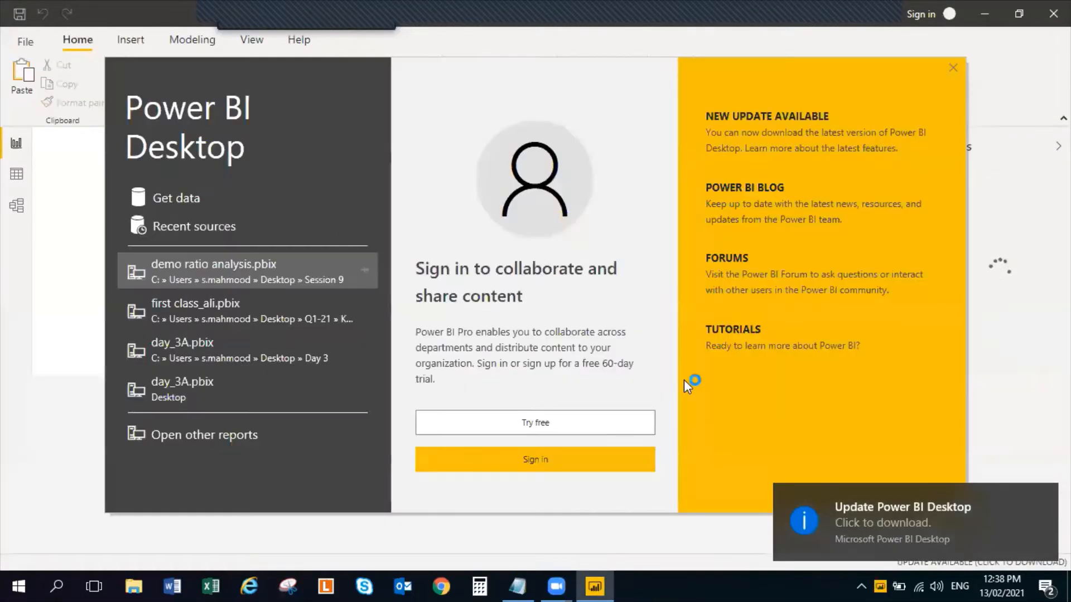
# Dismiss the update notification and the start screen, and collapse the Filters pane
pyautogui.click(1038, 496)
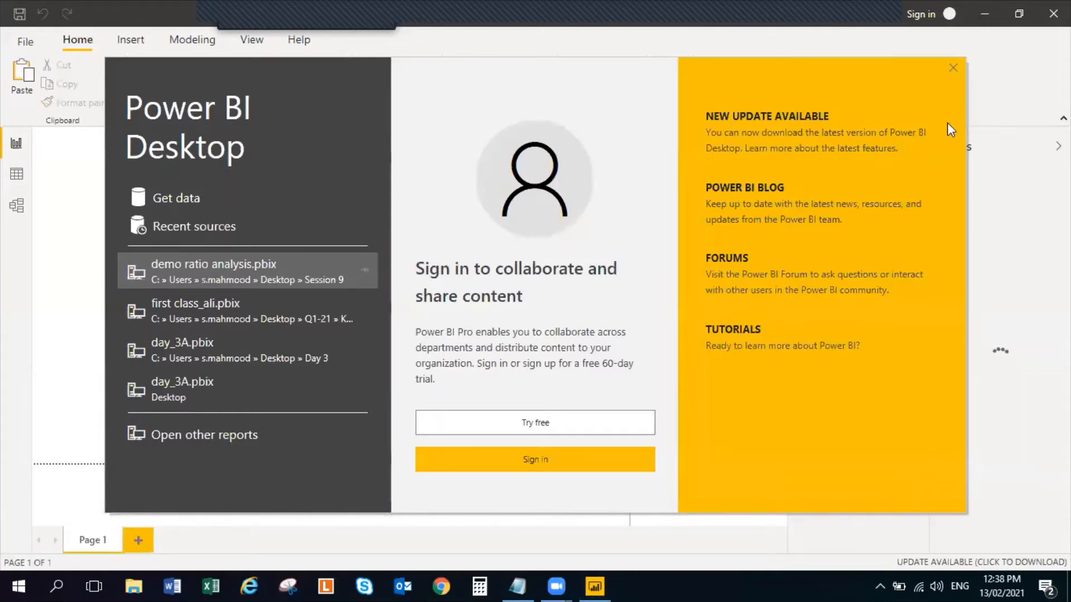
pyautogui.click(950, 61)
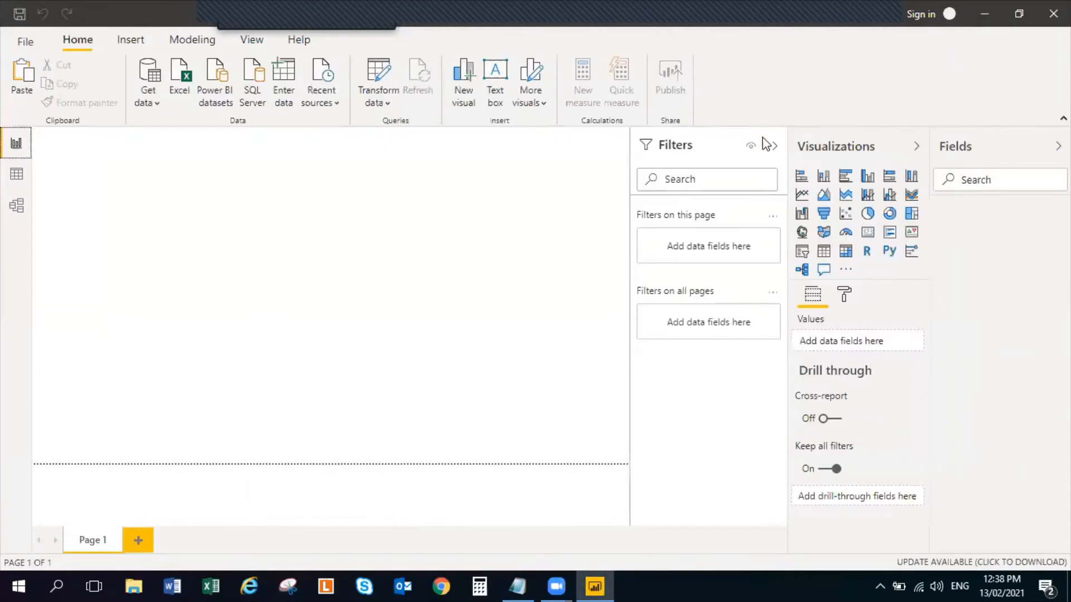
pyautogui.click(773, 148)
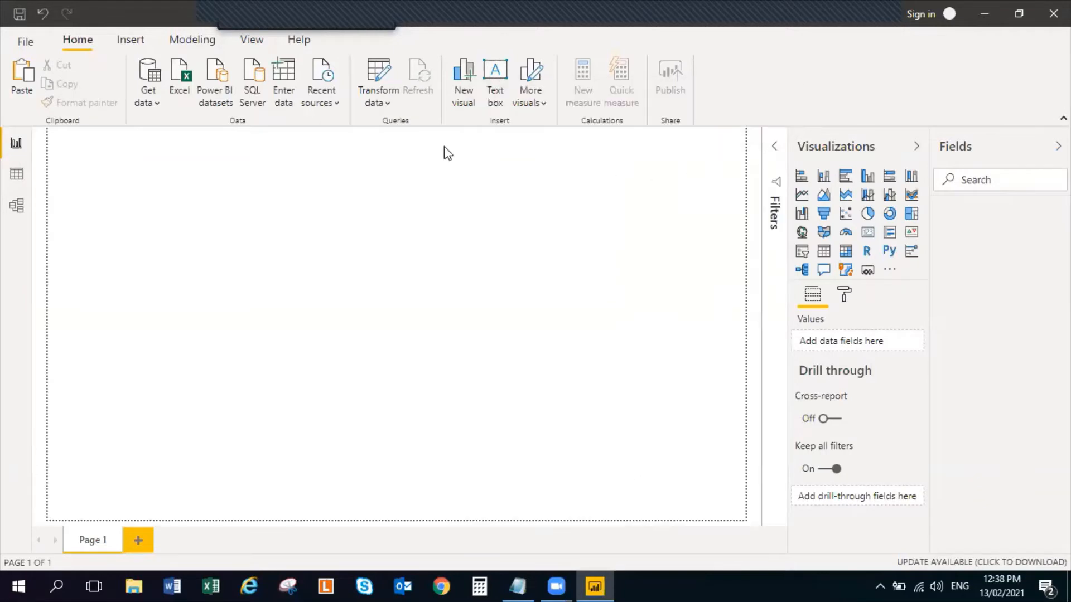
# Connect to the Excel workbook "Advance Financial Reporting and Analysis in Power BI - Database 1" in the Session 9 folder
pyautogui.click(156, 102)
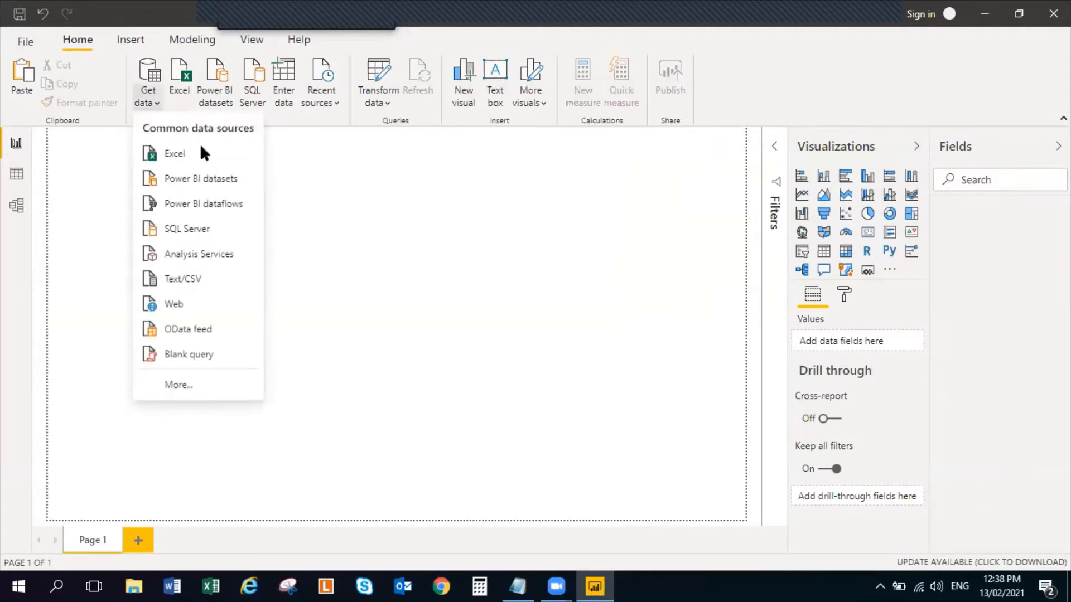
pyautogui.click(201, 150)
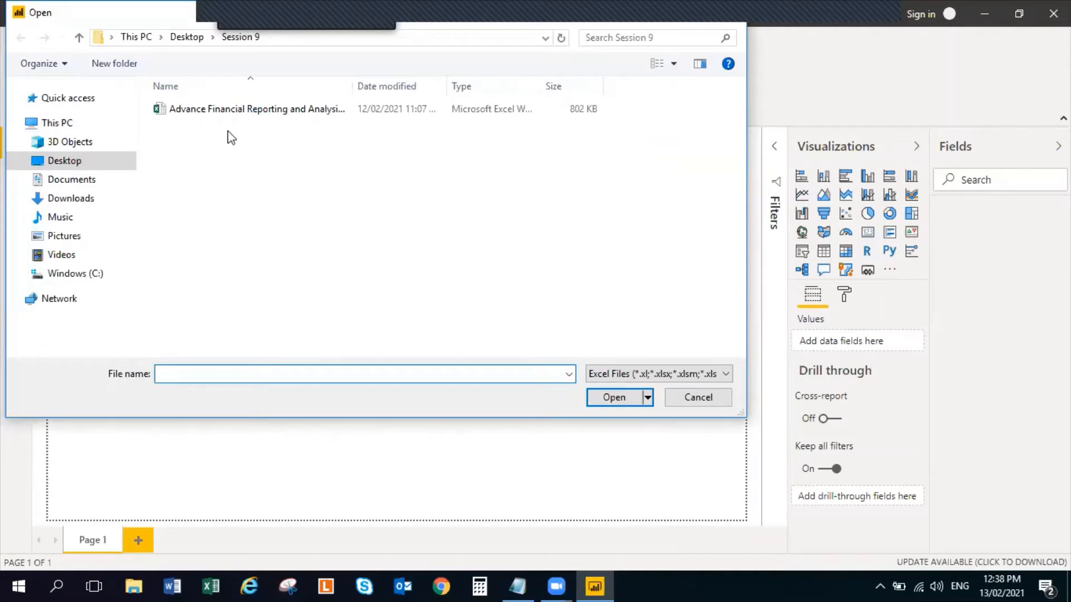
pyautogui.doubleClick(352, 86)
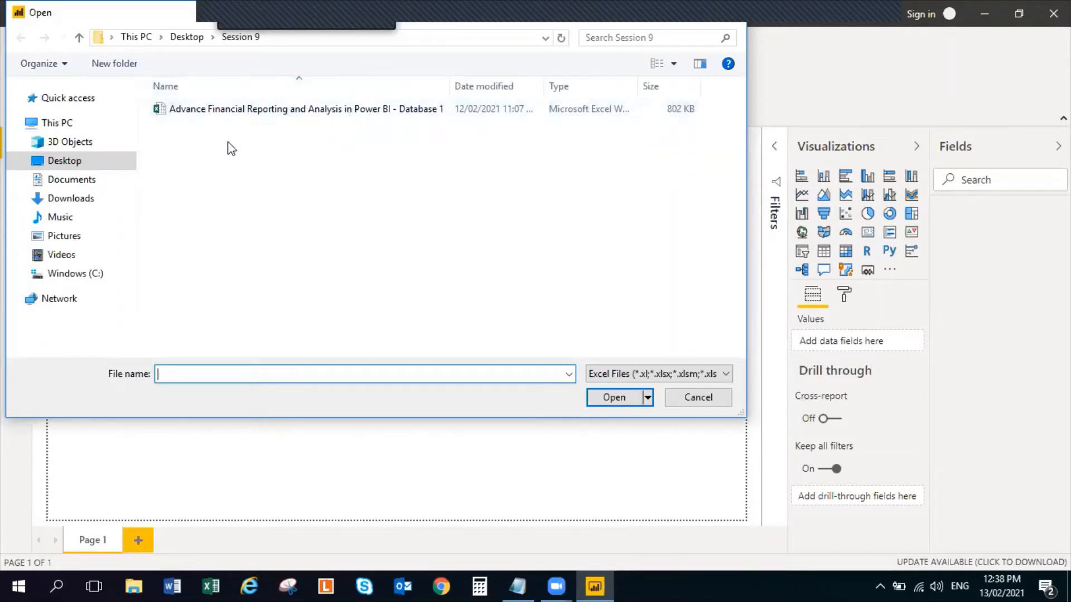
pyautogui.click(306, 110)
pyautogui.click(617, 396)
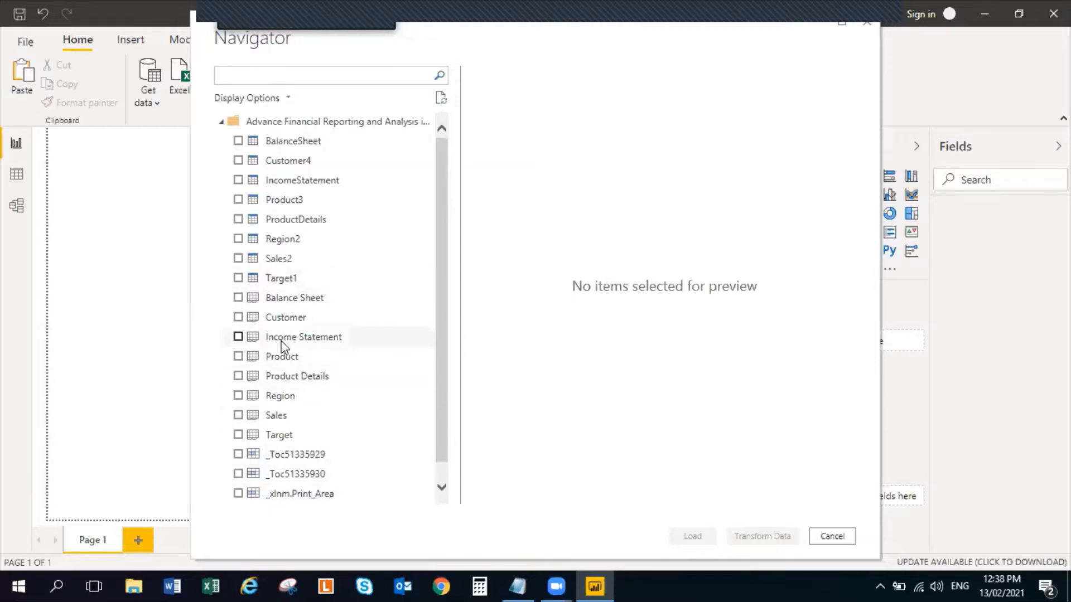
# Select the BalanceSheet, Customer4, IncomeStatement, Product3, ProductDetails, Region2 and Target1 tables and open them for transformation in Power Query
pyautogui.click(238, 141)
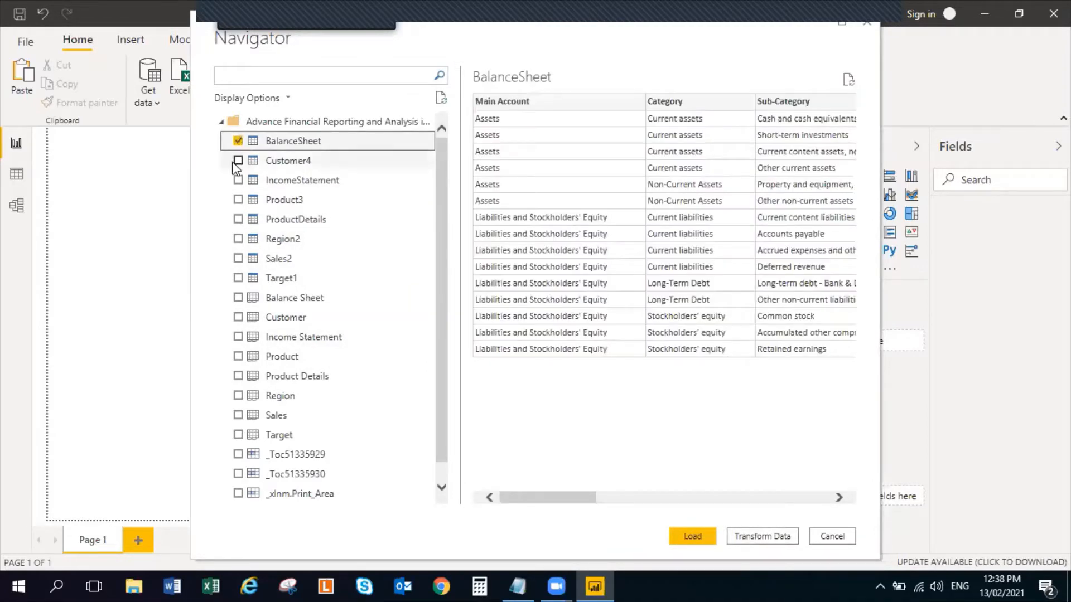
pyautogui.click(238, 161)
pyautogui.click(238, 181)
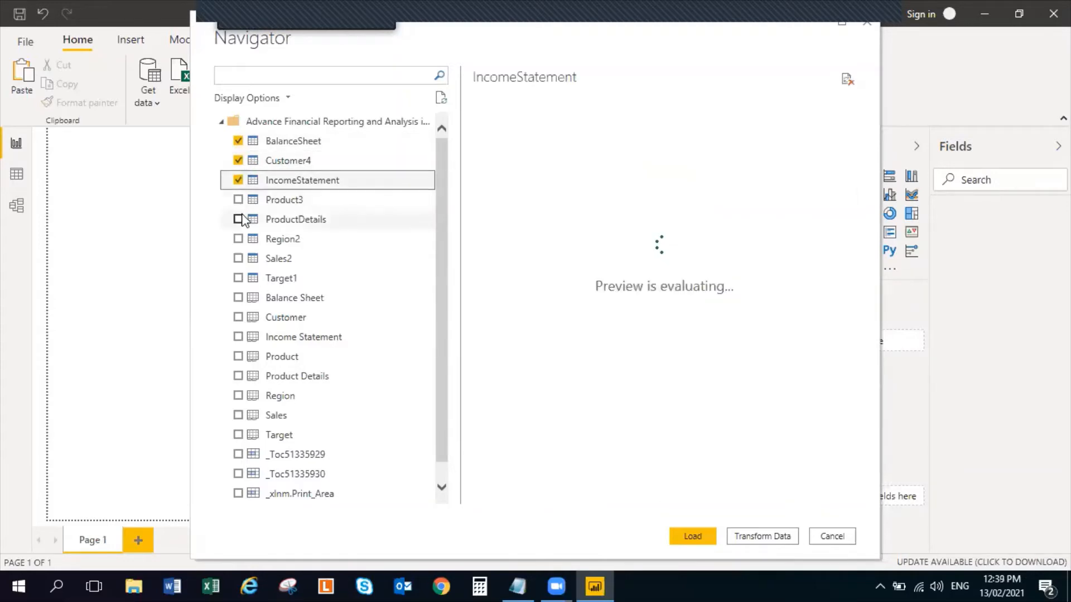
pyautogui.click(238, 199)
pyautogui.click(238, 219)
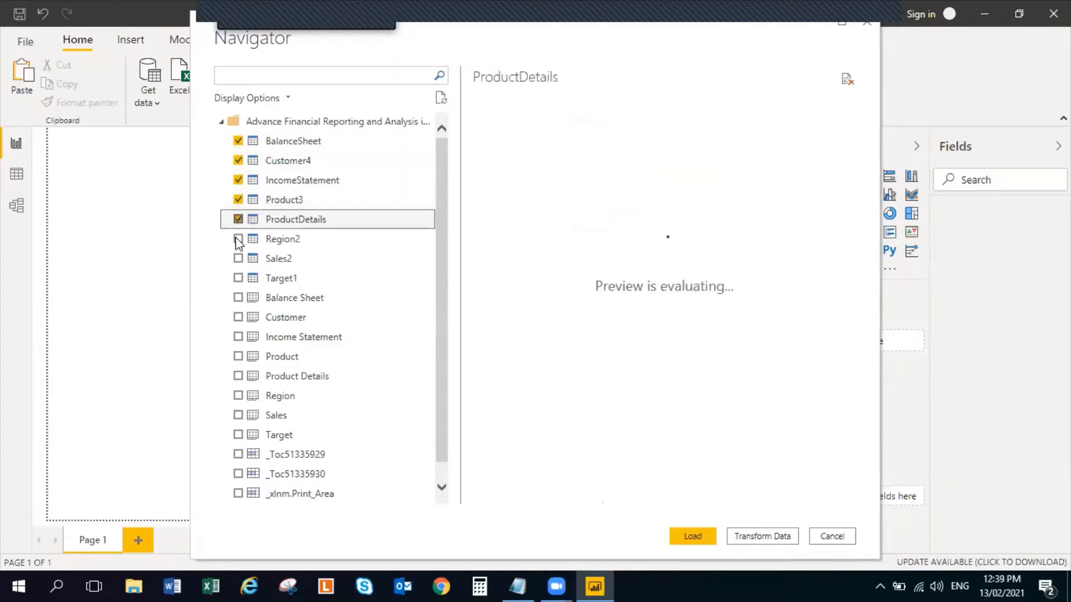
pyautogui.click(238, 238)
pyautogui.click(238, 258)
pyautogui.click(237, 278)
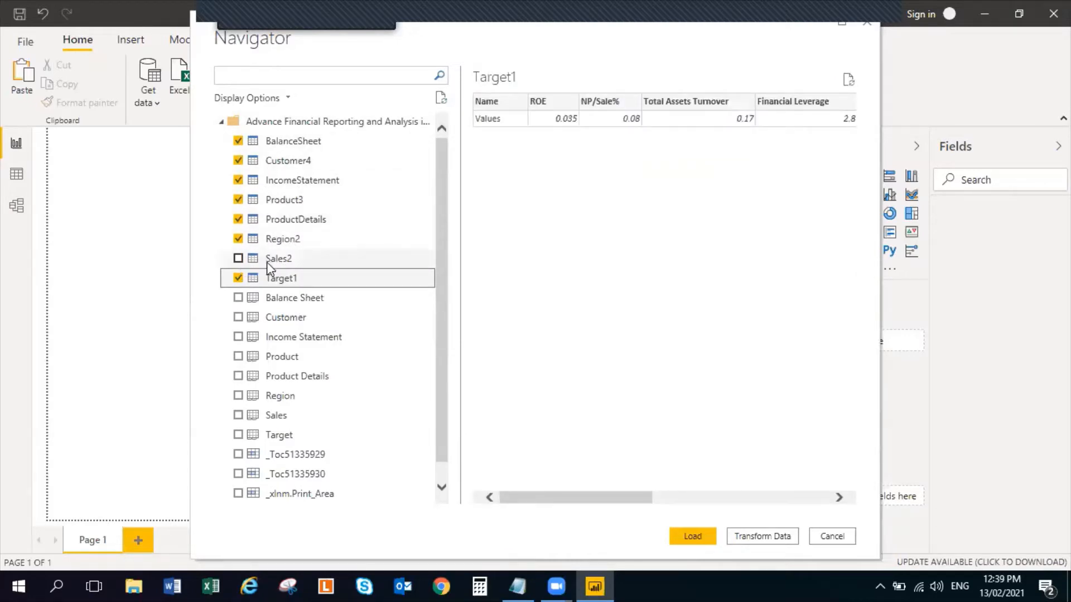
pyautogui.click(774, 538)
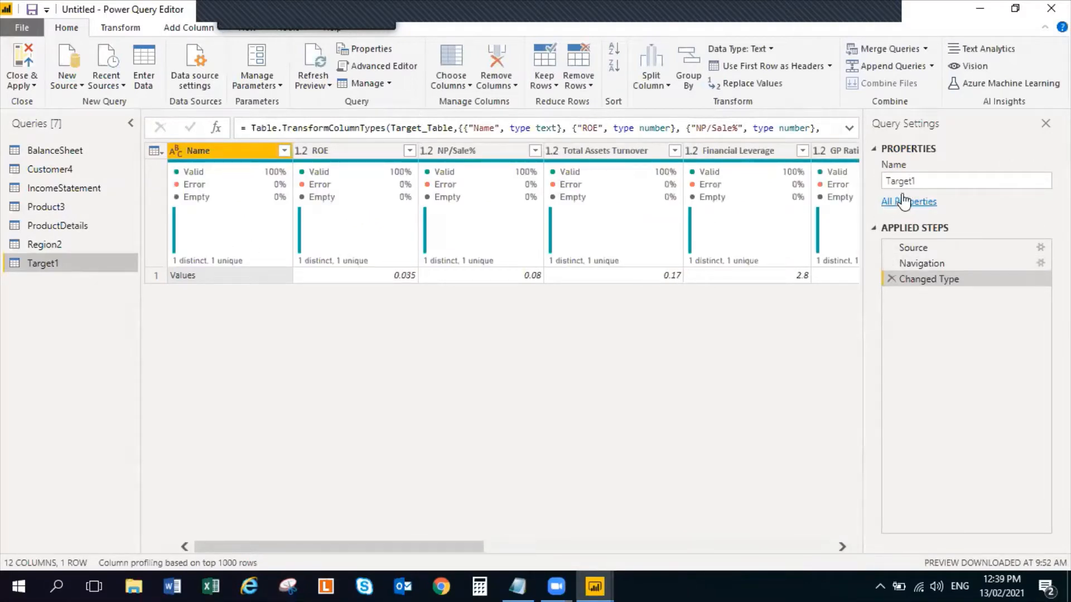
# Set the file path of the Target1 query's source to the "Database 1" workbook in the Session 9 folder
pyautogui.click(1036, 252)
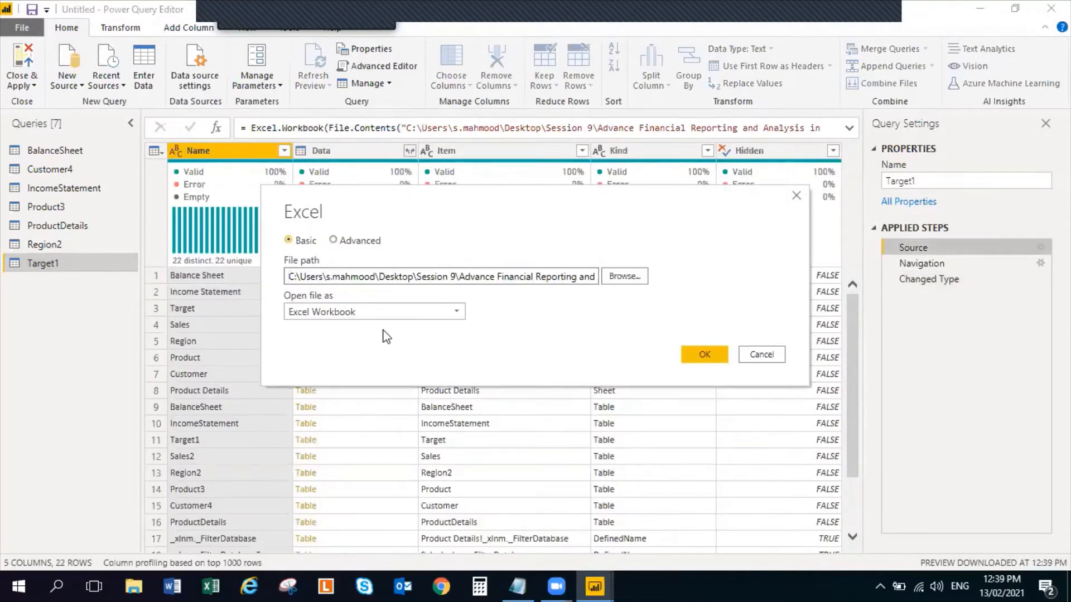
pyautogui.click(626, 277)
pyautogui.click(567, 261)
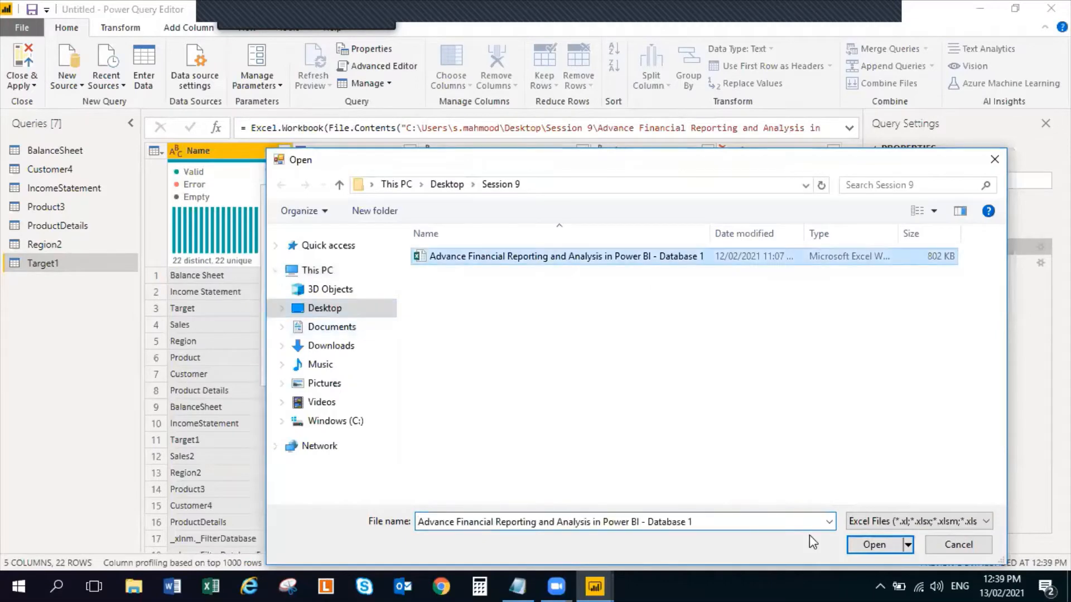
pyautogui.click(873, 546)
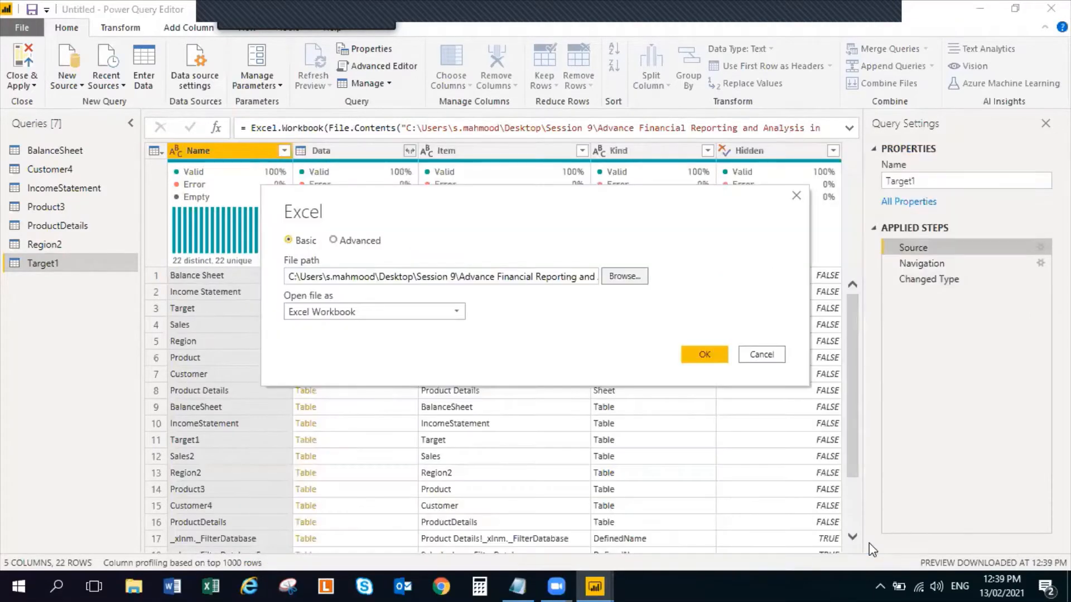
pyautogui.click(704, 357)
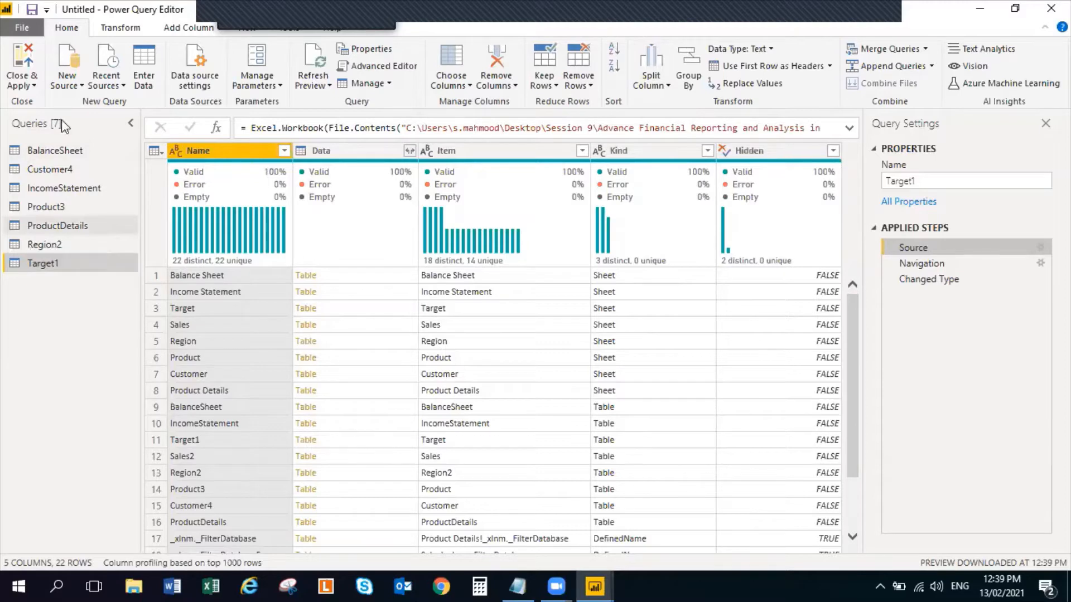
# Close Power Query Editor without applying the changes and quit the report without saving
pyautogui.click(963, 67)
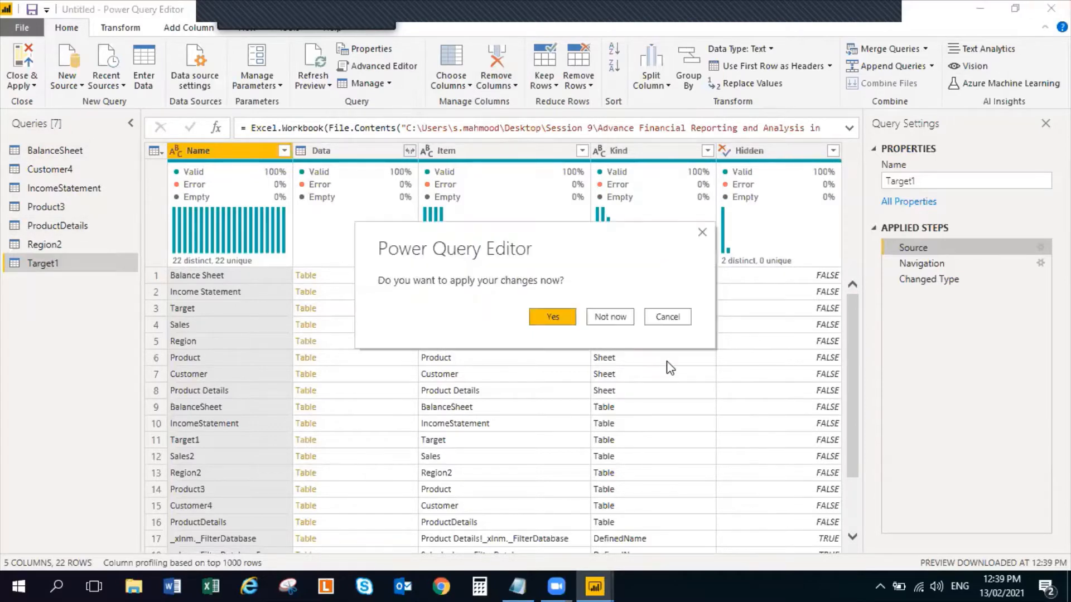
pyautogui.click(614, 317)
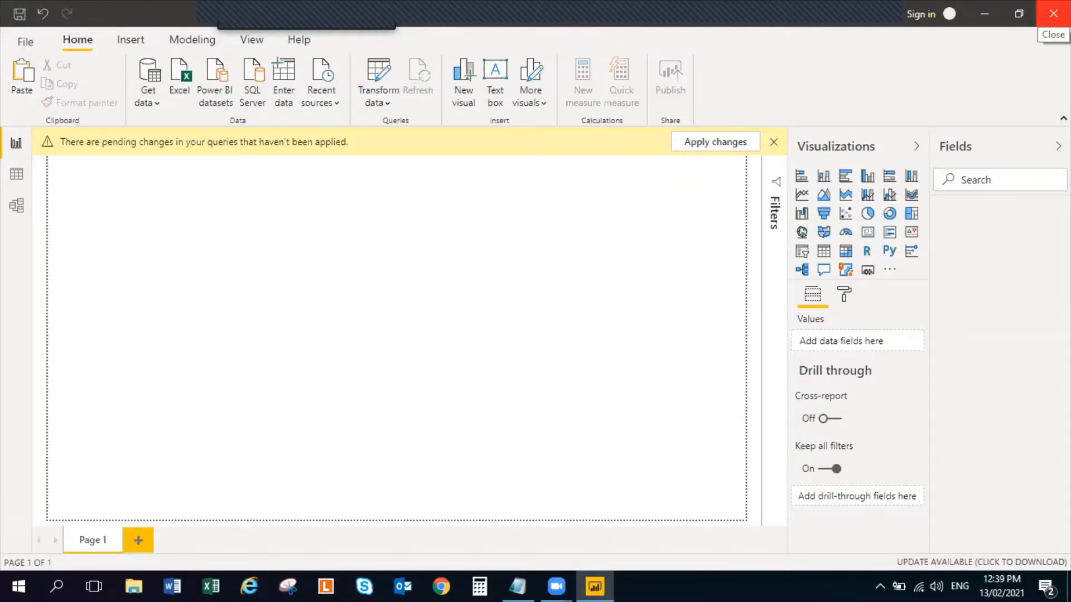
pyautogui.click(1052, 13)
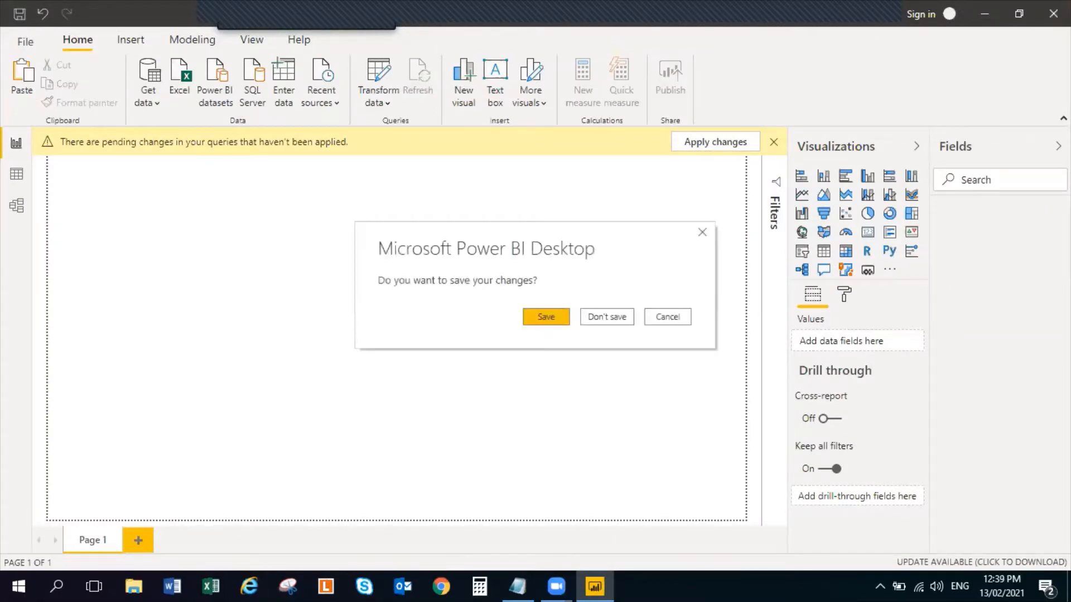
pyautogui.click(606, 316)
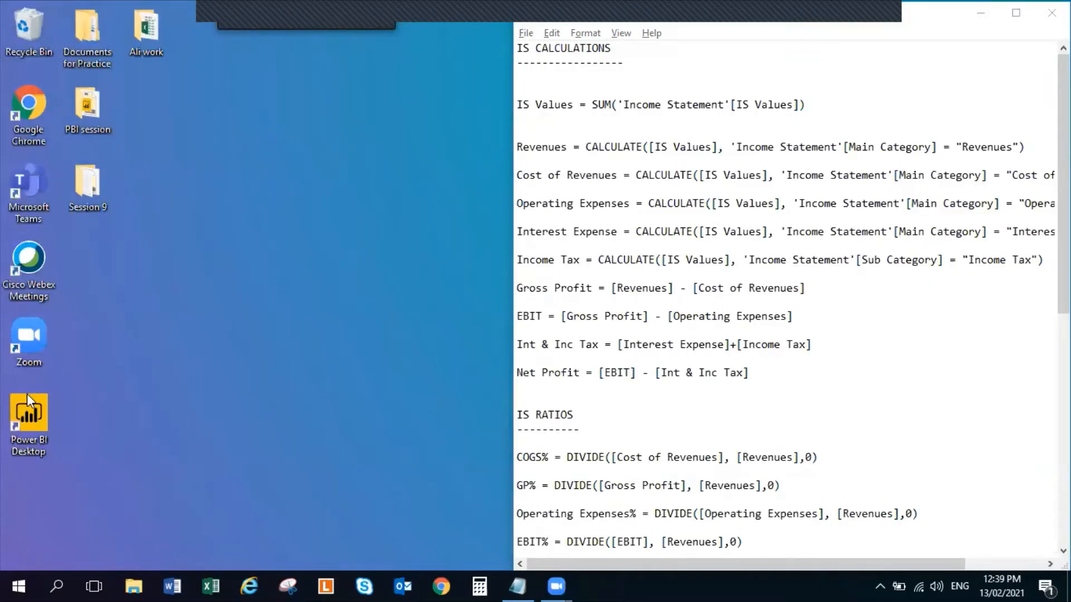
# Launch Power BI Desktop and connect to the Excel workbook "Advance Financial Reporting and Analysis in Power BI - Database 1"
pyautogui.doubleClick(14, 446)
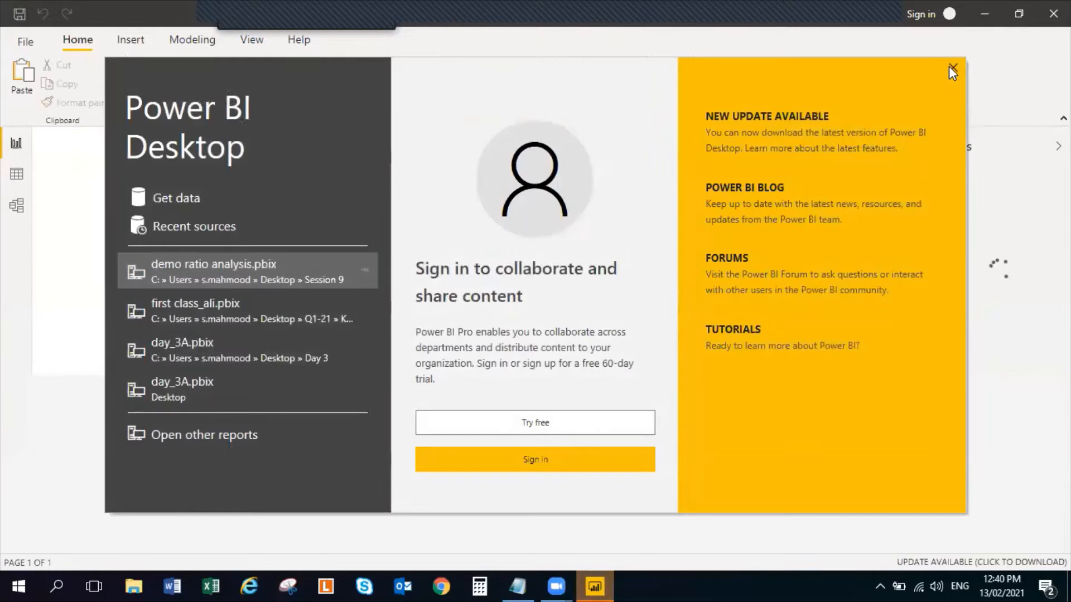
pyautogui.click(949, 66)
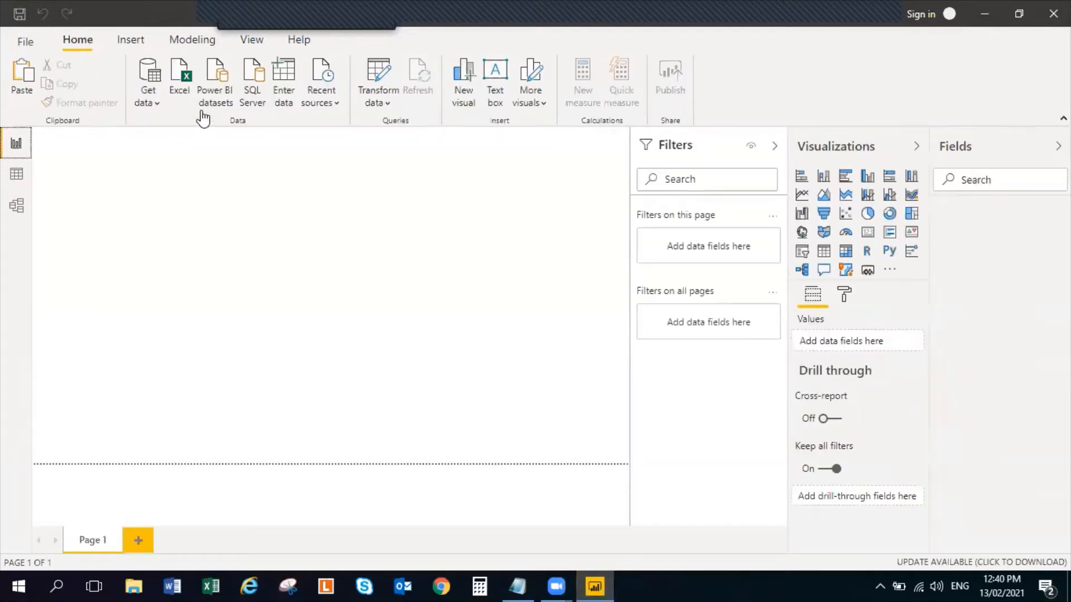
pyautogui.click(152, 103)
pyautogui.click(172, 158)
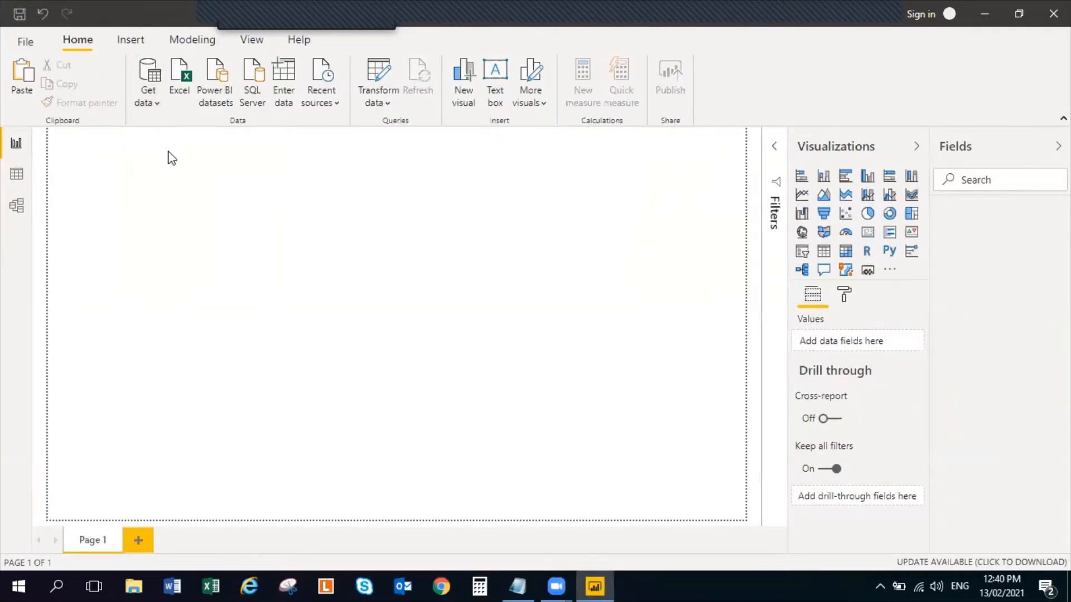
pyautogui.click(256, 110)
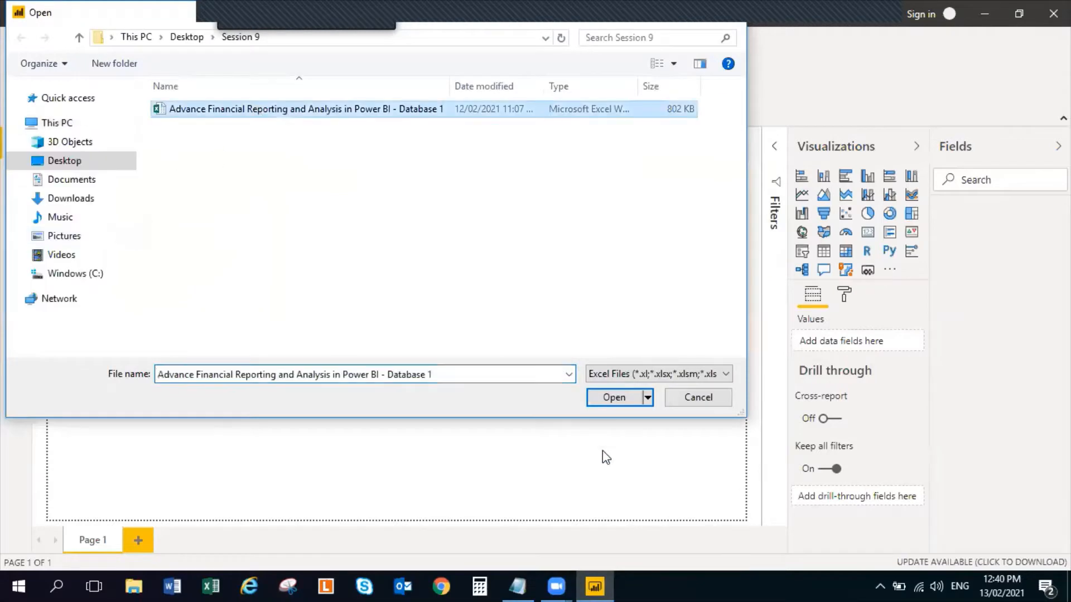
pyautogui.click(617, 399)
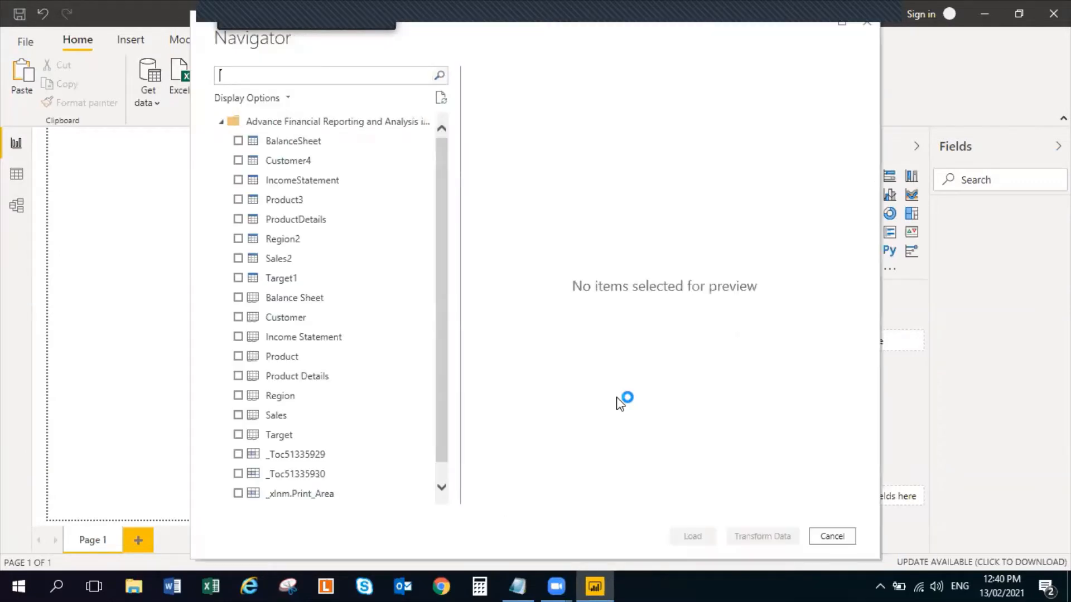
# Select the BalanceSheet, Customer4, IncomeStatement, Product3, ProductDetails, Region2, Sales2 and Target1 tables and open them in Power Query Editor
pyautogui.click(238, 141)
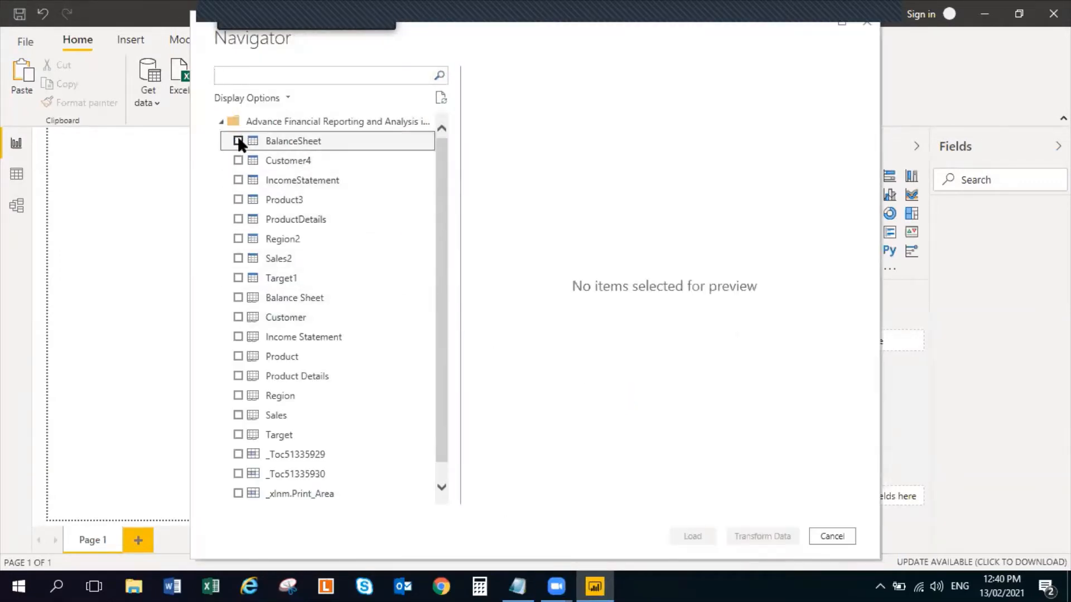
pyautogui.click(239, 162)
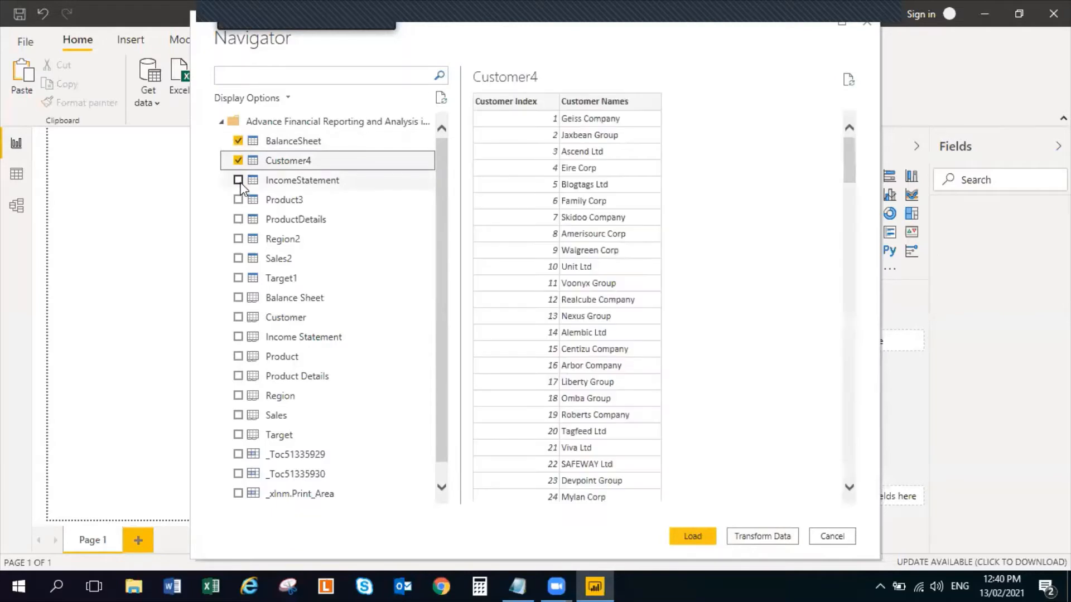
pyautogui.click(238, 180)
pyautogui.click(238, 199)
pyautogui.click(239, 219)
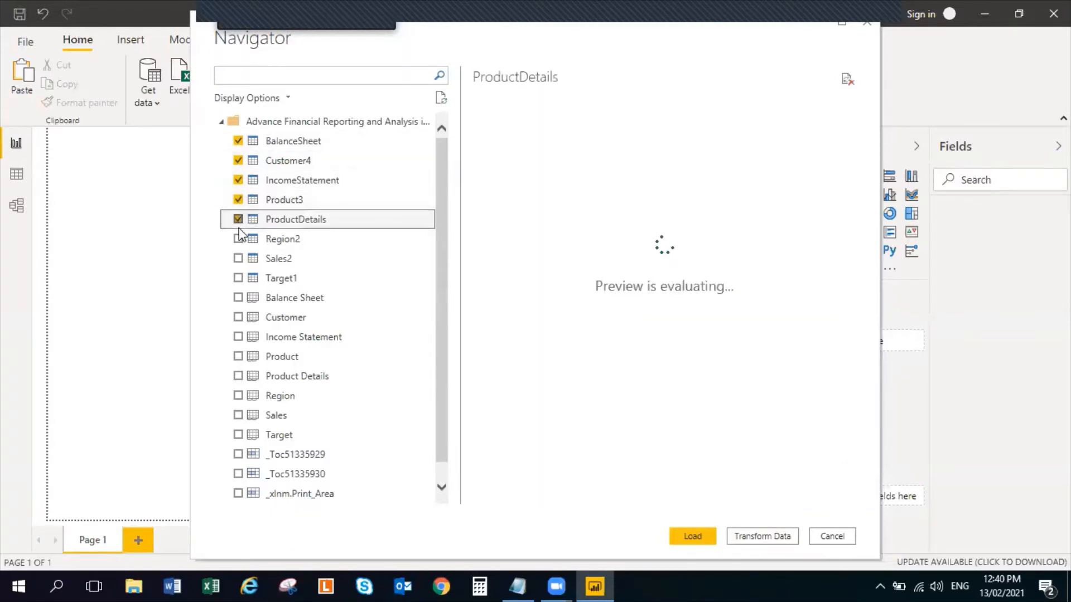
pyautogui.click(238, 239)
pyautogui.click(238, 258)
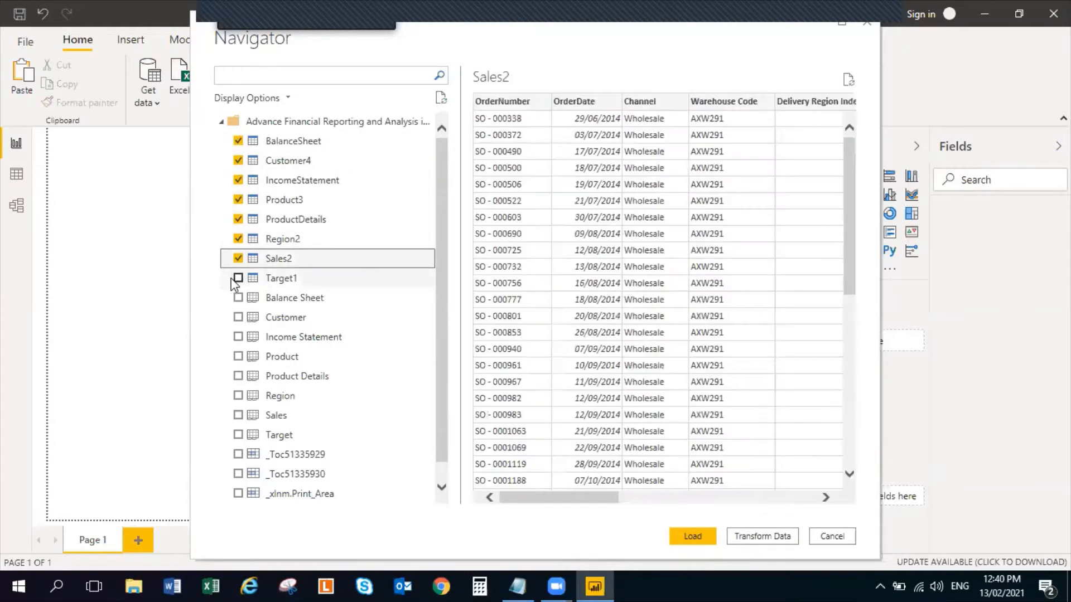
pyautogui.click(238, 278)
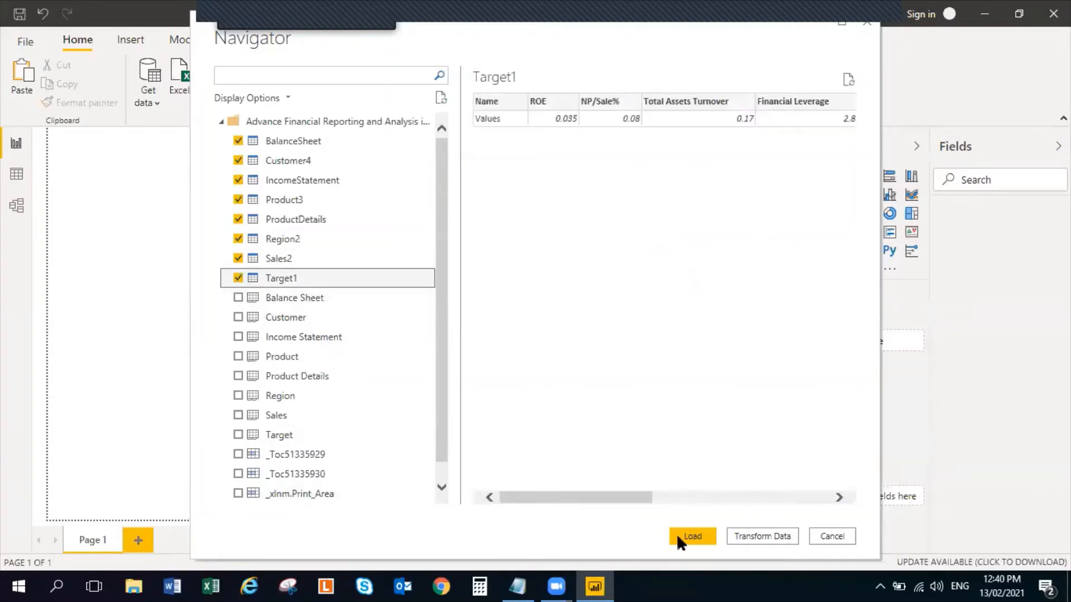
pyautogui.click(677, 534)
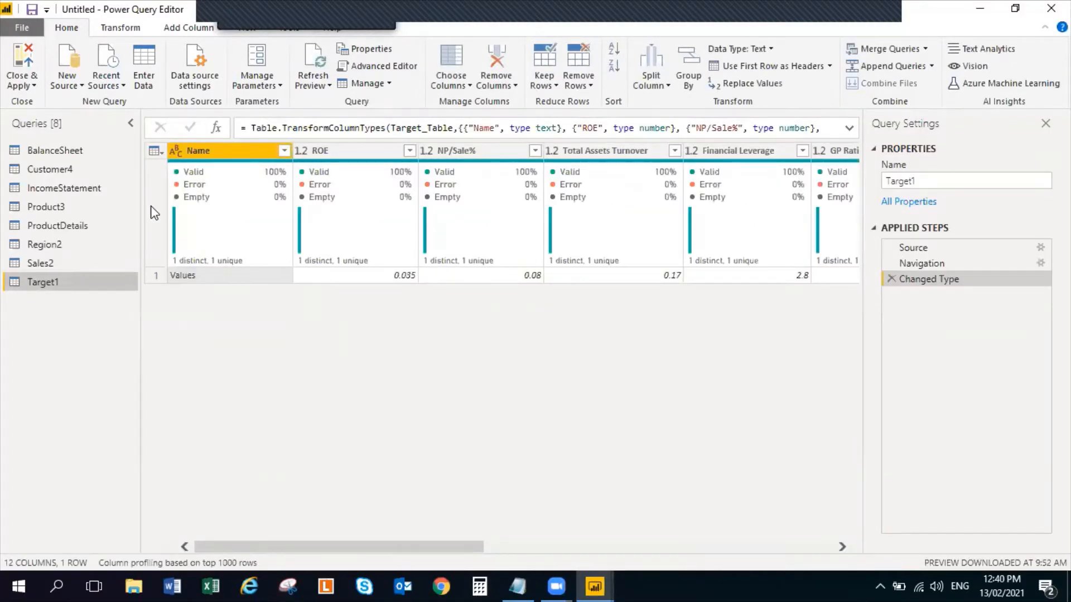
# Rename the BalanceSheet query as "Balance Sheet"
pyautogui.click(61, 147)
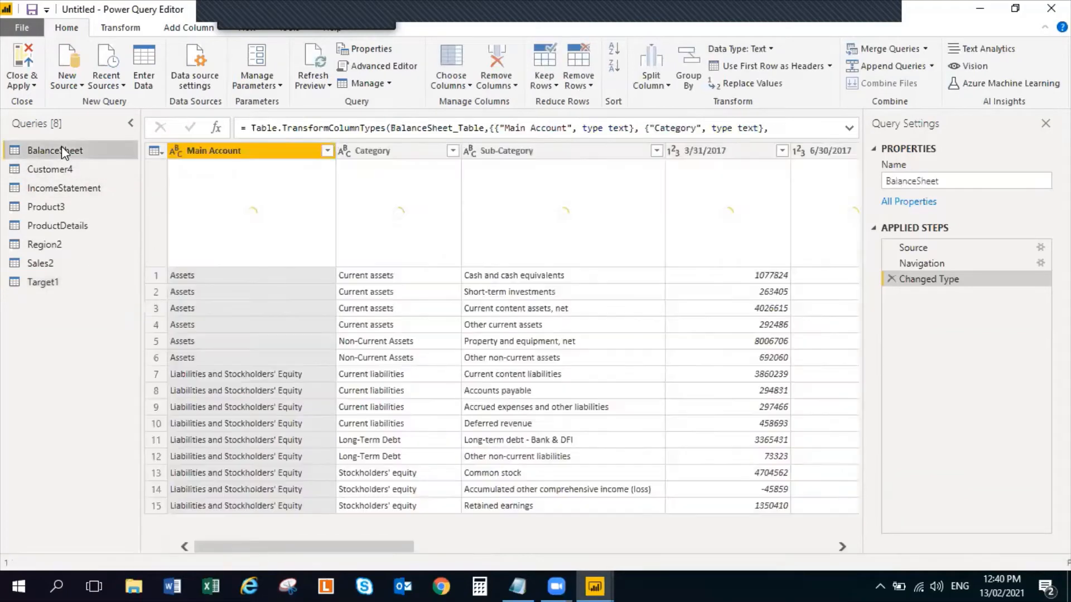
pyautogui.click(917, 181)
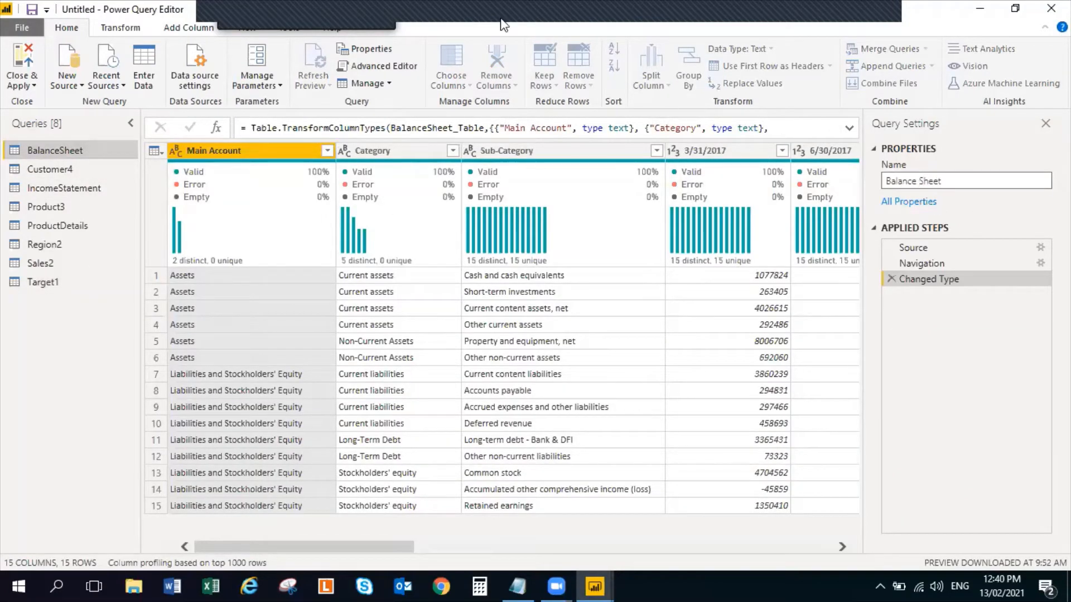
pyautogui.click(60, 170)
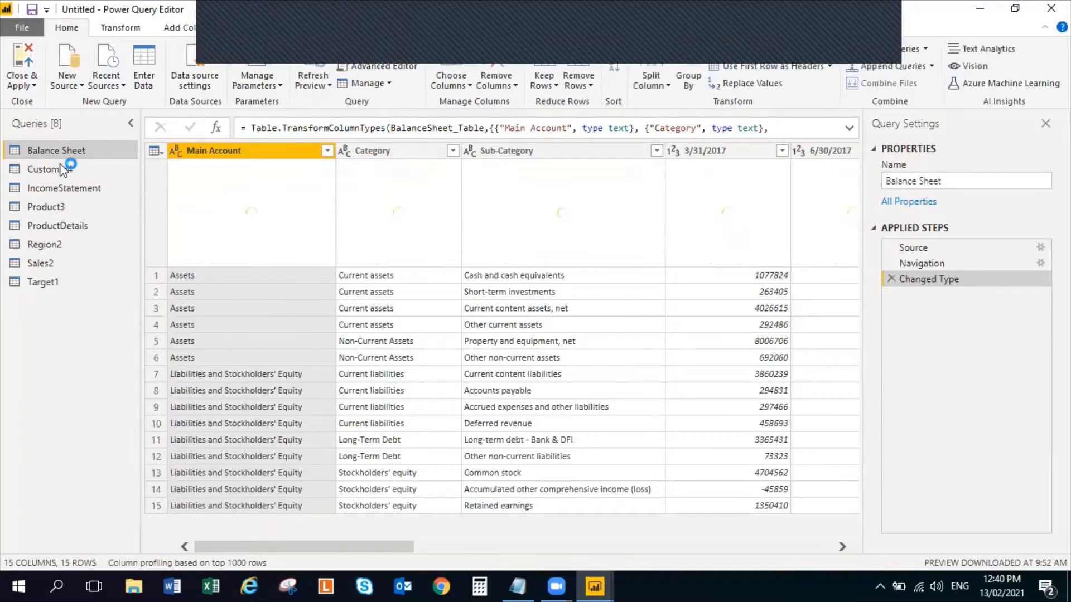
# Rename the Customer4 query as "Customer"
pyautogui.click(60, 170)
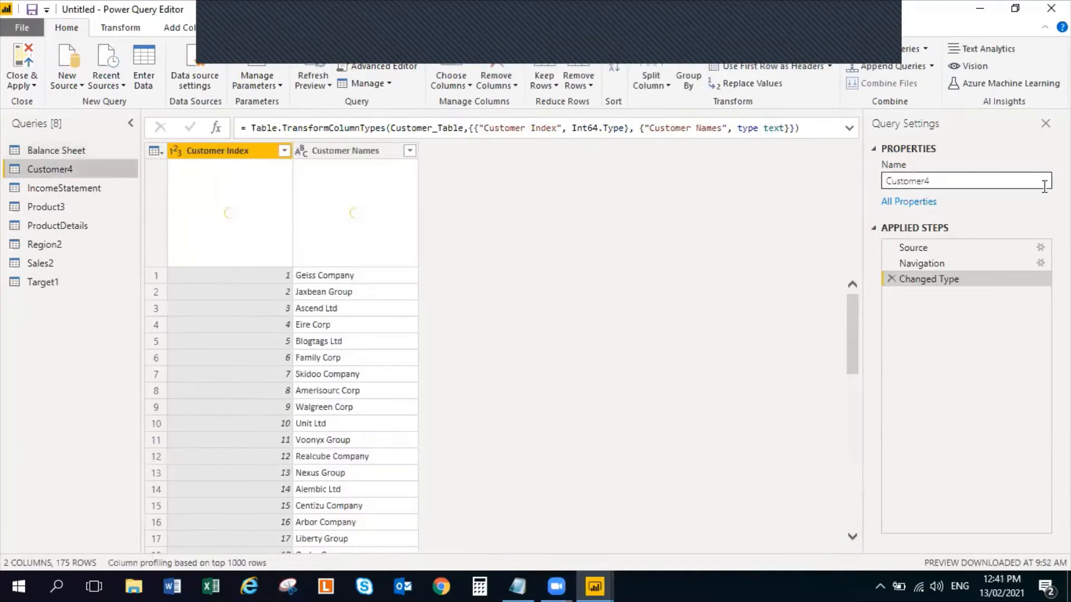
pyautogui.click(991, 180)
pyautogui.press('BackSpace')
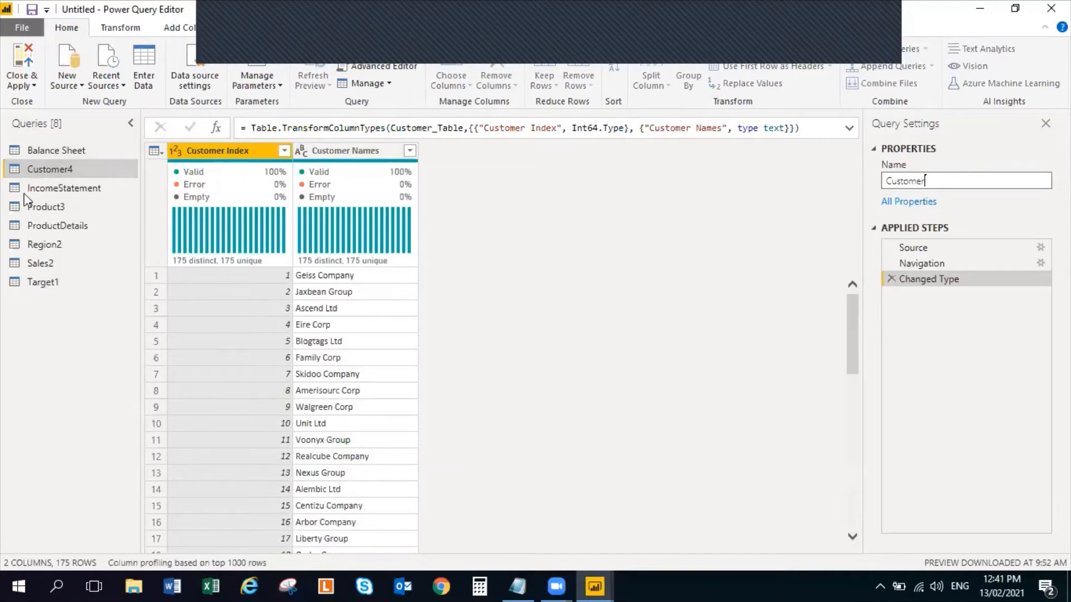
pyautogui.press('Return')
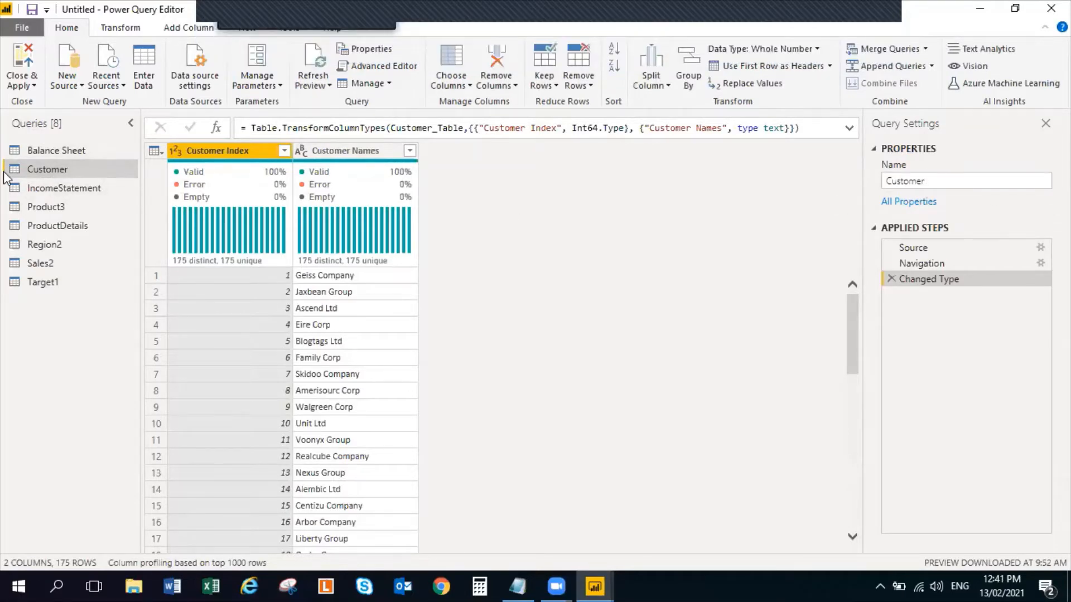
# Rename the IncomeStatement query as "Income Statement" and the Product3 query as "Product"
pyautogui.click(45, 188)
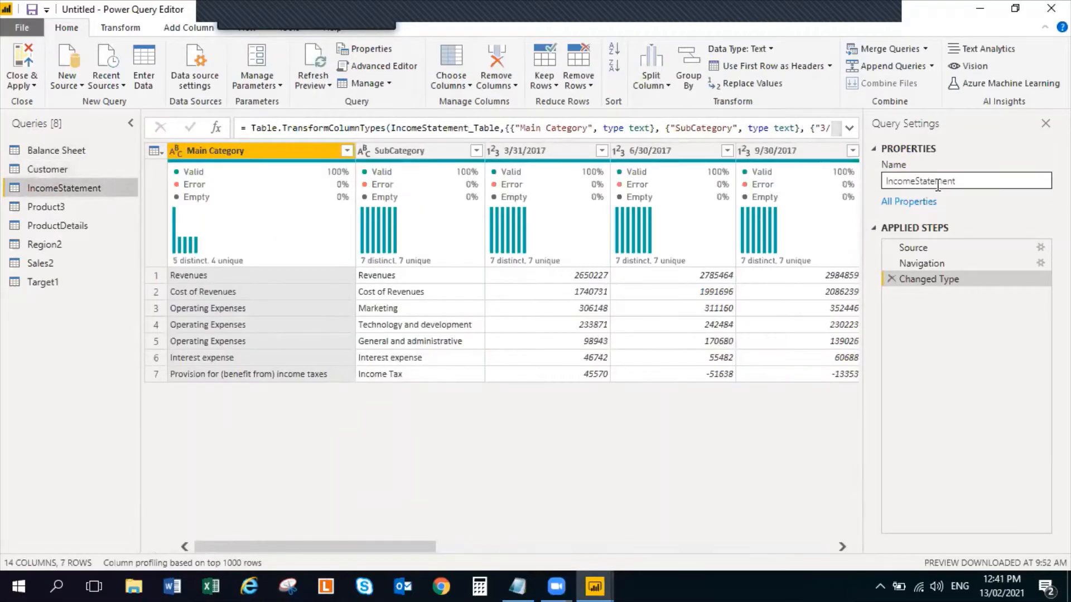
pyautogui.click(920, 180)
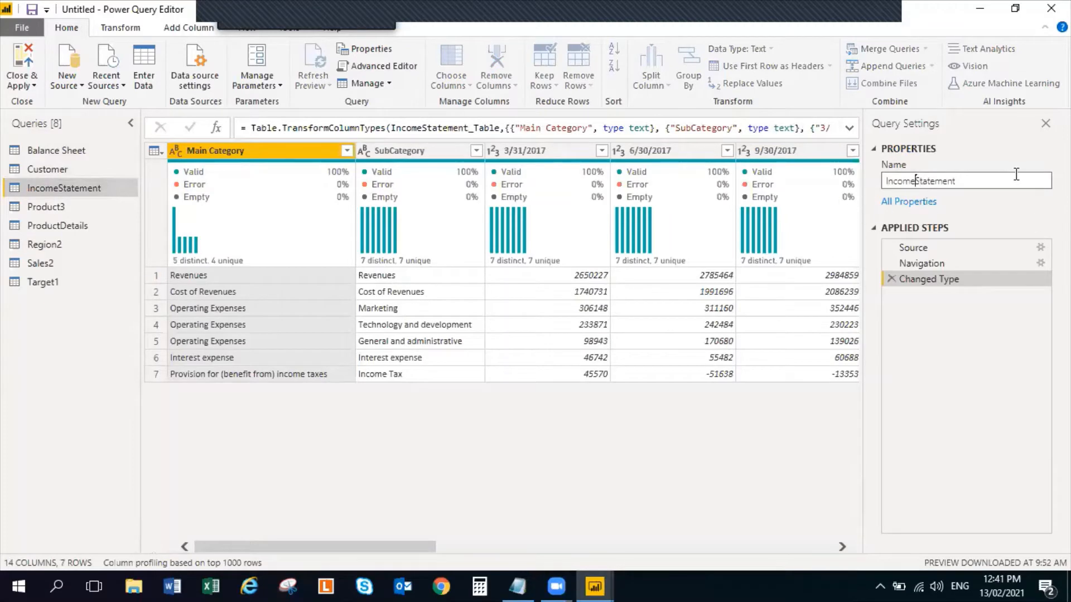
pyautogui.click(70, 208)
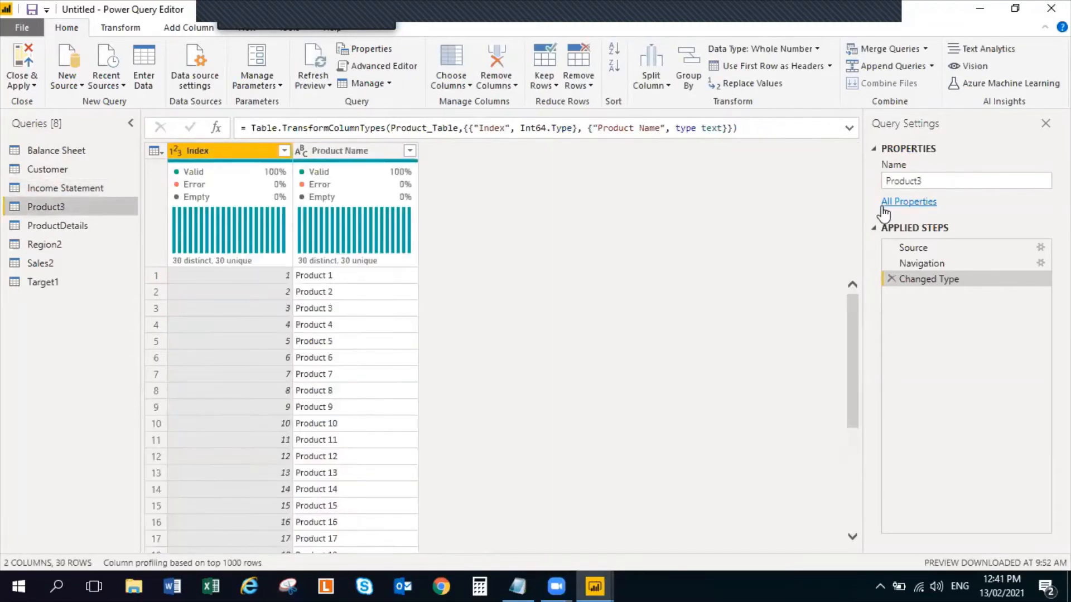
pyautogui.click(930, 180)
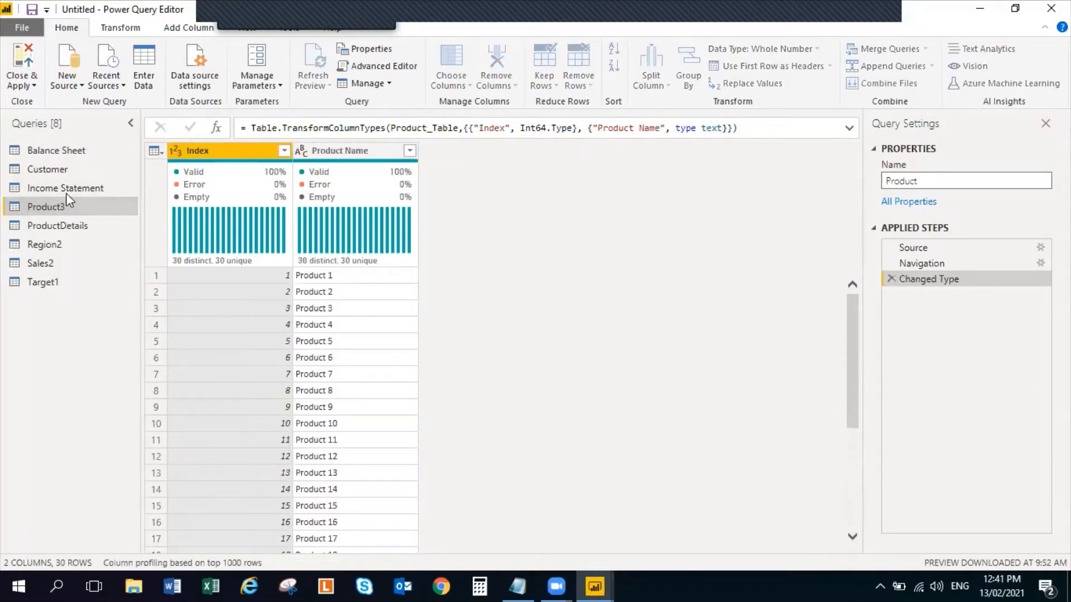
pyautogui.press('Return')
# Rename the Region2 query as "Region" and the Sales2 query as "Sales"
pyautogui.click(52, 245)
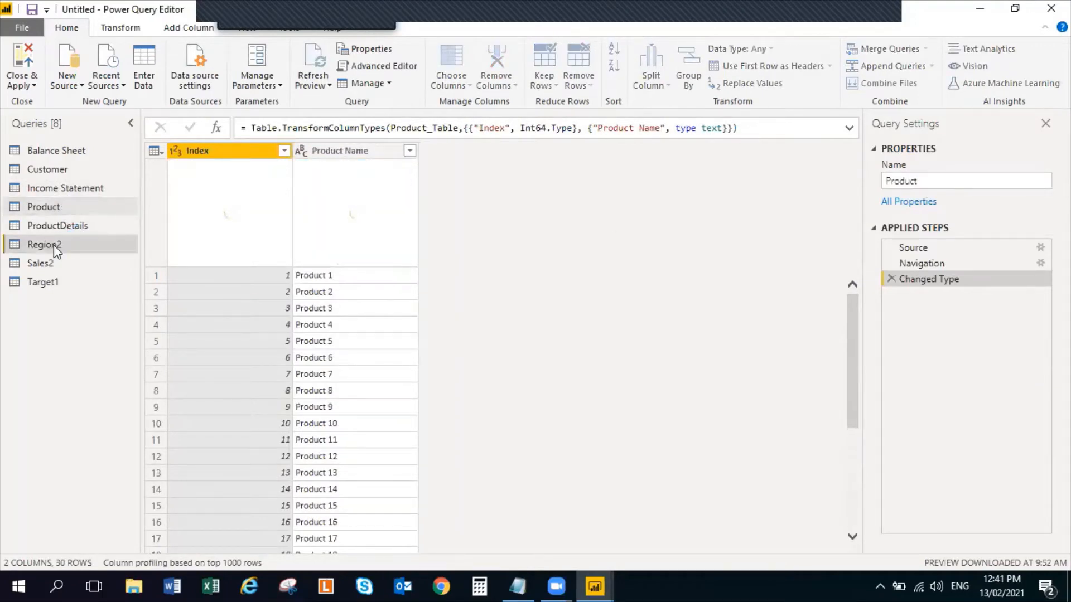
pyautogui.click(954, 183)
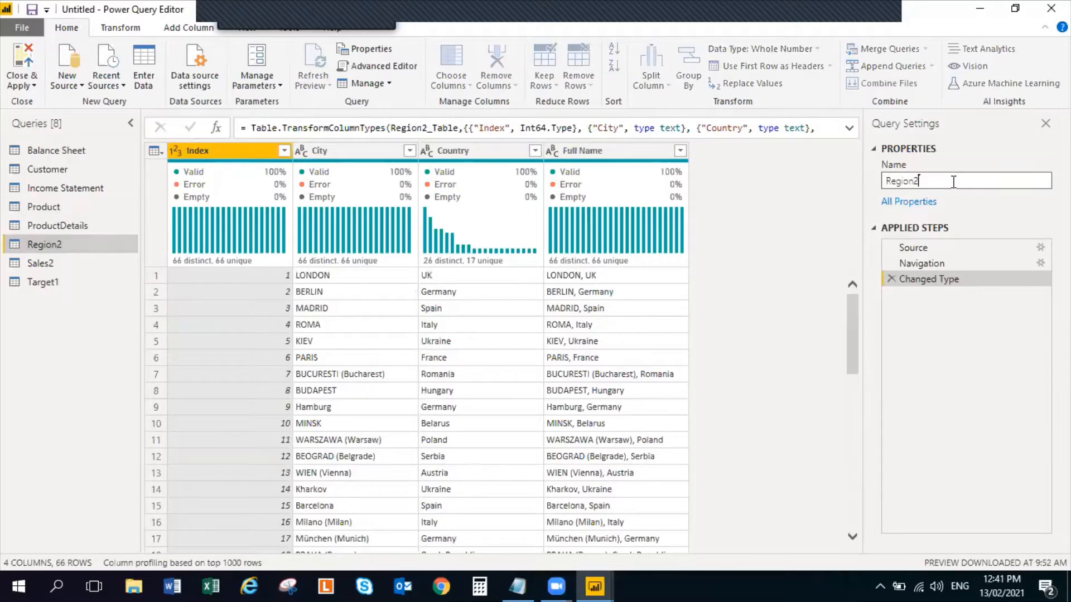
pyautogui.press('BackSpace')
pyautogui.press('Return')
pyautogui.click(44, 265)
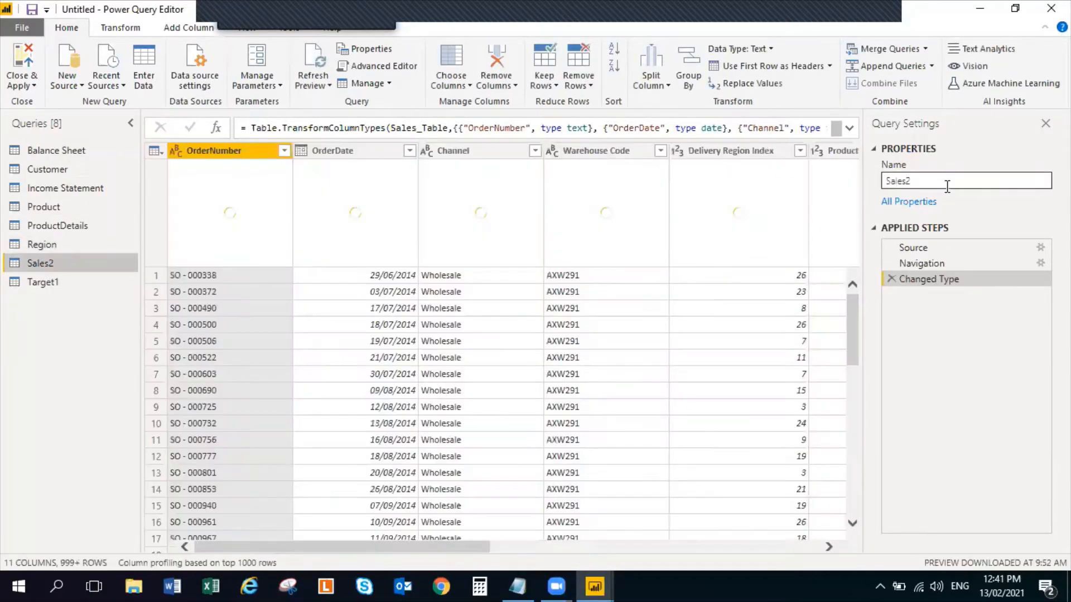
pyautogui.click(961, 180)
pyautogui.press('BackSpace')
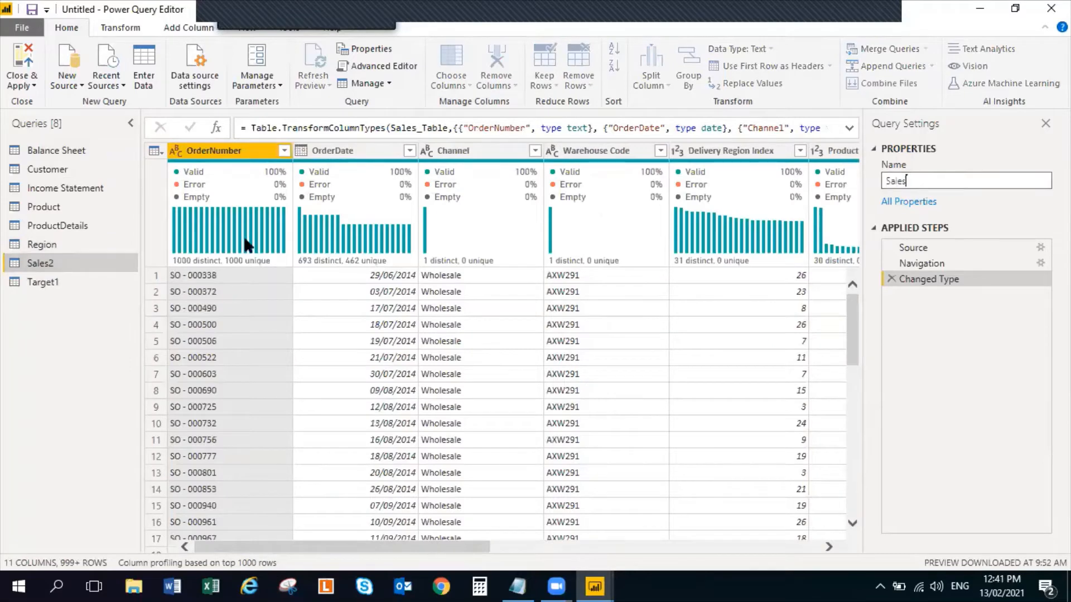
pyautogui.click(76, 150)
# Review the data of the Income Statement, Target1 and Balance Sheet queries
pyautogui.click(74, 189)
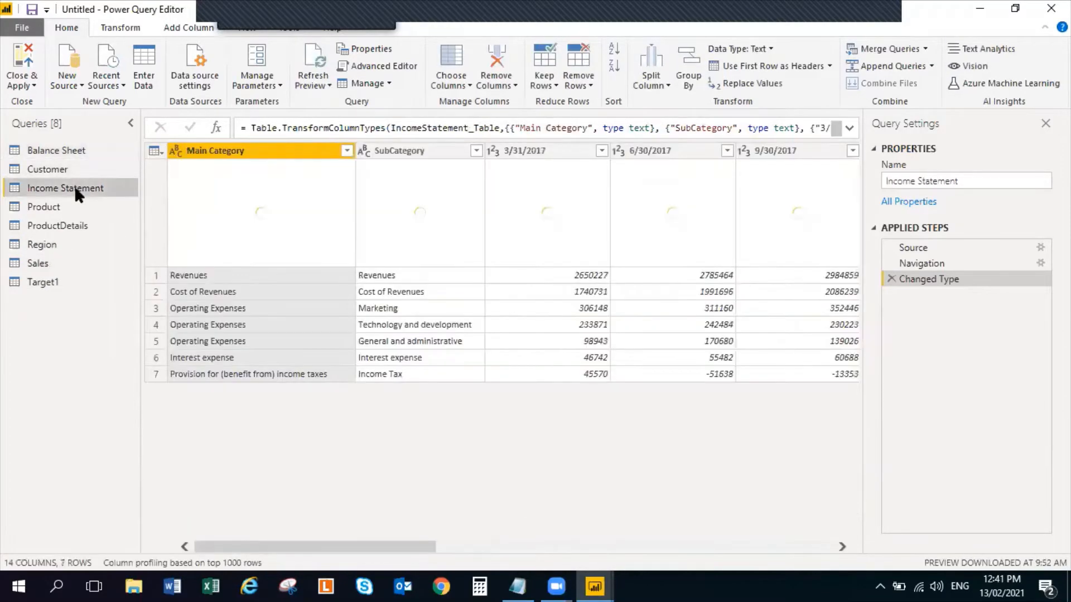
pyautogui.click(57, 287)
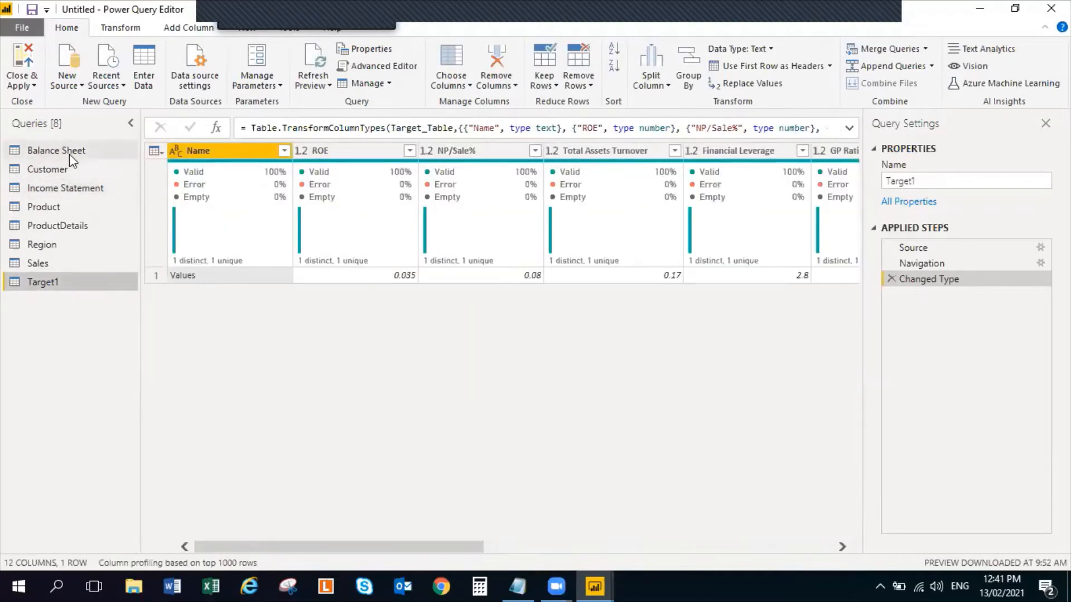
pyautogui.click(69, 154)
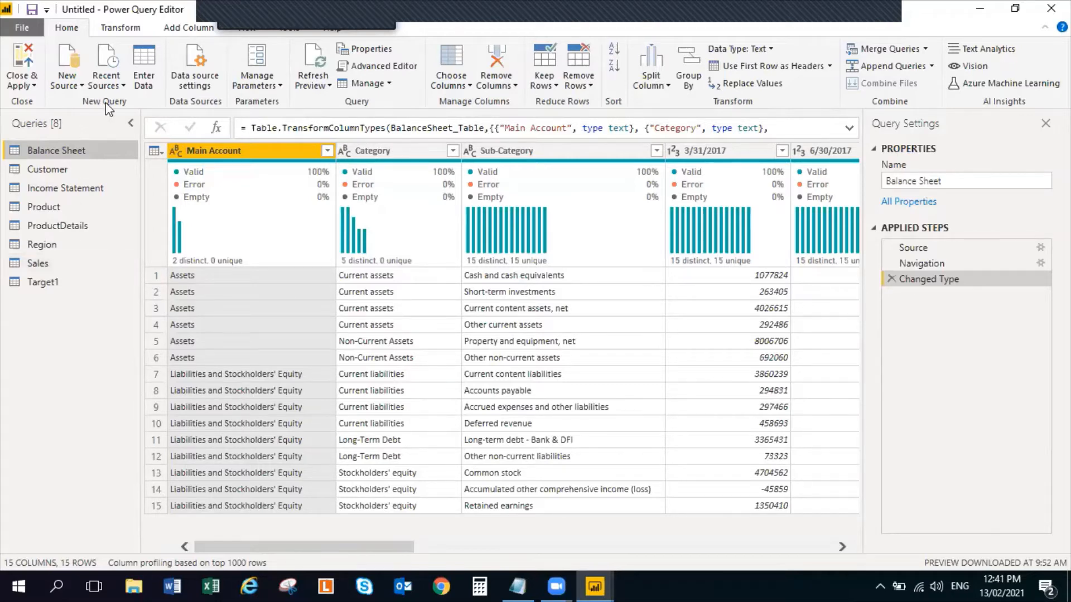
# Open the text file "Power BI Date Table code (2)" from the desktop's Session 9 folder and copy all of its code
pyautogui.click(979, 8)
pyautogui.click(984, 12)
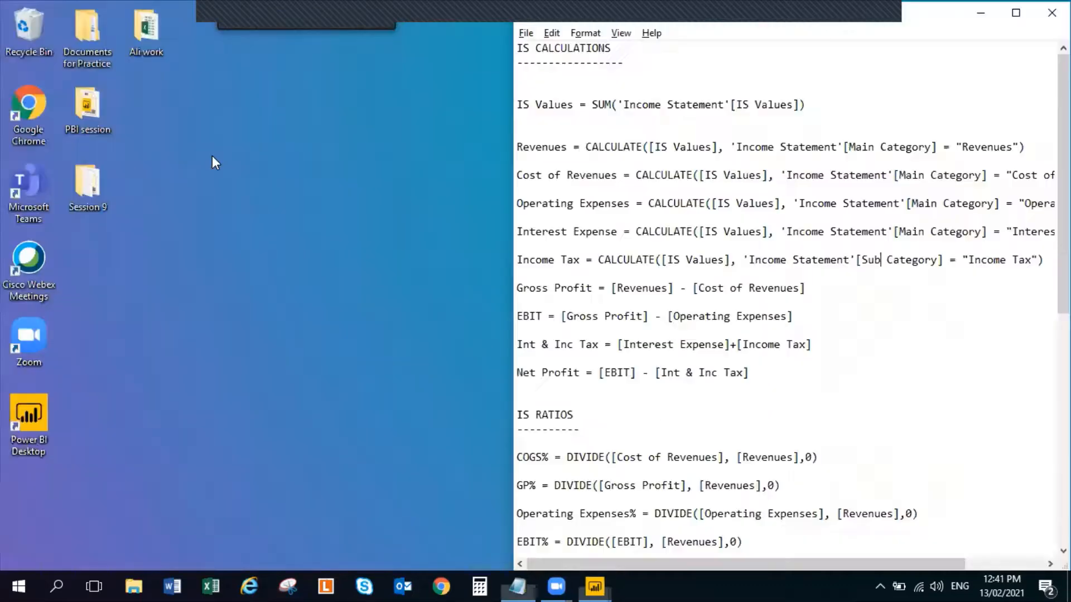
pyautogui.doubleClick(89, 184)
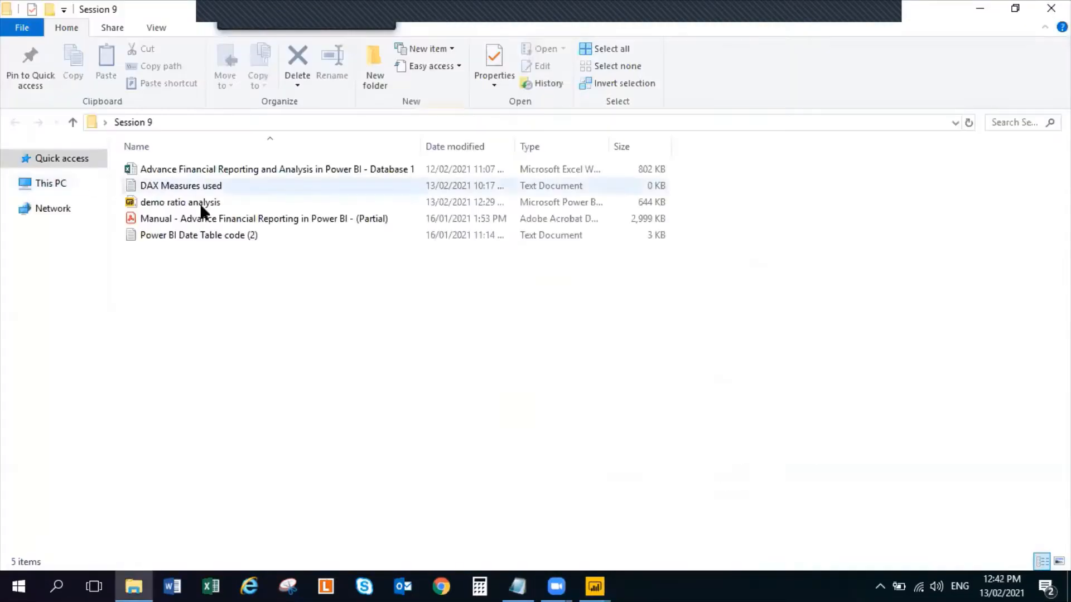
pyautogui.doubleClick(204, 238)
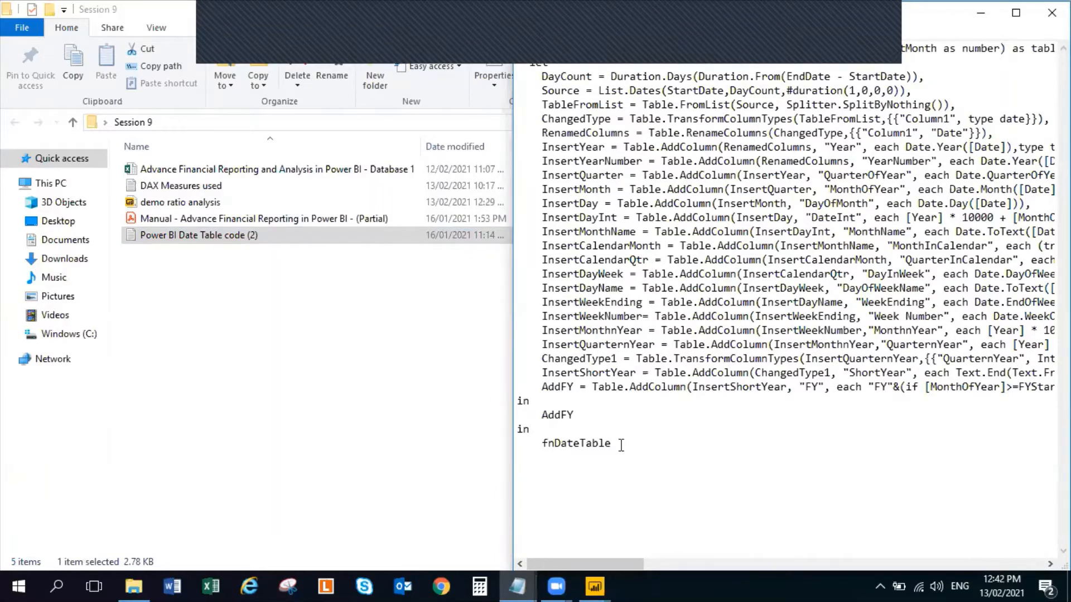
pyautogui.moveTo(621, 445); pyautogui.dragTo(510, 49)
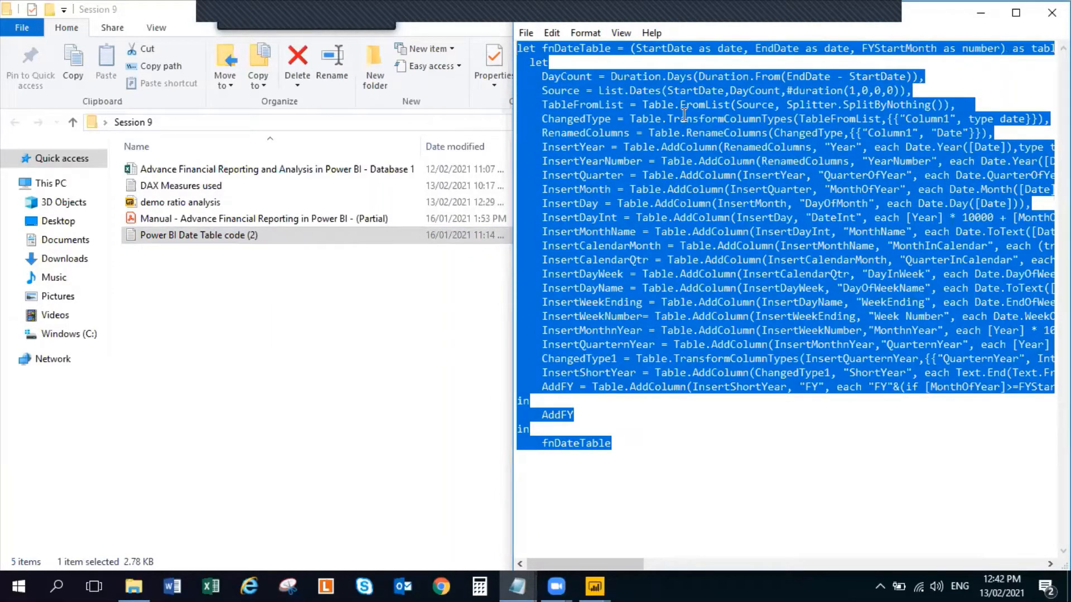
pyautogui.rightClick(652, 109)
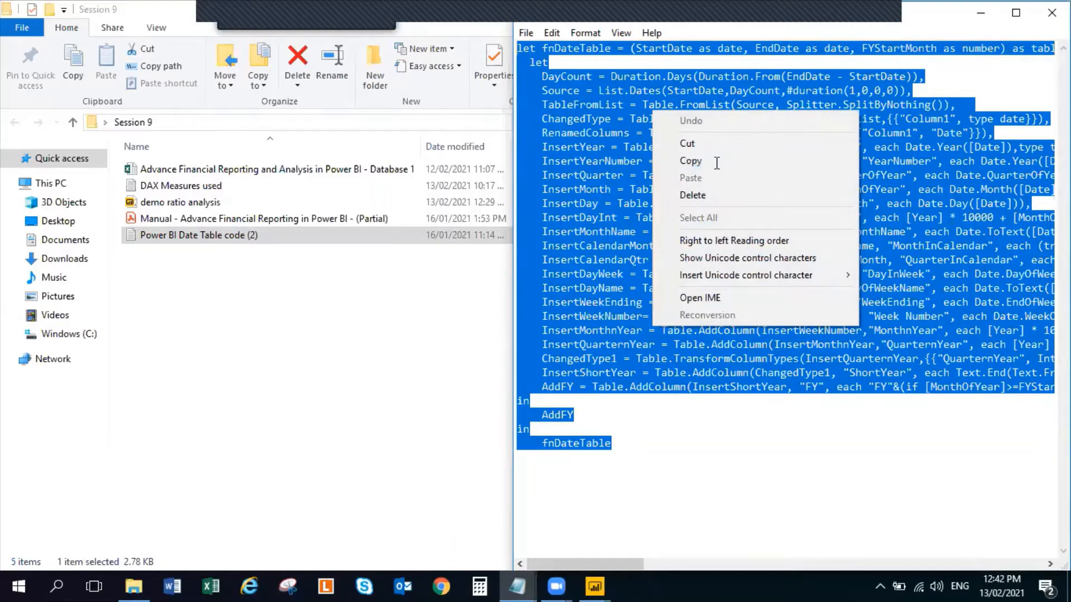
pyautogui.click(716, 161)
pyautogui.click(980, 12)
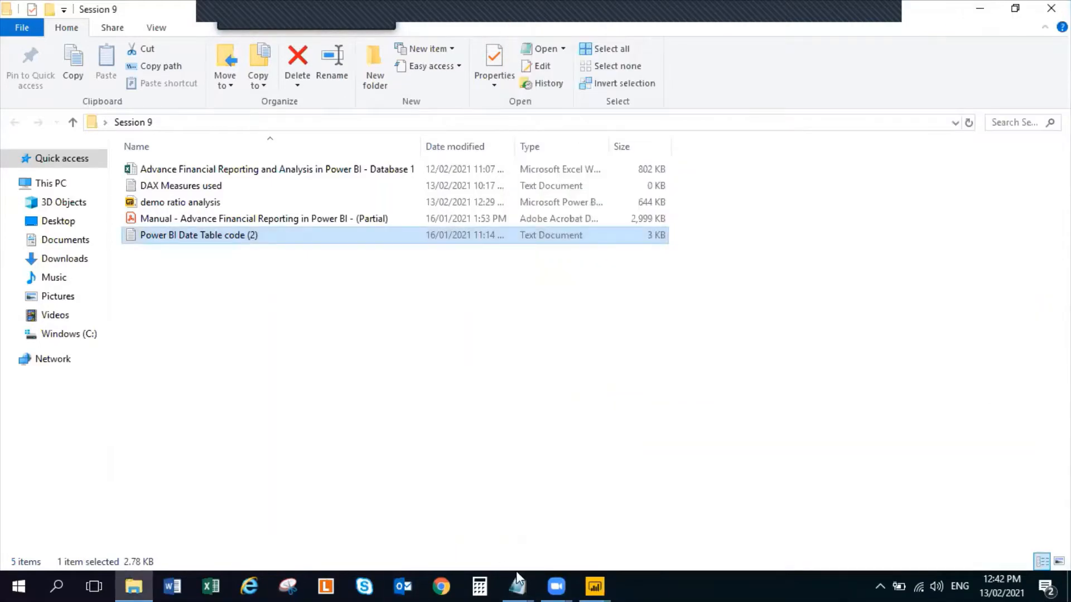
# Switch back to Power Query Editor and create a new blank query
pyautogui.click(595, 586)
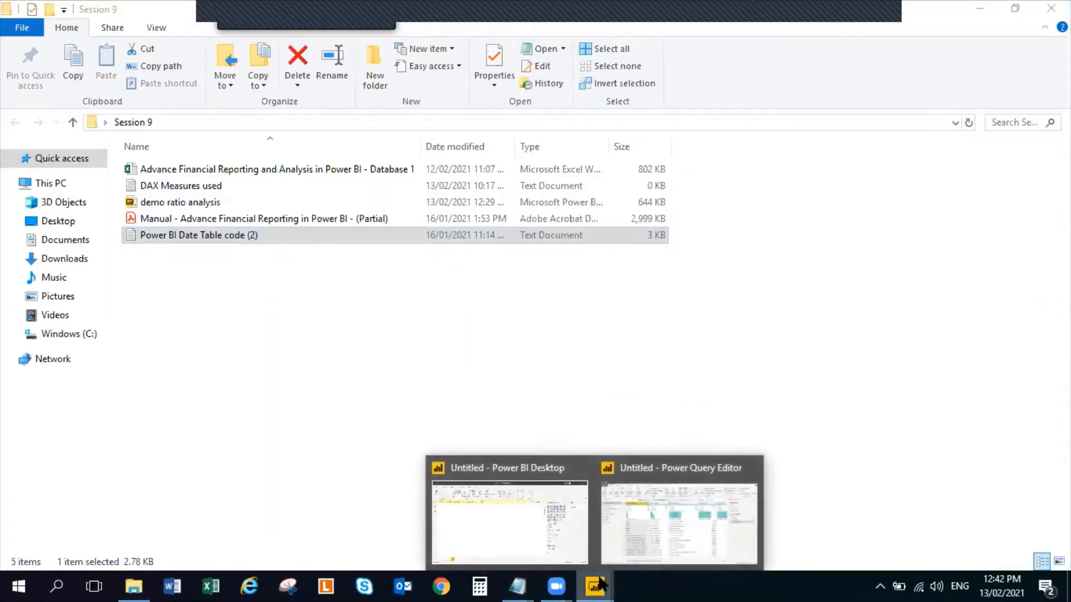
pyautogui.click(677, 500)
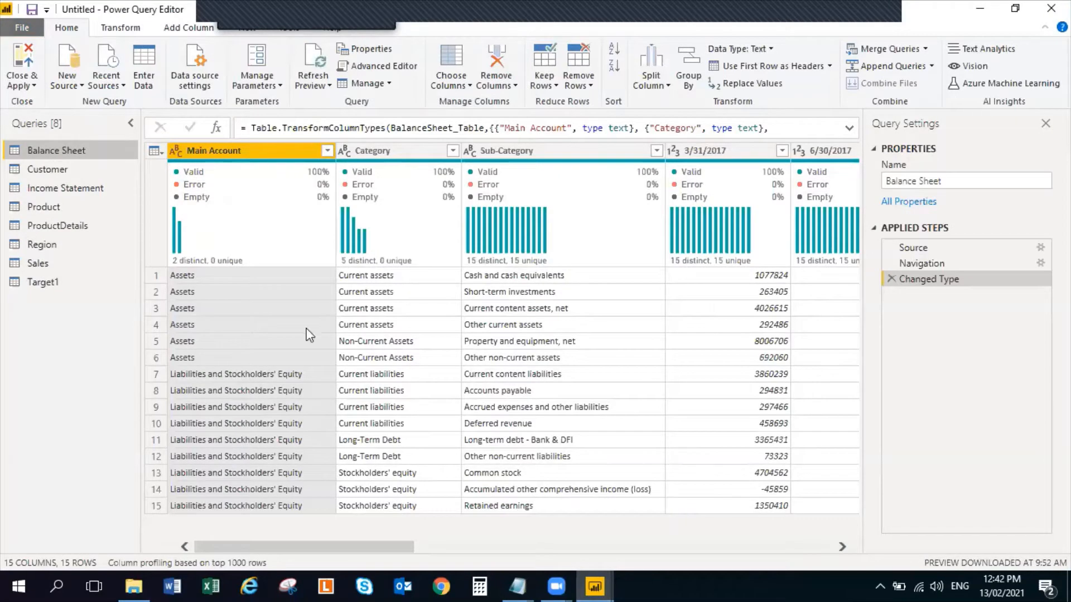
pyautogui.click(82, 86)
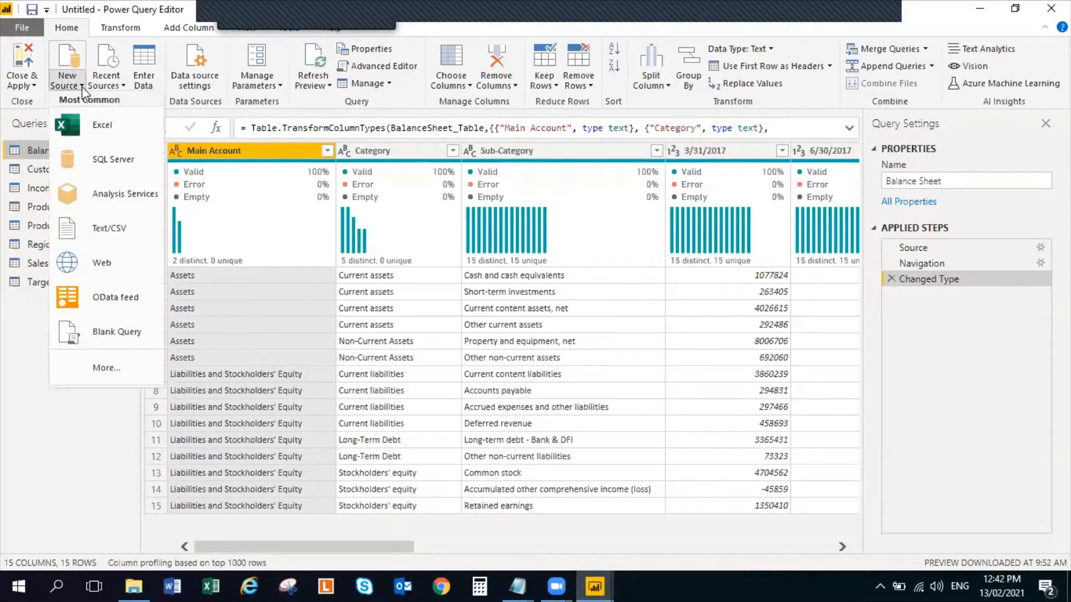
pyautogui.click(128, 337)
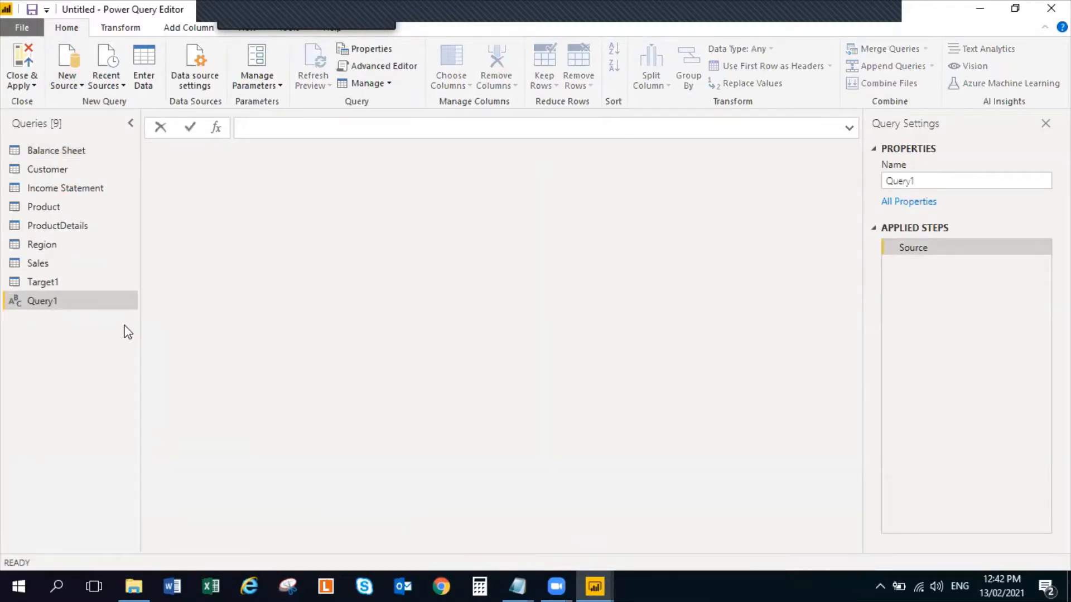
# Replace the blank query's default code in the Advanced Editor with the copied fnDateTable code and apply it
pyautogui.moveTo(306, 15); pyautogui.dragTo(818, 10)
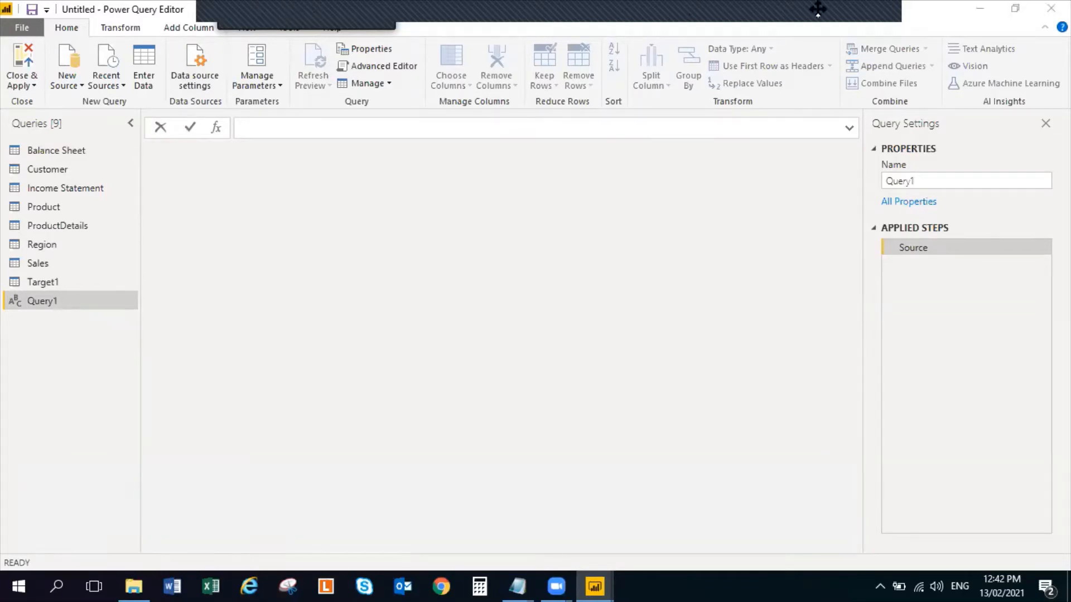
pyautogui.click(246, 23)
pyautogui.click(246, 25)
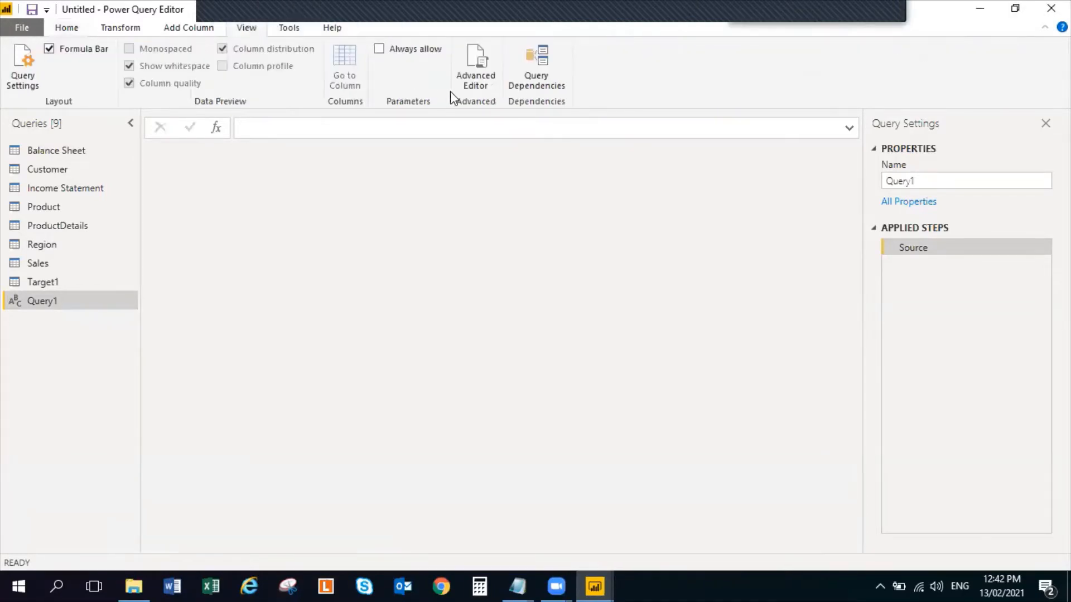
pyautogui.click(475, 66)
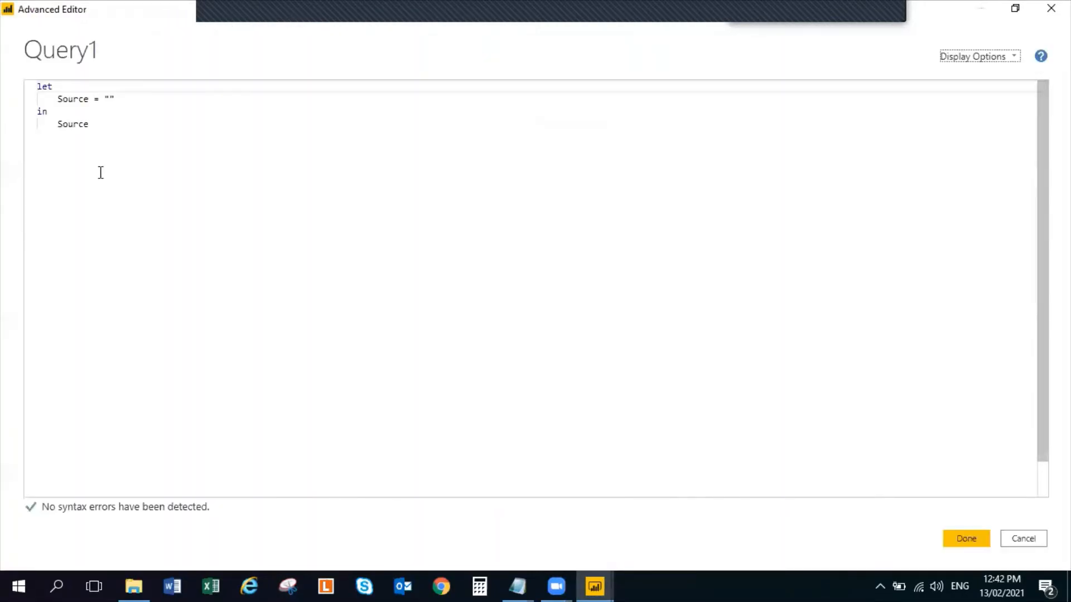
pyautogui.moveTo(112, 134); pyautogui.dragTo(9, 74)
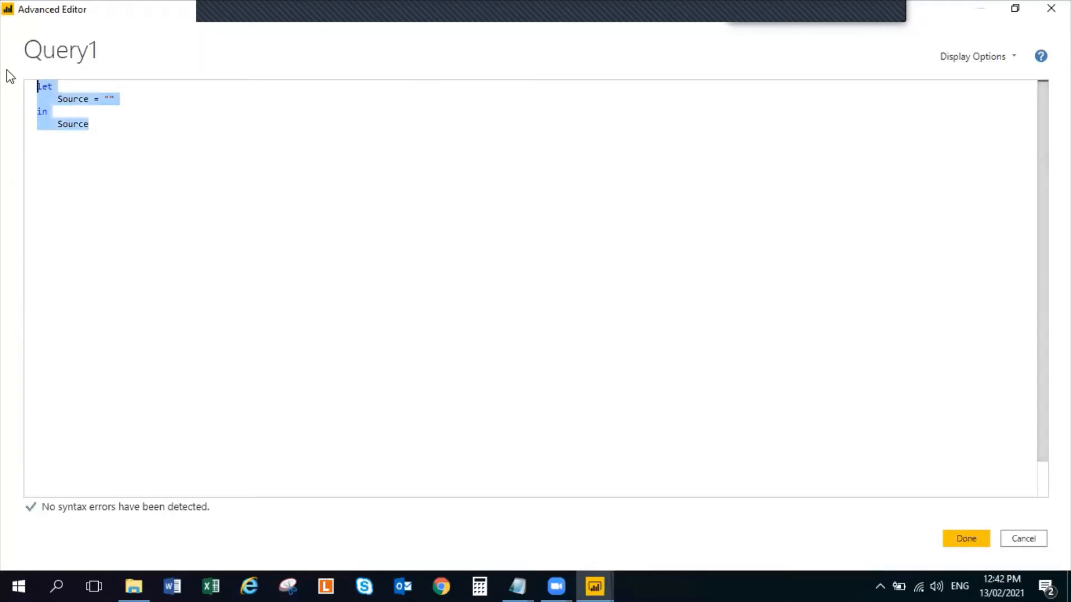
pyautogui.hotkey('ctrl', 'v')
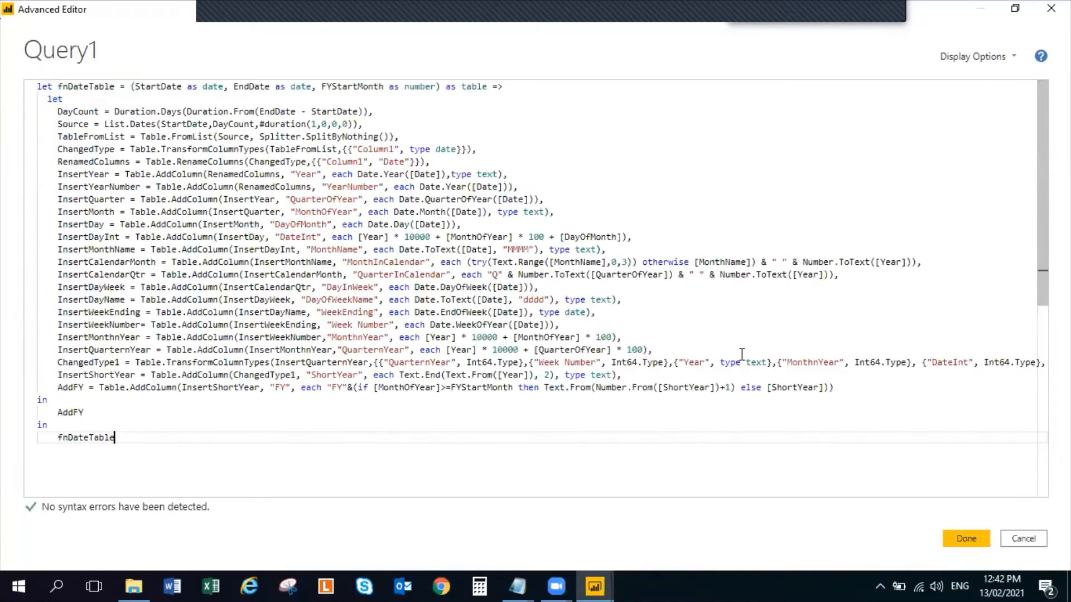
pyautogui.click(956, 537)
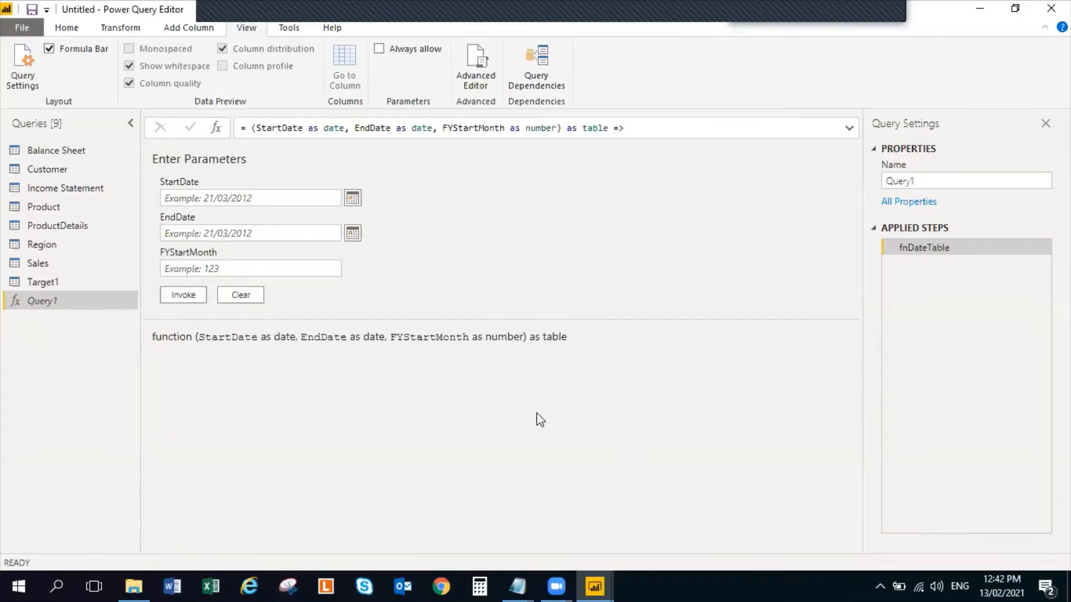
# Set the date table function's StartDate parameter to 01/01/2017
pyautogui.click(348, 199)
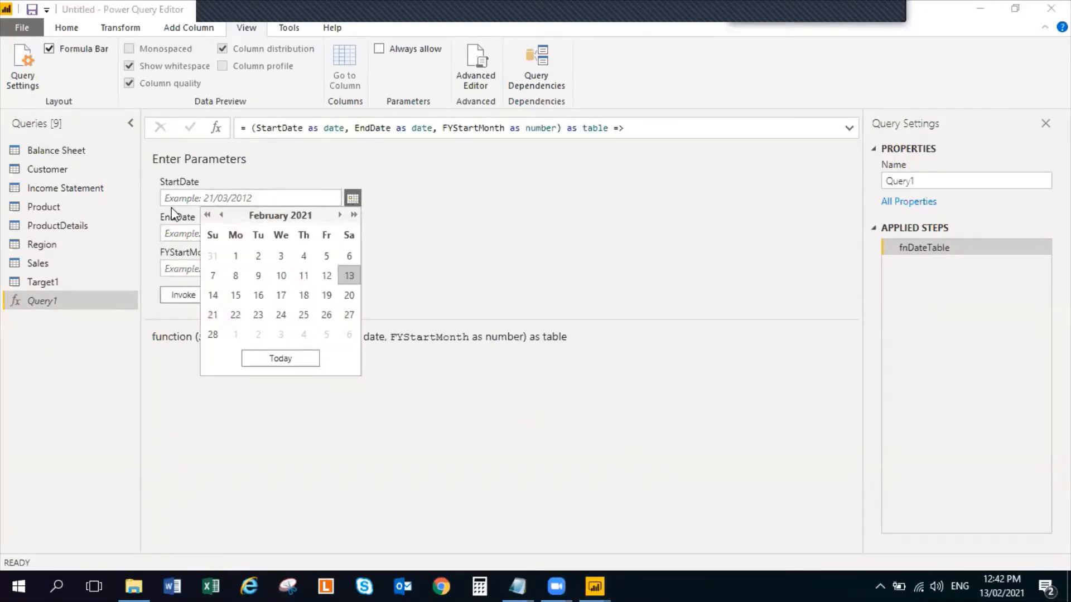
pyautogui.click(207, 216)
pyautogui.click(207, 215)
pyautogui.click(207, 215)
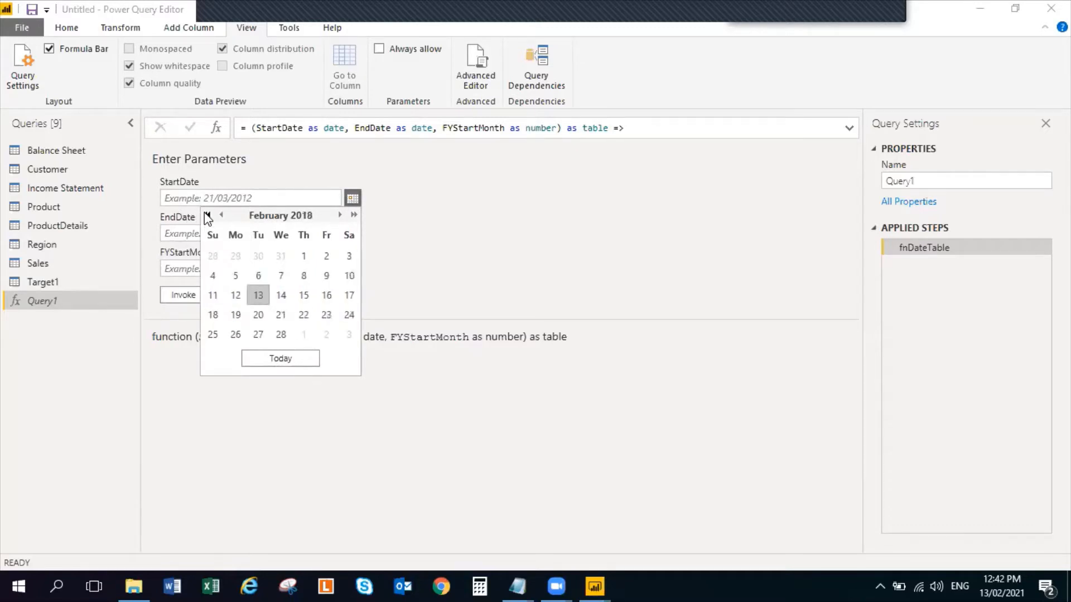
pyautogui.click(207, 216)
pyautogui.click(207, 215)
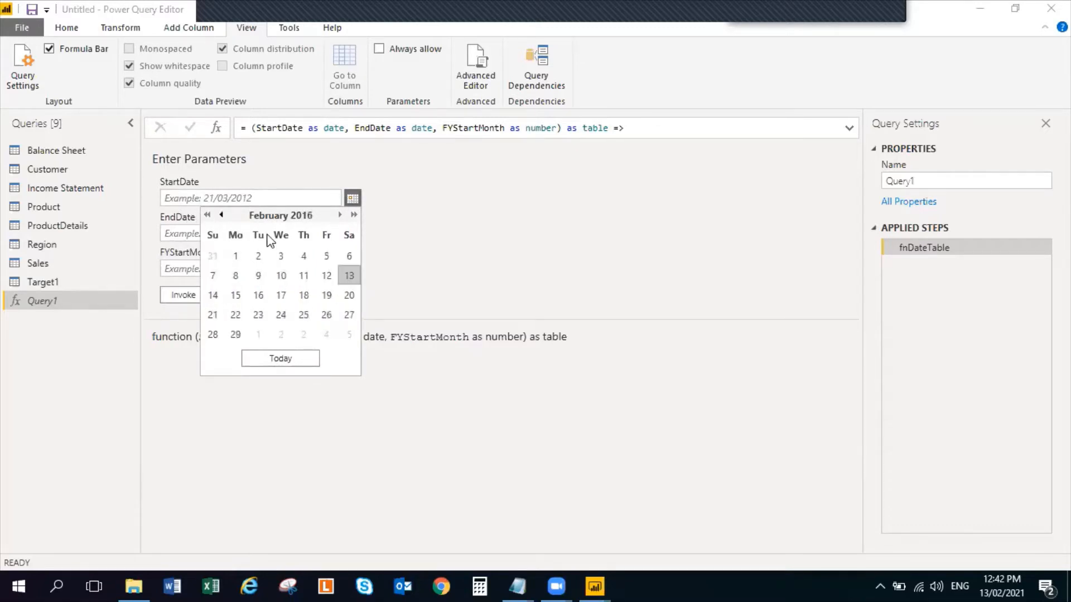
pyautogui.click(353, 215)
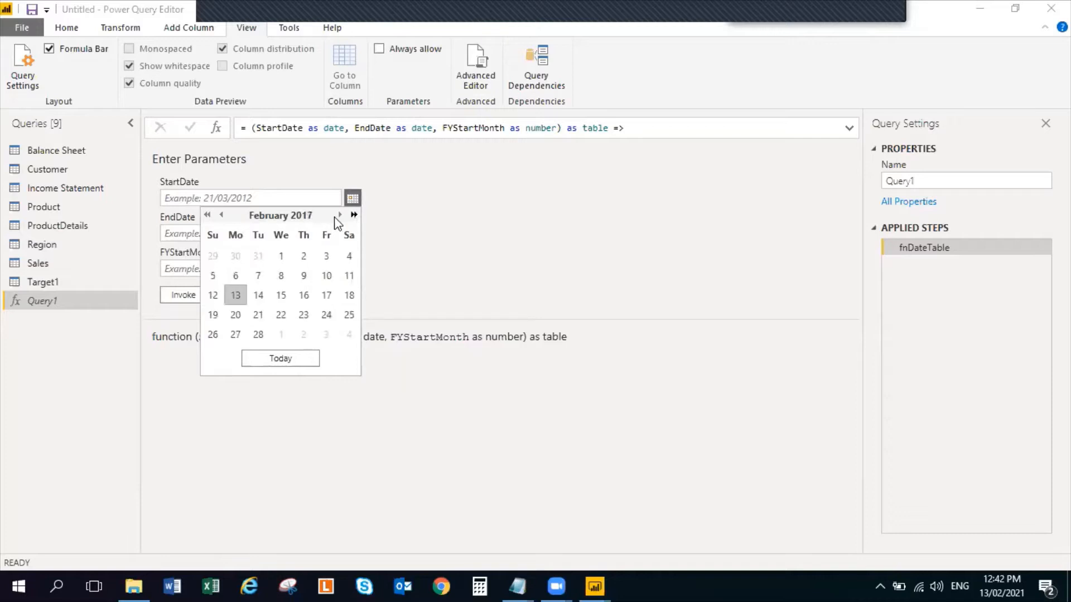
pyautogui.click(221, 215)
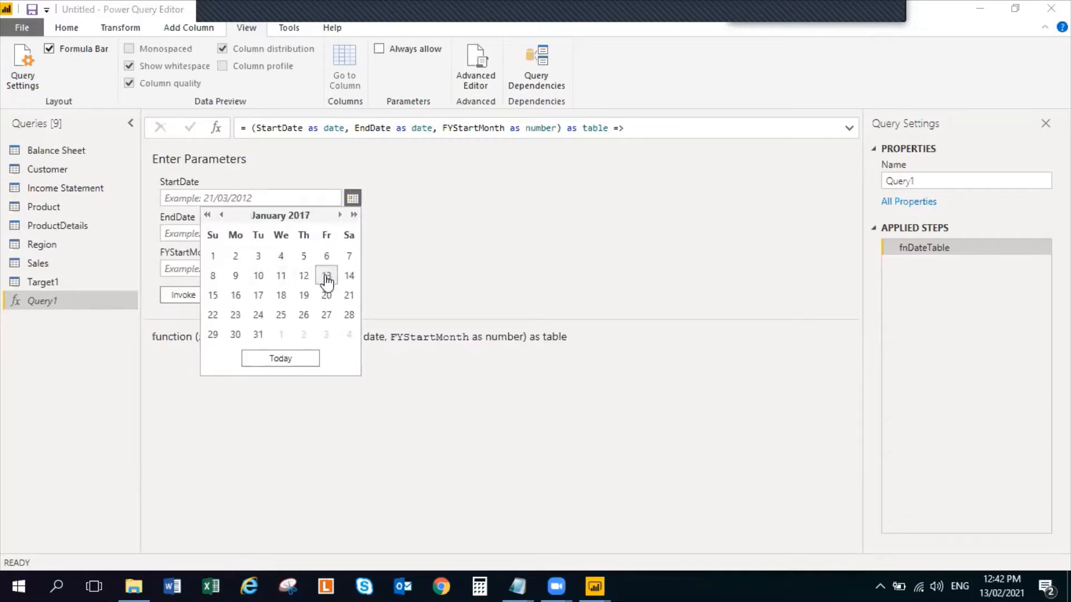
pyautogui.click(213, 256)
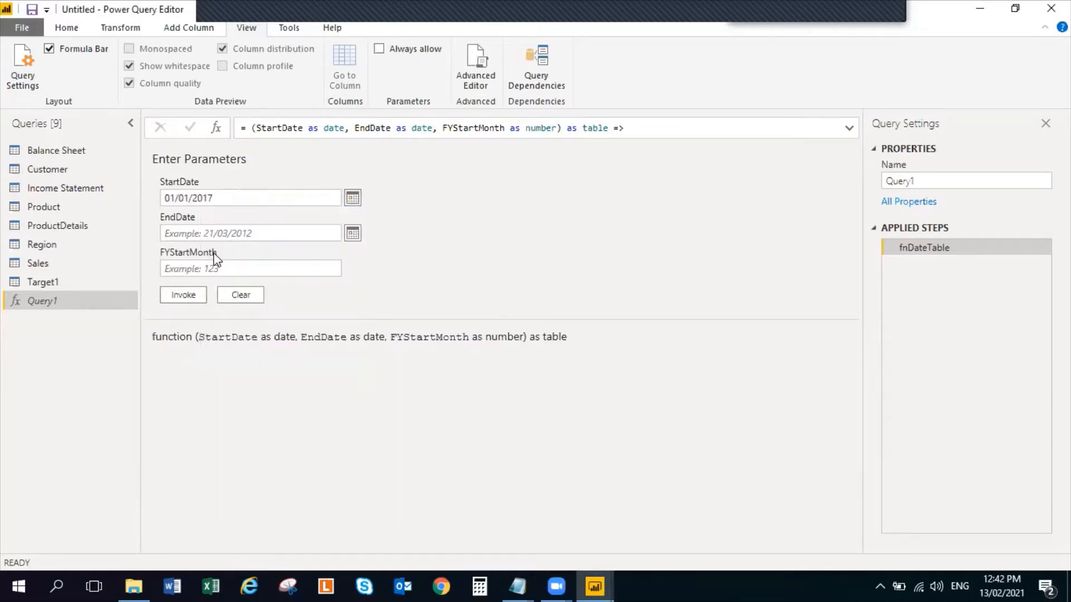
# Set the date table function's EndDate parameter to 01/01/2021
pyautogui.click(247, 232)
pyautogui.click(352, 233)
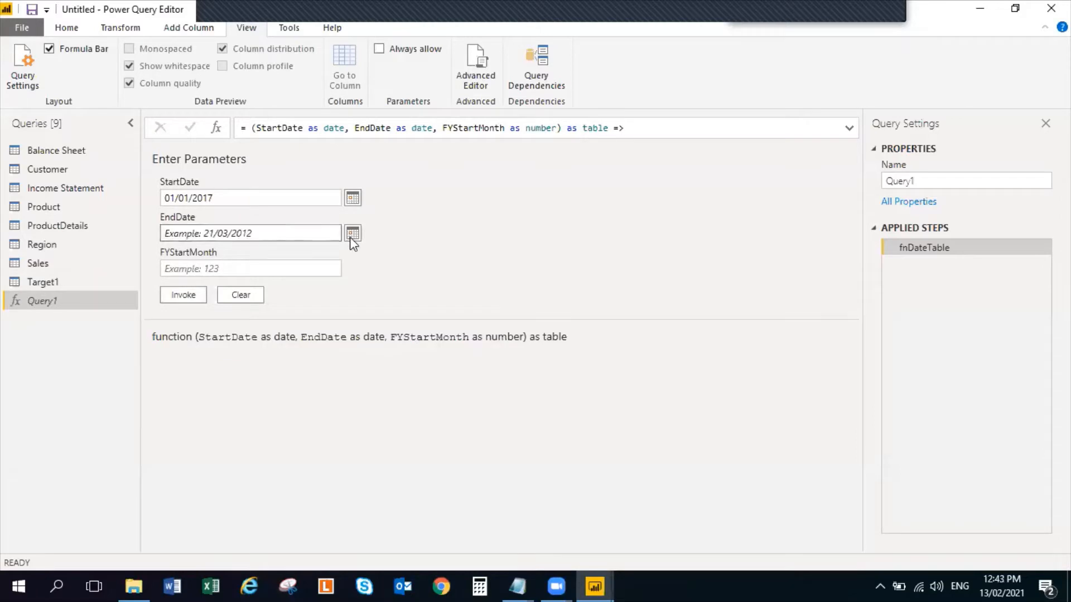
pyautogui.click(222, 252)
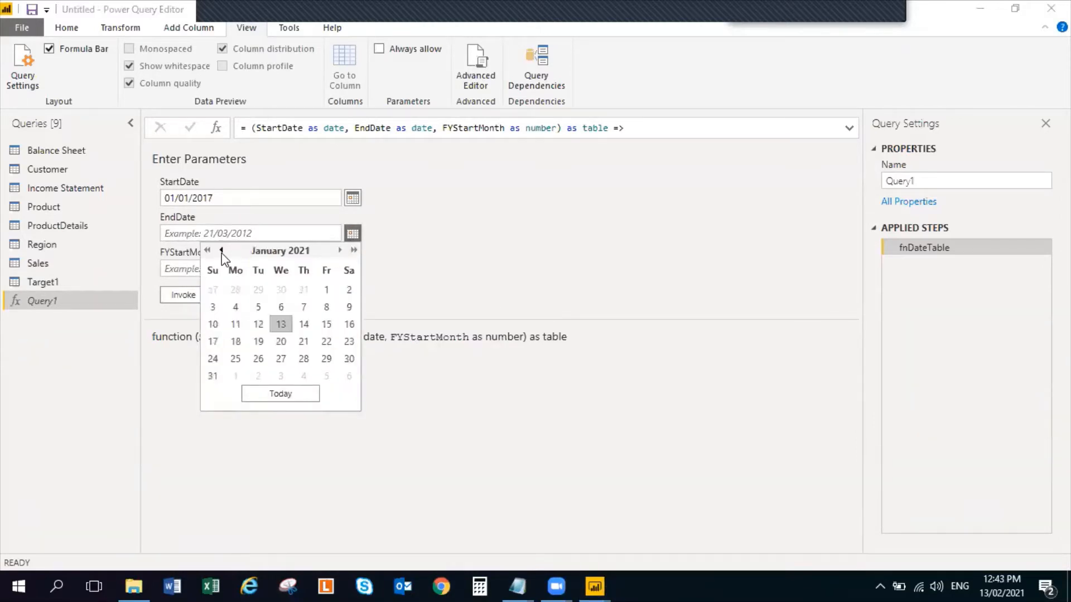
pyautogui.click(326, 290)
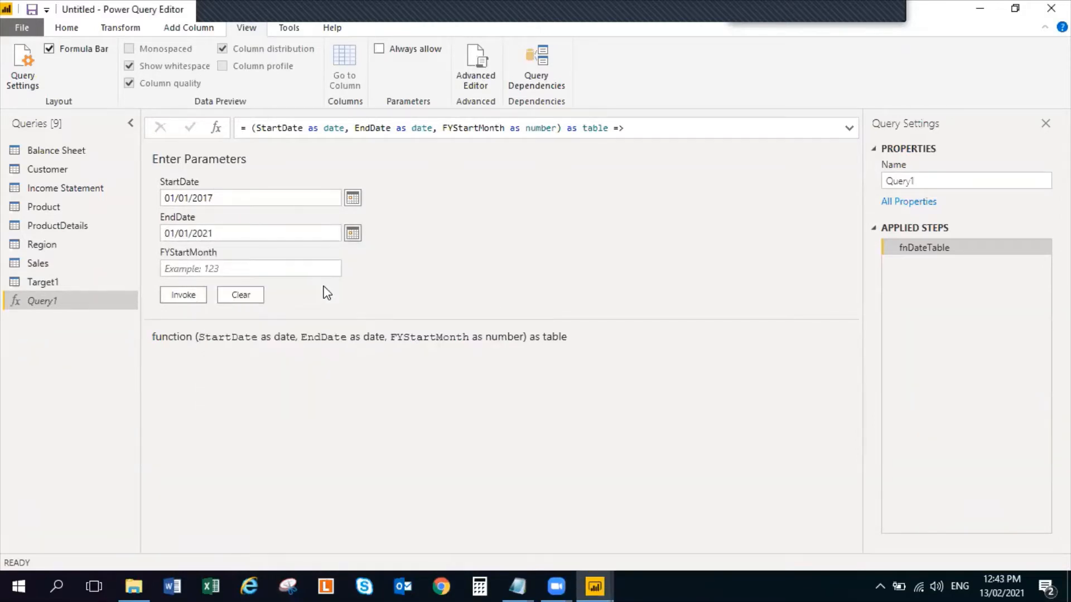
# Set the FYStartMonth parameter to 1 and invoke the function to generate the date table
pyautogui.click(221, 271)
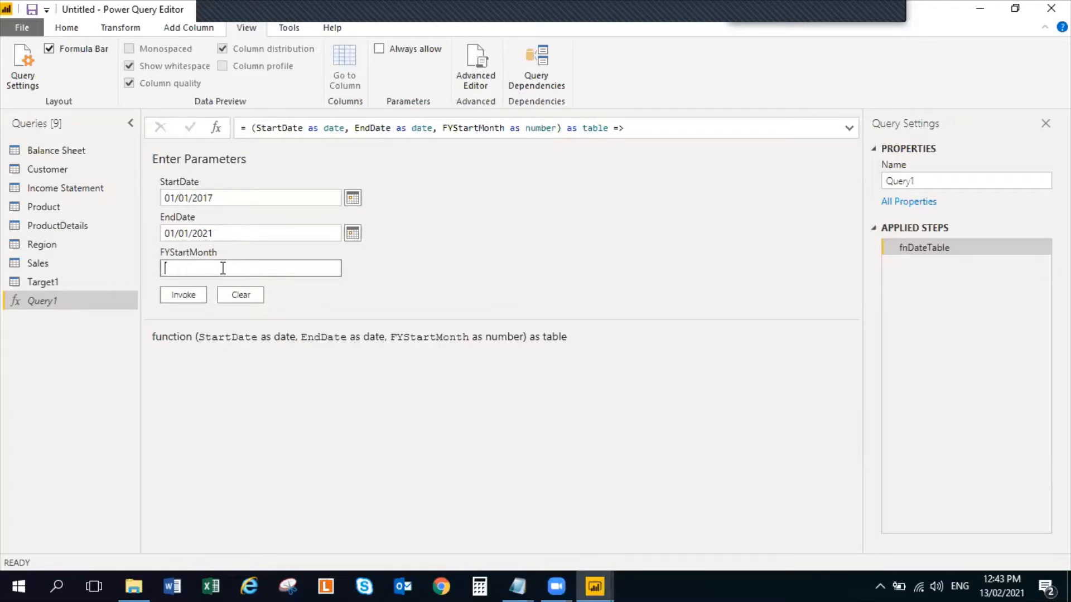
pyautogui.write('1')
pyautogui.click(195, 294)
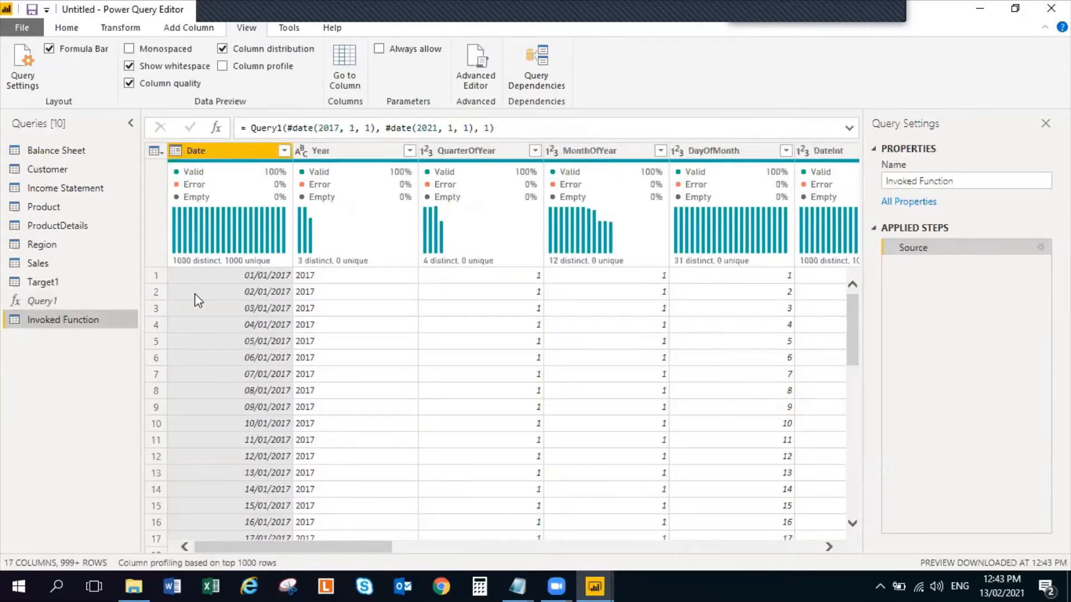
# Rename the Invoked Function query as Date
pyautogui.click(964, 182)
pyautogui.write('Date')
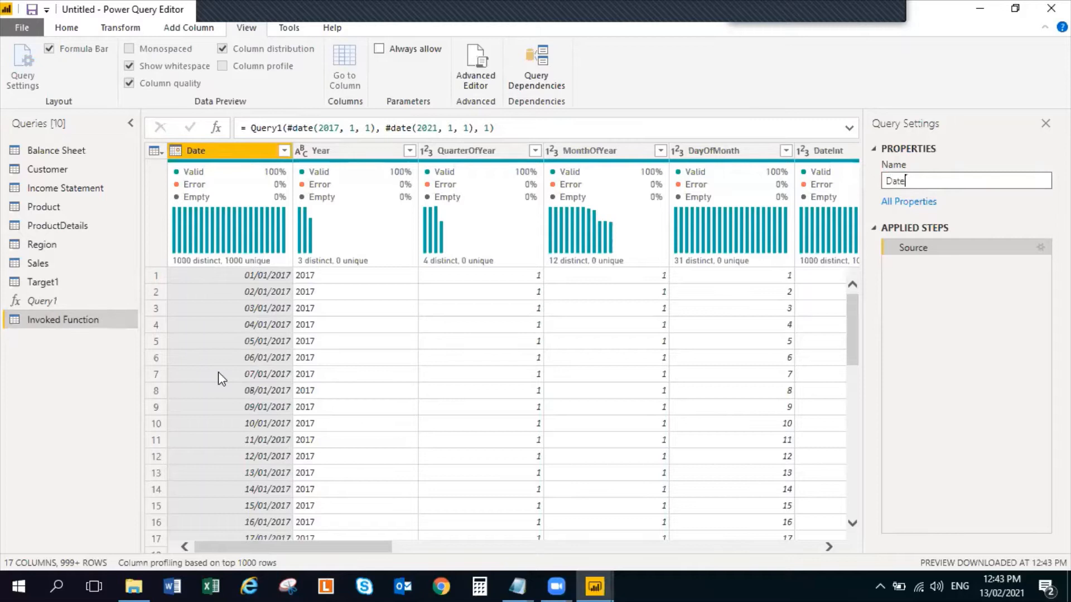
pyautogui.click(82, 371)
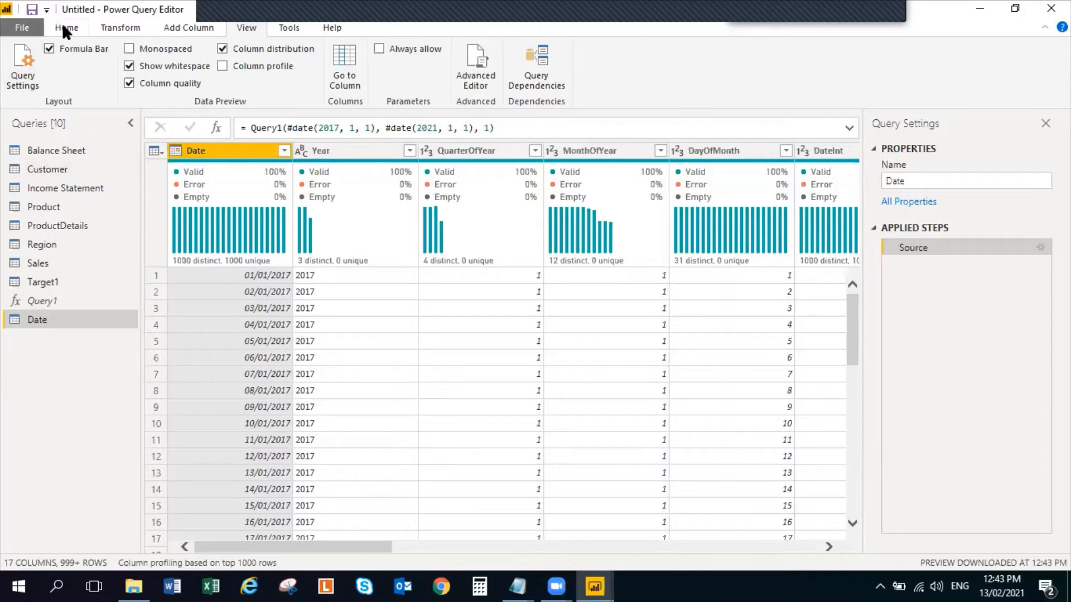
# Start a column from examples in the Date query, entering Q1 as the sample value for the first row
pyautogui.click(186, 29)
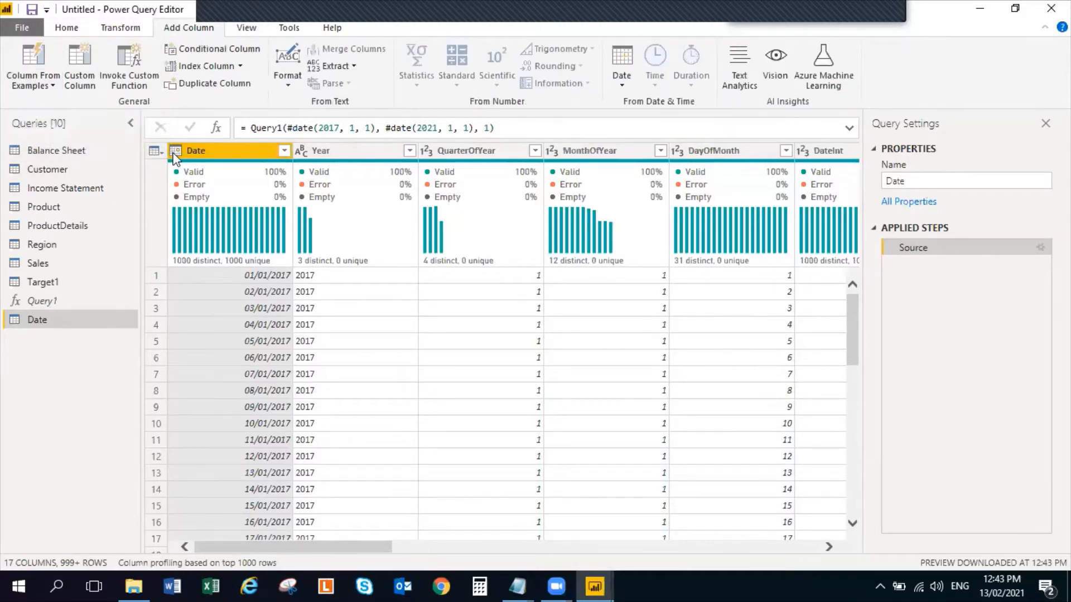
pyautogui.click(34, 61)
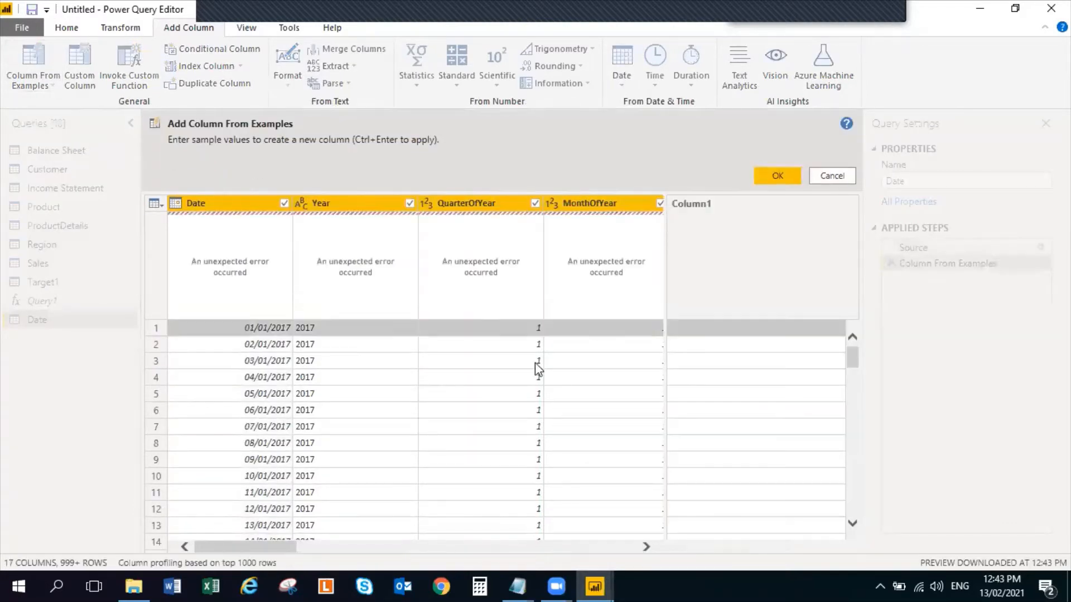
pyautogui.click(700, 329)
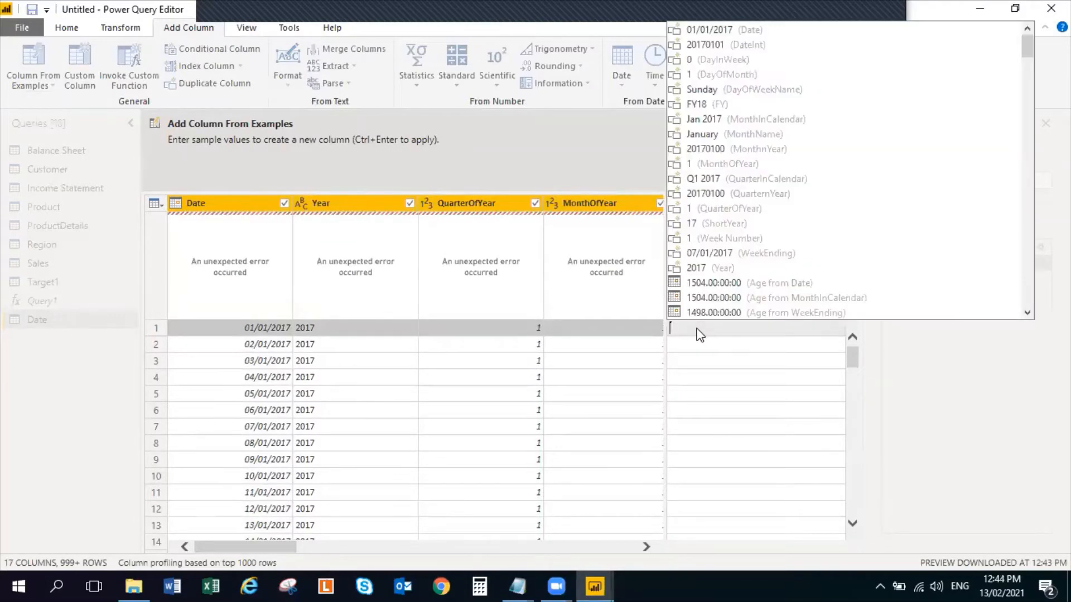
pyautogui.write('Q1')
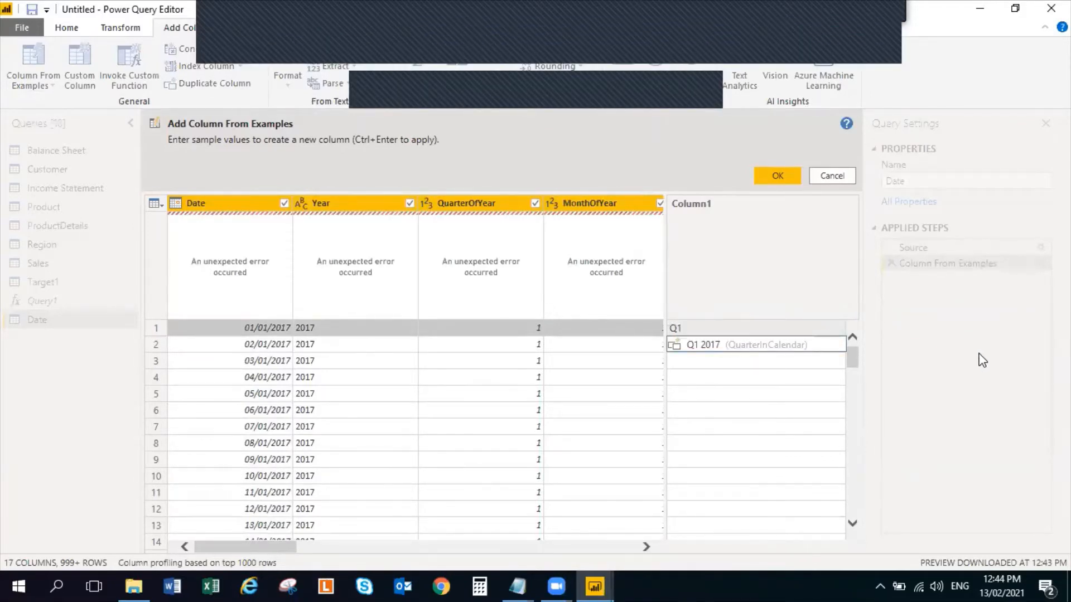
pyautogui.press('Return')
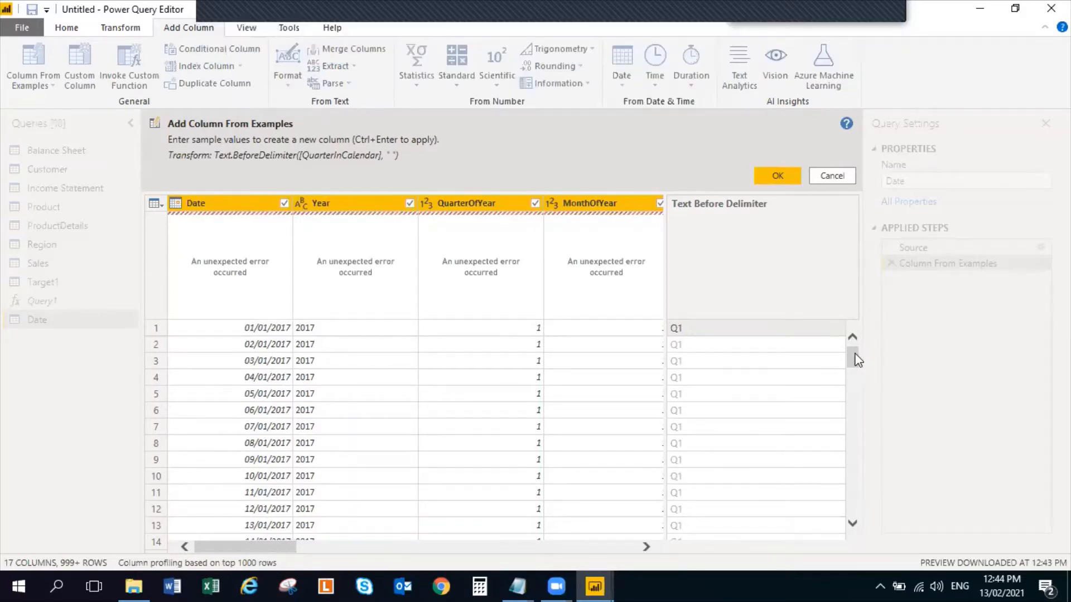
pyautogui.moveTo(857, 359)
pyautogui.mouseDown()
pyautogui.moveTo(842, 534)
pyautogui.moveTo(843, 346)
pyautogui.moveTo(852, 383)
pyautogui.moveTo(827, 512)
pyautogui.moveTo(843, 351)
pyautogui.mouseUp()
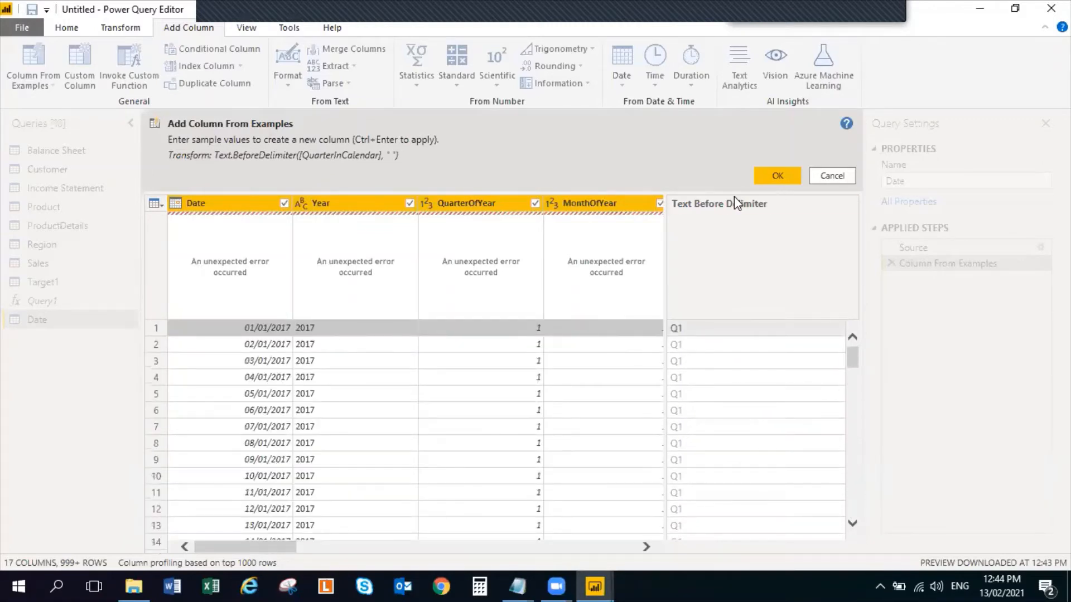
# Name the example-based column Quarters, add it to the Date query and check its values down the rows
pyautogui.doubleClick(718, 201)
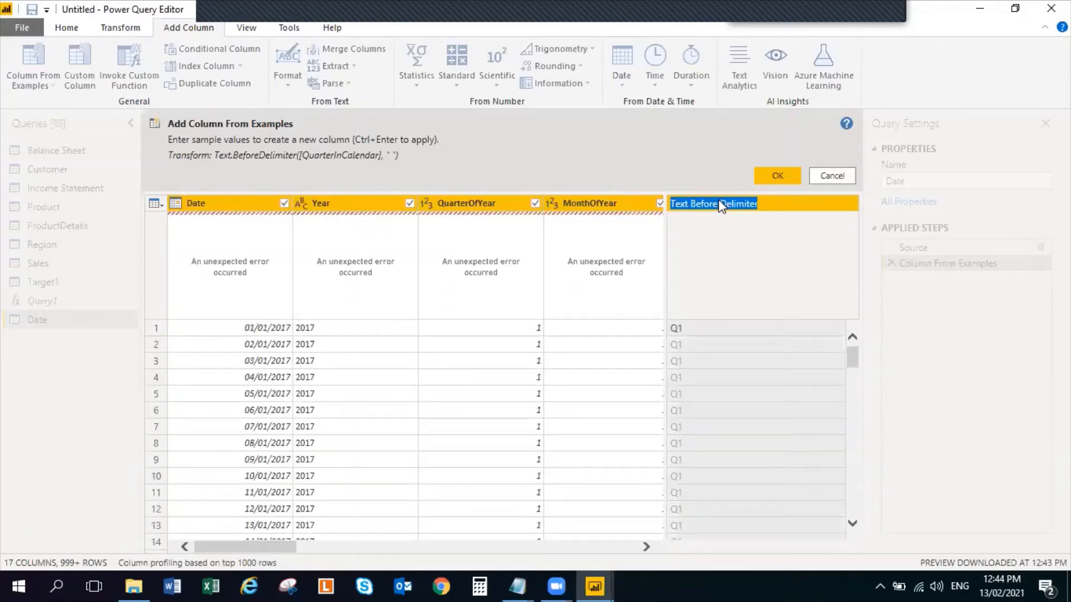
pyautogui.write('Quarters')
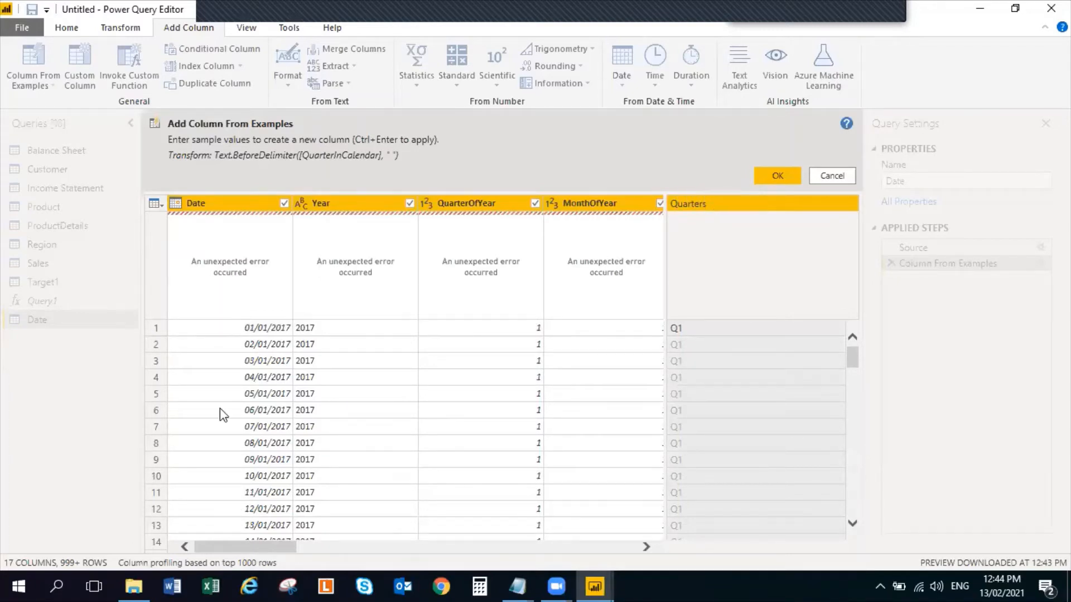
pyautogui.press('Return')
pyautogui.click(777, 176)
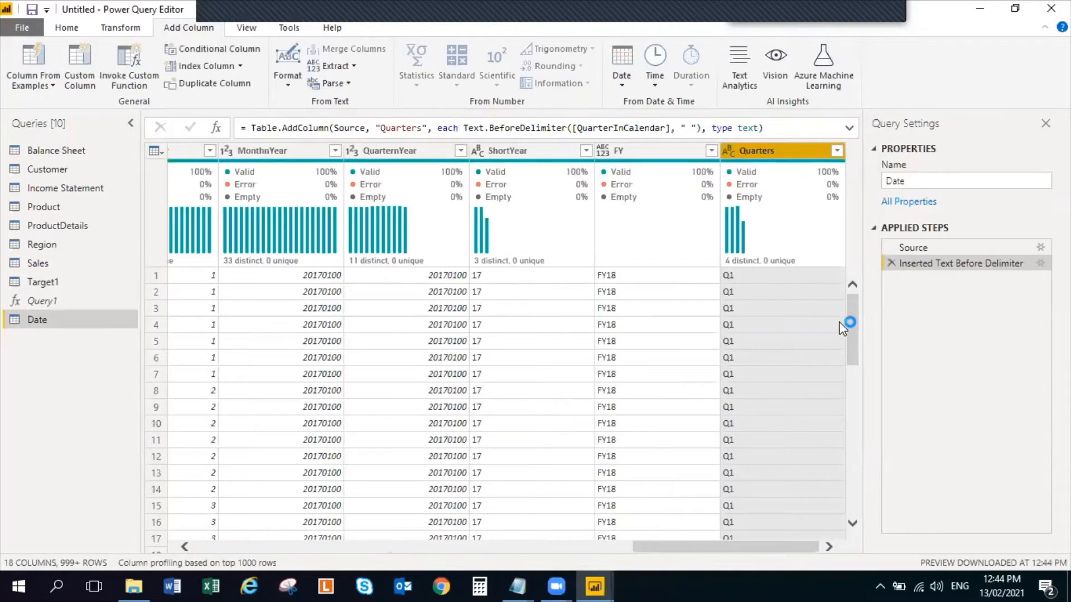
pyautogui.moveTo(852, 308); pyautogui.dragTo(850, 524)
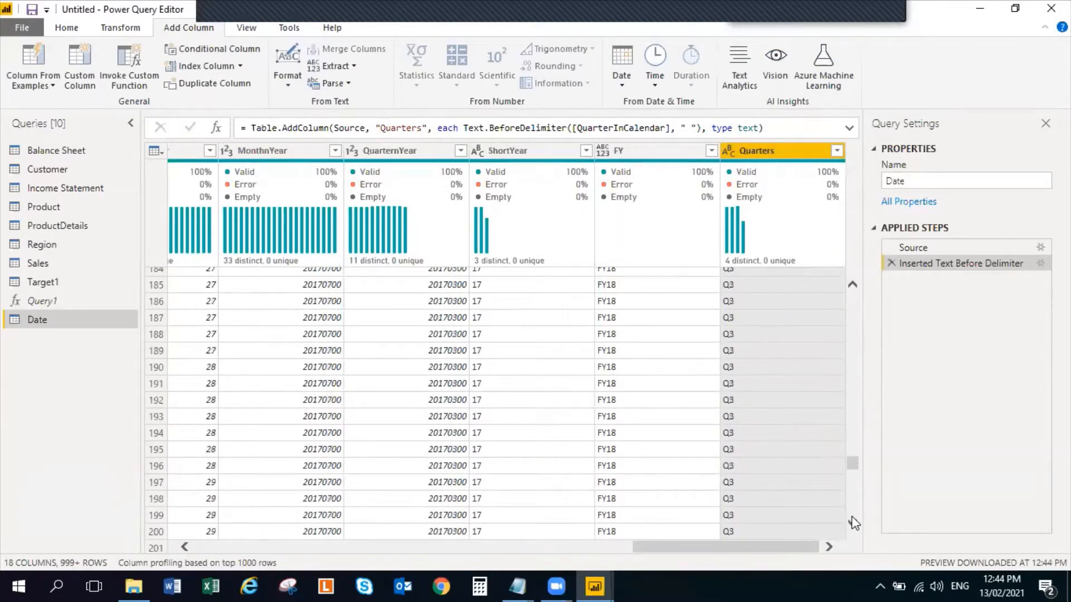
pyautogui.click(851, 517)
pyautogui.moveTo(849, 471); pyautogui.dragTo(852, 290)
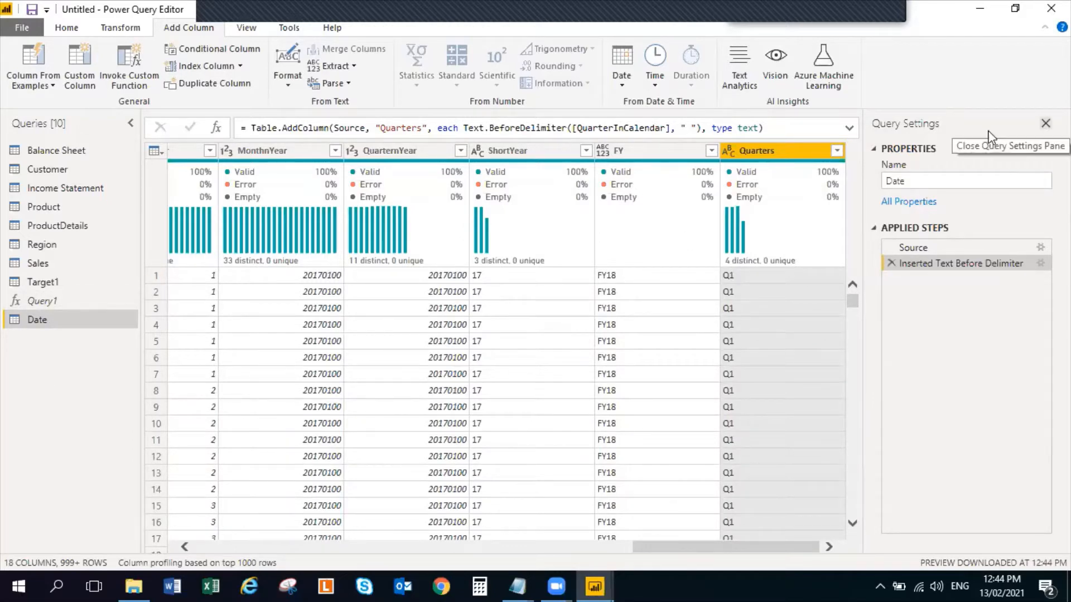
# In the Balance Sheet query, unpivot all columns other than Main Account, Category and Sub-Category
pyautogui.click(51, 155)
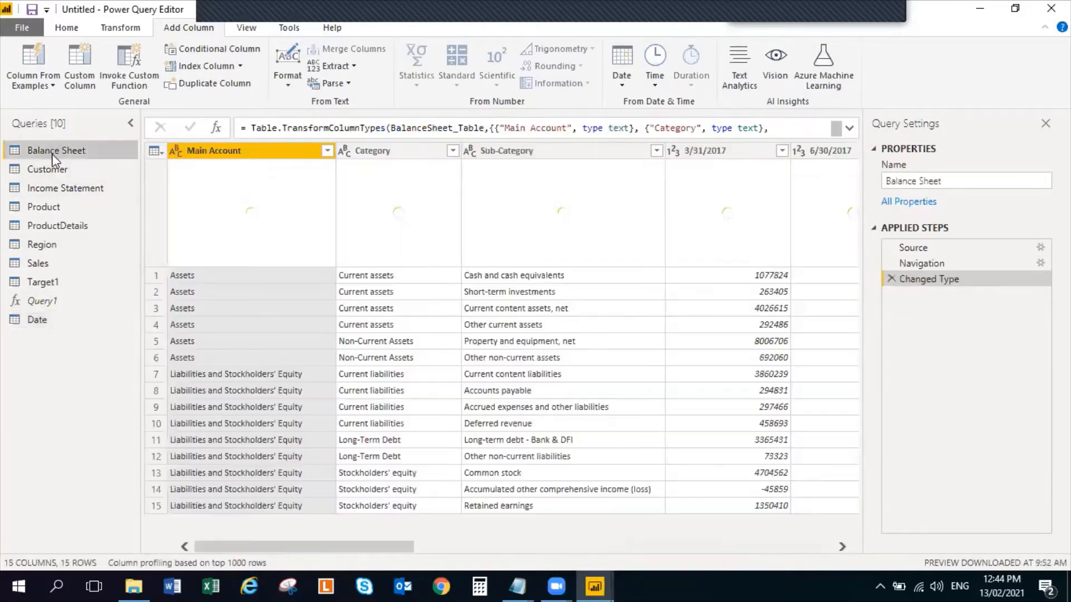
pyautogui.click(249, 152)
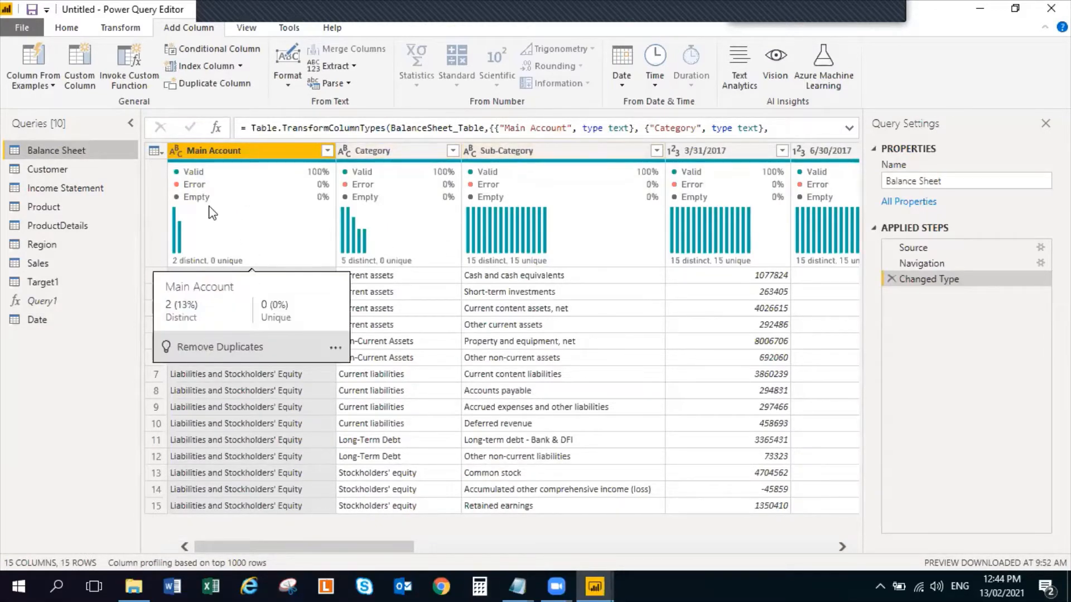
pyautogui.moveTo(195, 184)
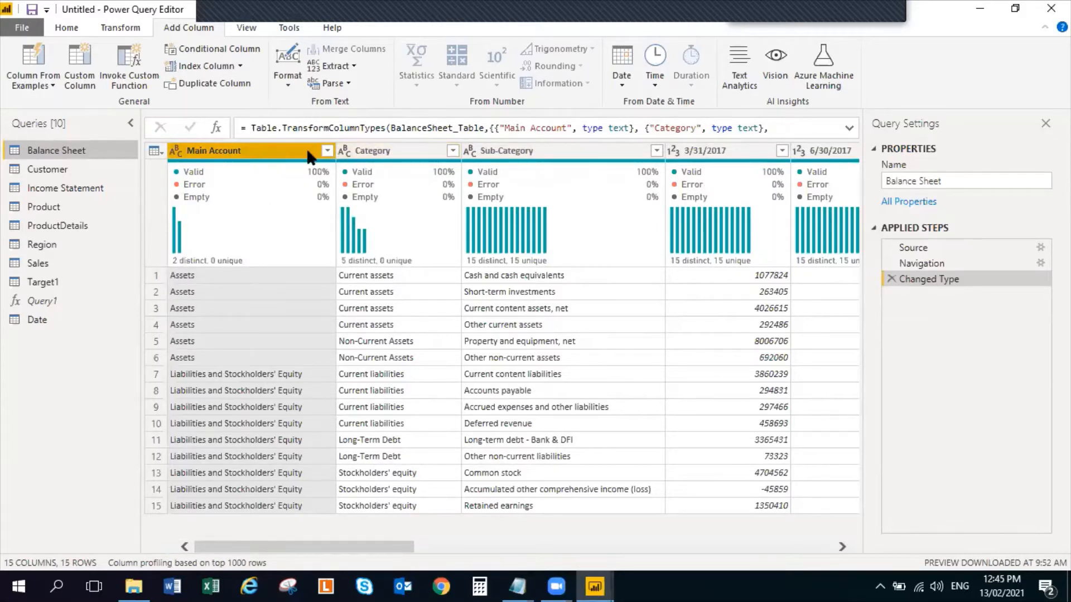
pyautogui.click(63, 29)
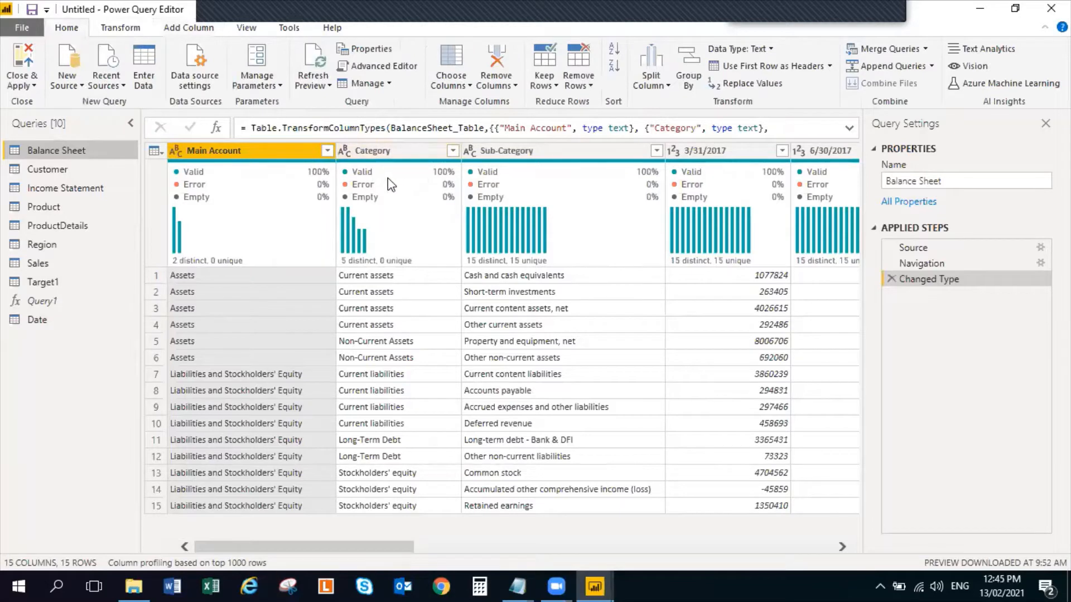
pyautogui.keyDown('ctrl'); pyautogui.click(391, 153); pyautogui.keyUp('ctrl')
pyautogui.keyDown('ctrl'); pyautogui.click(527, 153); pyautogui.keyUp('ctrl')
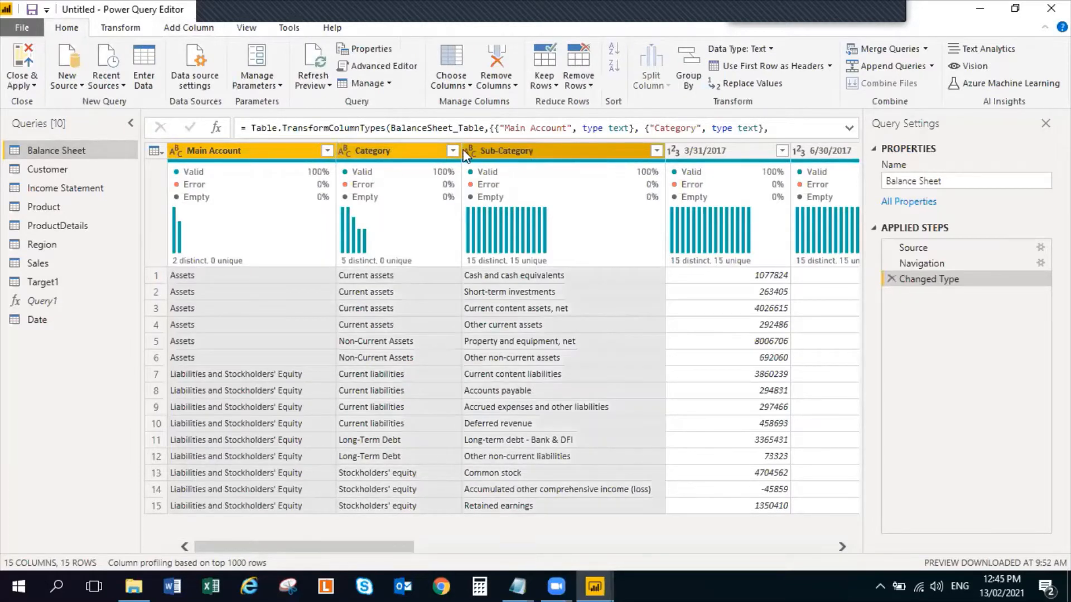
pyautogui.rightClick(518, 150)
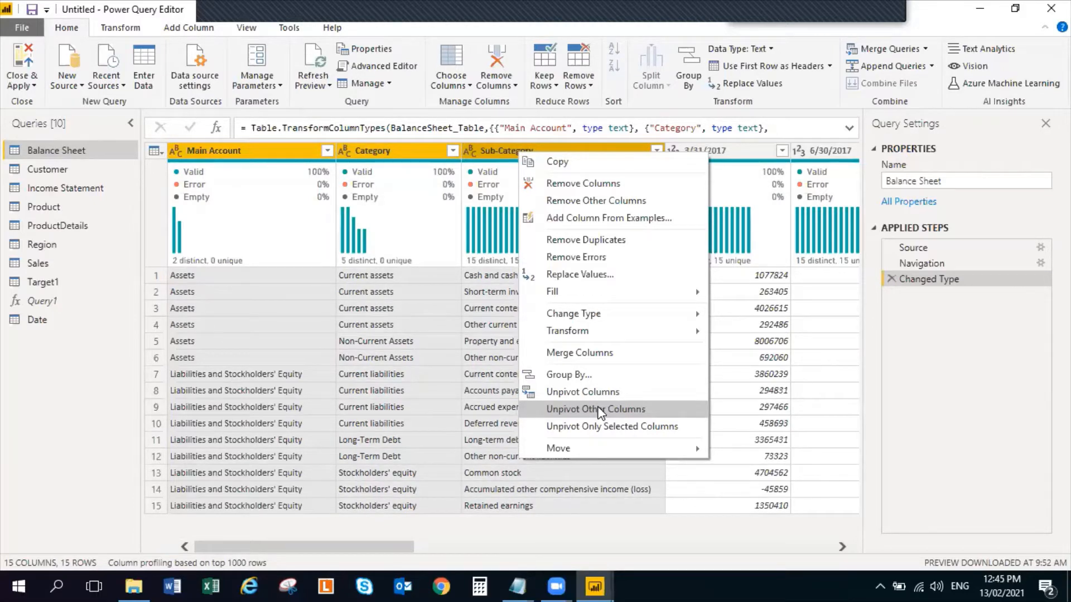
pyautogui.click(637, 408)
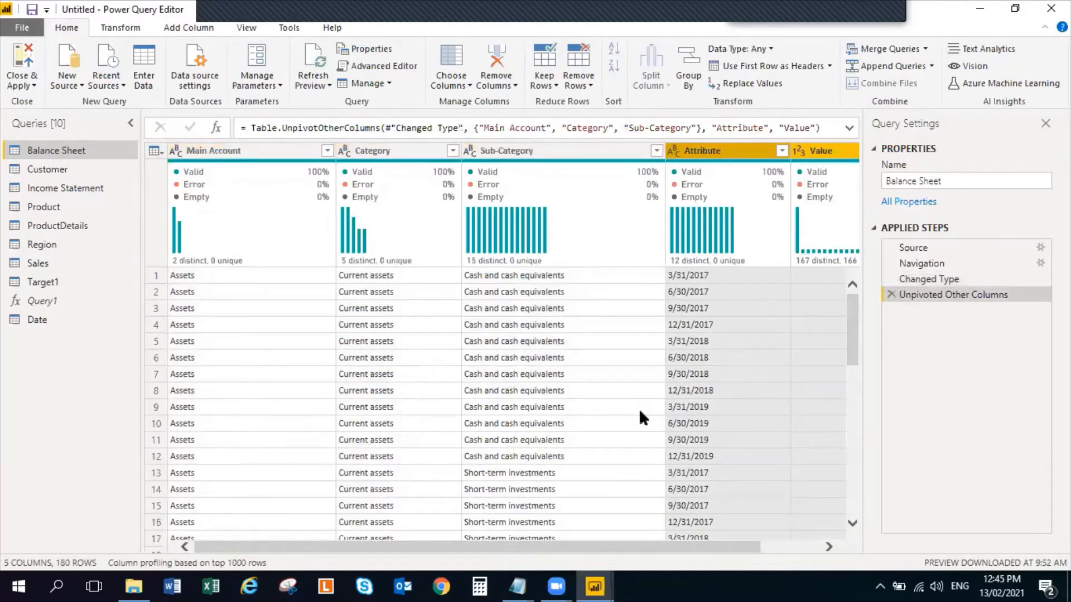
# Rename the Balance Sheet's Attribute column as Months and its Value column as BS Values
pyautogui.click(830, 548)
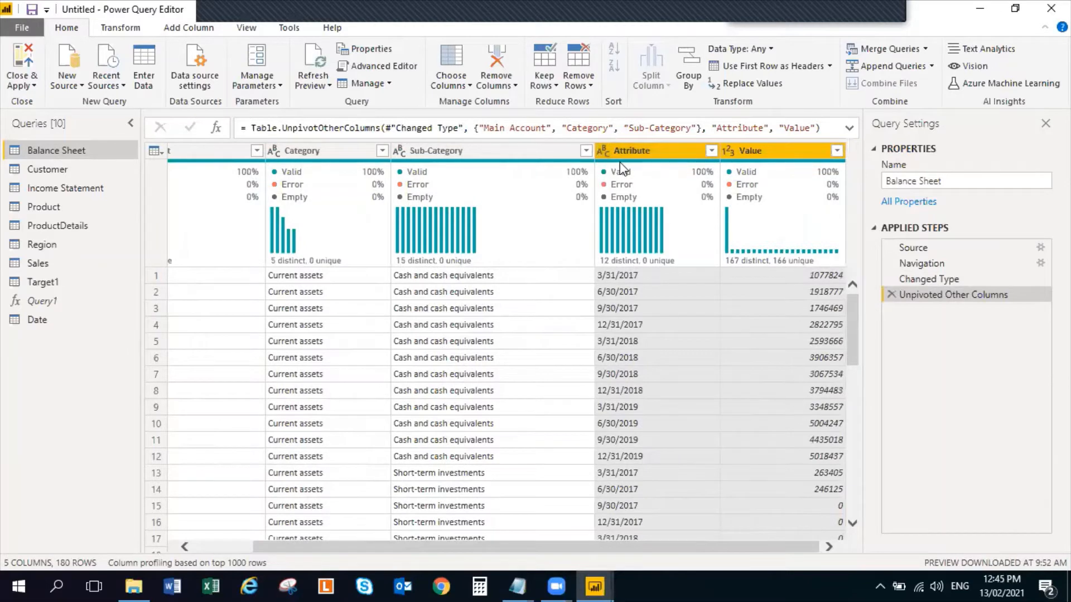
pyautogui.doubleClick(632, 150)
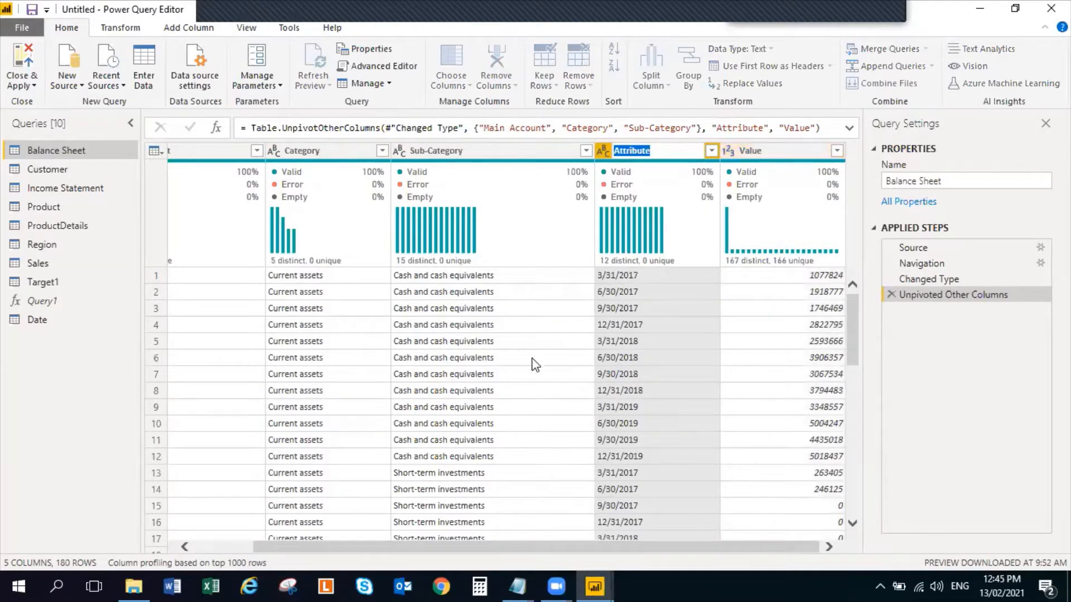
pyautogui.write('Months')
pyautogui.click(773, 155)
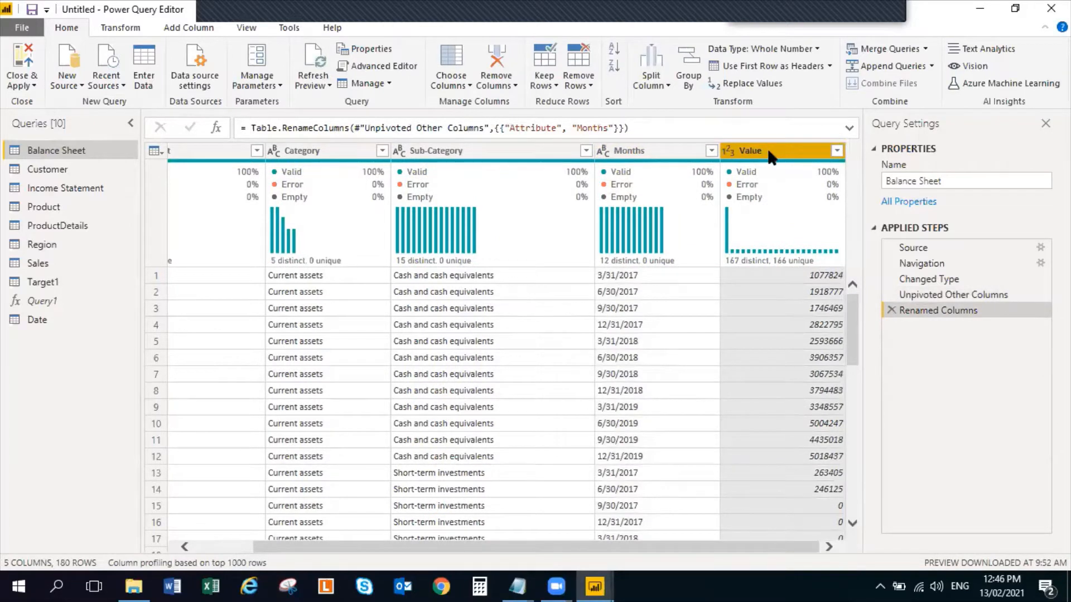
pyautogui.doubleClick(768, 152)
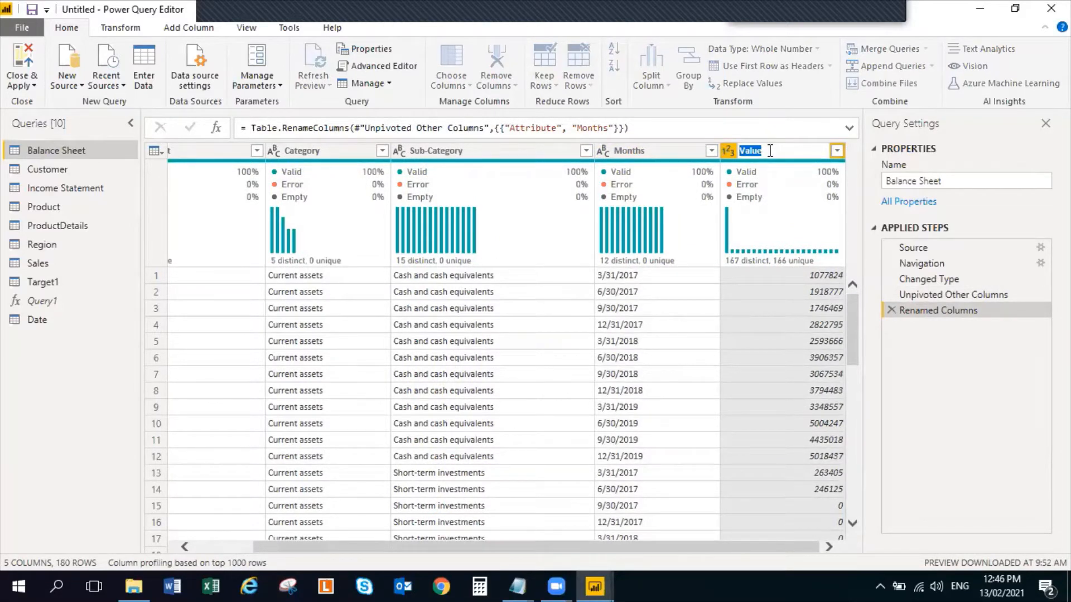
pyautogui.write('BS Values')
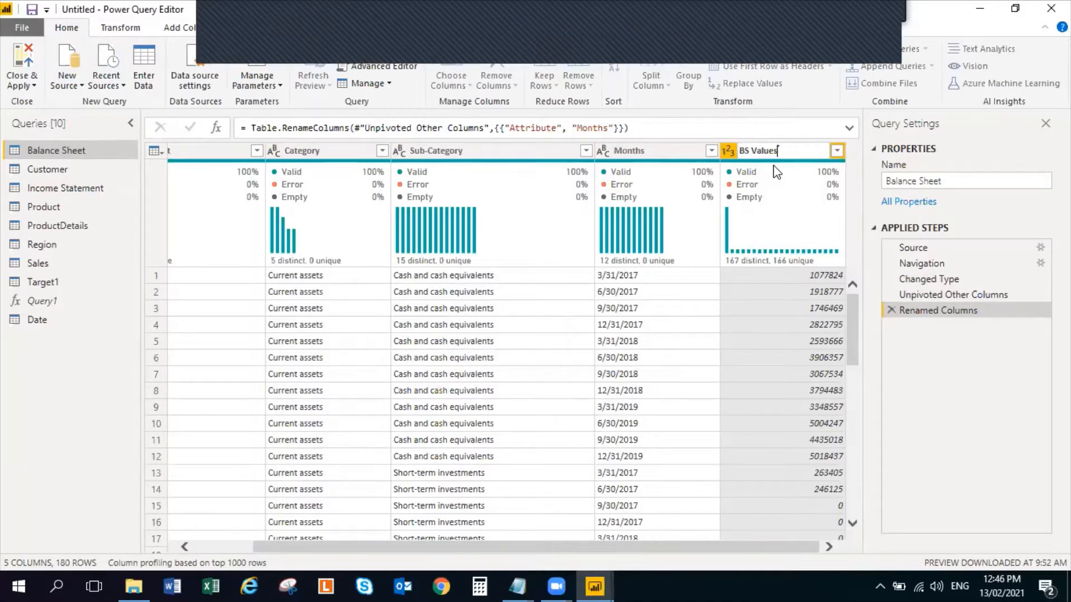
# Change the Months column's data type to Date and the BS Values column's to Decimal Number
pyautogui.click(619, 156)
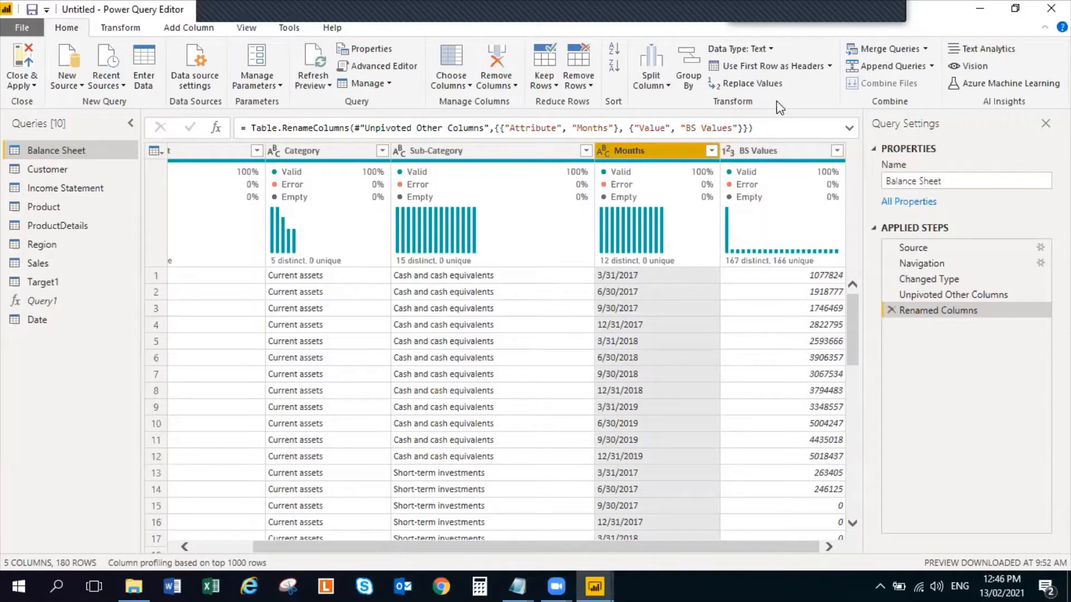
pyautogui.click(771, 48)
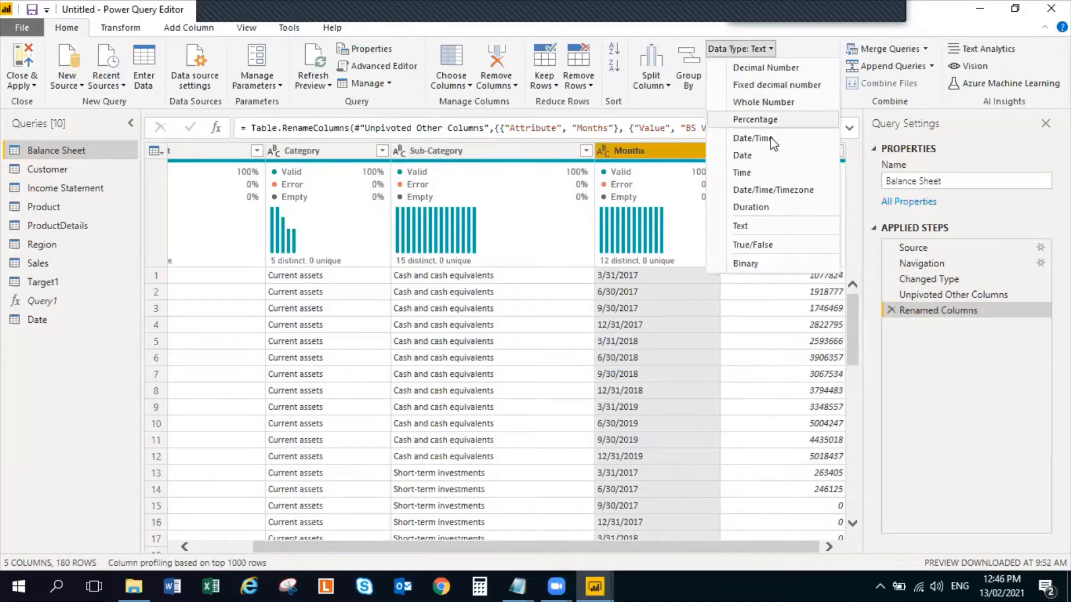
pyautogui.click(768, 158)
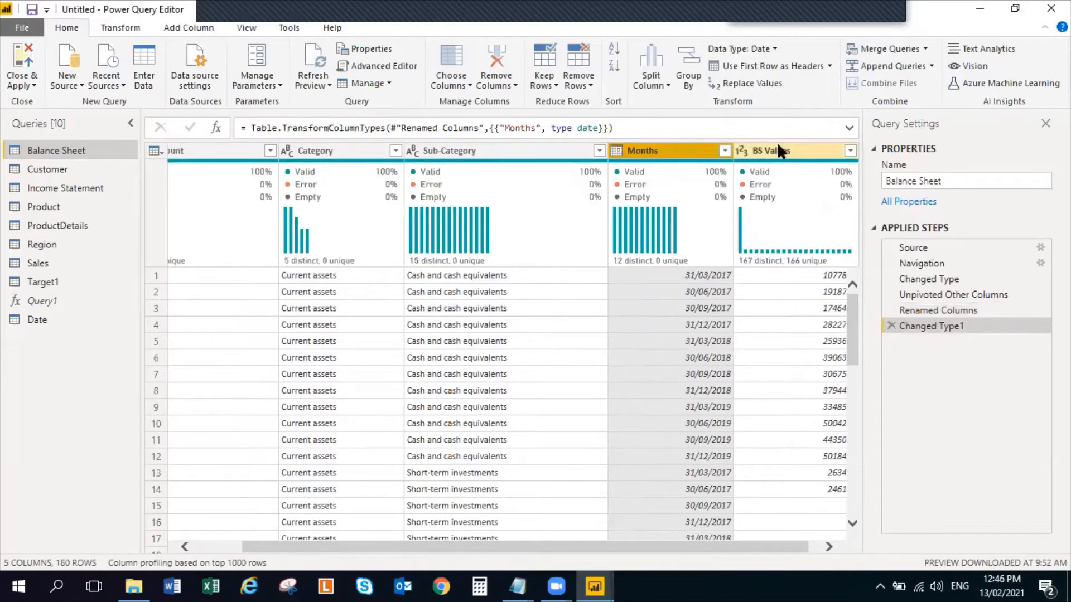
pyautogui.click(777, 147)
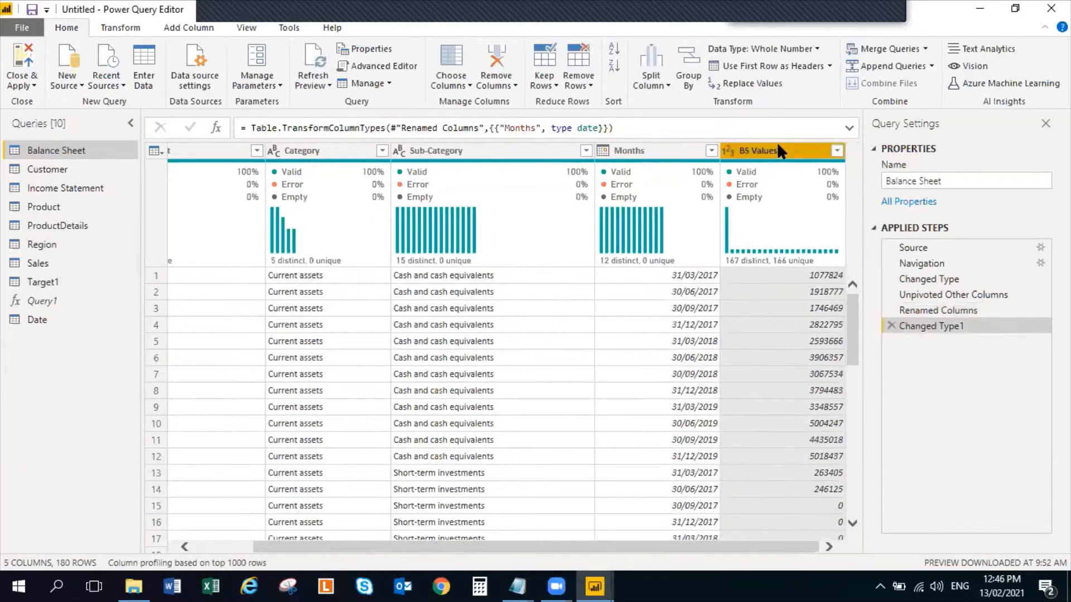
pyautogui.click(816, 49)
pyautogui.click(769, 68)
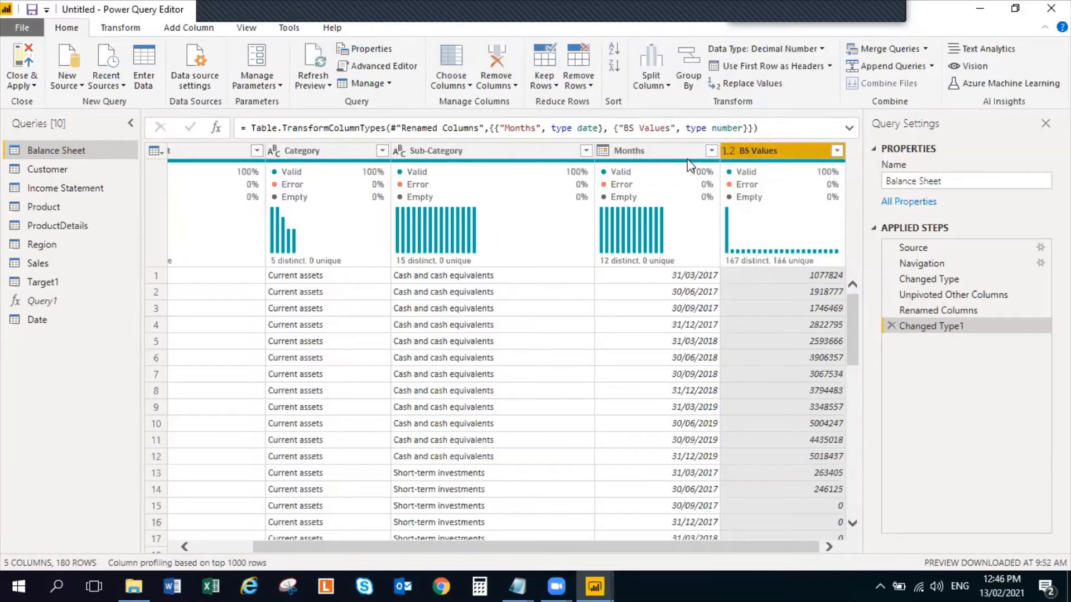
# Review the data types of the Balance Sheet's Months, Sub-Category, Category and Main Account columns
pyautogui.click(657, 159)
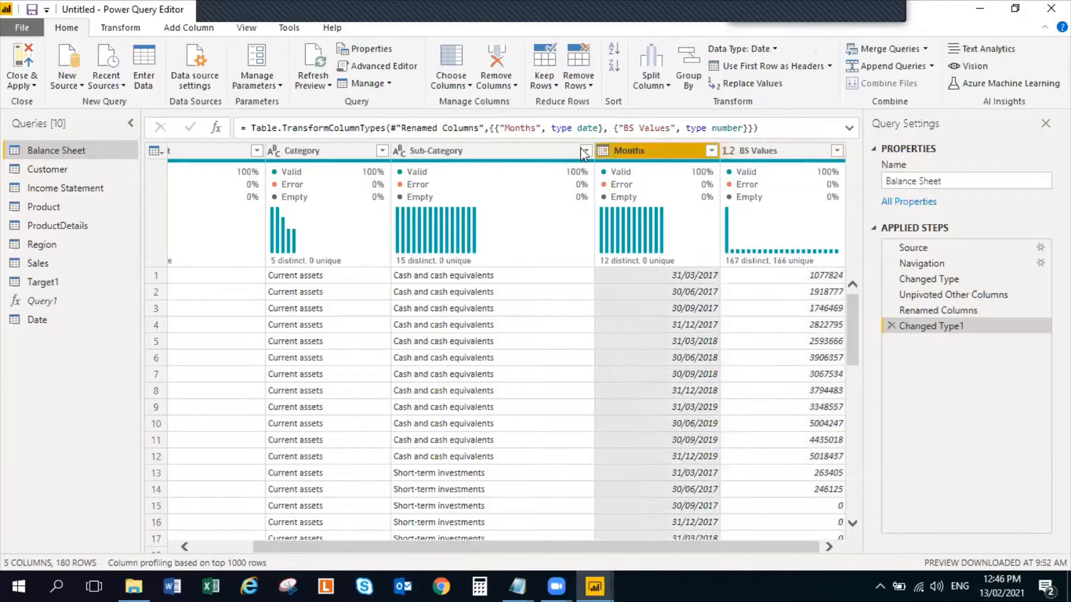
pyautogui.click(502, 154)
pyautogui.click(296, 148)
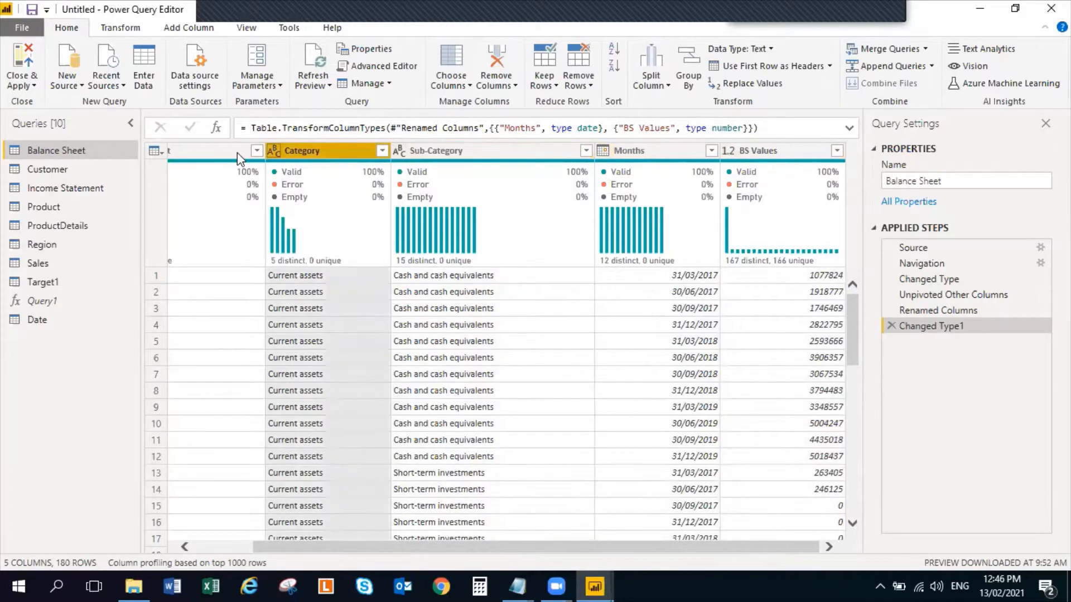
pyautogui.click(232, 150)
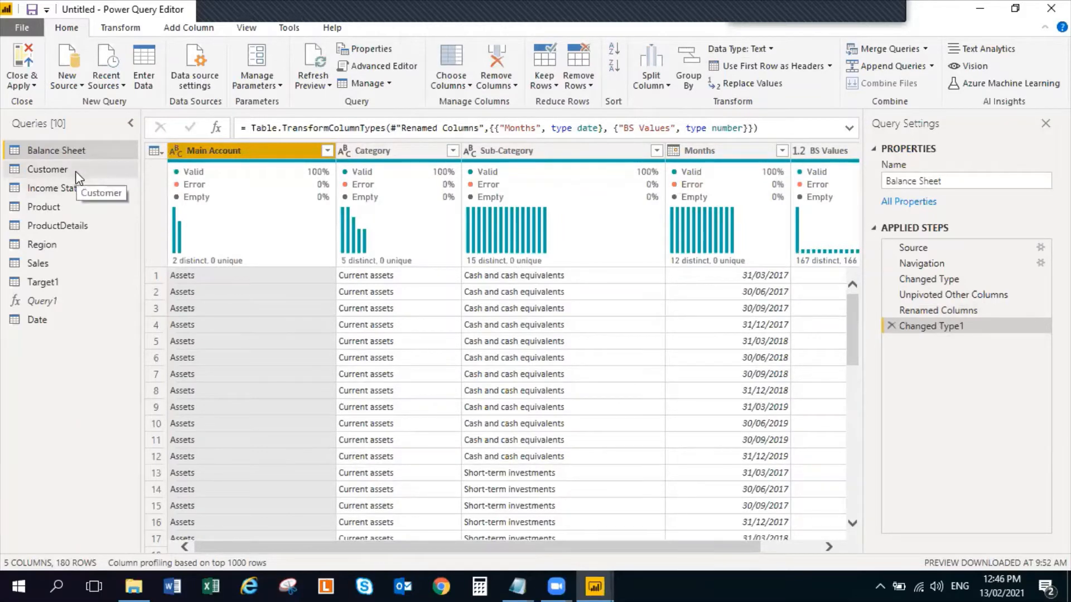
# In the Income Statement query, unpivot all columns other than Main Category and SubCategory
pyautogui.click(78, 189)
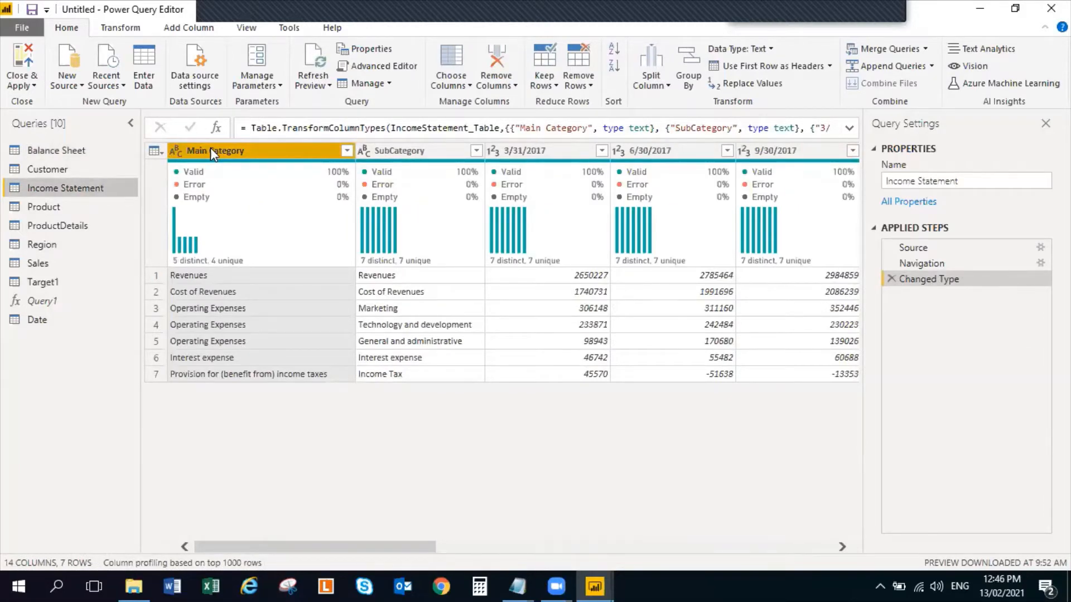
pyautogui.click(394, 151)
pyautogui.click(218, 168)
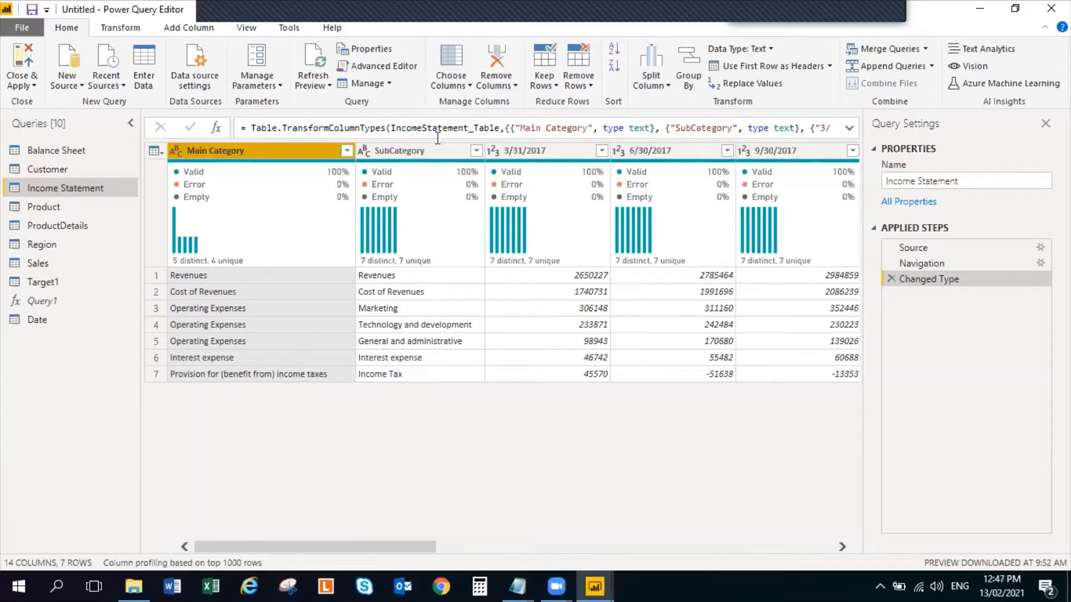
pyautogui.click(419, 151)
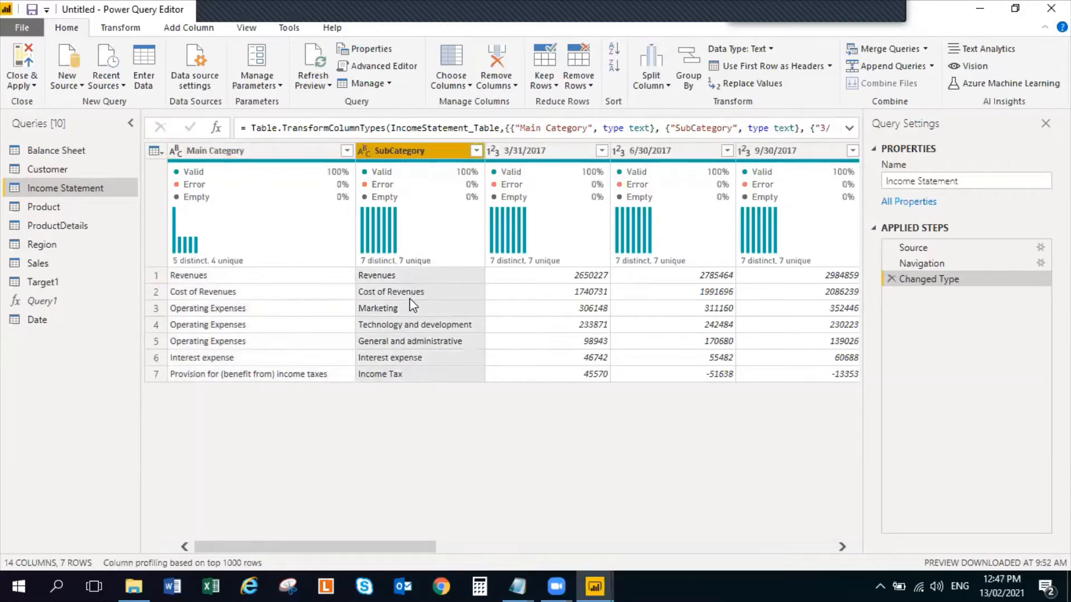
pyautogui.click(531, 154)
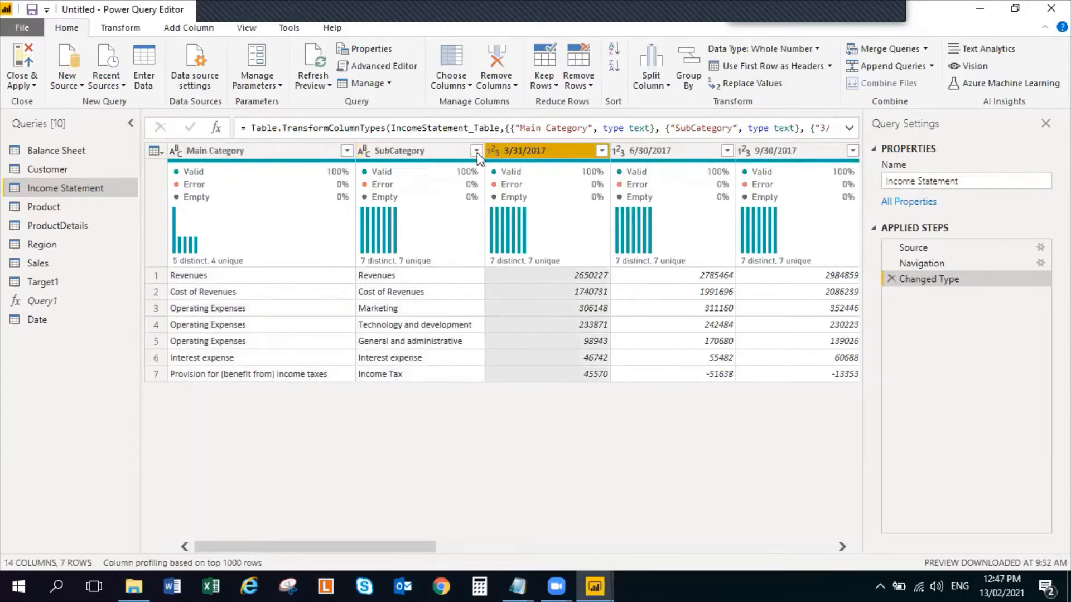
pyautogui.click(252, 152)
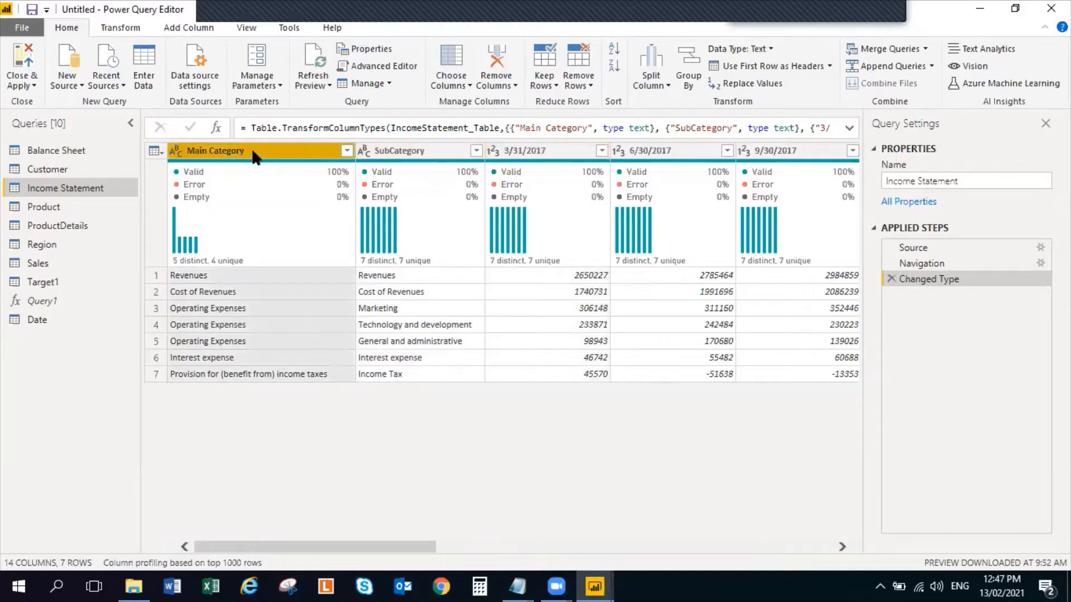
pyautogui.keyDown('ctrl'); pyautogui.click(411, 152); pyautogui.keyUp('ctrl')
pyautogui.rightClick(410, 155)
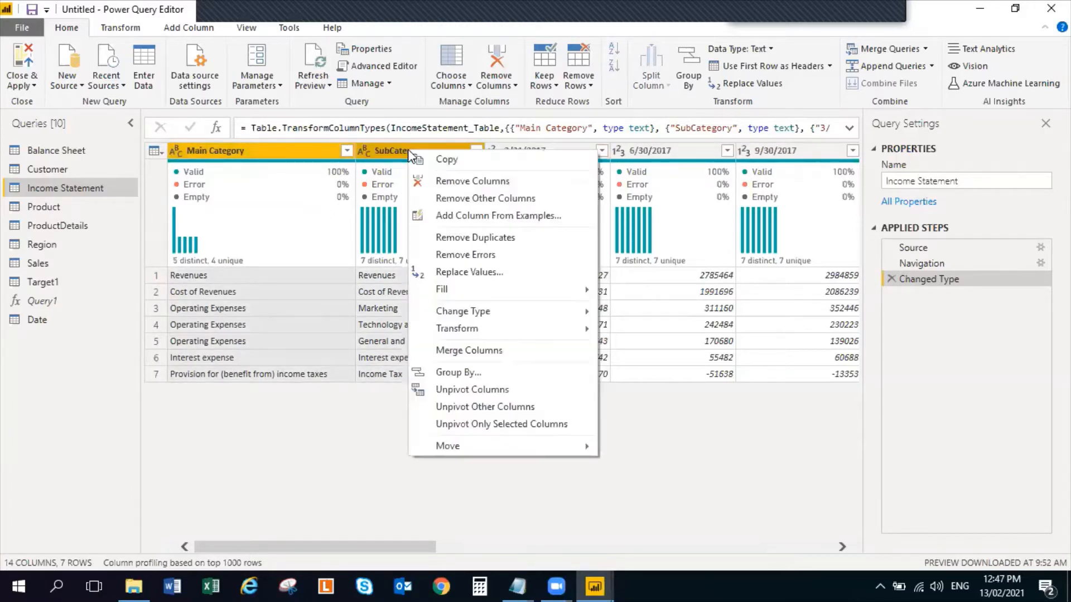
pyautogui.click(487, 407)
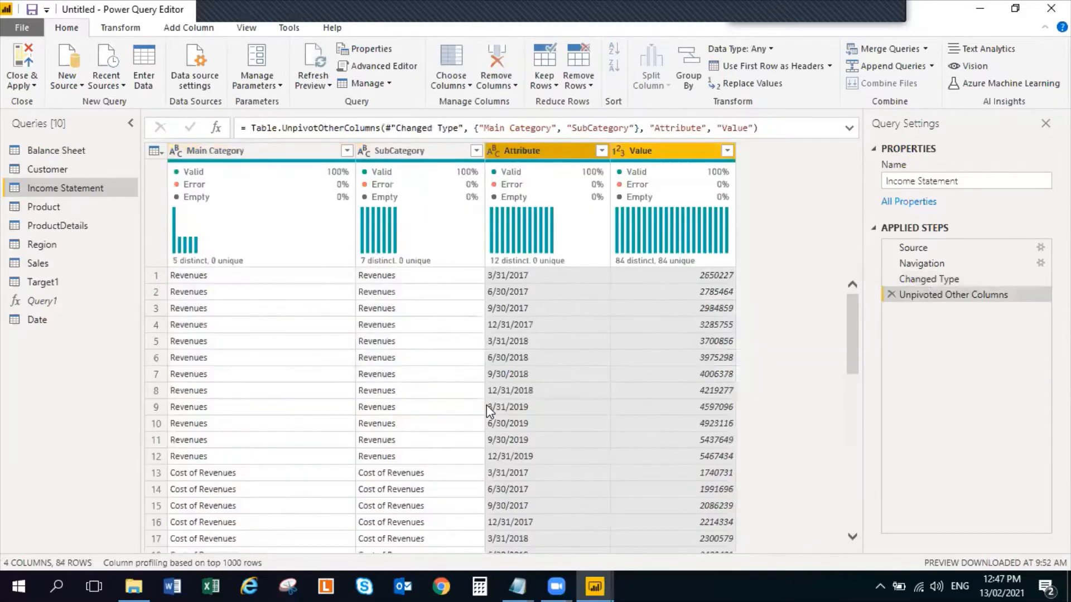
# Rename the Income Statement's Attribute column as Months and its Value column as IS Values
pyautogui.click(517, 151)
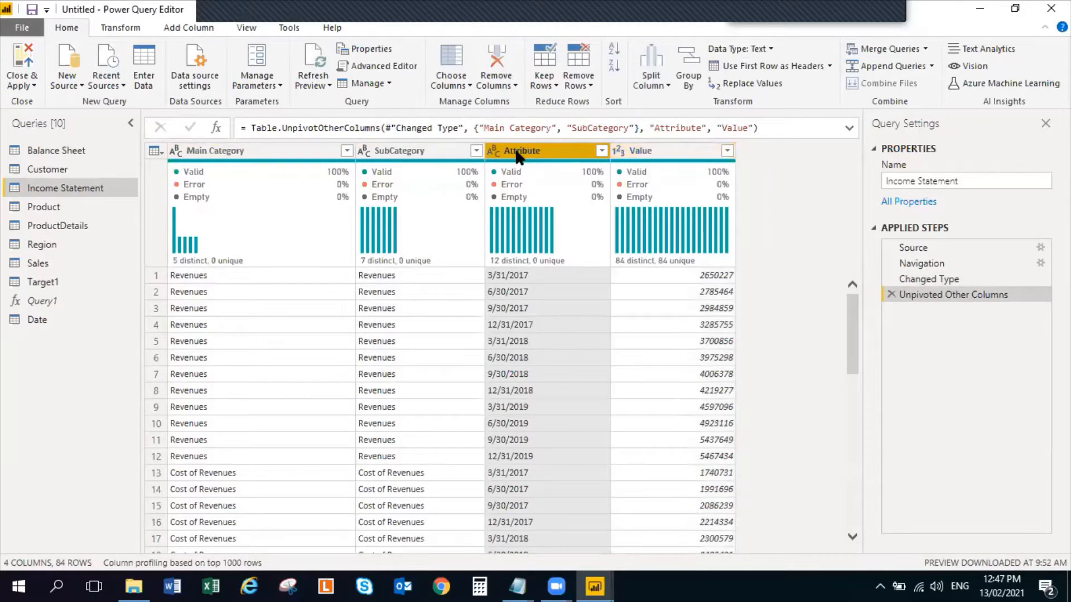
pyautogui.doubleClick(517, 151)
pyautogui.write('Months')
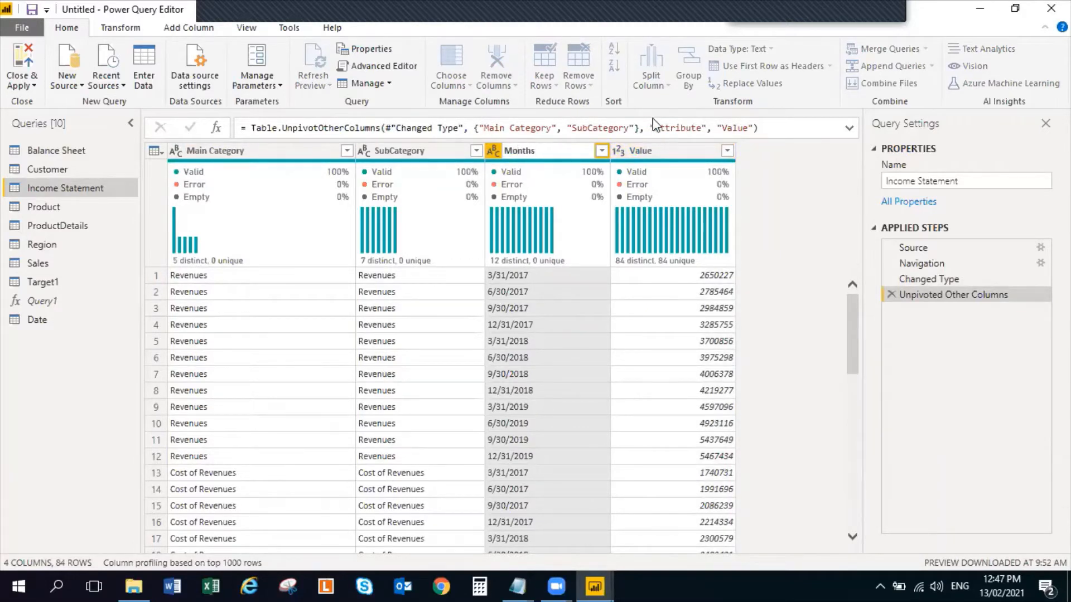
pyautogui.click(656, 147)
pyautogui.doubleClick(657, 149)
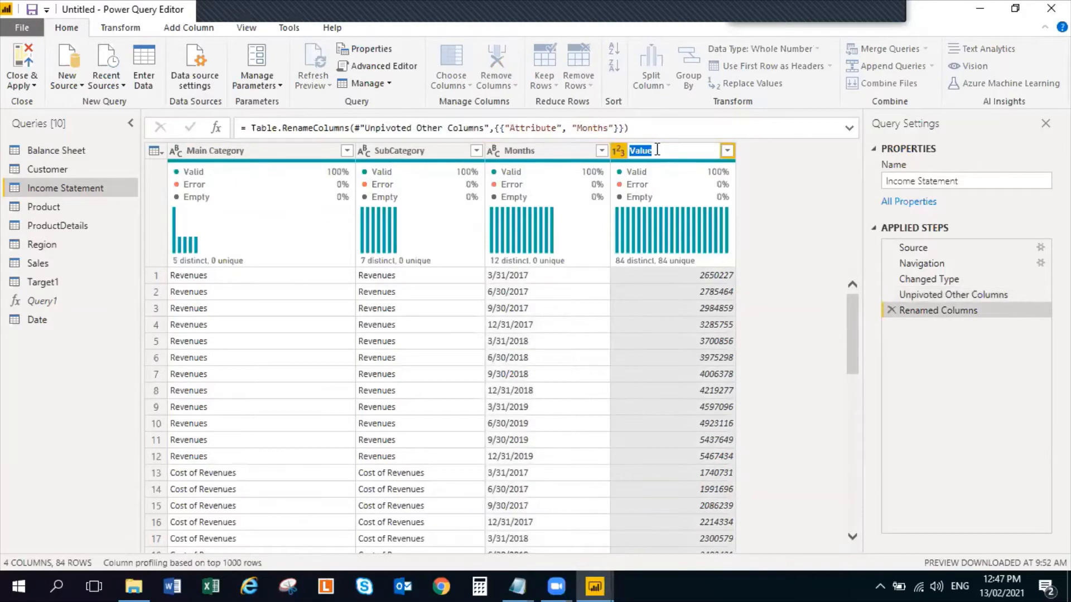
pyautogui.write('IS Values')
pyautogui.press('Return')
# Change the Income Statement's Months column to the Date type and its IS Values column to Decimal Number
pyautogui.click(535, 157)
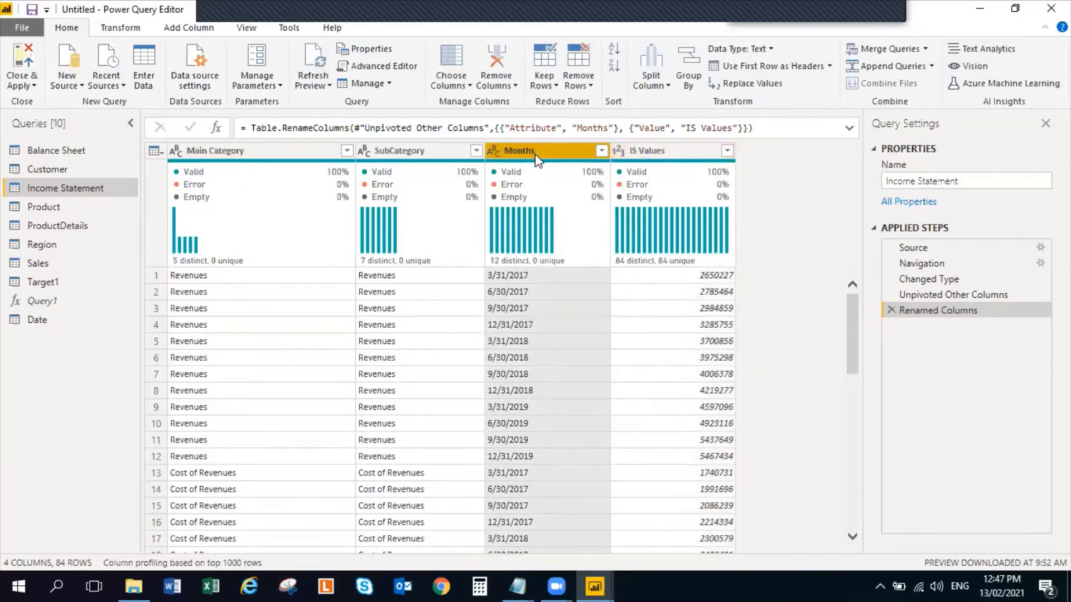
pyautogui.click(774, 52)
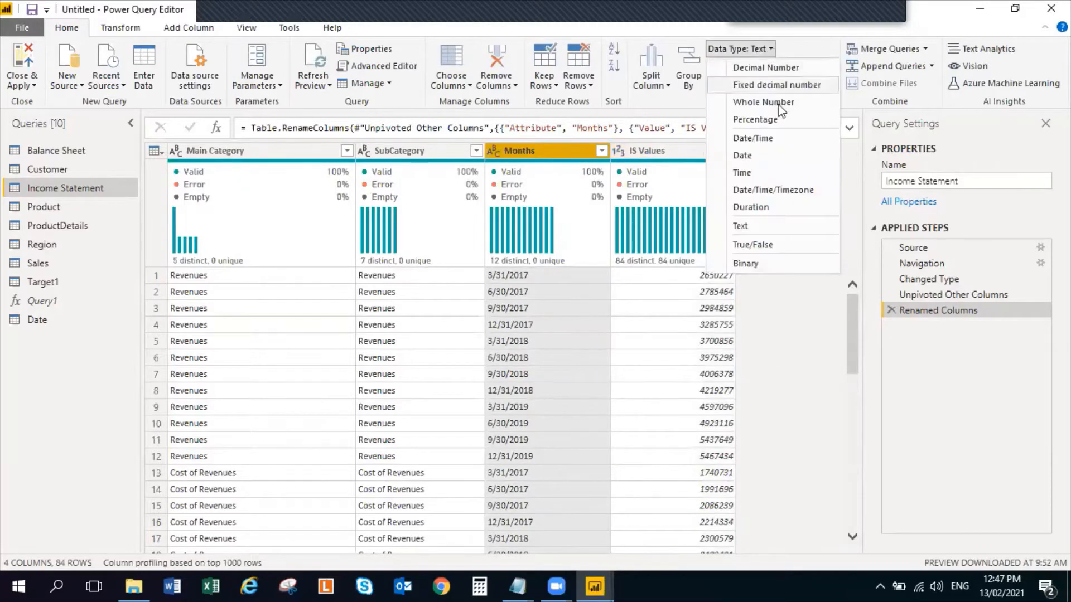
pyautogui.click(780, 161)
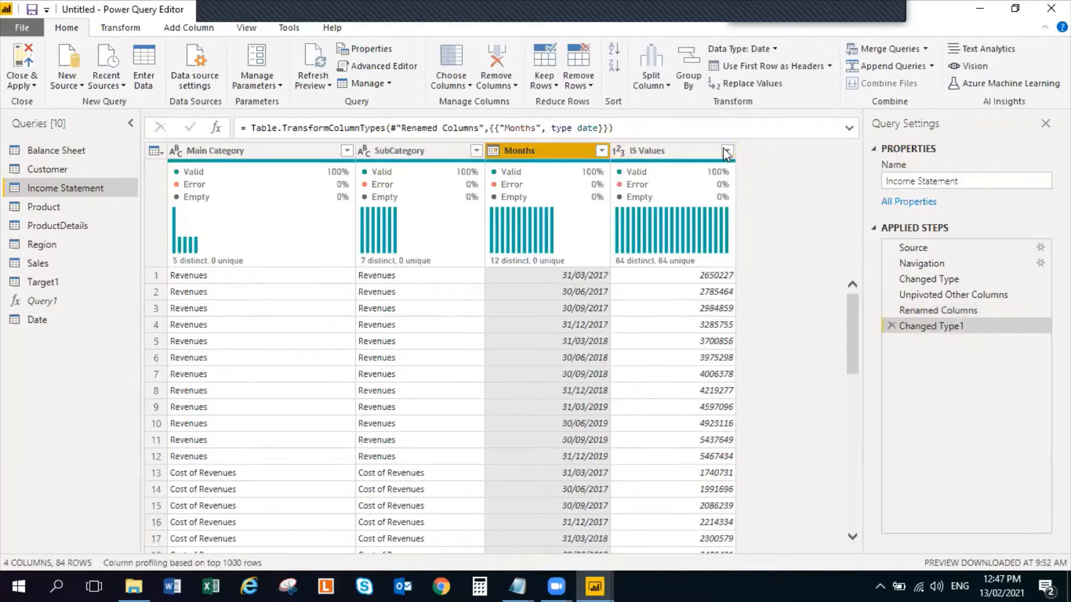
pyautogui.click(666, 148)
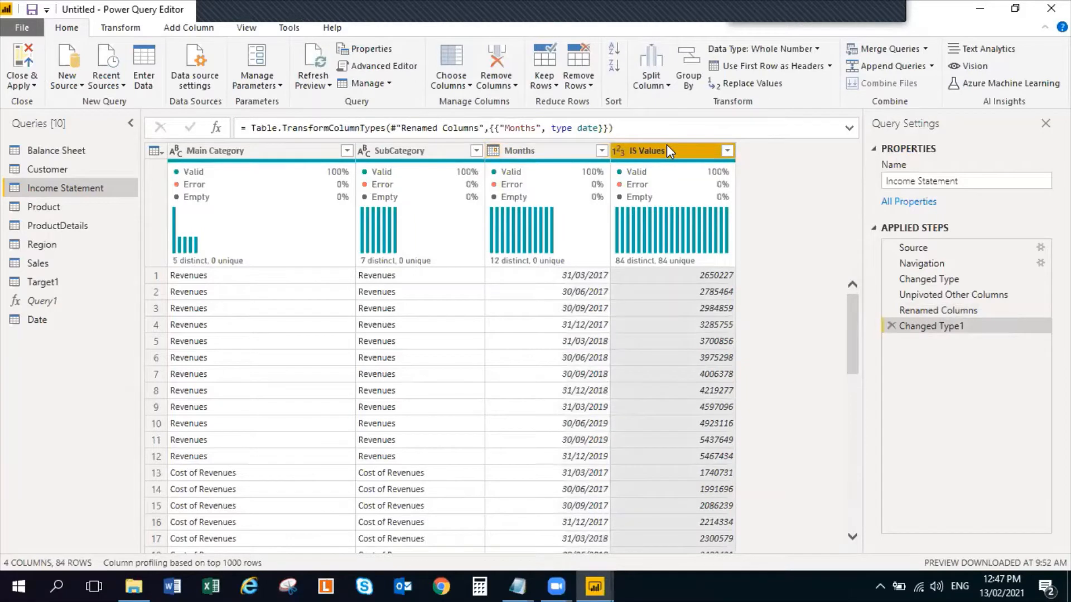
pyautogui.click(818, 51)
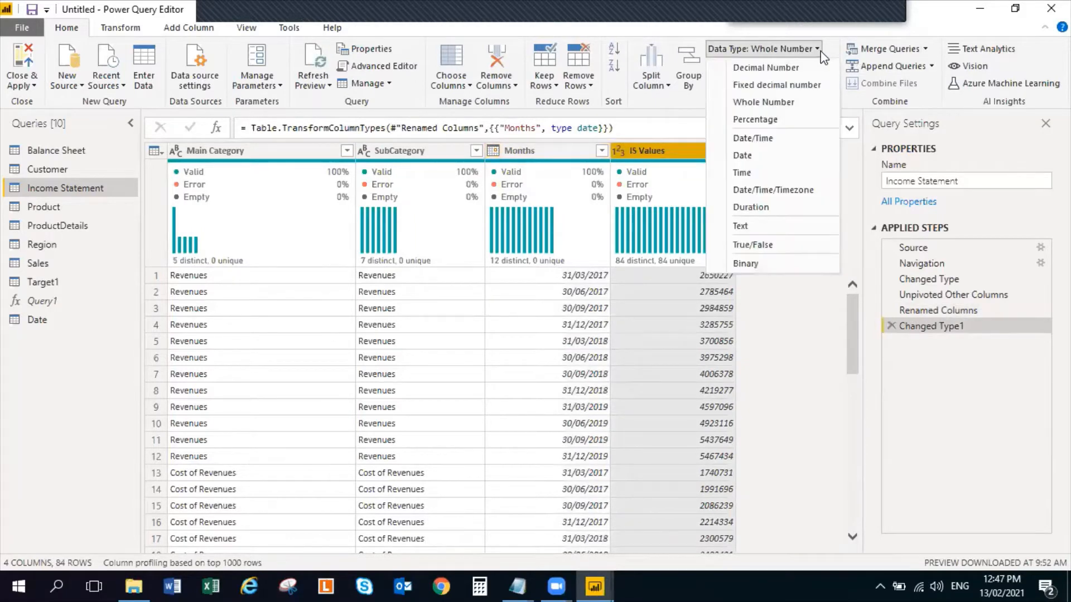
pyautogui.click(791, 69)
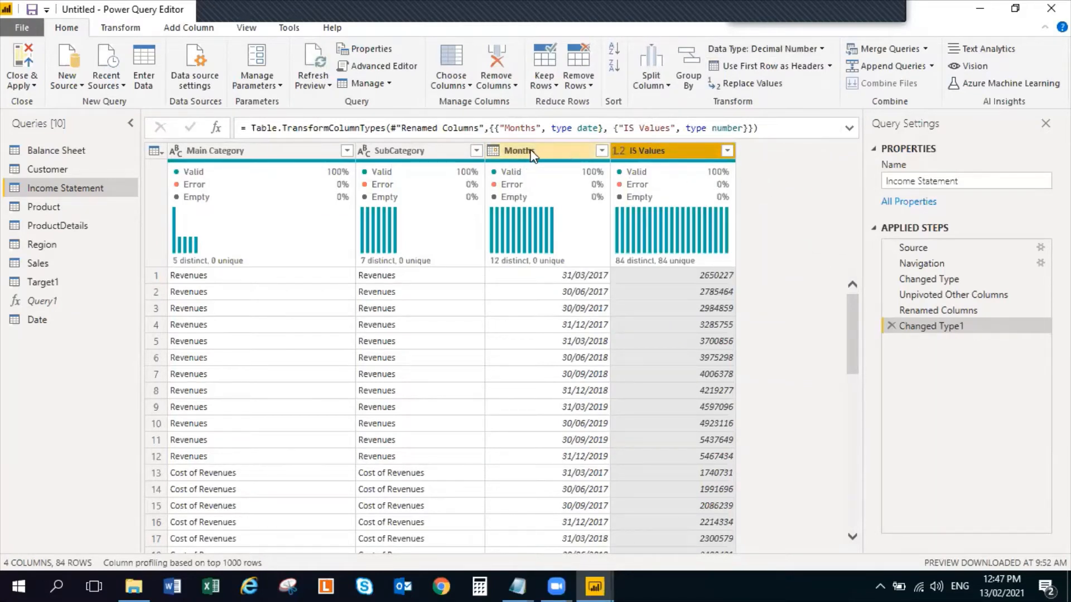
pyautogui.click(401, 153)
pyautogui.click(302, 152)
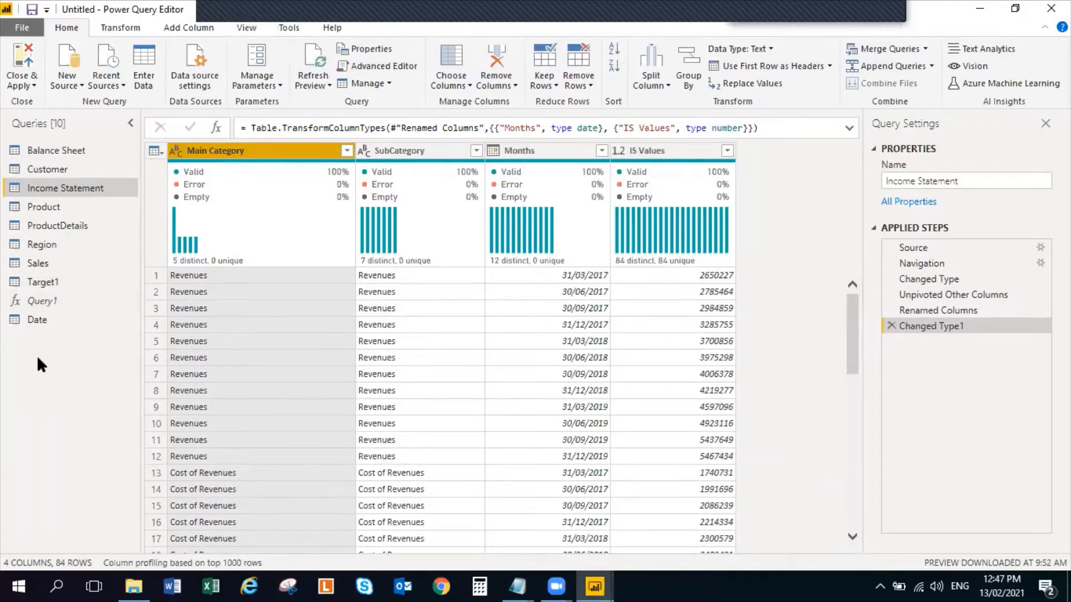
# Move the Query1 function into a new query group named Queries
pyautogui.click(36, 302)
pyautogui.rightClick(36, 302)
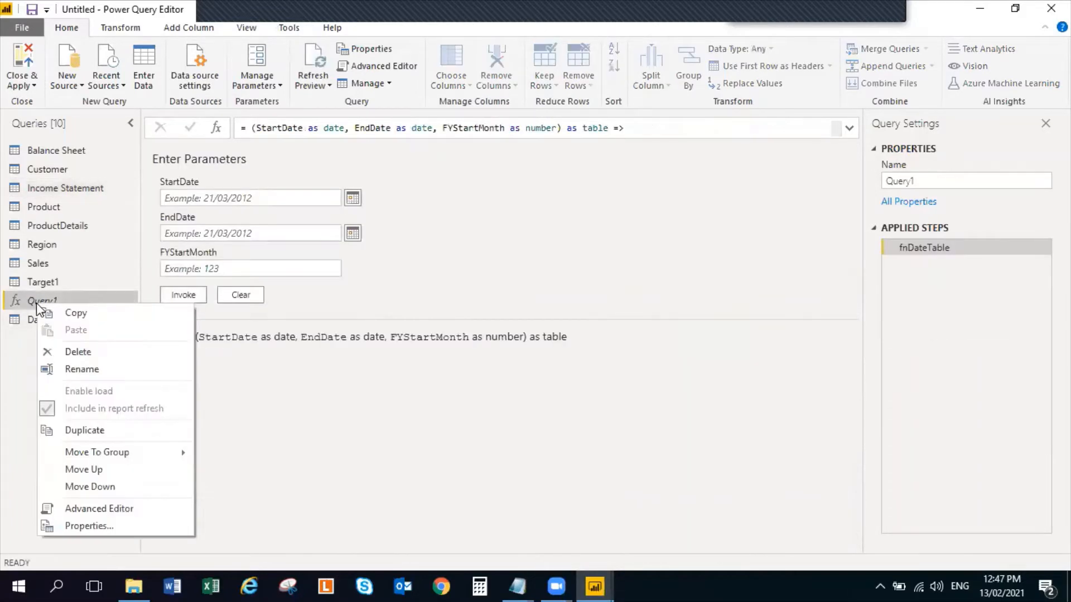
pyautogui.click(35, 307)
pyautogui.rightClick(35, 306)
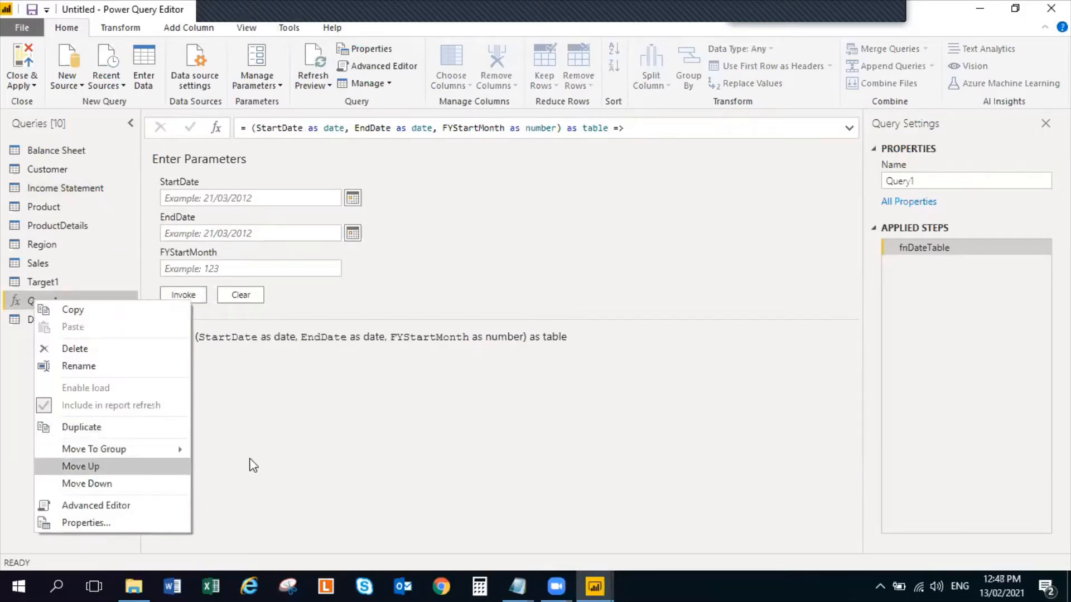
pyautogui.moveTo(135, 449)
pyautogui.click(236, 449)
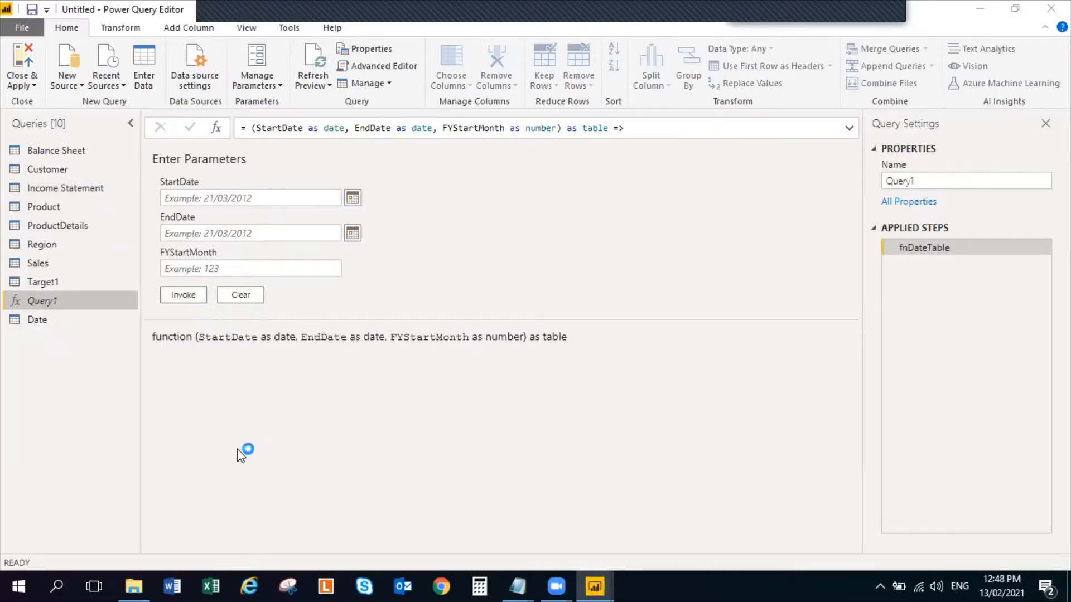
pyautogui.write('Qu')
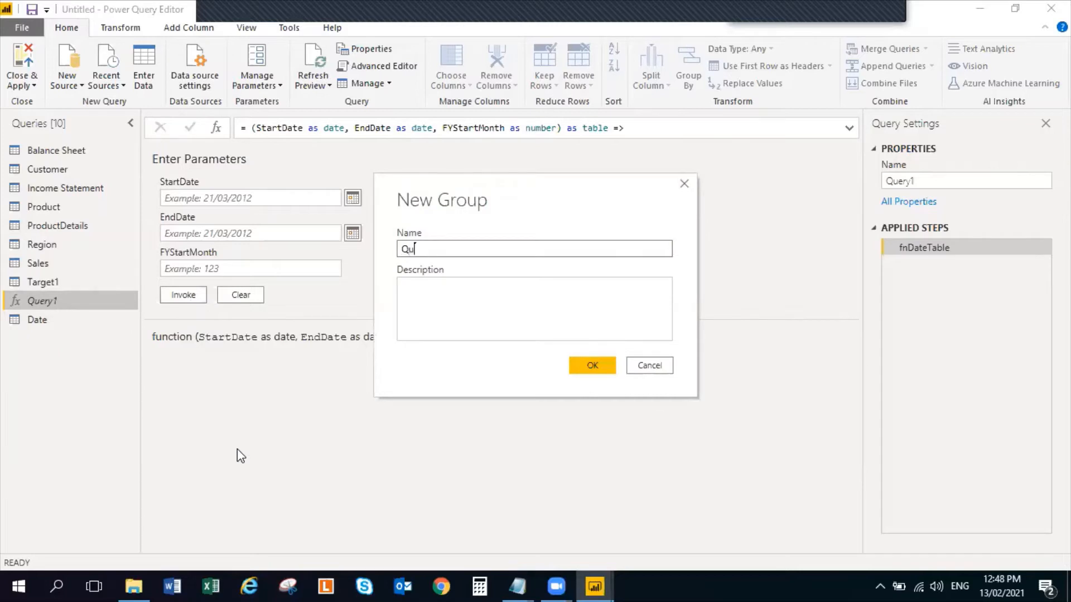
pyautogui.write('eries')
pyautogui.click(591, 368)
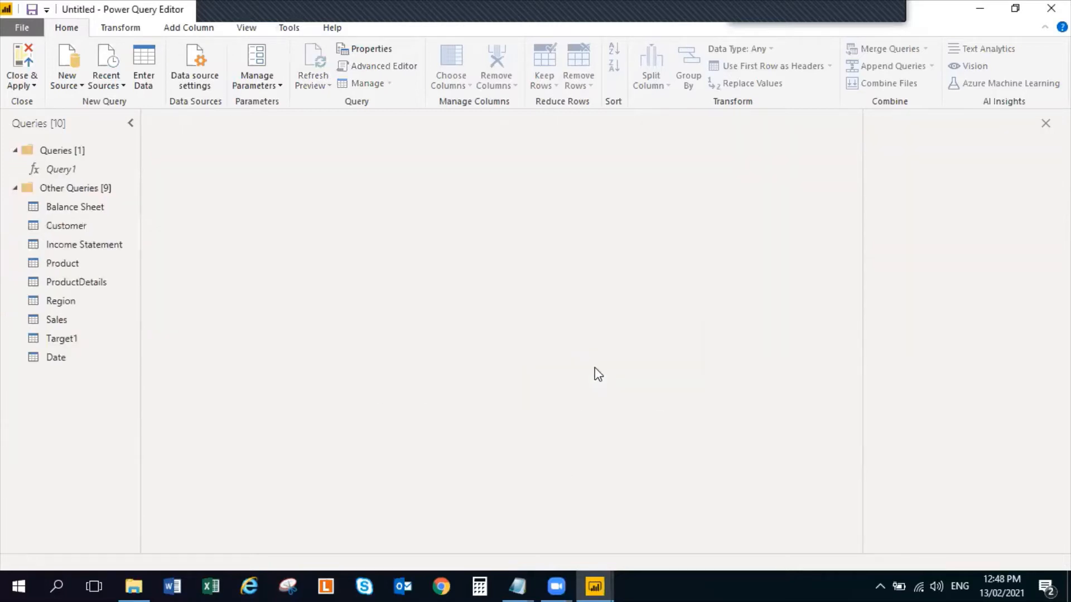
# Move the Balance Sheet query into a new query group named Date Model
pyautogui.click(72, 203)
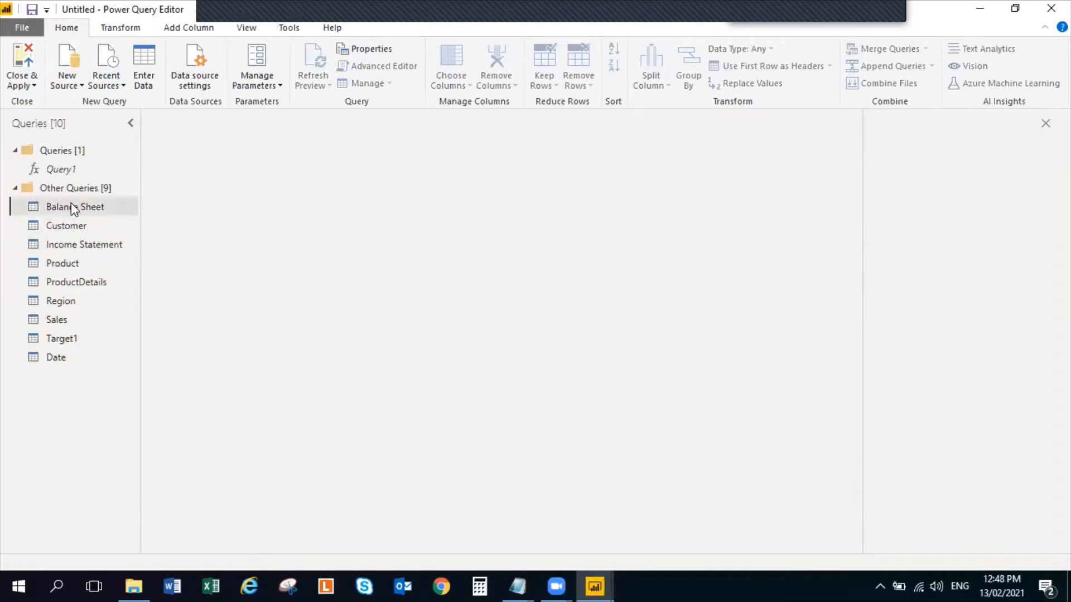
pyautogui.rightClick(72, 204)
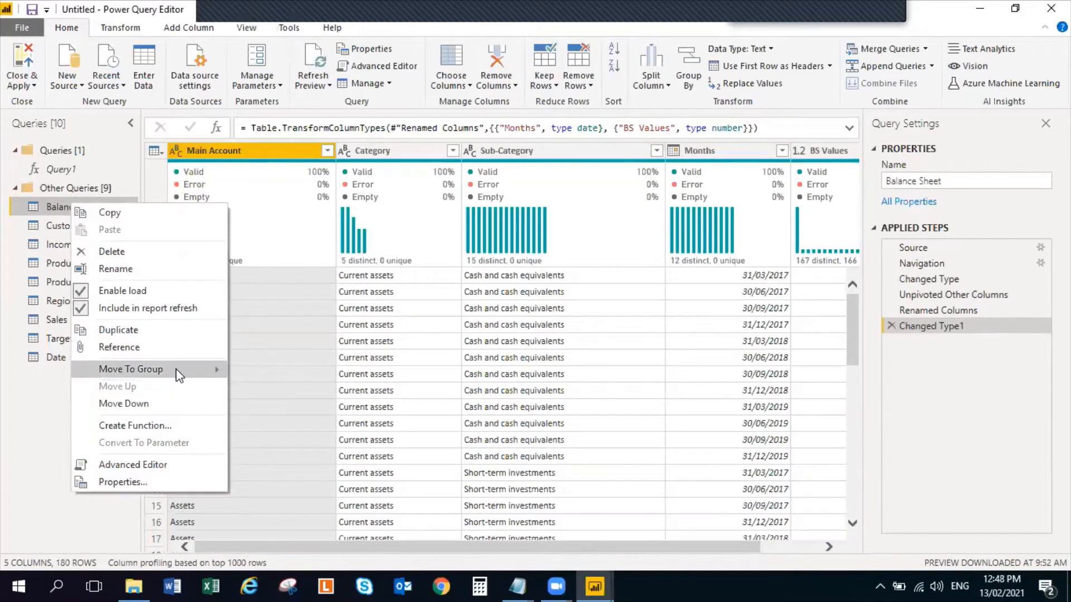
pyautogui.moveTo(177, 371)
pyautogui.click(292, 393)
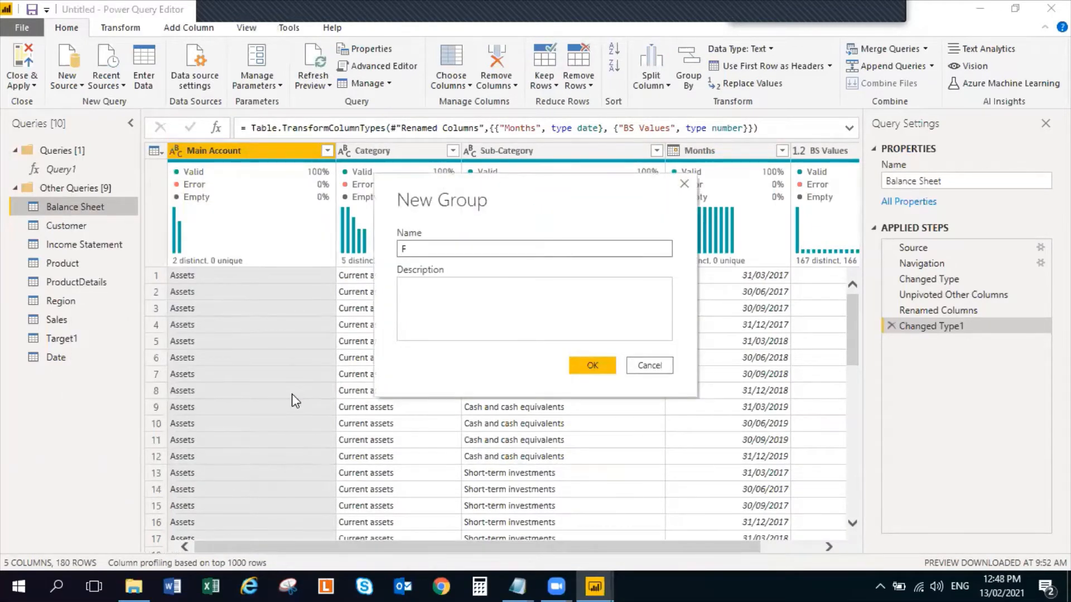
pyautogui.write('Date Model')
pyautogui.click(590, 365)
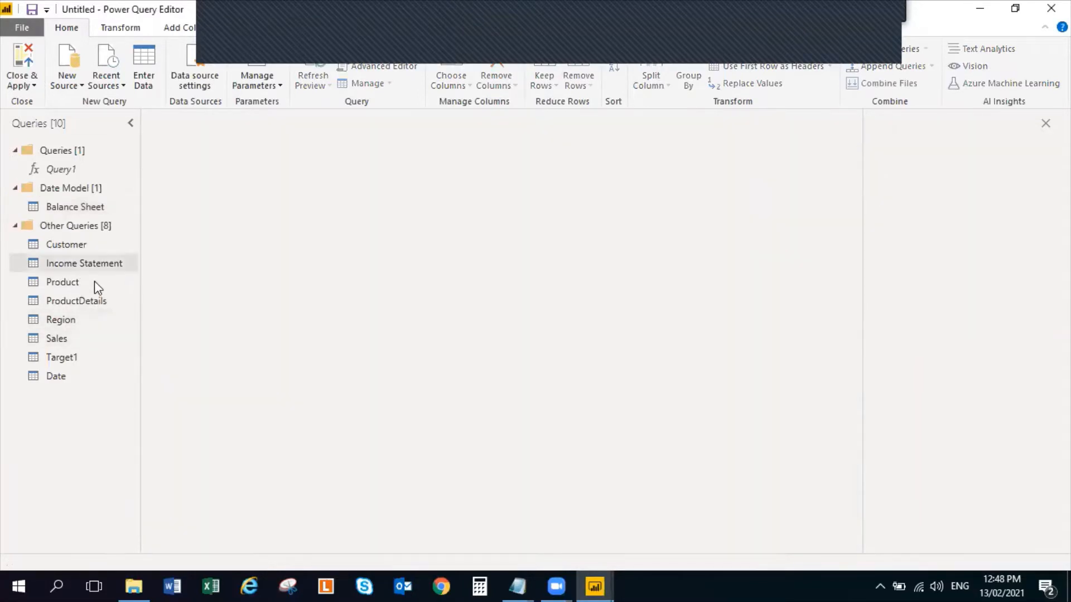
# Move the Income Statement, Date and Target1 queries together into the Date Model group
pyautogui.click(72, 261)
pyautogui.keyDown('ctrl'); pyautogui.click(62, 380); pyautogui.keyUp('ctrl')
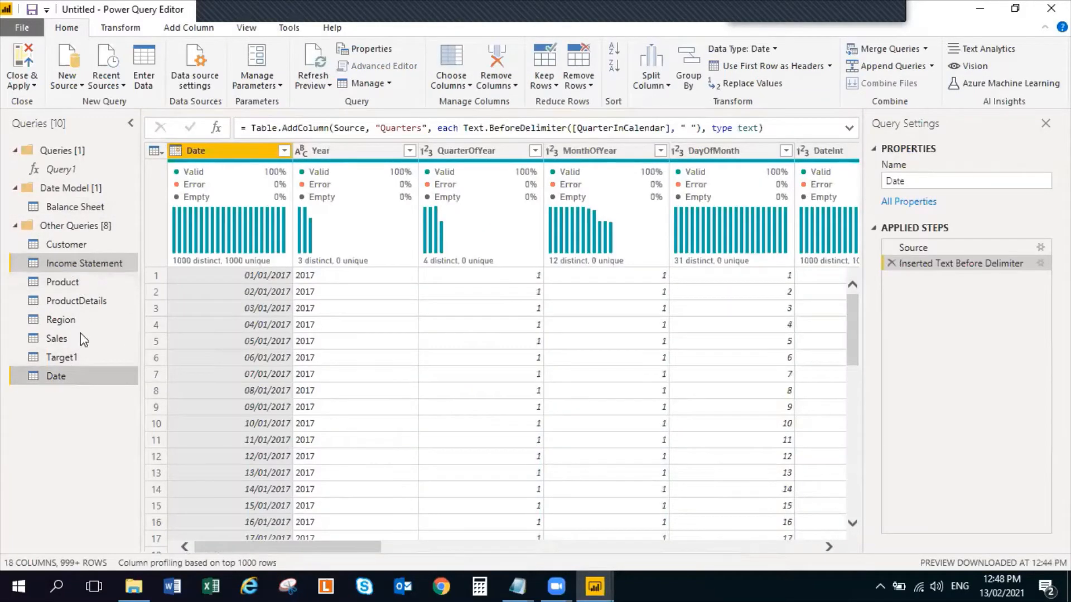
pyautogui.keyDown('ctrl'); pyautogui.click(79, 357); pyautogui.keyUp('ctrl')
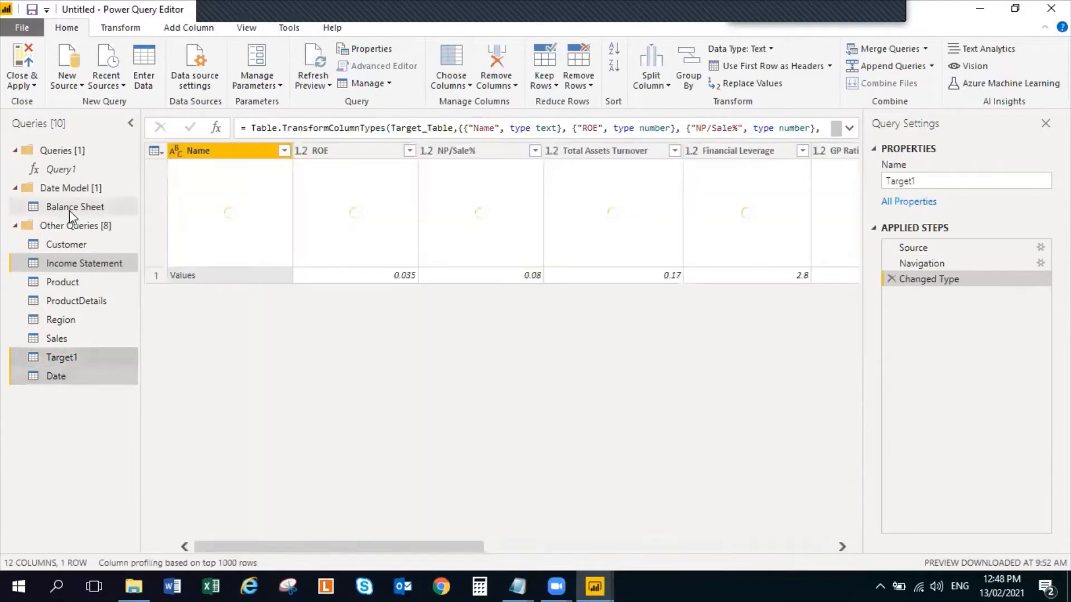
pyautogui.rightClick(79, 359)
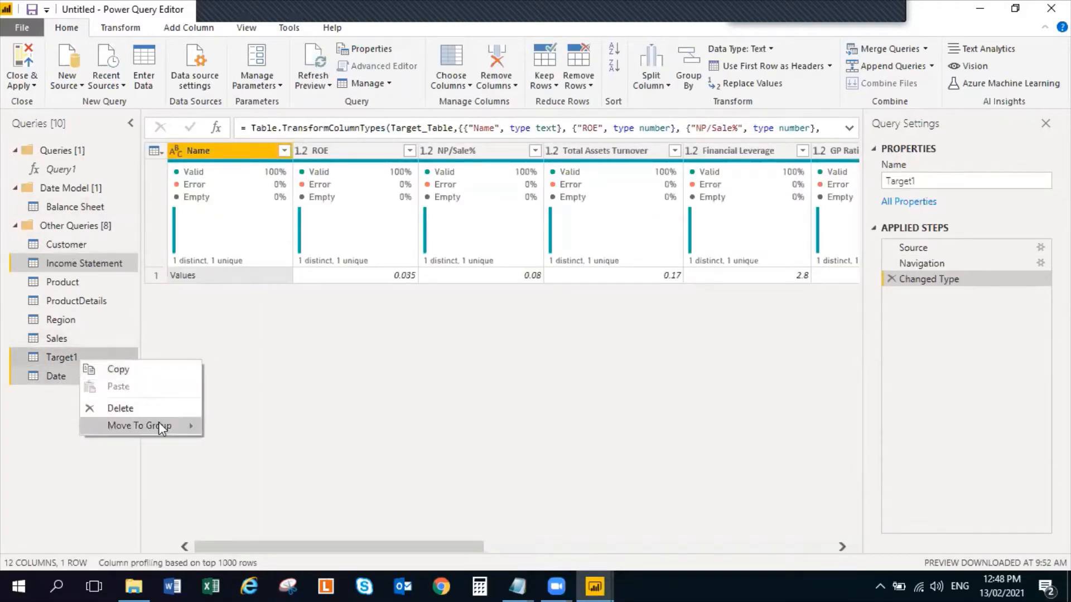
pyautogui.moveTo(158, 423)
pyautogui.click(256, 428)
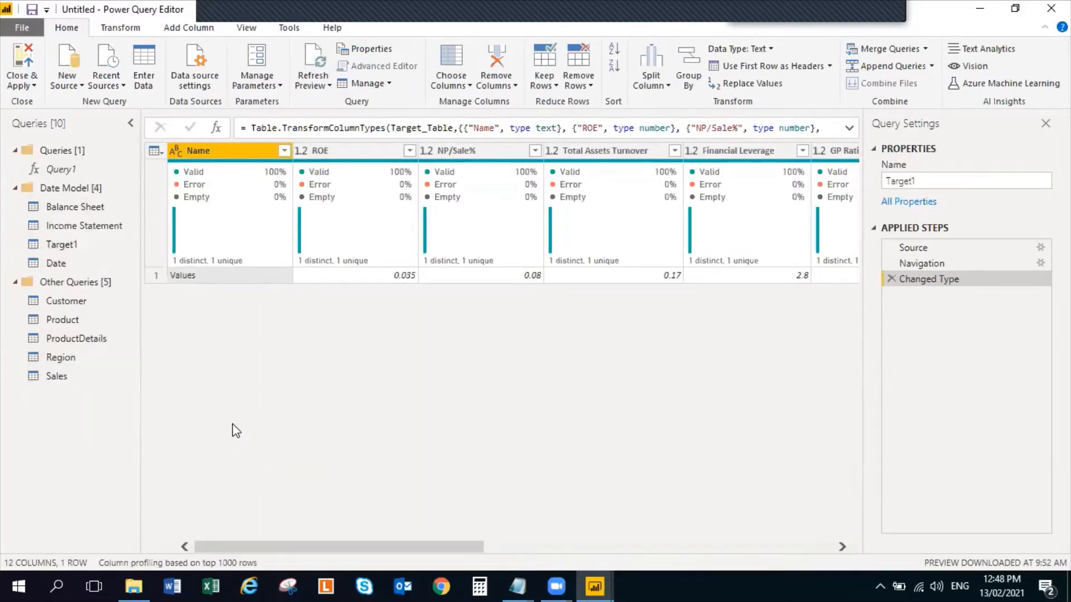
pyautogui.click(14, 151)
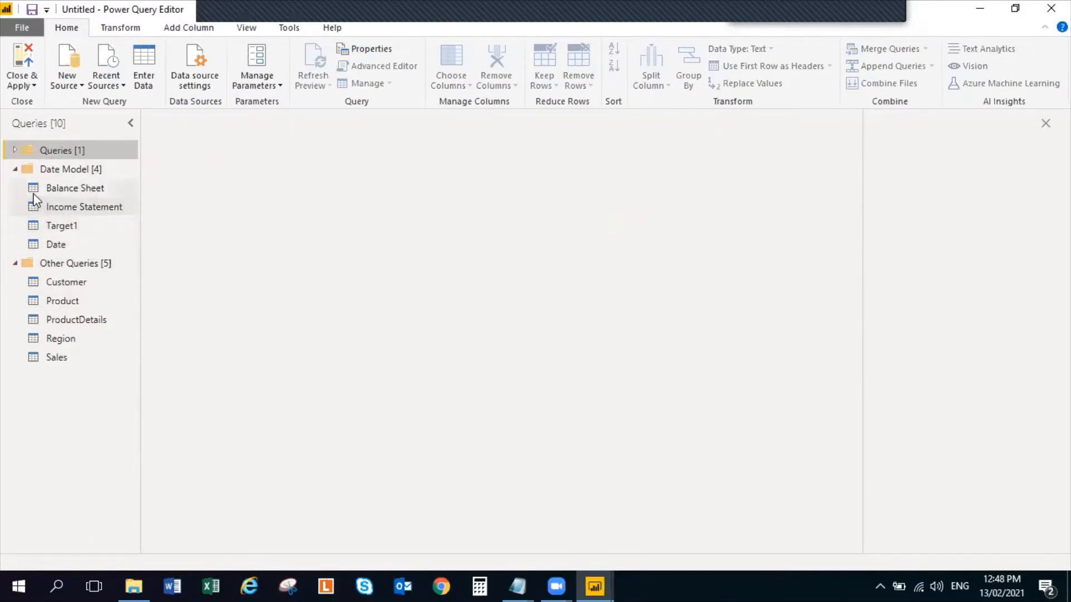
pyautogui.click(13, 150)
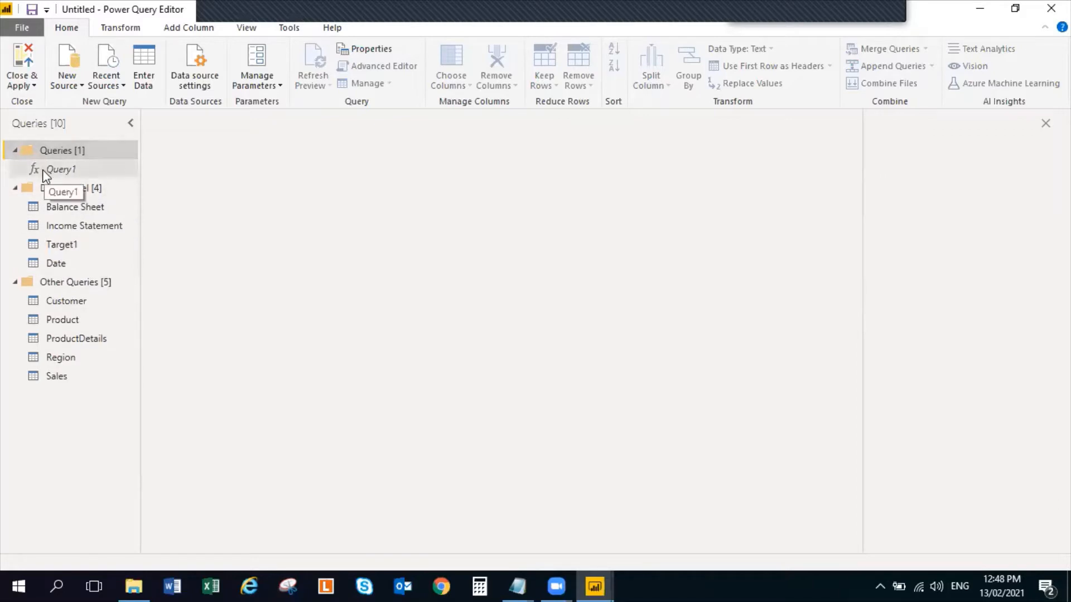
# Review the Balance Sheet, Income Statement, Target1 and Date queries and the contents of the Queries and Date Model groups
pyautogui.click(55, 204)
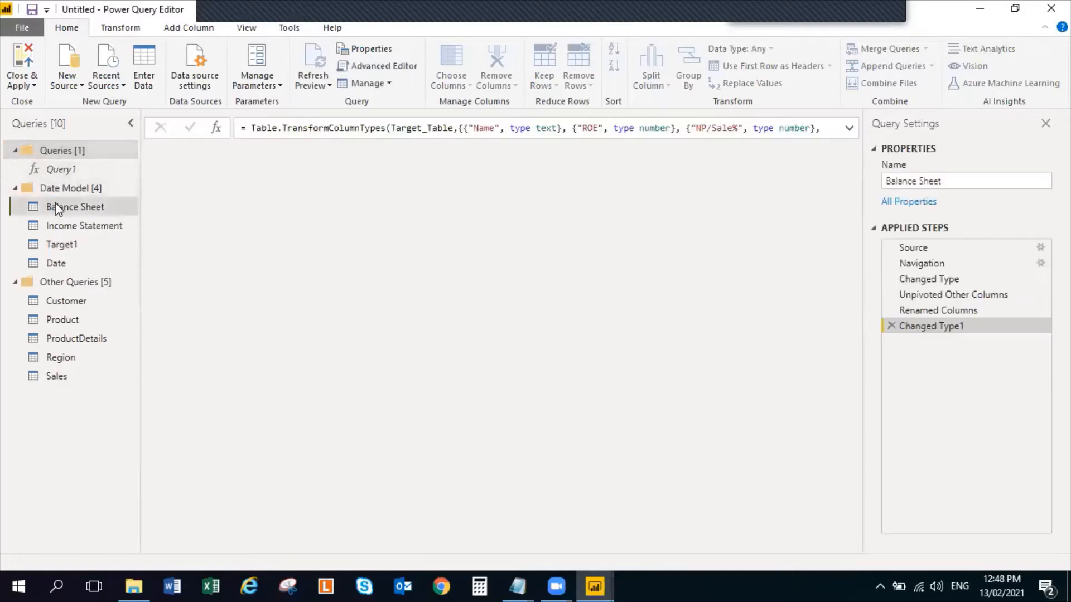
pyautogui.click(62, 225)
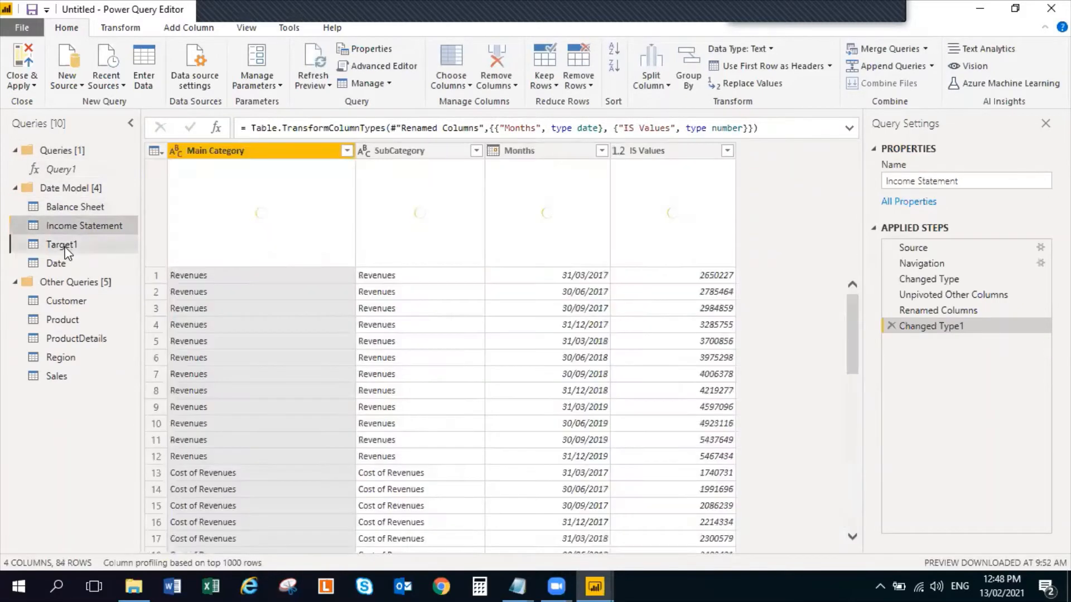
pyautogui.click(63, 246)
pyautogui.click(57, 262)
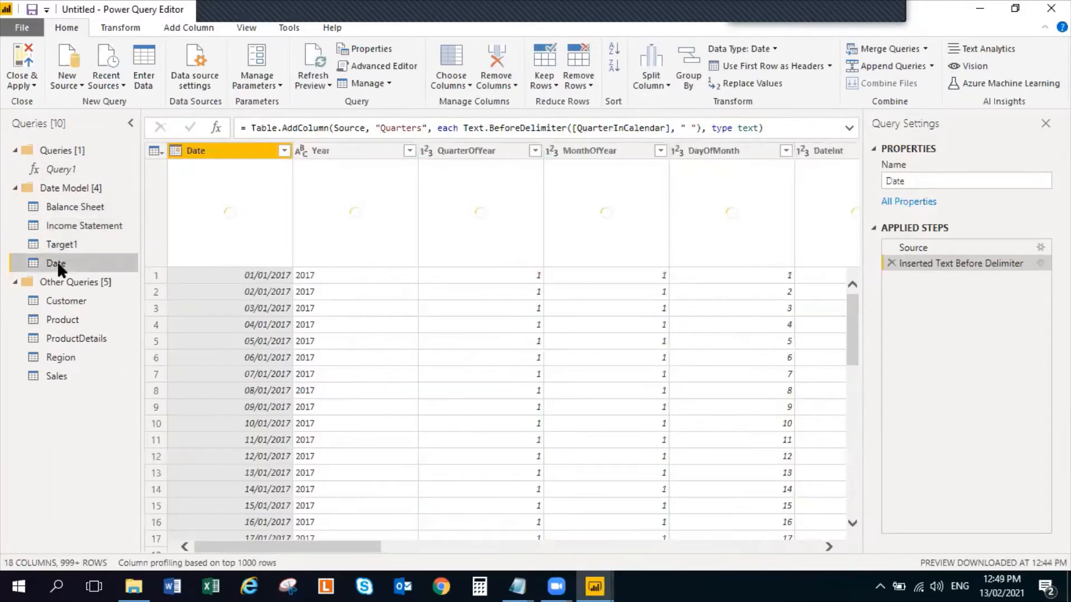
pyautogui.click(15, 151)
pyautogui.click(15, 169)
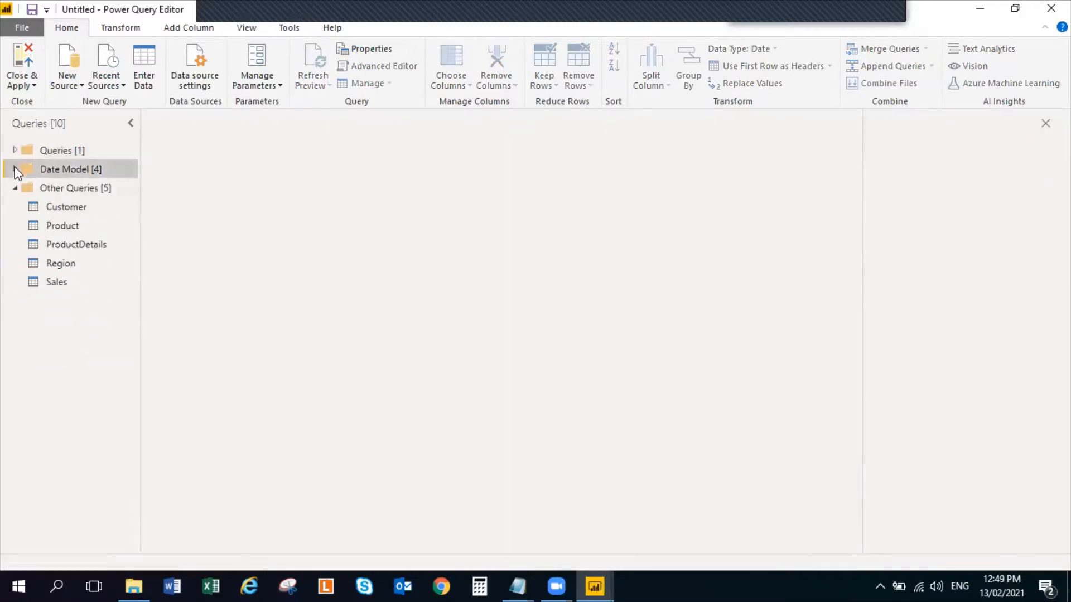
pyautogui.click(15, 169)
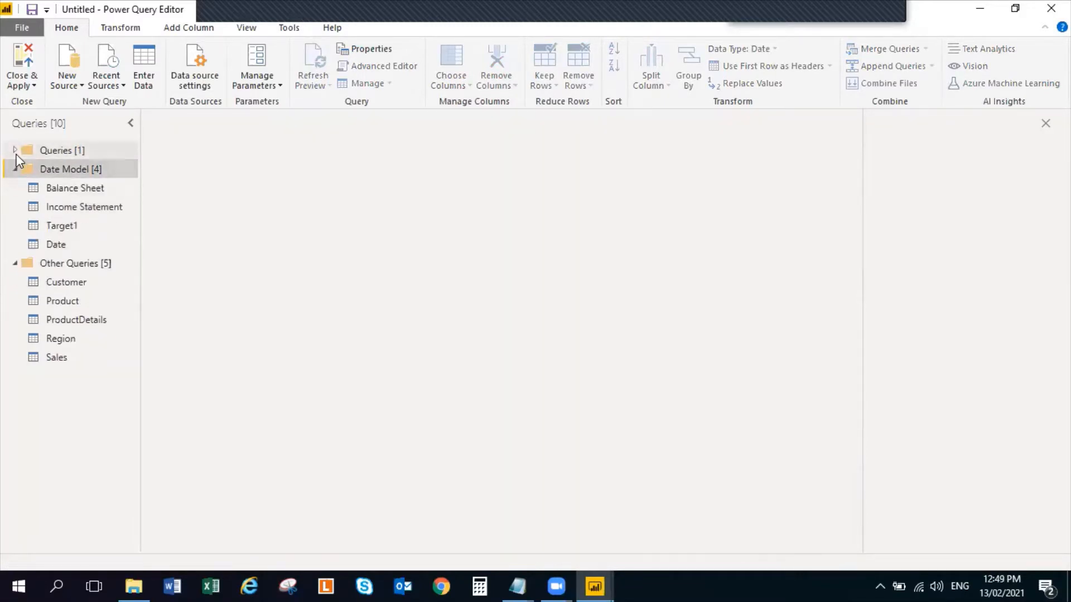
pyautogui.click(15, 151)
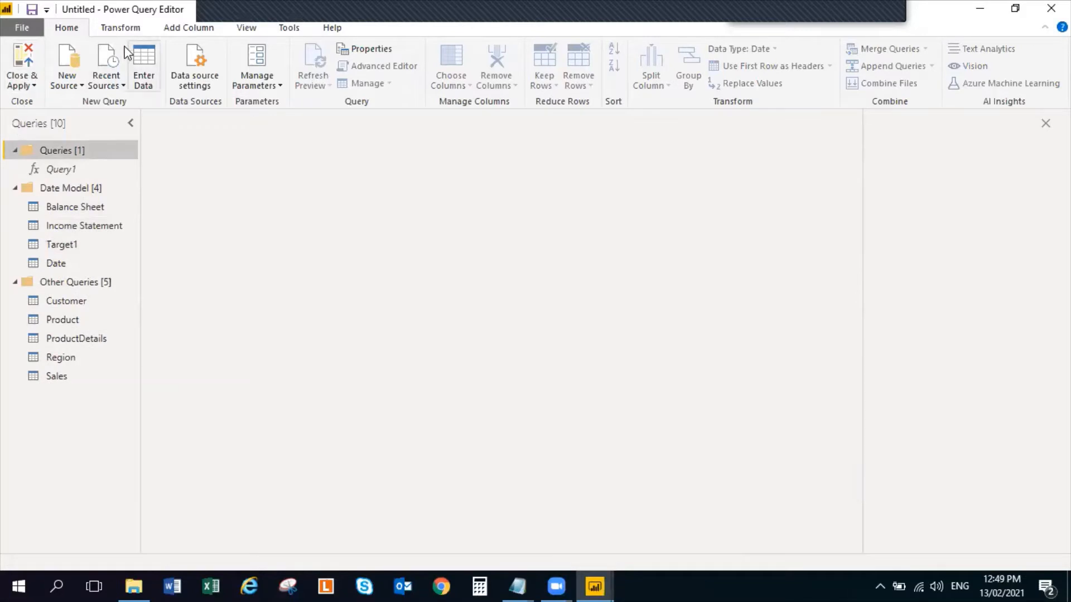
pyautogui.click(65, 210)
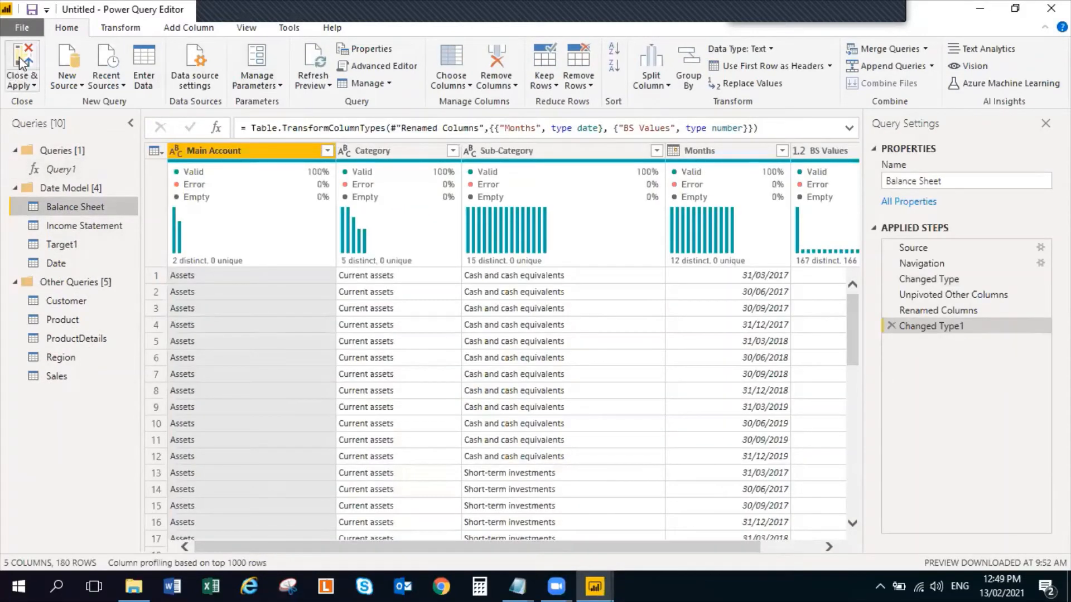
# Apply the query changes, closing the query editor, and close the Session 9 folder window before returning to Power BI Desktop
pyautogui.click(22, 65)
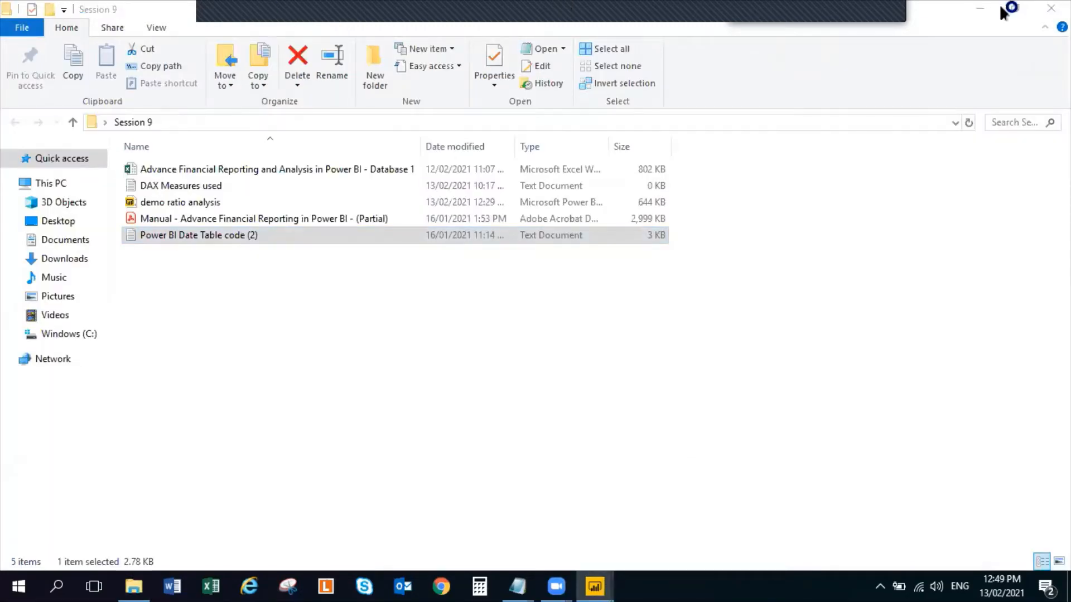
pyautogui.click(1050, 8)
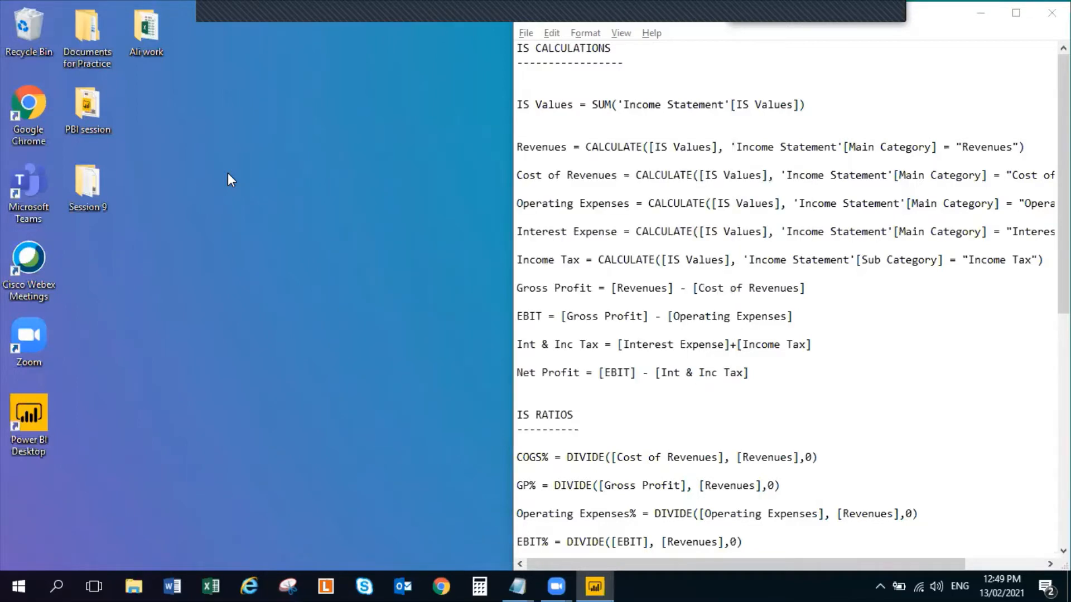
pyautogui.click(594, 586)
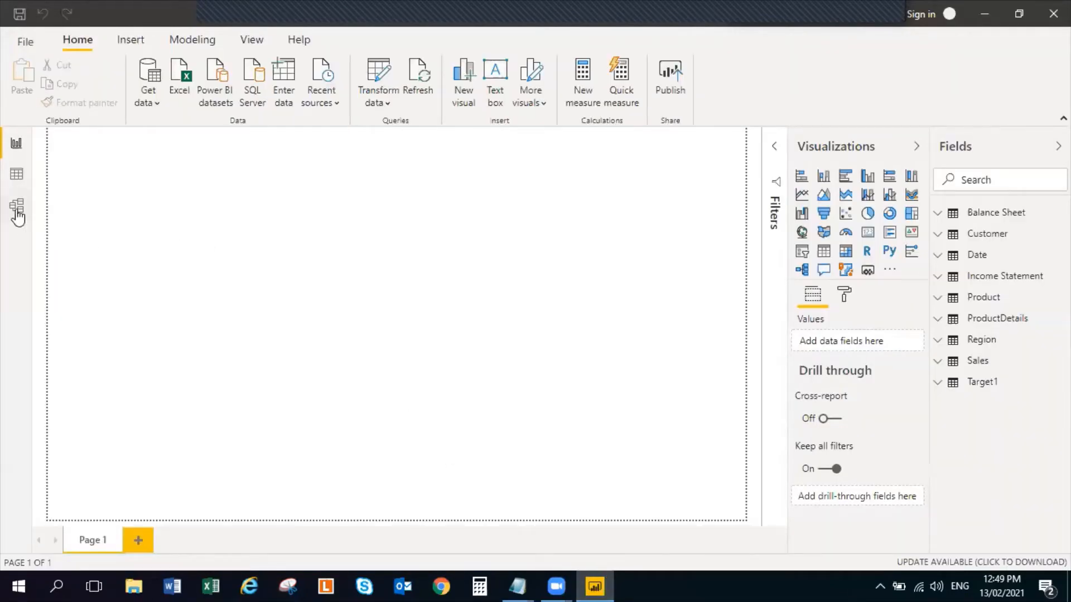
# Open the data model diagram and collapse the Properties and Fields panes to enlarge the canvas
pyautogui.click(16, 173)
pyautogui.click(15, 204)
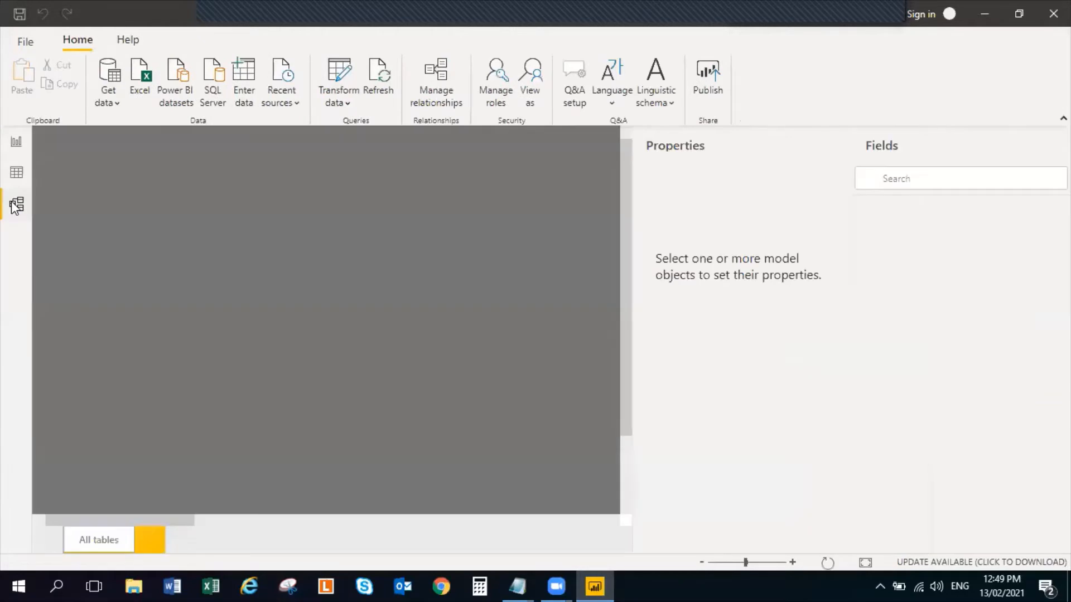
pyautogui.click(833, 146)
pyautogui.click(1051, 146)
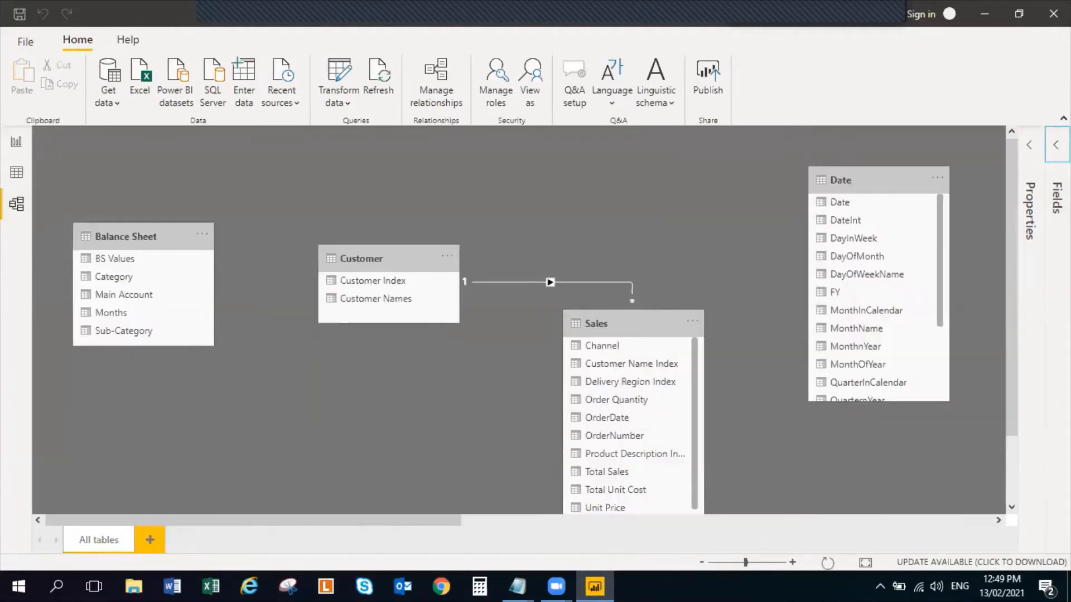
# Delete the automatically detected relationship between the Customer and Sales tables
pyautogui.rightClick(576, 283)
pyautogui.click(605, 286)
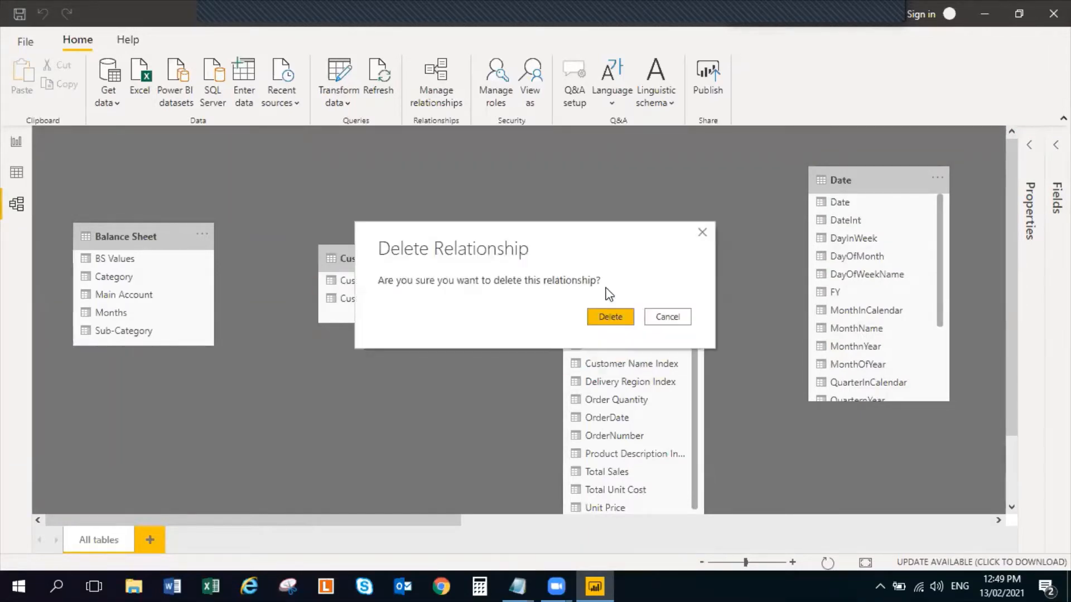
pyautogui.click(606, 316)
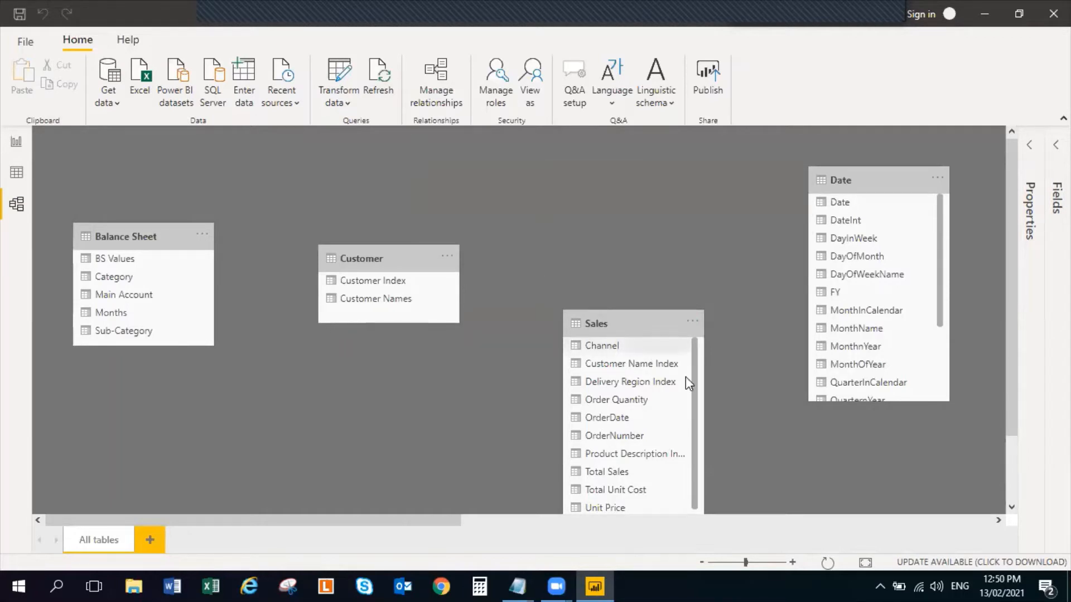
# Delete the relationship linking the Index fields of the Product and Region tables
pyautogui.scroll(-2, 948, 463)
pyautogui.scroll(-1, 950, 463)
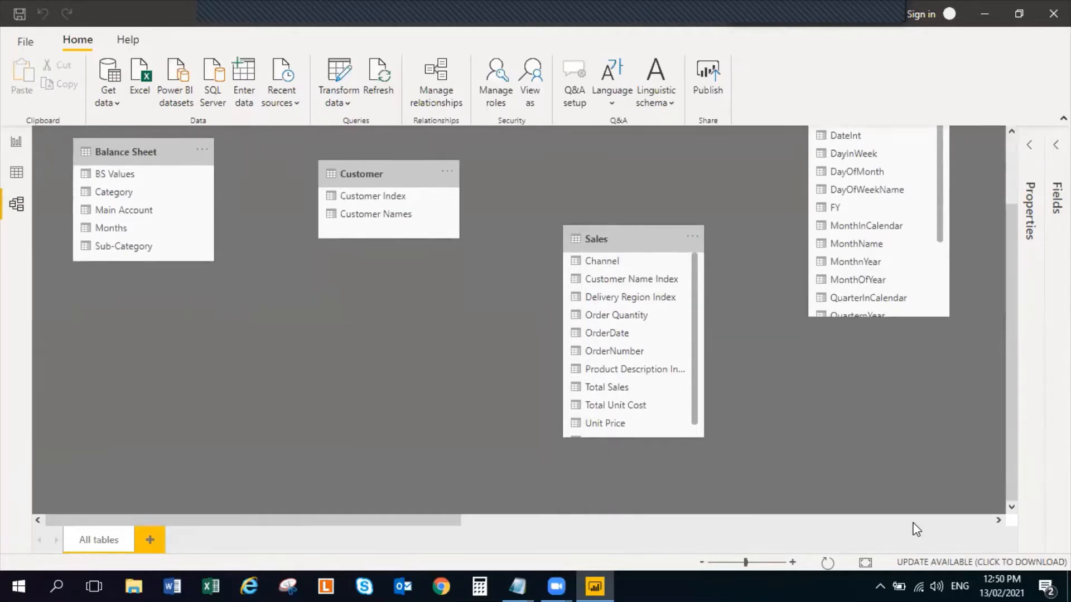
pyautogui.hscroll(5, 903, 513)
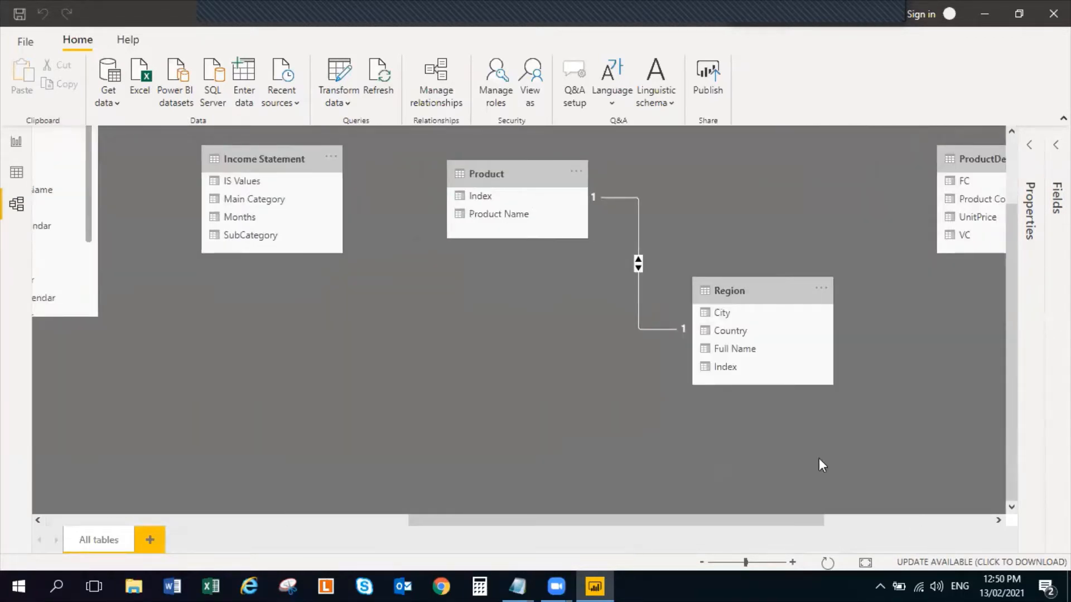
pyautogui.rightClick(621, 195)
pyautogui.click(665, 206)
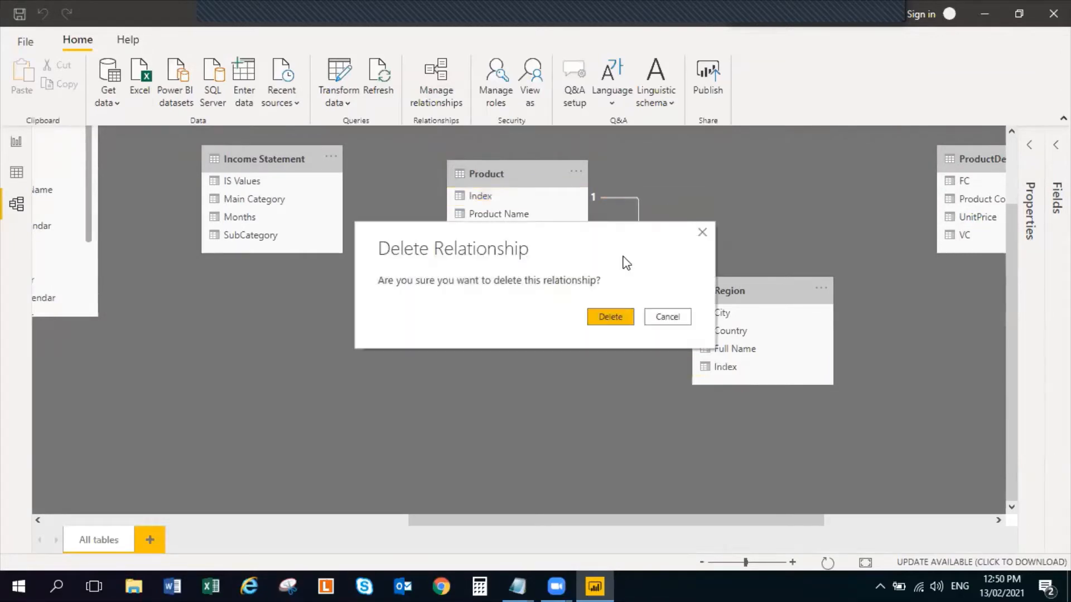
pyautogui.click(609, 317)
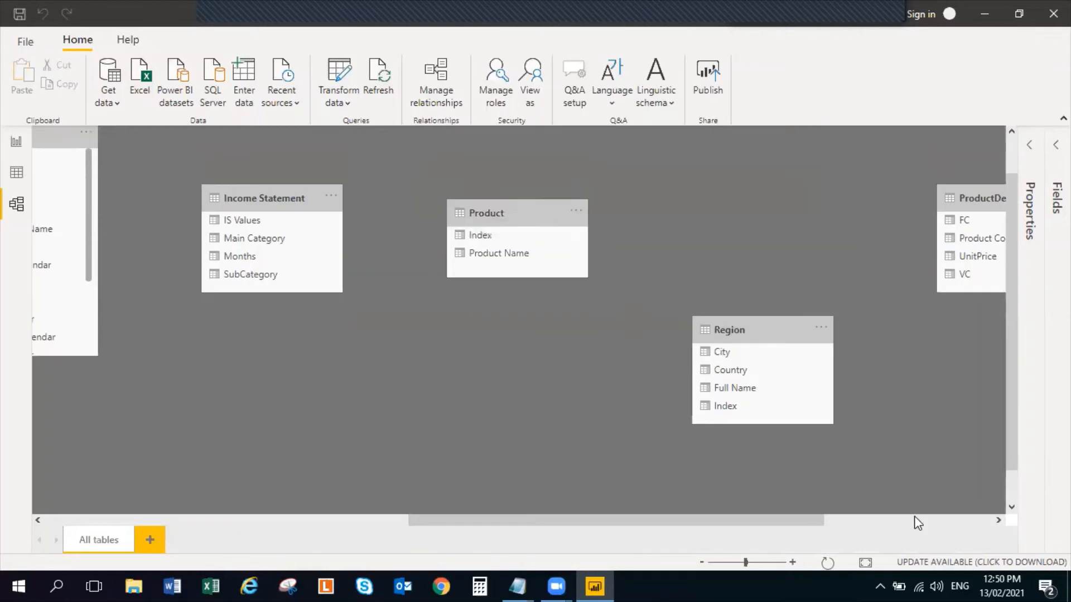
# Reposition the Balance Sheet table slightly and move the Customer and Sales tables away from it to clear space on the diagram
pyautogui.click(915, 521)
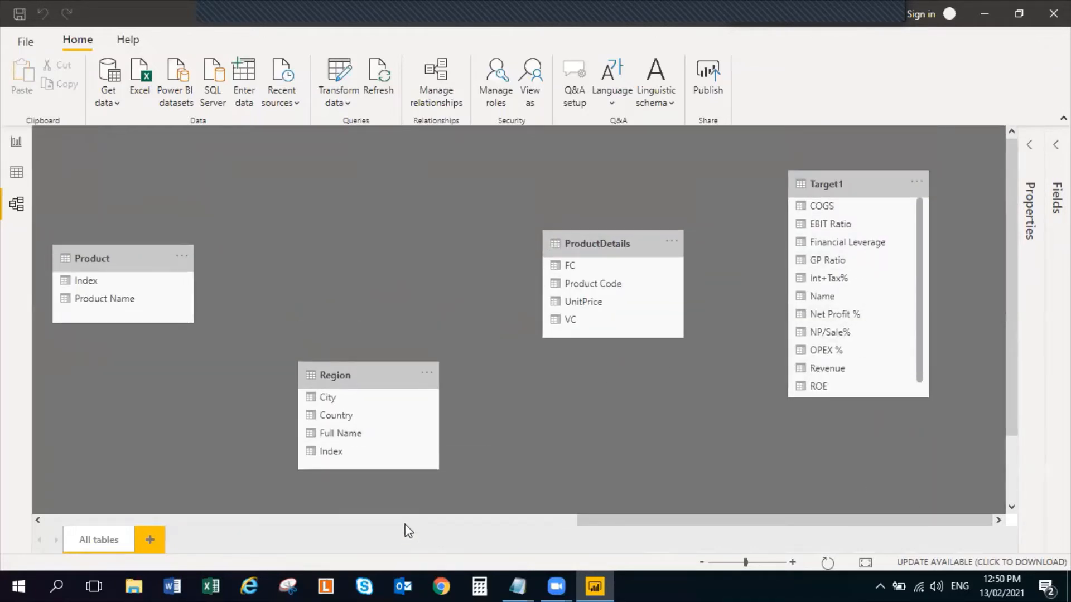
pyautogui.click(379, 520)
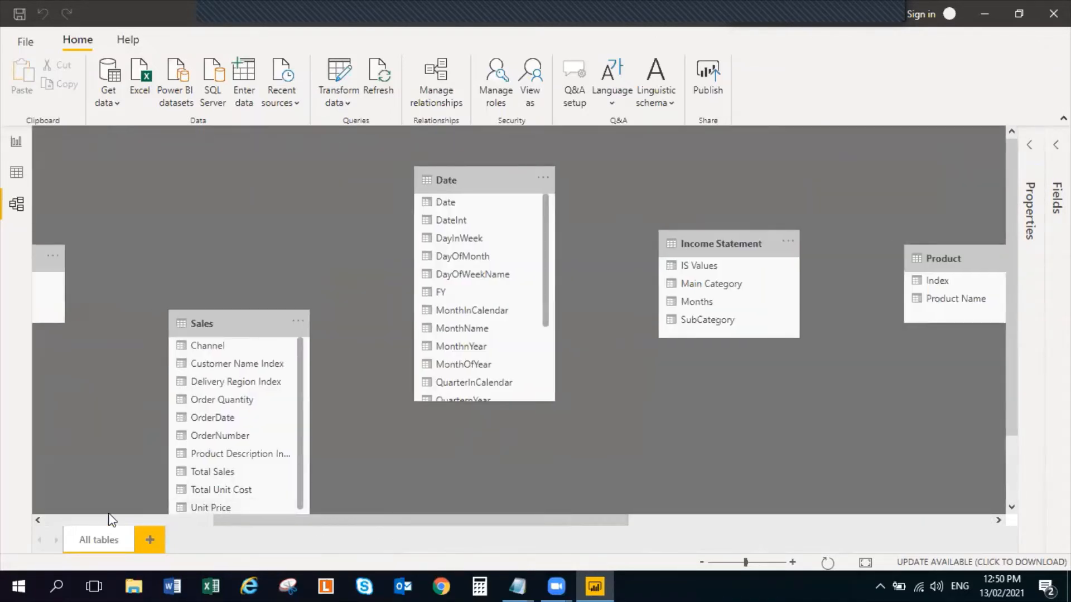
pyautogui.click(93, 520)
pyautogui.click(153, 236)
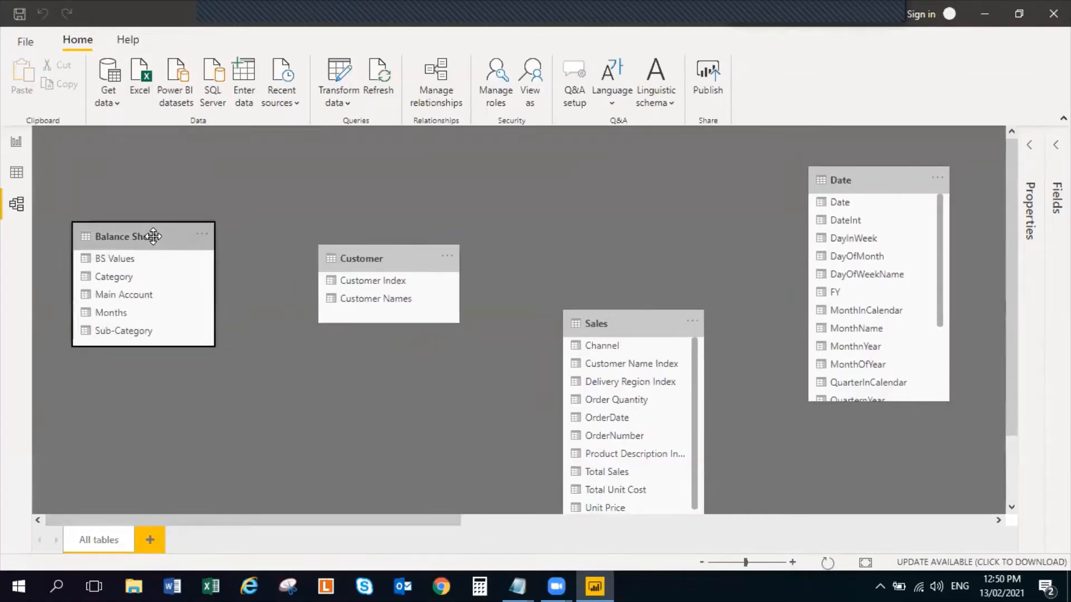
pyautogui.moveTo(153, 236); pyautogui.dragTo(200, 256)
pyautogui.moveTo(352, 256); pyautogui.dragTo(954, 459)
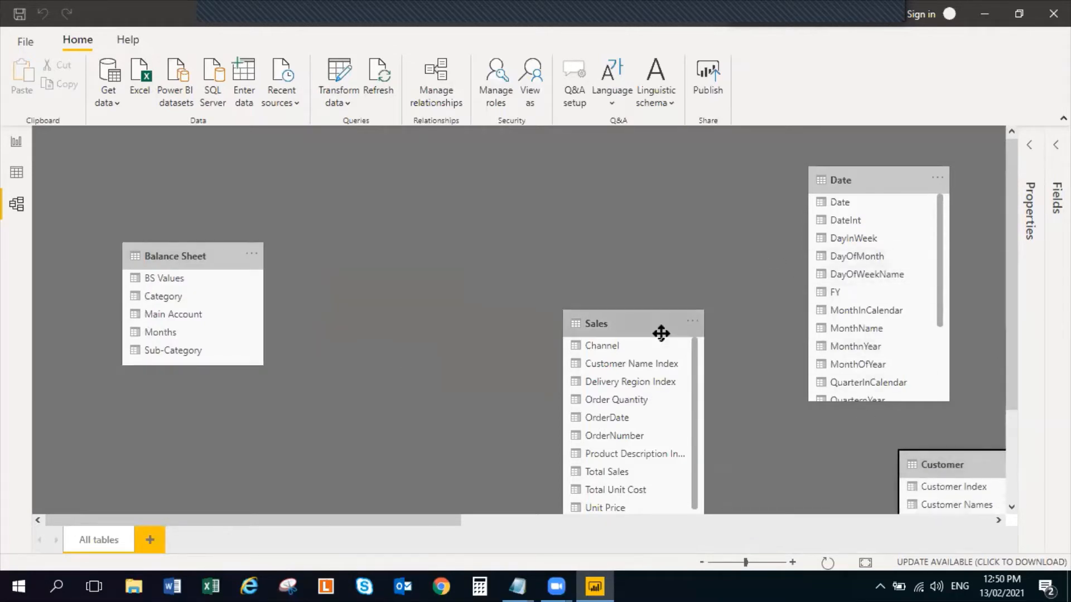
pyautogui.moveTo(658, 333); pyautogui.dragTo(832, 527)
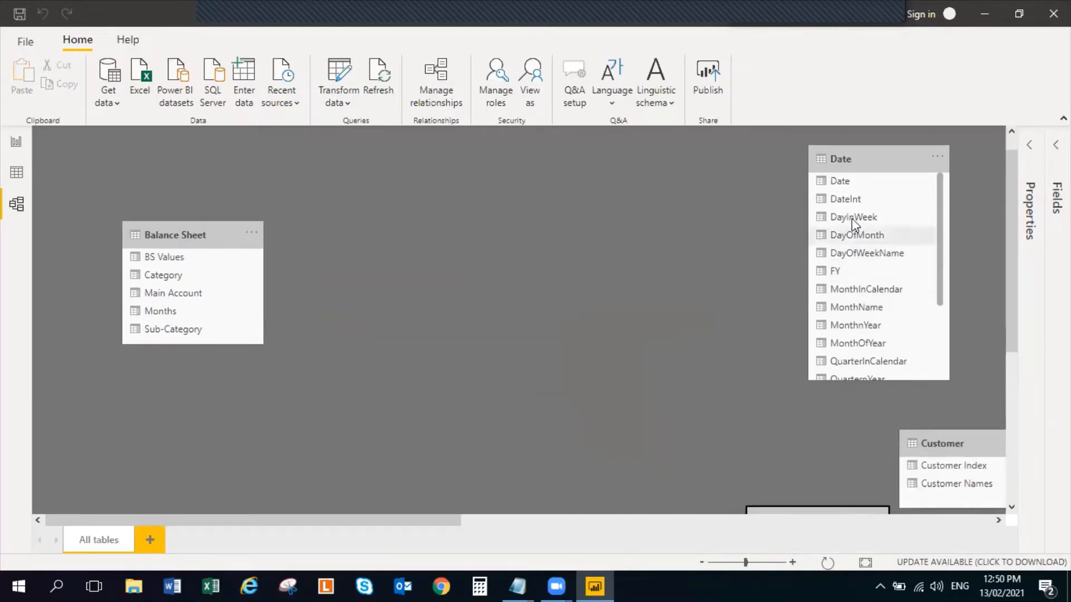
# Shorten the Date table to show four fields and arrange it above and to the right of the Balance Sheet table
pyautogui.moveTo(854, 156); pyautogui.dragTo(383, 175)
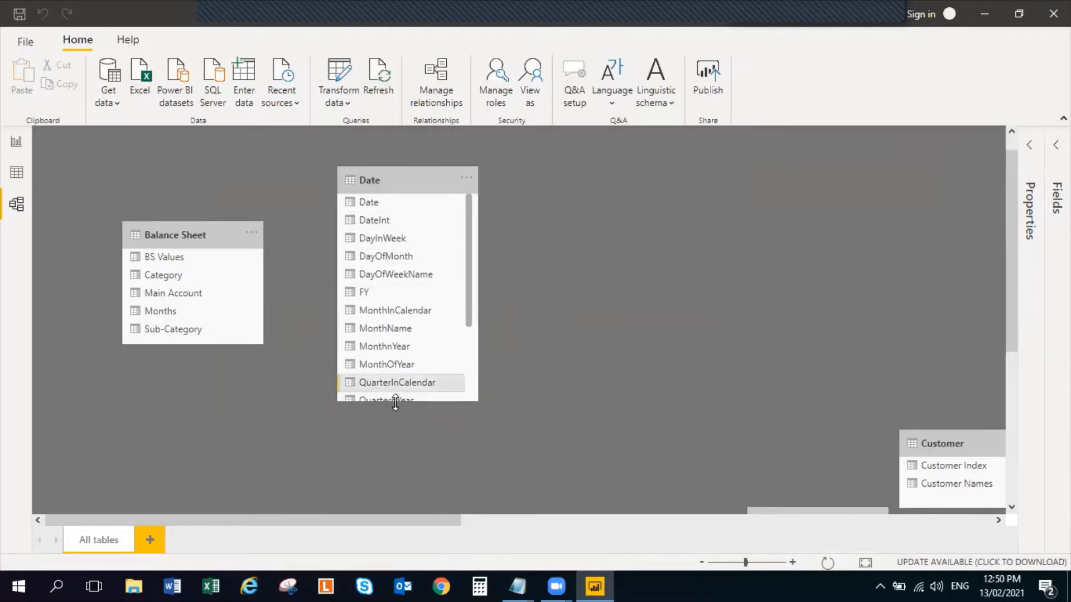
pyautogui.moveTo(396, 403); pyautogui.dragTo(399, 267)
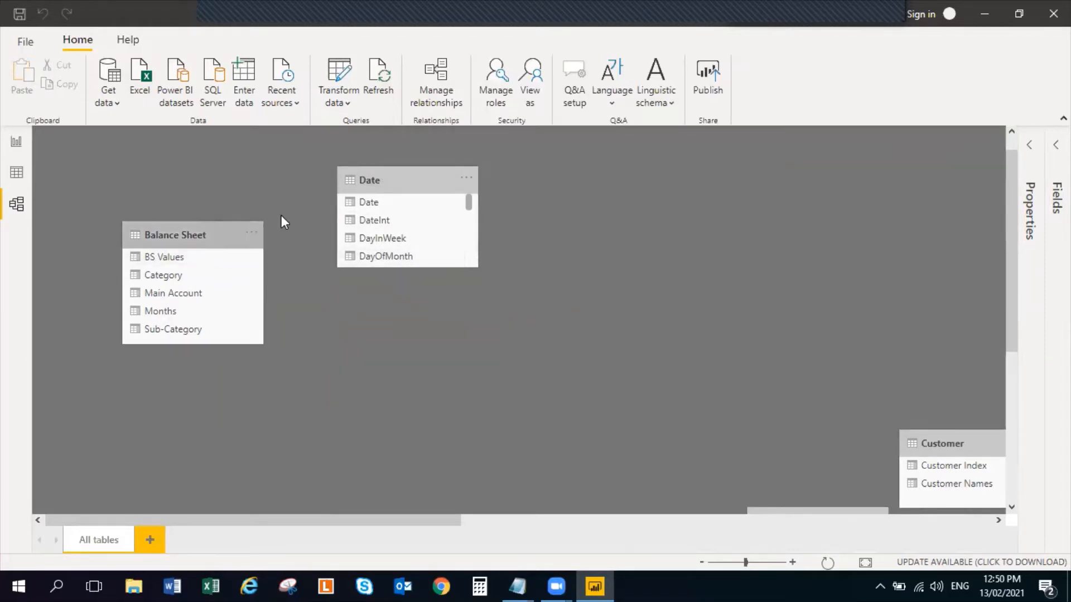
pyautogui.moveTo(395, 179); pyautogui.dragTo(346, 157)
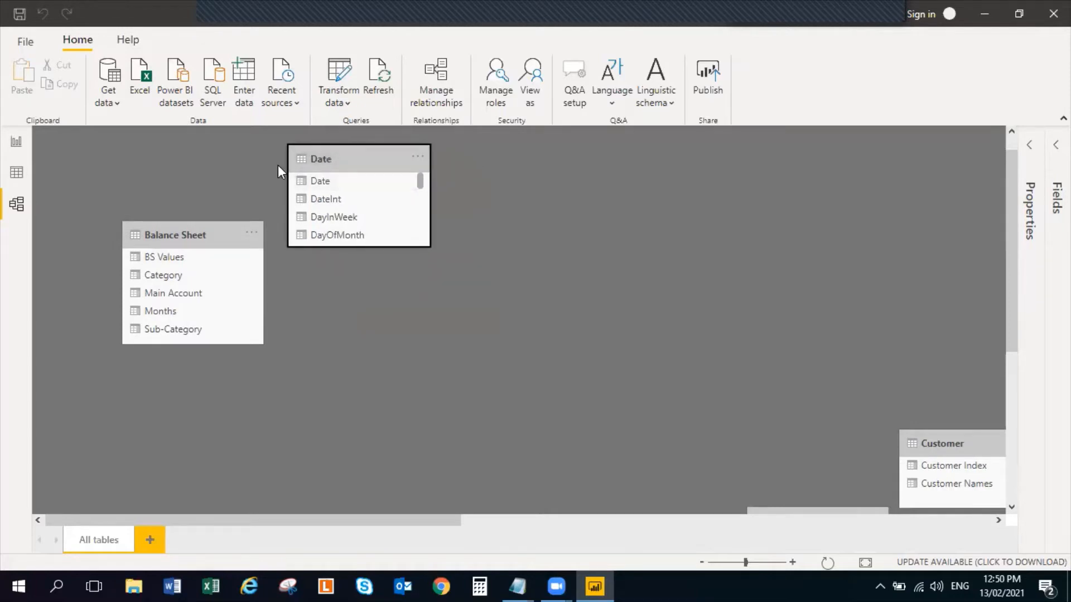
pyautogui.moveTo(206, 232); pyautogui.dragTo(219, 282)
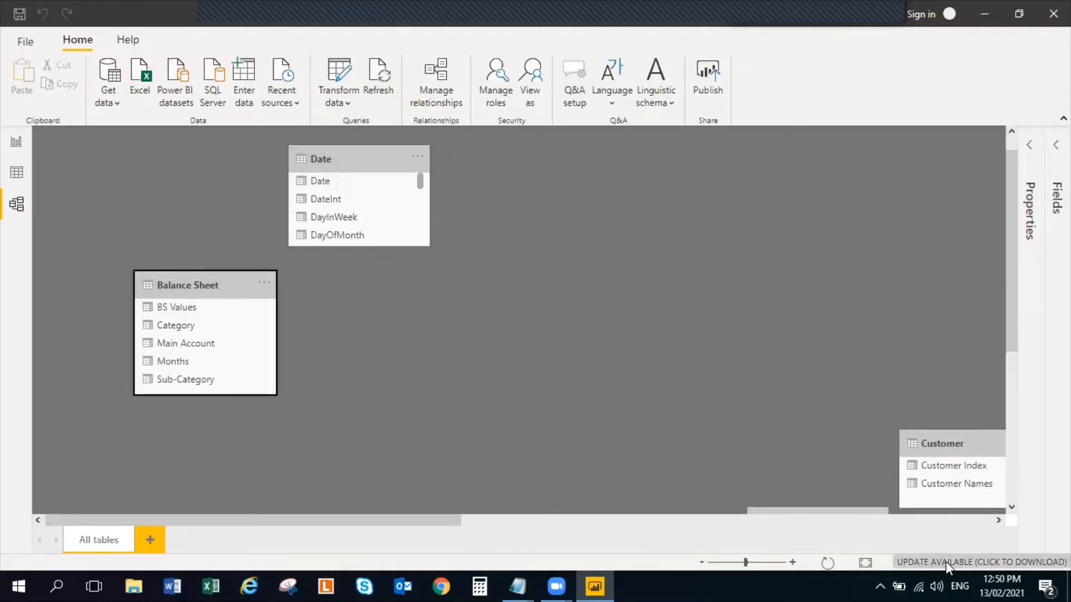
# Move the Income Statement table beside the Balance Sheet table, just below the Date table
pyautogui.click(886, 520)
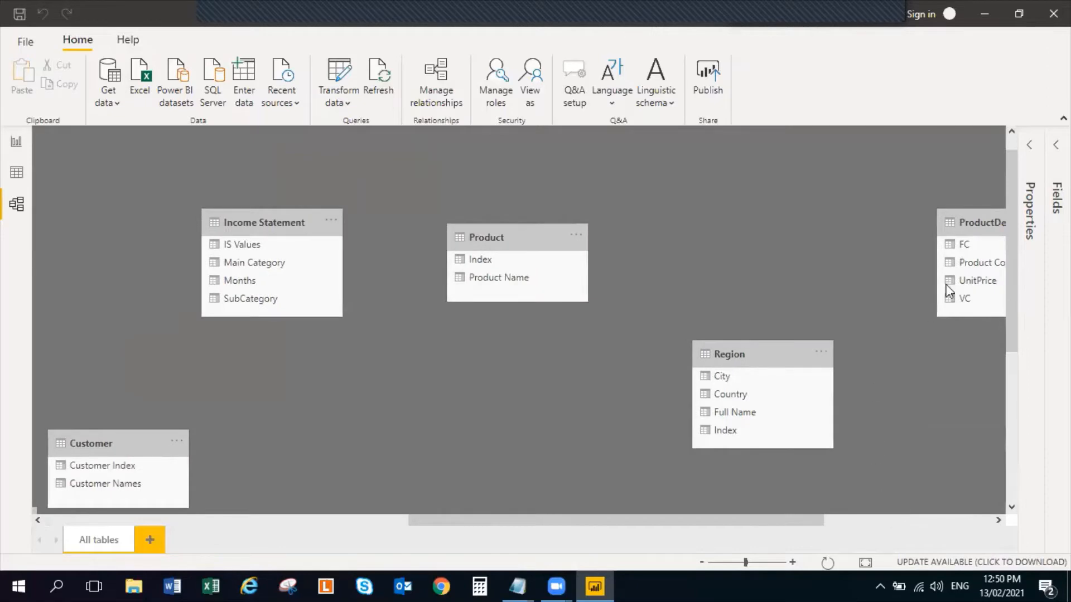
pyautogui.moveTo(296, 216); pyautogui.dragTo(195, 175)
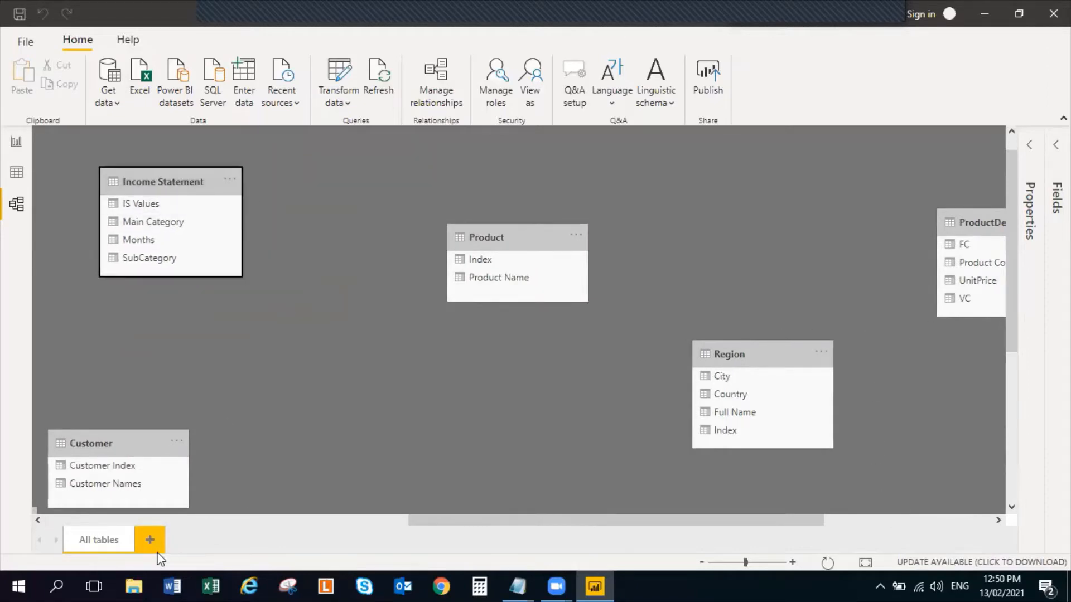
pyautogui.click(122, 520)
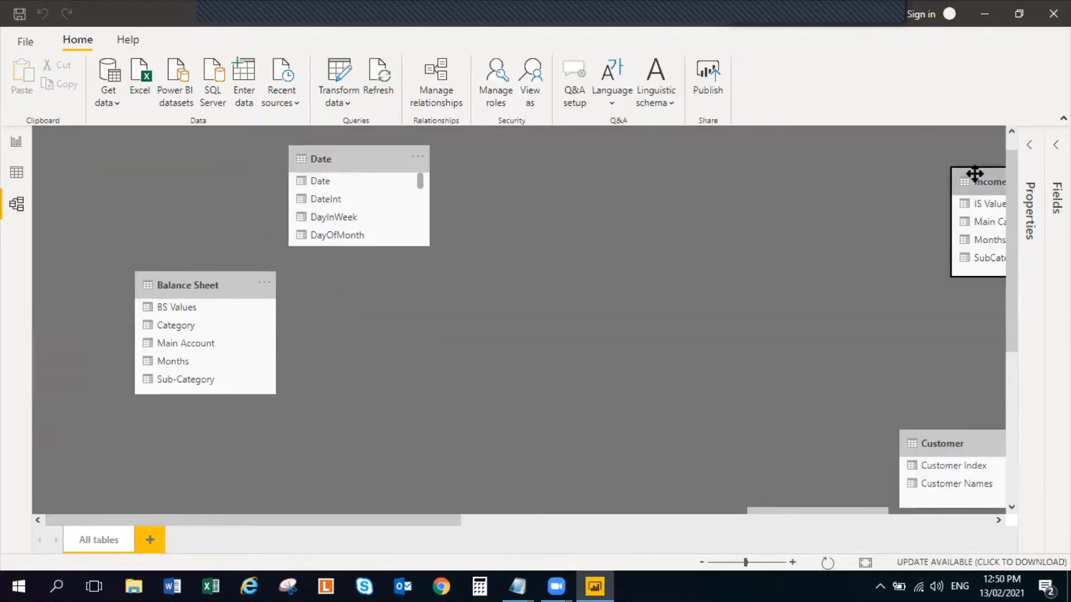
pyautogui.moveTo(971, 181); pyautogui.dragTo(371, 294)
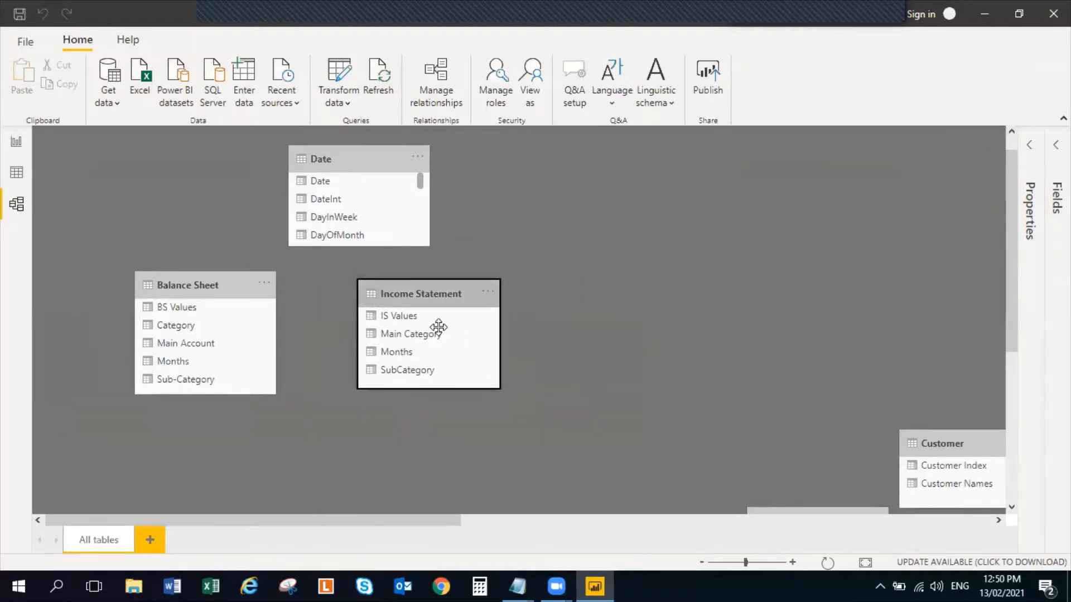
# Bring the Target1 table across the diagram to just below the Income Statement table
pyautogui.click(856, 522)
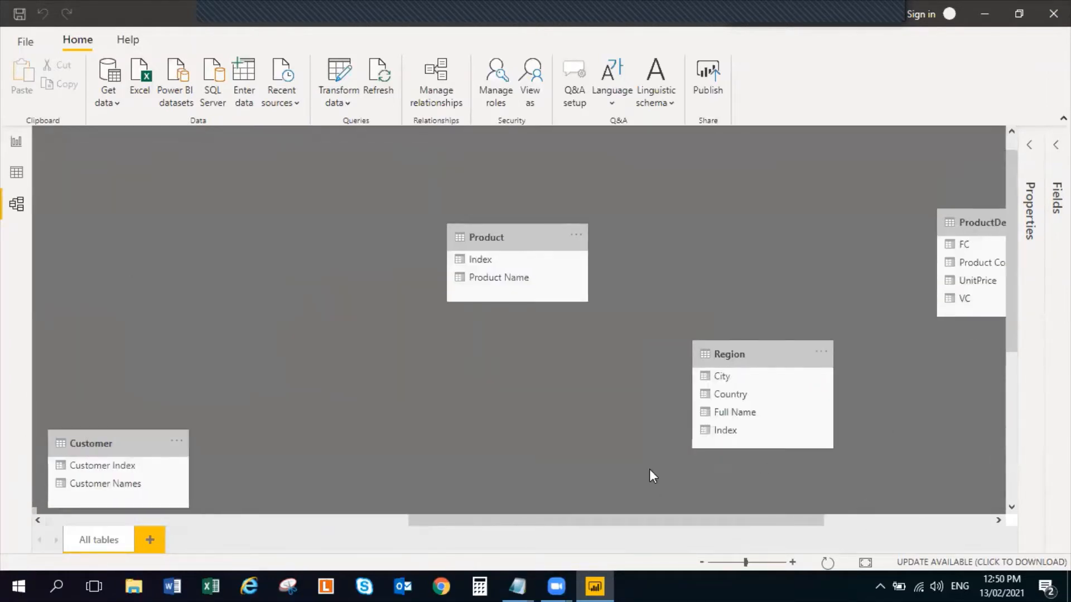
pyautogui.click(905, 522)
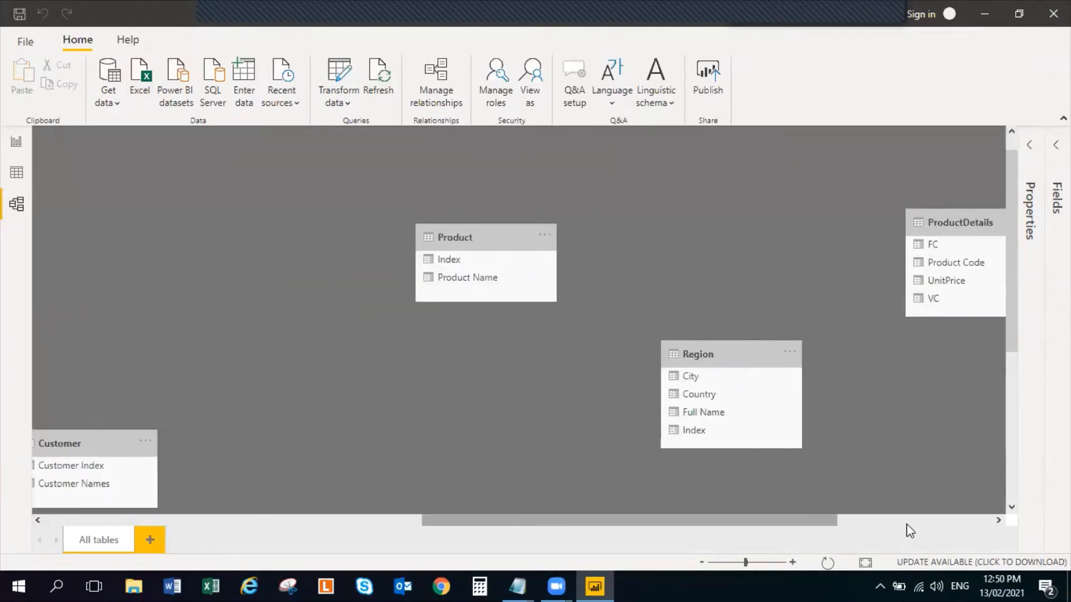
pyautogui.moveTo(842, 163); pyautogui.dragTo(39, 329)
pyautogui.click(176, 524)
pyautogui.click(175, 524)
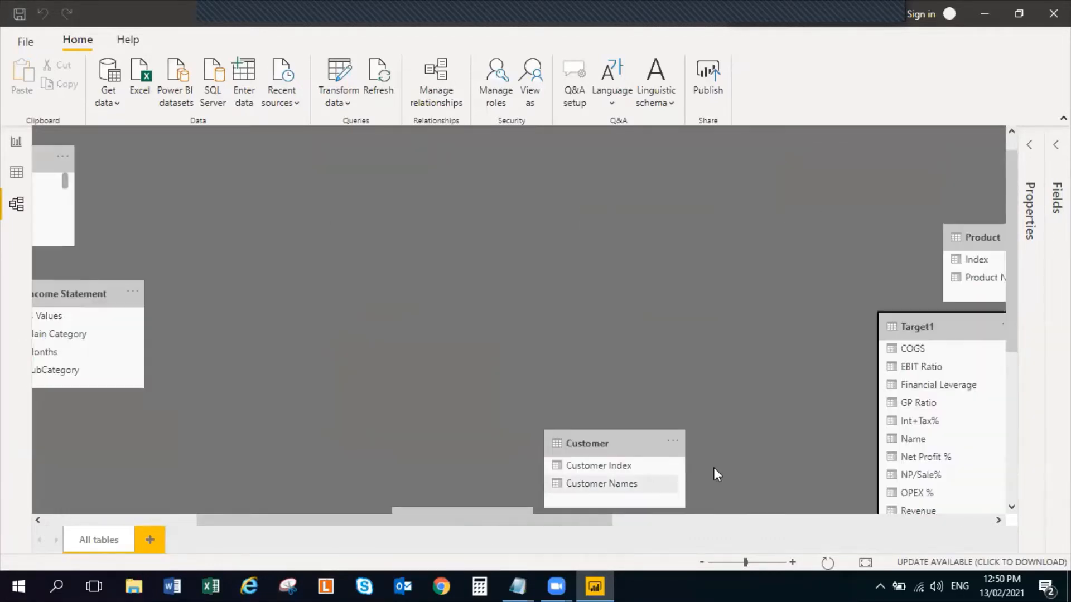
pyautogui.moveTo(934, 327); pyautogui.dragTo(120, 399)
pyautogui.click(71, 521)
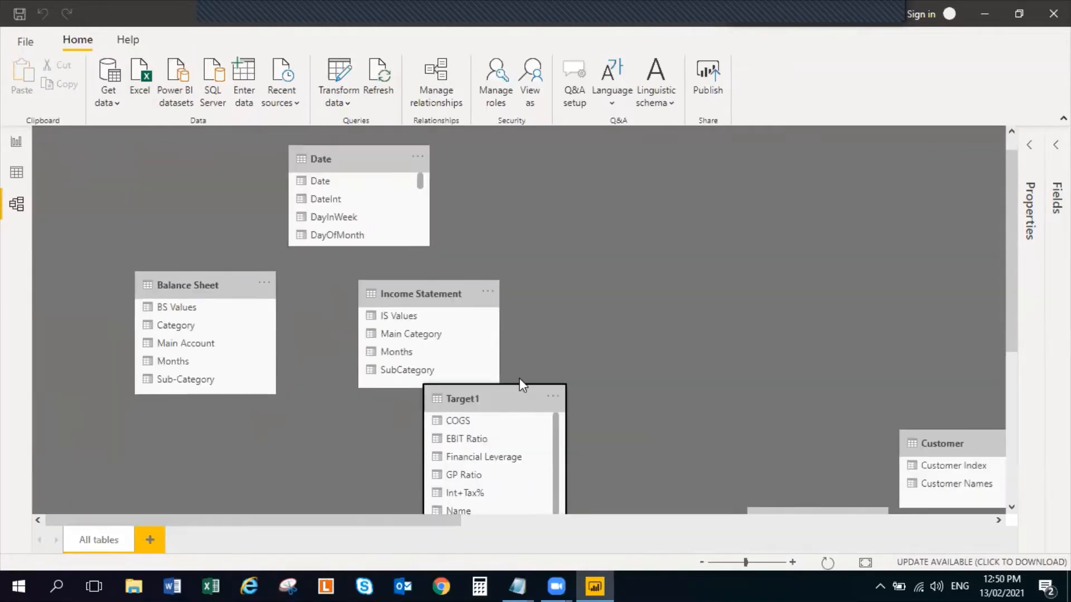
# Place the Target1 table centrally below the Balance Sheet and Income Statement tables, and move the Customer and Sales tables farther away
pyautogui.moveTo(490, 406); pyautogui.dragTo(336, 444)
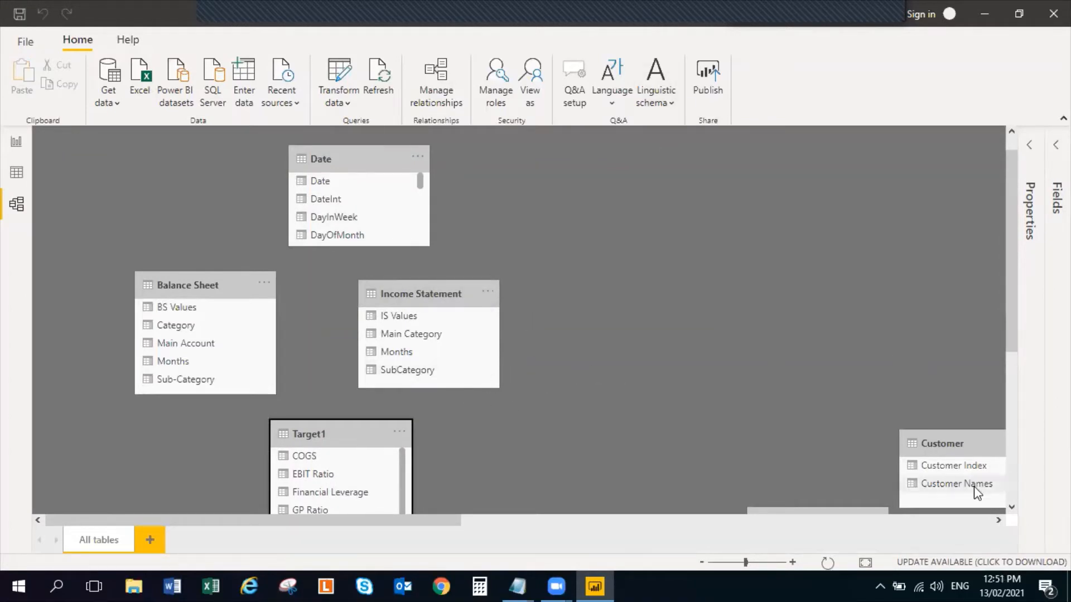
pyautogui.moveTo(977, 446); pyautogui.dragTo(1024, 535)
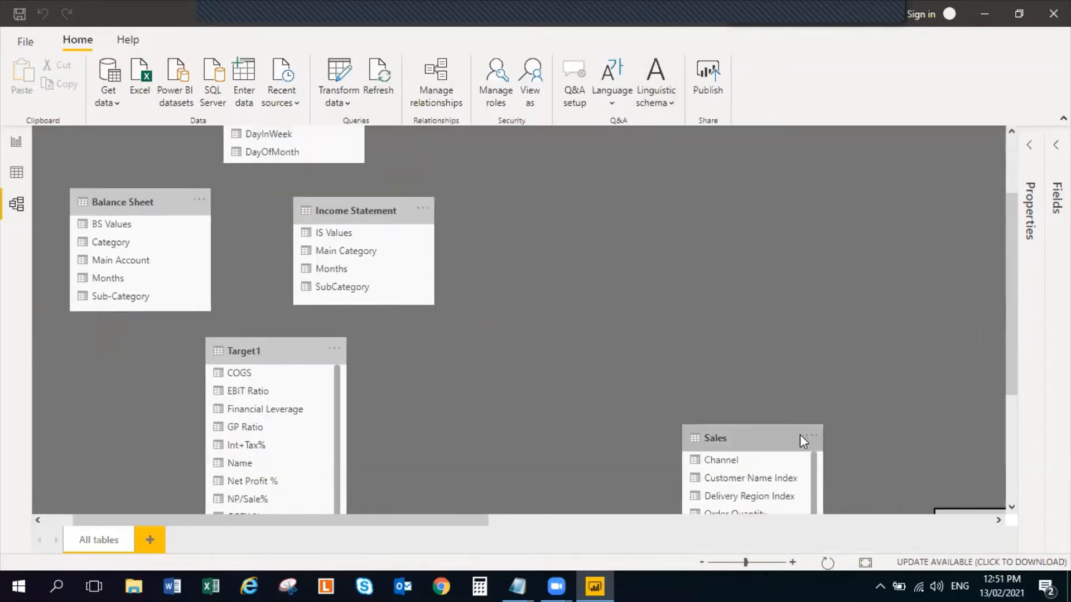
pyautogui.moveTo(800, 435); pyautogui.dragTo(1029, 392)
pyautogui.moveTo(849, 387); pyautogui.dragTo(985, 384)
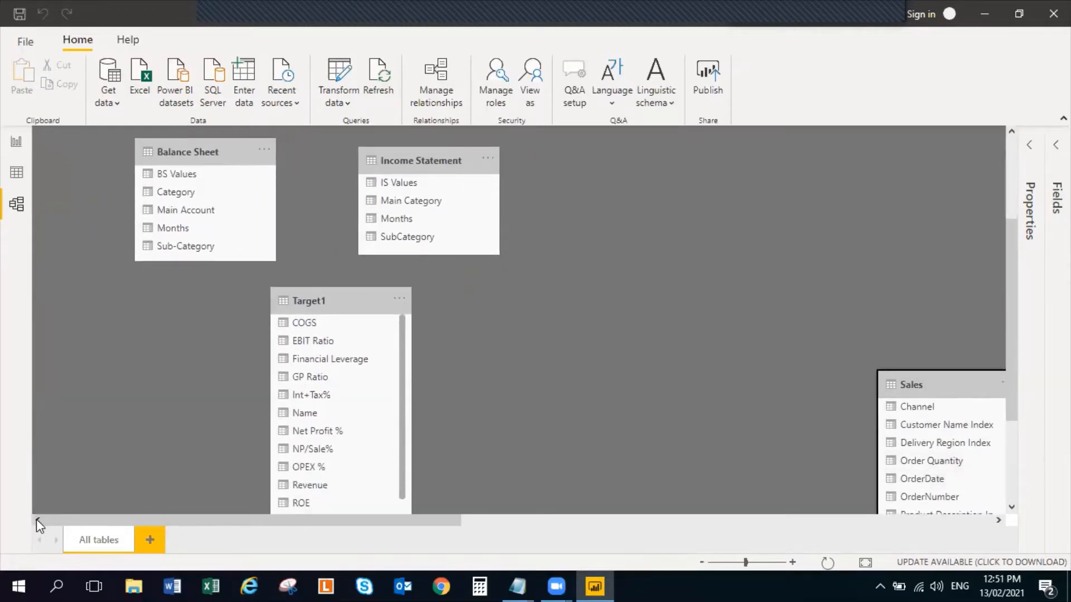
pyautogui.moveTo(939, 385); pyautogui.dragTo(1026, 352)
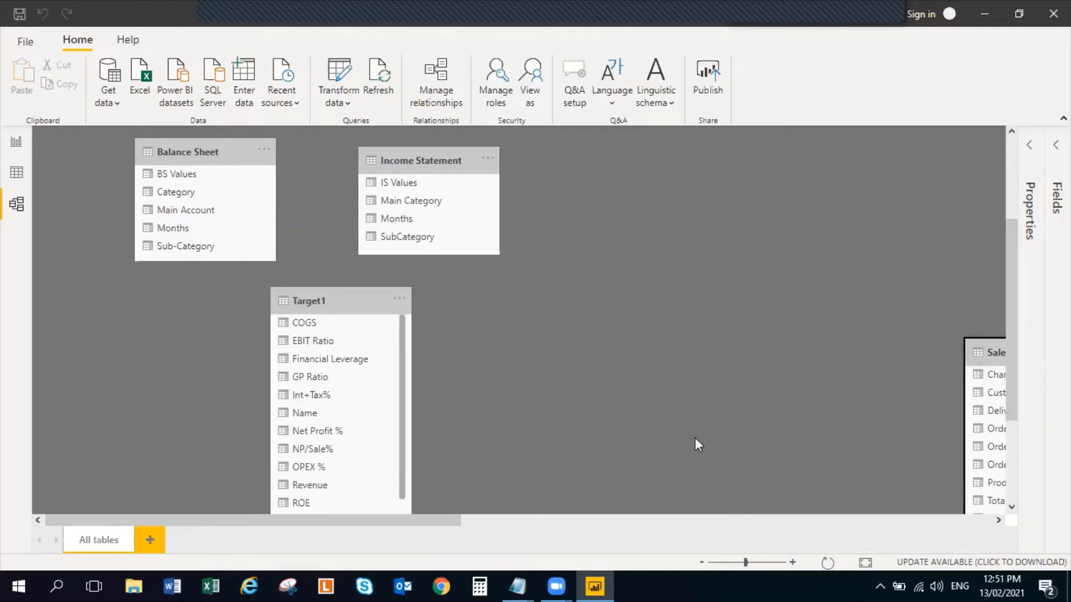
# Relate the Date field of the Date table to the Months fields of the Balance Sheet and Income Statement tables
pyautogui.scroll(3, 575, 365)
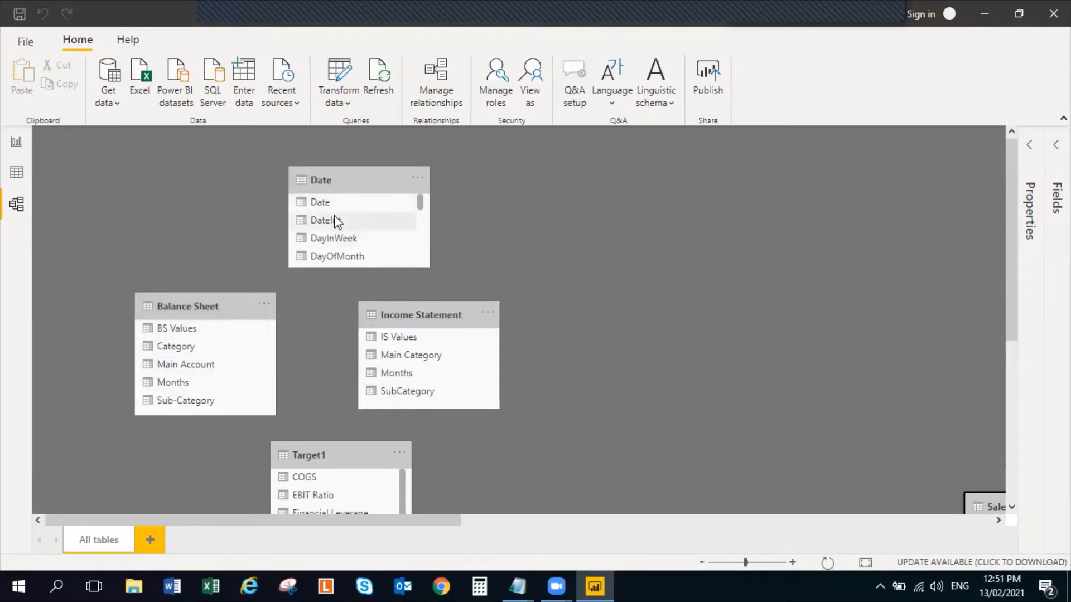
pyautogui.moveTo(319, 243); pyautogui.dragTo(196, 383)
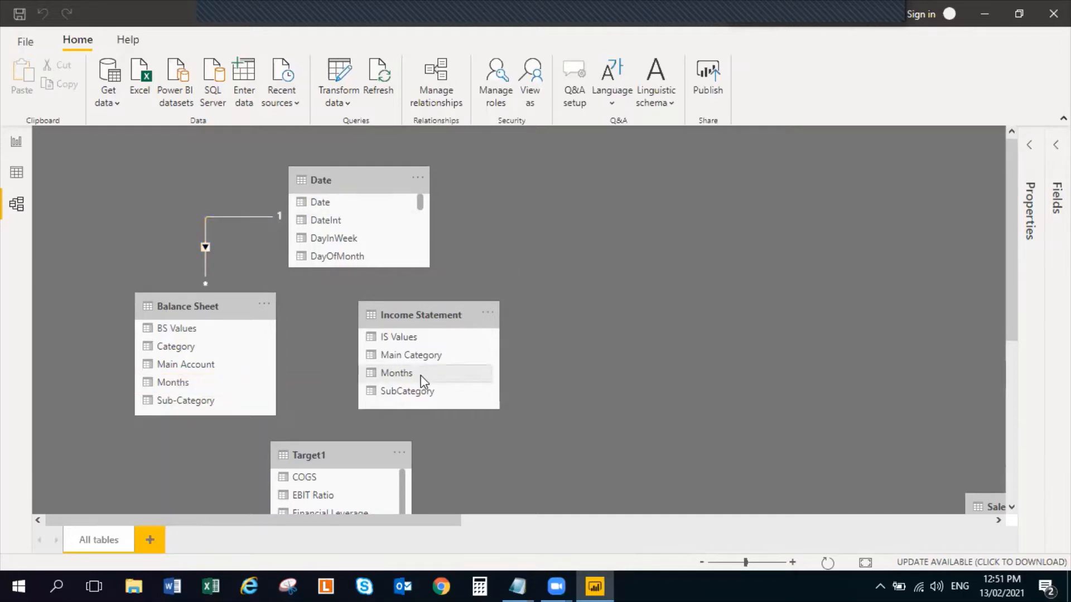
pyautogui.moveTo(421, 375); pyautogui.dragTo(362, 200)
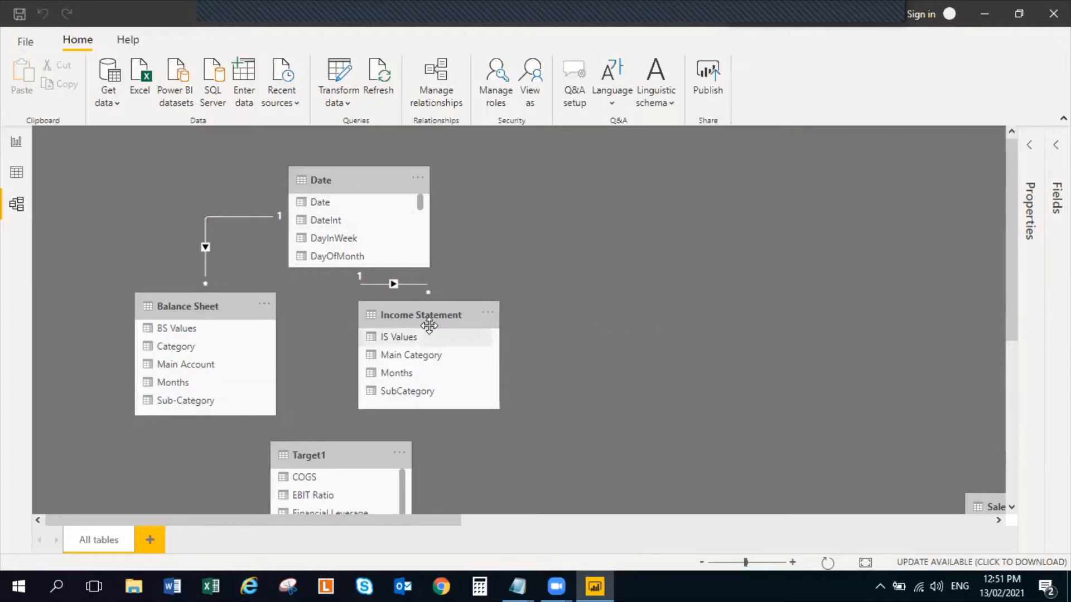
# Return to the report view, then switch to File Explorer and open the demo ratio analysis report from the Session 9 folder
pyautogui.click(15, 143)
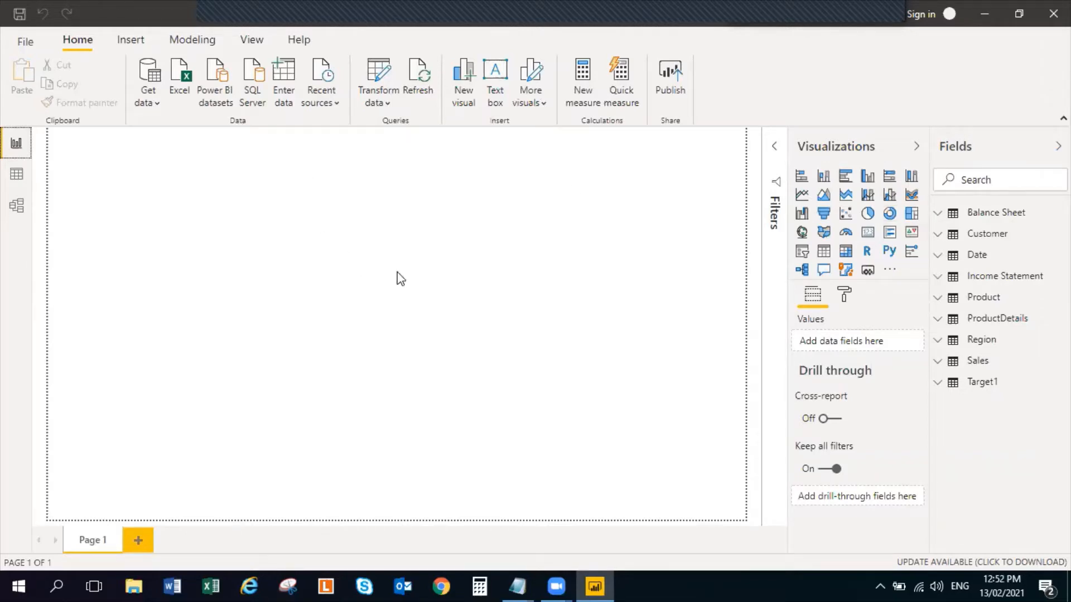
pyautogui.click(985, 21)
pyautogui.doubleClick(102, 186)
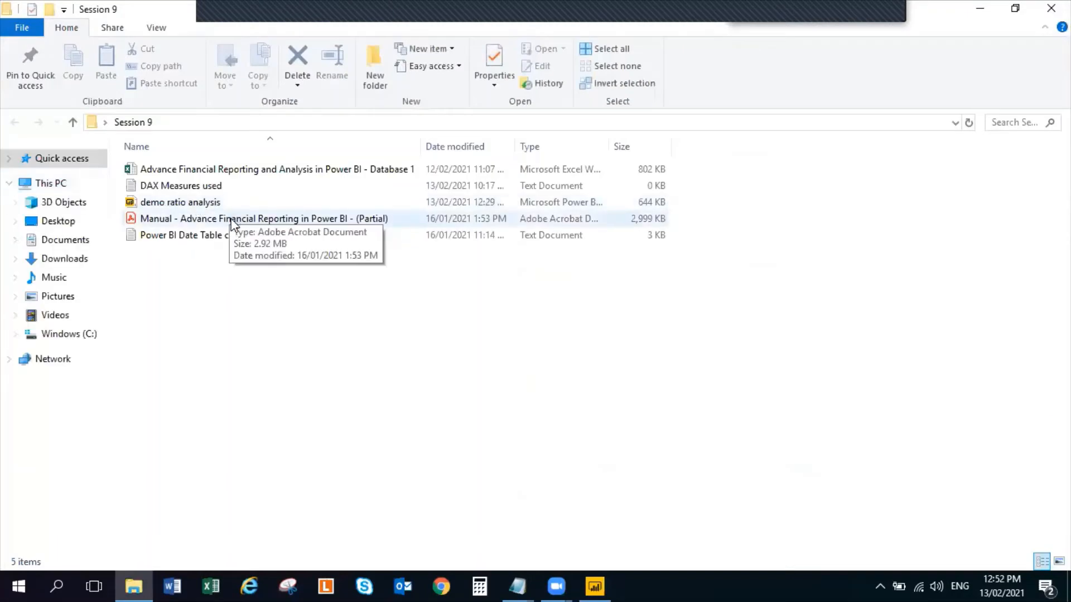
pyautogui.doubleClick(178, 203)
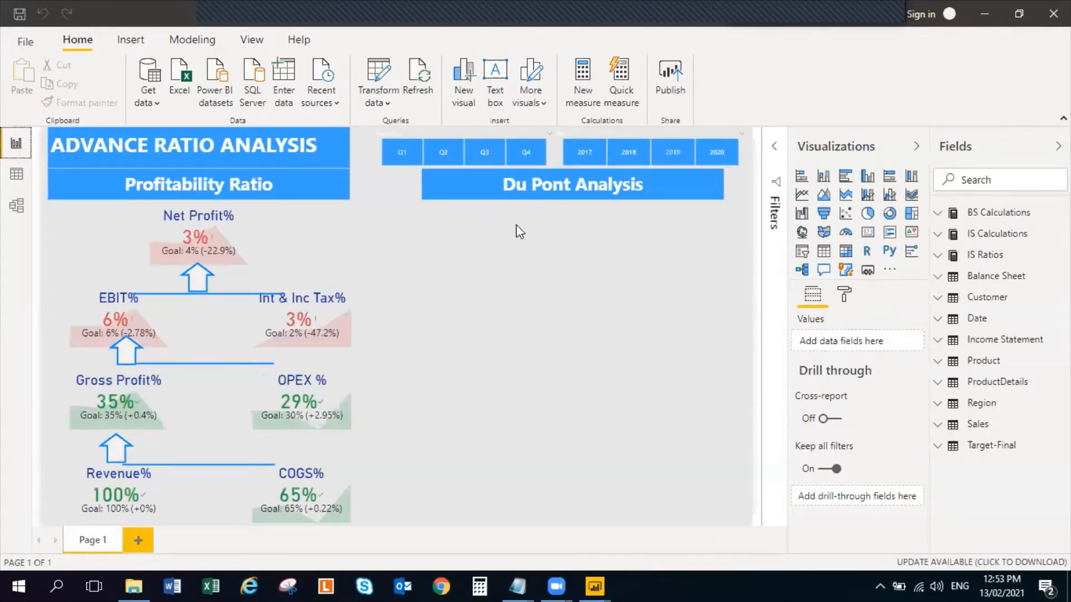
# Examine the Net Profit%, EBIT%, Int & Inc Tax%, Gross Profit% and OPEX % KPI visuals under Profitability Ratio
pyautogui.click(244, 235)
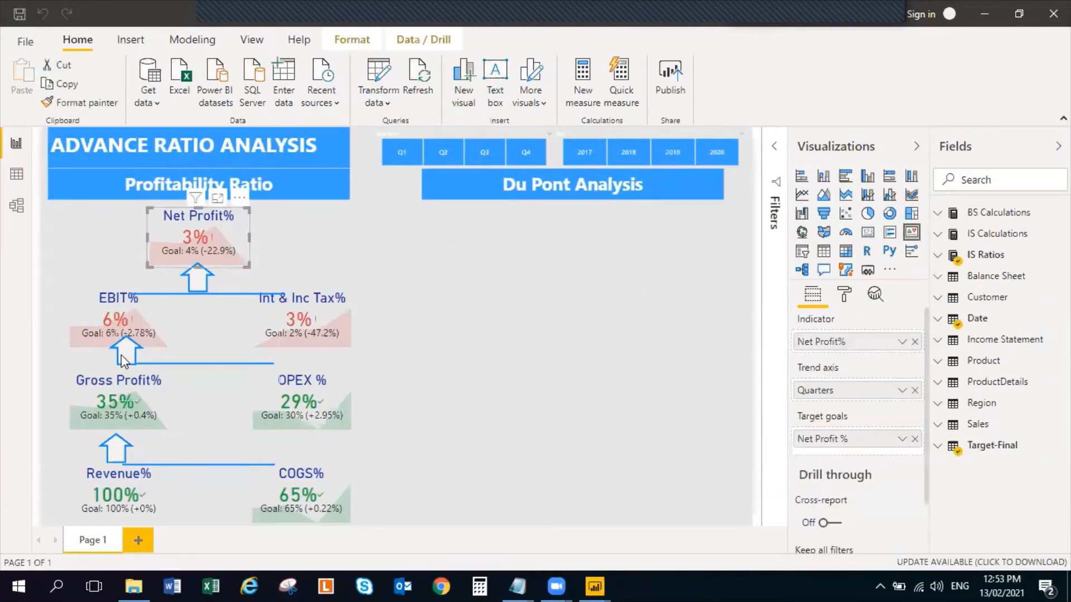
pyautogui.click(151, 314)
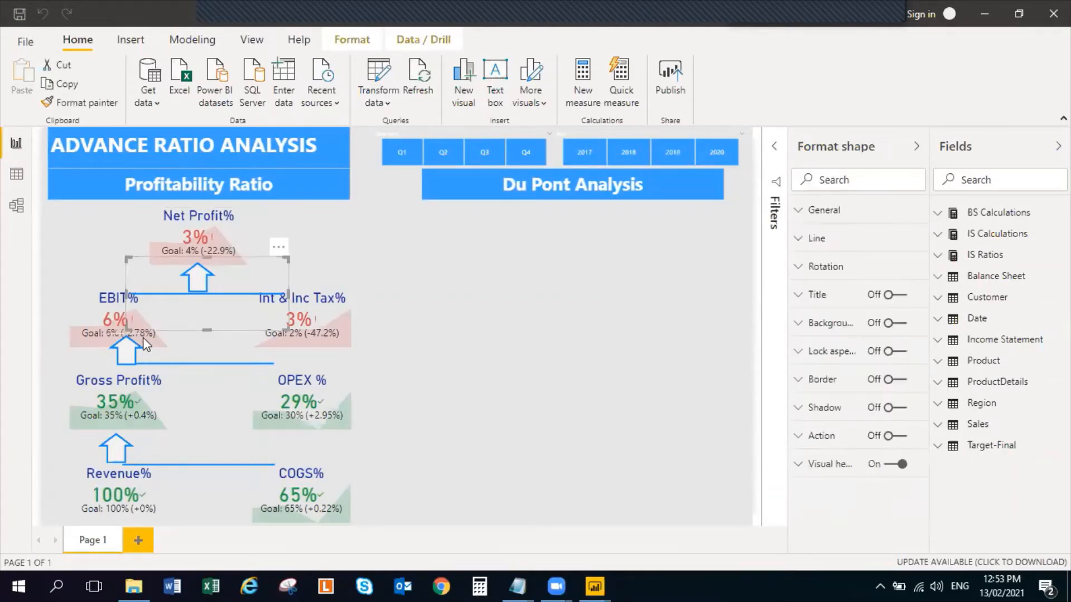
pyautogui.click(77, 313)
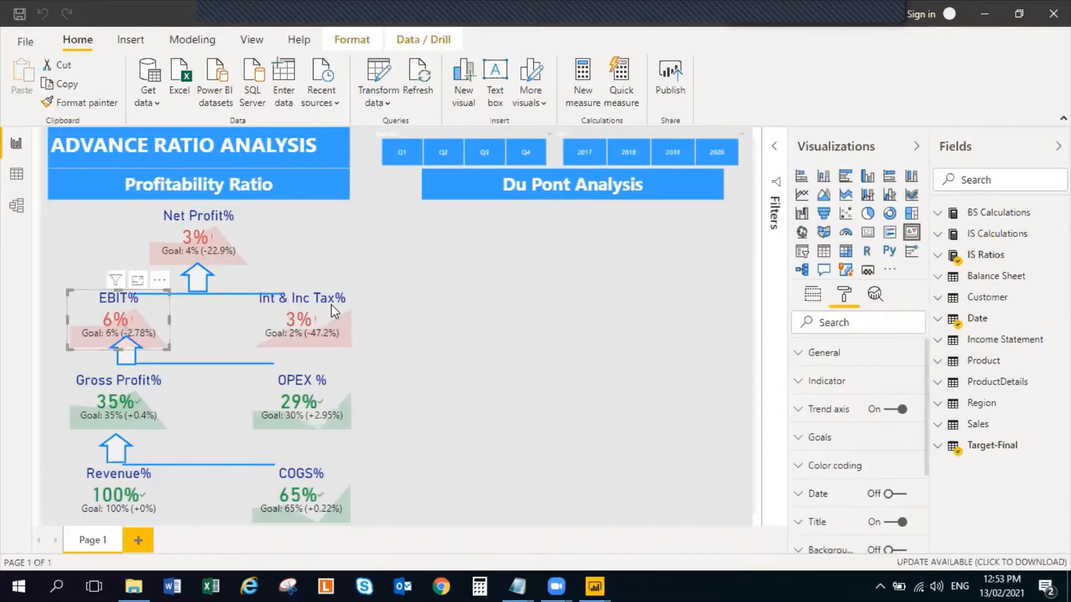
pyautogui.click(360, 333)
pyautogui.click(336, 335)
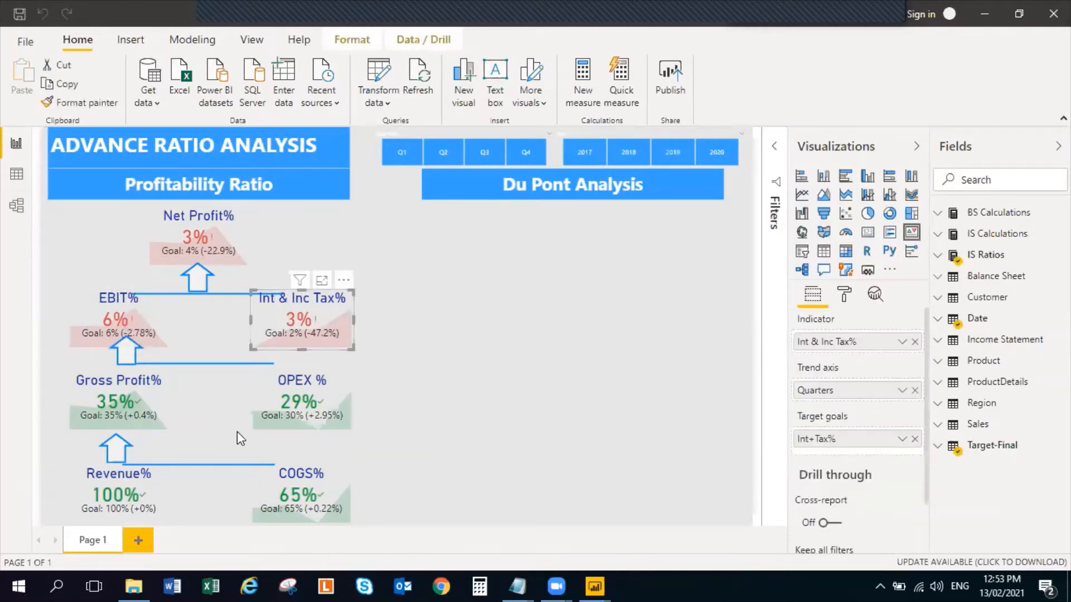
pyautogui.click(152, 398)
pyautogui.click(332, 419)
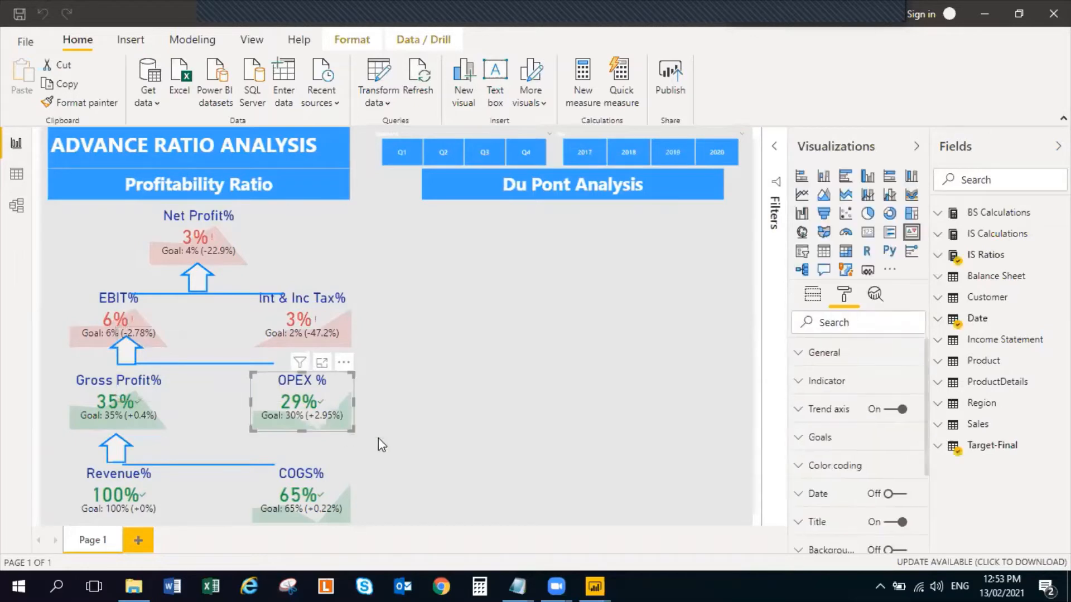
pyautogui.click(453, 390)
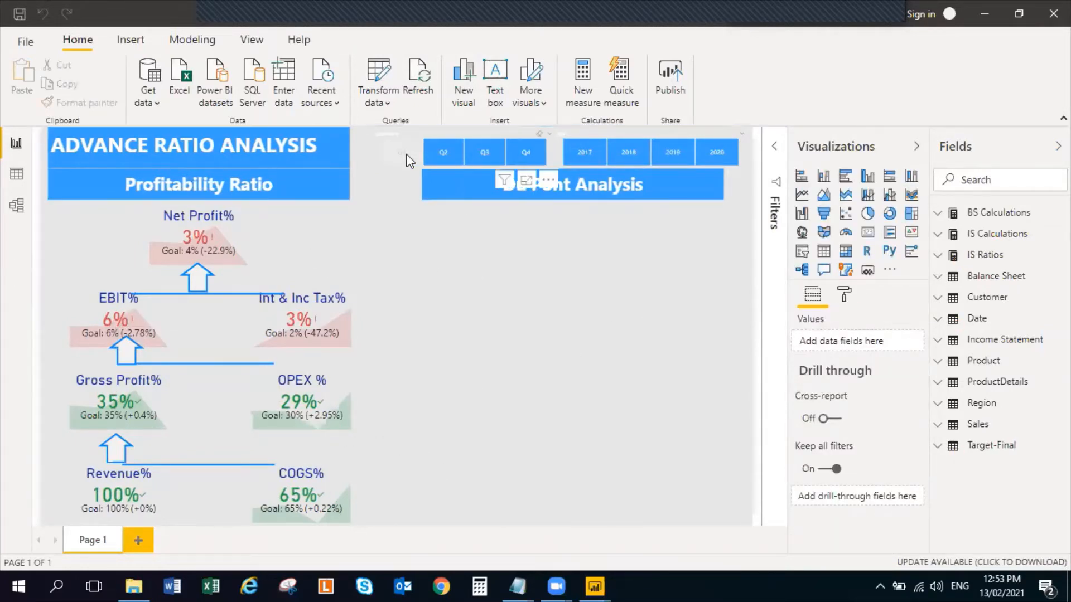
# Filter the profitability KPIs by individual quarters and years from 2017 to 2020, ending with both slicers cleared
pyautogui.click(430, 159)
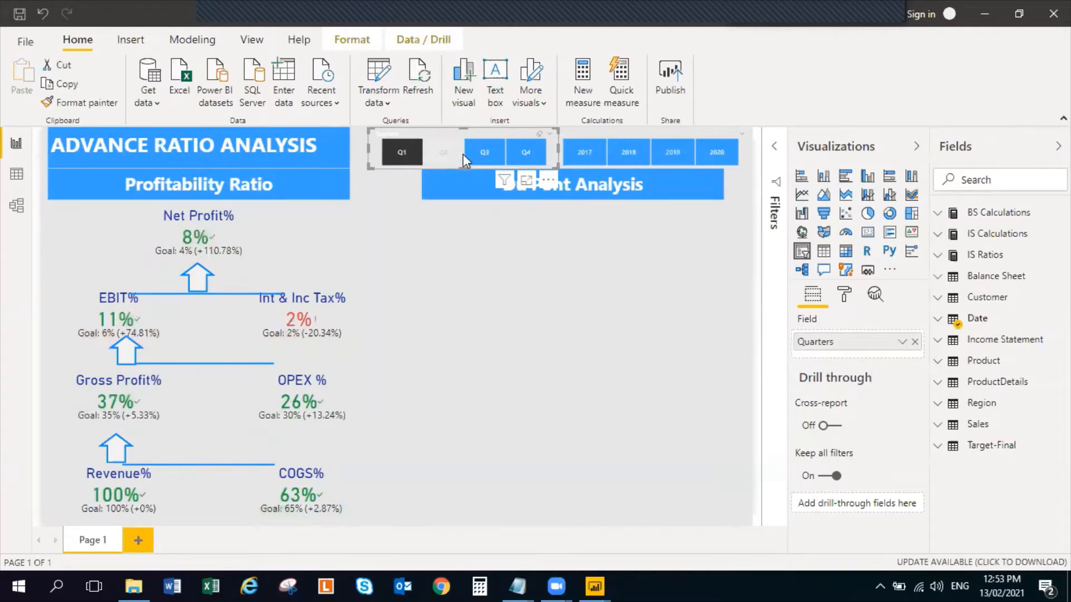
pyautogui.click(526, 151)
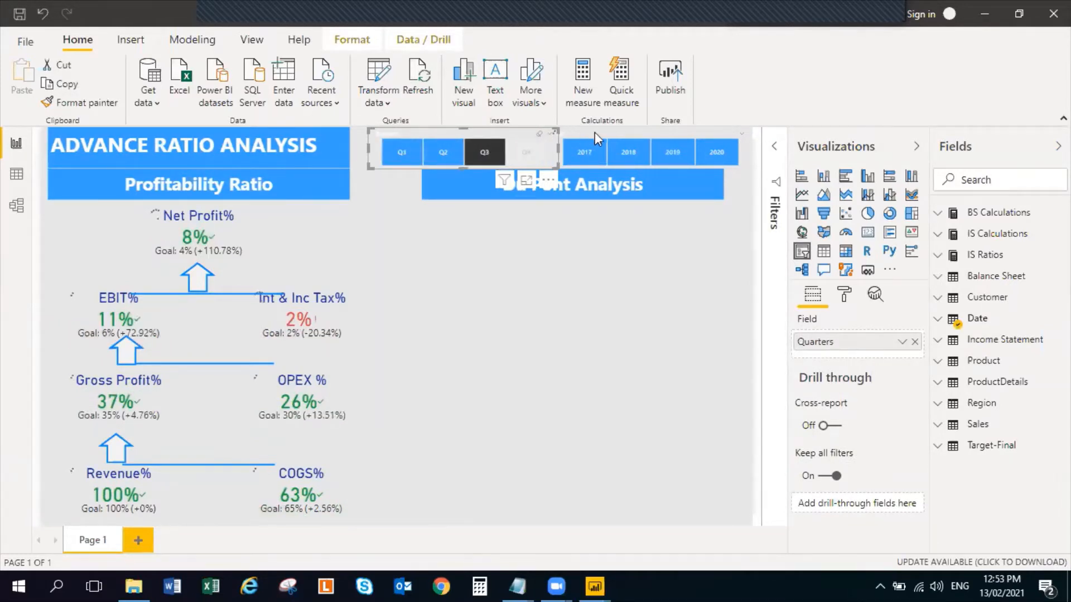
pyautogui.click(584, 149)
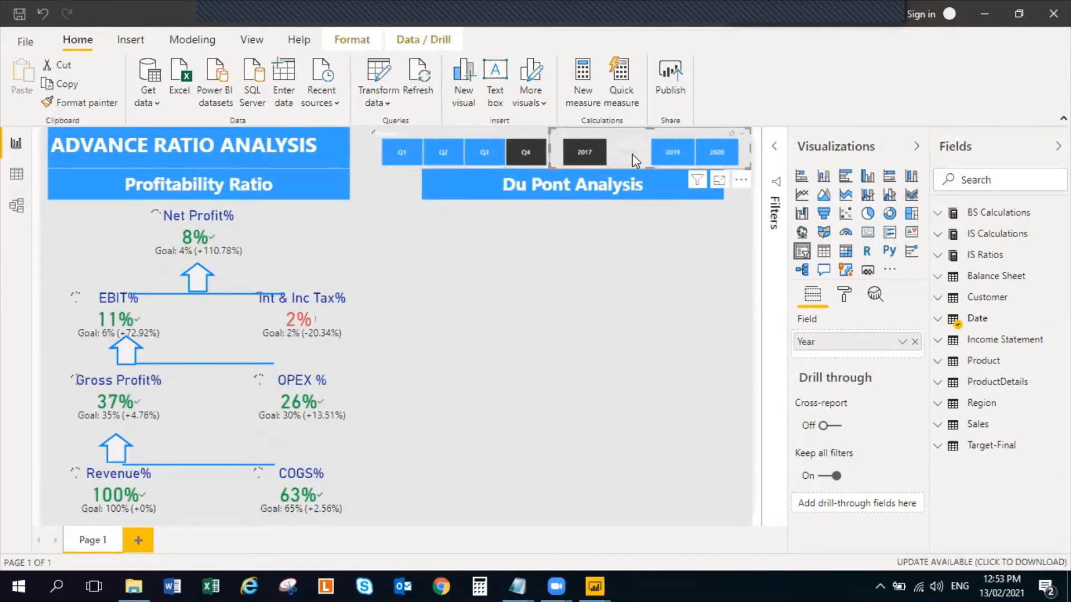
pyautogui.click(674, 154)
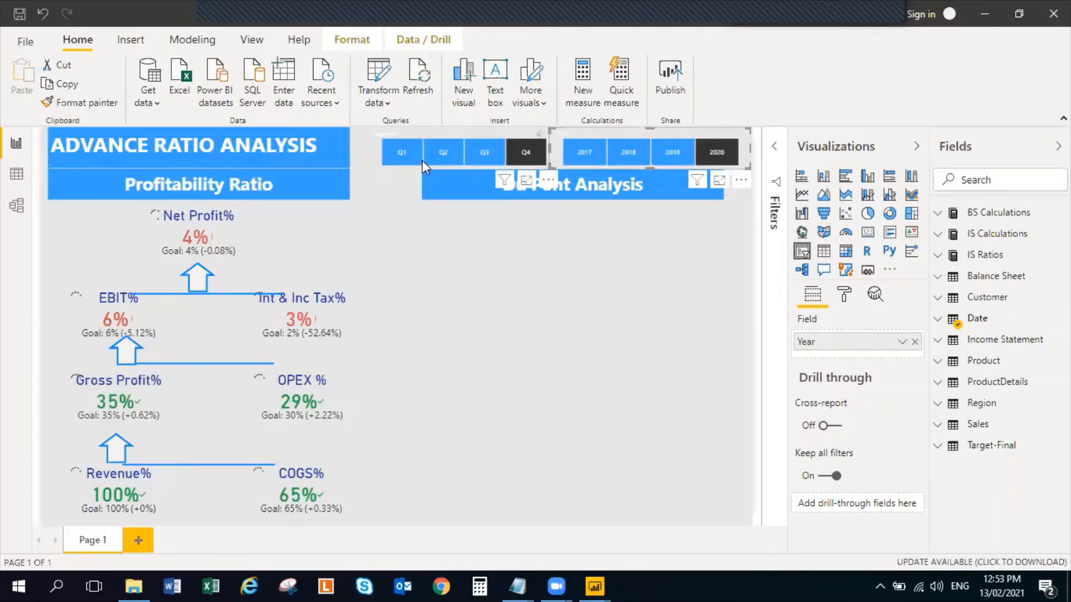
pyautogui.click(490, 153)
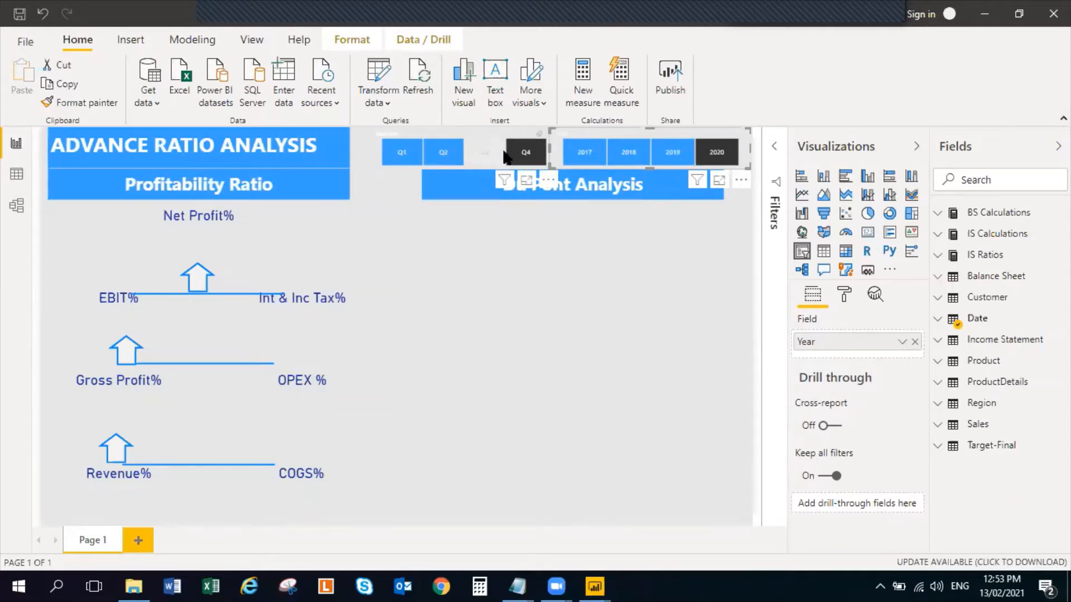
pyautogui.click(709, 150)
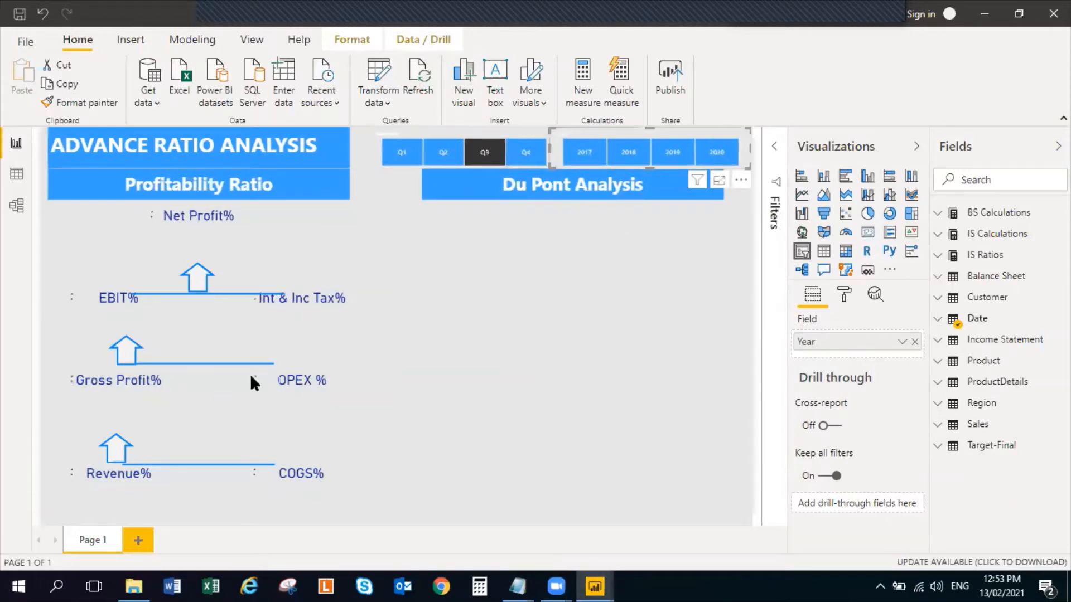
pyautogui.click(484, 153)
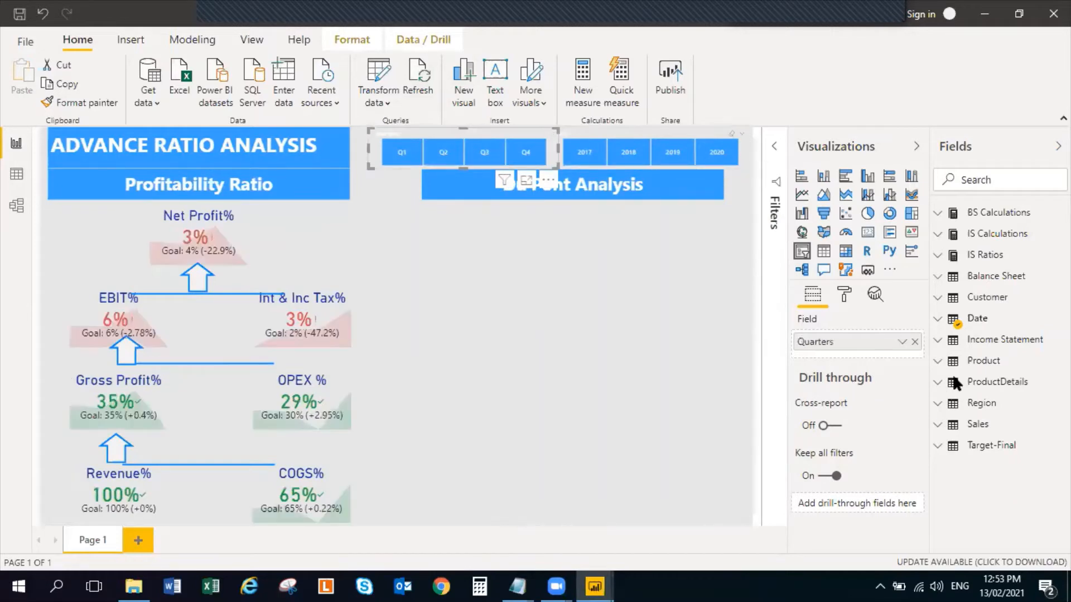
# Examine the measures in the IS Calculations, IS Ratios and BS Calculations tables and the fields of the Balance Sheet table
pyautogui.click(936, 235)
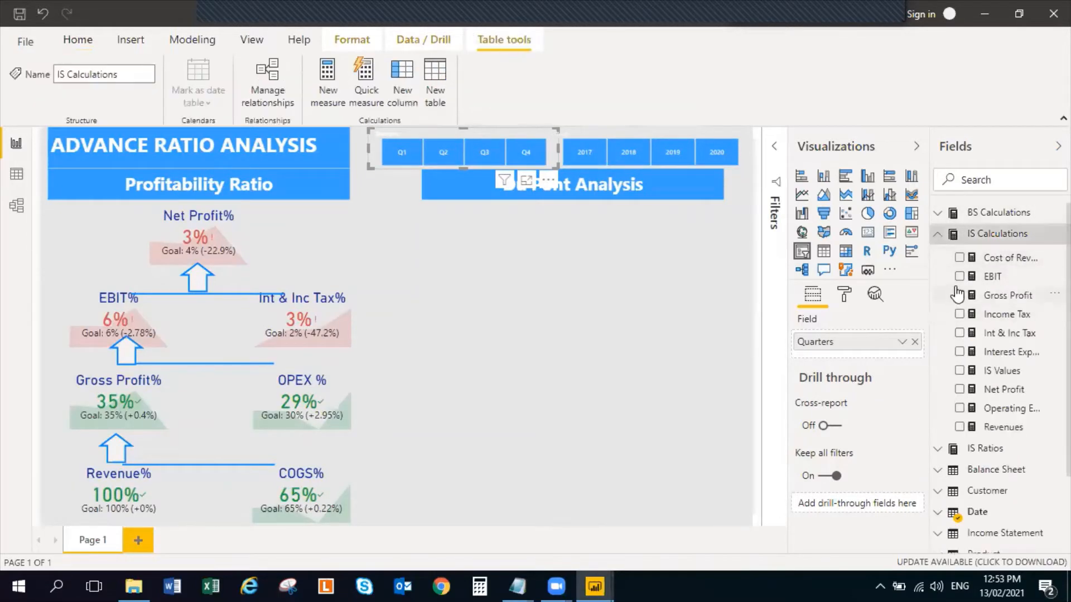
pyautogui.moveTo(929, 319); pyautogui.dragTo(814, 335)
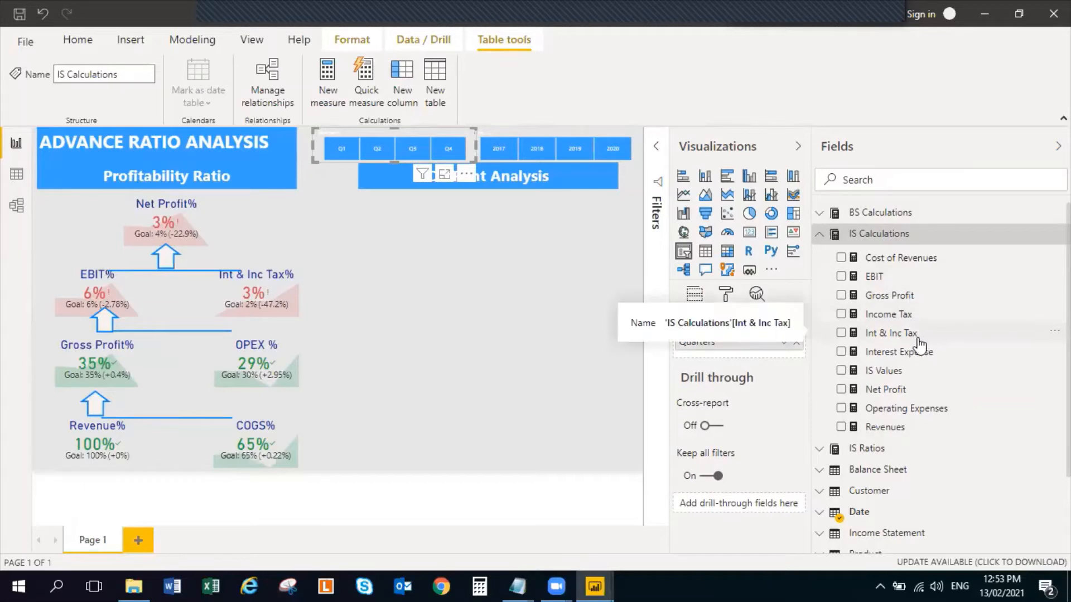
pyautogui.click(818, 234)
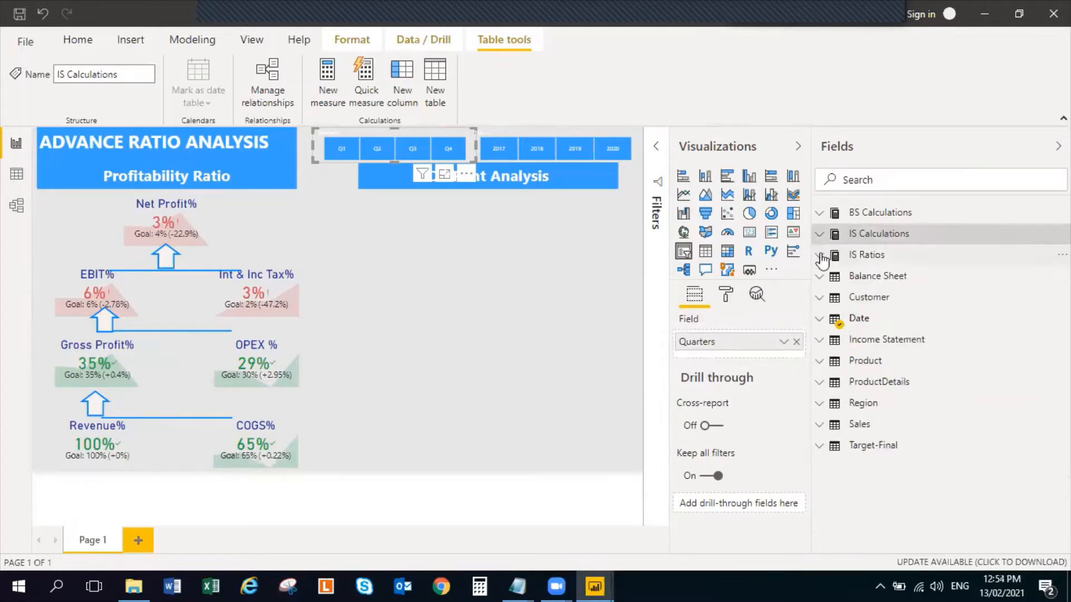
pyautogui.click(818, 255)
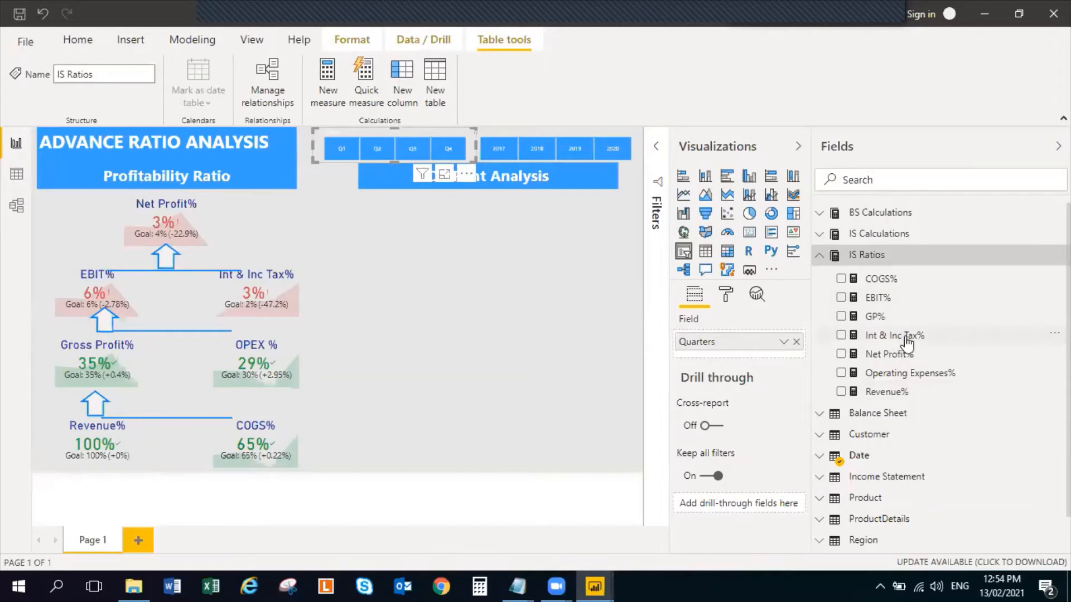
pyautogui.click(820, 258)
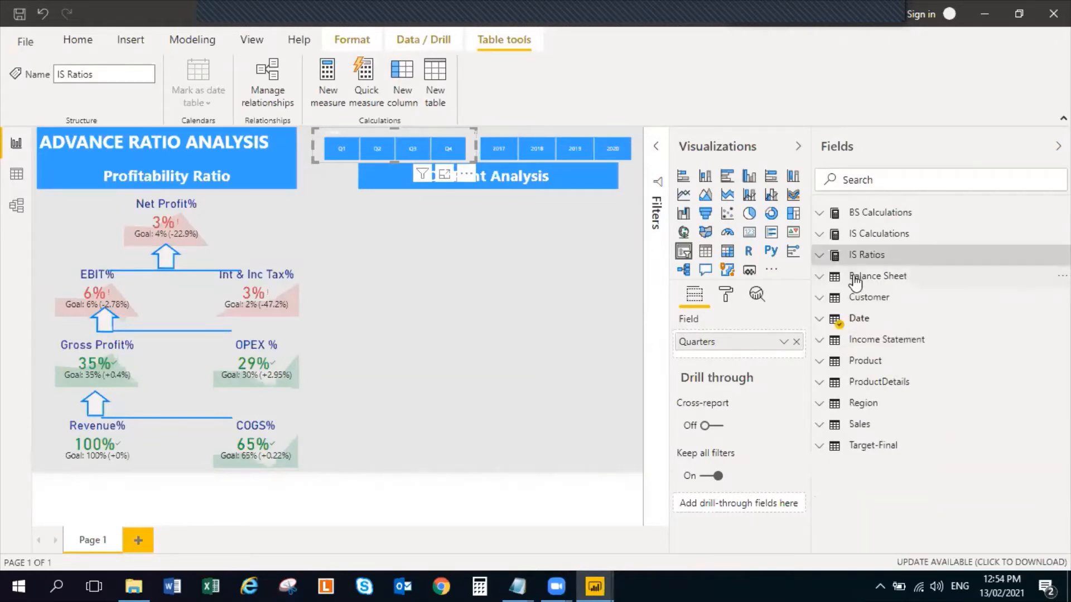
pyautogui.click(819, 279)
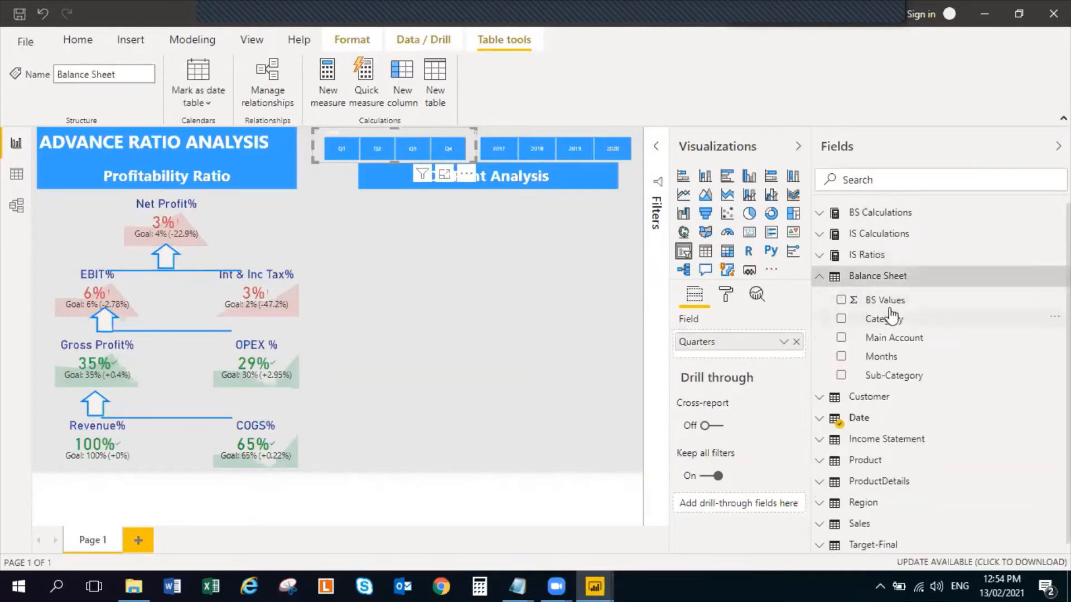
pyautogui.click(820, 279)
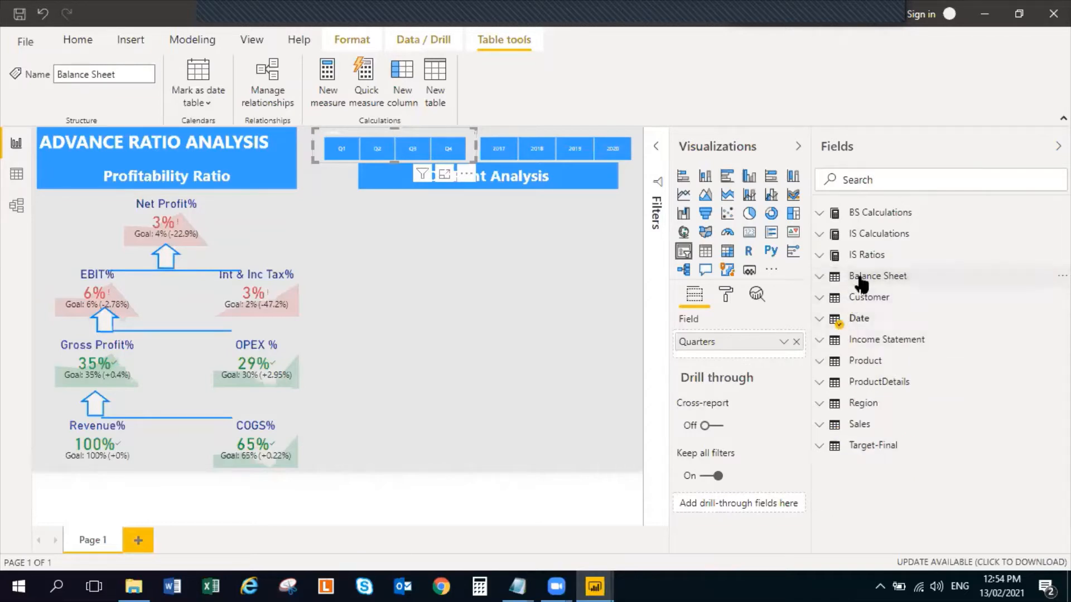
pyautogui.click(820, 213)
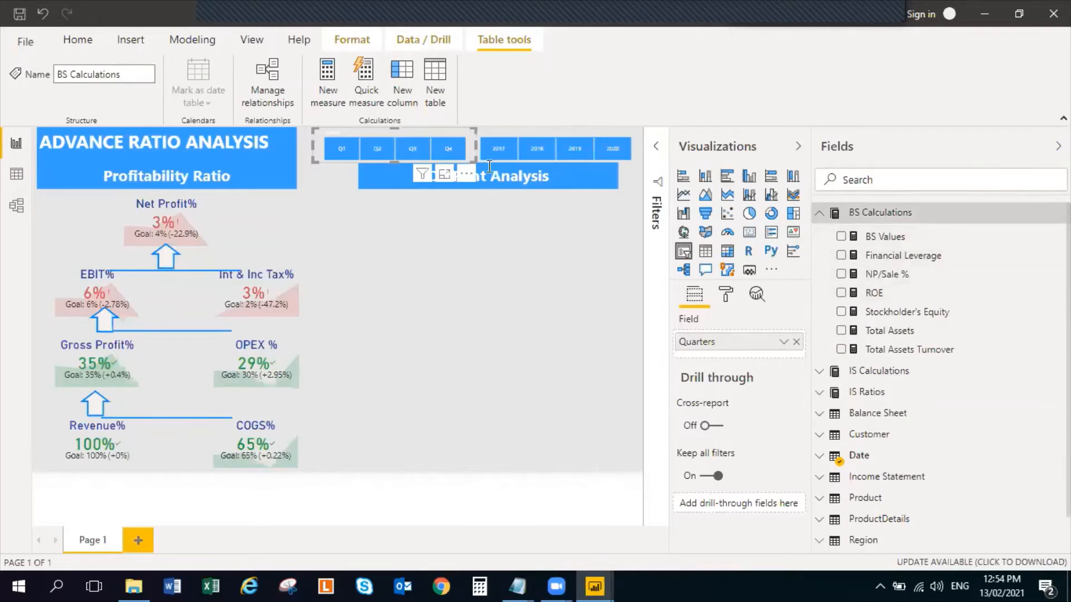
pyautogui.click(493, 239)
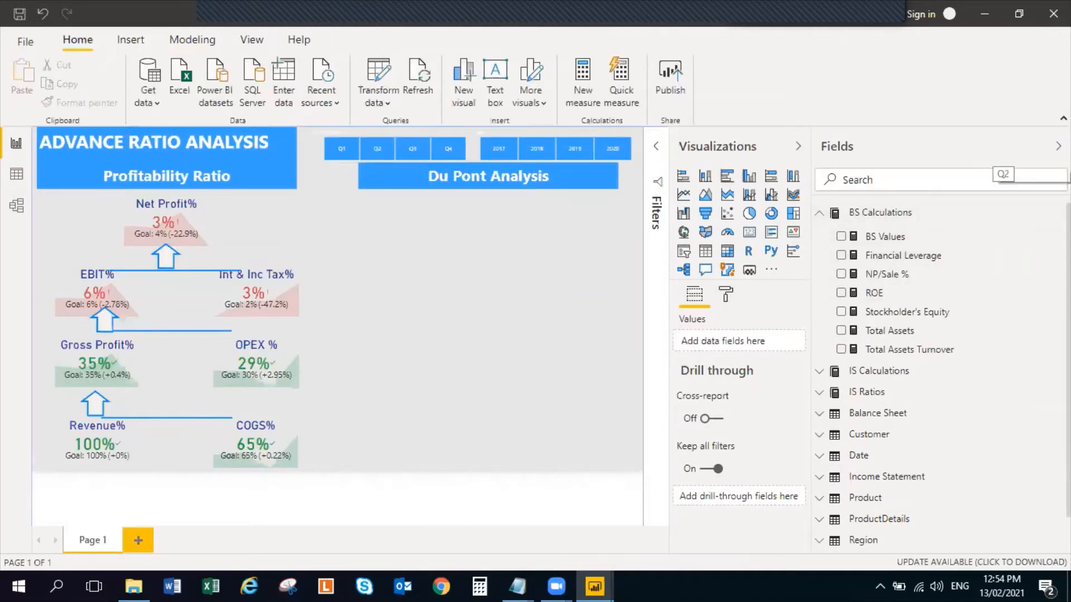
# Close the demo ratio analysis report and save its changes
pyautogui.click(1058, 147)
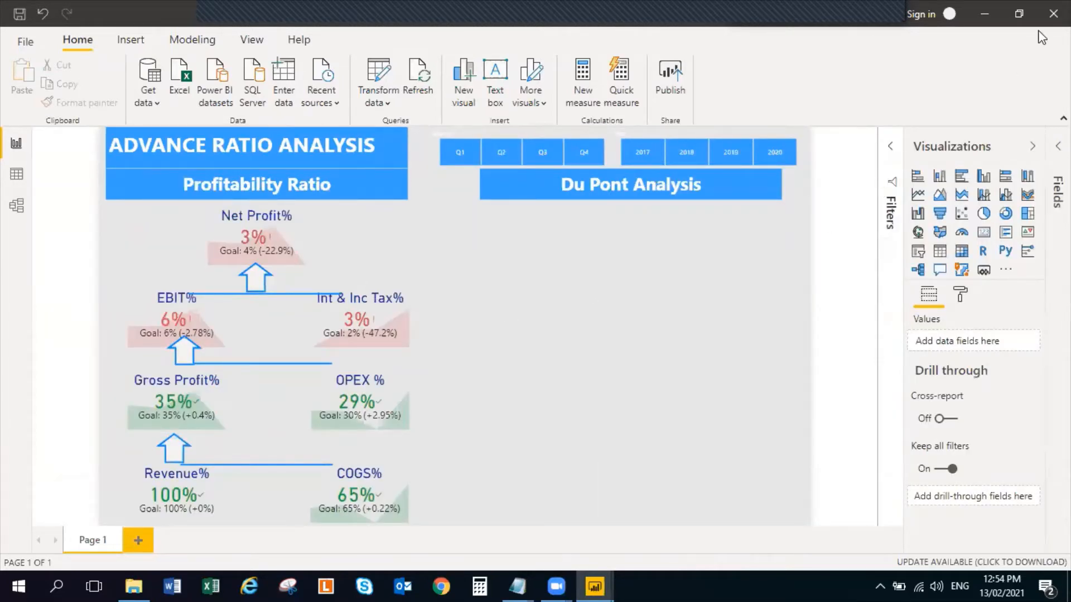
pyautogui.hotkey('alt', 'F4')
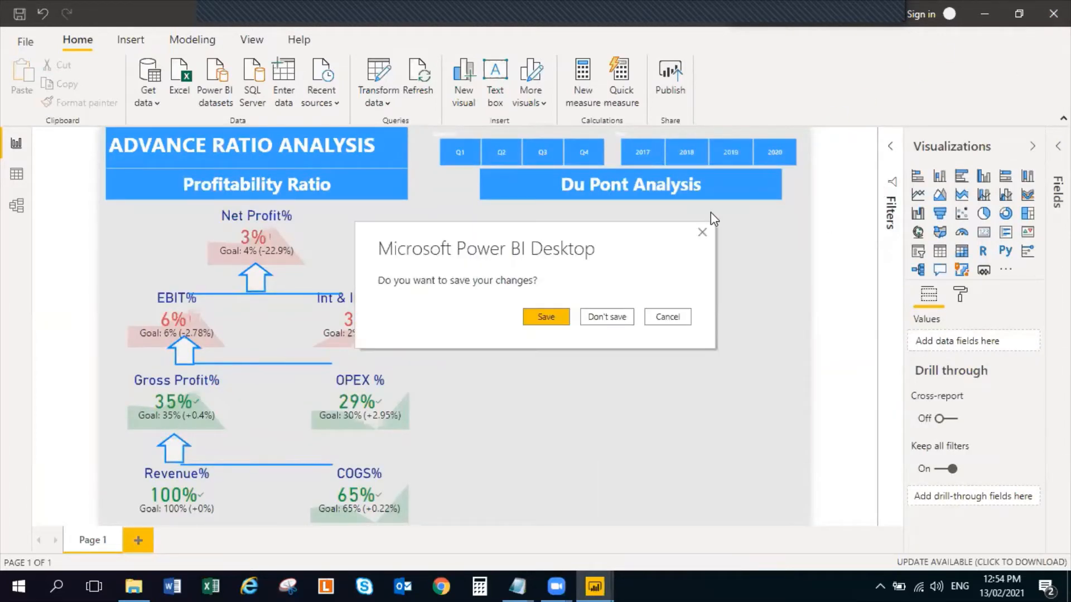
pyautogui.click(544, 317)
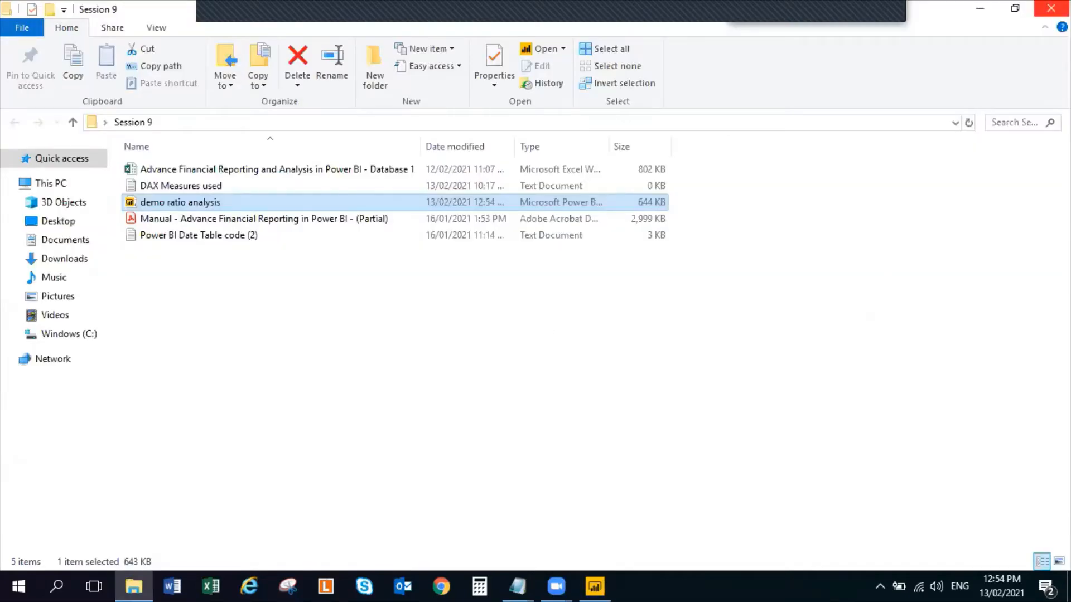
# Close the Session 9 folder window and examine the IS Values formula in the DAX measures notes
pyautogui.click(1054, 8)
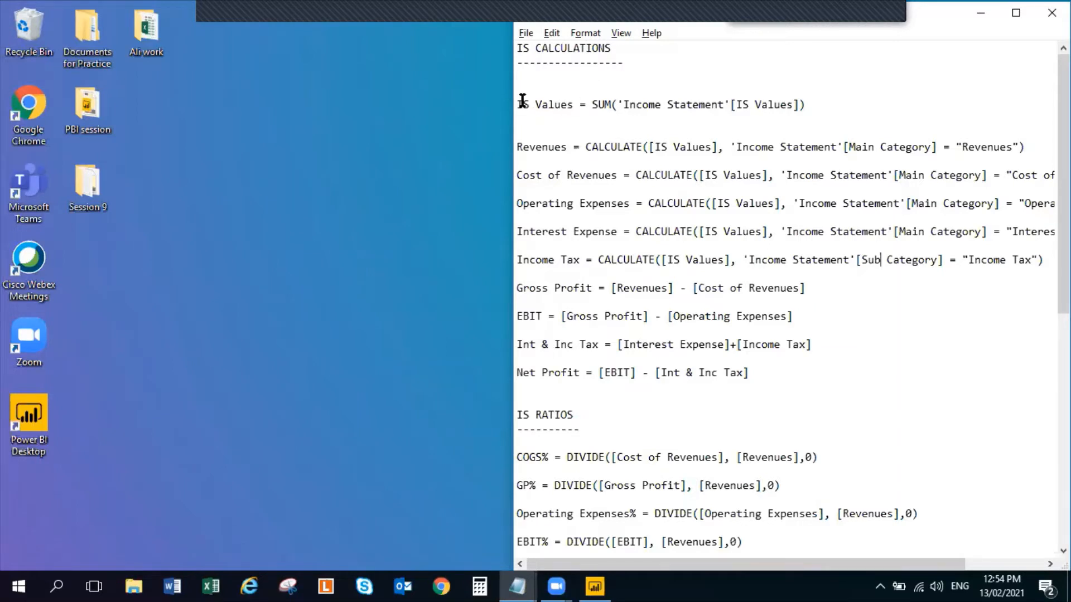
pyautogui.moveTo(523, 101); pyautogui.dragTo(619, 118)
pyautogui.click(815, 109)
pyautogui.click(348, 180)
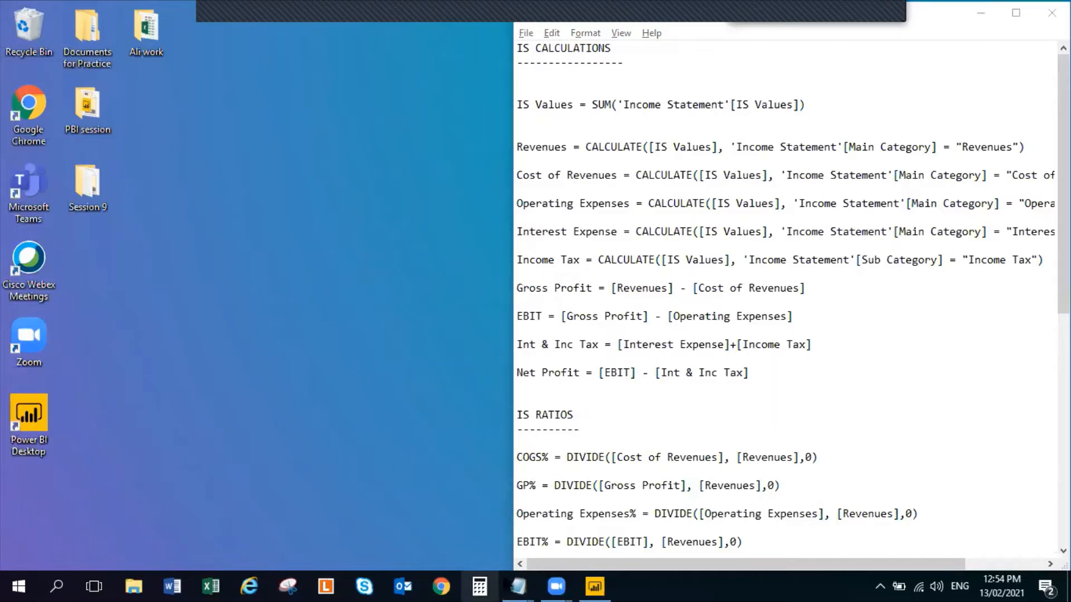
# Switch to Power BI Desktop and load a new blank table named IS Calculations
pyautogui.click(594, 587)
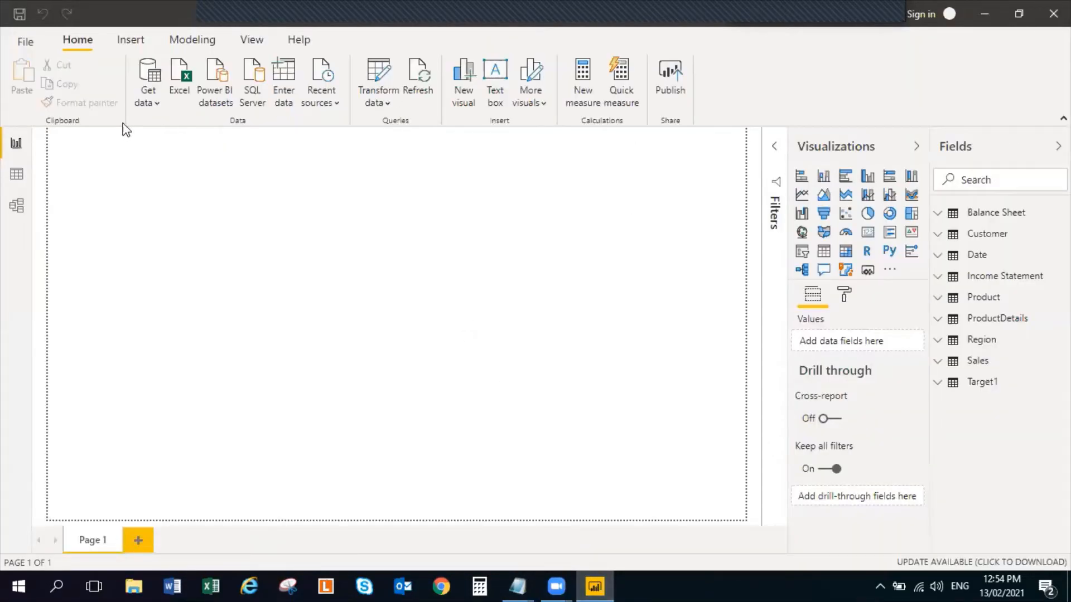
pyautogui.click(281, 75)
pyautogui.doubleClick(322, 495)
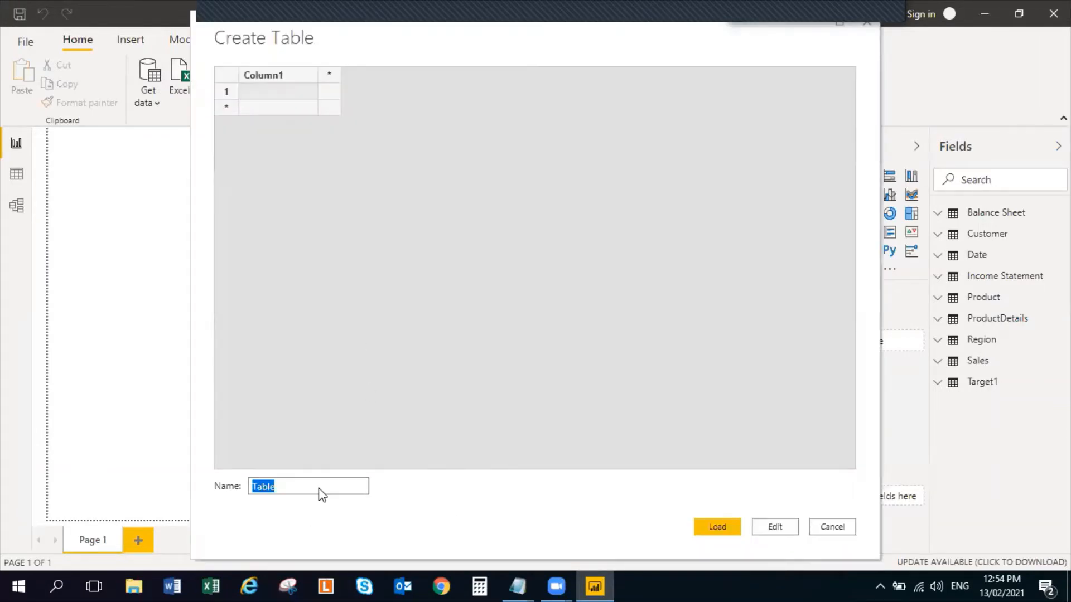
pyautogui.write('IS Calculations')
pyautogui.click(721, 525)
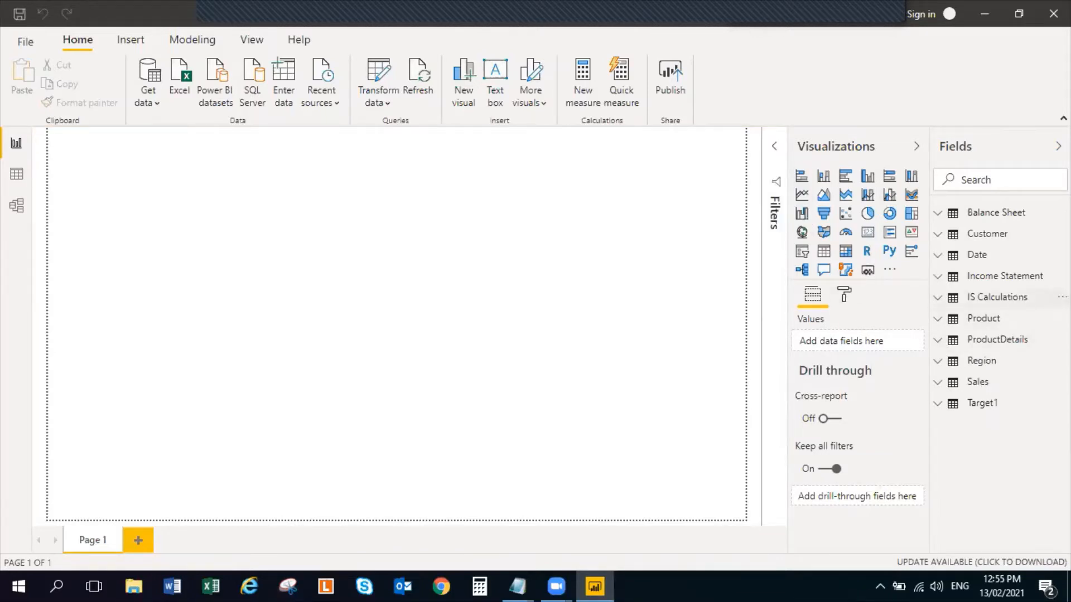
# Add a measure to the IS Calculations table: IS Values = SUM('Income Statement'[IS Values])
pyautogui.click(1061, 296)
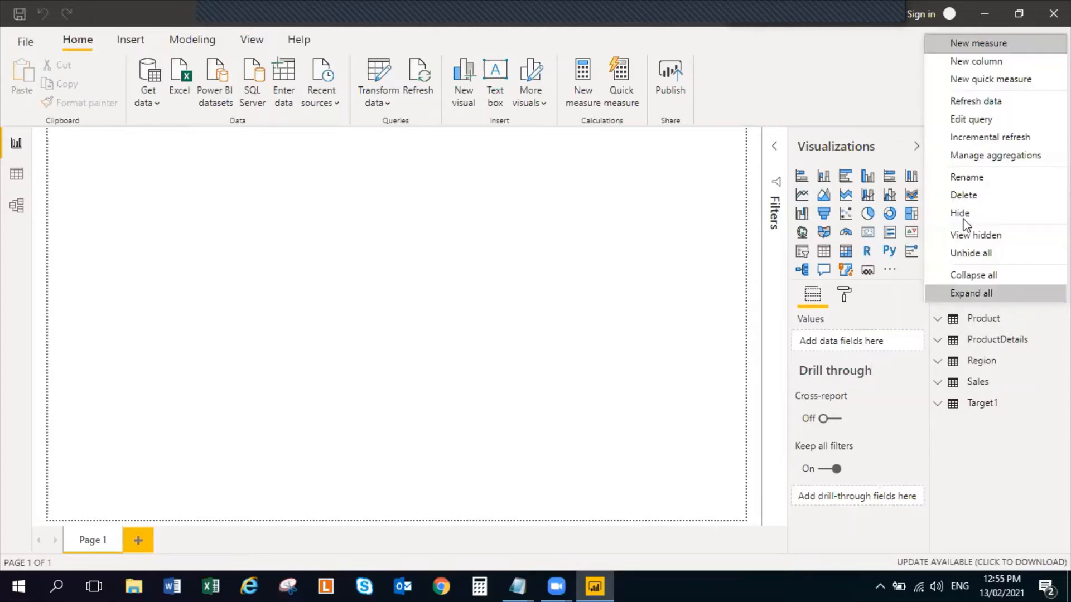
pyautogui.click(1022, 48)
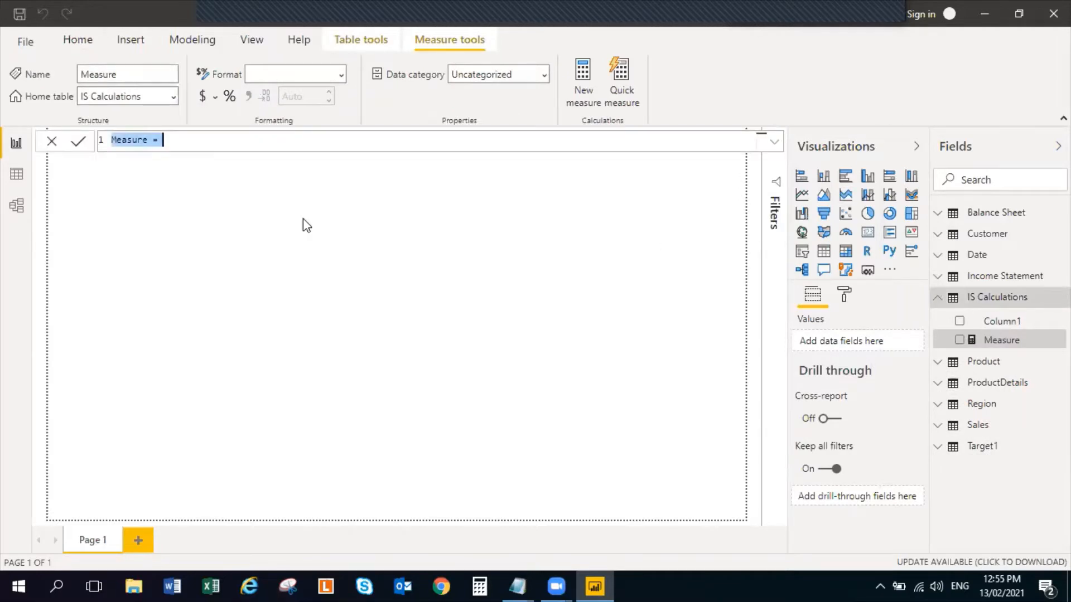
pyautogui.write('IS Valu')
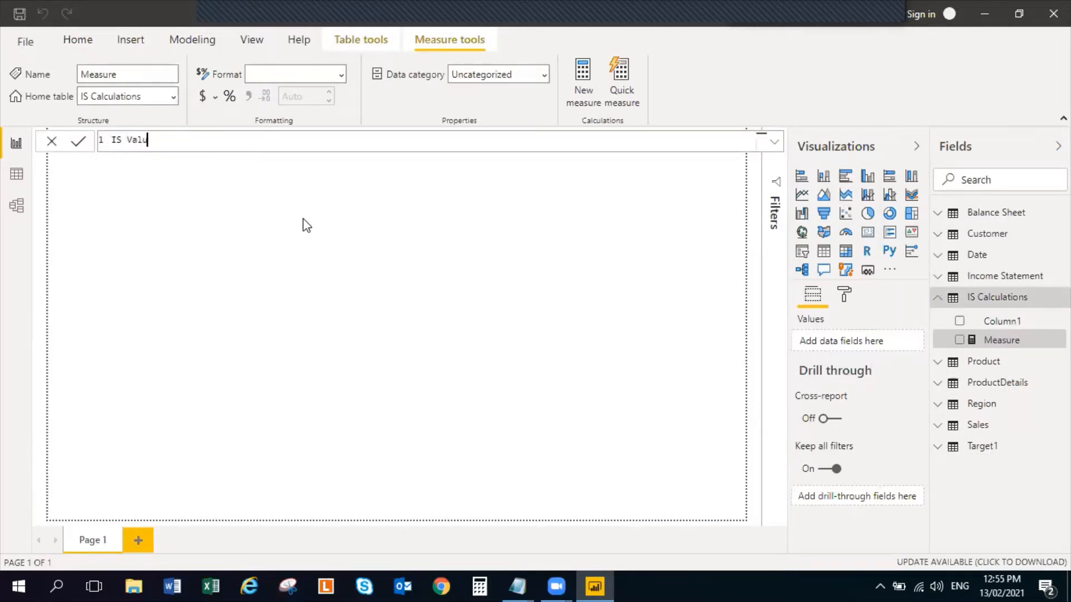
pyautogui.write('es = SUM')
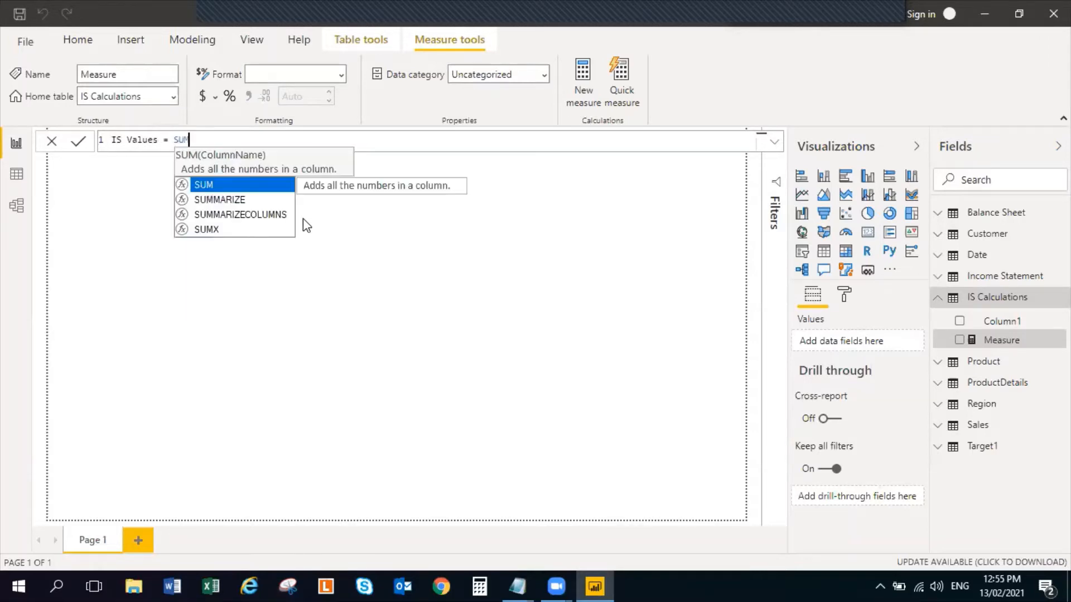
pyautogui.write('(')
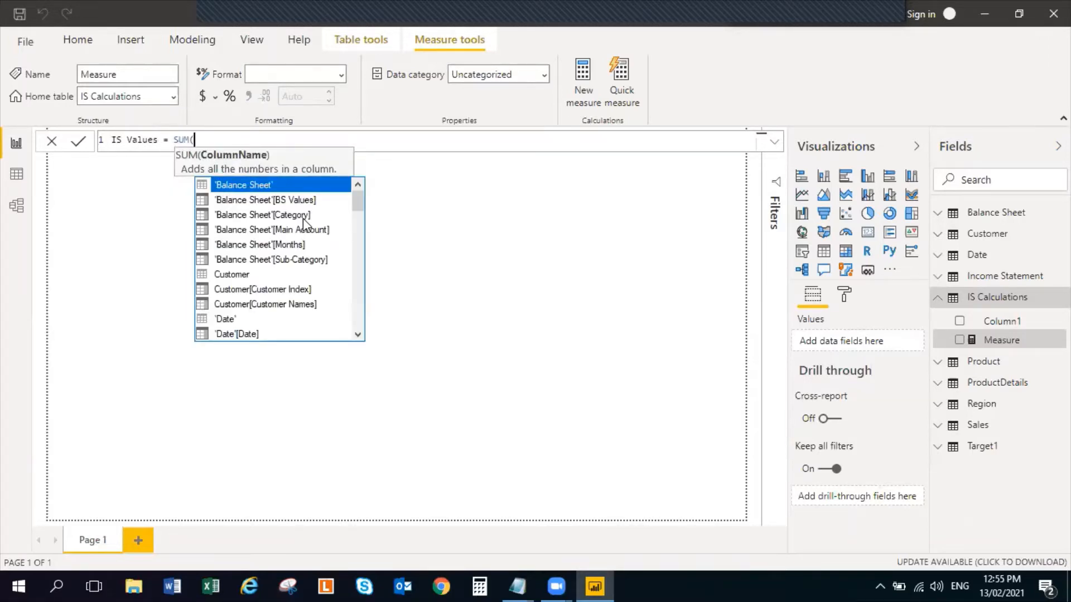
pyautogui.hotkey('alt', 'Tab')
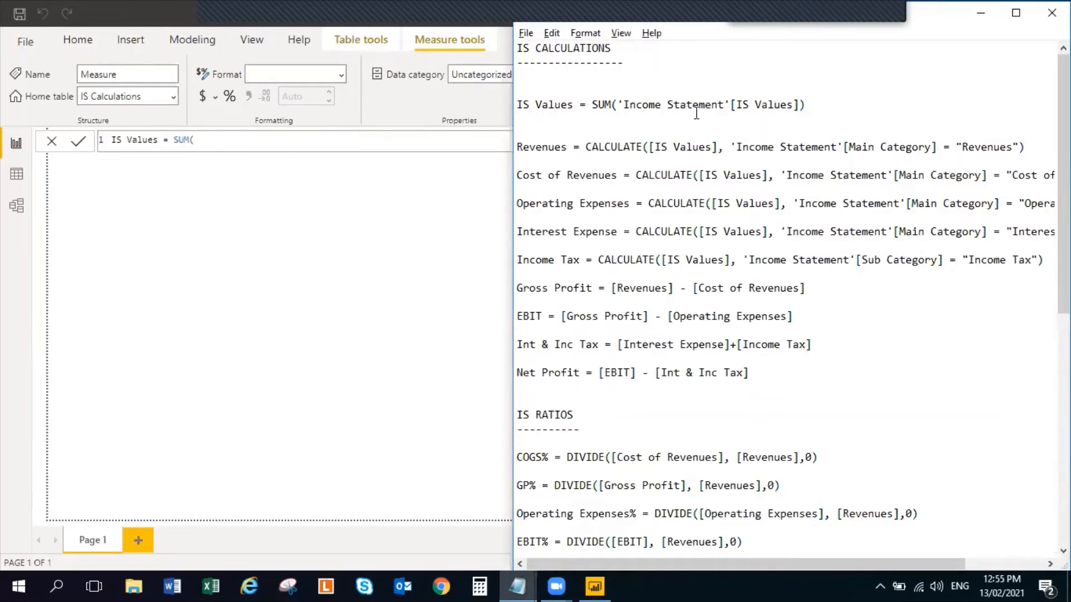
pyautogui.hotkey('alt', 'Tab')
pyautogui.write('In')
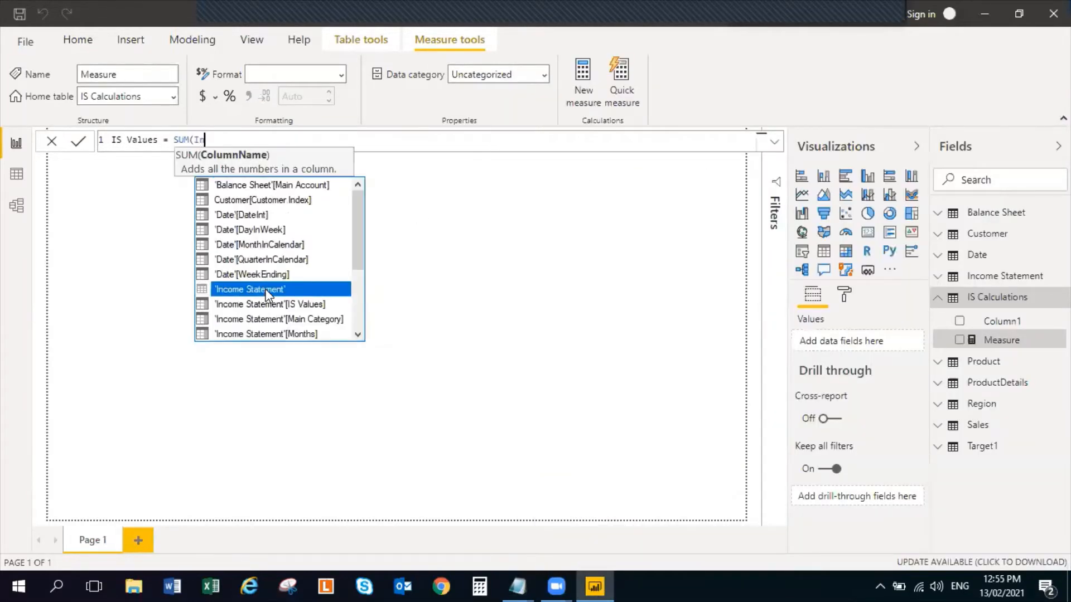
pyautogui.write('co')
pyautogui.click(301, 201)
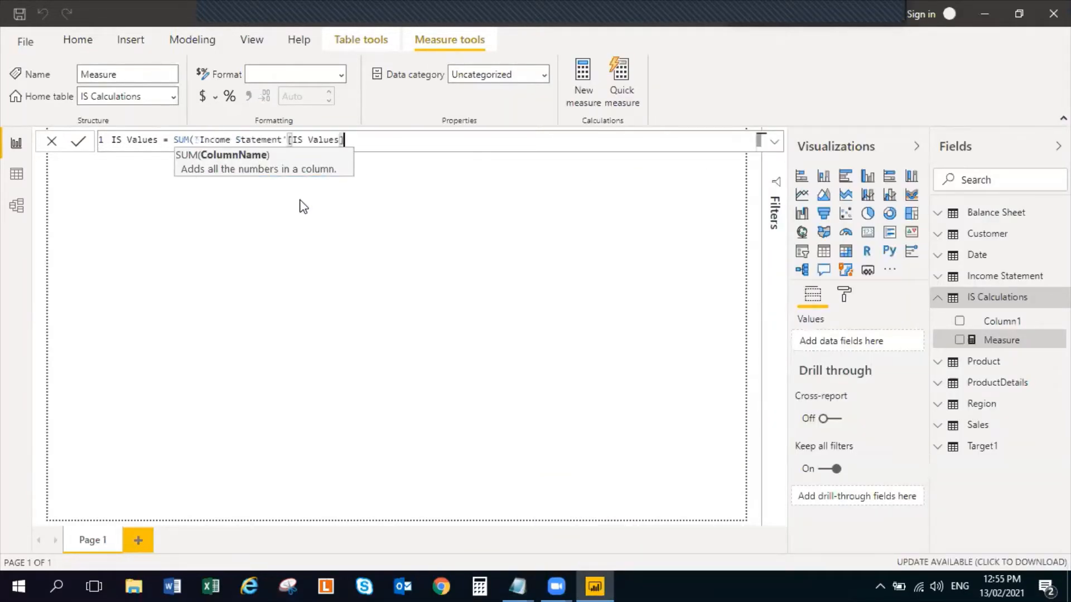
pyautogui.write(')')
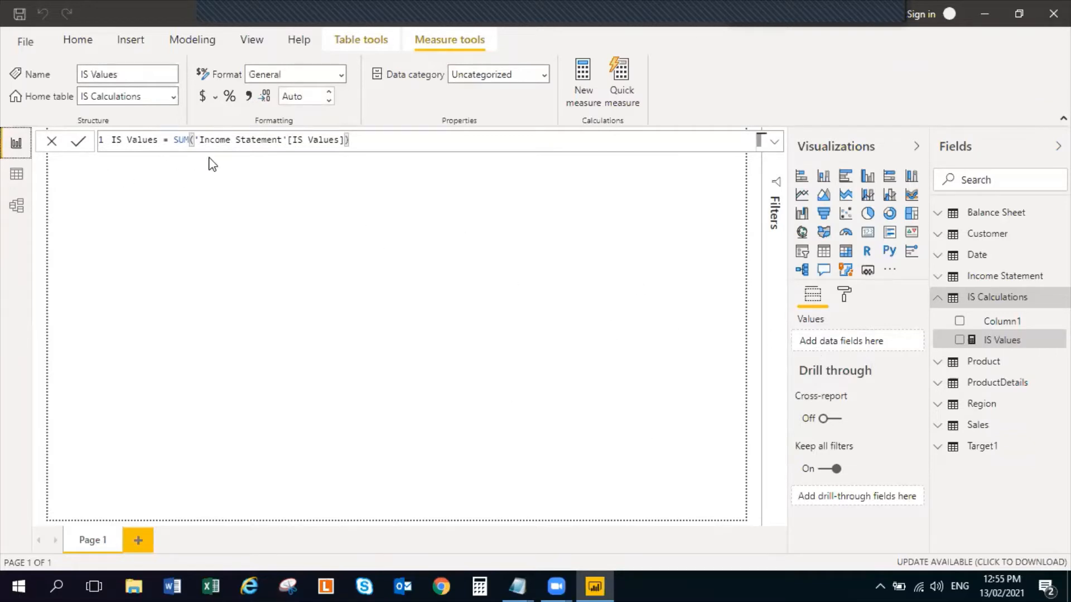
pyautogui.click(226, 189)
pyautogui.click(1009, 343)
pyautogui.click(354, 304)
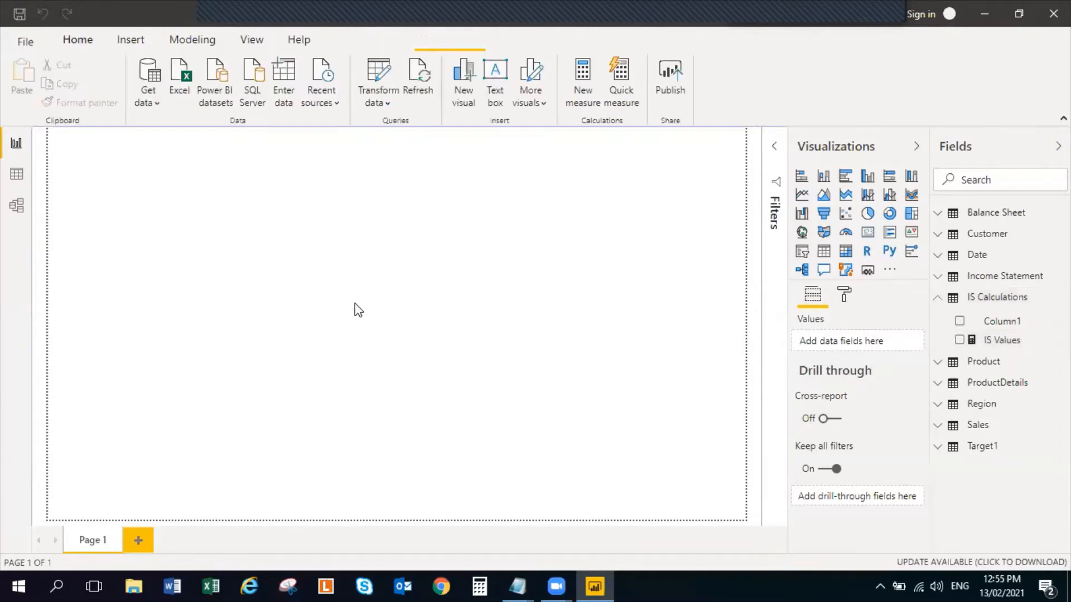
# Examine the IS Values column of the Income Statement query in Power Query Editor and return to the report
pyautogui.click(379, 73)
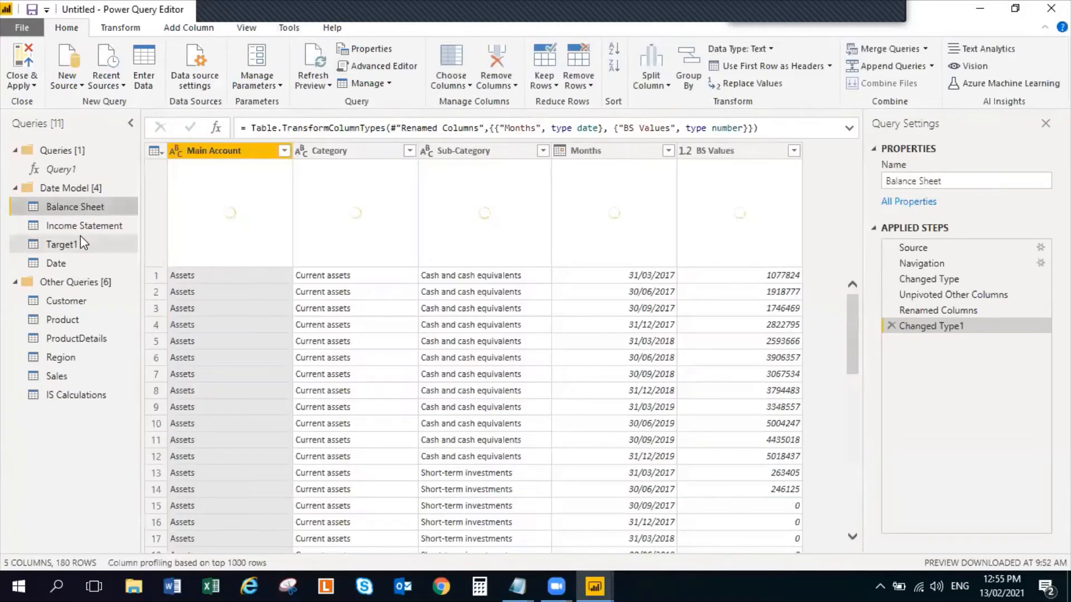
pyautogui.click(81, 229)
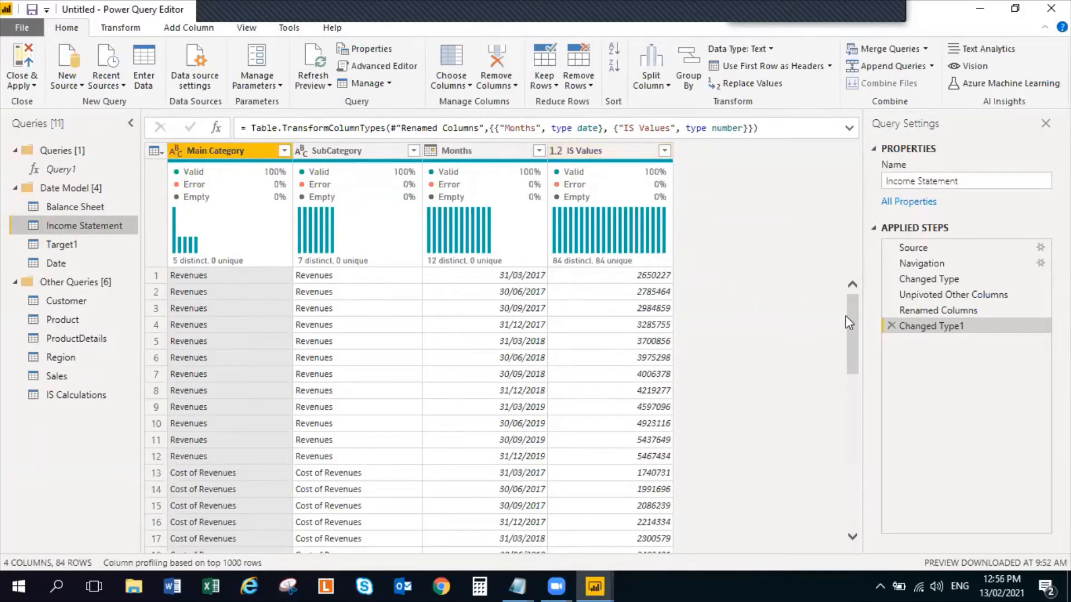
pyautogui.moveTo(850, 320); pyautogui.dragTo(836, 287)
pyautogui.moveTo(626, 243)
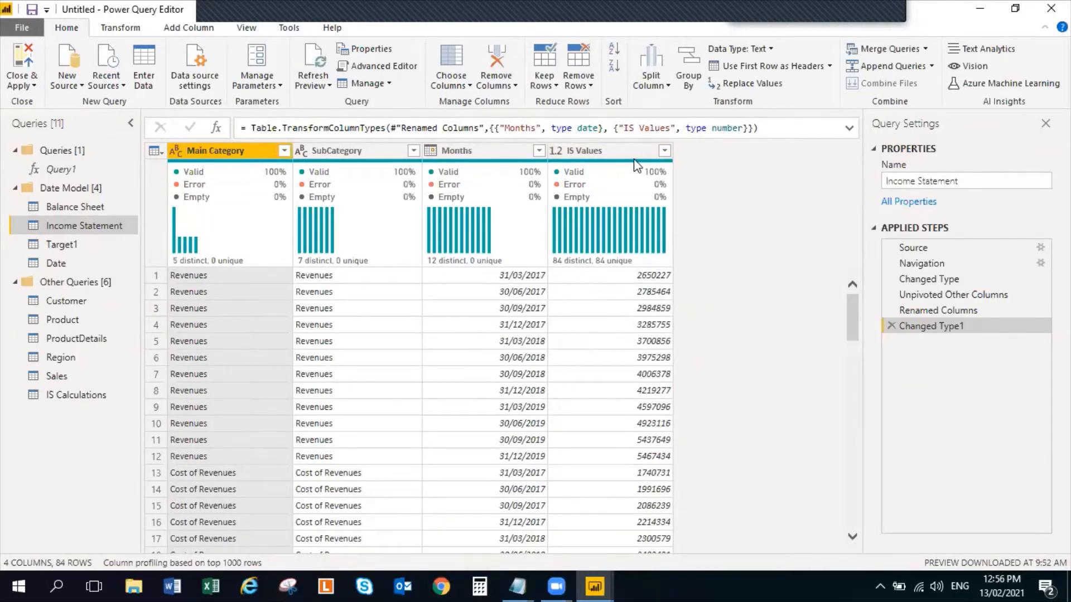
pyautogui.moveTo(607, 219)
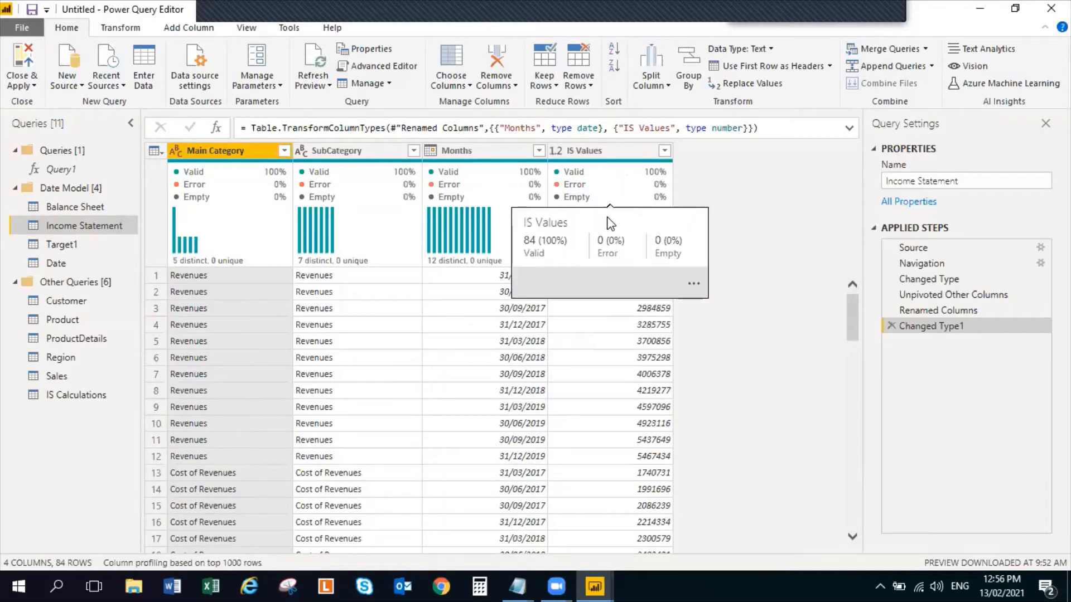
pyautogui.click(24, 60)
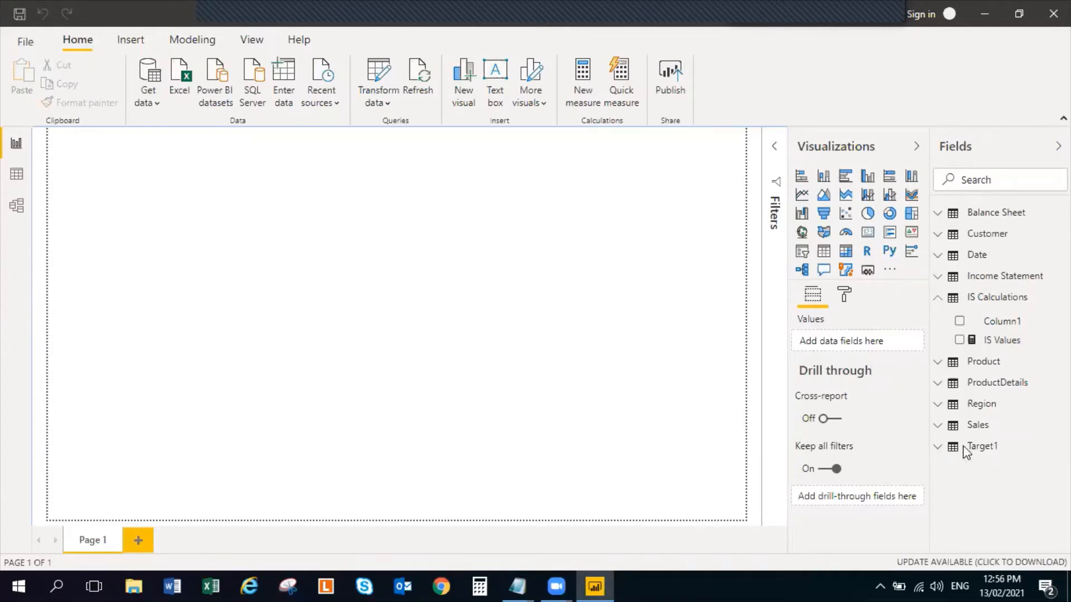
# Delete the empty Column1 from the IS Calculations table
pyautogui.click(1005, 341)
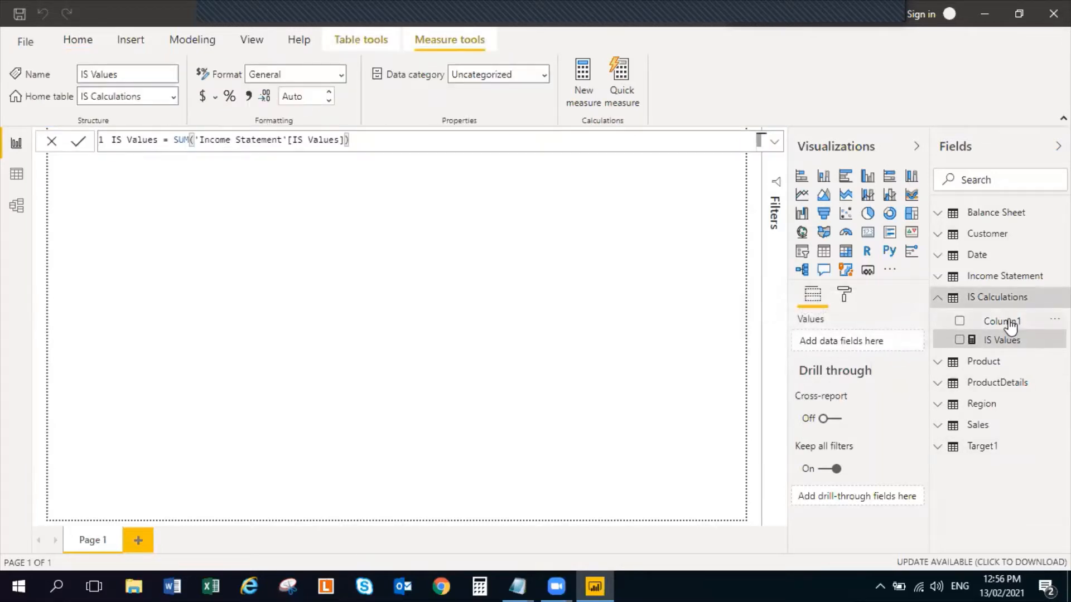
pyautogui.rightClick(1005, 322)
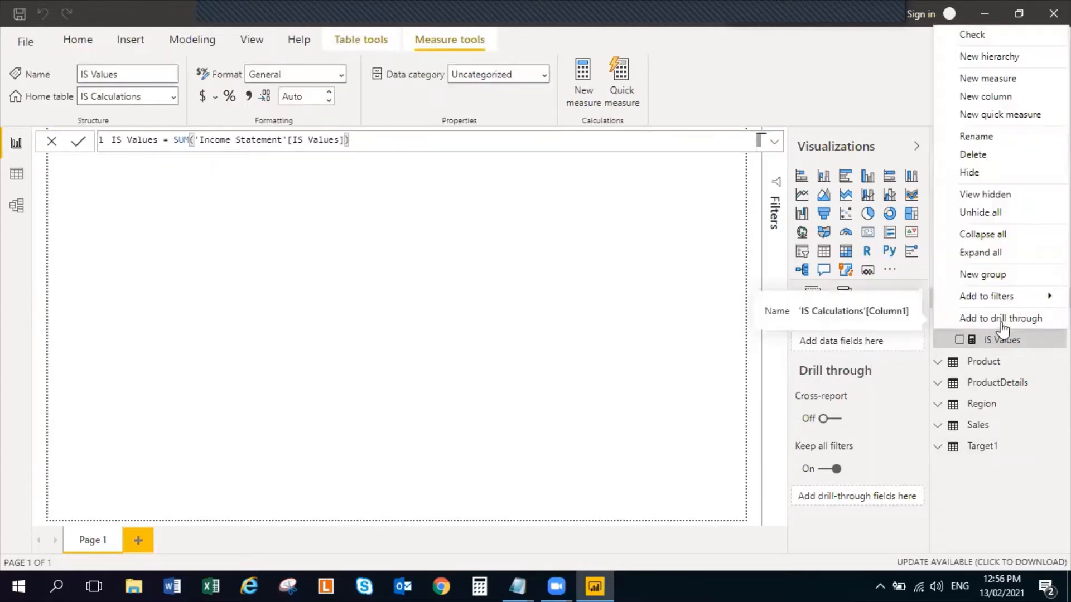
pyautogui.click(1007, 157)
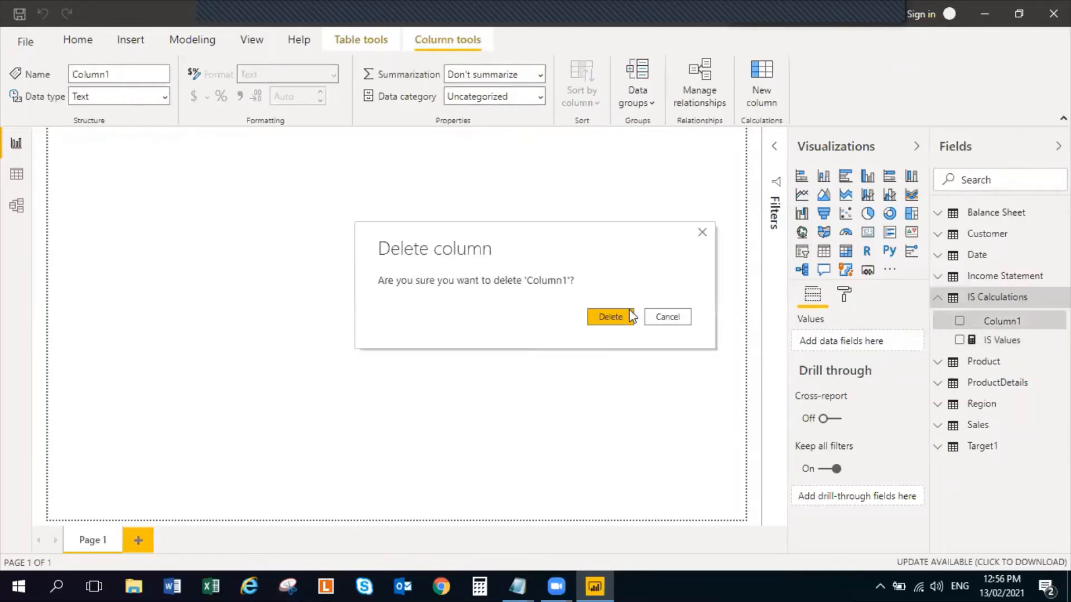
pyautogui.click(629, 315)
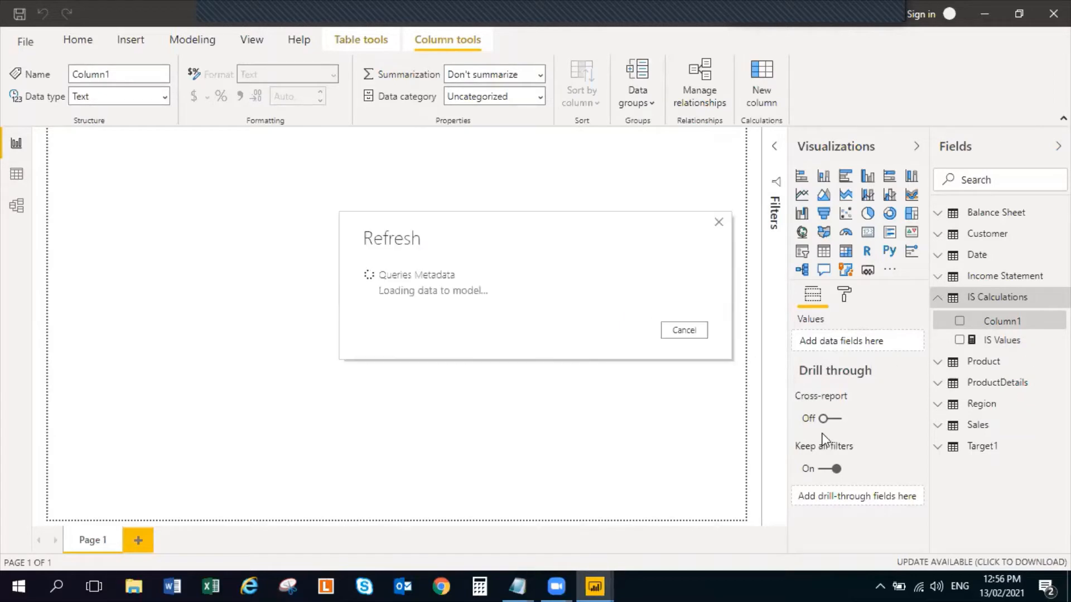
# Close the text file containing the Power BI Date Table code
pyautogui.moveTo(529, 586)
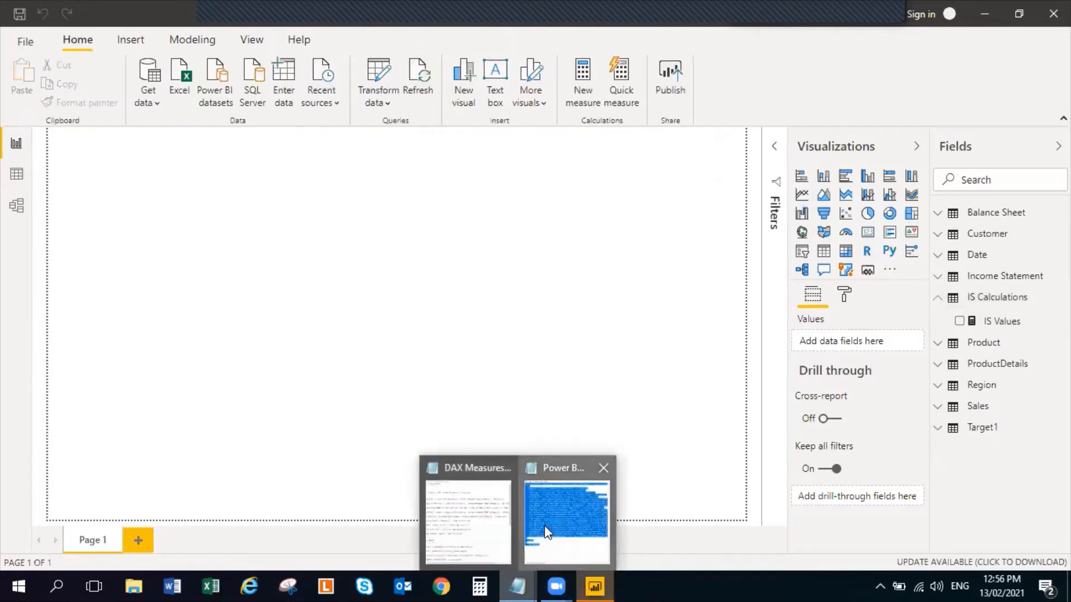
pyautogui.click(544, 525)
pyautogui.click(1051, 13)
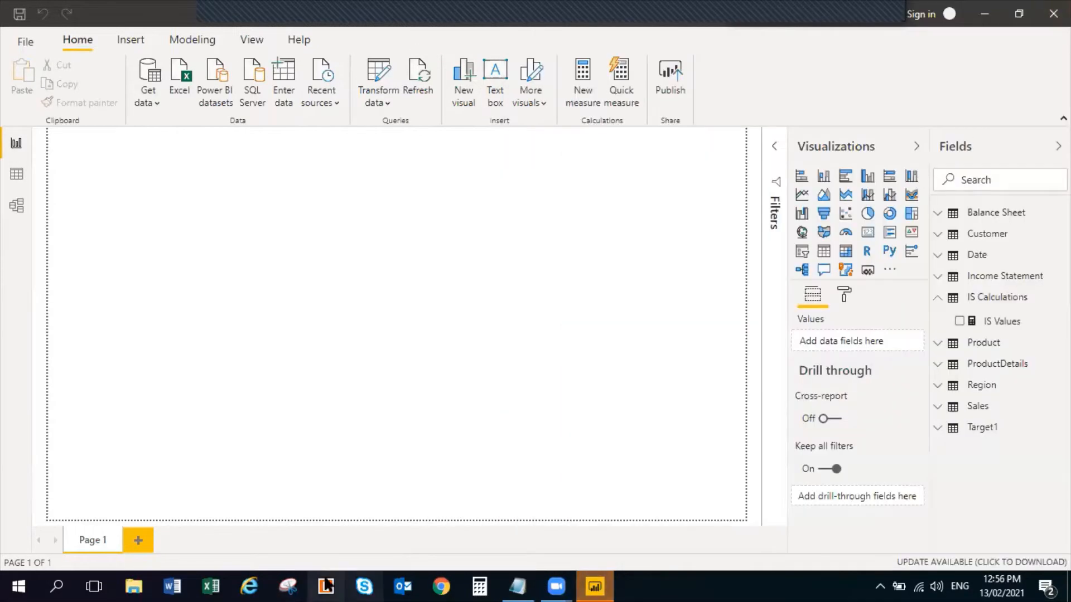
# Copy the Revenues measure formula from the DAX measures notes
pyautogui.click(527, 581)
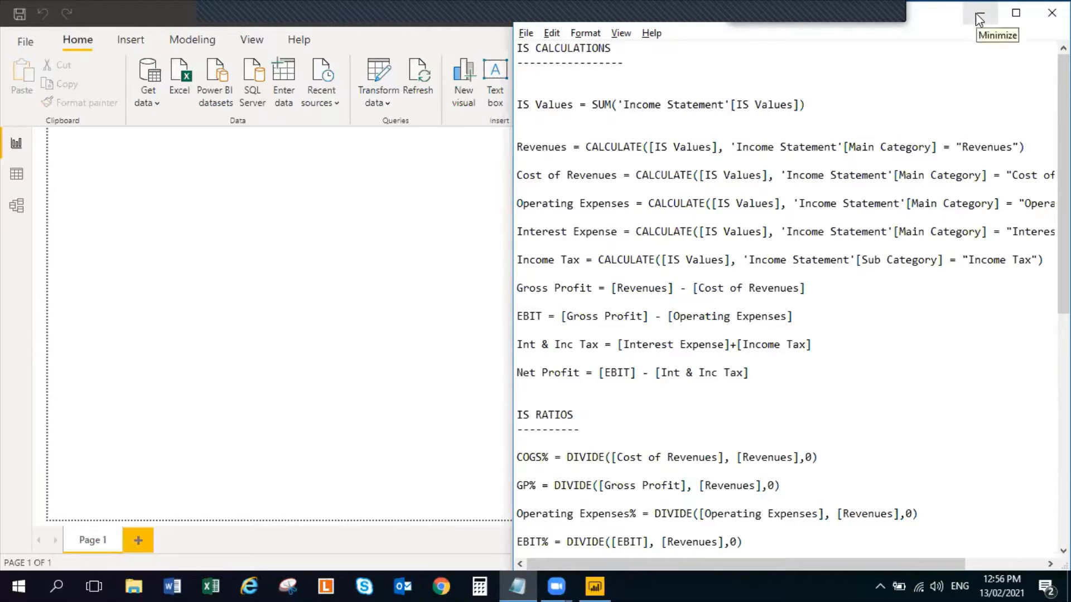
pyautogui.doubleClick(614, 146)
pyautogui.click(614, 147)
pyautogui.moveTo(517, 146); pyautogui.dragTo(883, 162)
pyautogui.hotkey('ctrl', 'c')
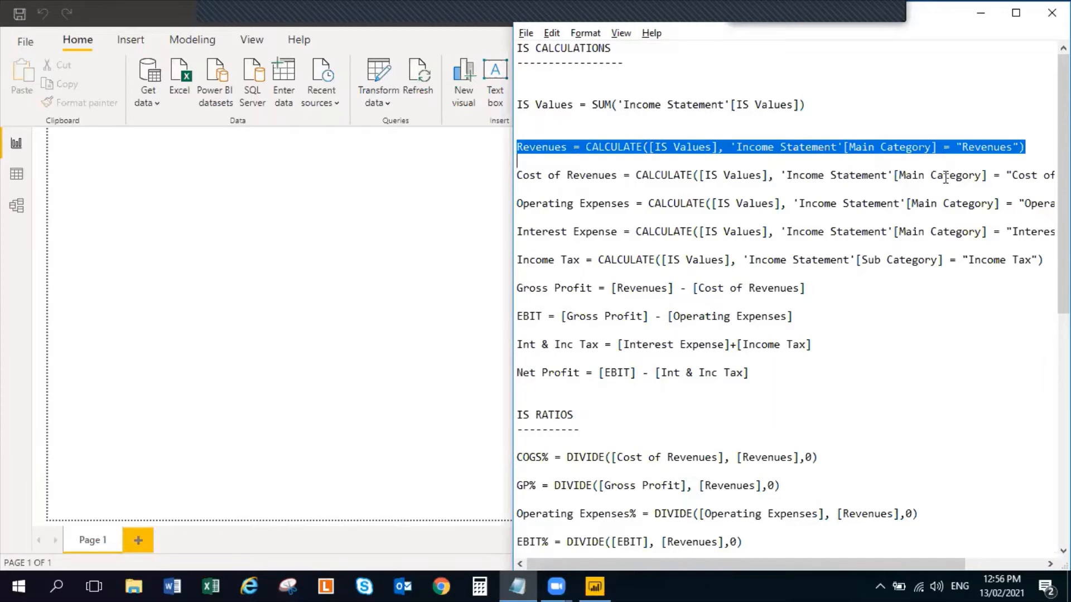
# Add a measure to IS Calculations from the copied formula: Revenues = CALCULATE([IS Values], 'Income Statement'[Main Category] = "Revenues")
pyautogui.hotkey('alt', 'Tab')
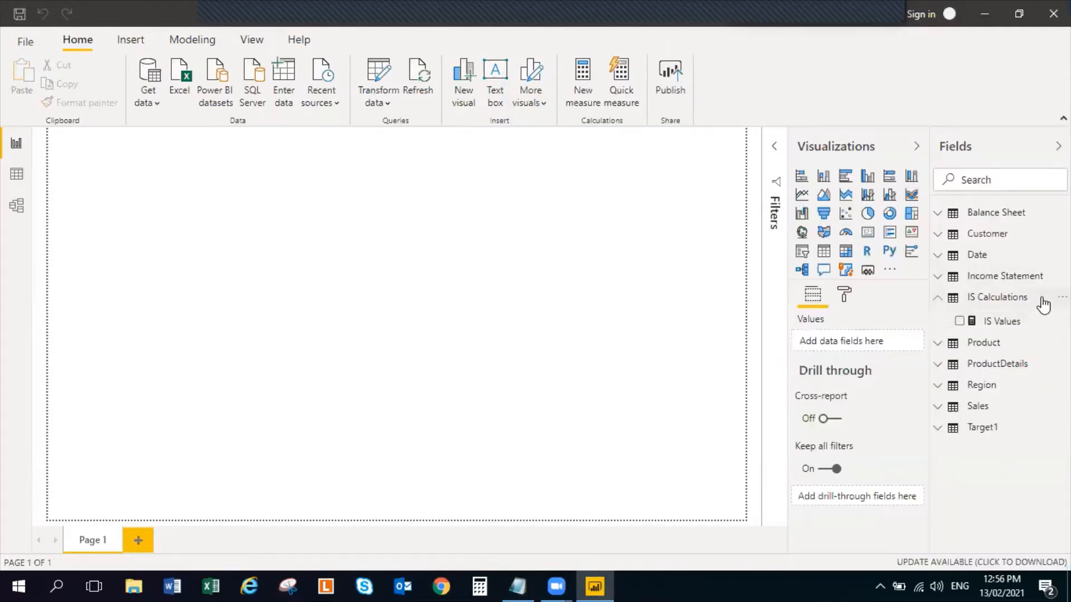
pyautogui.click(1062, 297)
pyautogui.click(1008, 54)
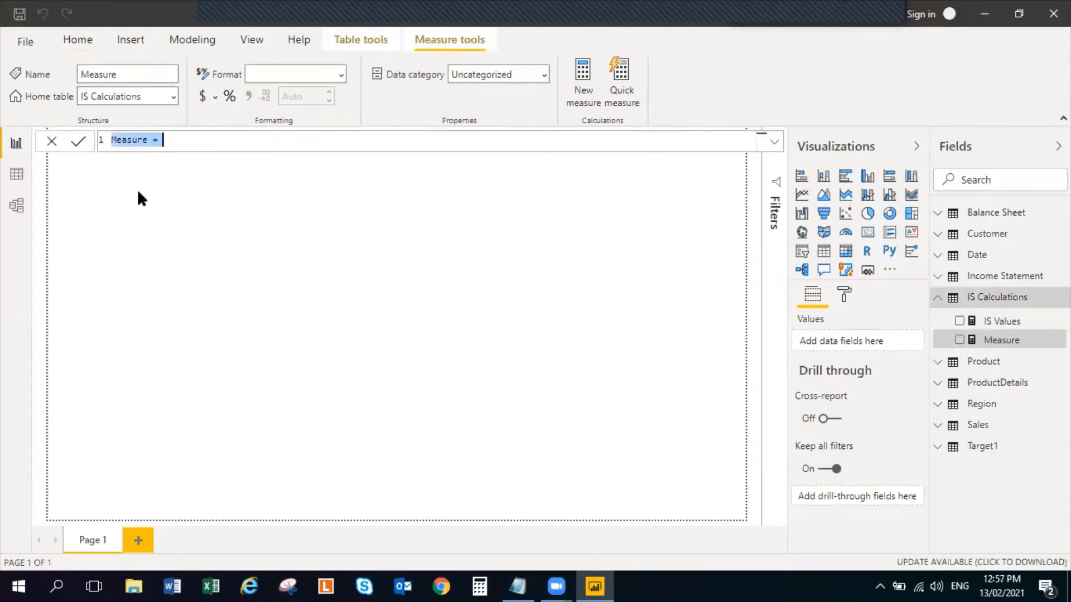
pyautogui.hotkey('ctrl', 'v')
pyautogui.press('BackSpace')
pyautogui.press('BackSpace')
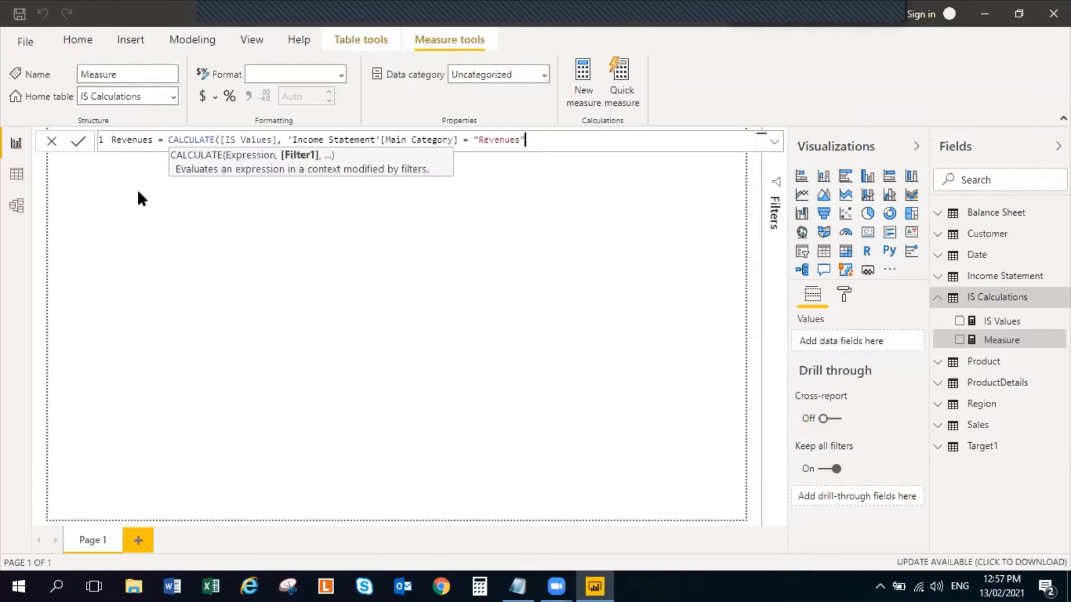
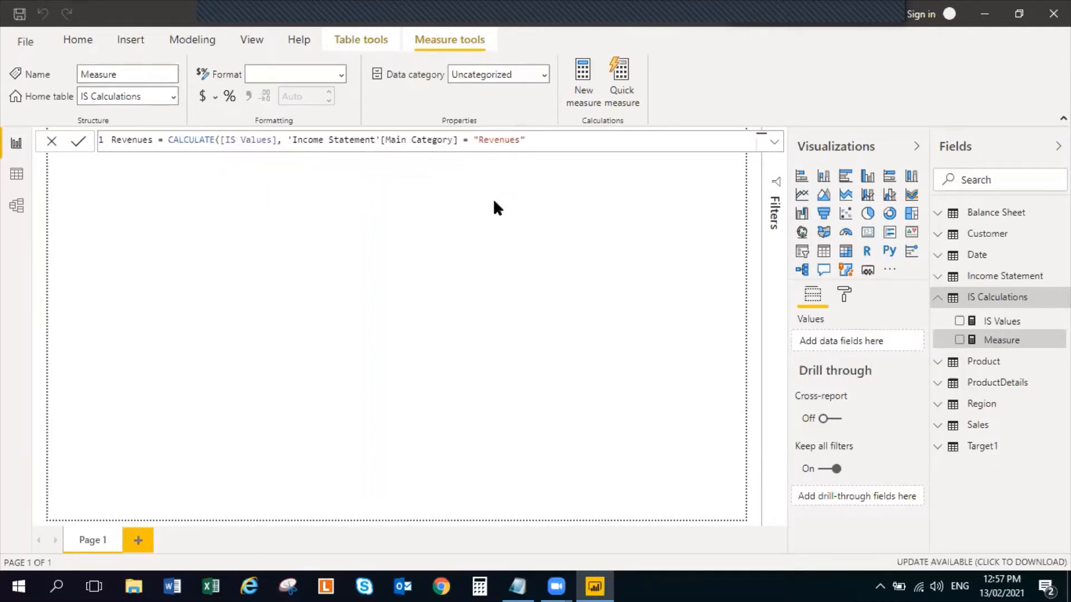
# Commit the Revenues measure in the IS Calculations table and reopen it to review its formula
pyautogui.press('Return')
pyautogui.click(404, 287)
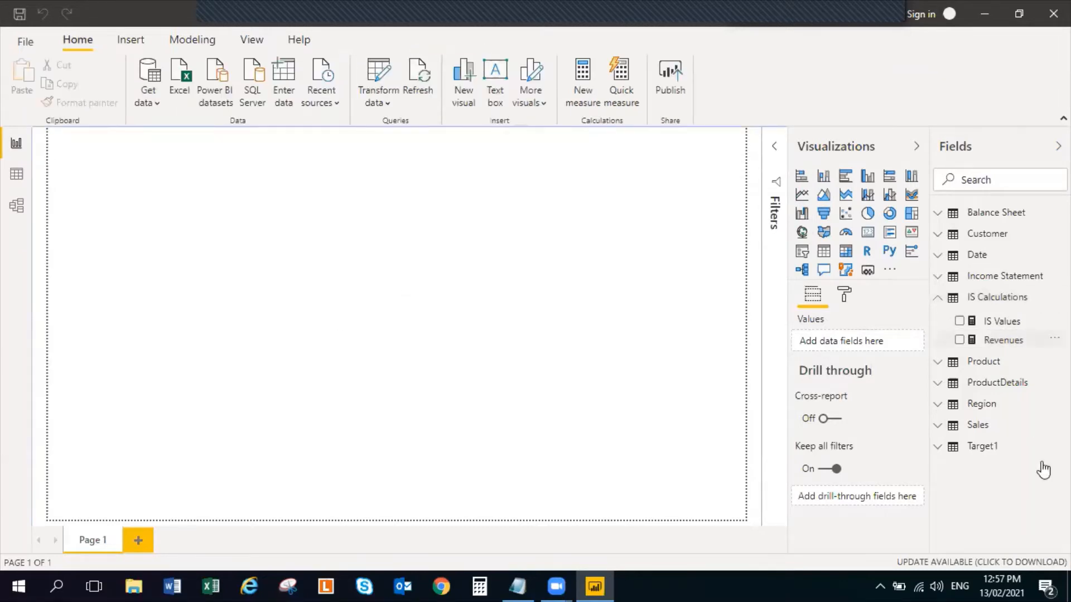
pyautogui.rightClick(1040, 340)
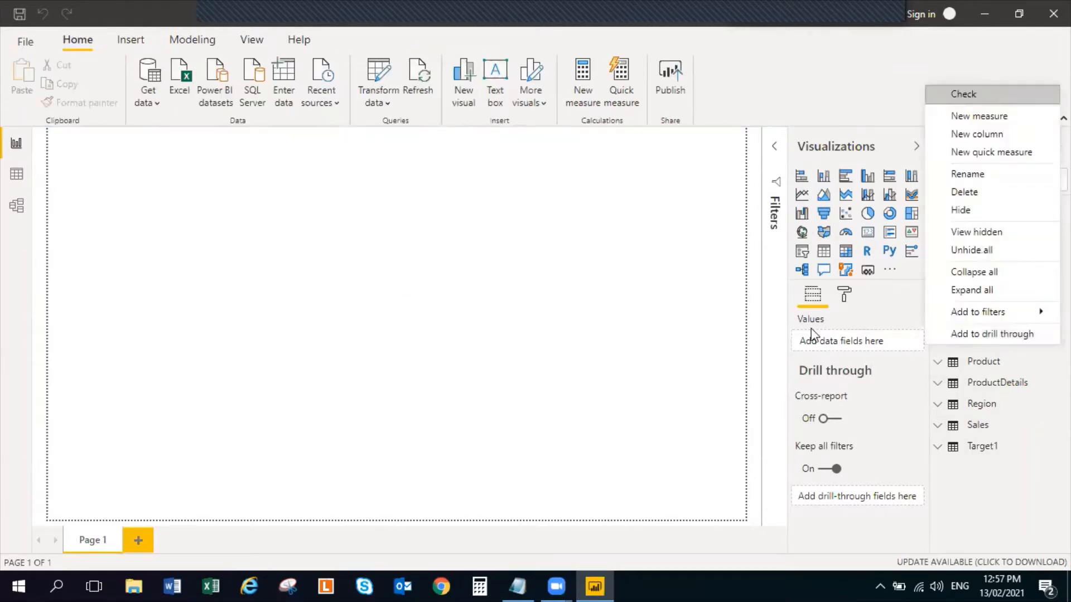
pyautogui.click(685, 328)
pyautogui.click(1016, 347)
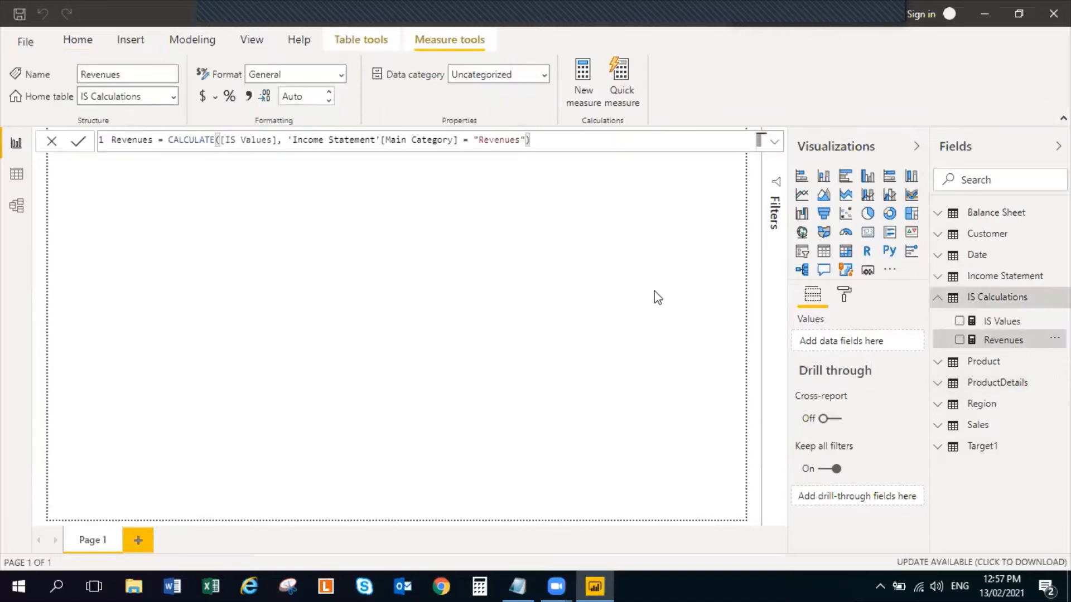
pyautogui.click(380, 267)
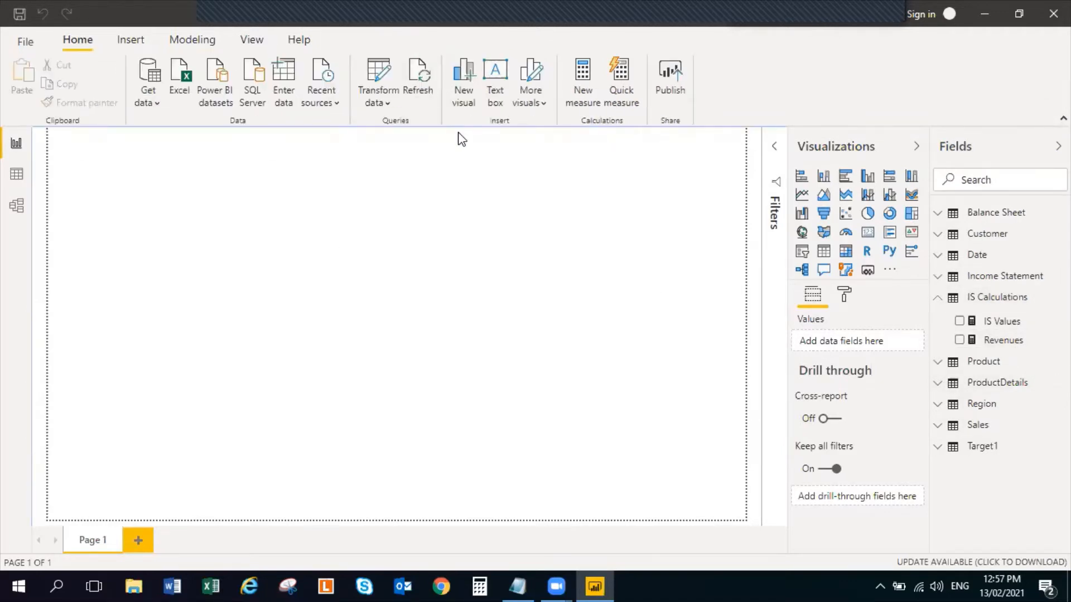
# Examine the Main Category values of the Income Statement query in Power Query Editor, and return to the report
pyautogui.click(376, 81)
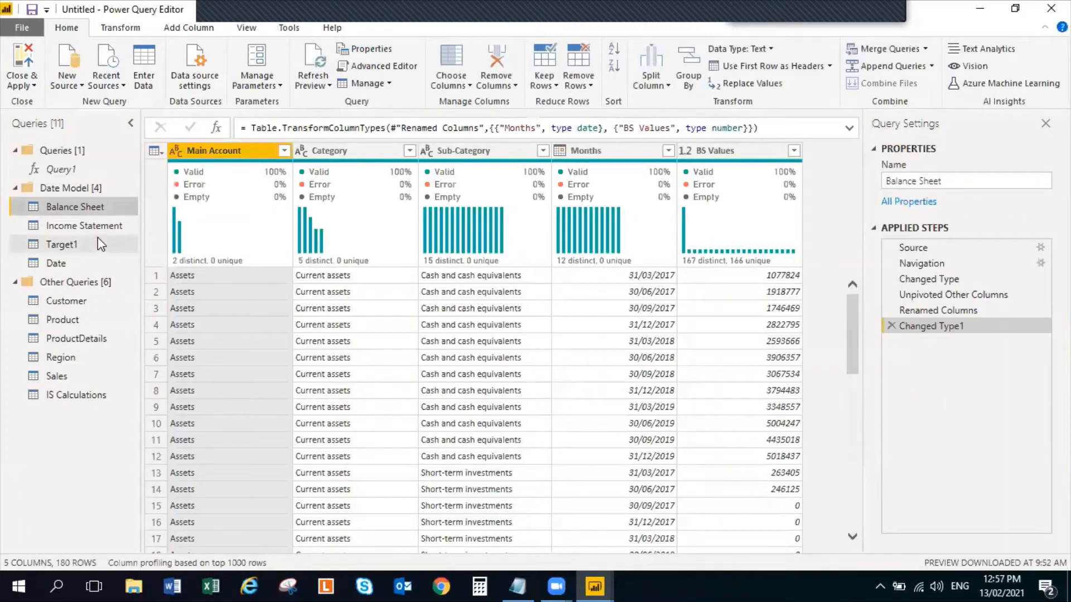
pyautogui.click(95, 229)
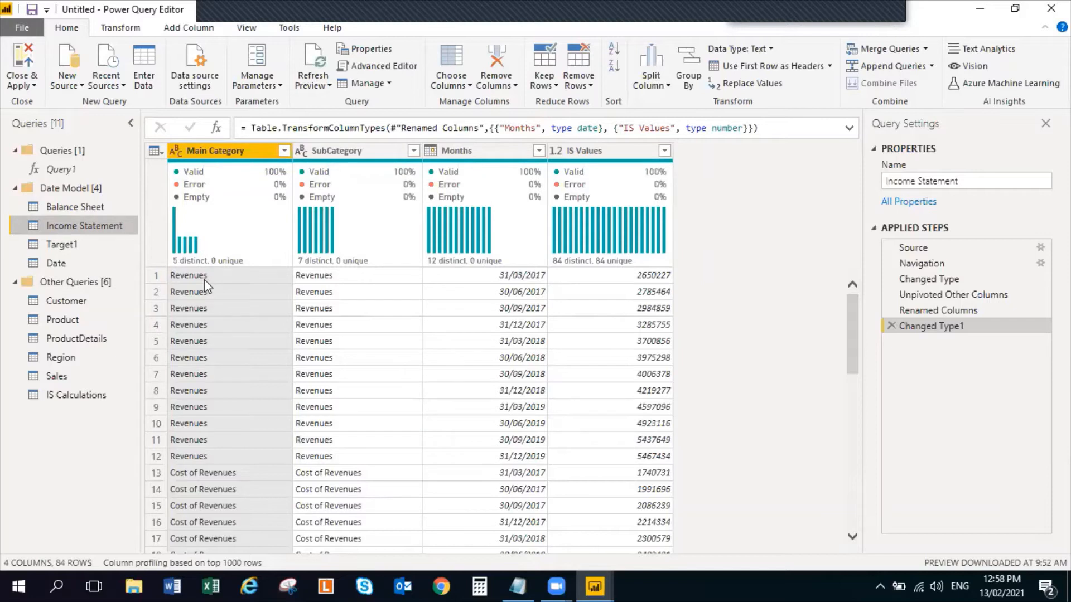
pyautogui.click(196, 291)
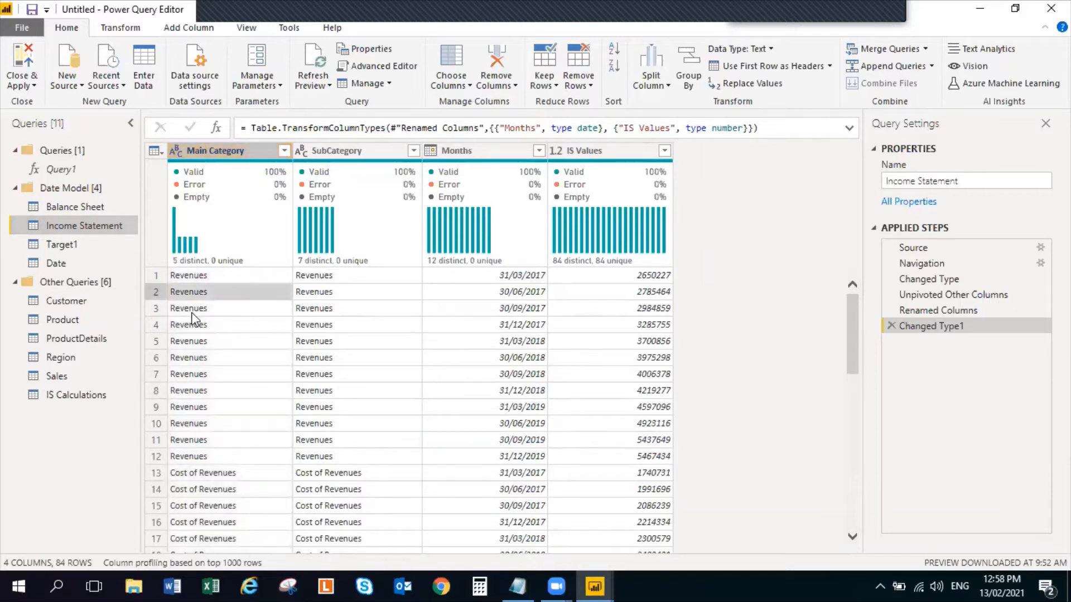
pyautogui.click(199, 276)
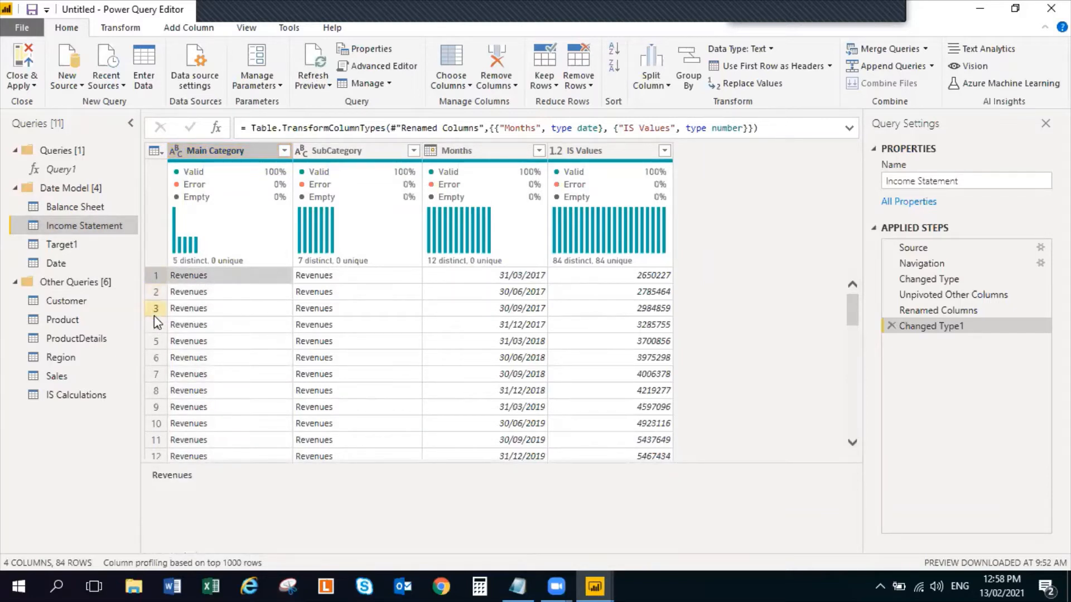
pyautogui.scroll(-1, 234, 409)
pyautogui.scroll(-1, 215, 424)
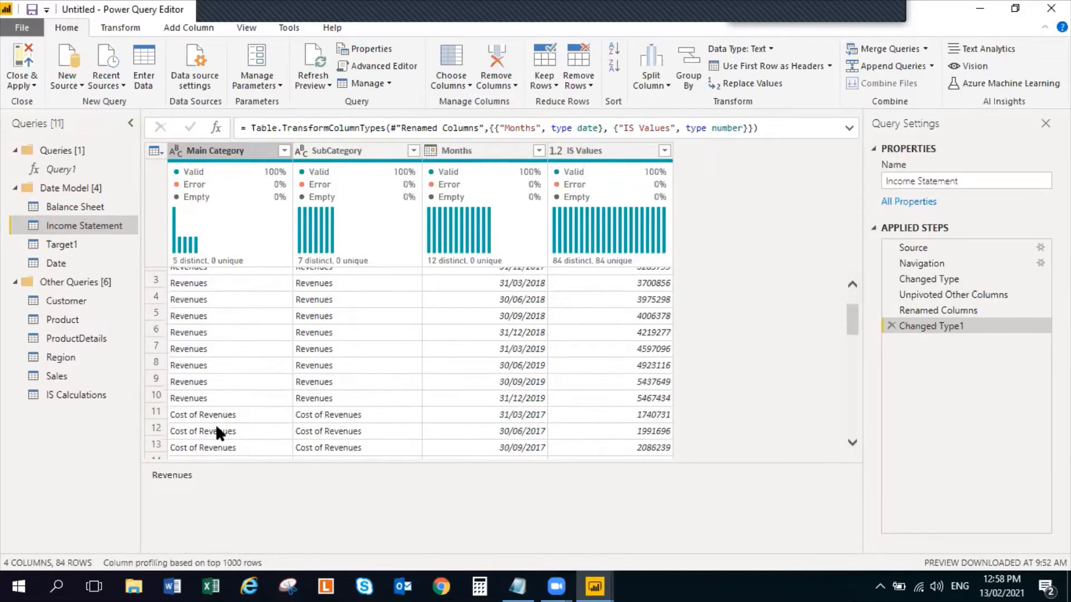
pyautogui.scroll(2, 203, 366)
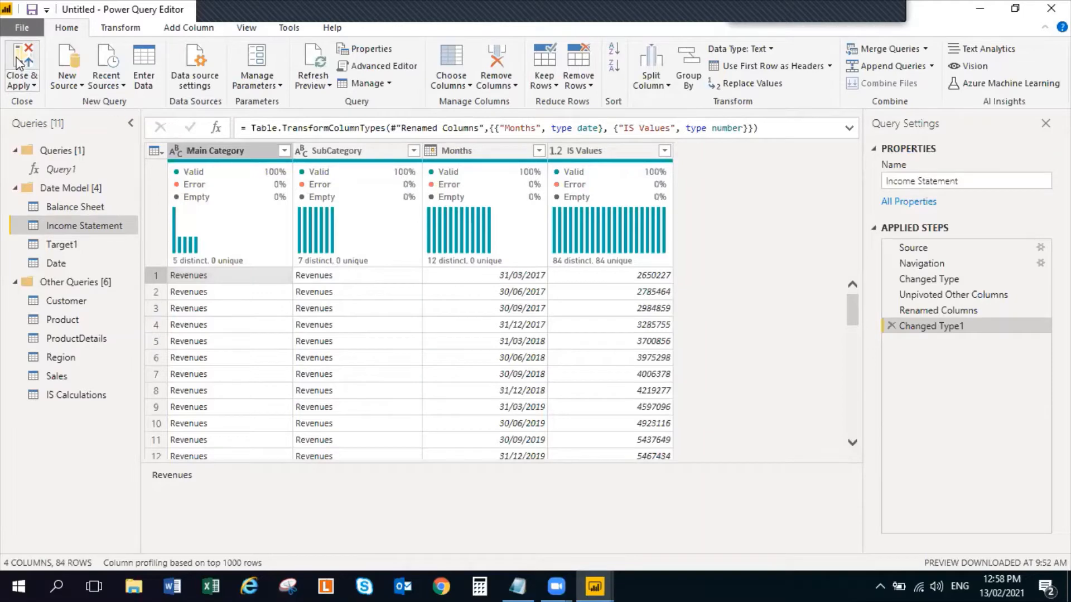
pyautogui.click(20, 61)
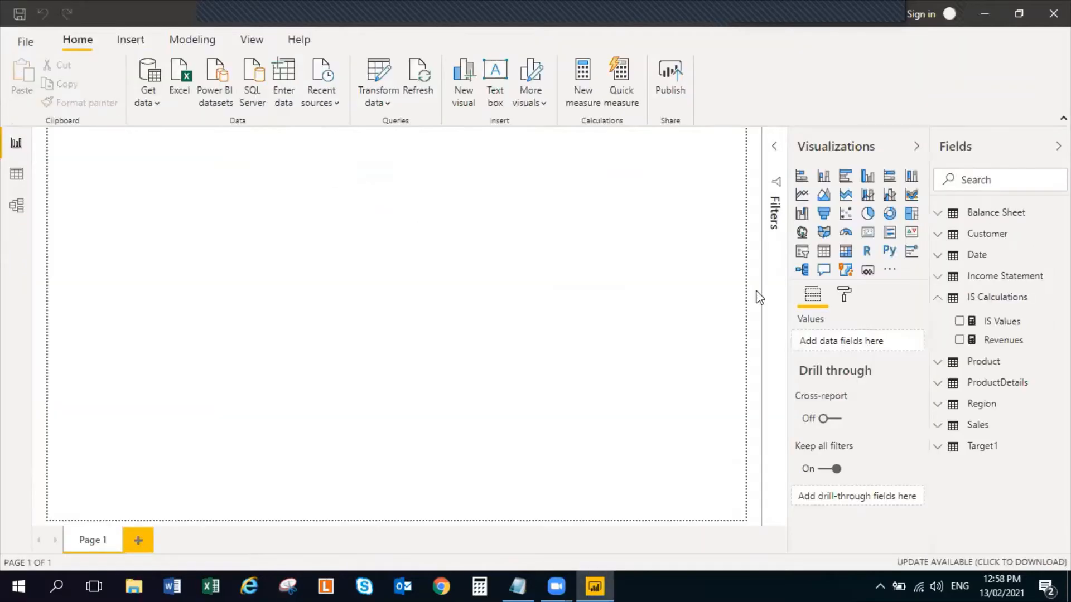
# Check the Revenues measure in a temporary card visual, and delete the card
pyautogui.click(1016, 341)
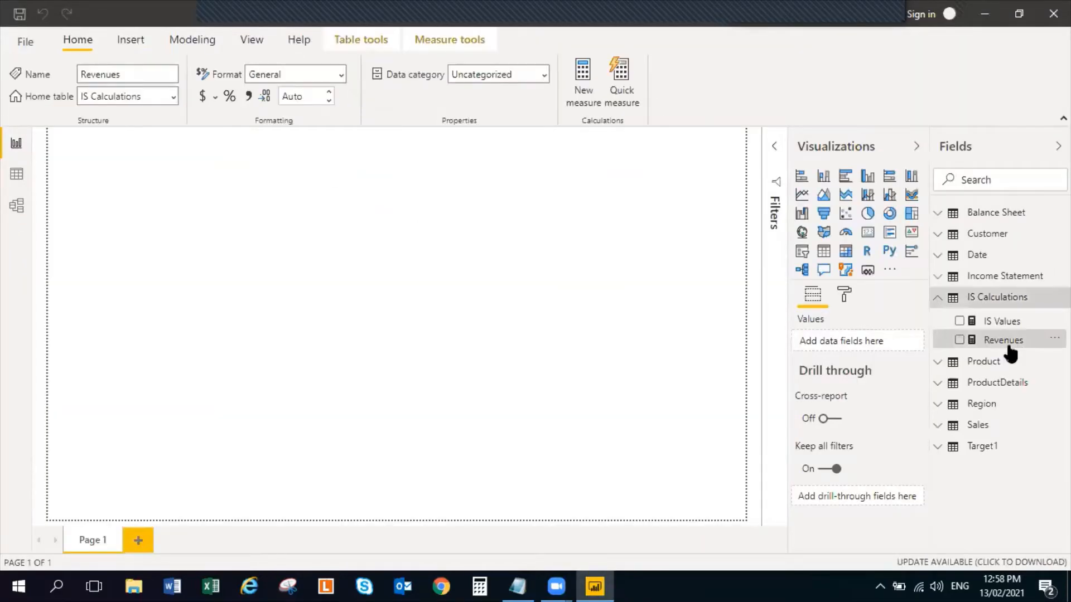
pyautogui.click(868, 233)
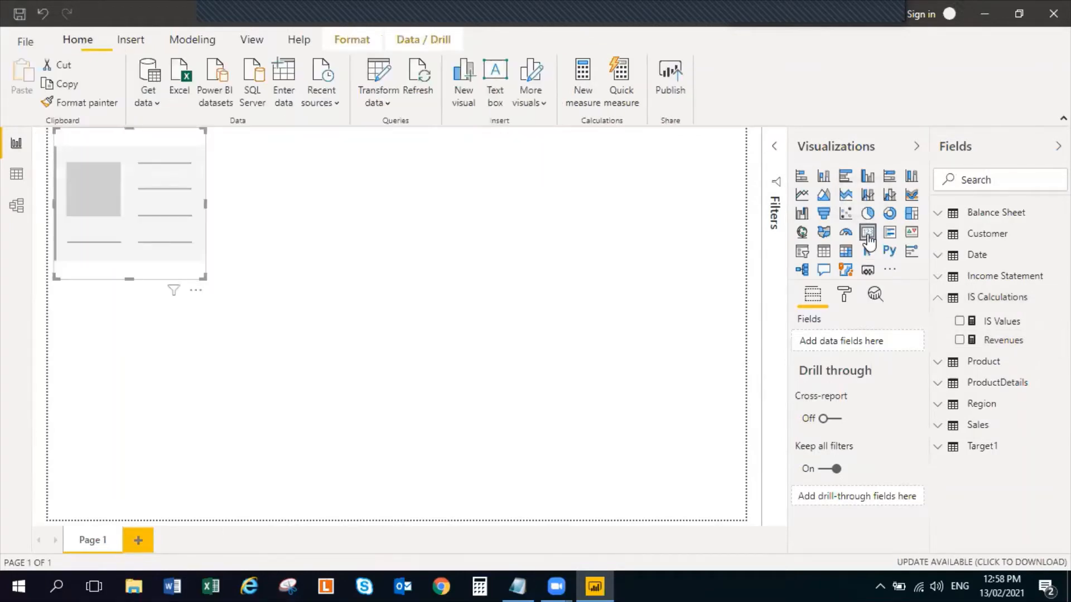
pyautogui.click(958, 341)
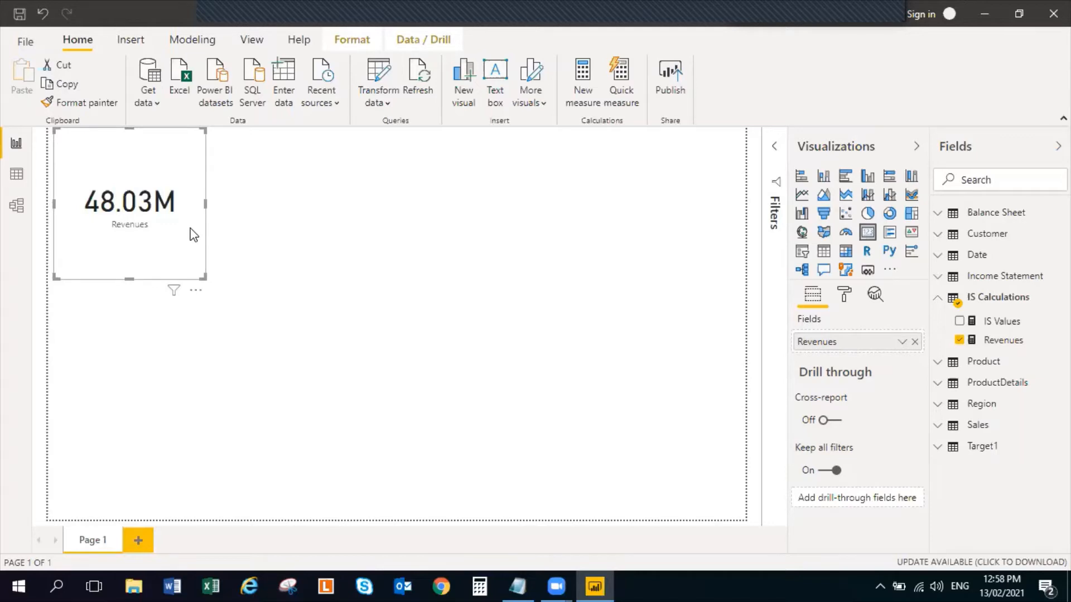
pyautogui.press('Delete')
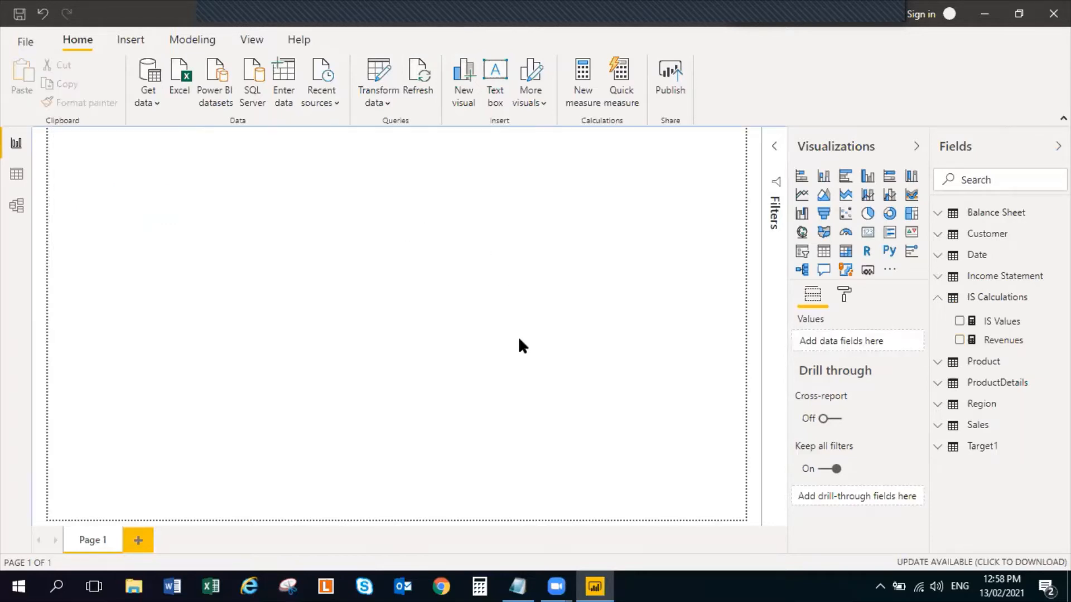
# Copy the full Cost of Revenues measure formula from the DAX measures notes
pyautogui.click(518, 586)
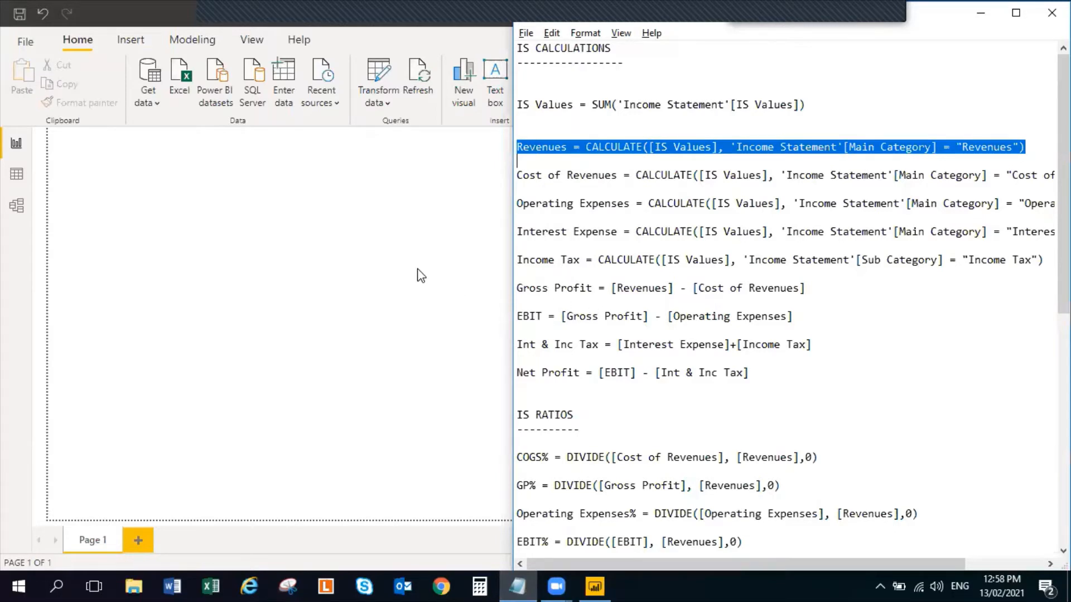
pyautogui.doubleClick(615, 175)
pyautogui.doubleClick(617, 174)
pyautogui.click(617, 174)
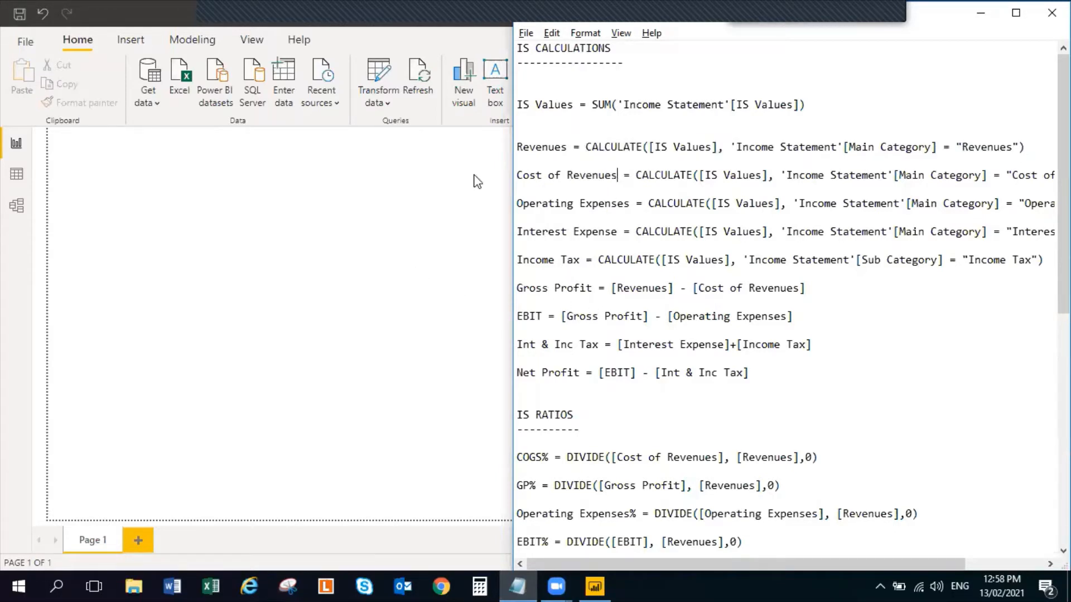
pyautogui.click(585, 168)
pyautogui.moveTo(585, 168); pyautogui.dragTo(947, 190)
pyautogui.hotkey('ctrl', 'c')
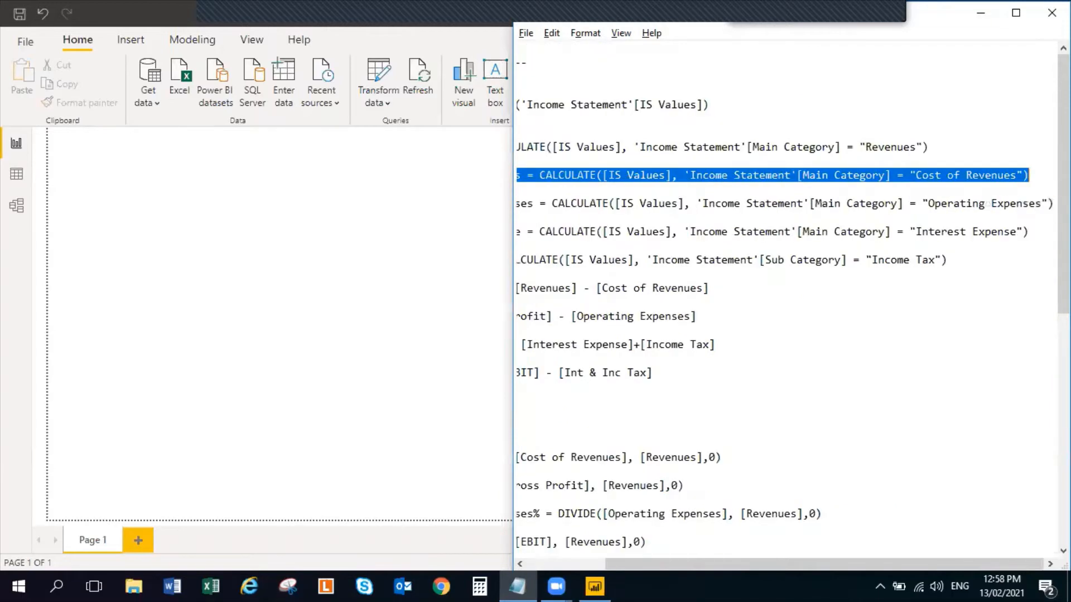
# Add a measure to IS Calculations: Cost of Revenues = CALCULATE([IS Values], 'Income Statement'[Main Category] = "Cost of Revenues")
pyautogui.hotkey('alt', 'Tab')
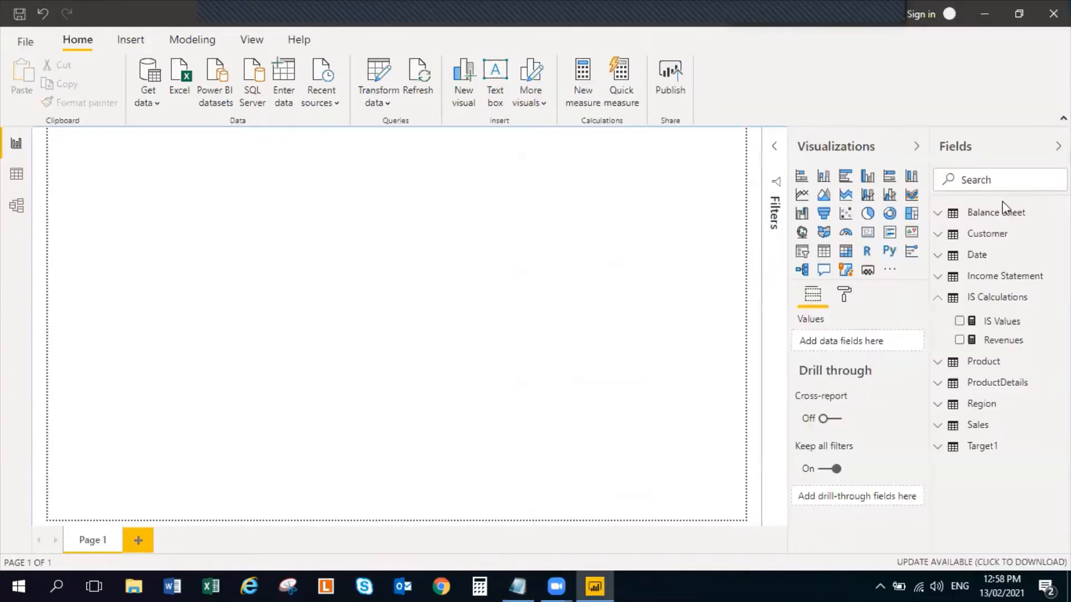
pyautogui.click(1062, 297)
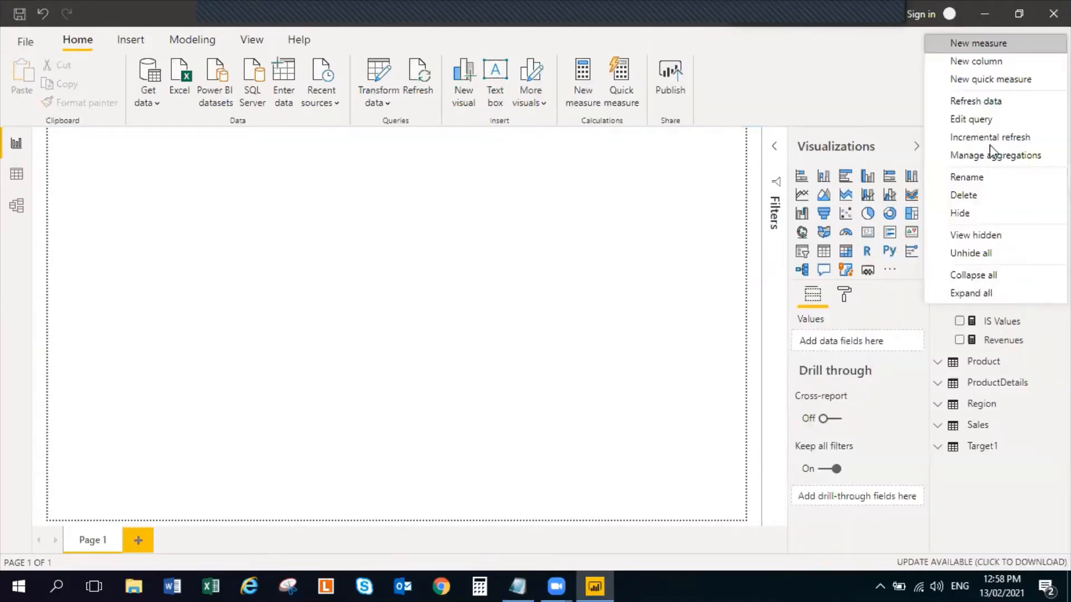
pyautogui.click(989, 44)
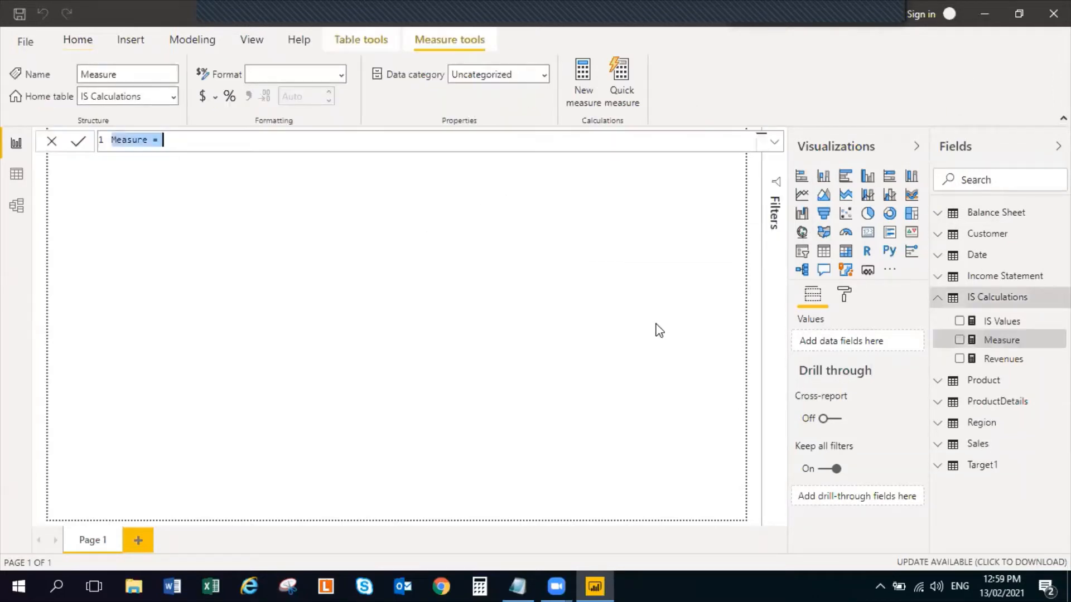
pyautogui.hotkey('ctrl', 'v')
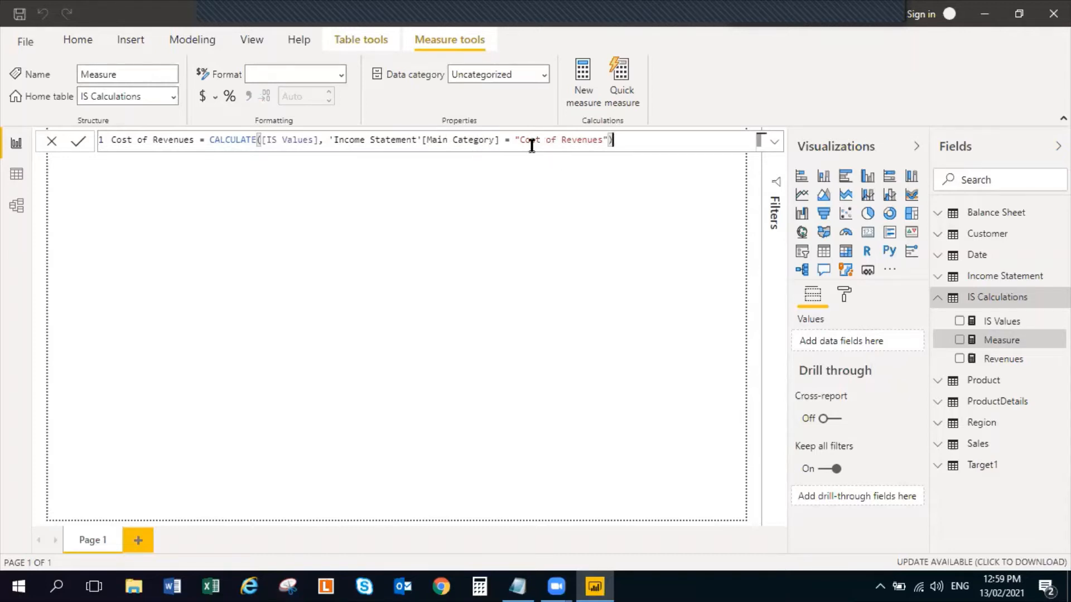
pyautogui.press('Return')
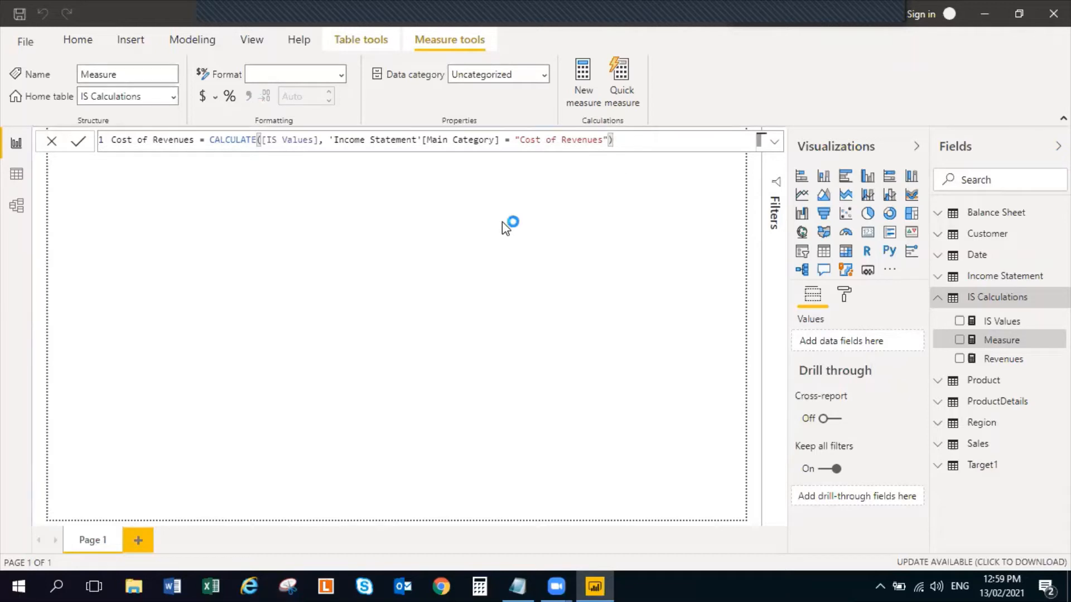
pyautogui.click(527, 253)
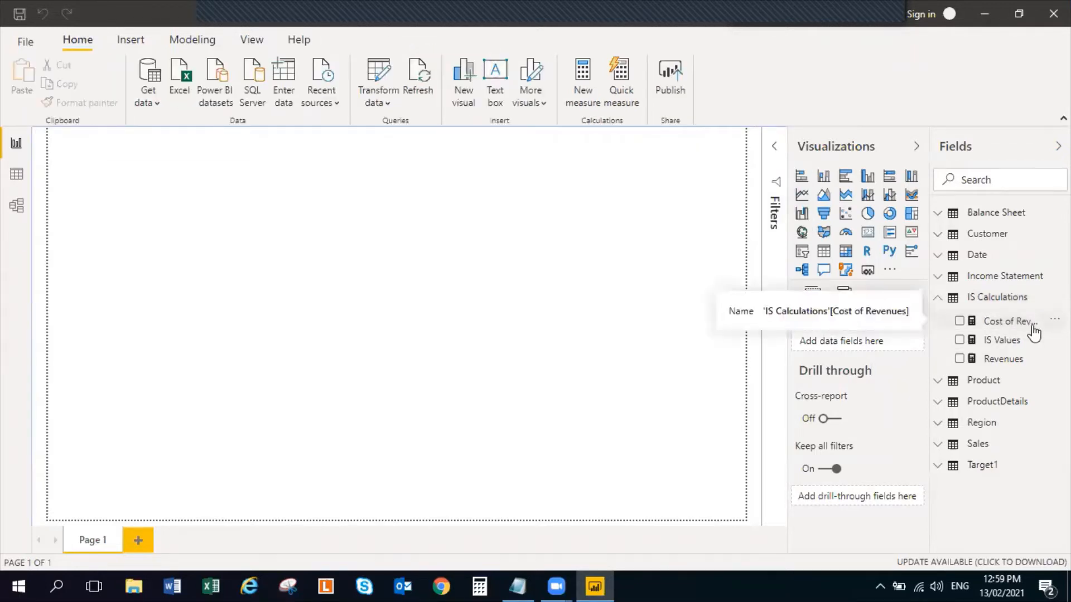
# Copy the formula of the Cost of Revenues measure and check the next measure in the DAX measures notes
pyautogui.click(1032, 326)
pyautogui.hotkey('ctrl', 'a')
pyautogui.hotkey('ctrl', 'c')
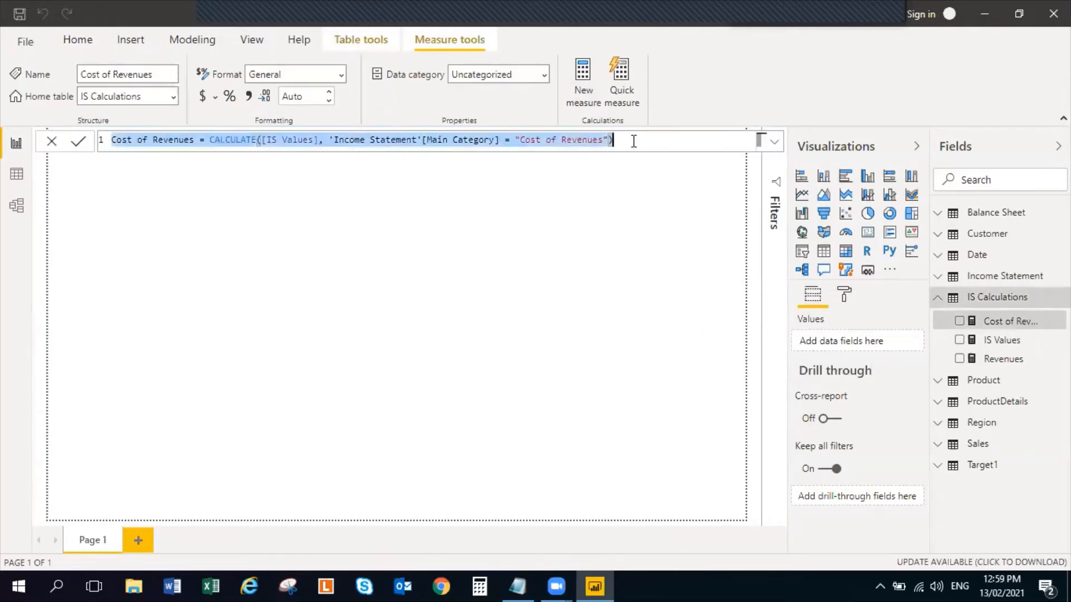
pyautogui.hotkey('alt', 'Tab')
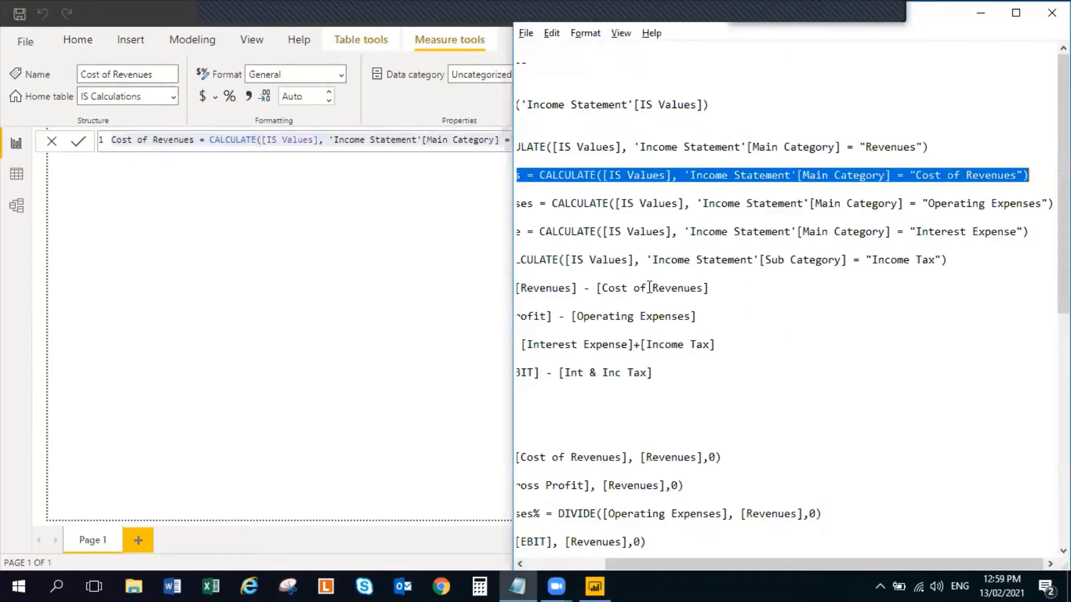
pyautogui.click(533, 560)
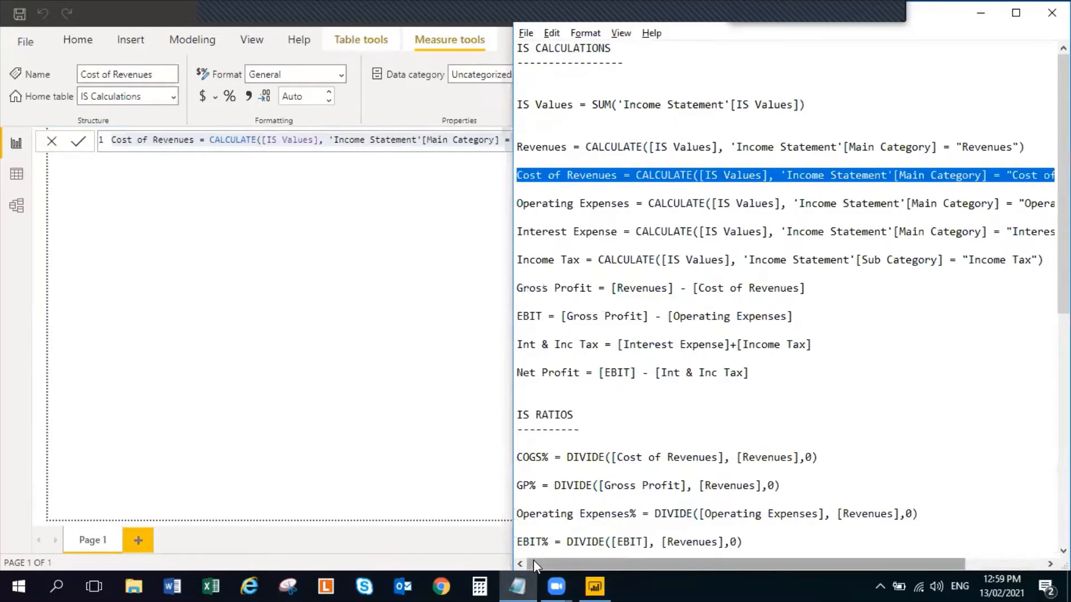
pyautogui.hotkey('alt', 'Tab')
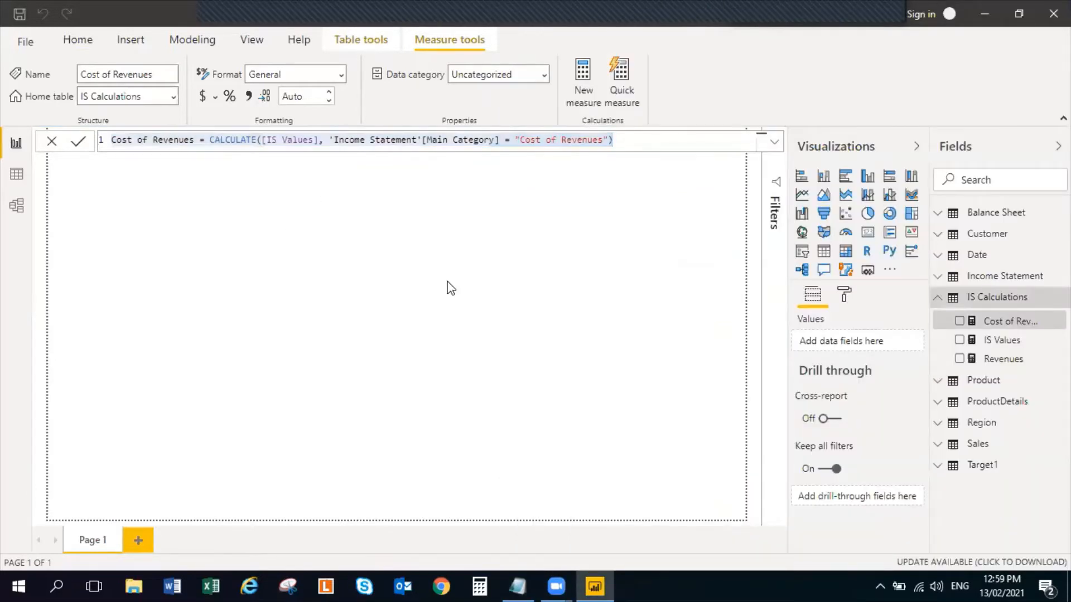
pyautogui.click(451, 288)
# Add another measure to IS Calculations from the copied Cost of Revenues formula and rename it Operating Expenses
pyautogui.rightClick(1022, 302)
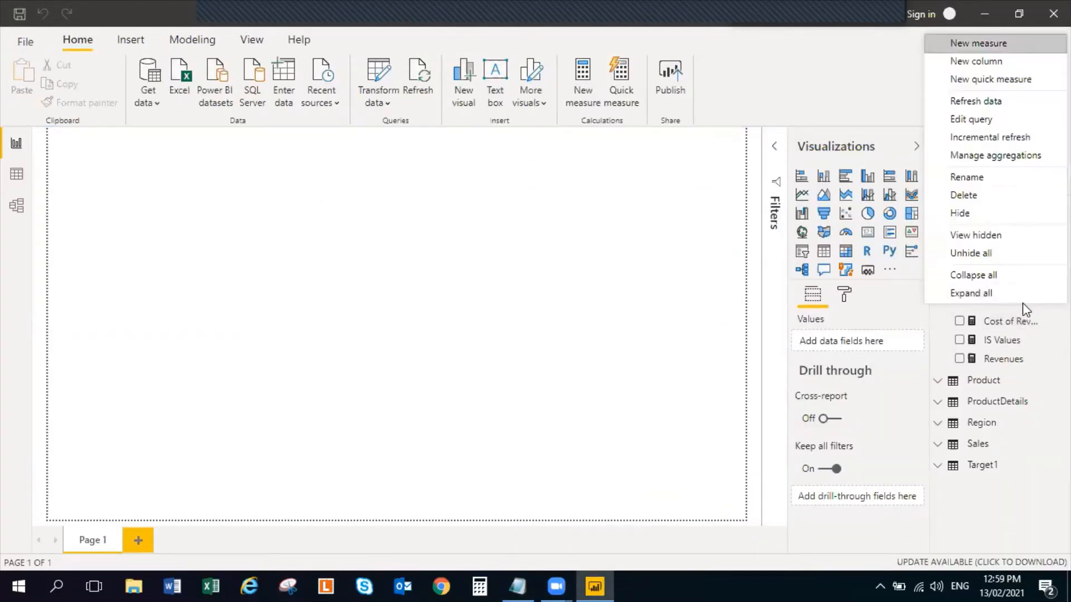
pyautogui.click(979, 48)
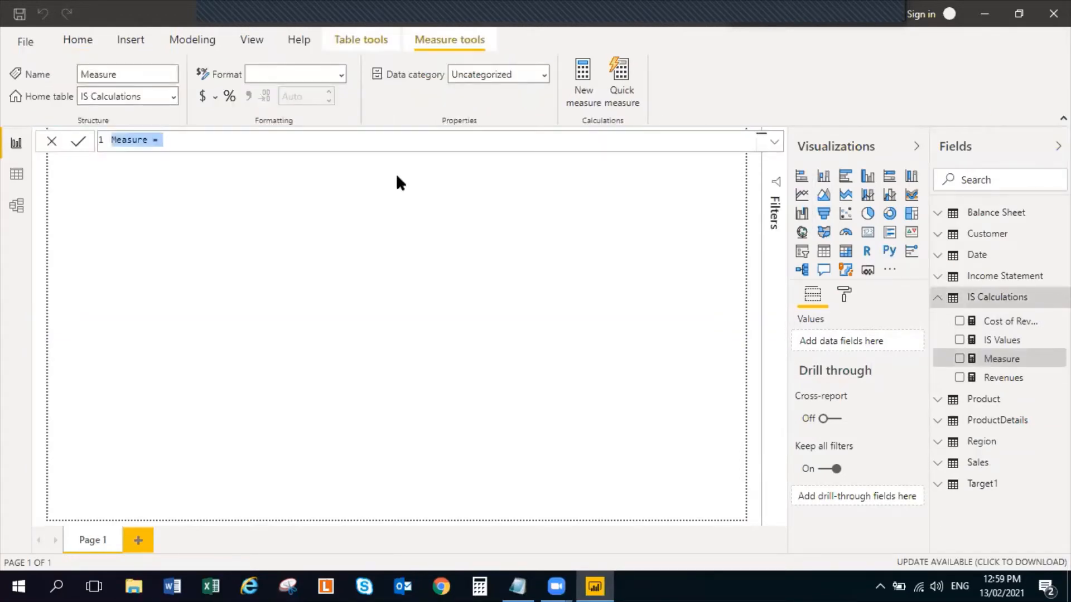
pyautogui.hotkey('ctrl', 'v')
pyautogui.click(171, 142)
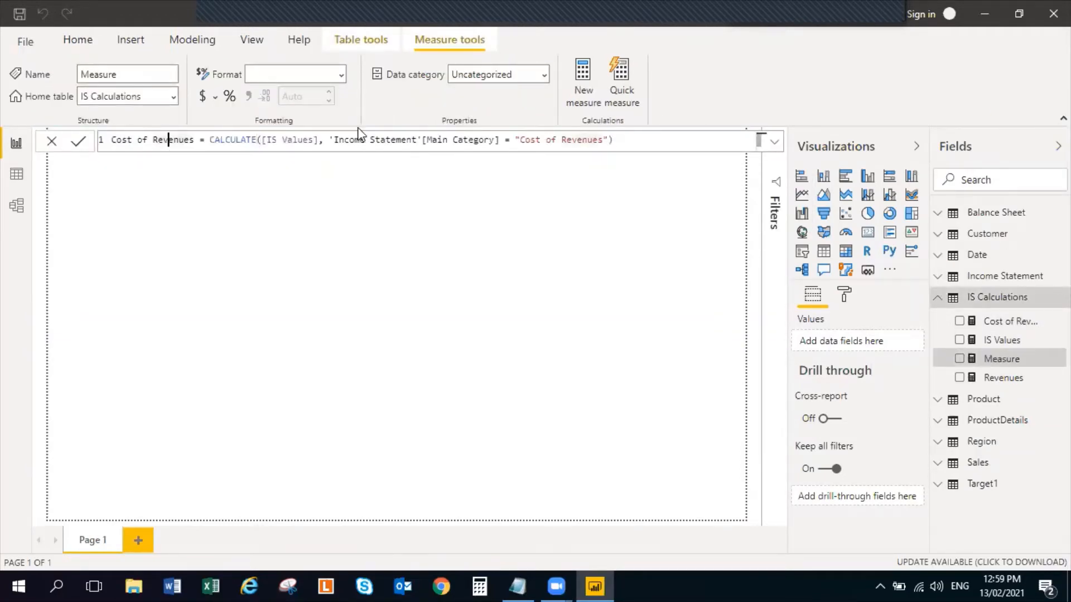
pyautogui.press('Left')
pyautogui.press('Left')
pyautogui.press('Left')
pyautogui.press('Left')
pyautogui.press('Left')
pyautogui.press('Left')
pyautogui.press('Left')
pyautogui.press('Left')
pyautogui.hotkey('shift', 'Right')
pyautogui.hotkey('shift', 'Right')
pyautogui.hotkey('shift', 'Right')
pyautogui.hotkey('shift', 'Right')
pyautogui.hotkey('shift', 'Right')
pyautogui.hotkey('shift', 'Right')
pyautogui.hotkey('shift', 'Right')
pyautogui.hotkey('shift', 'Right')
pyautogui.hotkey('shift', 'Right')
pyautogui.hotkey('shift', 'Right')
pyautogui.hotkey('shift', 'Right')
pyautogui.hotkey('shift', 'Right')
pyautogui.hotkey('shift', 'Right')
pyautogui.hotkey('shift', 'Right')
pyautogui.hotkey('shift', 'Right')
pyautogui.hotkey('shift', 'Right')
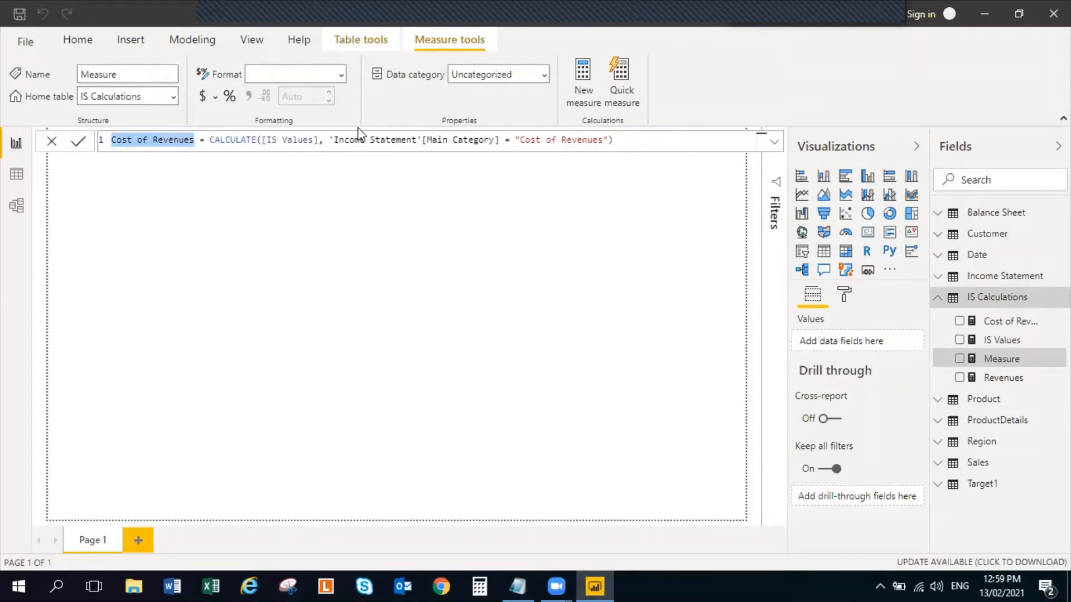
pyautogui.write('Operating ')
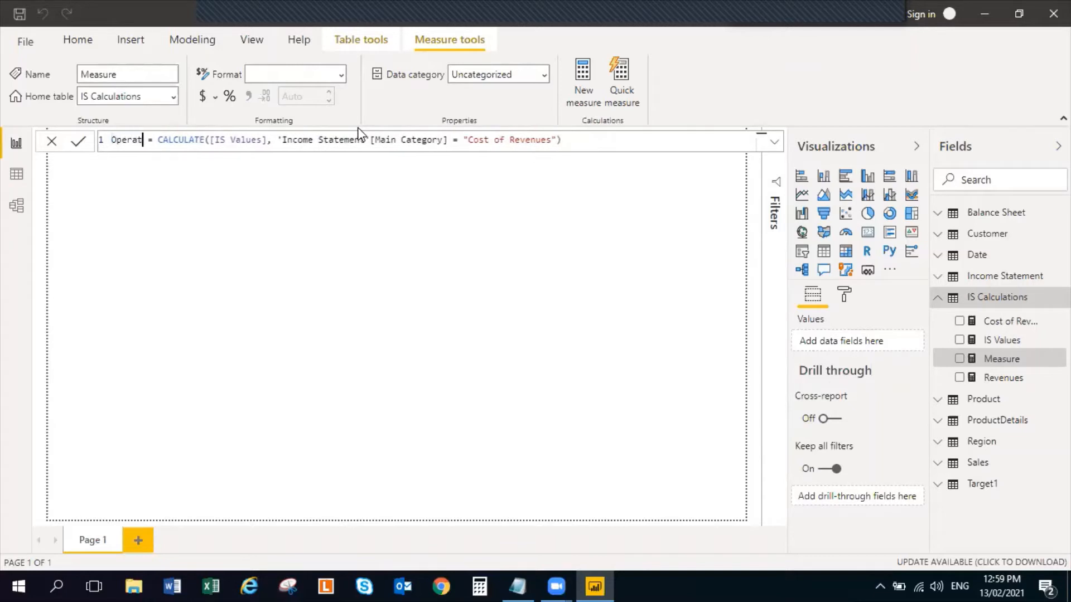
pyautogui.write('Expenses')
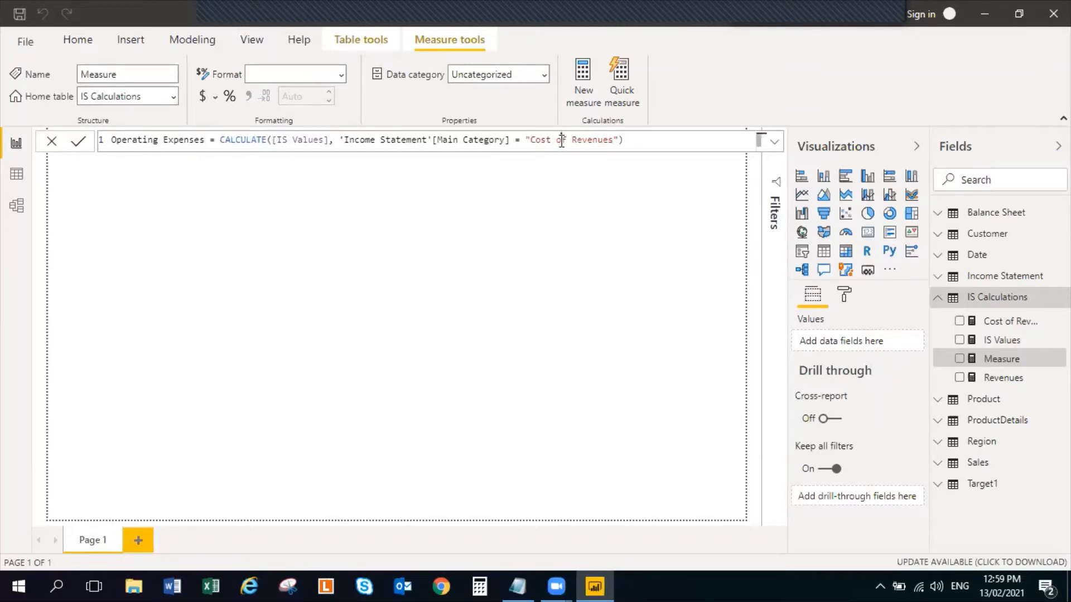
# Change the Main Category filter in the new measure's formula to "Operating Expenses" and commit the measure
pyautogui.press('Left')
pyautogui.press('Left')
pyautogui.press('Left')
pyautogui.hotkey('shift', 'Right')
pyautogui.hotkey('shift', 'Right')
pyautogui.hotkey('shift', 'Right')
pyautogui.hotkey('shift', 'Right')
pyautogui.hotkey('shift', 'Right')
pyautogui.hotkey('shift', 'Right')
pyautogui.hotkey('shift', 'Right')
pyautogui.hotkey('shift', 'Right')
pyautogui.hotkey('shift', 'Right')
pyautogui.hotkey('shift', 'Right')
pyautogui.hotkey('shift', 'Right')
pyautogui.hotkey('shift', 'Right')
pyautogui.hotkey('shift', 'Right')
pyautogui.hotkey('shift', 'Right')
pyautogui.hotkey('shift', 'Right')
pyautogui.hotkey('shift', 'Right')
pyautogui.write('Oper')
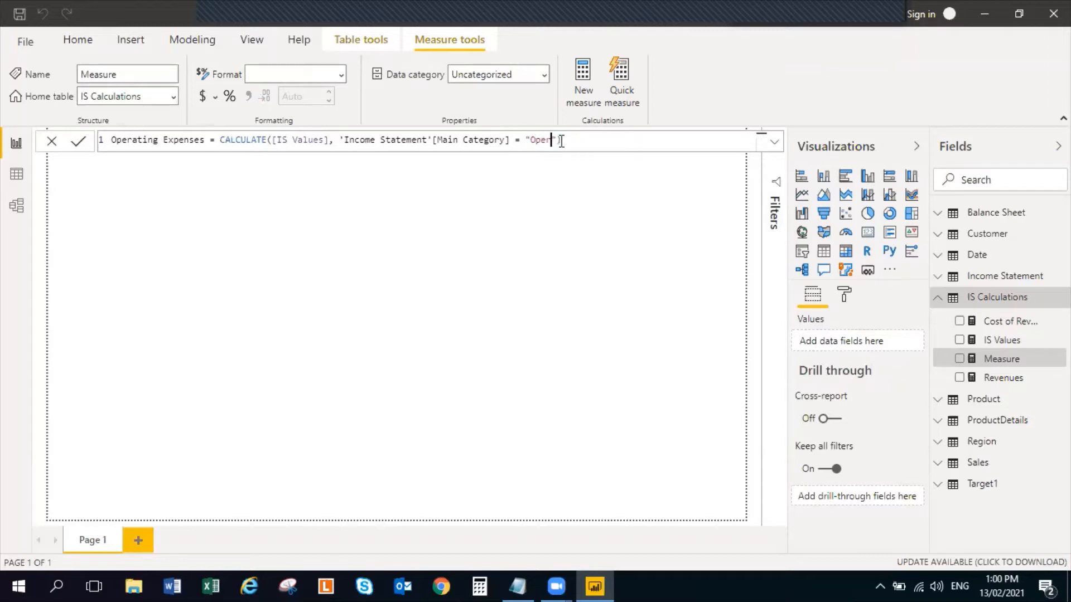
pyautogui.write('ating Expenses')
pyautogui.press('Return')
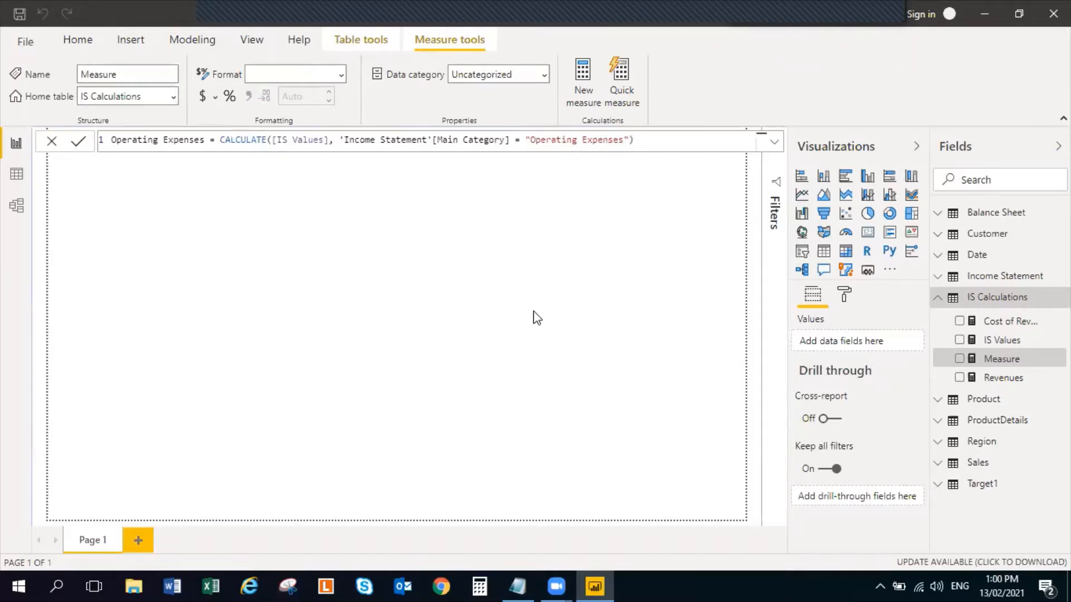
pyautogui.click(502, 273)
# Examine the Main Category and SubCategory entries of the Income Statement query in Power Query Editor, then return to the report
pyautogui.click(396, 74)
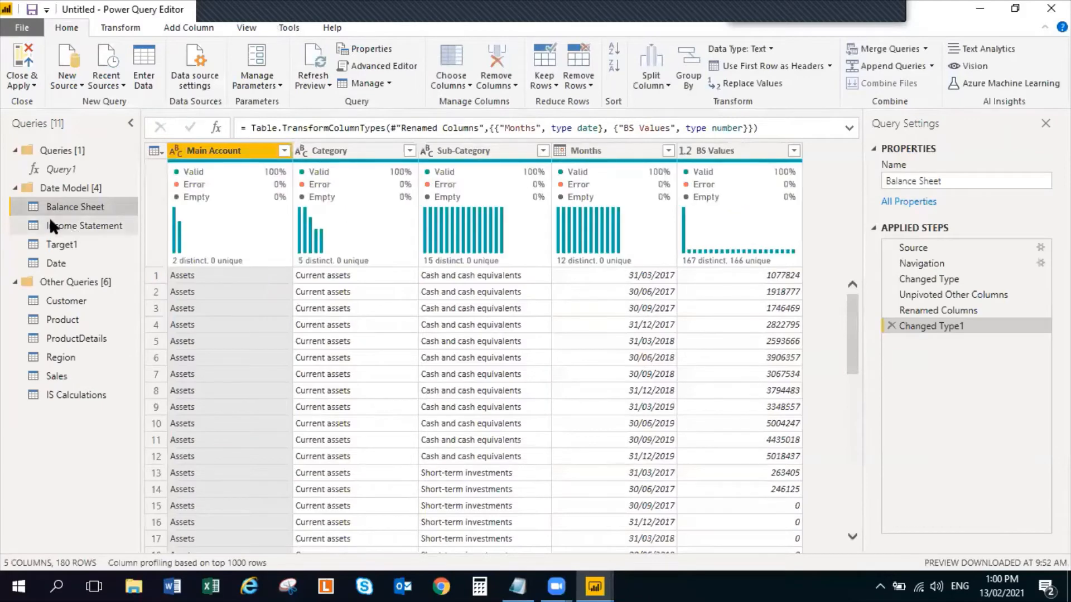
pyautogui.click(50, 219)
pyautogui.scroll(-3, 237, 427)
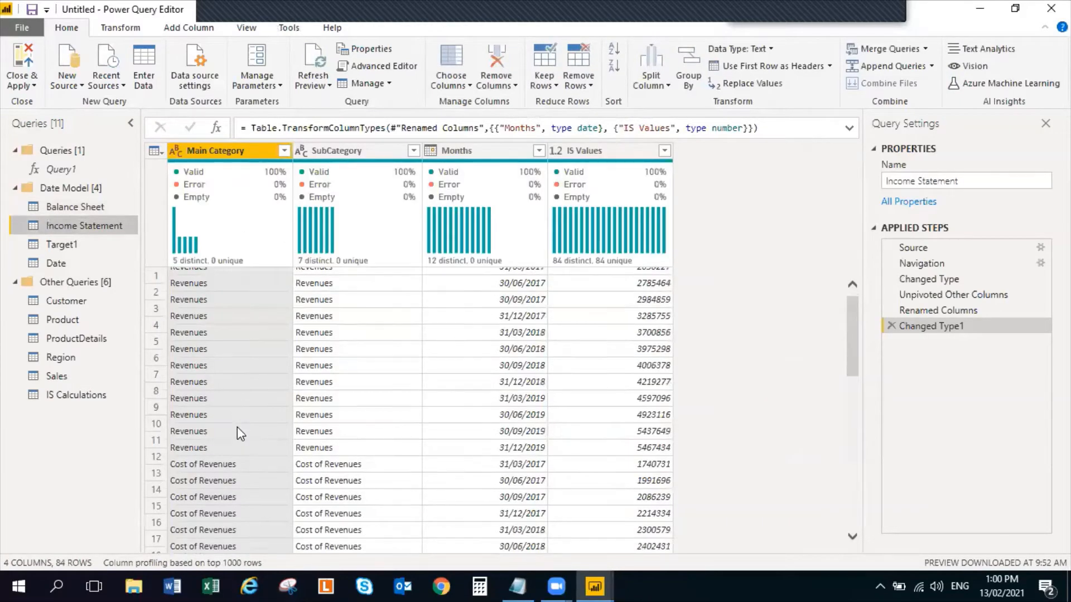
pyautogui.scroll(-3, 235, 431)
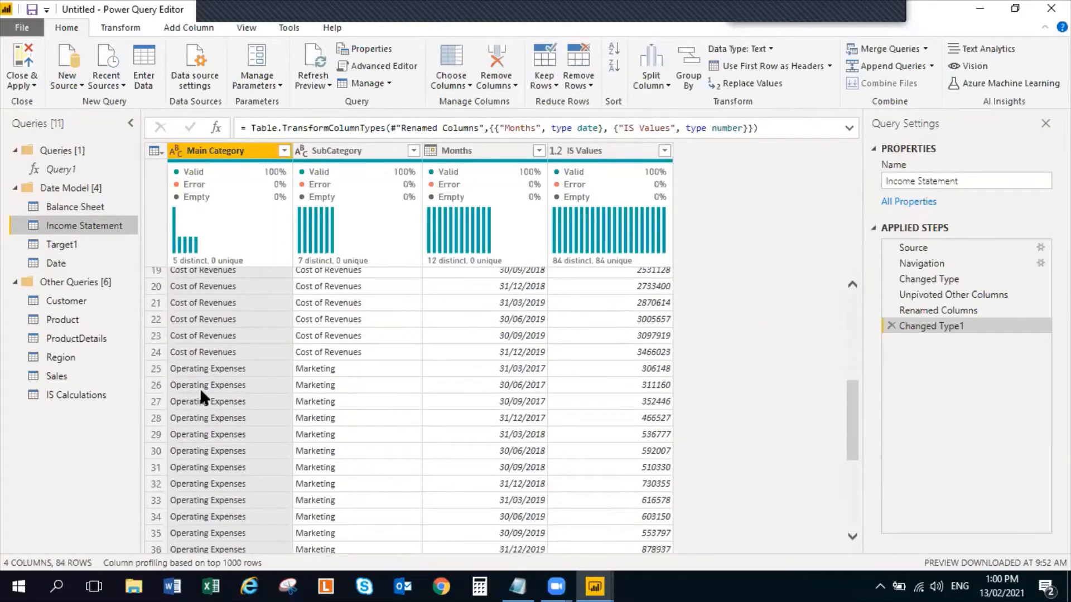
pyautogui.scroll(3, 220, 368)
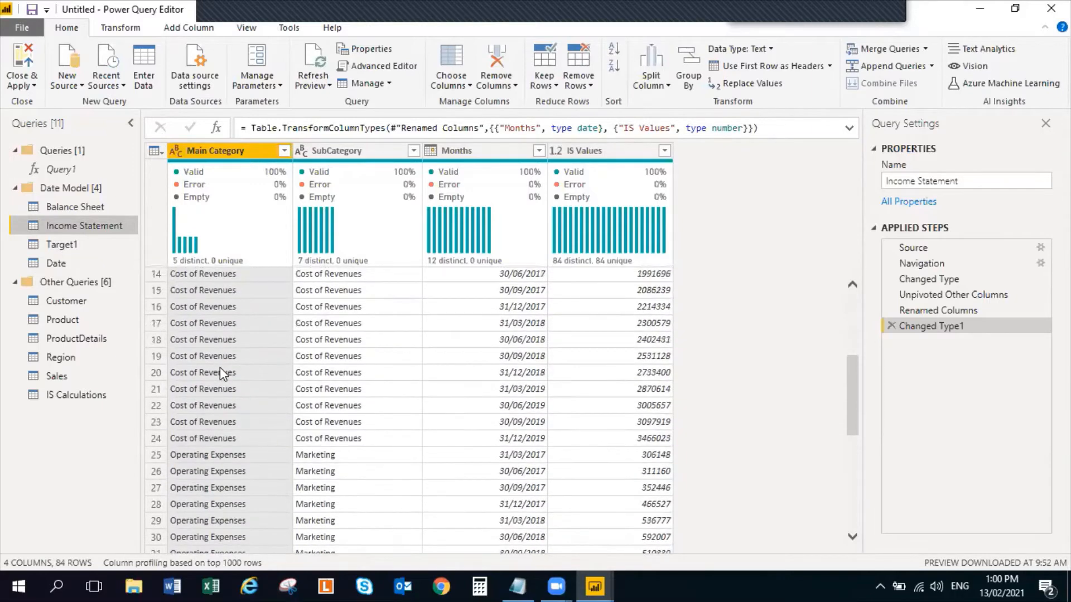
pyautogui.scroll(-5, 193, 373)
pyautogui.scroll(-3, 193, 373)
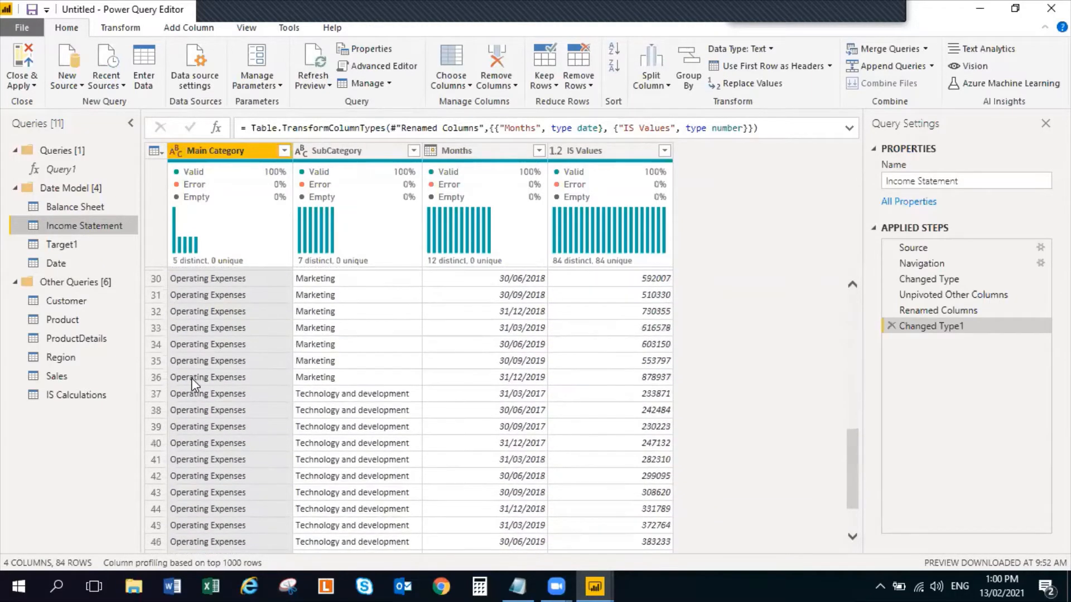
pyautogui.scroll(-8, 186, 390)
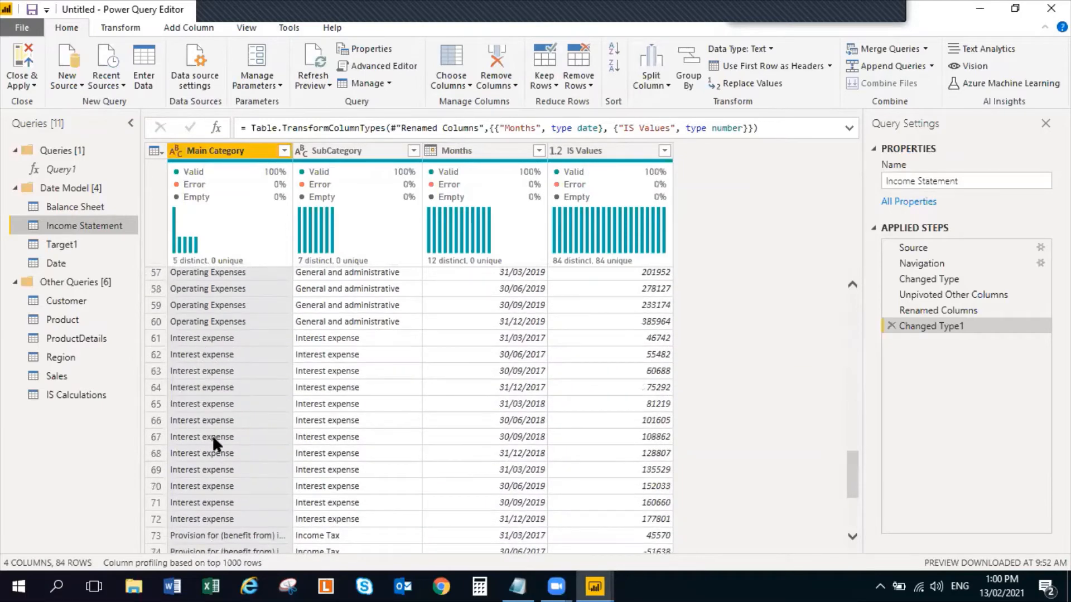
pyautogui.scroll(-3, 213, 442)
pyautogui.scroll(4, 202, 378)
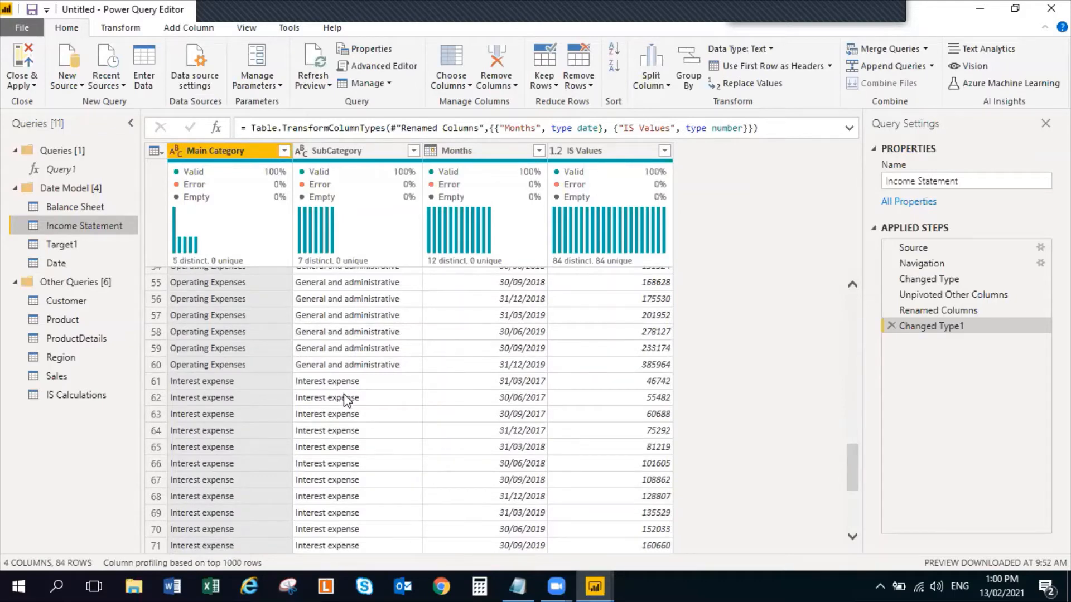
pyautogui.scroll(-3, 289, 430)
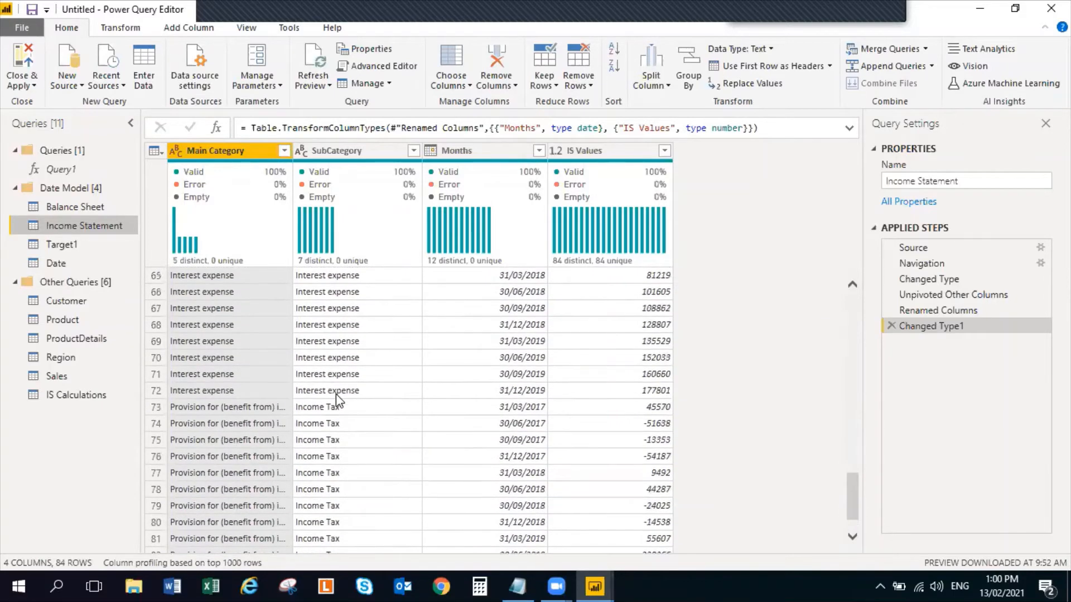
pyautogui.scroll(7, 336, 394)
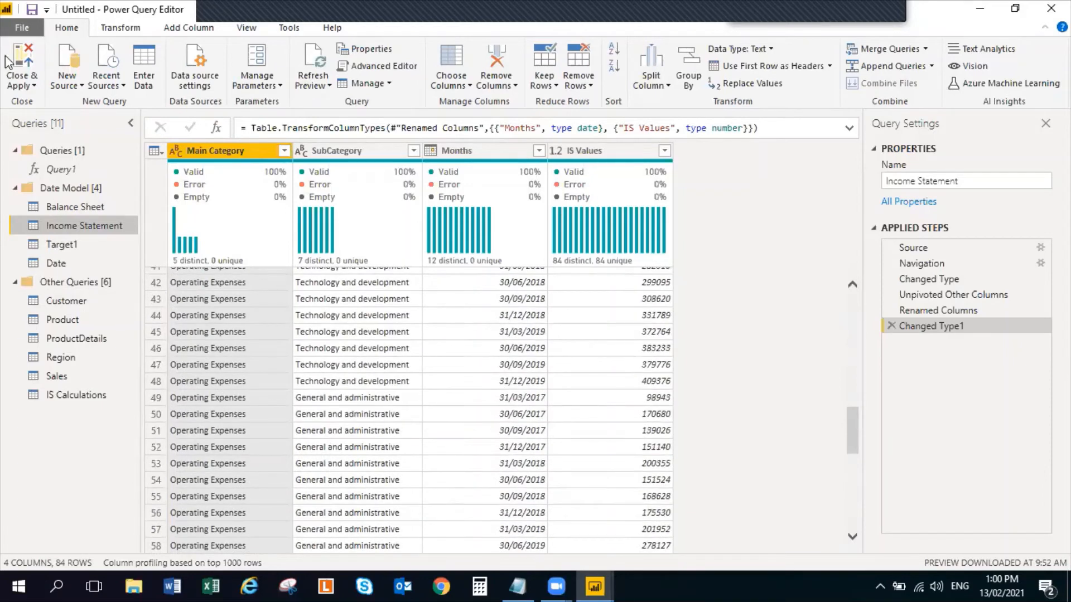
pyautogui.click(35, 53)
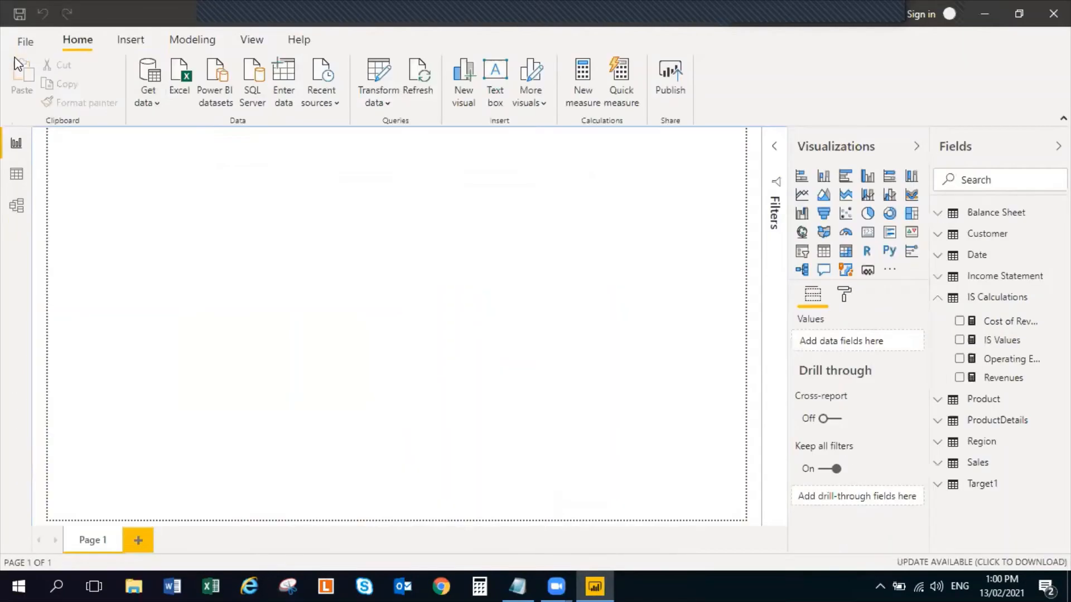
# Copy the full formula of the Operating Expenses measure and check the next measure in the DAX measures notes
pyautogui.click(1025, 360)
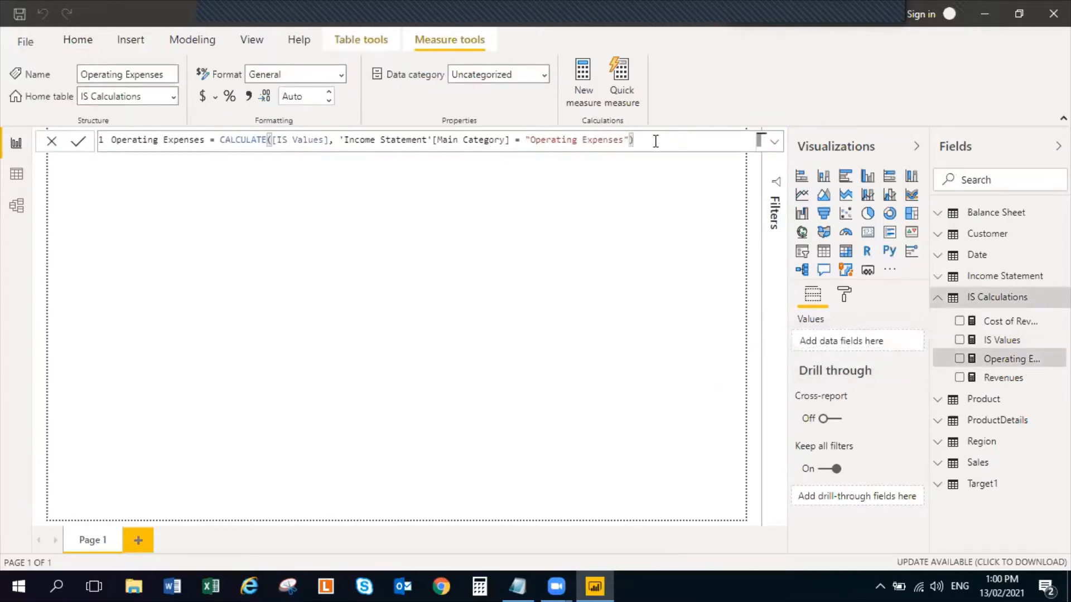
pyautogui.hotkey('ctrl', 'a')
pyautogui.hotkey('ctrl', 'c')
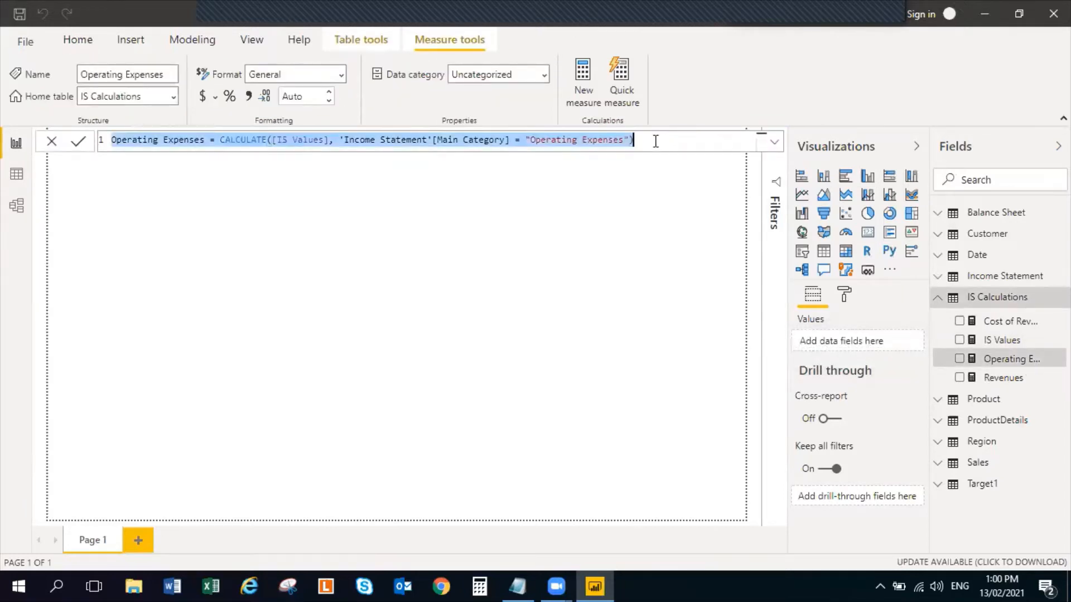
pyautogui.hotkey('alt', 'Tab')
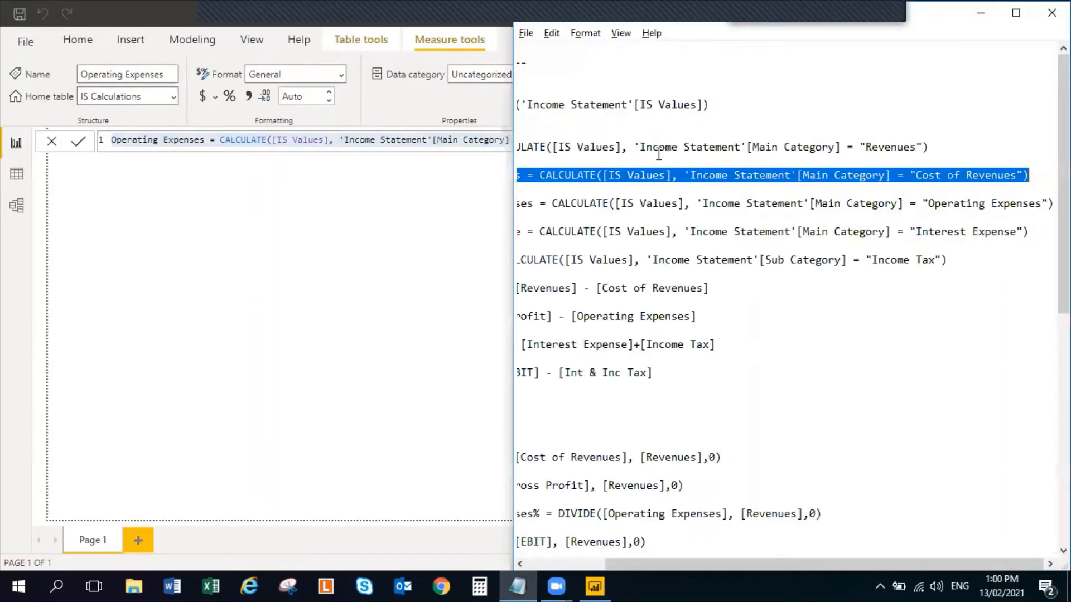
pyautogui.click(554, 563)
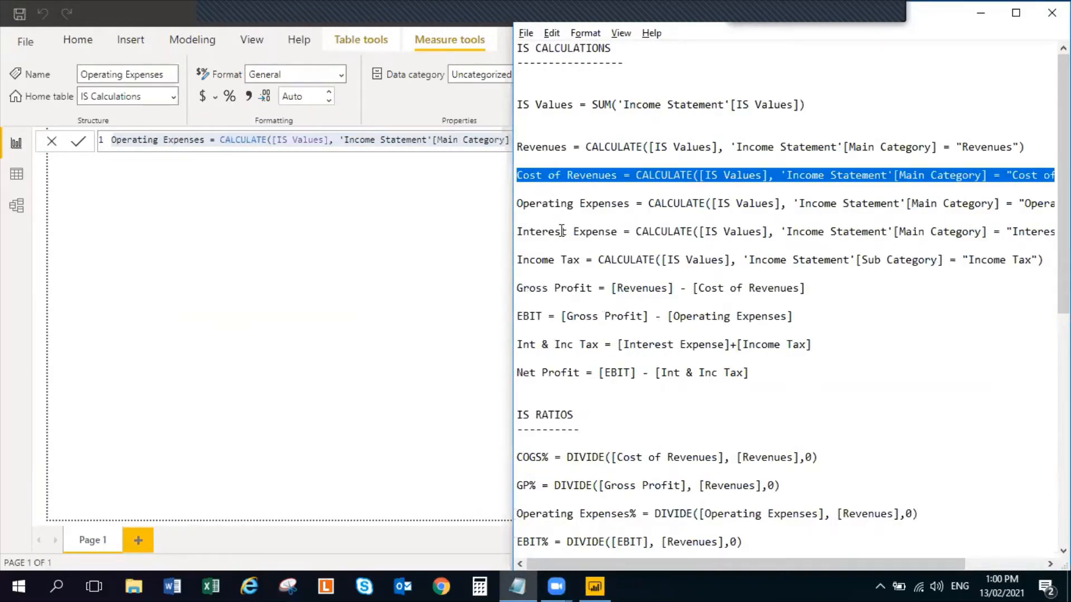
pyautogui.hotkey('alt', 'Tab')
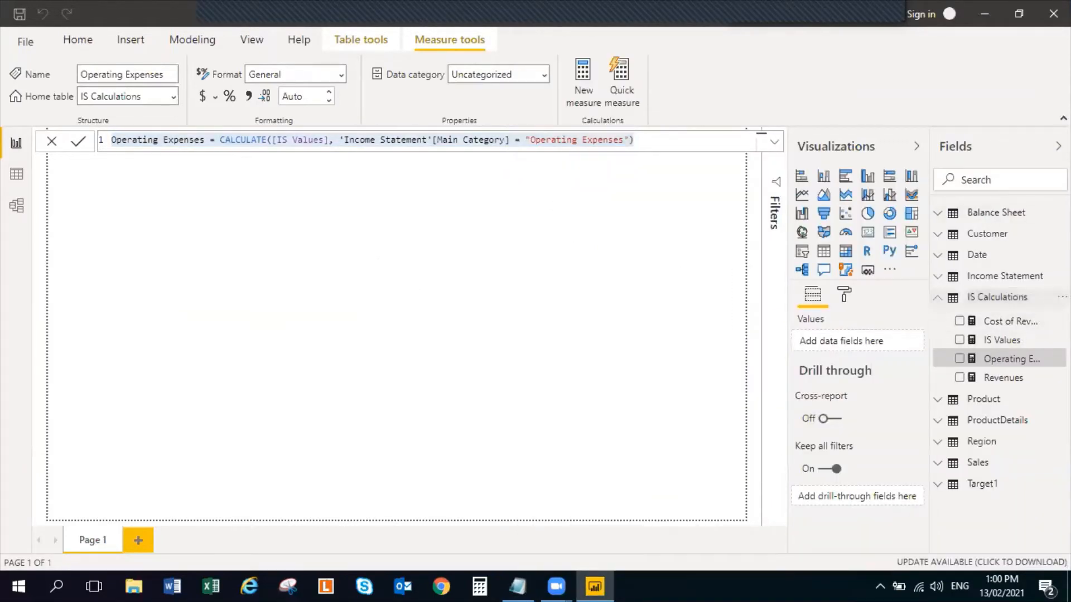
# Add a measure to IS Calculations from the copied Operating Expenses formula and rename it Interest Expenses
pyautogui.rightClick(1040, 301)
pyautogui.click(1035, 49)
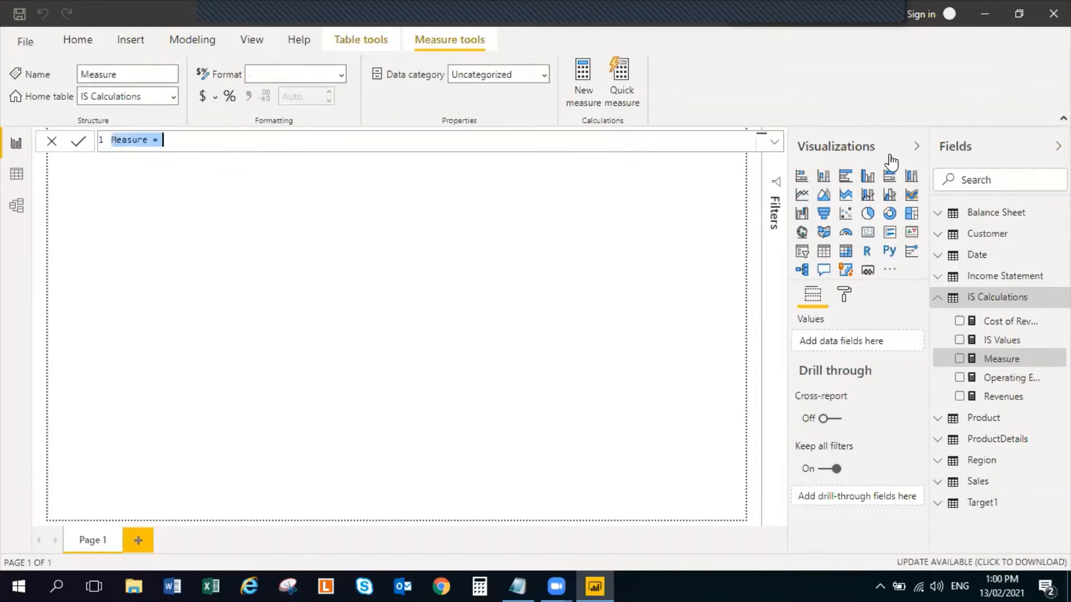
pyautogui.hotkey('ctrl', 'v')
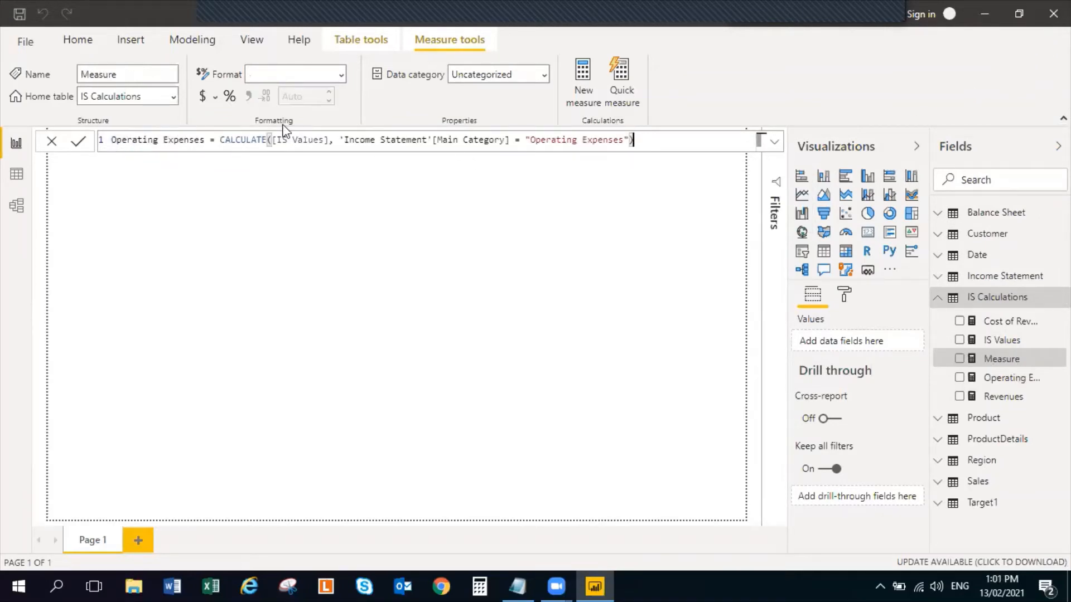
pyautogui.doubleClick(152, 139)
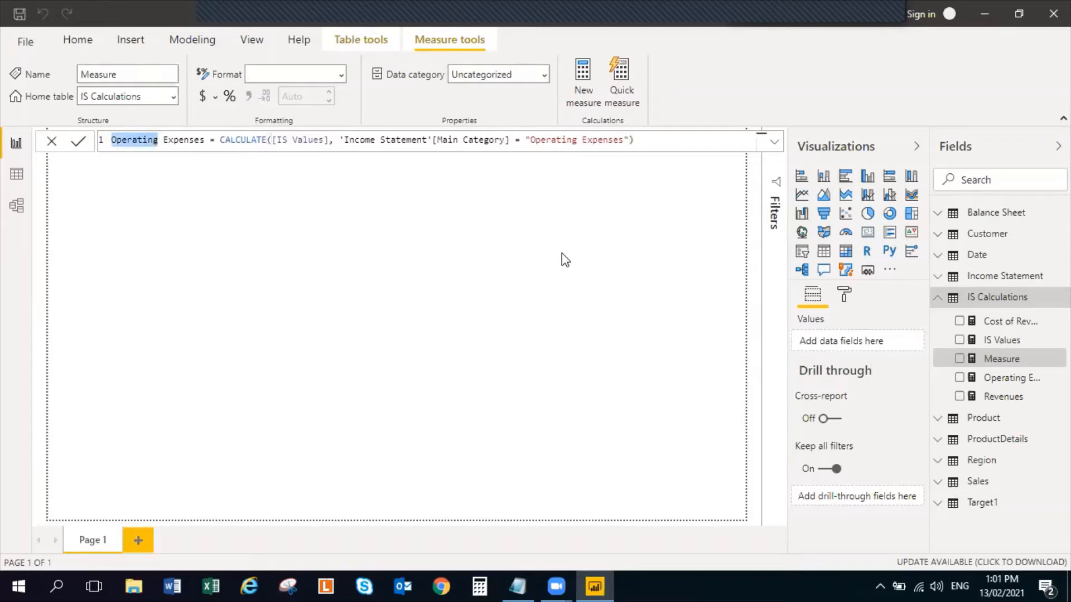
pyautogui.press('Delete')
pyautogui.press('Delete')
pyautogui.press('Delete')
pyautogui.write('E')
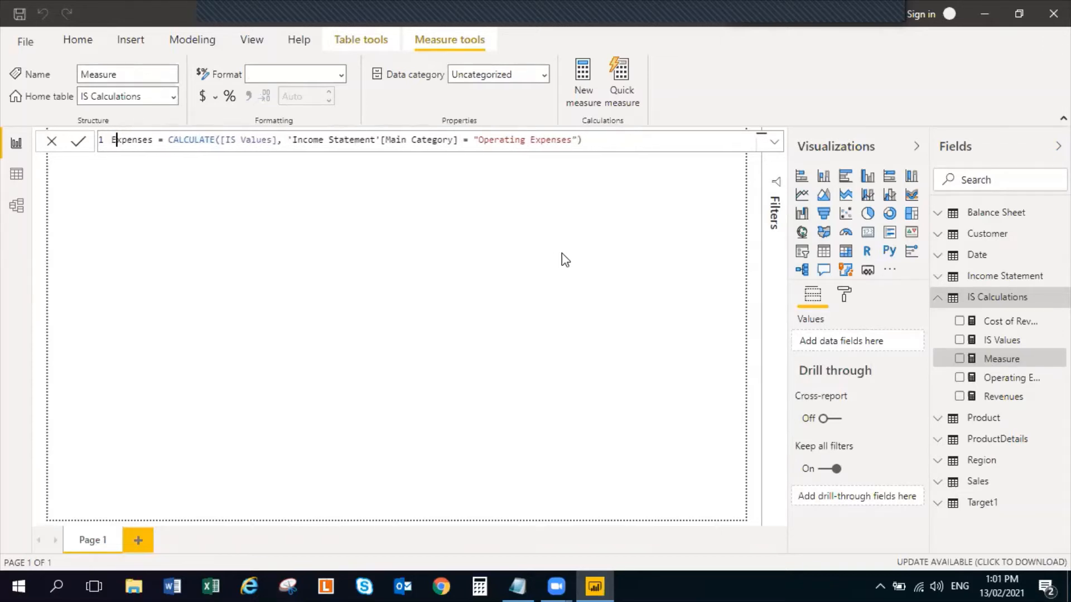
pyautogui.press('Left')
pyautogui.write('INterest')
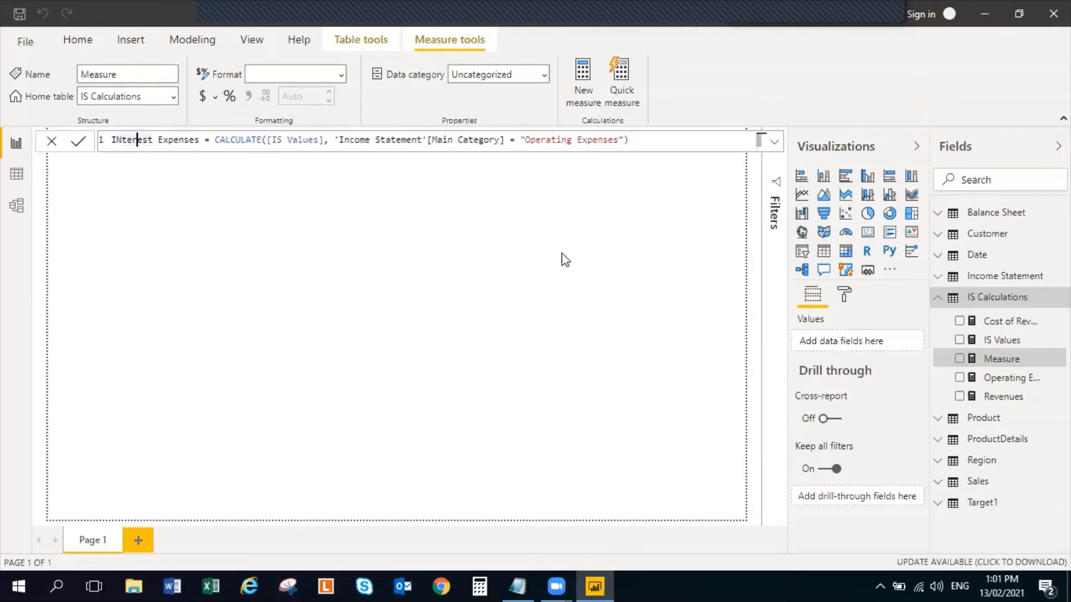
pyautogui.press('Delete')
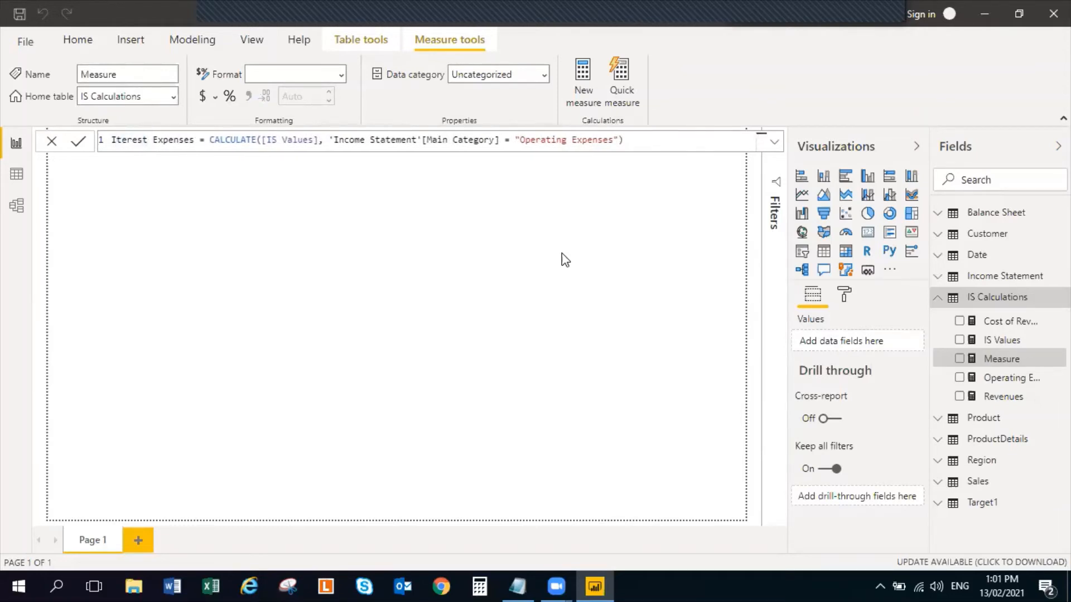
pyautogui.write('n')
# Replace the Main Category filter value in the new measure's formula with "Interest Expenses" and commit the measure
pyautogui.press('Right')
pyautogui.press('Right')
pyautogui.press('Right')
pyautogui.press('Right')
pyautogui.press('Right')
pyautogui.press('Right')
pyautogui.press('Right')
pyautogui.press('Right')
pyautogui.press('Right')
pyautogui.press('Right')
pyautogui.press('Right')
pyautogui.press('Right')
pyautogui.press('Right')
pyautogui.press('Right')
pyautogui.press('Right')
pyautogui.press('Right')
pyautogui.press('Right')
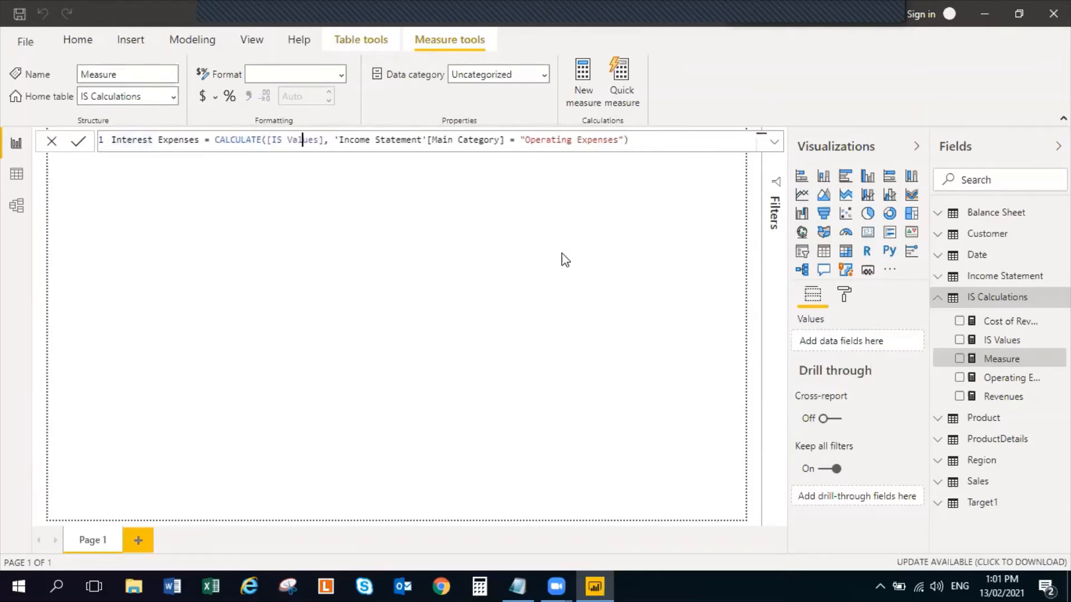
pyautogui.press('Right')
pyautogui.press('Right')
pyautogui.press('Right')
pyautogui.press('Right')
pyautogui.press('Right')
pyautogui.press('Right')
pyautogui.press('Right')
pyautogui.press('Right')
pyautogui.press('Right')
pyautogui.hotkey('shift', 'Right')
pyautogui.hotkey('shift', 'Right')
pyautogui.hotkey('shift', 'Right')
pyautogui.hotkey('shift', 'Right')
pyautogui.hotkey('shift', 'Right')
pyautogui.hotkey('shift', 'Right')
pyautogui.hotkey('shift', 'Right')
pyautogui.hotkey('shift', 'Right')
pyautogui.hotkey('shift', 'Right')
pyautogui.hotkey('shift', 'Right')
pyautogui.hotkey('shift', 'Right')
pyautogui.hotkey('shift', 'Right')
pyautogui.hotkey('shift', 'Right')
pyautogui.hotkey('shift', 'Right')
pyautogui.hotkey('shift', 'Right')
pyautogui.hotkey('shift', 'Right')
pyautogui.hotkey('shift', 'Right')
pyautogui.hotkey('shift', 'Right')
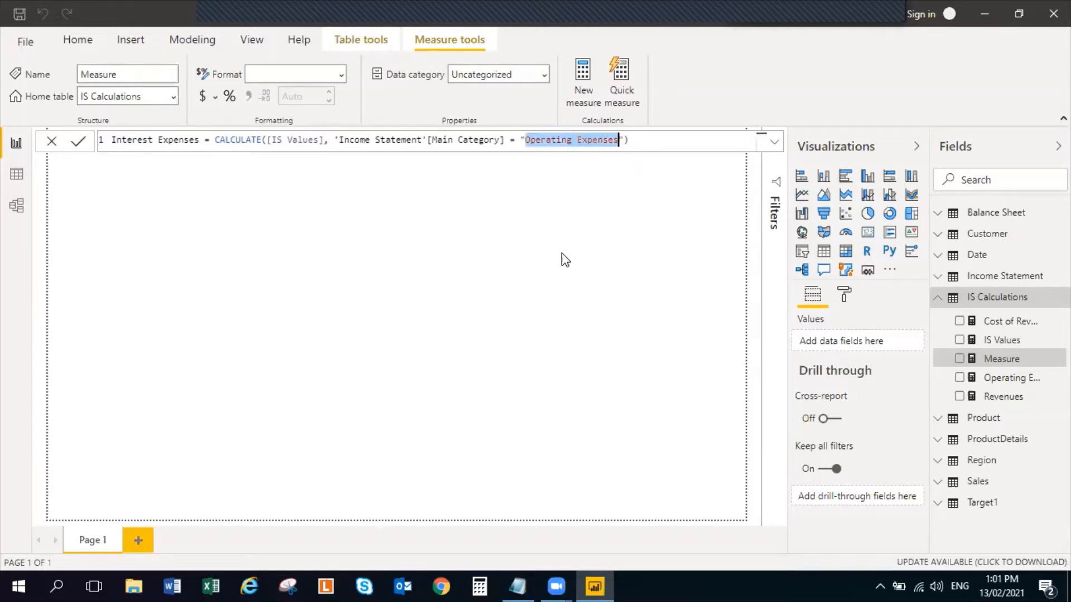
pyautogui.write('Interest E')
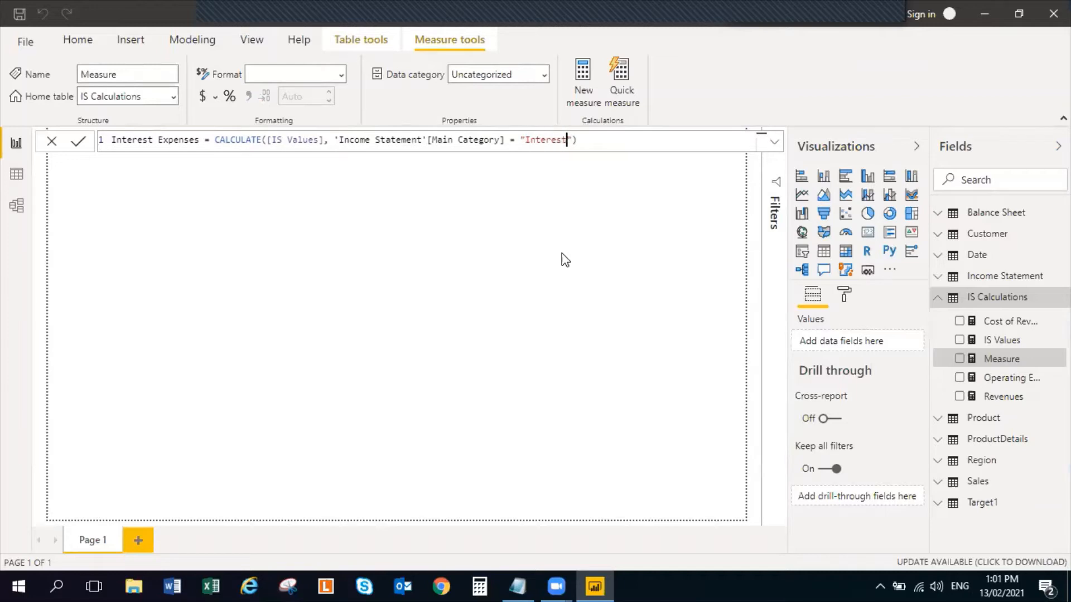
pyautogui.write('xpenses')
pyautogui.press('Return')
pyautogui.click(469, 282)
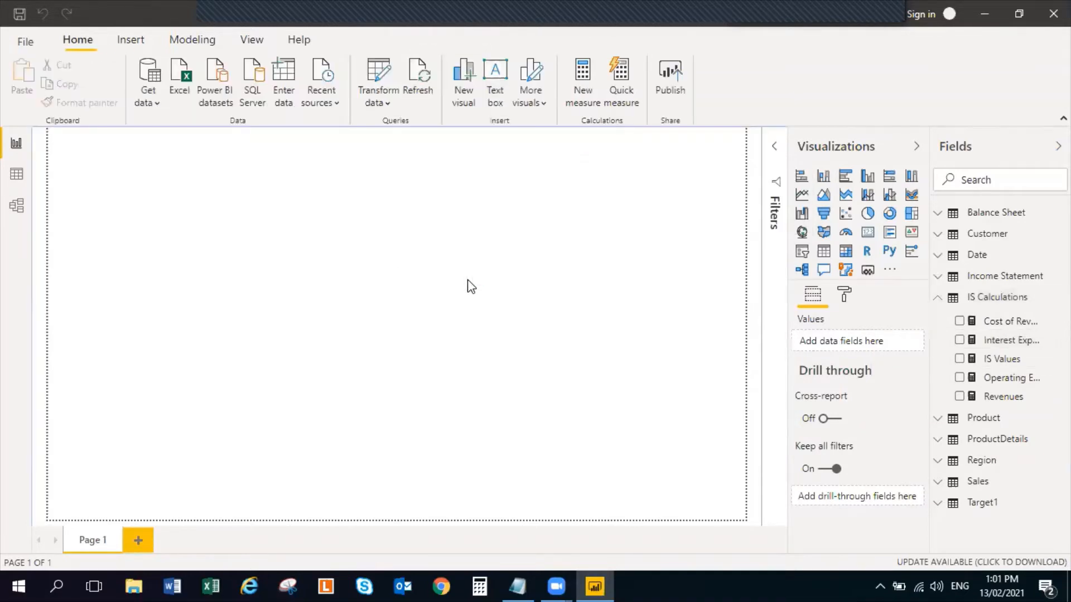
# Check the exact wording of the interest category in the Income Statement query in Power Query Editor, then return to the report
pyautogui.click(377, 80)
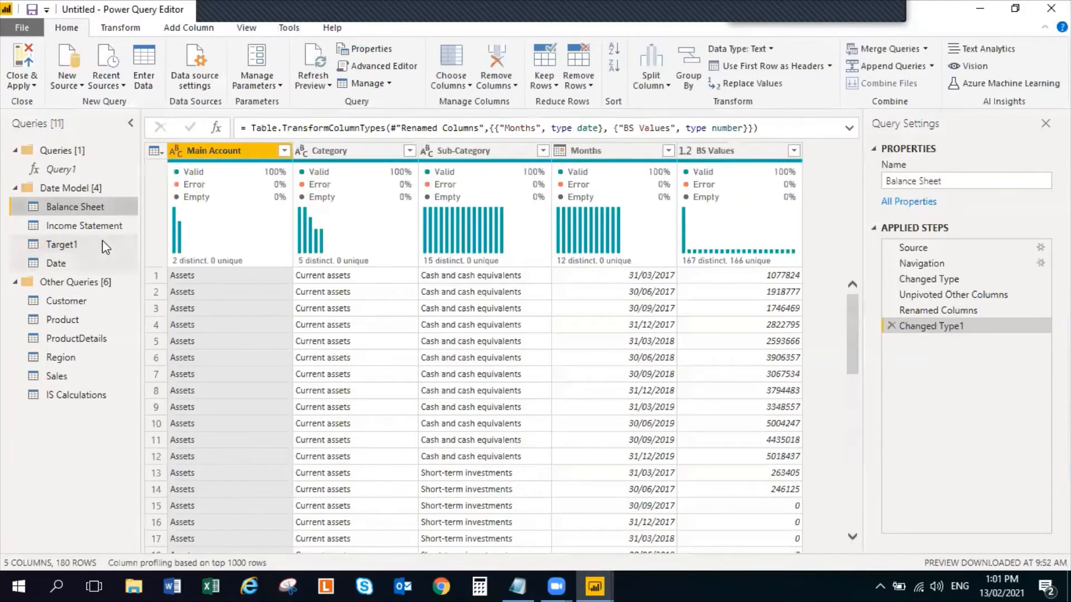
pyautogui.click(99, 226)
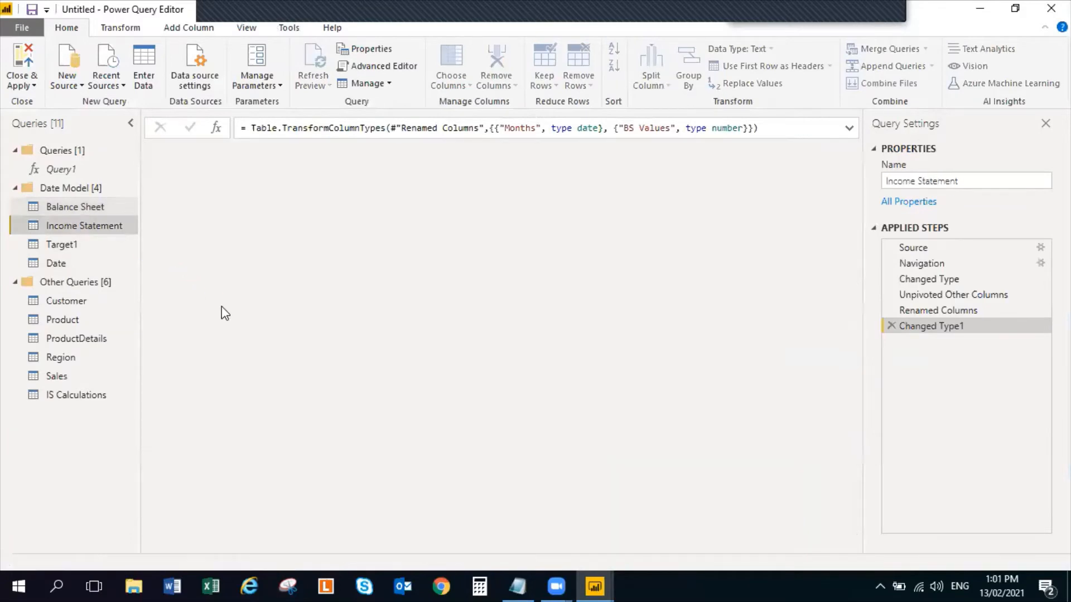
pyautogui.scroll(-6, 254, 423)
pyautogui.scroll(-15, 254, 423)
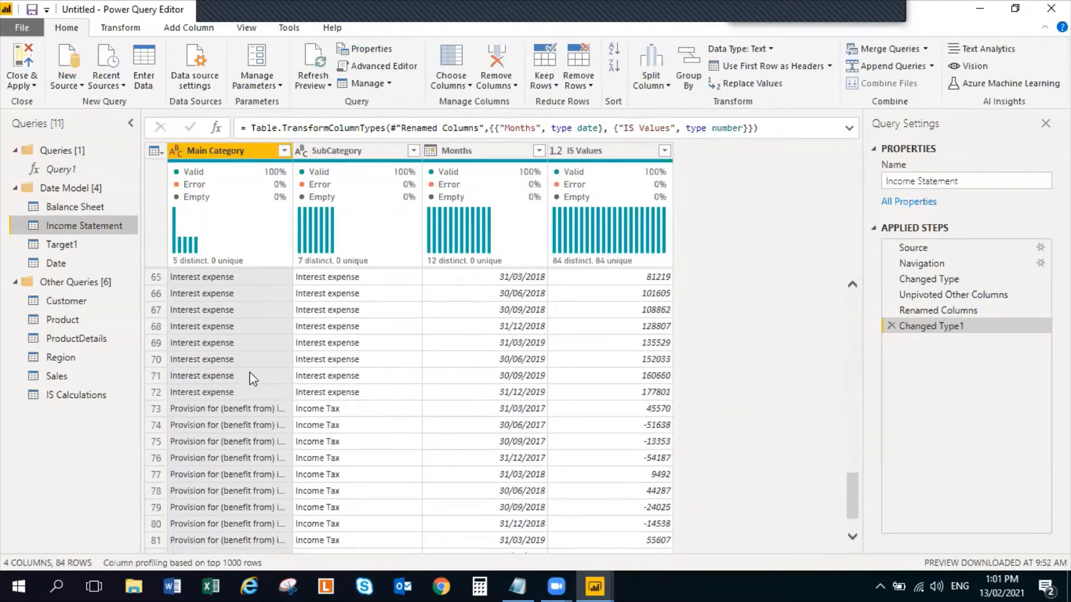
pyautogui.scroll(5, 253, 379)
pyautogui.scroll(-4, 253, 379)
pyautogui.scroll(6, 252, 379)
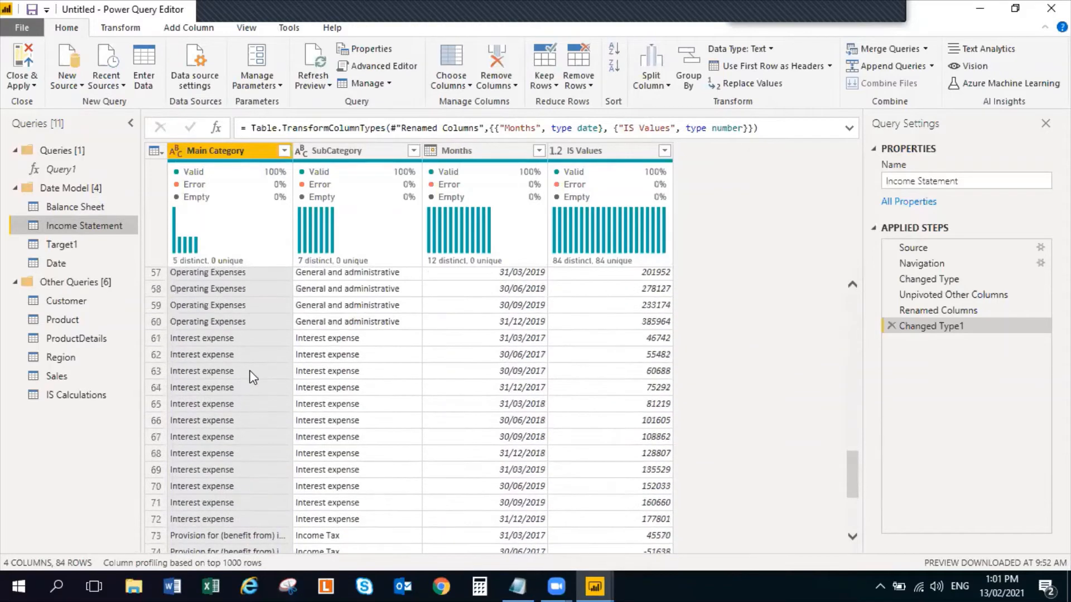
pyautogui.click(25, 75)
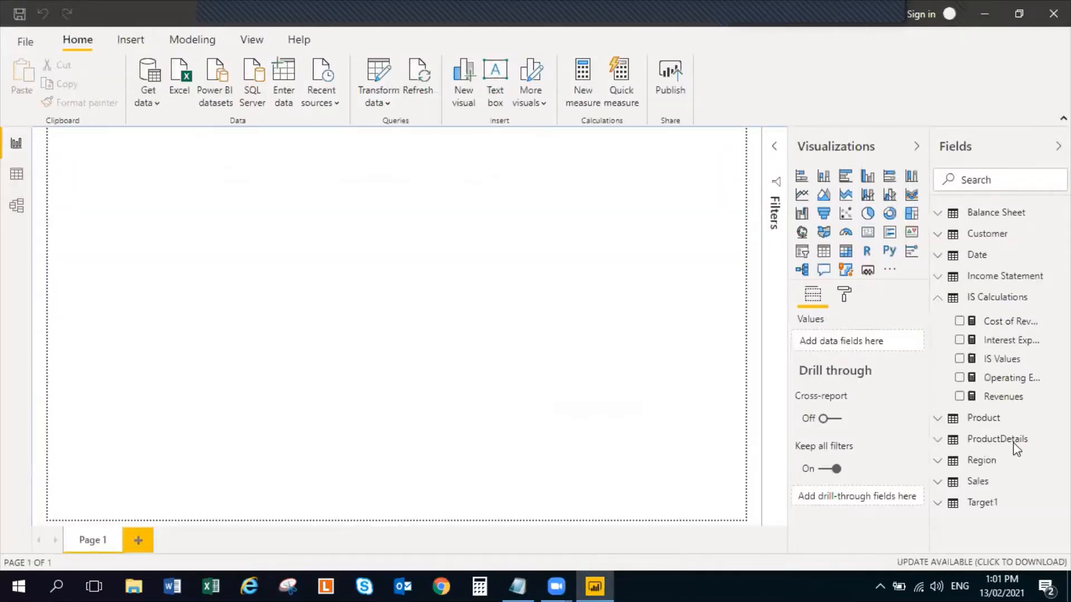
# Correct the Interest Expenses measure to the singular "Interest Expense" in both its name and its Main Category filter
pyautogui.click(1027, 349)
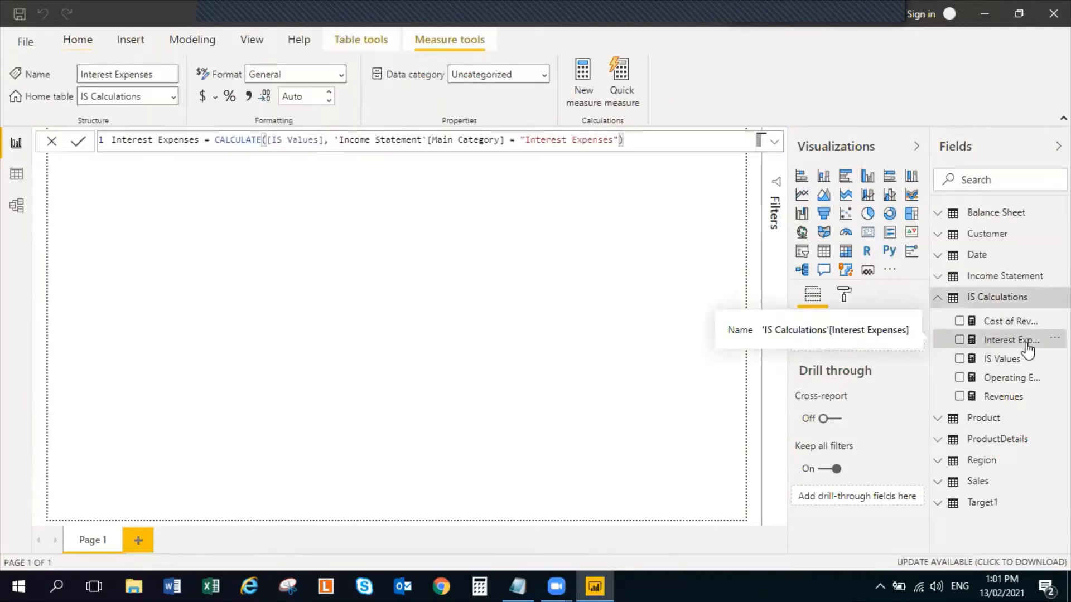
pyautogui.click(194, 140)
pyautogui.press('BackSpace')
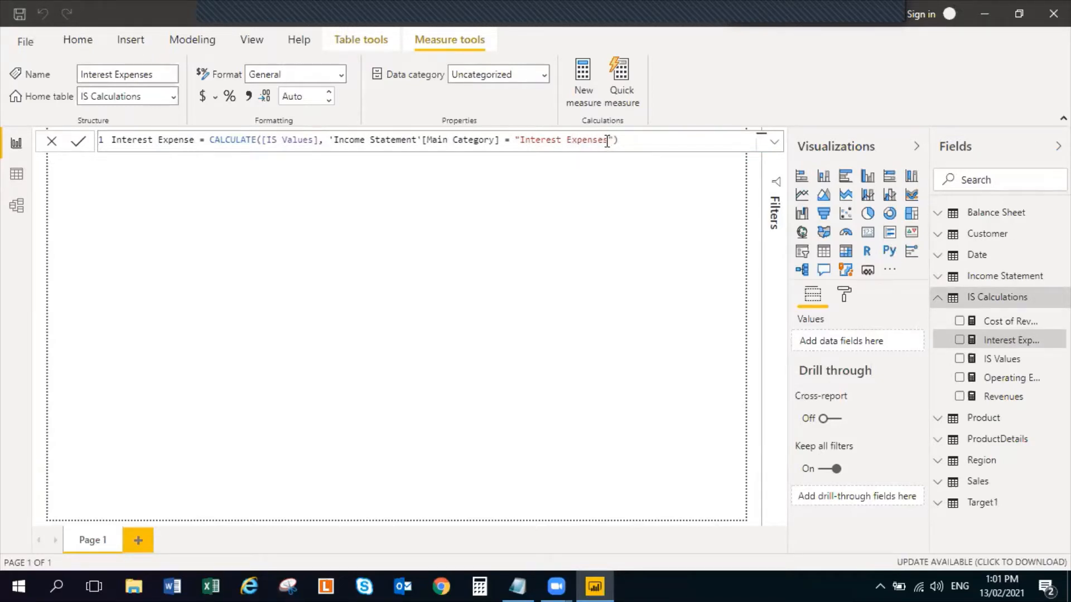
pyautogui.press('Delete')
pyautogui.click(536, 285)
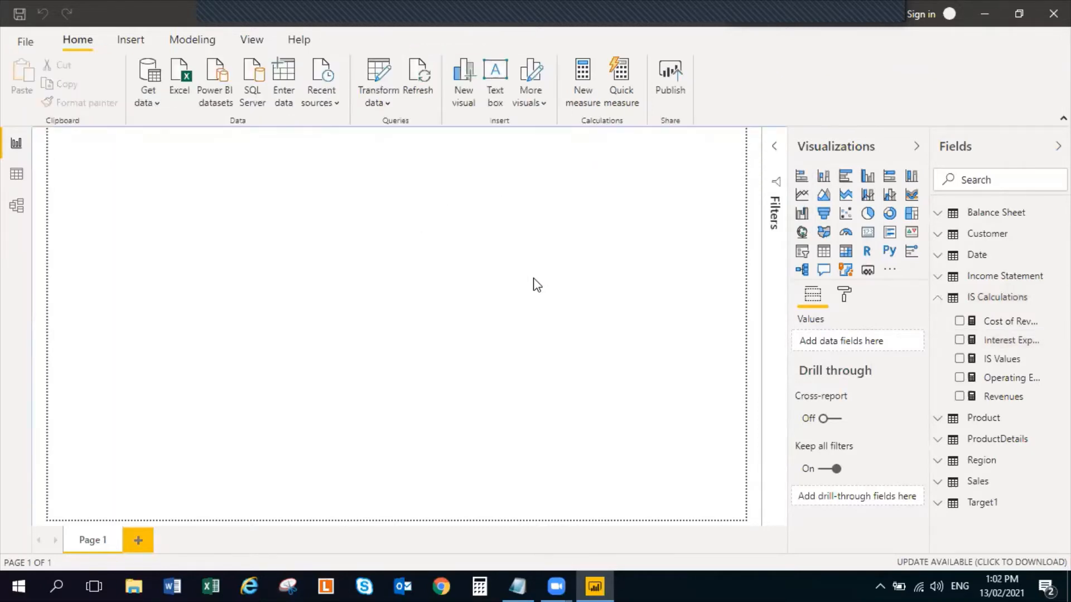
# Copy the Income Tax formula from the Notepad notes into a new measure in the IS Calculations table
pyautogui.hotkey('alt', 'Tab')
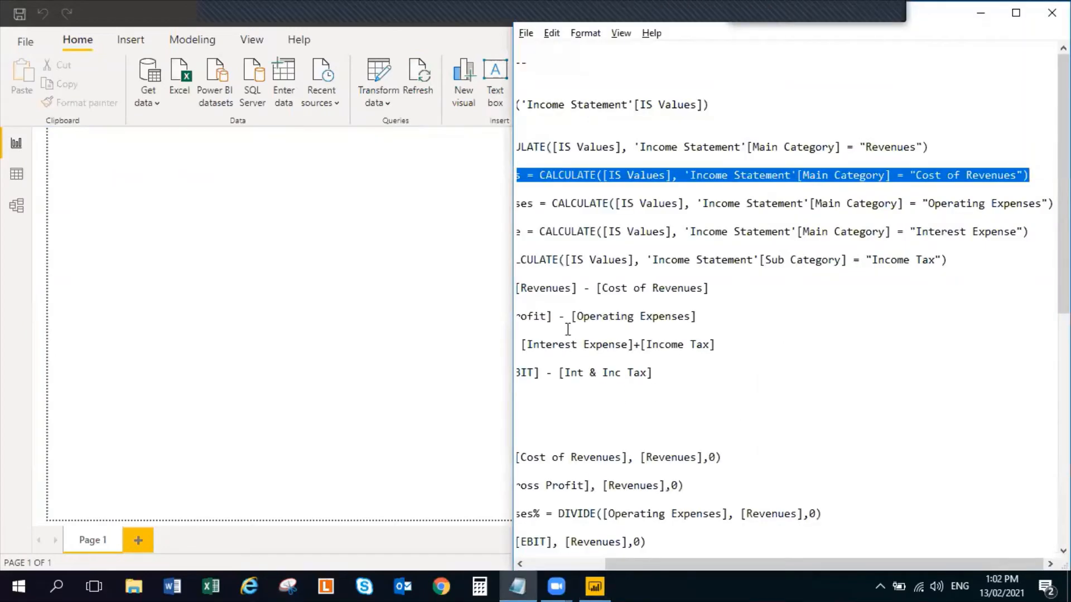
pyautogui.click(550, 561)
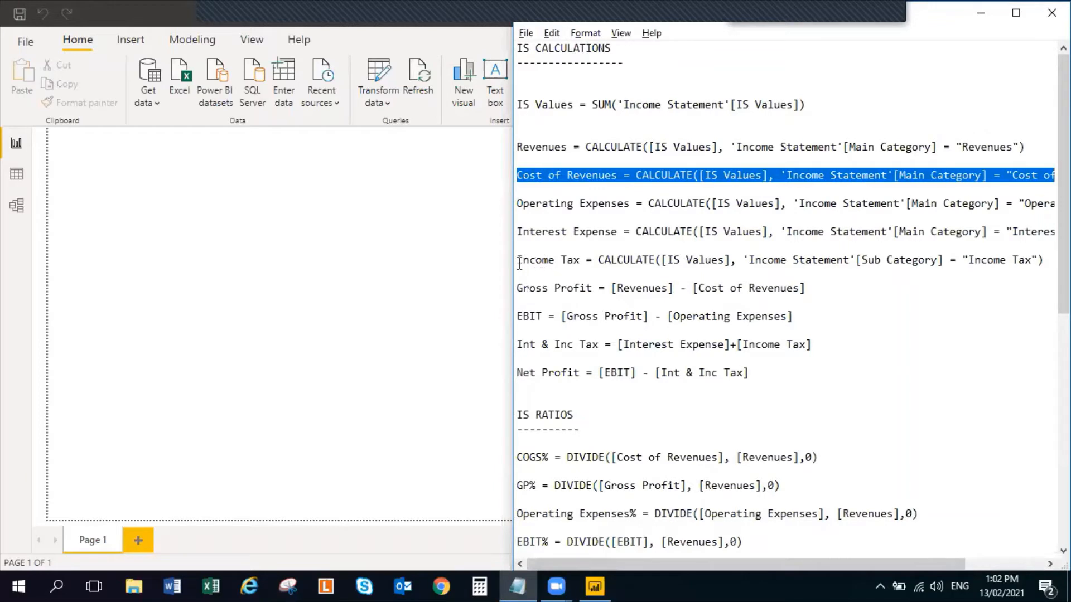
pyautogui.moveTo(518, 261); pyautogui.dragTo(1045, 262)
pyautogui.hotkey('ctrl', 'c')
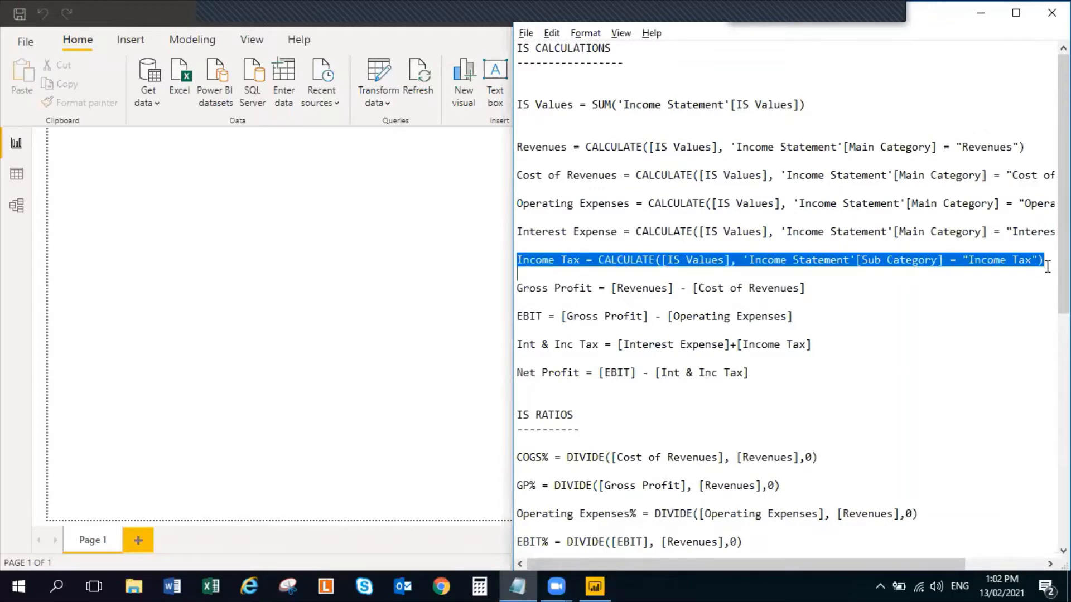
pyautogui.hotkey('alt', 'Tab')
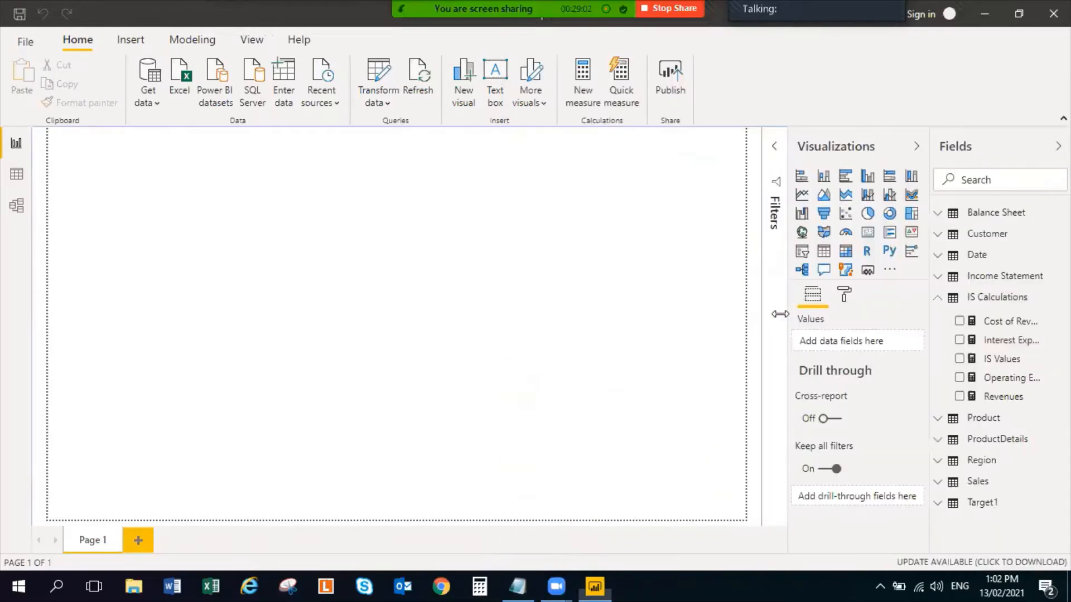
pyautogui.click(1062, 296)
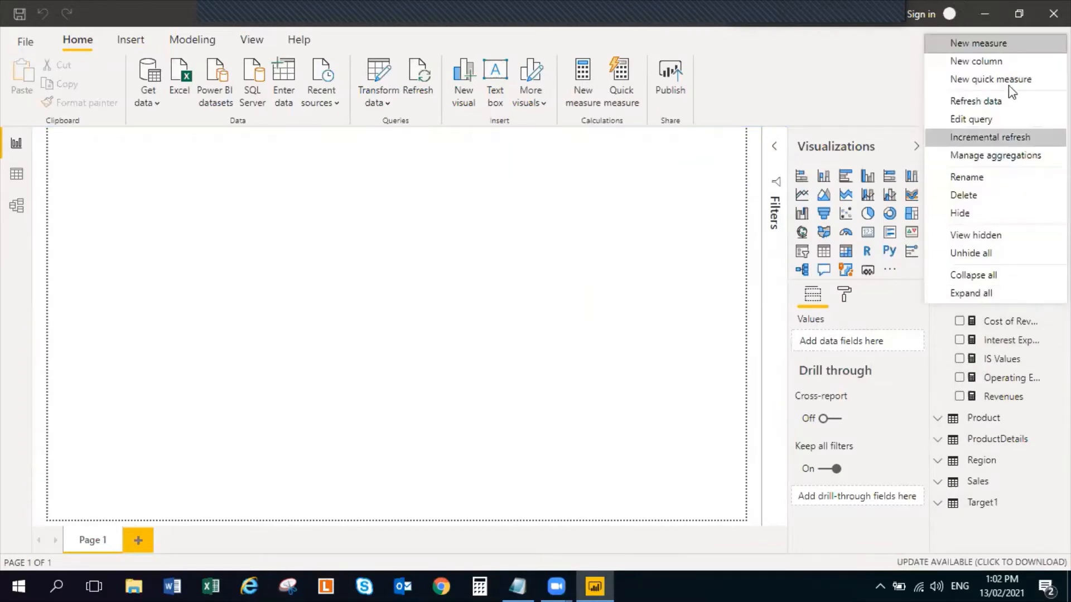
pyautogui.click(1015, 34)
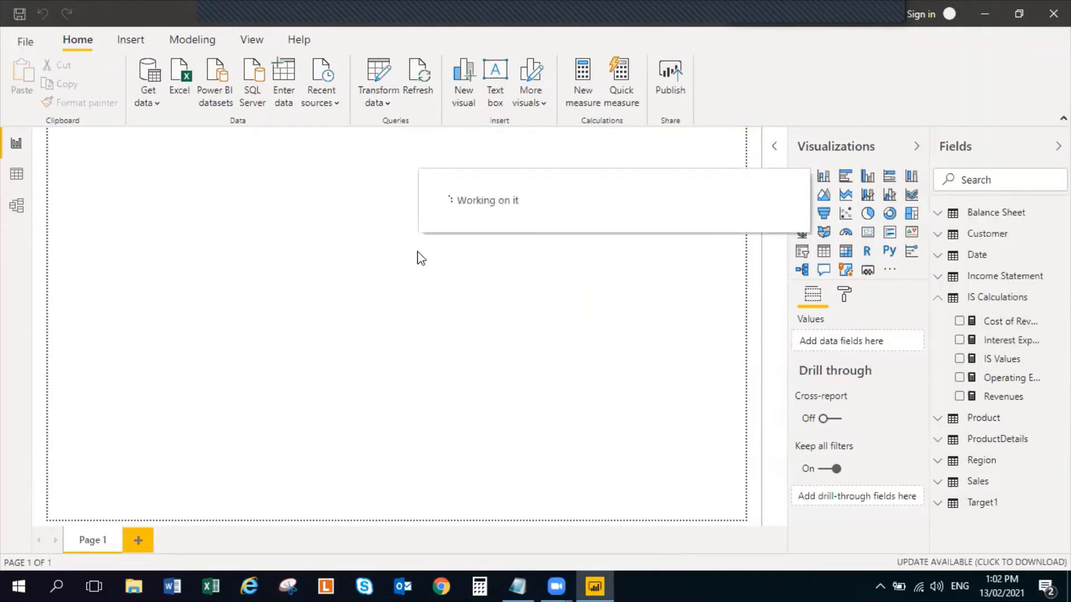
pyautogui.hotkey('ctrl', 'v')
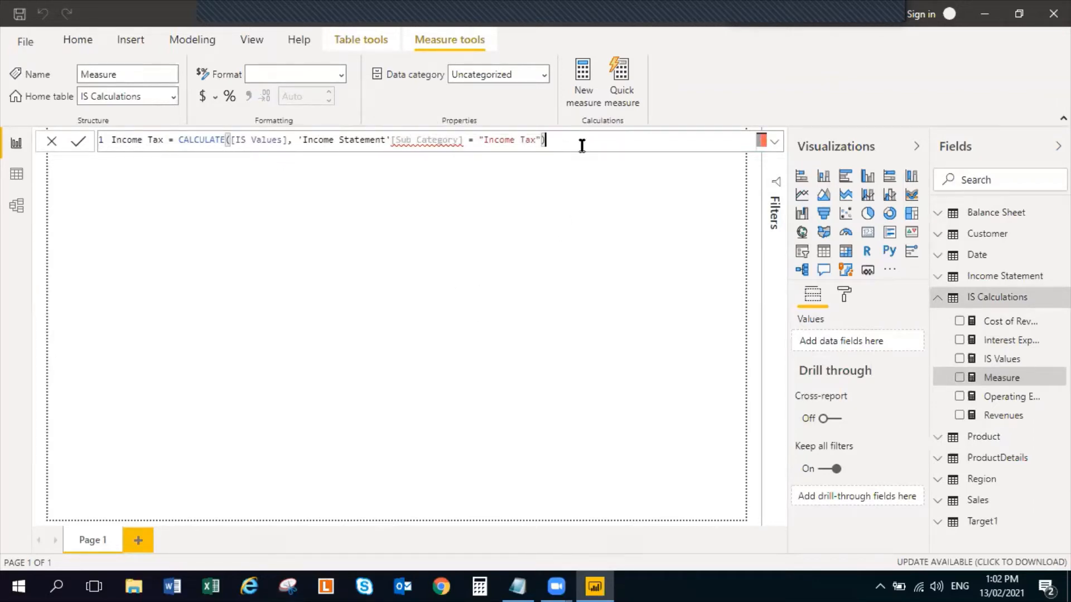
# Replace the invalid Sub Category reference in the Income Tax formula with the 'Income Statement'[SubCategory] column
pyautogui.press('BackSpace')
pyautogui.press('BackSpace')
pyautogui.press('BackSpace')
pyautogui.press('BackSpace')
pyautogui.press('BackSpace')
pyautogui.press('BackSpace')
pyautogui.press('BackSpace')
pyautogui.press('BackSpace')
pyautogui.press('BackSpace')
pyautogui.press('BackSpace')
pyautogui.press('BackSpace')
pyautogui.press('BackSpace')
pyautogui.press('BackSpace')
pyautogui.press('BackSpace')
pyautogui.press('BackSpace')
pyautogui.press('BackSpace')
pyautogui.press('BackSpace')
pyautogui.press('BackSpace')
pyautogui.press('BackSpace')
pyautogui.press('BackSpace')
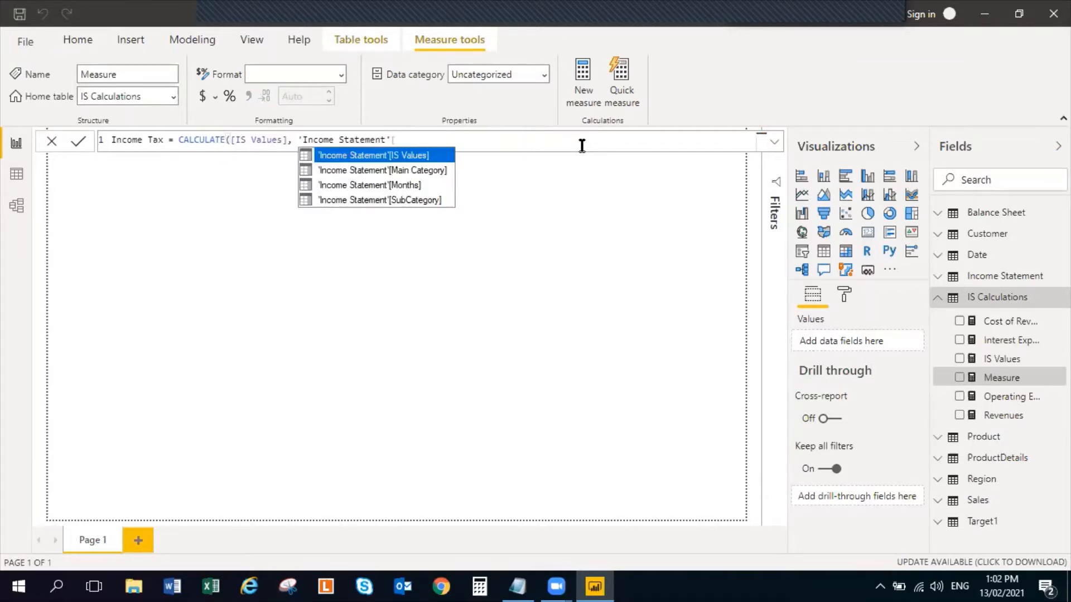
pyautogui.press('BackSpace')
pyautogui.press('BackSpace')
pyautogui.press('BackSpace')
pyautogui.press('BackSpace')
pyautogui.press('BackSpace')
pyautogui.press('BackSpace')
pyautogui.press('BackSpace')
pyautogui.press('BackSpace')
pyautogui.press('BackSpace')
pyautogui.press('BackSpace')
pyautogui.press('BackSpace')
pyautogui.press('BackSpace')
pyautogui.press('BackSpace')
pyautogui.press('BackSpace')
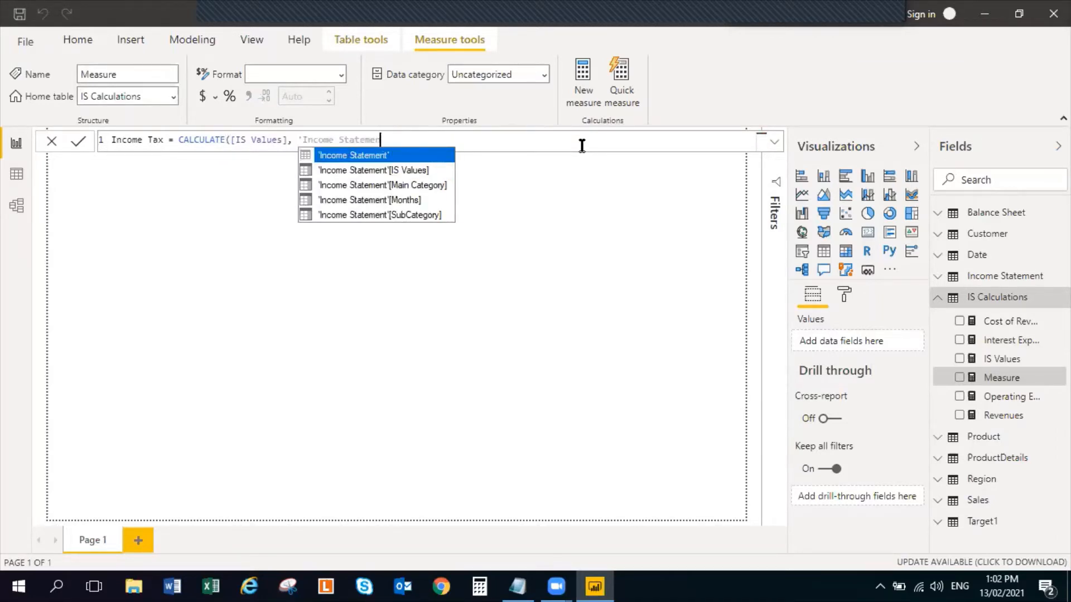
pyautogui.press('BackSpace')
pyautogui.press('BackSpace')
pyautogui.press('BackSpace')
pyautogui.press('BackSpace')
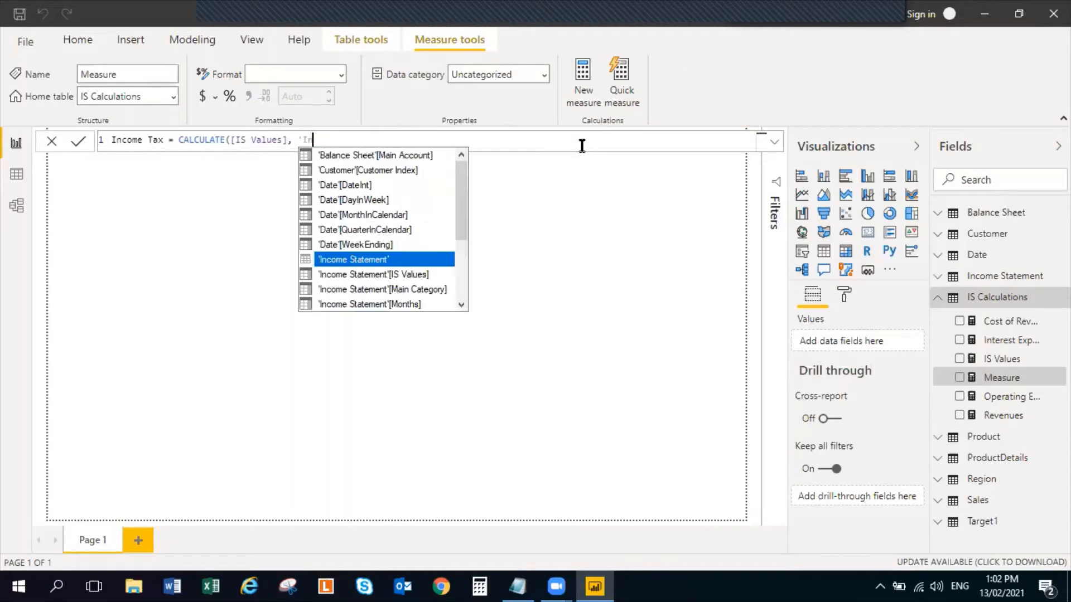
pyautogui.write('Incom')
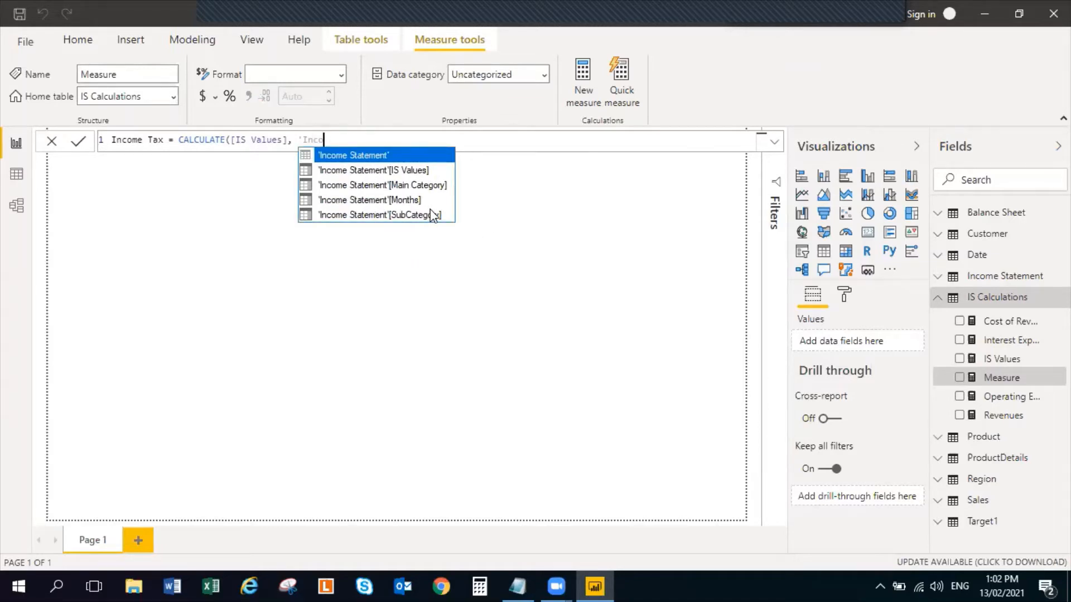
pyautogui.press('BackSpace')
pyautogui.press('BackSpace')
pyautogui.write('te')
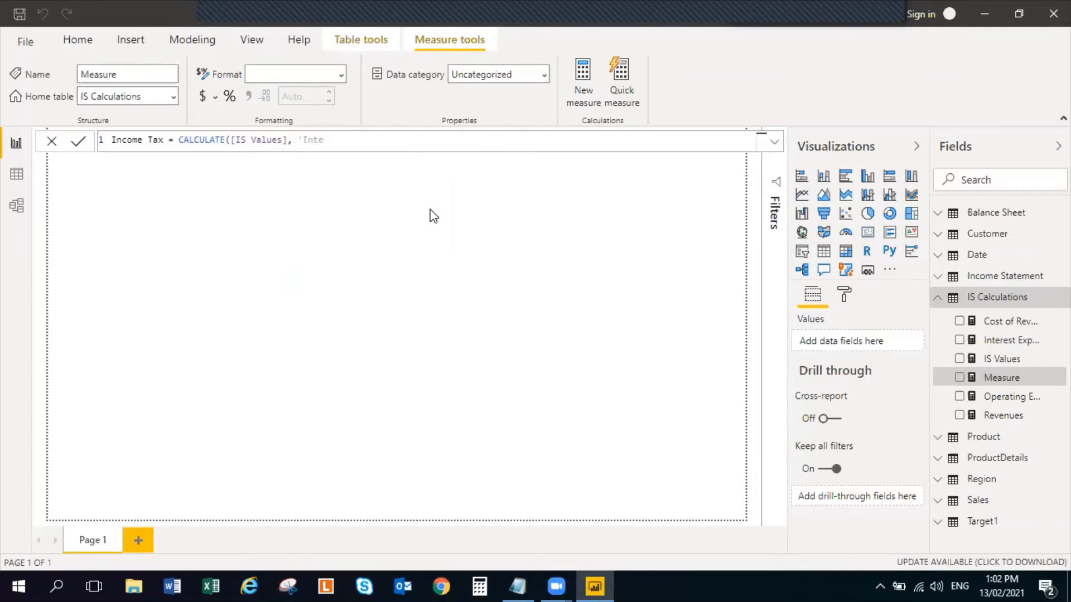
pyautogui.press('BackSpace')
pyautogui.press('BackSpace')
pyautogui.write('co')
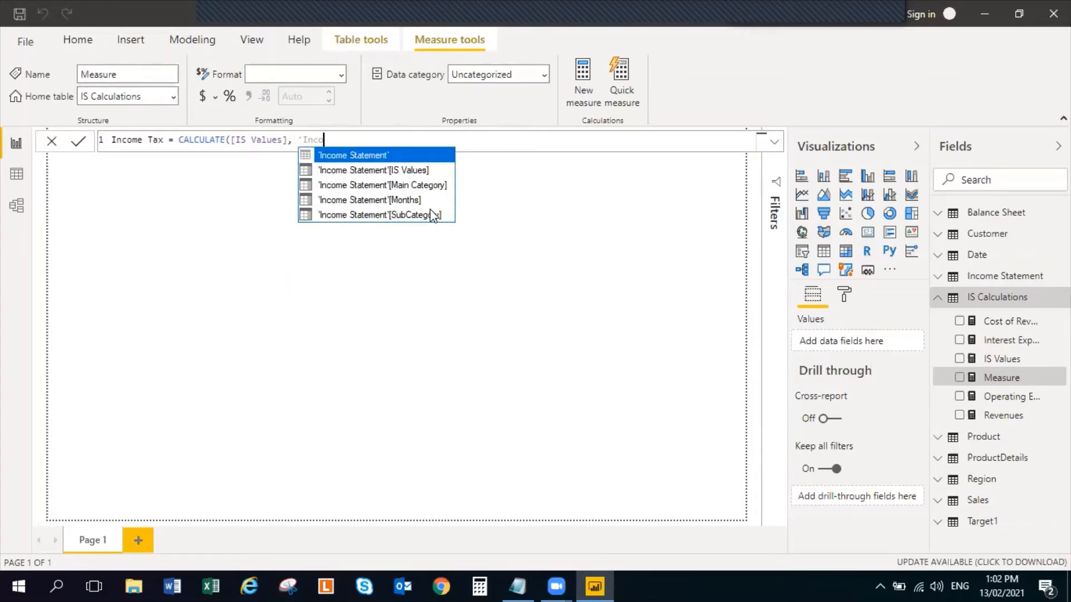
pyautogui.click(431, 217)
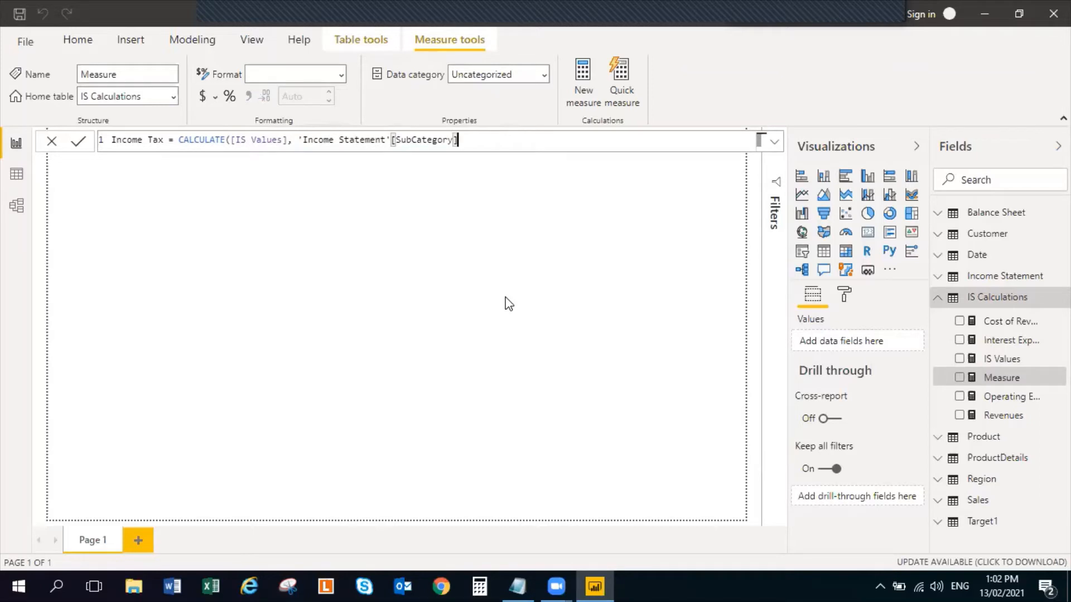
# Complete the SubCategory filter with = "Income Tax", following the notes, and commit the measure
pyautogui.write('=')
pyautogui.hotkey('alt', 'Tab')
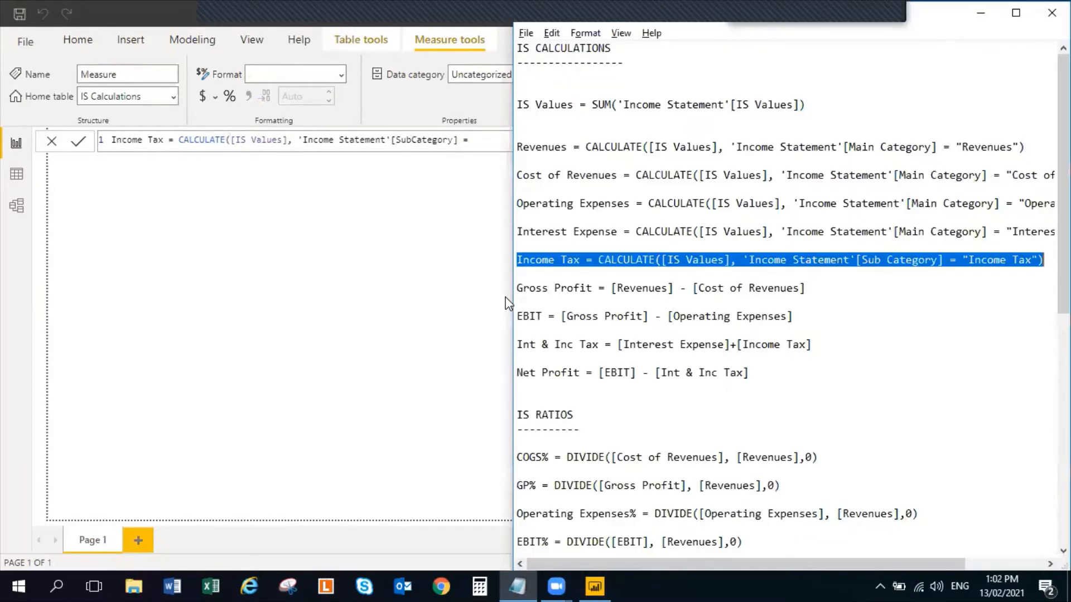
pyautogui.hotkey('alt', 'Tab')
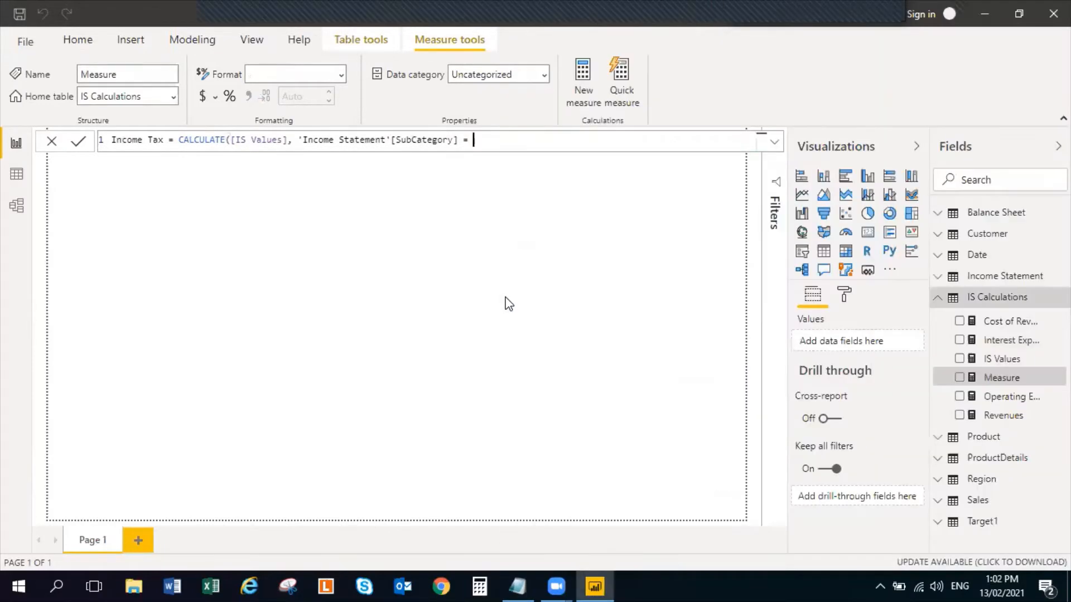
pyautogui.hotkey('alt', 'Tab')
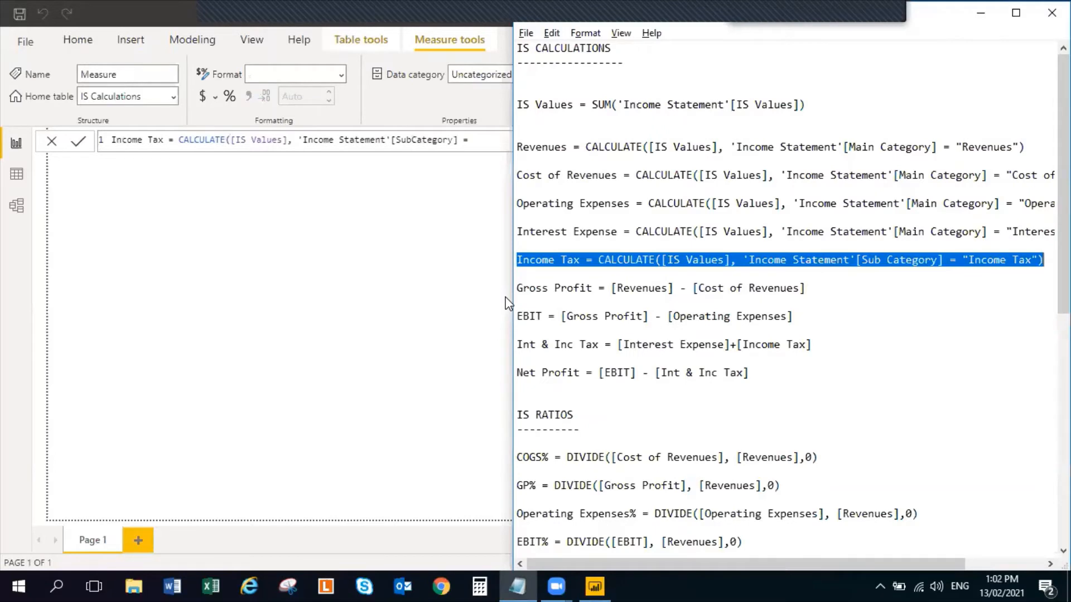
pyautogui.hotkey('alt', 'Tab')
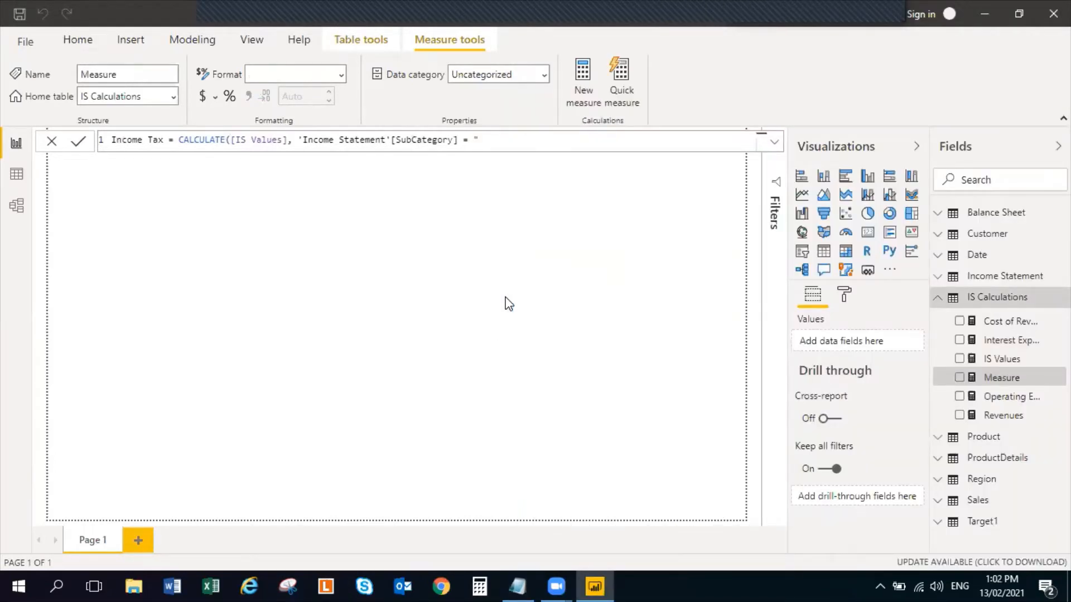
pyautogui.write('Income Tax')
pyautogui.press('Return')
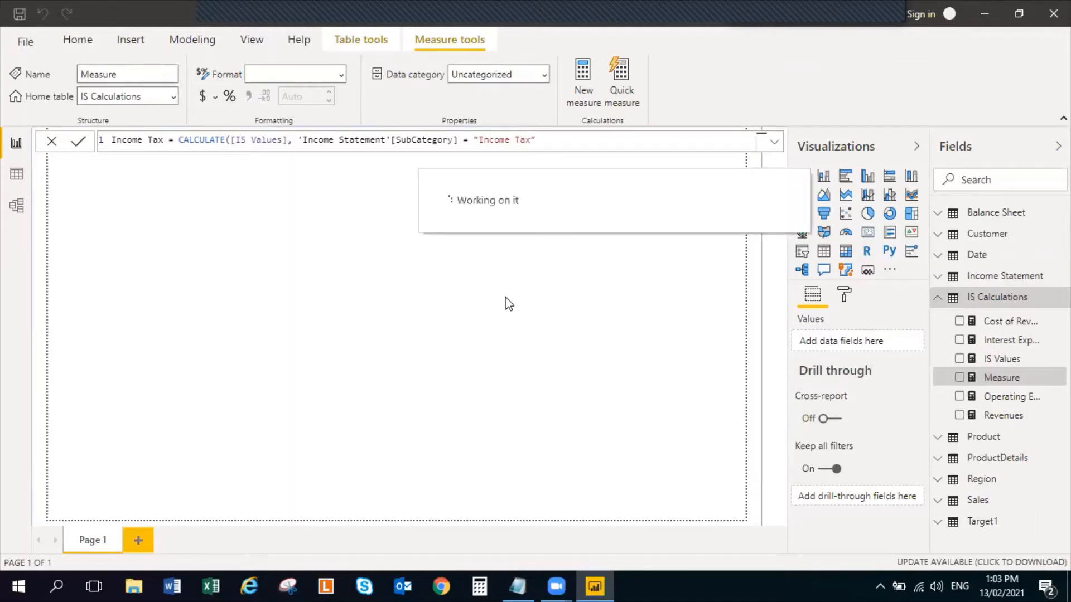
pyautogui.click(509, 304)
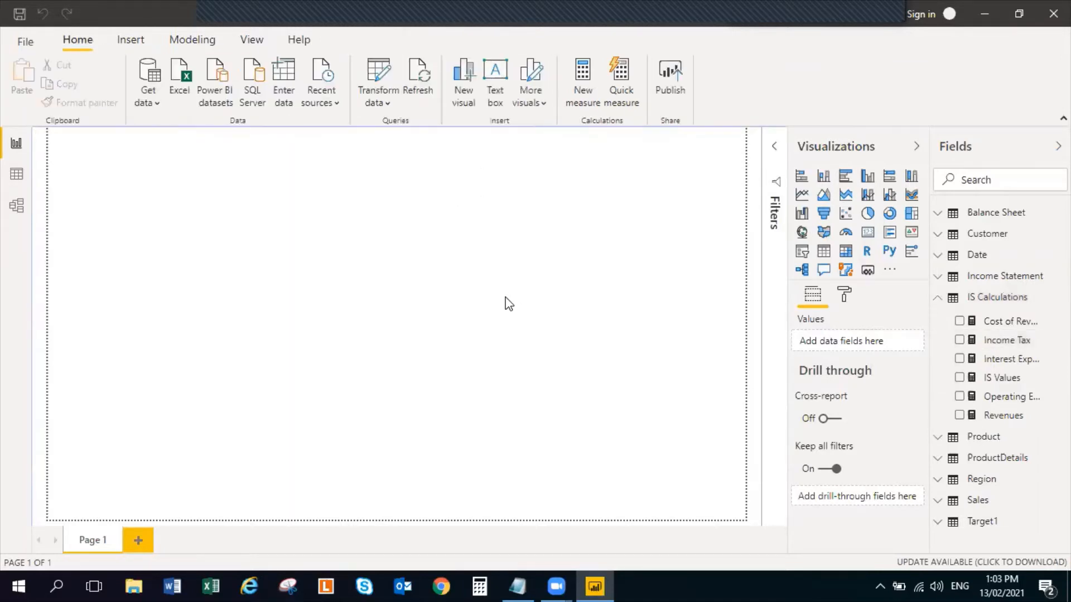
# Check the Income Tax wording in the Income Statement query's SubCategory column in Power Query Editor, and review the Income Tax measure's formula
pyautogui.click(379, 75)
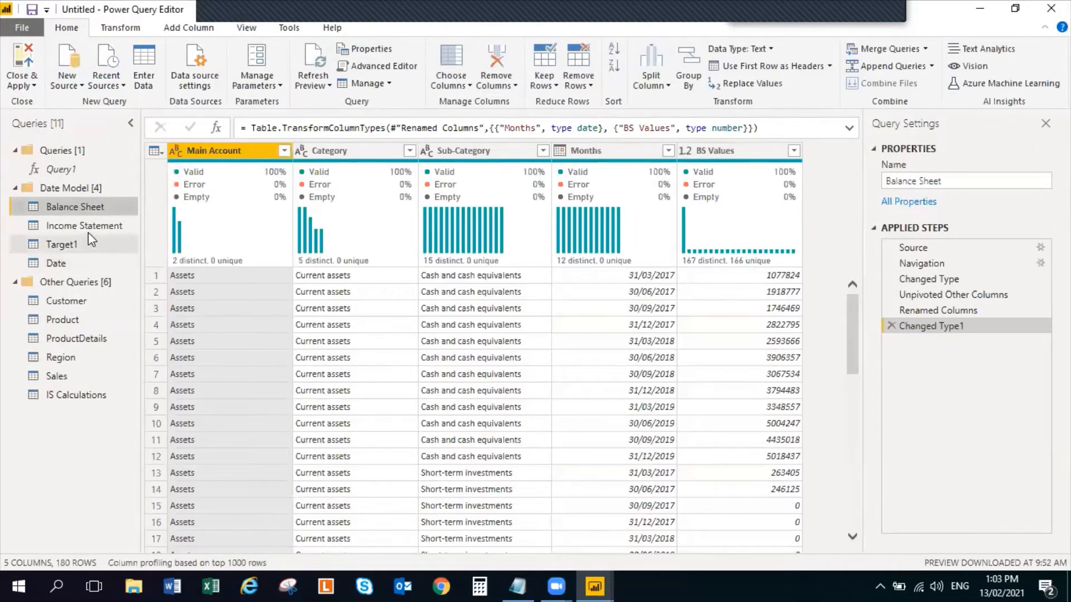
pyautogui.click(87, 229)
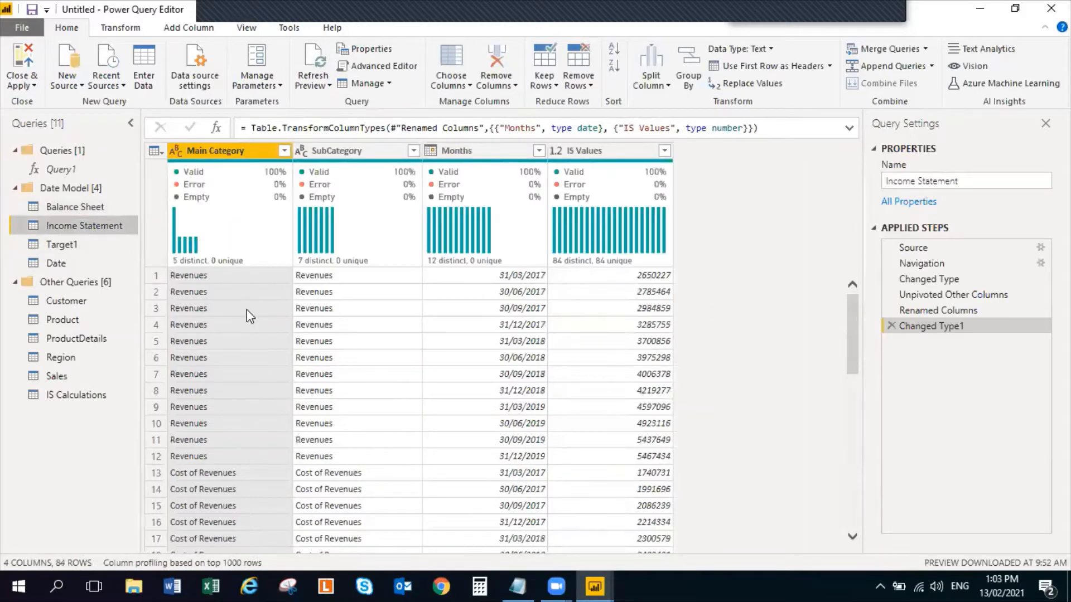
pyautogui.scroll(-11, 246, 311)
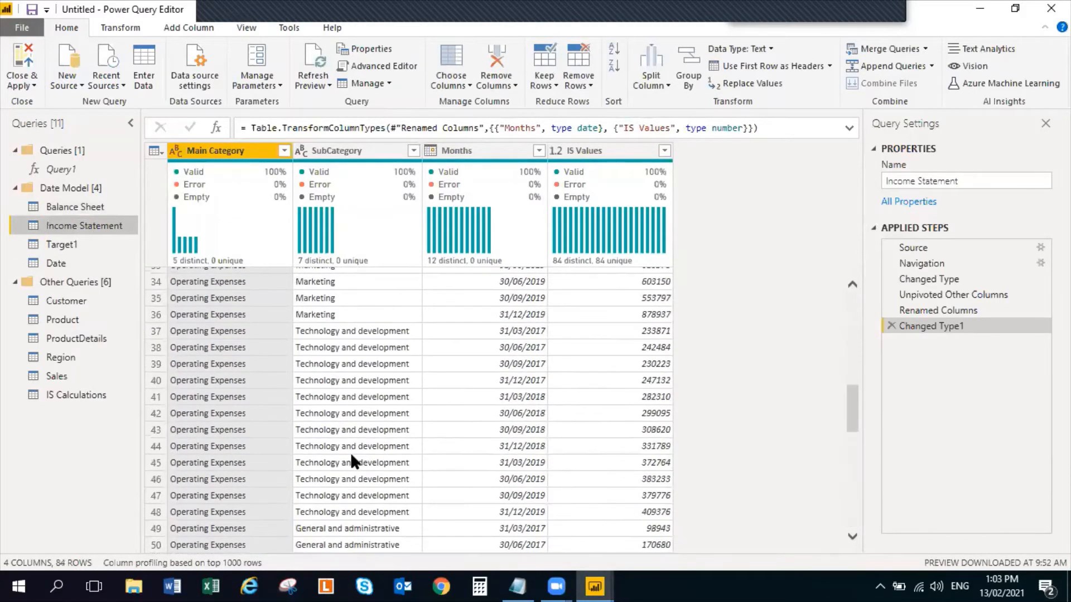
pyautogui.scroll(-11, 350, 452)
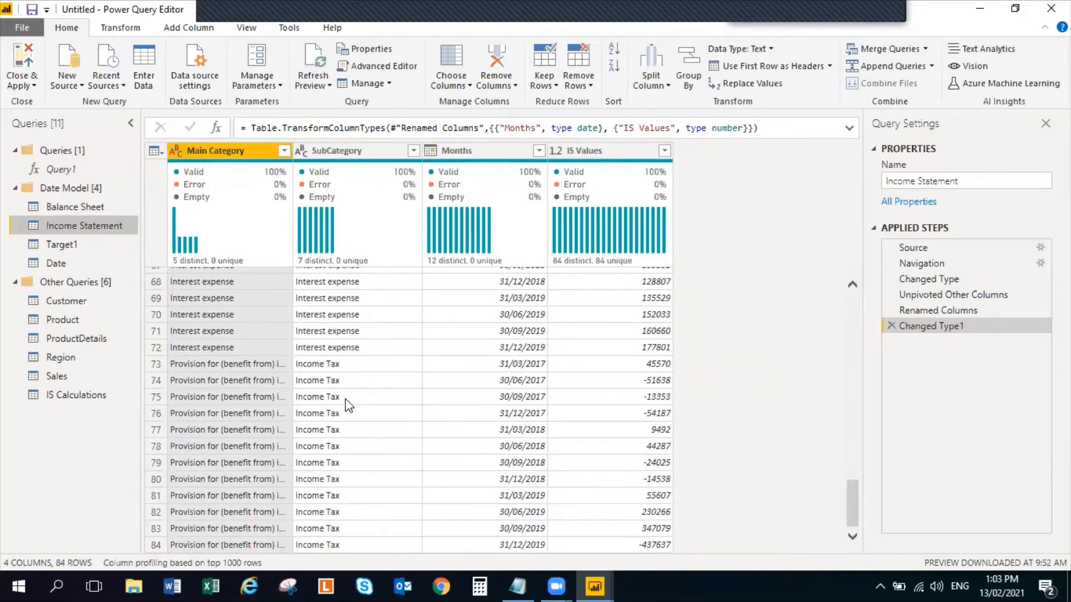
pyautogui.scroll(3, 346, 399)
pyautogui.click(344, 157)
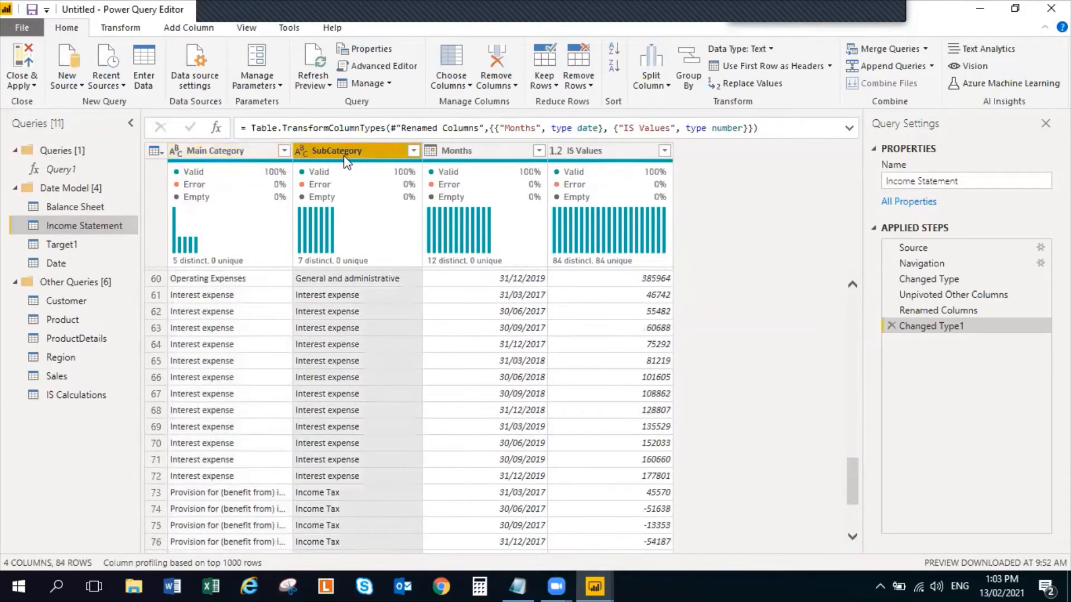
pyautogui.scroll(-3, 378, 476)
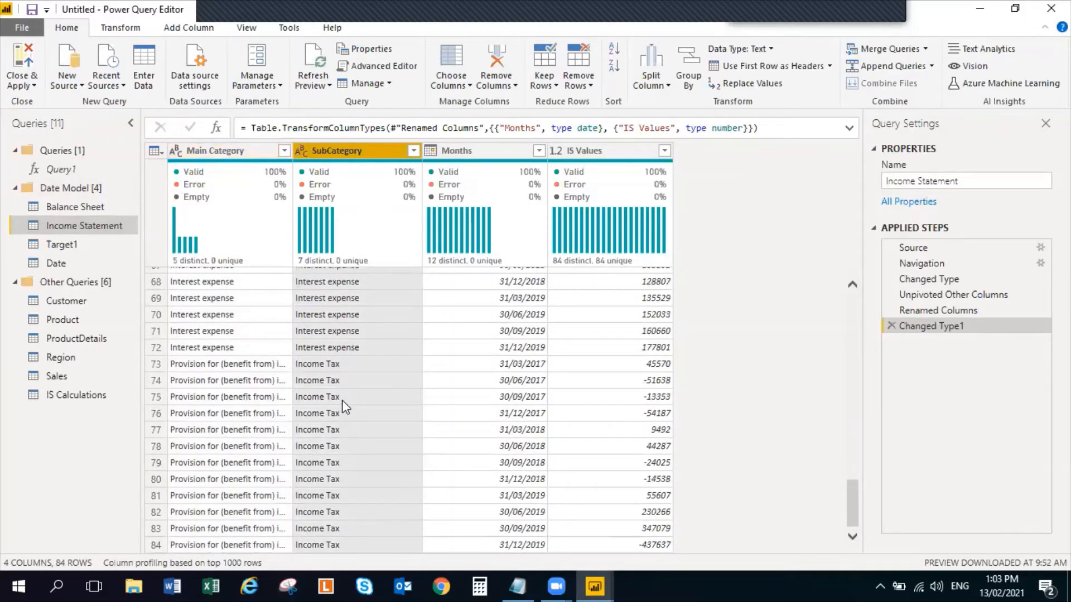
pyautogui.click(27, 69)
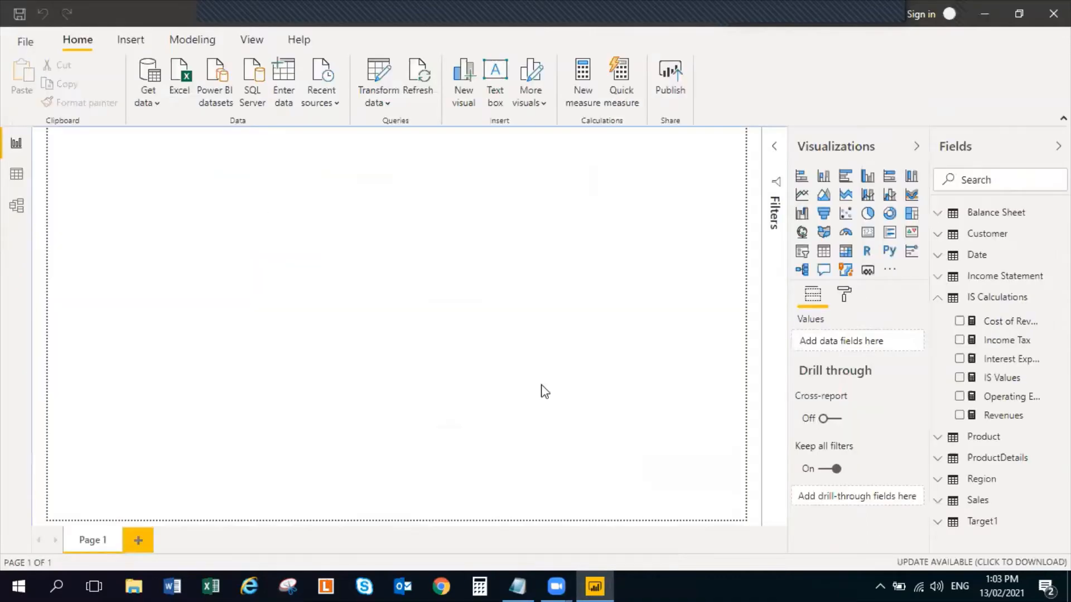
pyautogui.click(1026, 341)
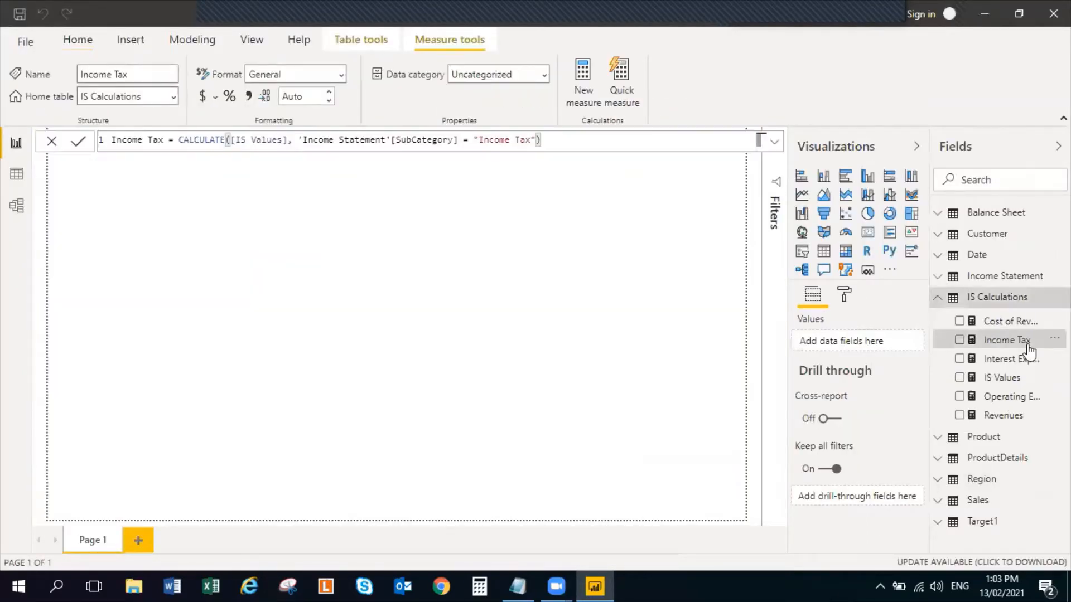
pyautogui.click(435, 289)
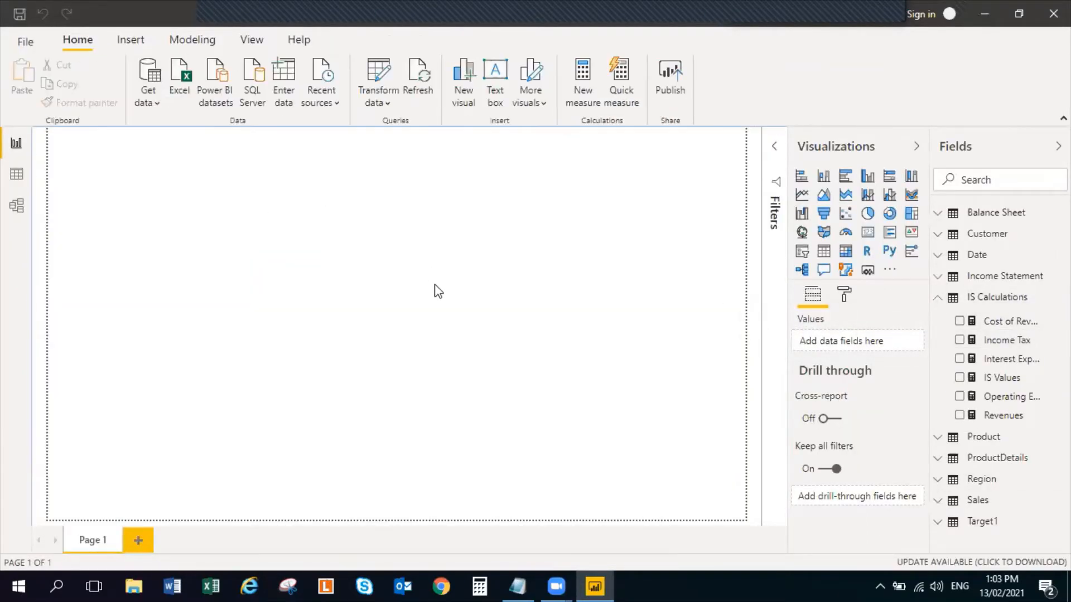
# Check the formulas in the Notepad notes and start a new measure named Gross Profit in the IS Calculations table
pyautogui.hotkey('alt', 'Tab')
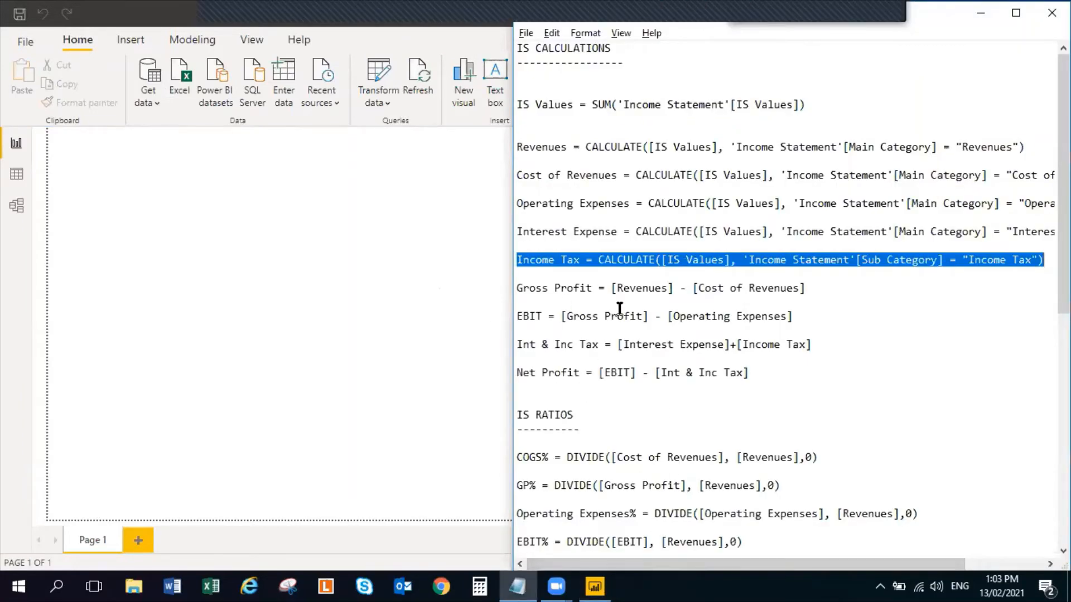
pyautogui.hotkey('alt', 'Tab')
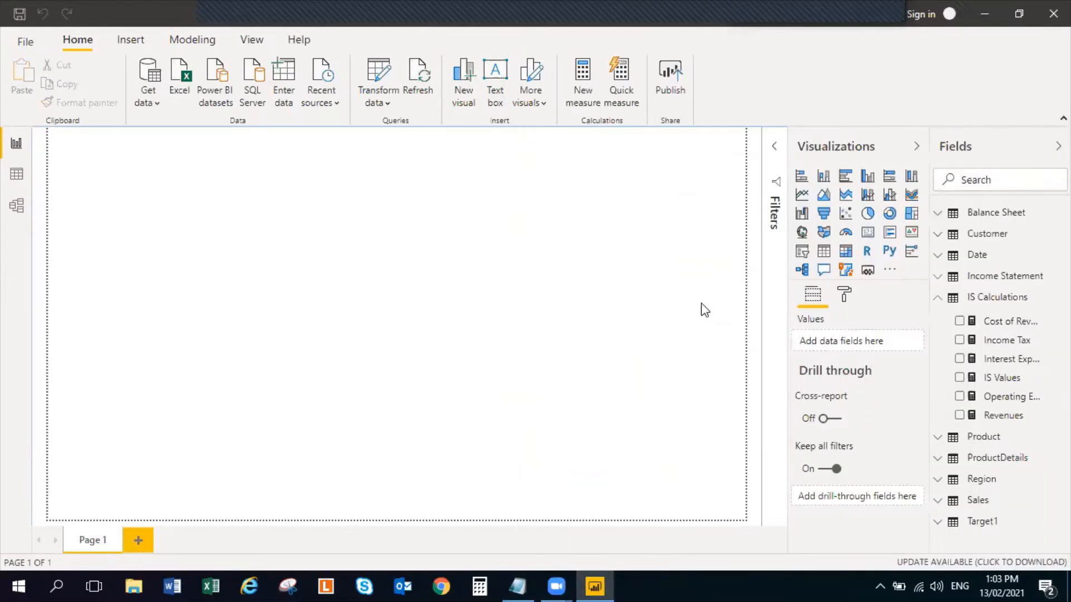
pyautogui.rightClick(937, 298)
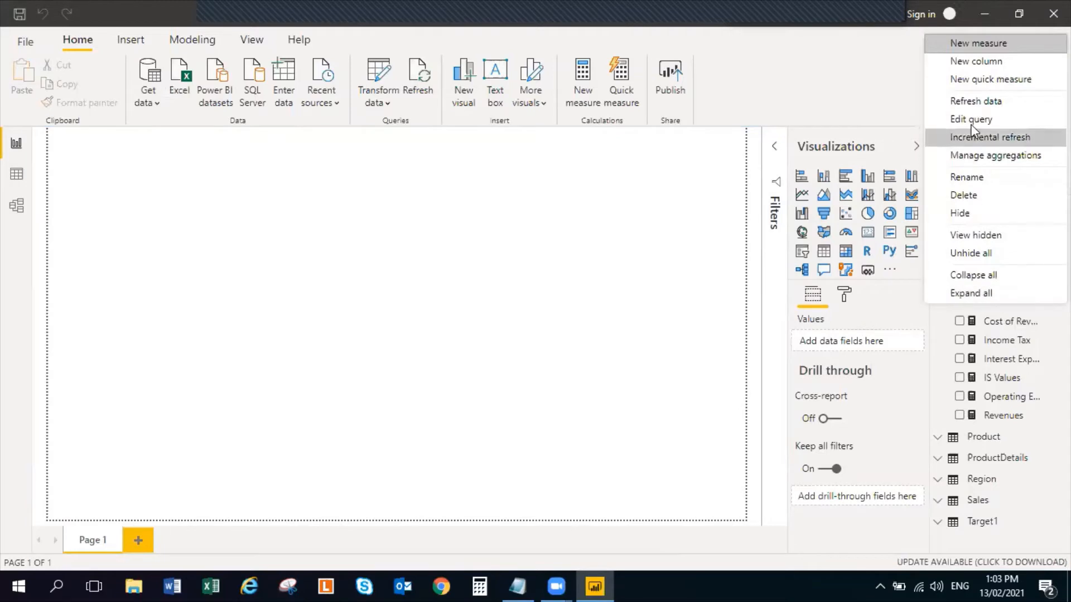
pyautogui.click(982, 44)
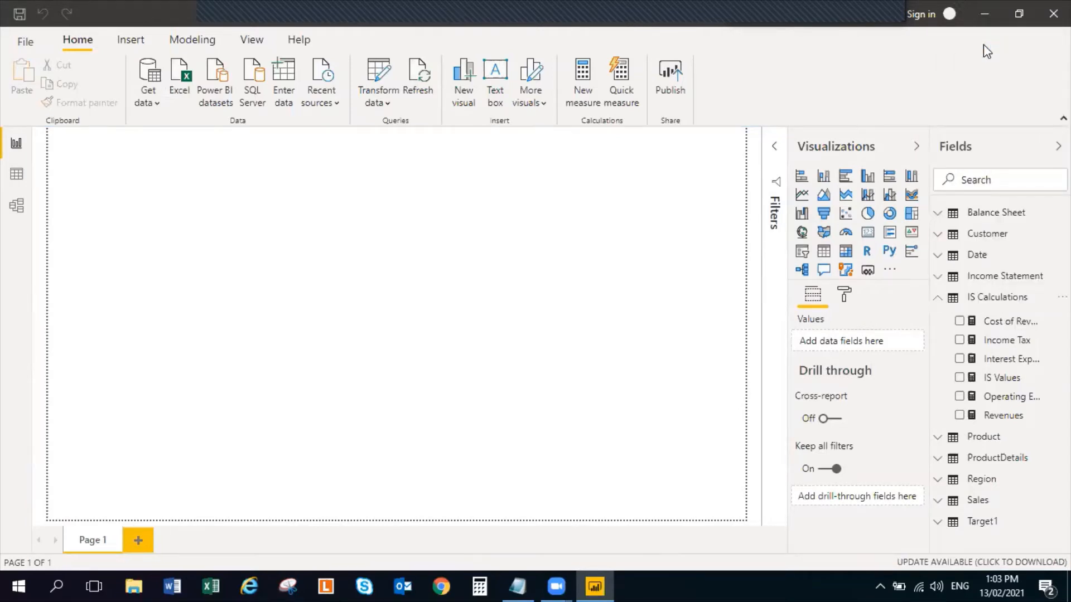
pyautogui.write('G')
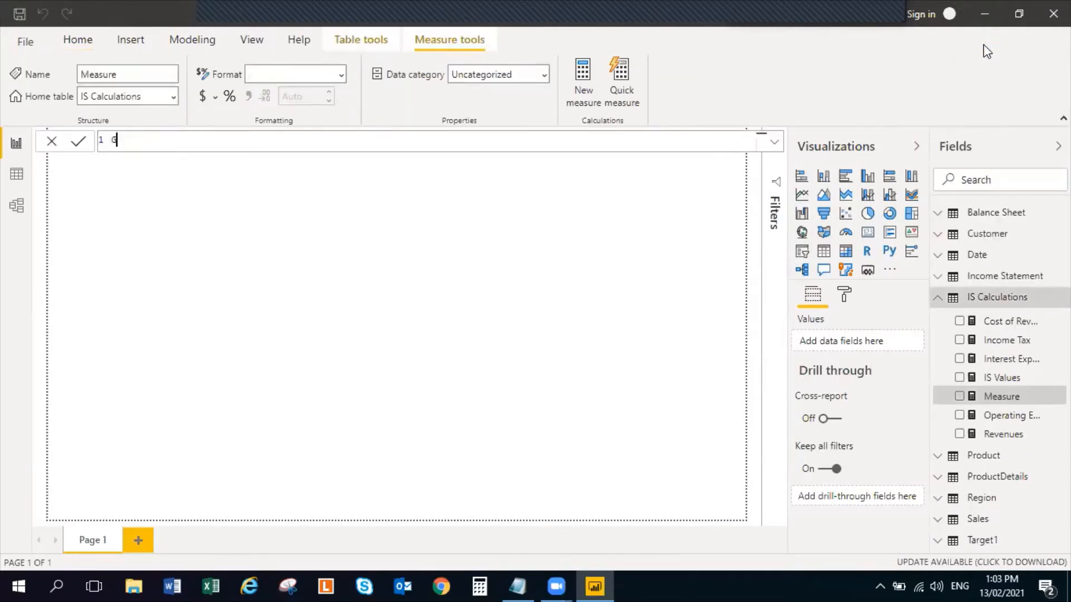
pyautogui.write('ross Profit = Re')
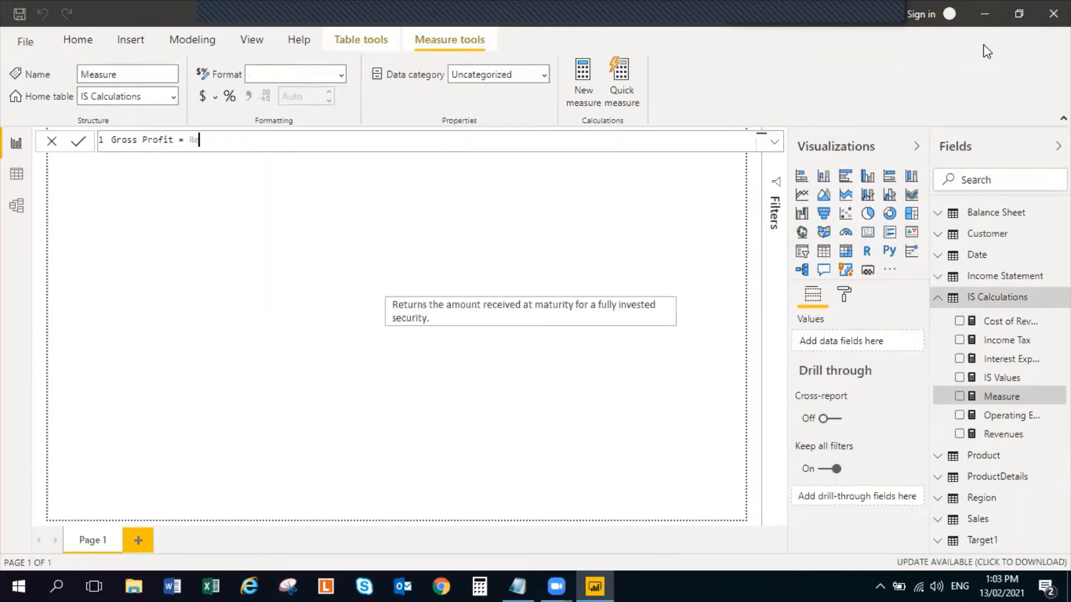
pyautogui.write('v')
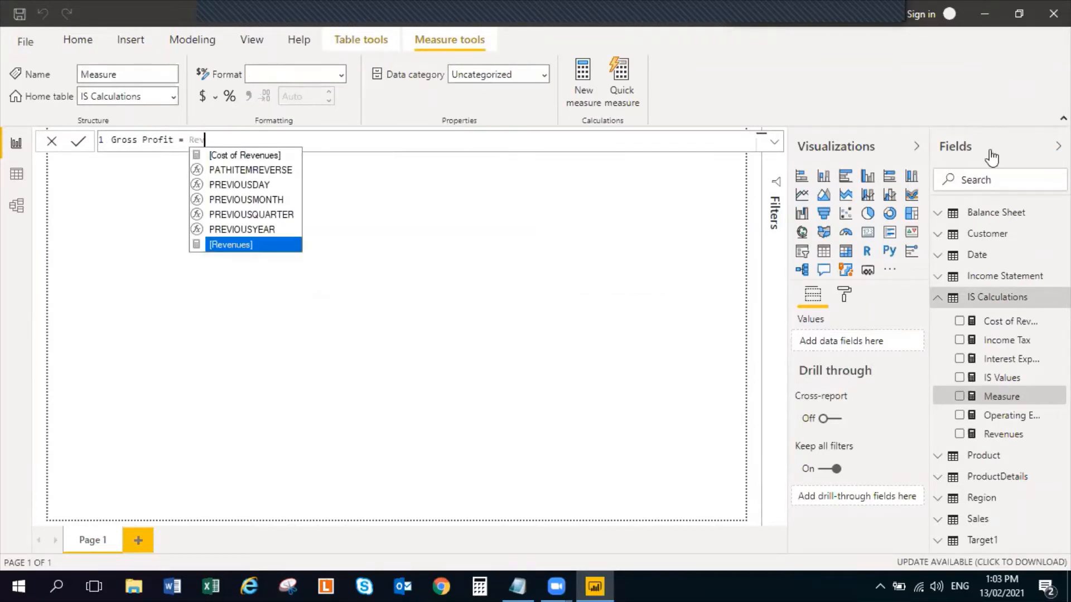
# Define the Gross Profit measure as [Revenues] - [Cost of Revenues] and commit it
pyautogui.click(249, 246)
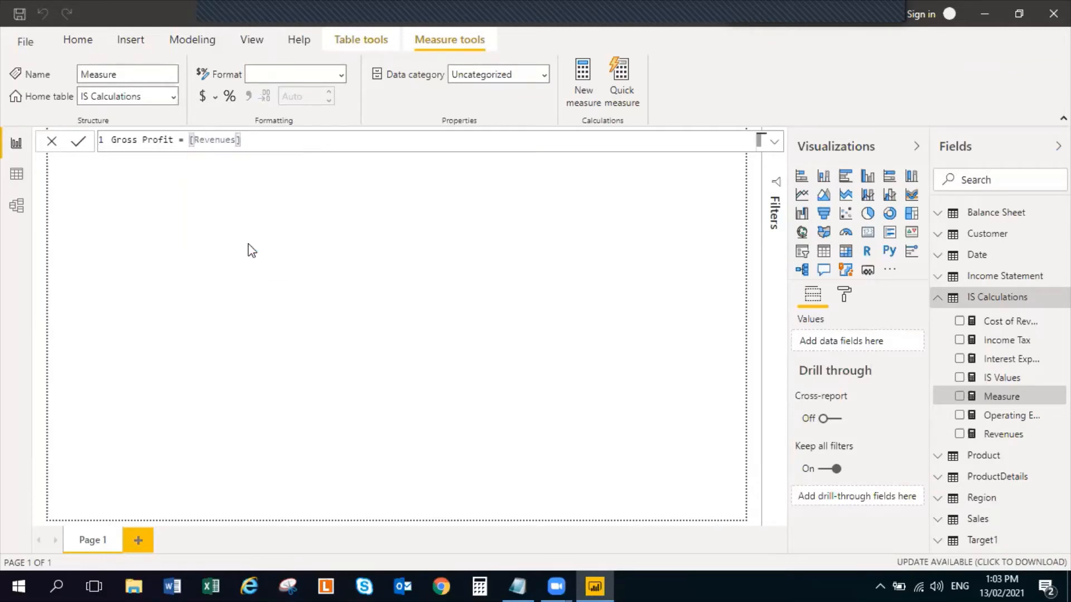
pyautogui.write('- COst')
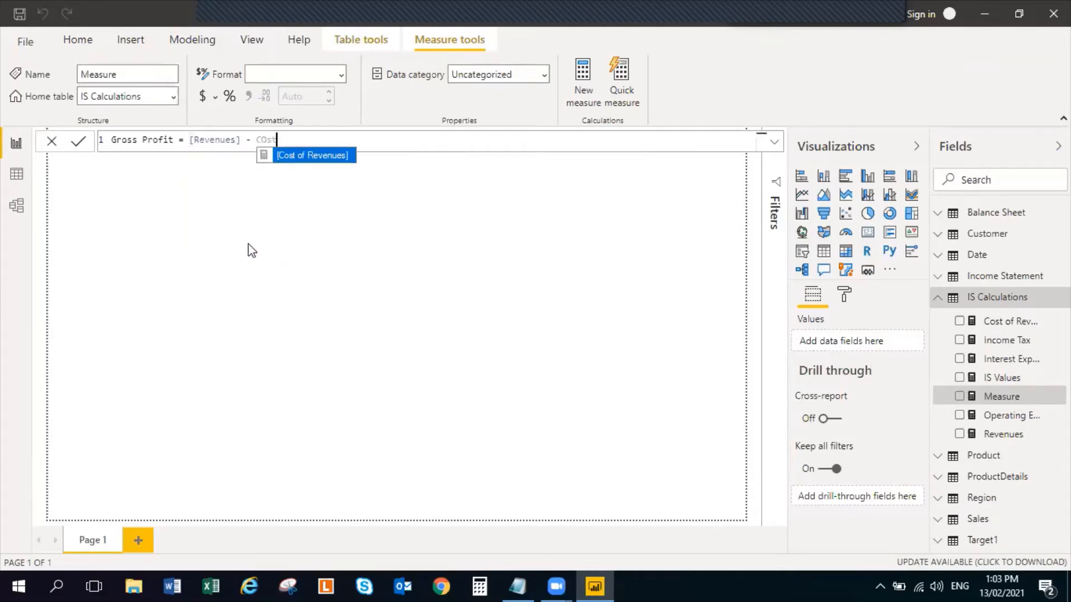
pyautogui.click(301, 156)
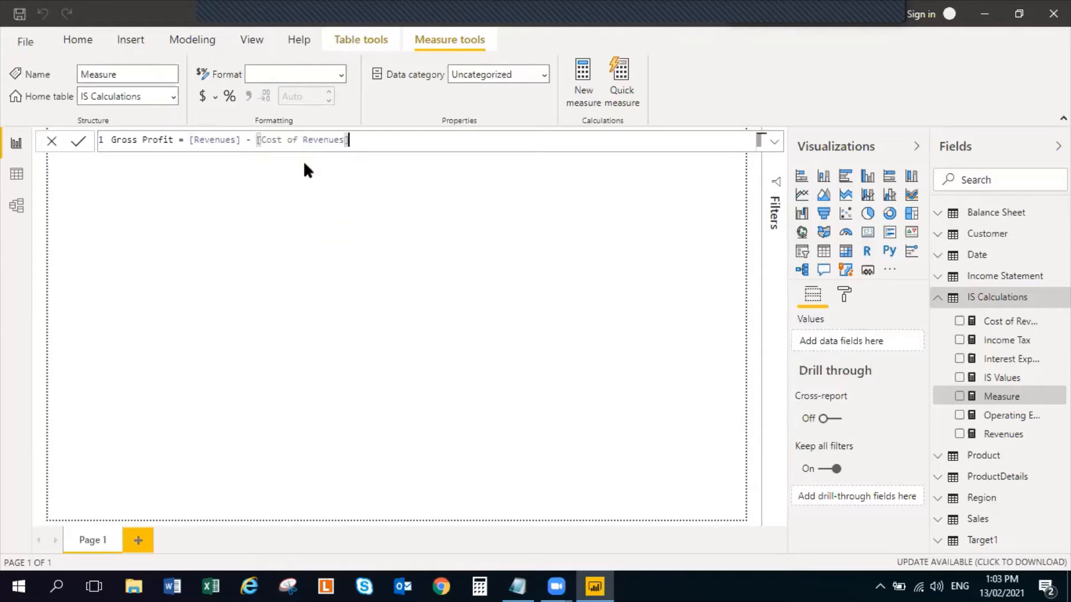
pyautogui.press('Return')
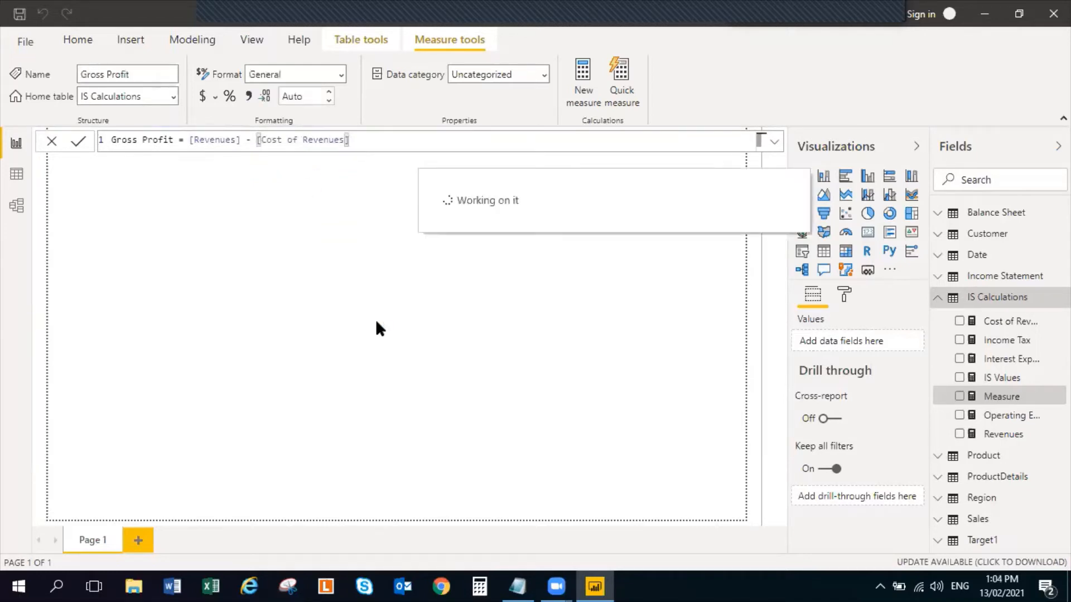
# Copy the EBIT formula from the Notepad notes into a new measure in the IS Calculations table
pyautogui.hotkey('alt', 'Tab')
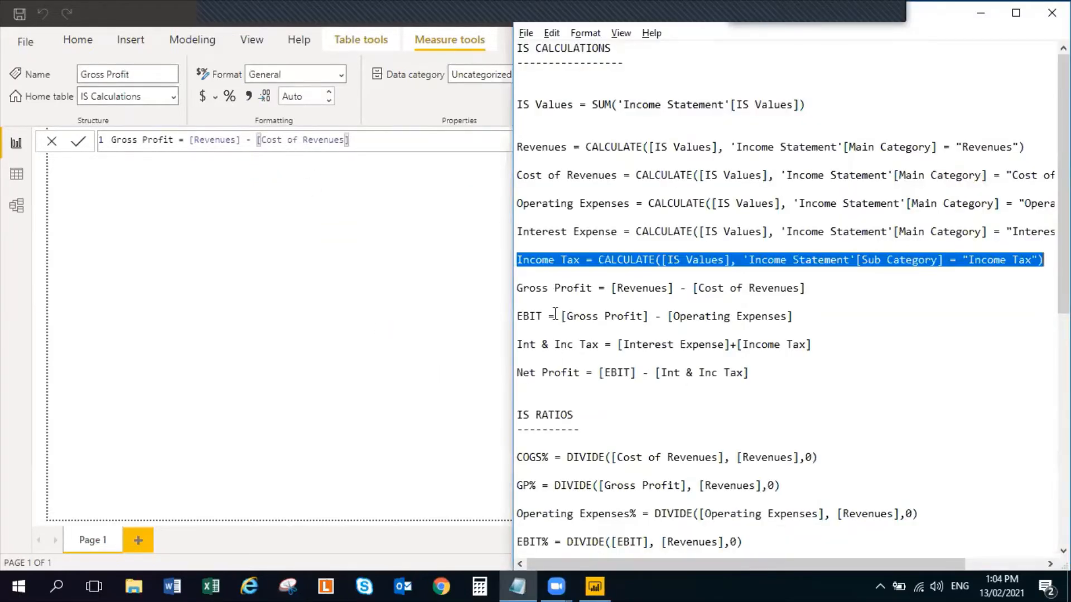
pyautogui.click(555, 315)
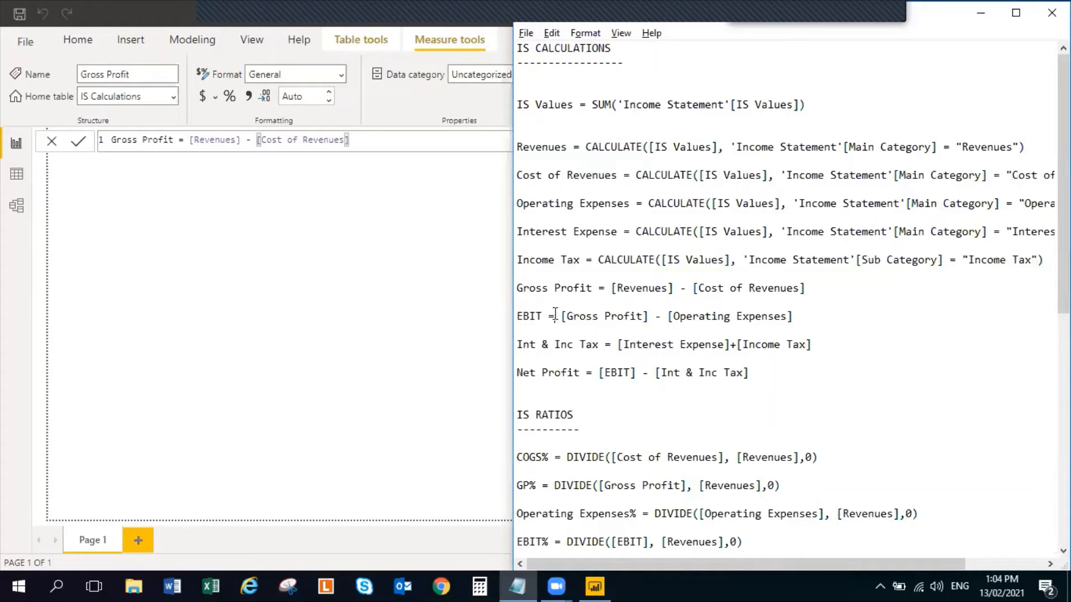
pyautogui.moveTo(814, 316); pyautogui.dragTo(516, 316)
pyautogui.hotkey('ctrl', 'c')
pyautogui.hotkey('alt', 'Tab')
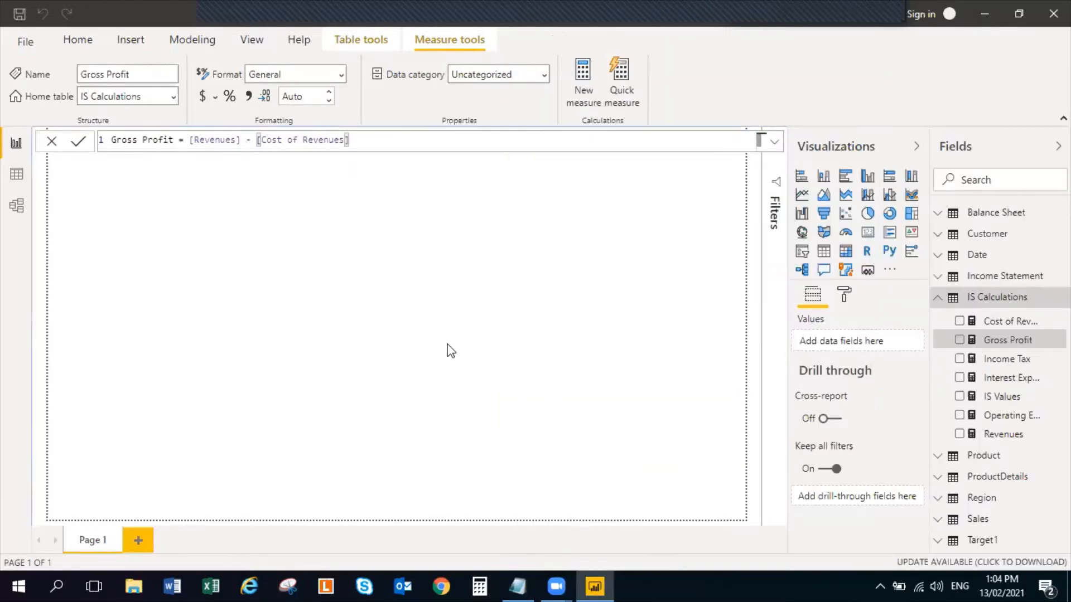
pyautogui.click(449, 349)
pyautogui.rightClick(1041, 304)
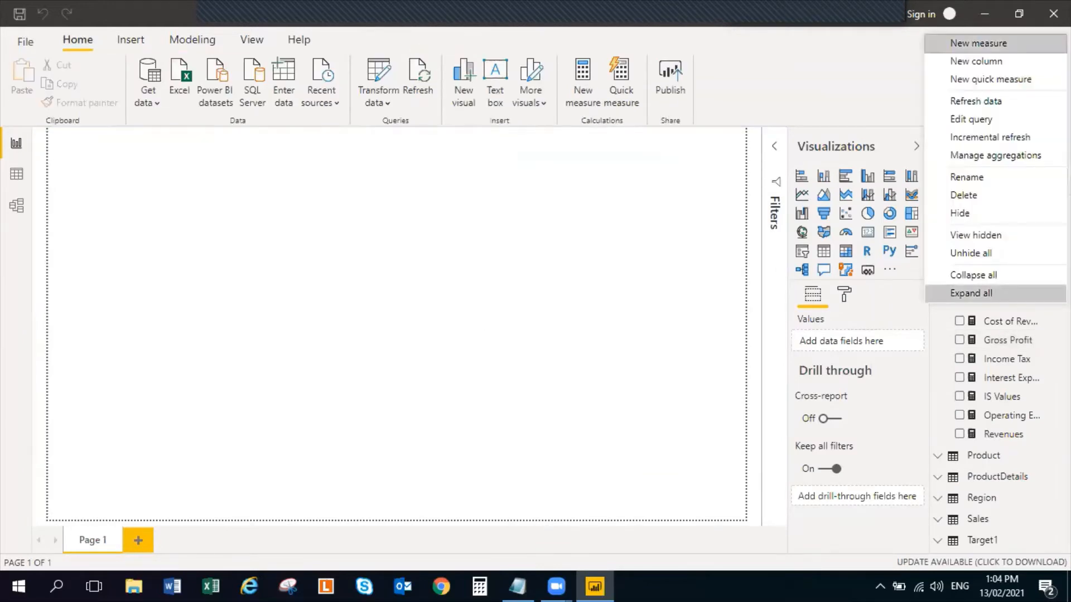
pyautogui.click(984, 45)
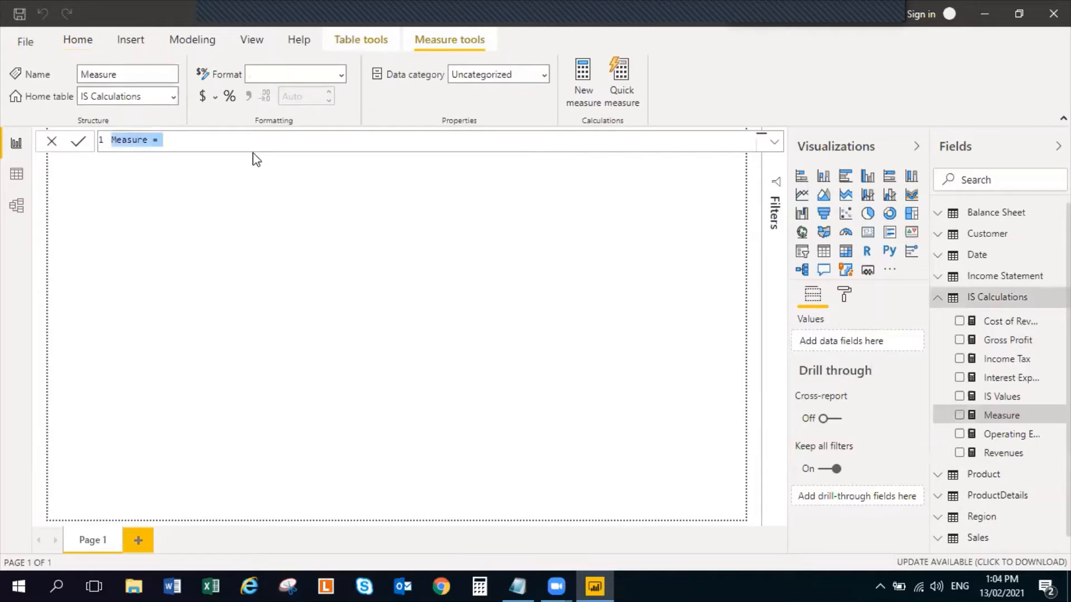
pyautogui.hotkey('ctrl', 'v')
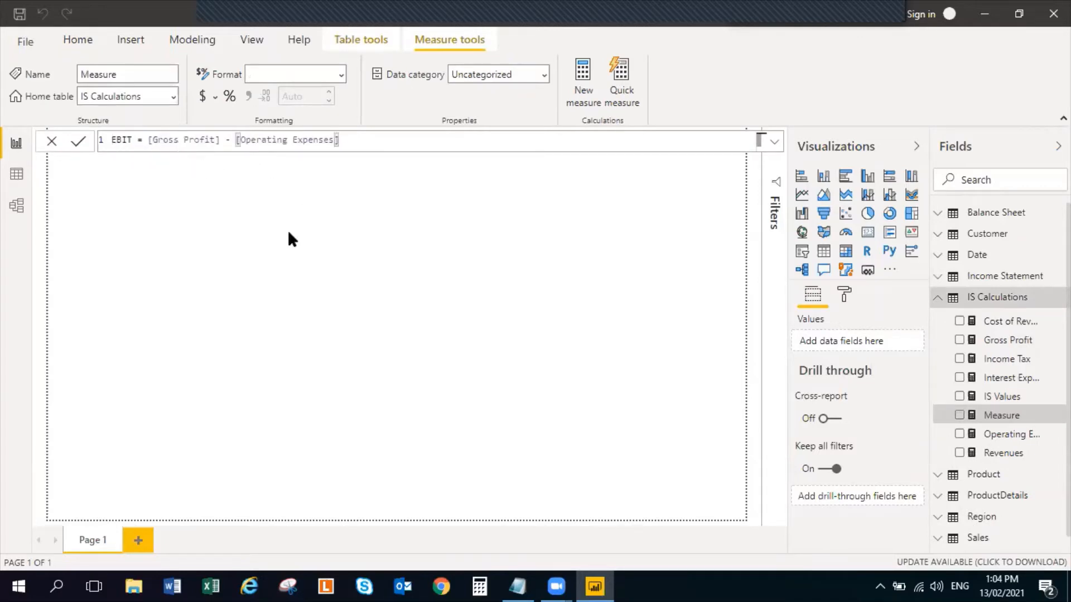
# Re-enter the EBIT formula by hand as [Gross Profit] - [Operating Expenses] and commit the measure
pyautogui.press('BackSpace')
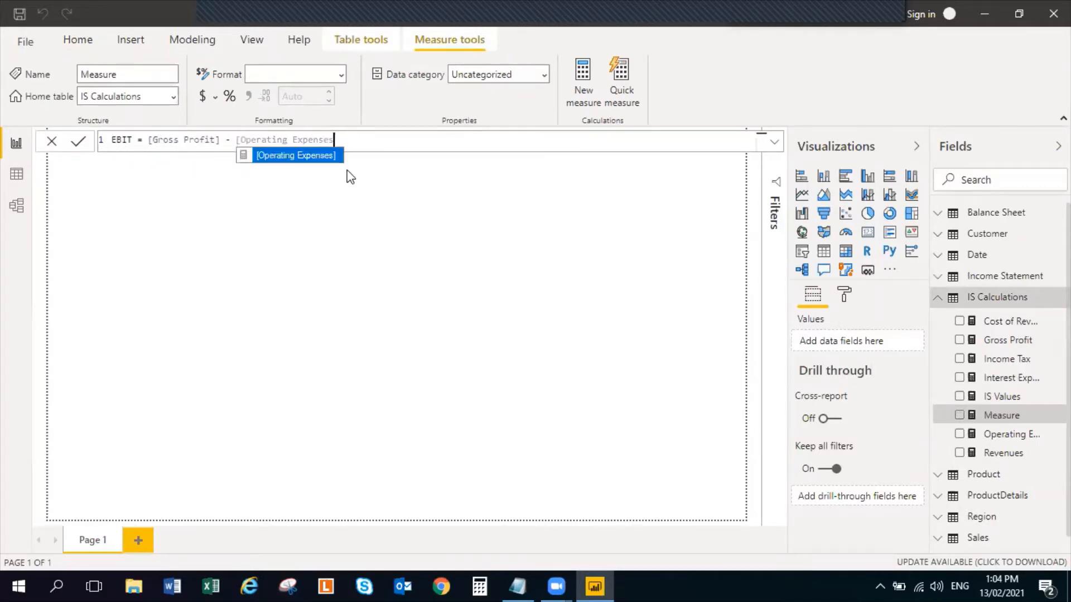
pyautogui.press('BackSpace')
pyautogui.press('BackSpace')
pyautogui.press('BackSpace')
pyautogui.press('BackSpace')
pyautogui.press('BackSpace')
pyautogui.press('BackSpace')
pyautogui.press('BackSpace')
pyautogui.press('BackSpace')
pyautogui.press('BackSpace')
pyautogui.press('BackSpace')
pyautogui.press('BackSpace')
pyautogui.press('BackSpace')
pyautogui.press('BackSpace')
pyautogui.press('BackSpace')
pyautogui.press('BackSpace')
pyautogui.press('BackSpace')
pyautogui.press('BackSpace')
pyautogui.press('BackSpace')
pyautogui.press('BackSpace')
pyautogui.press('BackSpace')
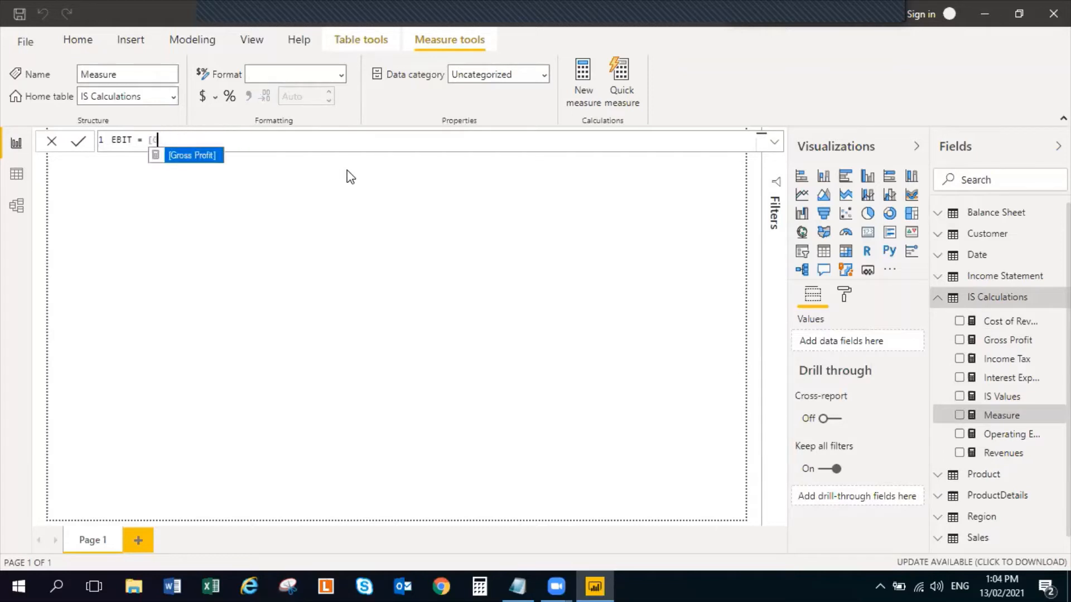
pyautogui.click(206, 156)
pyautogui.write('- ')
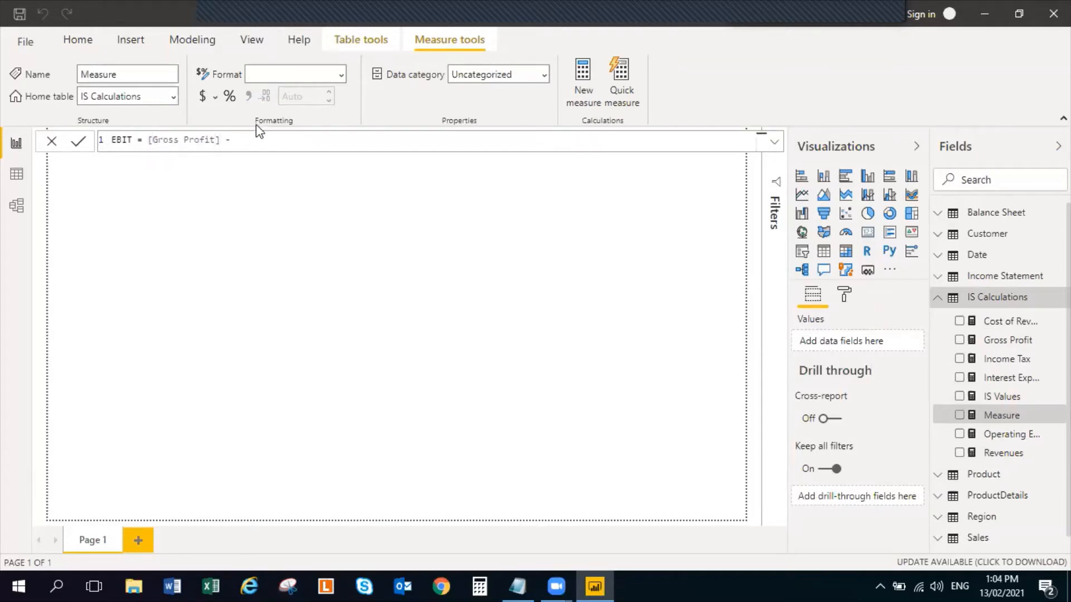
pyautogui.write('Op')
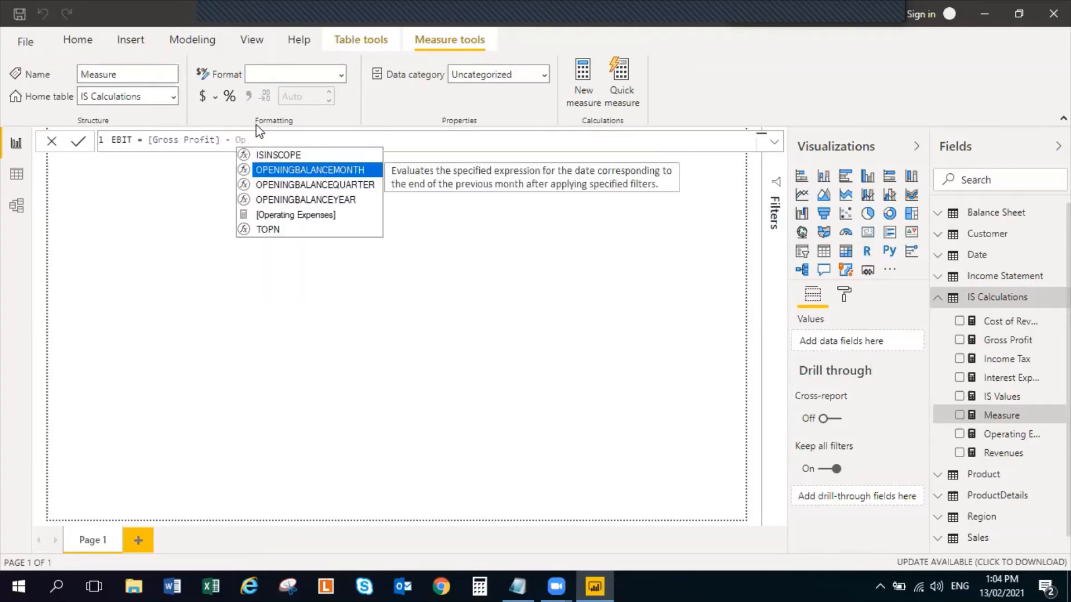
pyautogui.click(328, 215)
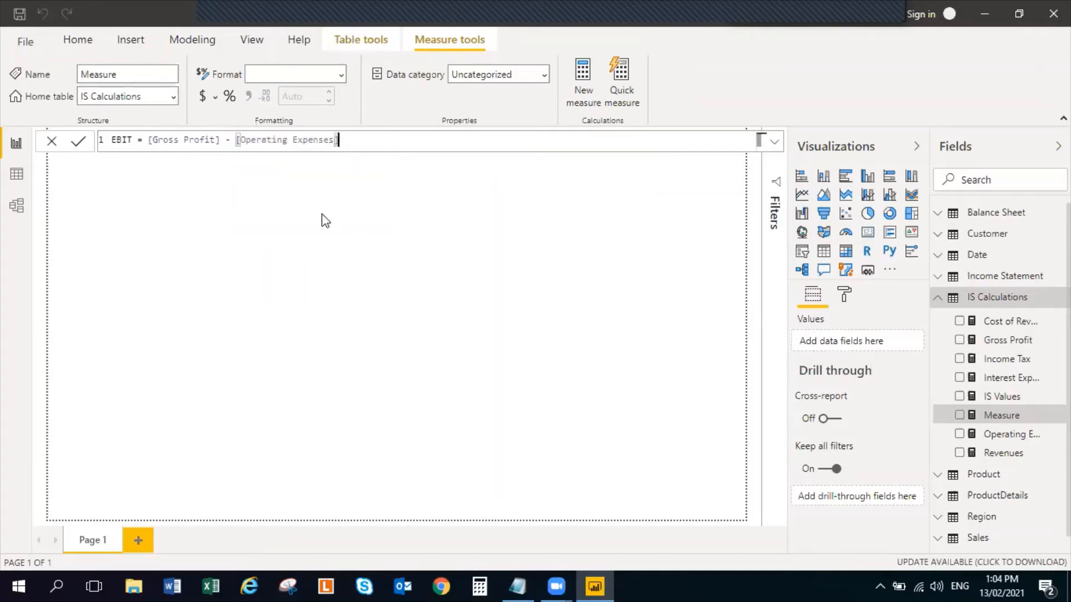
pyautogui.press('Return')
pyautogui.doubleClick(348, 269)
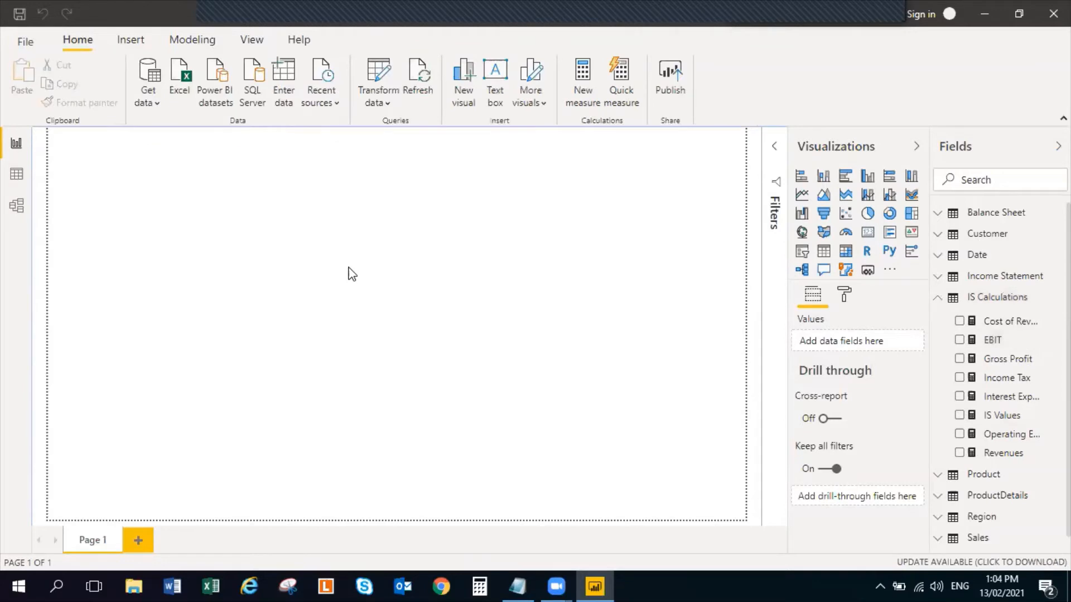
# Review the Int & Inc Tax formula in the Notepad notes and delete the stray Q&A visual from the report canvas
pyautogui.hotkey('alt', 'Tab')
pyautogui.doubleClick(590, 344)
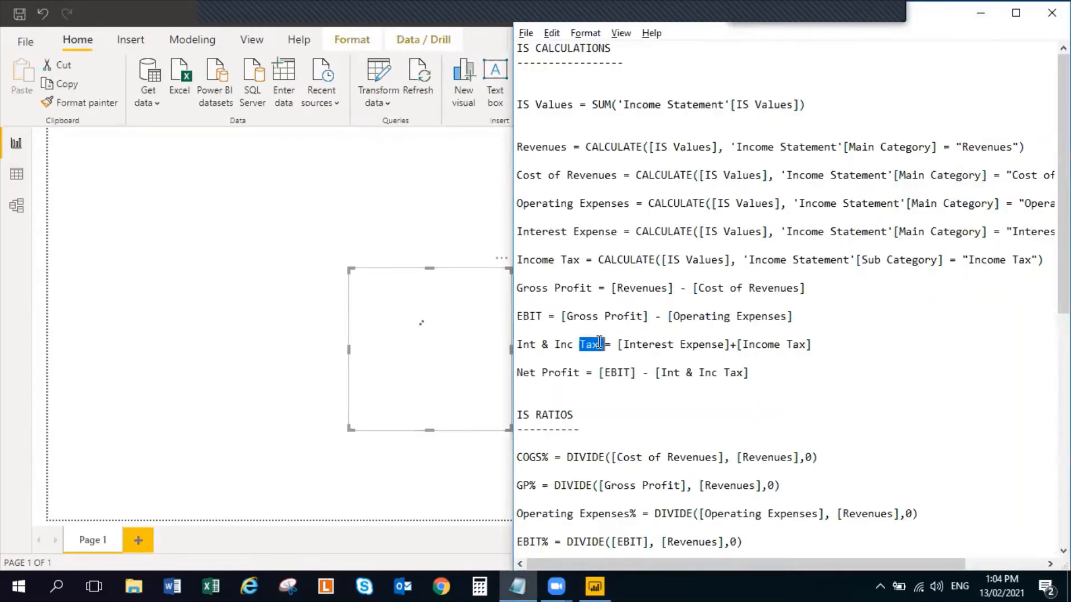
pyautogui.click(536, 350)
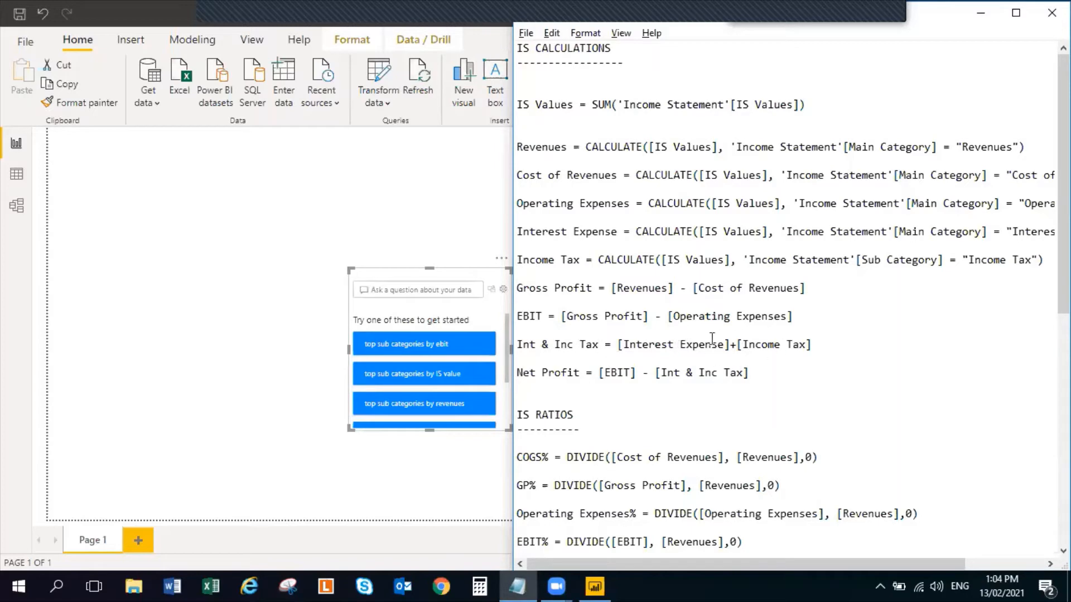
pyautogui.click(356, 158)
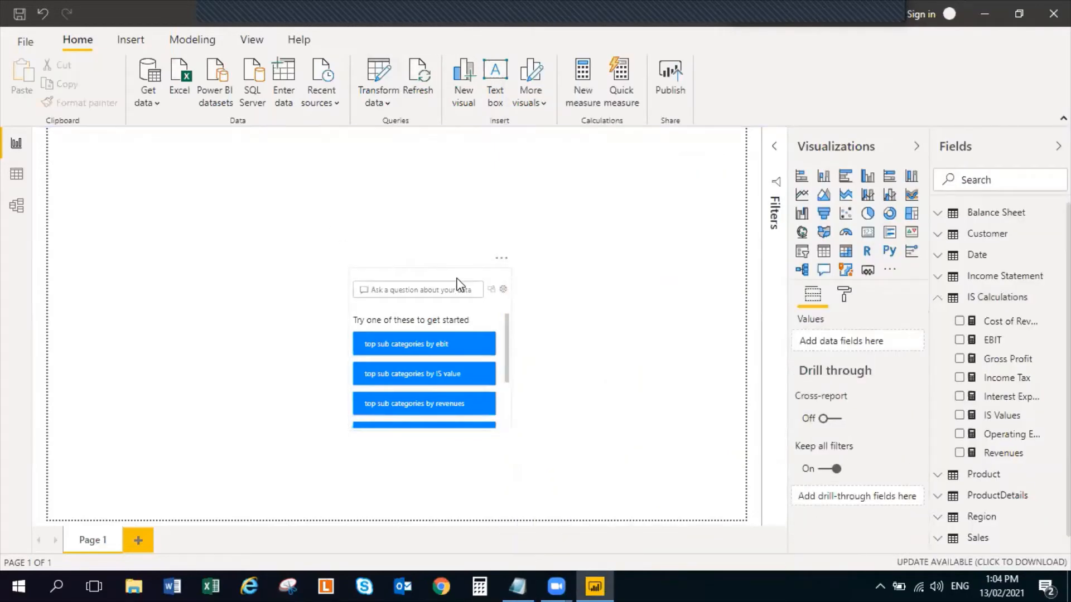
pyautogui.press('Delete')
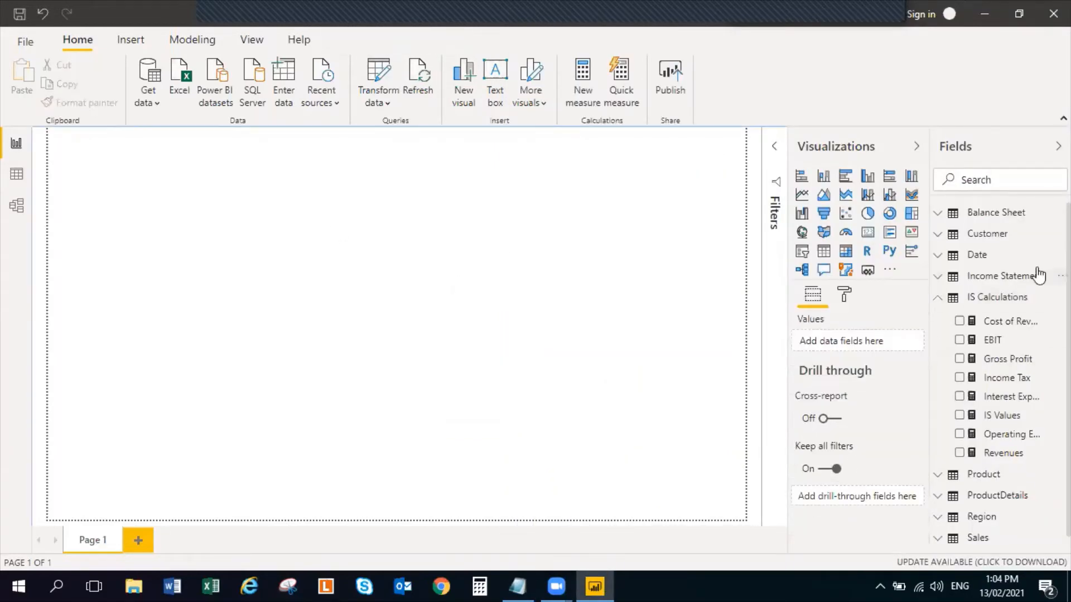
# Start a new measure named Int & Inc Tax in the IS Calculations table, checking its name and formula in the notes
pyautogui.click(1060, 297)
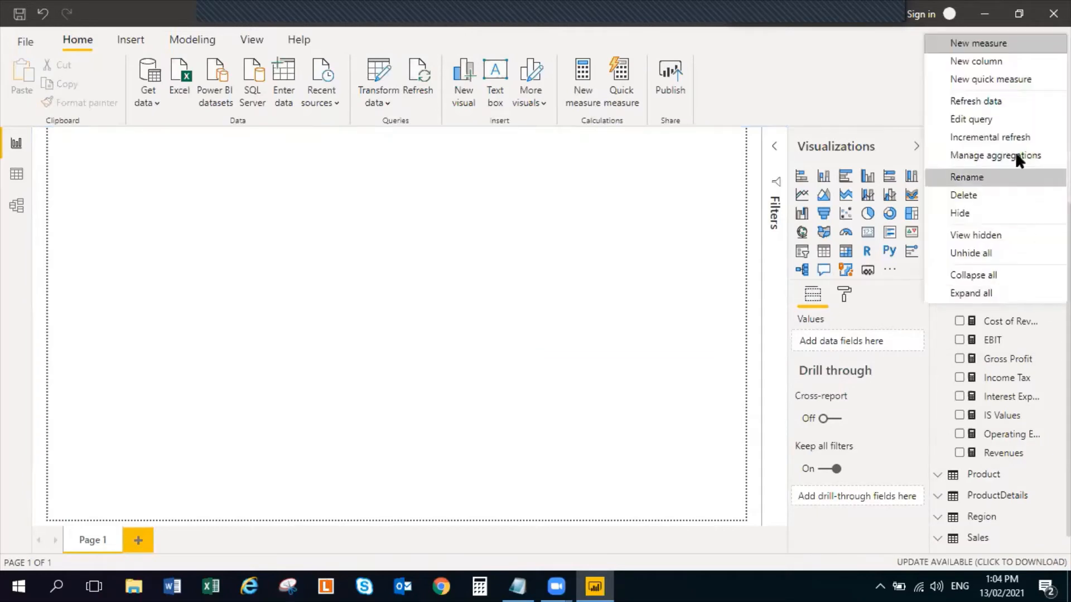
pyautogui.click(1014, 32)
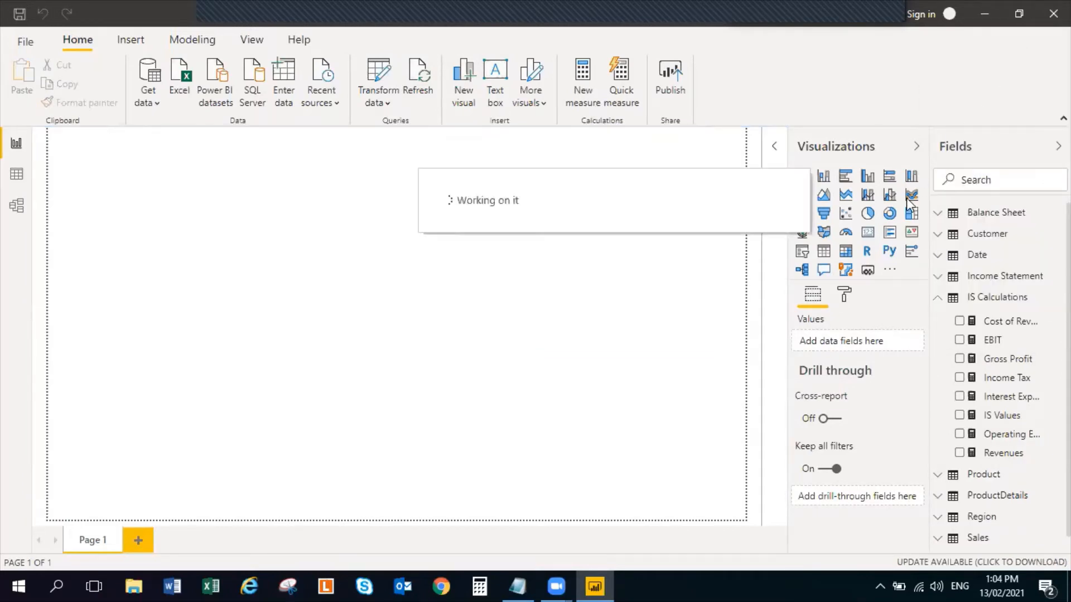
pyautogui.write('Int')
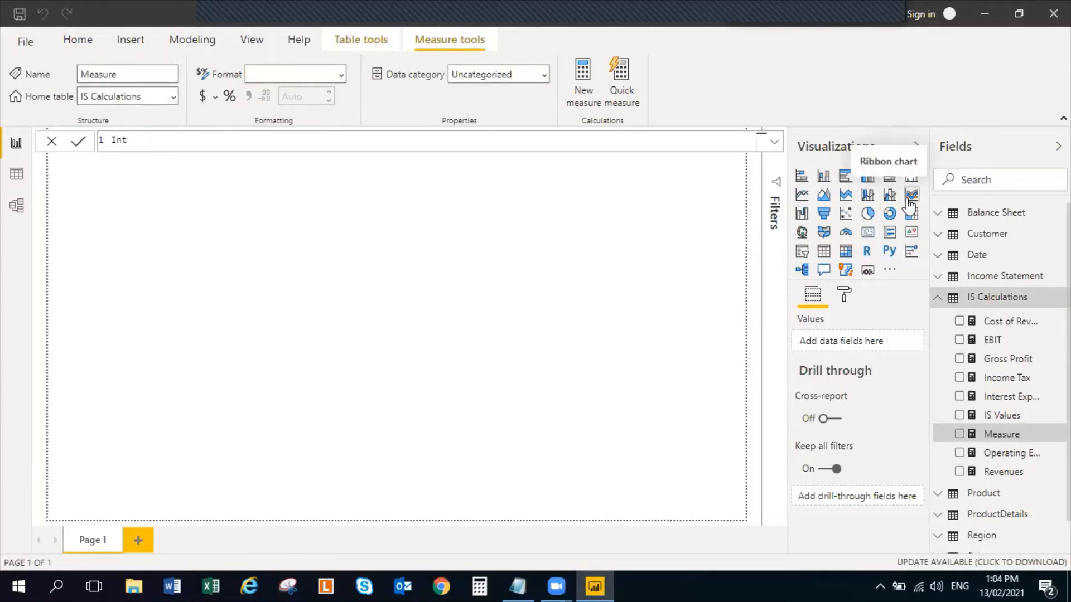
pyautogui.hotkey('alt', 'Tab')
pyautogui.hotkey('alt', 'Tab')
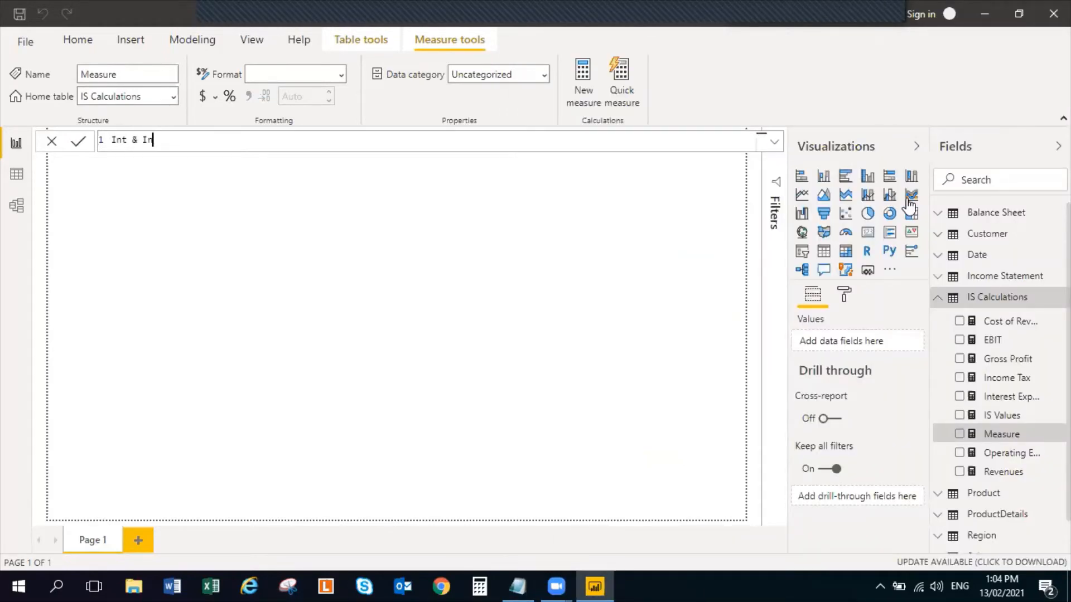
pyautogui.write('Tax =')
pyautogui.hotkey('alt', 'Tab')
pyautogui.hotkey('alt', 'Tab')
# Complete the Int & Inc Tax measure with the formula [Interest Expense]+[Income Tax] and commit it
pyautogui.write('Intere')
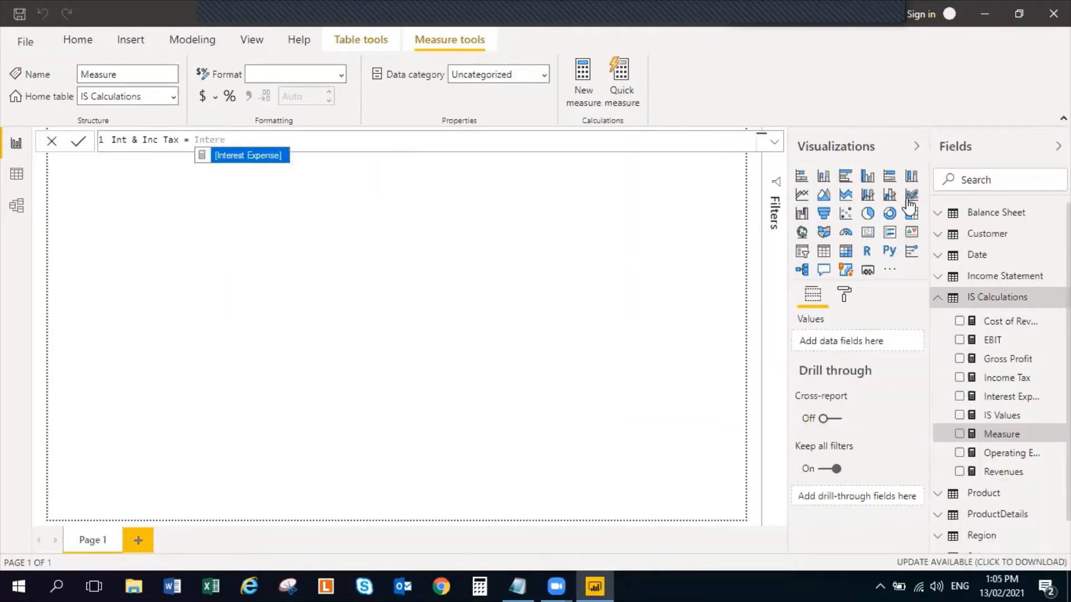
pyautogui.click(251, 158)
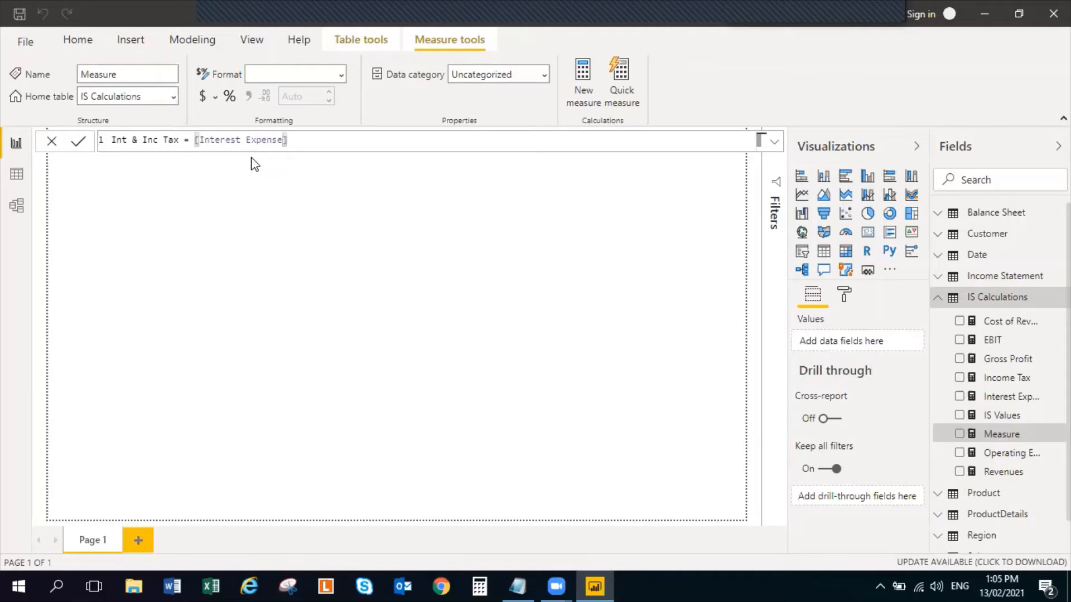
pyautogui.write('+Incom')
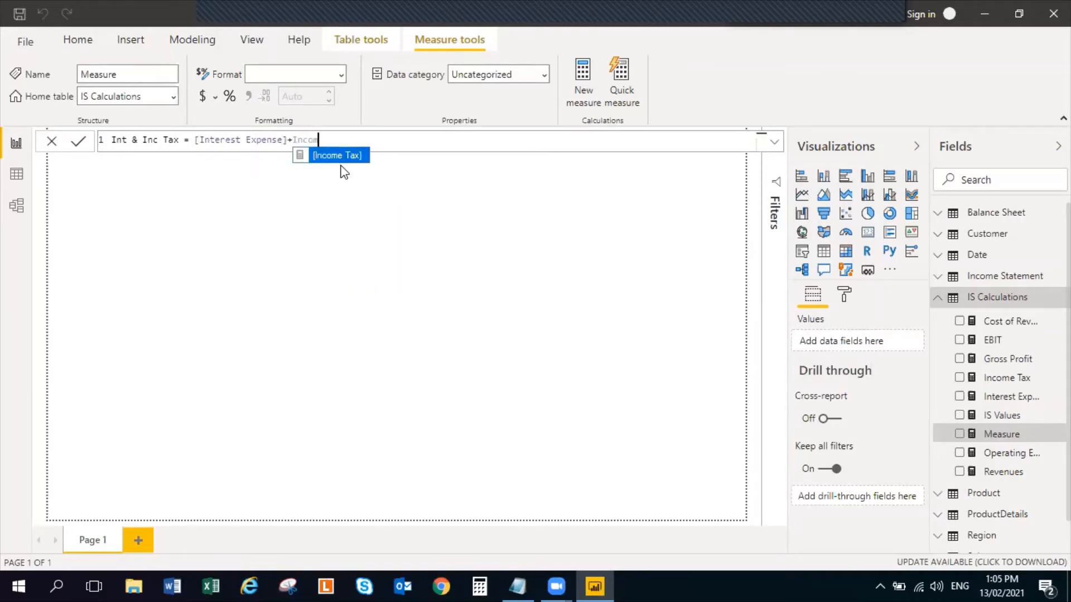
pyautogui.click(340, 166)
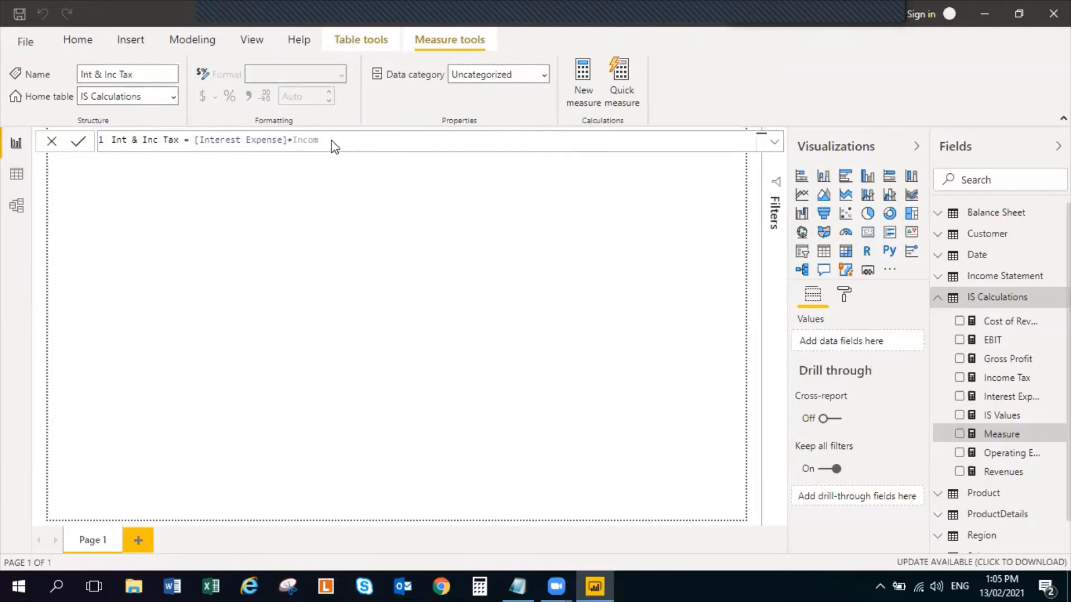
pyautogui.click(332, 139)
pyautogui.press('BackSpace')
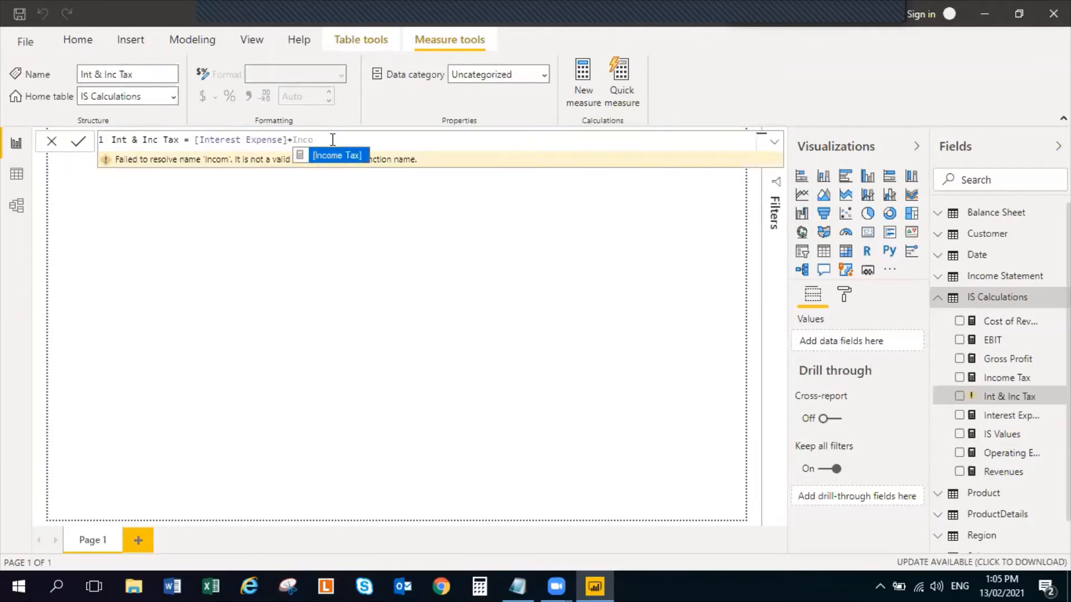
pyautogui.click(338, 155)
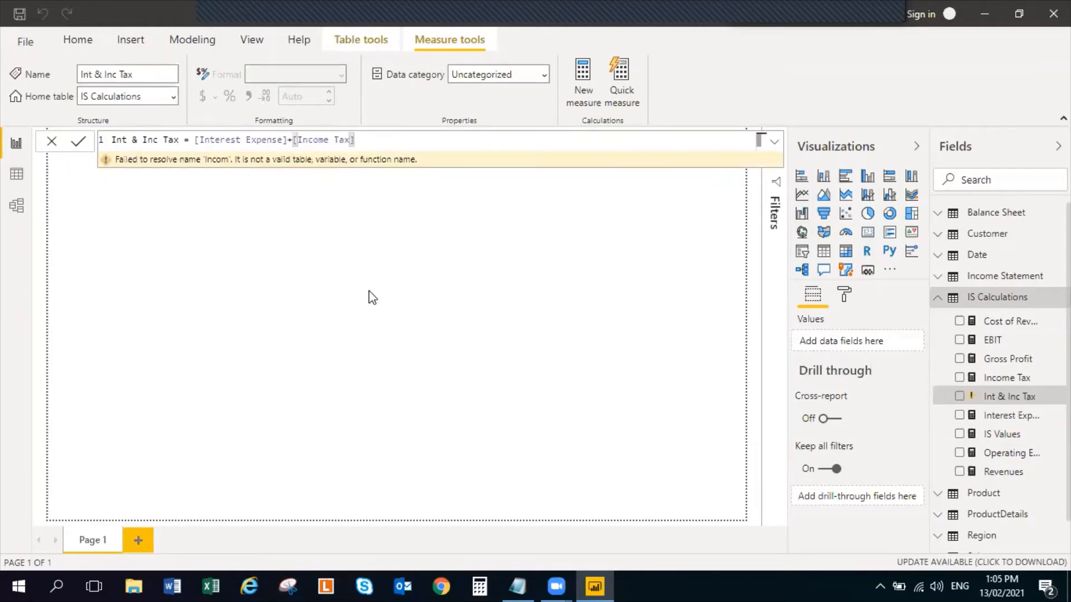
pyautogui.press('Return')
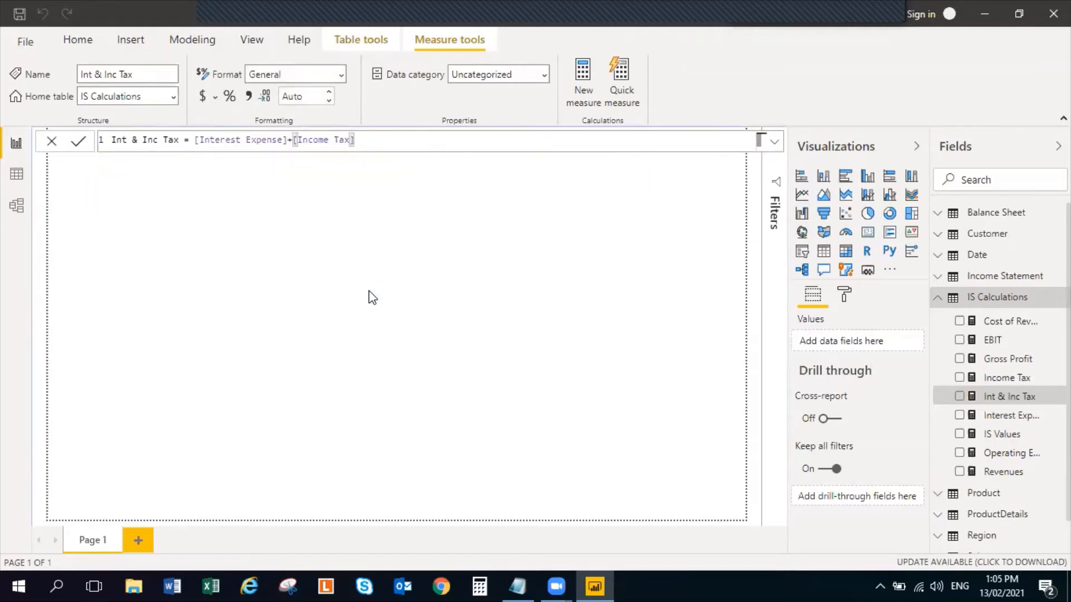
pyautogui.click(369, 290)
# Copy the formula Net Profit = [EBIT] - [Int & Inc Tax] from the Notepad notes
pyautogui.hotkey('alt', 'Tab')
pyautogui.doubleClick(578, 370)
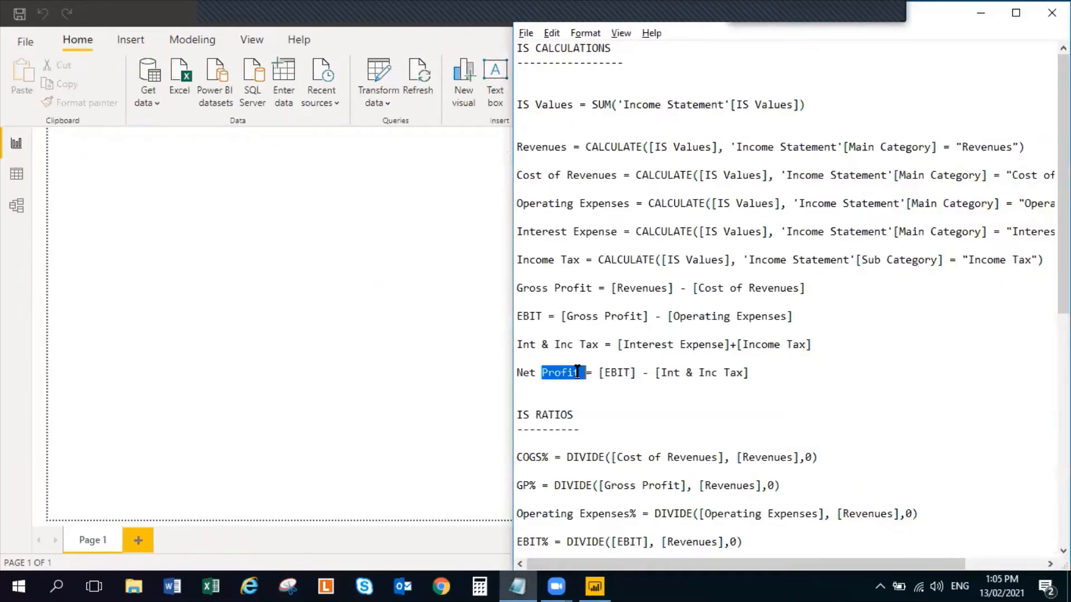
pyautogui.click(578, 370)
pyautogui.moveTo(760, 375); pyautogui.dragTo(508, 372)
pyautogui.hotkey('ctrl', 'c')
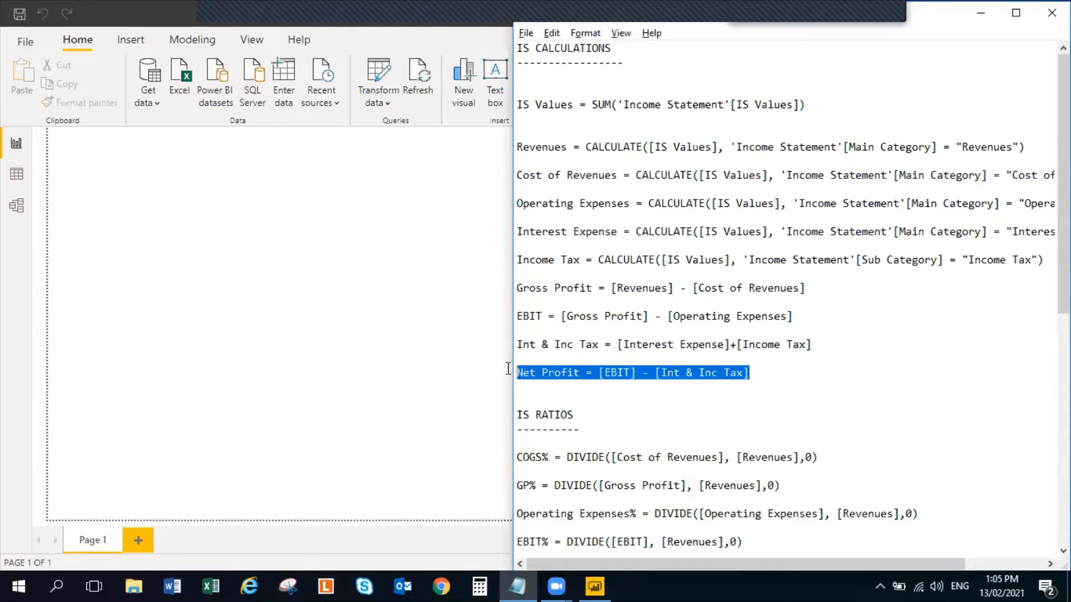
# Back in Power BI, create a measure in the IS Calculations table from the copied Net Profit formula and commit it
pyautogui.hotkey('alt', 'Tab')
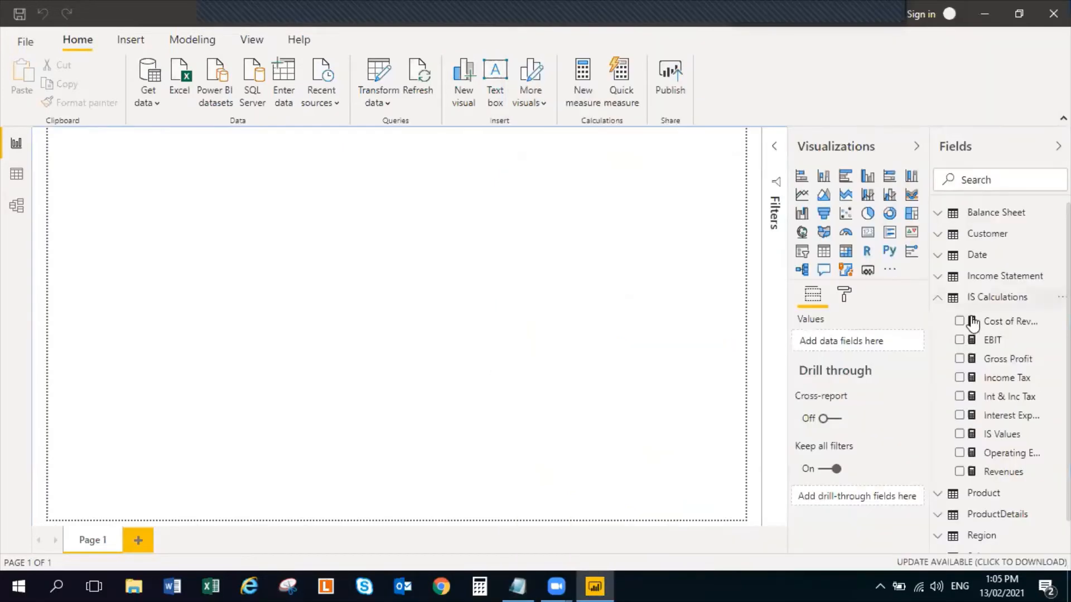
pyautogui.click(1059, 297)
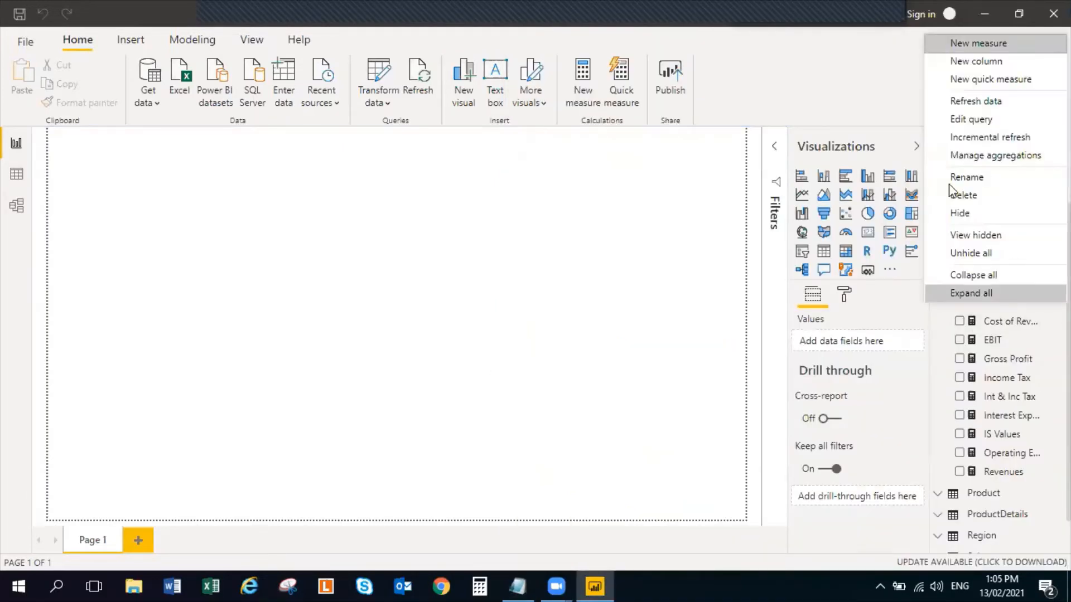
pyautogui.click(982, 44)
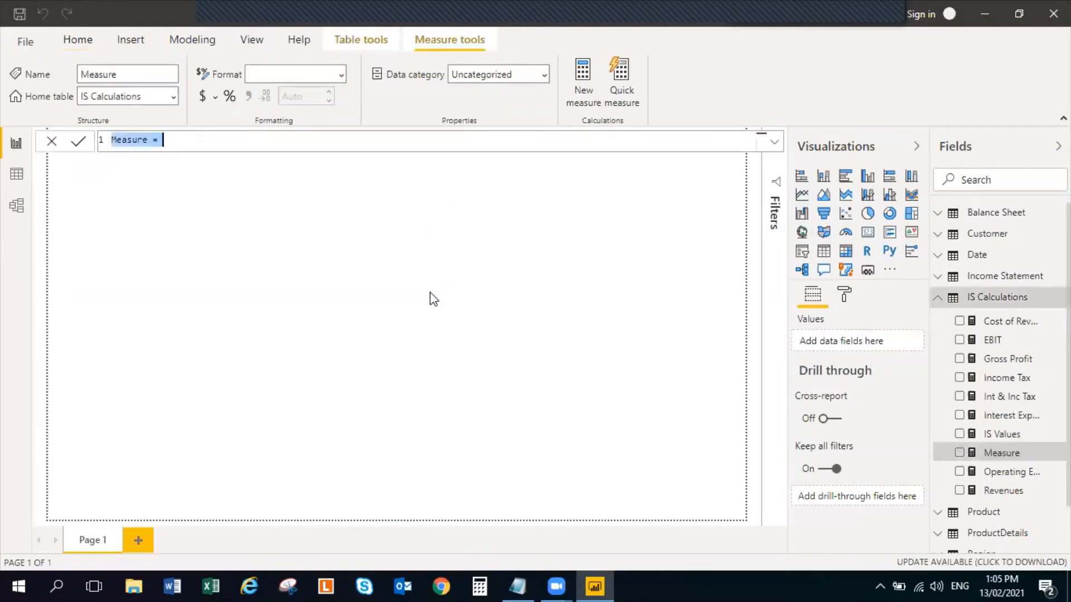
pyautogui.hotkey('ctrl', 'v')
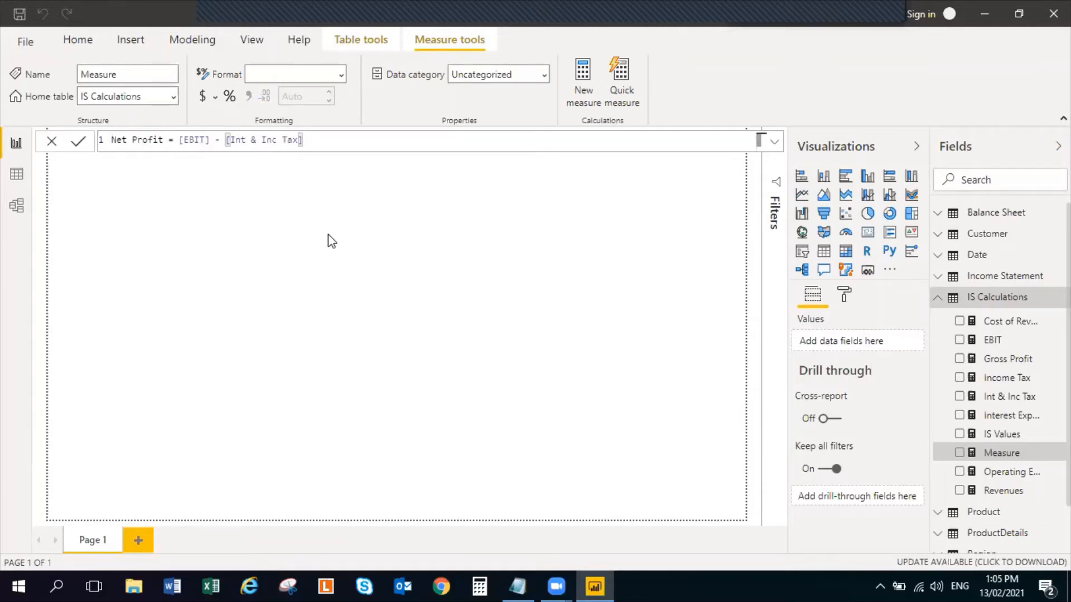
pyautogui.press('Return')
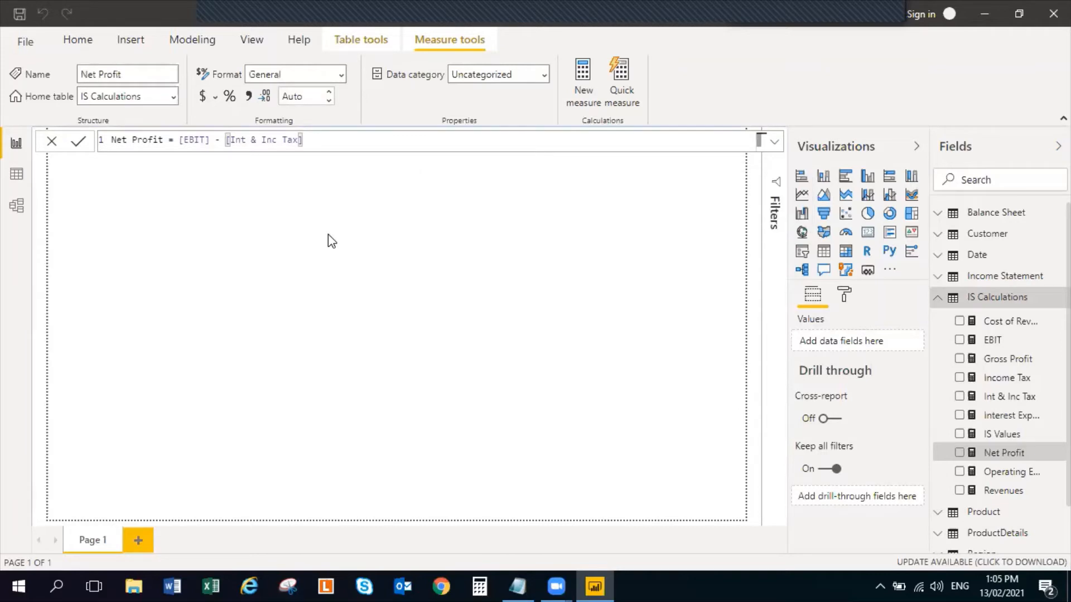
pyautogui.click(327, 234)
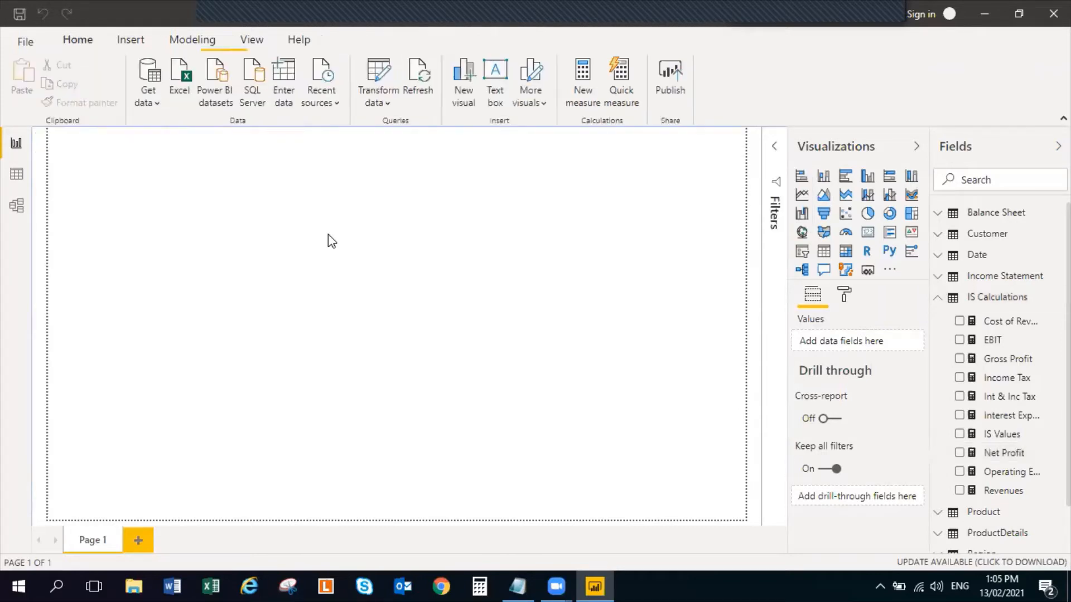
# Review the Net Profit measure's formula and delete the stray Q&A visual from the report canvas
pyautogui.click(1021, 454)
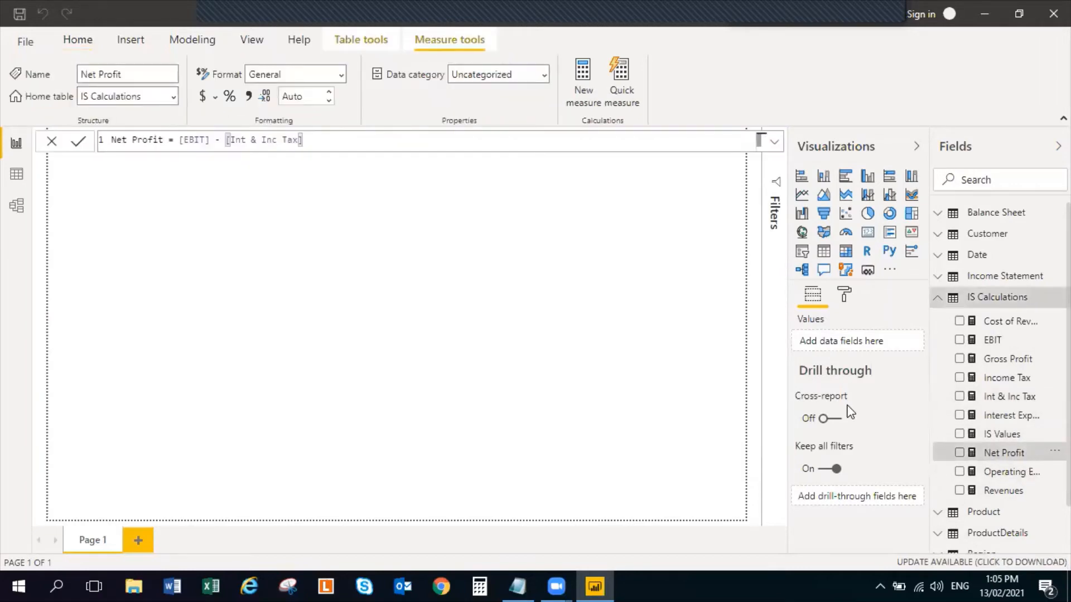
pyautogui.doubleClick(265, 257)
pyautogui.hotkey('alt', 'Tab')
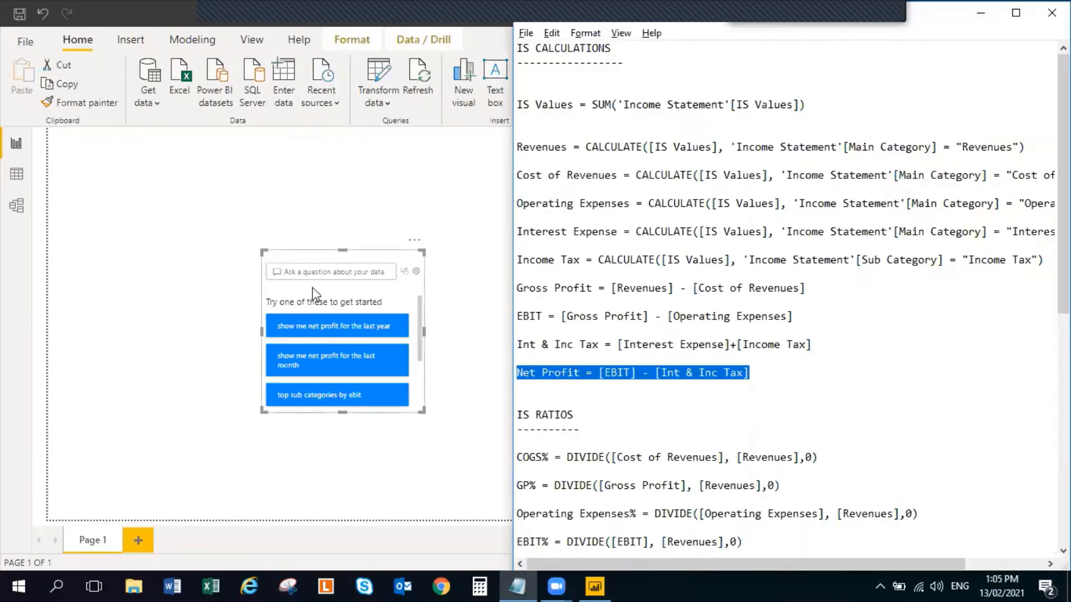
pyautogui.click(350, 250)
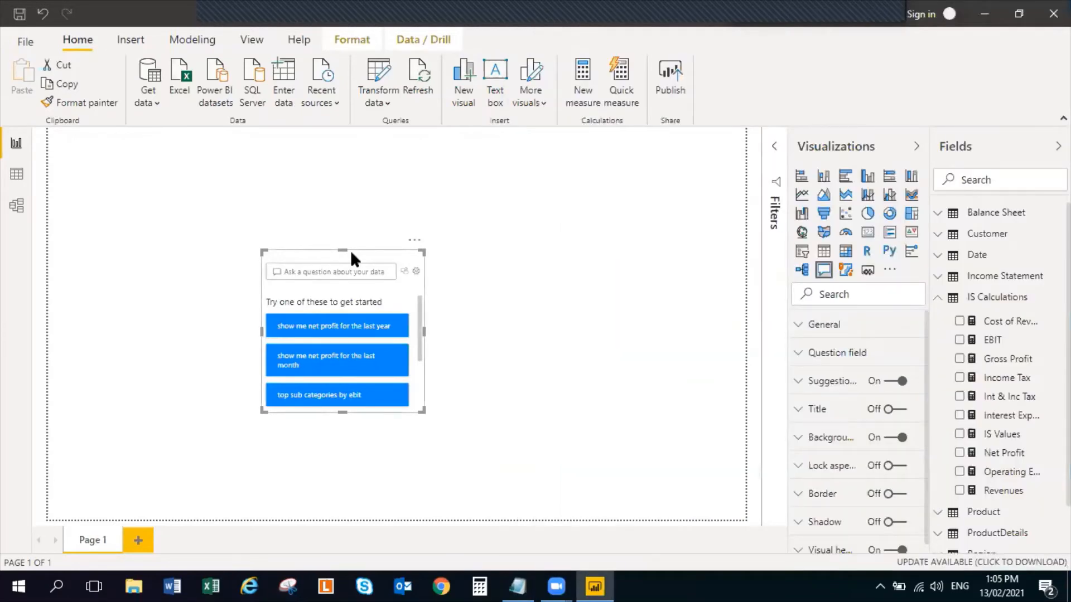
pyautogui.press('Delete')
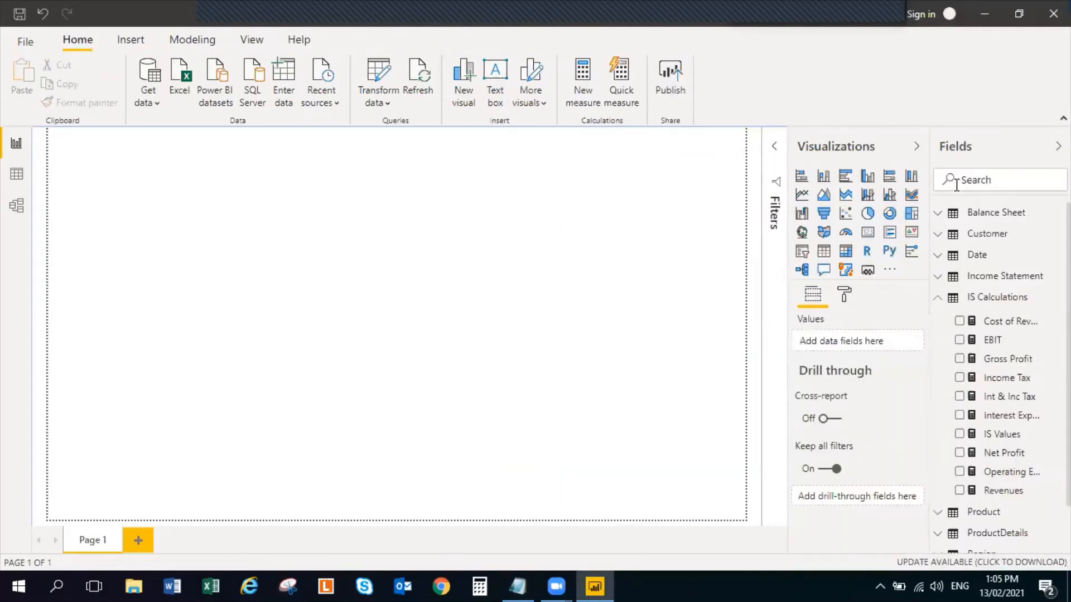
# Collapse the IS Calculations table and copy the COGS% formula from the IS RATIOS section of the Notepad notes
pyautogui.click(943, 298)
pyautogui.hotkey('alt', 'Tab')
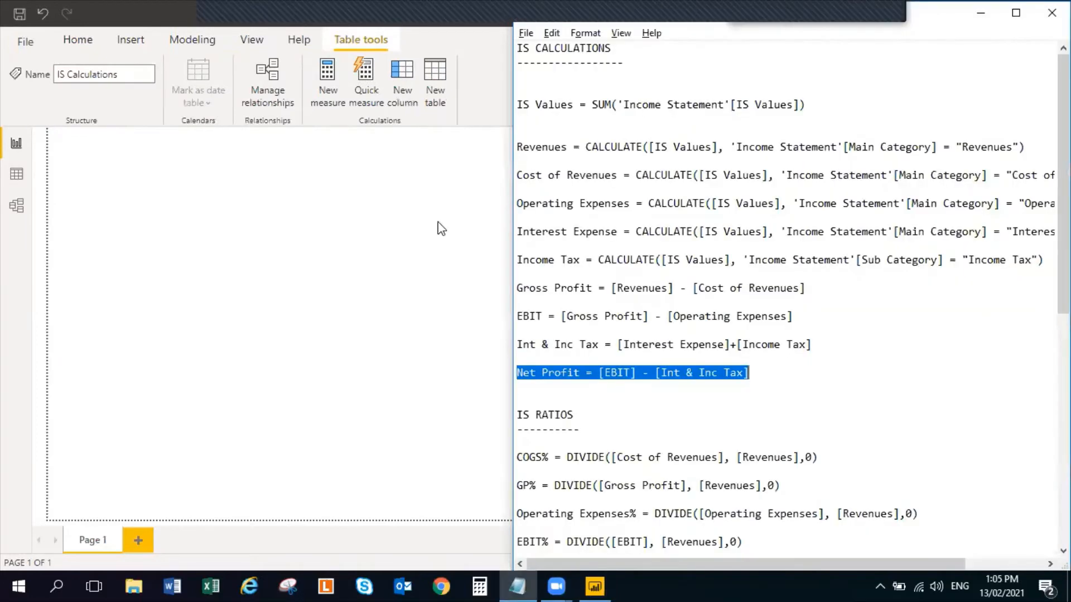
pyautogui.scroll(-3, 590, 360)
pyautogui.scroll(-2, 583, 357)
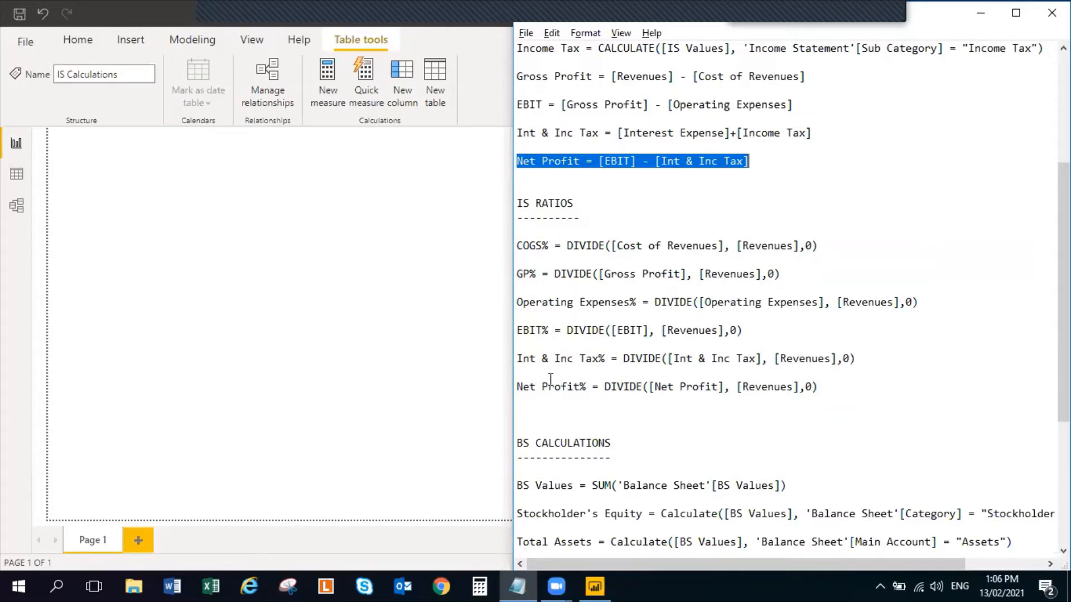
pyautogui.scroll(-3, 636, 470)
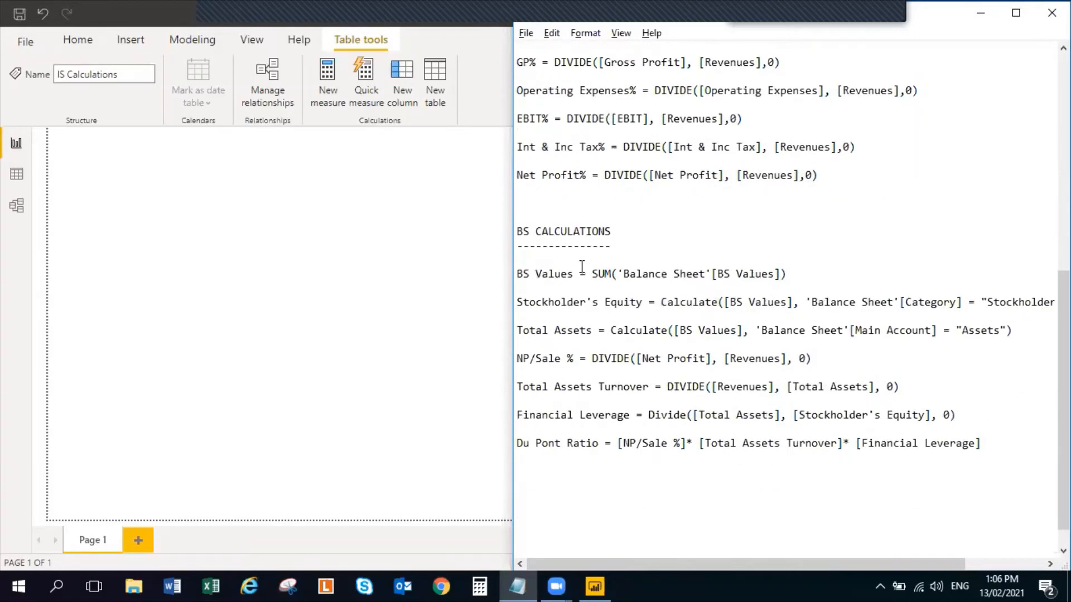
pyautogui.scroll(2, 616, 358)
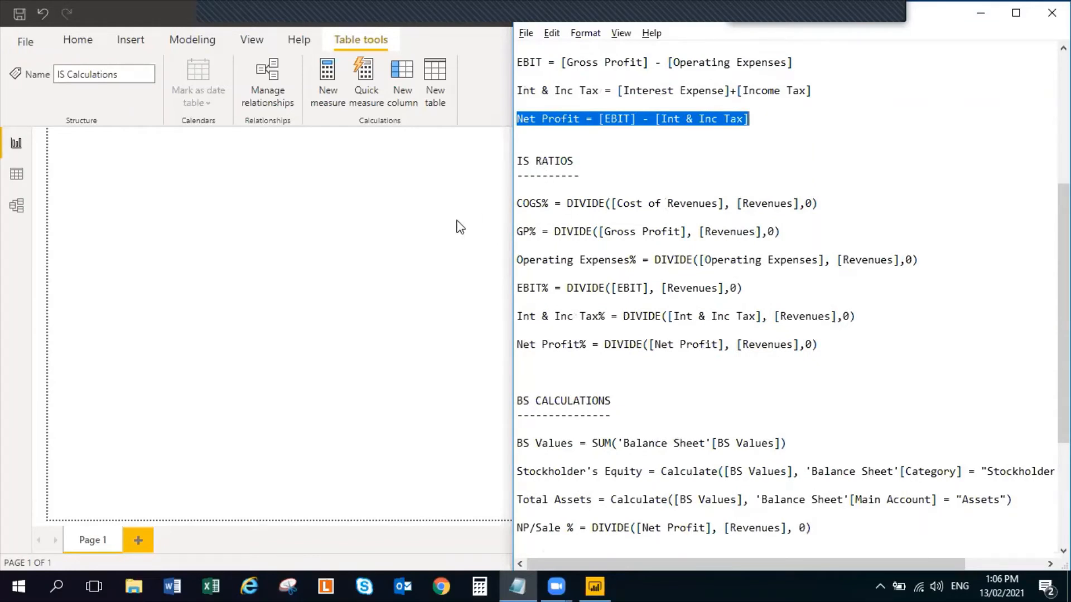
pyautogui.moveTo(516, 203); pyautogui.dragTo(539, 204)
pyautogui.click(540, 203)
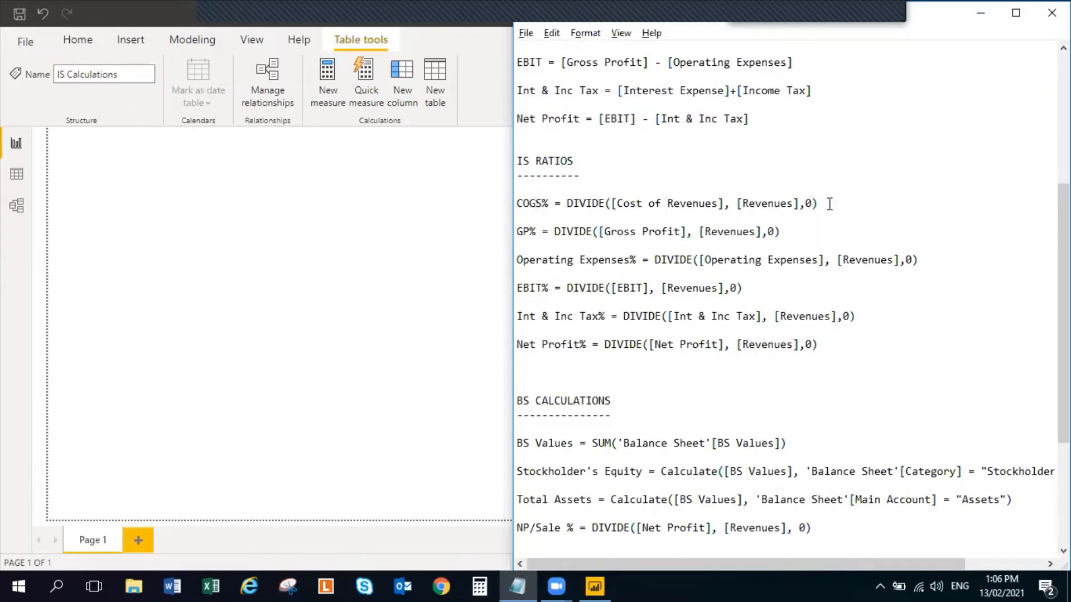
pyautogui.moveTo(830, 204); pyautogui.dragTo(514, 204)
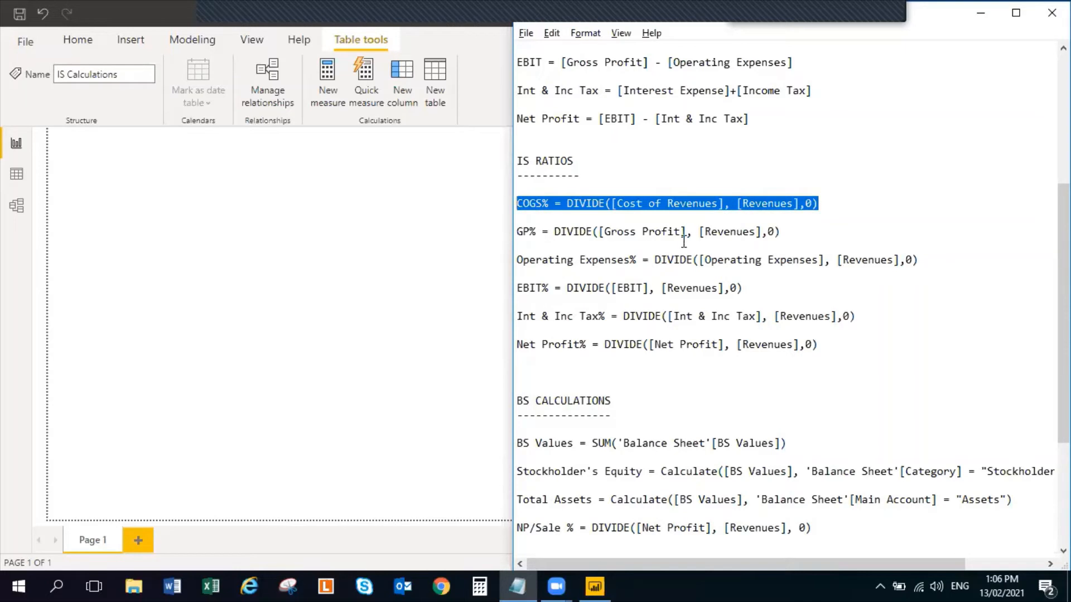
# Back in Power BI, create a blank table by entering data, name it IS Ratios, and load it into the model
pyautogui.hotkey('alt', 'Tab')
pyautogui.click(997, 297)
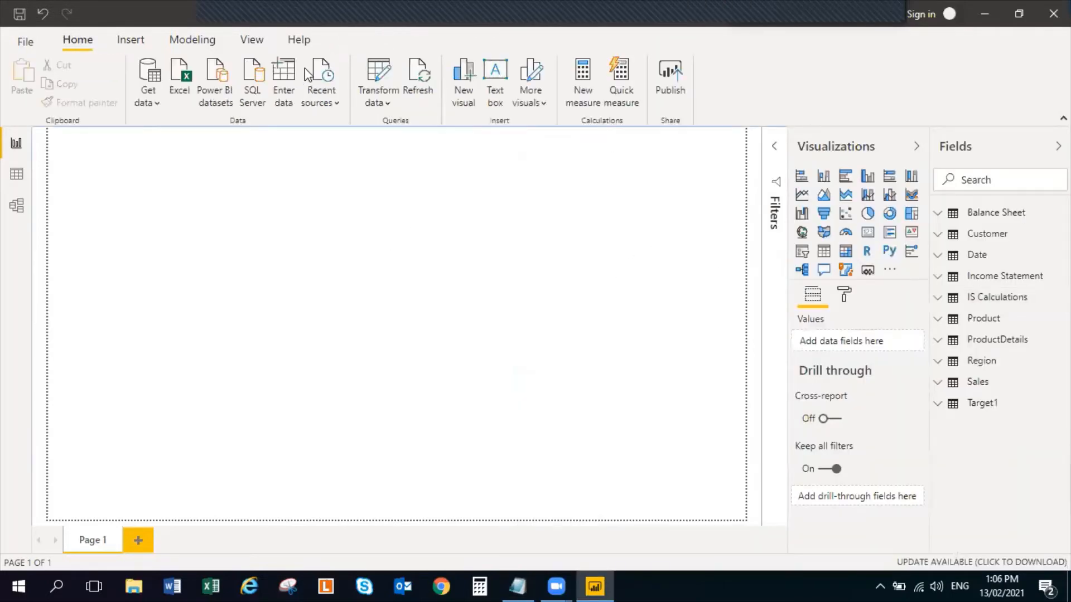
pyautogui.click(284, 77)
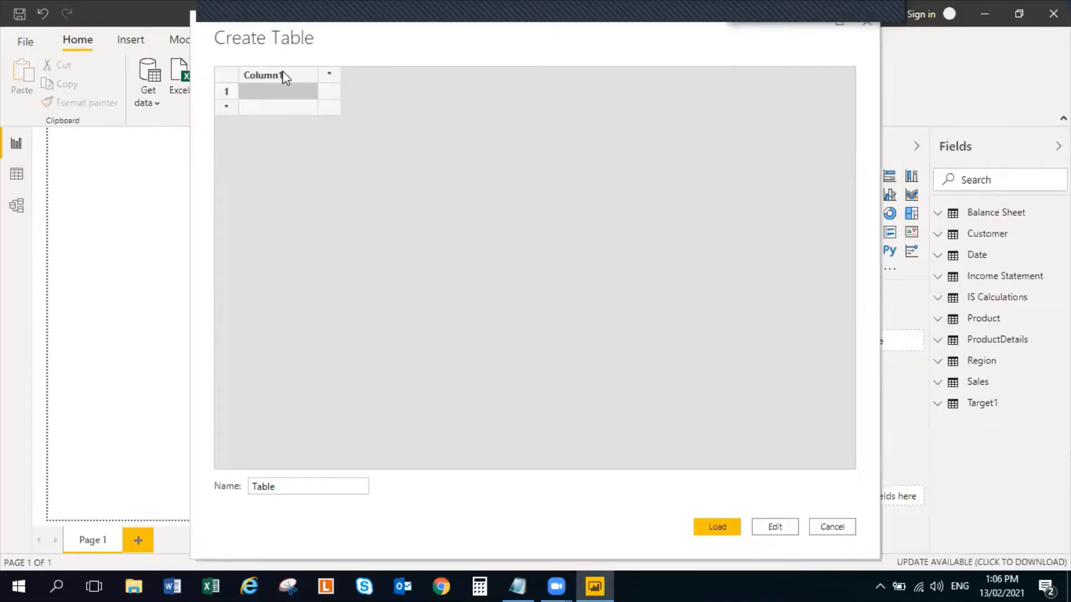
pyautogui.click(312, 487)
pyautogui.doubleClick(312, 487)
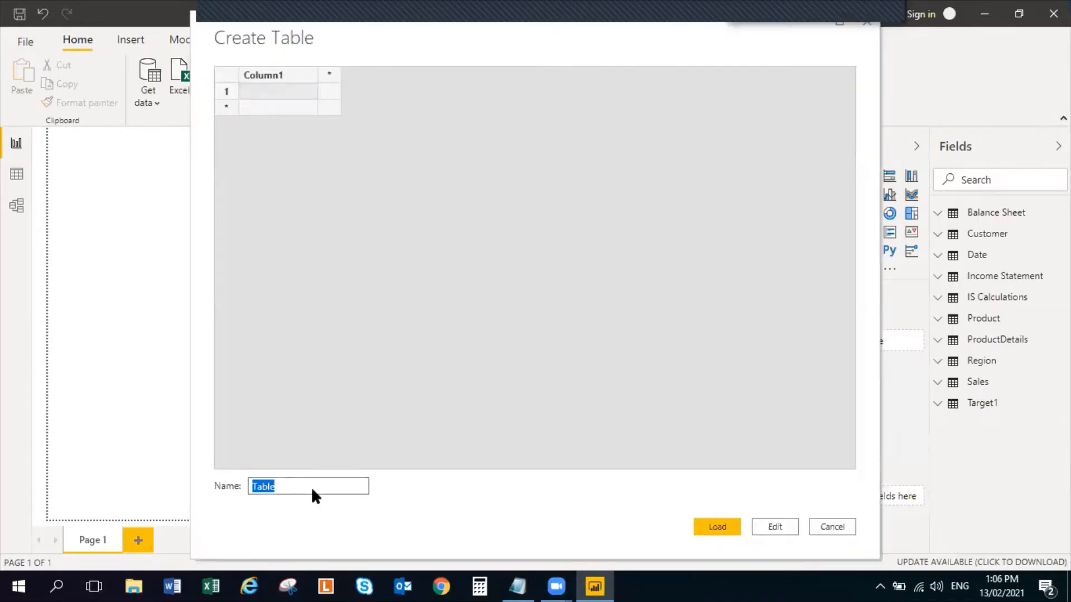
pyautogui.write('IS Ratios')
pyautogui.click(717, 529)
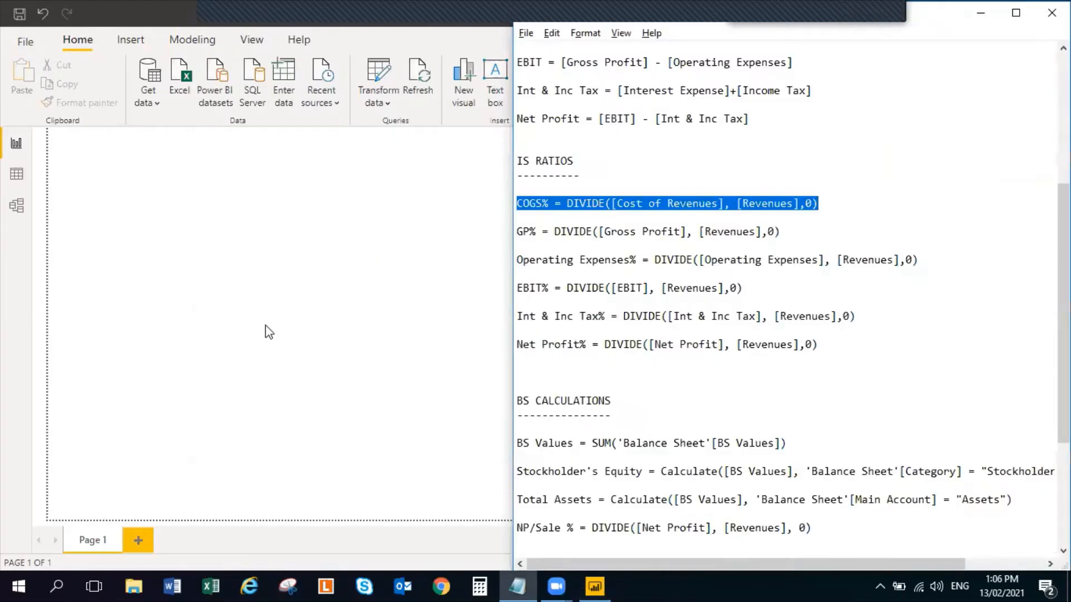
pyautogui.click(283, 303)
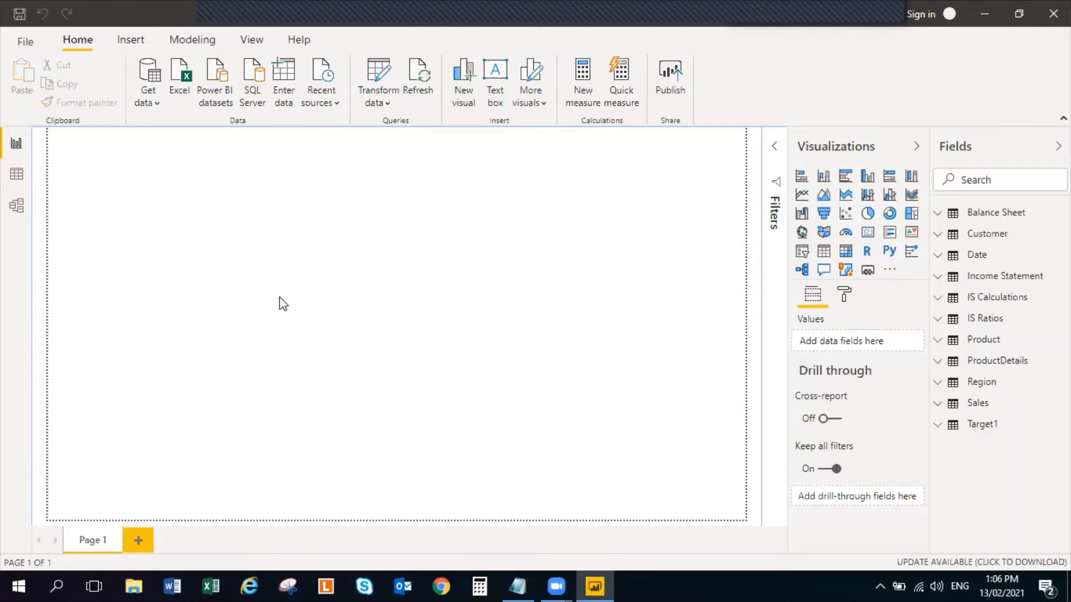
# Create a measure in the IS Ratios table with the copied formula COGS% = DIVIDE([Cost of Revenues], [Revenues],0) and commit it
pyautogui.click(935, 321)
pyautogui.click(1061, 318)
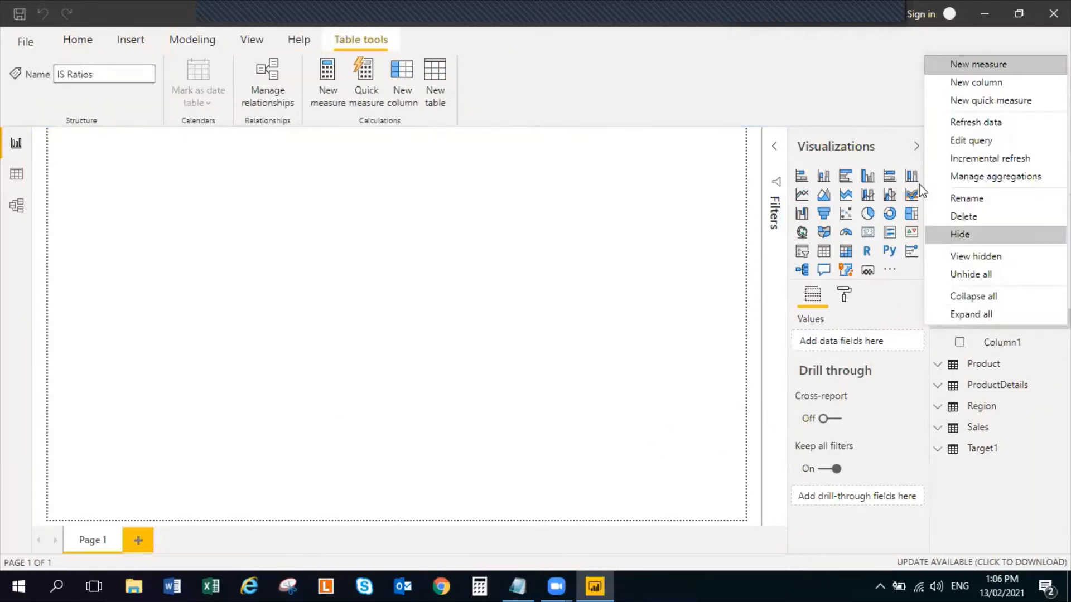
pyautogui.click(1005, 58)
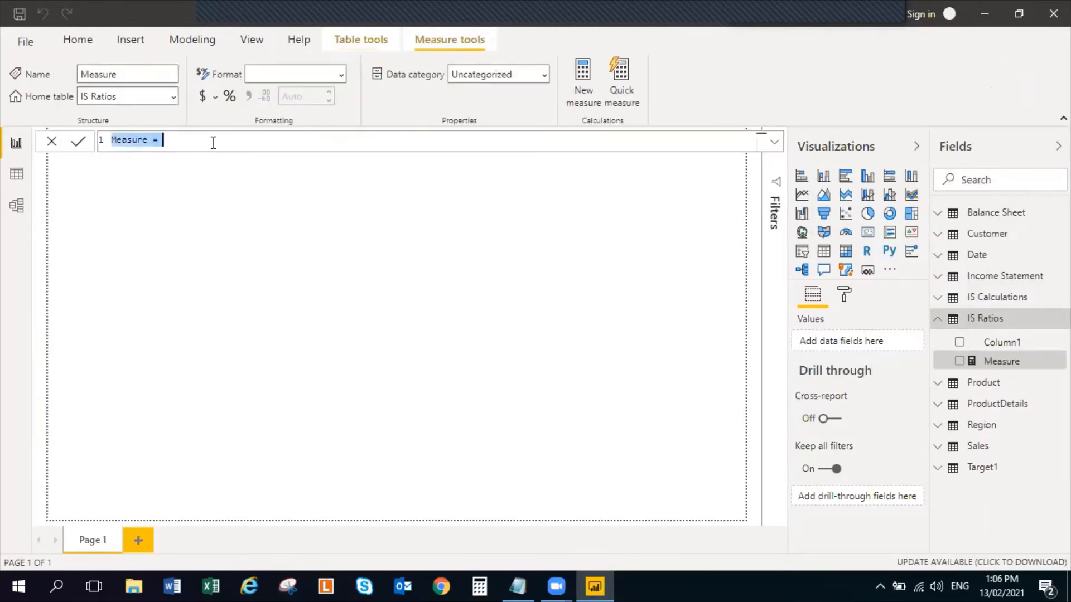
pyautogui.write('COGS% = DIVIDE([Cost of Revenues], [Revenues],0)')
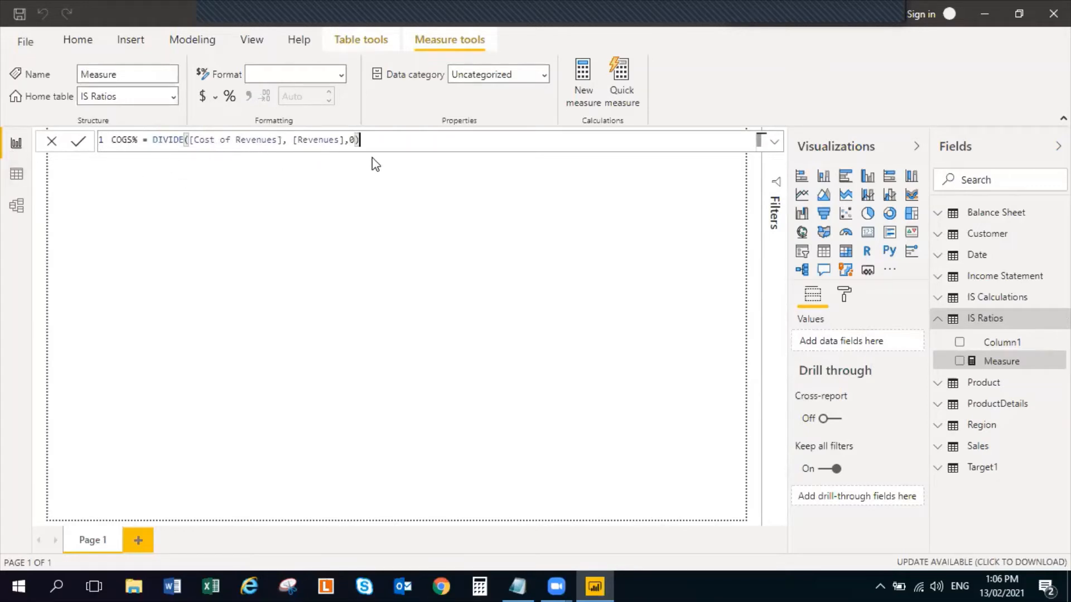
pyautogui.press('Return')
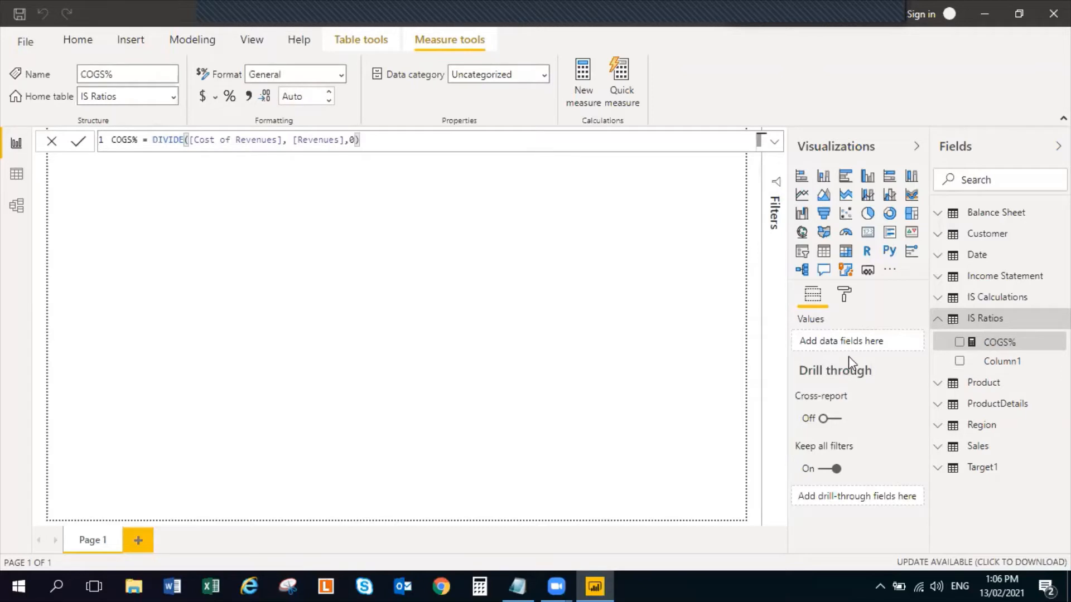
# Delete the placeholder column Column1 from the IS Ratios table and confirm the deletion
pyautogui.rightClick(1020, 361)
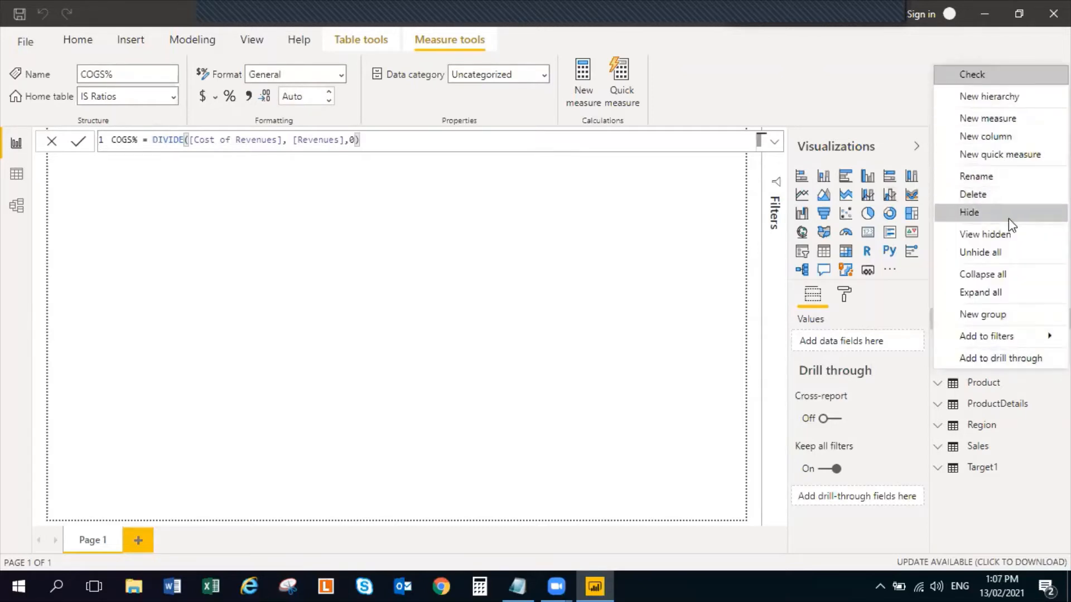
pyautogui.click(1008, 194)
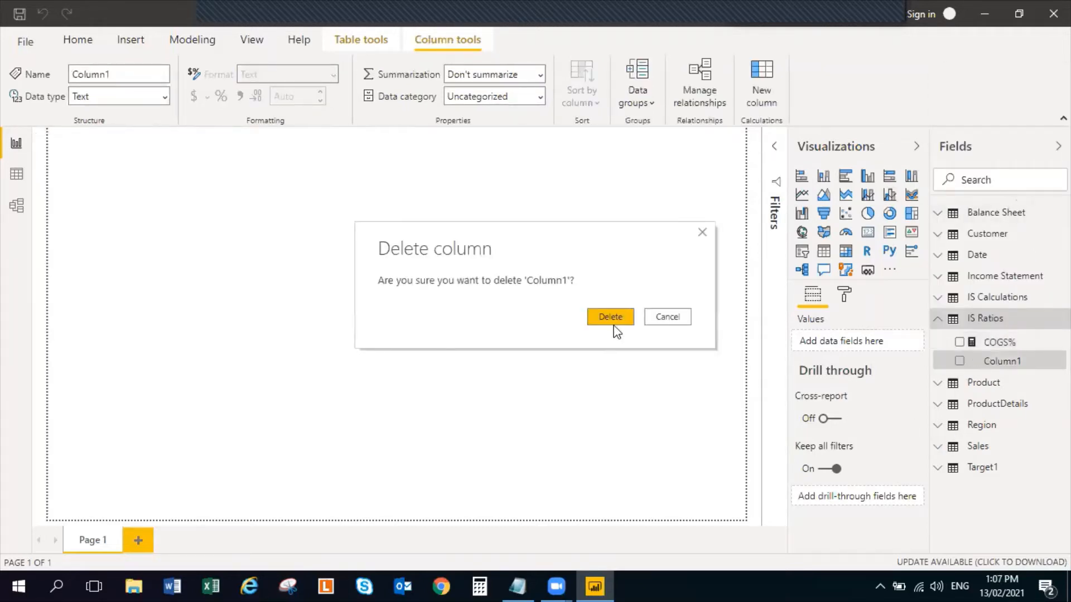
pyautogui.click(614, 327)
# Switch to the Notepad notes and copy the GP% formula from the IS RATIOS section
pyautogui.hotkey('alt', 'Tab')
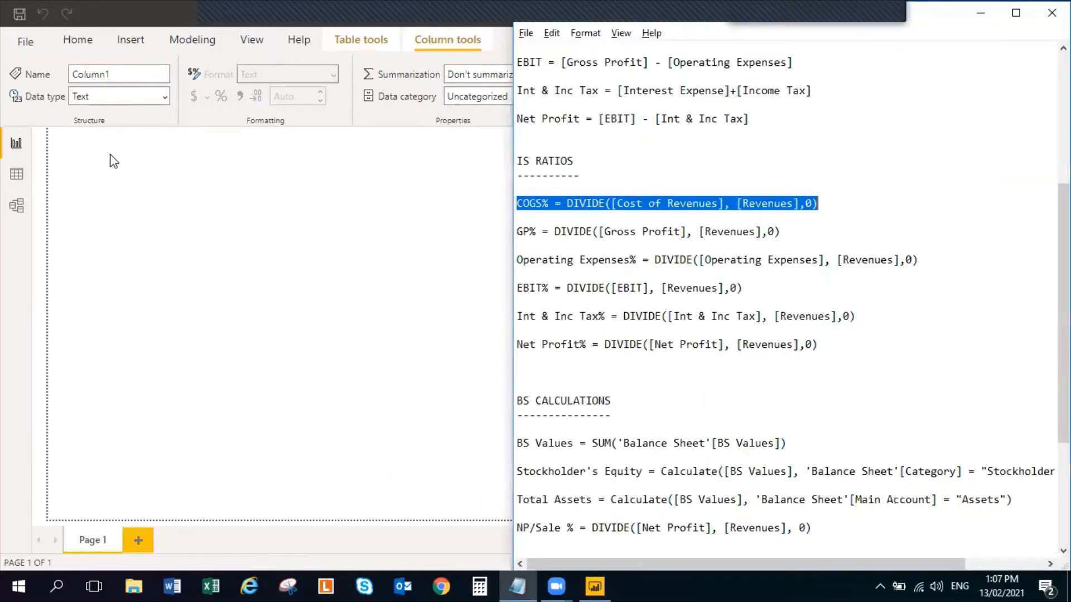
pyautogui.hotkey('alt', 'Tab')
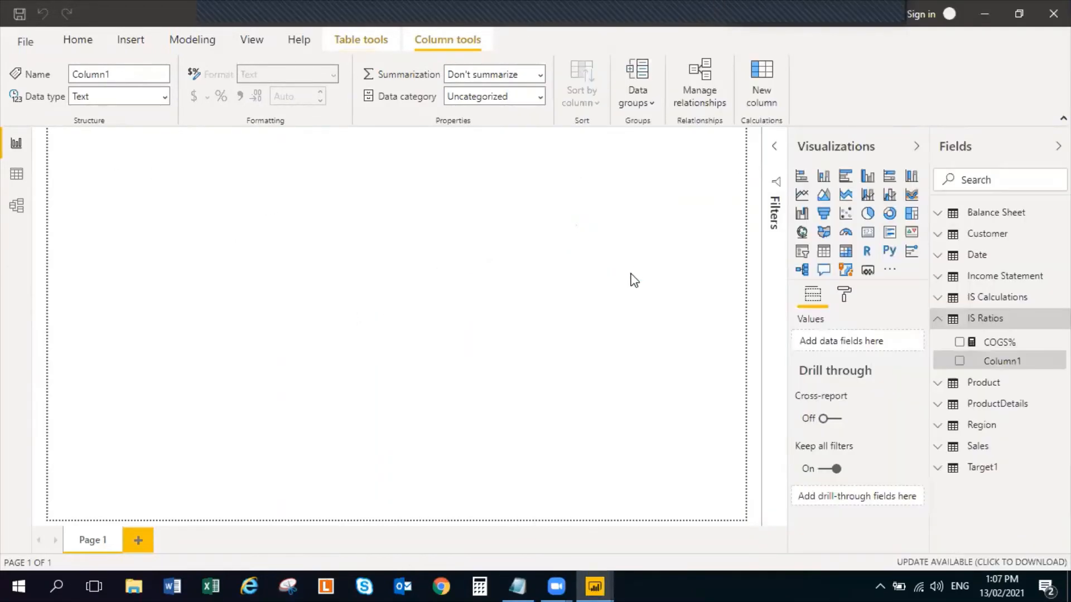
pyautogui.hotkey('alt', 'Tab')
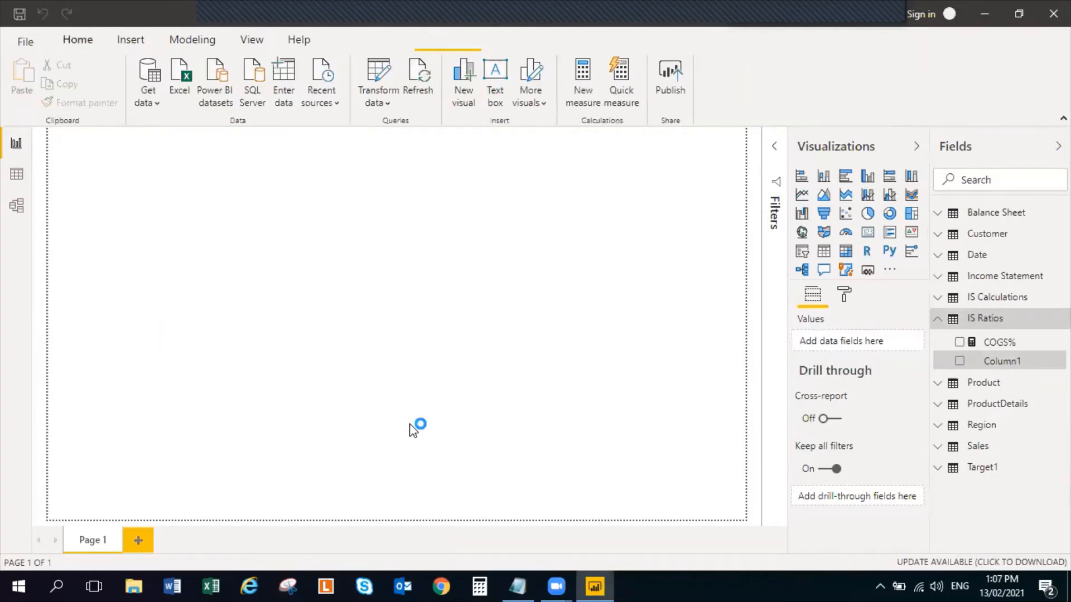
pyautogui.hotkey('alt', 'Tab')
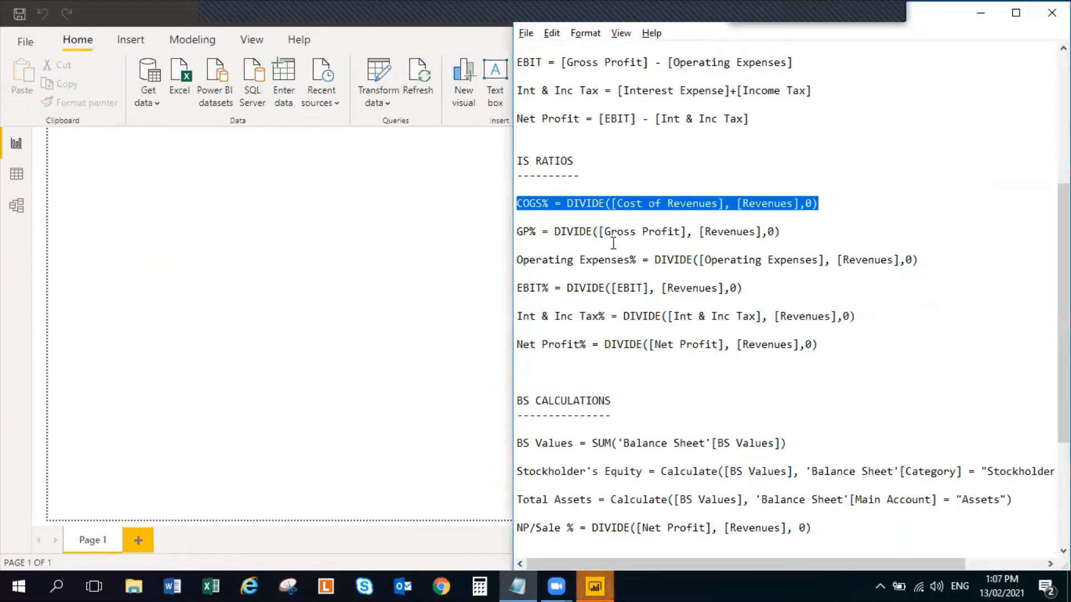
pyautogui.click(611, 235)
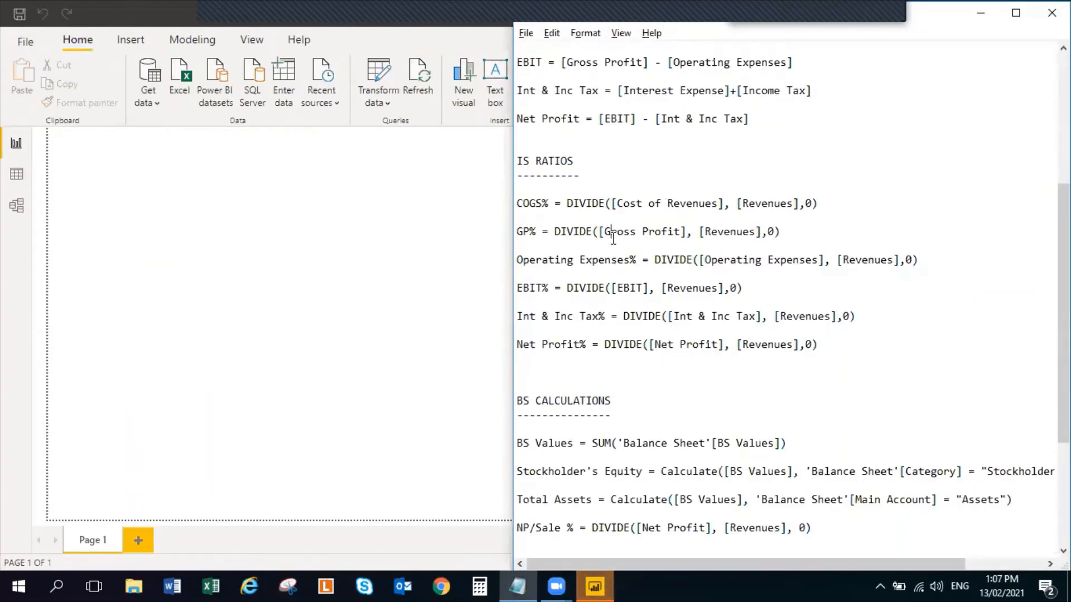
pyautogui.moveTo(793, 236); pyautogui.dragTo(502, 229)
pyautogui.hotkey('ctrl', 'c')
# Back in Power BI, create a measure in the IS Ratios table with the copied formula GP% = DIVIDE([Gross Profit], [Revenues],0) and commit it
pyautogui.click(479, 218)
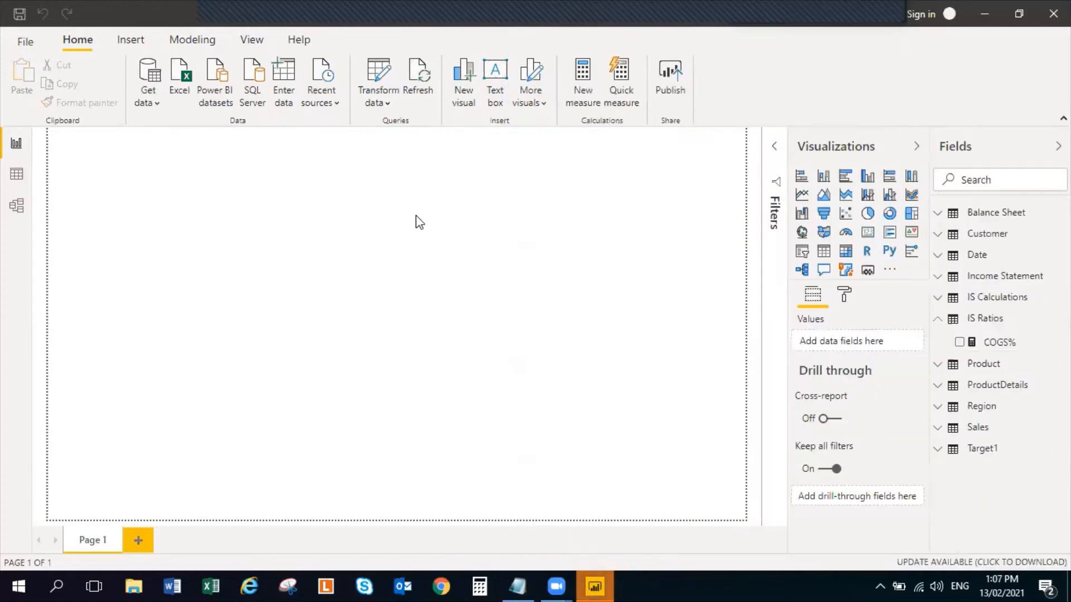
pyautogui.click(1061, 318)
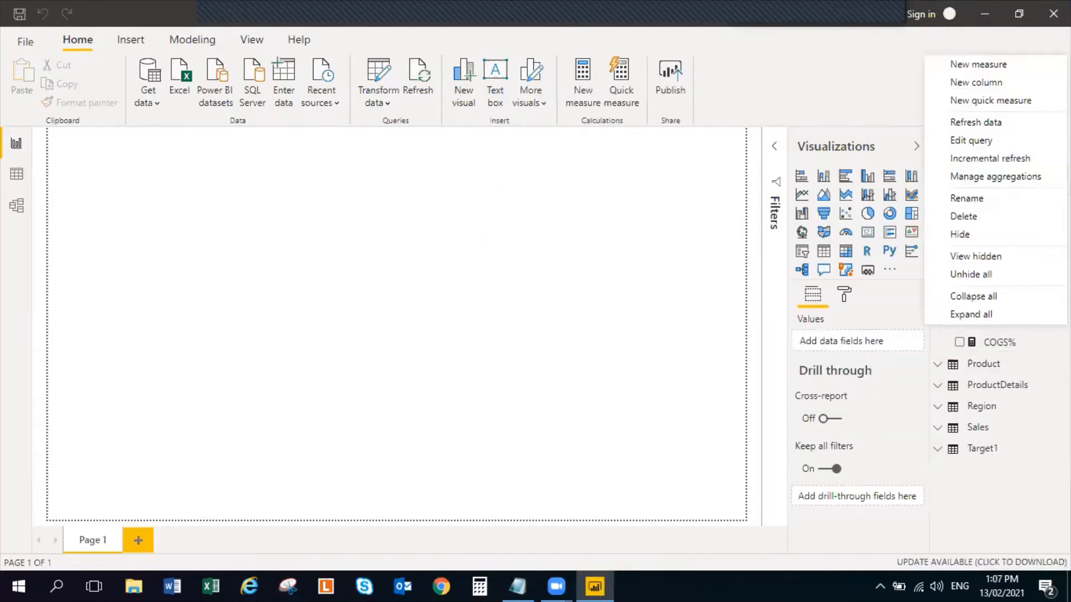
pyautogui.click(1016, 71)
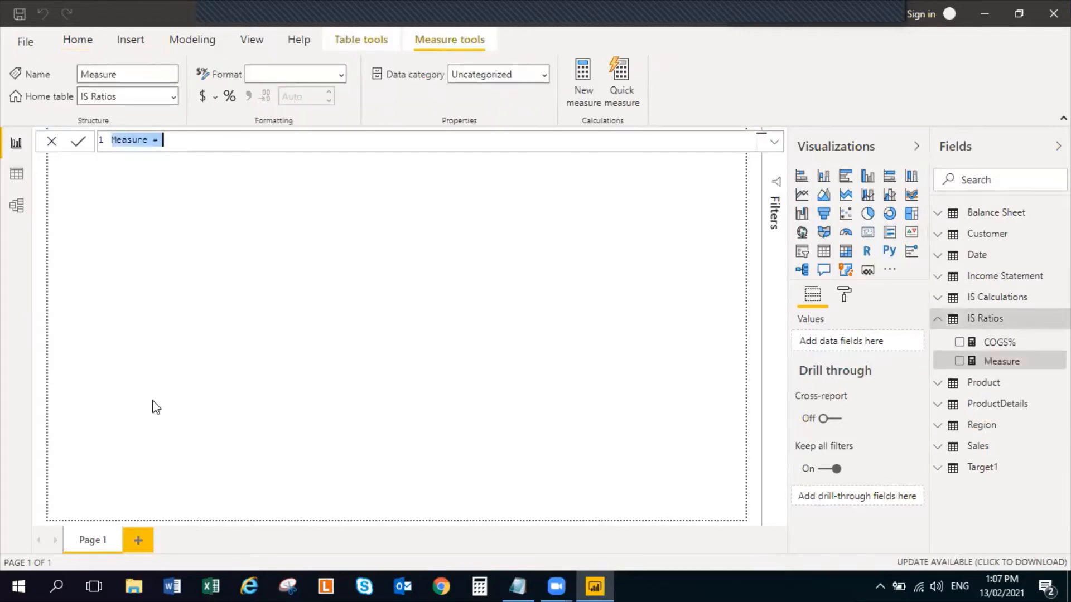
pyautogui.hotkey('ctrl', 'v')
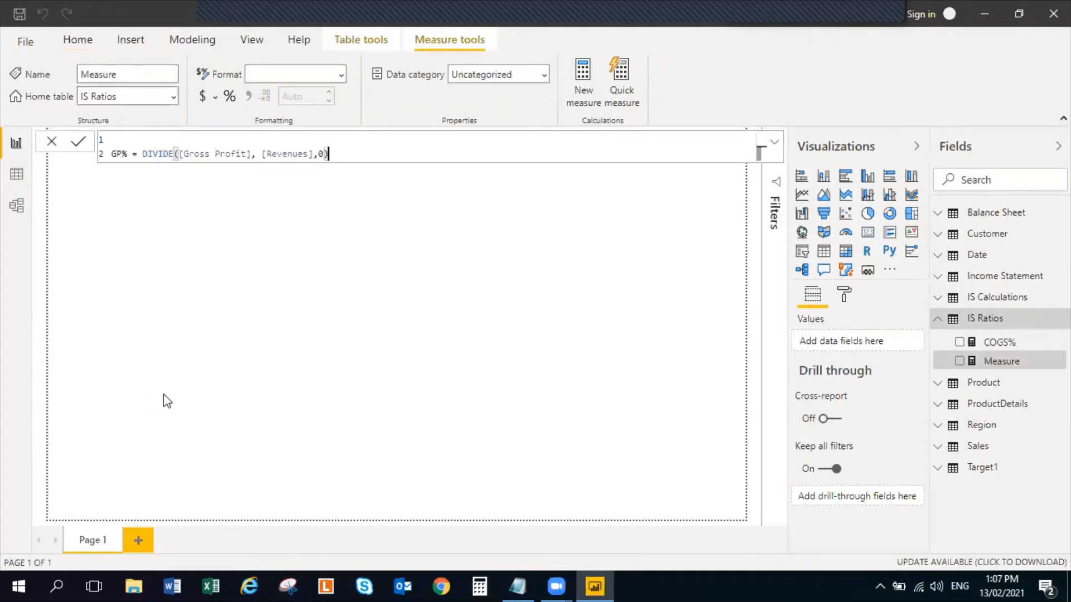
pyautogui.click(132, 141)
pyautogui.tripleClick(336, 155)
pyautogui.hotkey('ctrl', 'c')
pyautogui.press('BackSpace')
pyautogui.press('BackSpace')
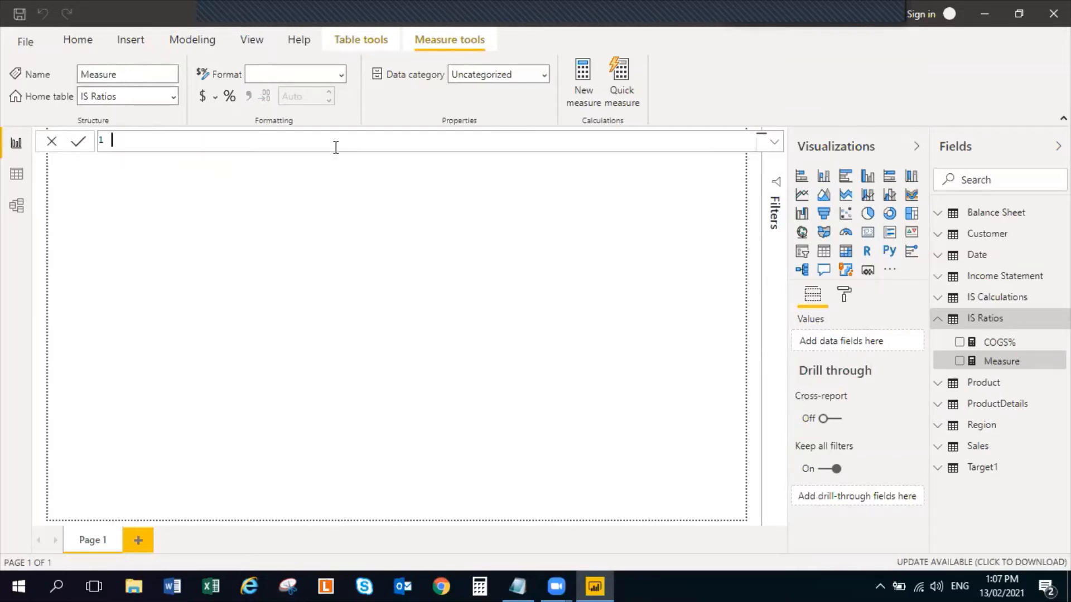
pyautogui.hotkey('ctrl', 'v')
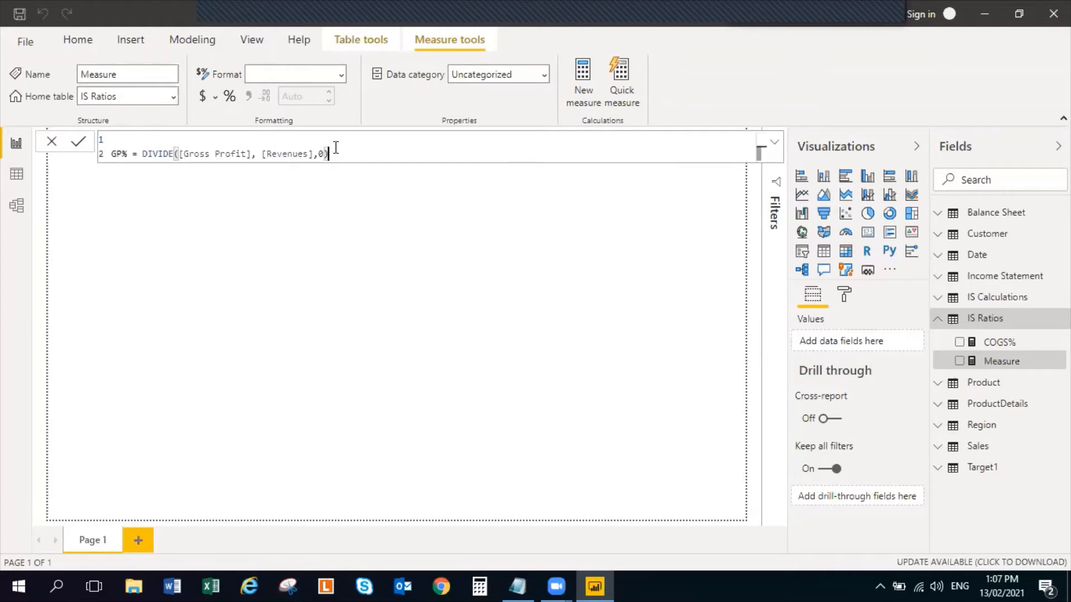
pyautogui.click(435, 370)
pyautogui.click(372, 333)
pyautogui.click(1021, 366)
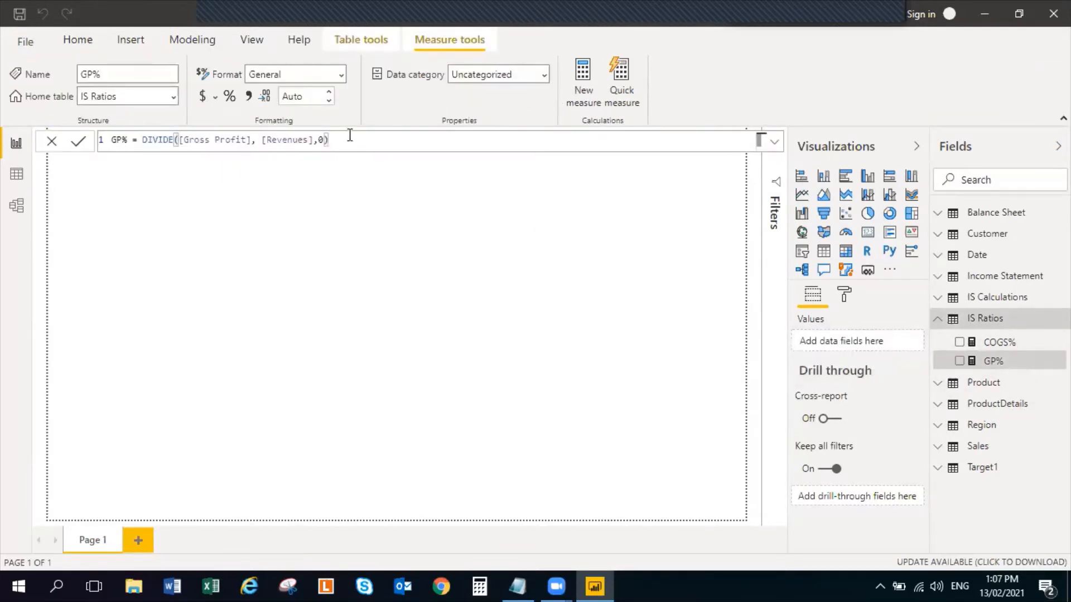
pyautogui.click(421, 216)
# Copy the Operating Expenses% formula from Notepad and commit it in Power BI as a new IS Ratios measure: DIVIDE([Operating Expenses], [Revenues],0)
pyautogui.hotkey('alt', 'Tab')
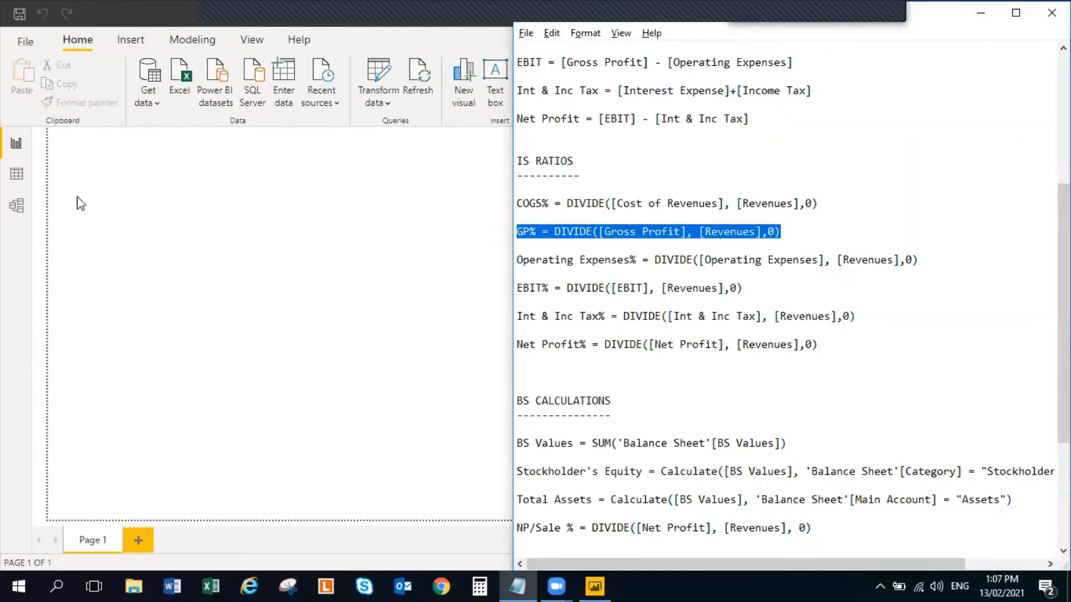
pyautogui.moveTo(939, 259); pyautogui.dragTo(508, 260)
pyautogui.hotkey('ctrl', 'c')
pyautogui.hotkey('alt', 'Tab')
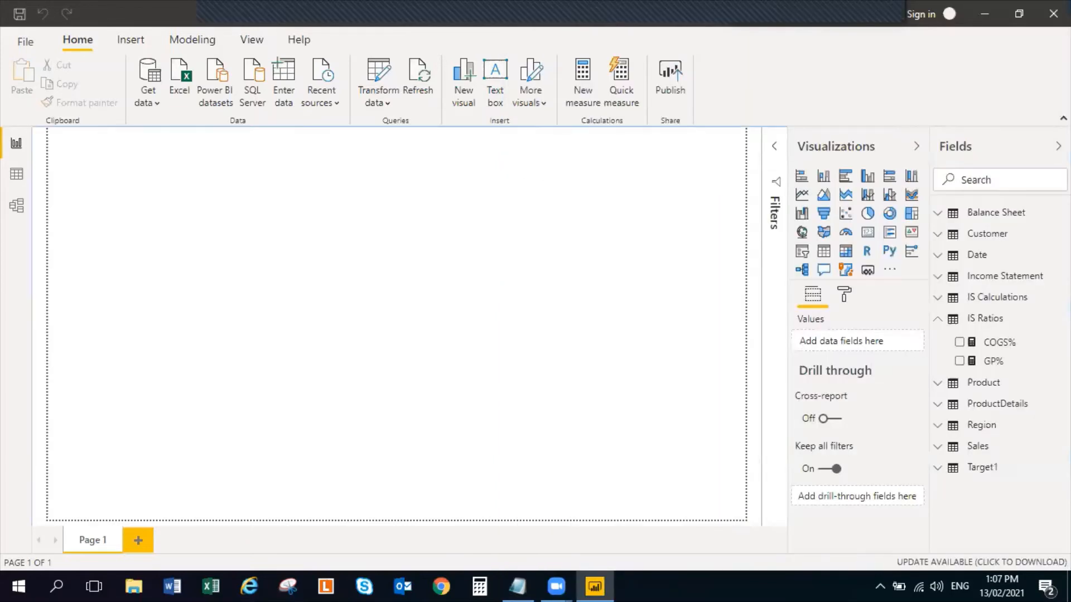
pyautogui.click(1057, 319)
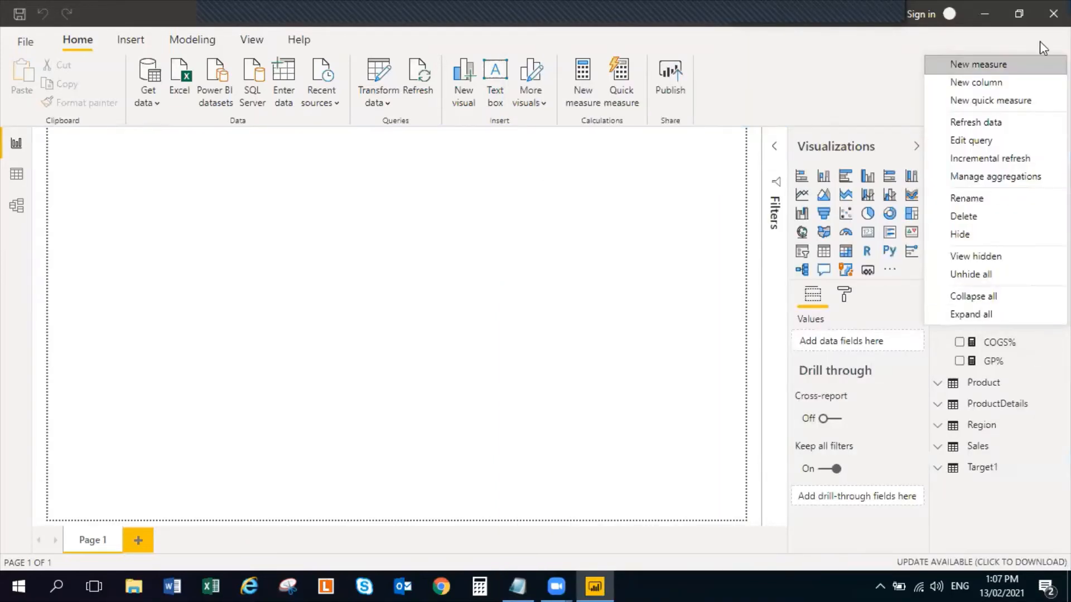
pyautogui.click(1018, 64)
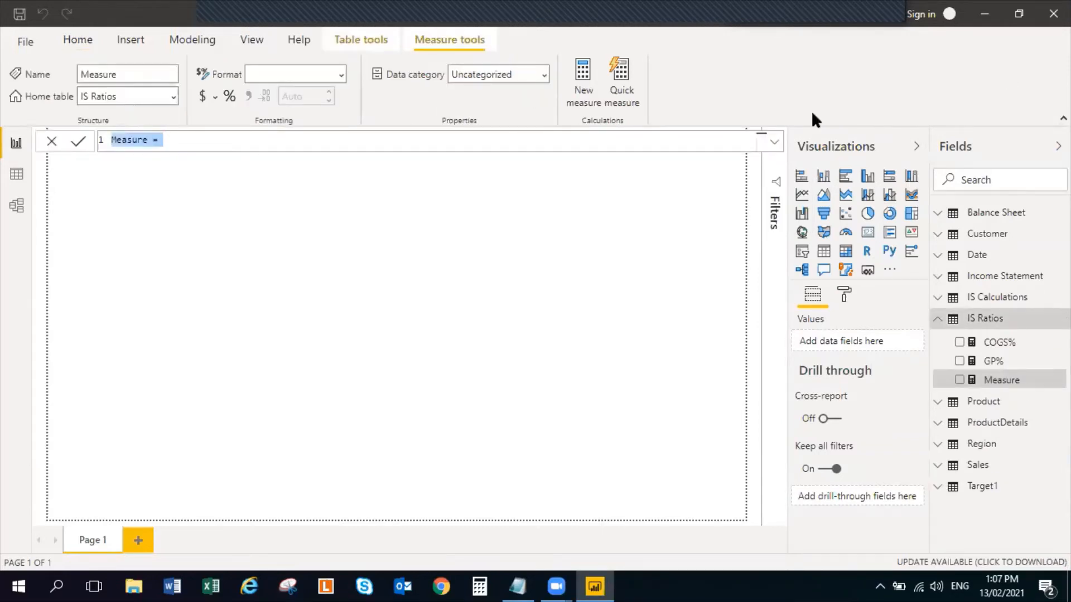
pyautogui.hotkey('ctrl', 'v')
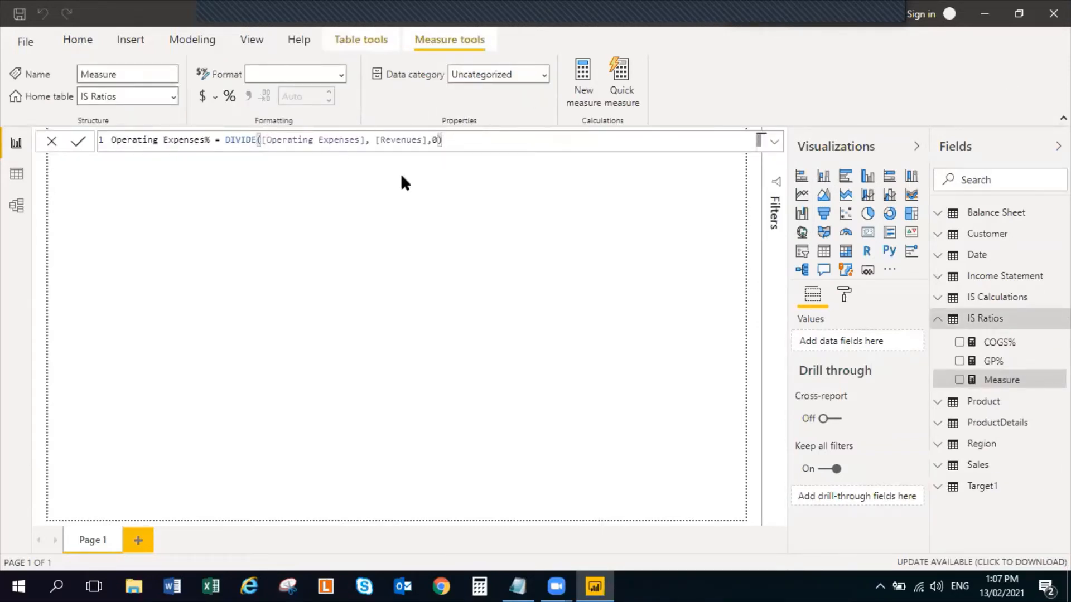
pyautogui.press('Return')
# Switch to the Notepad notes and copy the EBIT% formula from the IS RATIOS section
pyautogui.hotkey('alt', 'Tab')
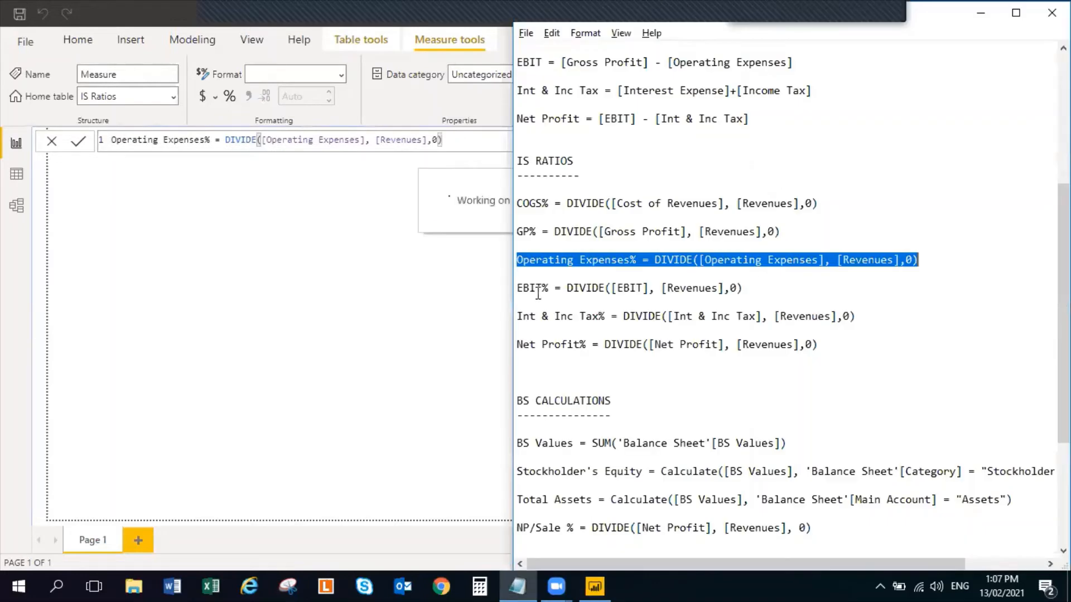
pyautogui.hotkey('alt', 'Tab')
pyautogui.hotkey('alt', 'Tab')
pyautogui.hotkey('alt', 'Tab')
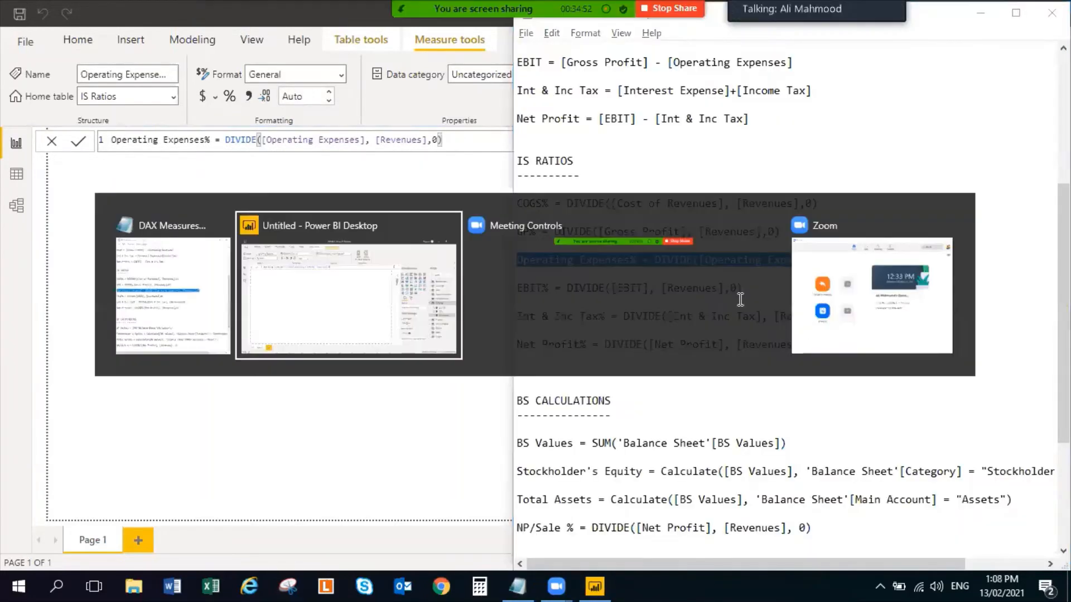
pyautogui.hotkey('alt', 'Tab')
pyautogui.hotkey('alt', 'Tab')
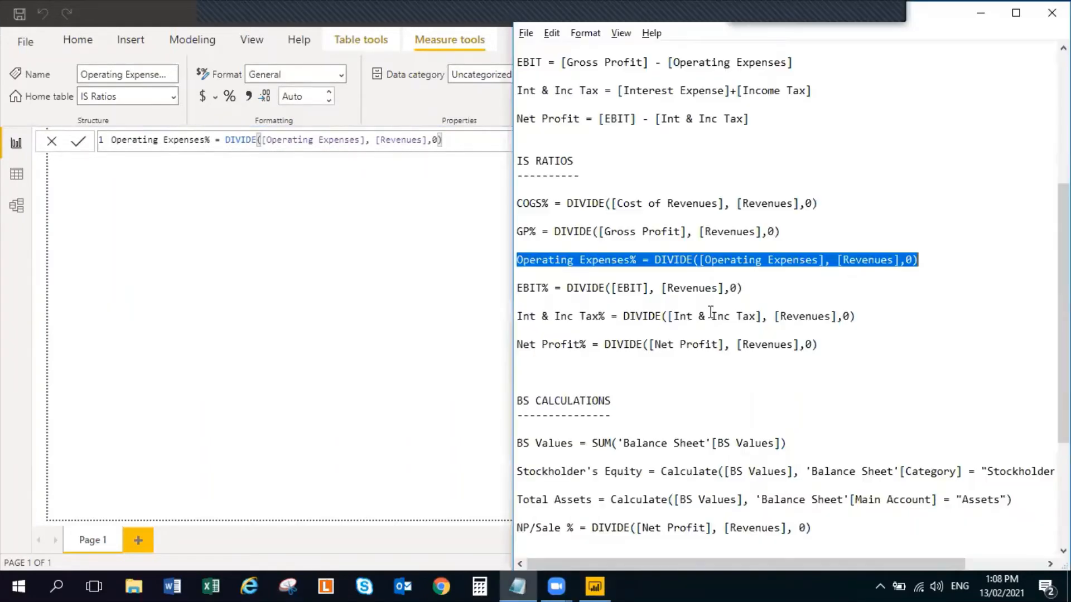
pyautogui.moveTo(758, 295); pyautogui.dragTo(490, 286)
pyautogui.hotkey('ctrl', 'c')
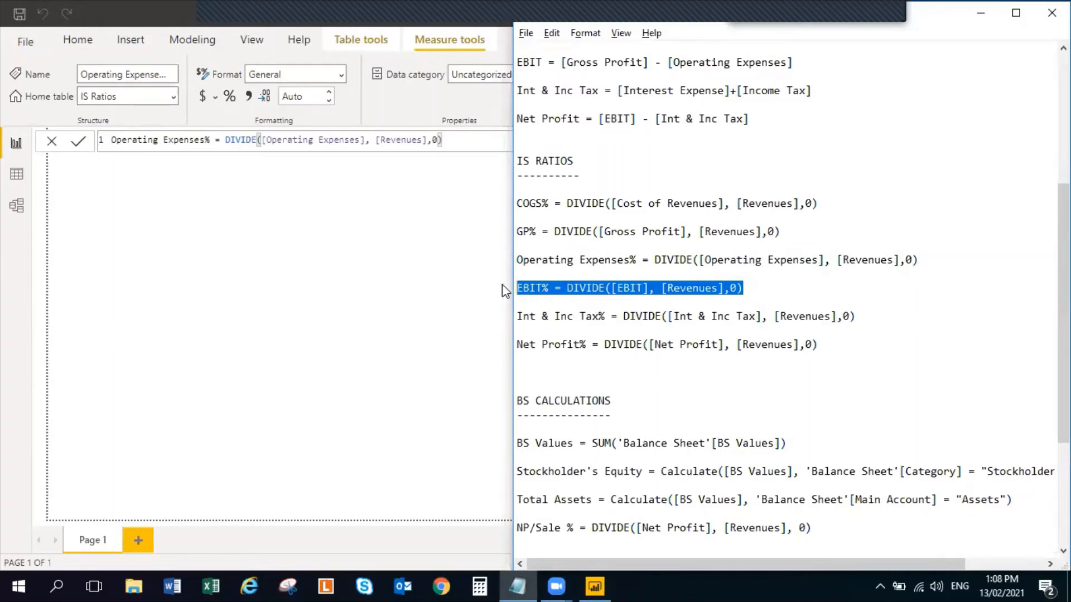
# Back in Power BI, create an IS Ratios measure with the copied formula EBIT% = DIVIDE([EBIT], [Revenues],0), then check it in the field list
pyautogui.hotkey('alt', 'Tab')
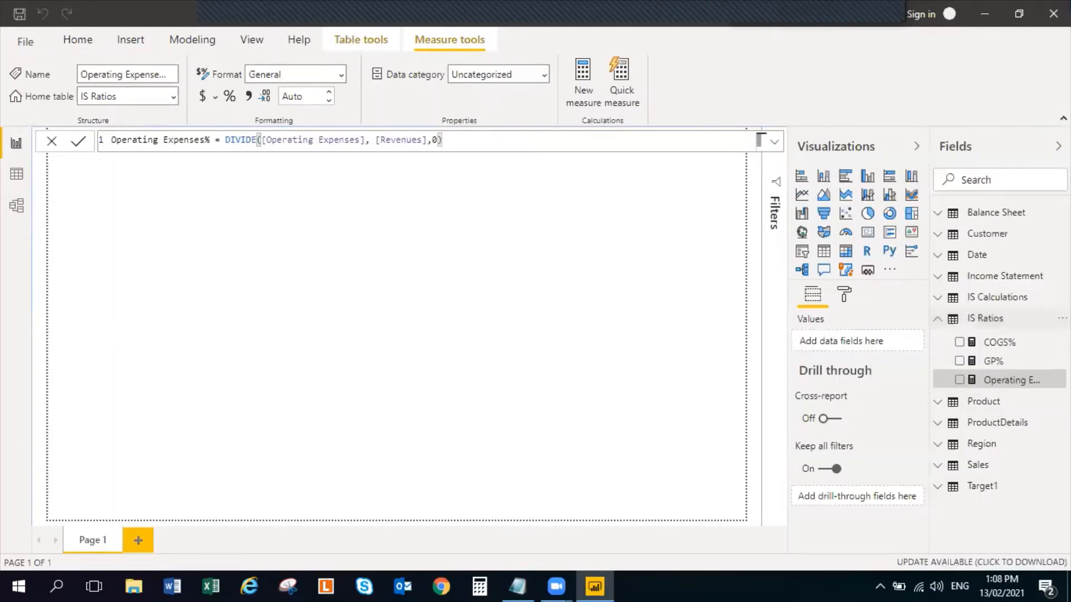
pyautogui.rightClick(986, 321)
pyautogui.click(1002, 68)
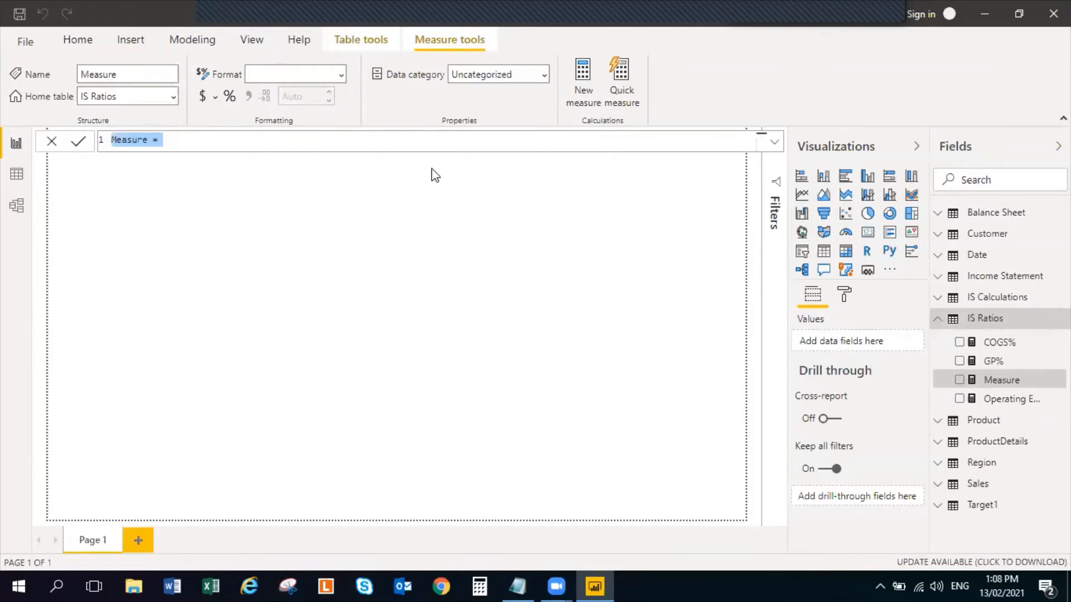
pyautogui.hotkey('ctrl', 'v')
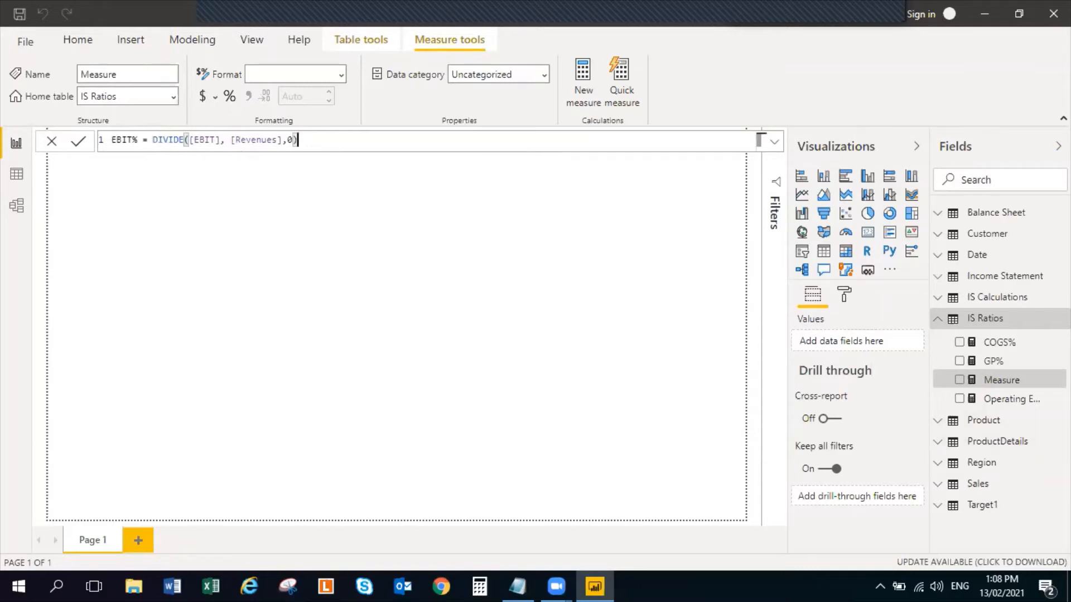
pyautogui.click(935, 296)
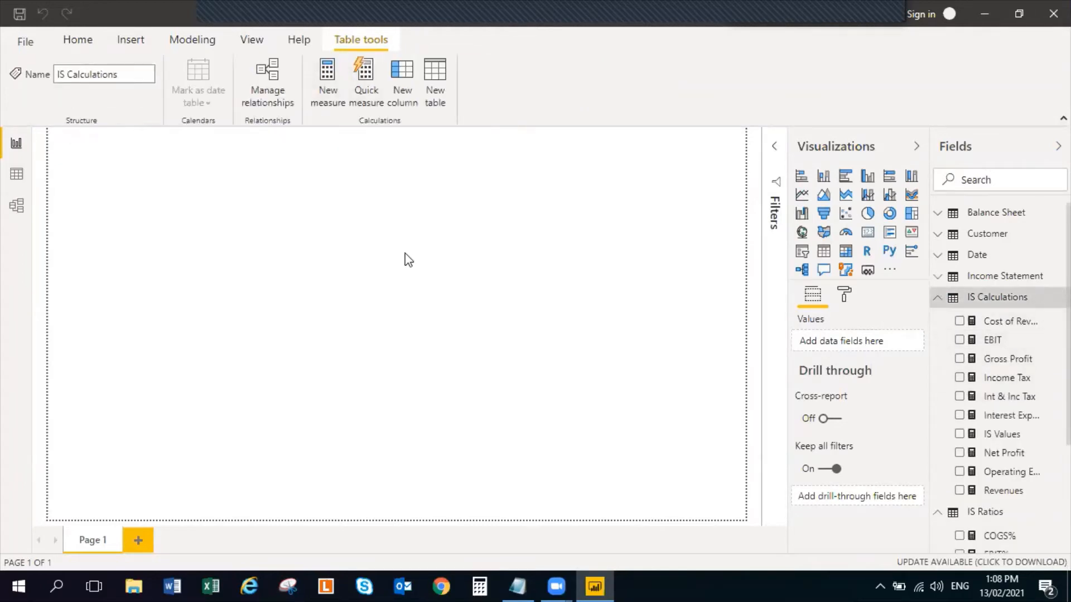
pyautogui.click(937, 297)
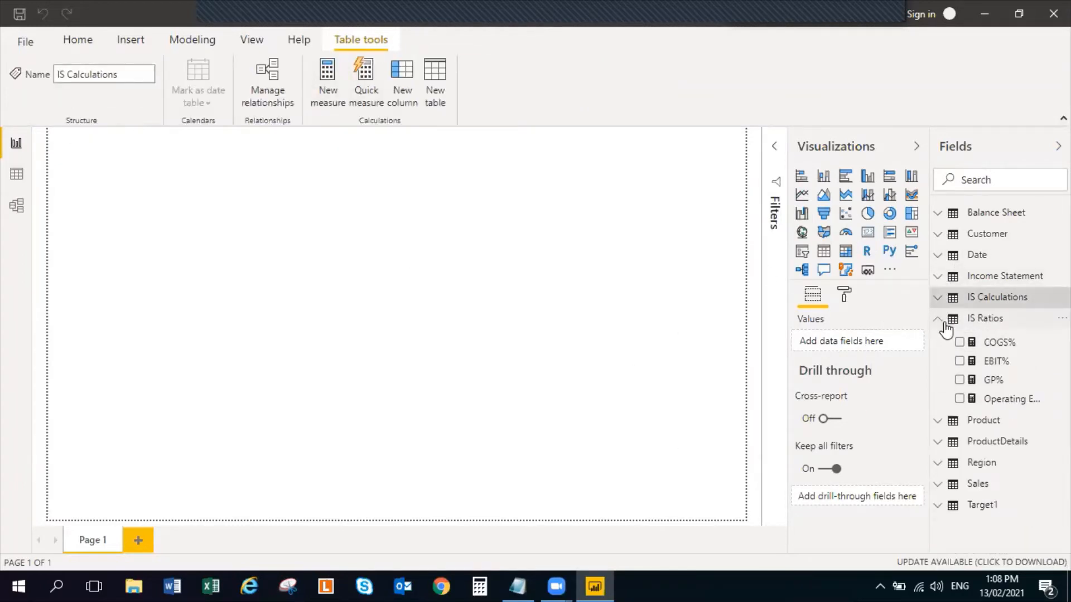
pyautogui.click(996, 361)
pyautogui.click(353, 242)
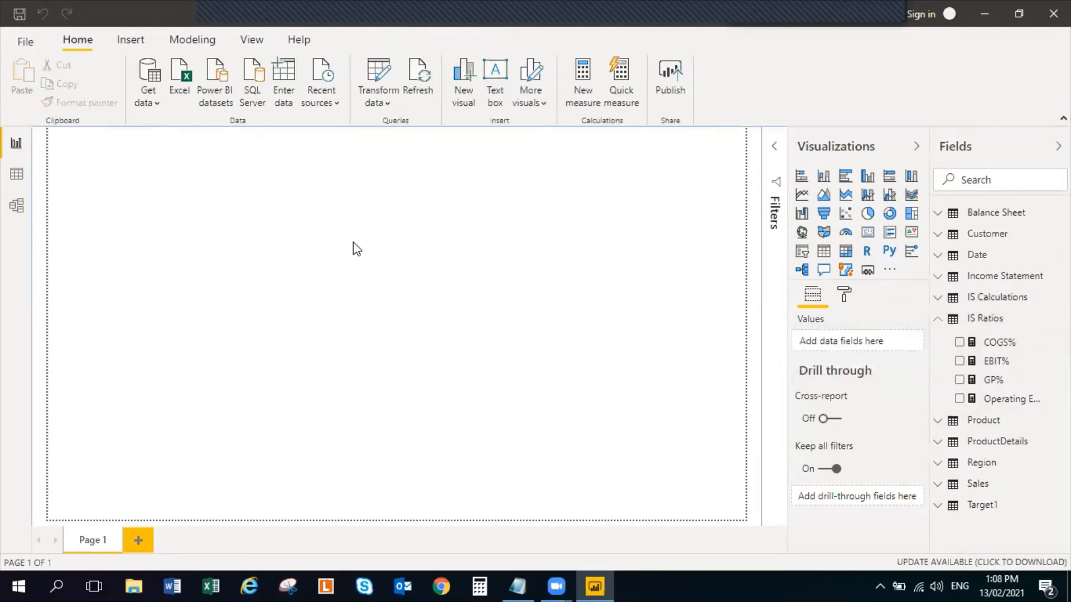
# Copy the Int & Inc Tax% formula from Notepad and commit it in Power BI as an IS Ratios measure: DIVIDE([Int & Inc Tax], [Revenues],0)
pyautogui.hotkey('alt', 'Tab')
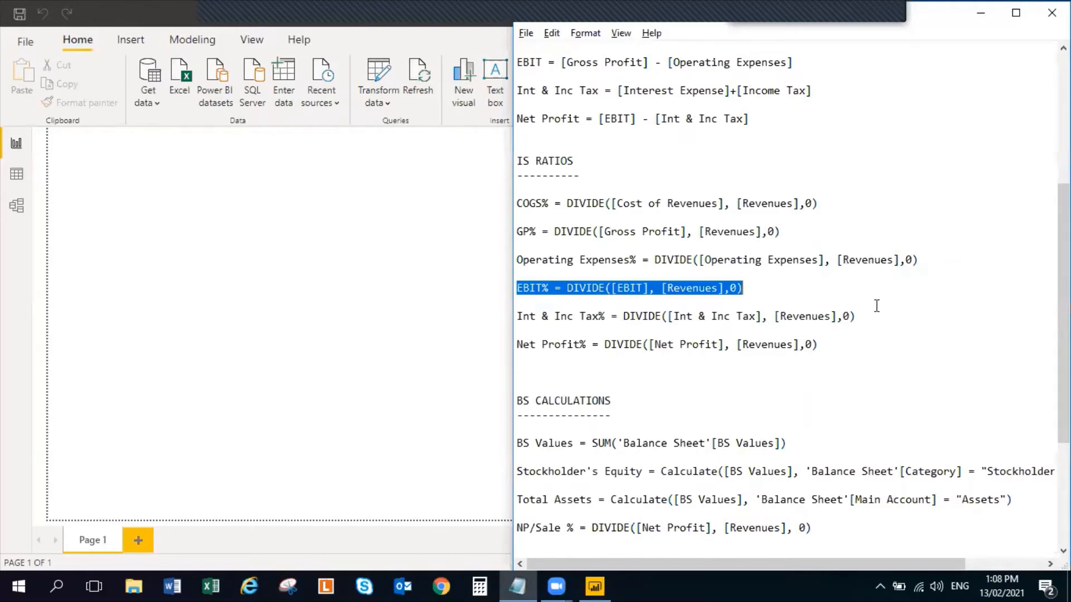
pyautogui.moveTo(876, 305); pyautogui.dragTo(504, 311)
pyautogui.hotkey('ctrl', 'c')
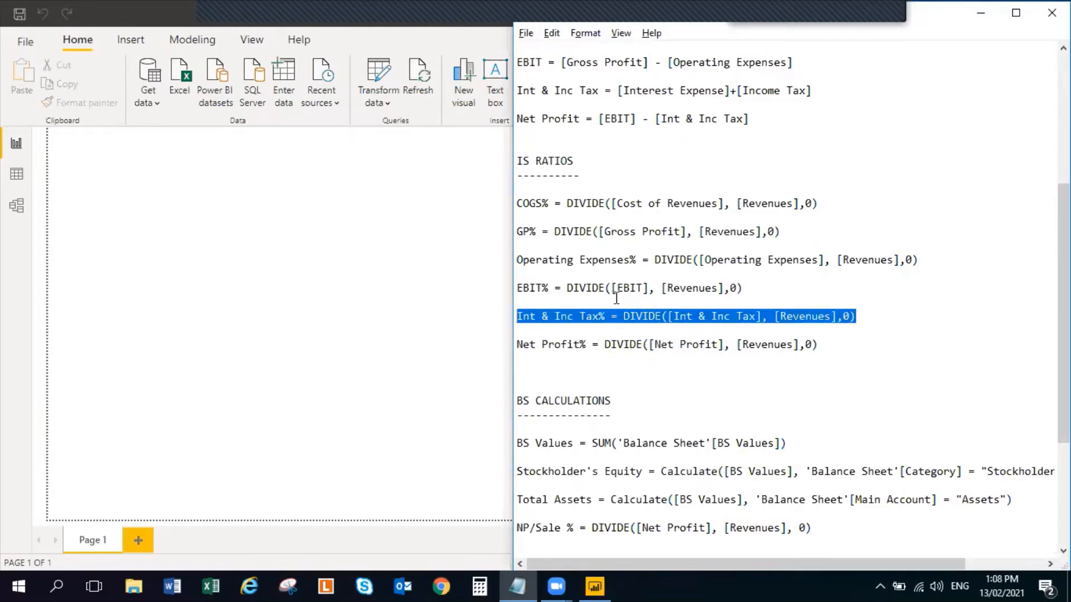
pyautogui.click(400, 219)
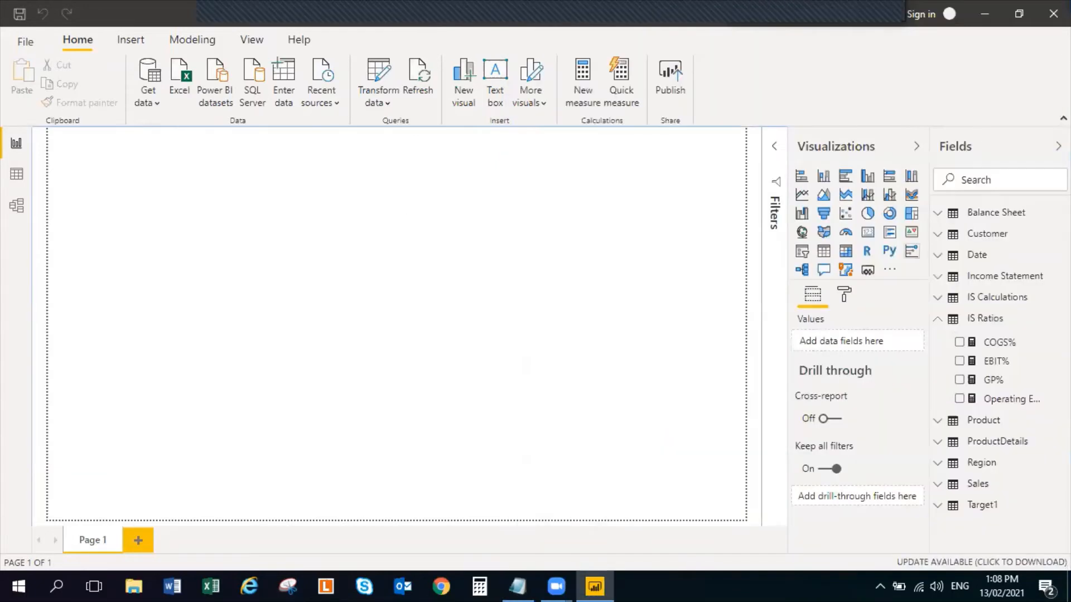
pyautogui.click(1045, 327)
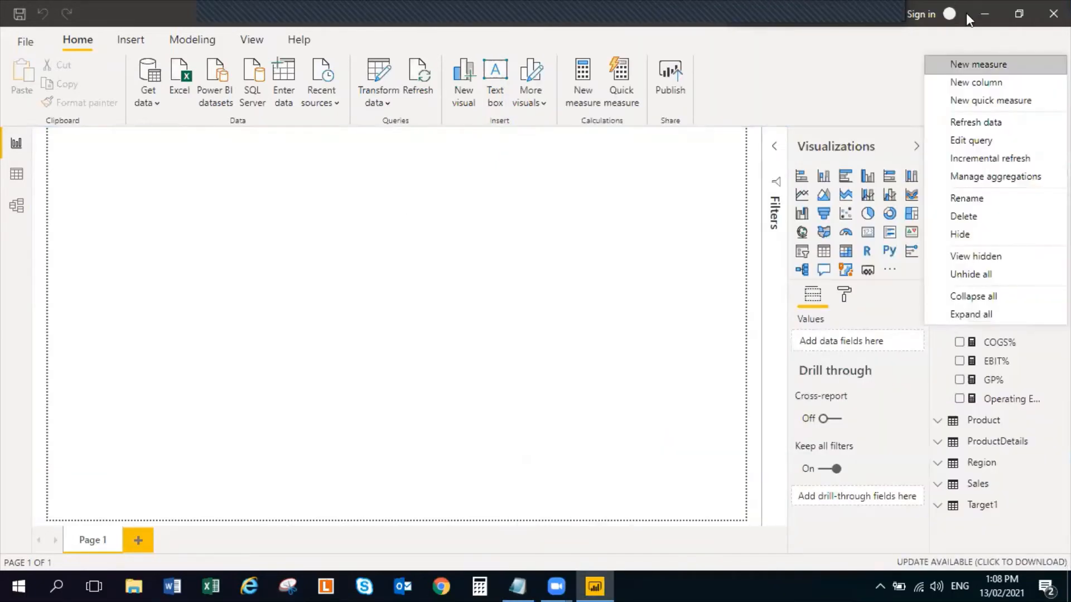
pyautogui.click(995, 65)
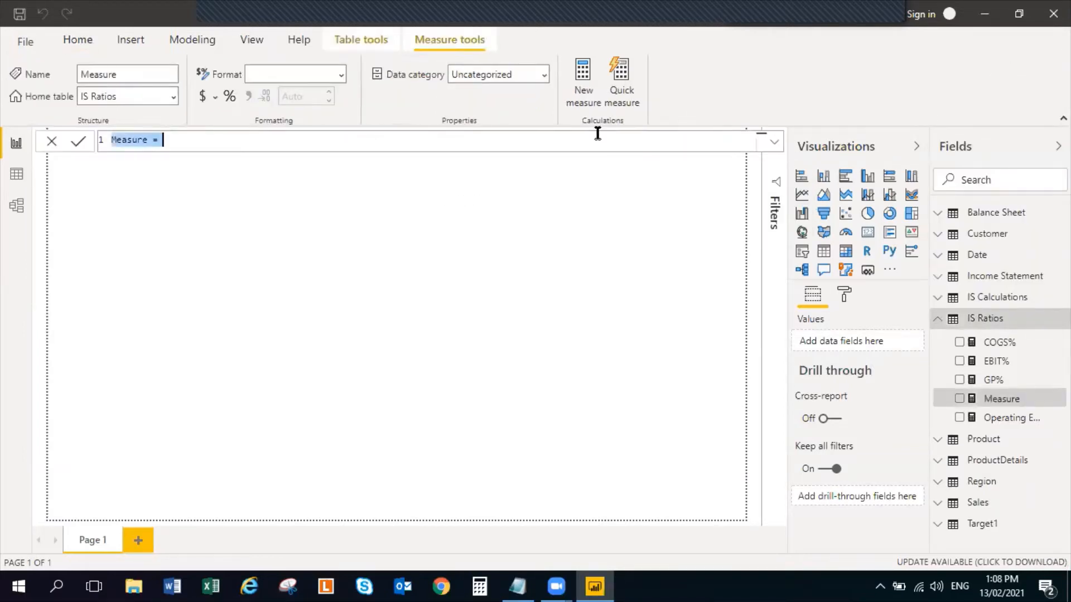
pyautogui.hotkey('ctrl', 'v')
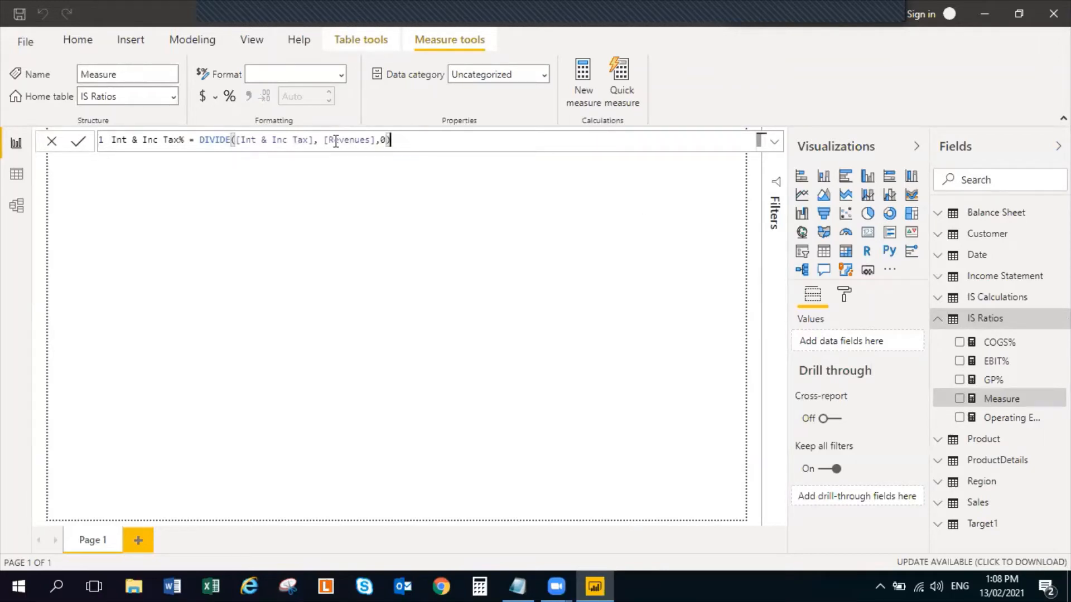
pyautogui.press('Return')
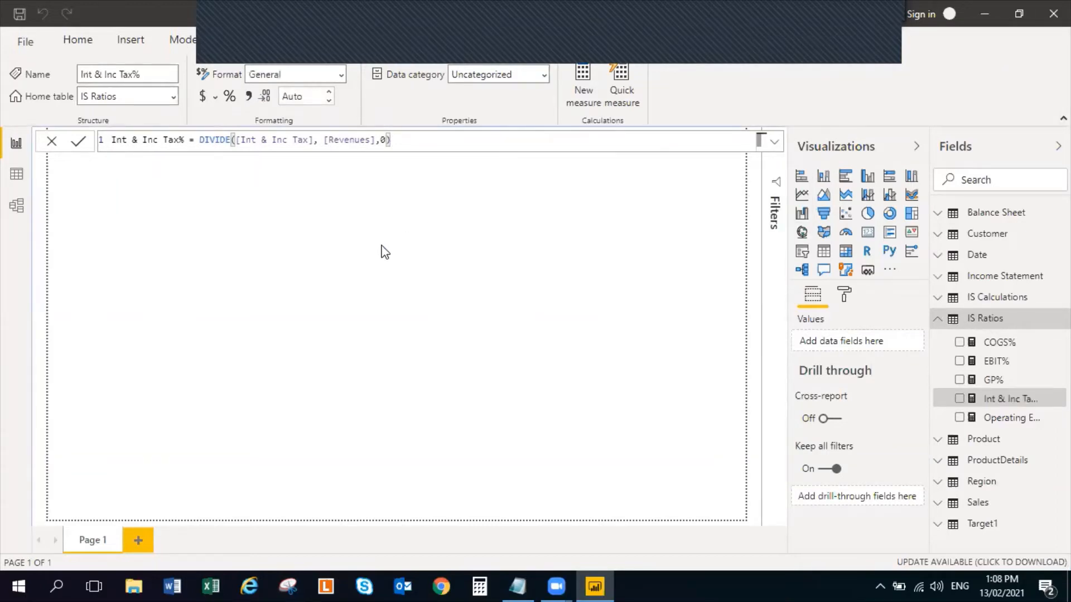
# Copy the Net Profit% formula from Notepad and commit it as an IS Ratios measure, DIVIDE([Net Profit], [Revenues],0), then collapse the table
pyautogui.hotkey('alt', 'Tab')
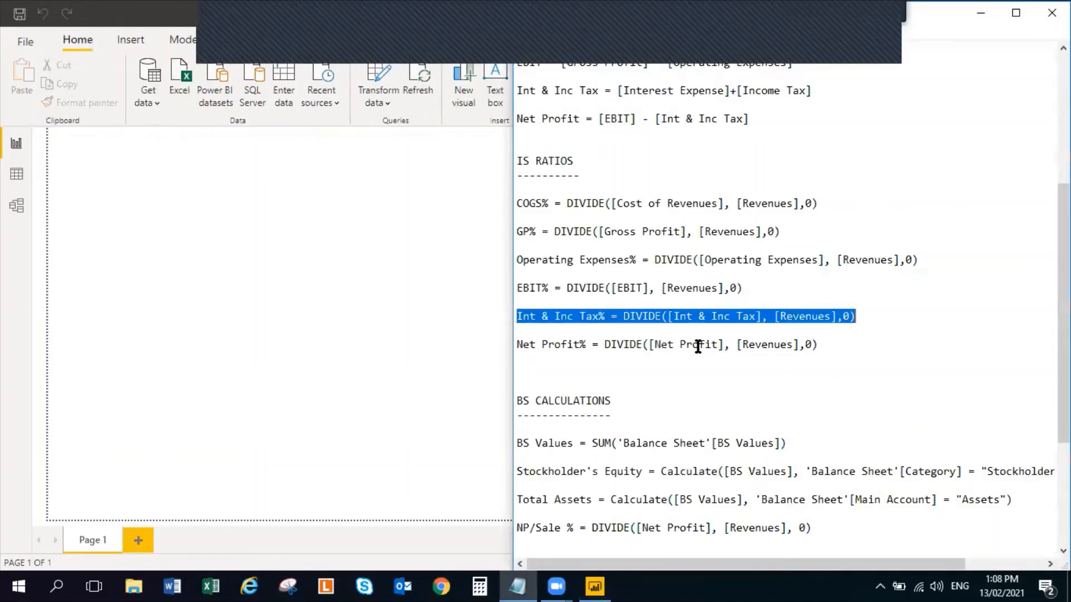
pyautogui.moveTo(819, 345); pyautogui.dragTo(497, 342)
pyautogui.hotkey('ctrl', 'c')
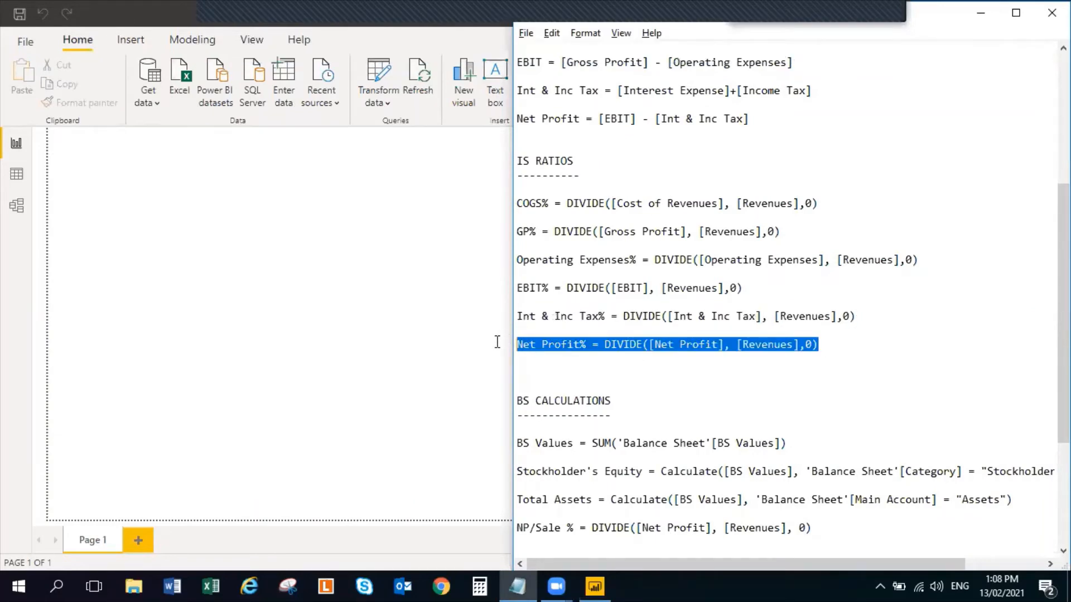
pyautogui.hotkey('alt', 'Tab')
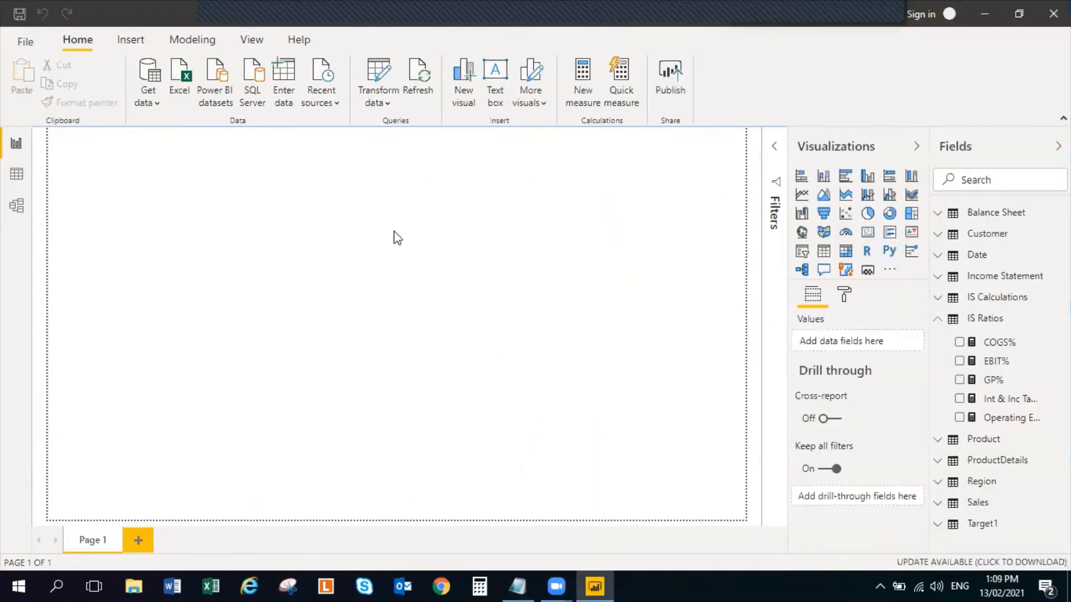
pyautogui.click(1062, 318)
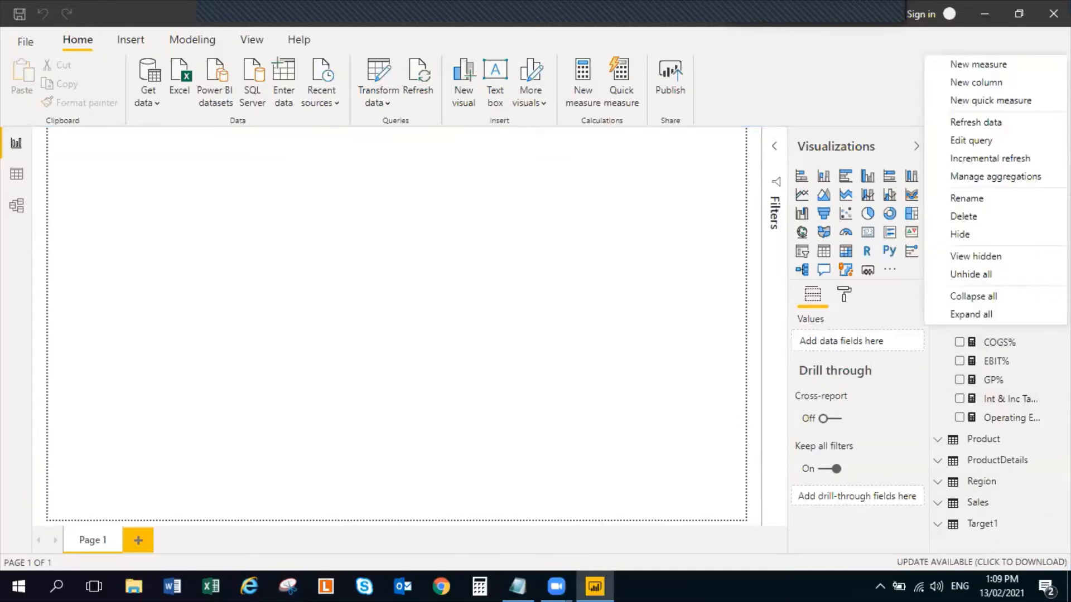
pyautogui.click(987, 66)
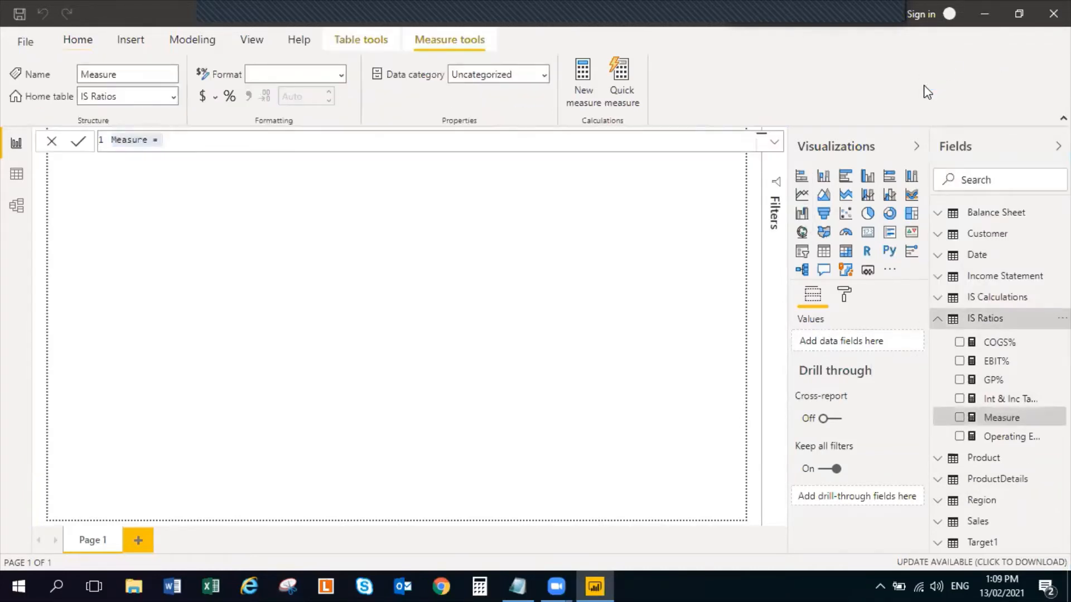
pyautogui.hotkey('ctrl', 'a')
pyautogui.hotkey('ctrl', 'v')
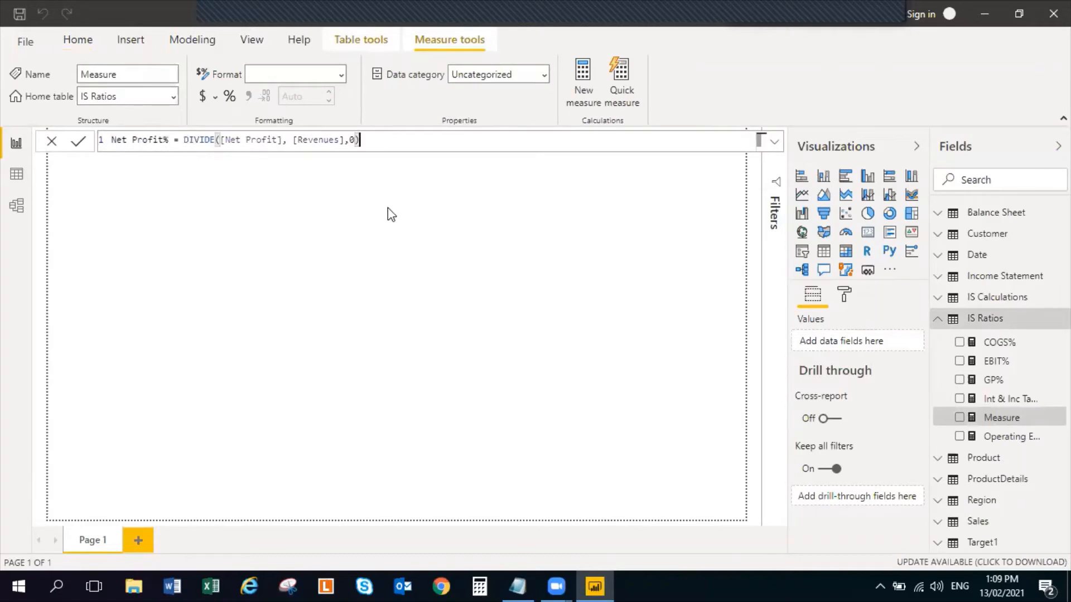
pyautogui.click(328, 325)
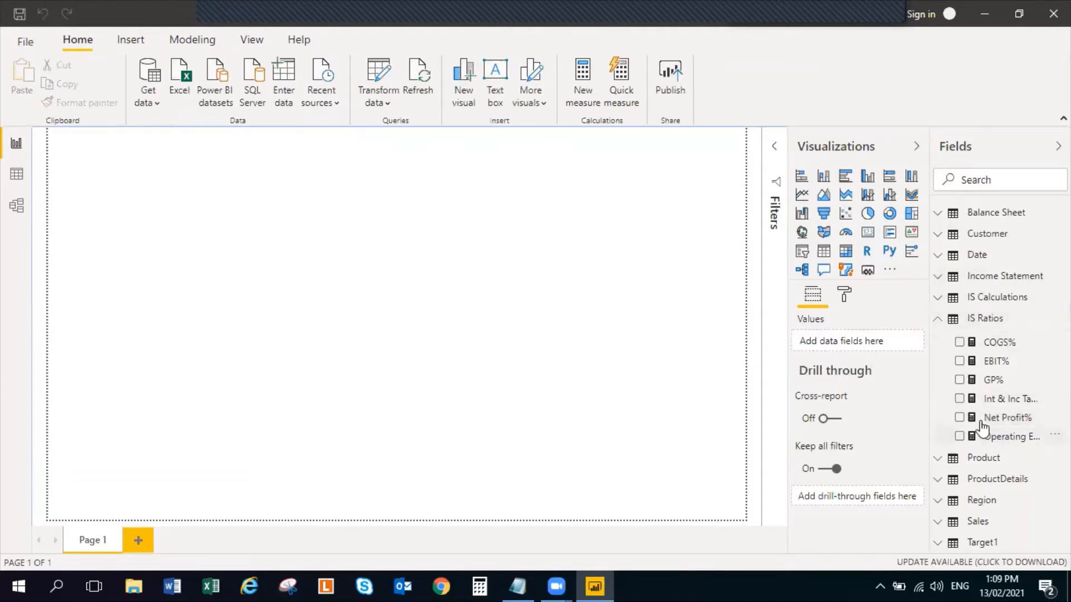
pyautogui.click(939, 320)
# Review the BS CALCULATIONS formulas in the Notepad notes, then minimize Notepad and return to the Power BI report canvas
pyautogui.hotkey('alt', 'Tab')
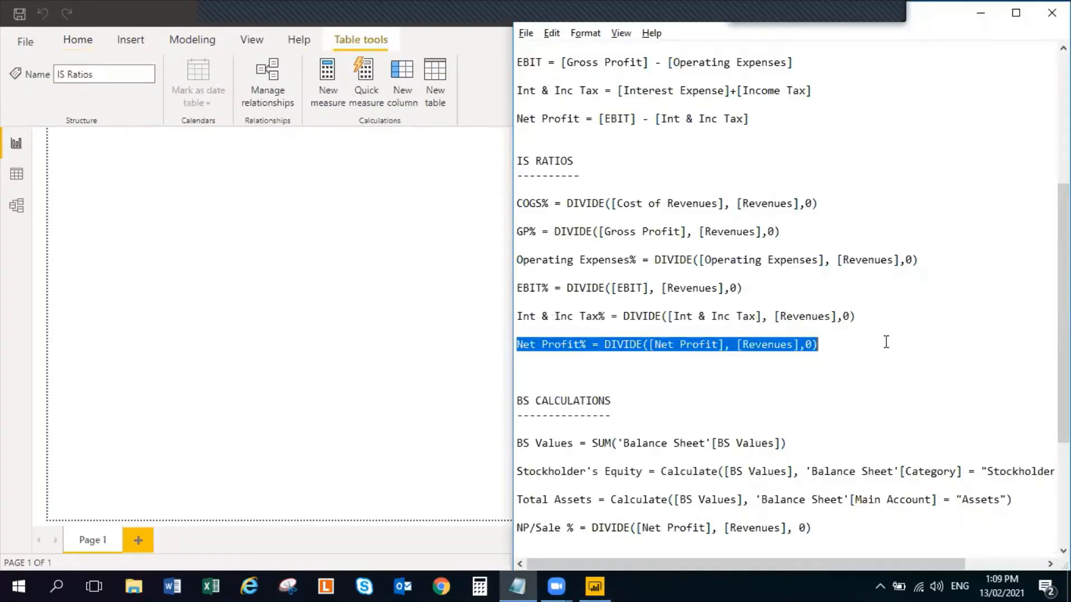
pyautogui.scroll(-3, 884, 342)
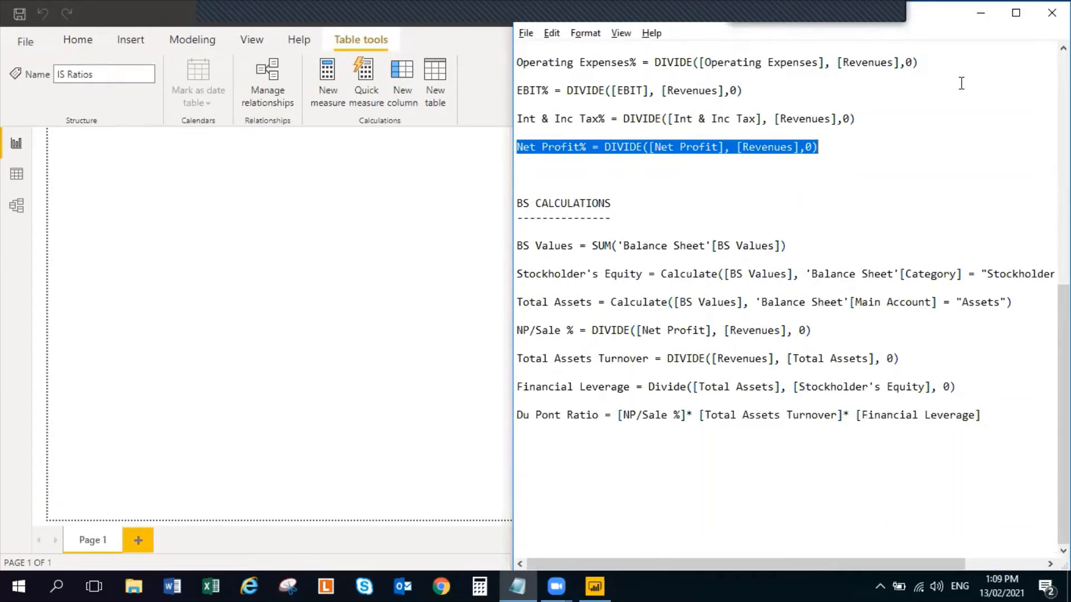
pyautogui.click(981, 8)
pyautogui.click(458, 297)
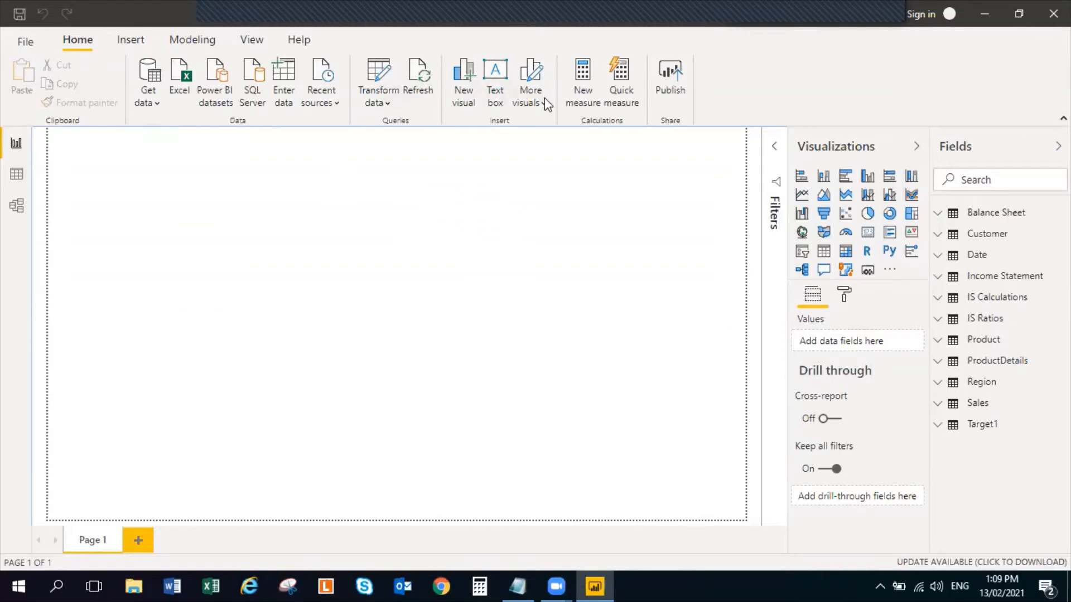
# Insert a text box reading "Advance Ratio Analysis" on Page 1 and set its font size to 24
pyautogui.click(141, 45)
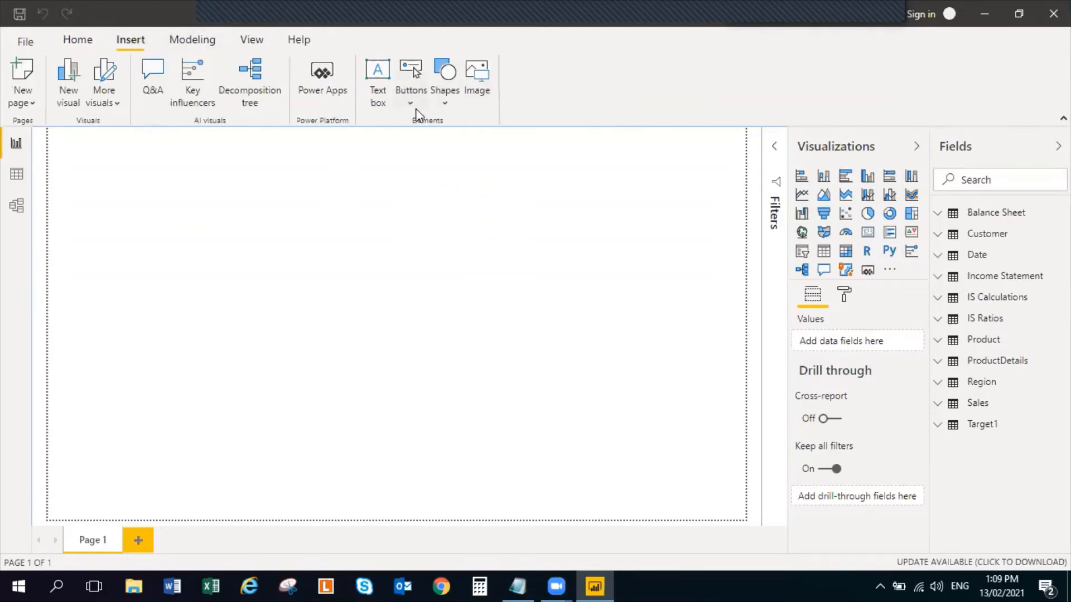
pyautogui.click(379, 101)
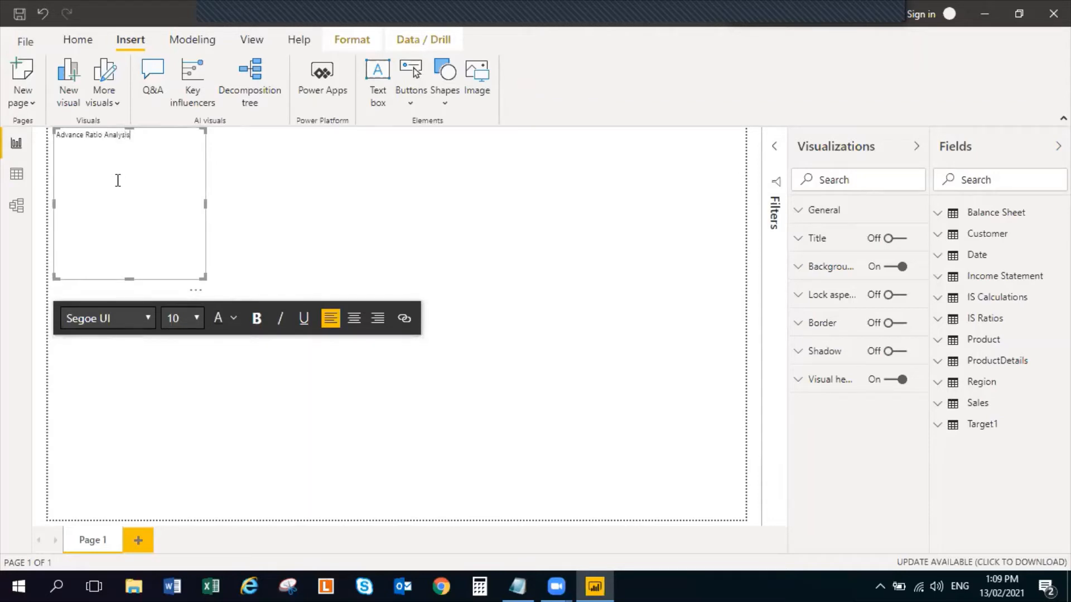
pyautogui.tripleClick(106, 136)
pyautogui.click(197, 319)
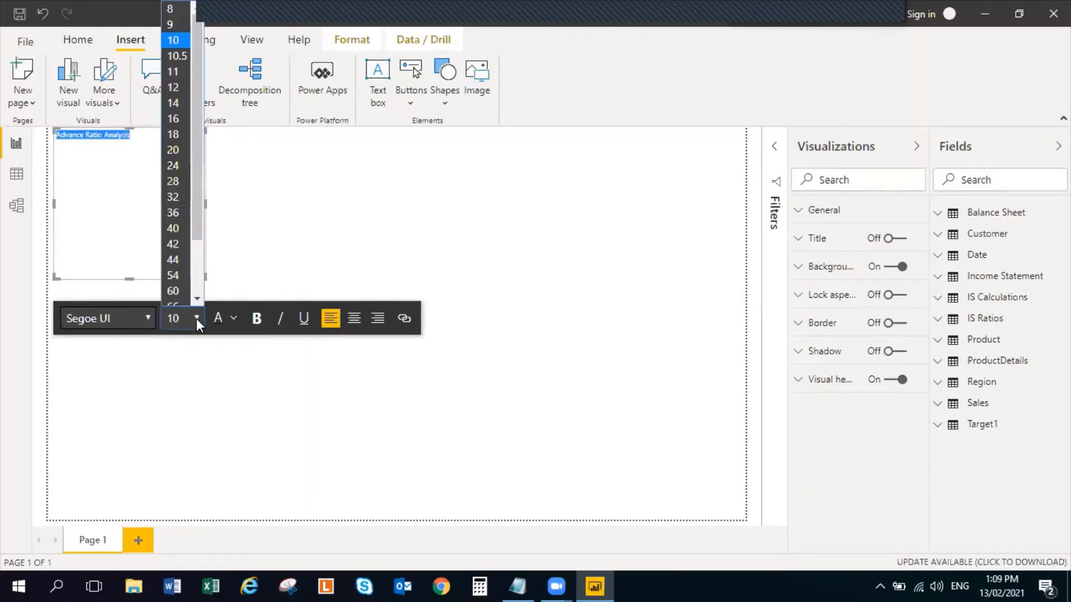
pyautogui.click(183, 163)
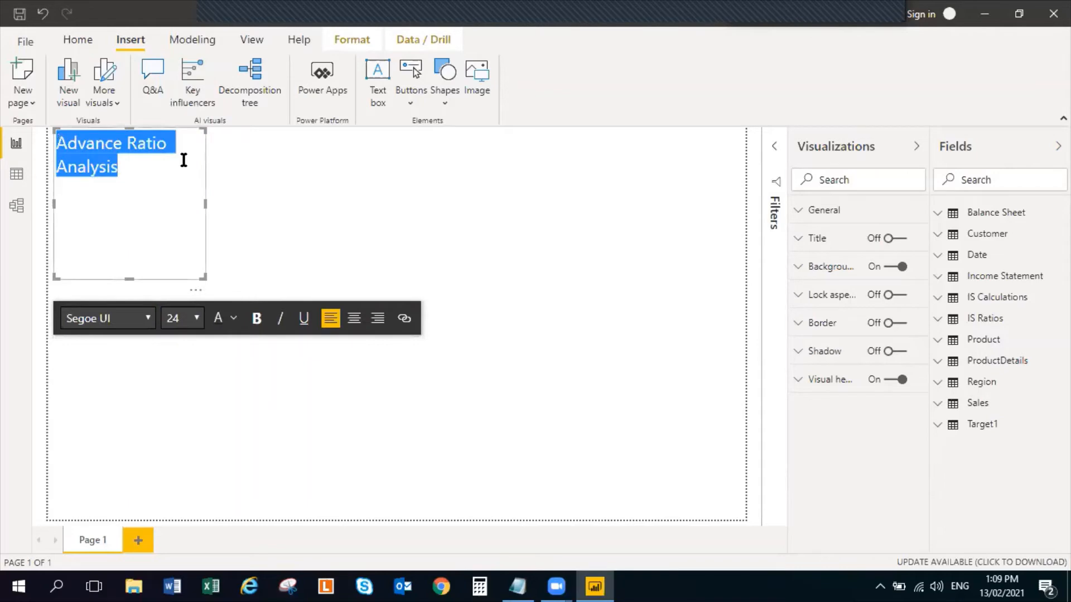
# Widen the title text box so the title fits on one line and reduce its height to that line
pyautogui.click(204, 206)
pyautogui.click(186, 187)
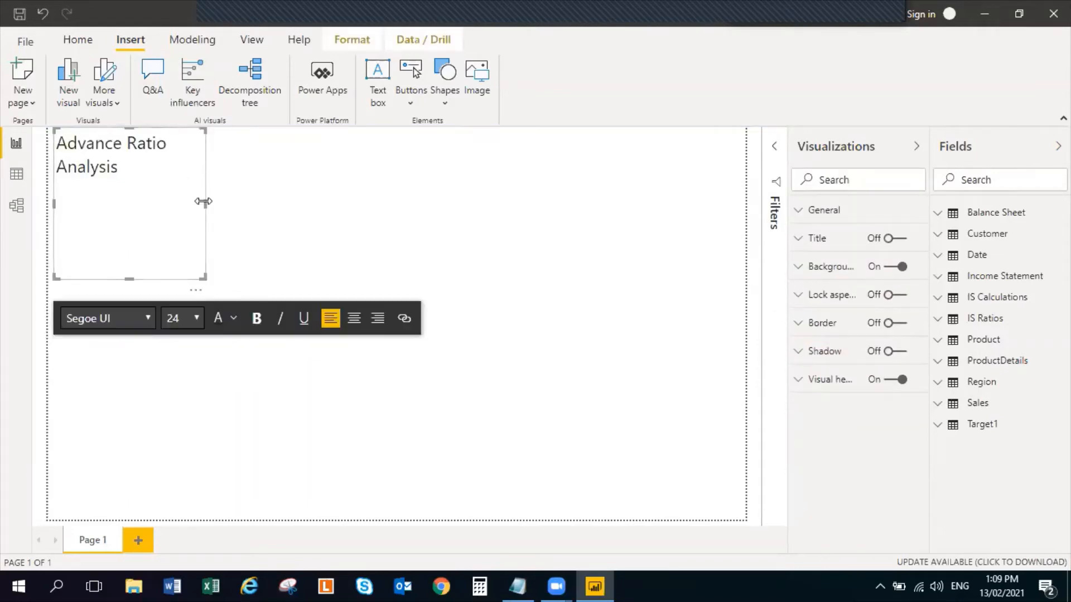
pyautogui.moveTo(203, 201); pyautogui.dragTo(323, 203)
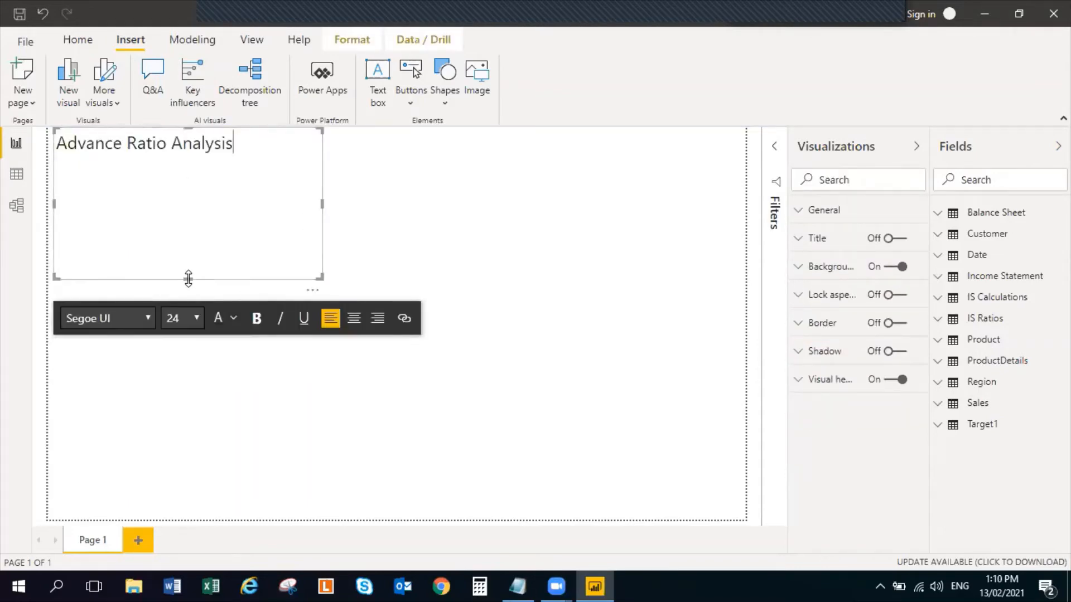
pyautogui.moveTo(188, 279); pyautogui.dragTo(202, 160)
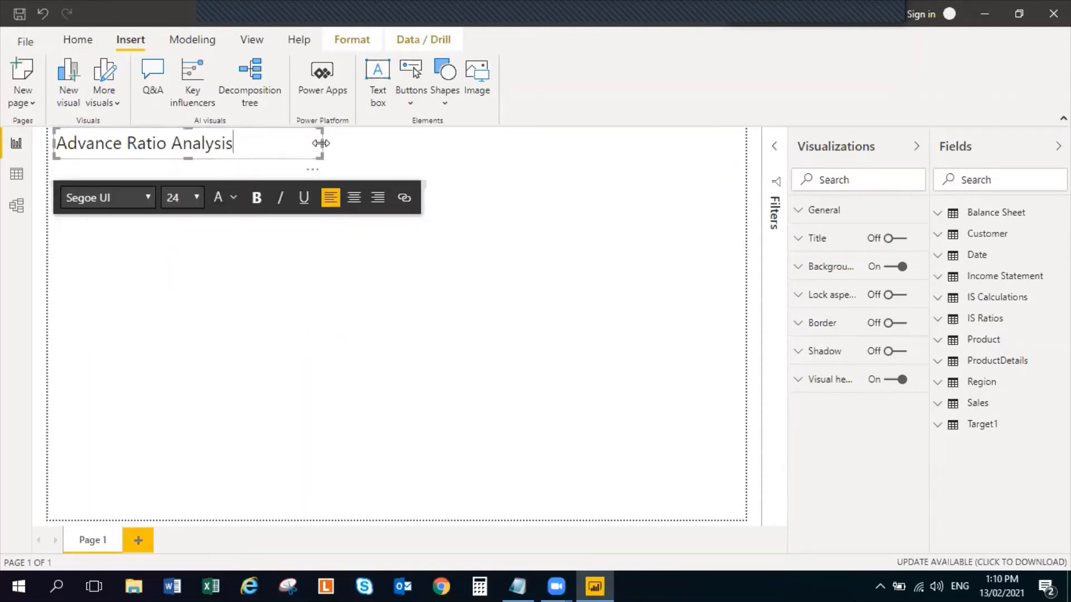
pyautogui.click(326, 141)
pyautogui.click(278, 145)
# Fill the background of the title text box with a light blue theme color
pyautogui.click(85, 39)
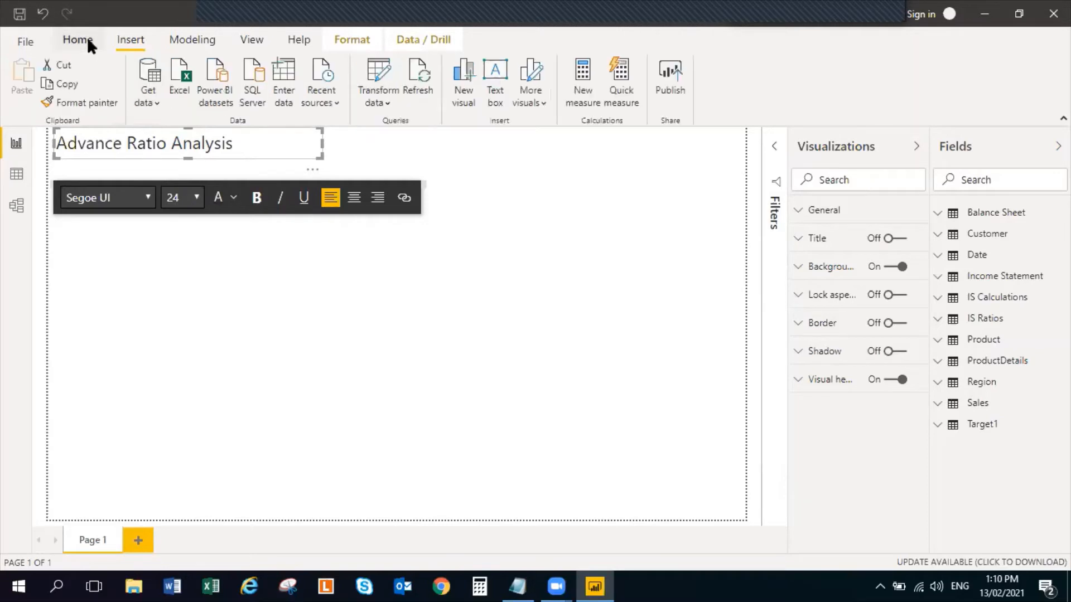
pyautogui.click(797, 267)
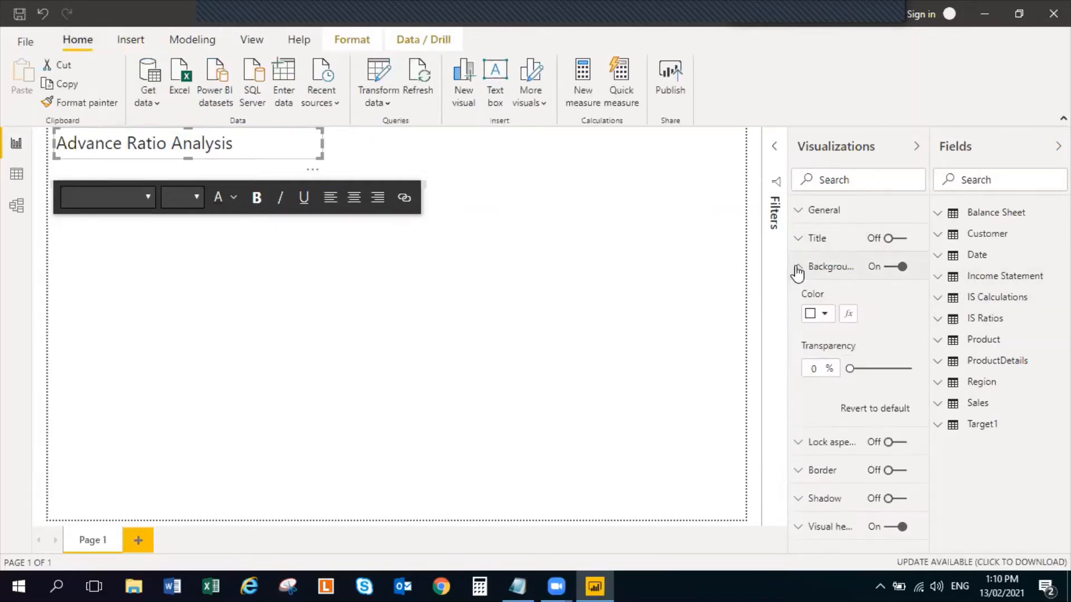
pyautogui.click(825, 314)
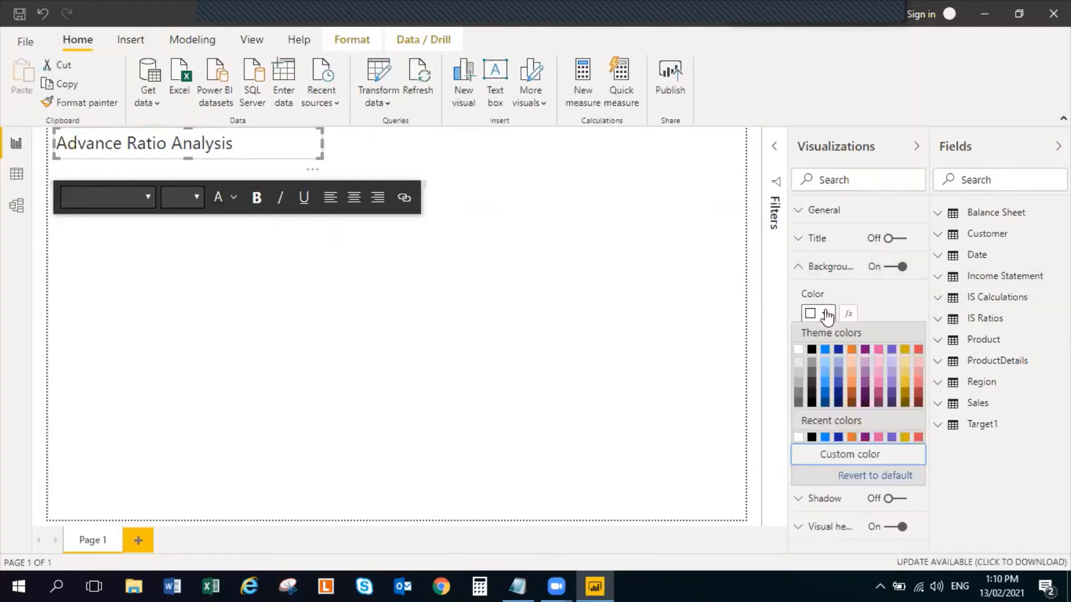
pyautogui.click(826, 362)
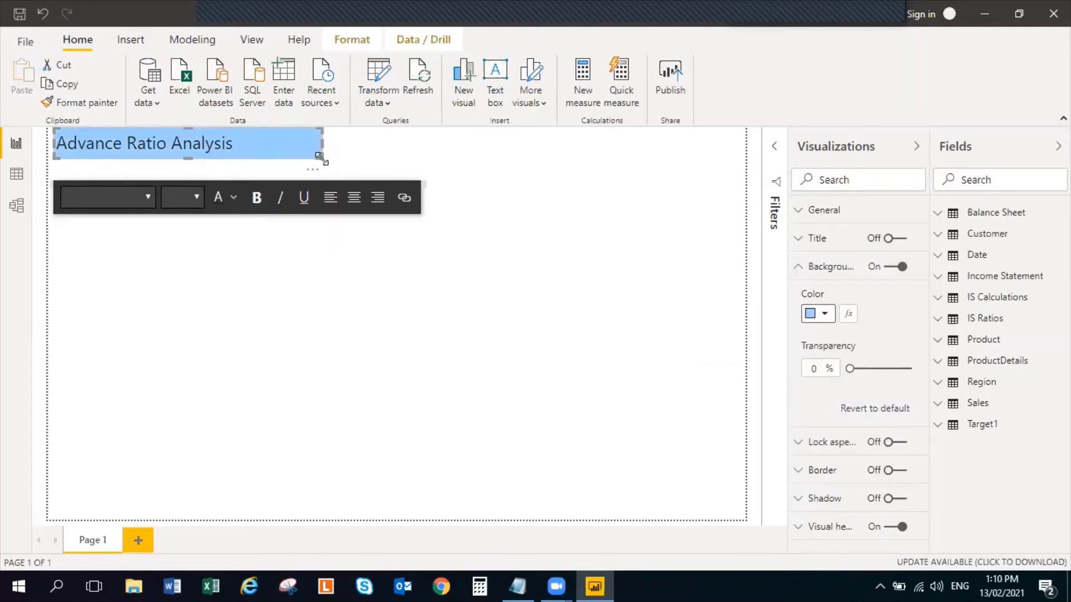
# Make the "Advance Ratio Analysis" title text bold and white
pyautogui.click(233, 197)
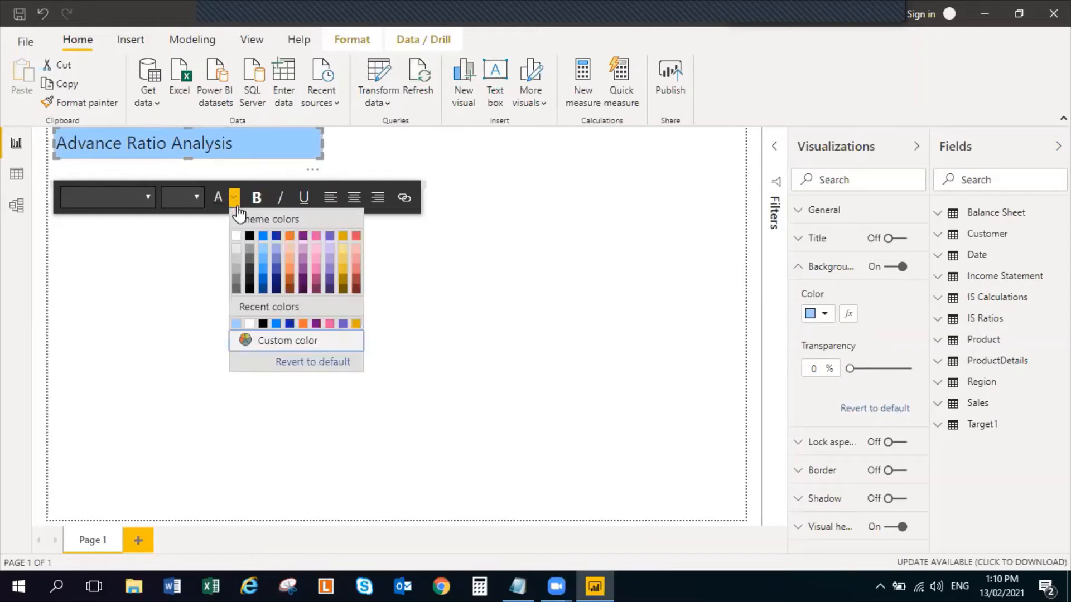
pyautogui.click(238, 236)
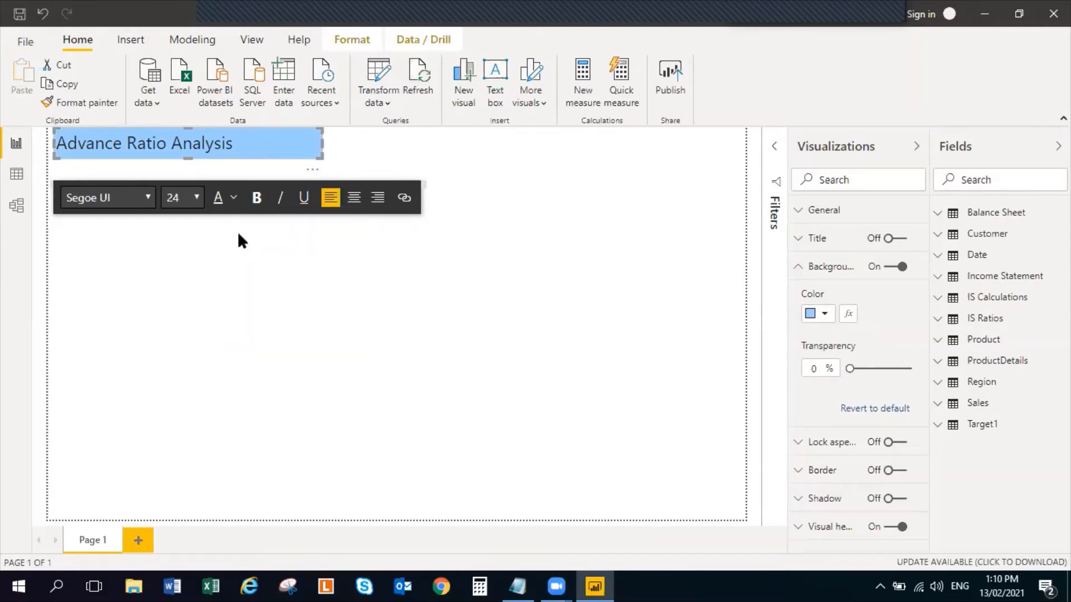
pyautogui.click(284, 152)
pyautogui.click(256, 200)
pyautogui.moveTo(235, 144); pyautogui.dragTo(50, 152)
pyautogui.click(257, 198)
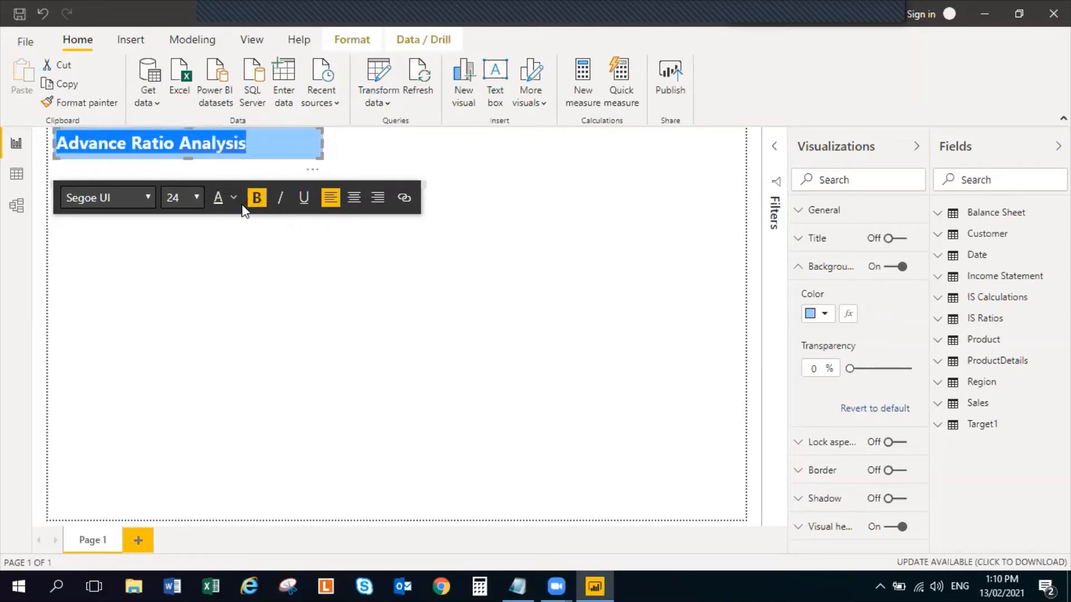
pyautogui.click(233, 198)
pyautogui.click(236, 240)
pyautogui.click(299, 304)
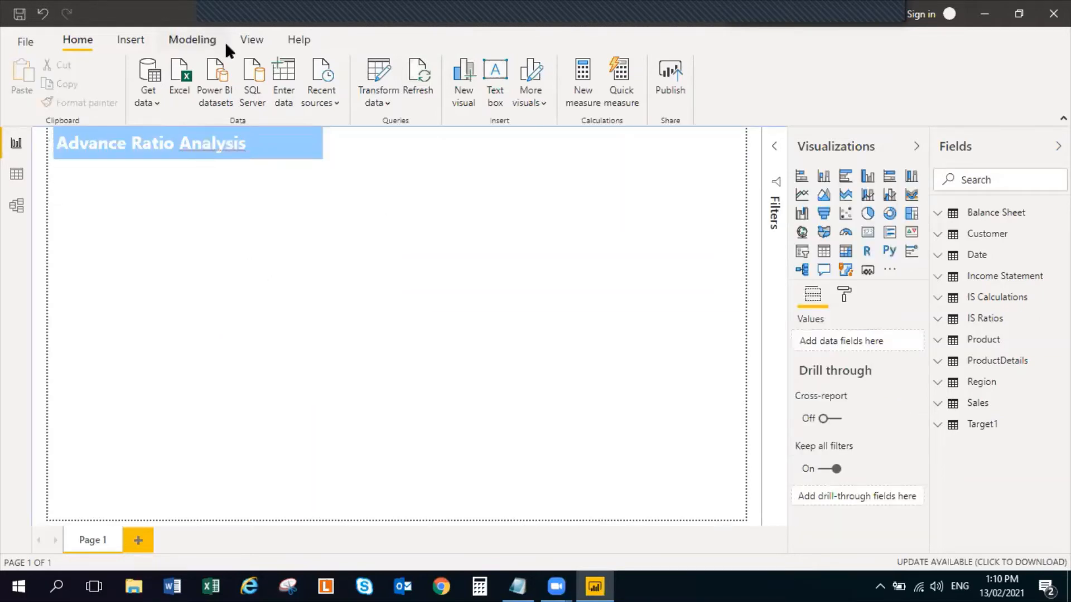
# Change the title text box's background to the bright blue theme color
pyautogui.click(304, 155)
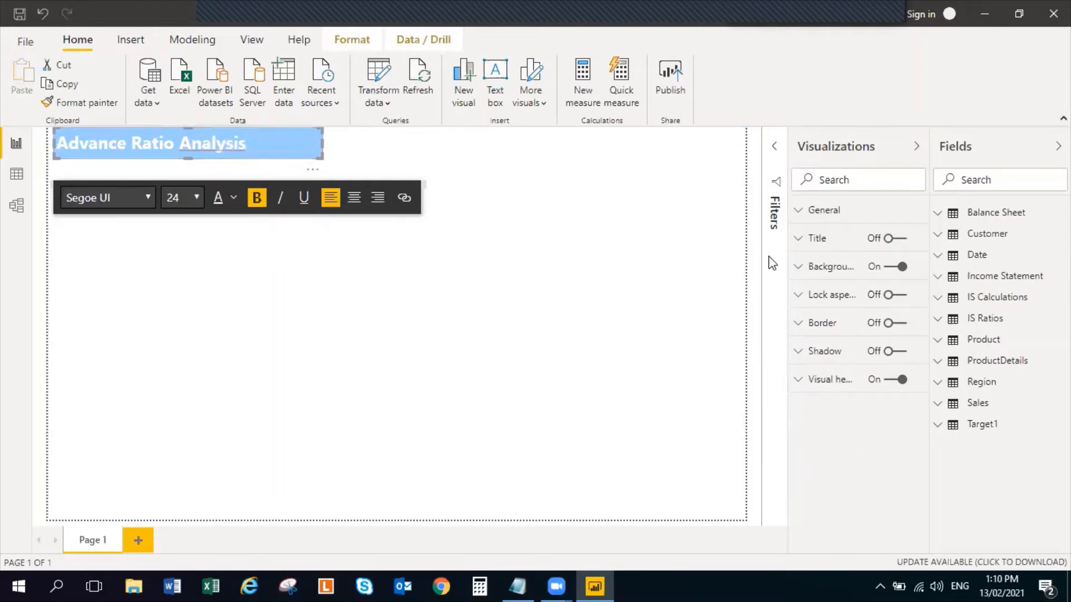
pyautogui.click(797, 267)
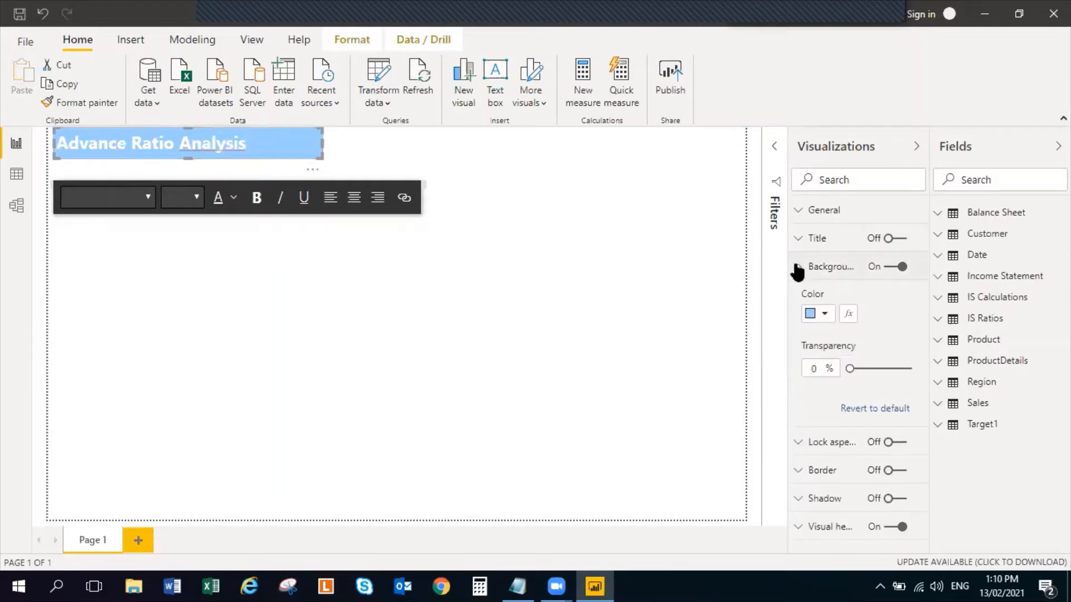
pyautogui.click(825, 314)
pyautogui.click(828, 354)
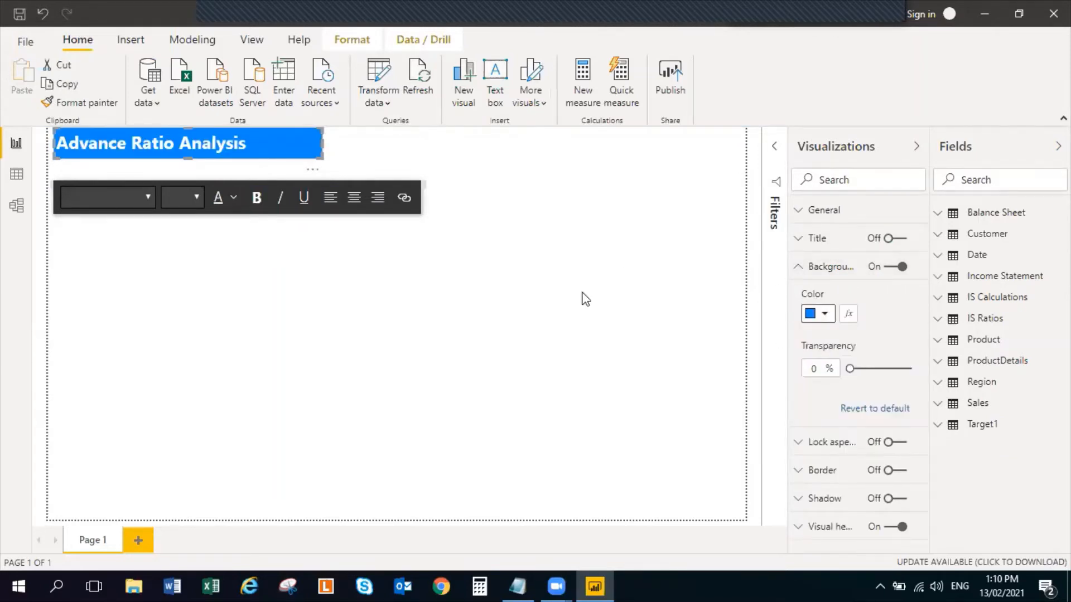
pyautogui.click(483, 316)
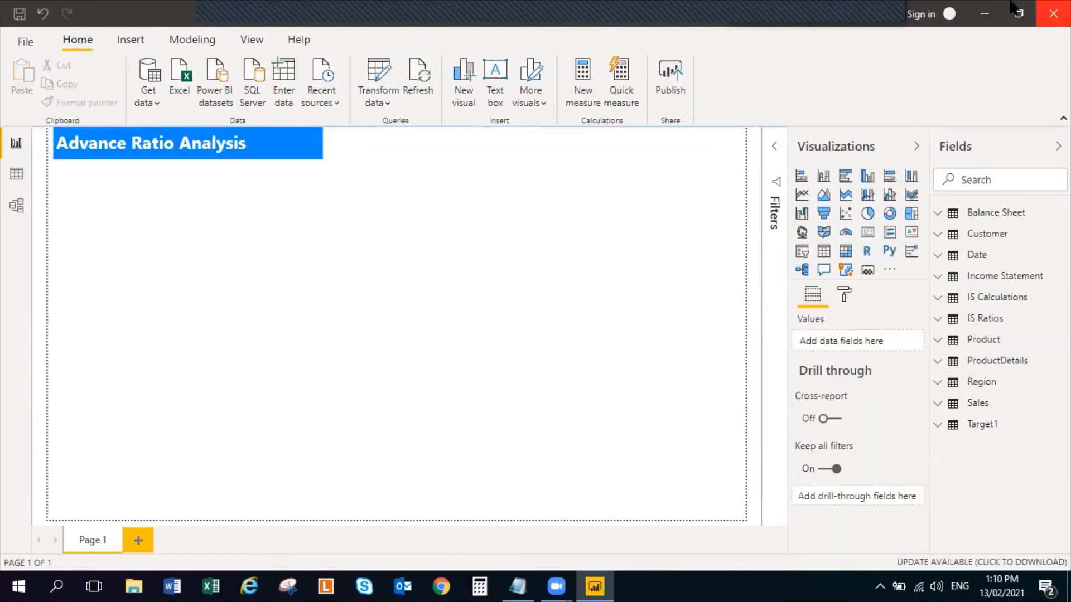
# Duplicate the blue title text box, widen the copy, and place it just below the original
pyautogui.click(313, 159)
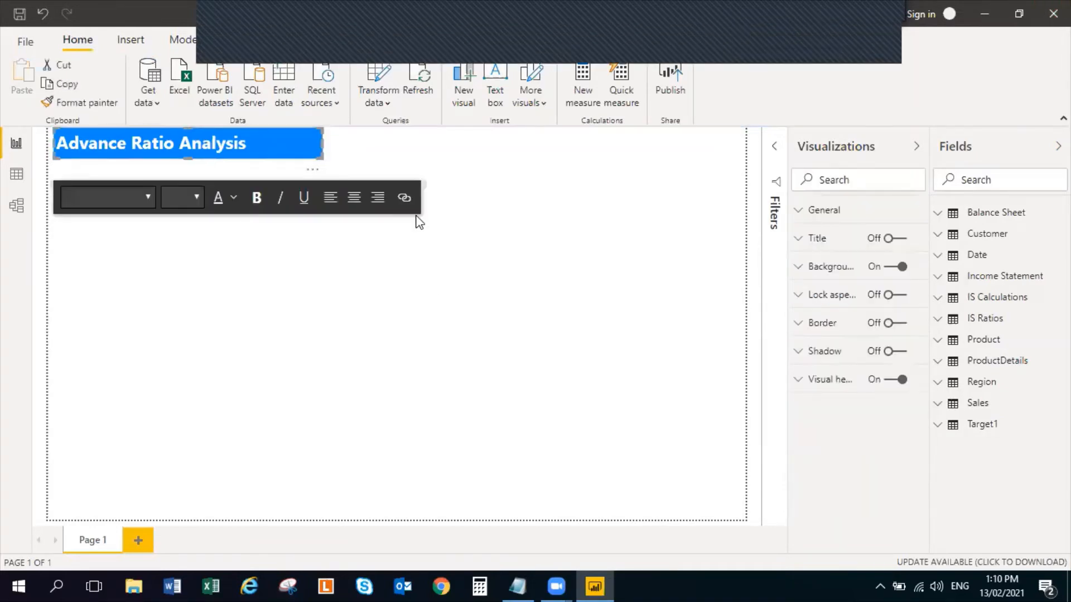
pyautogui.hotkey('ctrl', 'c')
pyautogui.click(264, 266)
pyautogui.hotkey('ctrl', 'v')
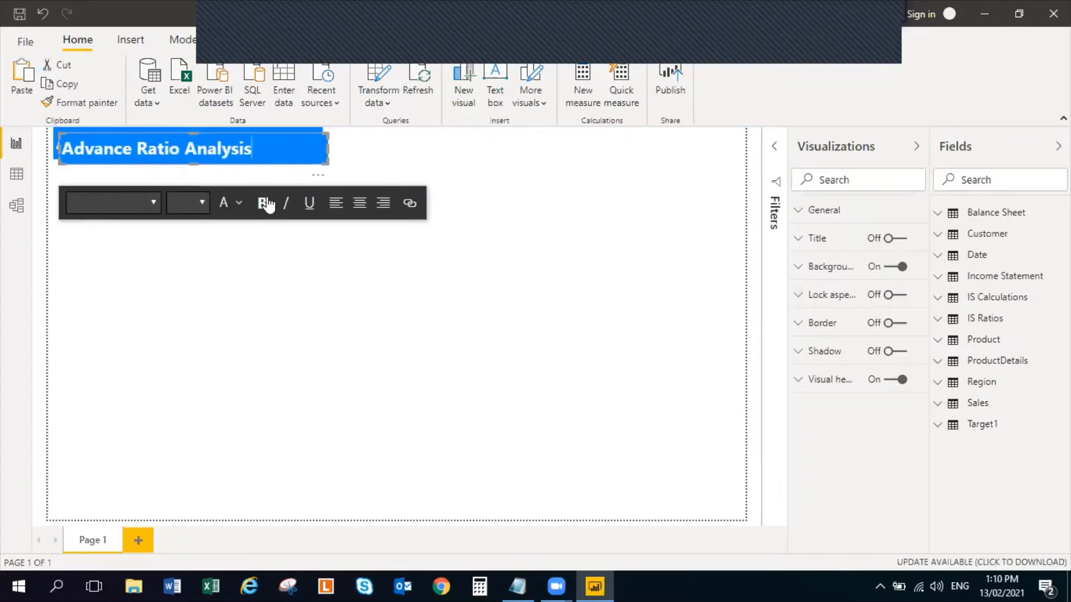
pyautogui.moveTo(326, 148); pyautogui.dragTo(370, 232)
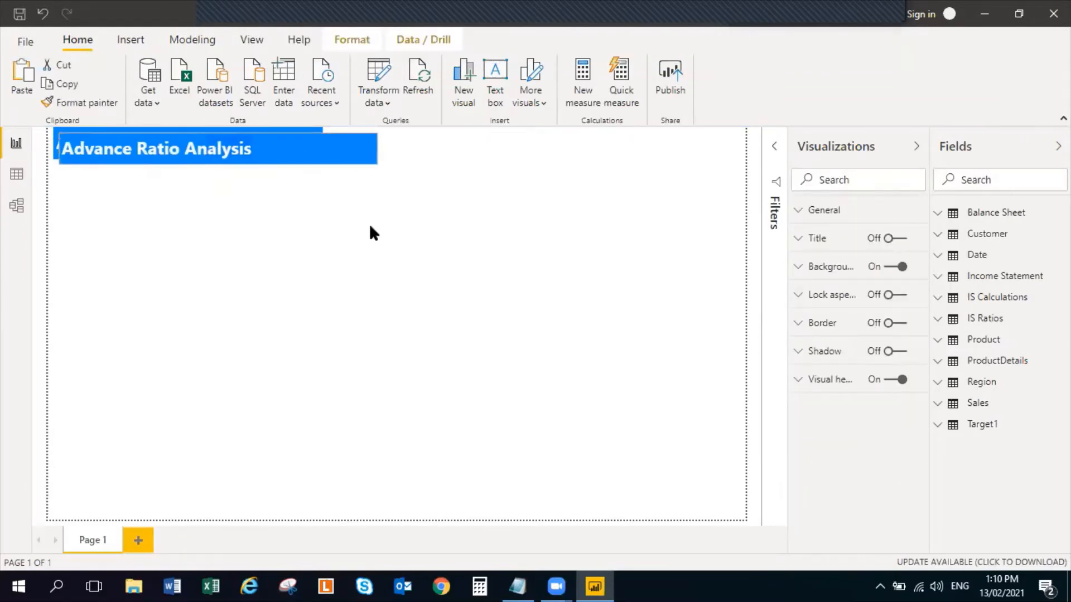
pyautogui.click(601, 240)
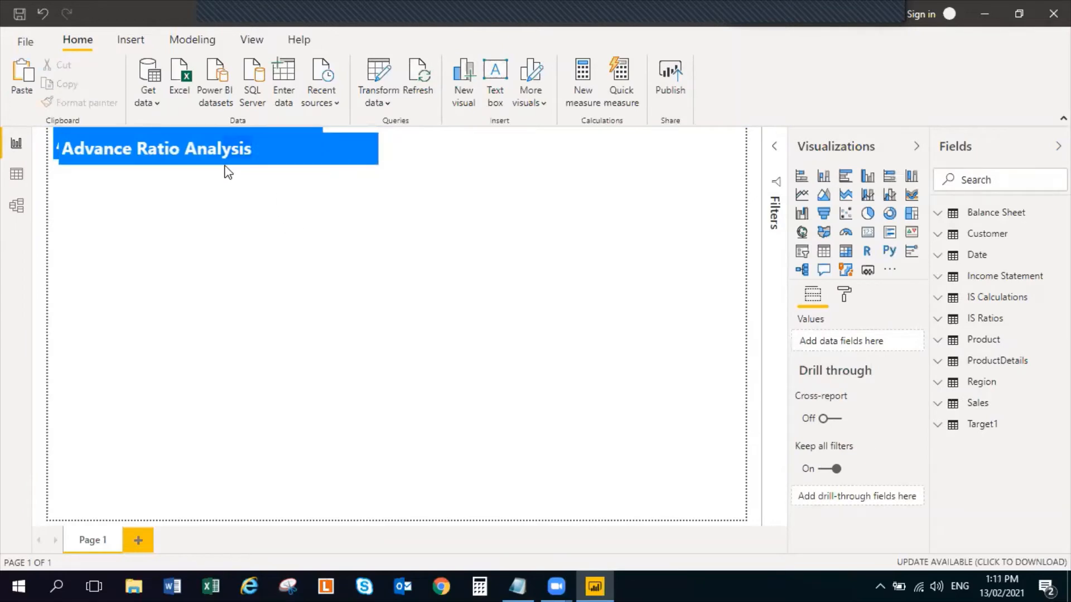
pyautogui.hotkey('ctrl', 'v')
pyautogui.click(430, 262)
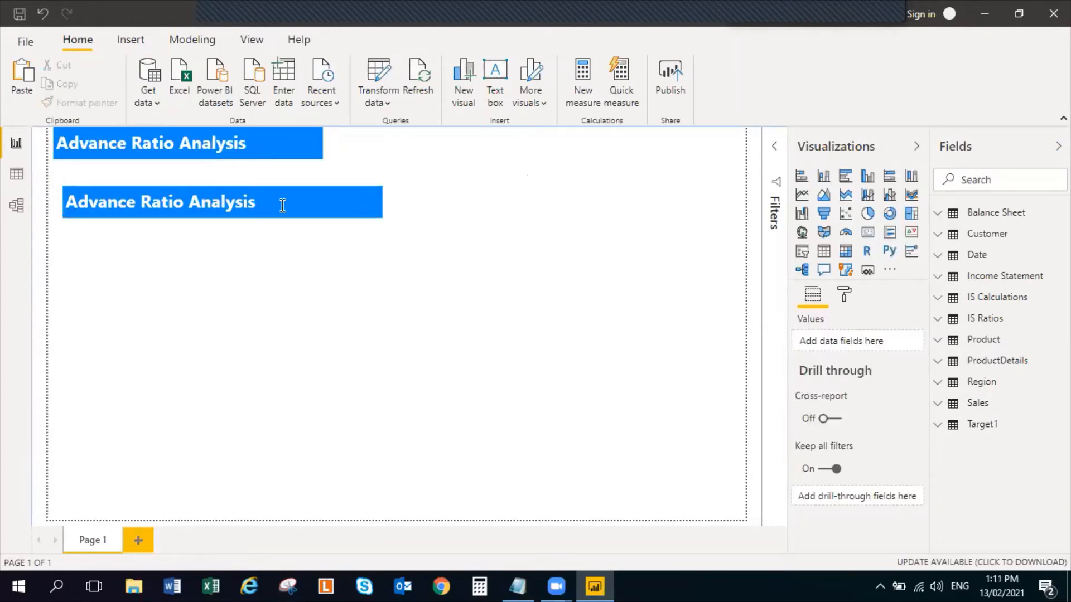
pyautogui.click(230, 204)
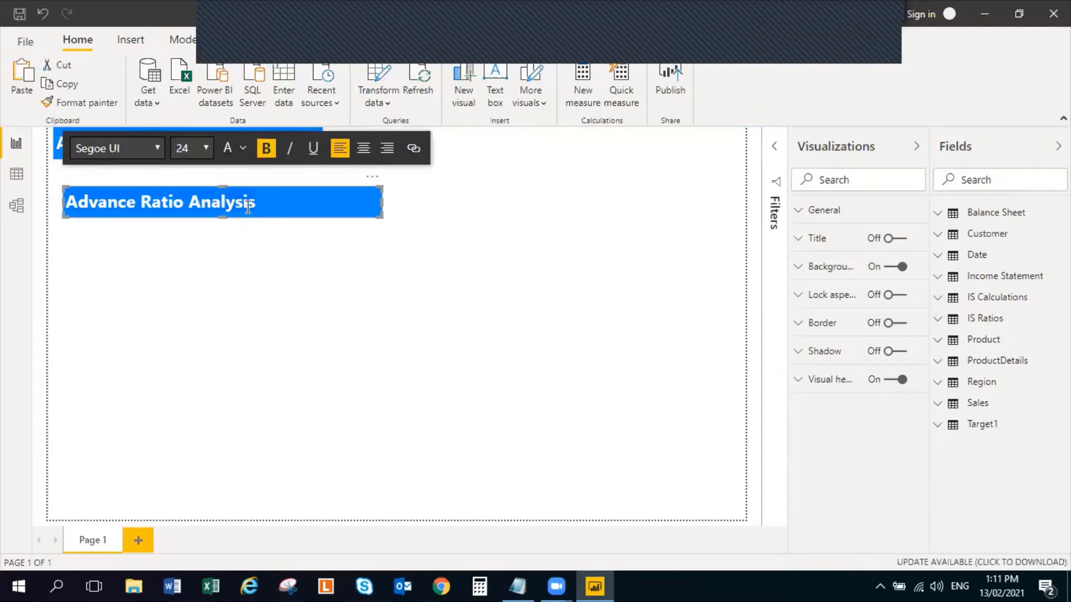
# Replace the text in the duplicated blue box with the heading "Profitability Ratios"
pyautogui.write('Pro')
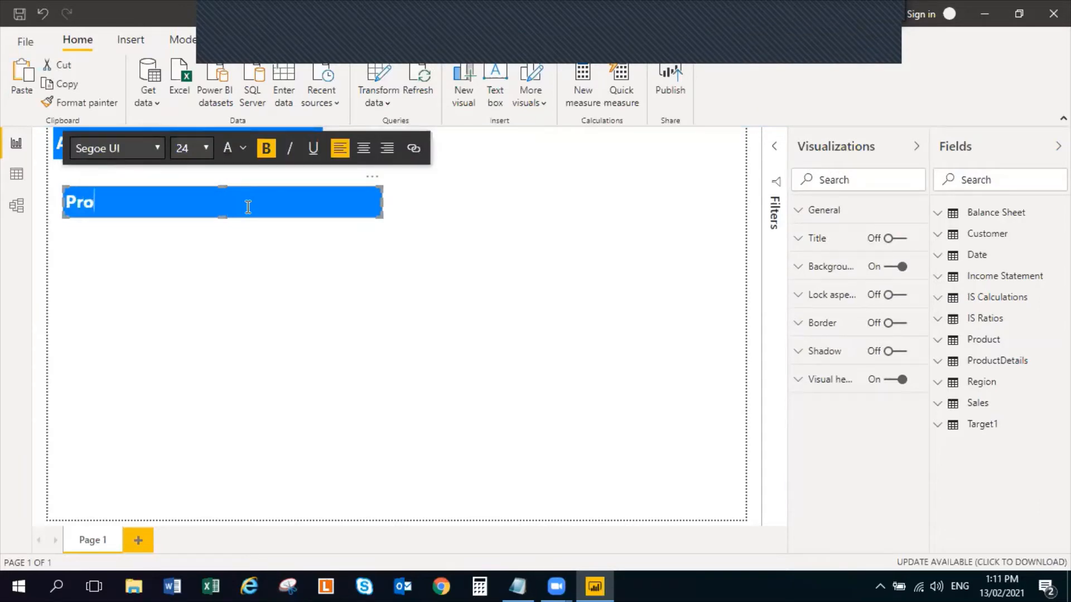
pyautogui.write('fitabili')
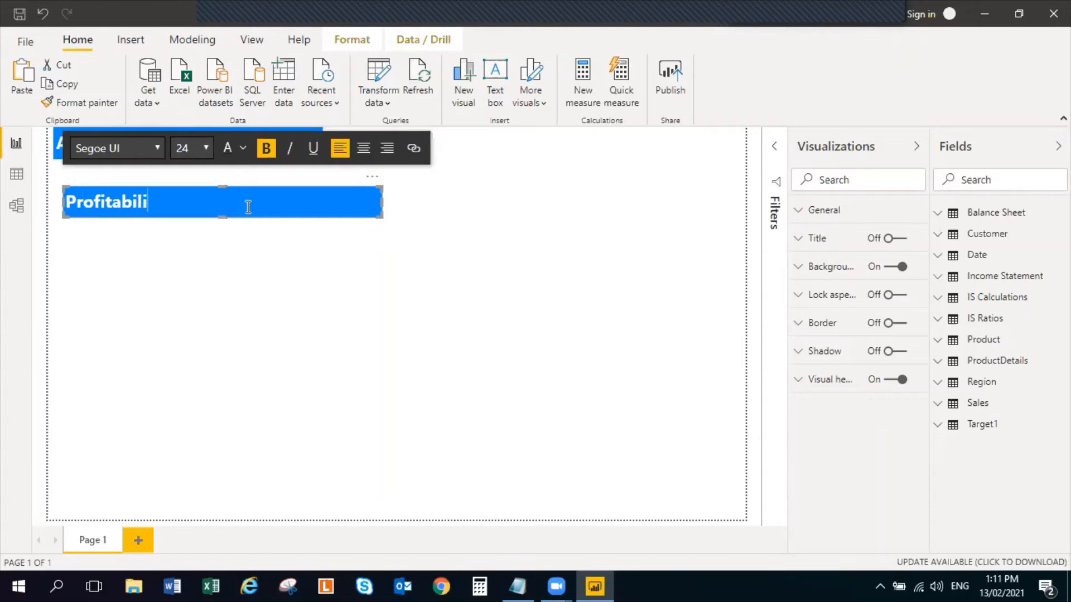
pyautogui.write('ty Ration')
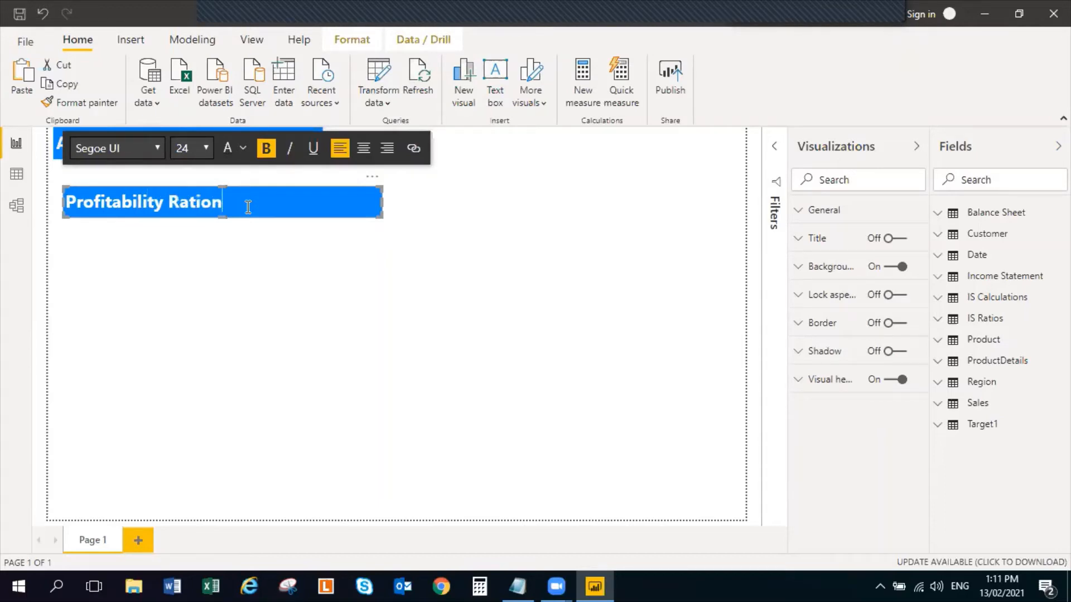
pyautogui.press('BackSpace')
pyautogui.write('s')
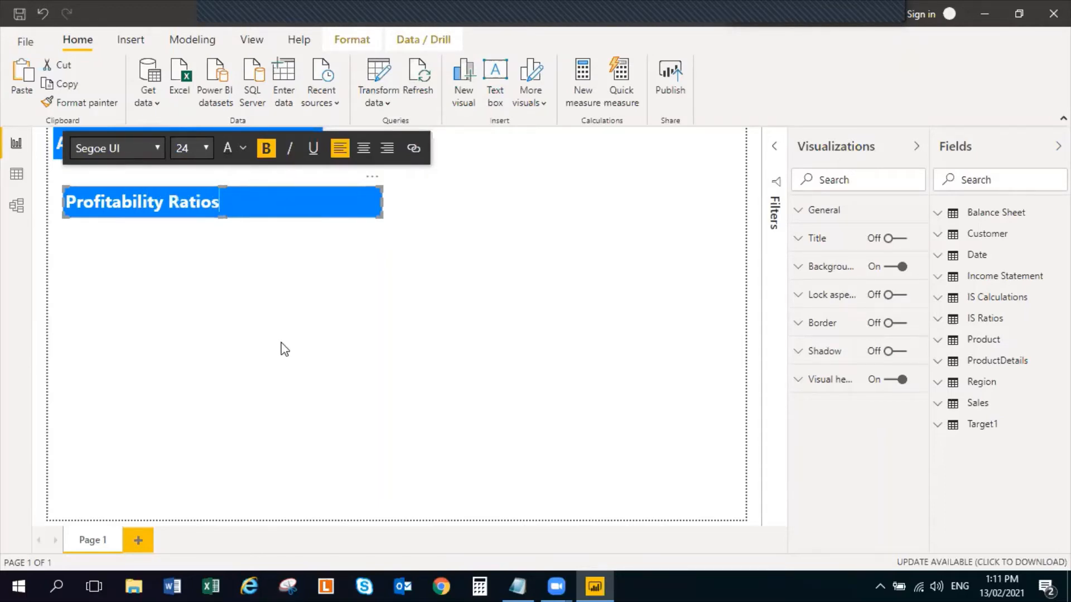
pyautogui.click(284, 348)
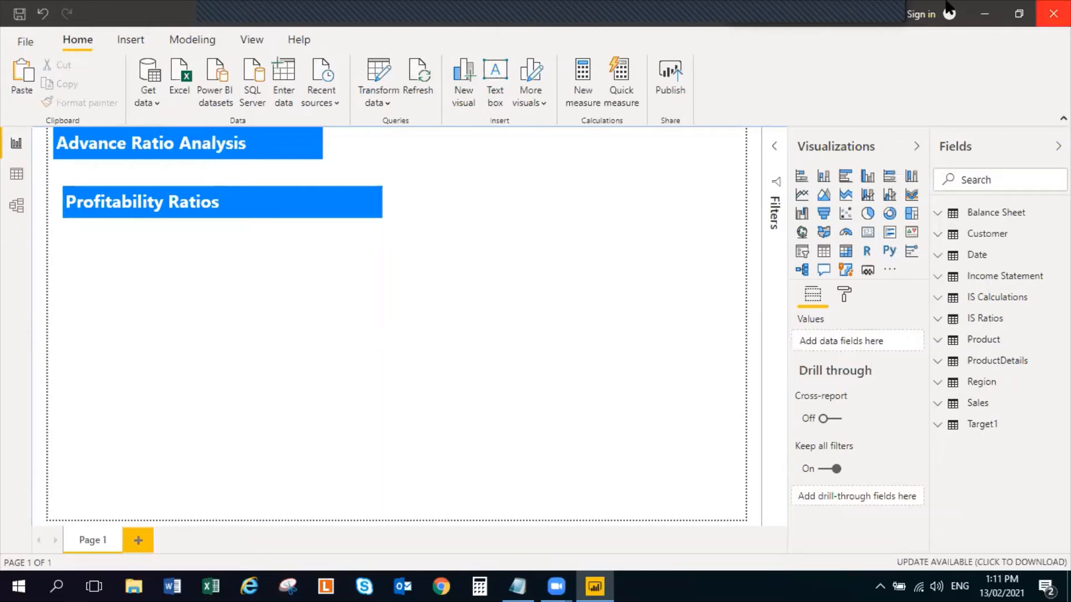
# Fit the "Profitability Ratios" box directly beneath the title box at the same width and center its text
pyautogui.tripleClick(270, 193)
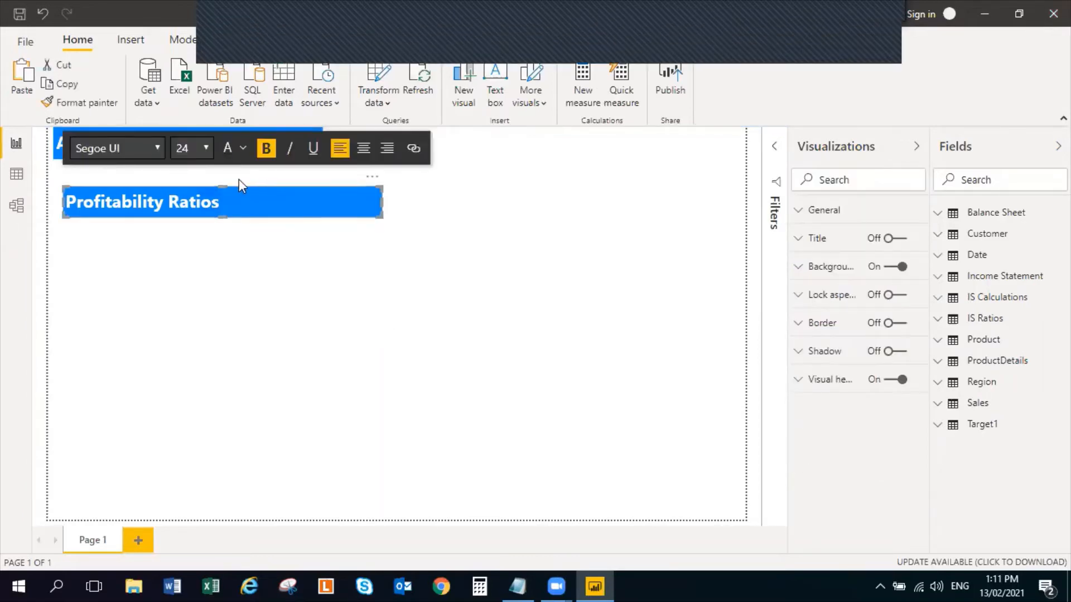
pyautogui.click(97, 230)
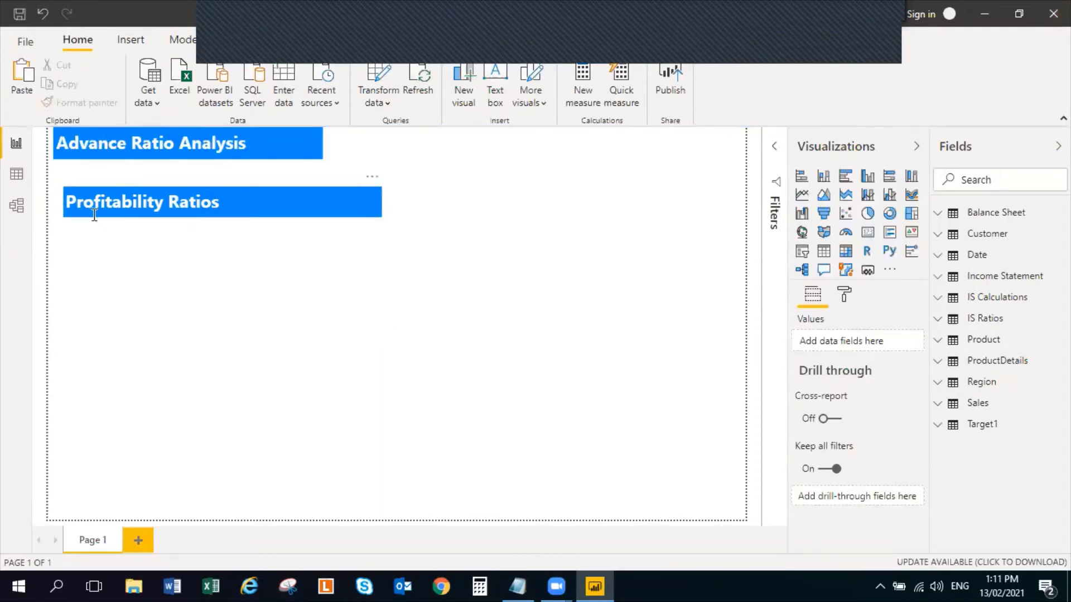
pyautogui.moveTo(95, 215); pyautogui.dragTo(86, 196)
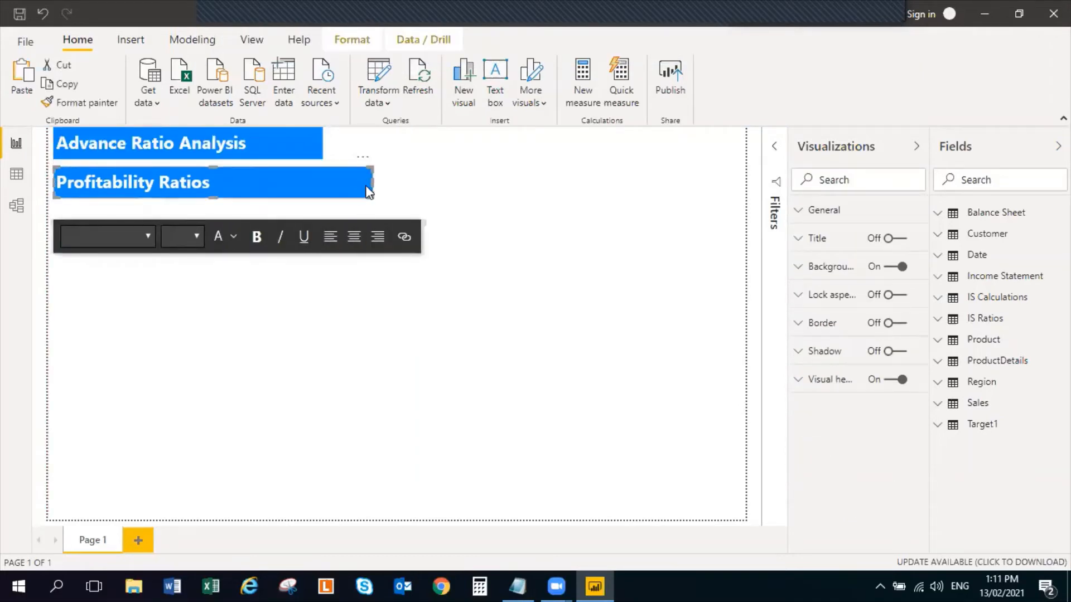
pyautogui.moveTo(365, 183); pyautogui.dragTo(327, 184)
pyautogui.click(327, 184)
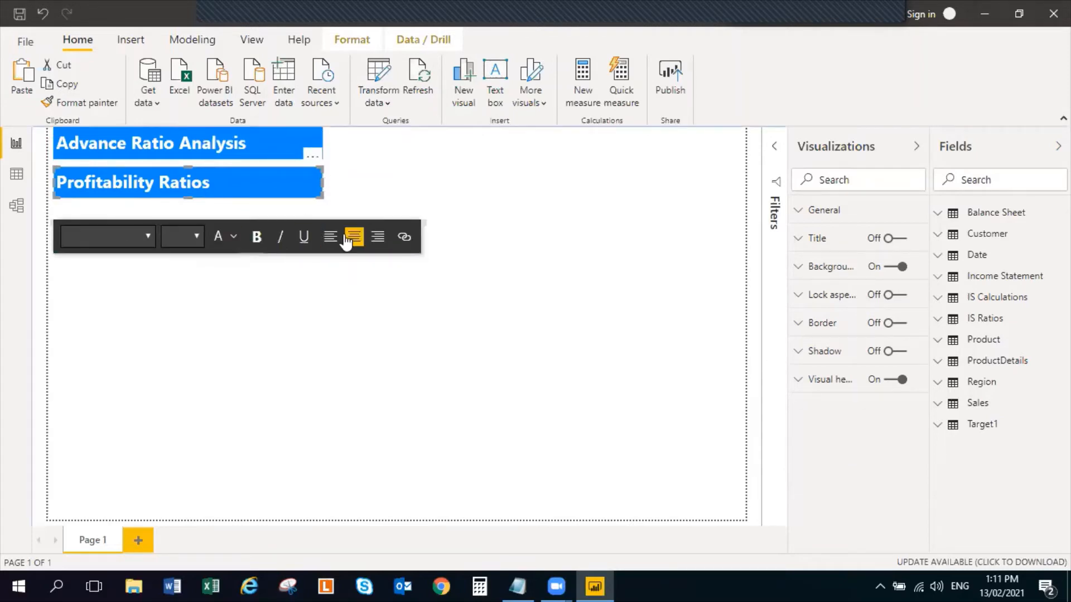
pyautogui.click(353, 241)
pyautogui.click(416, 201)
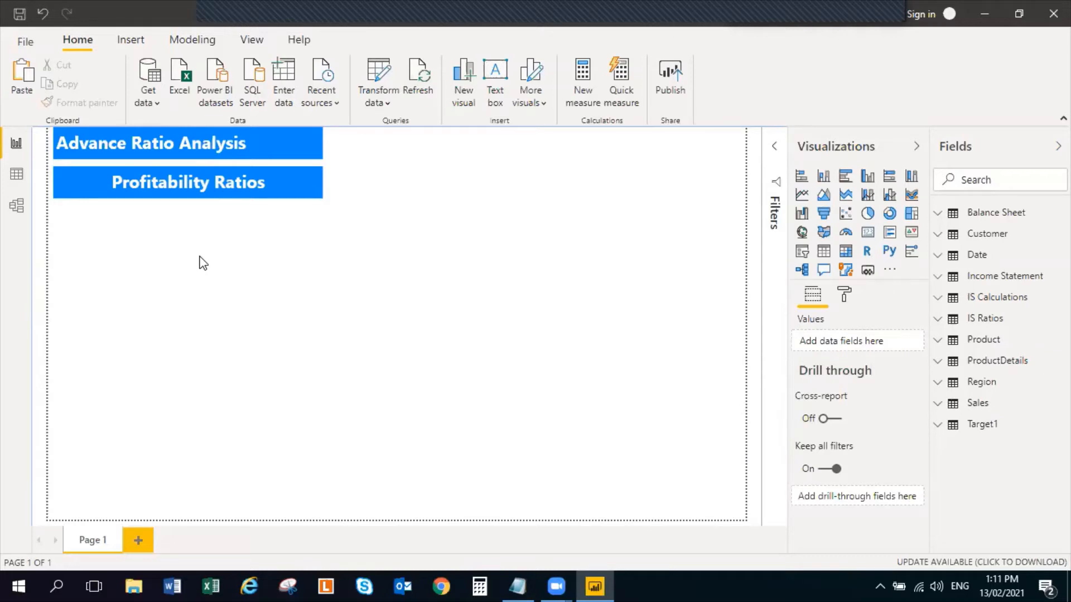
# Add an empty KPI visual and shrink it to a small card left-aligned directly beneath the "Profitability Ratios" heading
pyautogui.click(911, 235)
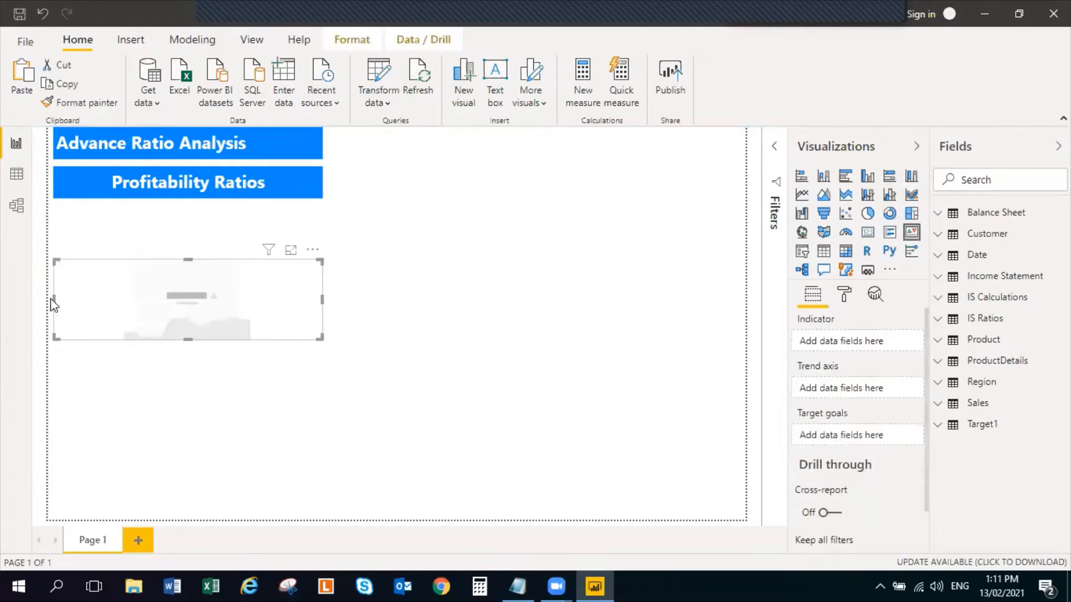
pyautogui.moveTo(54, 304); pyautogui.dragTo(190, 318)
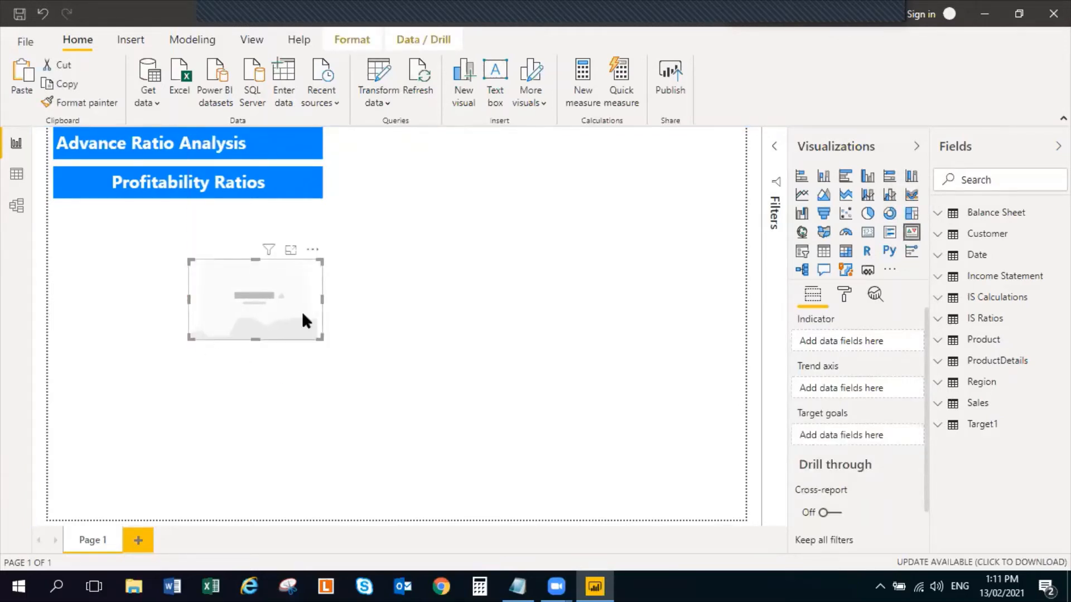
pyautogui.moveTo(303, 314); pyautogui.dragTo(169, 257)
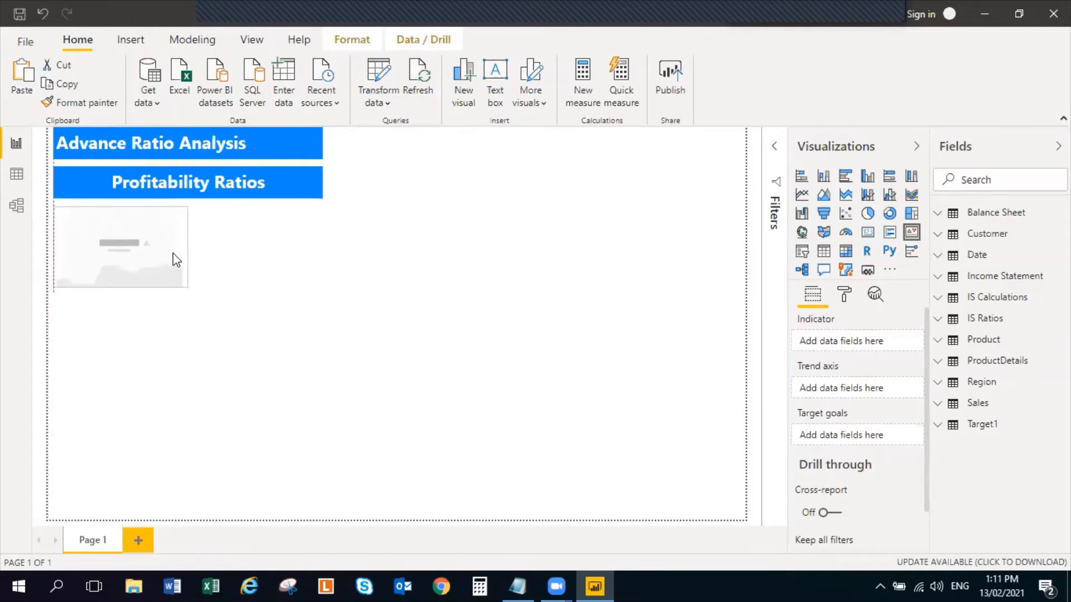
pyautogui.moveTo(119, 286); pyautogui.dragTo(120, 273)
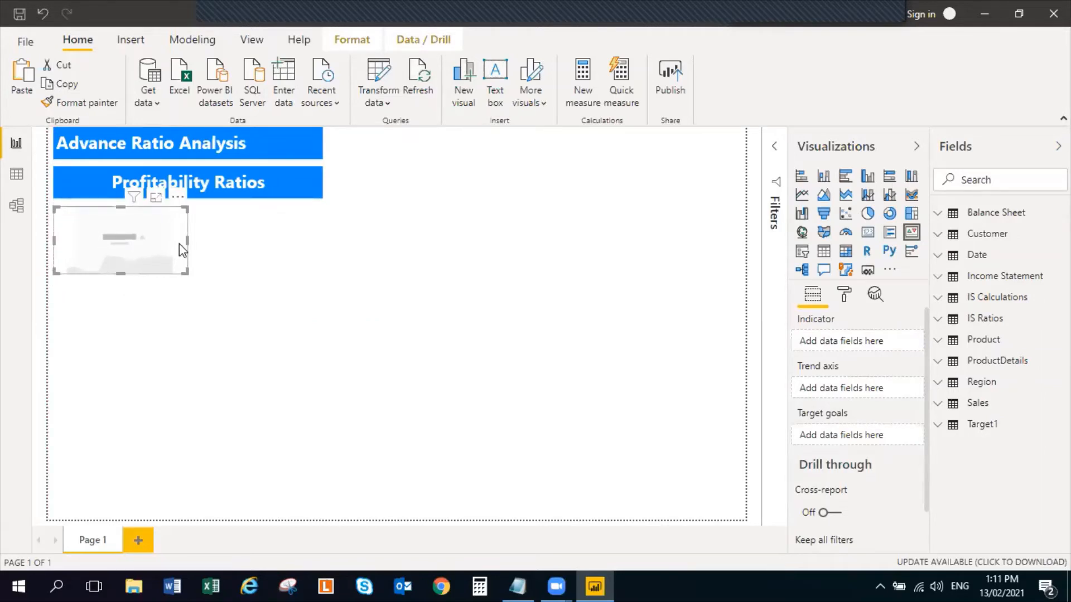
pyautogui.moveTo(186, 244); pyautogui.dragTo(154, 246)
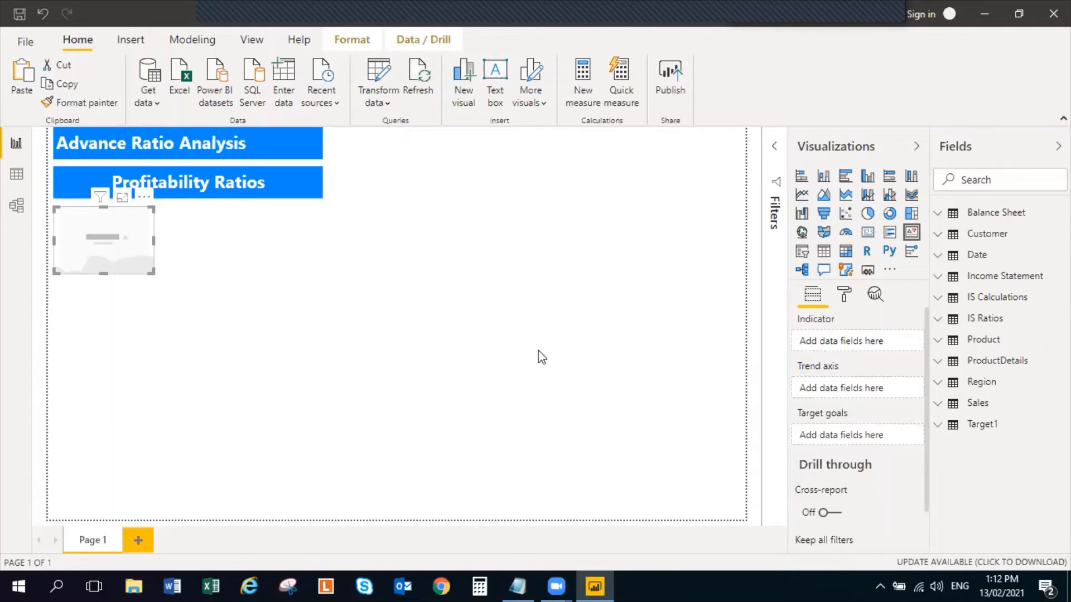
# Set the IS Ratios measure Net Profit% as the empty KPI's indicator and the Date table's Quarters field as its trend axis
pyautogui.click(939, 321)
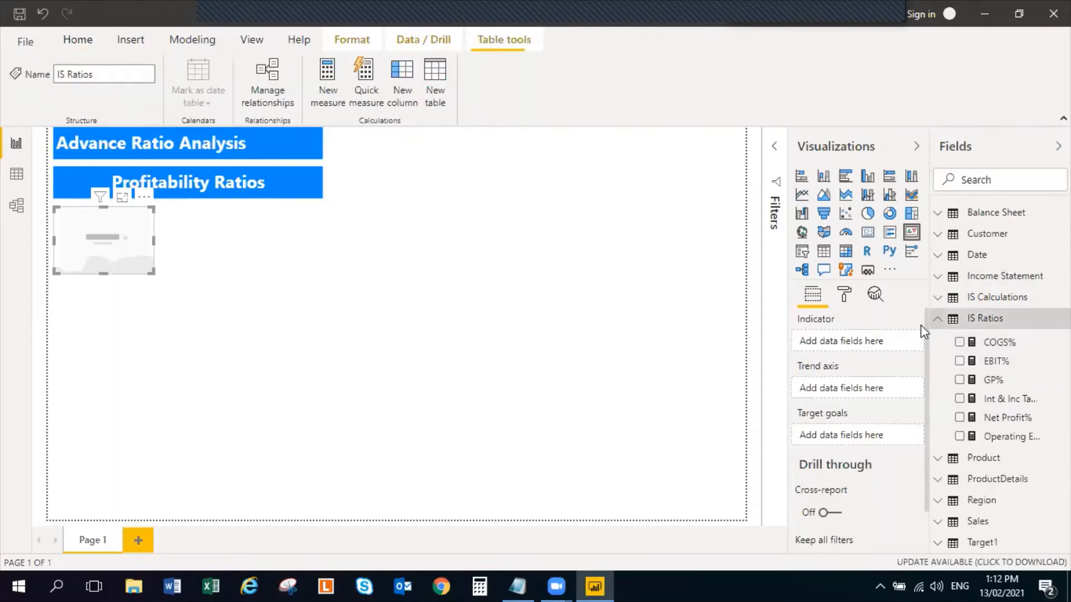
pyautogui.click(959, 418)
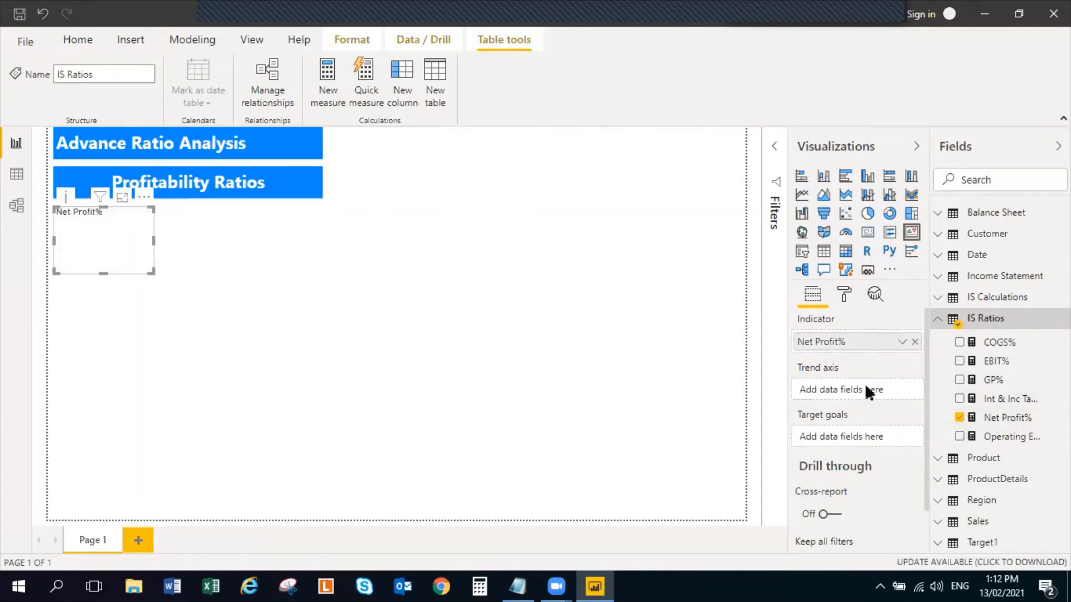
pyautogui.click(942, 259)
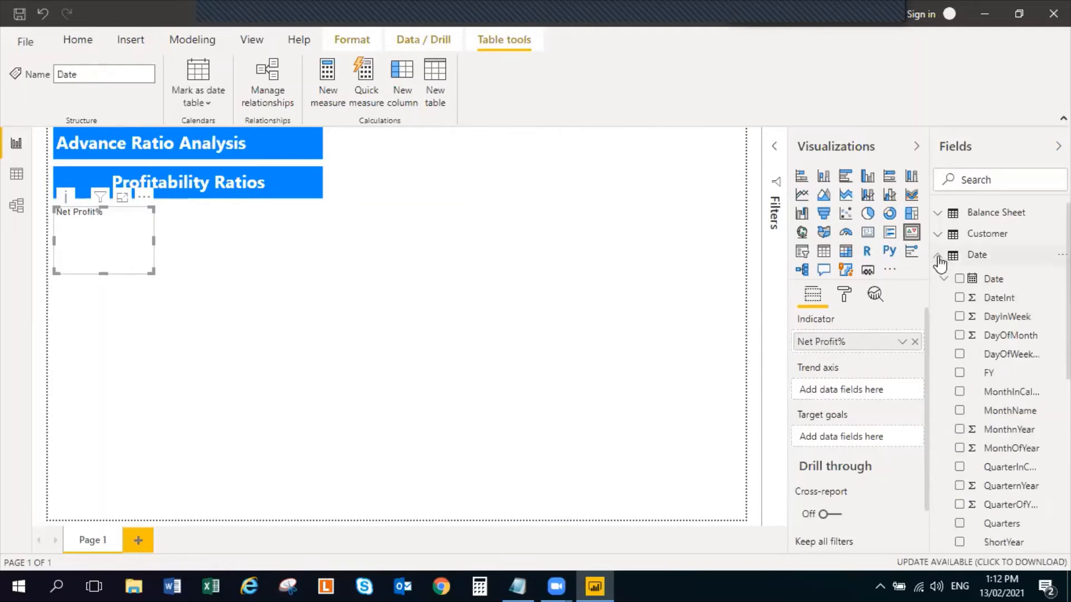
pyautogui.scroll(-3, 954, 524)
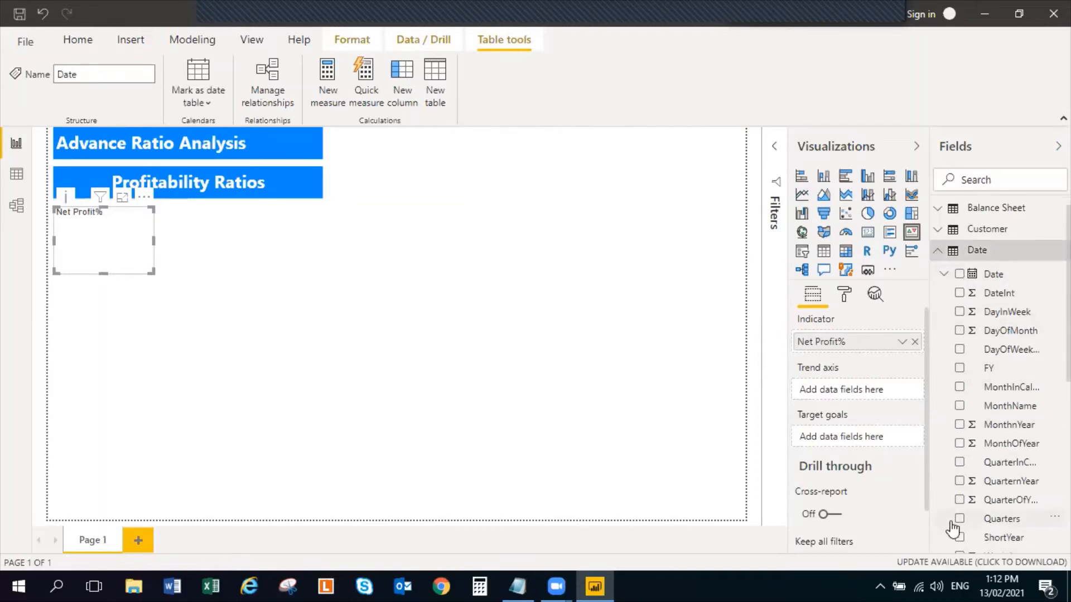
pyautogui.click(959, 446)
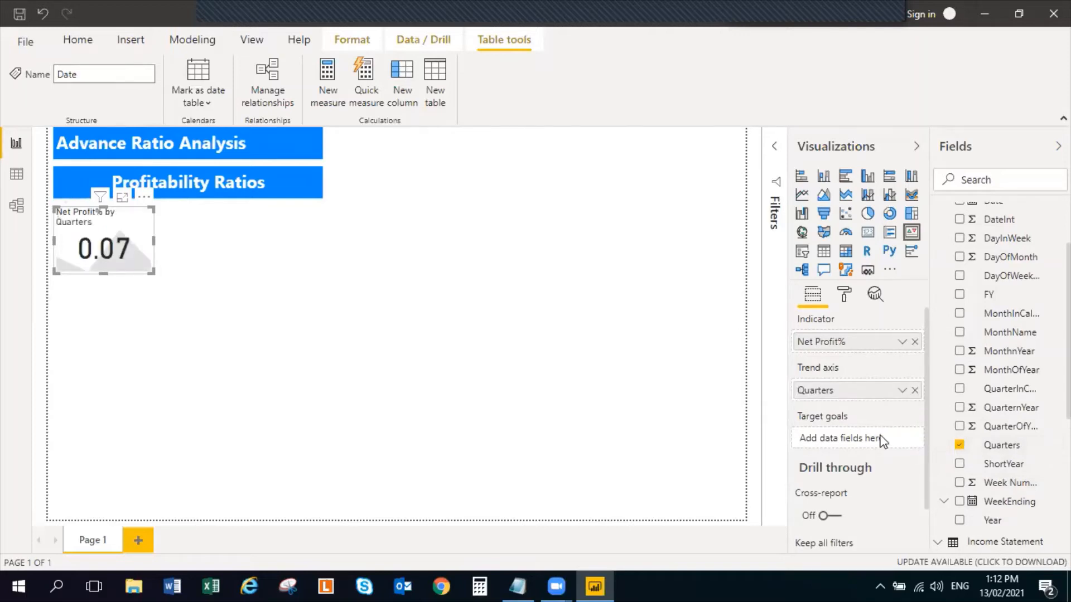
pyautogui.scroll(3, 943, 292)
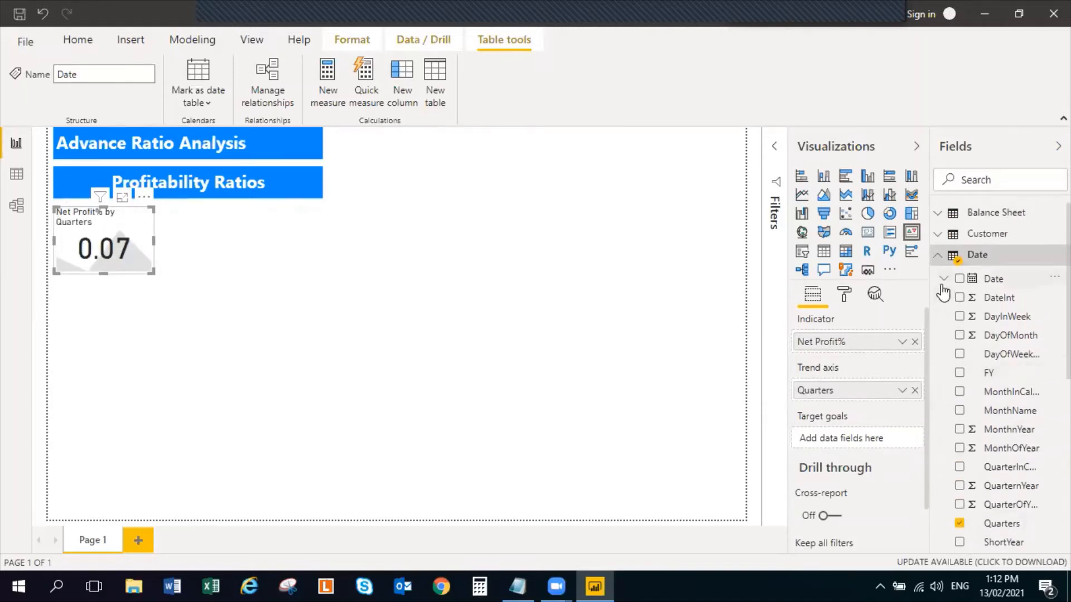
pyautogui.click(938, 255)
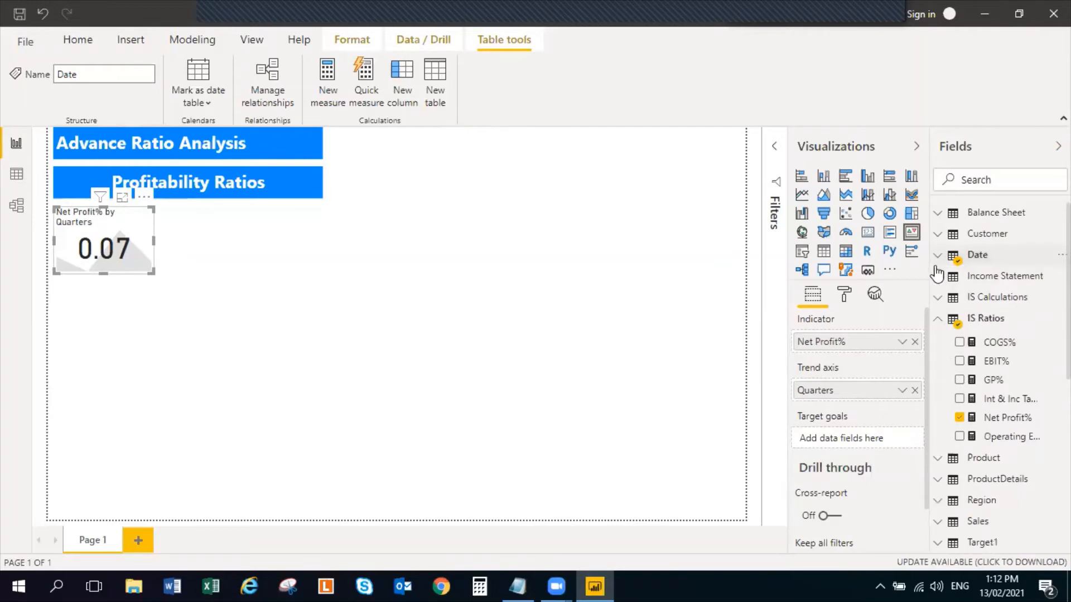
# Add the Net Profit % field from the Target1 table as the KPI's target goal
pyautogui.click(937, 319)
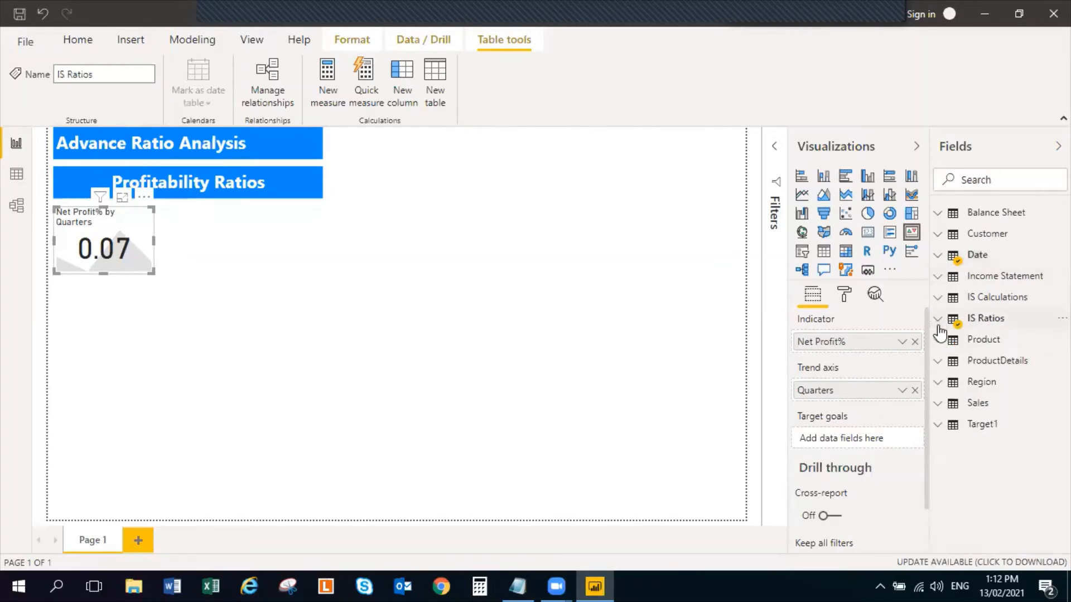
pyautogui.click(939, 426)
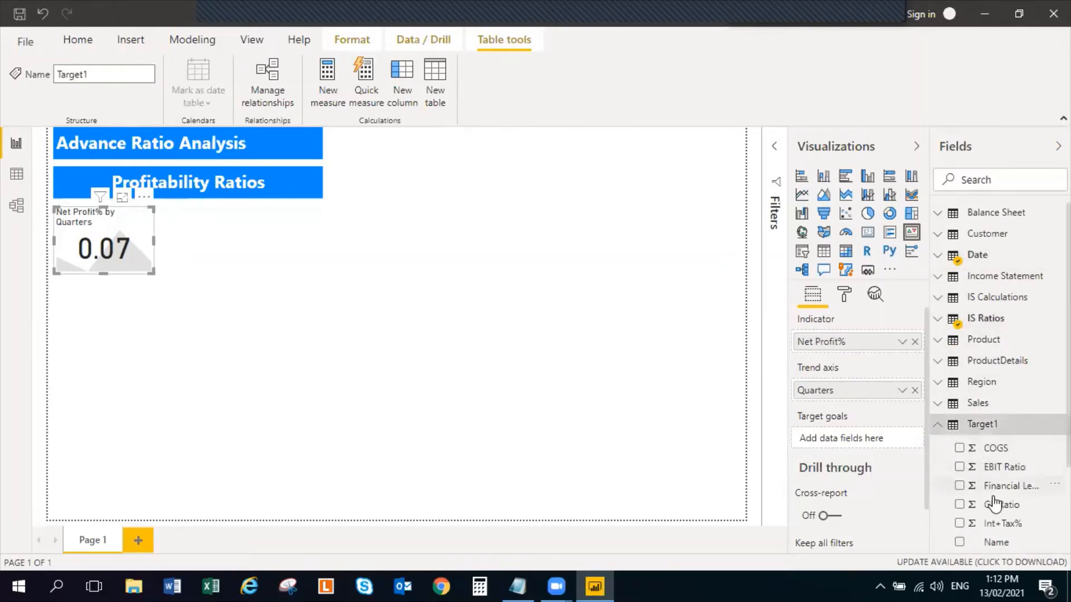
pyautogui.scroll(-3, 1025, 537)
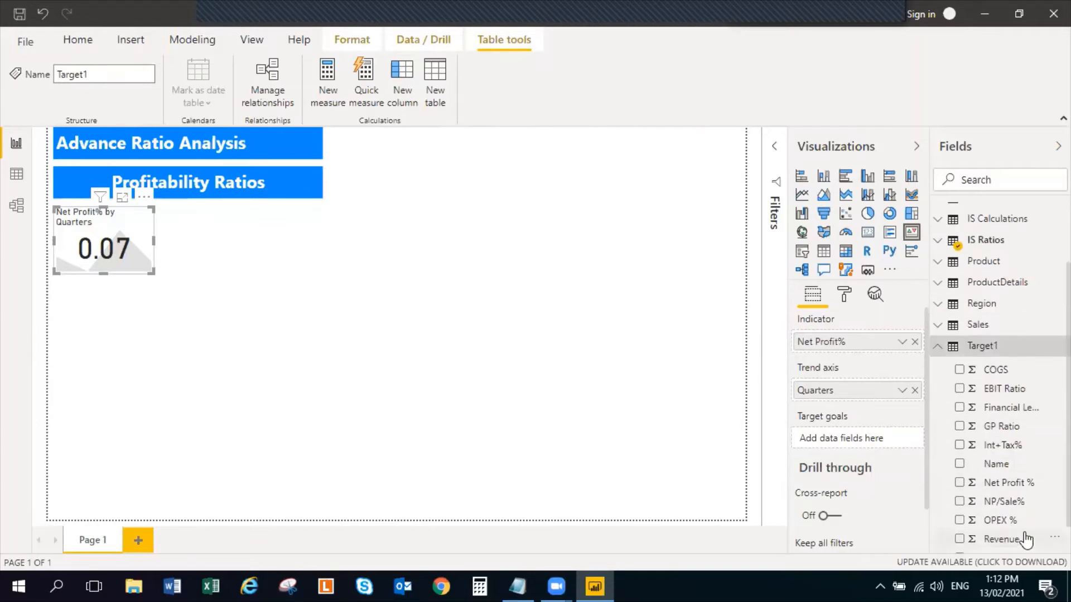
pyautogui.click(959, 482)
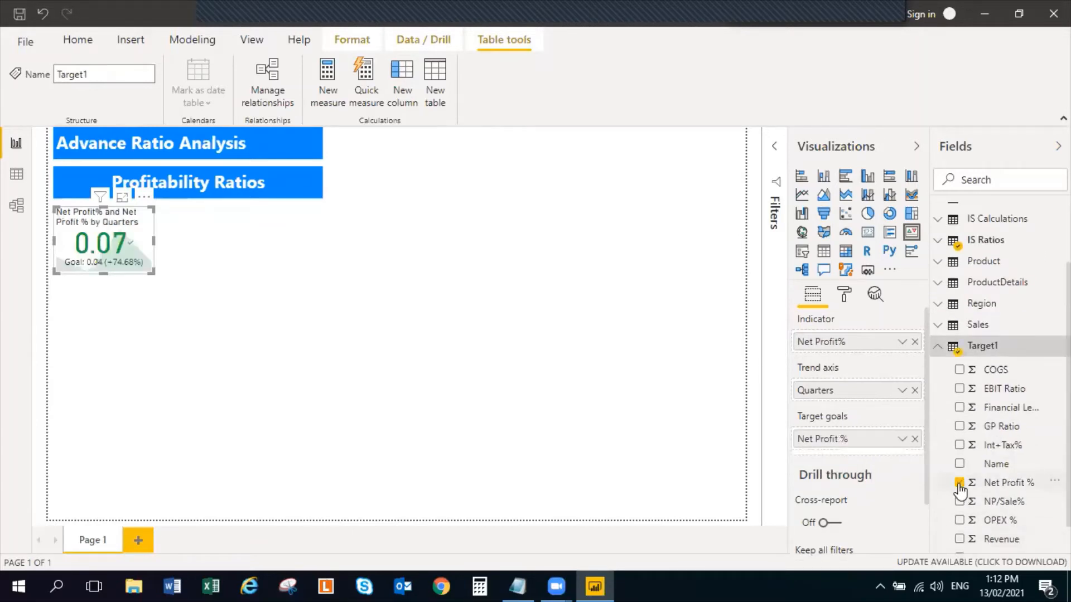
pyautogui.click(336, 313)
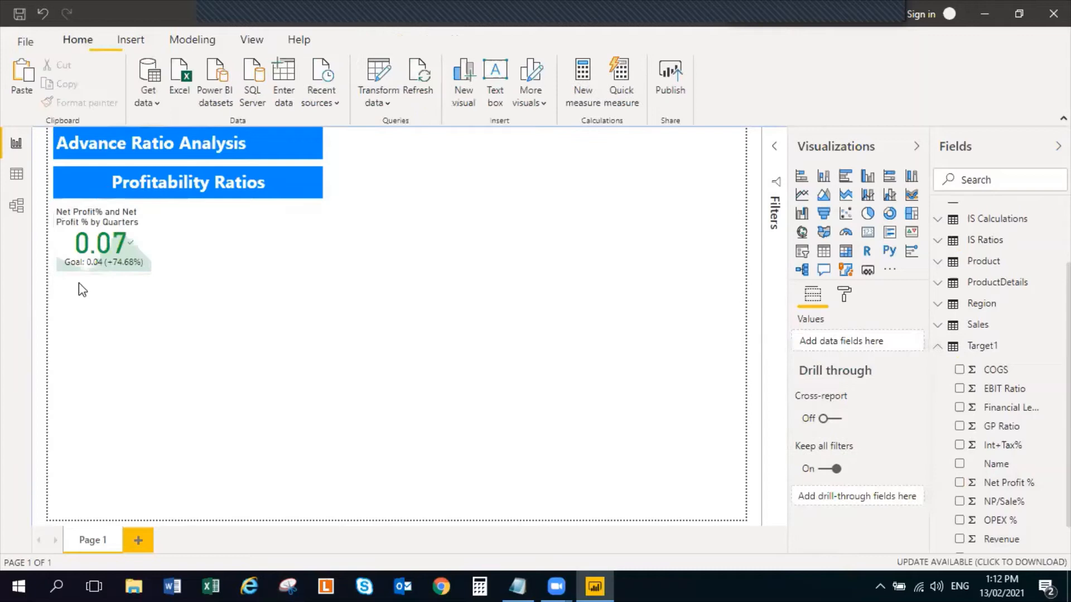
# Reduce the text size of the Net Profit% KPI's indicator value to 30 pt
pyautogui.click(152, 244)
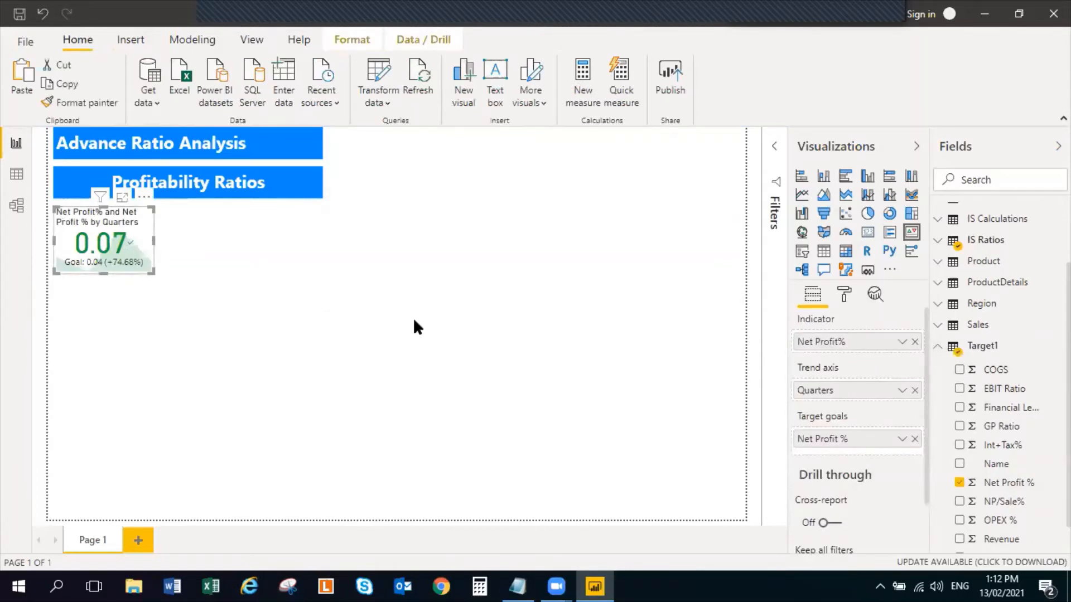
pyautogui.click(843, 296)
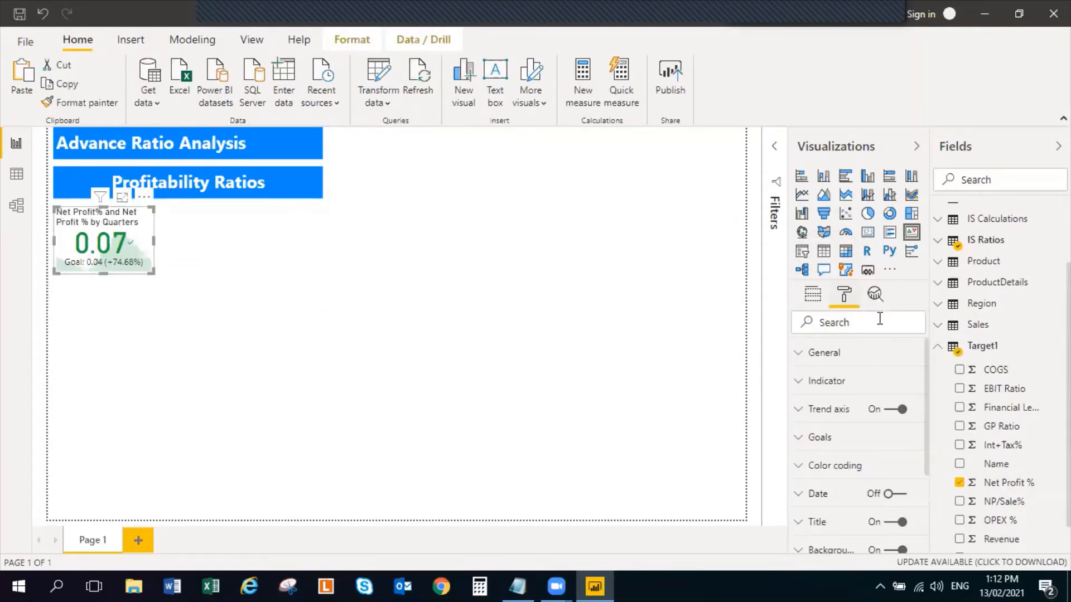
pyautogui.click(805, 382)
pyautogui.scroll(-1, 860, 460)
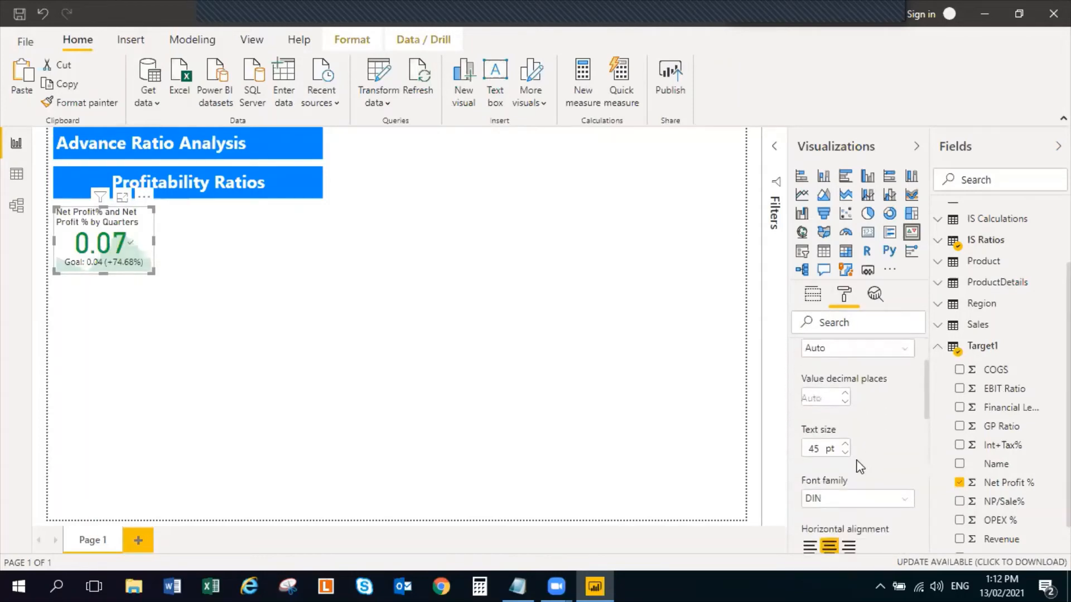
pyautogui.click(845, 453)
pyautogui.click(845, 452)
pyautogui.click(845, 453)
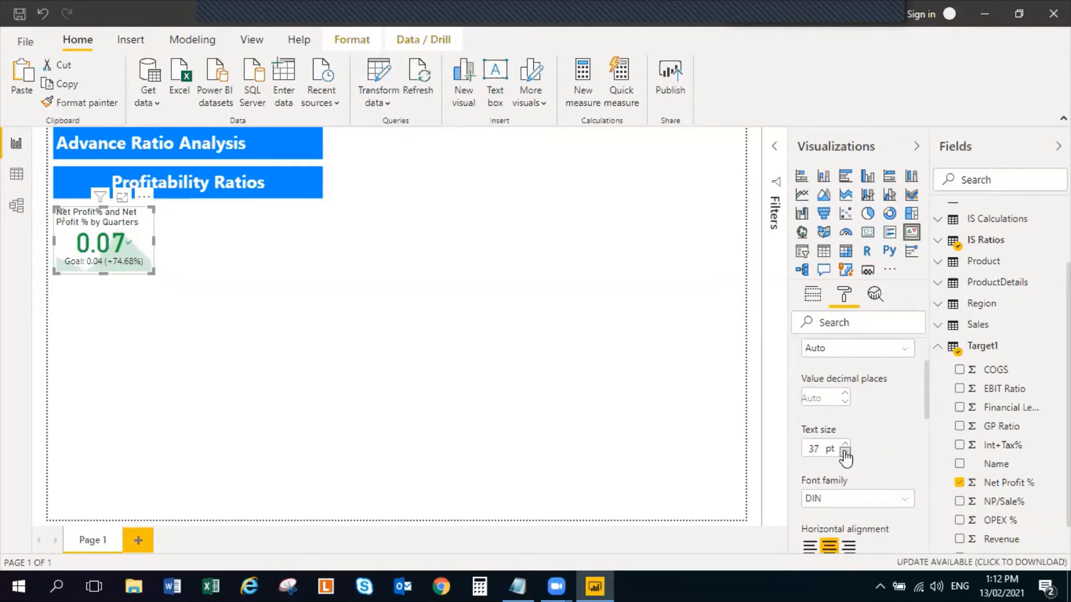
pyautogui.click(845, 453)
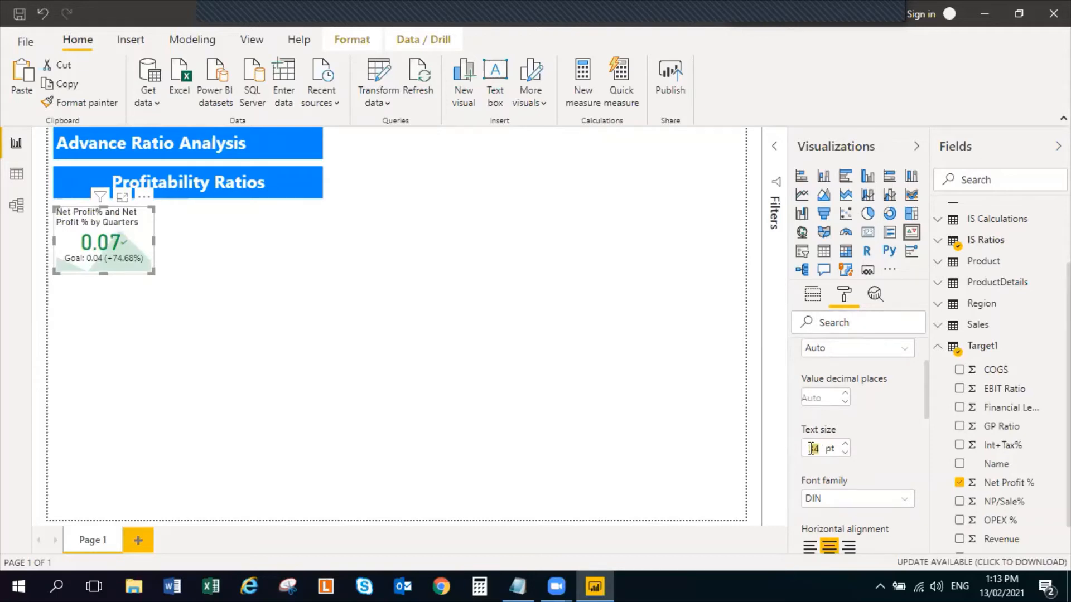
pyautogui.write('30')
pyautogui.press('Return')
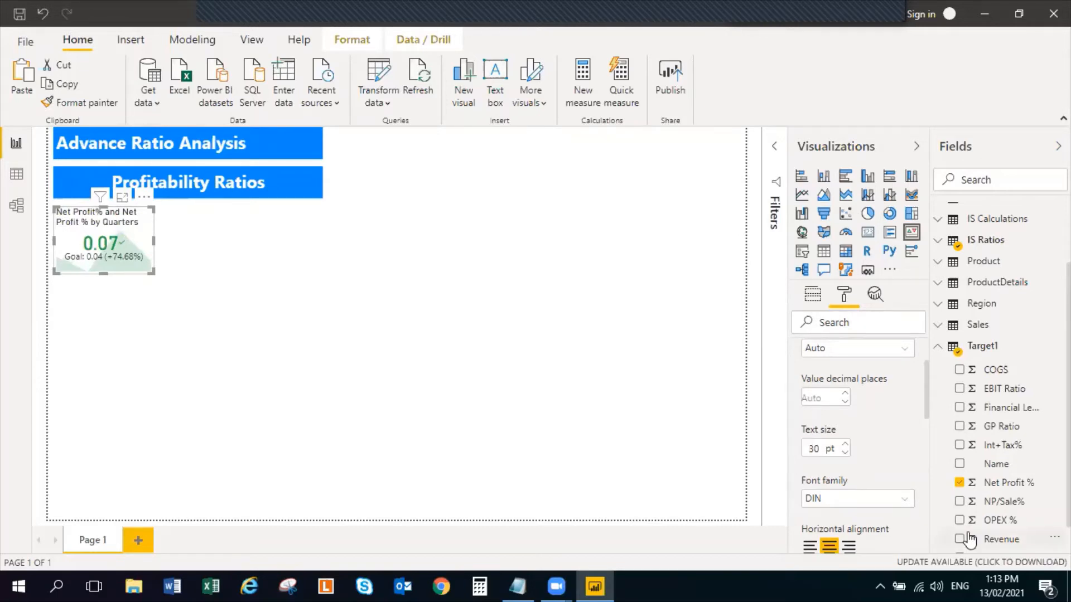
pyautogui.click(446, 410)
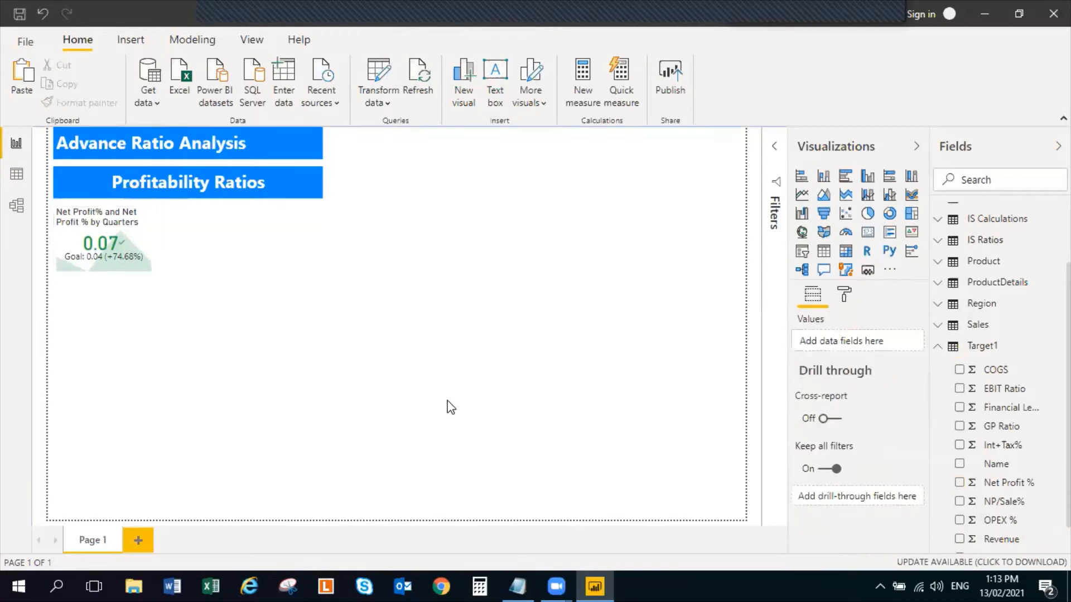
# Change the font color of the goal text on the Net Profit% KPI to the dark blue theme color
pyautogui.click(153, 245)
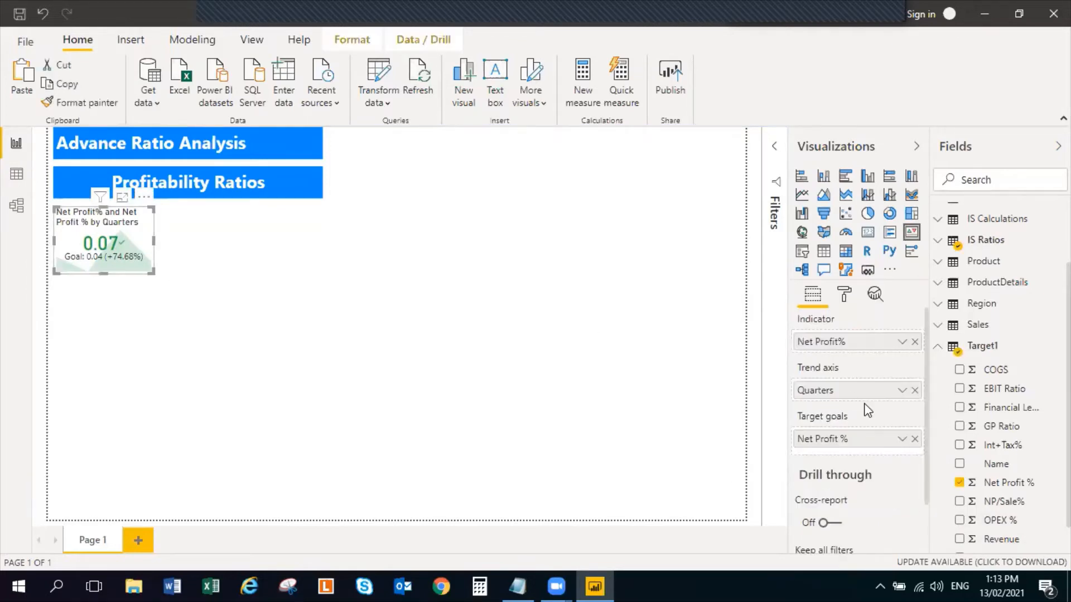
pyautogui.click(844, 294)
pyautogui.click(797, 381)
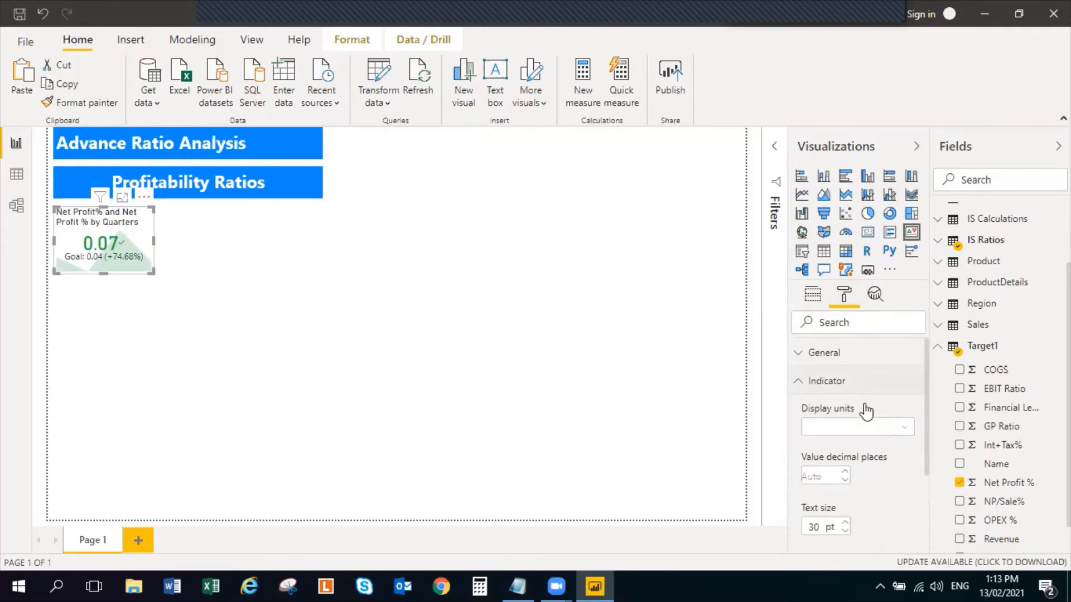
pyautogui.scroll(-3, 874, 436)
pyautogui.scroll(-1, 875, 450)
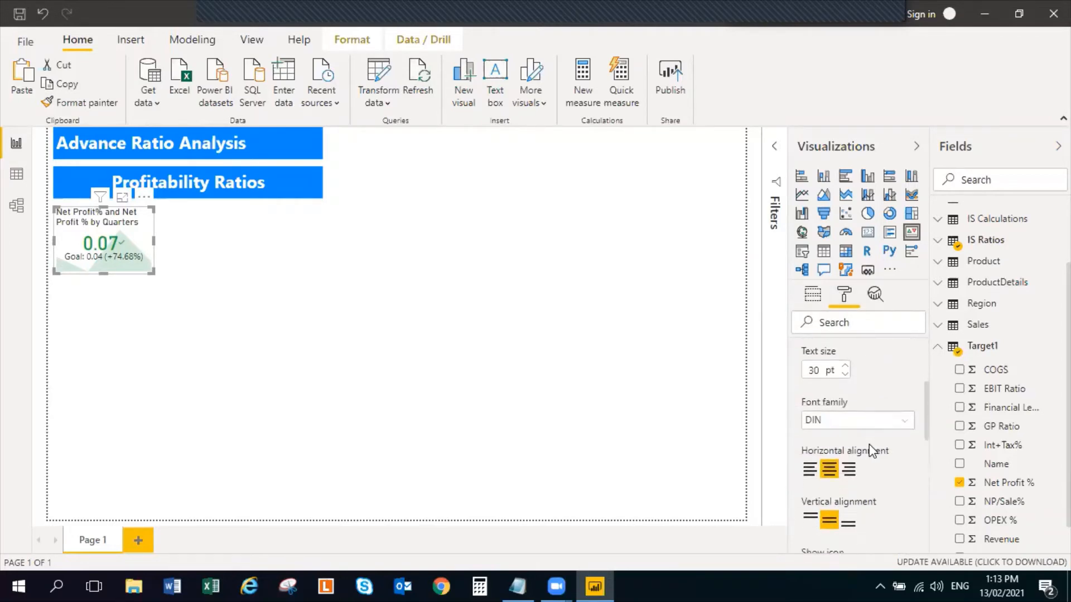
pyautogui.scroll(-3, 870, 446)
pyautogui.scroll(-1, 866, 447)
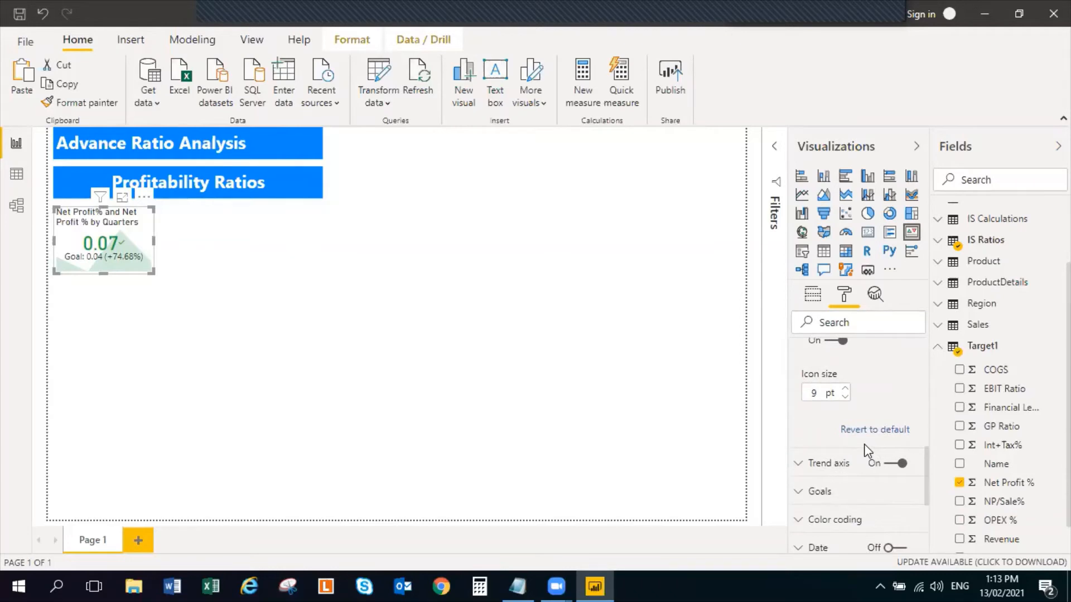
pyautogui.scroll(-3, 865, 444)
pyautogui.scroll(1, 836, 437)
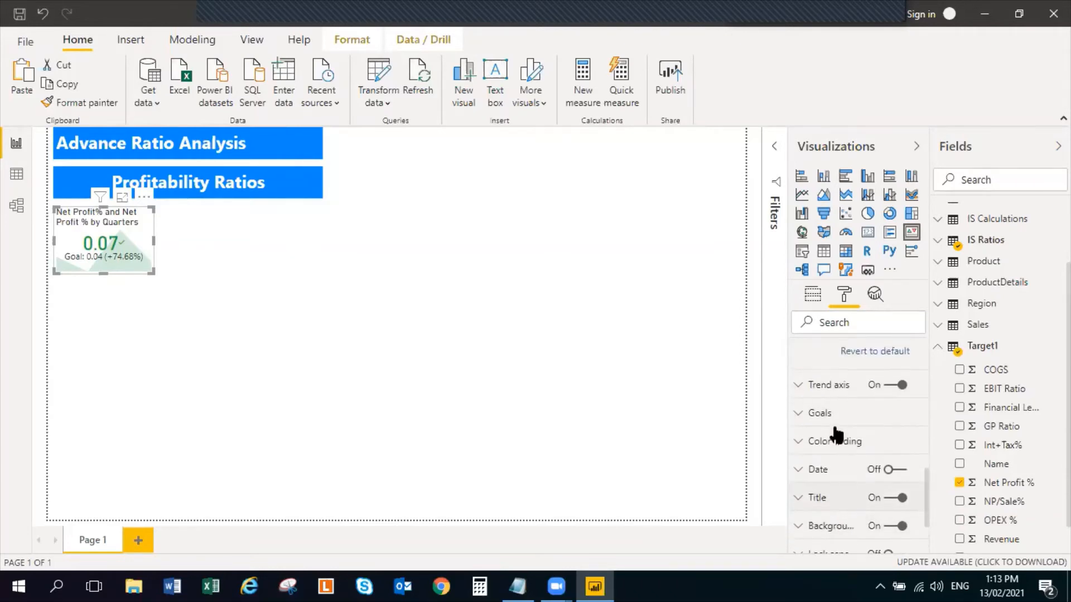
pyautogui.click(798, 419)
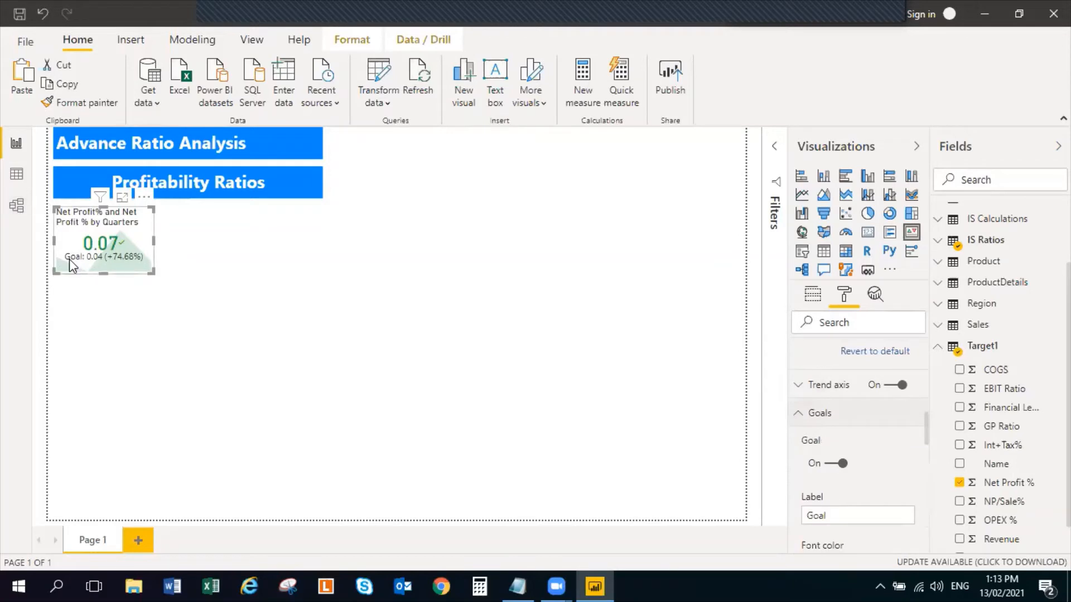
pyautogui.scroll(-5, 852, 470)
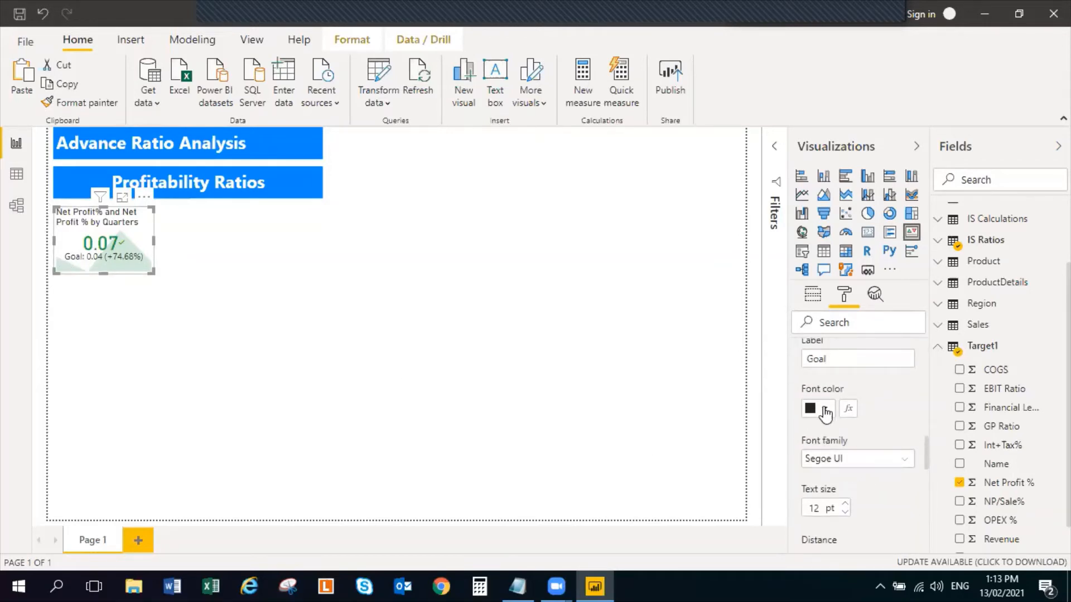
pyautogui.click(825, 410)
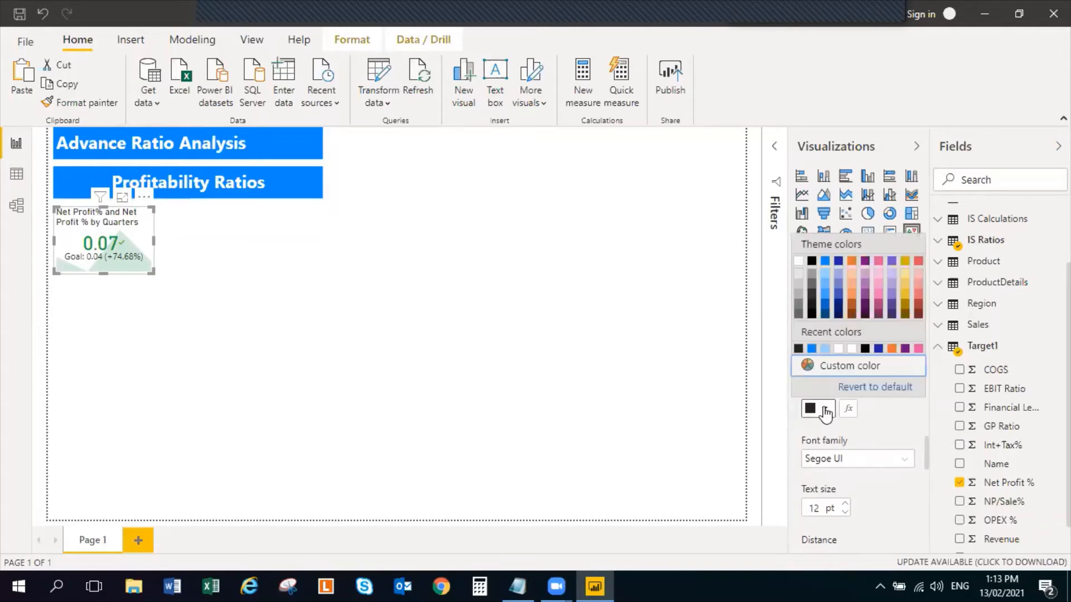
pyautogui.click(838, 262)
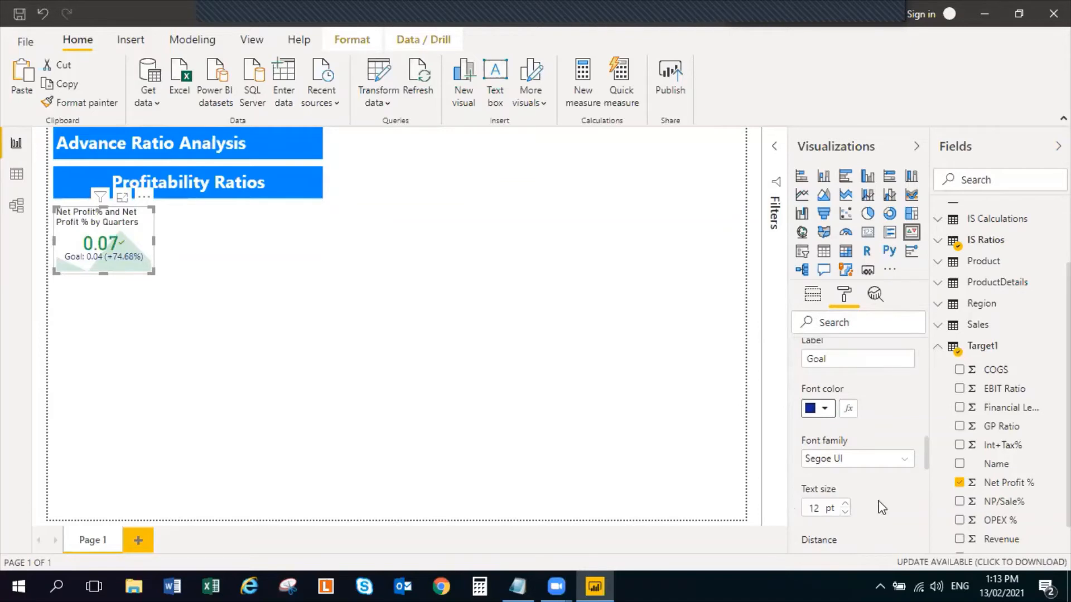
# Review the Net Profit% KPI's remaining goal options and its color coding direction and colors
pyautogui.scroll(-3, 892, 503)
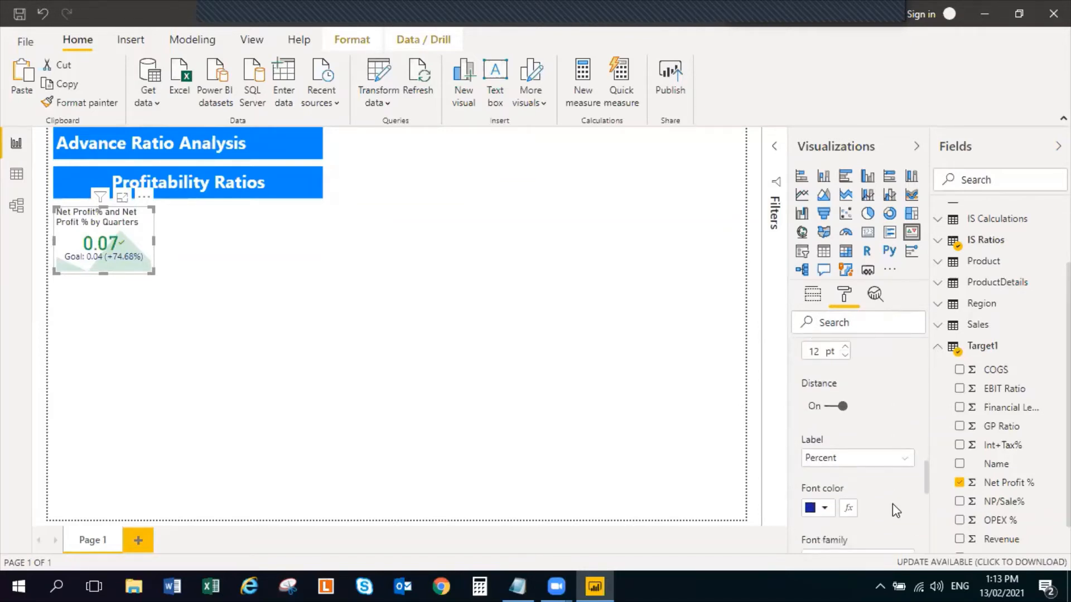
pyautogui.scroll(-1, 892, 503)
pyautogui.scroll(-2, 886, 504)
pyautogui.scroll(-2, 865, 491)
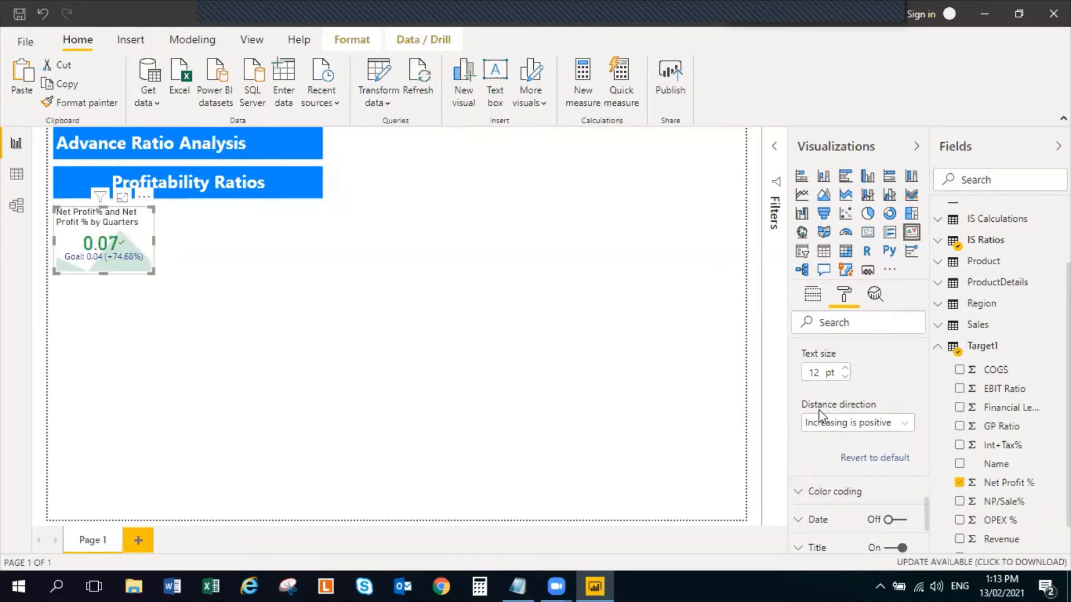
pyautogui.scroll(-2, 881, 435)
pyautogui.click(801, 418)
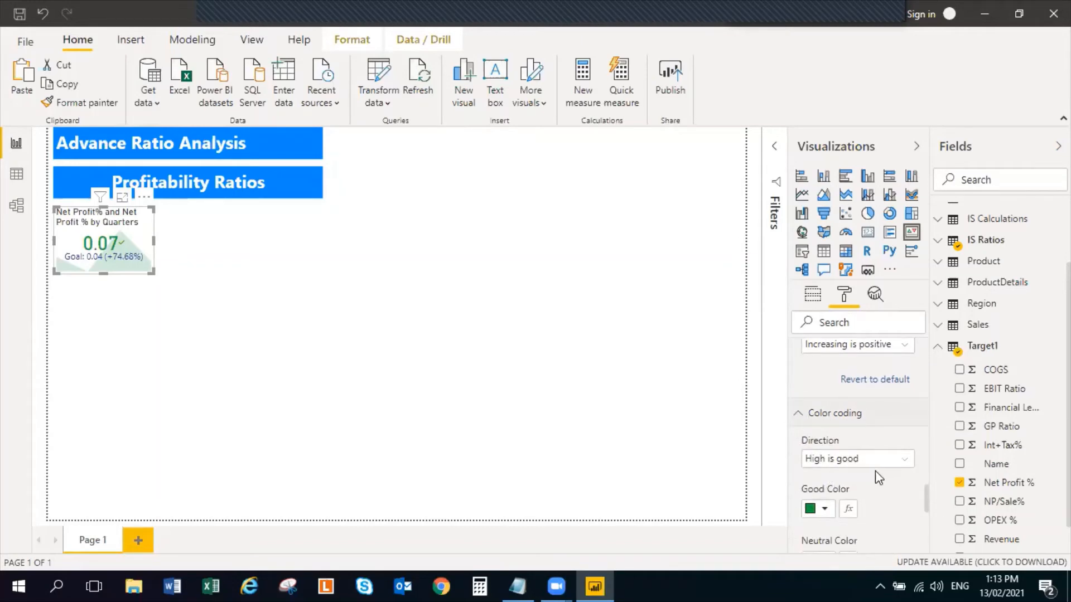
pyautogui.scroll(-2, 876, 474)
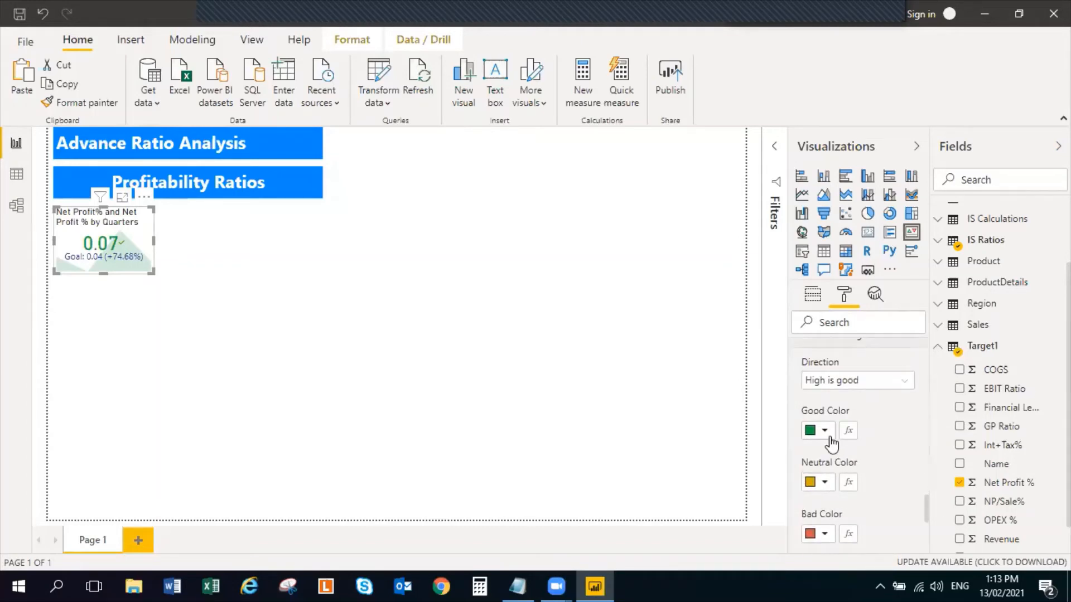
pyautogui.scroll(-6, 831, 443)
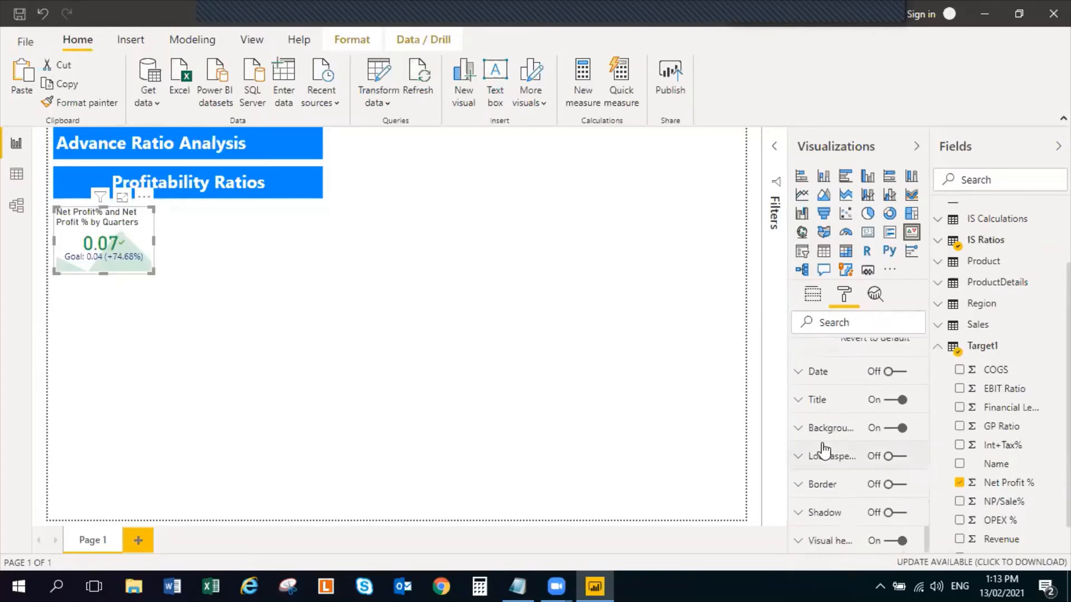
pyautogui.scroll(3, 832, 382)
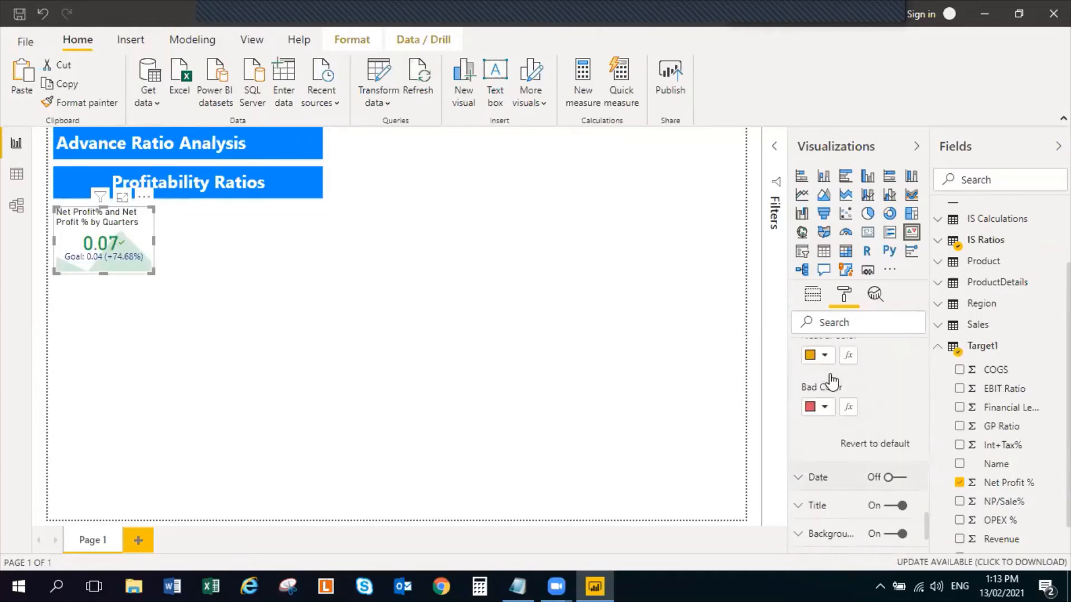
pyautogui.scroll(5, 832, 383)
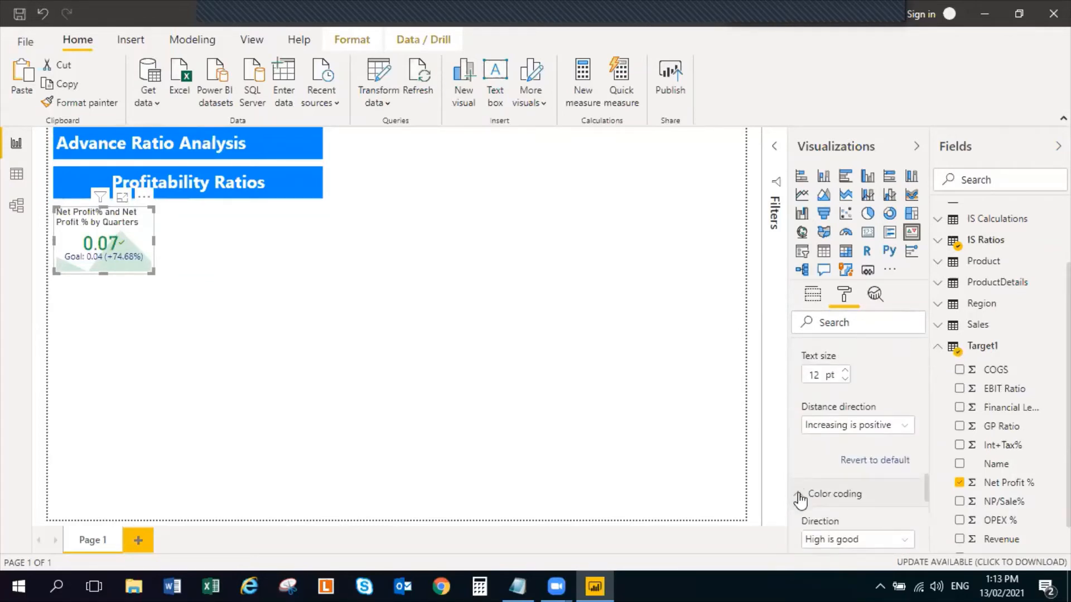
# Look over the Net Profit% KPI's goal and indicator settings, collapsing the color coding, goals and indicator groups
pyautogui.click(799, 498)
pyautogui.scroll(3, 801, 485)
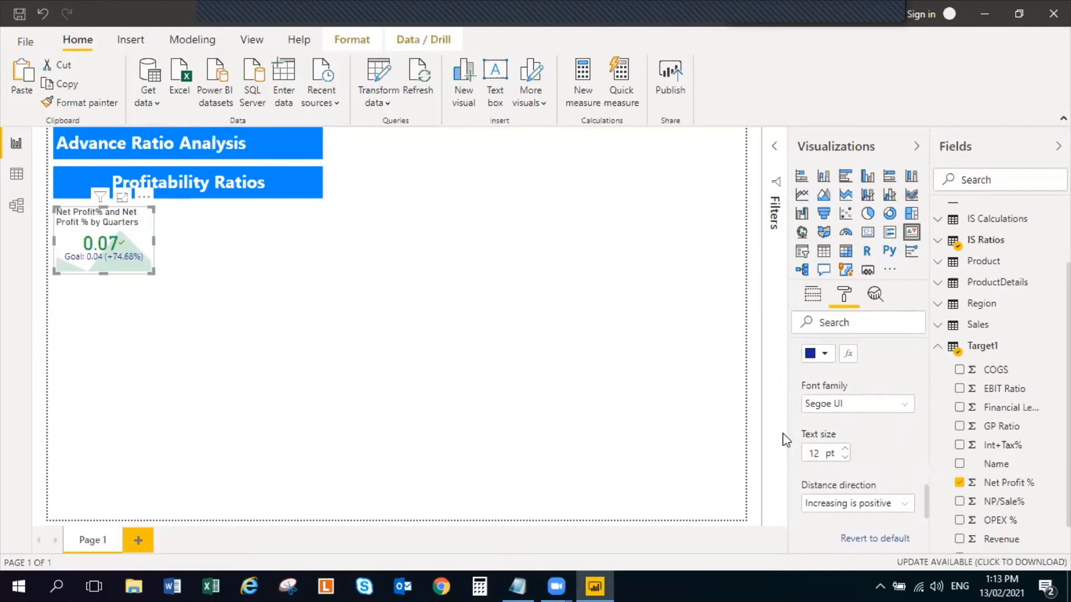
pyautogui.scroll(-2, 803, 457)
pyautogui.scroll(6, 809, 474)
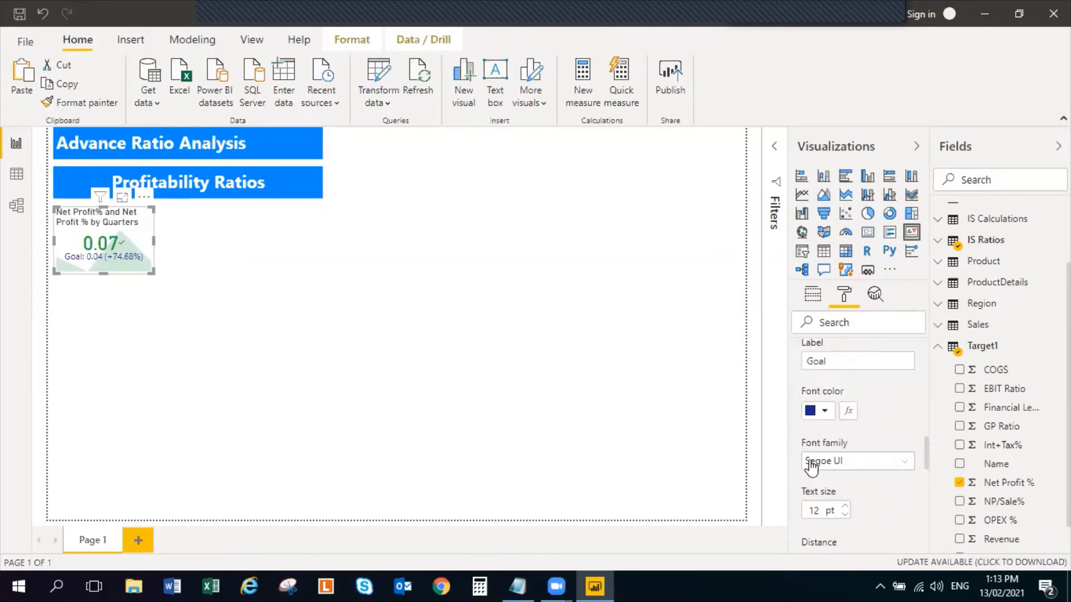
pyautogui.click(798, 416)
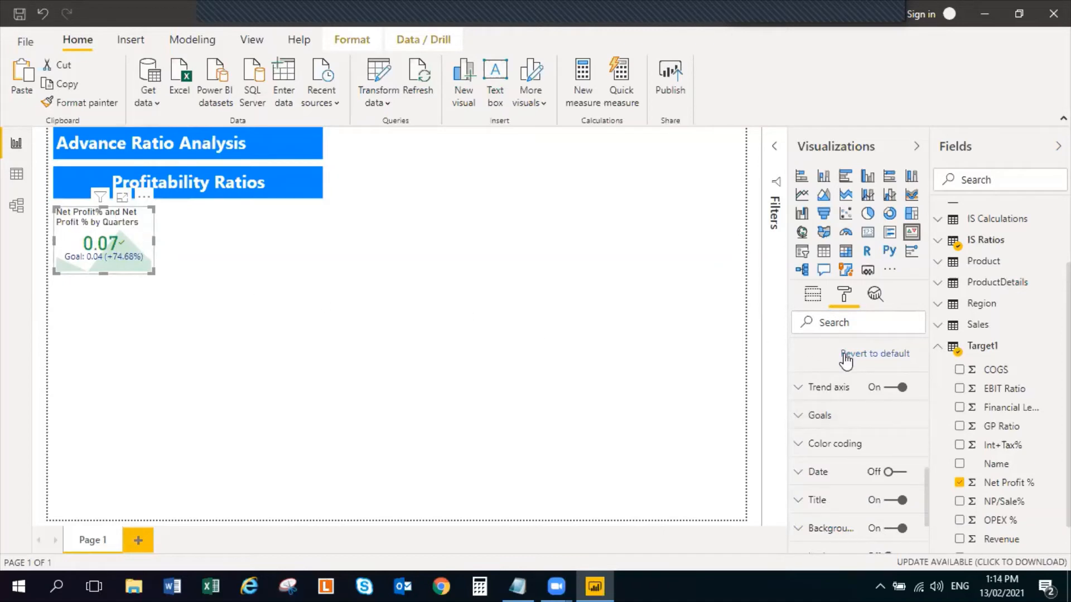
pyautogui.scroll(2, 823, 415)
pyautogui.scroll(5, 821, 399)
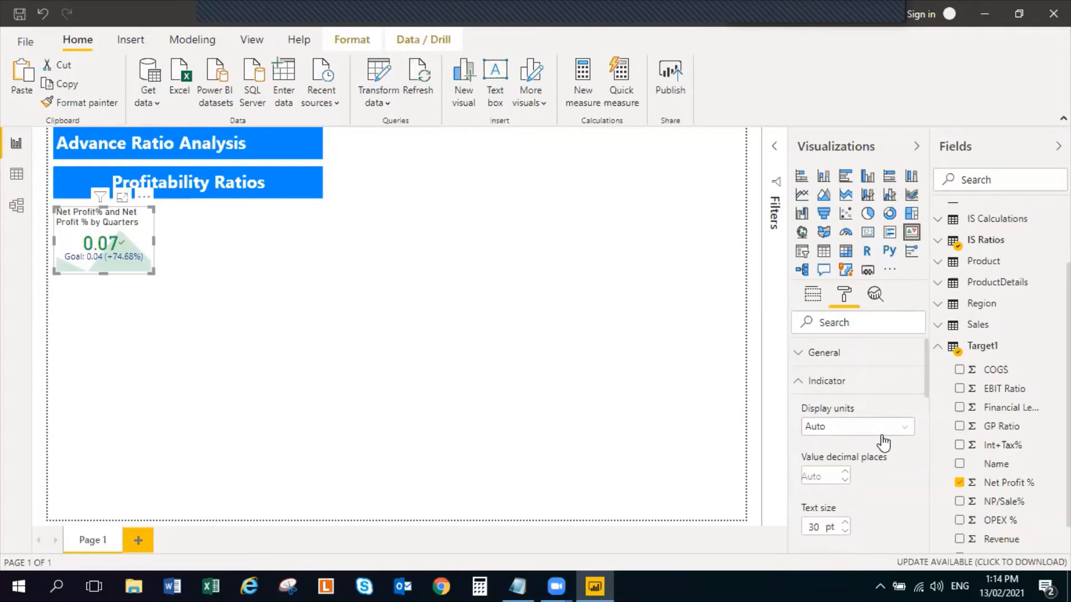
pyautogui.scroll(-4, 885, 435)
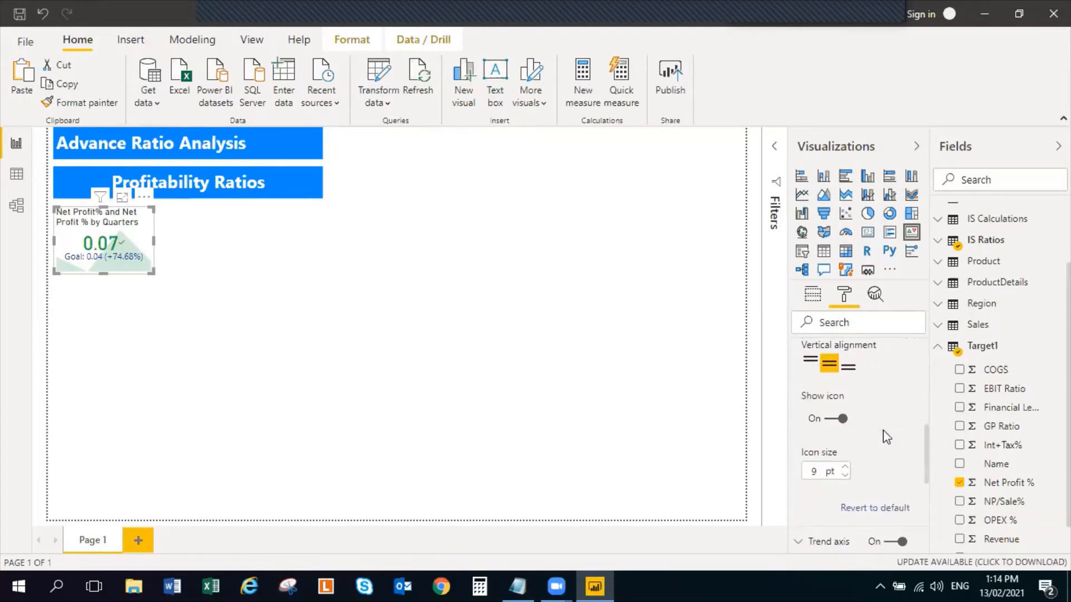
pyautogui.scroll(5, 886, 438)
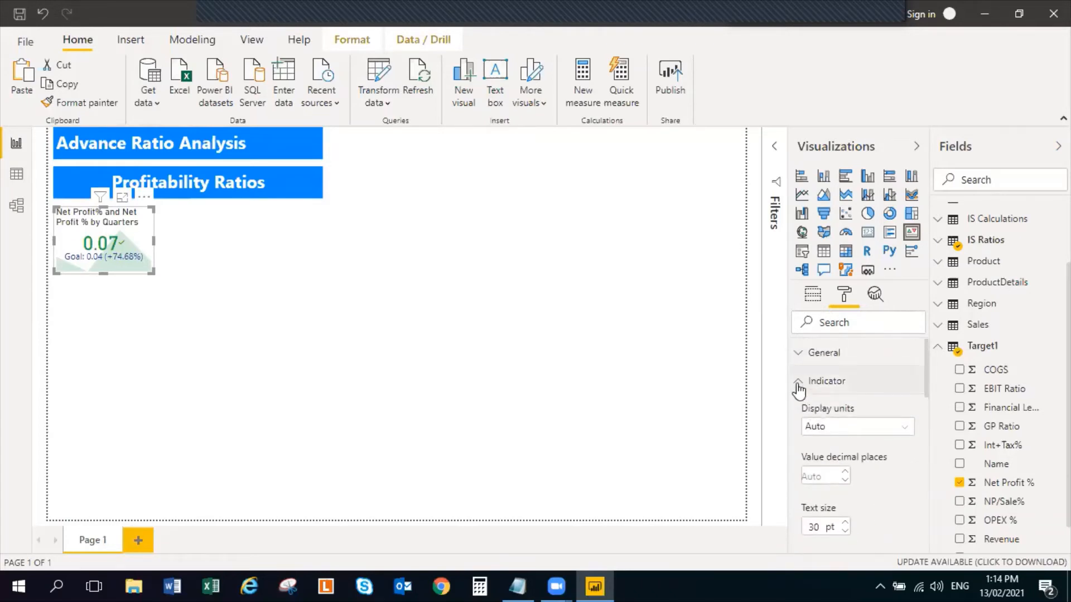
pyautogui.click(799, 383)
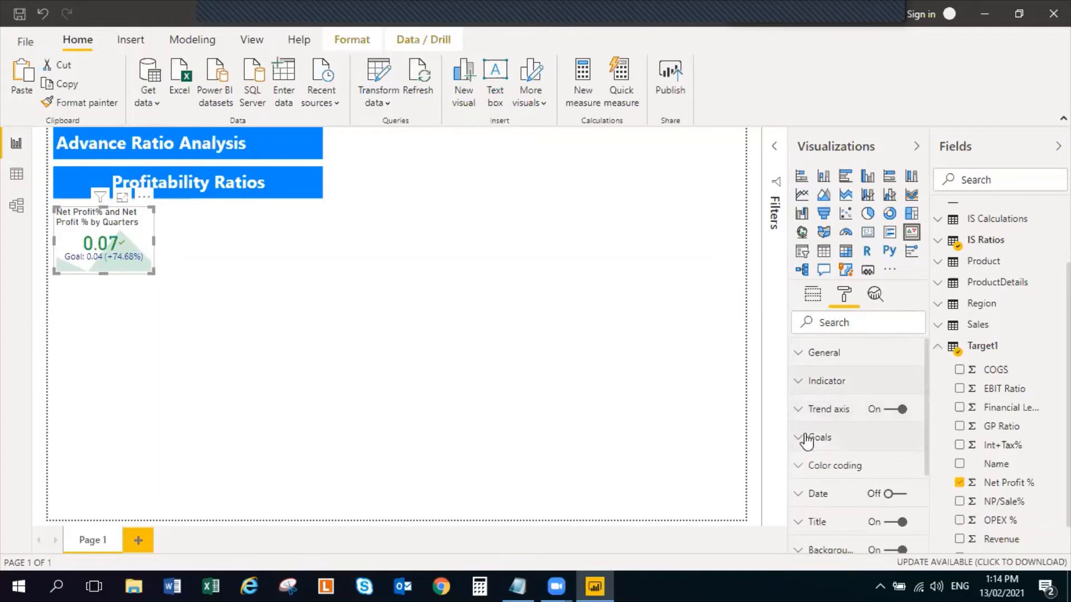
# Shorten the Net Profit% KPI's title text to "Net Profit%"
pyautogui.click(799, 524)
pyautogui.scroll(-1, 936, 513)
pyautogui.scroll(-4, 835, 410)
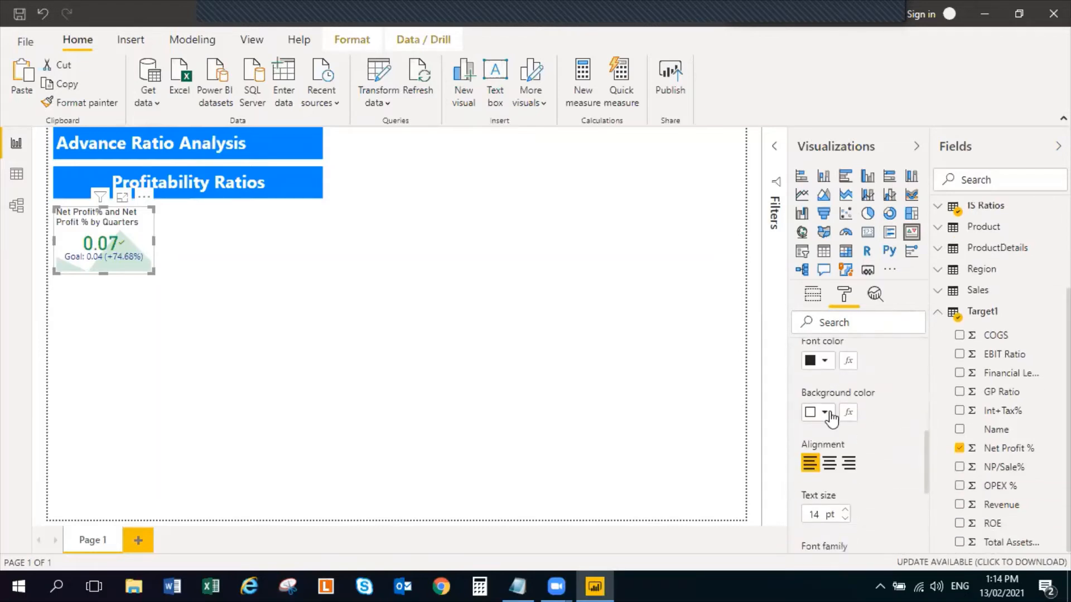
pyautogui.scroll(3, 832, 418)
pyautogui.click(874, 412)
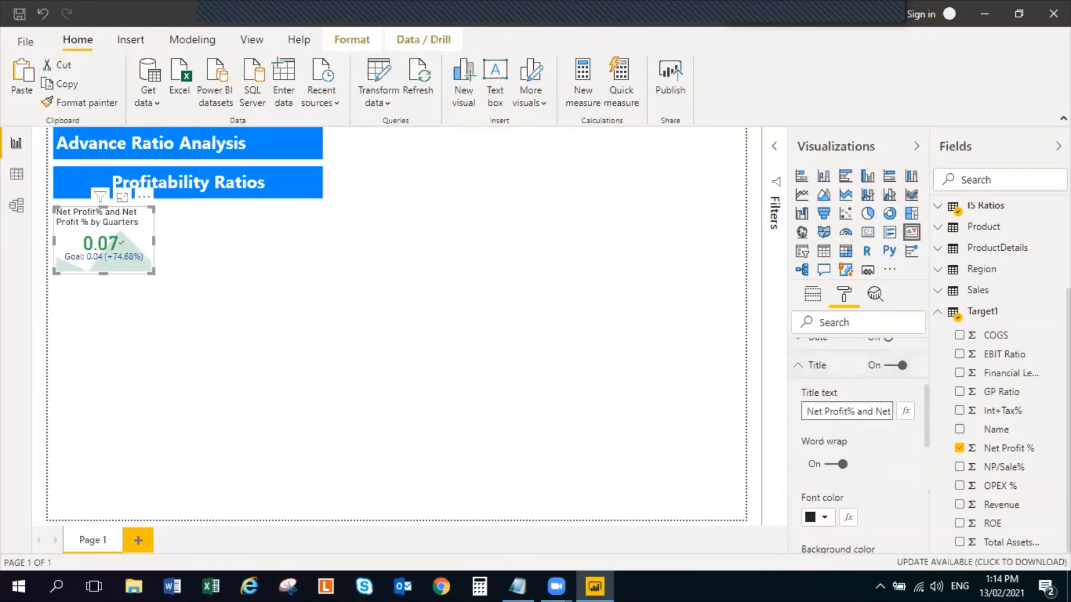
pyautogui.press('Delete')
pyautogui.press('Delete')
pyautogui.press('Delete')
pyautogui.press('Delete')
pyautogui.press('Delete')
pyautogui.press('Delete')
pyautogui.press('Delete')
pyautogui.press('Delete')
pyautogui.press('Delete')
pyautogui.press('Delete')
pyautogui.press('Delete')
pyautogui.press('Delete')
pyautogui.press('Delete')
pyautogui.press('Delete')
pyautogui.press('Delete')
pyautogui.press('Delete')
pyautogui.press('Delete')
pyautogui.press('Delete')
pyautogui.press('Delete')
pyautogui.press('Delete')
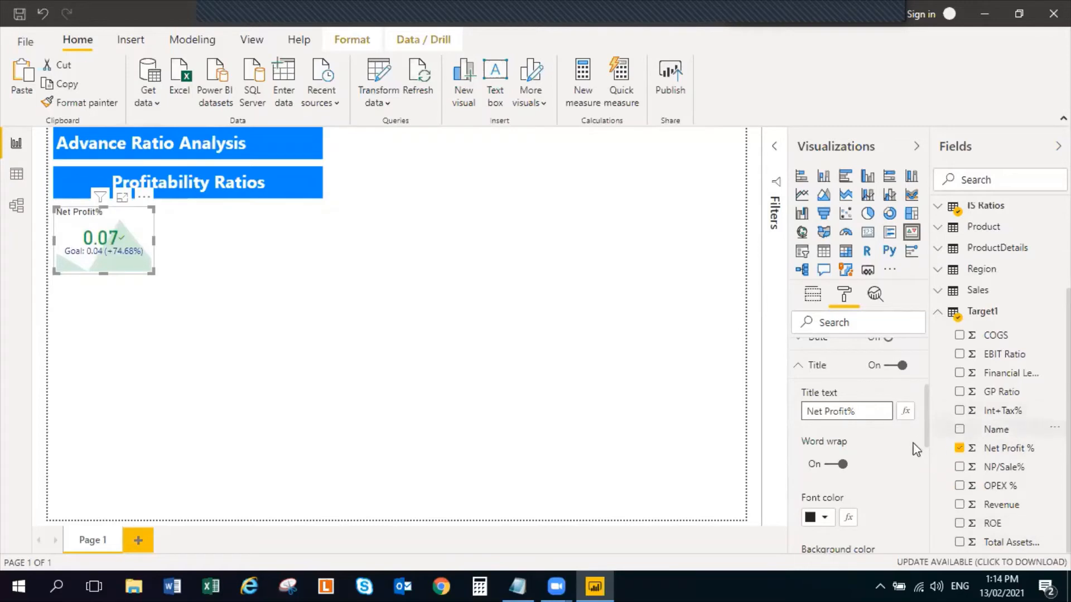
# Center the Net Profit% KPI's title and increase its text size by 4 pt
pyautogui.scroll(-3, 886, 491)
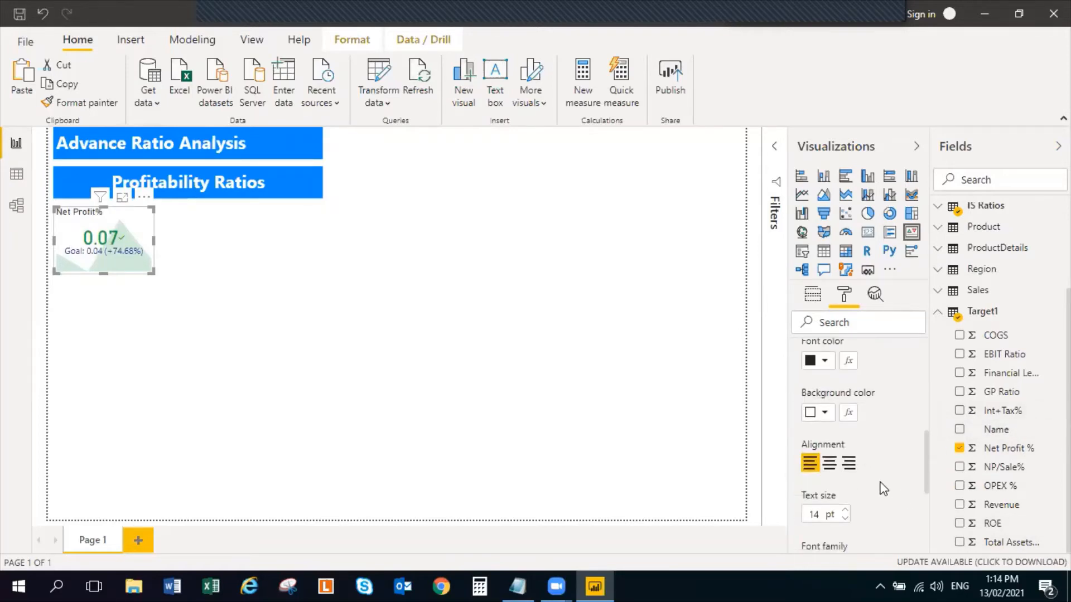
pyautogui.click(831, 467)
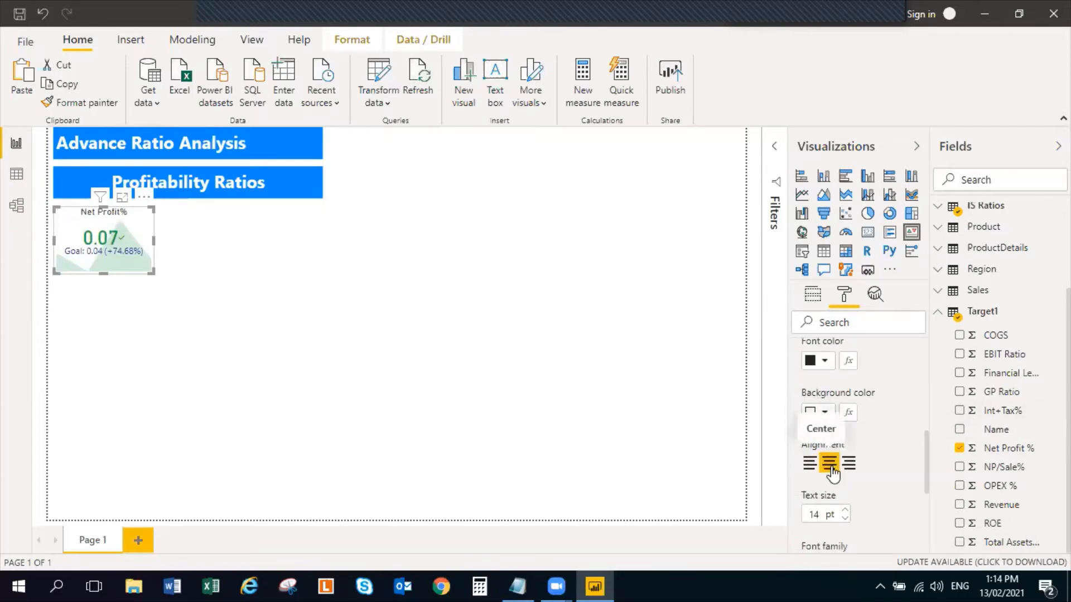
pyautogui.click(845, 510)
pyautogui.click(845, 510)
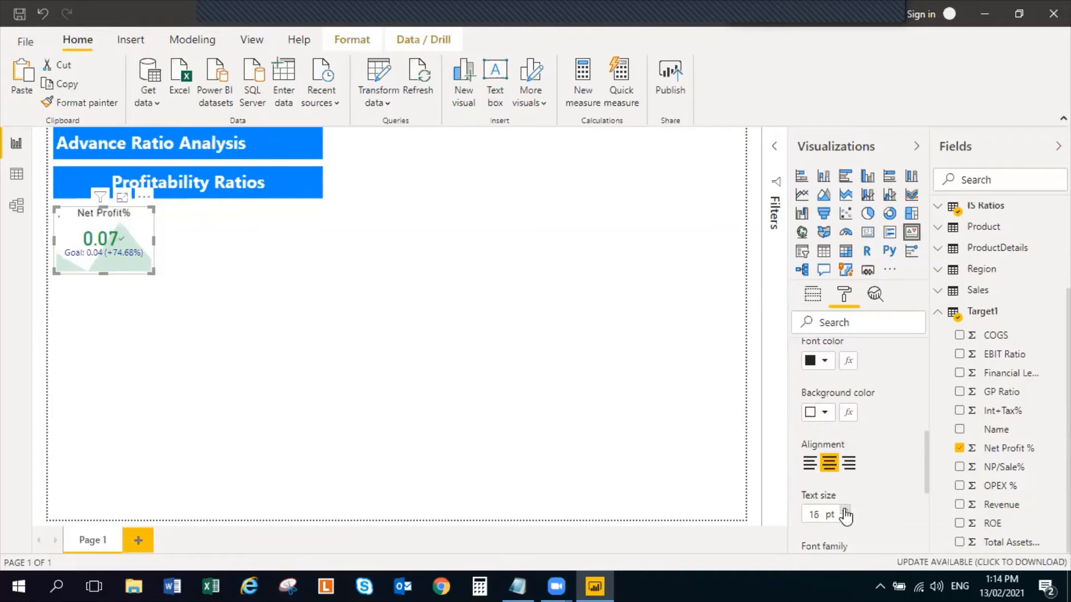
pyautogui.click(845, 510)
pyautogui.click(844, 510)
pyautogui.scroll(-5, 899, 507)
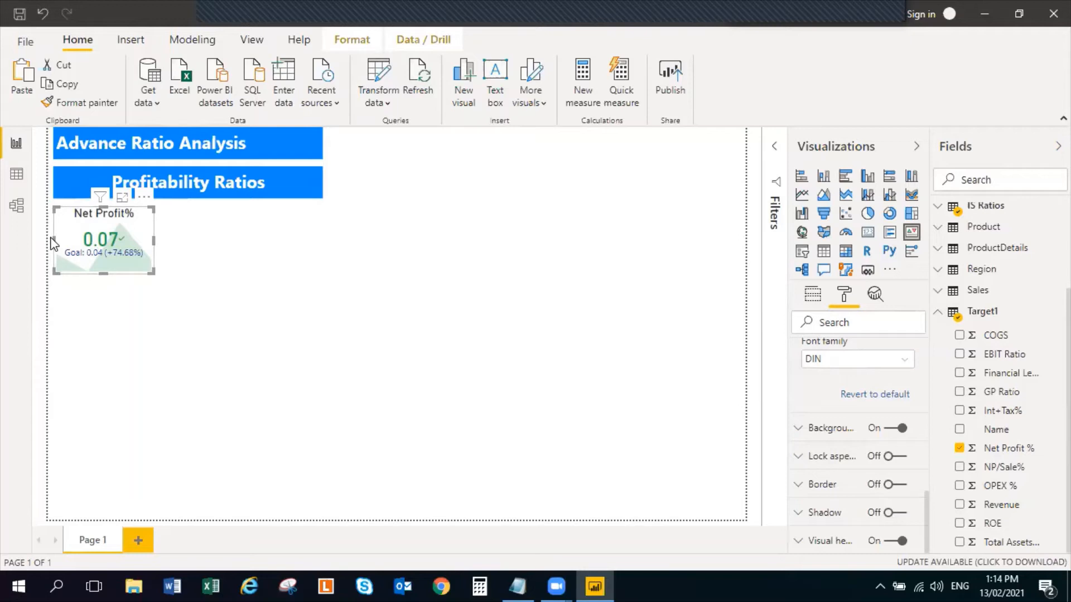
# Shrink the Net Profit% KPI slightly in width and height, then deselect it
pyautogui.moveTo(53, 241); pyautogui.dragTo(65, 241)
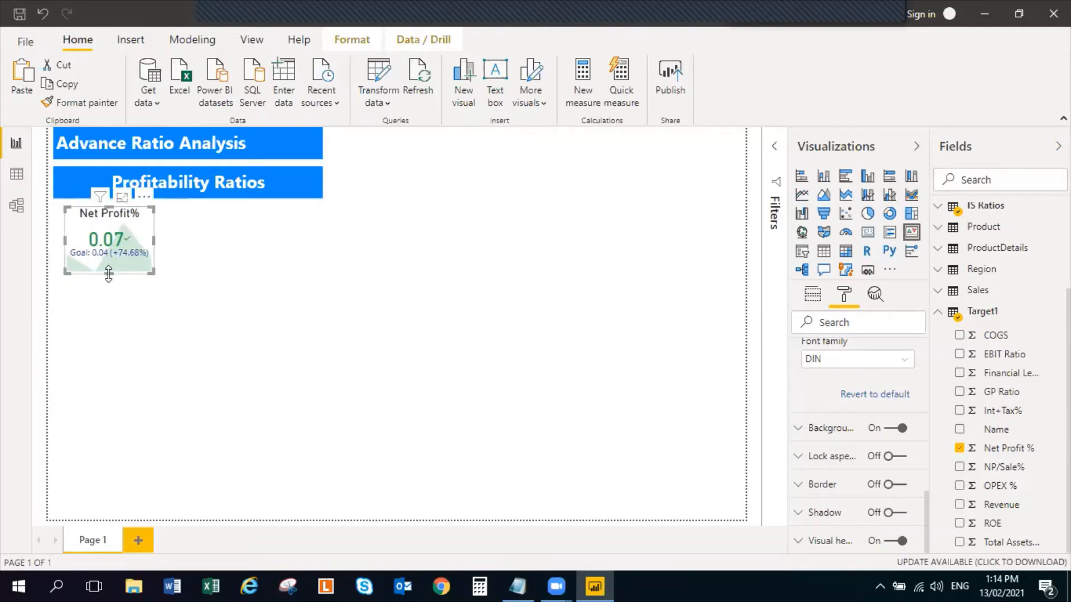
pyautogui.moveTo(108, 273); pyautogui.dragTo(106, 261)
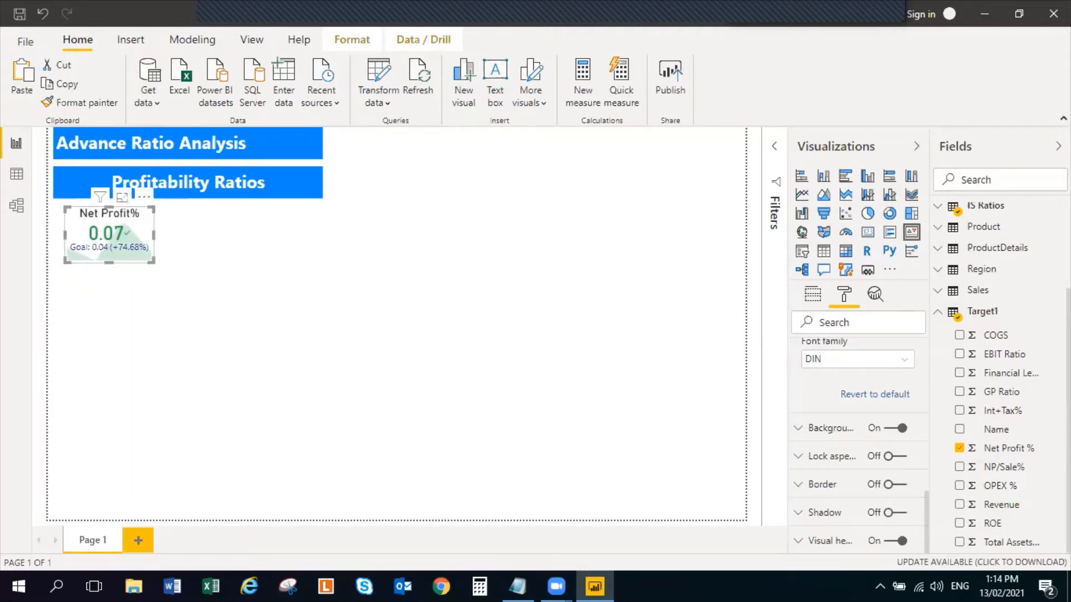
pyautogui.click(1047, 449)
pyautogui.click(471, 355)
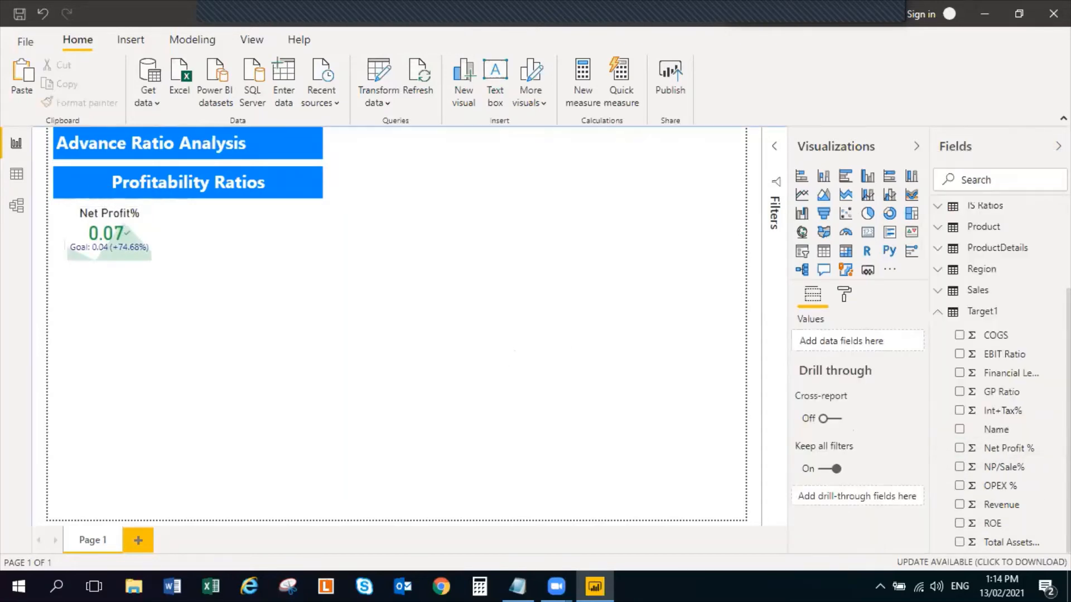
# Format the Net Profit % column of the Target1 table as a percentage with 0 decimal places
pyautogui.click(1035, 451)
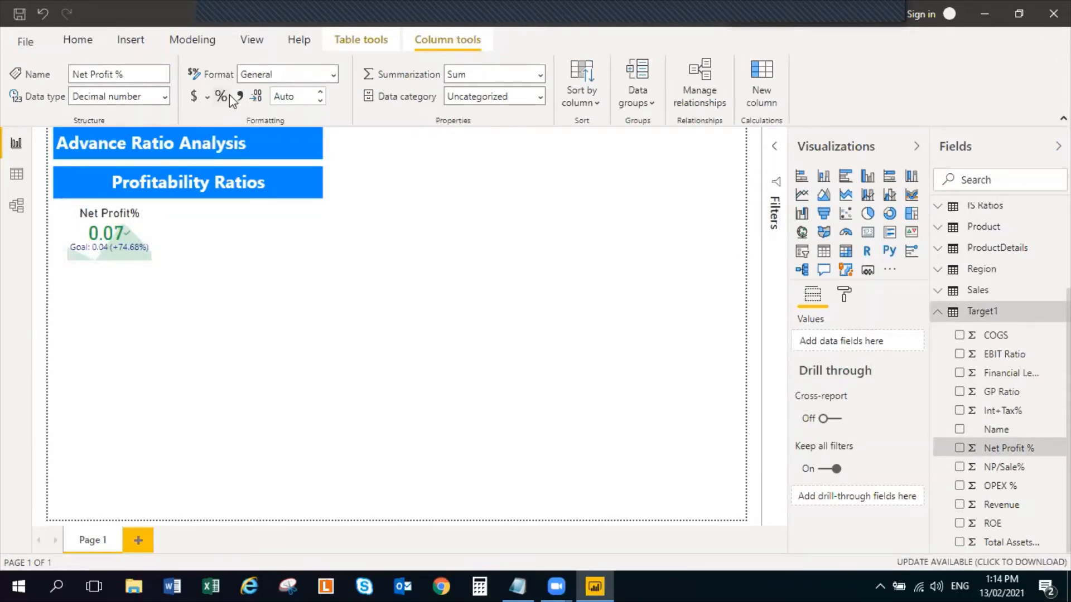
pyautogui.click(228, 95)
pyautogui.click(144, 238)
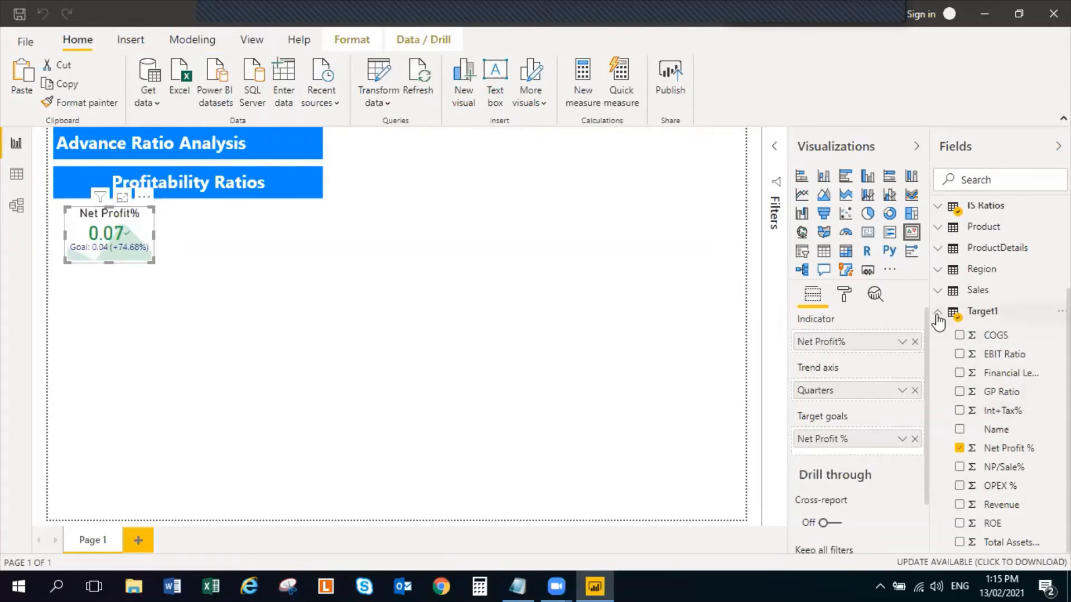
pyautogui.click(1036, 449)
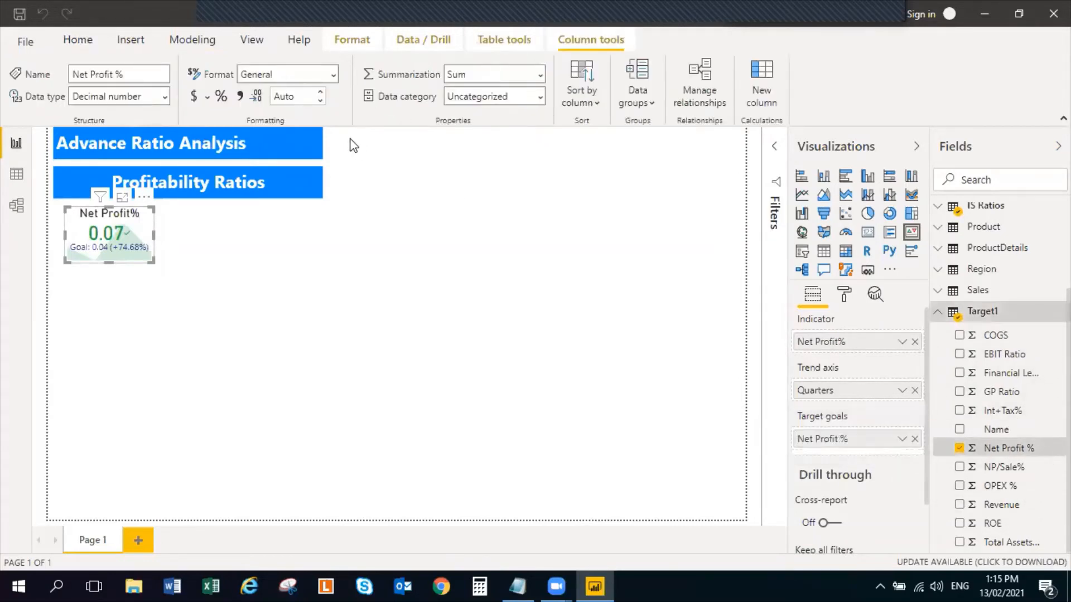
pyautogui.click(223, 97)
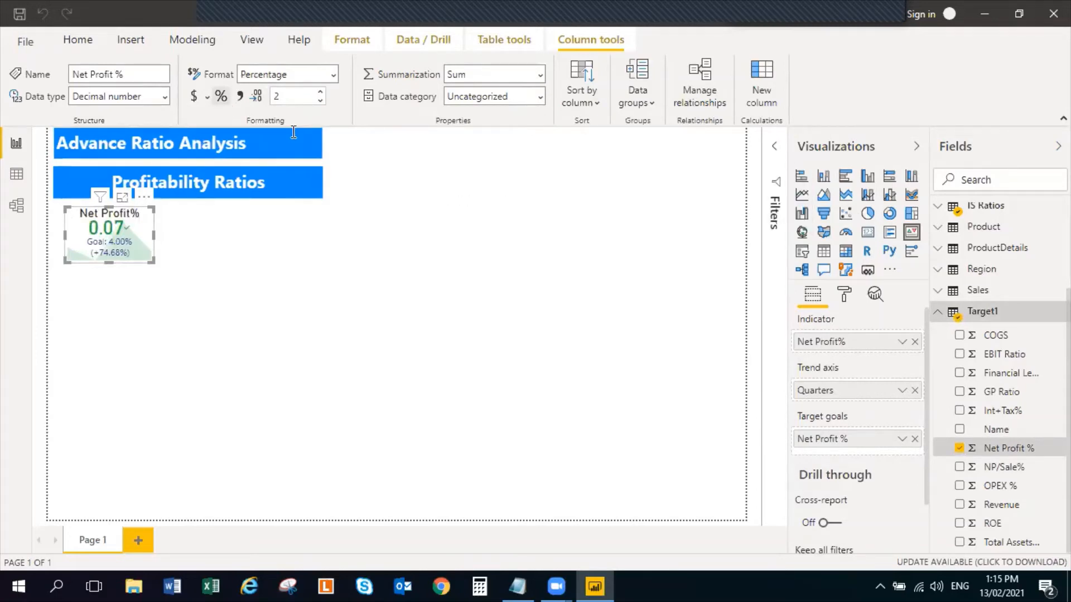
pyautogui.click(320, 101)
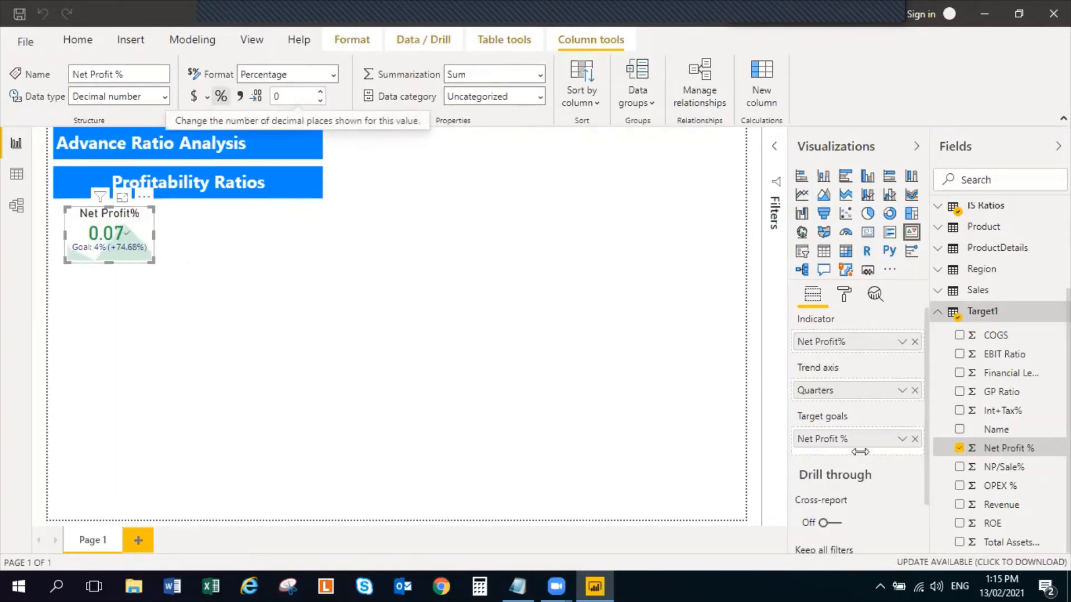
# Format the Net Profit% measure in the IS Ratios table as a percentage with 0 decimal places
pyautogui.click(940, 315)
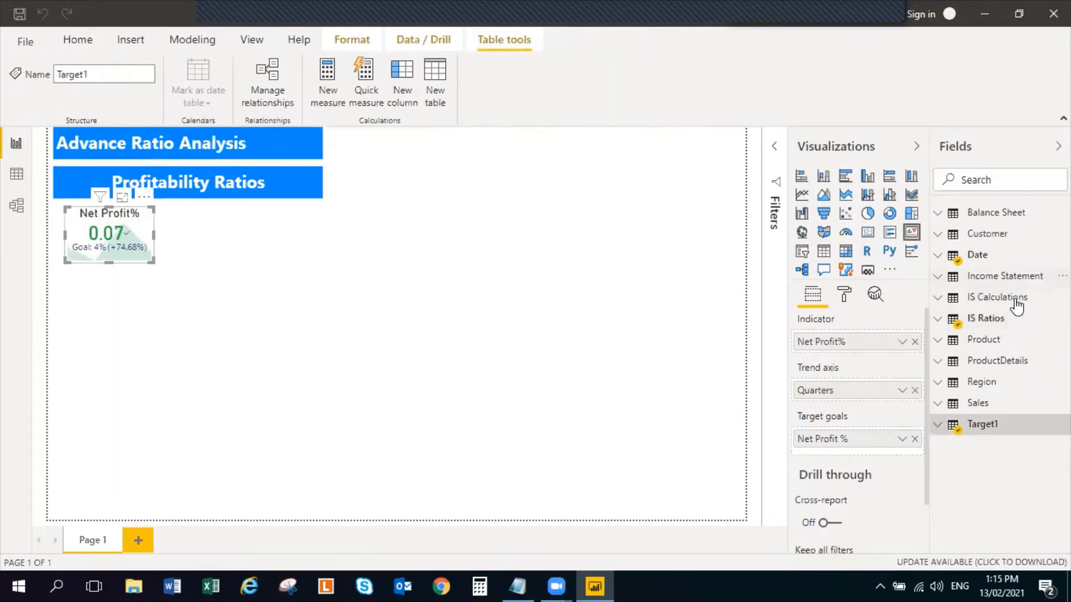
pyautogui.click(1026, 322)
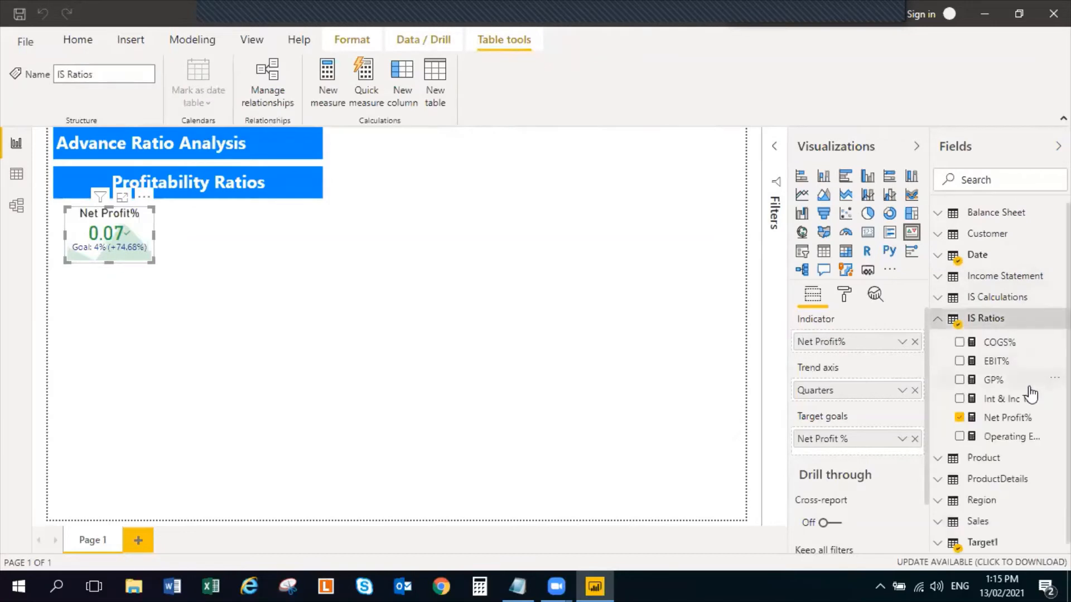
pyautogui.click(1023, 423)
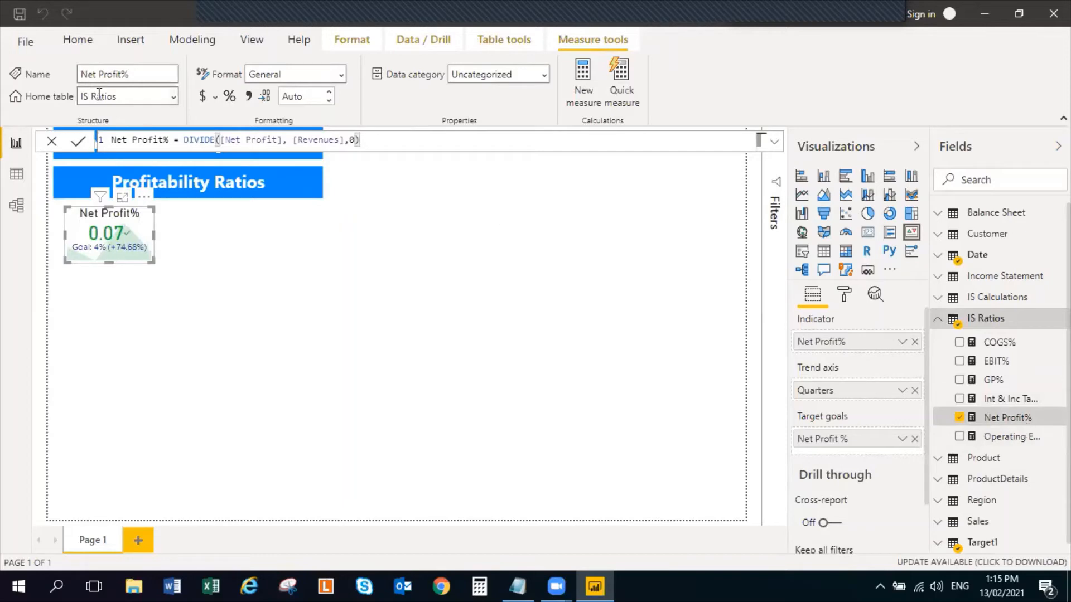
pyautogui.click(227, 97)
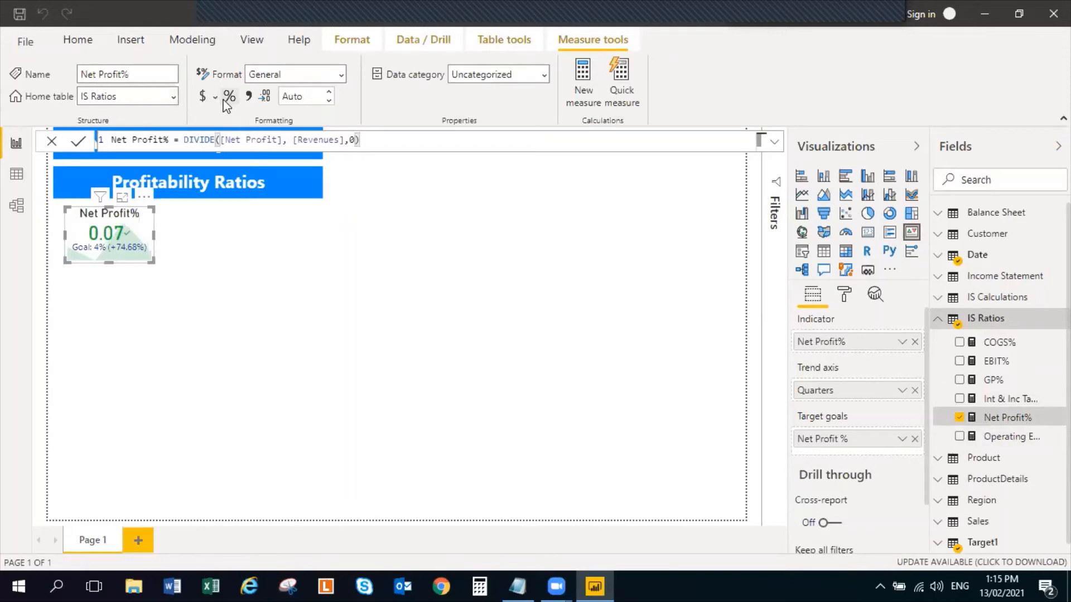
pyautogui.doubleClick(330, 100)
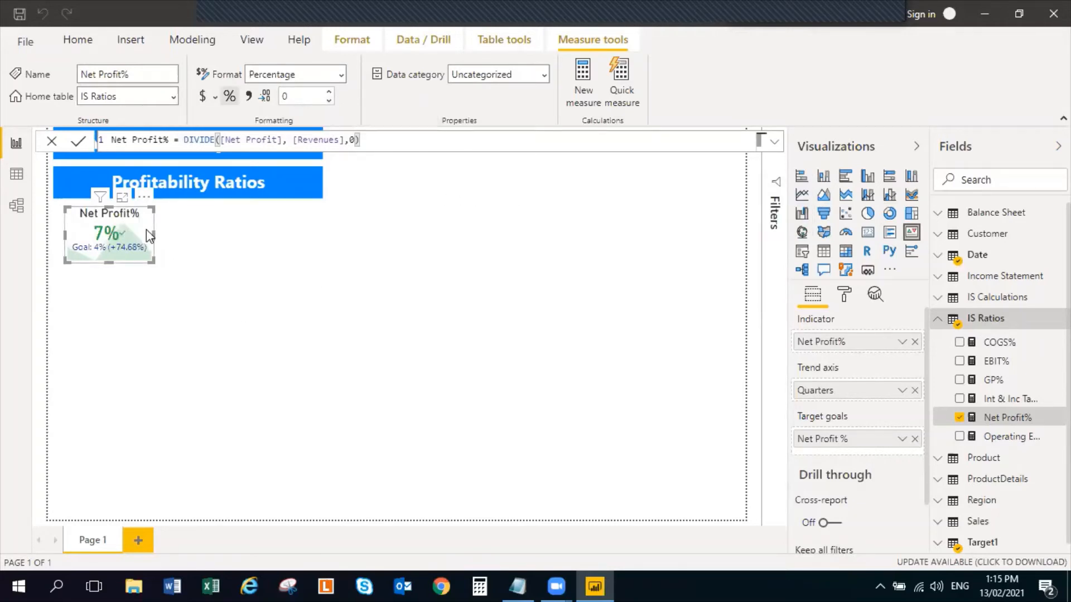
pyautogui.click(260, 310)
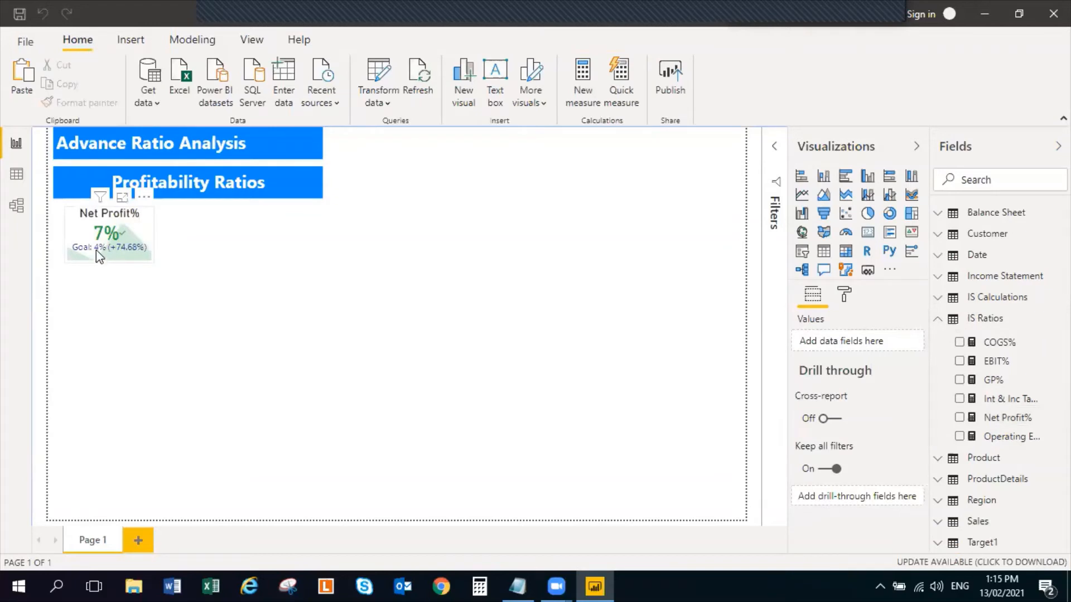
# Examine the Net Profit% KPI's source fields in the Target1 and IS Ratios tables and open the KPI's formatting options
pyautogui.click(937, 319)
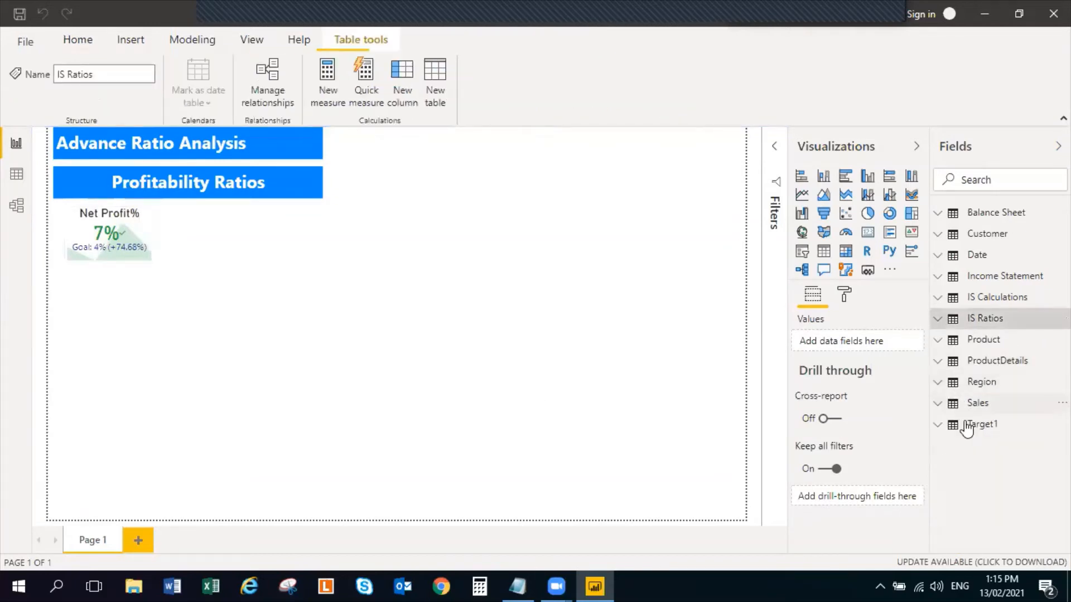
pyautogui.click(948, 425)
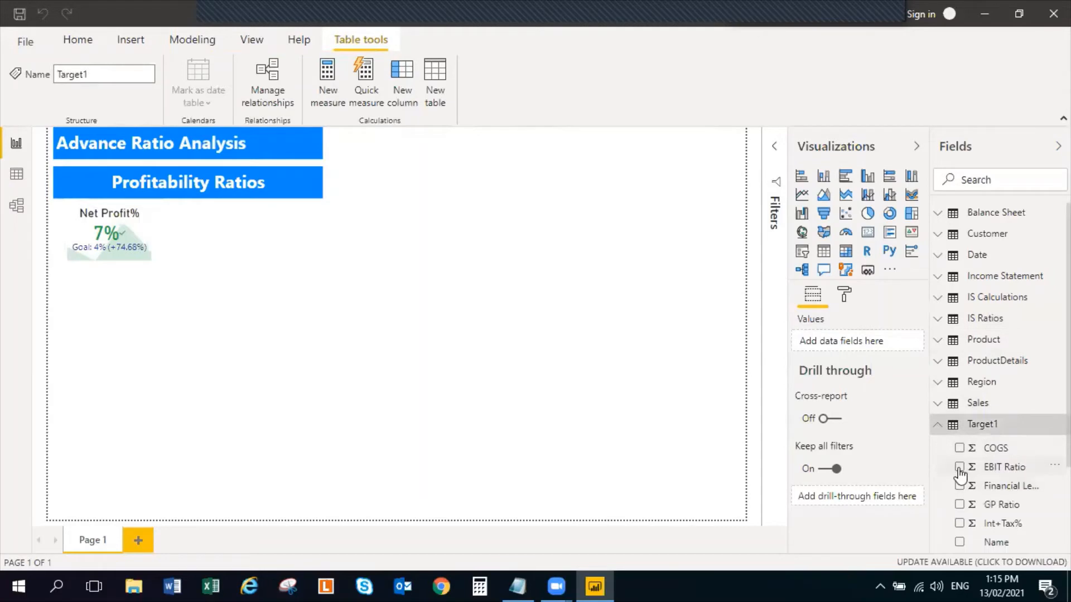
pyautogui.scroll(-1, 986, 524)
pyautogui.click(151, 227)
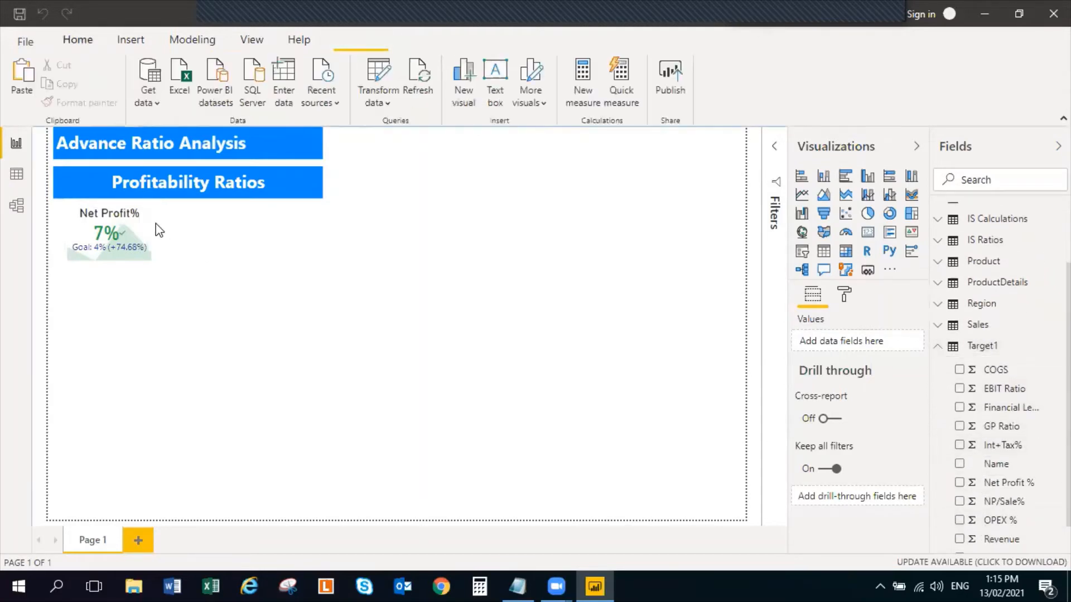
pyautogui.click(145, 231)
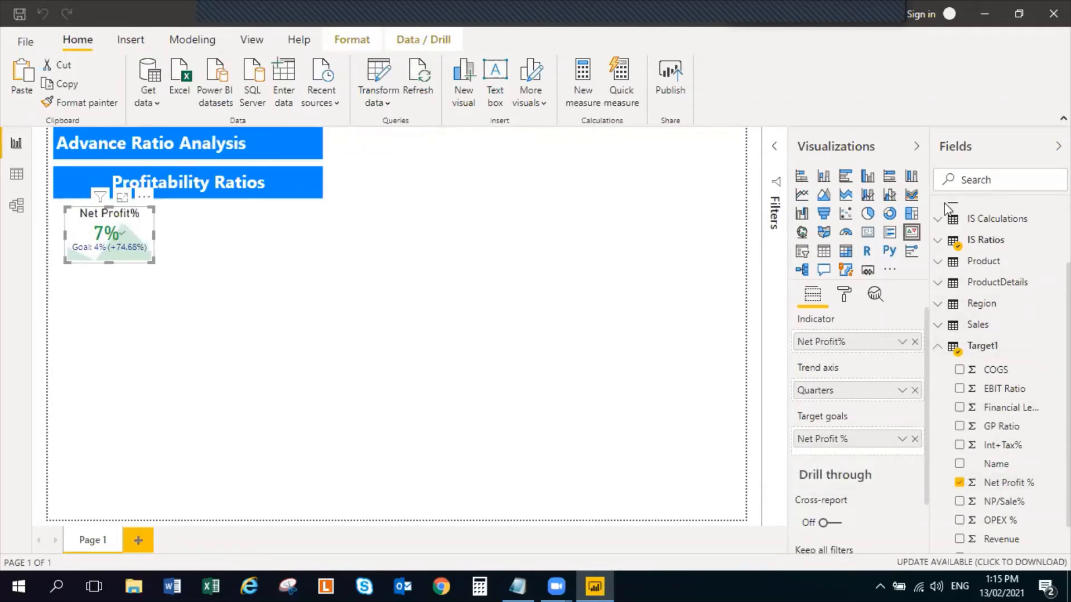
pyautogui.click(940, 241)
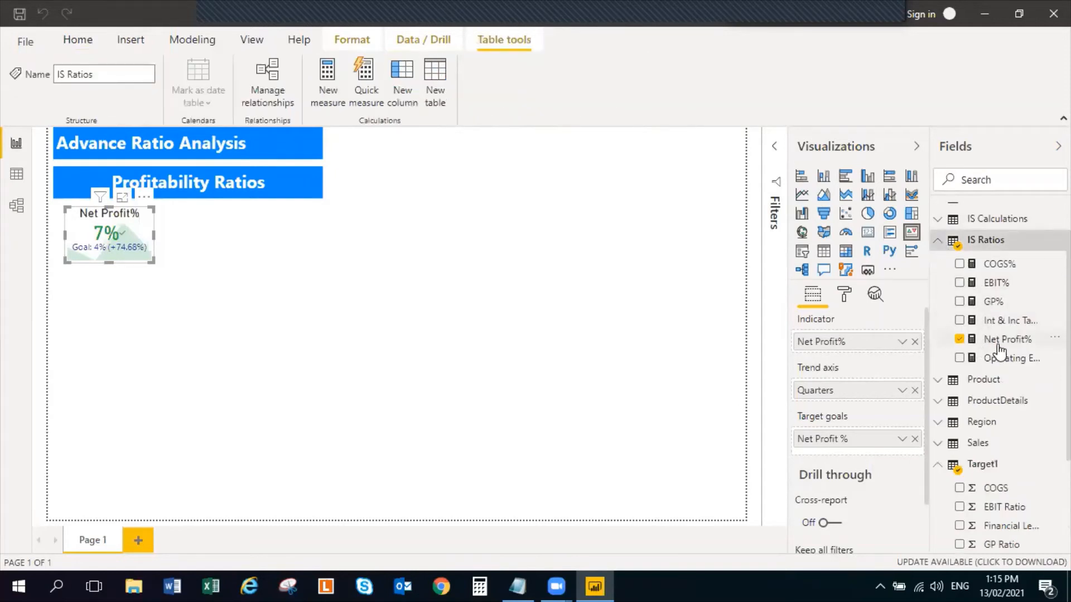
pyautogui.click(144, 236)
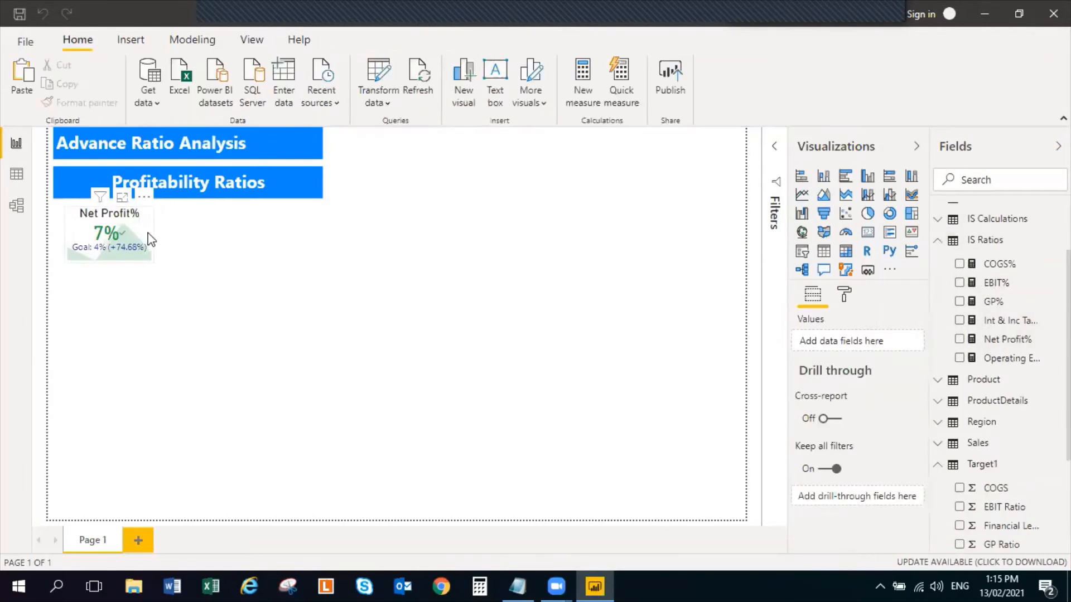
pyautogui.click(843, 294)
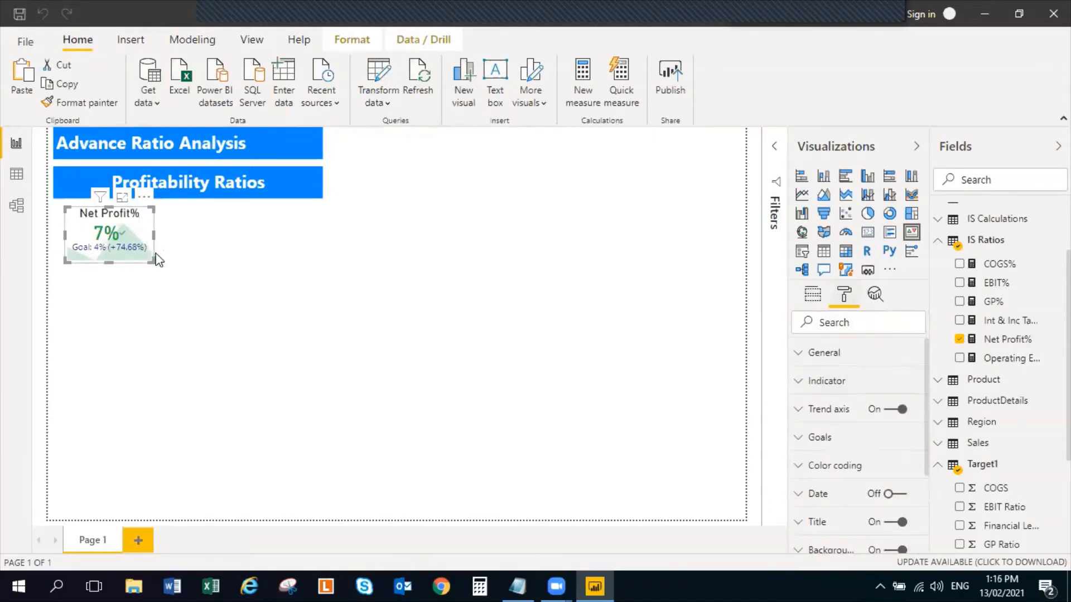
# Move the Net Profit% KPI right so it sits centred beneath the Profitability Ratios heading, then deselect it
pyautogui.click(244, 262)
pyautogui.moveTo(145, 231); pyautogui.dragTo(222, 231)
pyautogui.click(271, 298)
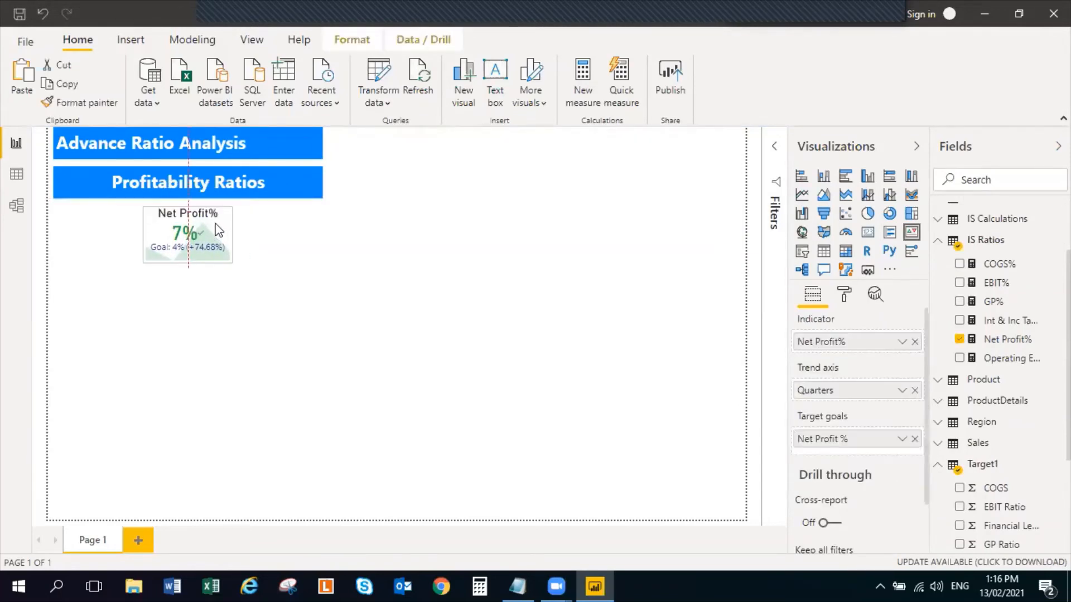
pyautogui.click(430, 286)
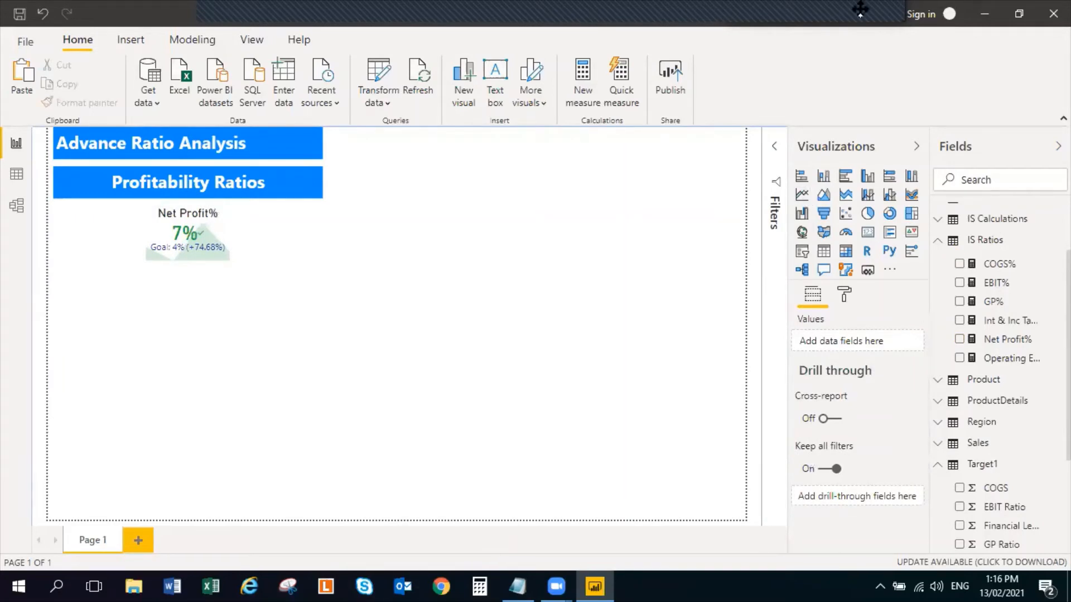
# Open the demo ratio analysis report from the Session 9 desktop folder, examine its KPI layout, and return to the untitled report
pyautogui.click(989, 11)
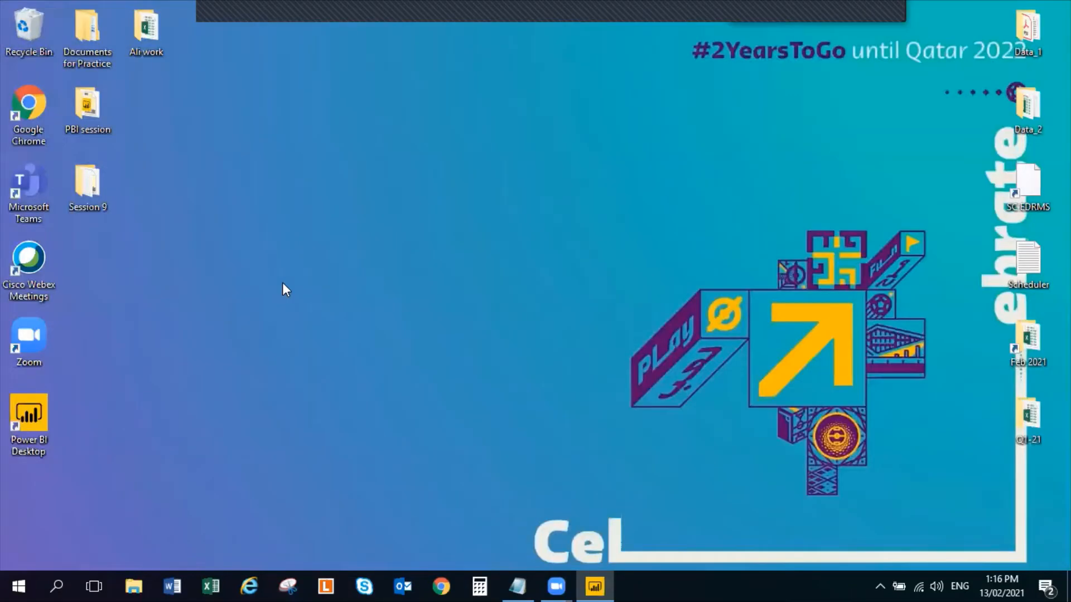
pyautogui.doubleClick(78, 172)
pyautogui.doubleClick(173, 202)
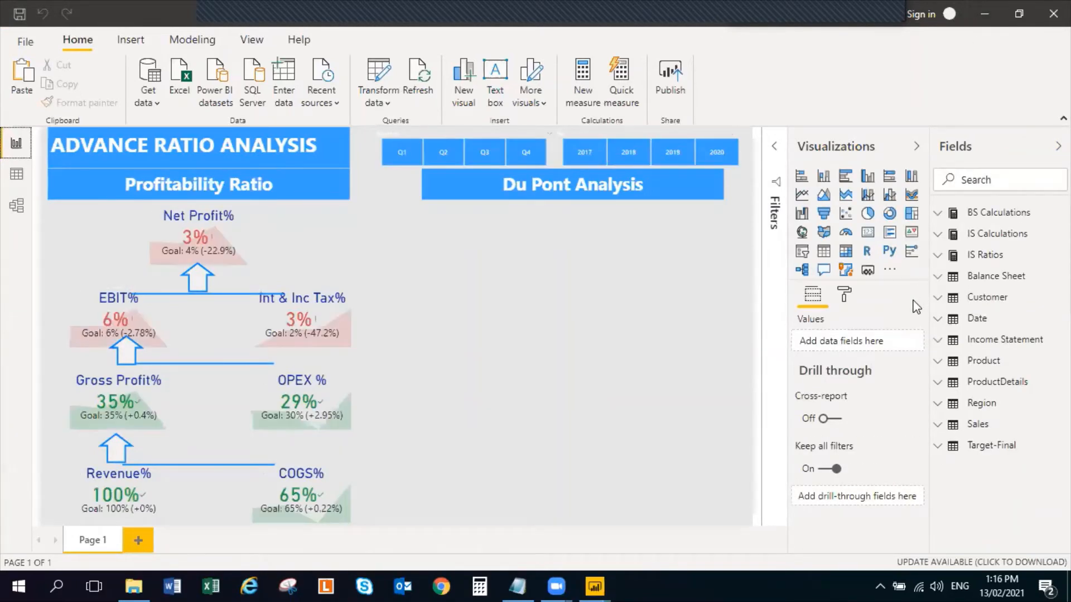
pyautogui.hotkey('alt', 'Tab')
pyautogui.hotkey('alt', 'Tab')
pyautogui.press('Tab')
pyautogui.press('Tab')
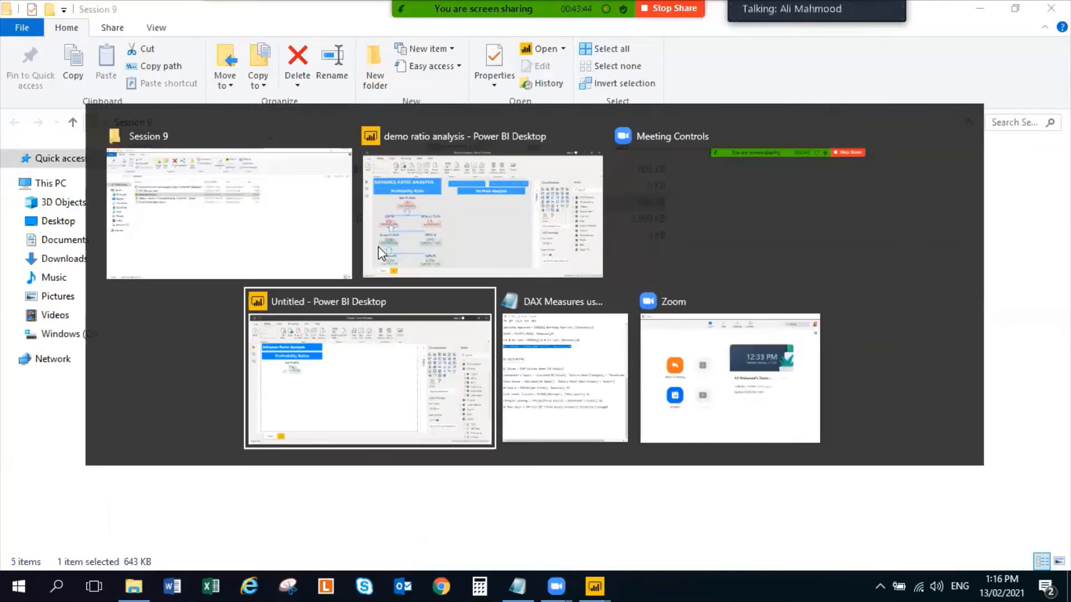
# Duplicate the Net Profit% KPI and place the copy below and to the left of the original
pyautogui.click(218, 243)
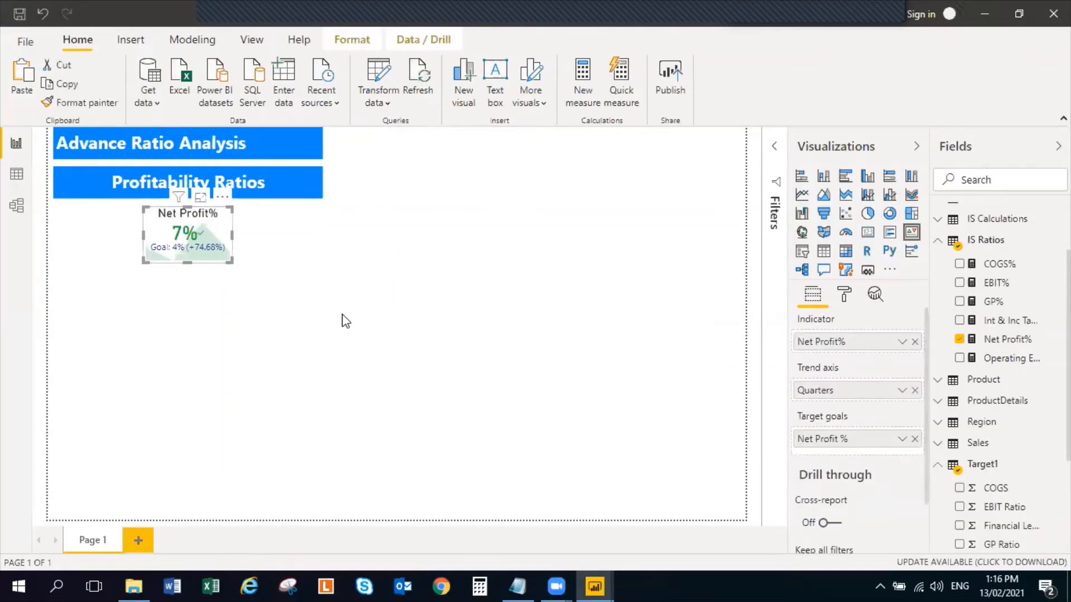
pyautogui.click(219, 313)
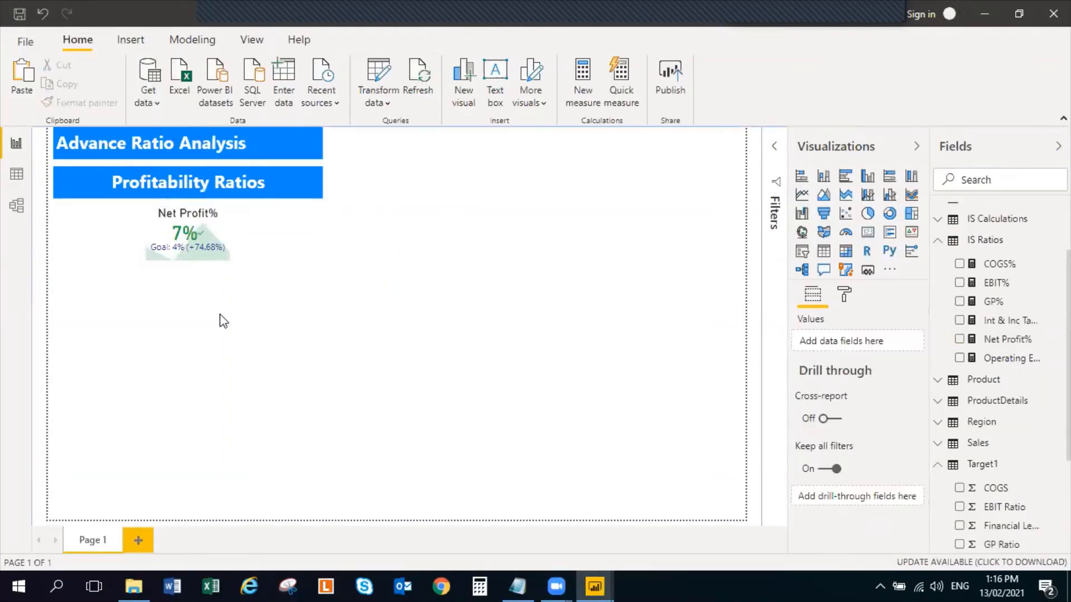
pyautogui.moveTo(195, 238); pyautogui.dragTo(108, 307)
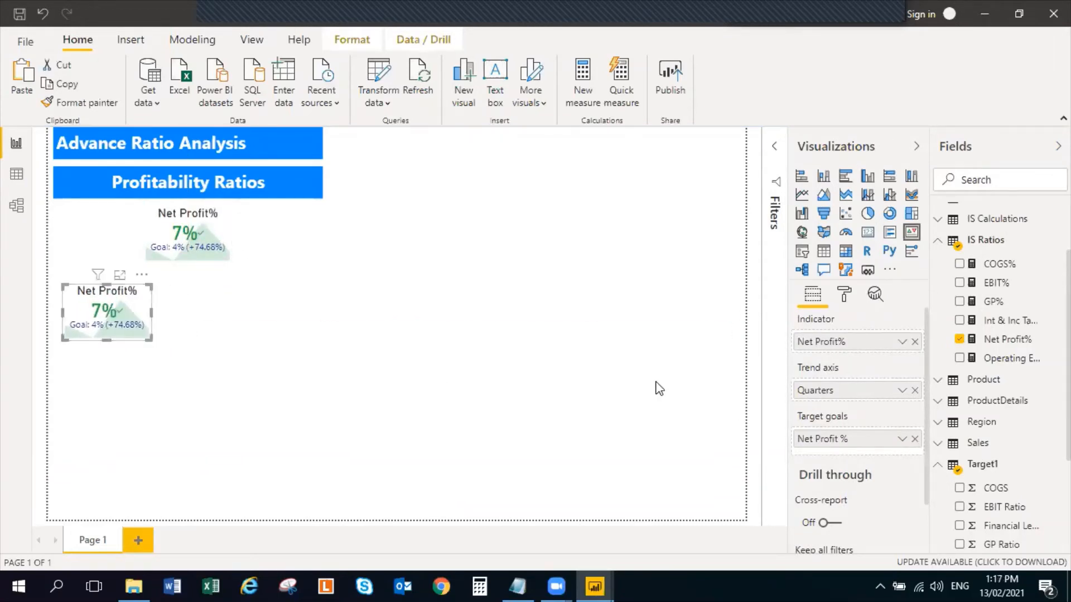
# Change the title text of the duplicated KPI to EBIT%
pyautogui.click(844, 294)
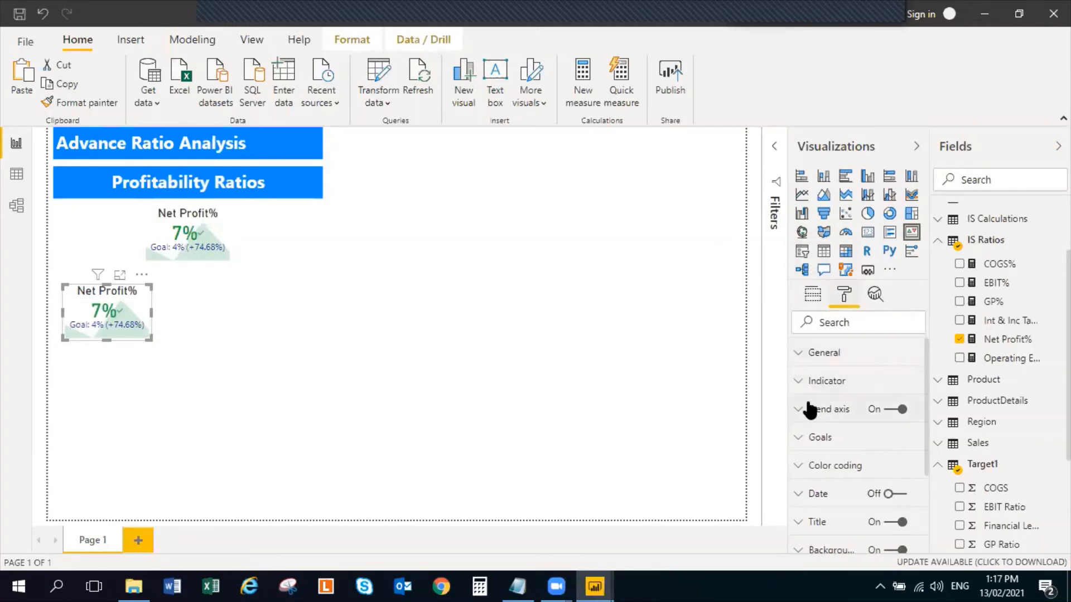
pyautogui.click(806, 382)
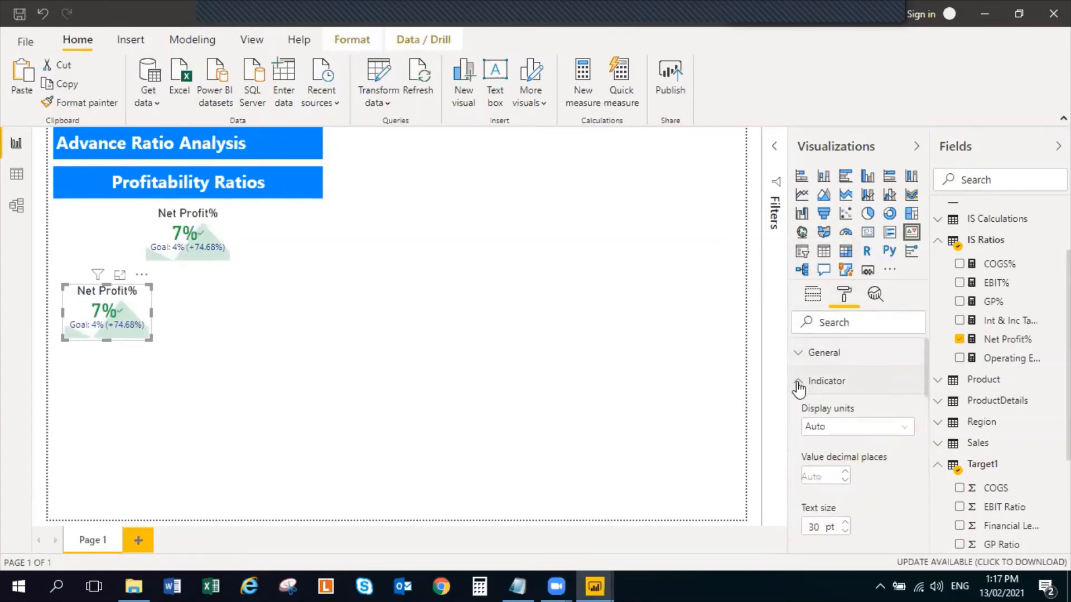
pyautogui.scroll(-10, 865, 477)
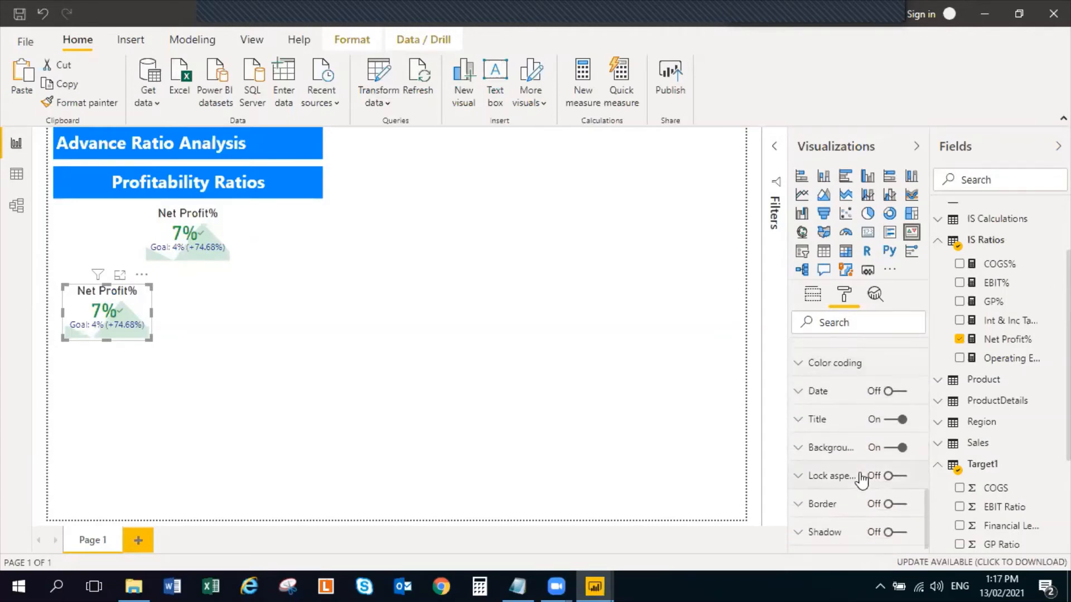
pyautogui.click(798, 420)
pyautogui.doubleClick(825, 466)
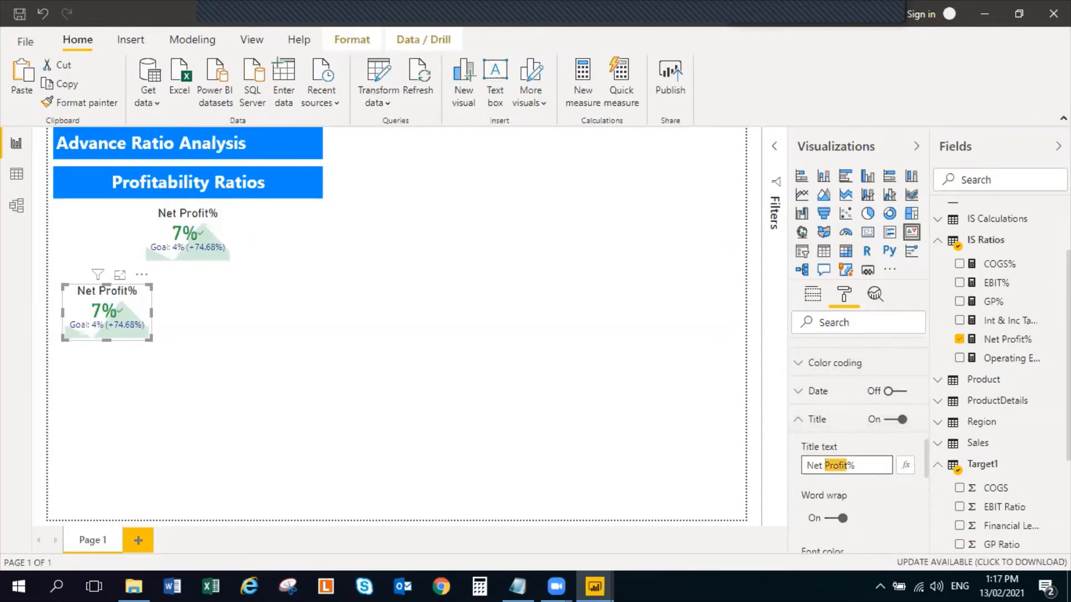
pyautogui.press('BackSpace')
pyautogui.press('BackSpace')
pyautogui.press('BackSpace')
pyautogui.press('BackSpace')
pyautogui.write('EBIT%')
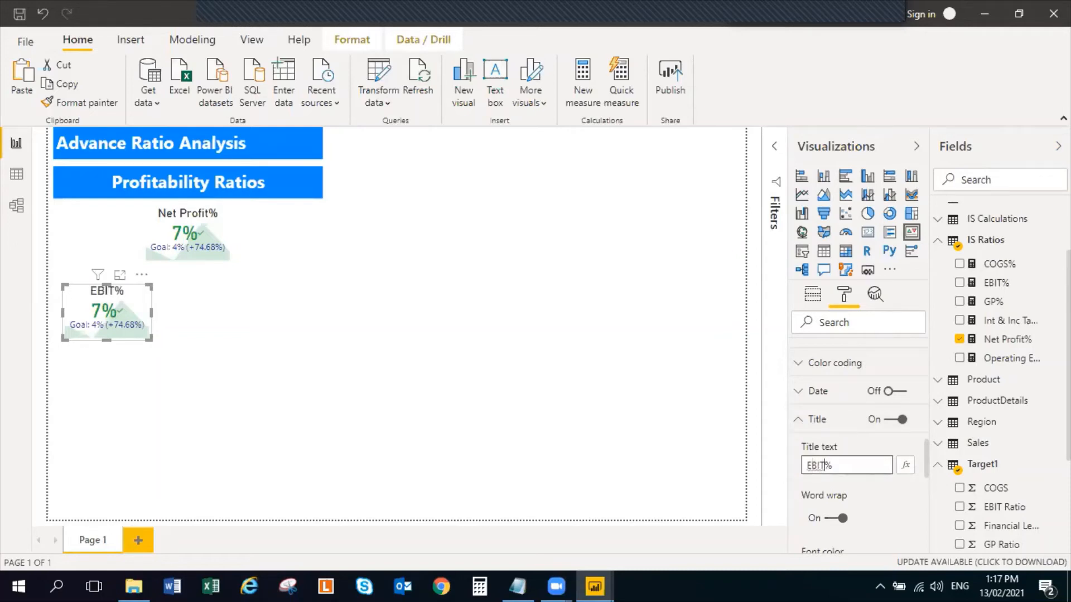
# Replace the EBIT% KPI's indicator with EBIT% from IS Ratios and its target goal with EBIT Ratio from Target1
pyautogui.click(146, 299)
pyautogui.click(959, 339)
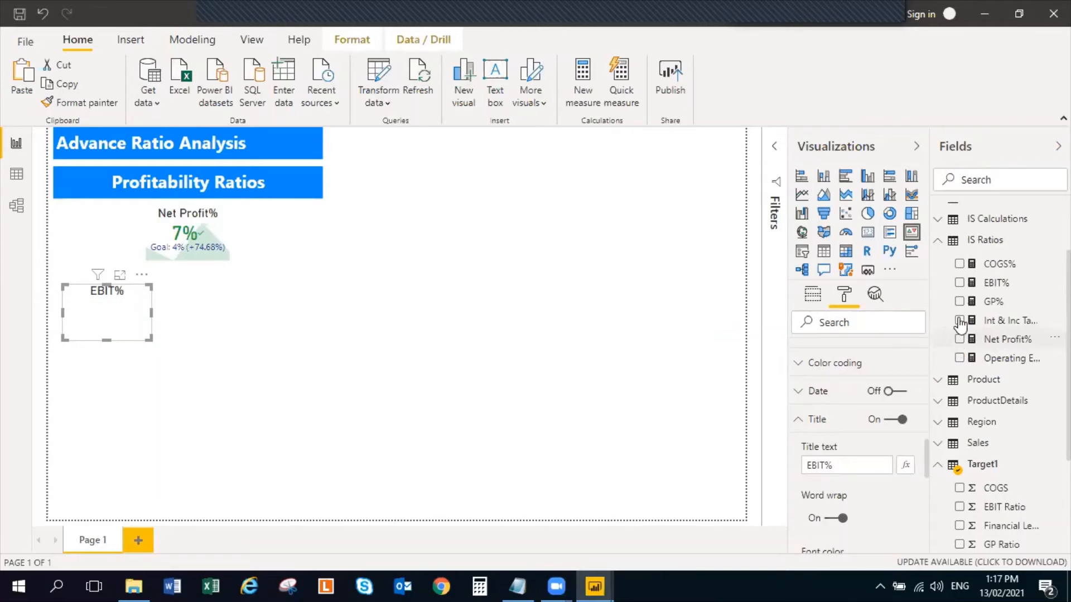
pyautogui.click(959, 282)
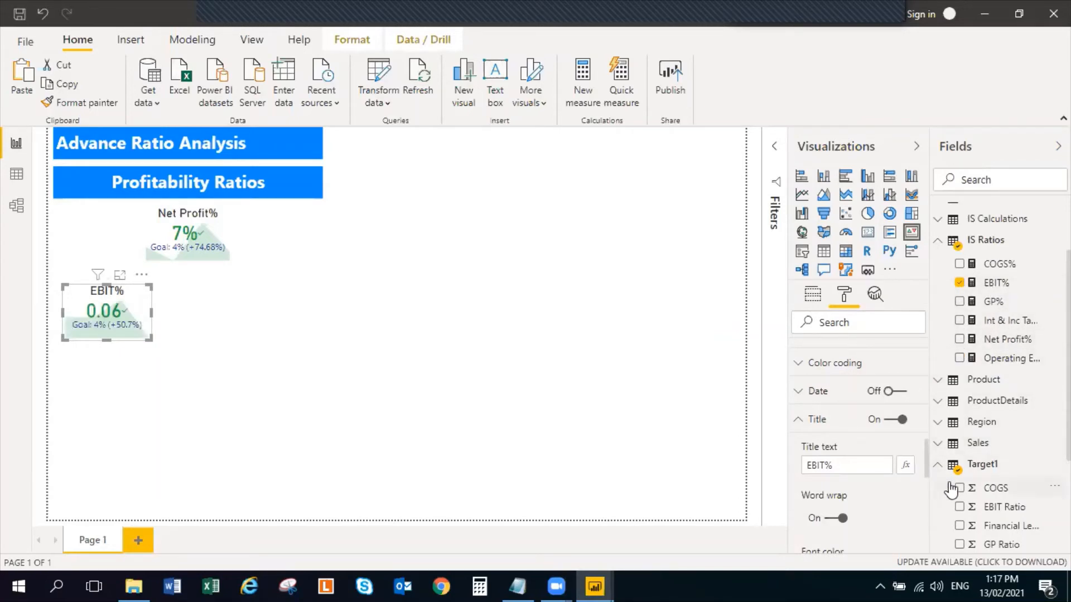
pyautogui.scroll(-4, 948, 480)
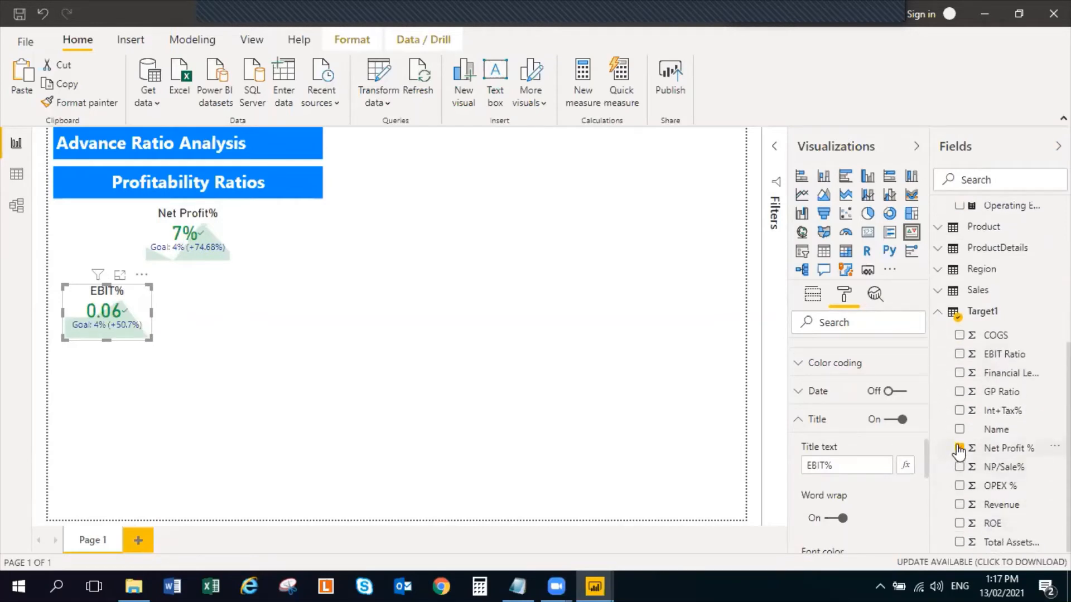
pyautogui.click(958, 449)
pyautogui.click(959, 355)
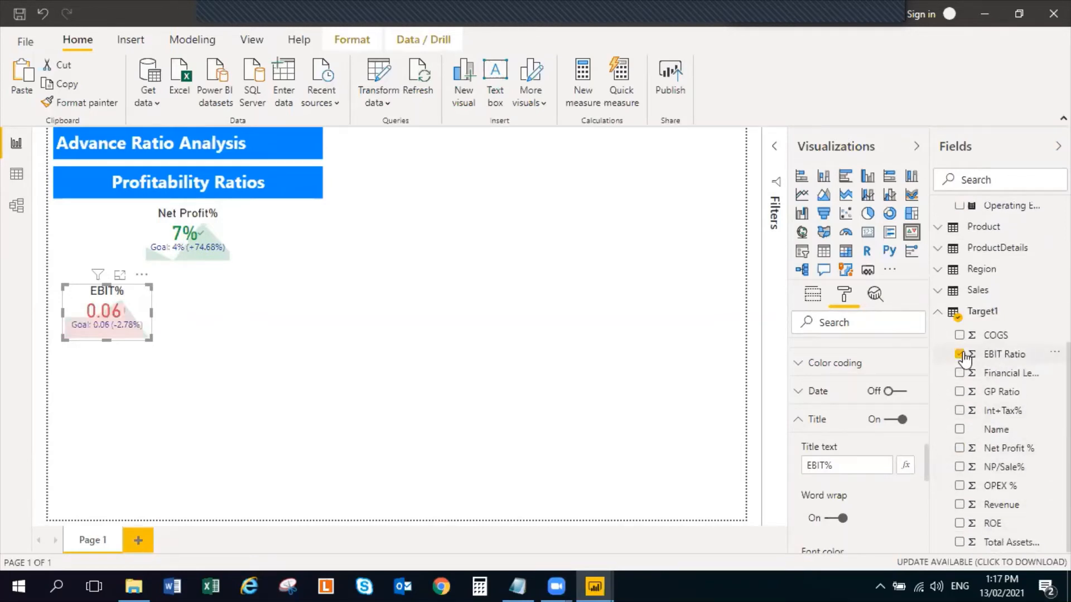
# Format the EBIT% measure in the IS Ratios table as a percentage with 0 decimal places
pyautogui.click(940, 318)
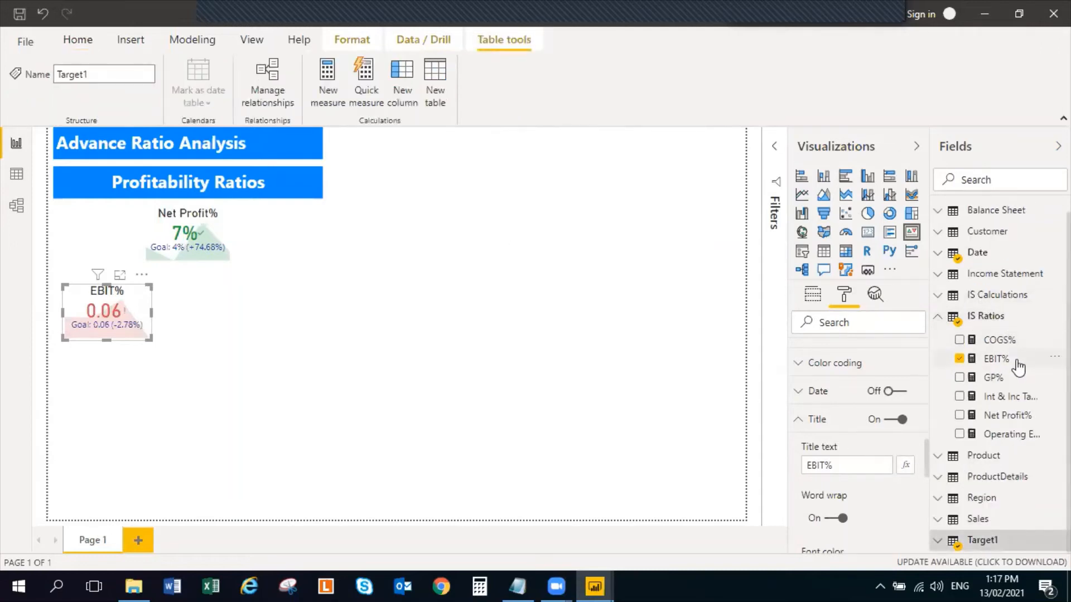
pyautogui.click(1015, 362)
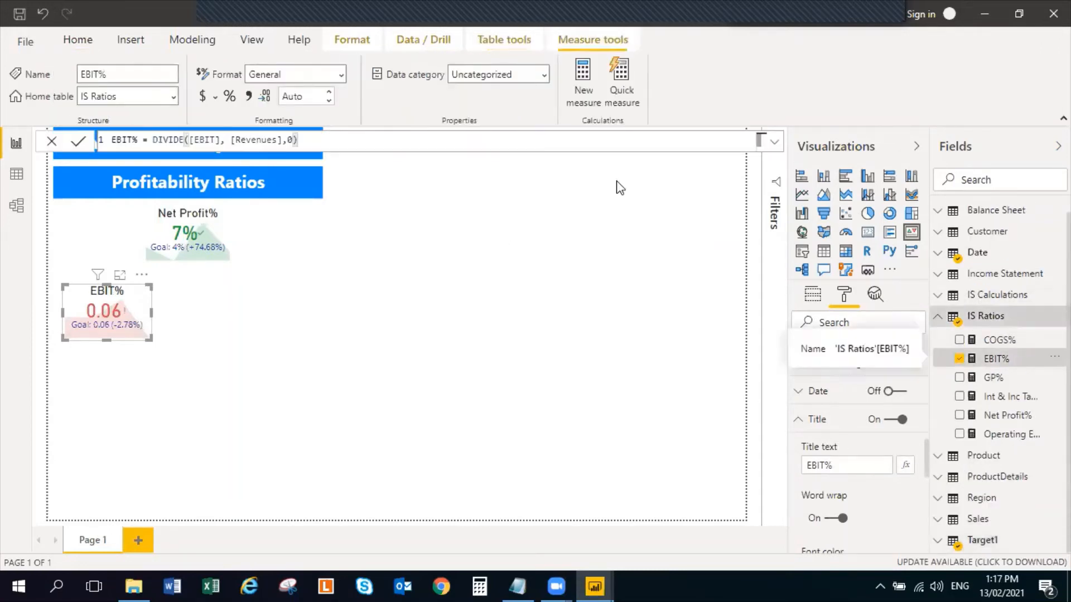
pyautogui.click(233, 98)
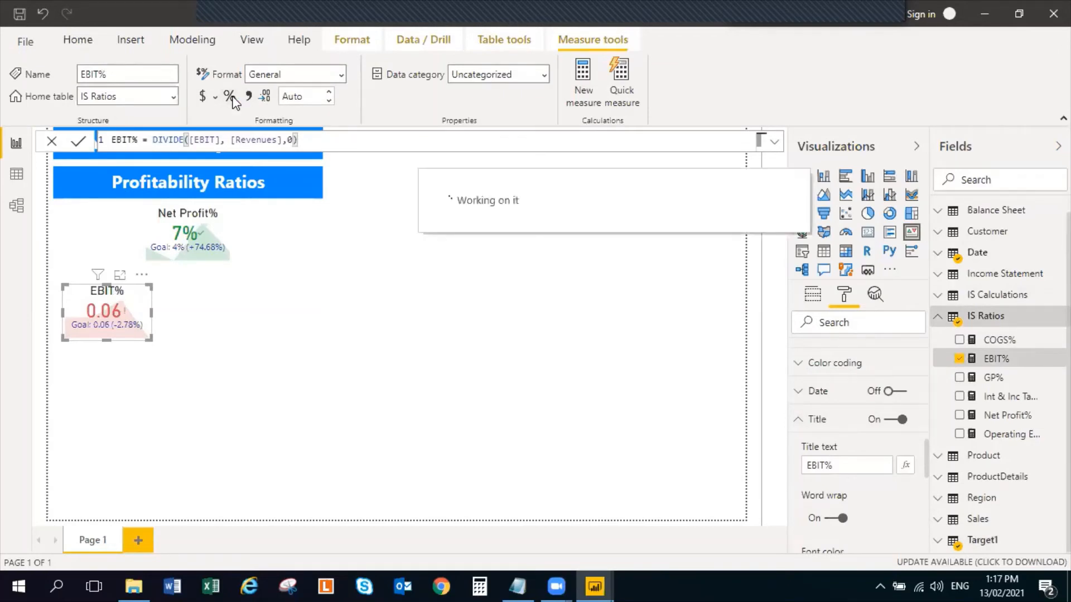
pyautogui.click(329, 101)
pyautogui.click(329, 100)
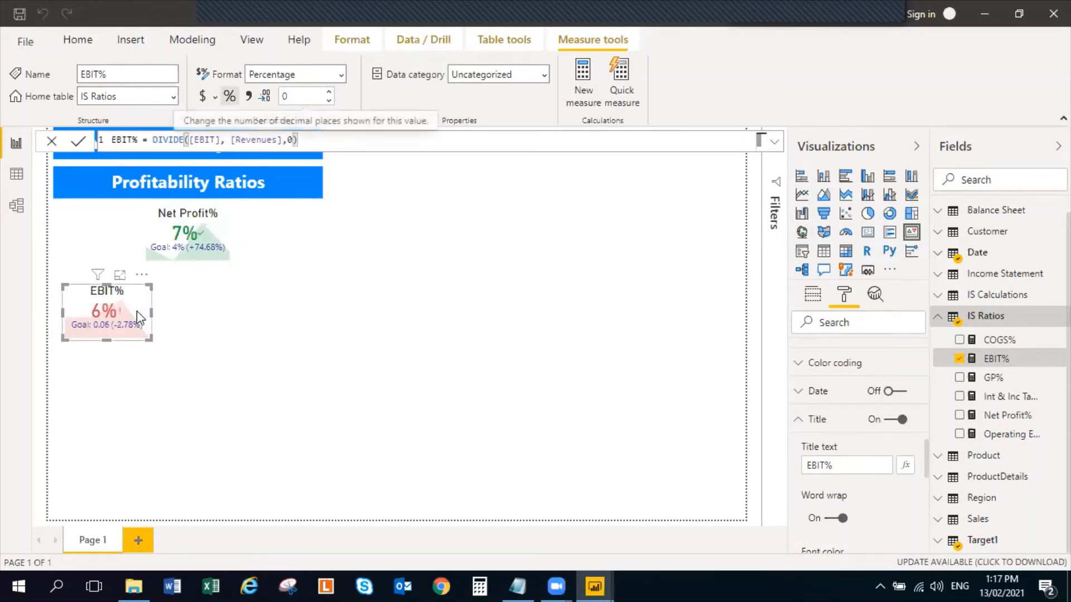
# Examine the EBIT% KPI's title, color coding and other formatting options, along with its source fields in the Target1 table
pyautogui.scroll(-5, 902, 467)
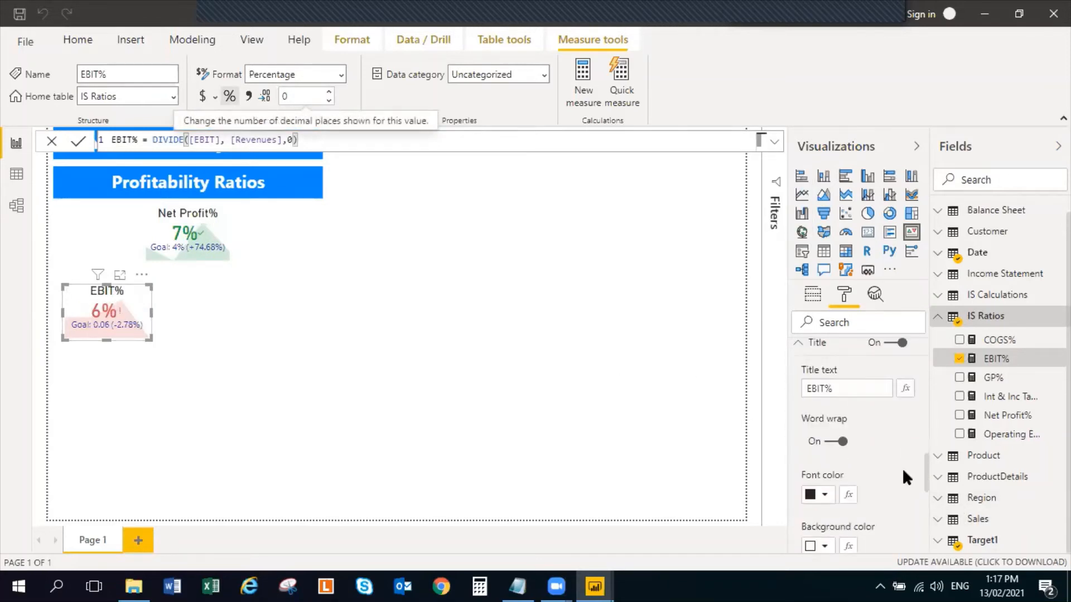
pyautogui.scroll(5, 900, 497)
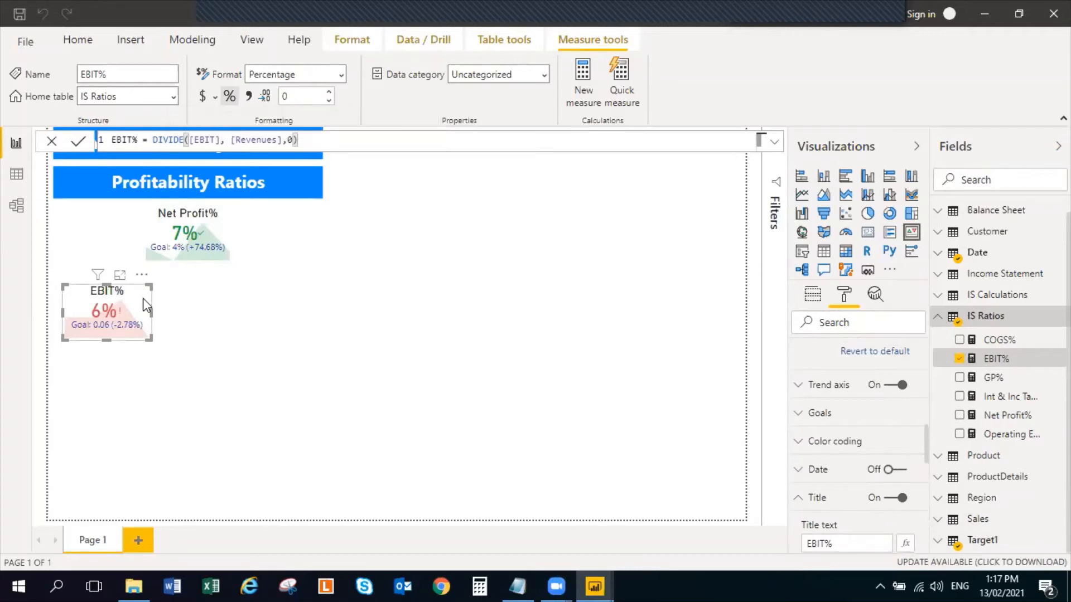
pyautogui.click(948, 540)
pyautogui.scroll(-4, 1042, 509)
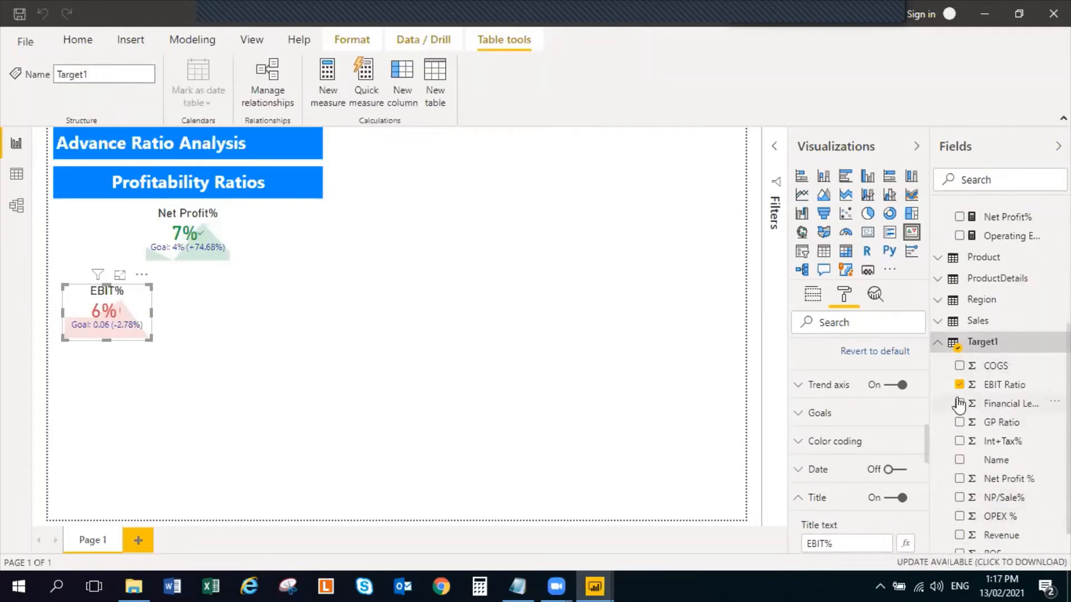
pyautogui.click(940, 349)
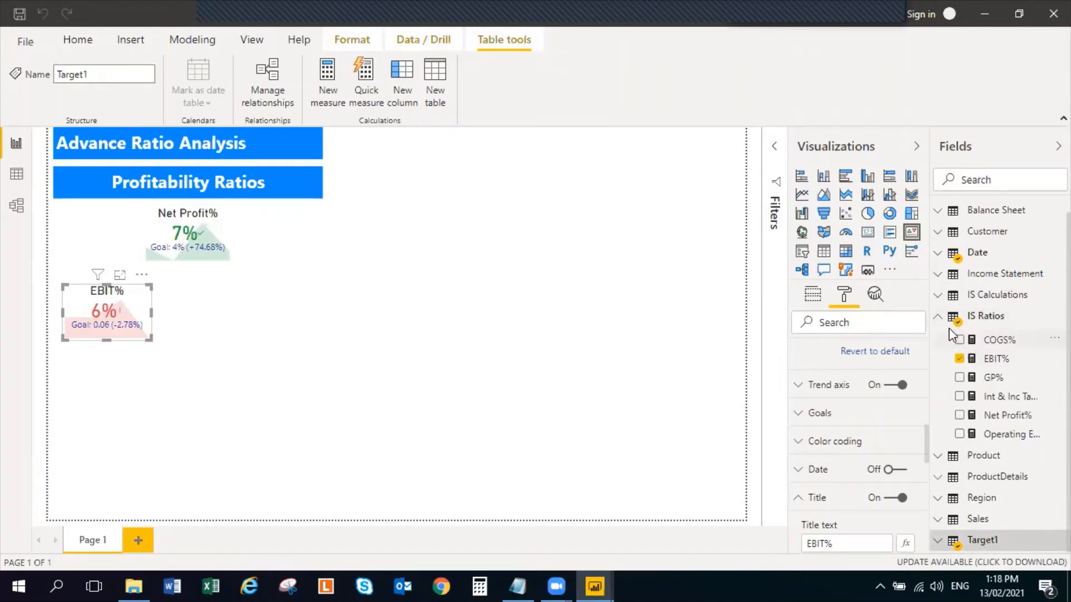
pyautogui.click(940, 321)
pyautogui.scroll(-4, 843, 463)
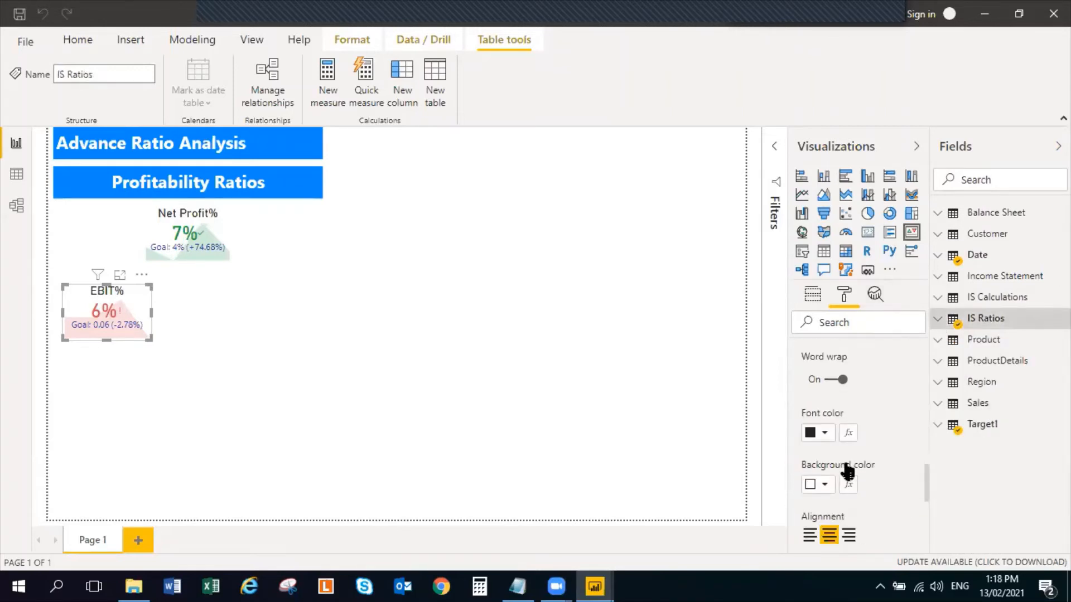
pyautogui.scroll(3, 846, 440)
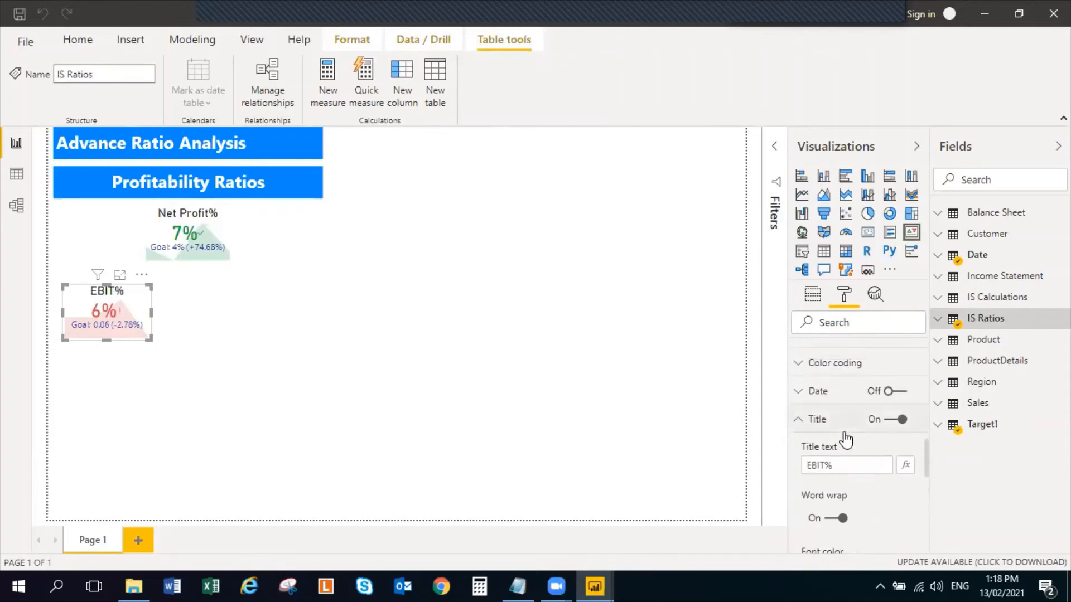
pyautogui.scroll(-8, 842, 437)
pyautogui.scroll(6, 828, 478)
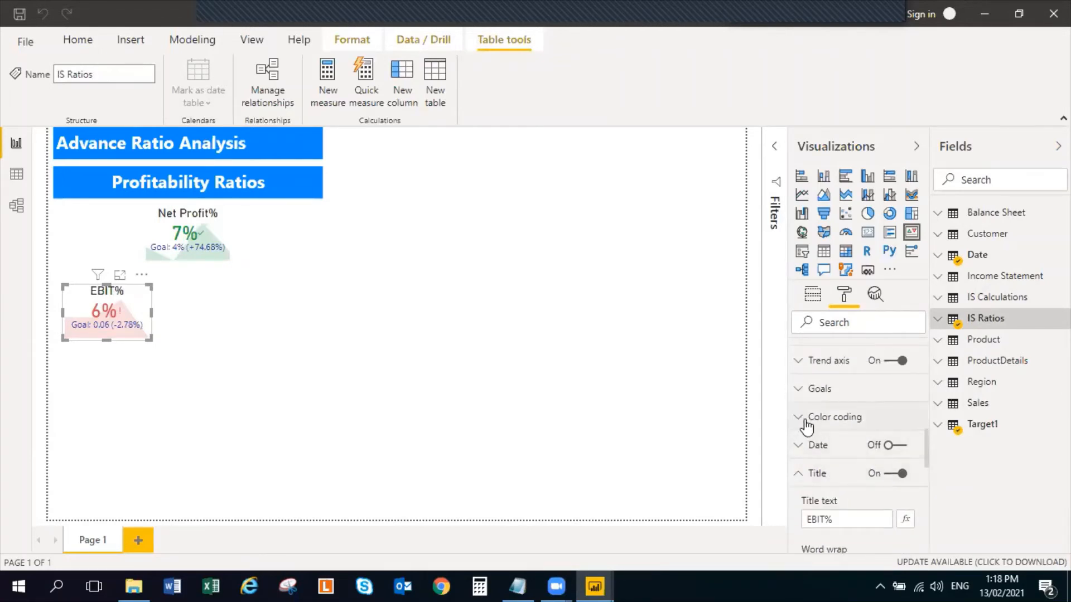
pyautogui.click(807, 420)
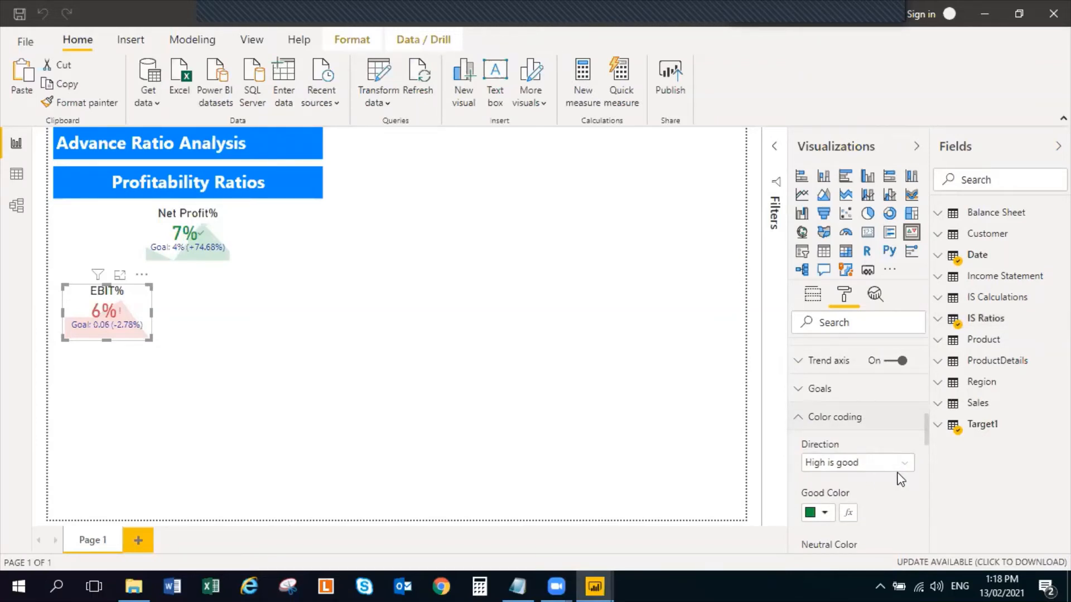
pyautogui.scroll(-5, 846, 486)
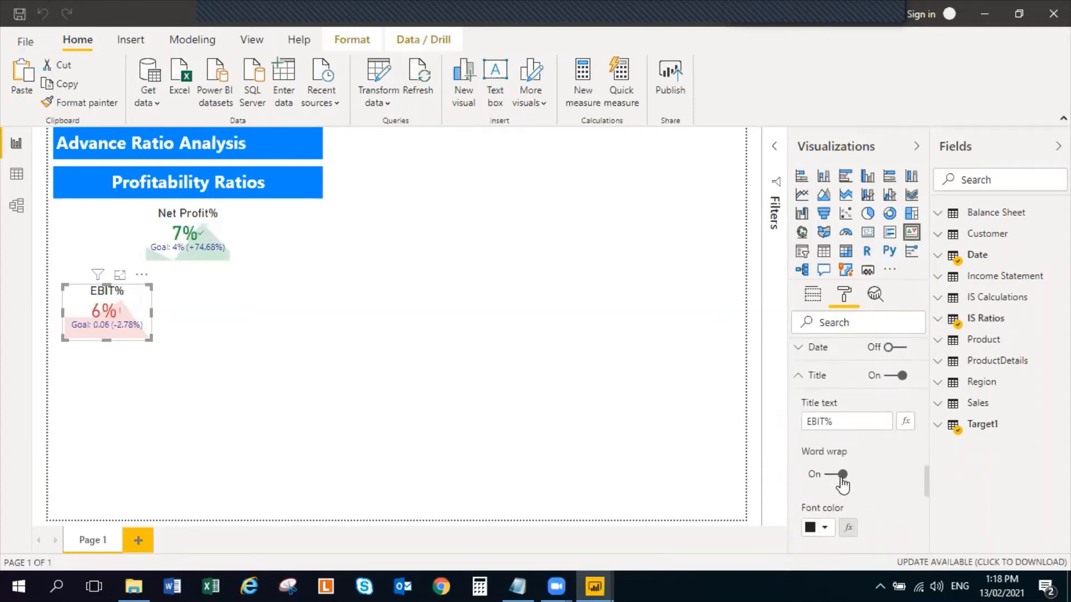
pyautogui.scroll(-6, 842, 484)
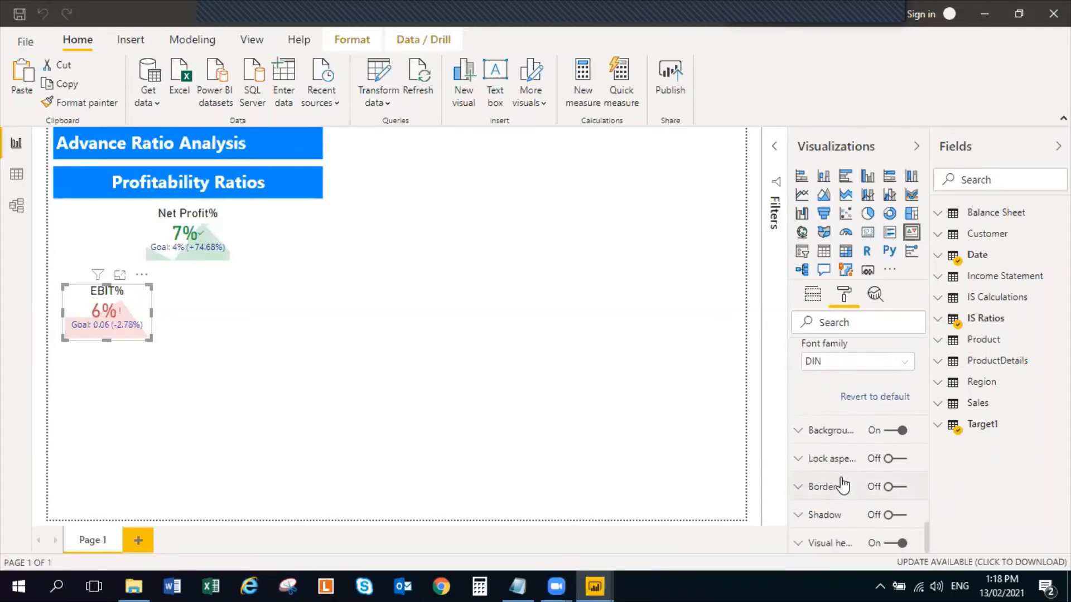
pyautogui.scroll(6, 842, 485)
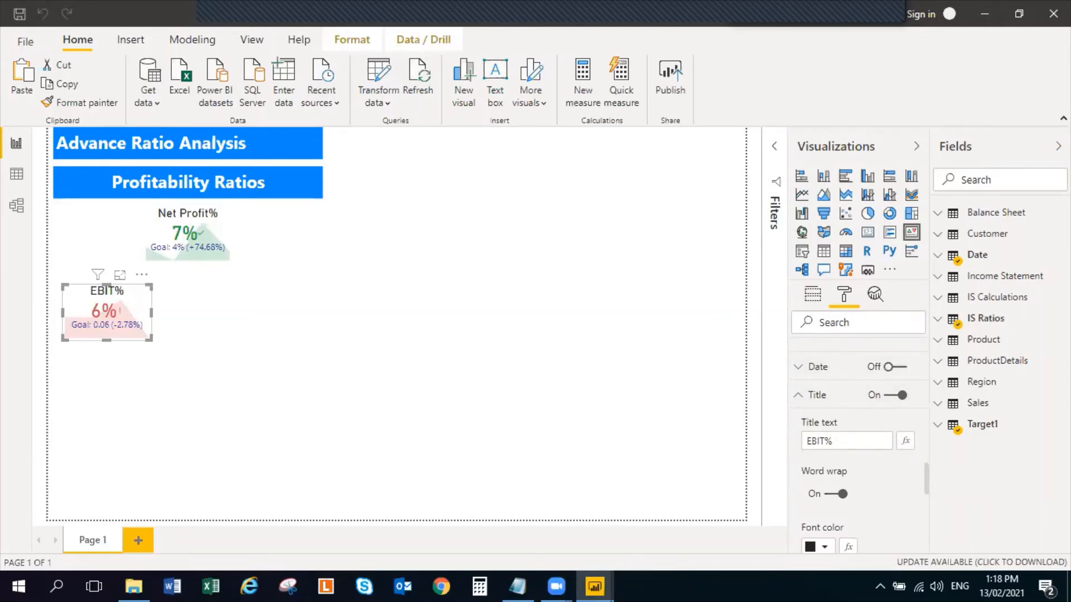
# Examine the EBIT Ratio field in Target1 and the EBIT% KPI's goals and color coding options
pyautogui.click(937, 434)
pyautogui.scroll(-3, 1040, 473)
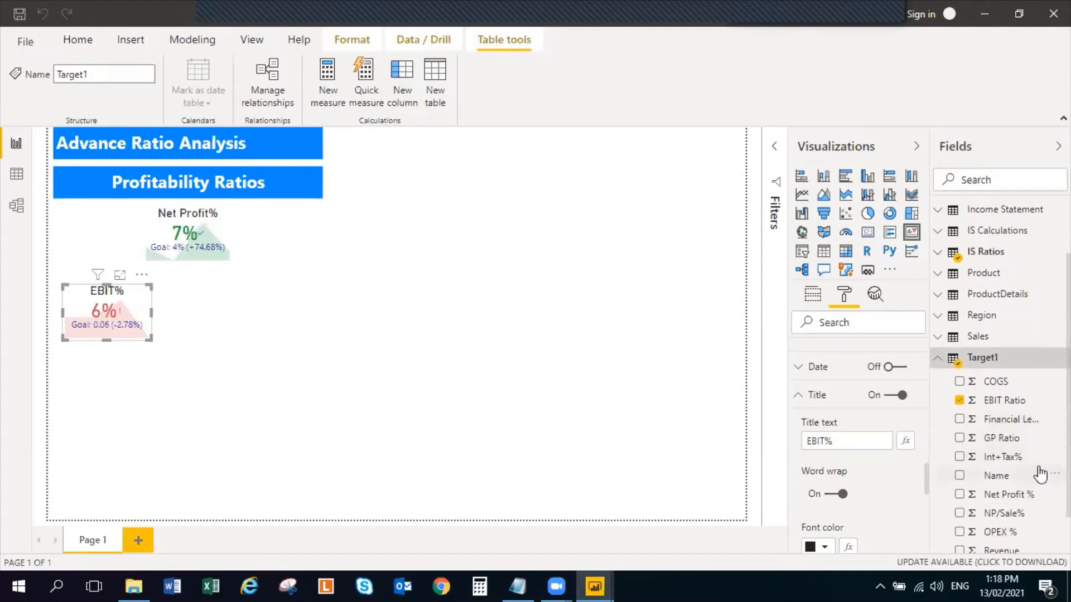
pyautogui.click(1039, 391)
pyautogui.scroll(1, 829, 426)
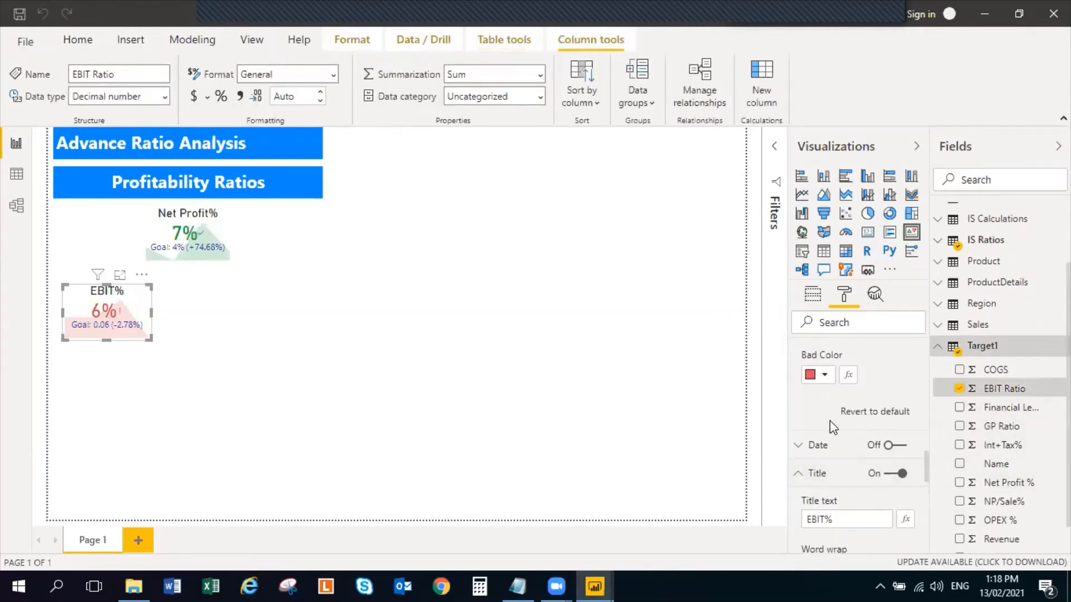
pyautogui.scroll(2, 818, 426)
pyautogui.scroll(2, 816, 427)
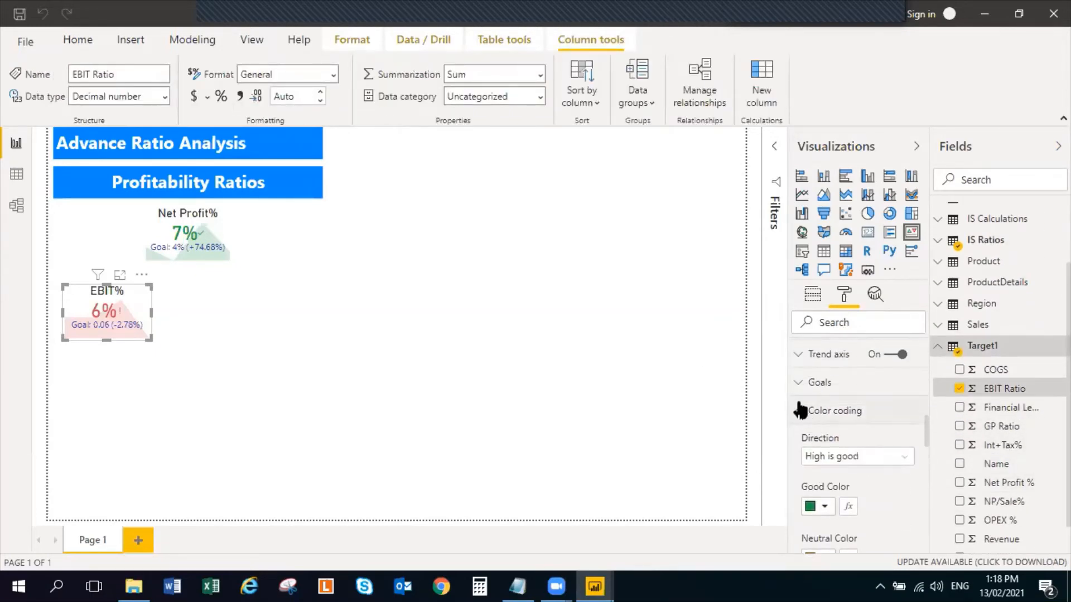
pyautogui.click(862, 386)
pyautogui.scroll(-6, 900, 437)
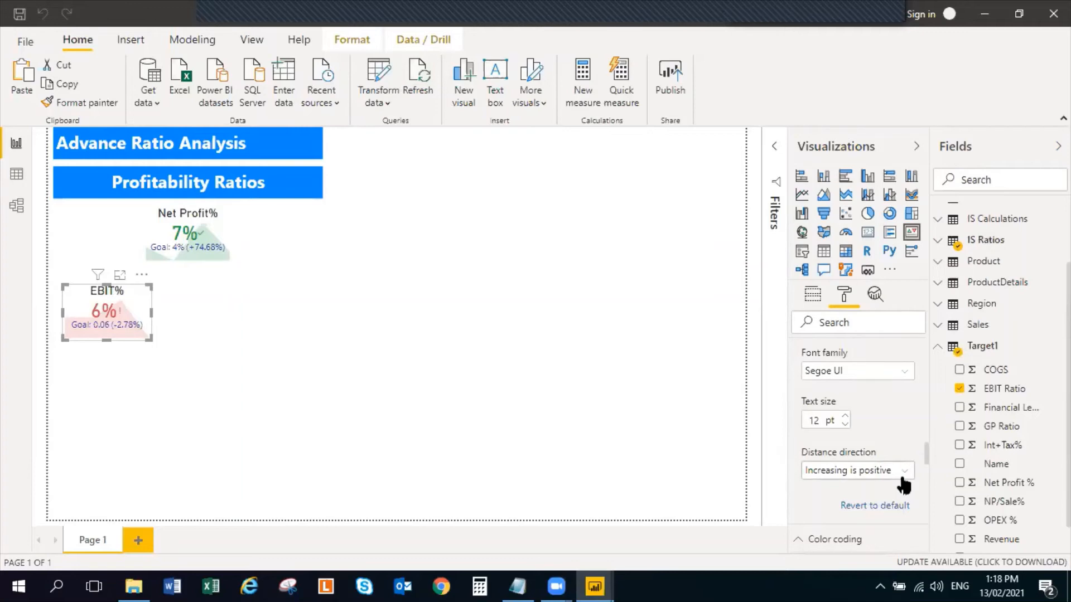
pyautogui.click(205, 359)
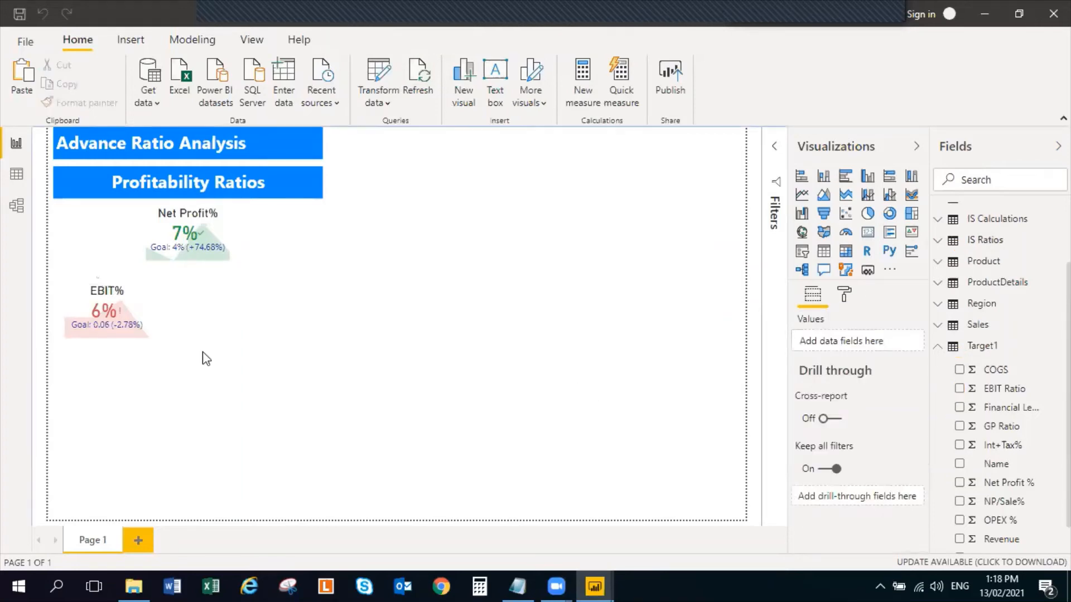
pyautogui.click(149, 311)
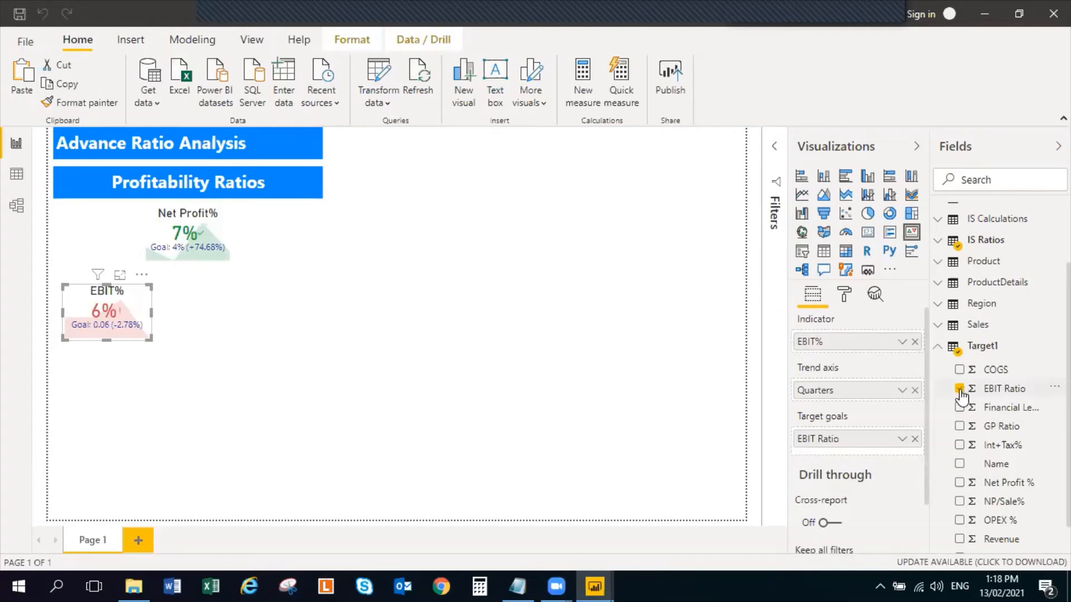
# Format the EBIT Ratio column in the Target1 table as a percentage with 0 decimal places
pyautogui.click(1035, 392)
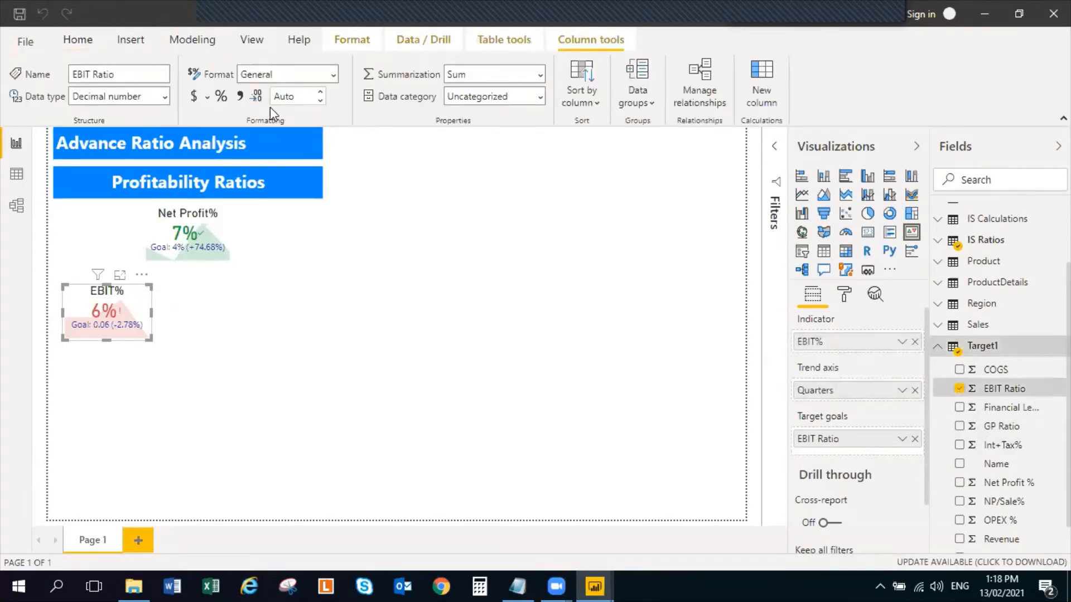
pyautogui.click(221, 98)
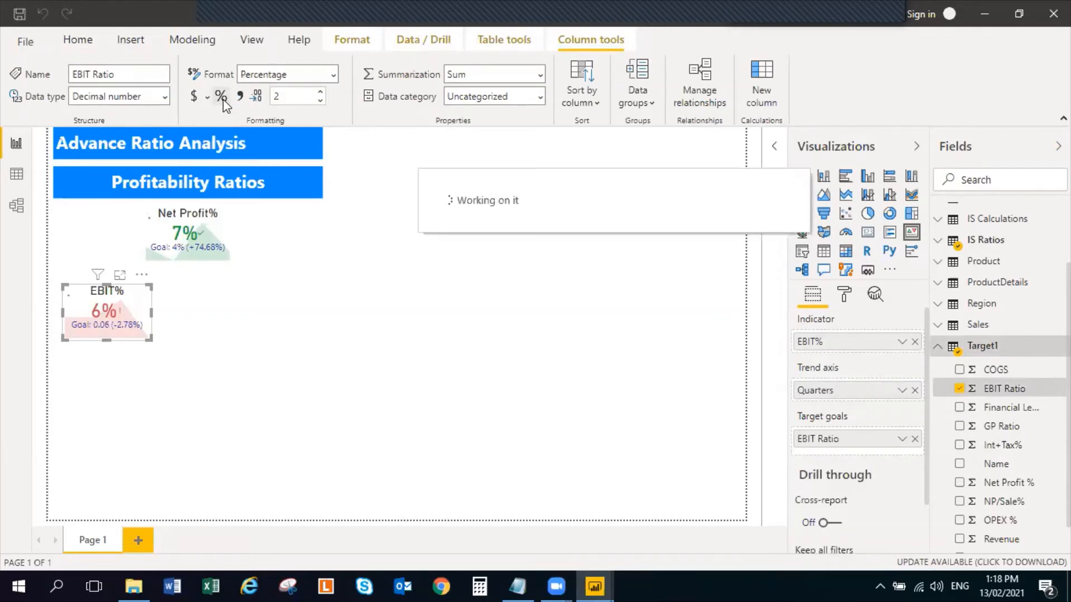
pyautogui.click(320, 101)
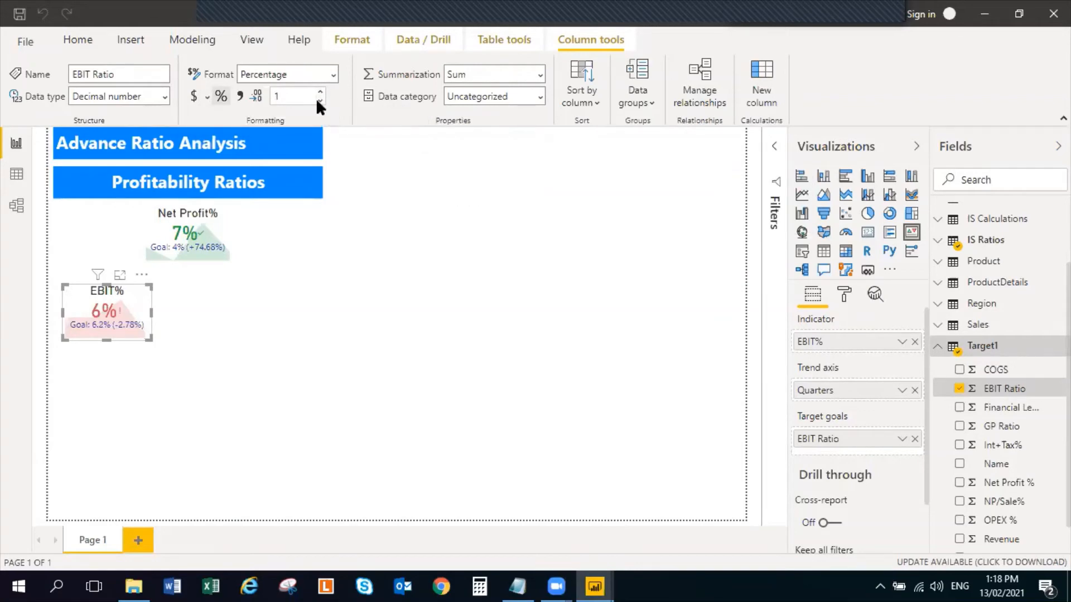
pyautogui.click(319, 102)
pyautogui.hotkey('alt', 'Tab')
pyautogui.hotkey('alt', 'Tab')
pyautogui.hotkey('alt', 'Tab')
pyautogui.hotkey('alt', 'Tab')
pyautogui.hotkey('alt', 'Tab')
pyautogui.hotkey('alt', 'Tab')
pyautogui.hotkey('alt', 'Tab')
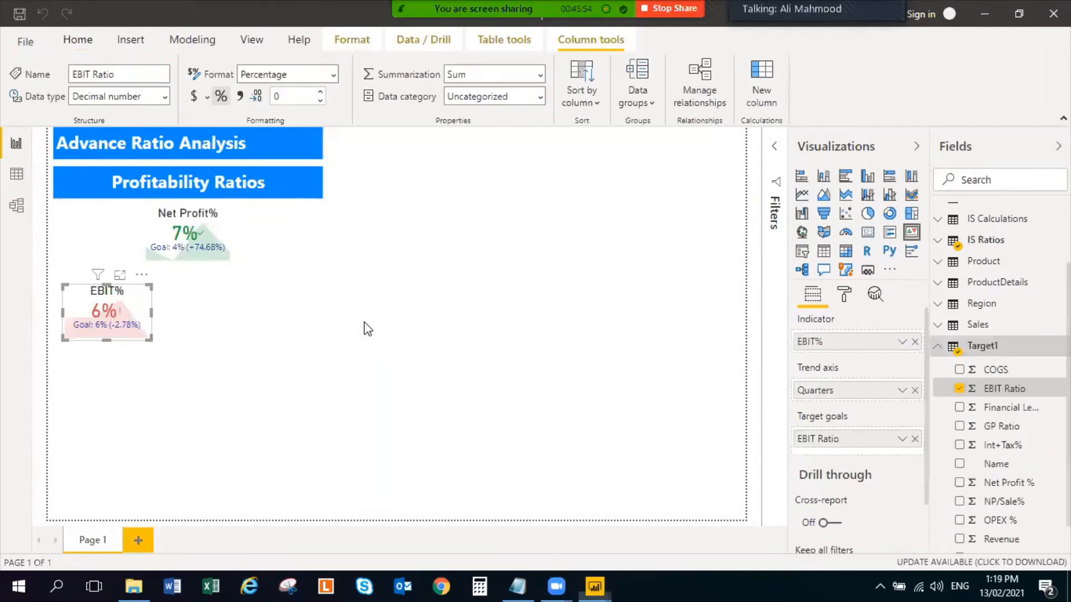
# Duplicate the EBIT% KPI and place the copy to its right in the same row, under Profitability Ratios
pyautogui.click(252, 333)
pyautogui.moveTo(141, 302); pyautogui.dragTo(306, 310)
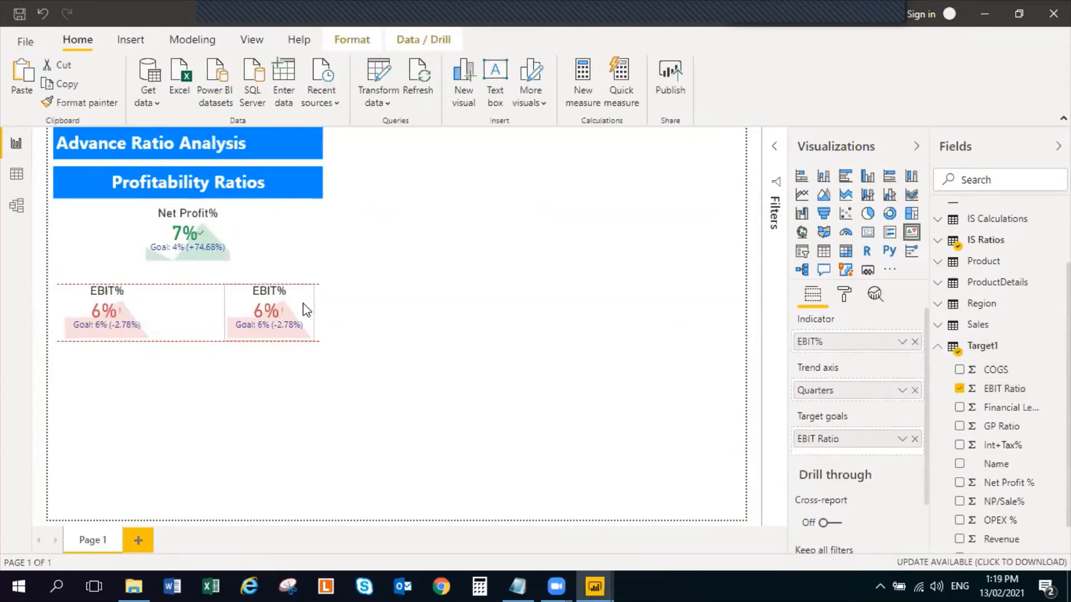
# Change the title text of the duplicated EBIT% KPI to Int & Inc Tax%
pyautogui.click(844, 296)
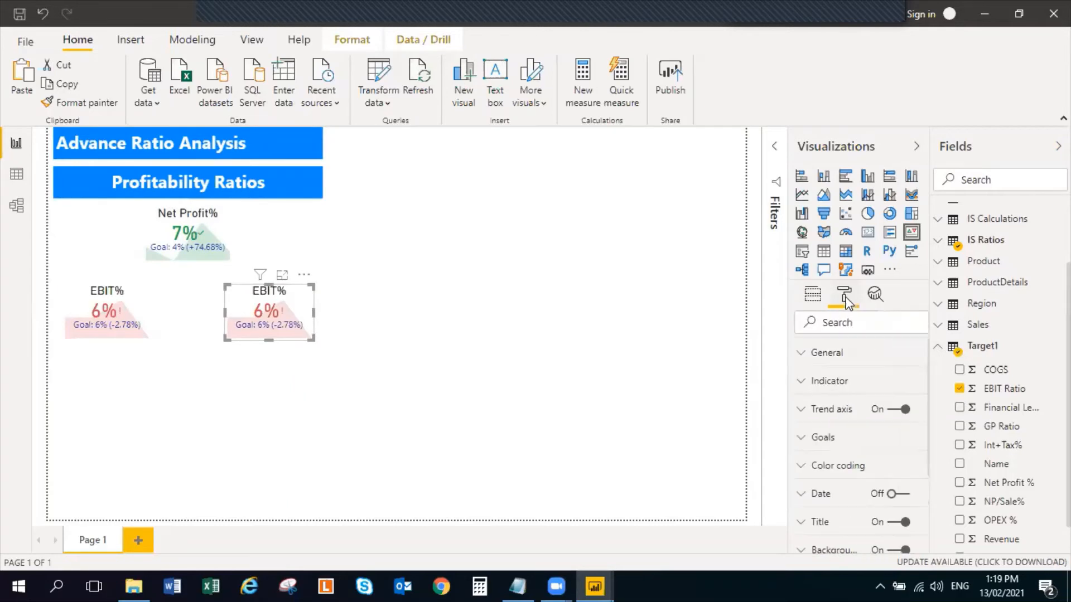
pyautogui.click(799, 385)
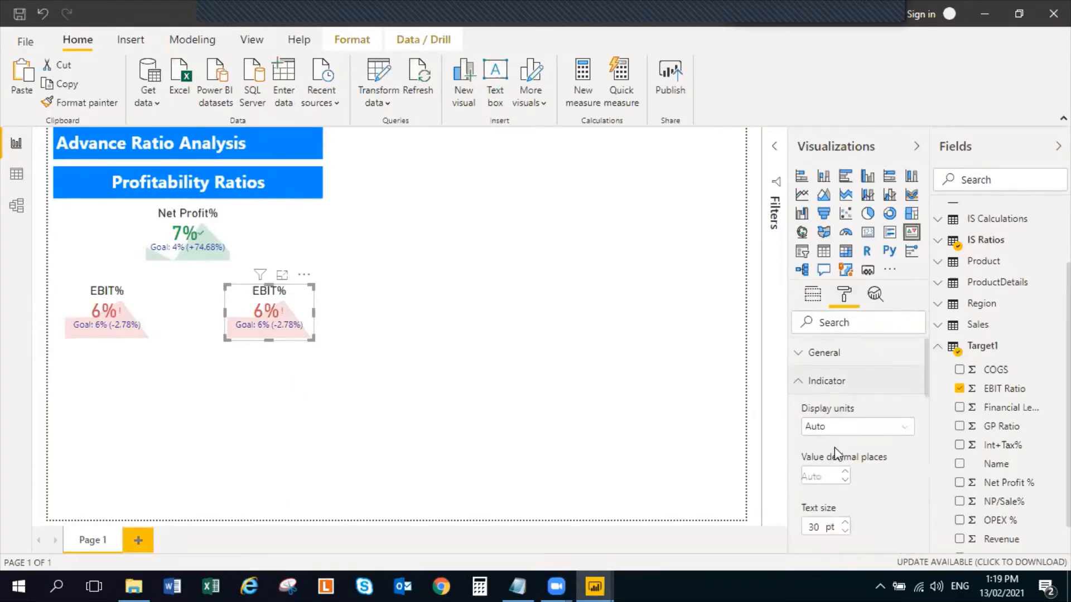
pyautogui.scroll(-2, 834, 449)
pyautogui.scroll(-3, 826, 477)
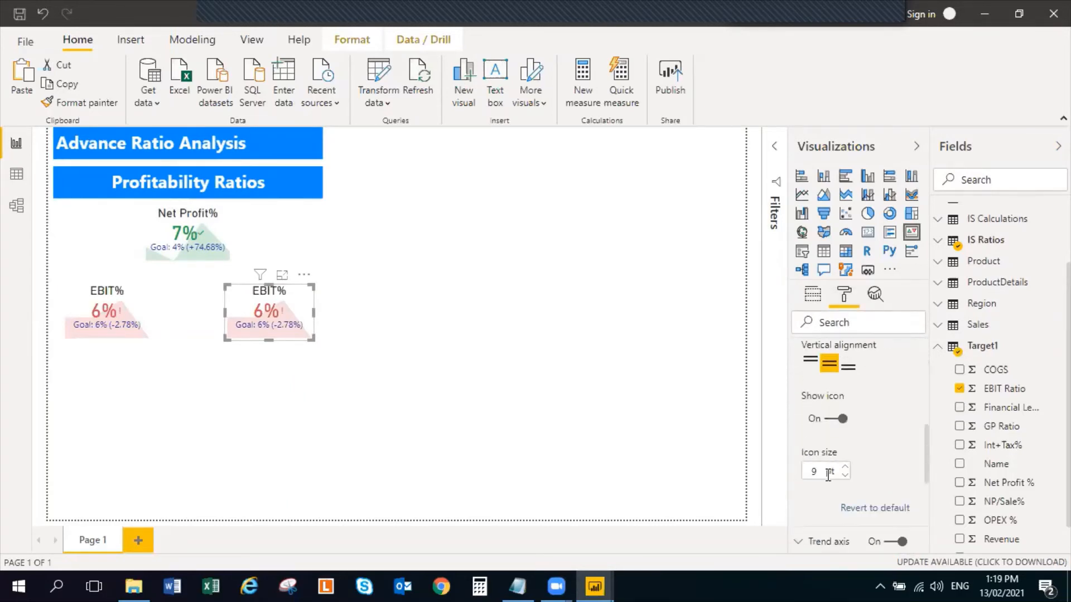
pyautogui.scroll(5, 826, 475)
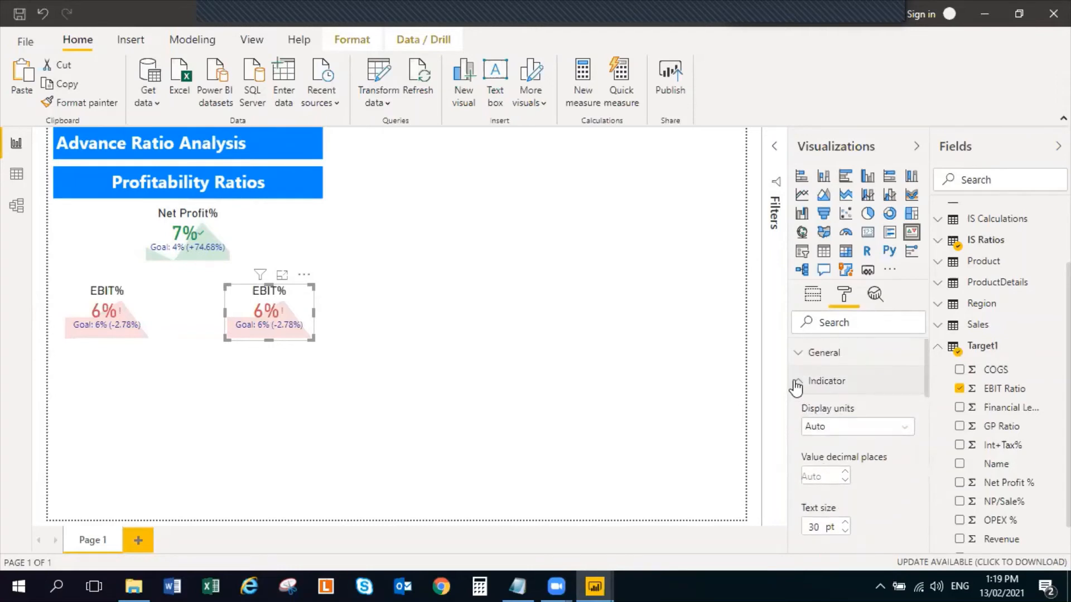
pyautogui.click(798, 383)
pyautogui.scroll(-2, 800, 480)
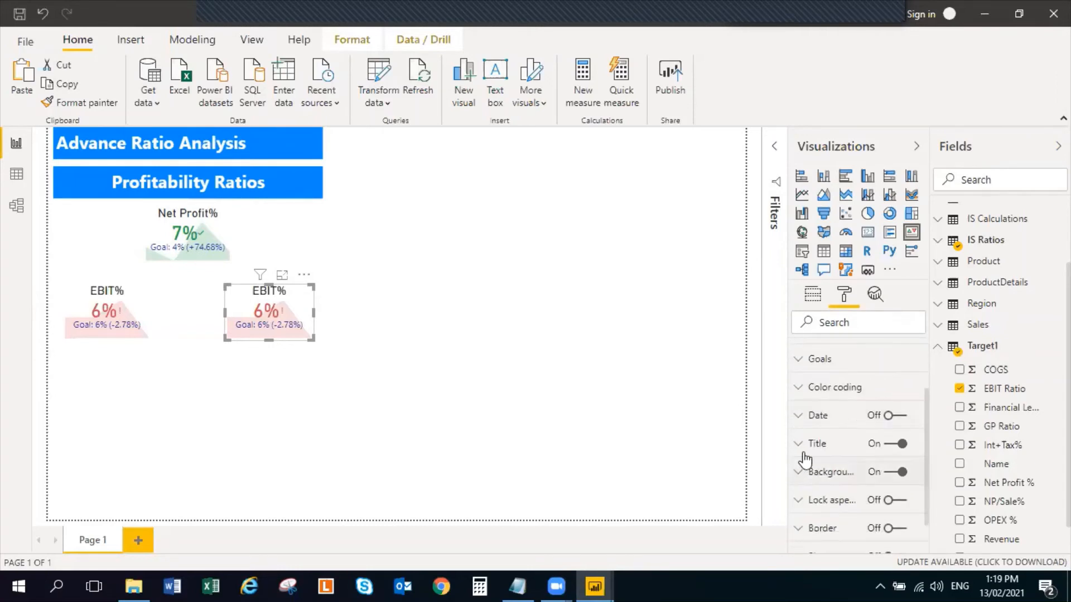
pyautogui.click(797, 444)
pyautogui.scroll(-3, 831, 491)
pyautogui.scroll(3, 831, 490)
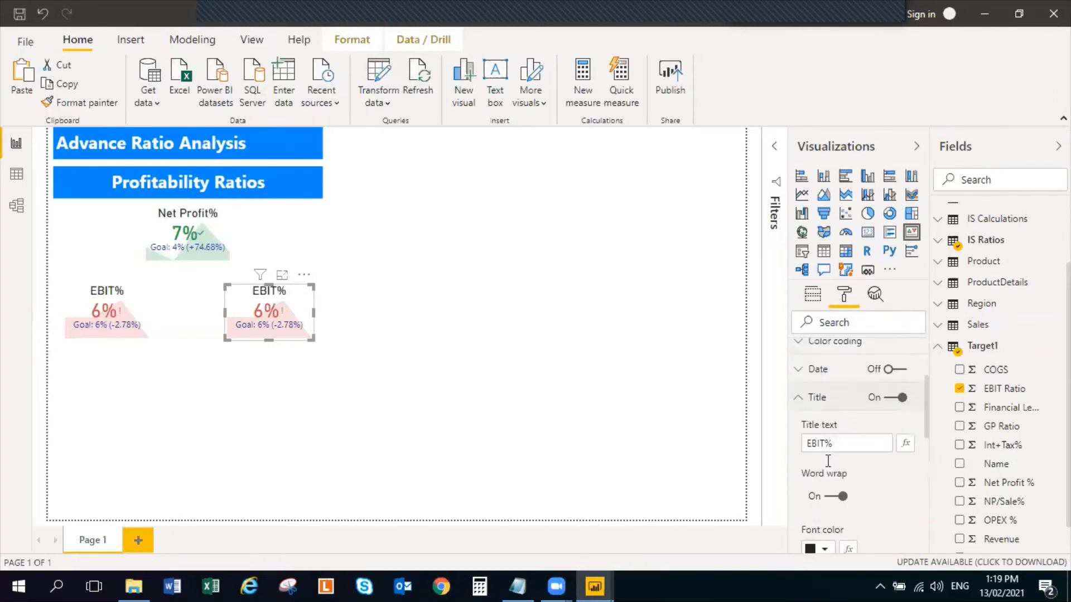
pyautogui.doubleClick(816, 490)
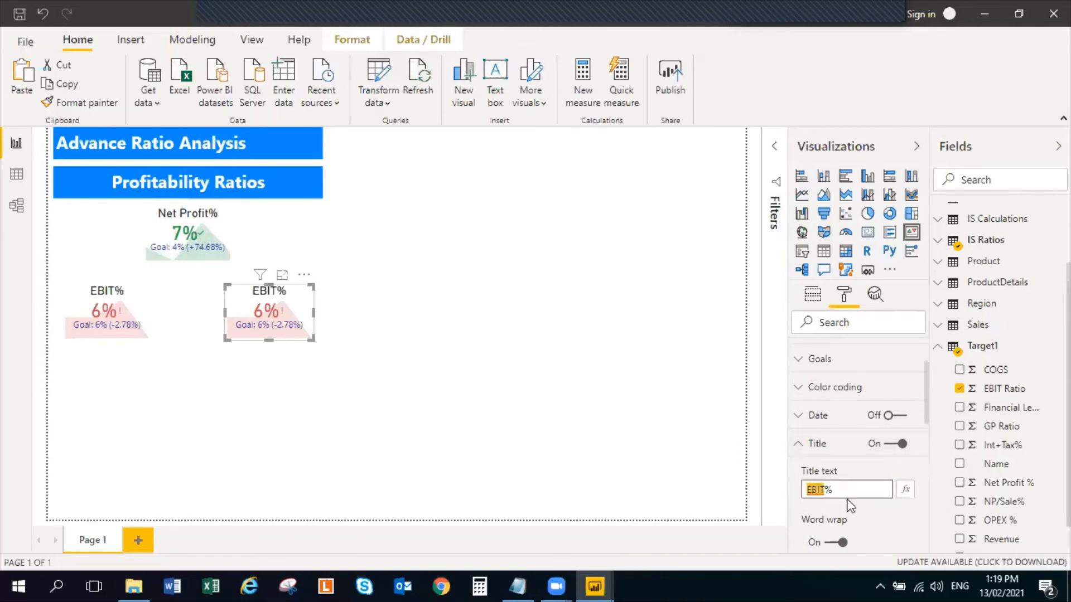
pyautogui.write('Int &')
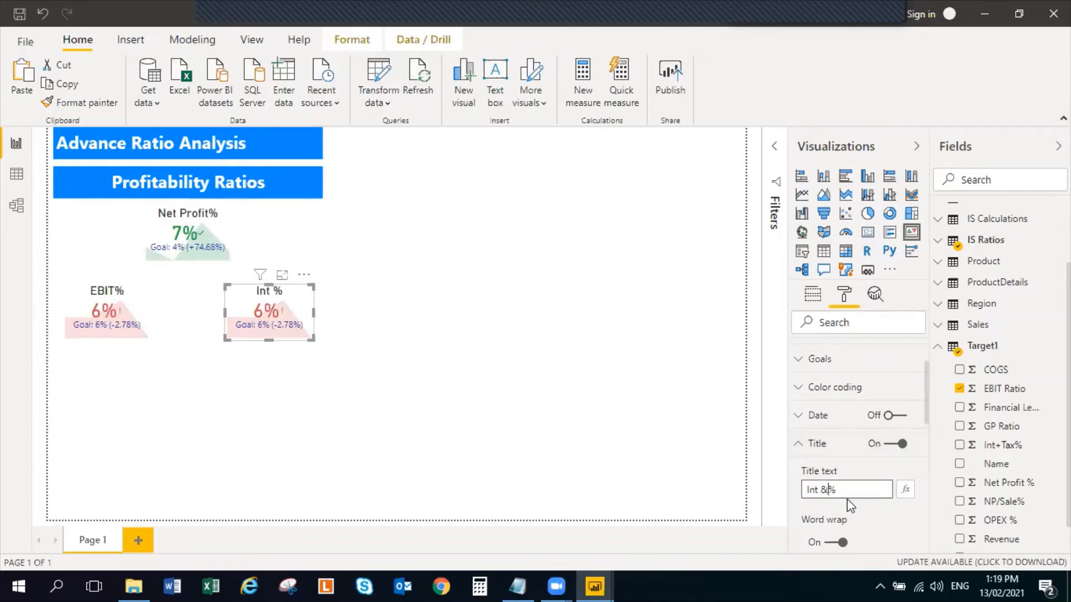
pyautogui.write(' Inc Tax')
pyautogui.click(549, 375)
# Replace the Int & Inc Tax% KPI's target goal with Int+Tax% from Target1 and its indicator with Int & Inc Tax% from IS Ratios
pyautogui.click(312, 307)
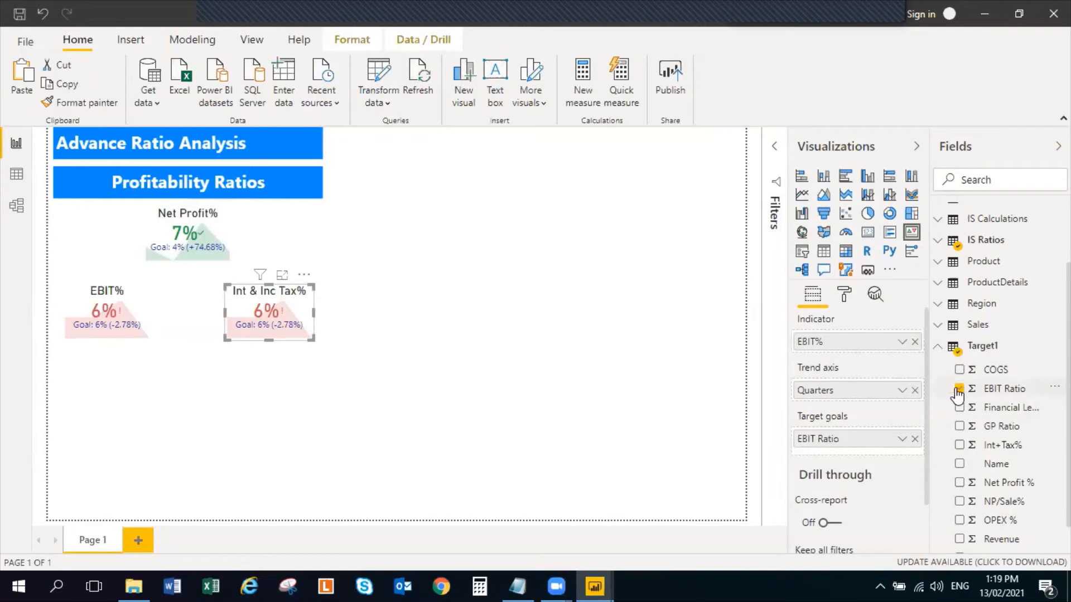
pyautogui.click(958, 388)
pyautogui.click(959, 445)
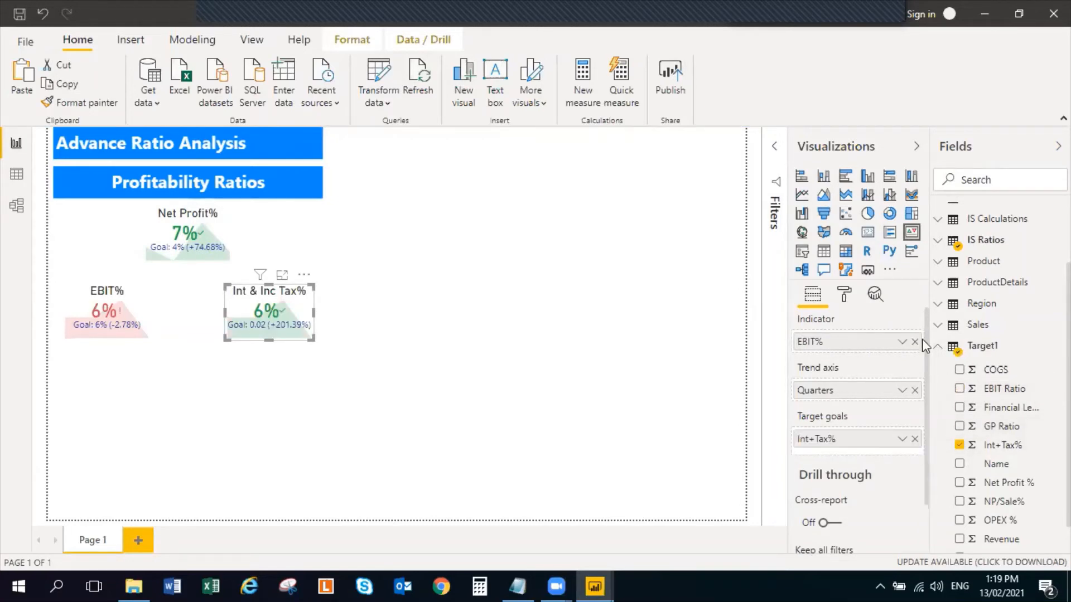
pyautogui.click(938, 347)
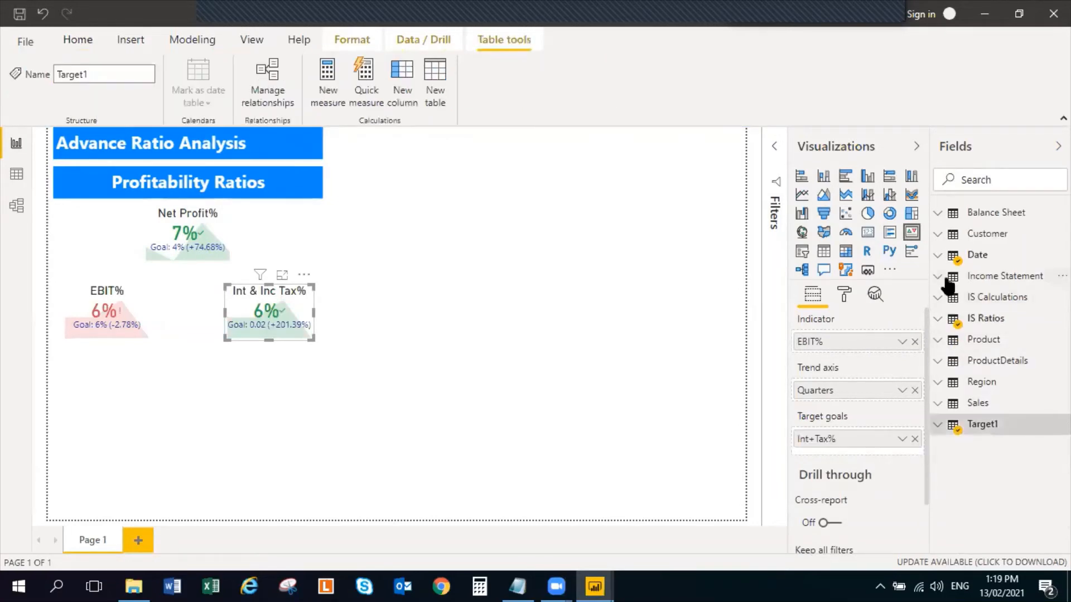
pyautogui.click(938, 318)
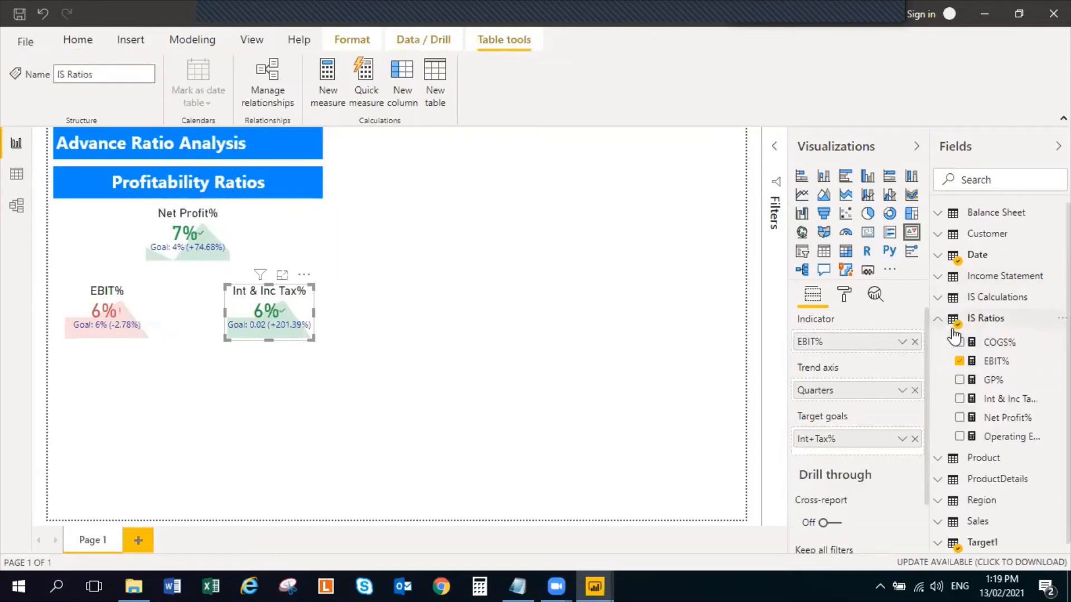
pyautogui.click(959, 363)
pyautogui.click(959, 399)
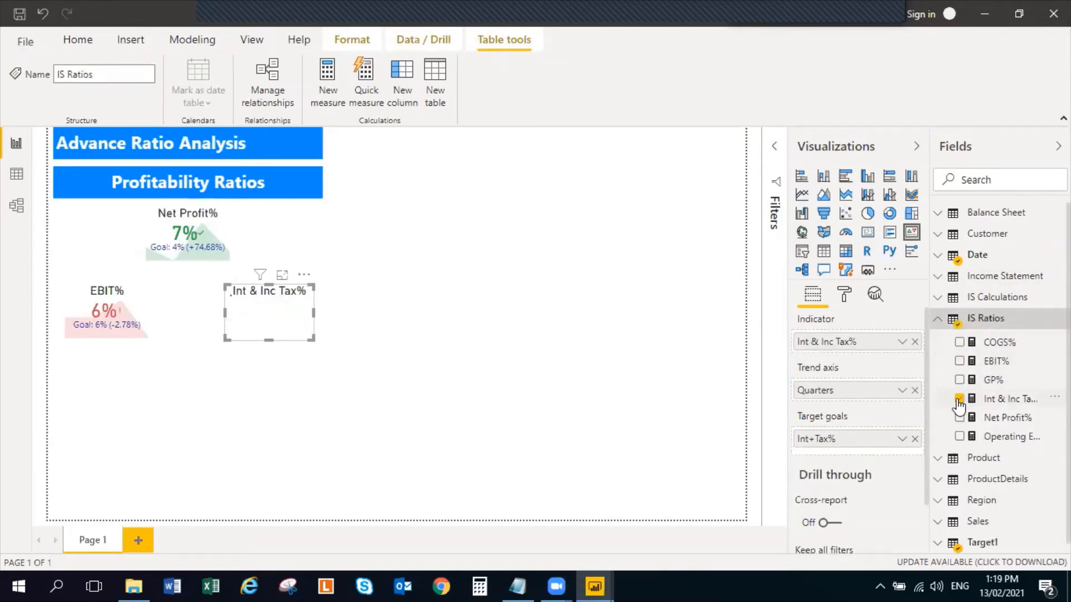
# Format the Int & Inc Tax% measure in the IS Ratios table as a percentage with 0 decimal places
pyautogui.click(1053, 398)
pyautogui.click(549, 353)
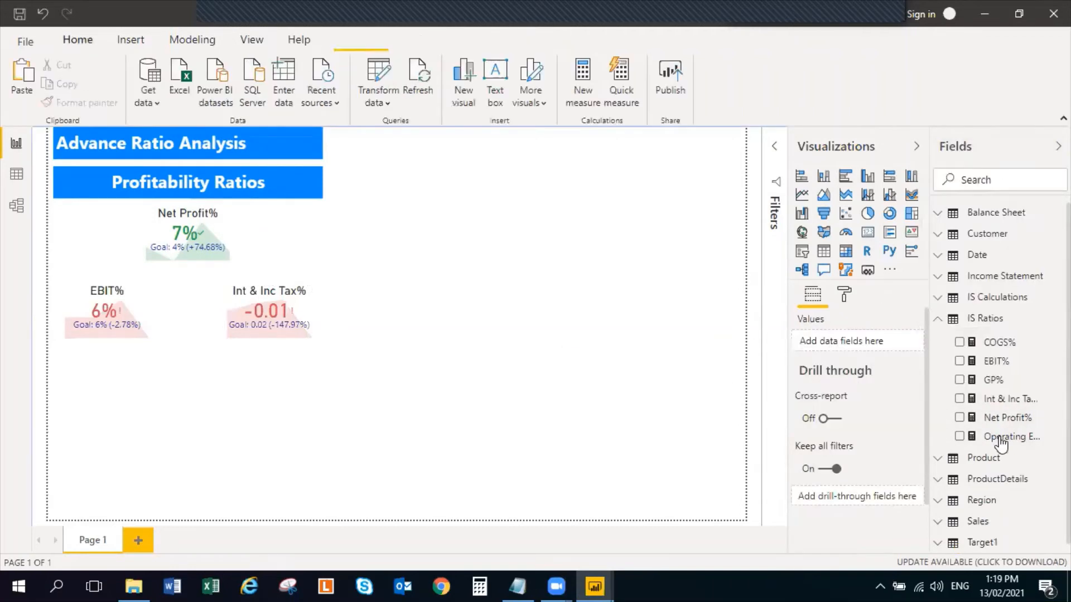
pyautogui.click(1026, 402)
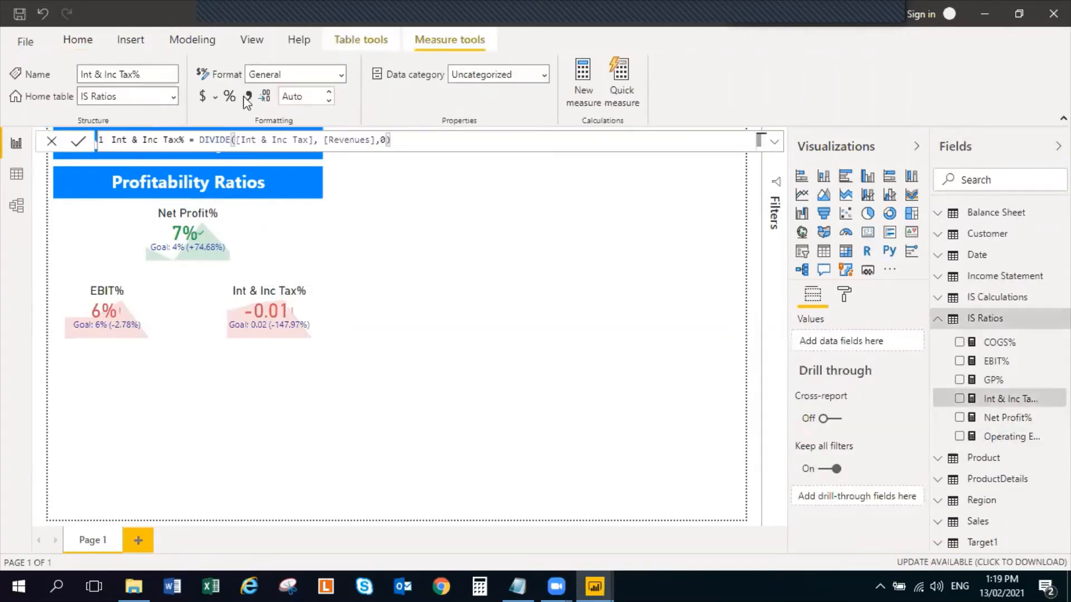
pyautogui.click(327, 101)
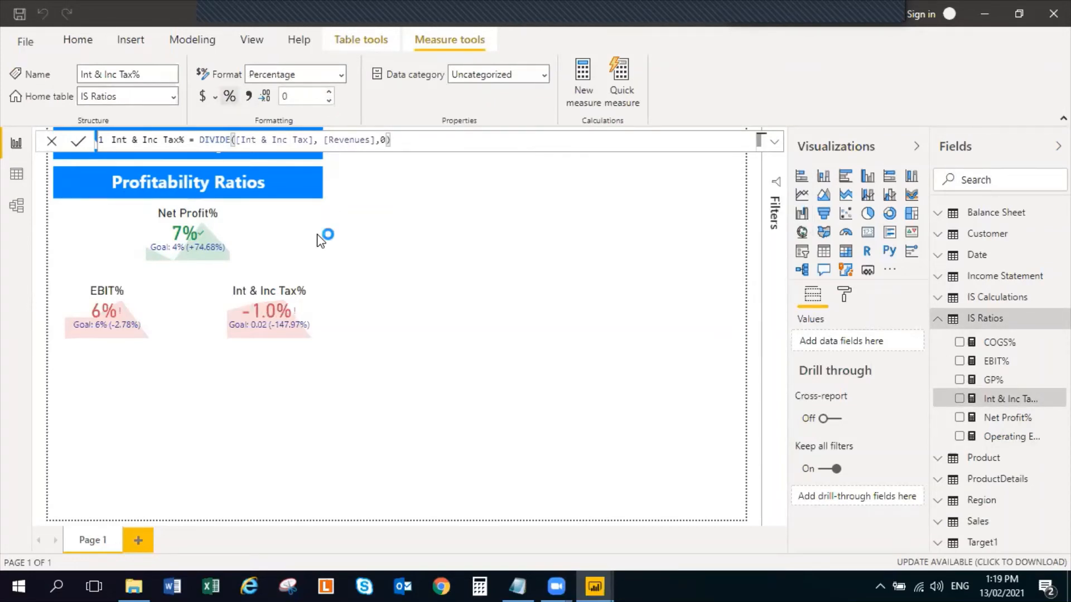
# Format the Int+Tax% column in the Target1 table as a percentage with 1 decimal place
pyautogui.click(301, 313)
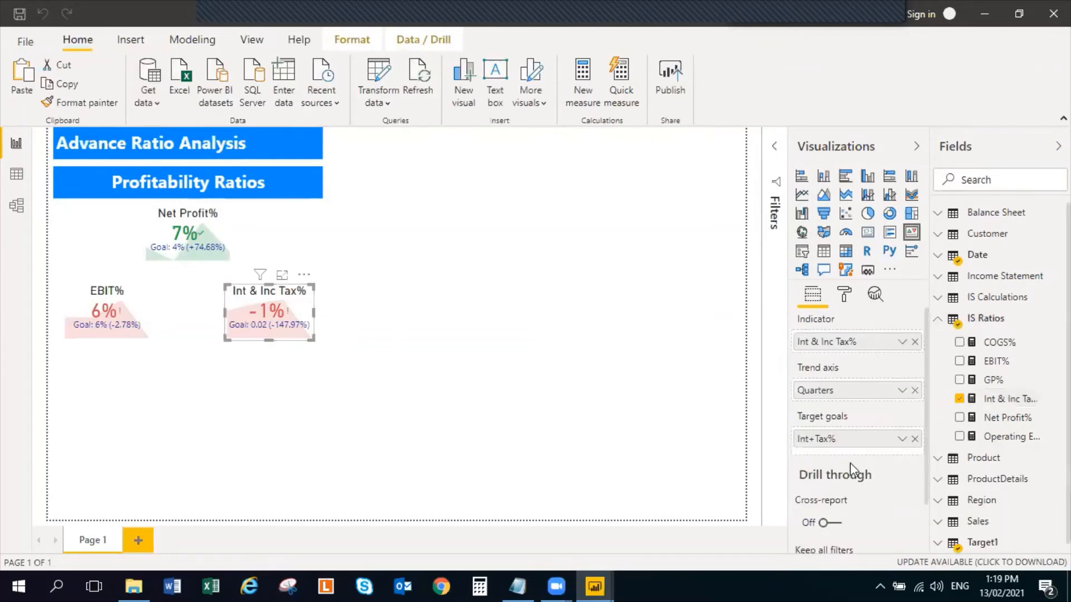
pyautogui.scroll(-1, 959, 529)
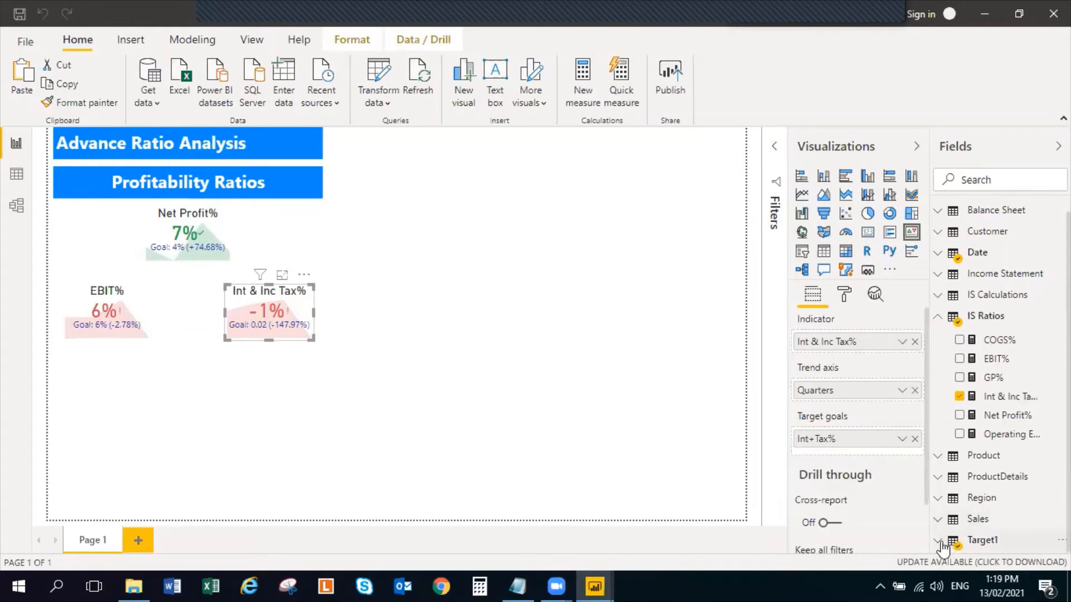
pyautogui.click(961, 538)
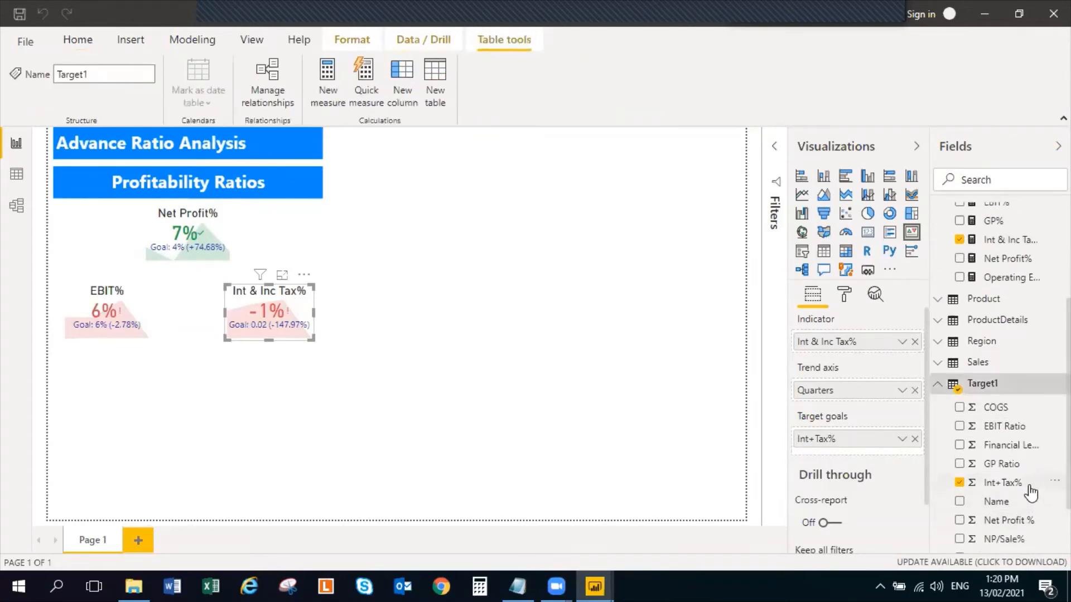
pyautogui.click(1026, 484)
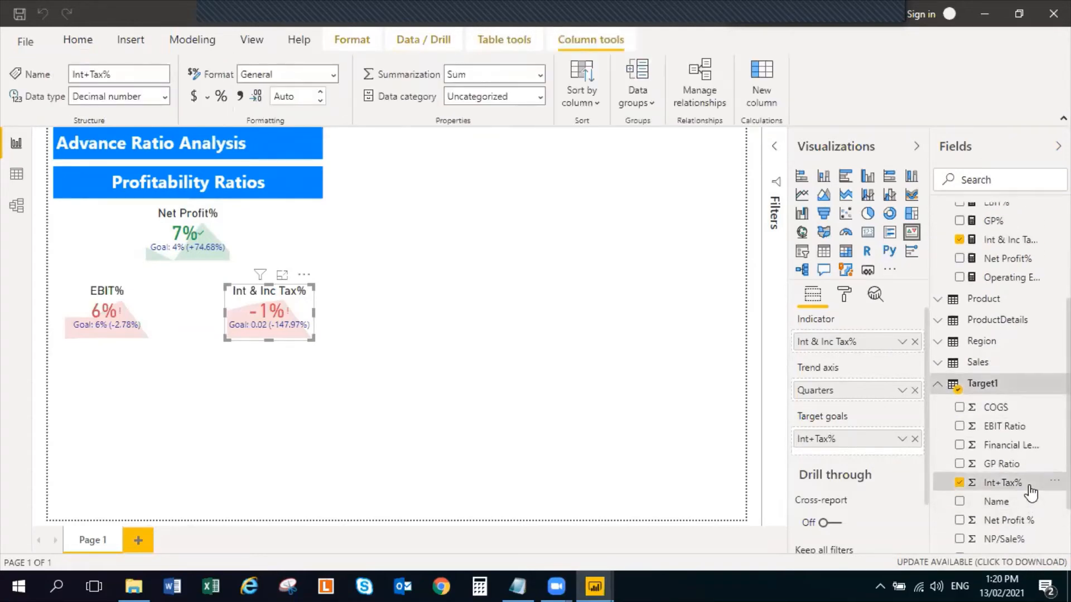
pyautogui.click(222, 97)
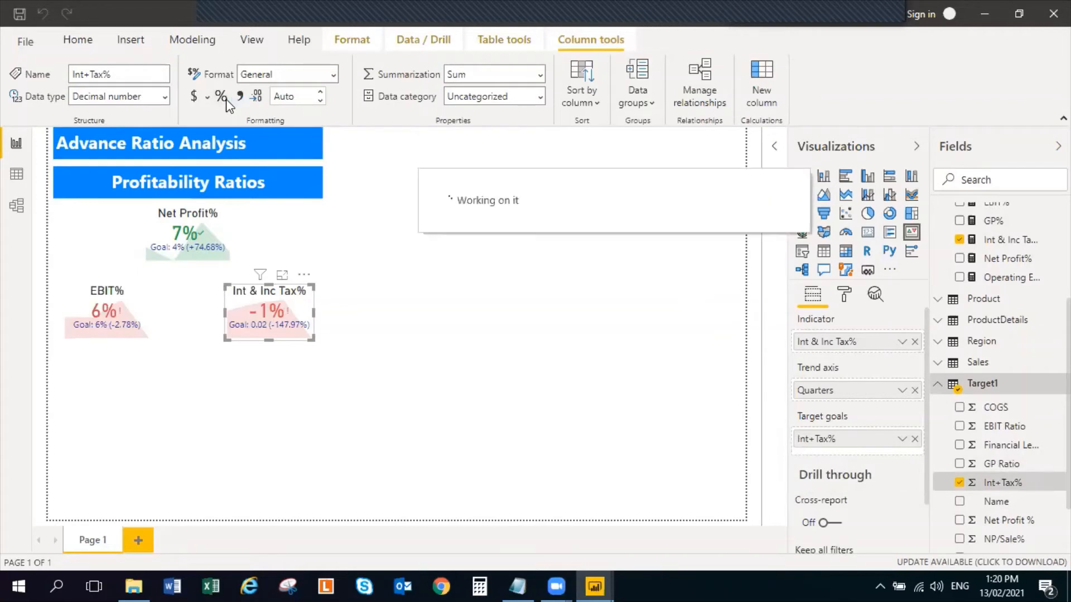
pyautogui.click(321, 101)
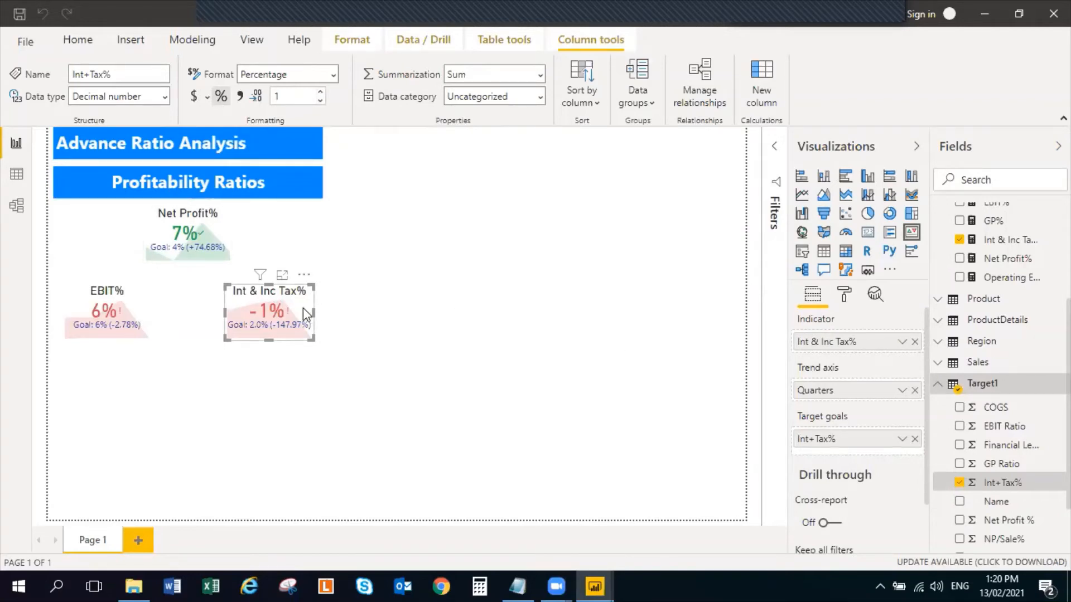
# Set the Int & Inc Tax% KPI's color coding direction to Low is good
pyautogui.click(844, 294)
pyautogui.scroll(-3, 845, 423)
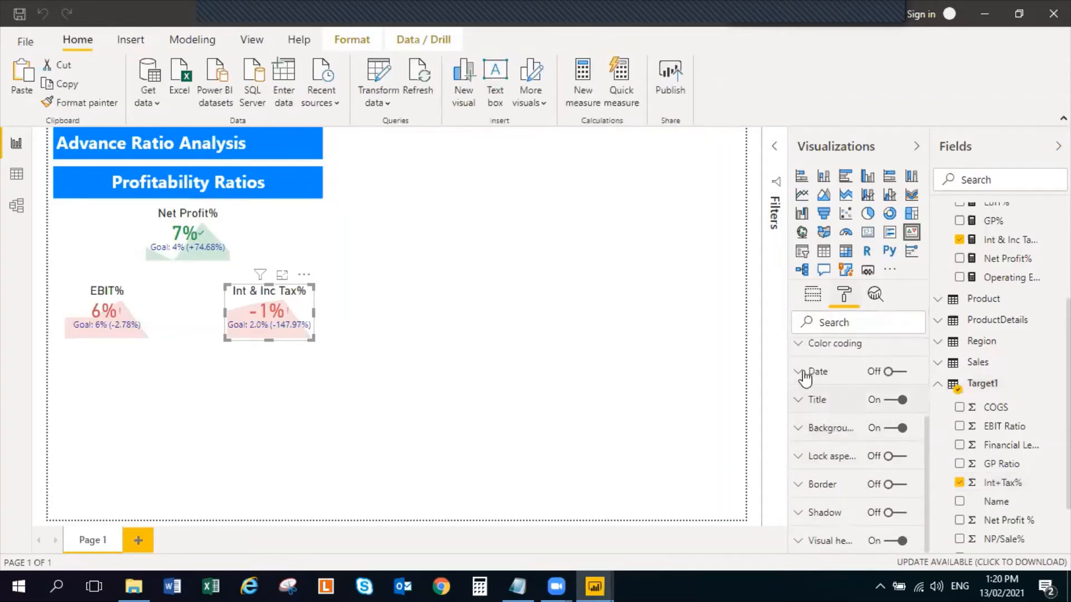
pyautogui.click(798, 349)
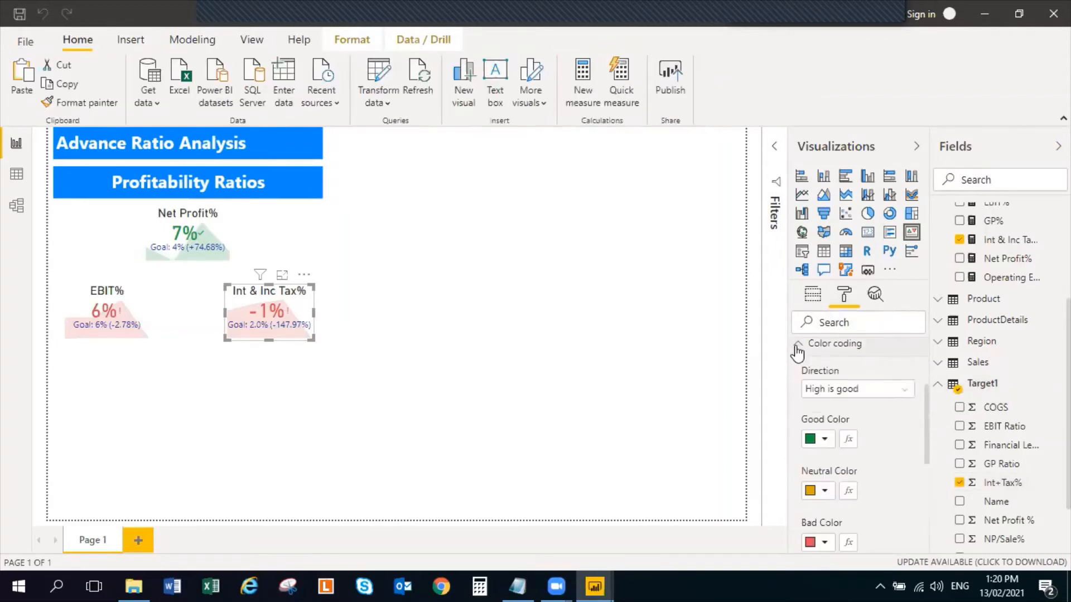
pyautogui.click(896, 397)
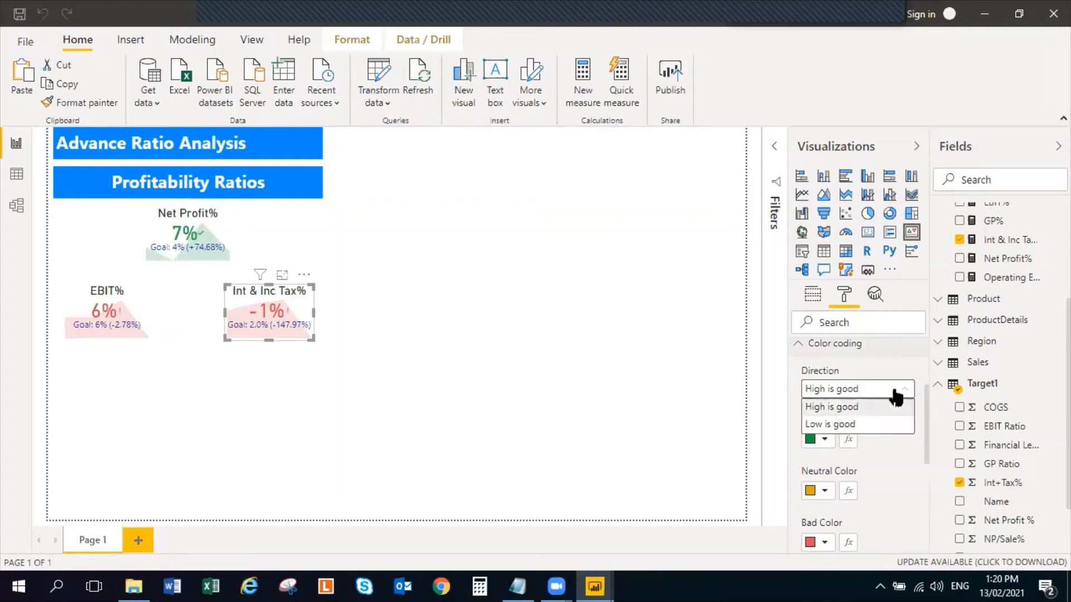
pyautogui.click(864, 426)
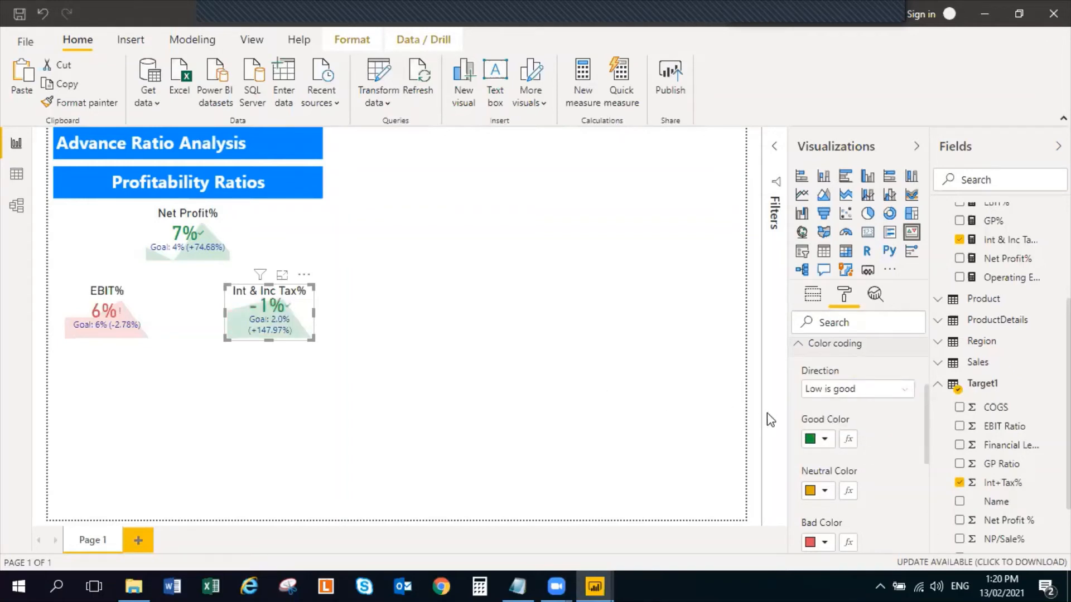
# Check the distance direction in the Int & Inc Tax% KPI's goal formatting
pyautogui.scroll(-1, 803, 399)
pyautogui.scroll(-3, 800, 396)
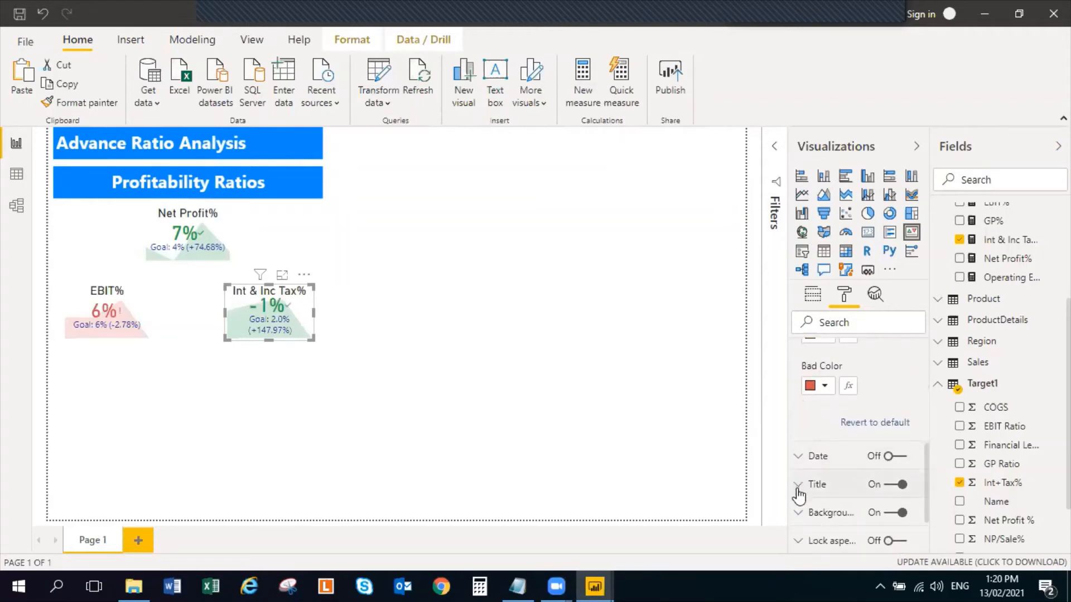
pyautogui.scroll(4, 798, 490)
pyautogui.scroll(2, 801, 494)
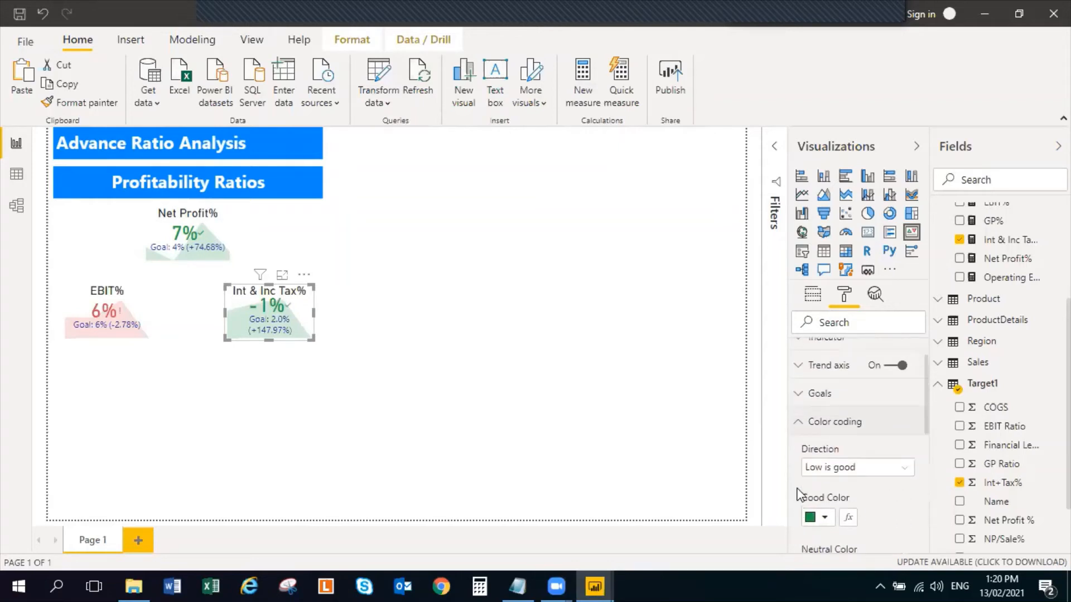
pyautogui.click(809, 393)
pyautogui.scroll(-8, 883, 444)
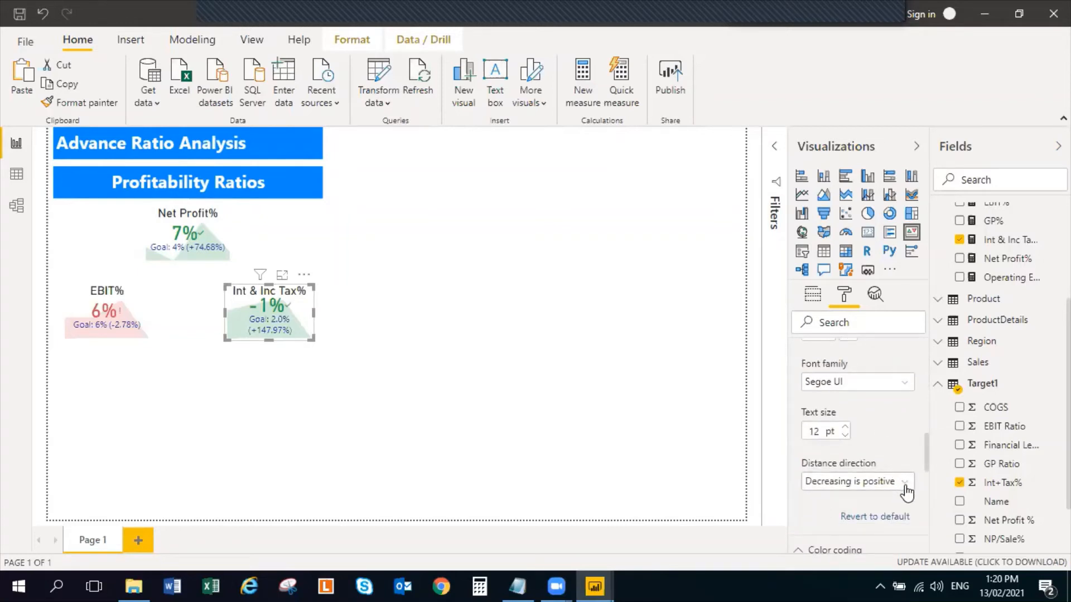
pyautogui.click(526, 399)
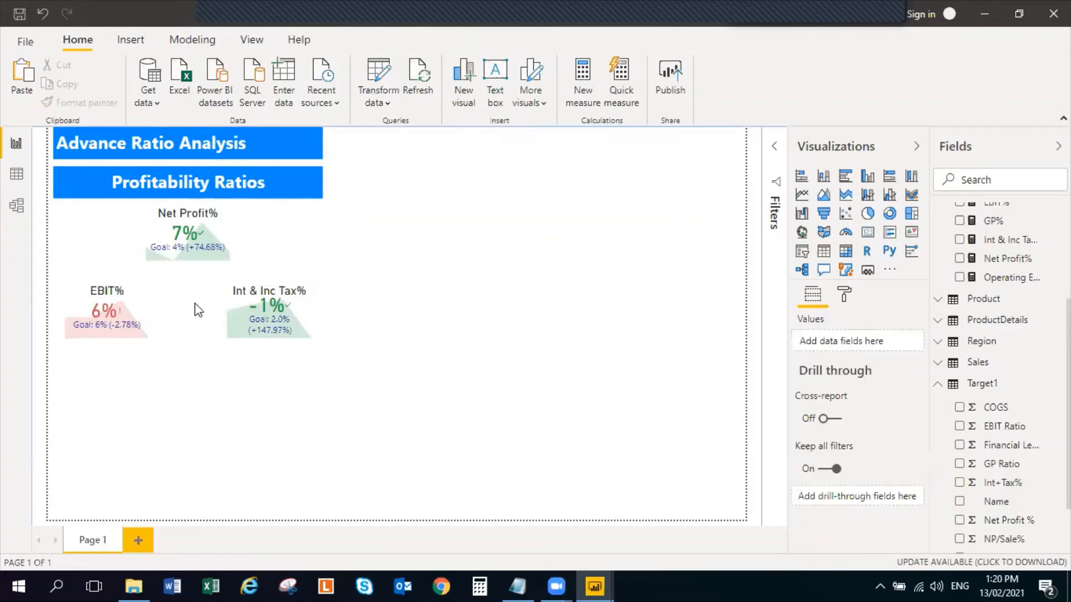
# Duplicate the Net Profit% KPI and place the copy directly below the EBIT% KPI
pyautogui.click(311, 316)
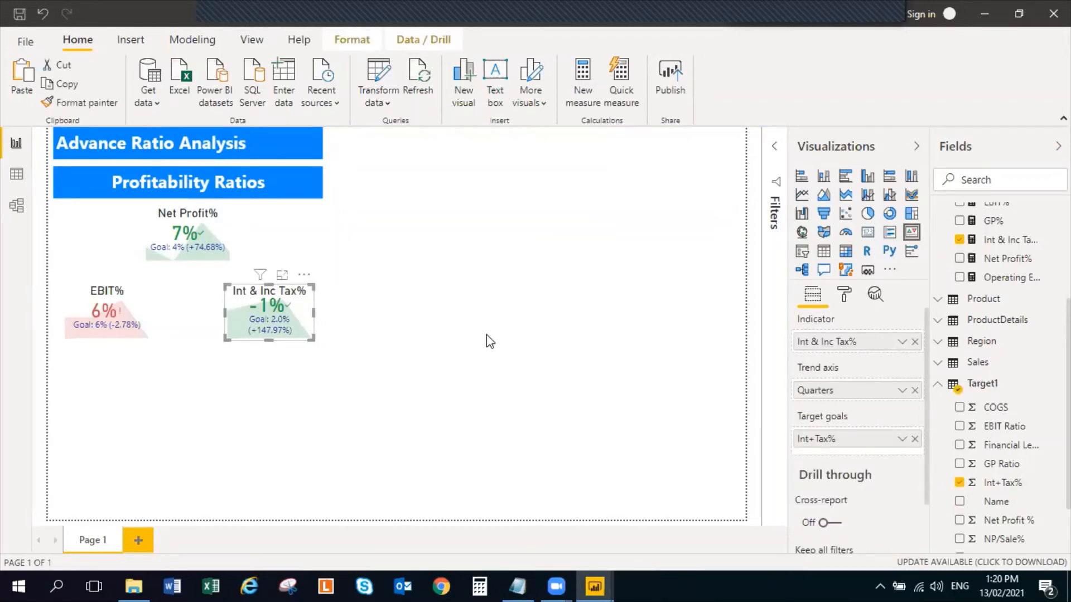
pyautogui.click(286, 354)
pyautogui.click(303, 325)
pyautogui.click(237, 240)
pyautogui.click(221, 233)
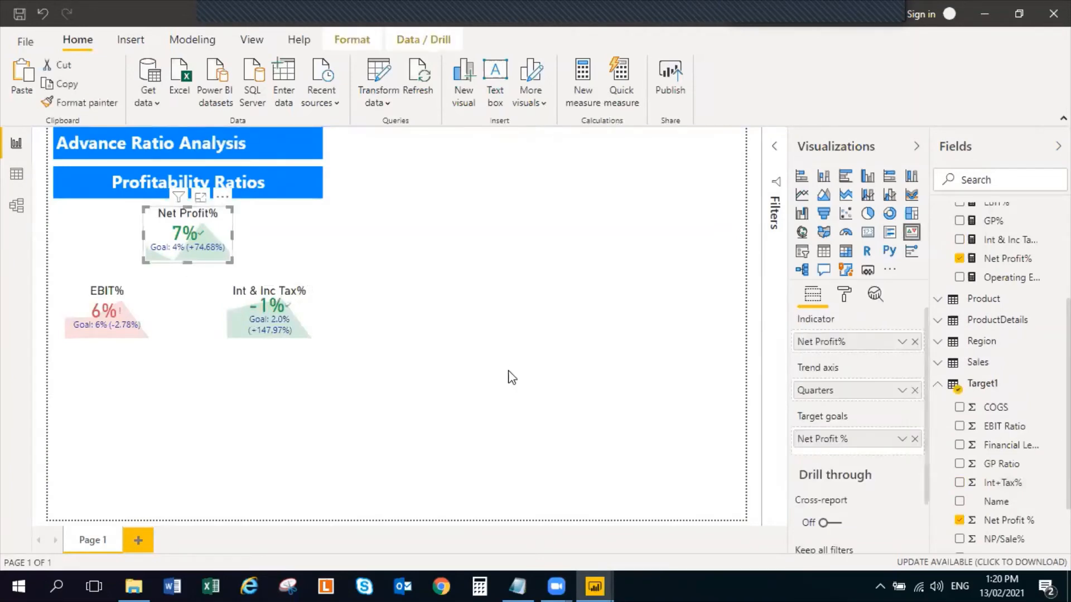
pyautogui.click(187, 407)
pyautogui.hotkey('ctrl', 'v')
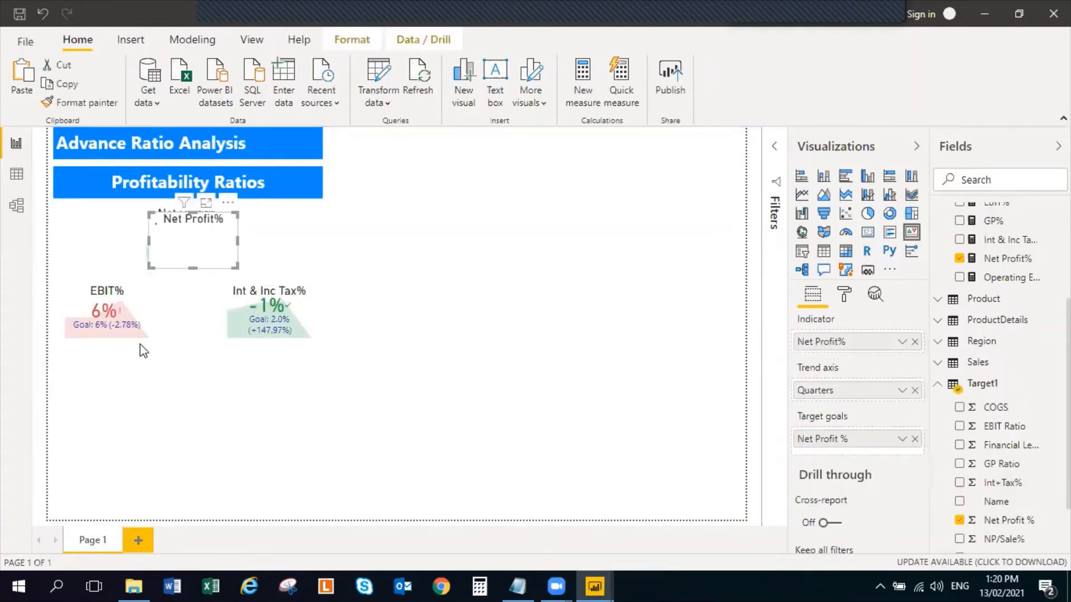
pyautogui.moveTo(221, 259); pyautogui.dragTo(146, 417)
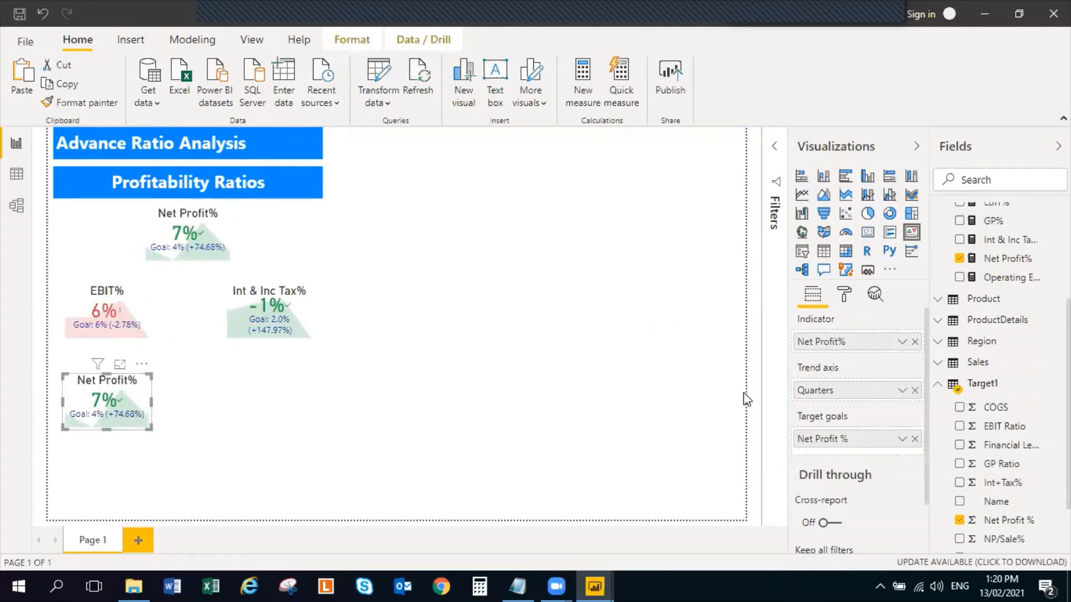
# Replace the duplicated Net Profit% KPI's target goal with GP Ratio from Target1 and its indicator with GP% from IS Ratios
pyautogui.click(959, 520)
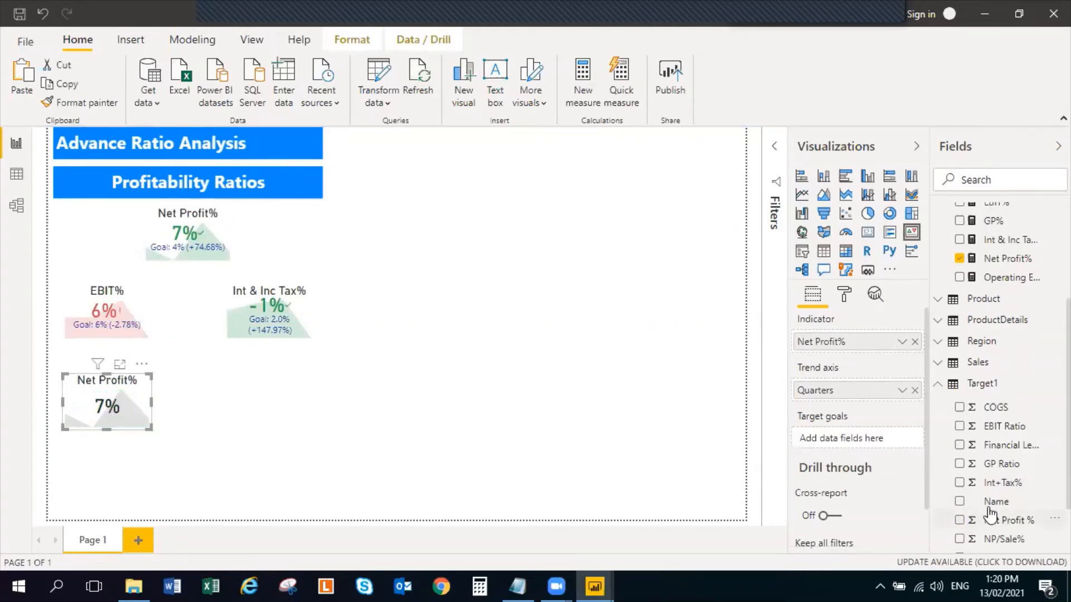
pyautogui.click(959, 464)
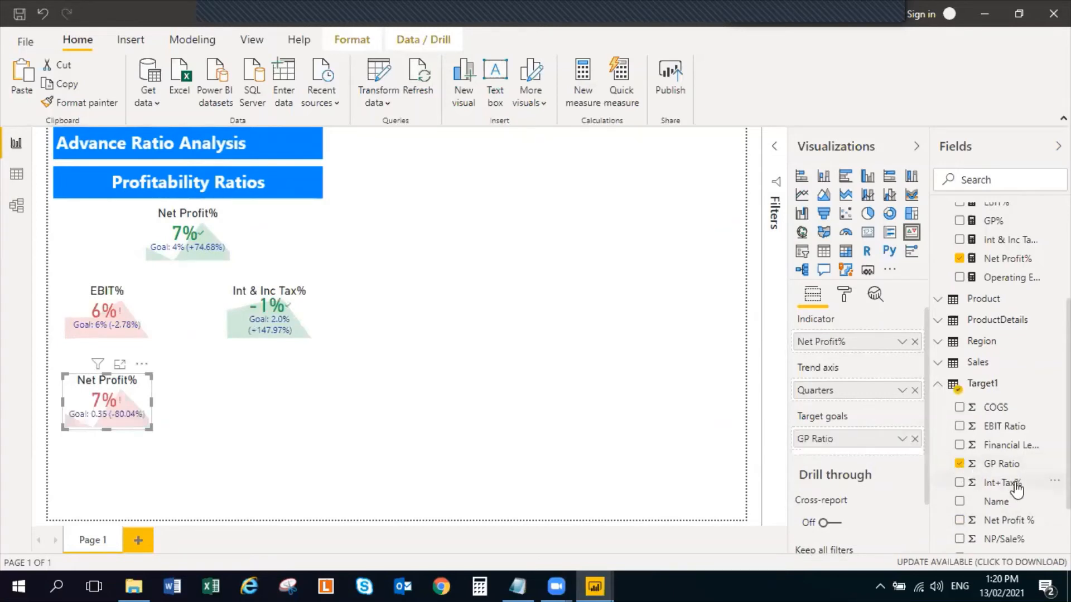
pyautogui.click(941, 385)
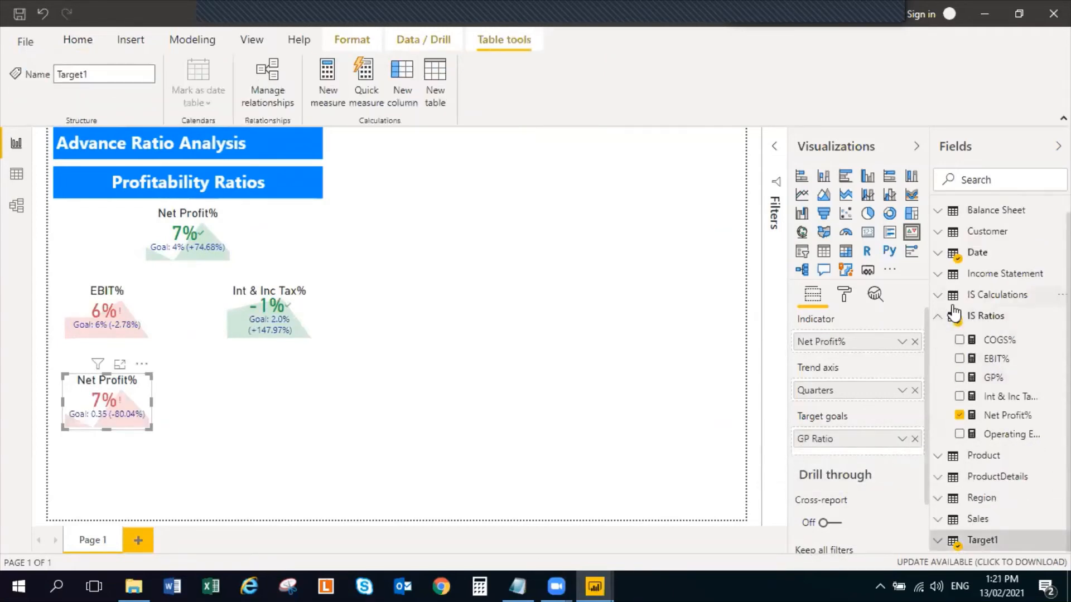
pyautogui.click(959, 416)
pyautogui.click(959, 378)
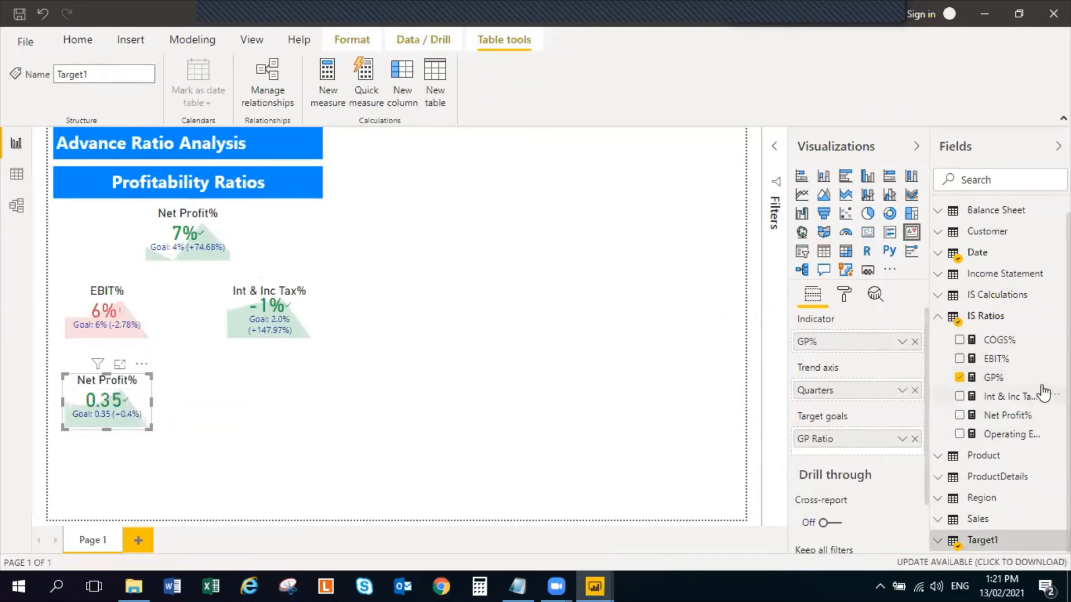
# Format the GP% measure in the IS Ratios table as a percentage with 0 decimal places
pyautogui.click(1023, 380)
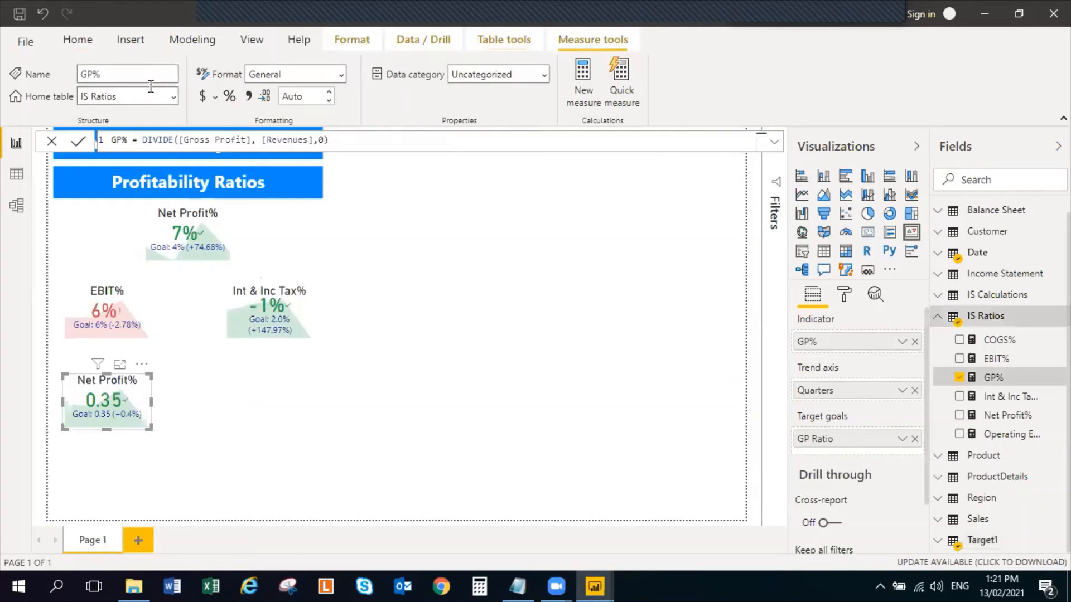
pyautogui.click(228, 97)
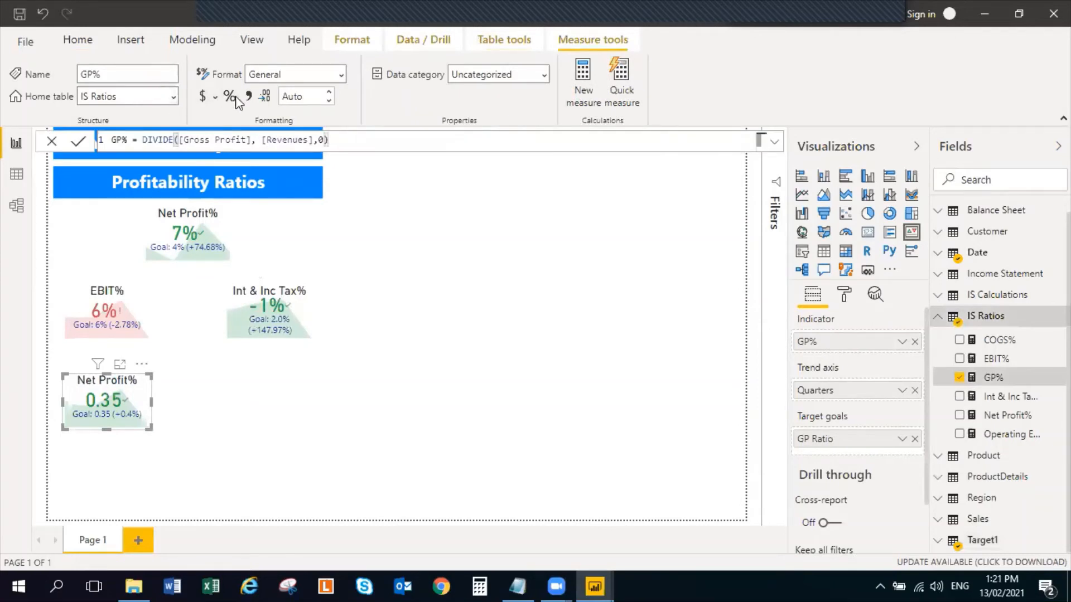
pyautogui.doubleClick(328, 99)
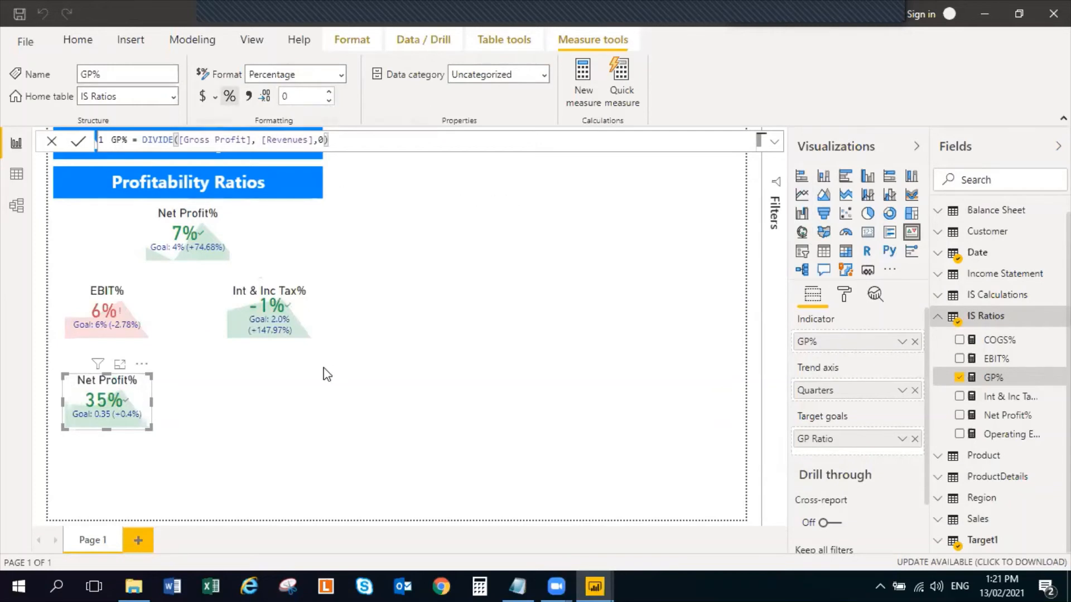
# Change the title text of the duplicated Net Profit% KPI to Gross Profit%
pyautogui.click(132, 400)
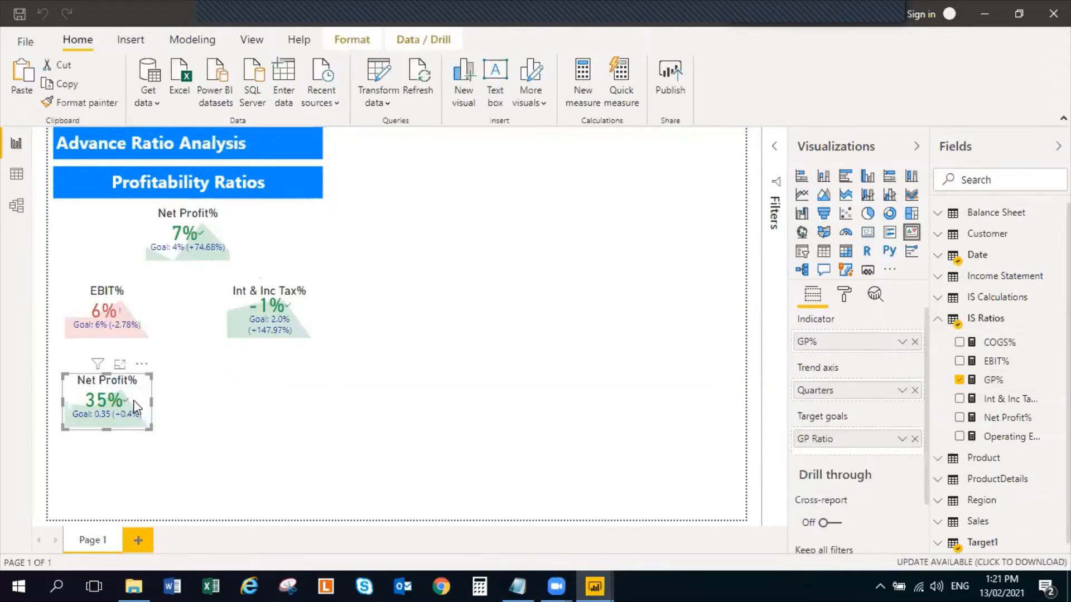
pyautogui.click(841, 293)
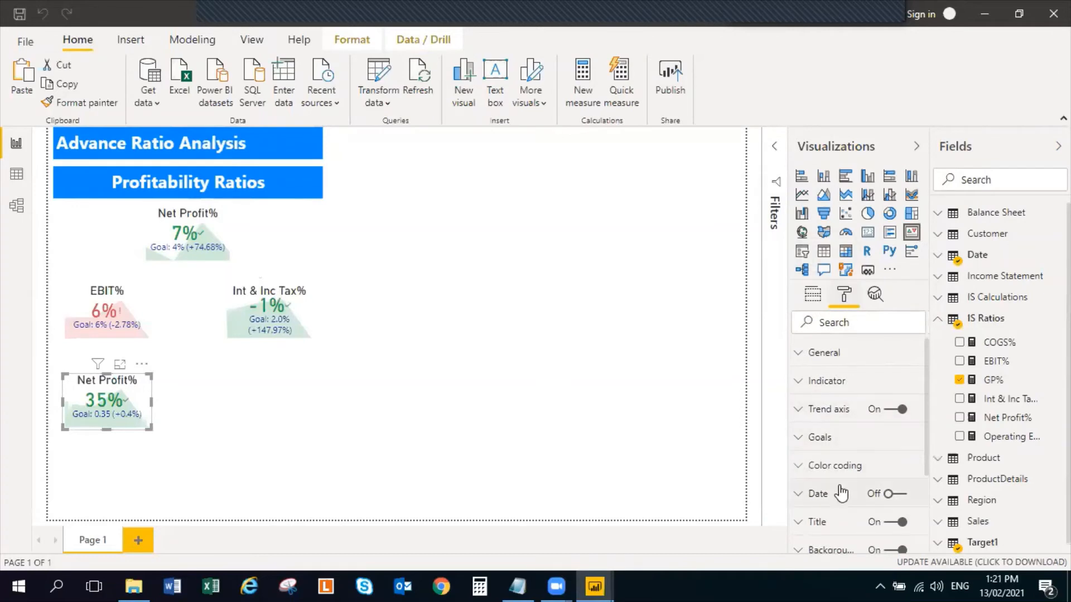
pyautogui.scroll(-3, 841, 494)
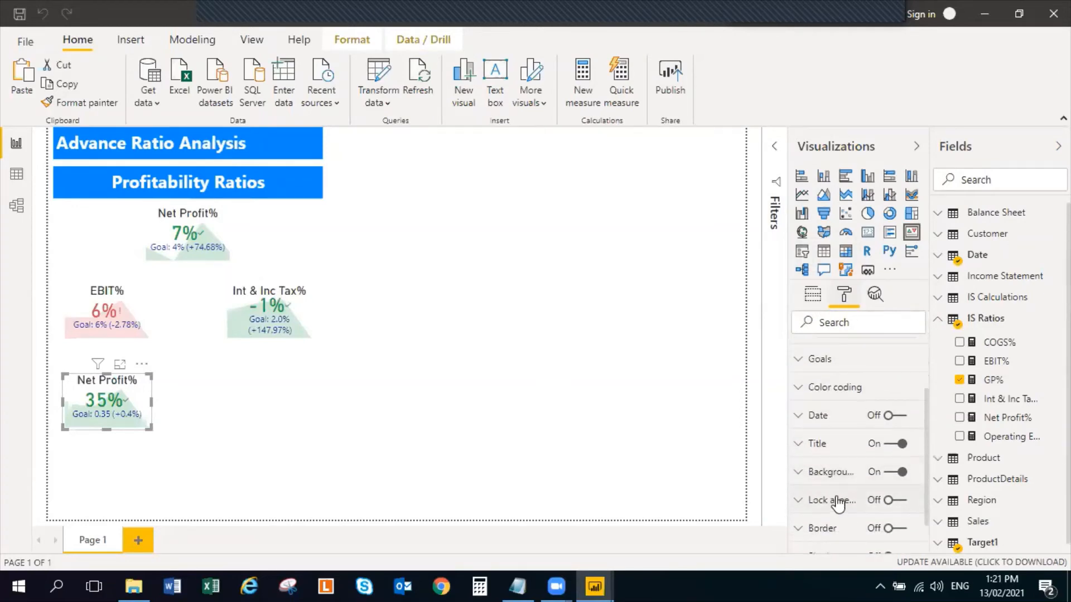
pyautogui.scroll(3, 830, 480)
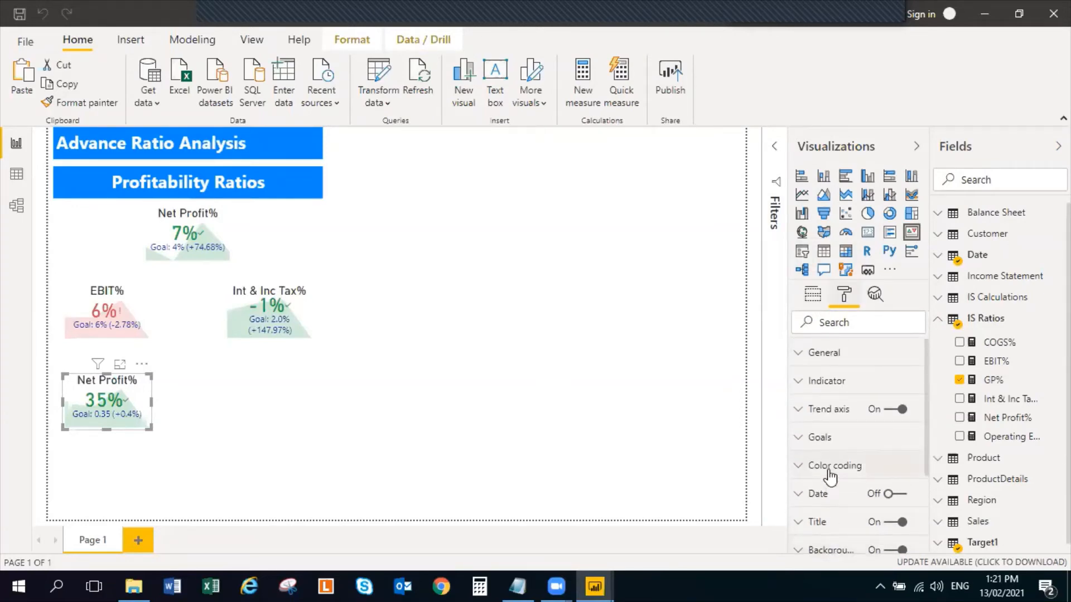
pyautogui.scroll(-3, 811, 442)
pyautogui.click(800, 445)
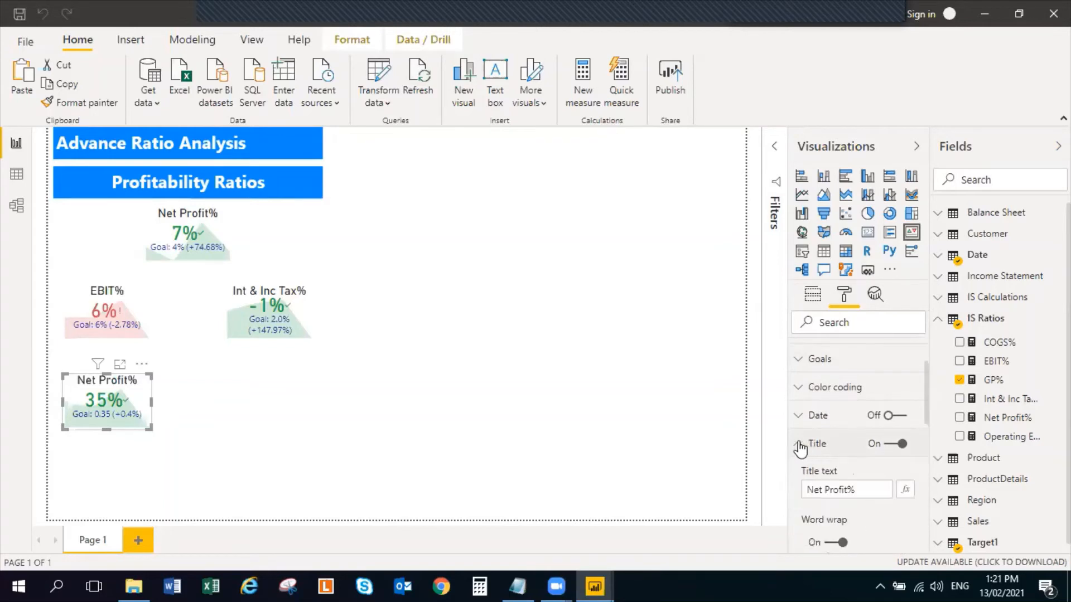
pyautogui.scroll(-3, 851, 467)
pyautogui.doubleClick(808, 411)
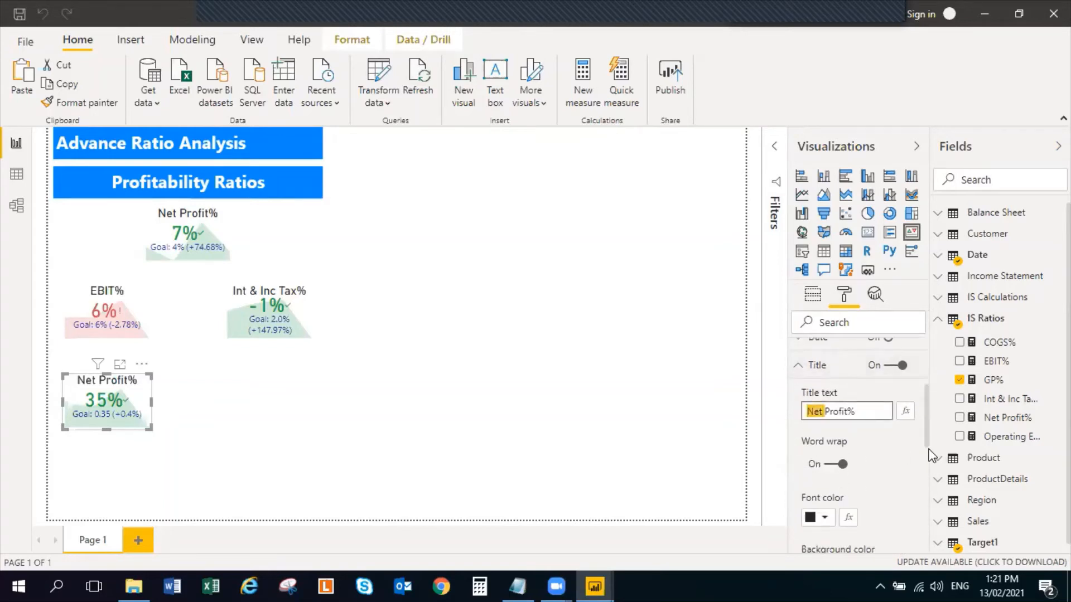
pyautogui.write('Gross')
pyautogui.click(522, 383)
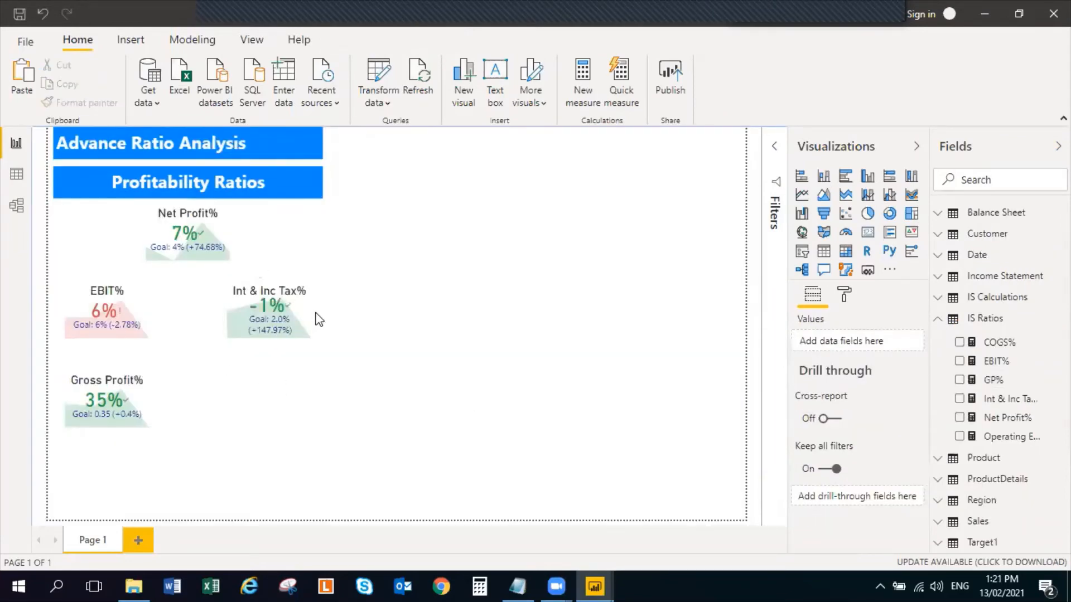
# Duplicate the Int & Inc Tax% KPI and place the copy below the original, level with the Gross Profit% KPI
pyautogui.click(241, 299)
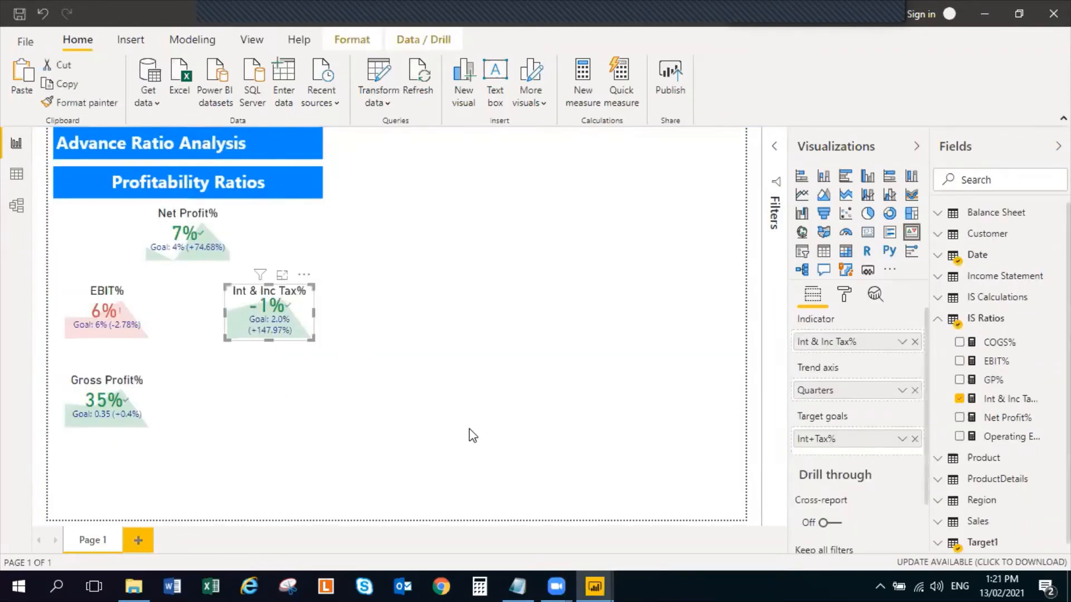
pyautogui.click(285, 430)
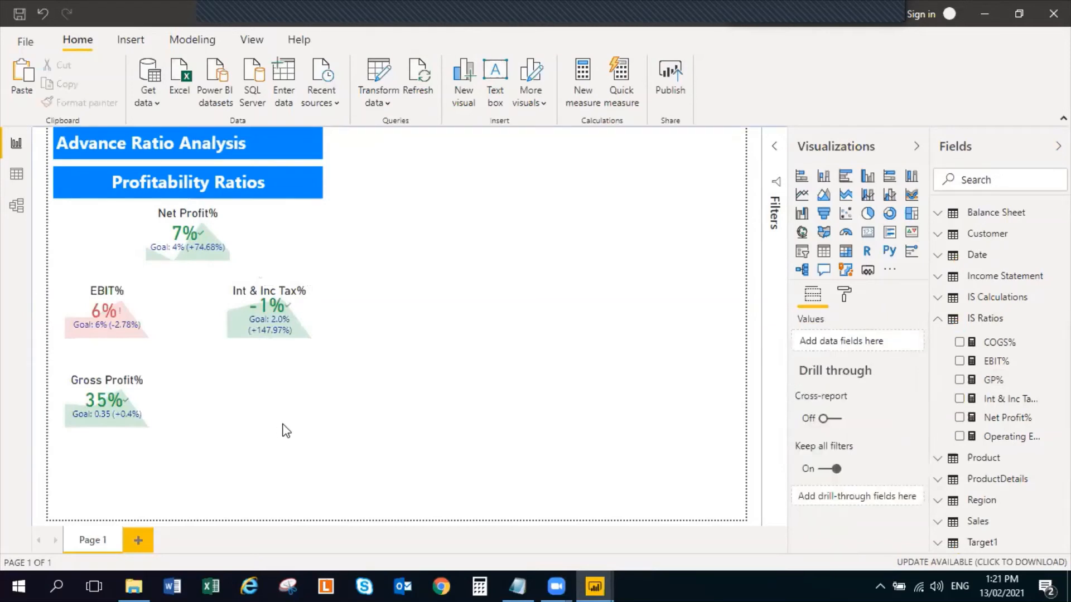
pyautogui.hotkey('ctrl', 'v')
pyautogui.moveTo(275, 340); pyautogui.dragTo(281, 405)
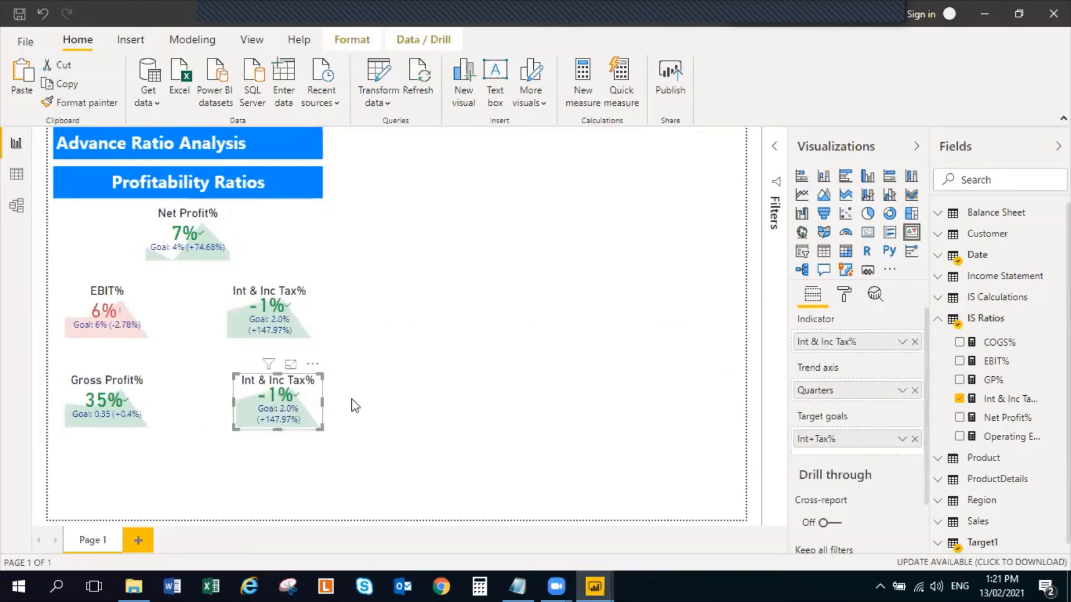
# Change the title text of the duplicated Int & Inc Tax% KPI to OPEX % and keep that KPI selected
pyautogui.click(844, 294)
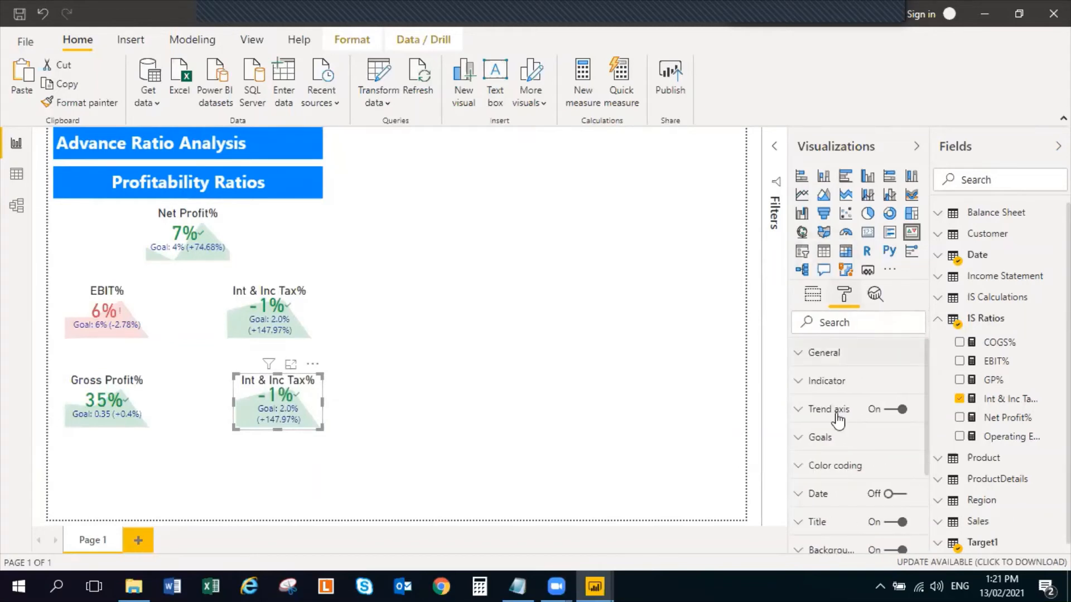
pyautogui.scroll(-2, 806, 446)
pyautogui.click(799, 401)
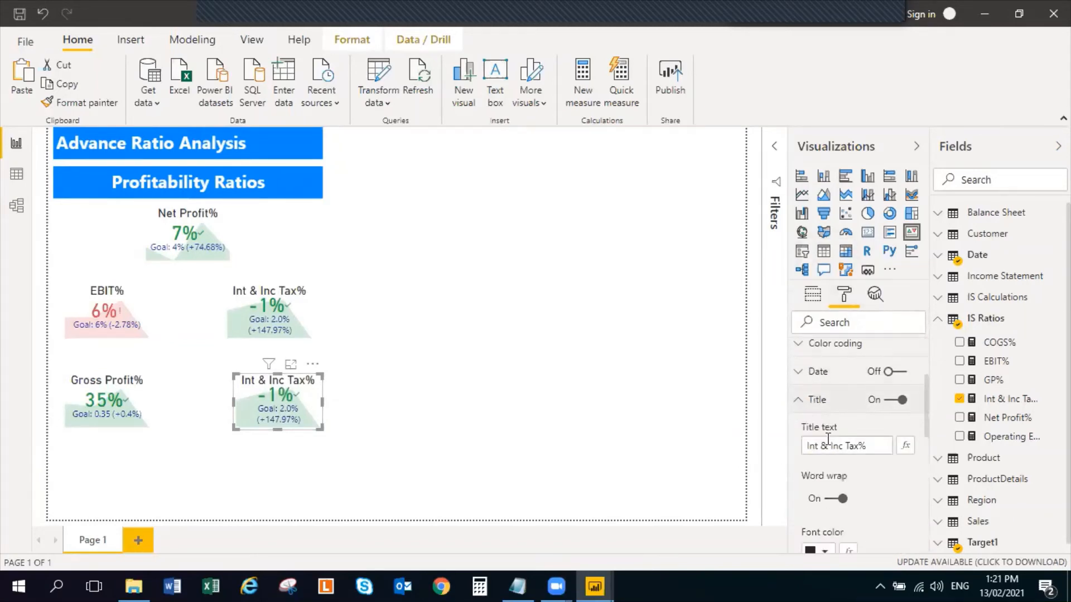
pyautogui.click(863, 446)
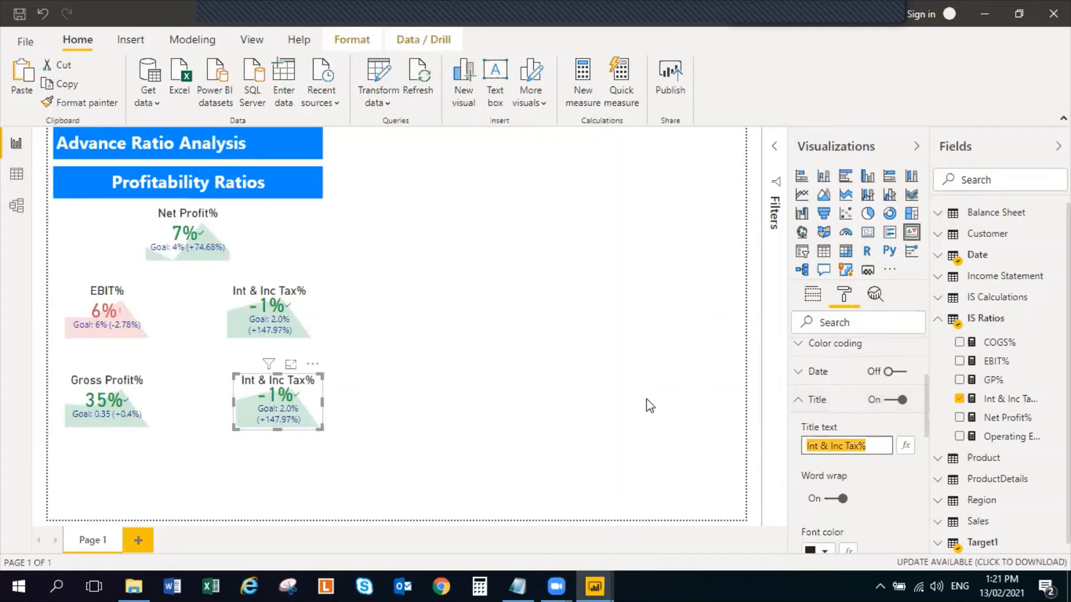
pyautogui.write('OPEX %')
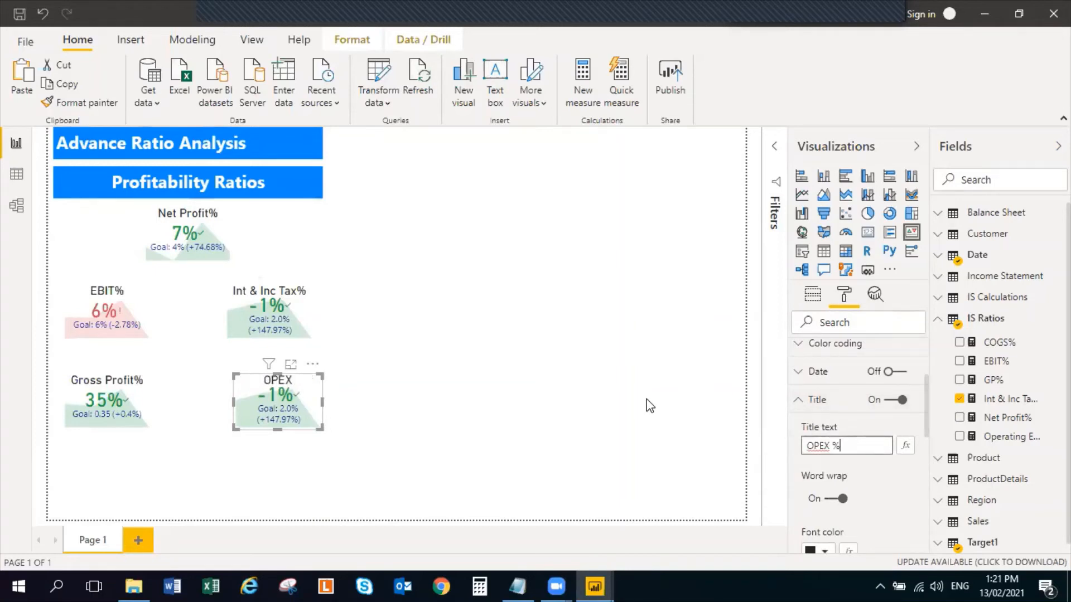
pyautogui.click(579, 371)
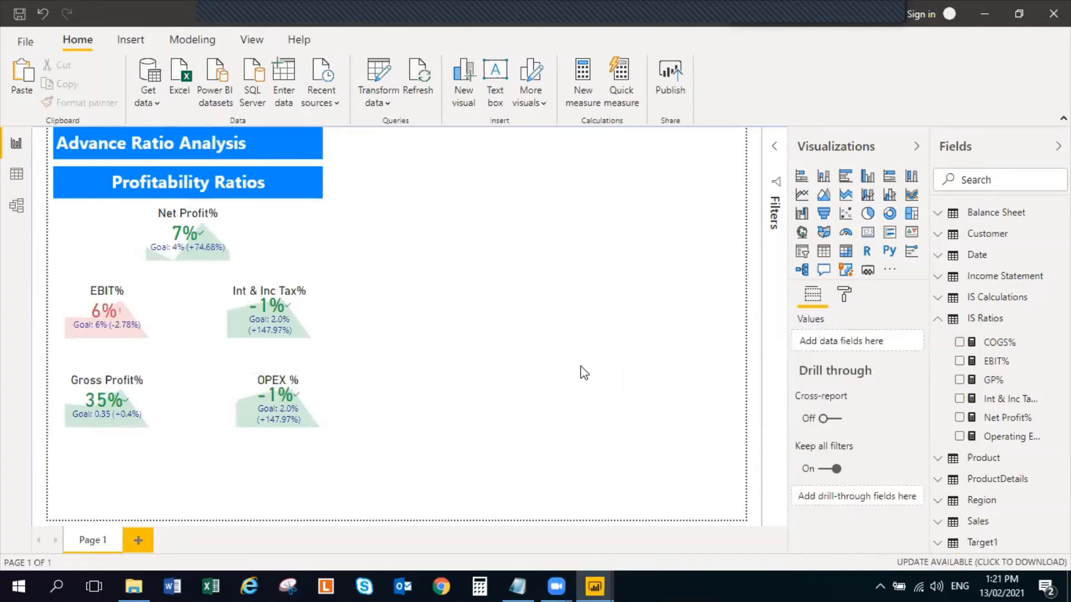
pyautogui.click(319, 403)
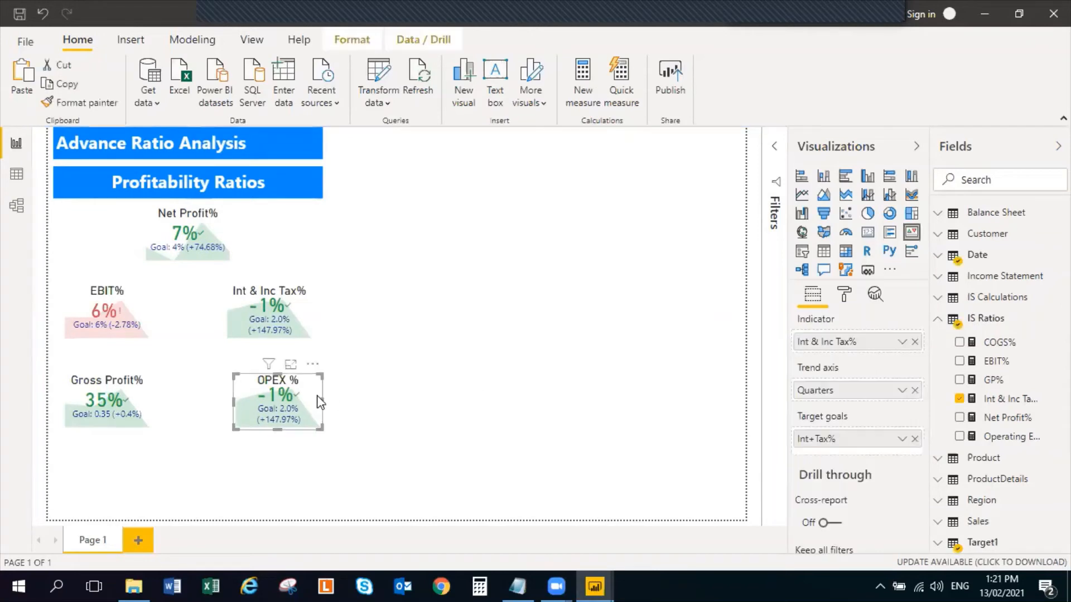
# Replace the OPEX % KPI's indicator with Operating Expenses% from IS Ratios and format that measure as a percentage with 0 decimal places
pyautogui.click(959, 399)
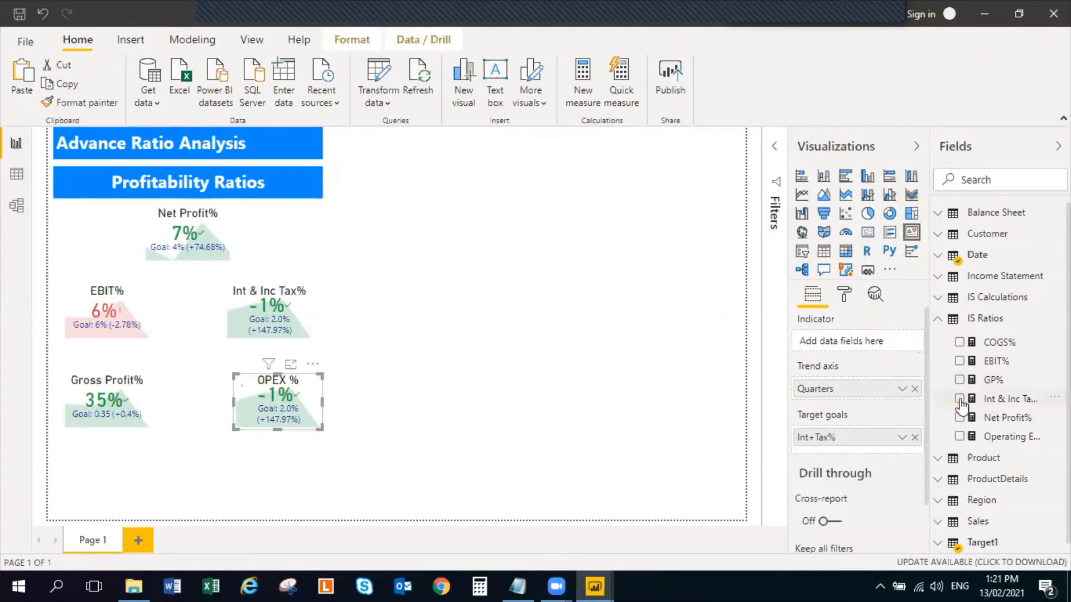
pyautogui.click(958, 438)
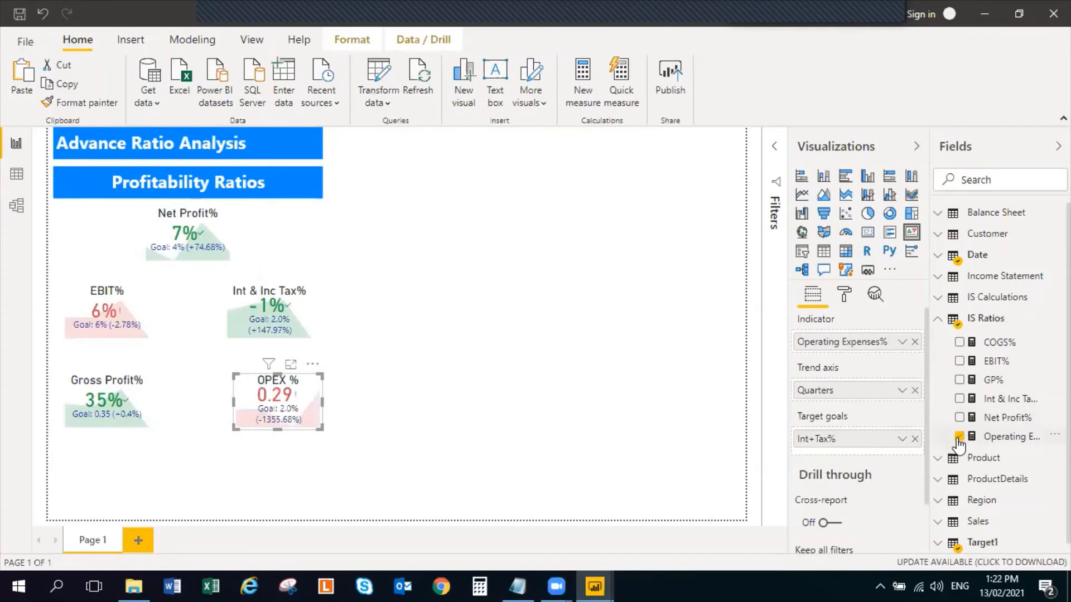
pyautogui.rightClick(1040, 438)
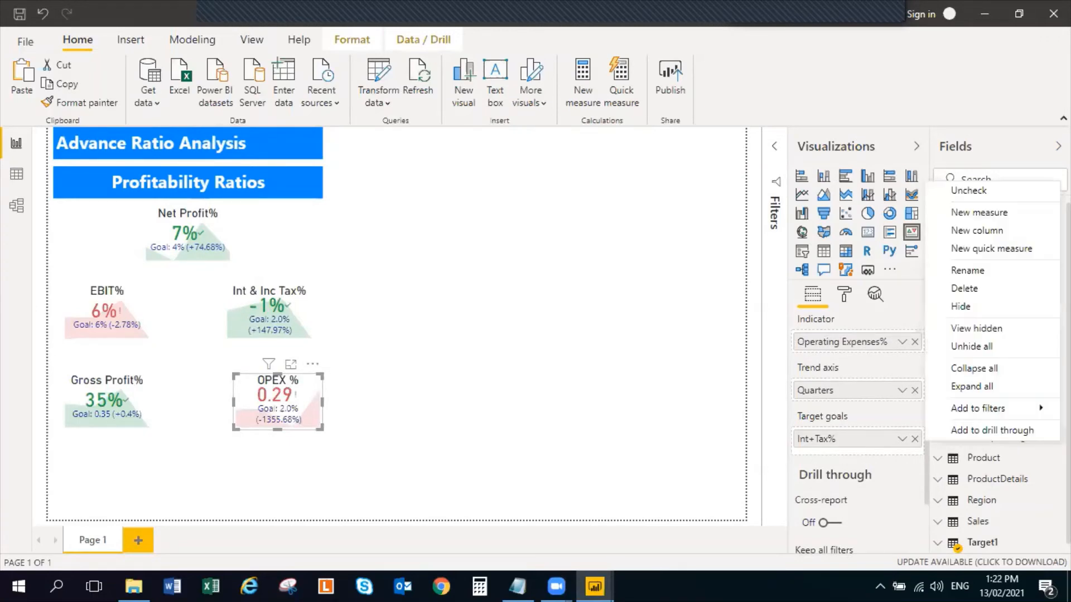
pyautogui.click(792, 417)
pyautogui.click(997, 438)
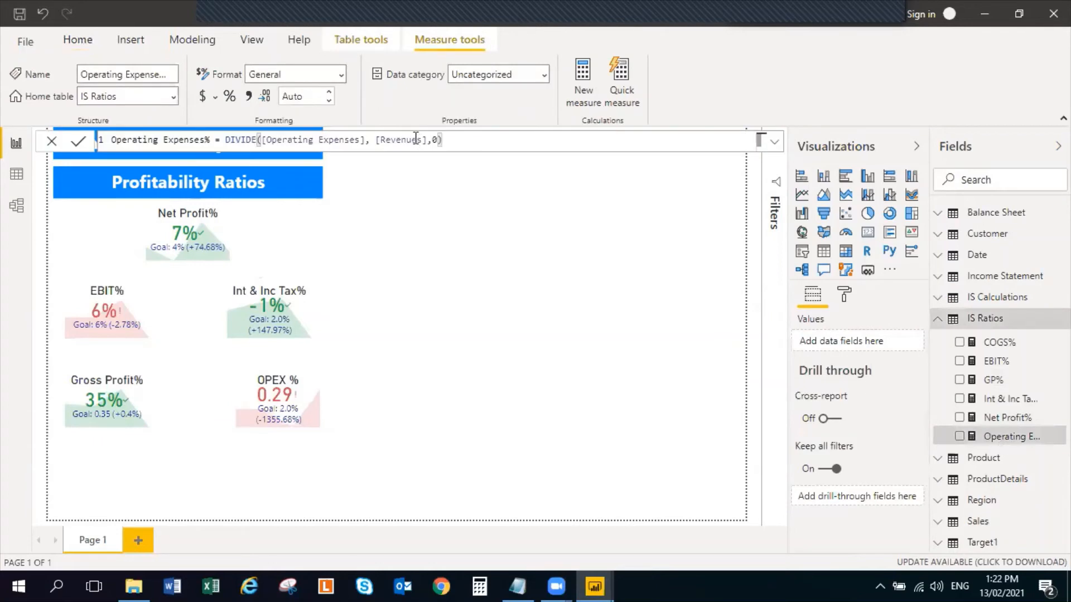
pyautogui.click(329, 100)
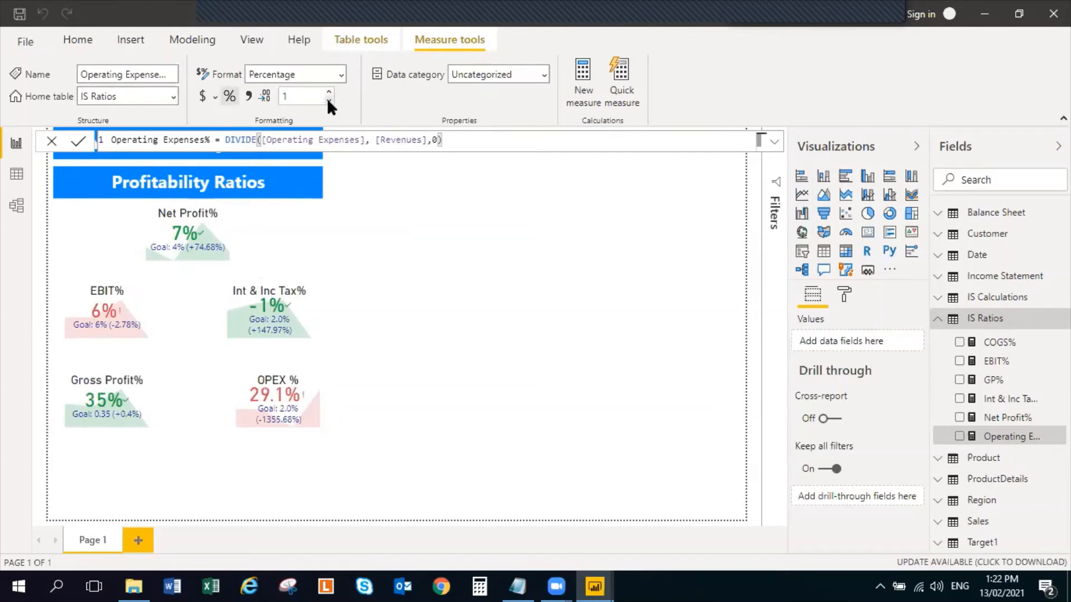
pyautogui.click(328, 101)
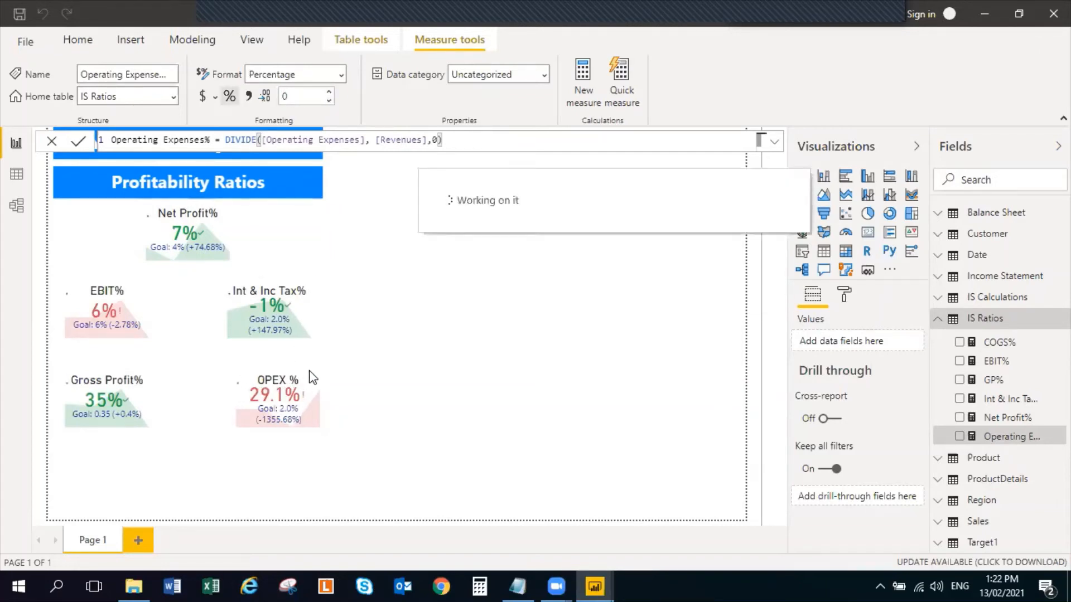
# Replace the OPEX % KPI's target goal Int+Tax% with OPEX % from the Target1 table
pyautogui.click(309, 391)
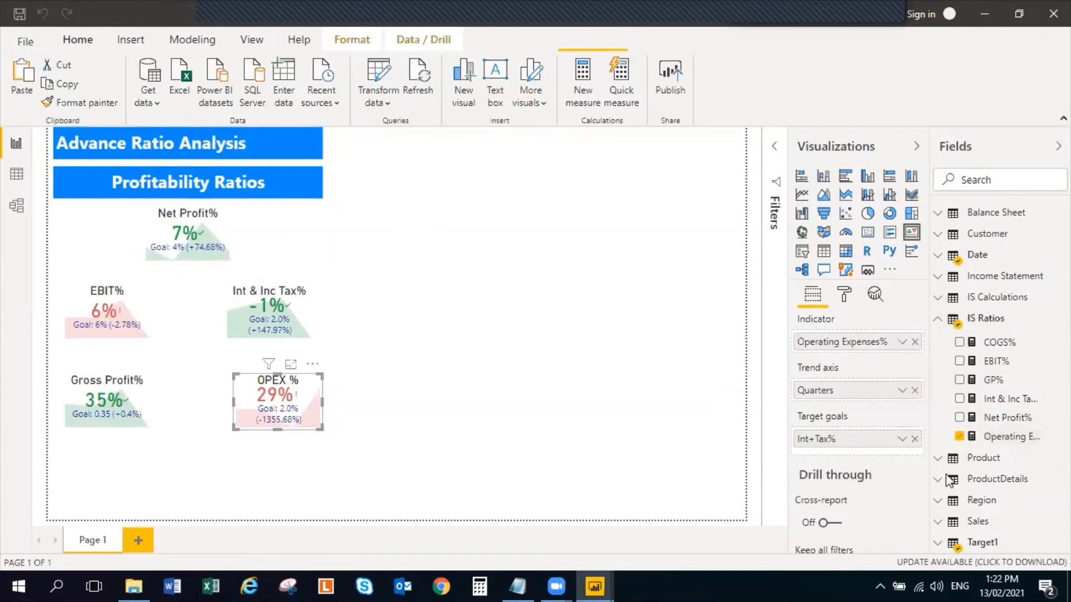
pyautogui.scroll(-1, 995, 549)
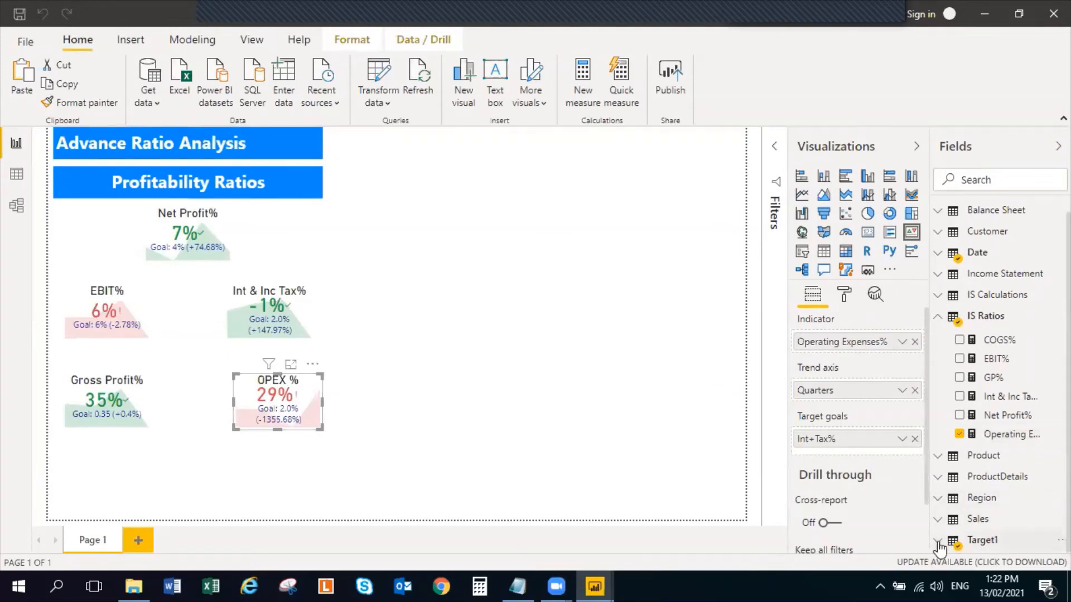
pyautogui.click(939, 544)
pyautogui.scroll(-4, 993, 479)
pyautogui.click(959, 411)
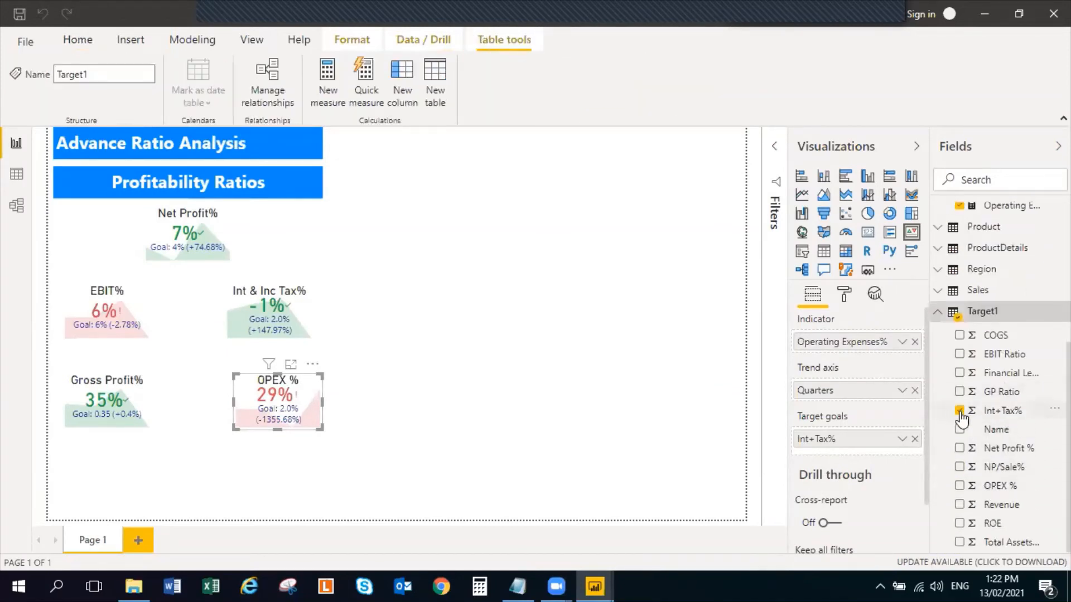
pyautogui.click(959, 411)
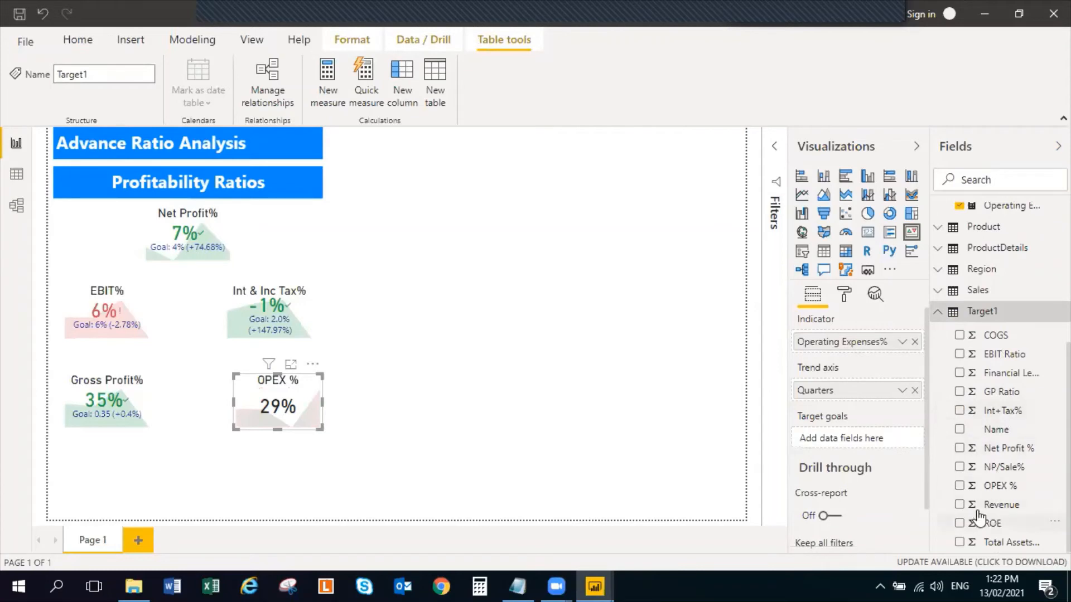
pyautogui.click(959, 486)
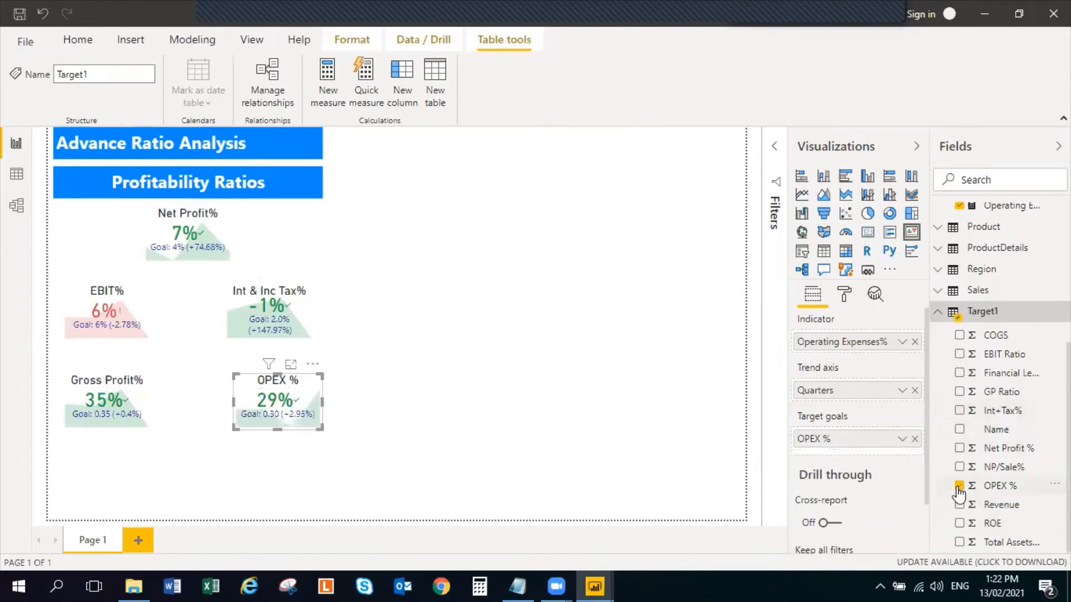
# Format the OPEX % column of the Target1 table as a percentage with 0 decimal places
pyautogui.click(1030, 490)
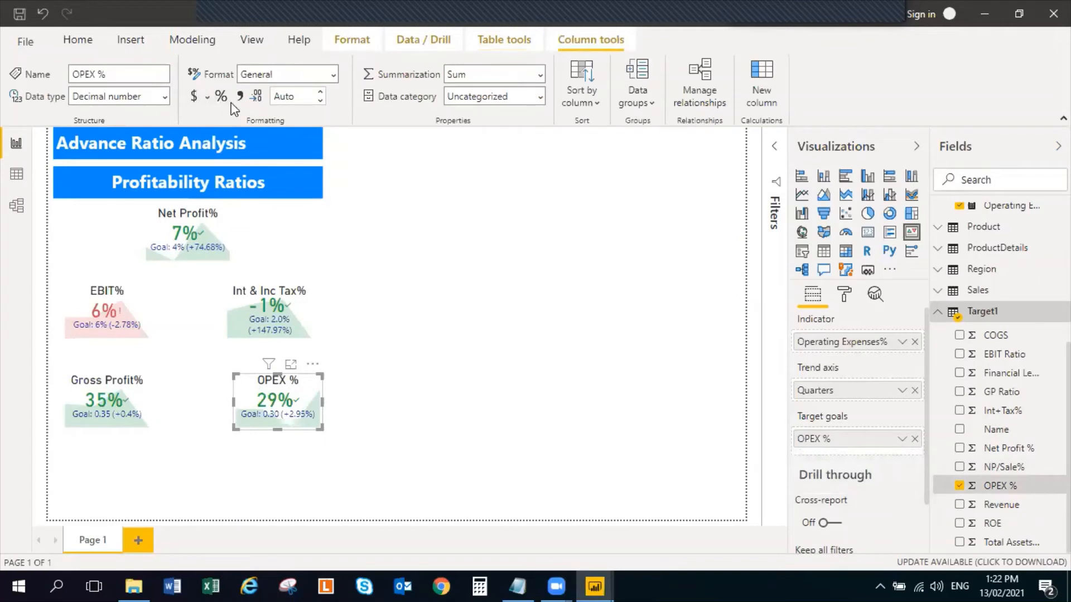
pyautogui.doubleClick(320, 100)
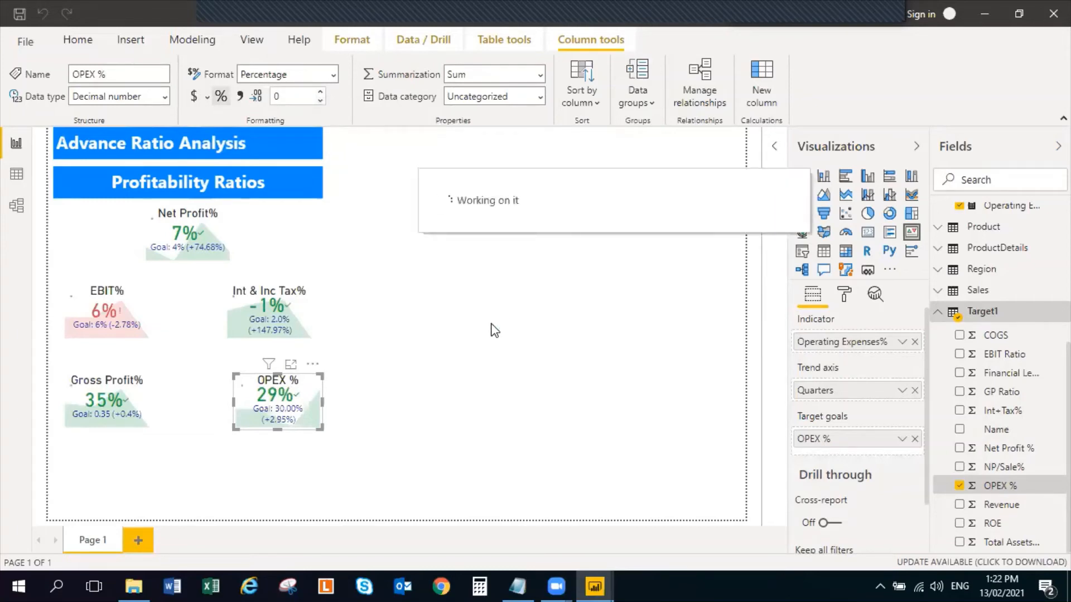
pyautogui.click(494, 341)
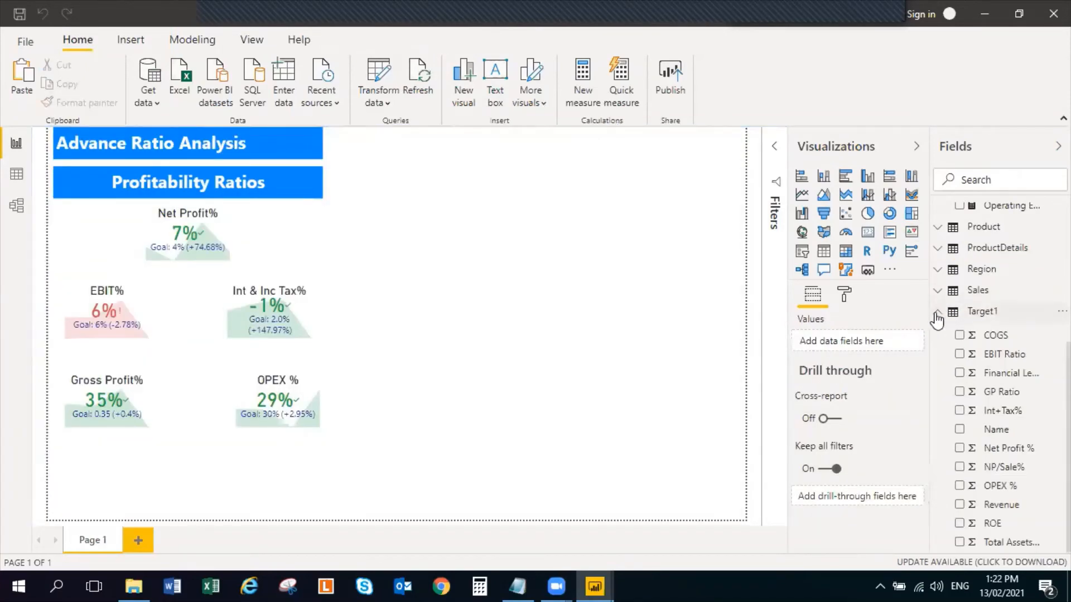
# Create a measure in the IS Ratios table: Revenue % = DIVIDE([Revenues], [Revenues], 0)
pyautogui.click(944, 312)
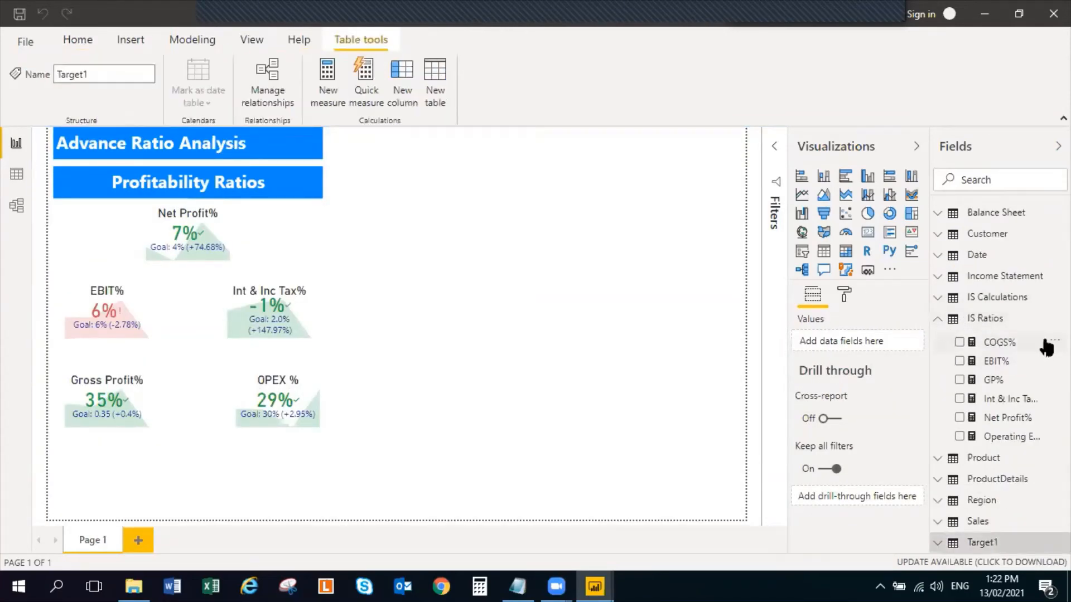
pyautogui.click(1062, 318)
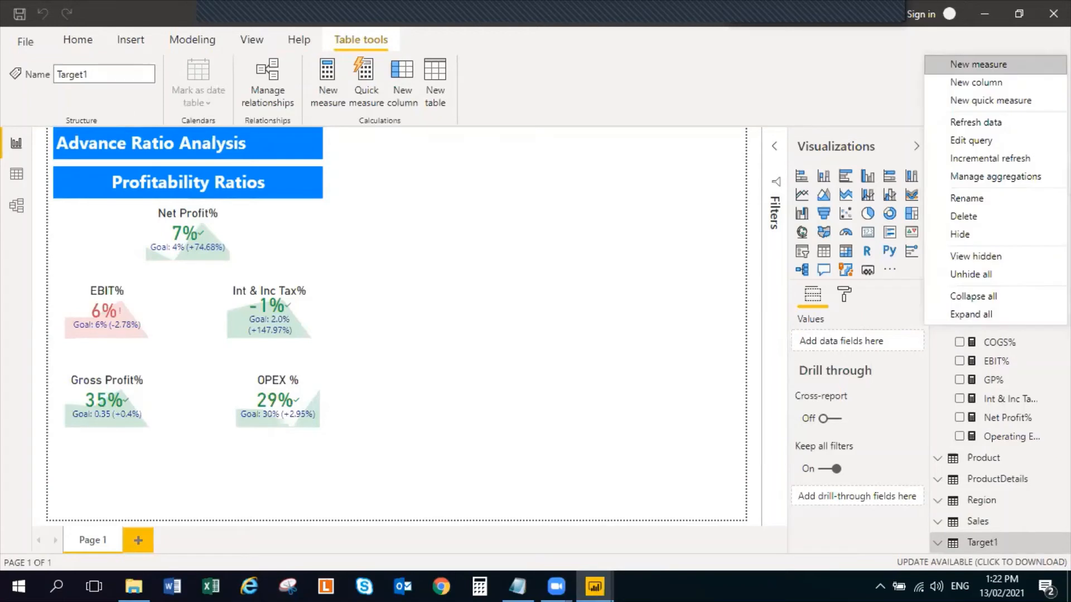
pyautogui.click(1016, 60)
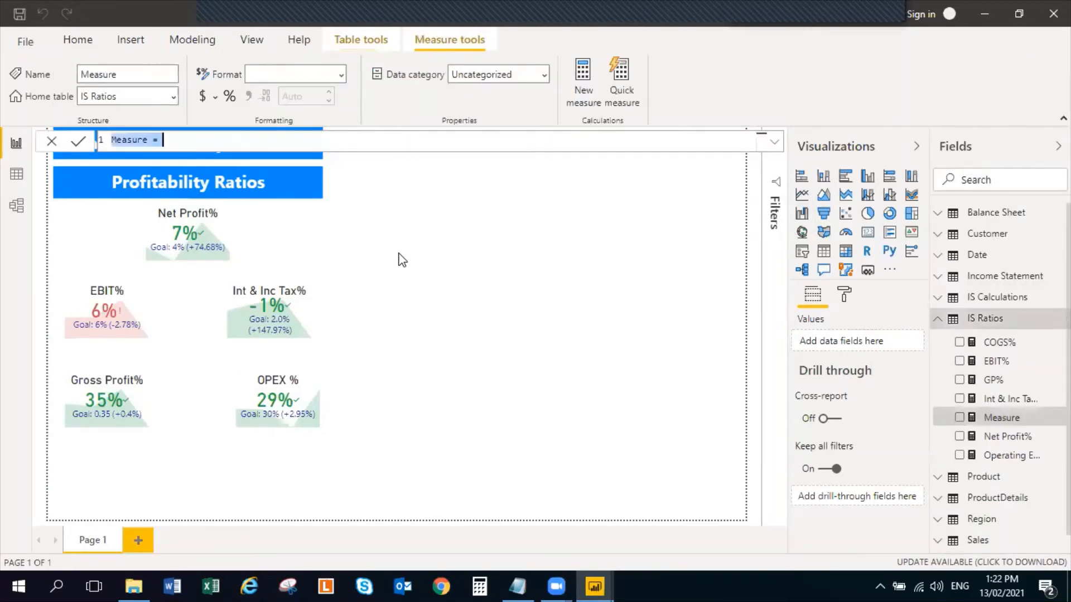
pyautogui.write('Revenue %')
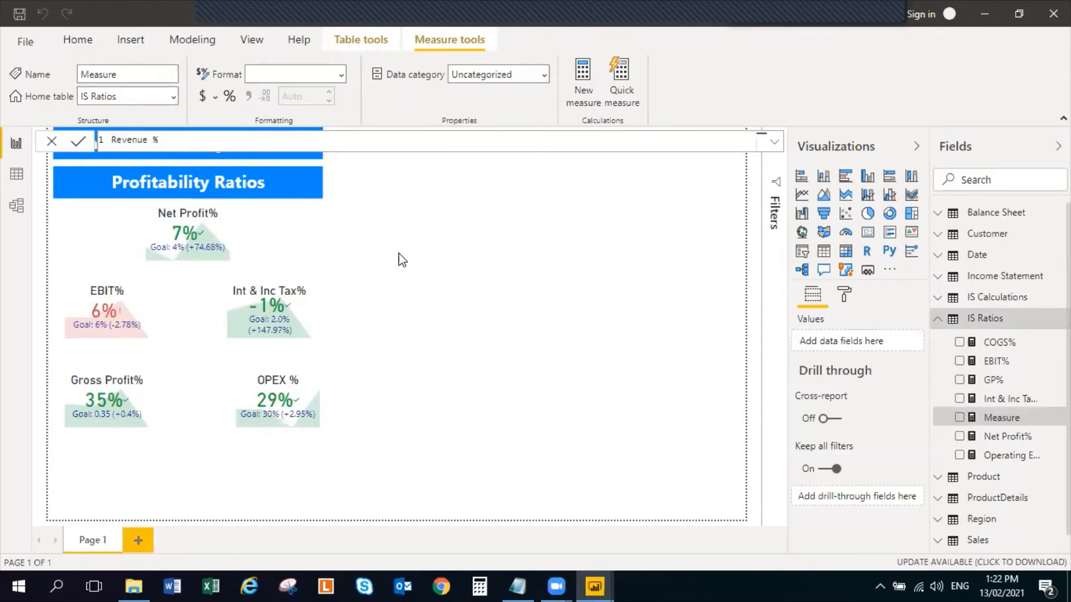
pyautogui.write(' = Divi')
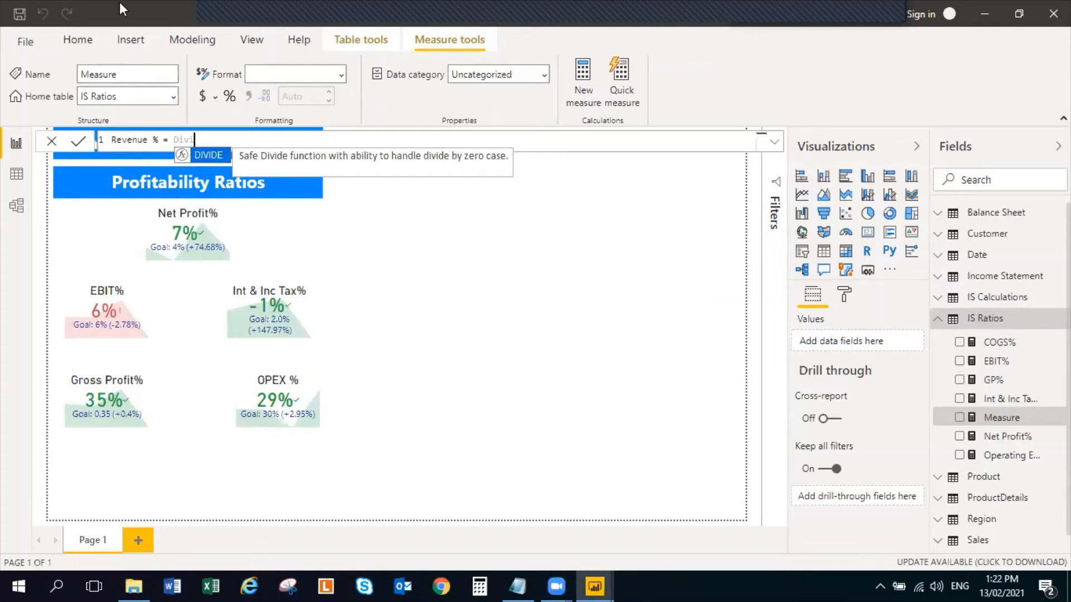
pyautogui.click(198, 152)
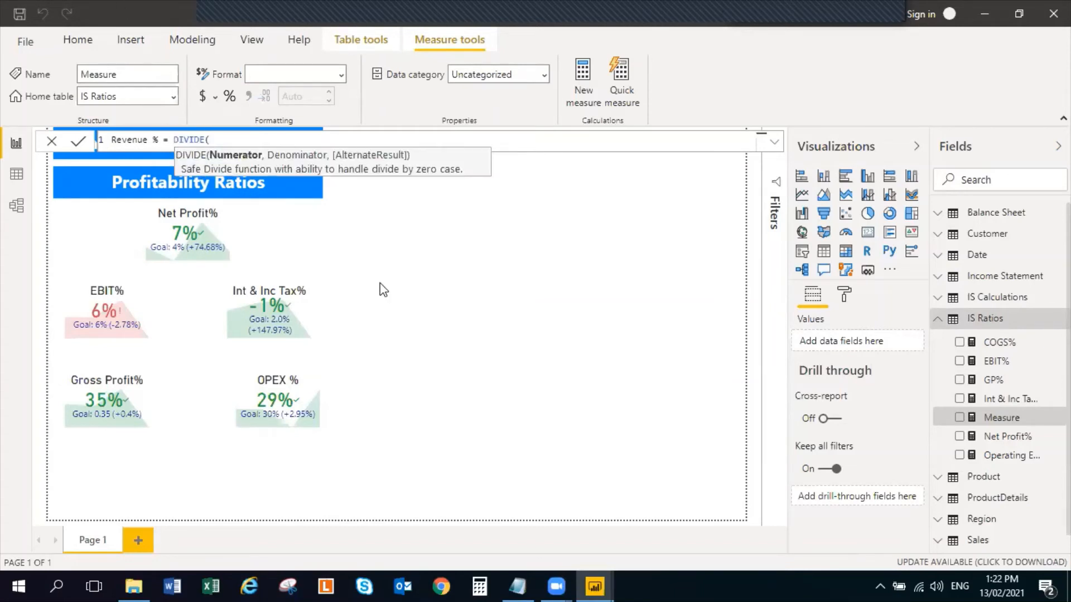
pyautogui.write('Rever')
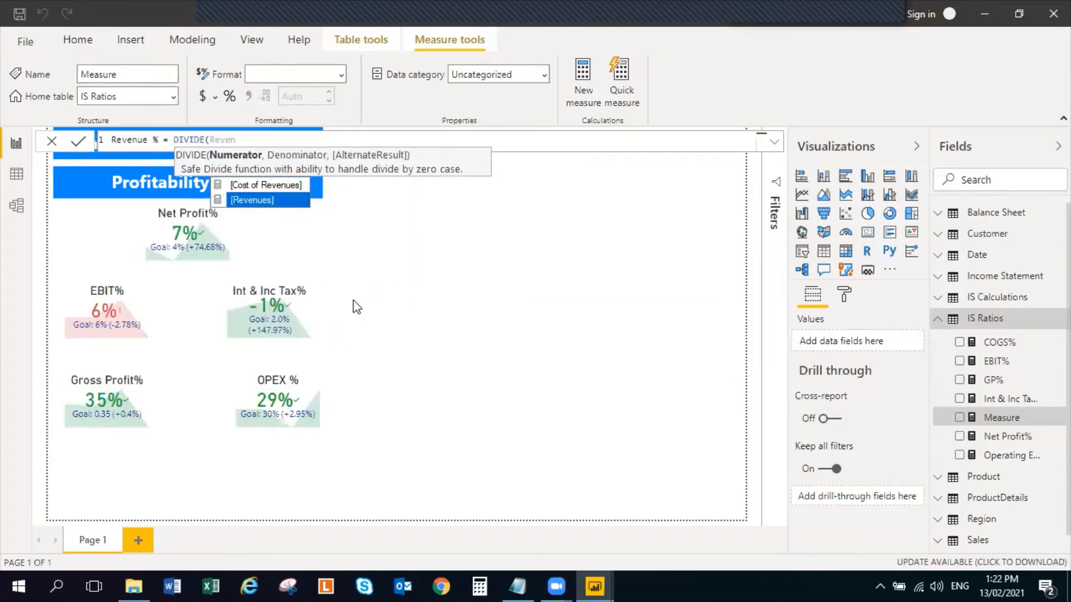
pyautogui.click(262, 200)
pyautogui.write(',')
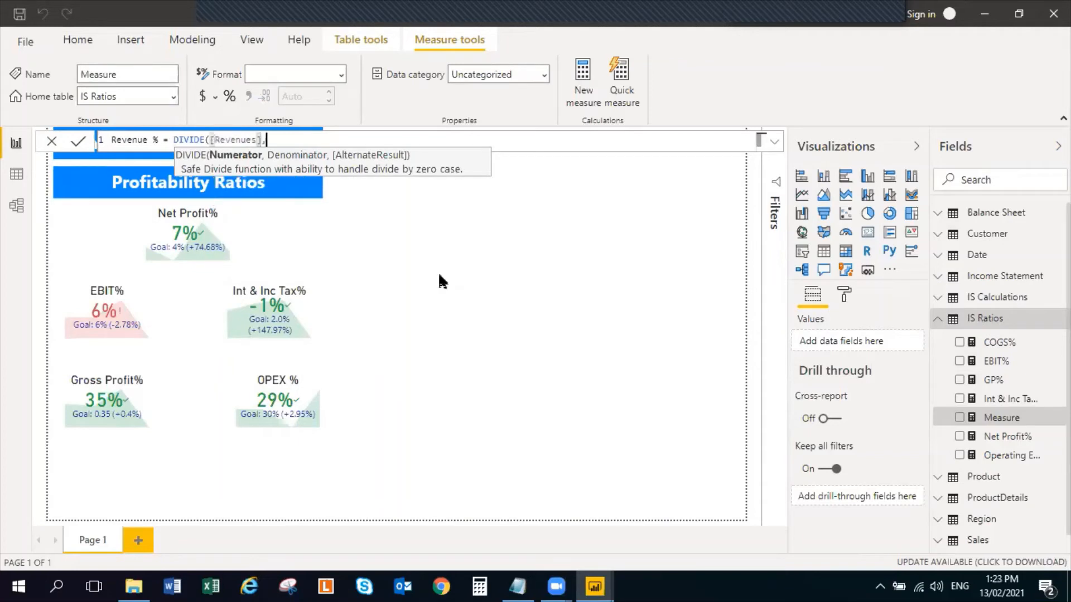
pyautogui.write(' Revenue')
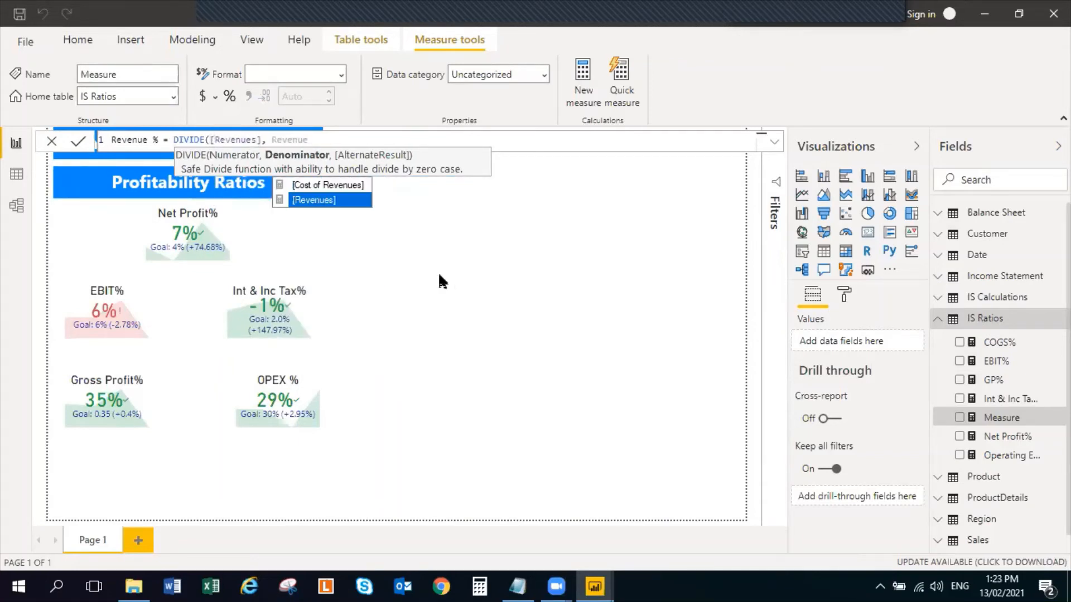
pyautogui.click(337, 201)
pyautogui.write(', ')
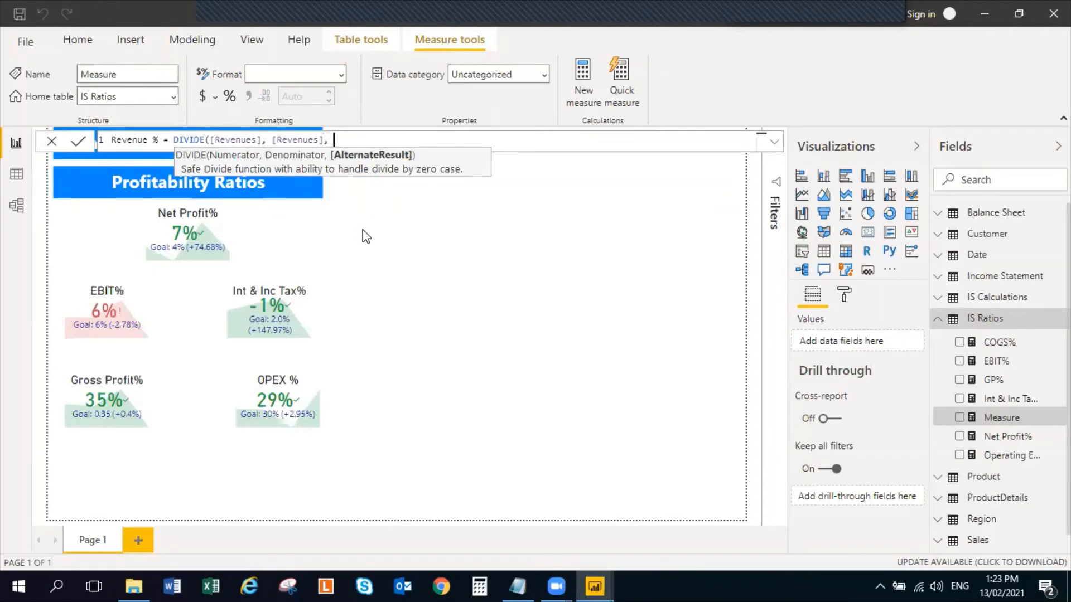
pyautogui.write('0)')
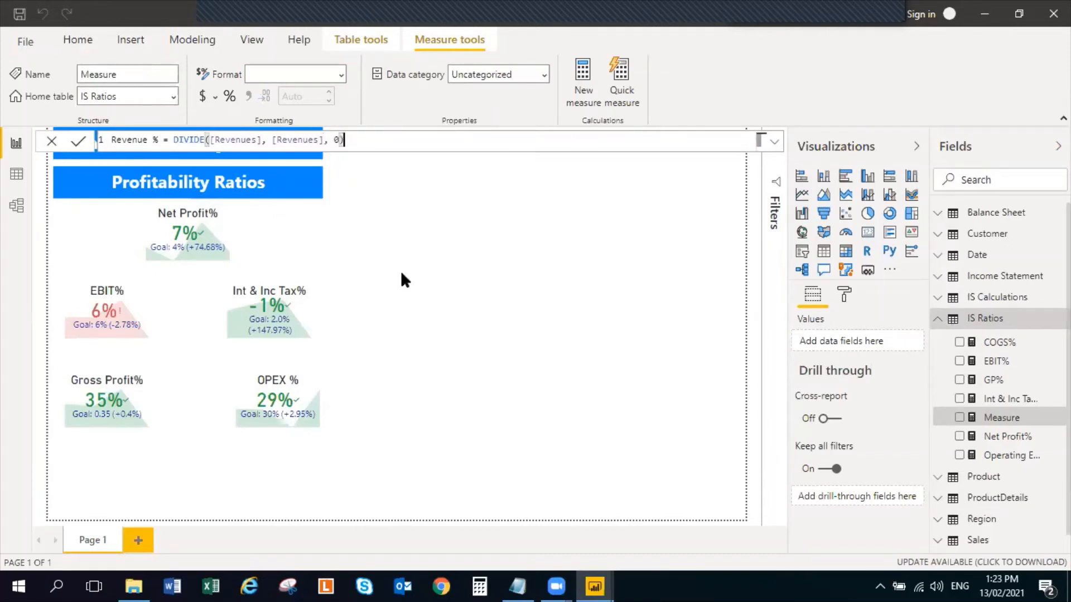
pyautogui.press('Return')
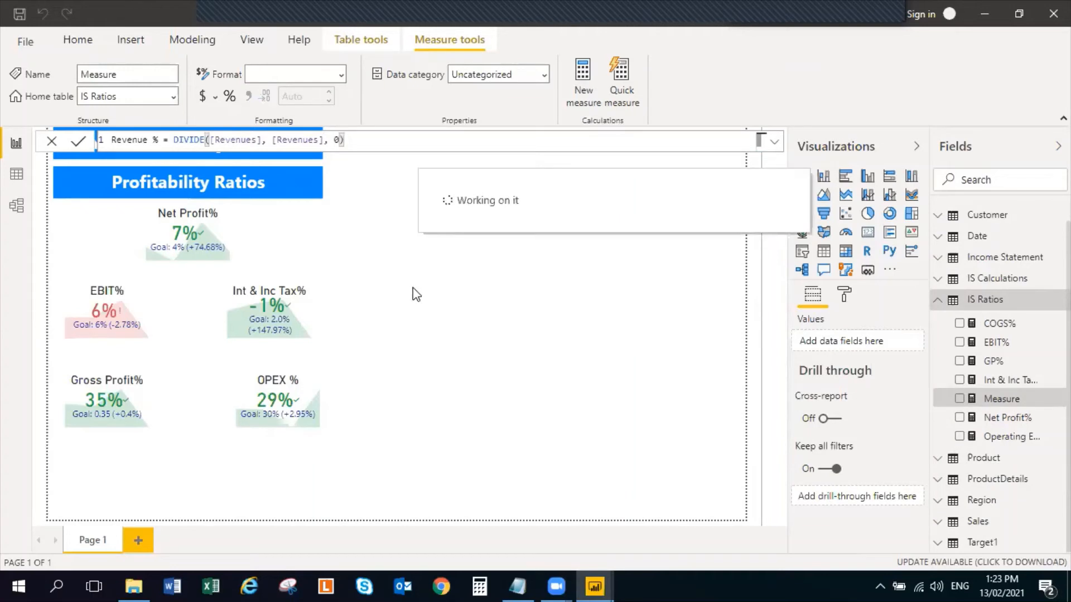
pyautogui.click(468, 349)
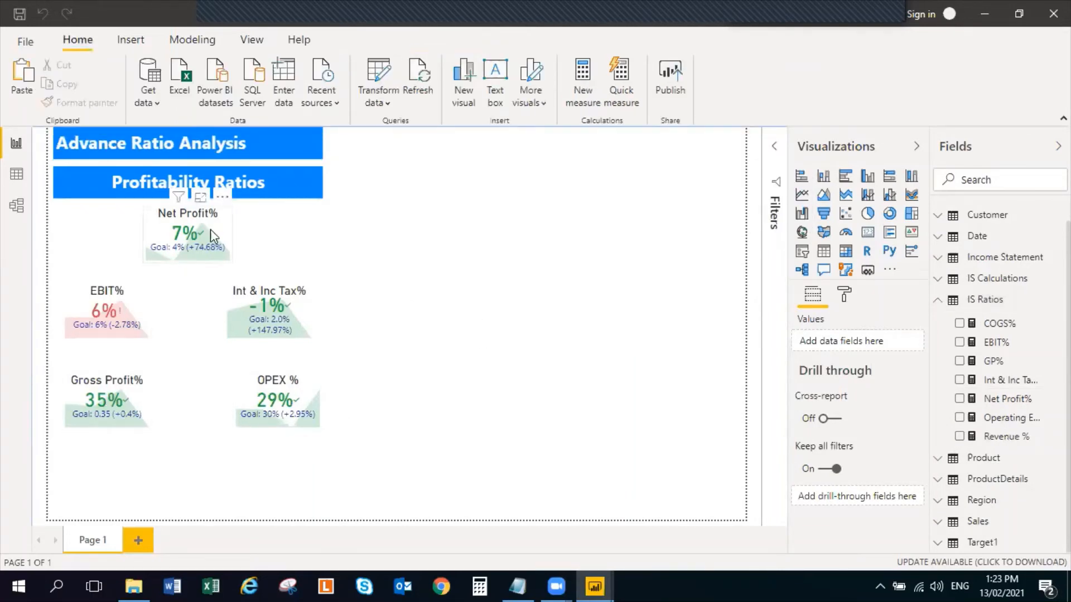
# Duplicate the Net Profit% KPI and place the copy below the Gross Profit% KPI
pyautogui.click(230, 236)
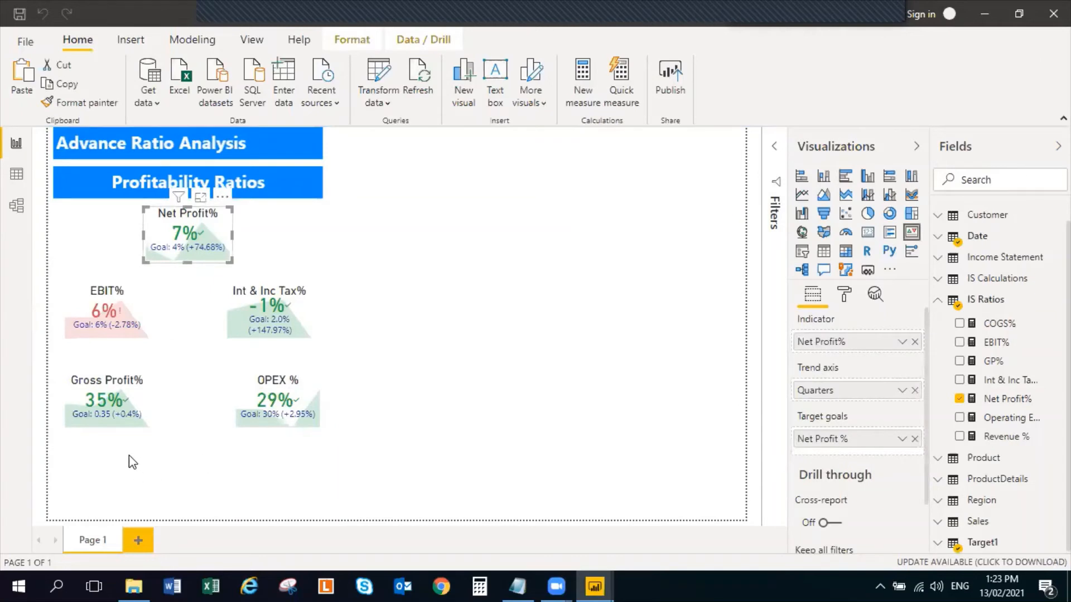
pyautogui.click(103, 485)
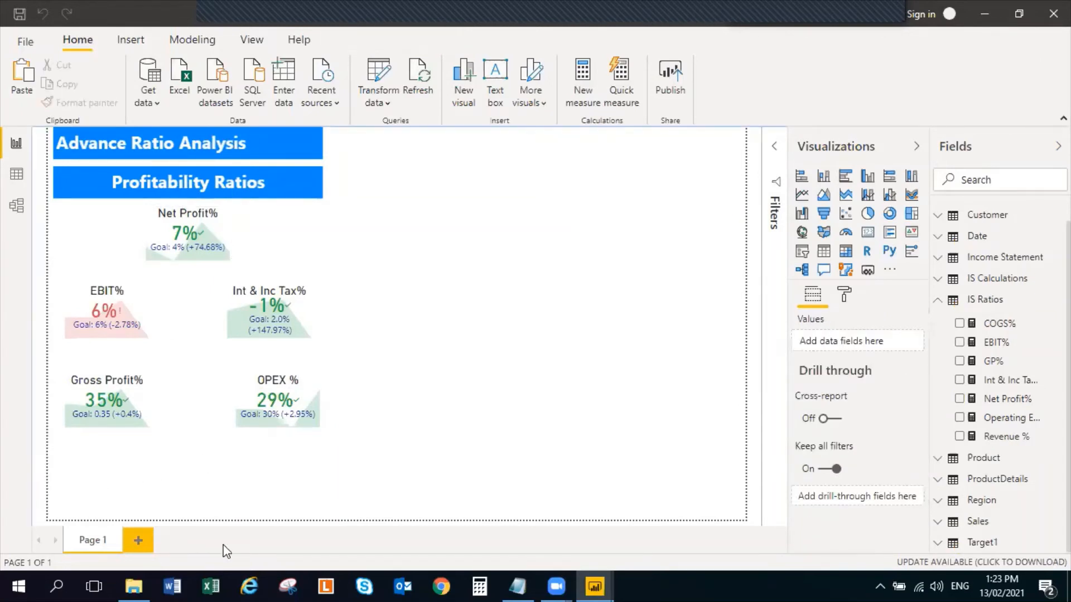
pyautogui.hotkey('ctrl', 'v')
pyautogui.moveTo(212, 232); pyautogui.dragTo(128, 482)
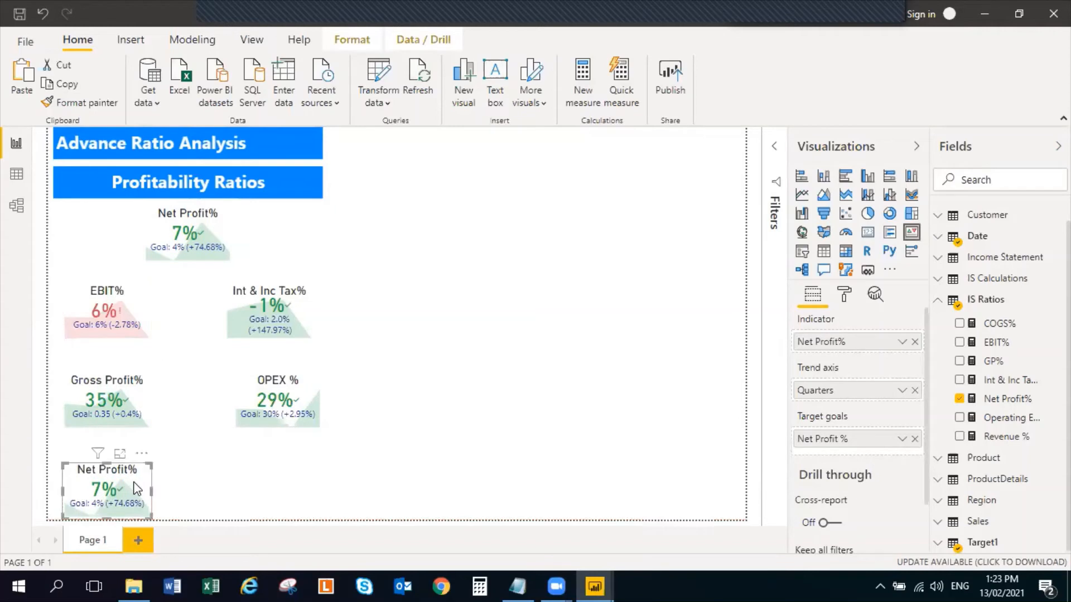
# Set the bottom Net Profit% KPI copy's indicator to Revenue % from IS Ratios and its target goal to Revenue from Target1
pyautogui.click(959, 399)
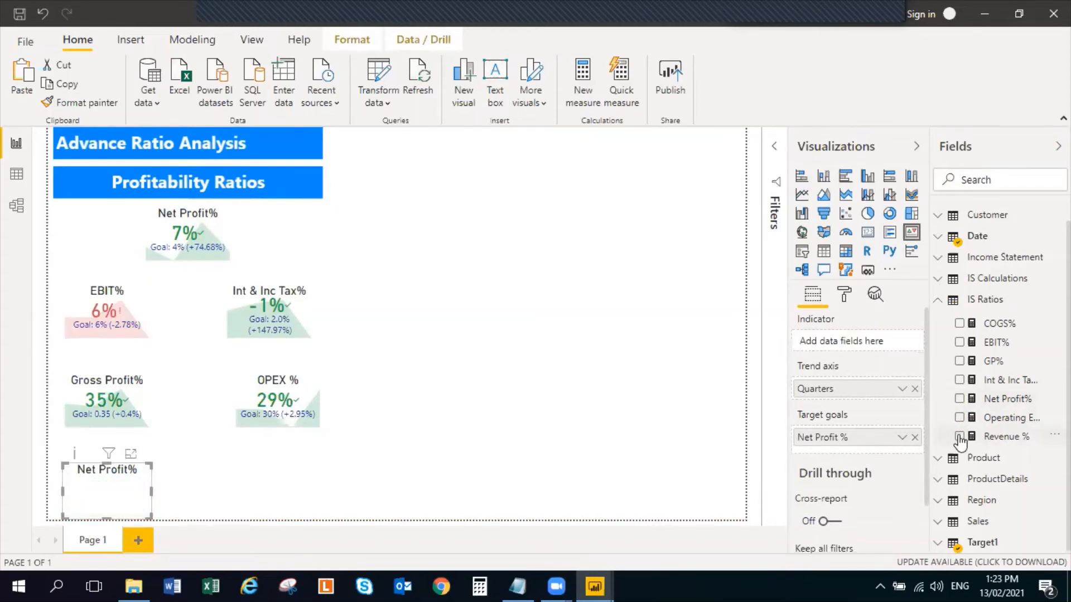
pyautogui.click(959, 437)
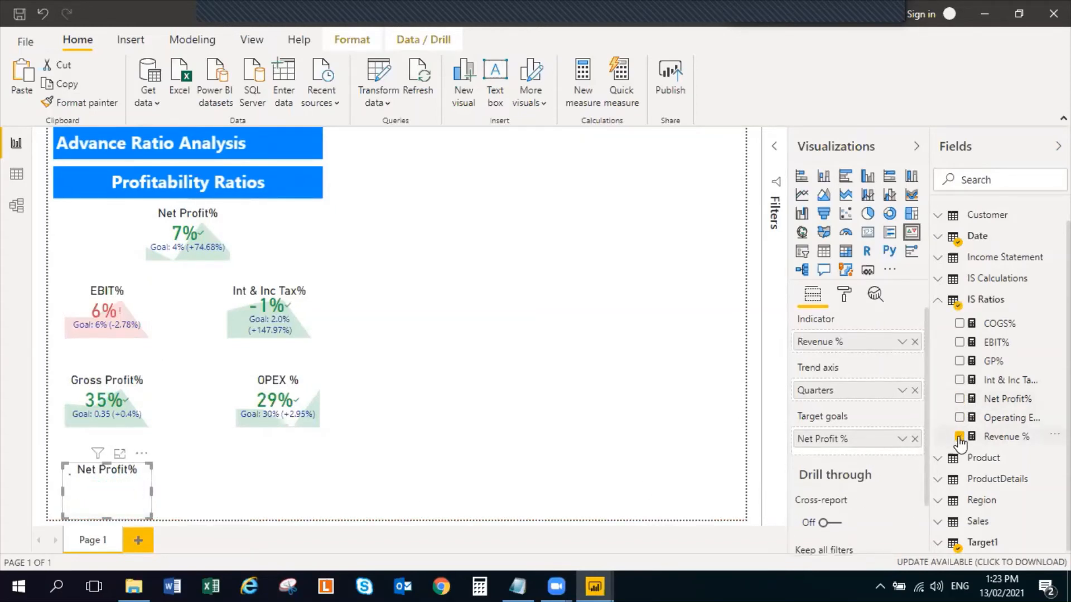
pyautogui.click(937, 300)
pyautogui.click(938, 425)
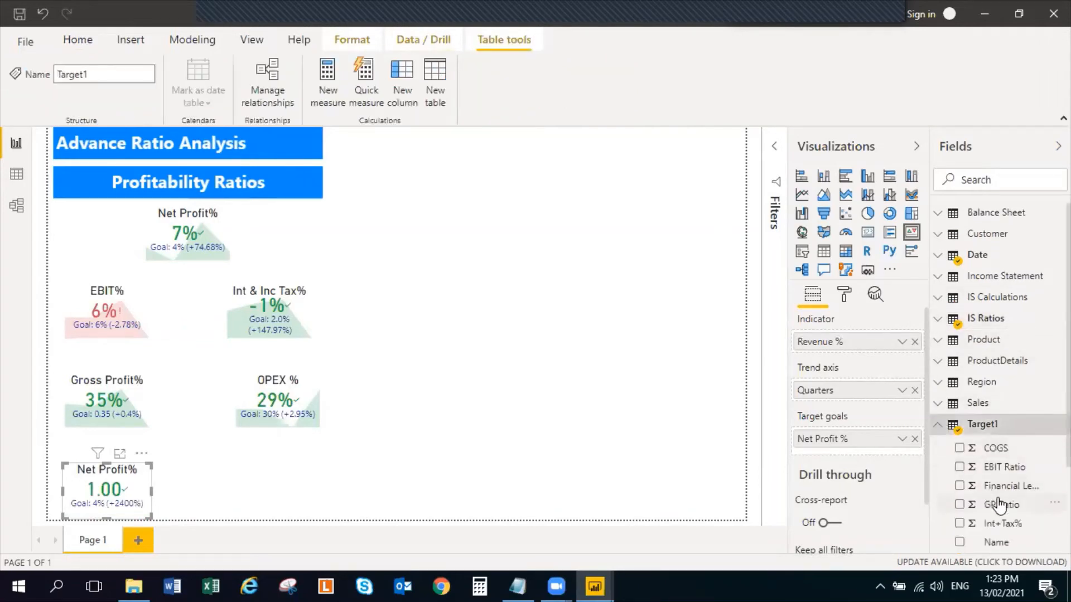
pyautogui.scroll(-3, 988, 498)
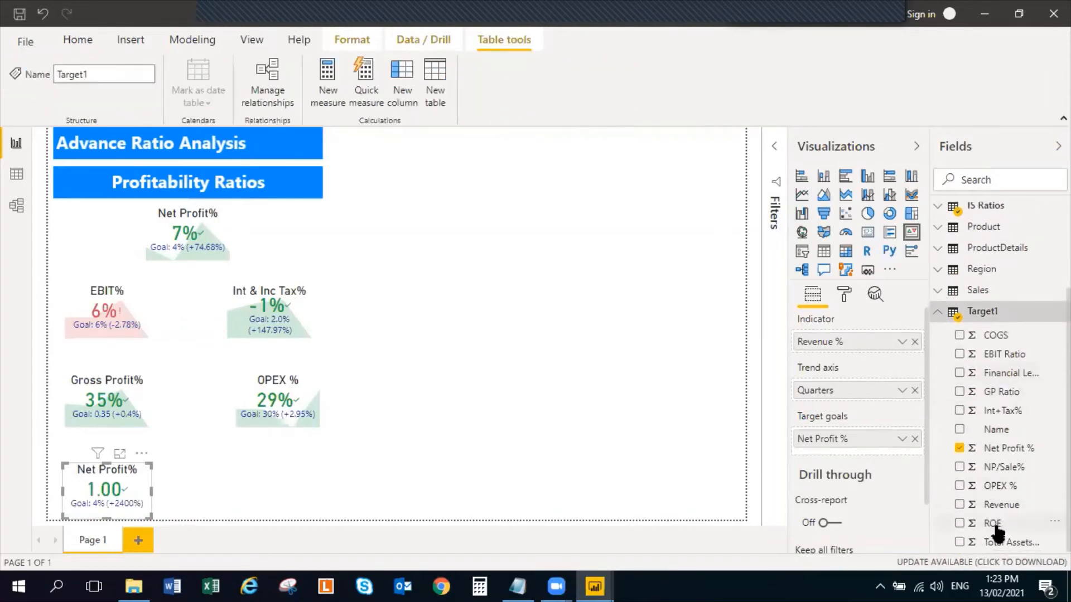
pyautogui.click(959, 504)
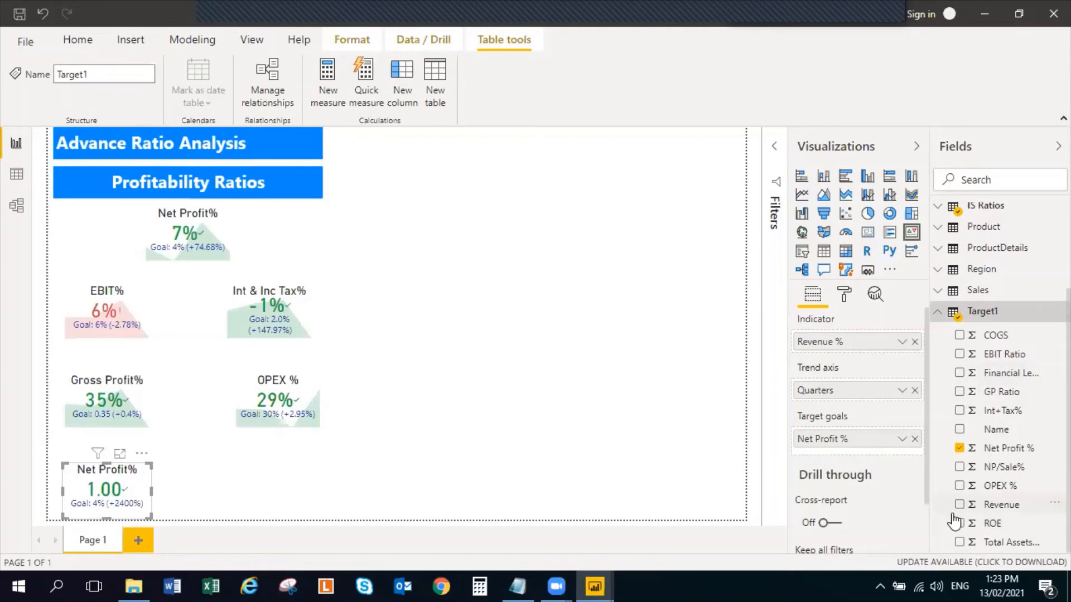
pyautogui.click(959, 448)
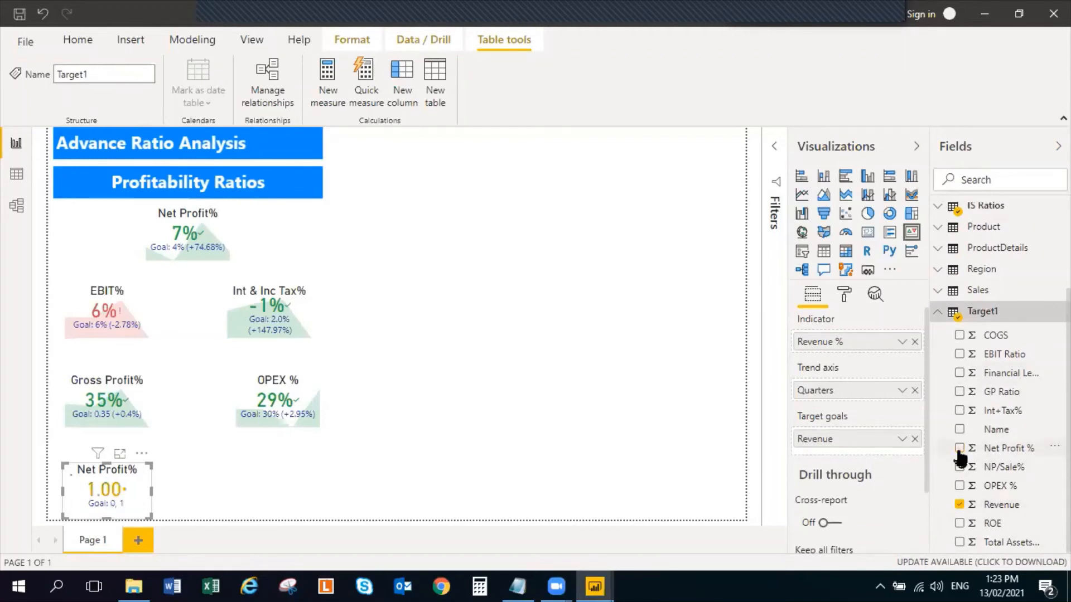
pyautogui.click(940, 314)
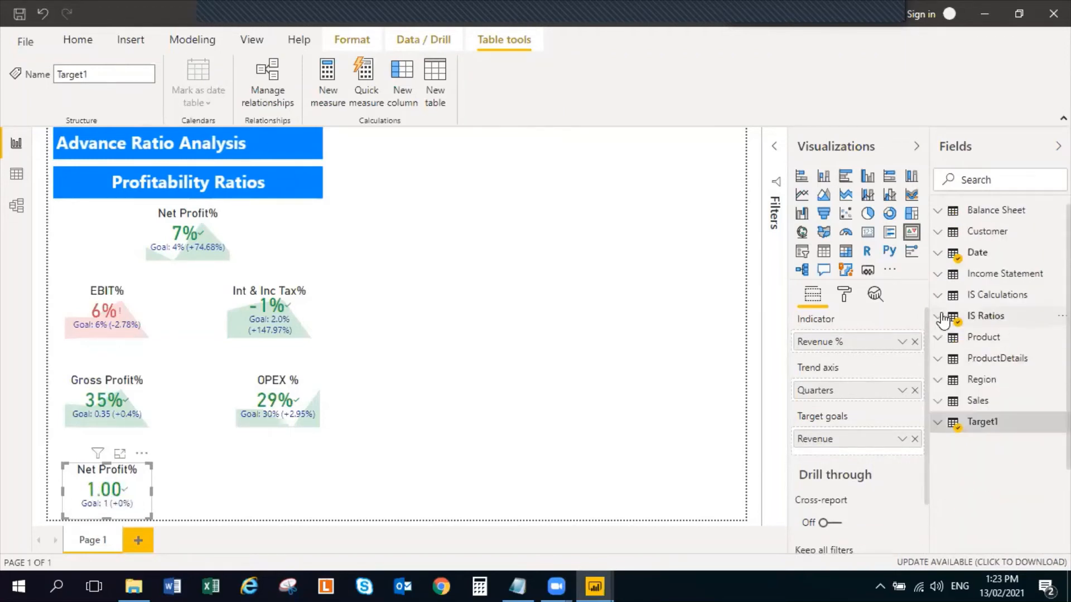
# Change the title text of the KPI below Gross Profit% to "Revenue %"
pyautogui.click(847, 296)
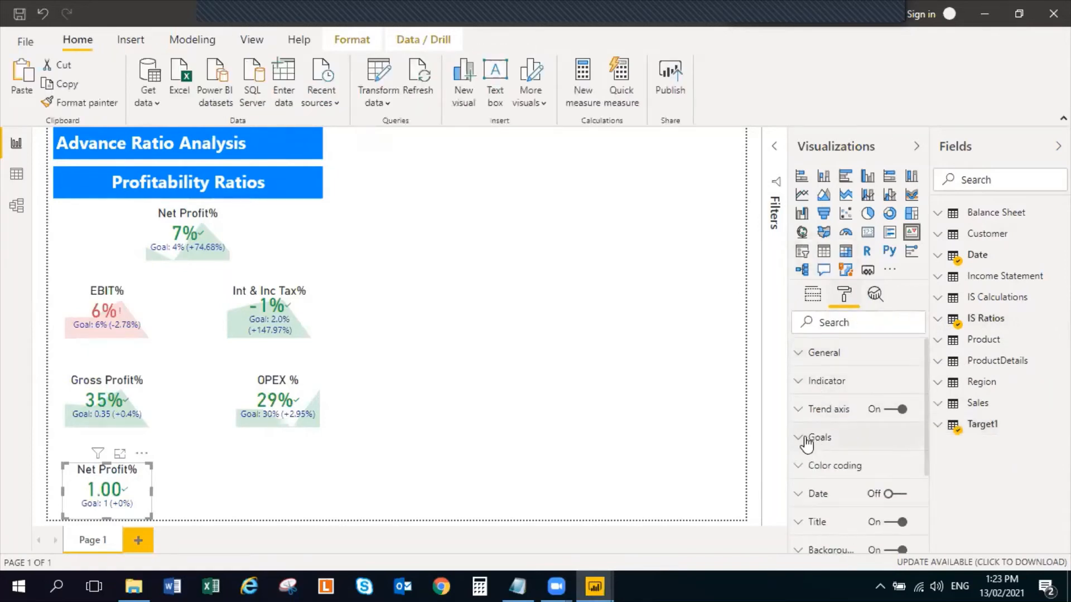
pyautogui.scroll(-2, 804, 447)
pyautogui.click(802, 401)
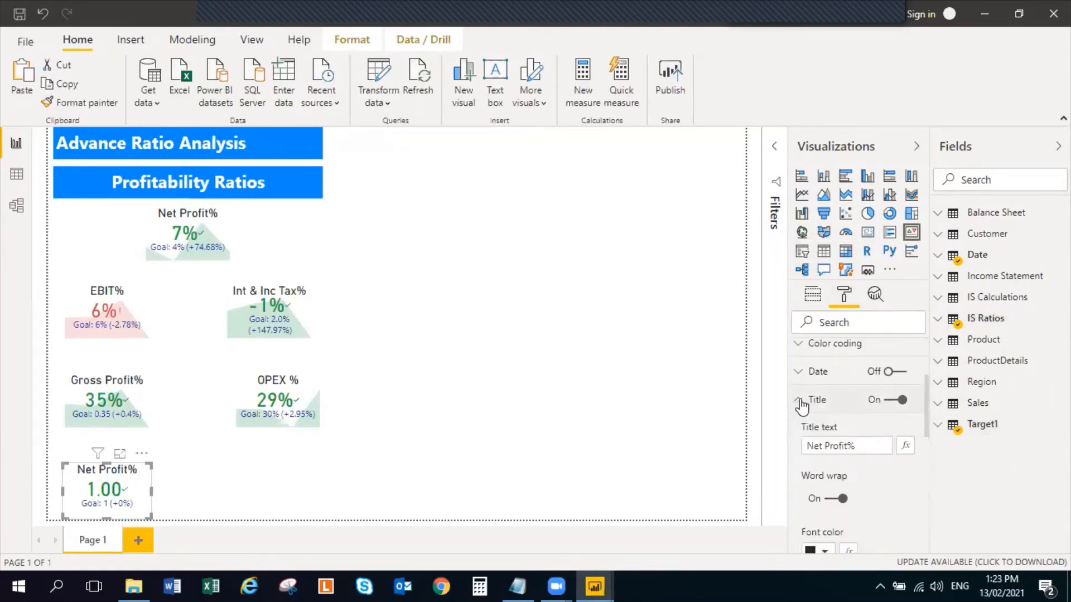
pyautogui.click(857, 447)
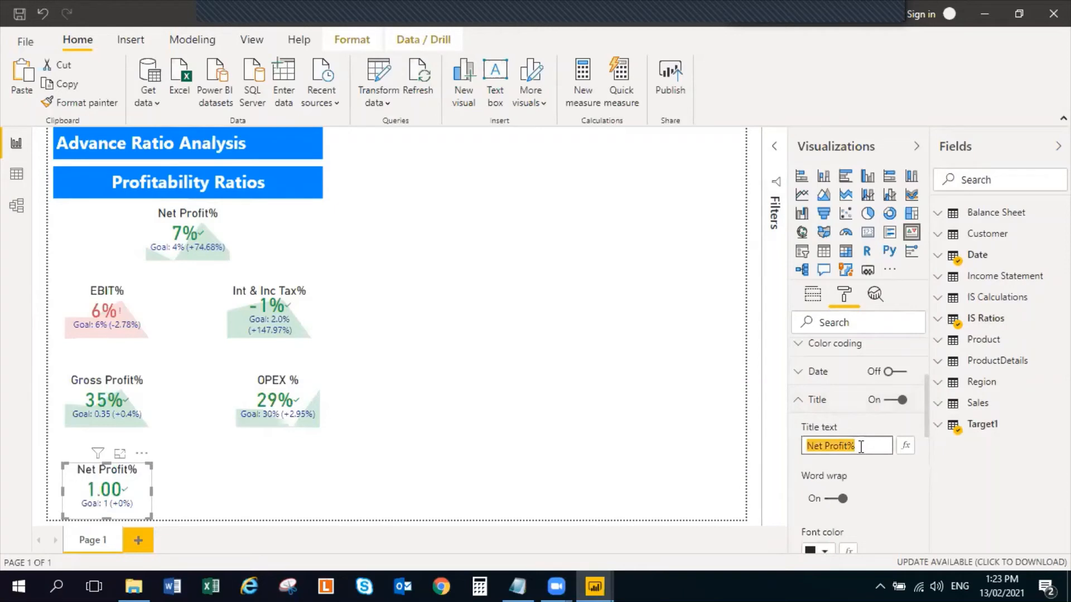
pyautogui.write('Revenue ')
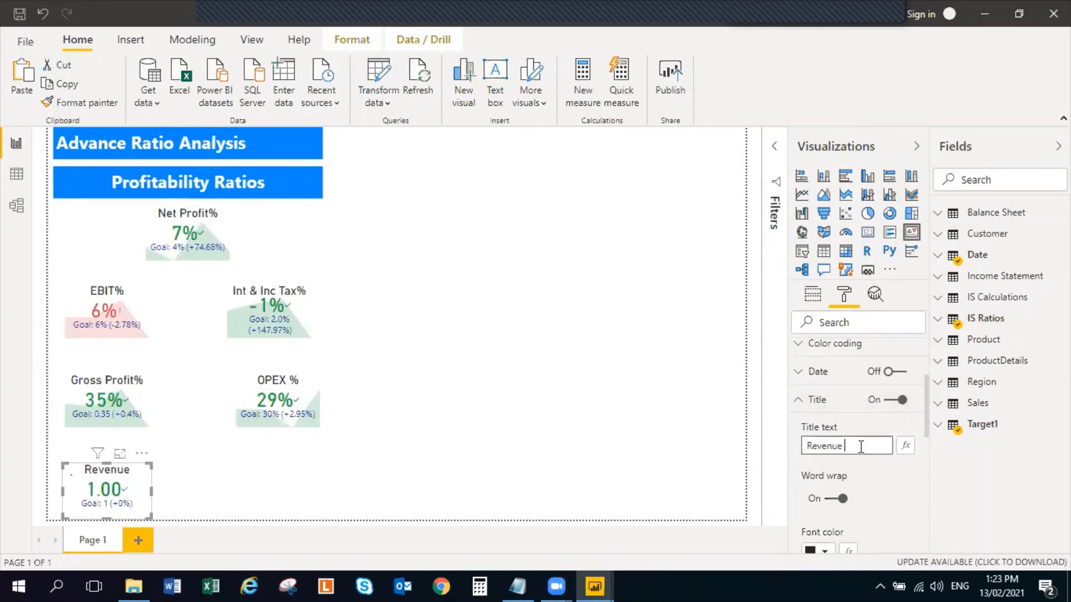
pyautogui.write('%')
pyautogui.click(525, 397)
# Format the Revenue % measure of the IS Ratios table as a percentage with 0 decimal places
pyautogui.click(154, 486)
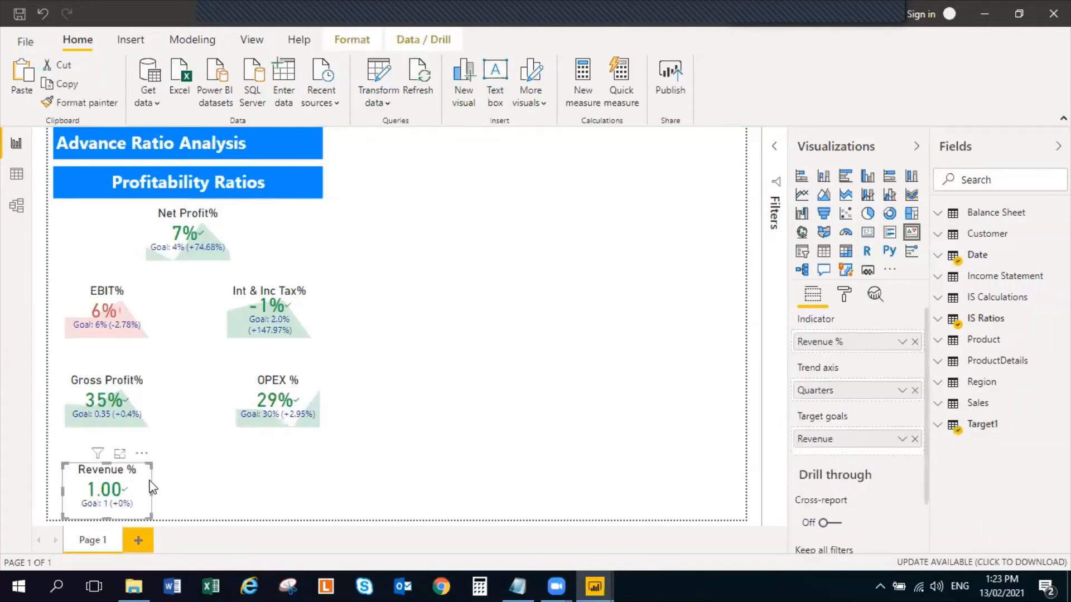
pyautogui.click(939, 320)
pyautogui.click(986, 455)
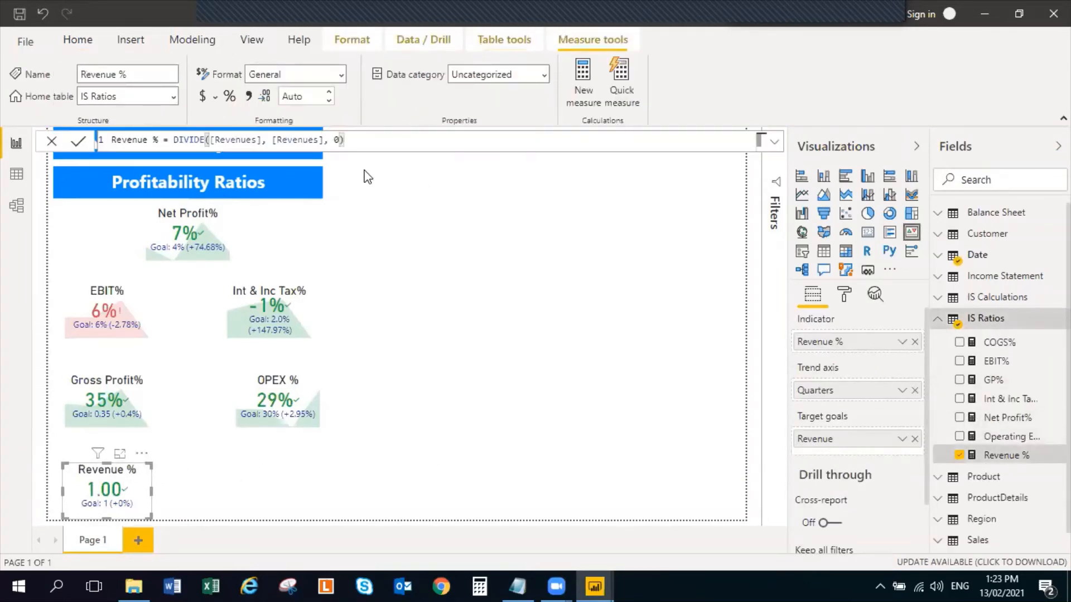
pyautogui.click(230, 96)
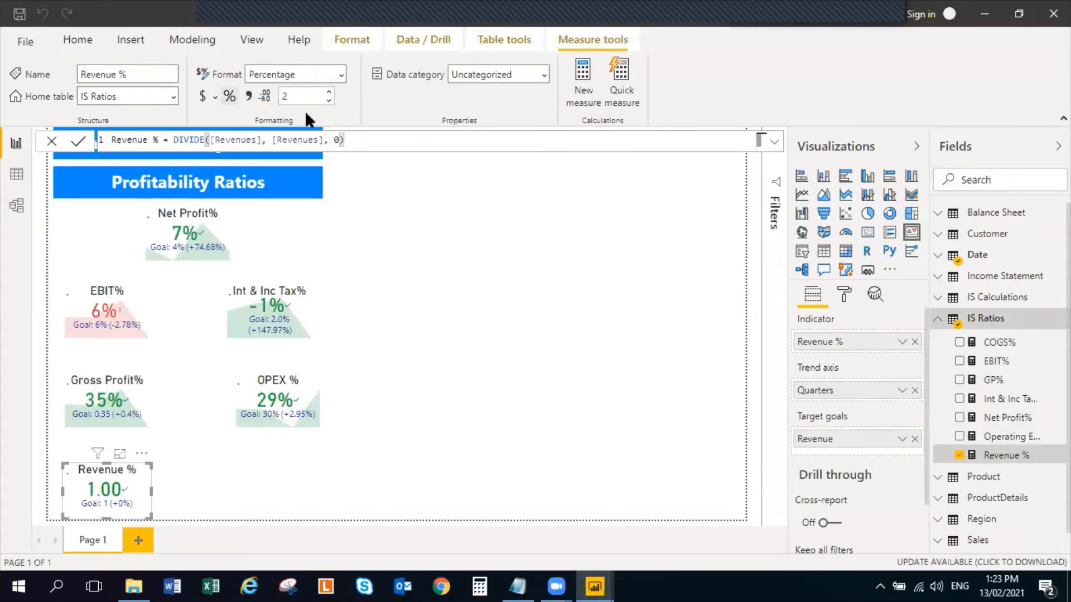
pyautogui.click(329, 100)
pyautogui.click(329, 100)
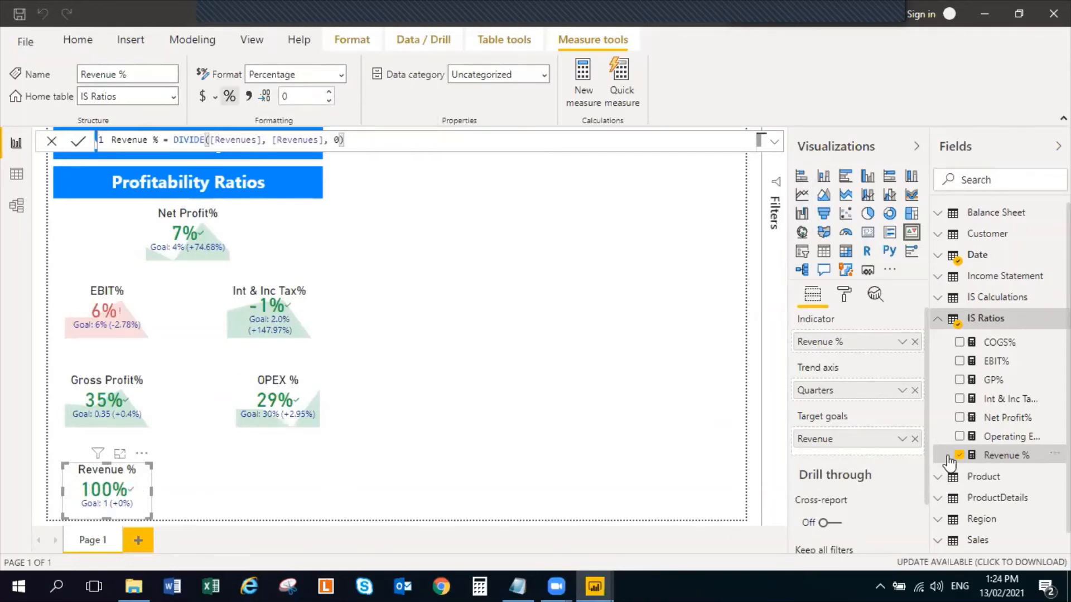
pyautogui.click(938, 319)
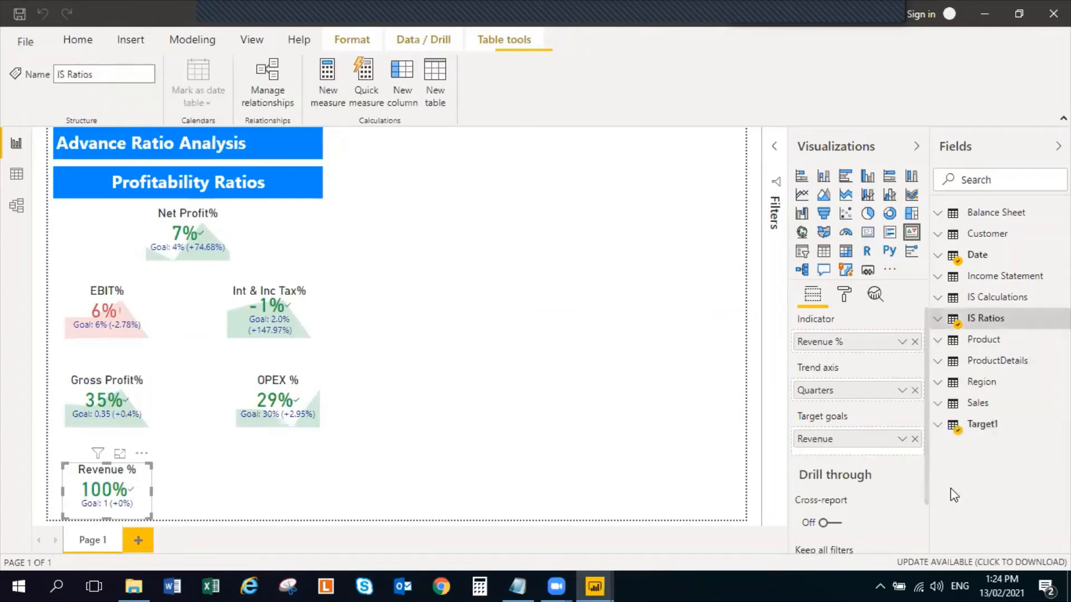
# Format the Revenue column of the Target1 table as a percentage
pyautogui.click(942, 425)
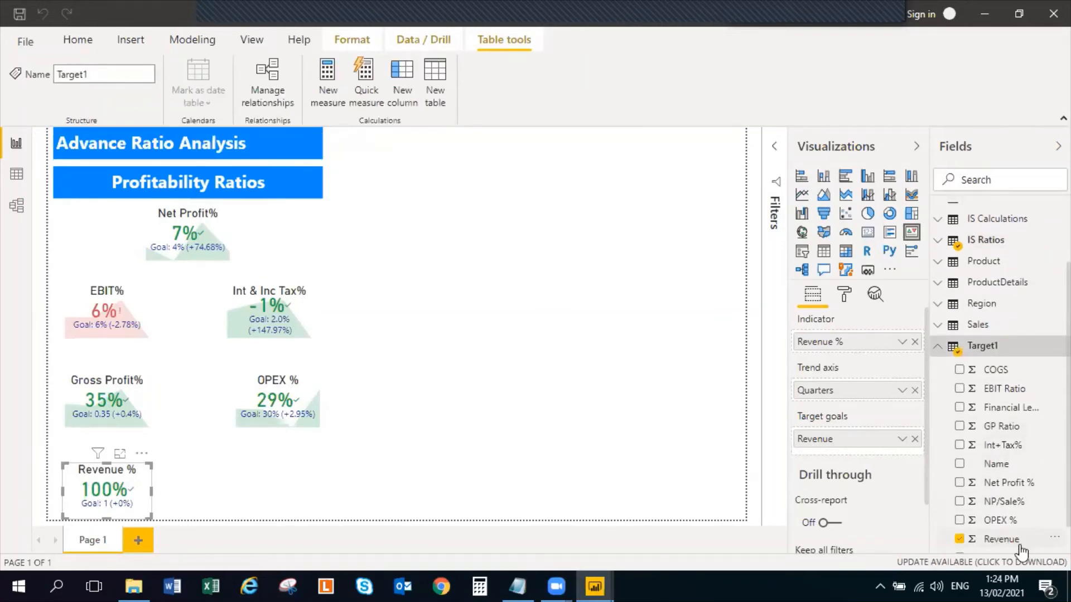
pyautogui.click(1004, 538)
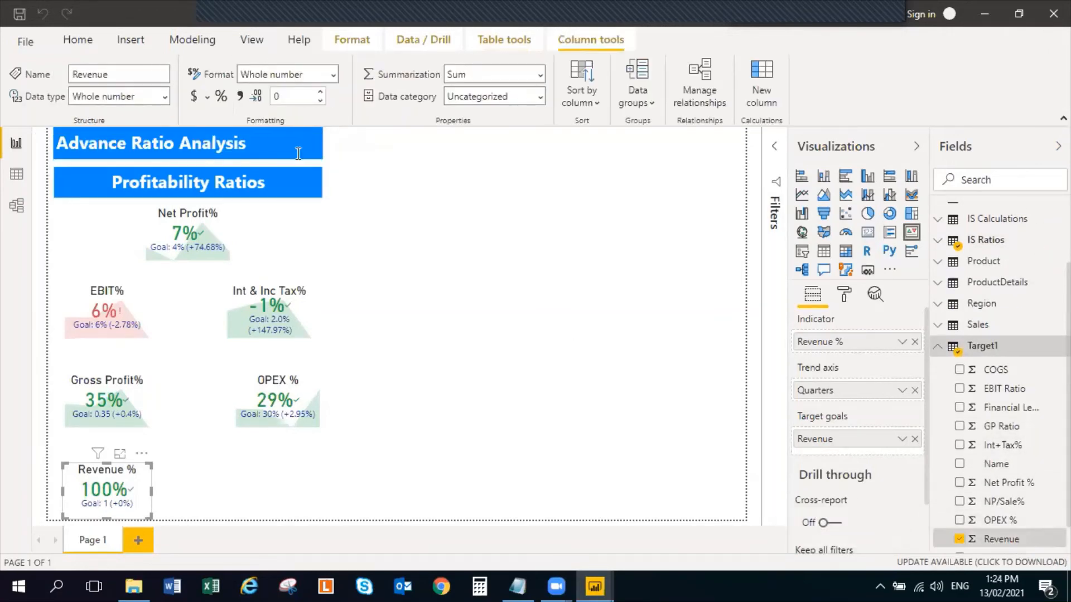
pyautogui.click(218, 94)
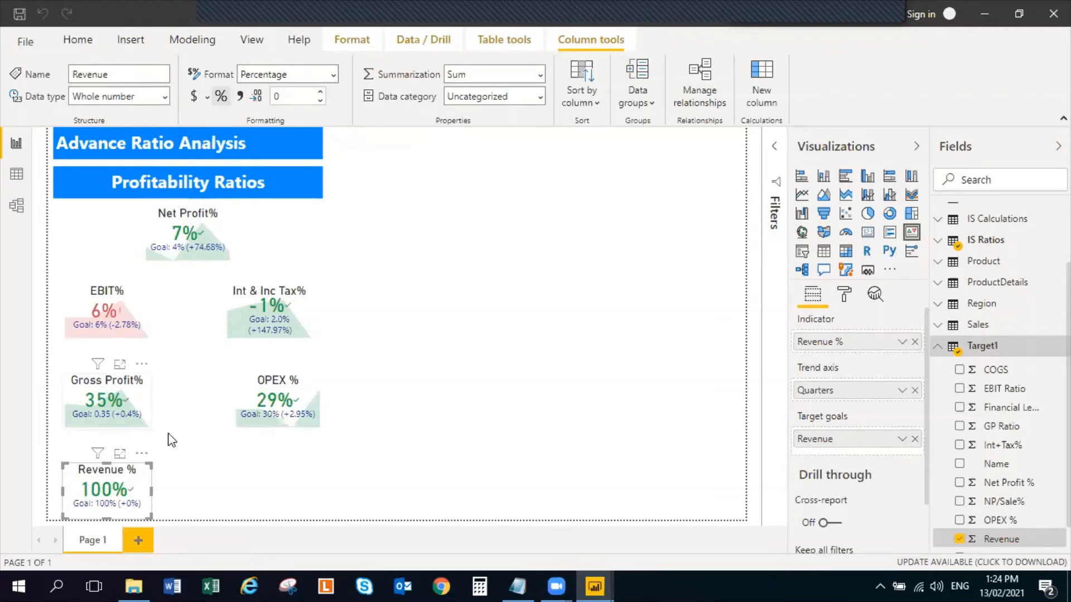
pyautogui.click(279, 470)
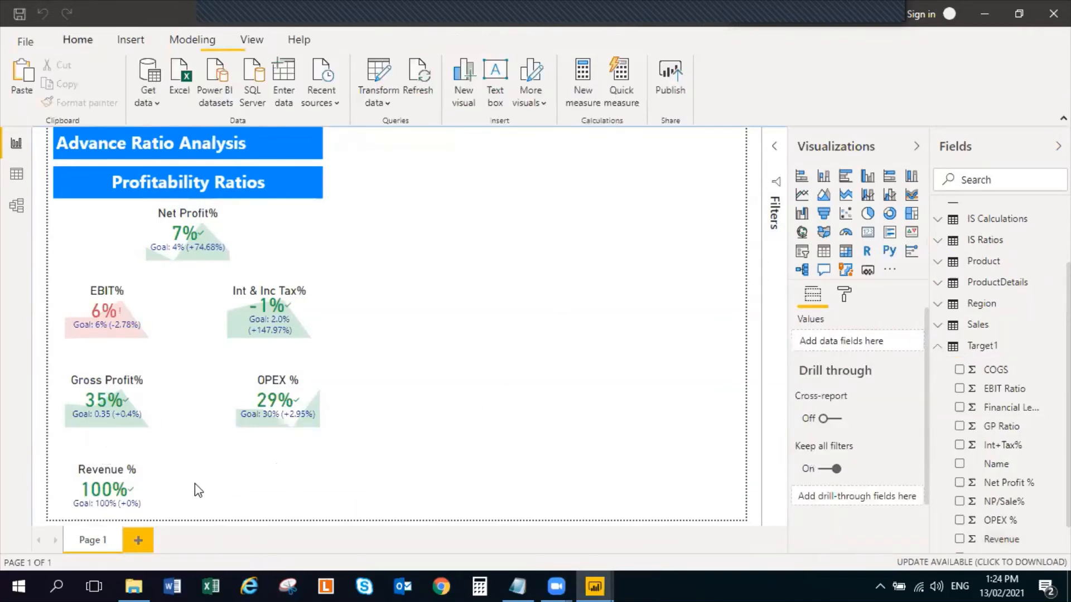
pyautogui.click(147, 490)
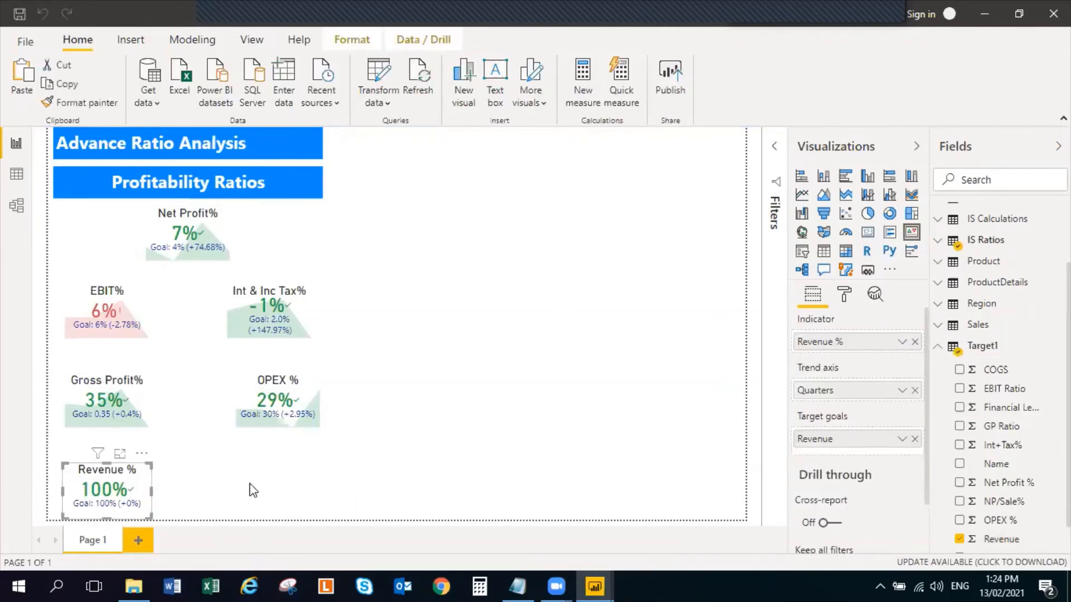
pyautogui.click(252, 491)
pyautogui.click(143, 494)
pyautogui.click(273, 488)
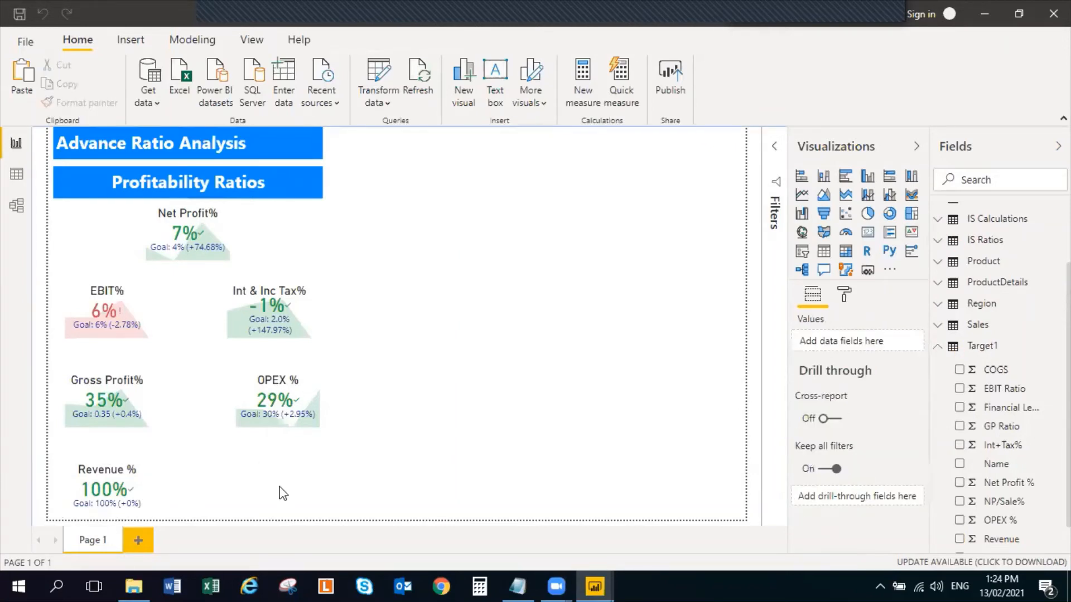
pyautogui.hotkey('ctrl', 'v')
pyautogui.moveTo(154, 476); pyautogui.dragTo(303, 480)
pyautogui.press('Delete')
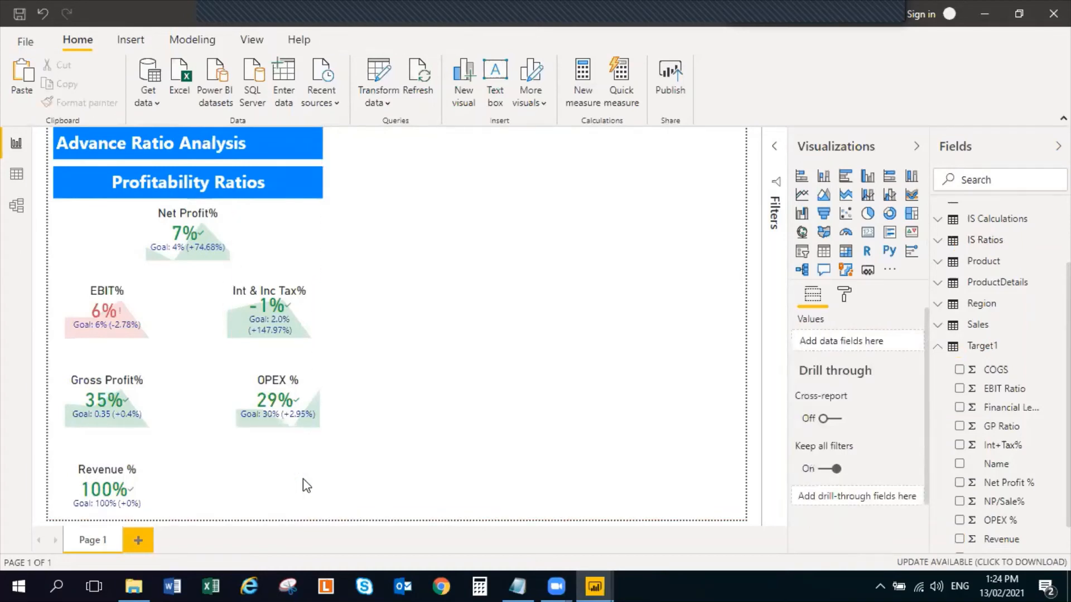
# Duplicate the OPEX % KPI and place the copy directly below it, beside the Revenue % KPI
pyautogui.click(303, 390)
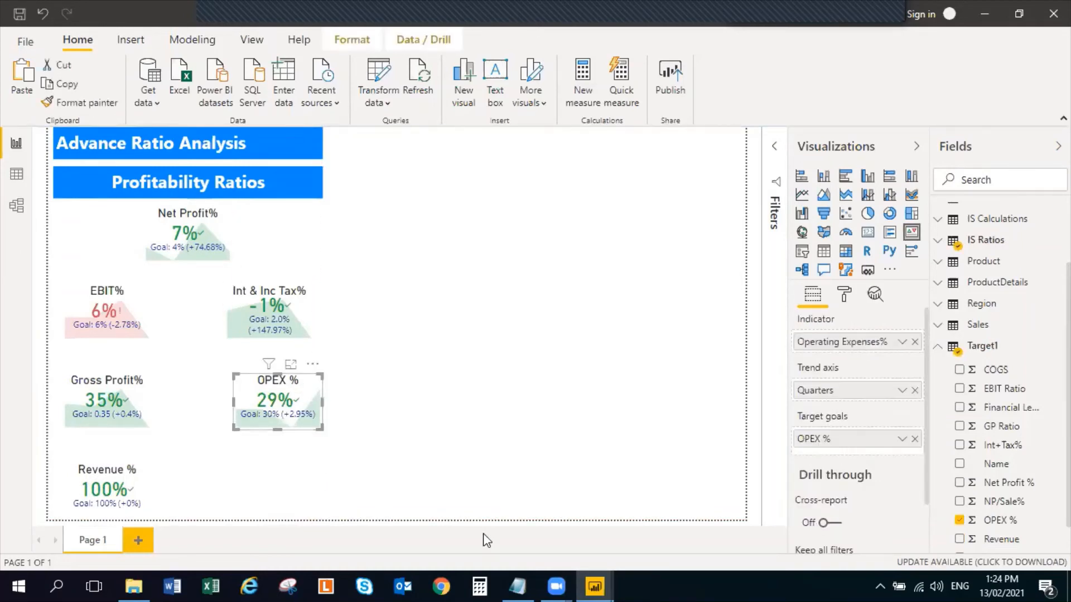
pyautogui.click(288, 484)
pyautogui.hotkey('ctrl', 'v')
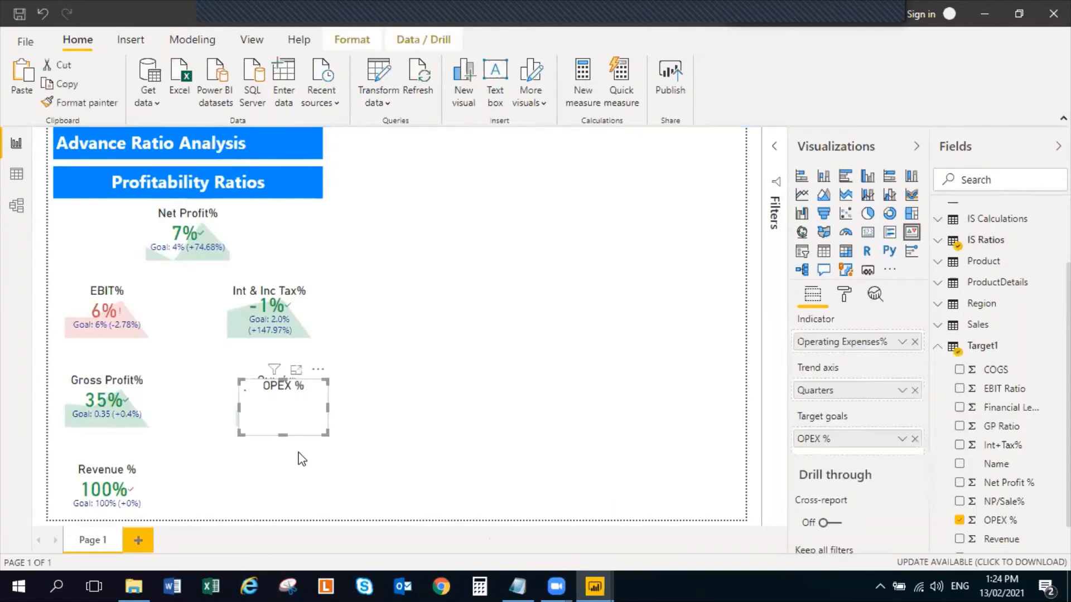
pyautogui.moveTo(300, 394); pyautogui.dragTo(295, 484)
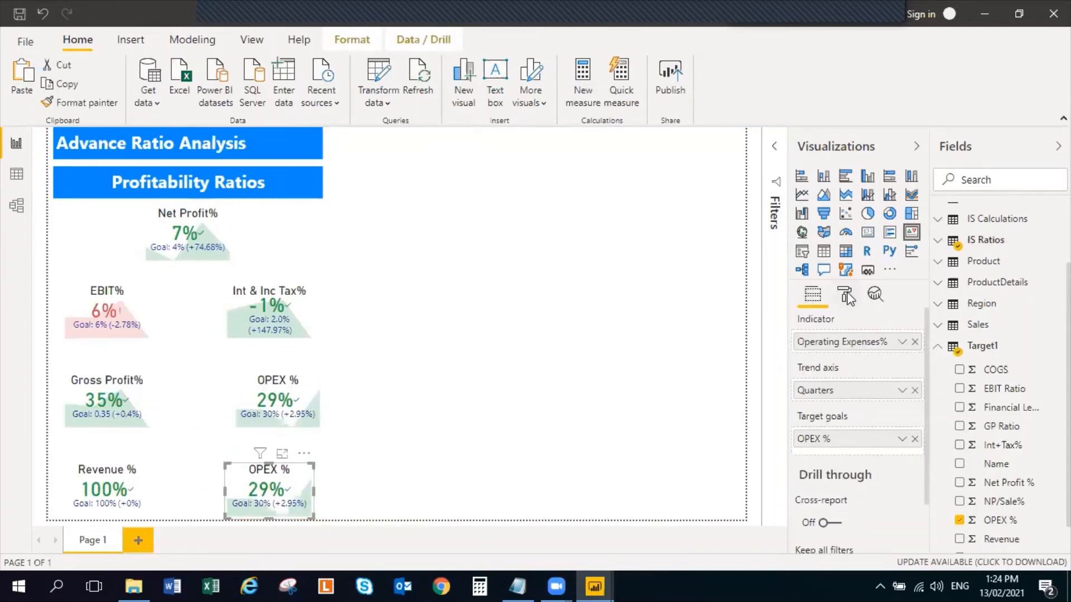
# Set the OPEX % KPI copy's target goal to COGS from Target1 and its indicator to COGS% from IS Ratios
pyautogui.click(959, 521)
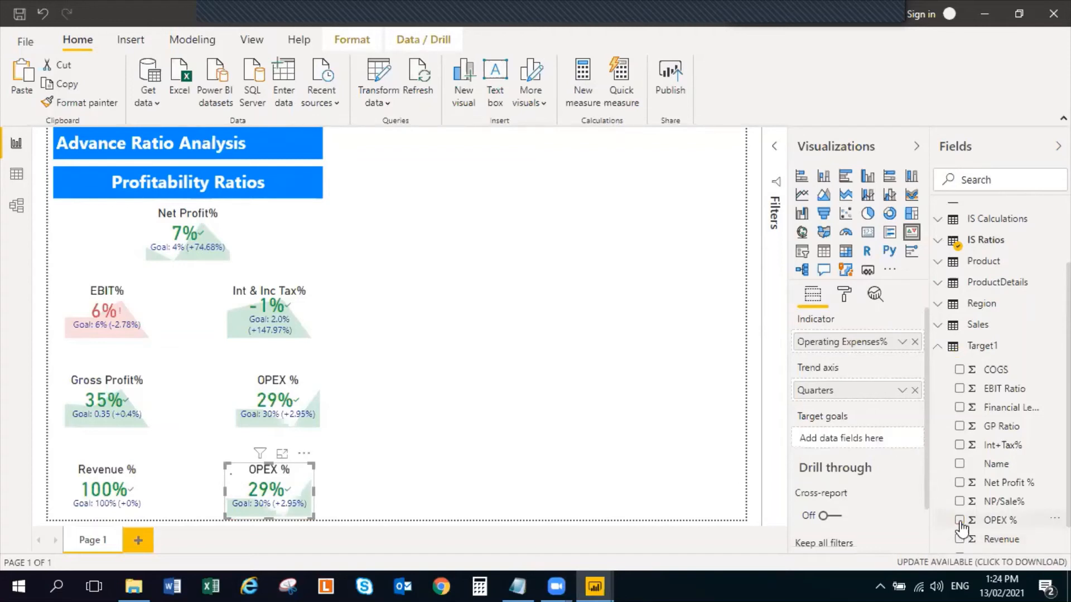
pyautogui.click(959, 370)
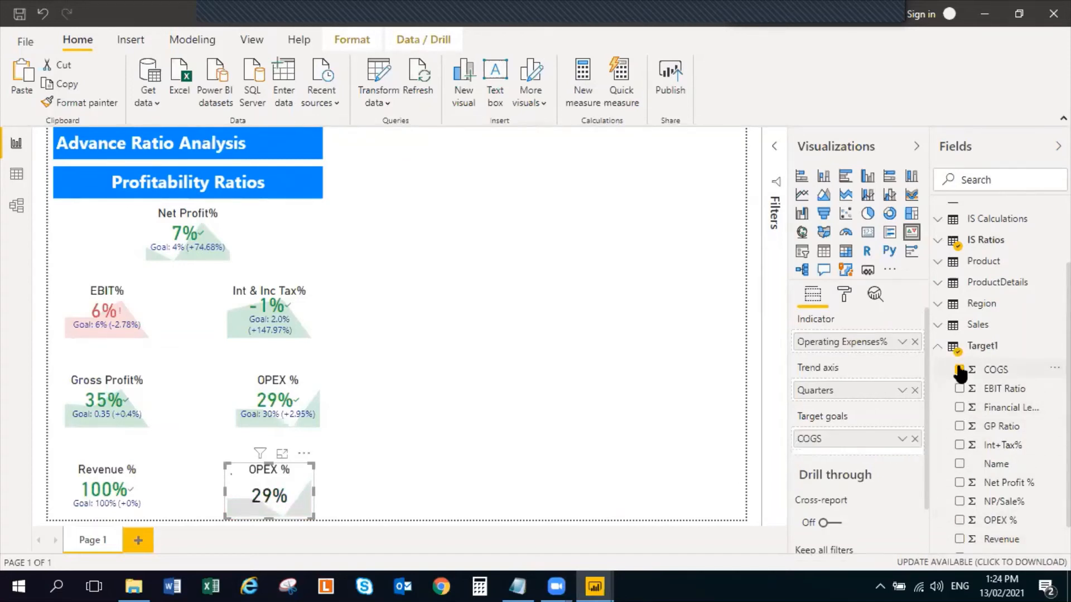
pyautogui.click(937, 346)
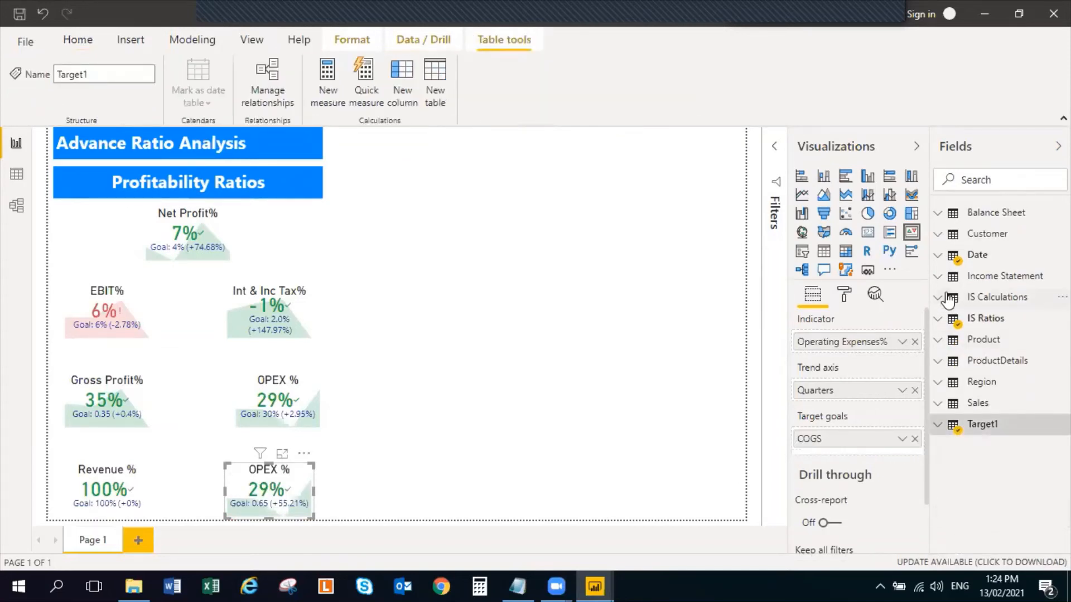
pyautogui.click(938, 318)
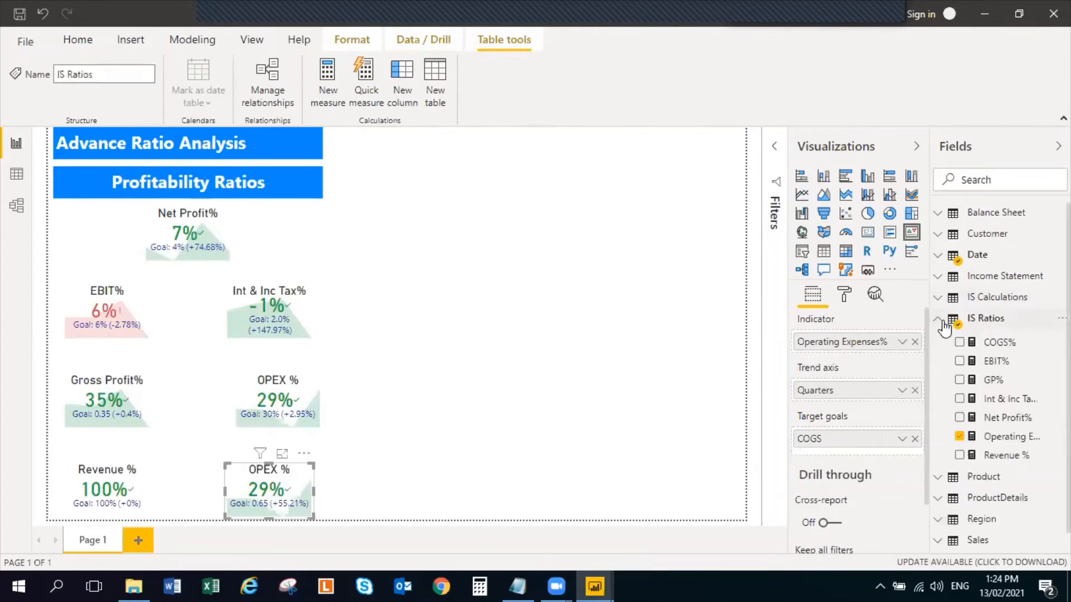
pyautogui.click(959, 437)
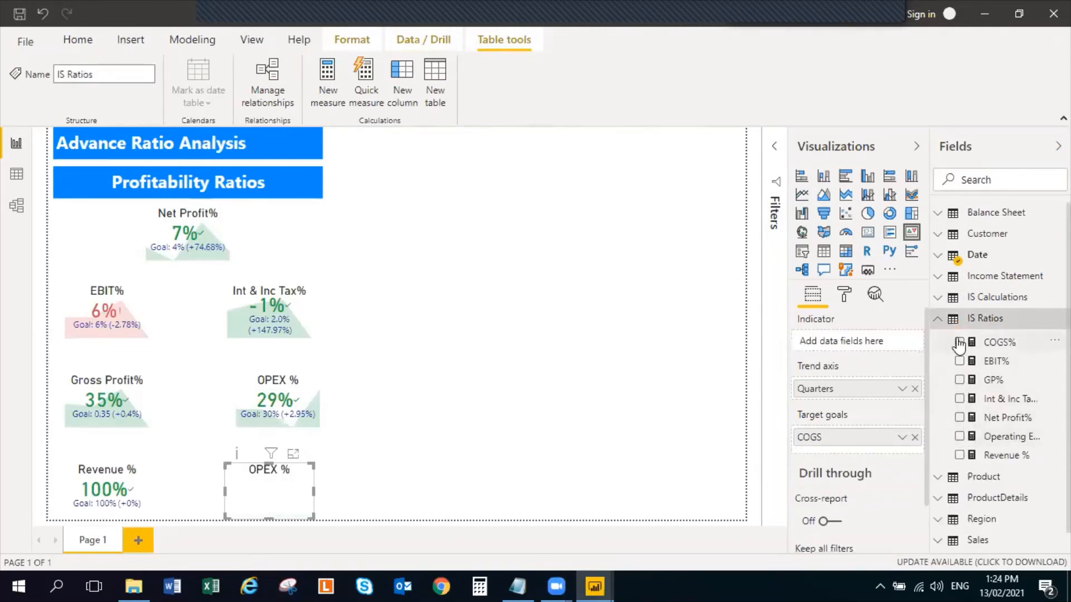
pyautogui.click(959, 342)
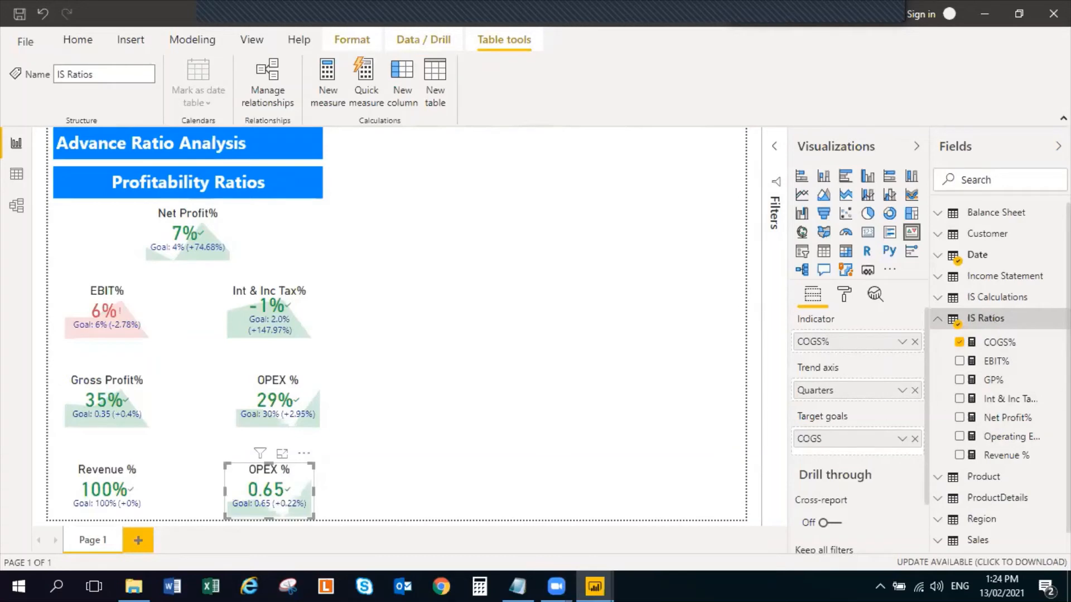
# Format the COGS% measure of the IS Ratios table as a percentage with 0 decimal places
pyautogui.click(1032, 346)
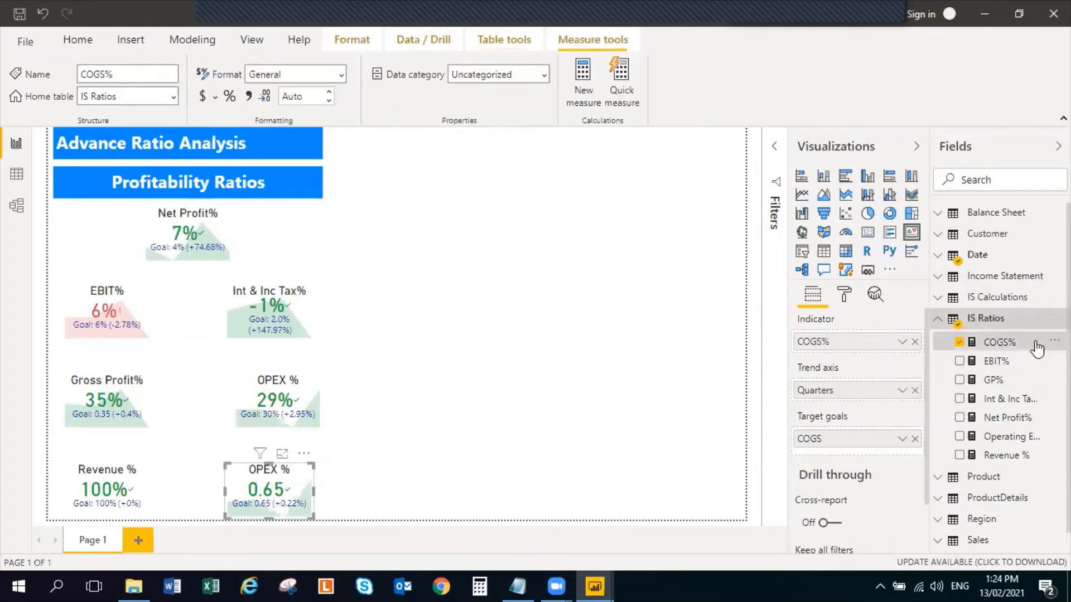
pyautogui.click(230, 98)
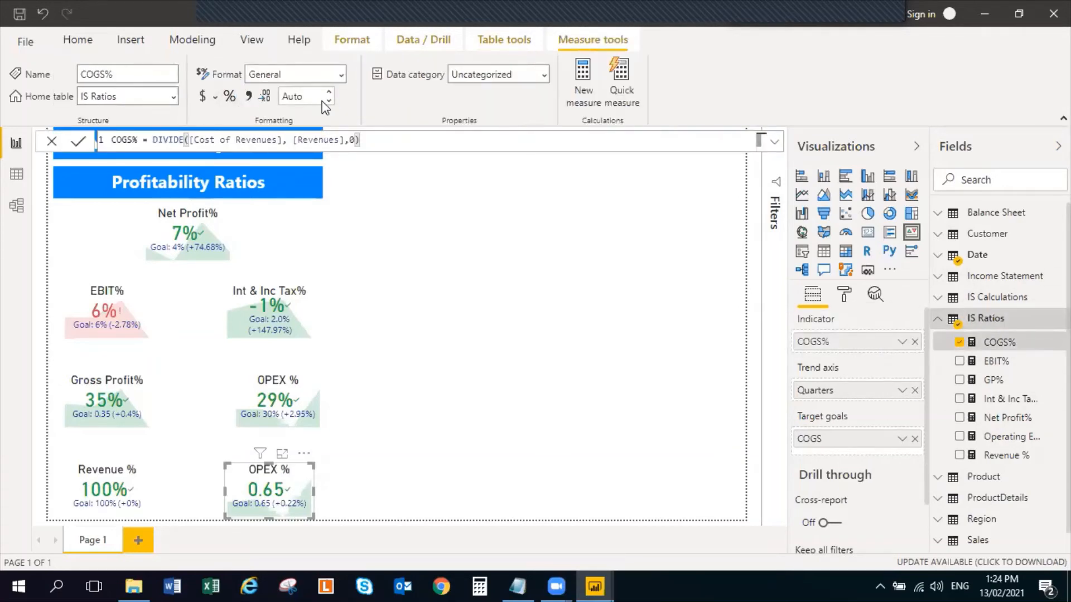
pyautogui.click(329, 101)
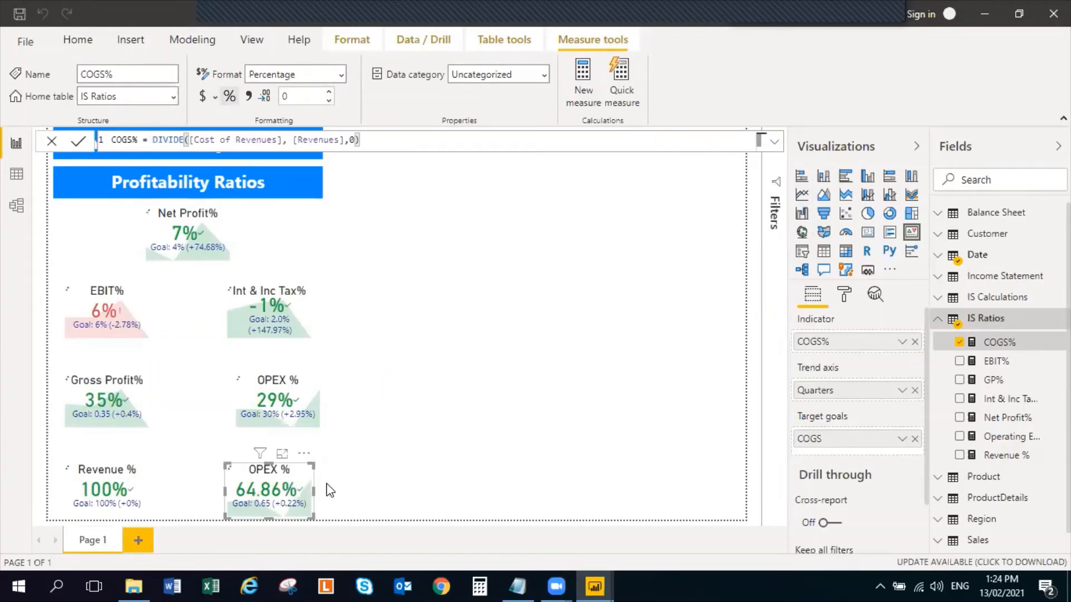
pyautogui.click(936, 322)
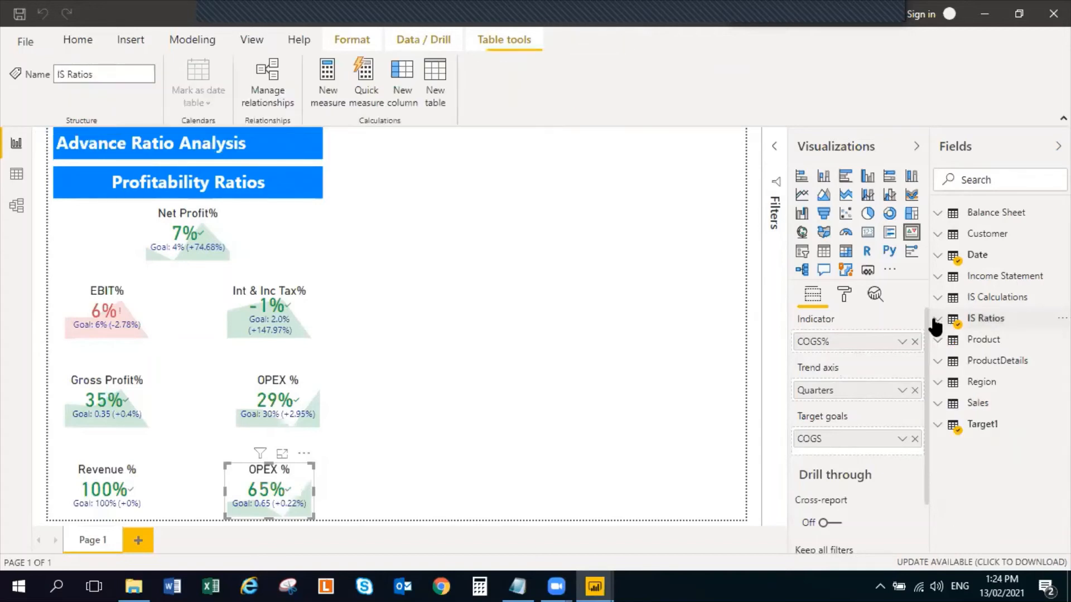
# Format the COGS column of the Target1 table as a percentage
pyautogui.click(936, 427)
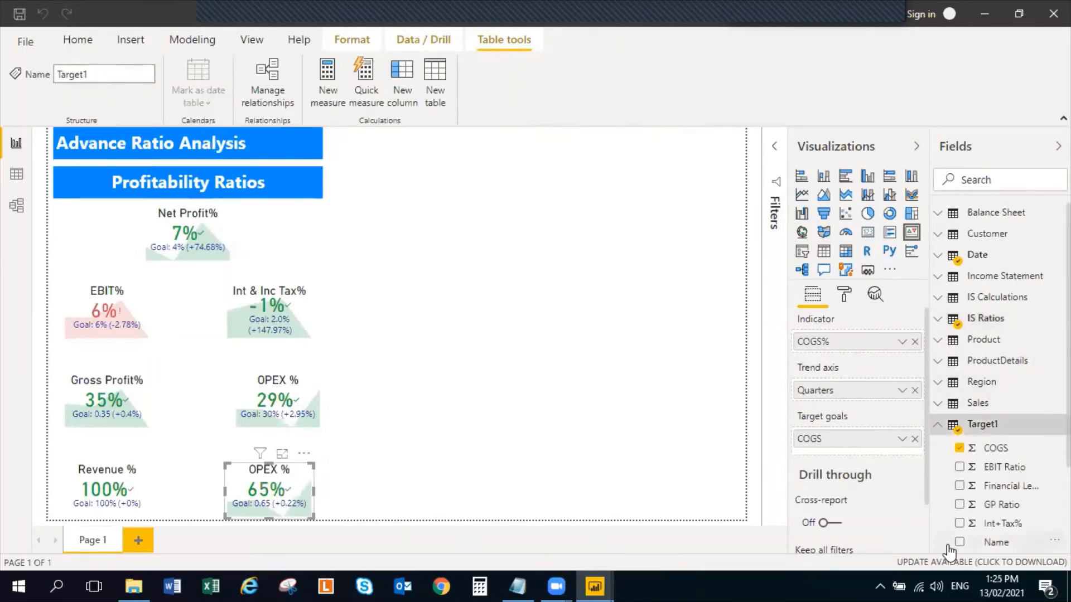
pyautogui.click(1011, 450)
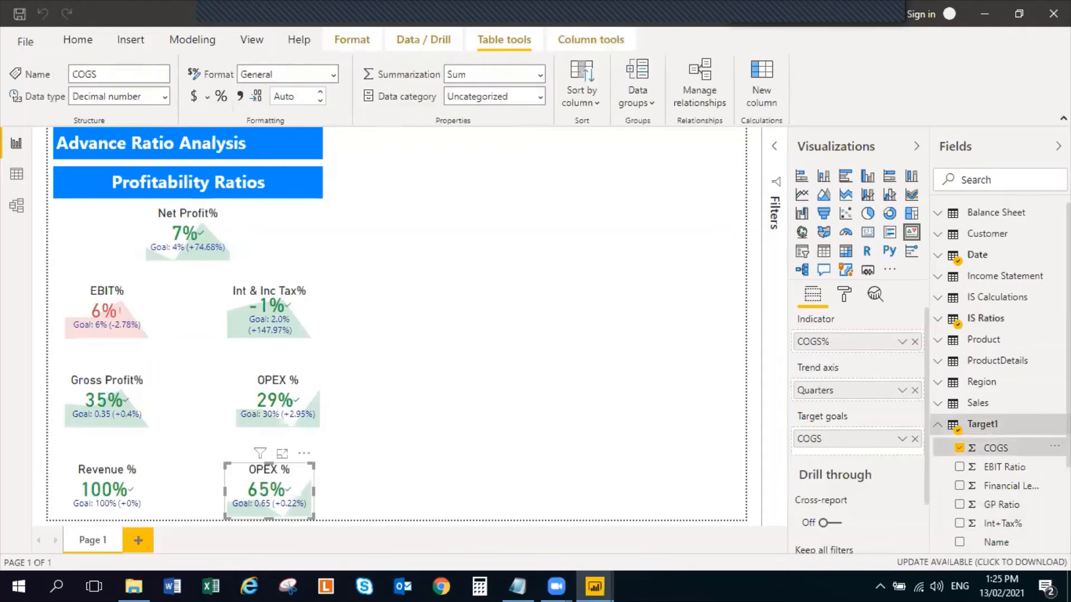
pyautogui.click(213, 94)
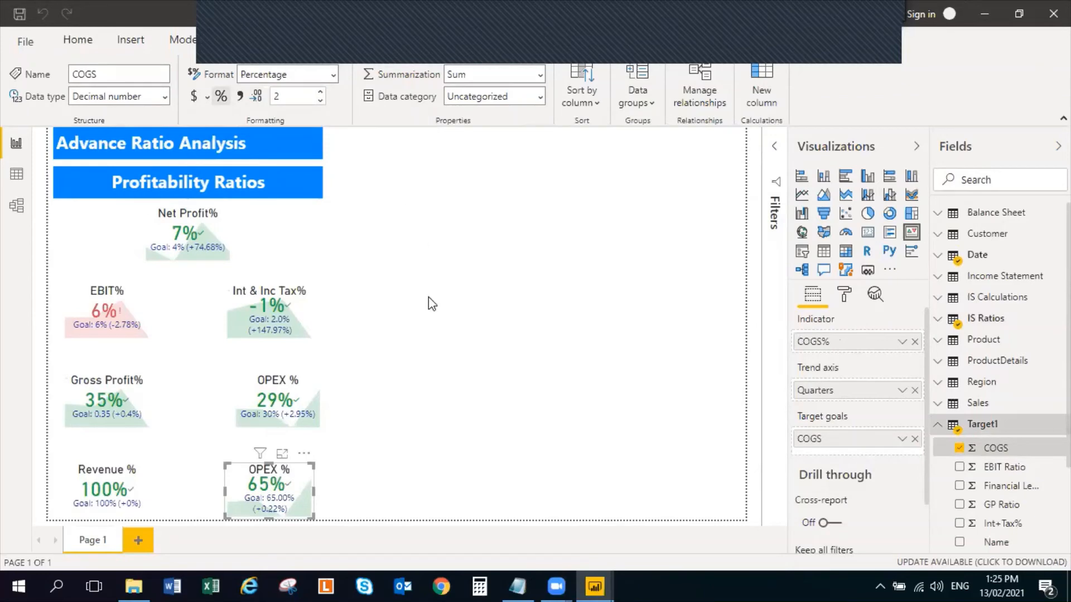
pyautogui.click(516, 237)
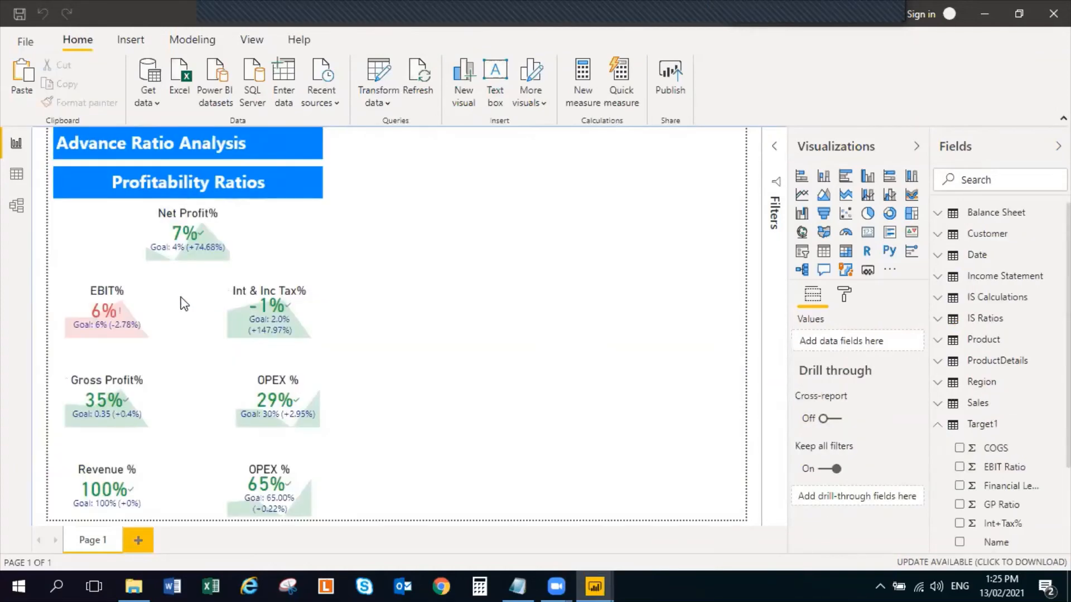
# Inspect the formulas of the Net Profit% measure in IS Ratios and the Net Profit measure in IS Calculations
pyautogui.click(201, 241)
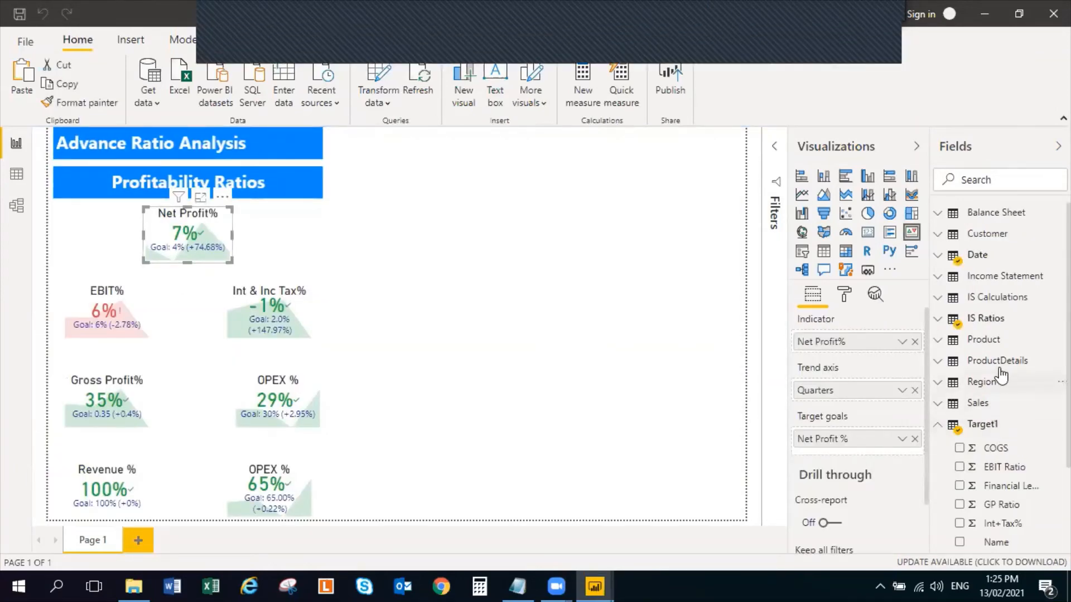
pyautogui.click(939, 324)
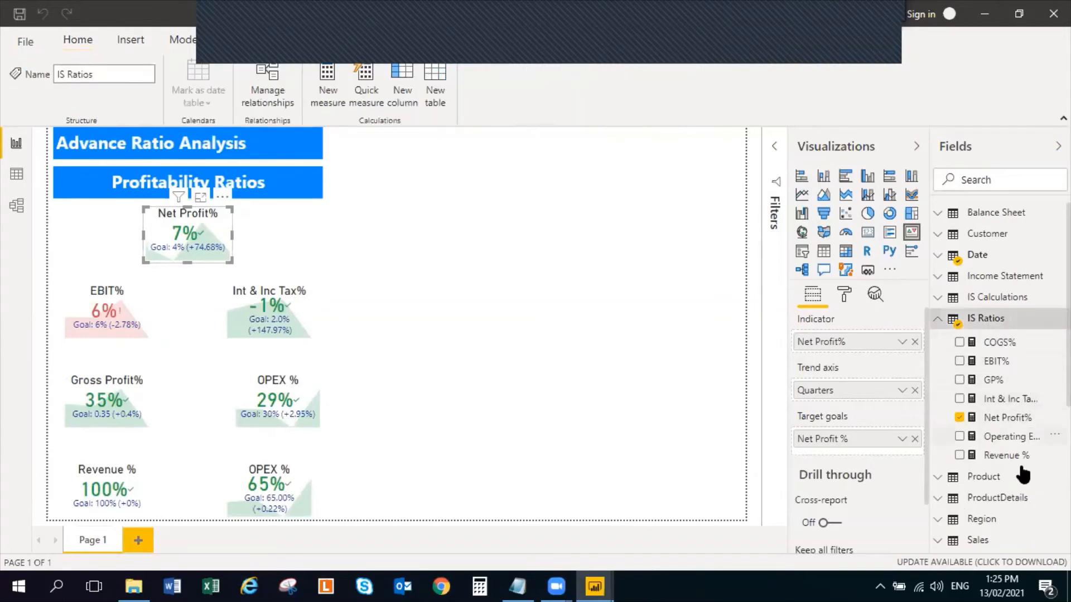
pyautogui.click(1011, 419)
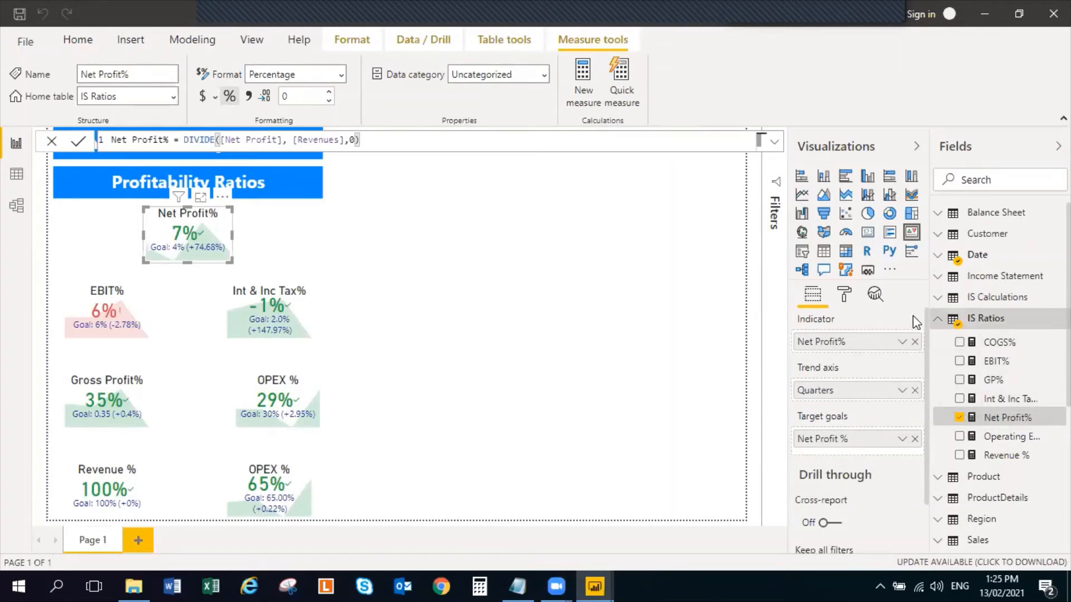
pyautogui.click(941, 318)
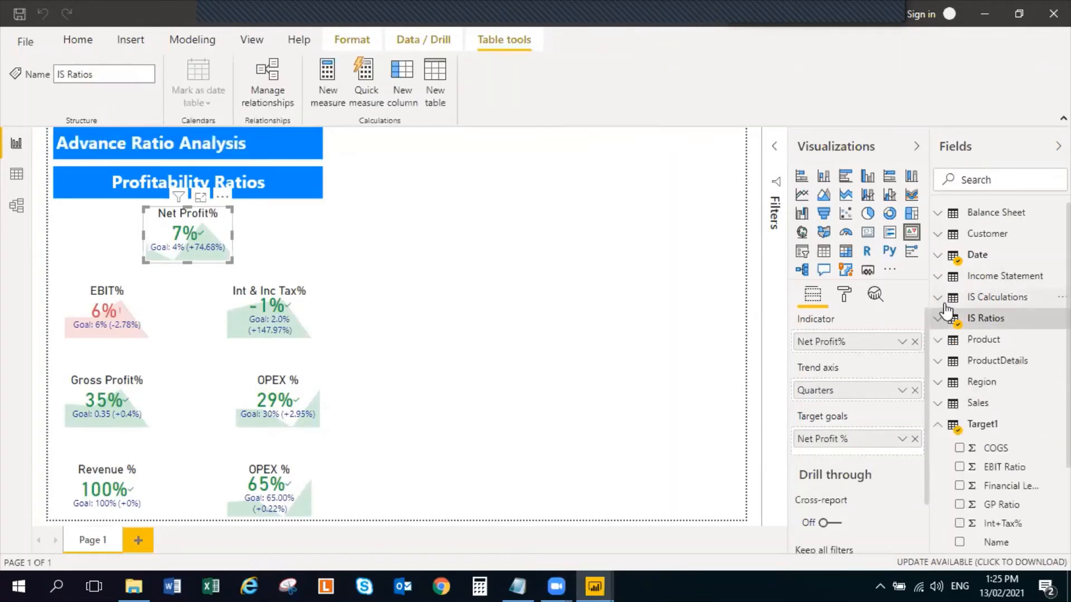
pyautogui.click(941, 297)
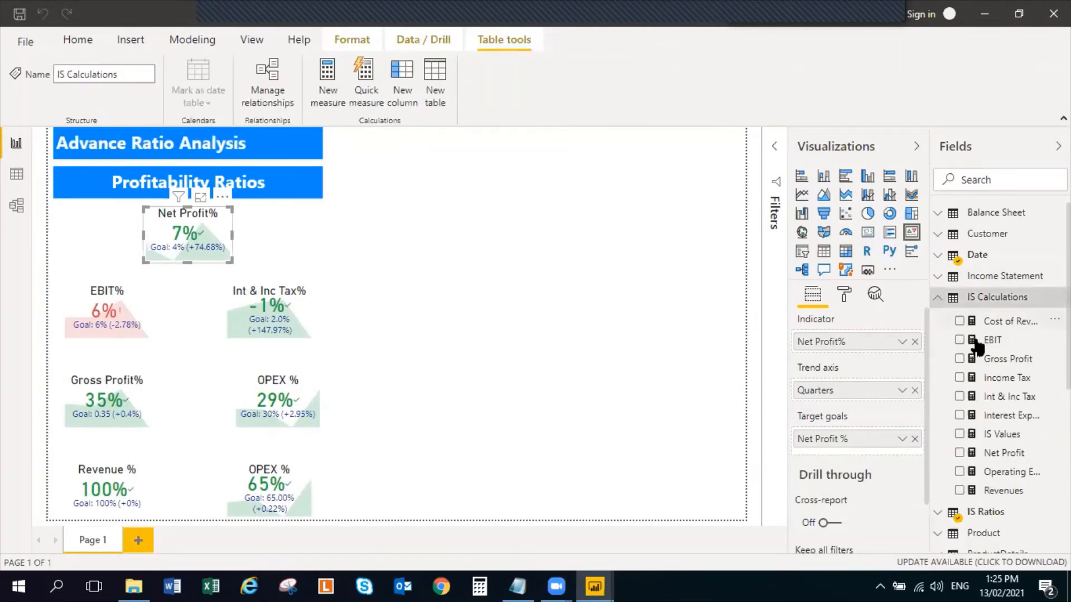
pyautogui.click(1025, 456)
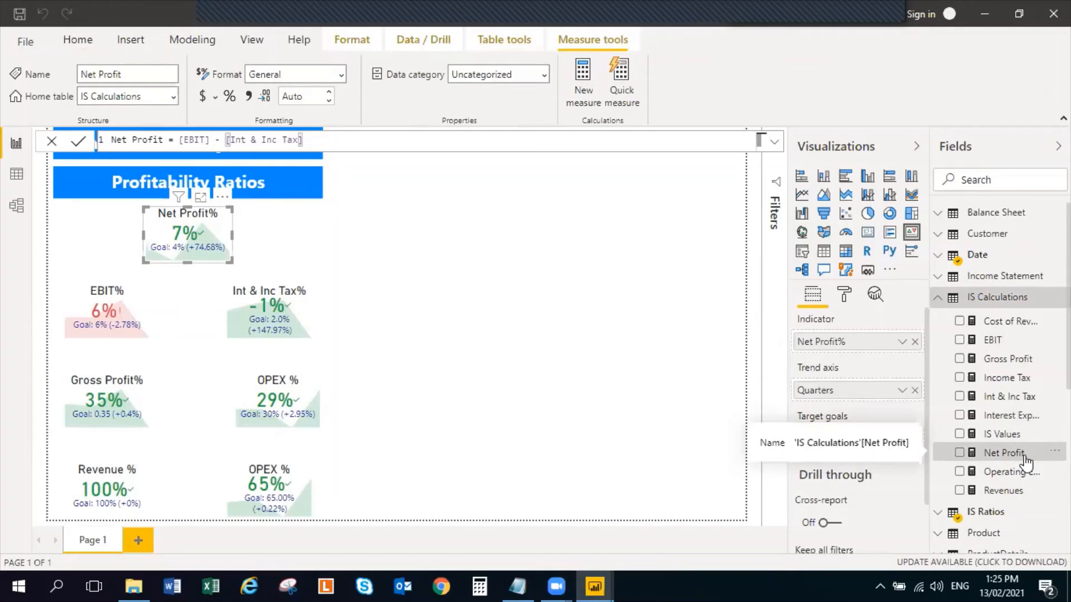
# Switch to the DAX Measures notes, check the Net Profit and Net Profit% formulas there, and return to the untitled report
pyautogui.hotkey('alt', 'Tab')
pyautogui.hotkey('alt', 'Tab')
pyautogui.hotkey('alt', 'Tab')
pyautogui.hotkey('alt', 'Tab')
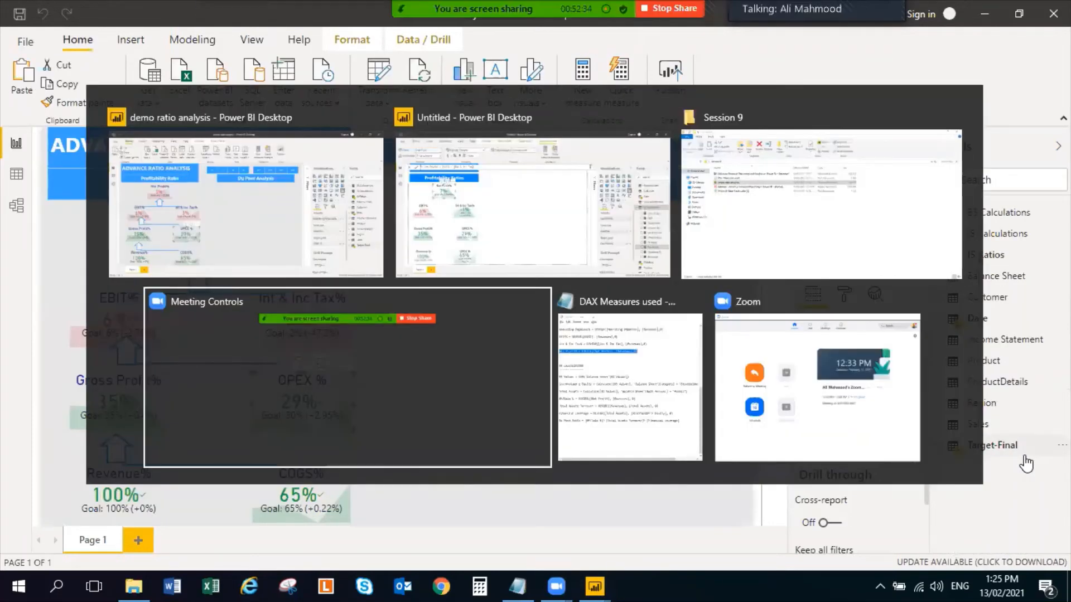
pyautogui.hotkey('alt', 'Tab')
pyautogui.scroll(1, 733, 348)
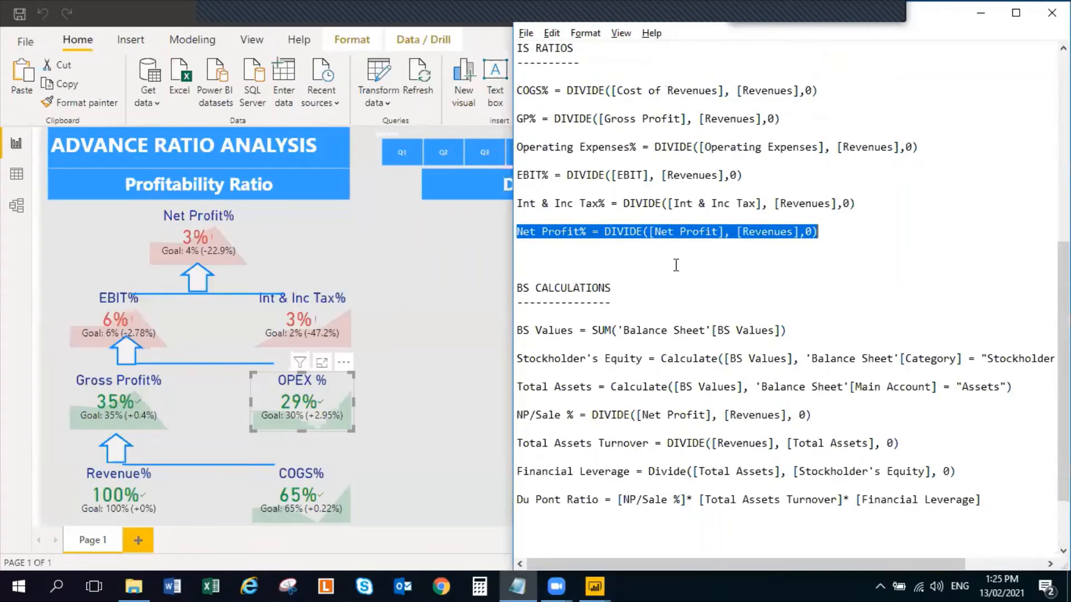
pyautogui.scroll(5, 656, 242)
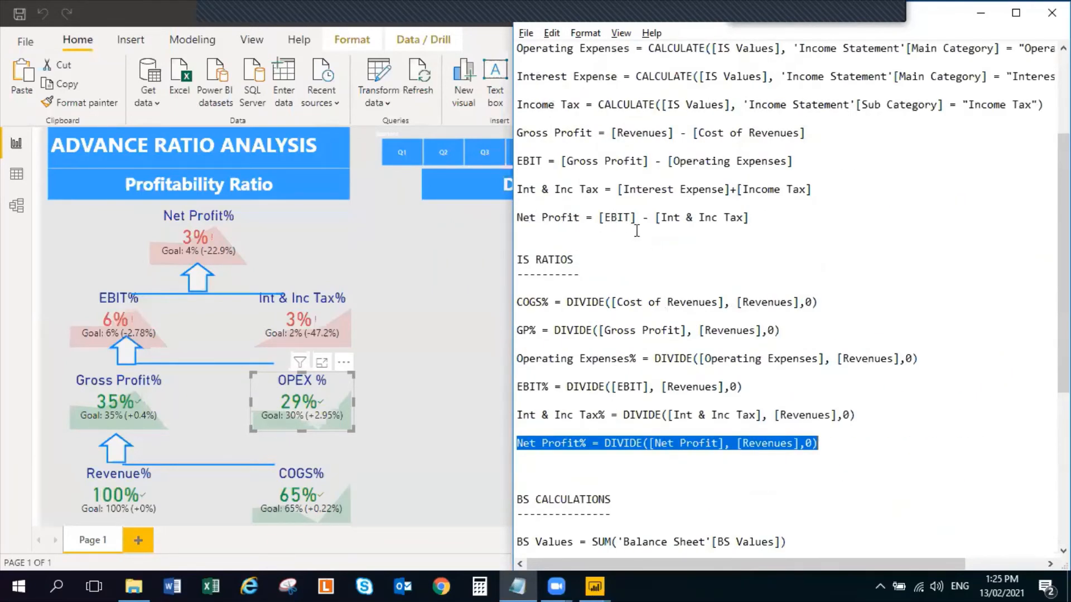
pyautogui.hotkey('alt', 'Tab')
pyautogui.hotkey('alt', 'Tab')
pyautogui.press('Tab')
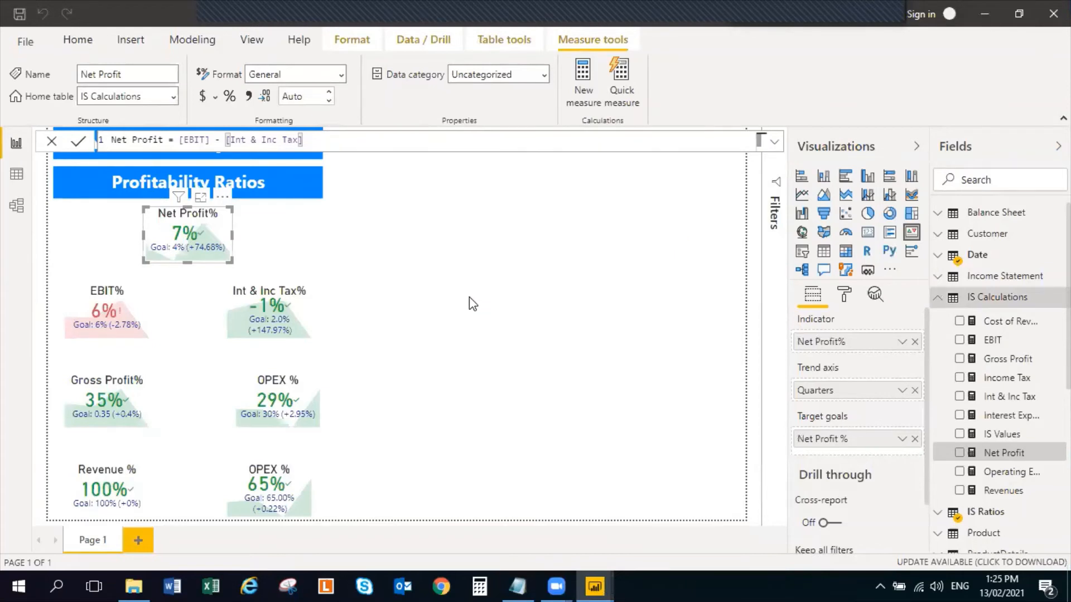
# Examine which IS Ratios and Target1 fields the Net Profit% KPI uses as indicator and target goal
pyautogui.click(234, 248)
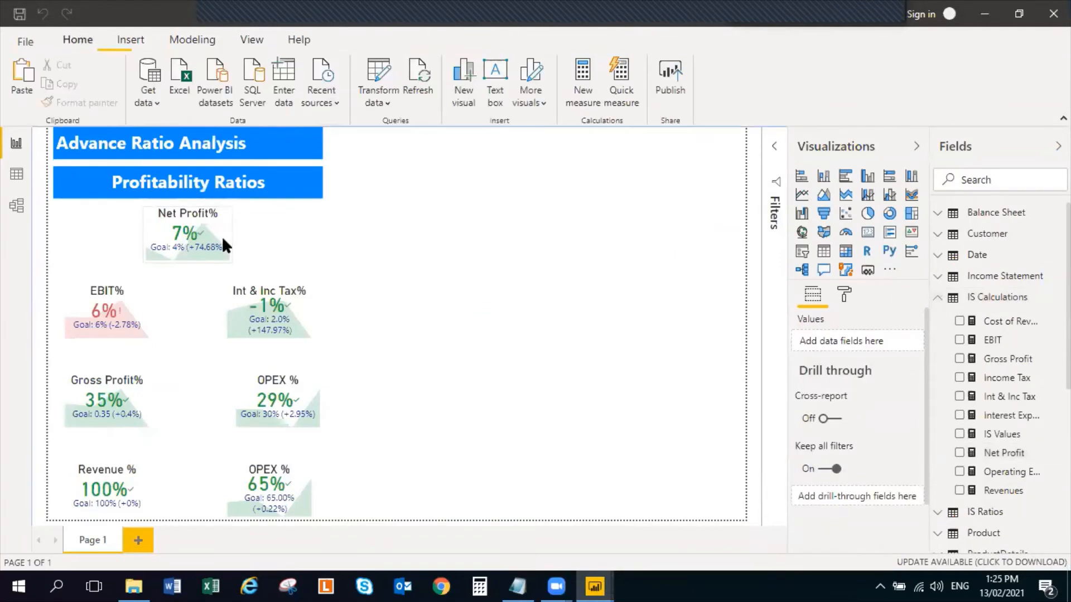
pyautogui.click(222, 234)
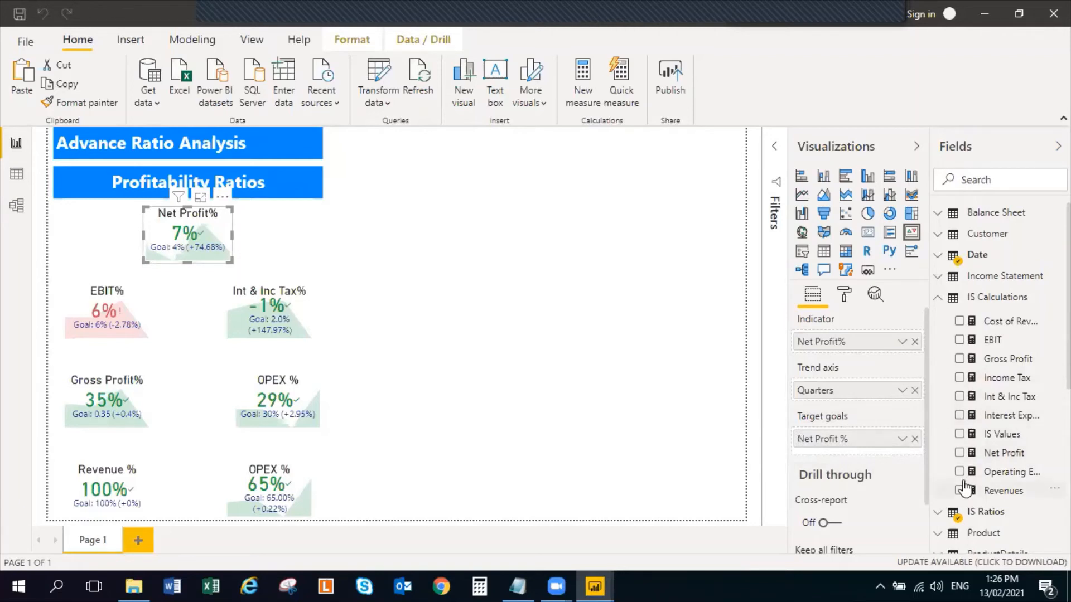
pyautogui.scroll(-3, 955, 432)
pyautogui.click(939, 440)
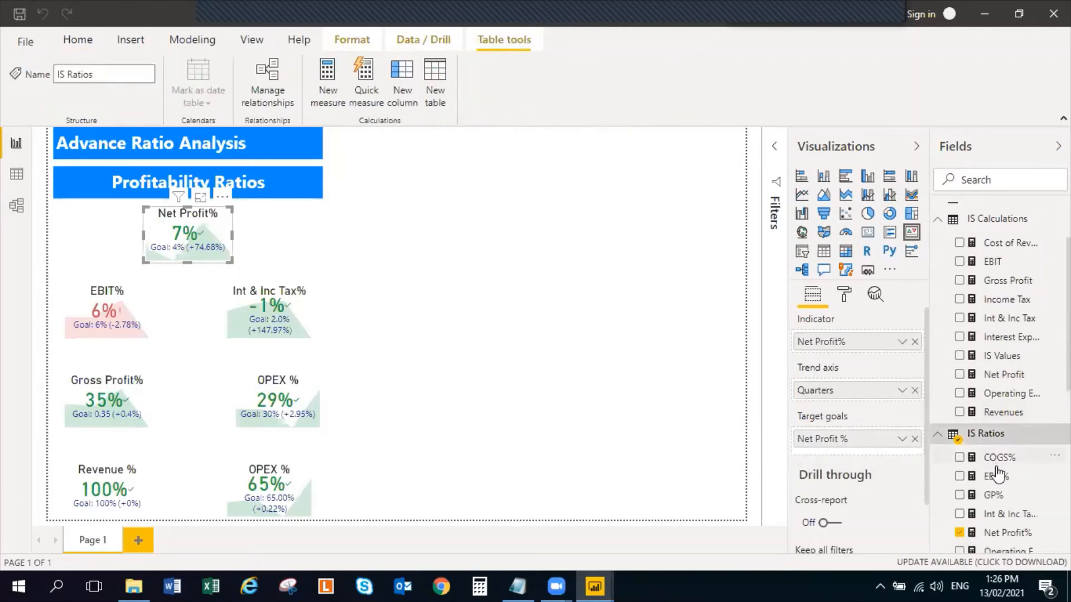
pyautogui.scroll(-5, 982, 435)
pyautogui.scroll(-5, 970, 485)
pyautogui.scroll(-2, 970, 485)
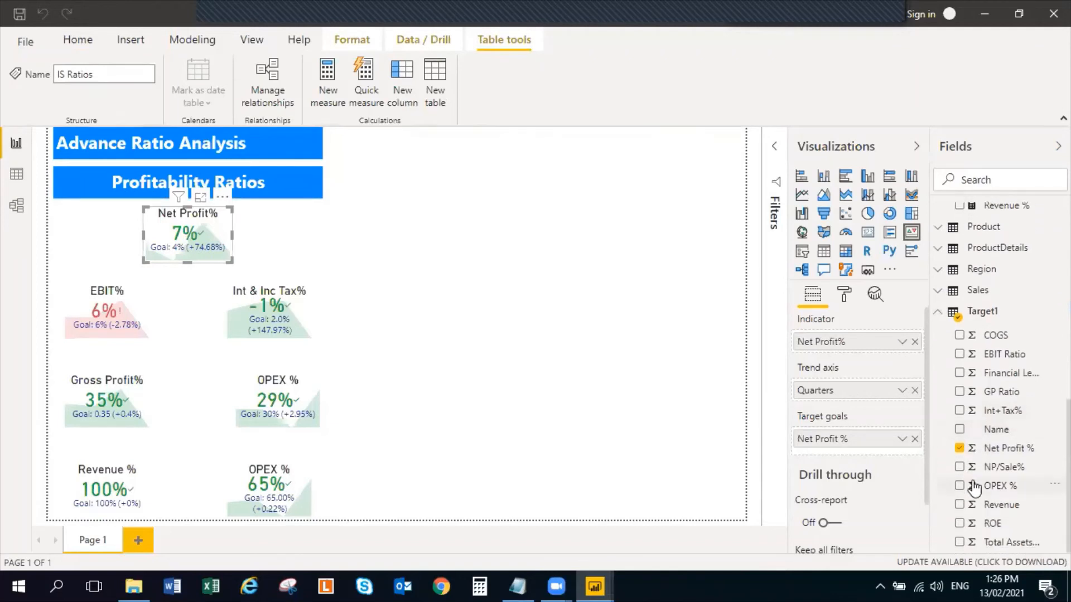
pyautogui.click(371, 256)
pyautogui.click(227, 236)
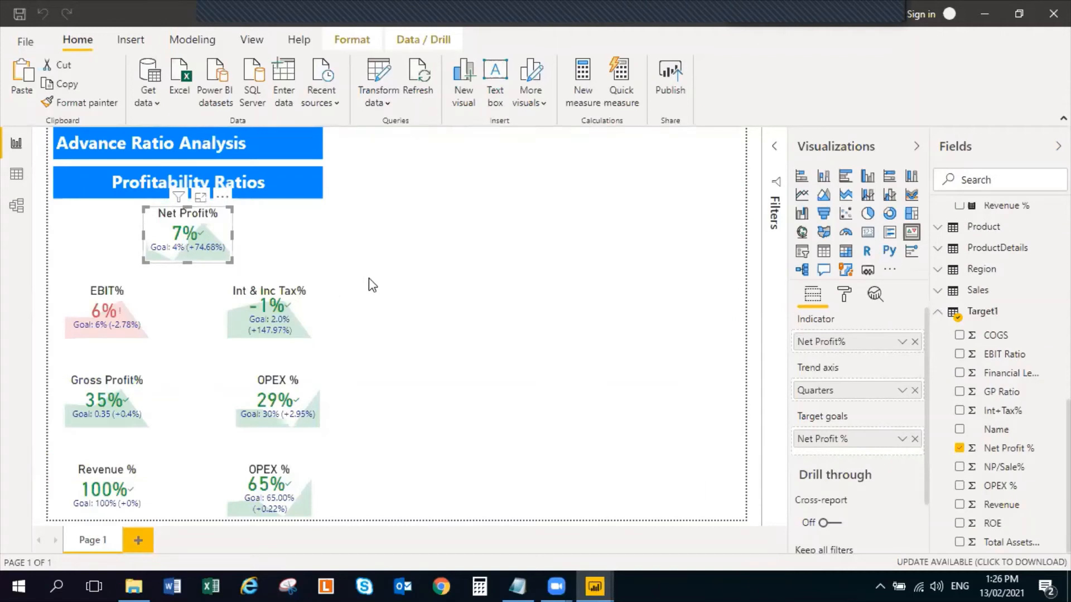
# Set the report page's background to a medium-light grey from the white theme color shades, with 1% transparency
pyautogui.click(516, 251)
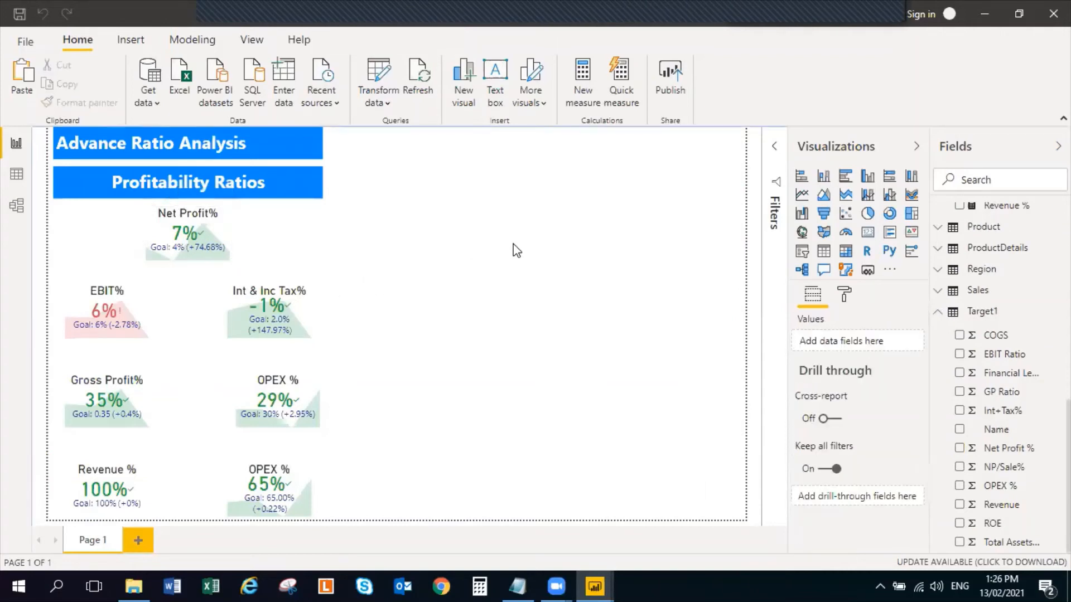
pyautogui.click(845, 295)
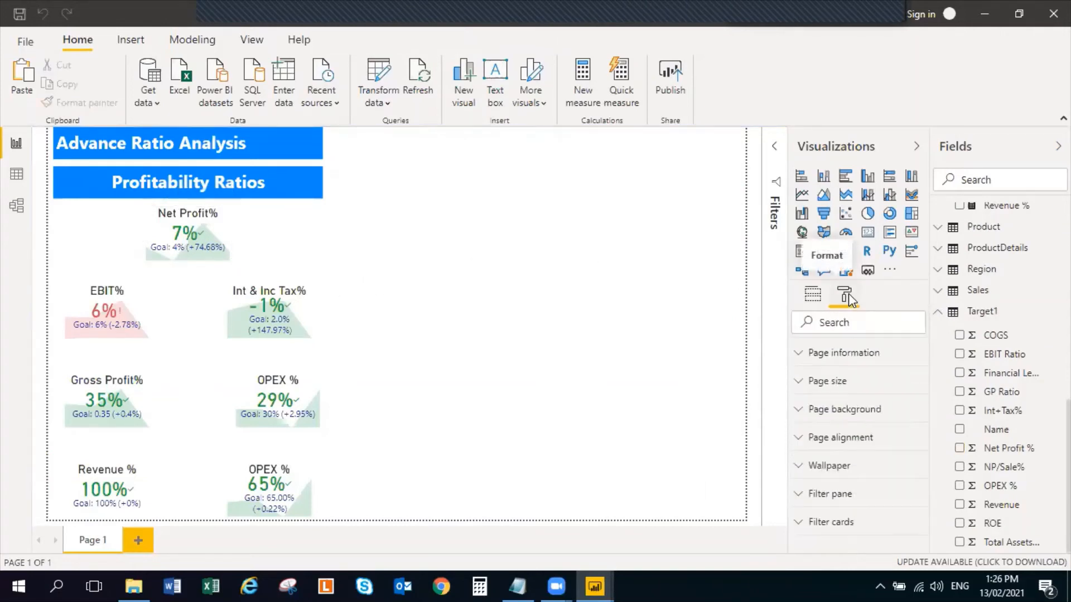
pyautogui.click(799, 413)
pyautogui.click(824, 459)
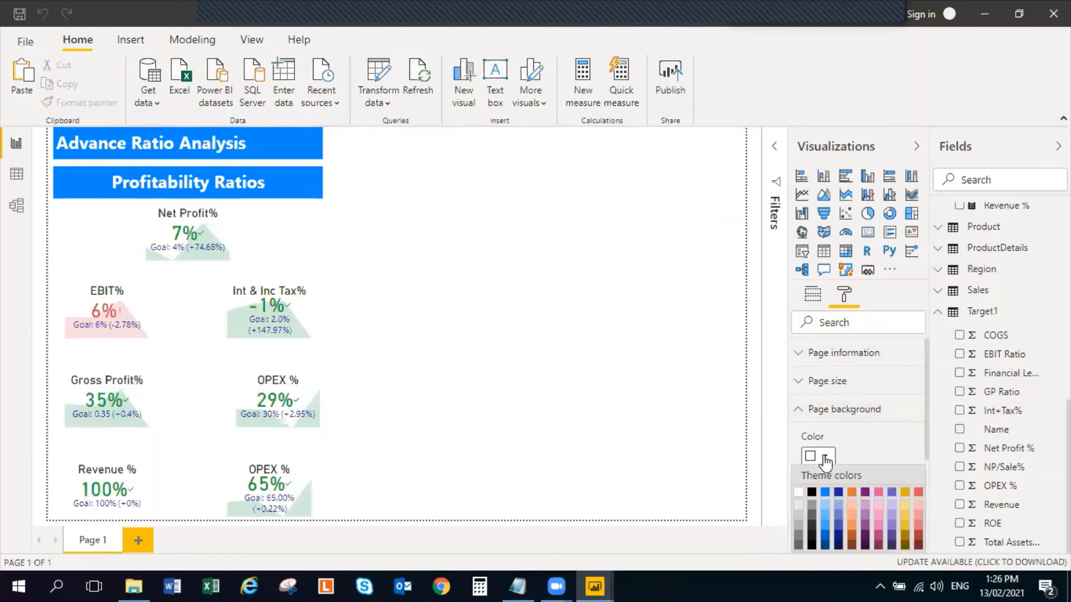
pyautogui.click(799, 506)
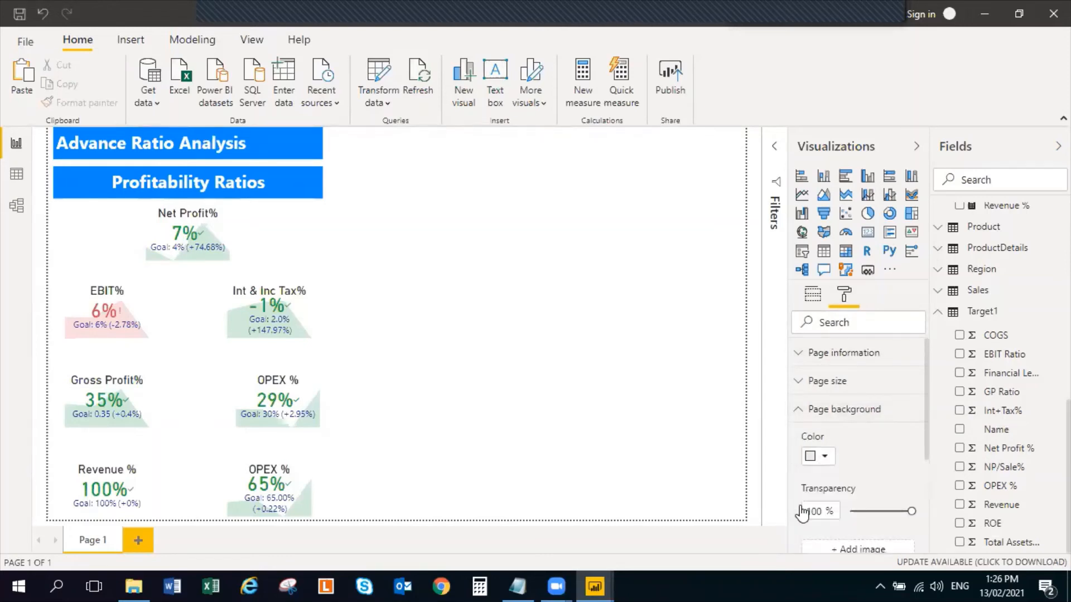
pyautogui.click(825, 459)
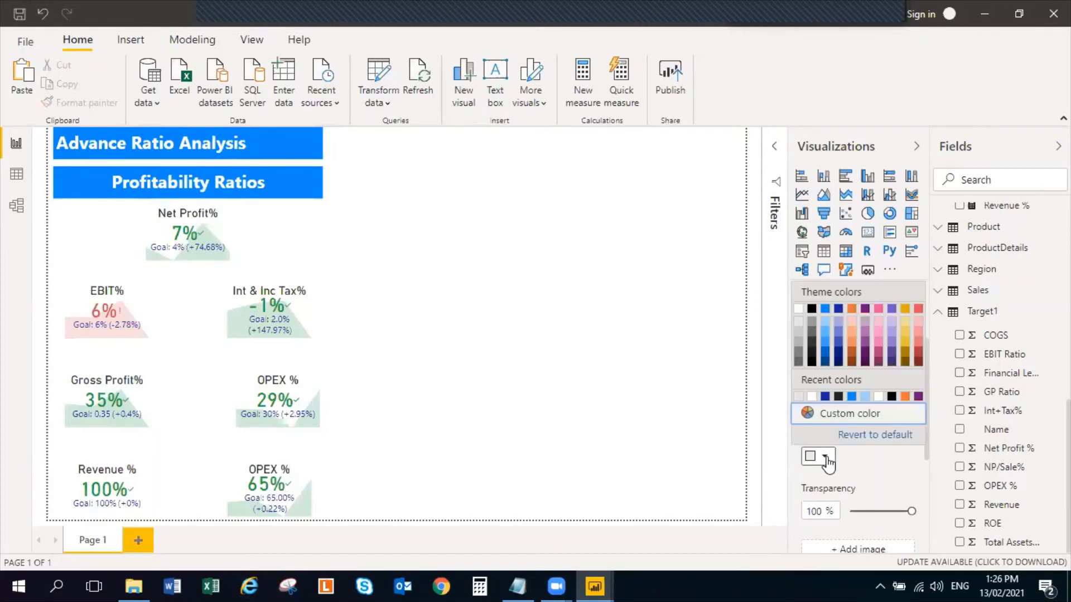
pyautogui.click(823, 460)
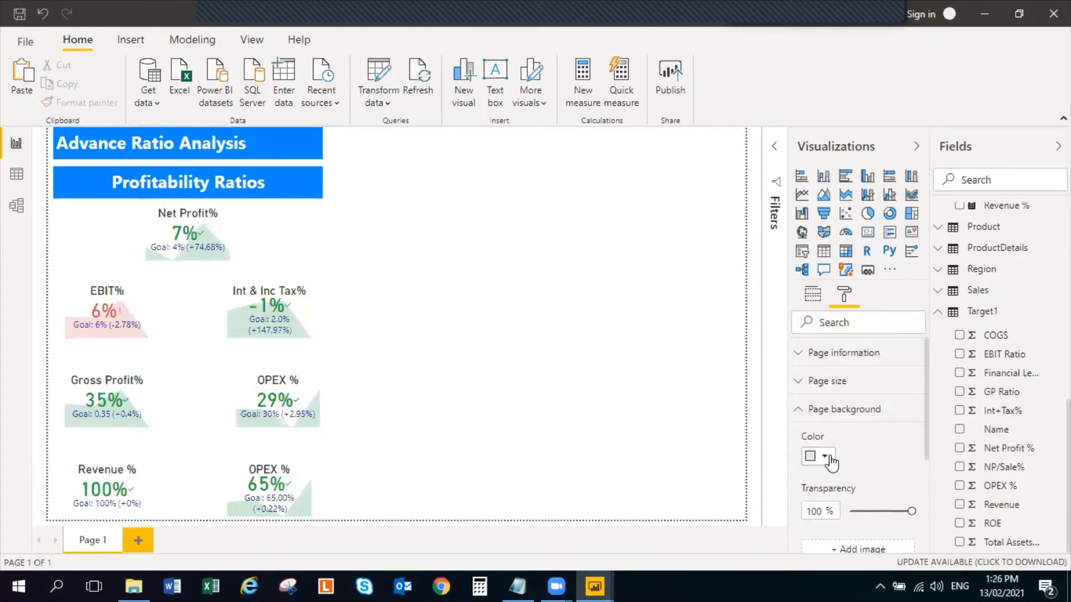
pyautogui.click(826, 458)
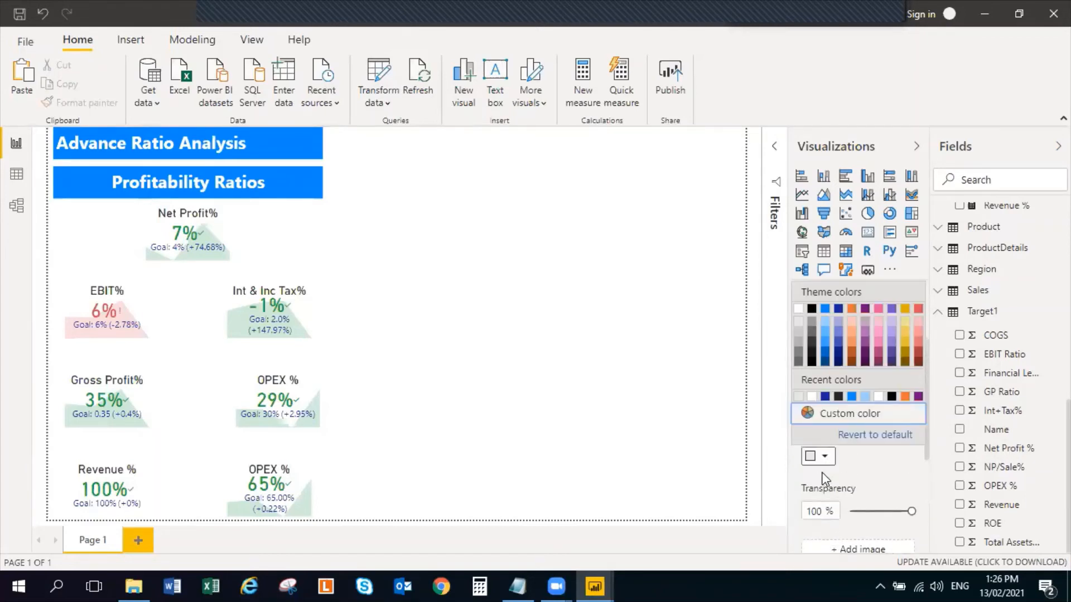
pyautogui.click(825, 459)
pyautogui.click(824, 460)
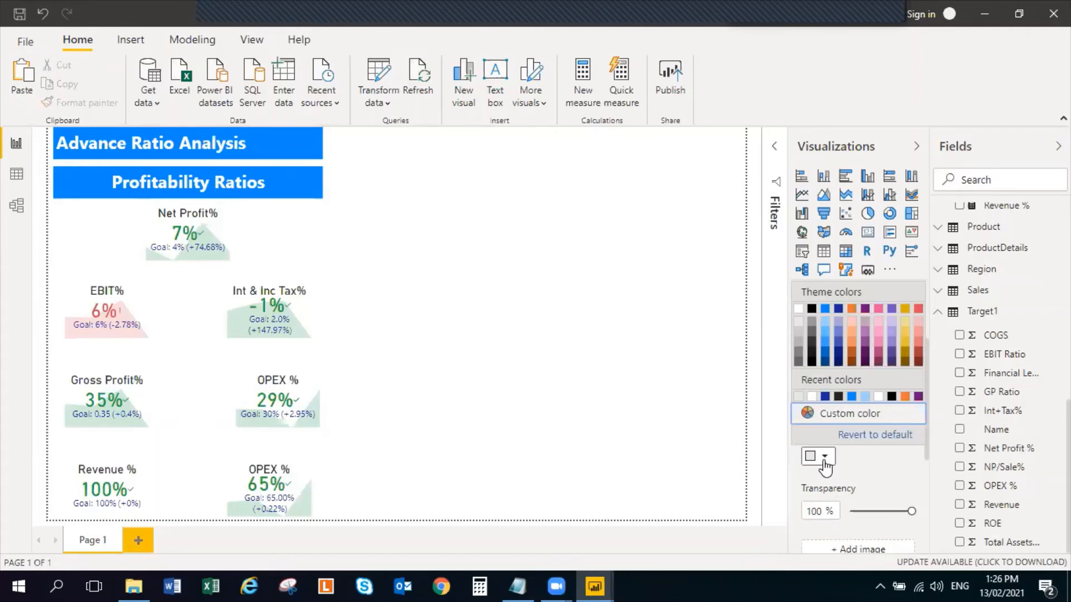
pyautogui.click(799, 340)
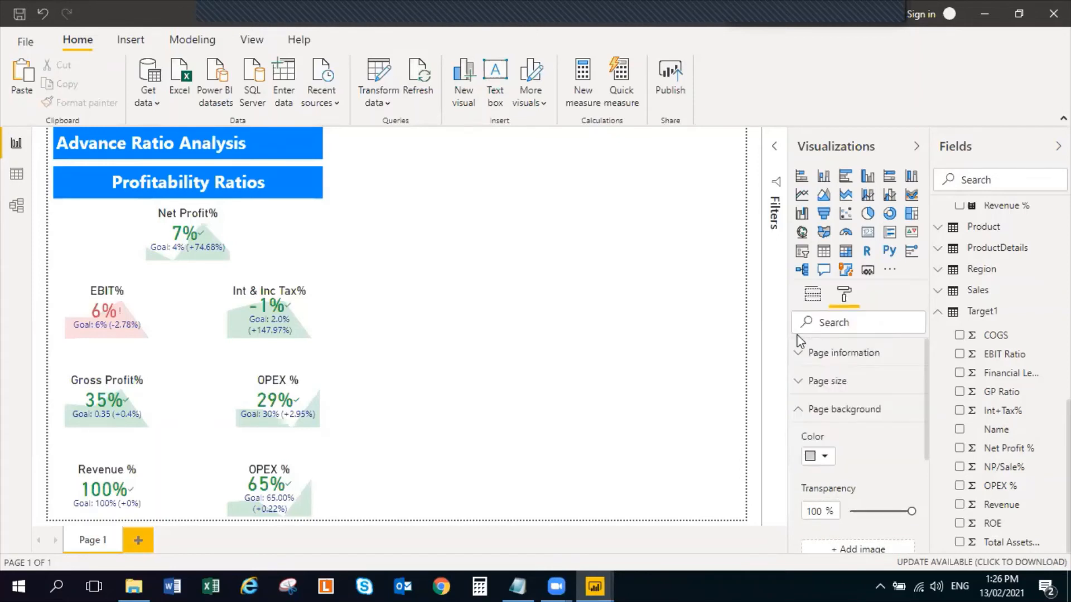
pyautogui.click(851, 511)
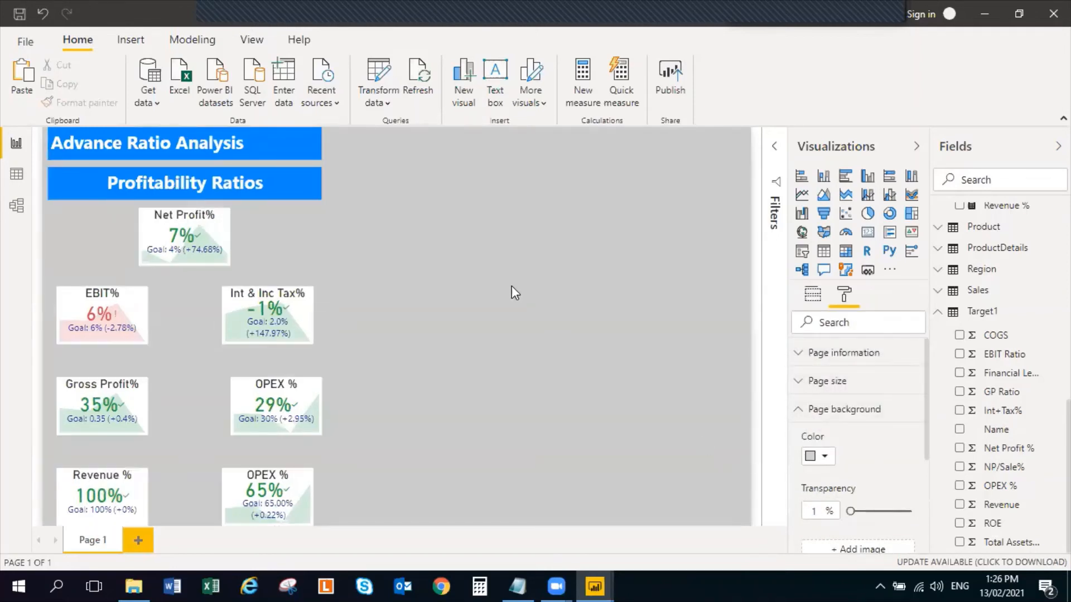
# Turn off the background of the Net Profit%, Int & Inc Tax% and both OPEX % KPI visuals
pyautogui.click(226, 229)
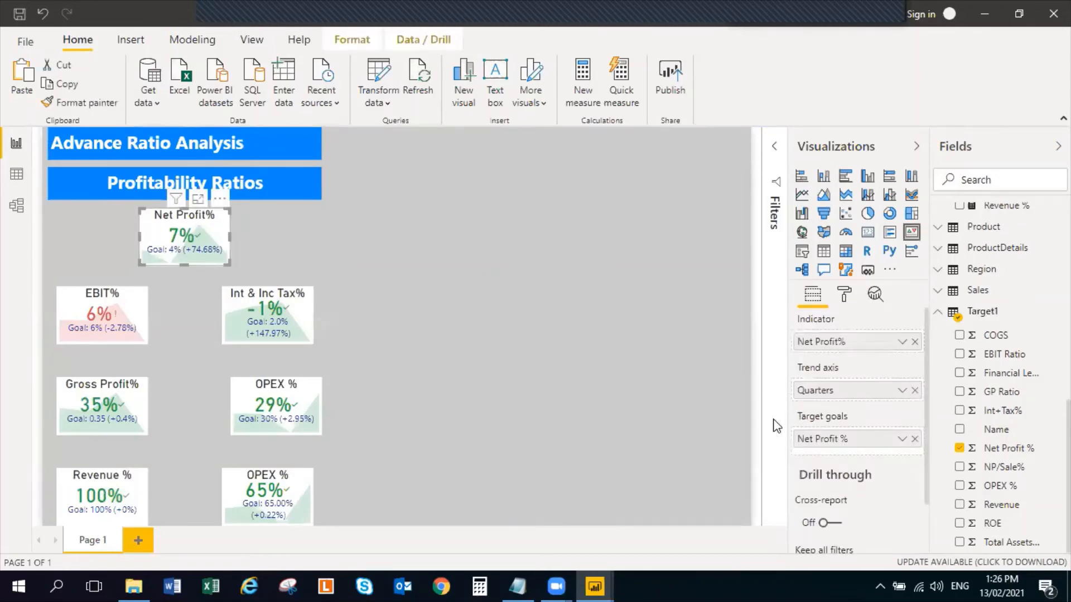
pyautogui.click(844, 300)
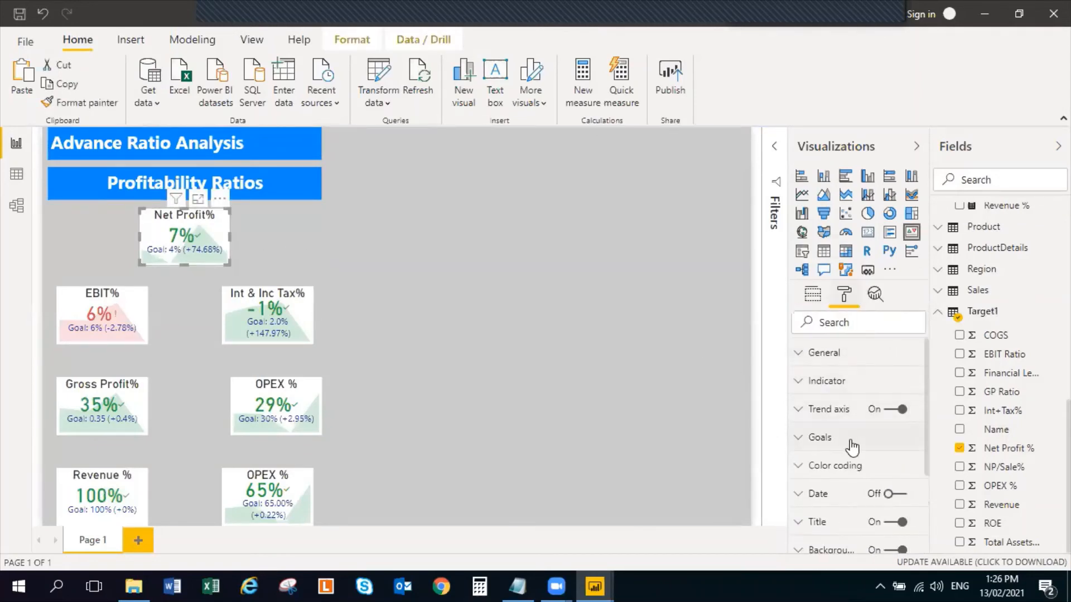
pyautogui.scroll(-2, 880, 506)
pyautogui.scroll(-1, 880, 506)
pyautogui.click(885, 473)
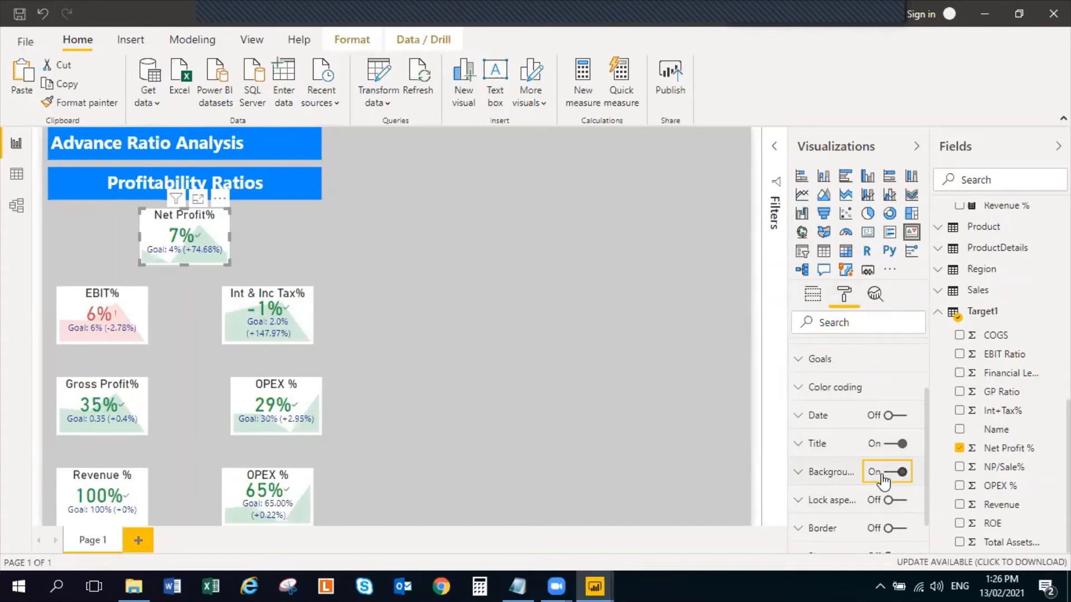
pyautogui.click(264, 339)
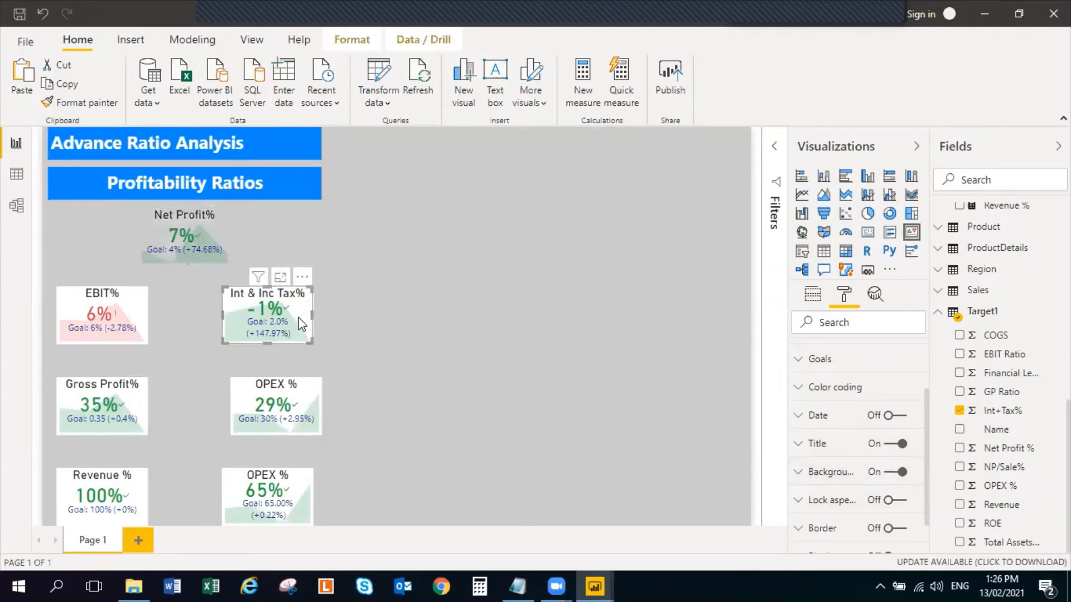
pyautogui.click(887, 472)
pyautogui.click(316, 400)
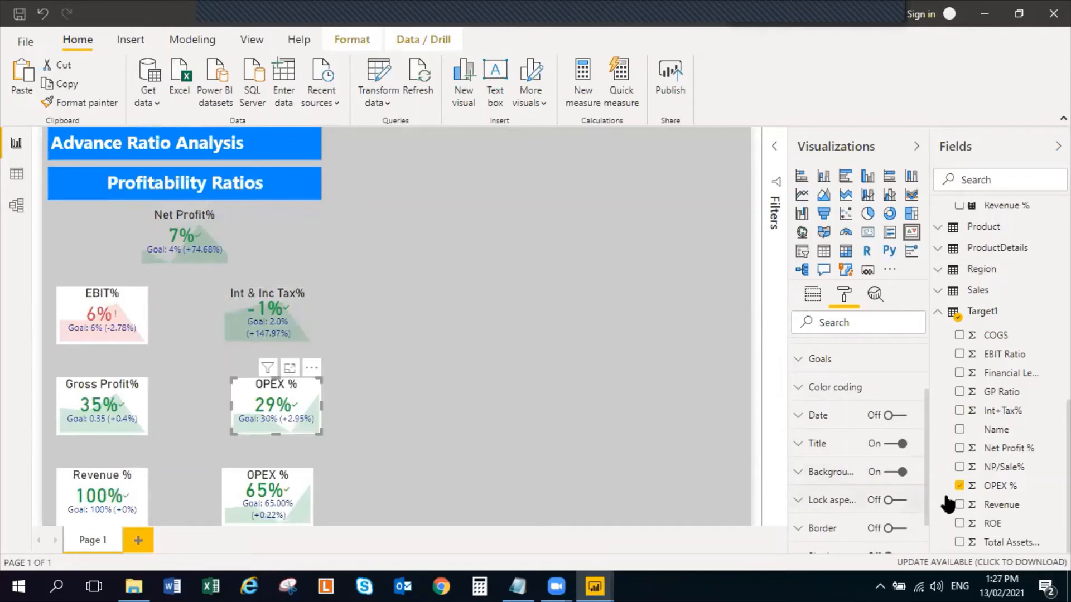
pyautogui.click(887, 472)
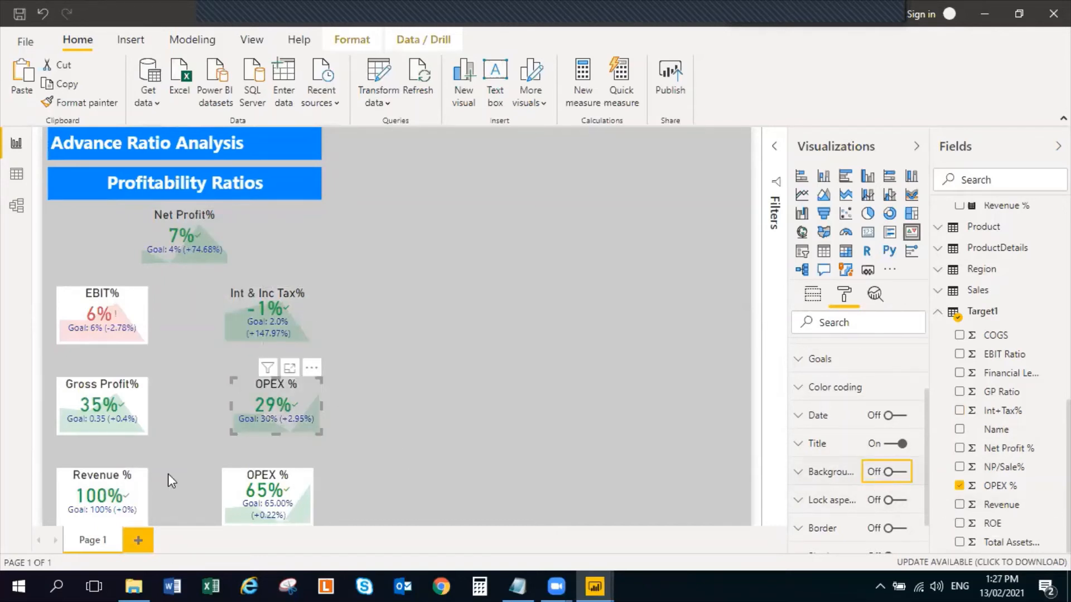
pyautogui.click(286, 499)
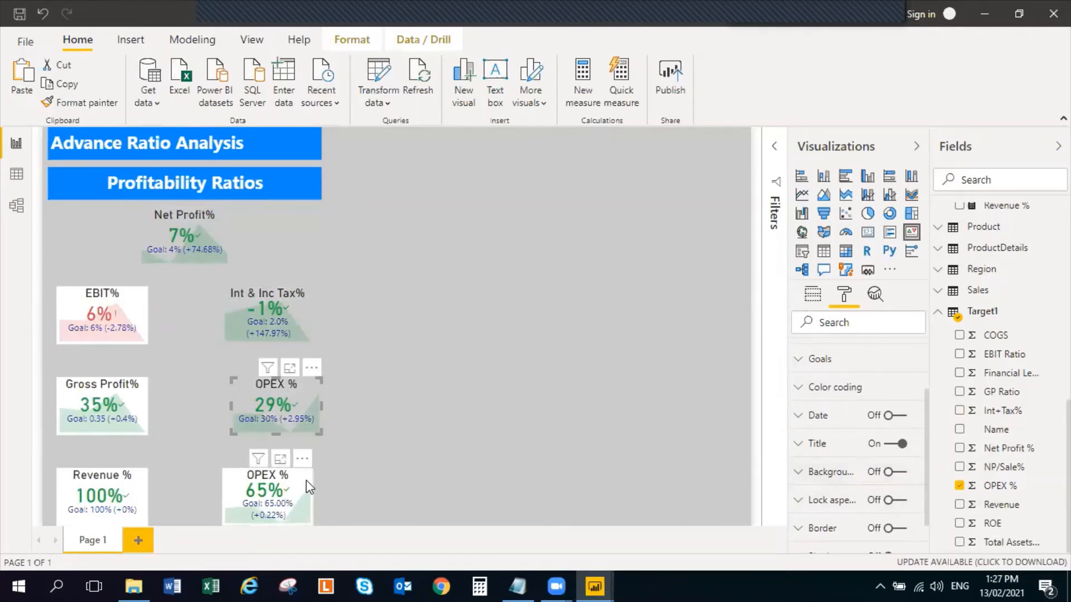
pyautogui.click(887, 472)
# Turn off the background of the EBIT%, Gross Profit% and Revenue % KPI visuals
pyautogui.click(111, 324)
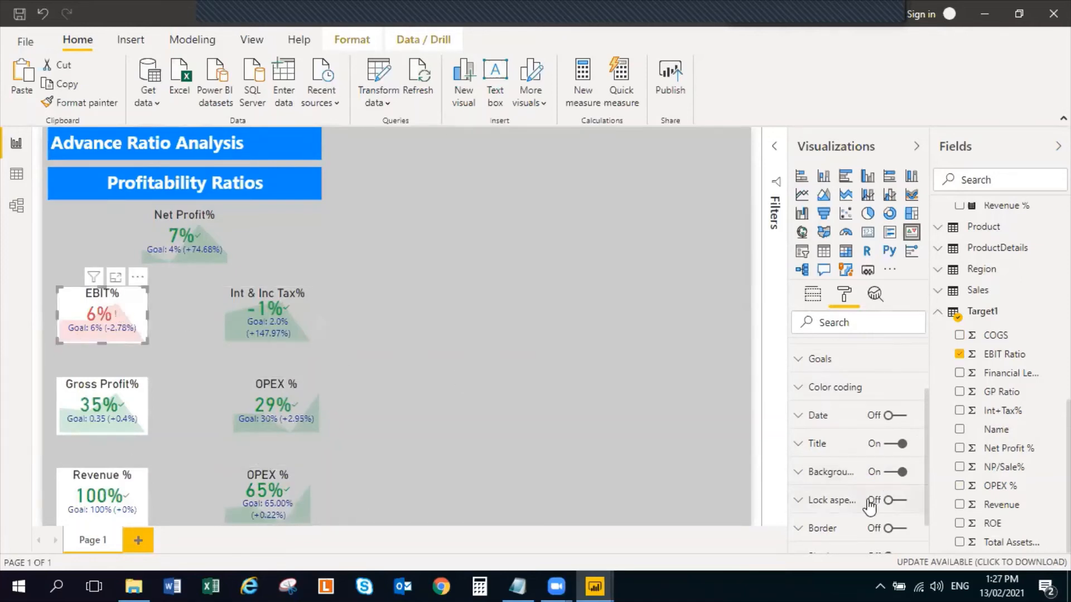
pyautogui.click(887, 473)
pyautogui.click(886, 474)
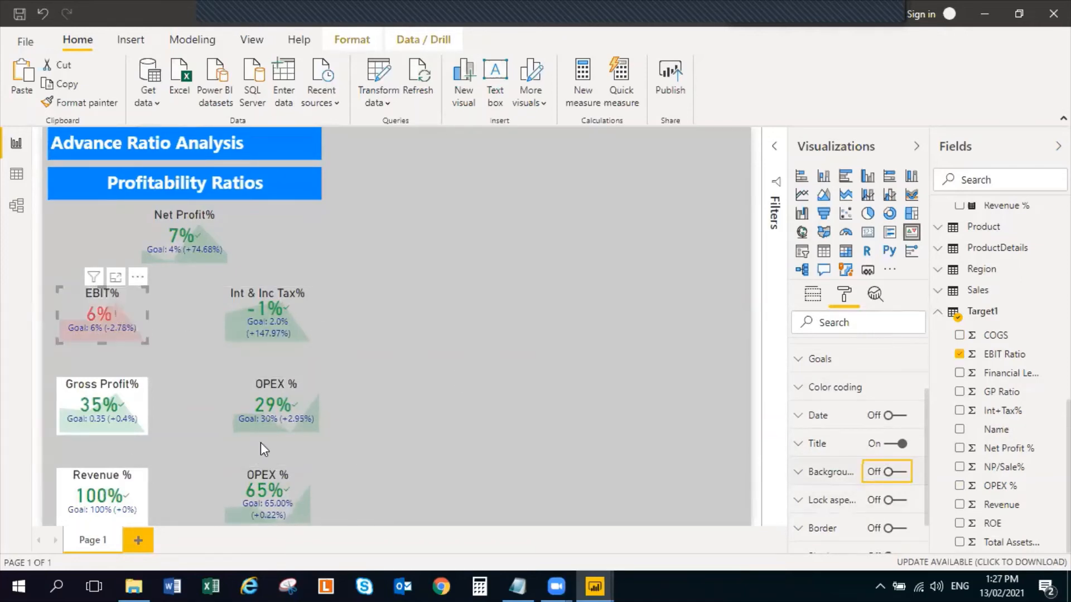
pyautogui.click(146, 394)
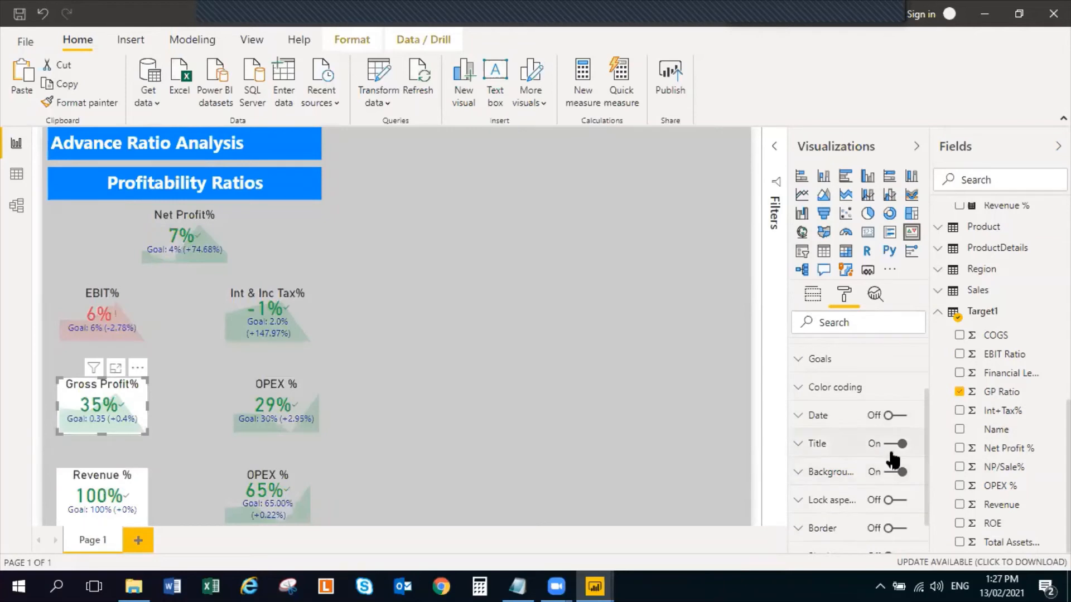
pyautogui.click(887, 473)
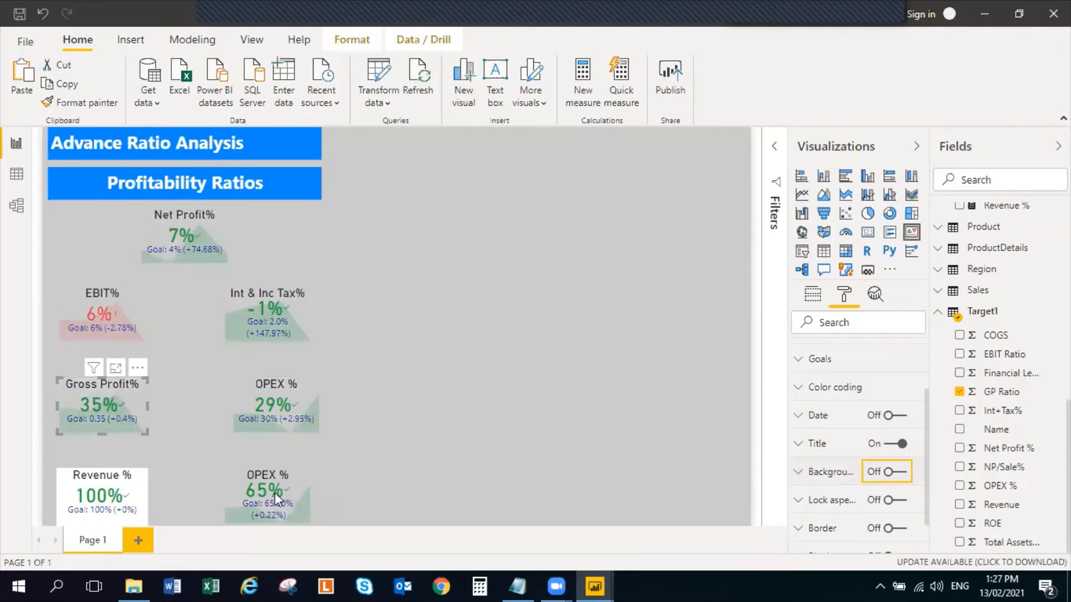
pyautogui.click(119, 493)
pyautogui.click(887, 473)
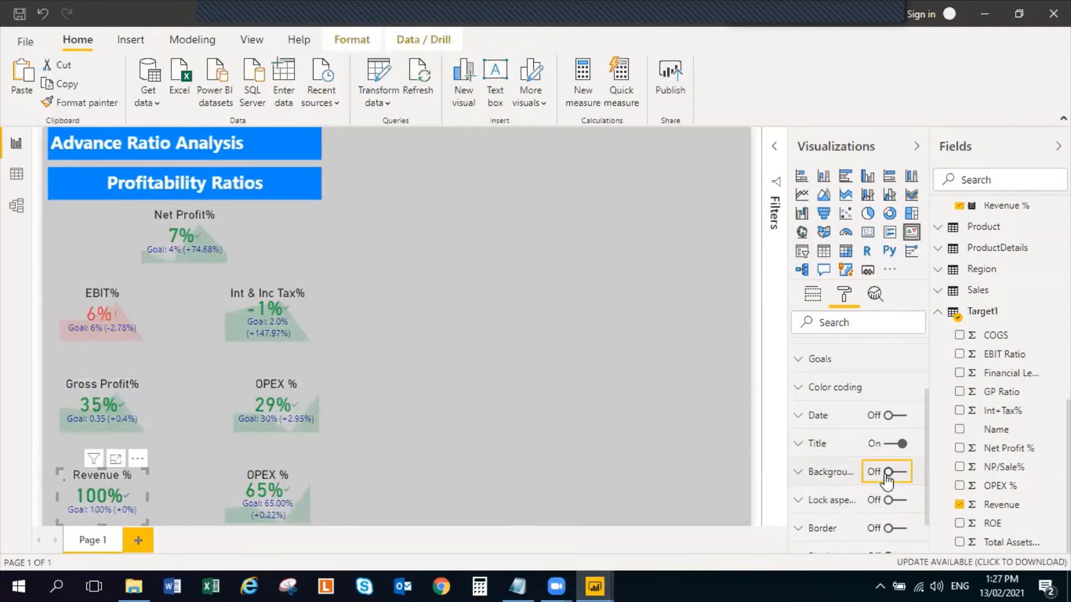
# Insert a new slicer on the page using the Quarters field from the Date table
pyautogui.click(351, 335)
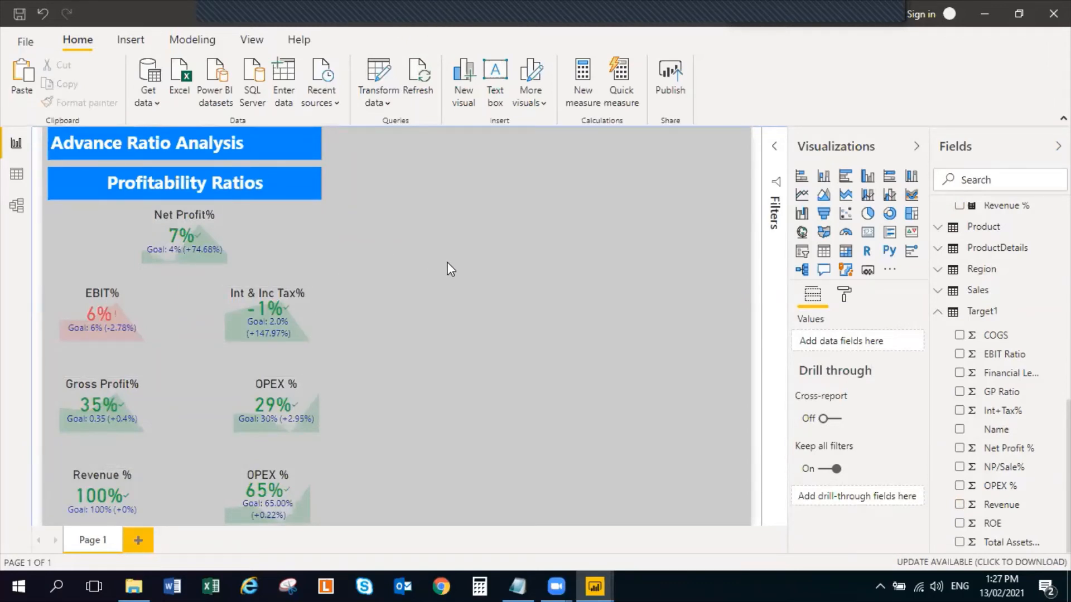
pyautogui.click(801, 254)
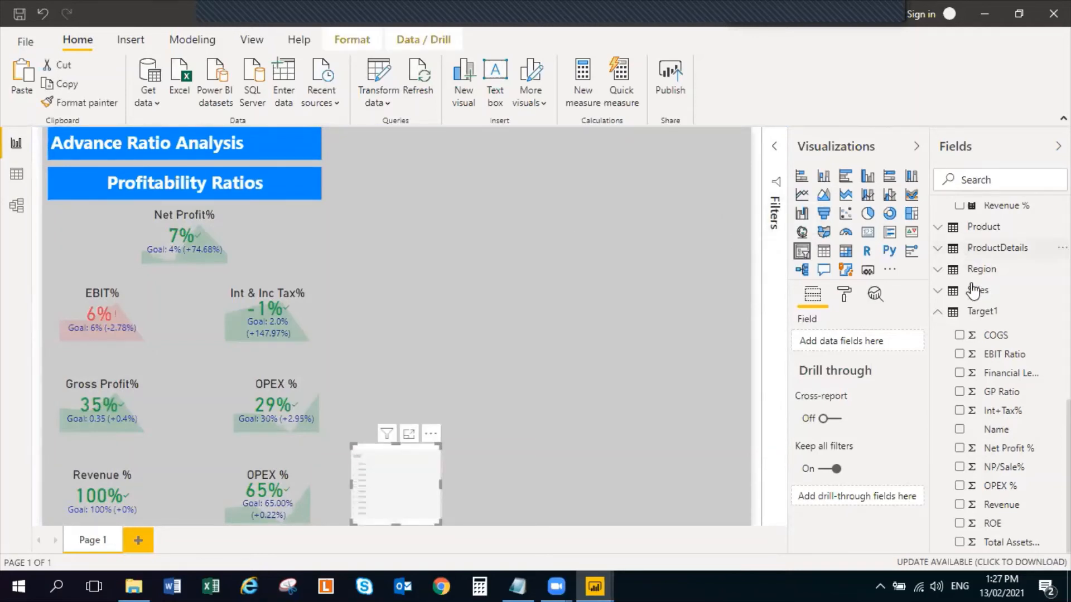
pyautogui.click(937, 310)
pyautogui.scroll(4, 938, 299)
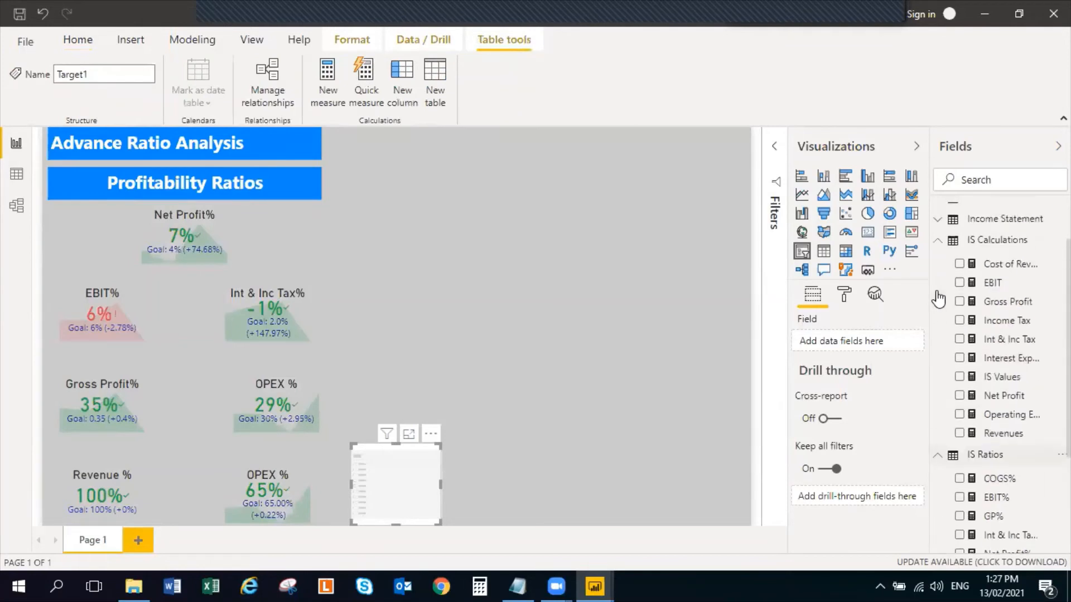
pyautogui.click(938, 297)
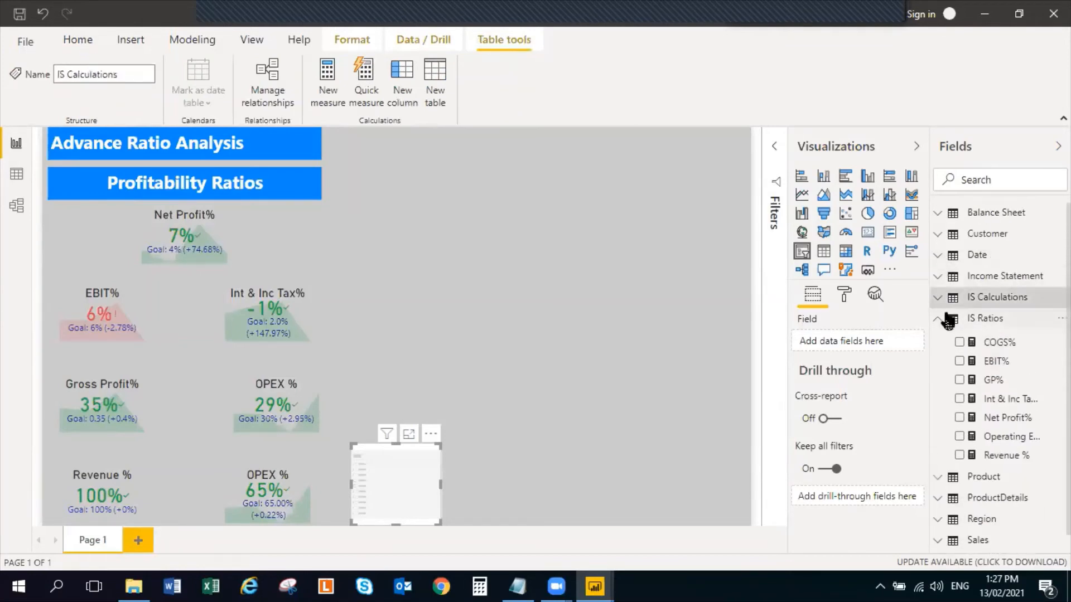
pyautogui.click(941, 319)
pyautogui.click(941, 258)
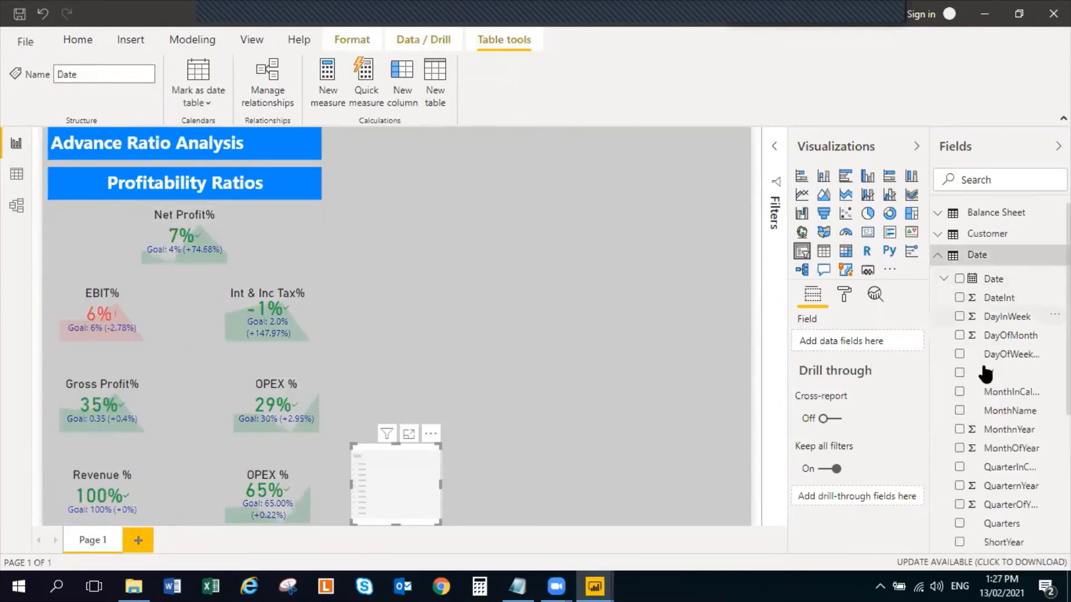
pyautogui.scroll(-2, 967, 452)
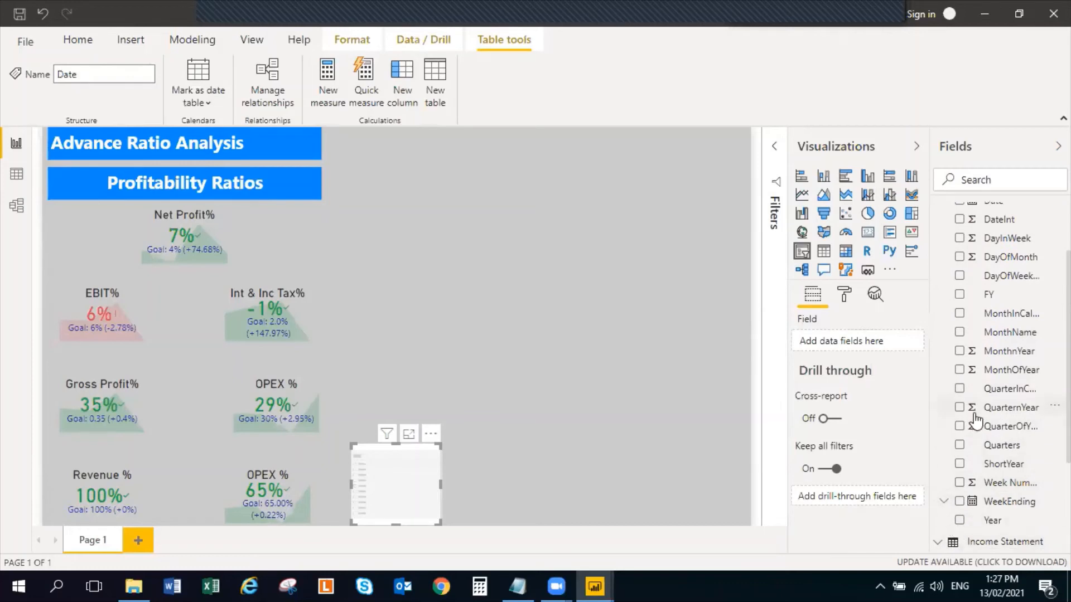
pyautogui.scroll(2, 976, 427)
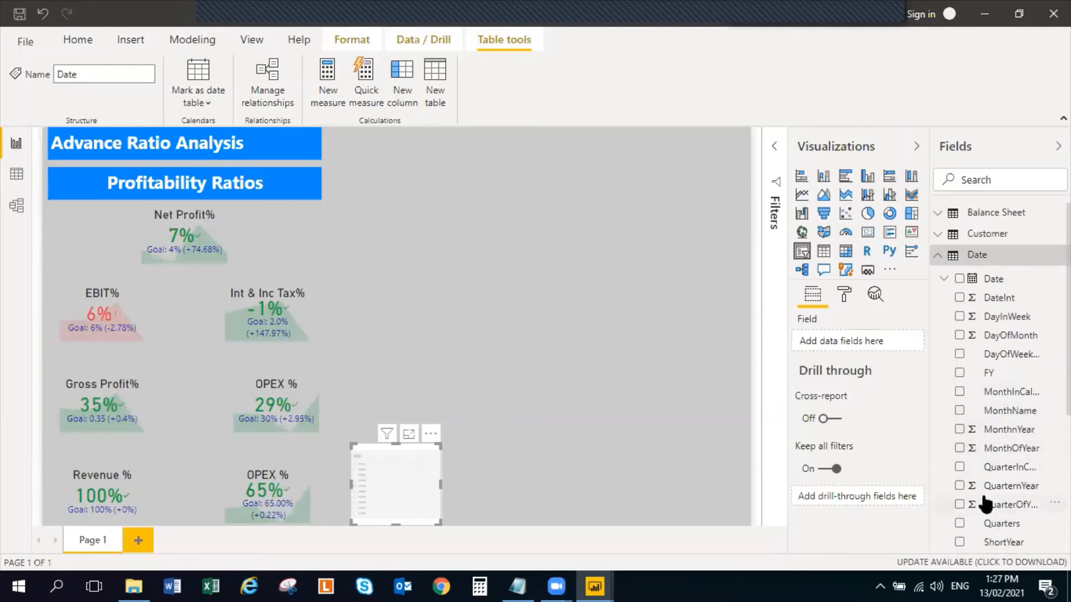
pyautogui.click(958, 523)
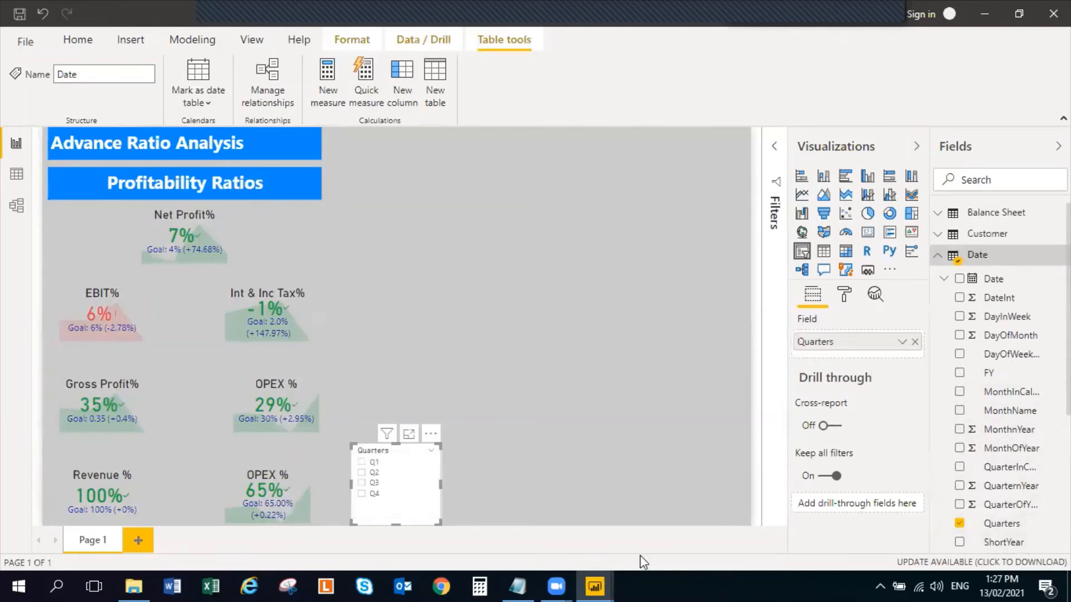
# Set the Quarters slicer's orientation to Horizontal
pyautogui.click(843, 293)
pyautogui.click(798, 354)
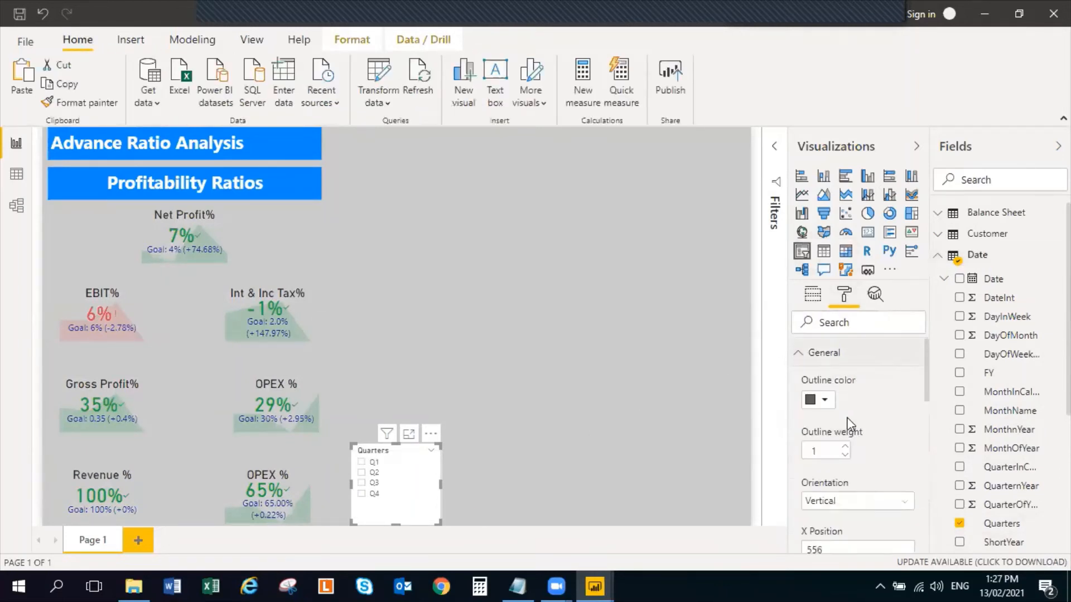
pyautogui.scroll(-2, 851, 470)
pyautogui.click(903, 422)
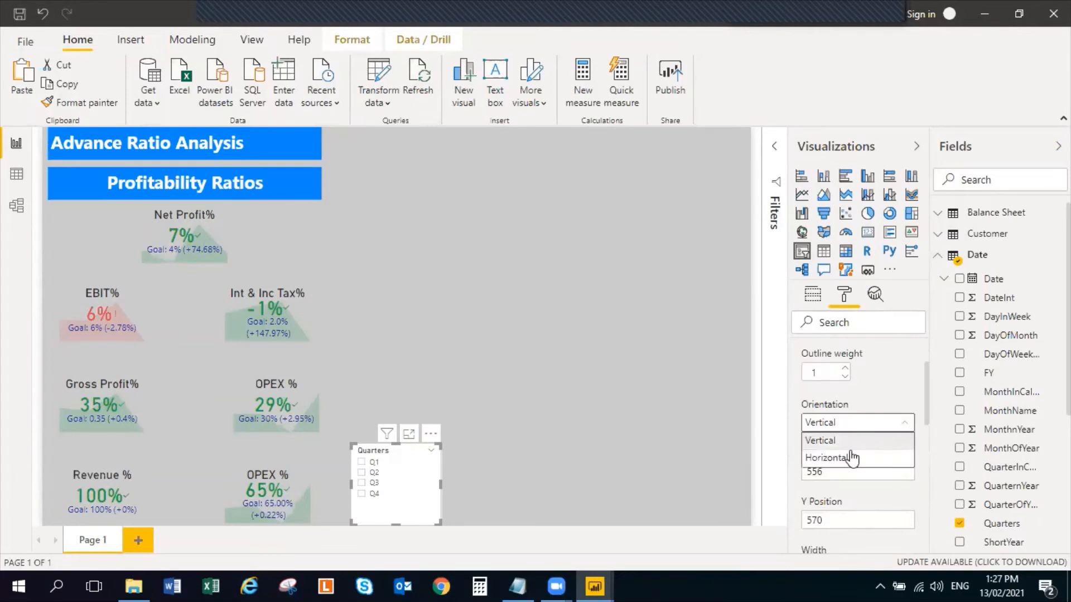
pyautogui.click(847, 458)
# Place the Quarters slicer beside the Advance Ratio Analysis heading and resize it to one row of Q1 to Q4 tiles
pyautogui.moveTo(419, 460); pyautogui.dragTo(567, 179)
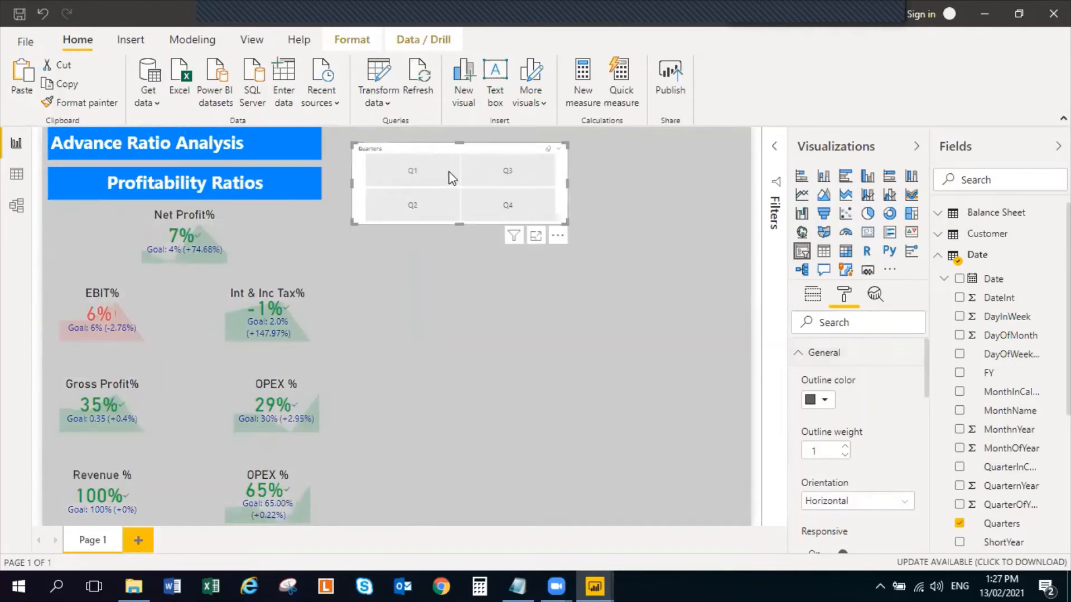
pyautogui.moveTo(436, 177); pyautogui.dragTo(434, 159)
pyautogui.moveTo(445, 208); pyautogui.dragTo(444, 183)
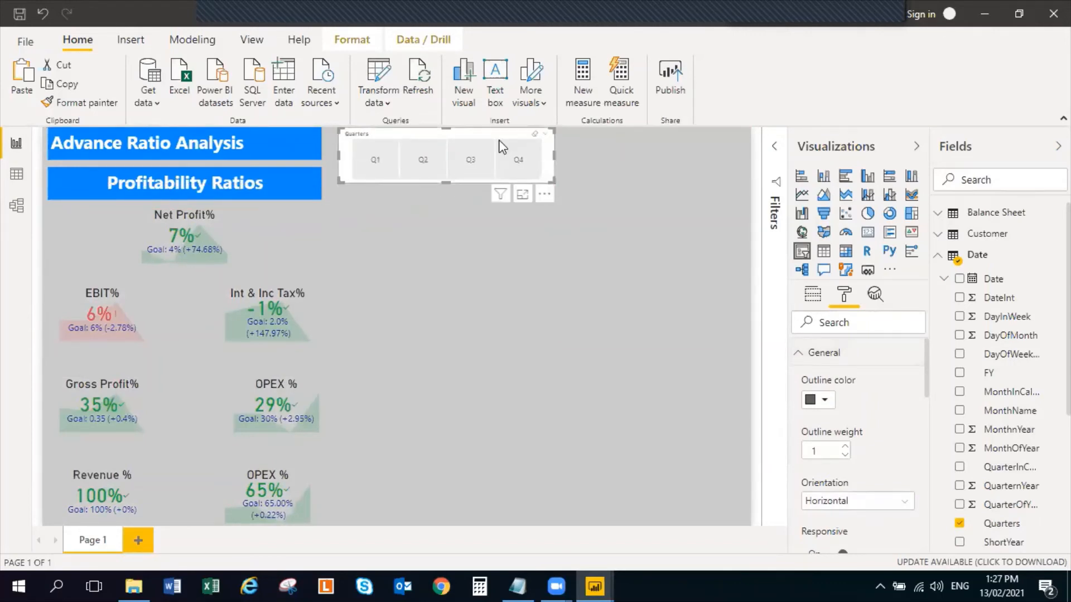
pyautogui.moveTo(442, 177); pyautogui.dragTo(443, 166)
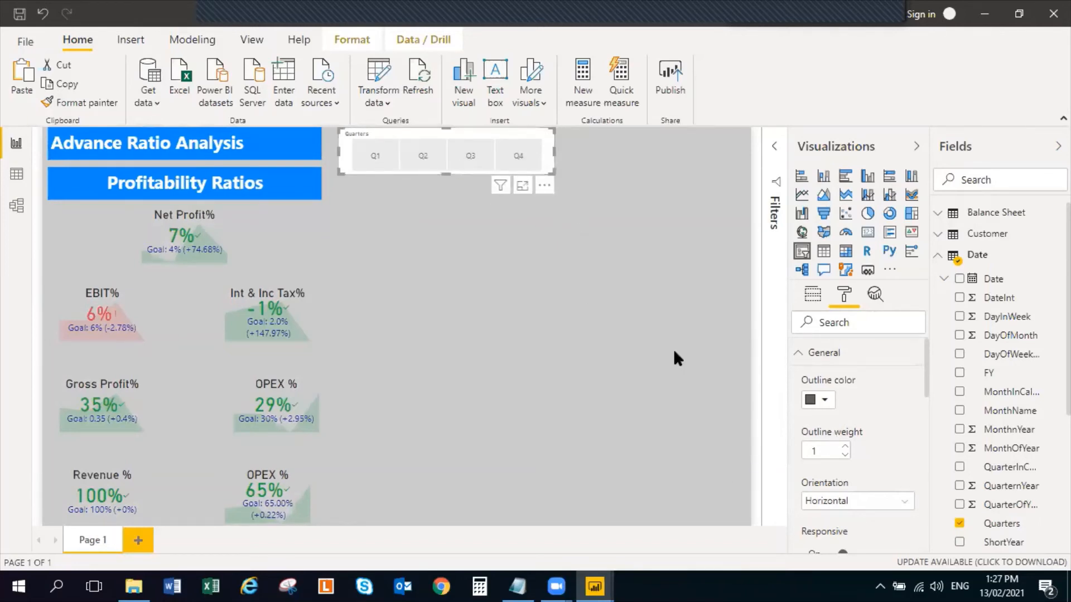
pyautogui.click(799, 353)
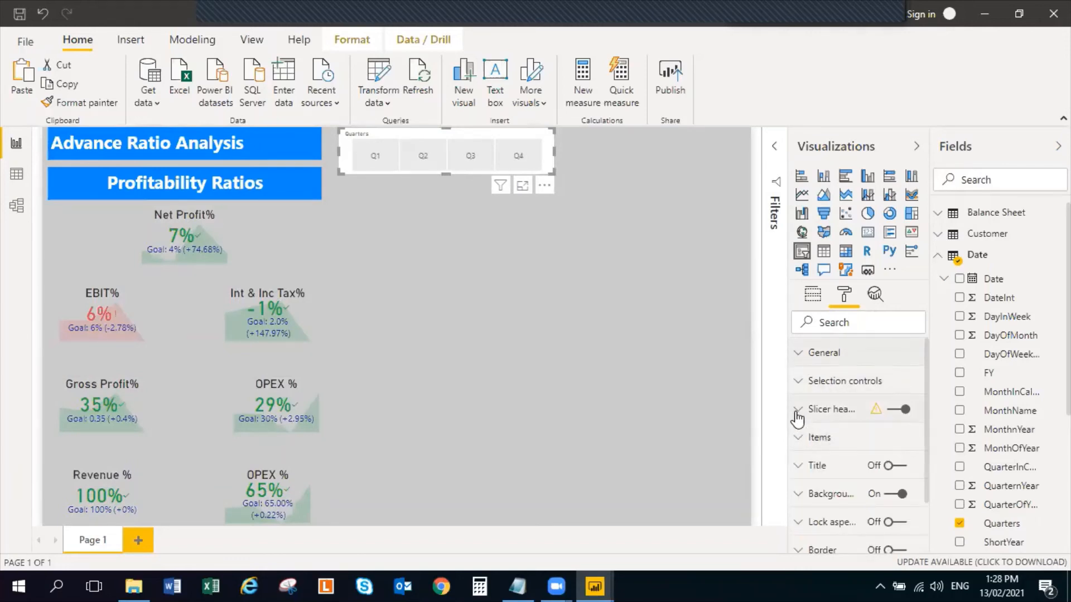
# Turn off the Quarters slicer's header and set its item font color to white
pyautogui.click(891, 413)
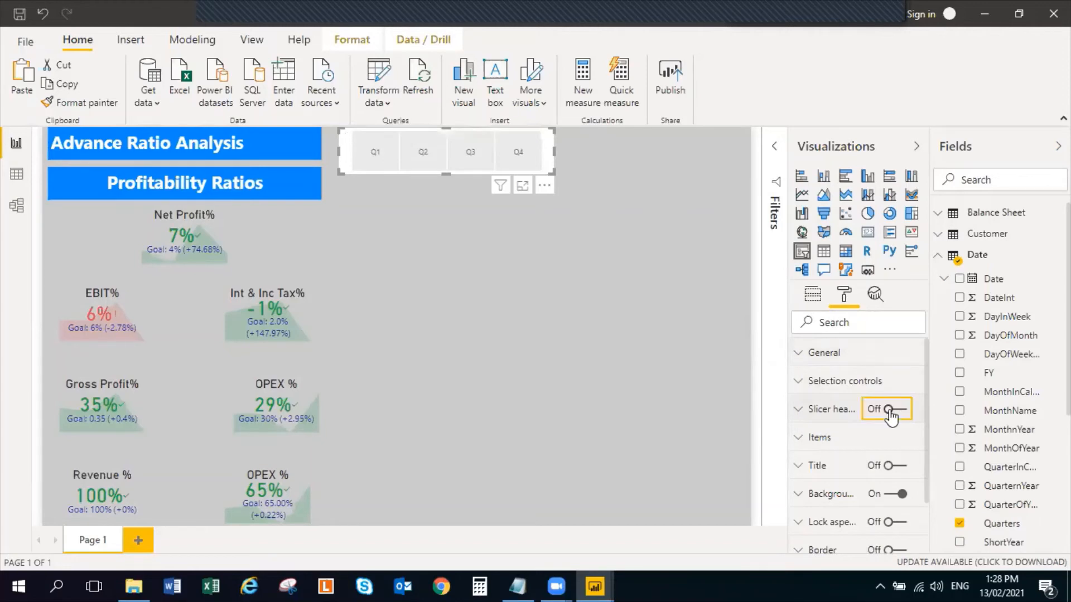
pyautogui.click(796, 440)
pyautogui.click(824, 487)
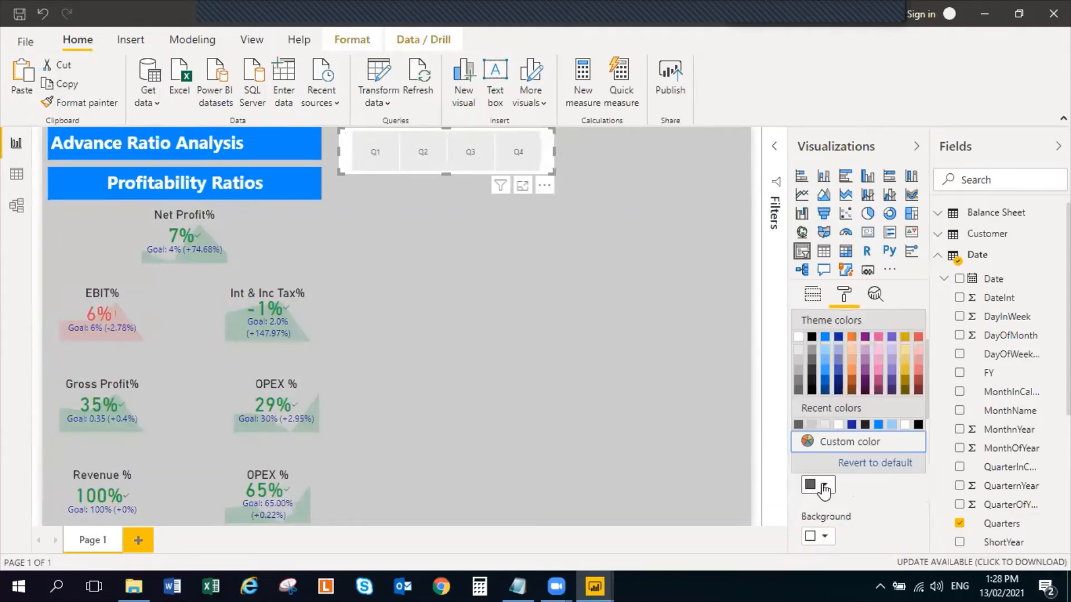
pyautogui.click(824, 368)
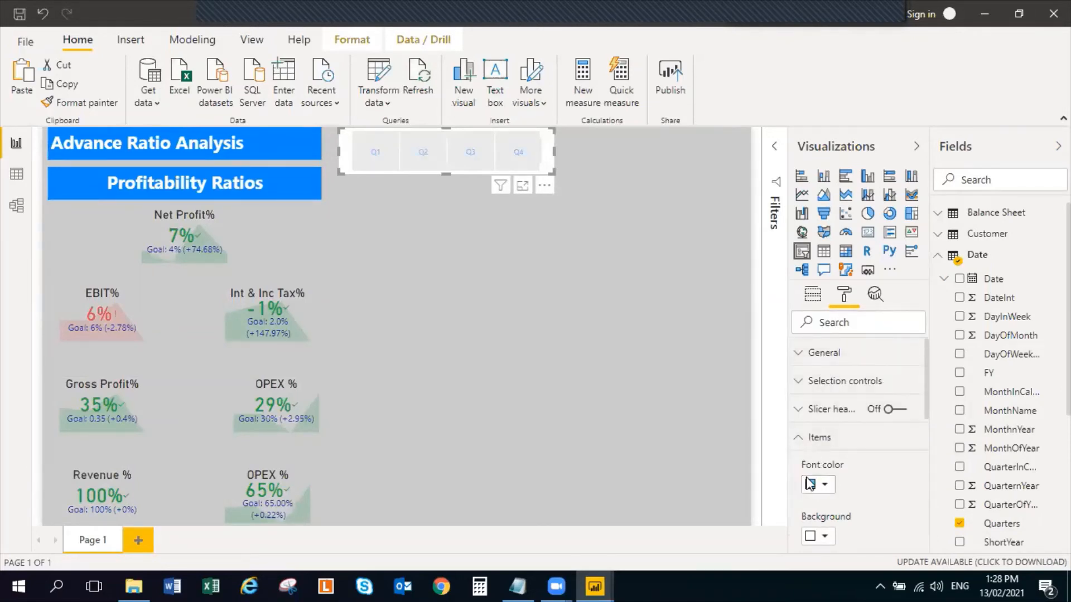
pyautogui.click(823, 485)
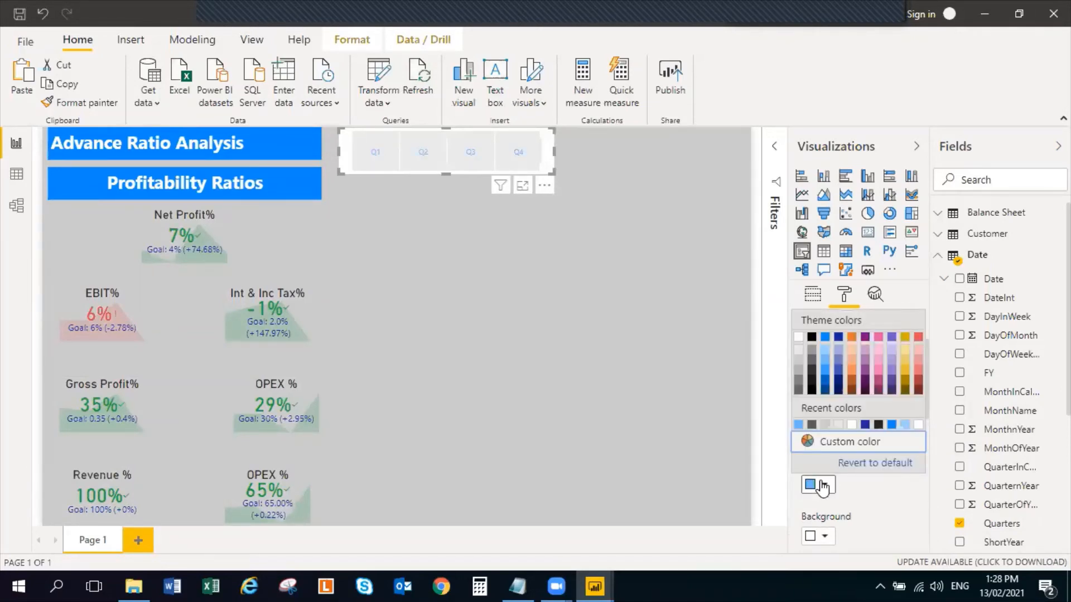
pyautogui.click(798, 338)
pyautogui.click(801, 439)
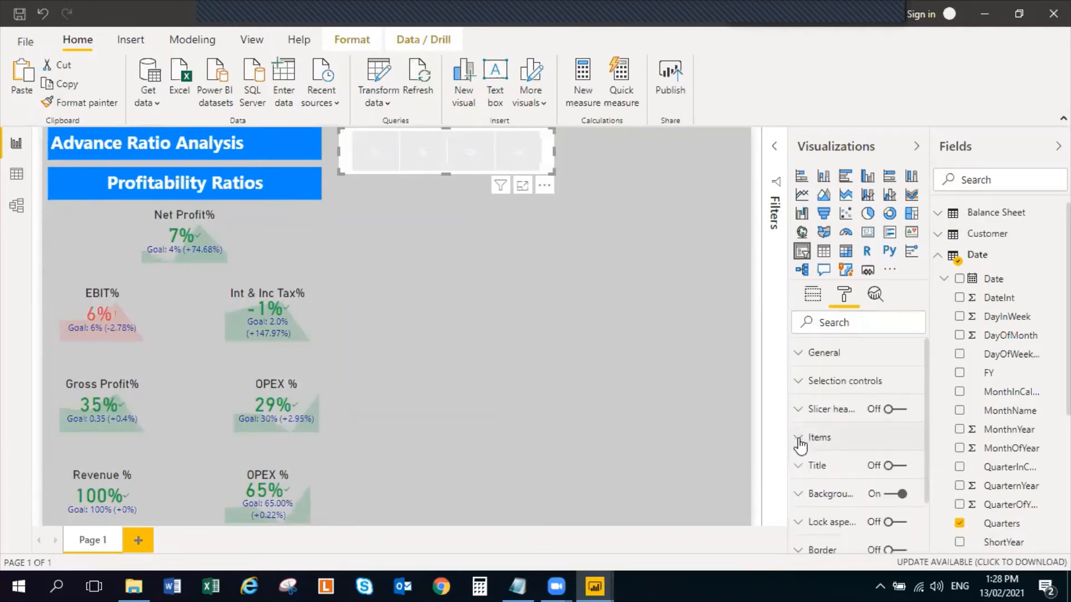
pyautogui.click(809, 467)
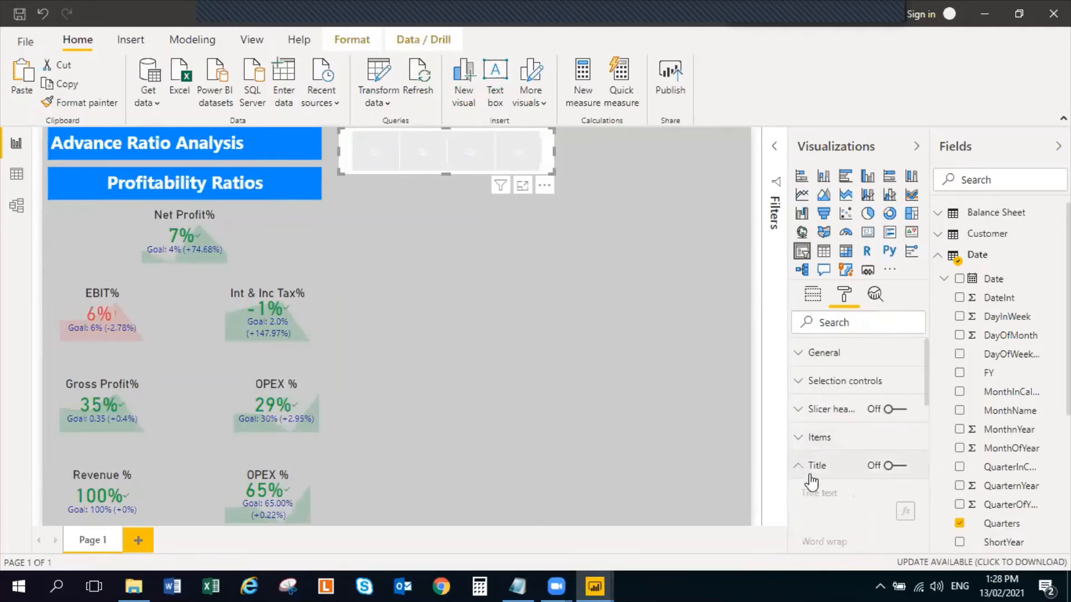
pyautogui.click(898, 467)
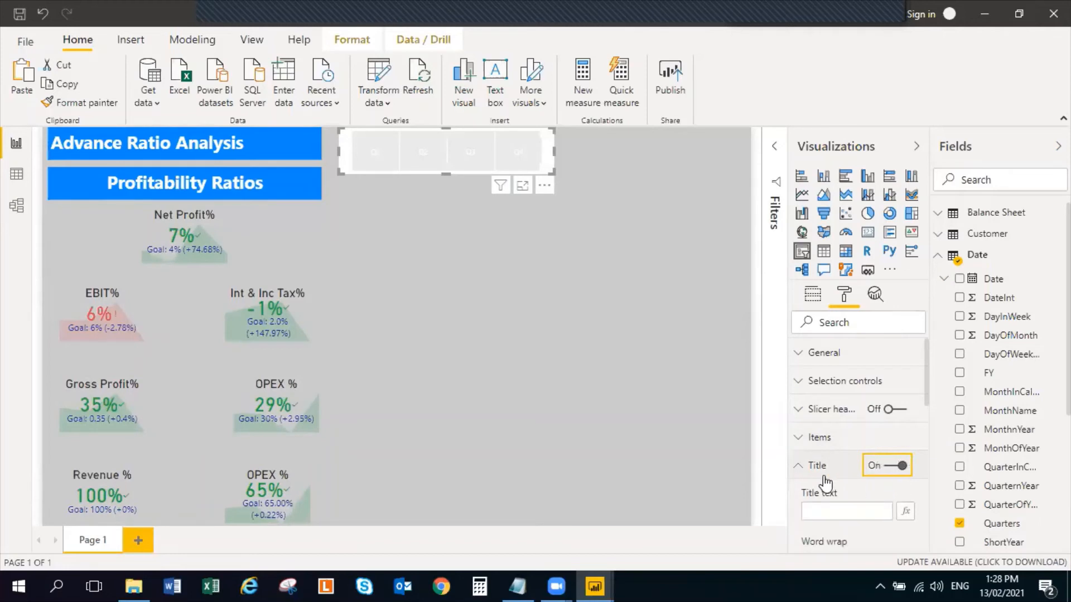
pyautogui.click(887, 467)
pyautogui.click(799, 467)
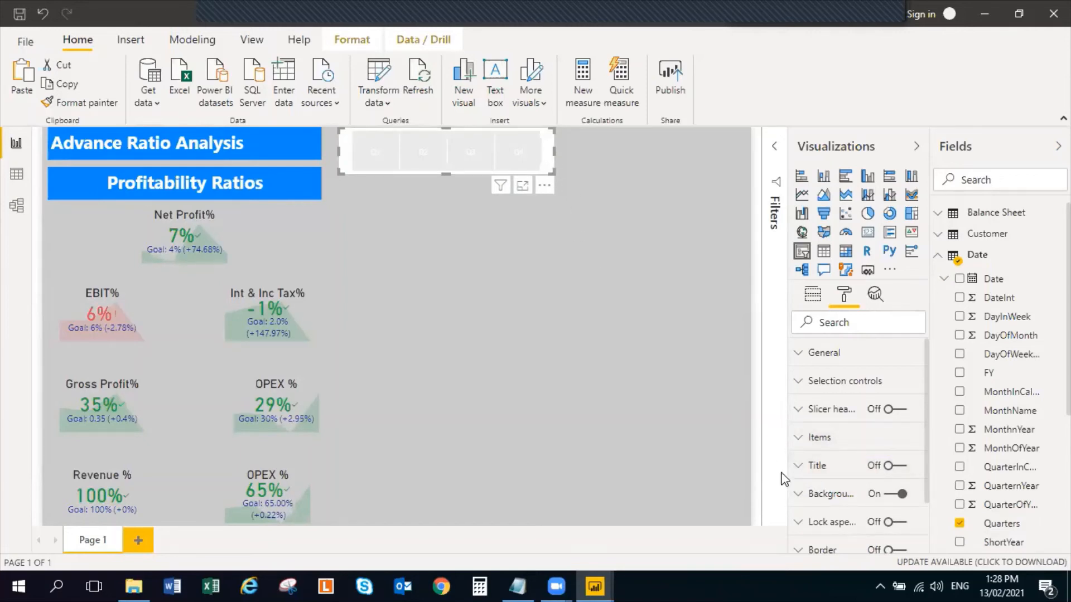
# Set the background color of the Quarters slicer's items to blue
pyautogui.click(796, 439)
pyautogui.scroll(-1, 818, 455)
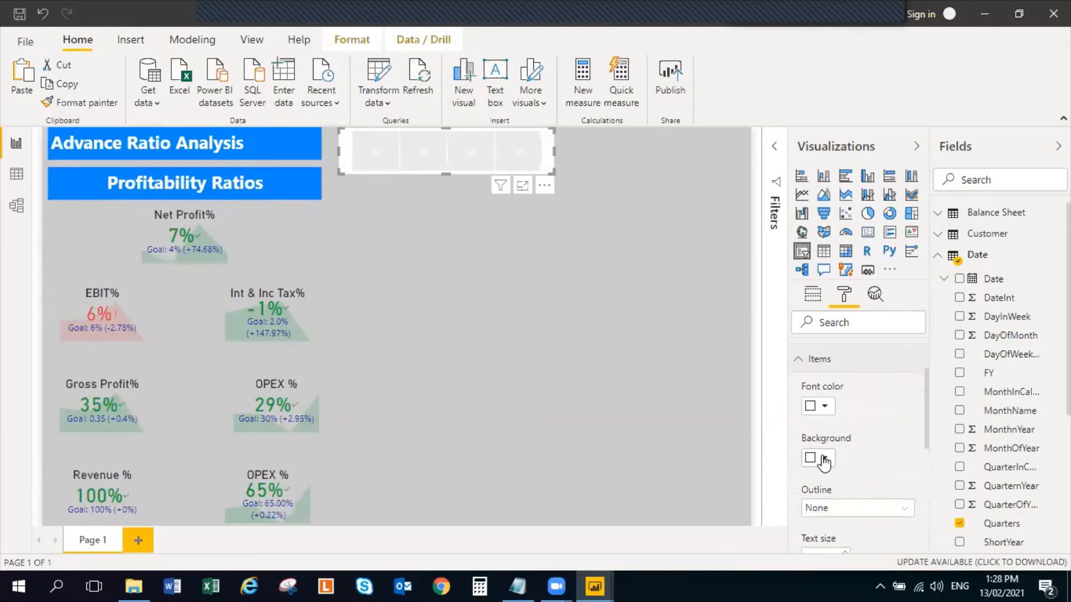
pyautogui.click(818, 458)
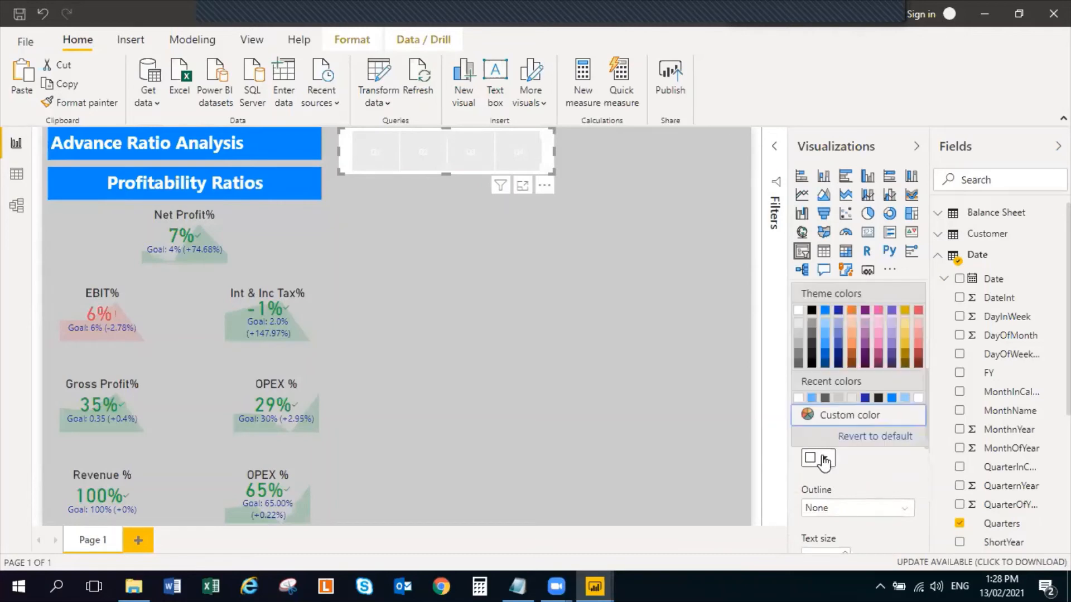
pyautogui.click(824, 354)
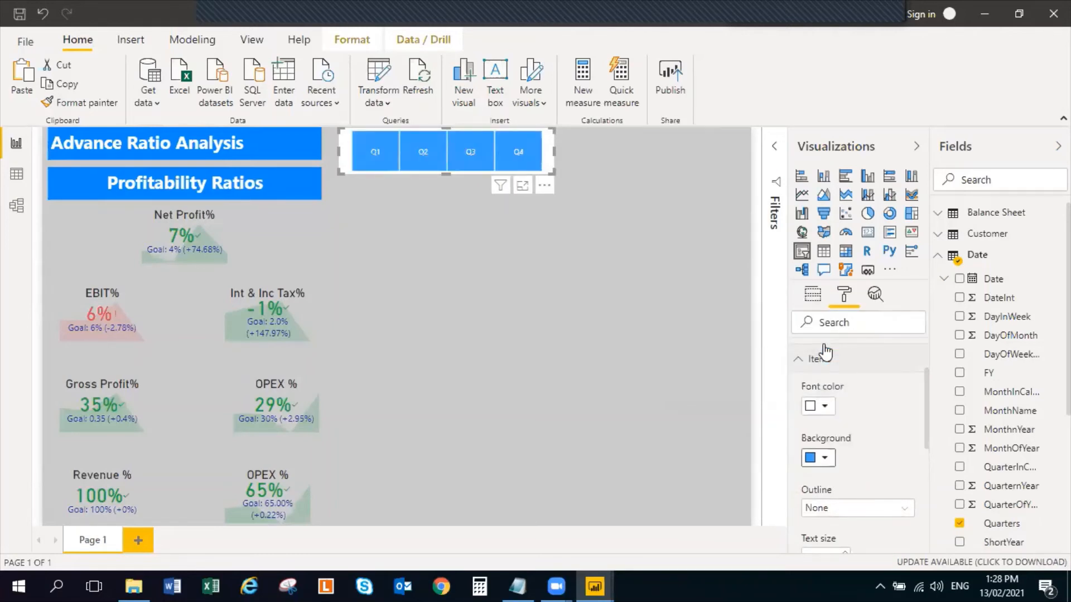
# Slightly reduce the Quarters slicer's height and width, and select its Q4 tile
pyautogui.moveTo(443, 170); pyautogui.dragTo(443, 163)
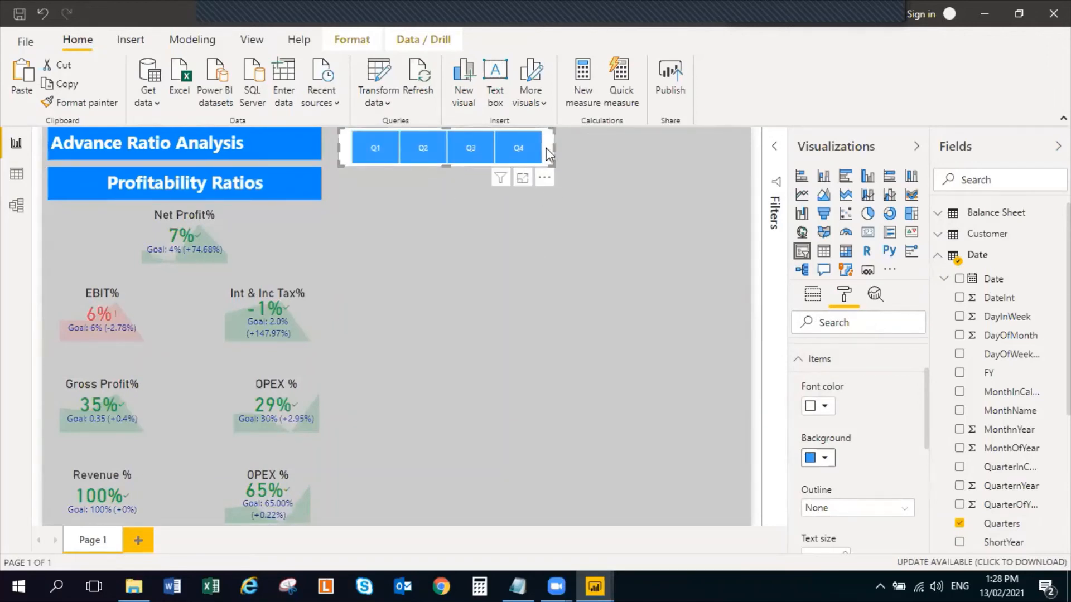
pyautogui.moveTo(554, 147); pyautogui.dragTo(531, 150)
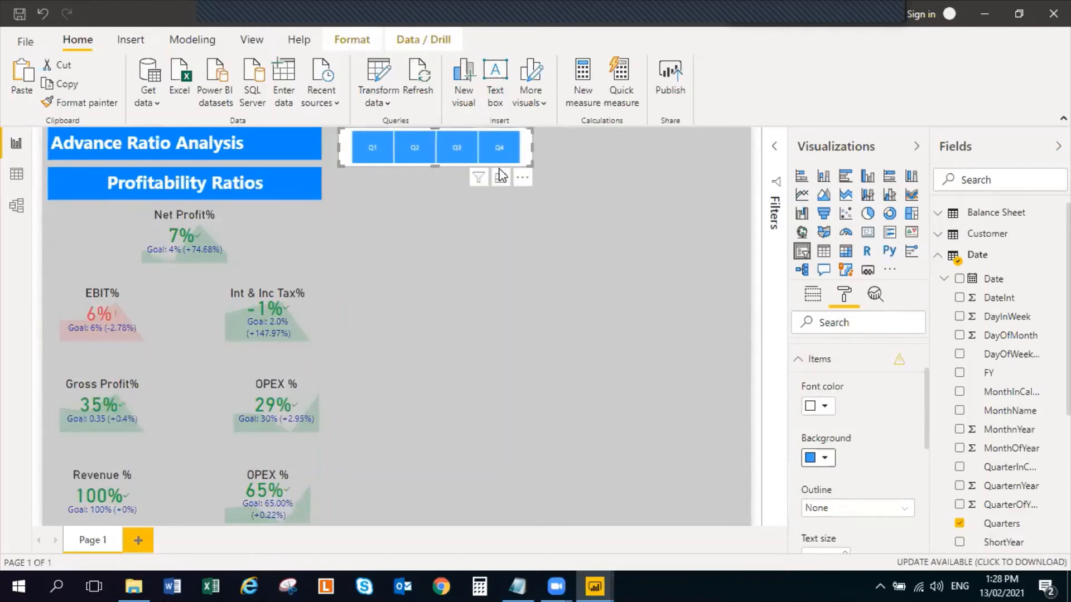
pyautogui.click(497, 161)
pyautogui.click(434, 209)
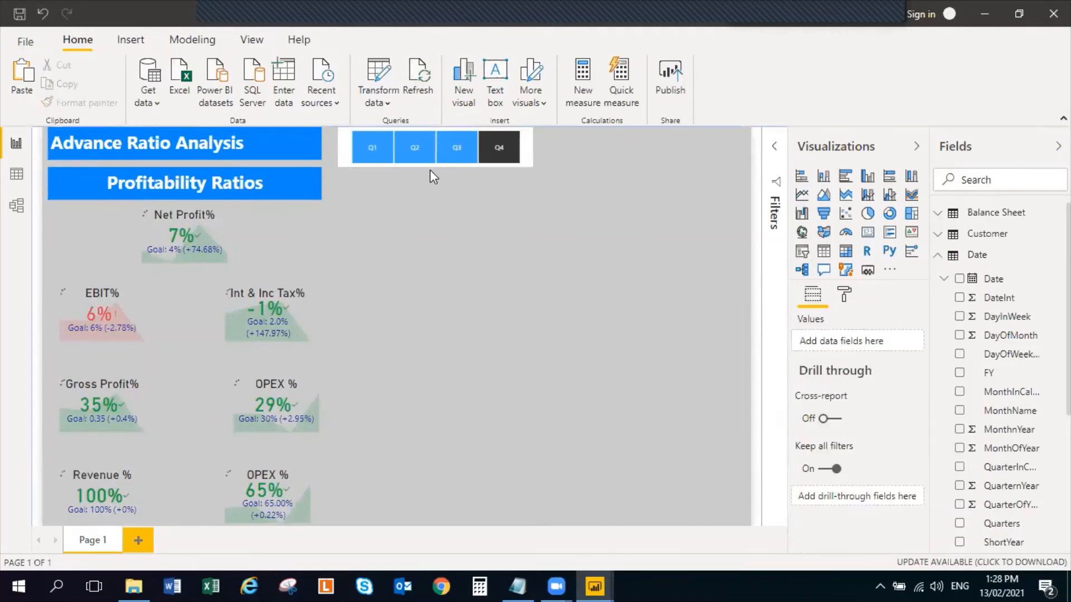
# Duplicate the Quarters slicer, place the copy to the right of the original and select Q2 in the copy
pyautogui.click(429, 163)
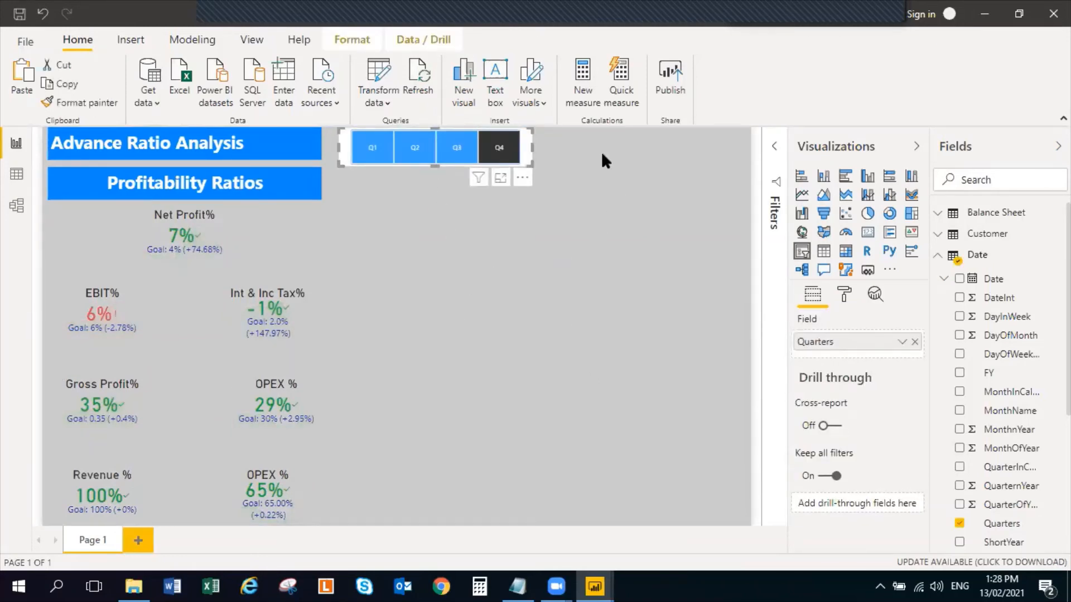
pyautogui.click(651, 187)
pyautogui.hotkey('ctrl', 'v')
pyautogui.moveTo(488, 159); pyautogui.dragTo(620, 162)
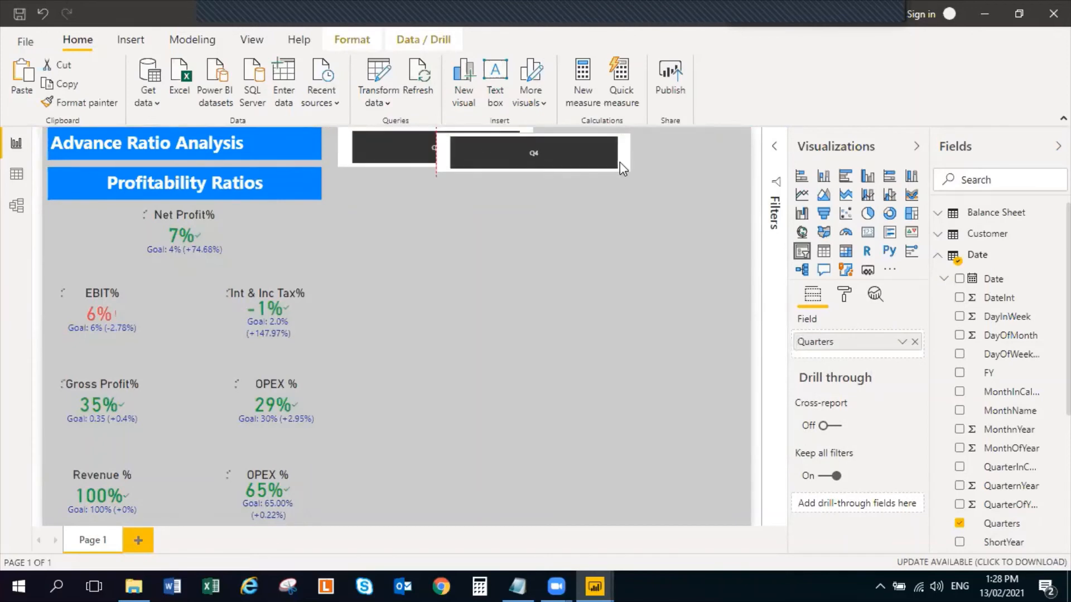
pyautogui.moveTo(703, 162); pyautogui.dragTo(703, 166)
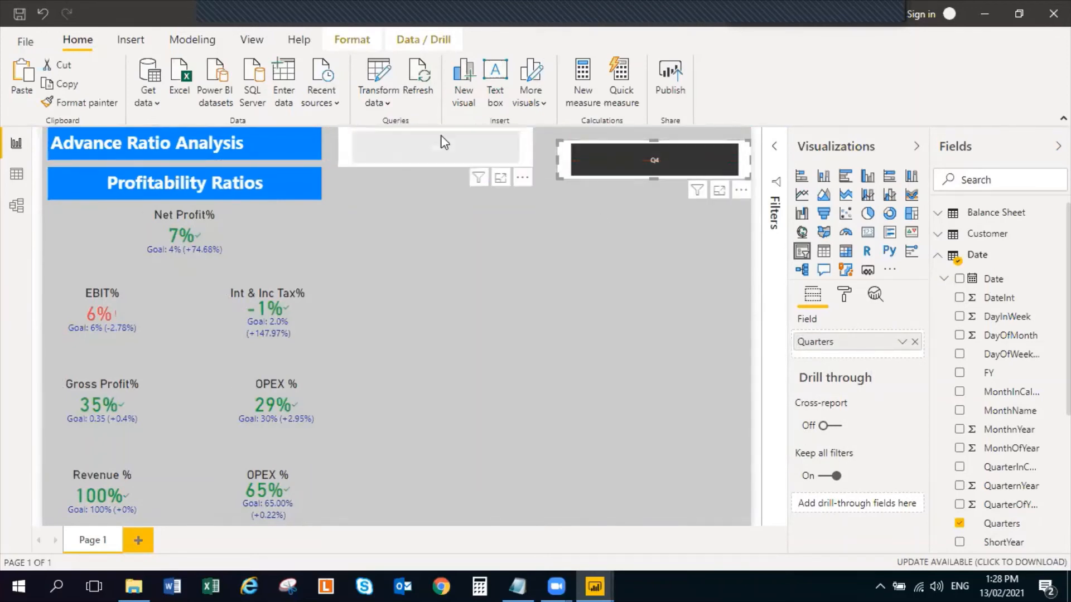
pyautogui.click(458, 150)
pyautogui.click(633, 163)
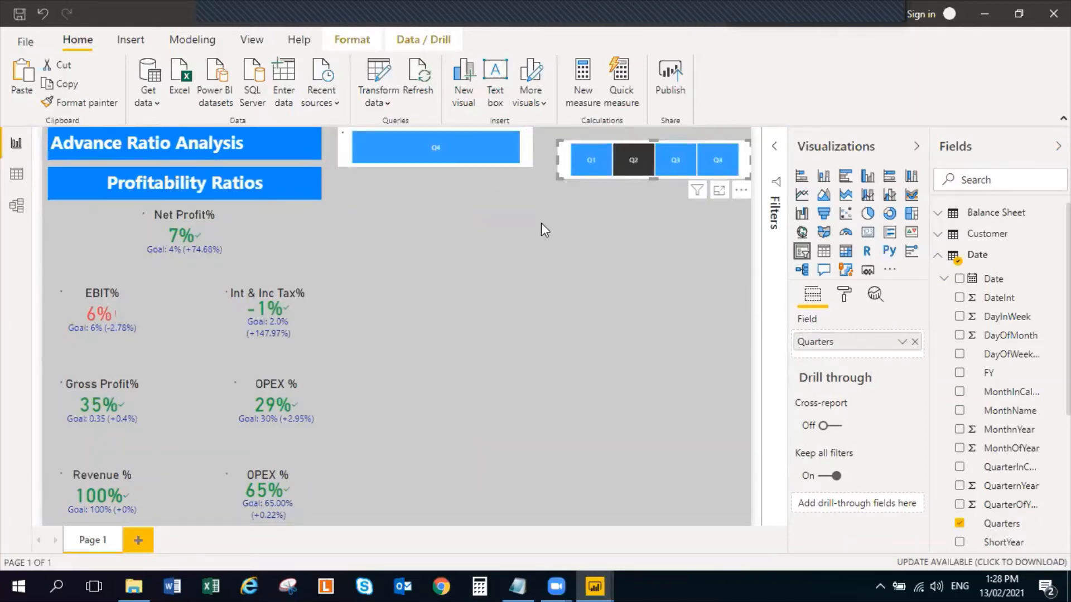
# Delete the original Quarters slicer and move the copy into its place beside the Advance Ratio Analysis heading
pyautogui.click(500, 161)
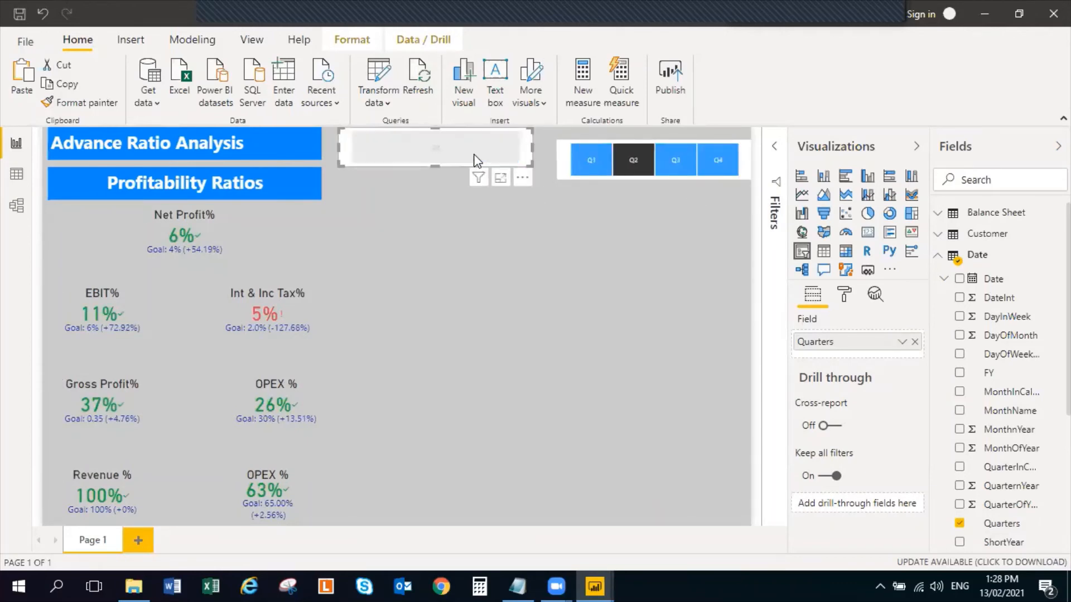
pyautogui.rightClick(475, 160)
pyautogui.click(504, 213)
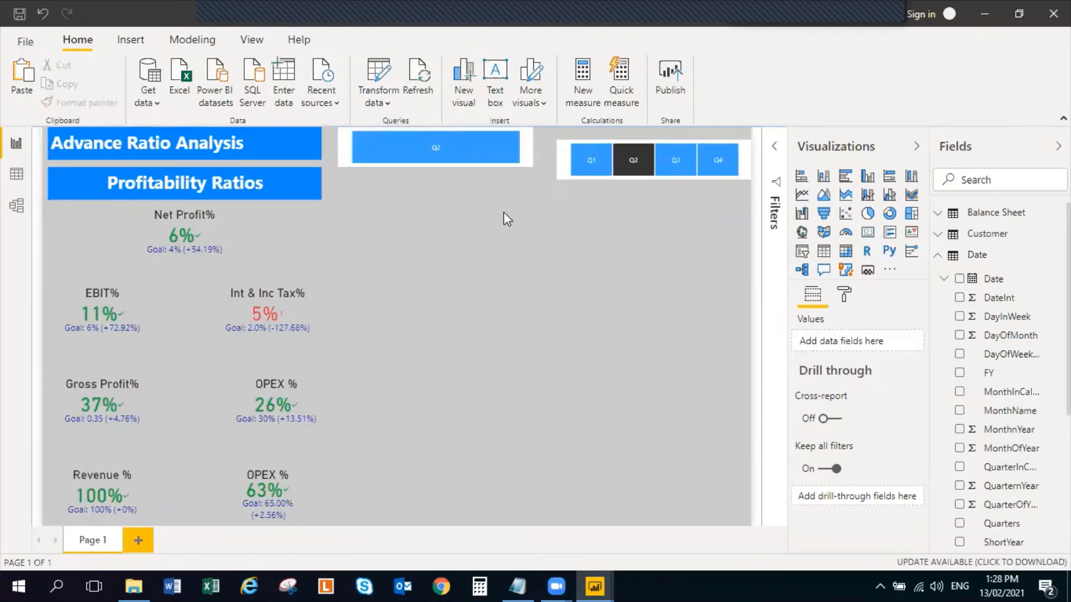
pyautogui.click(471, 168)
pyautogui.press('Delete')
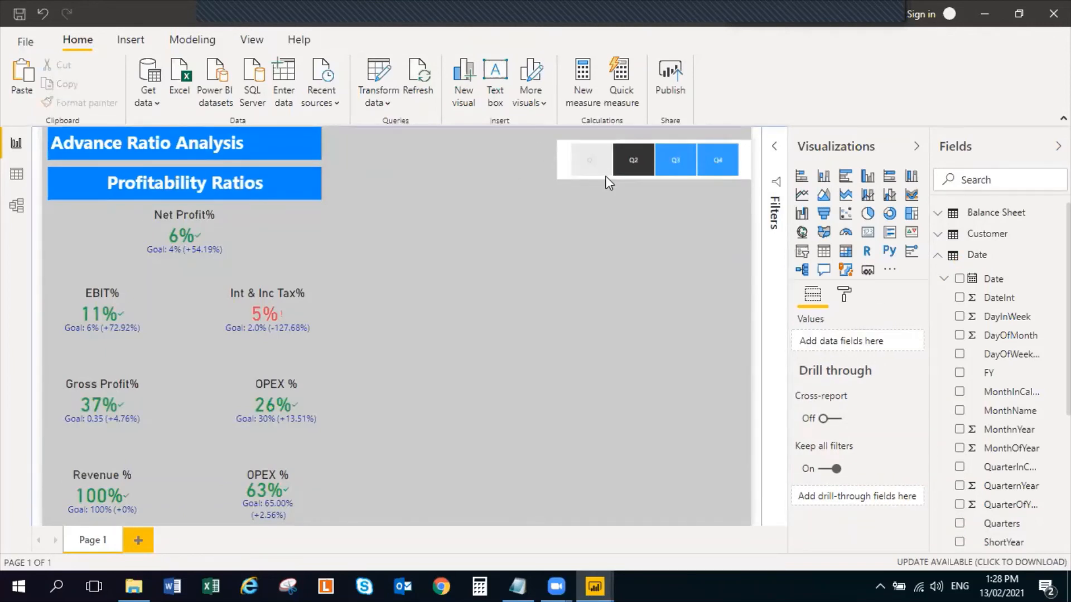
pyautogui.moveTo(608, 181); pyautogui.dragTo(383, 167)
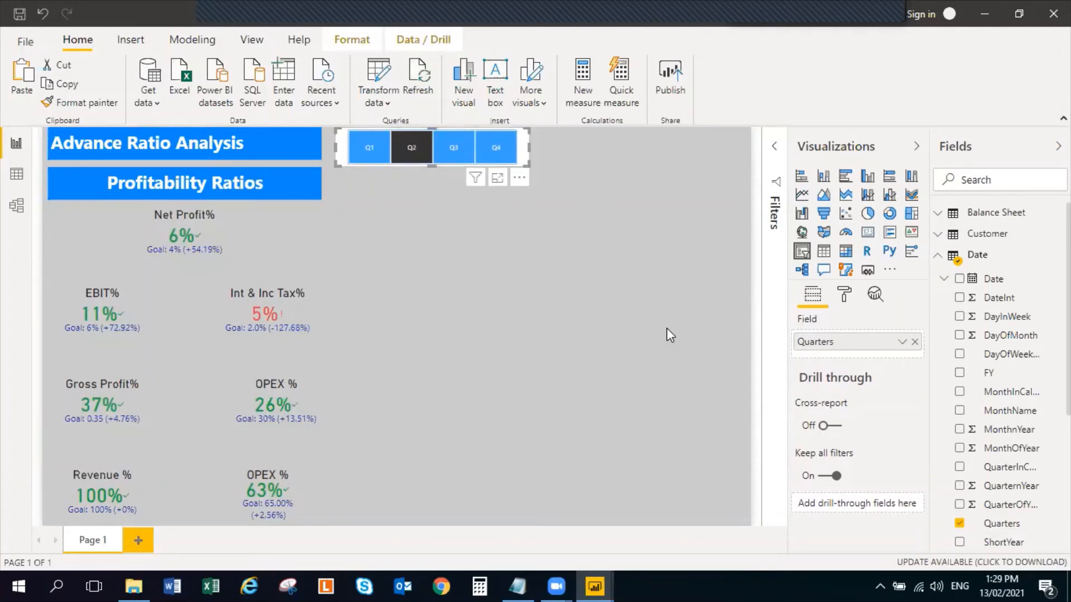
# Paste a second Quarters slicer directly to the right of the first and clear the Q2 selection
pyautogui.hotkey('ctrl', 'v')
pyautogui.moveTo(524, 169); pyautogui.dragTo(697, 162)
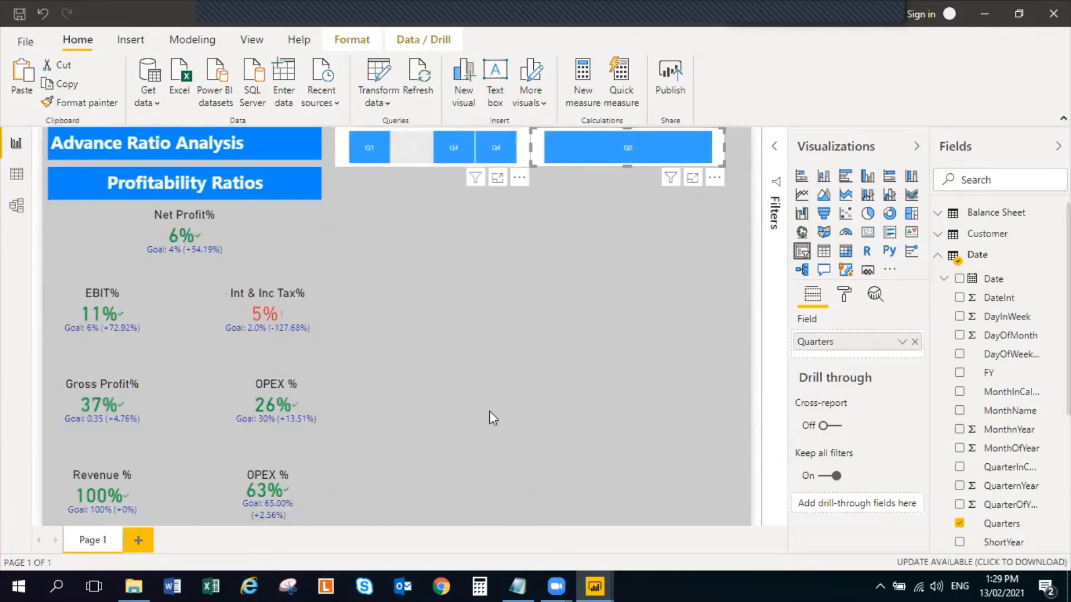
pyautogui.click(676, 166)
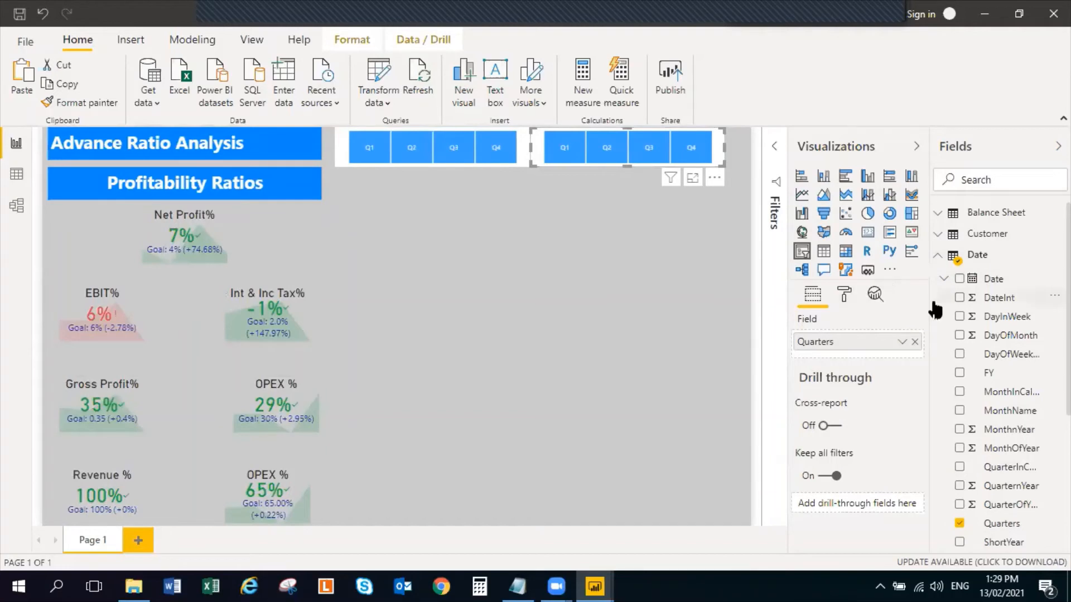
# Replace Quarters with the Date table's Year field in the second slicer and widen that slicer slightly
pyautogui.scroll(-1, 963, 505)
pyautogui.scroll(-3, 963, 505)
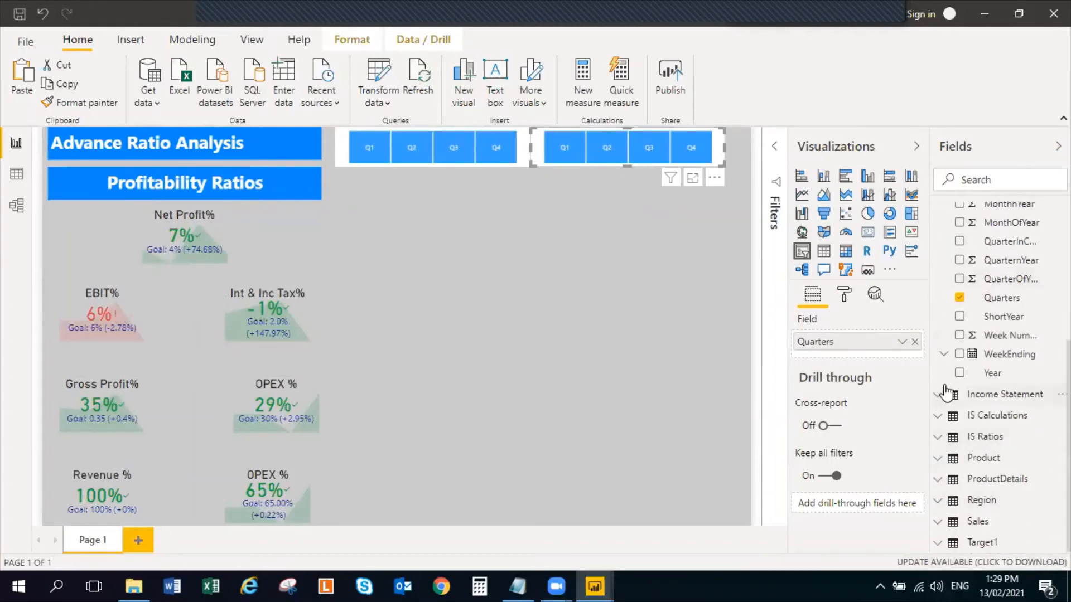
pyautogui.click(959, 299)
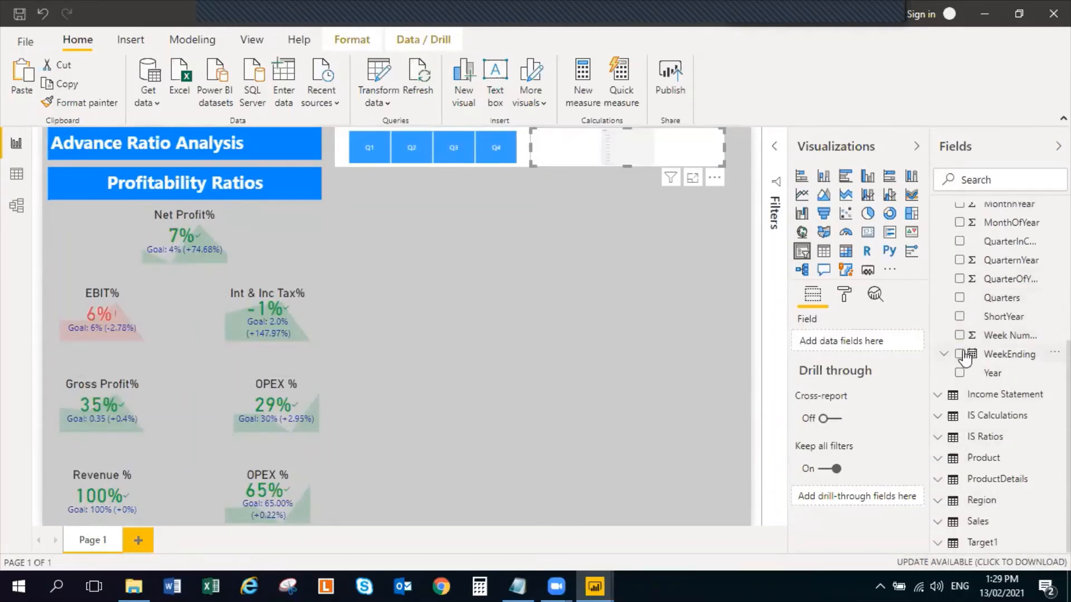
pyautogui.click(959, 373)
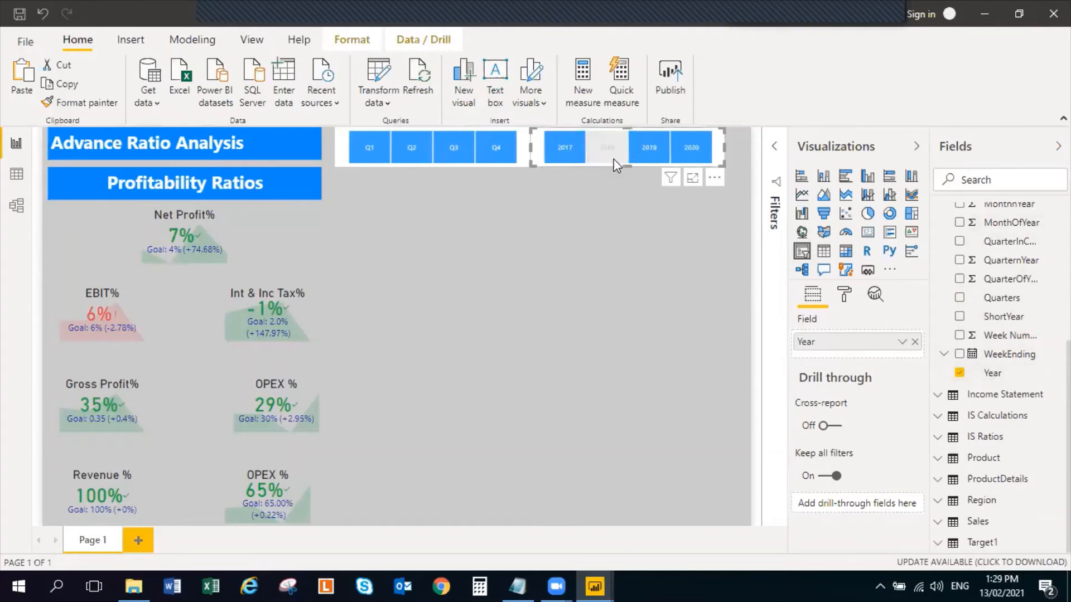
pyautogui.moveTo(723, 147); pyautogui.dragTo(737, 146)
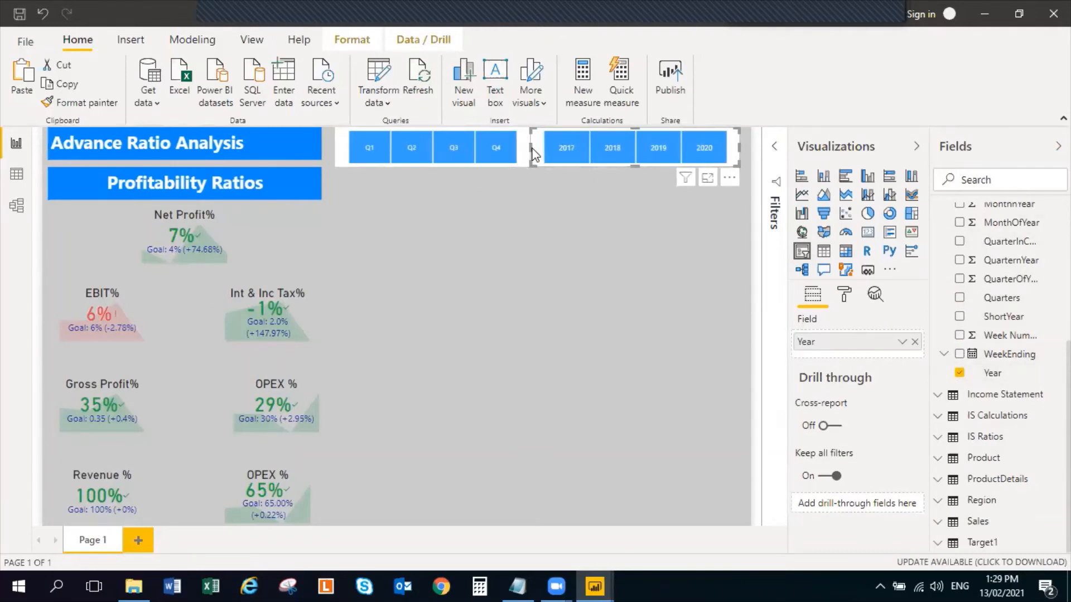
pyautogui.moveTo(528, 148); pyautogui.dragTo(531, 154)
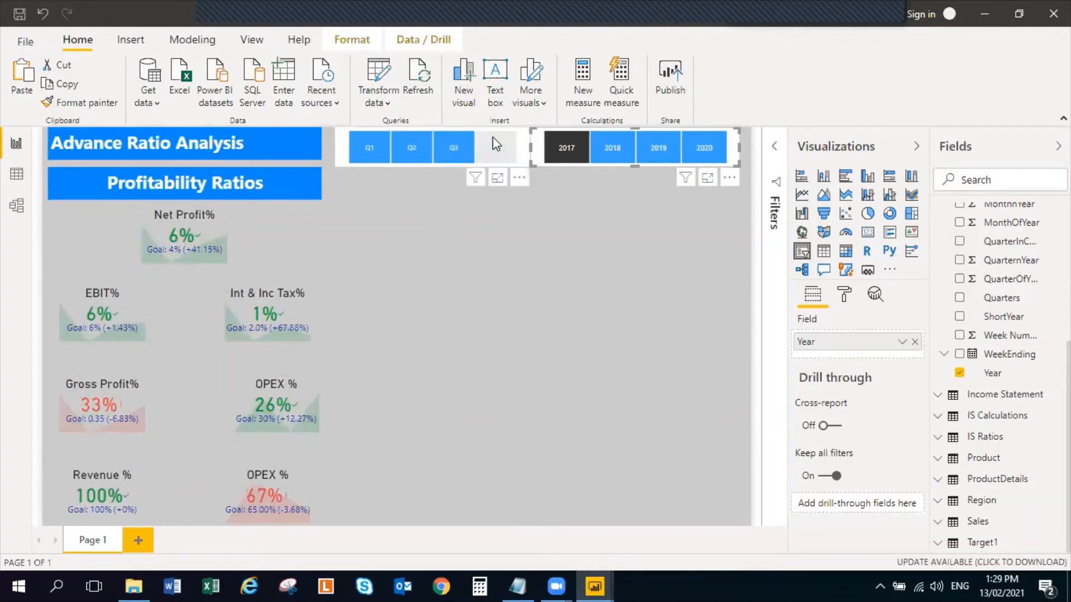
# Check the 2017 KPIs by filtering them to Q4, Q3, Q2 and Q1 in turn
pyautogui.click(494, 162)
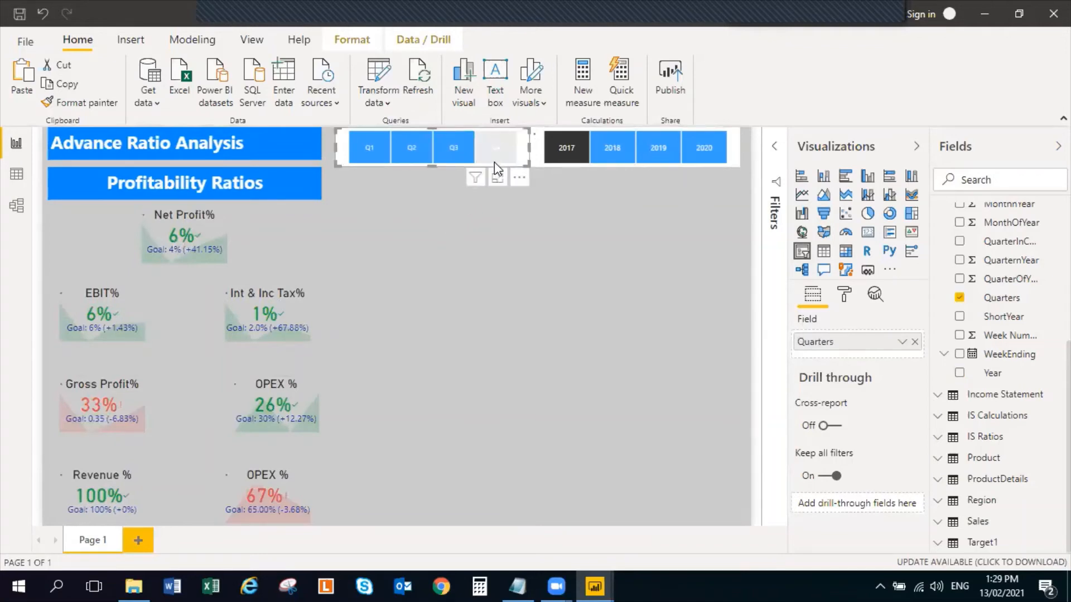
pyautogui.click(454, 155)
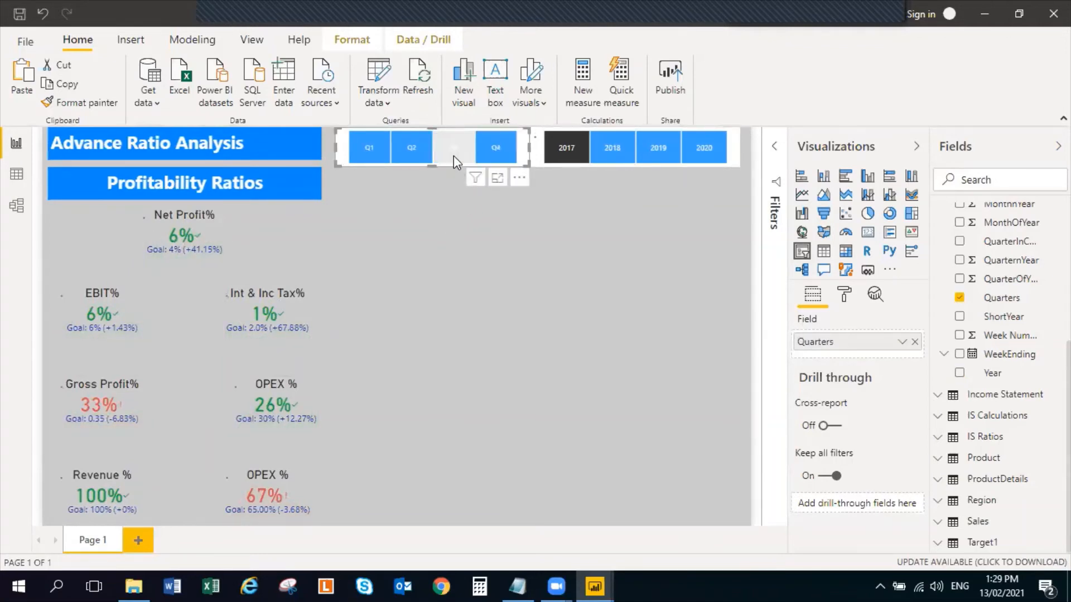
pyautogui.click(400, 151)
pyautogui.click(370, 148)
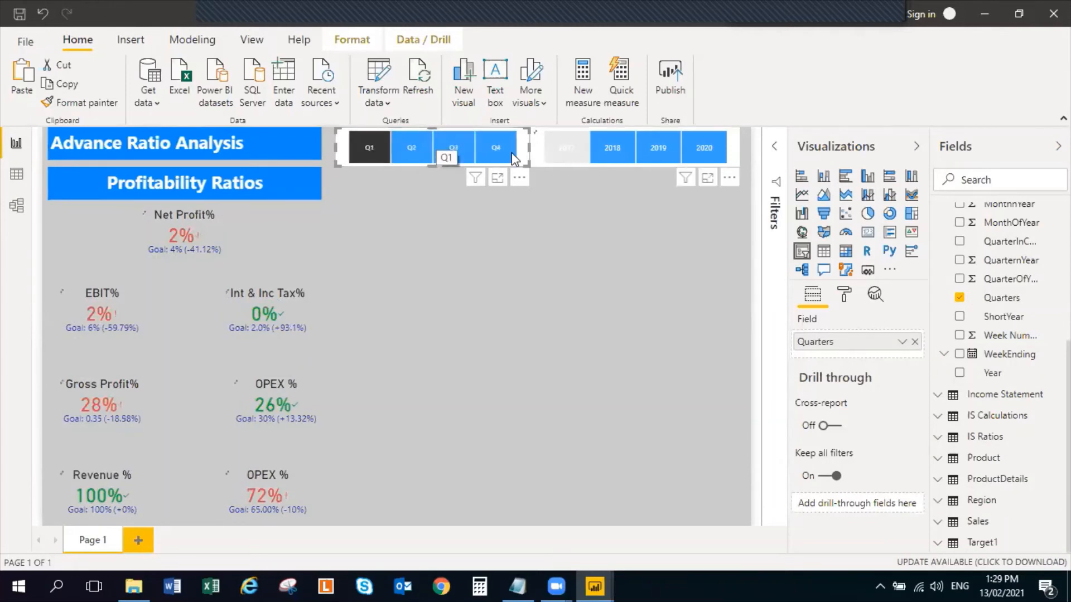
# Clear the 2017 filter, filter Q1 to 2018 instead, and examine the Gross Profit% and OPEX % KPIs
pyautogui.click(573, 151)
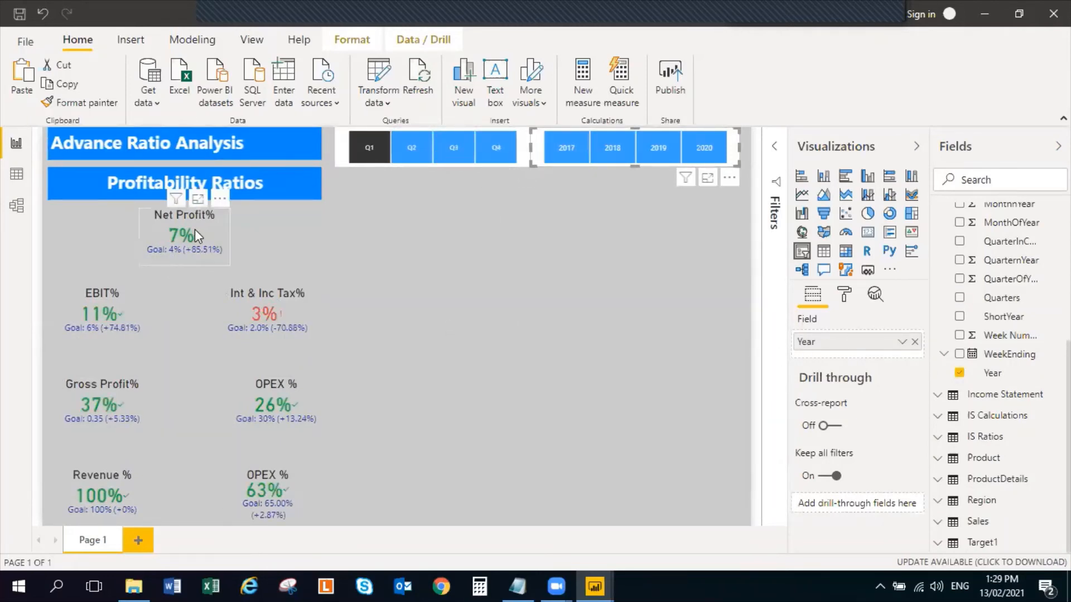
pyautogui.click(579, 152)
pyautogui.click(614, 146)
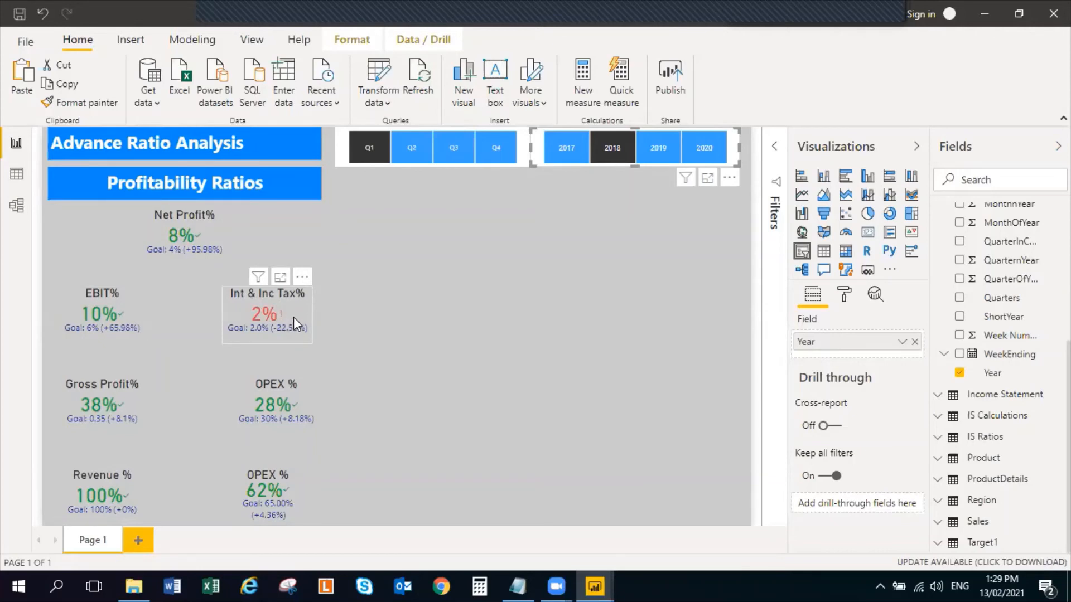
pyautogui.click(143, 399)
pyautogui.click(317, 403)
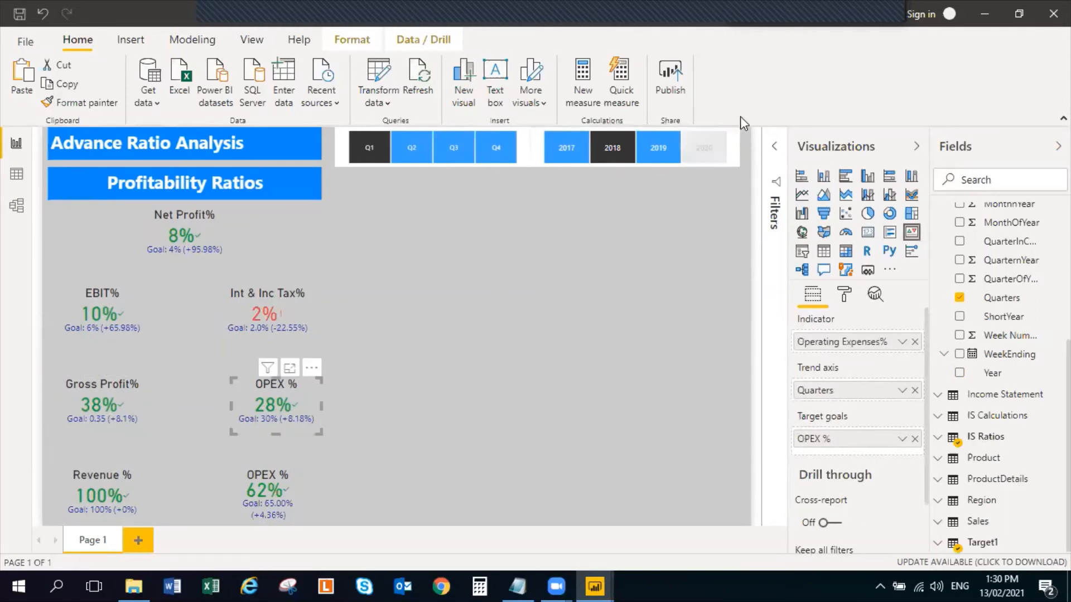
# Switch the year filter to 2019 and check the KPIs for Q2, for all quarters and for Q1
pyautogui.click(668, 150)
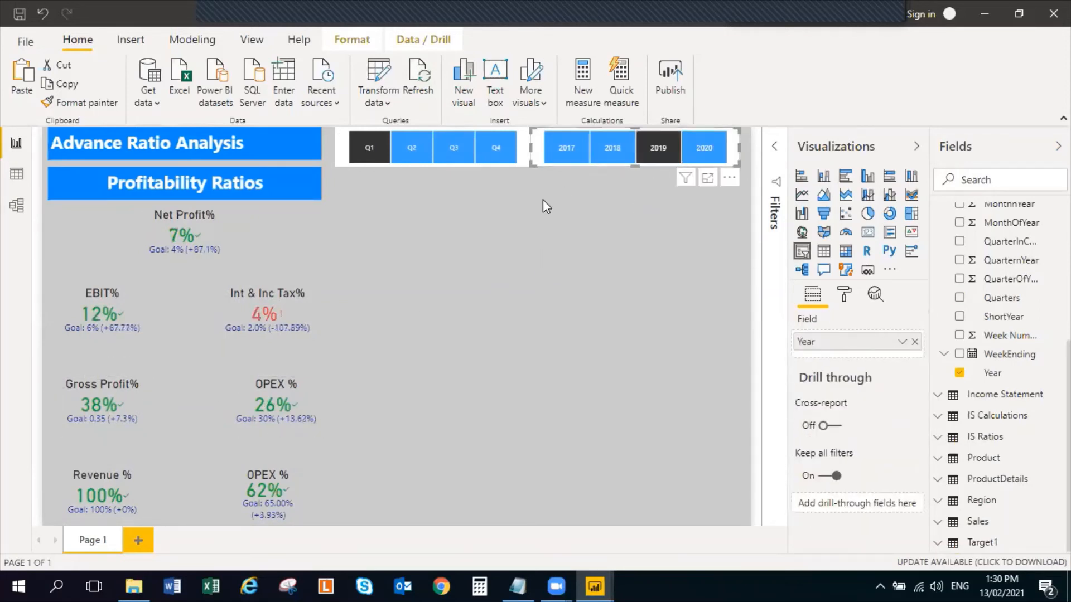
pyautogui.click(472, 146)
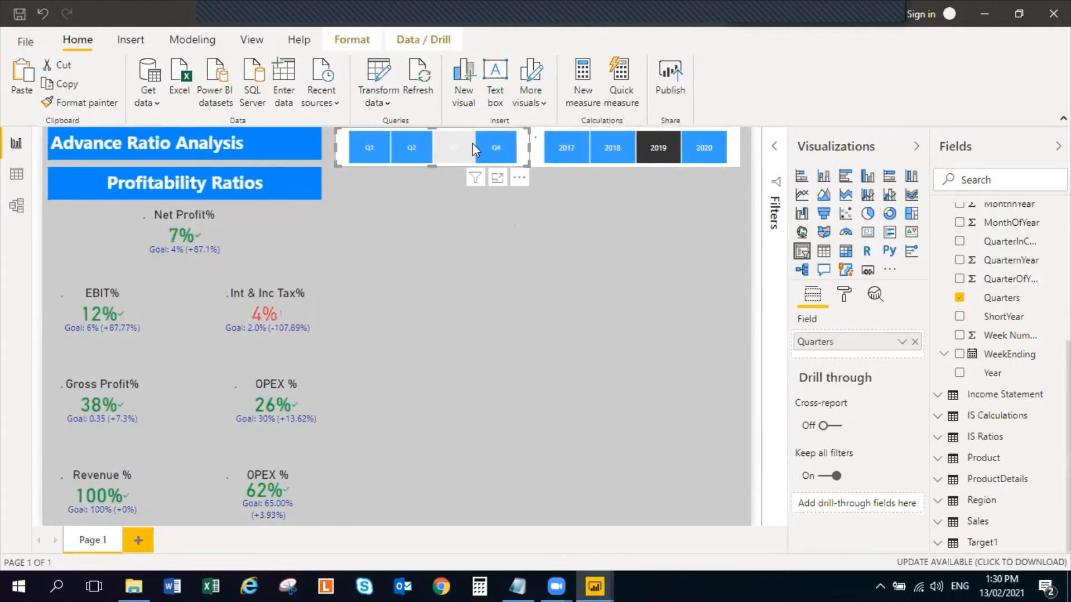
pyautogui.click(412, 149)
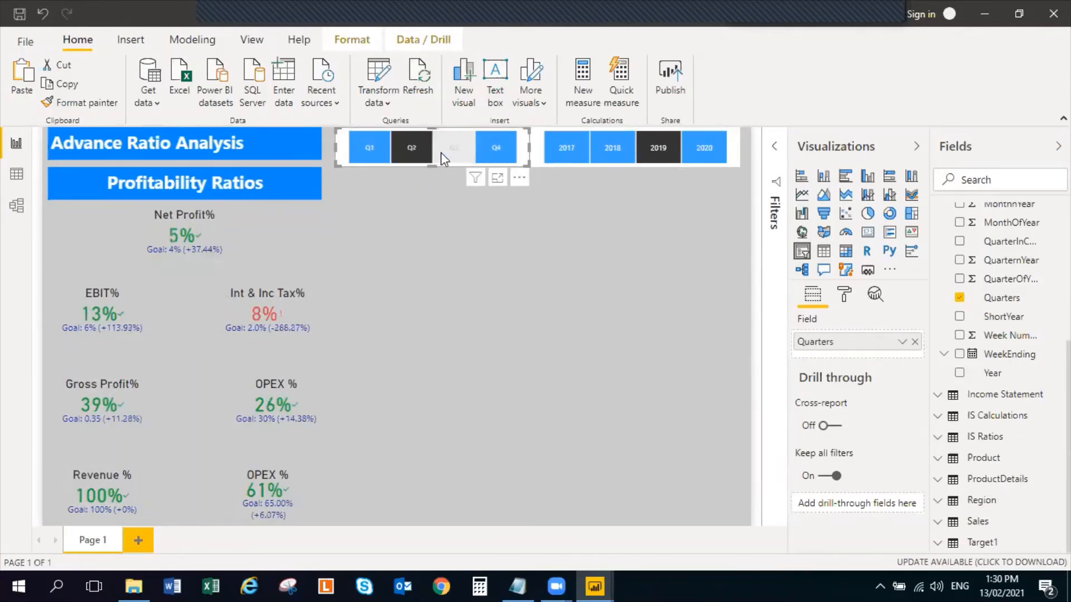
pyautogui.click(413, 146)
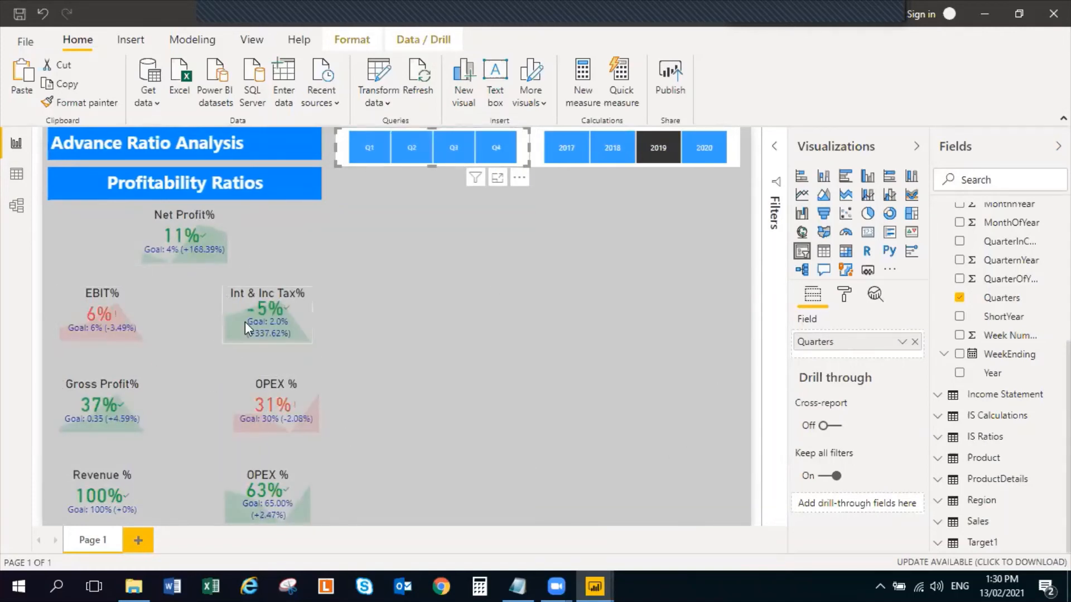
pyautogui.click(370, 153)
pyautogui.click(427, 265)
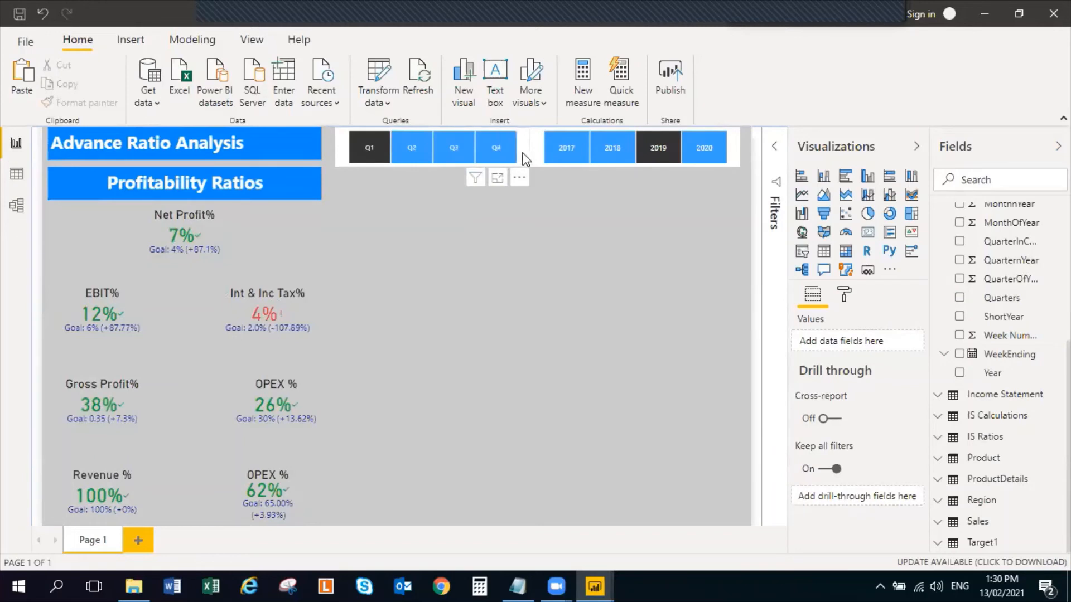
# Turn off the background of the Quarters and Year slicers and clear their Q1 and 2019 selections
pyautogui.click(509, 165)
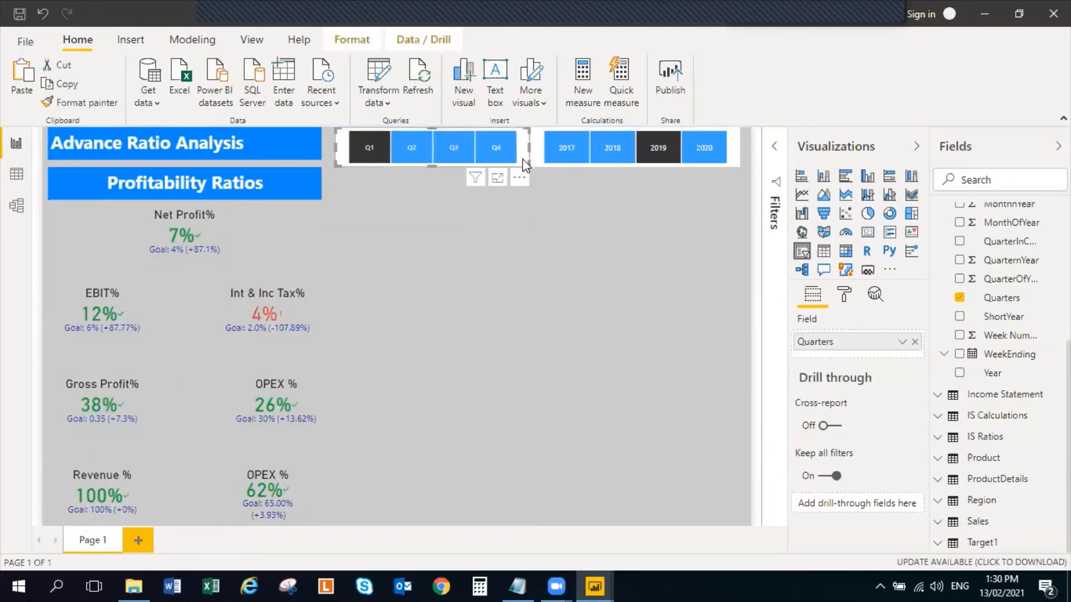
pyautogui.click(844, 293)
pyautogui.click(887, 502)
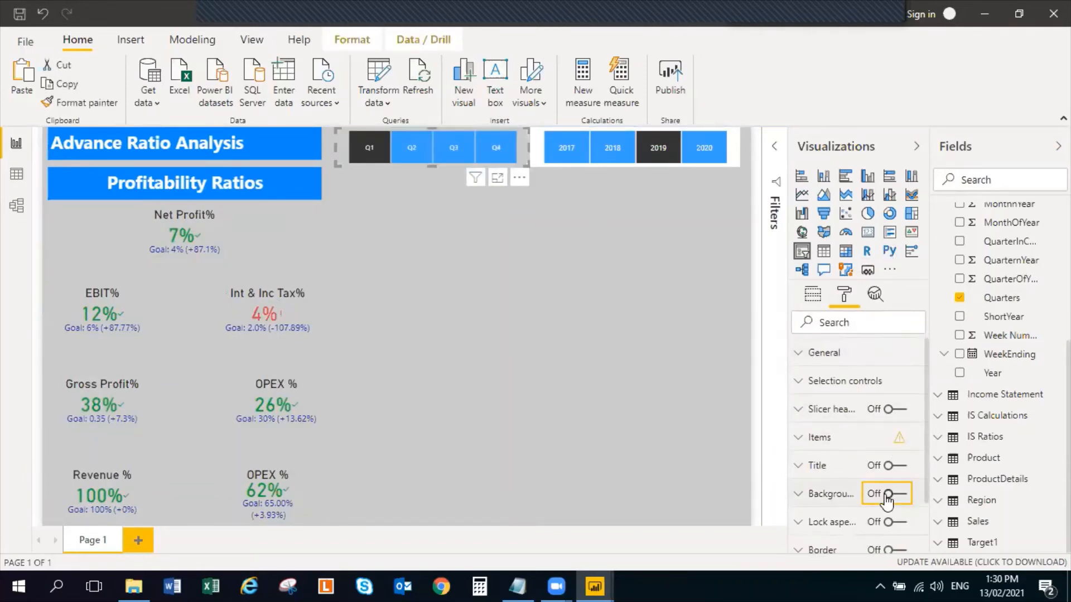
pyautogui.click(538, 162)
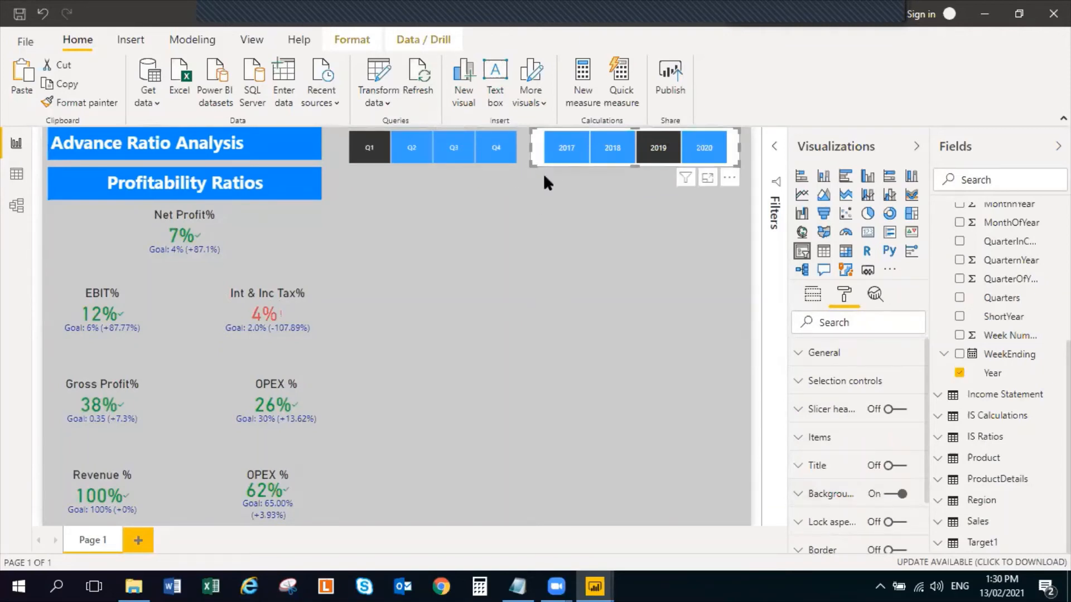
pyautogui.click(887, 494)
pyautogui.click(538, 293)
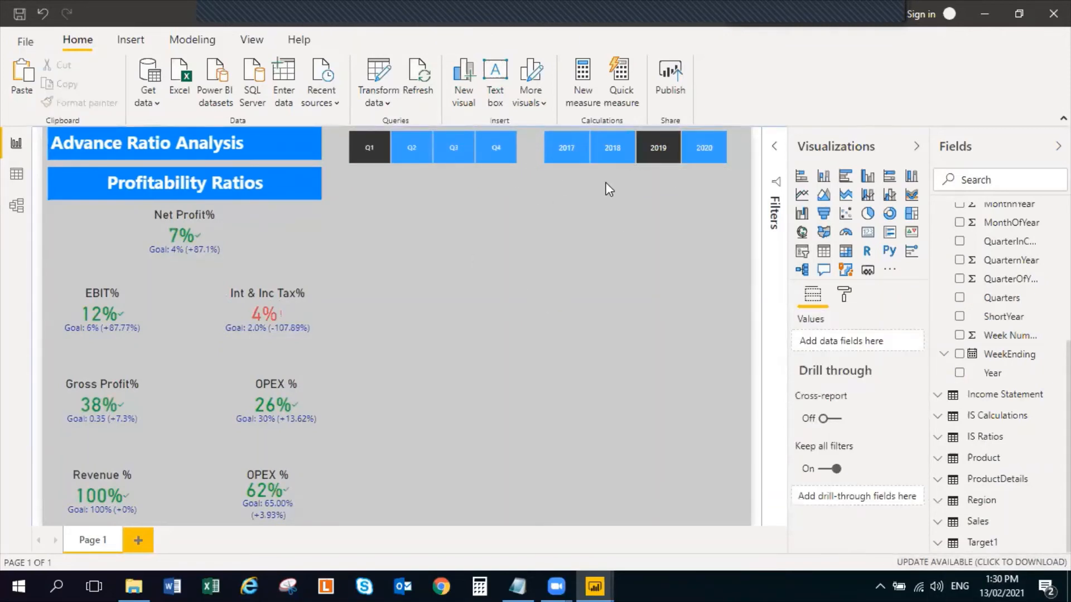
pyautogui.click(358, 143)
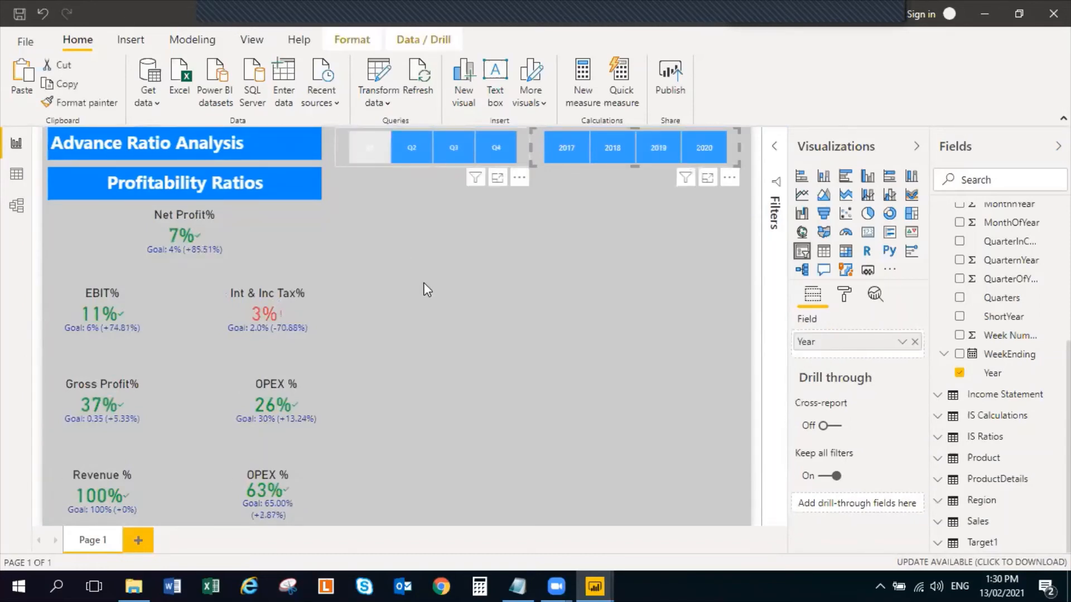
pyautogui.click(479, 332)
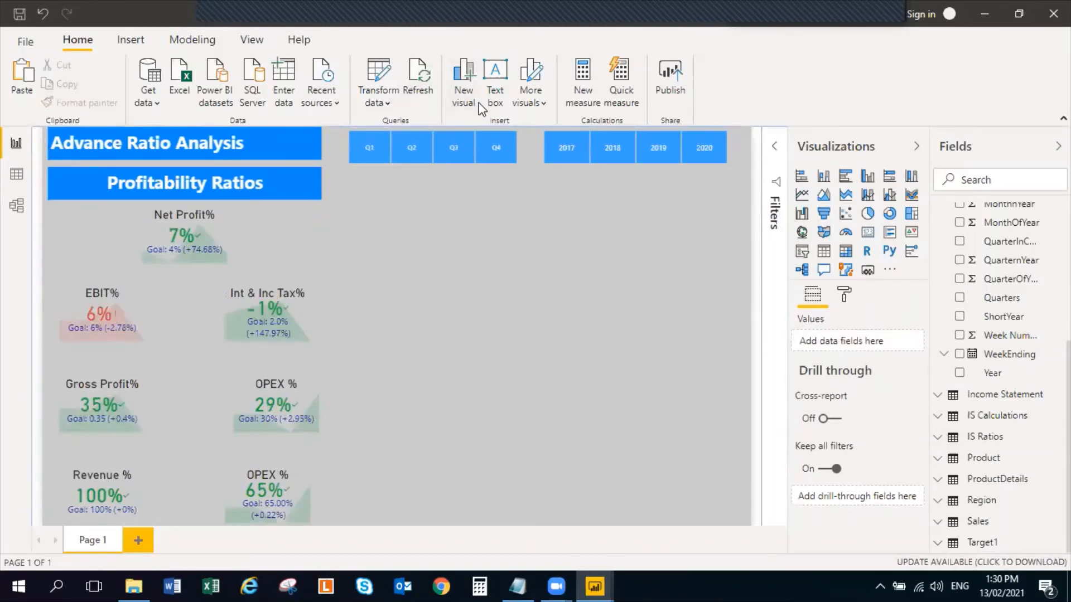
# Insert a line shape on the page and set its rotation to 90° so it runs horizontally
pyautogui.click(131, 39)
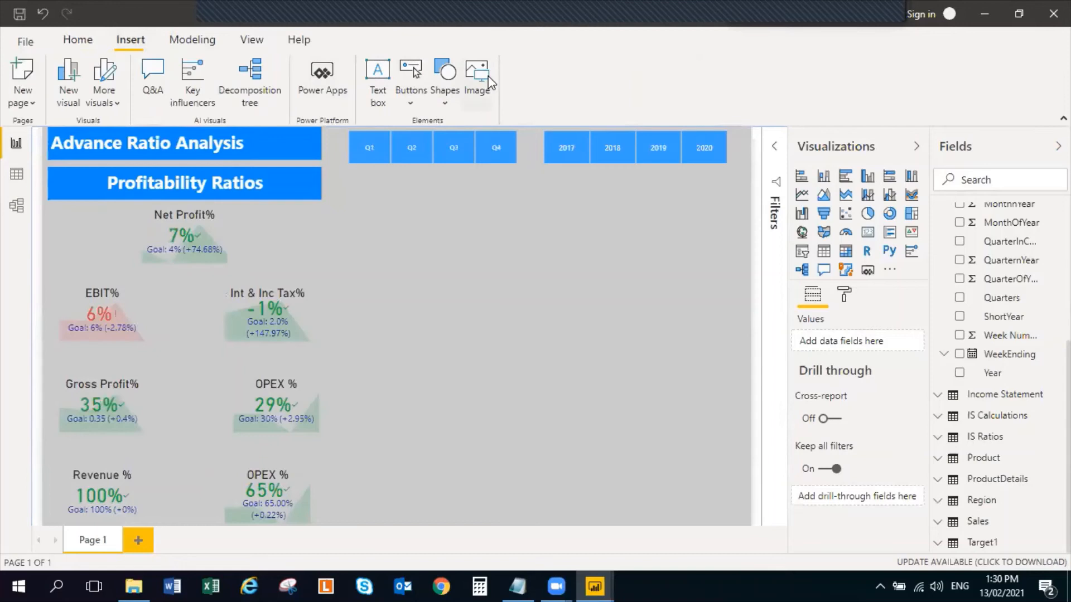
pyautogui.click(442, 98)
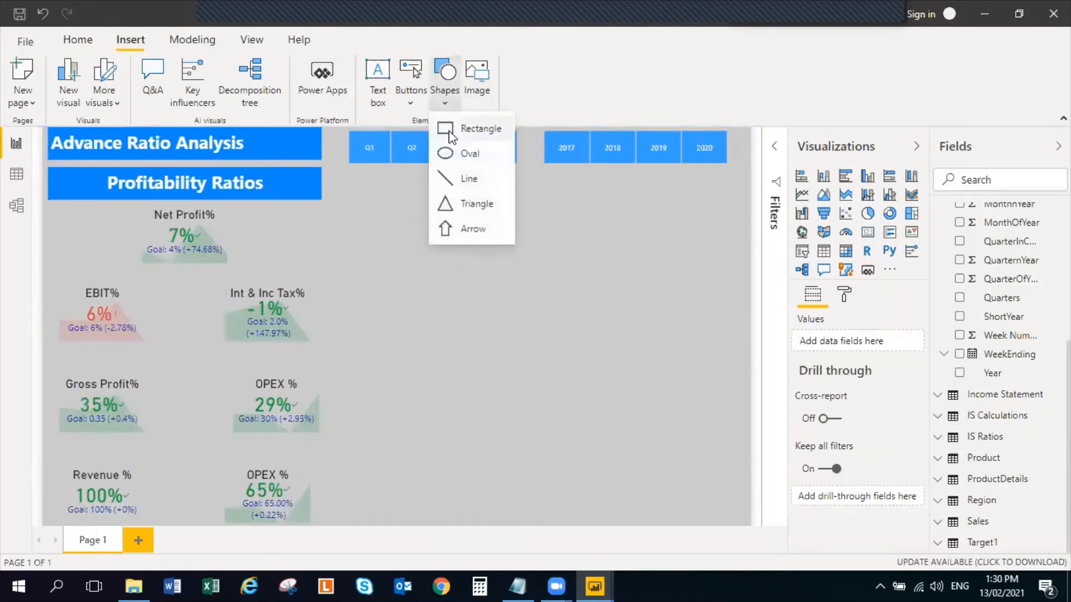
pyautogui.click(469, 178)
pyautogui.moveTo(443, 479); pyautogui.dragTo(480, 269)
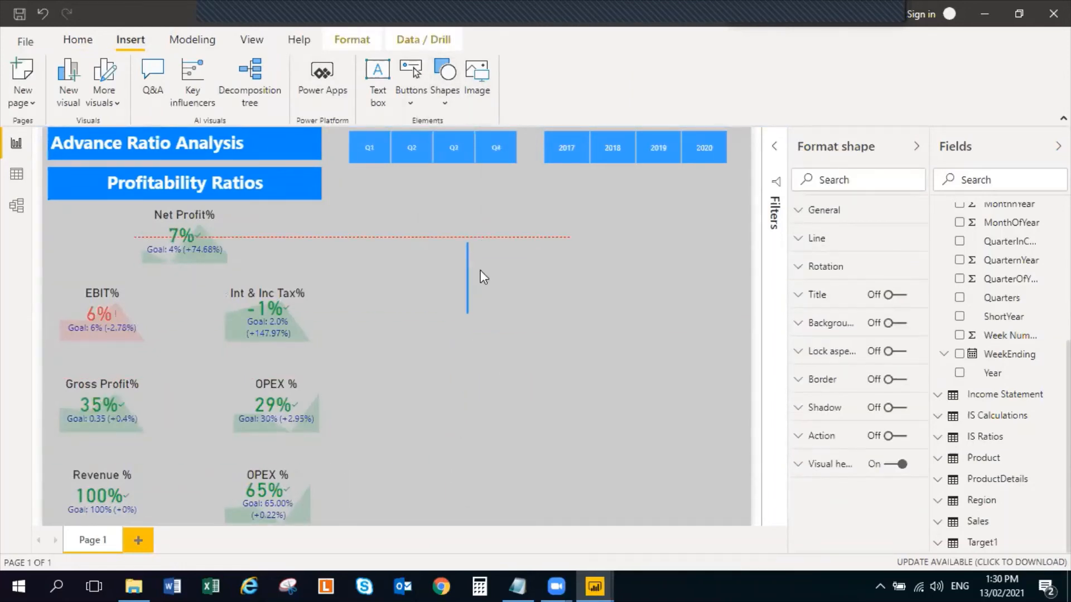
pyautogui.click(802, 268)
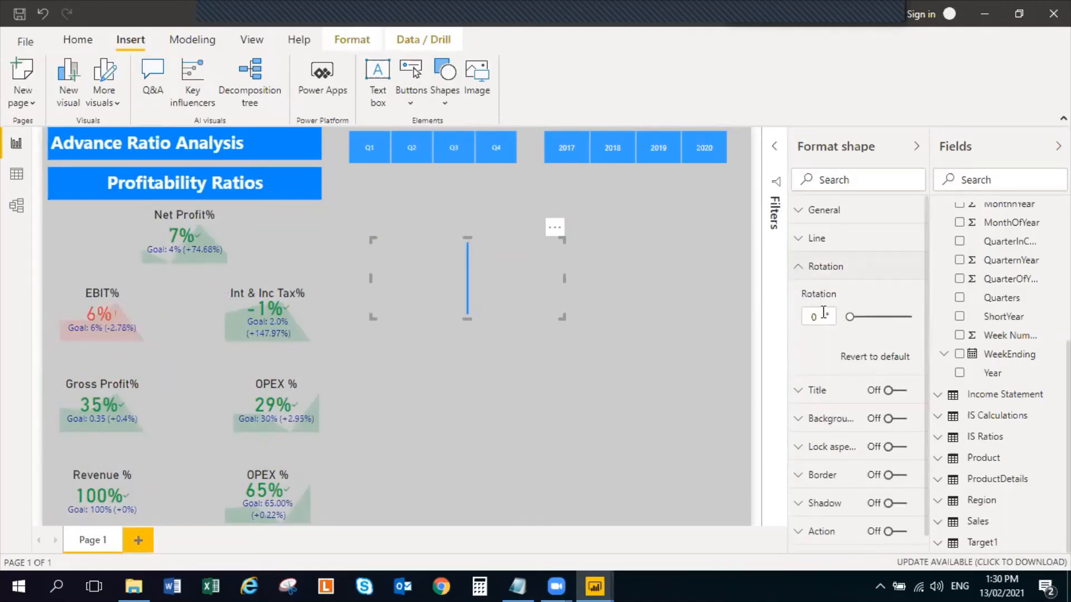
pyautogui.moveTo(848, 316); pyautogui.dragTo(887, 316)
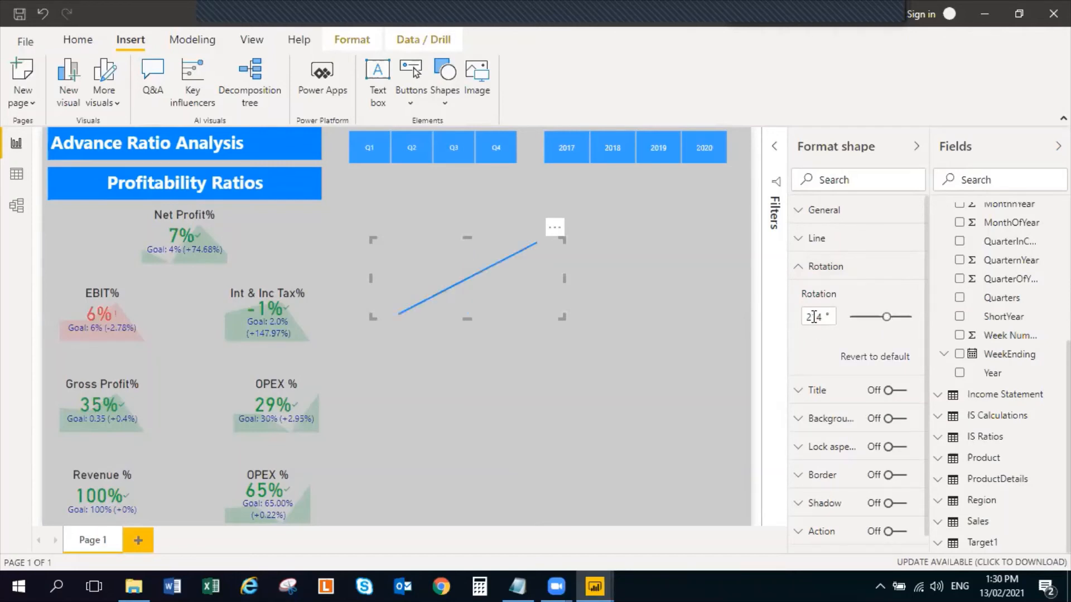
pyautogui.write('90')
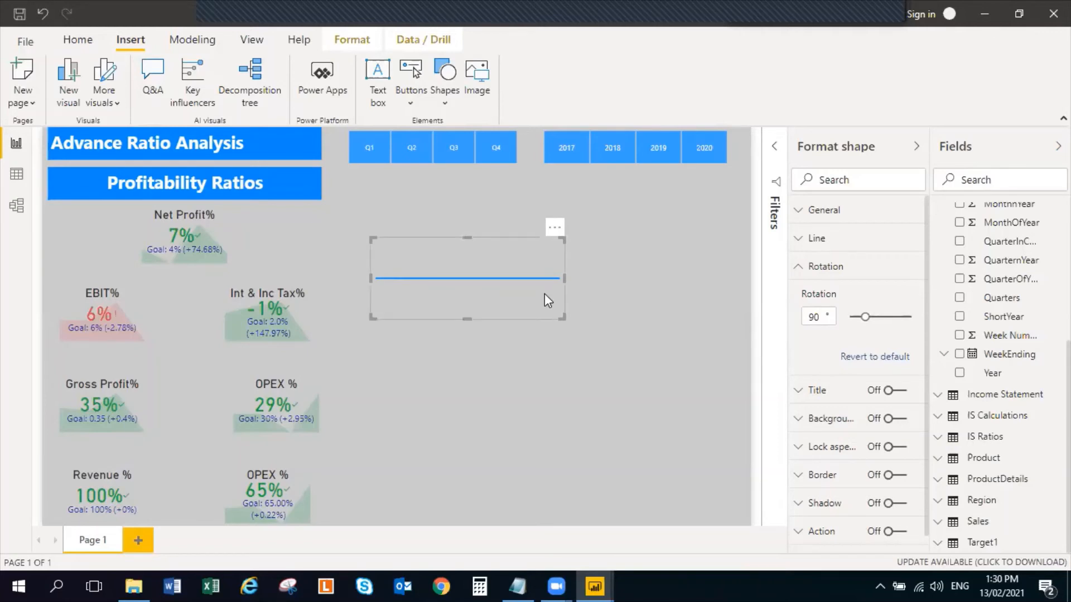
# Move the horizontal line between the Net Profit% KPI and the EBIT% and Int & Inc Tax% KPIs
pyautogui.moveTo(487, 281); pyautogui.dragTo(206, 275)
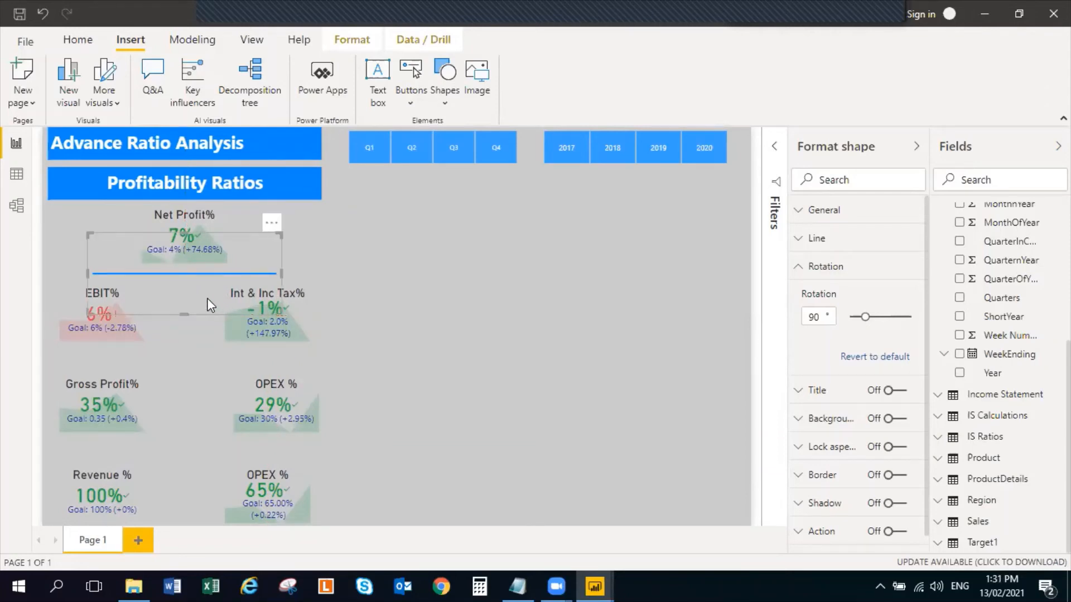
pyautogui.press('Down')
pyautogui.press('Down')
pyautogui.press('Down')
pyautogui.press('Down')
pyautogui.press('Down')
pyautogui.press('Down')
pyautogui.press('Down')
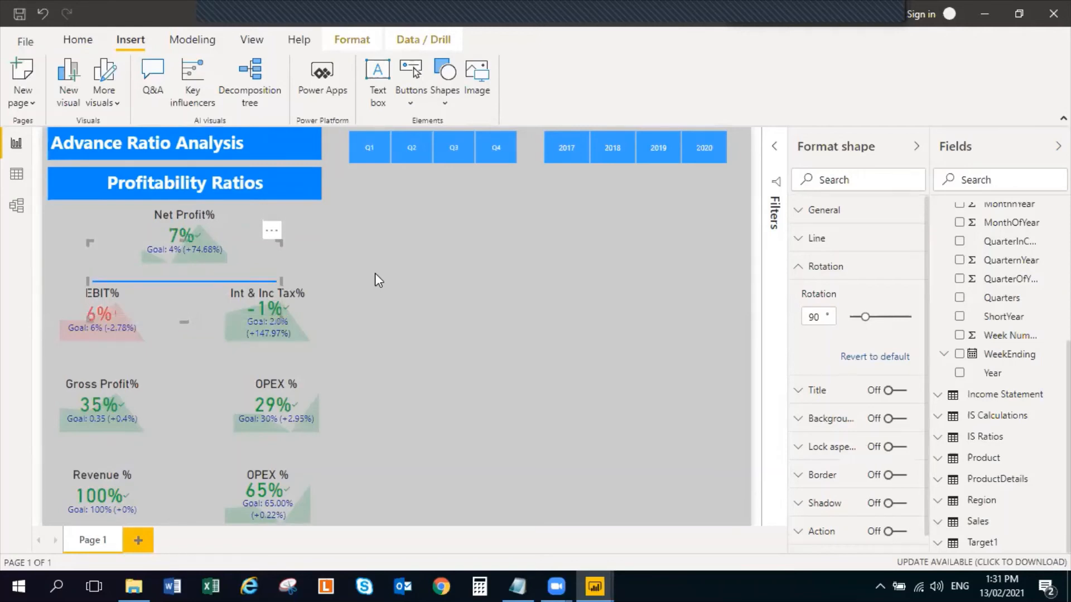
pyautogui.click(390, 262)
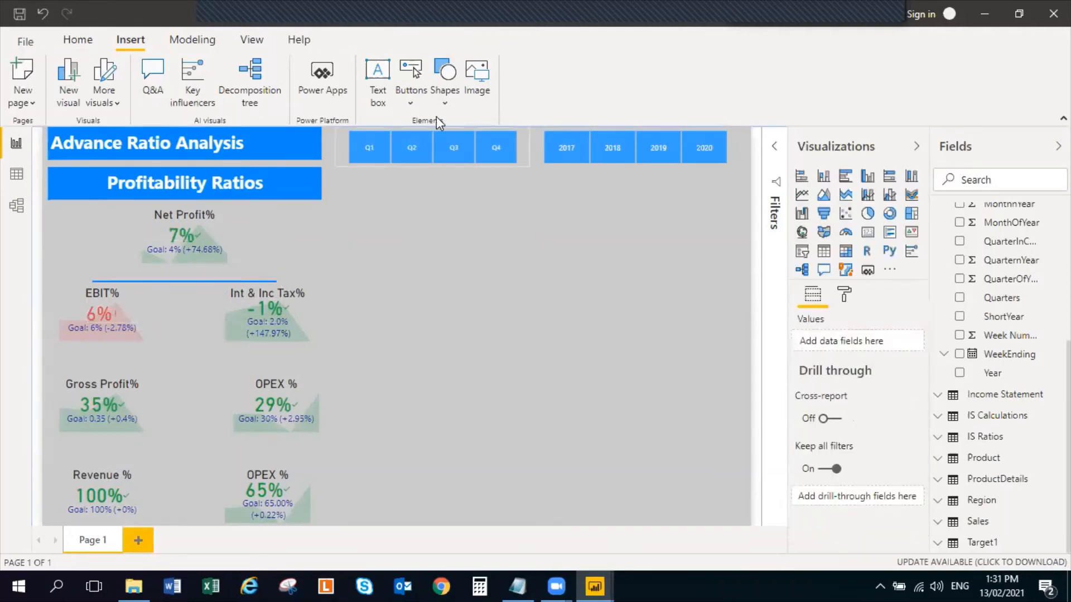
# Insert an arrow shape, shrink it to a small up arrow and place it on the line below Net Profit%
pyautogui.click(445, 97)
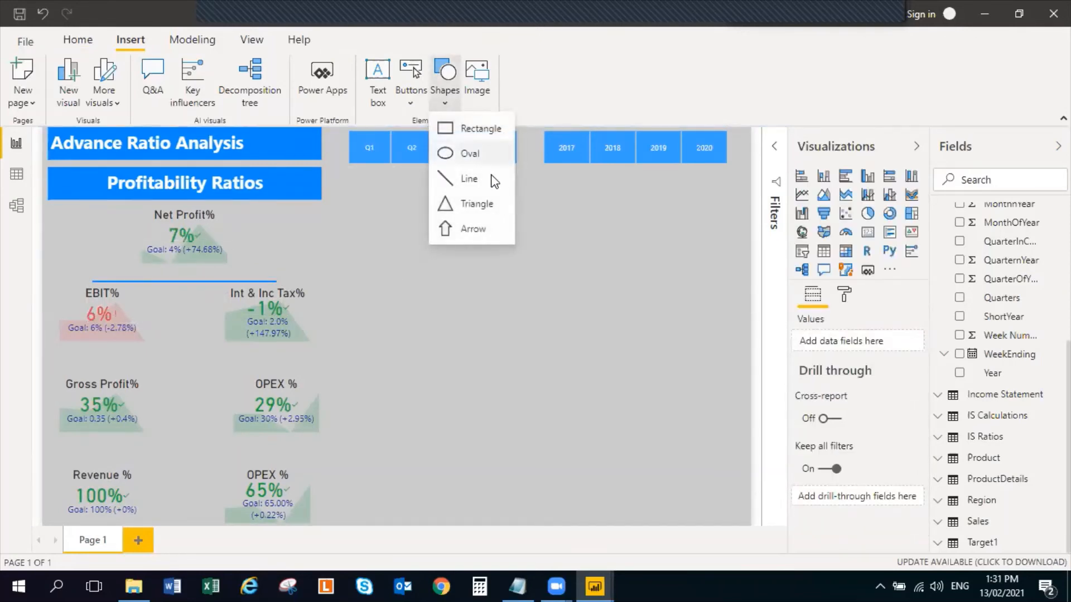
pyautogui.click(472, 228)
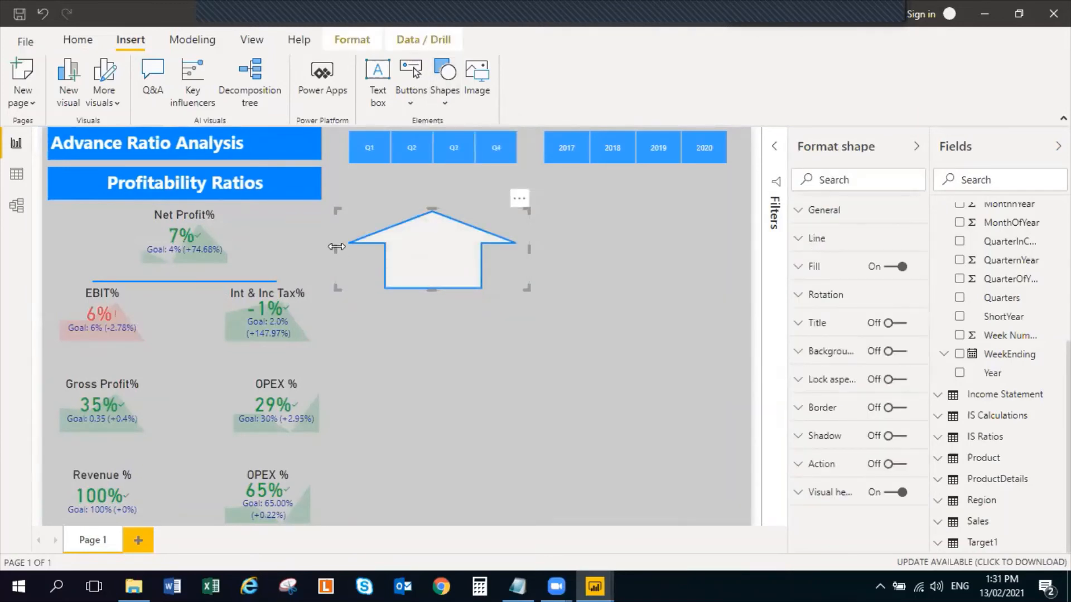
pyautogui.moveTo(337, 246); pyautogui.dragTo(502, 246)
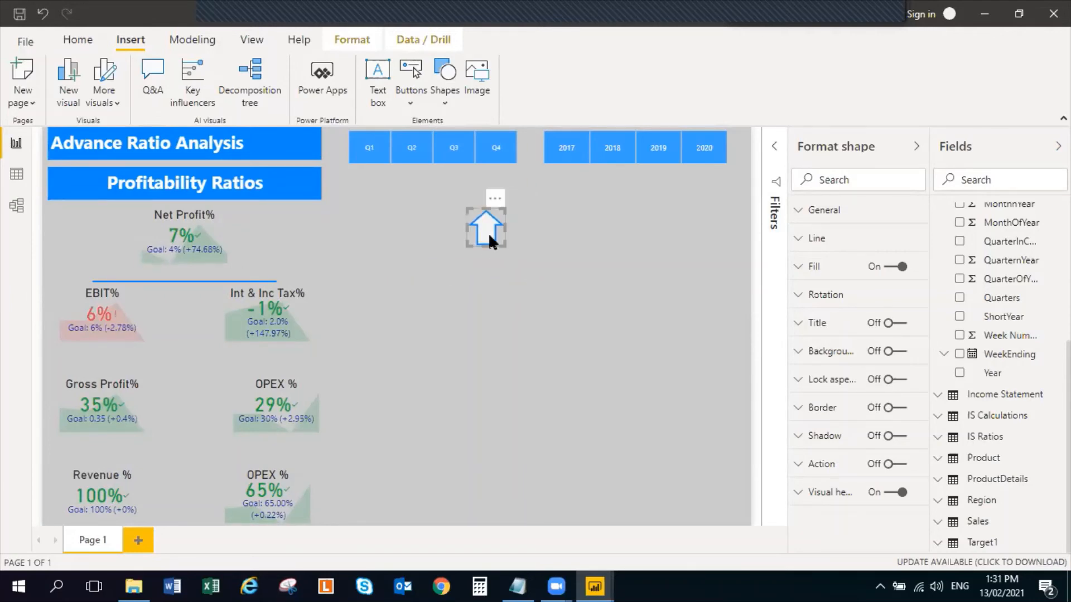
pyautogui.moveTo(482, 246); pyautogui.dragTo(182, 274)
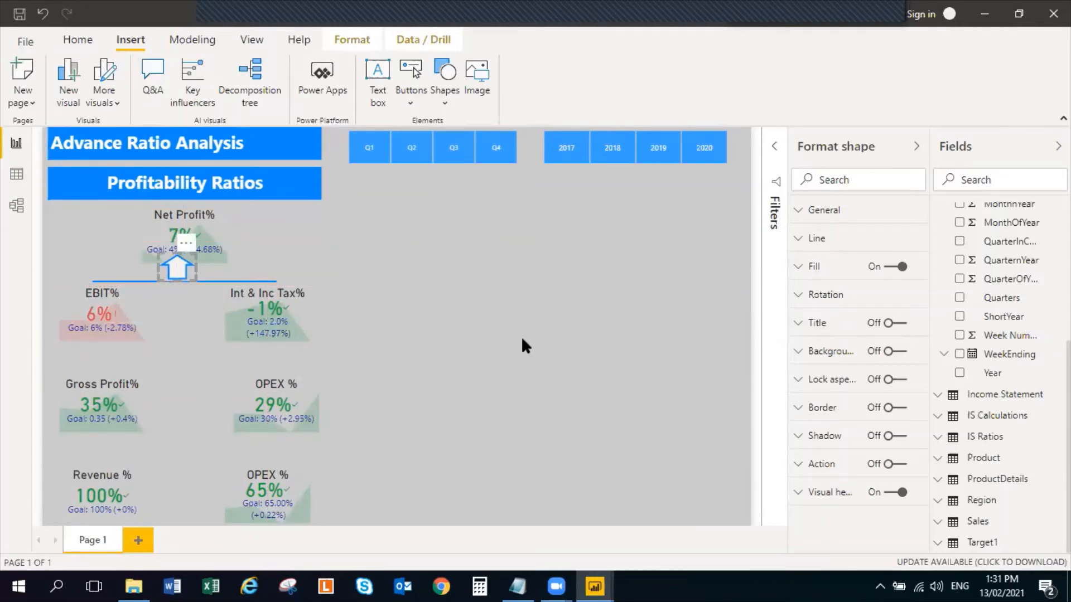
pyautogui.click(520, 339)
# Nudge the Net Profit% KPI slightly upward so it clears the arrow
pyautogui.click(210, 228)
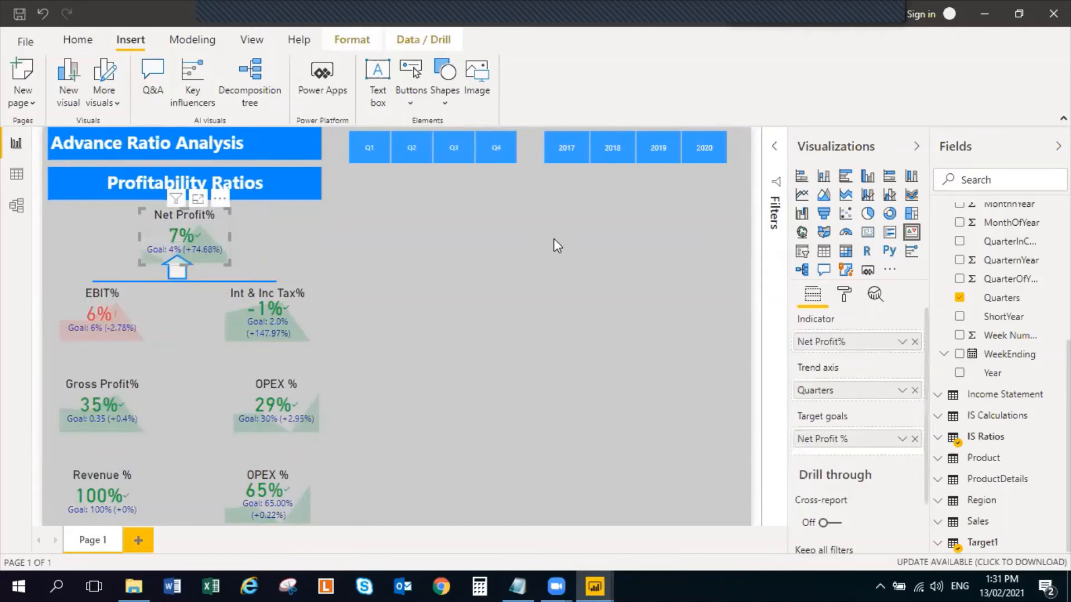
pyautogui.press('Up')
pyautogui.press('Up')
pyautogui.press('Up')
pyautogui.press('Up')
pyautogui.press('Up')
pyautogui.press('Up')
pyautogui.press('Up')
pyautogui.press('Up')
pyautogui.press('Up')
pyautogui.press('Up')
pyautogui.press('Up')
pyautogui.press('Up')
pyautogui.press('Up')
pyautogui.press('Up')
pyautogui.press('Up')
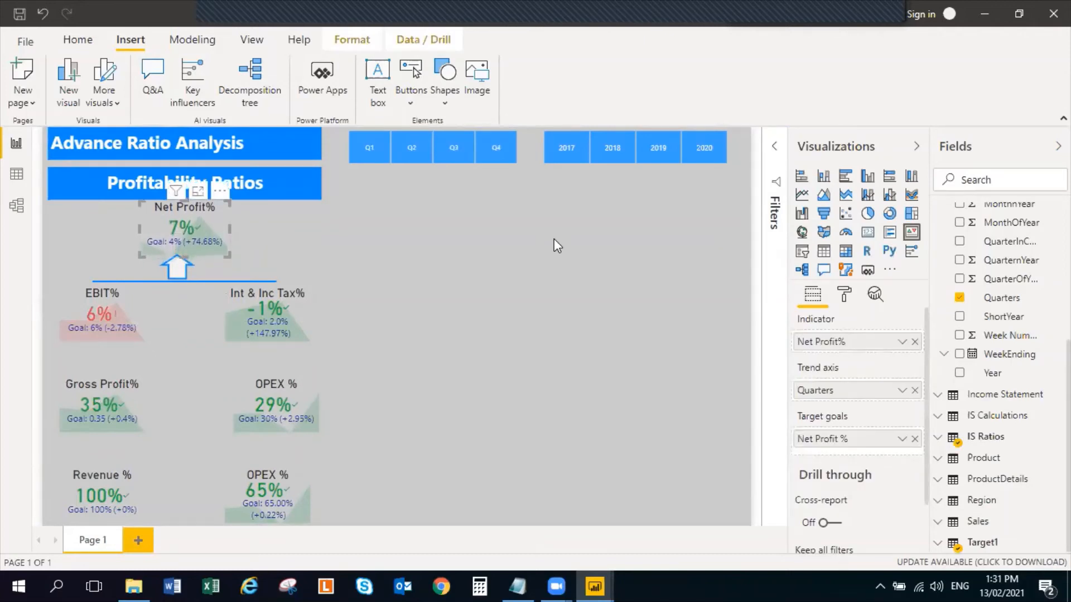
pyautogui.click(553, 240)
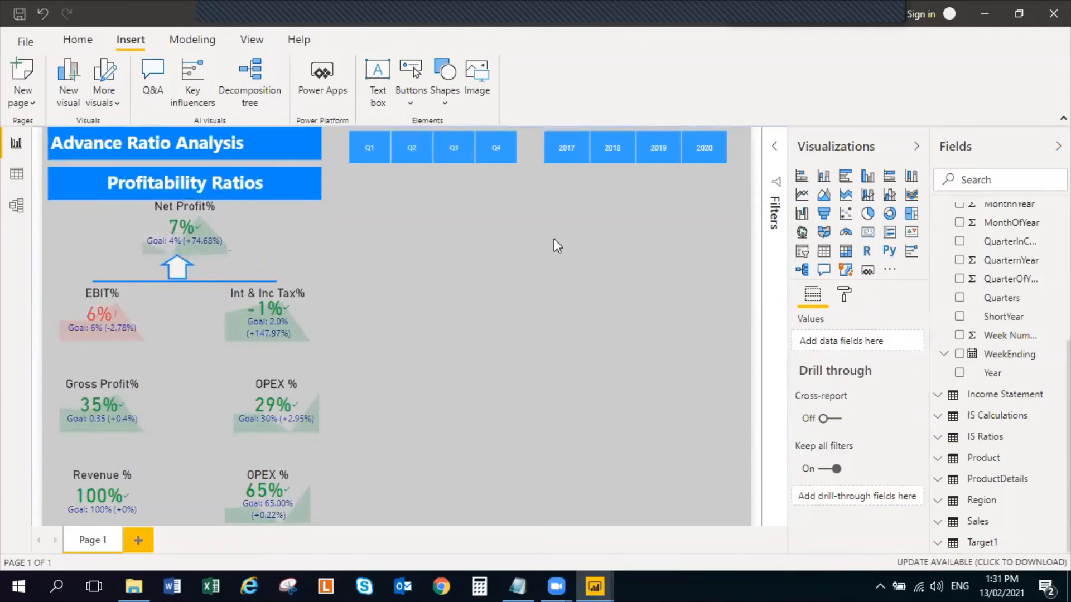
# Nudge the horizontal line slightly upward to meet the base of the arrow
pyautogui.click(206, 281)
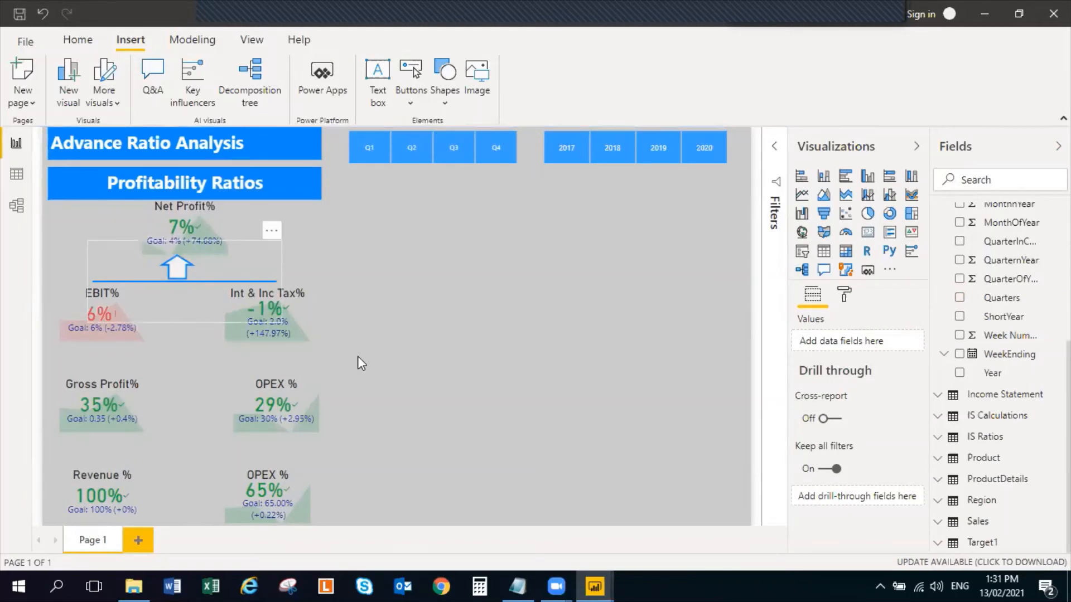
pyautogui.press('Up')
pyautogui.press('Up')
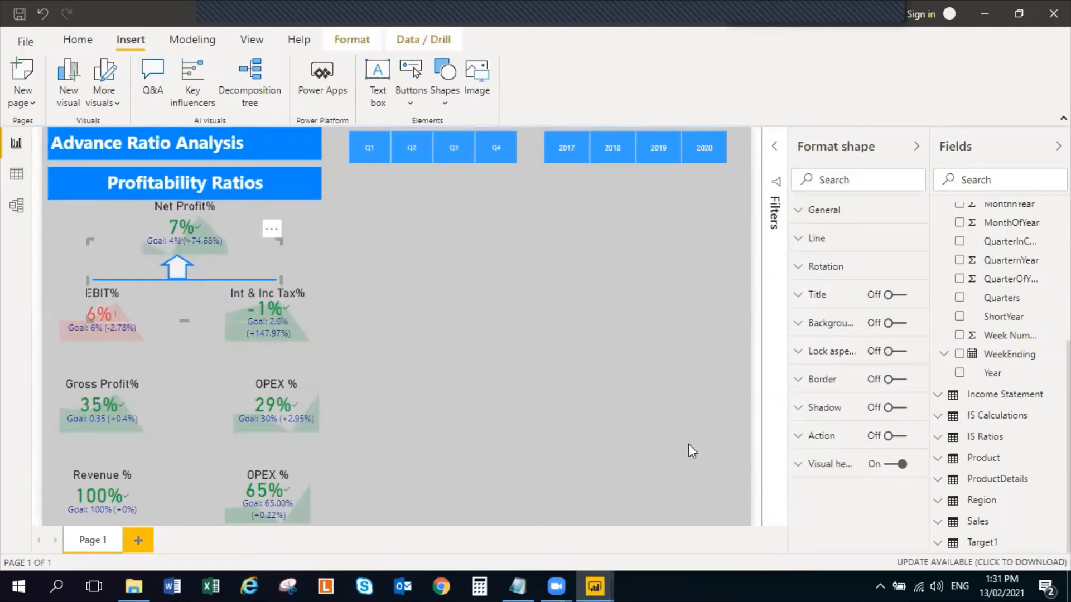
pyautogui.click(691, 450)
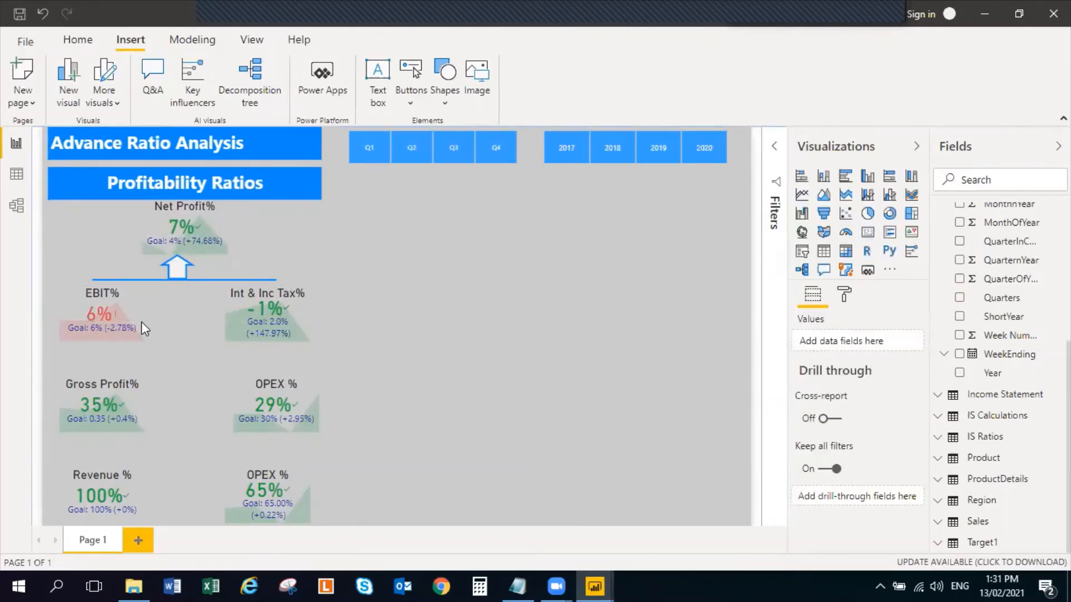
# Move the EBIT% and Int & Inc Tax% KPIs down by the same small amount to leave room beneath the line
pyautogui.moveTo(142, 323)
pyautogui.mouseDown()
pyautogui.moveTo(142, 342)
pyautogui.moveTo(152, 340)
pyautogui.mouseUp()
pyautogui.moveTo(300, 334); pyautogui.dragTo(302, 352)
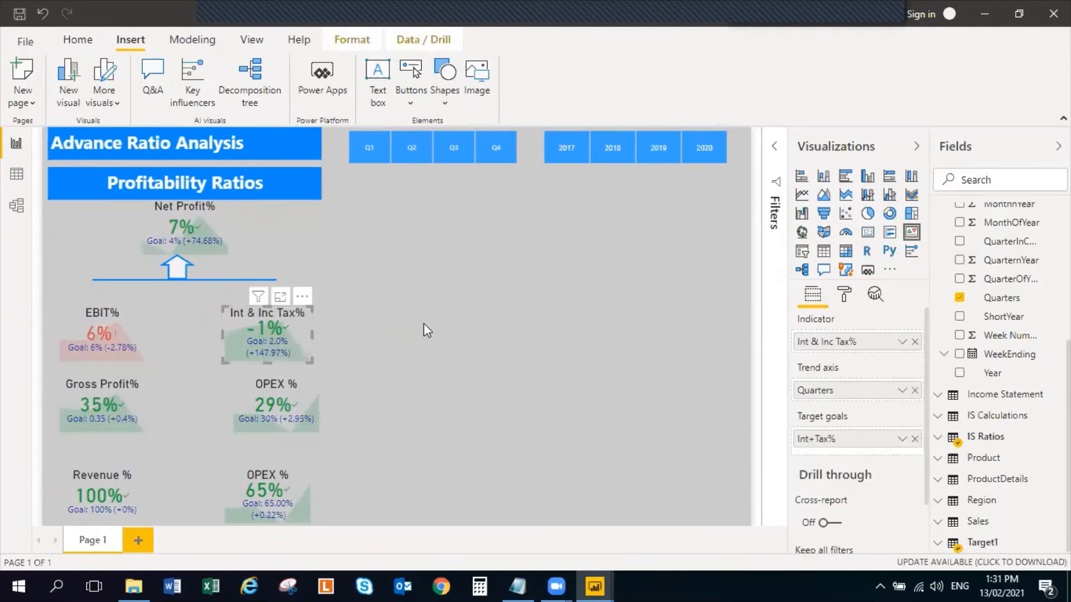
pyautogui.click(424, 327)
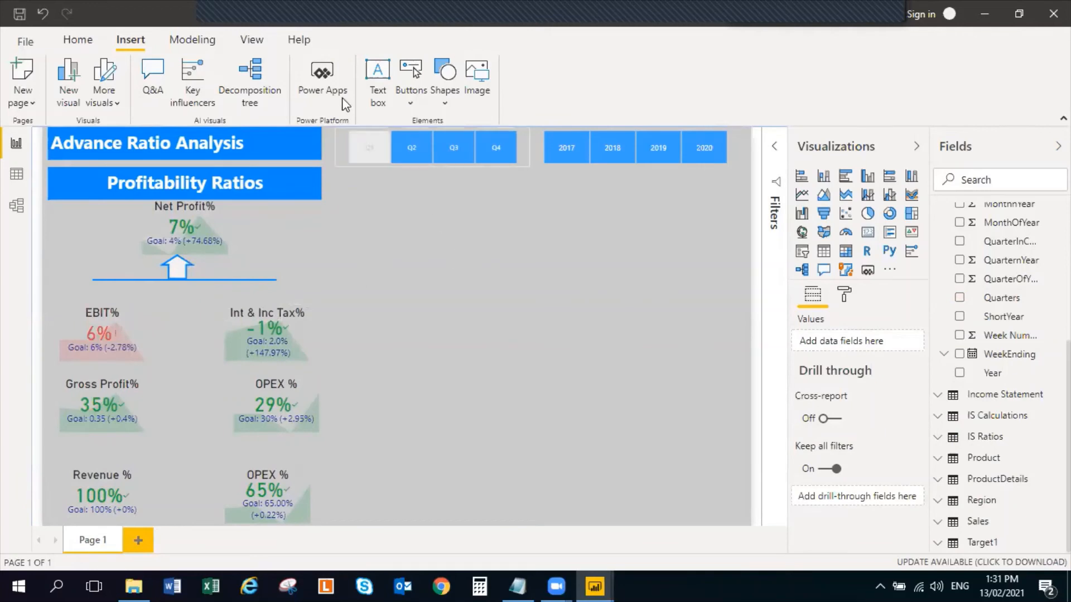
# Insert a vertical line, shorten it and place it from the horizontal line's right end down to the Int & Inc Tax% KPI
pyautogui.click(445, 99)
pyautogui.click(468, 180)
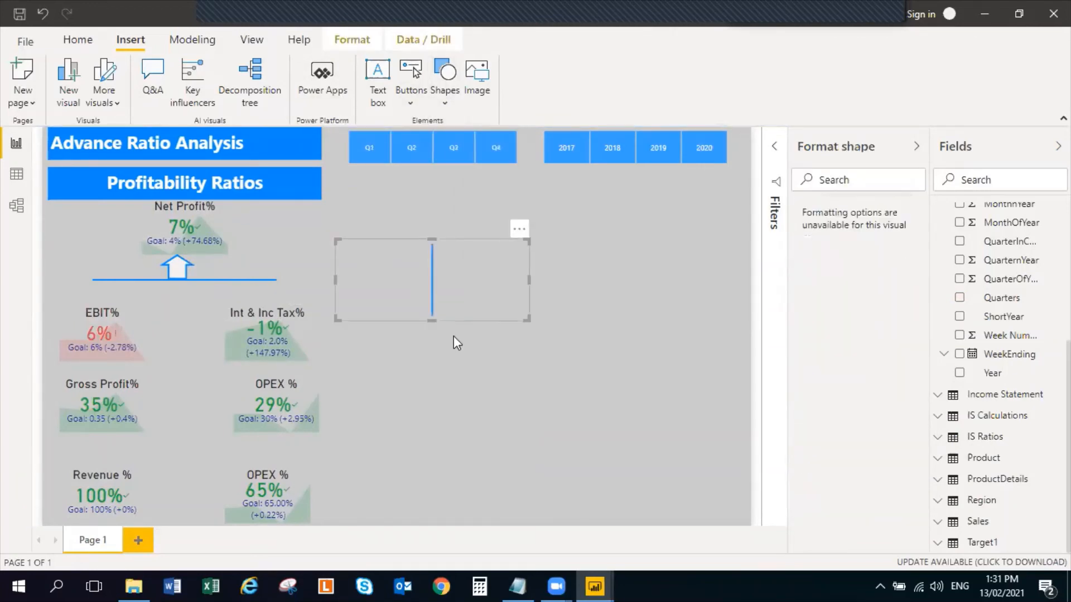
pyautogui.moveTo(433, 322); pyautogui.dragTo(116, 297)
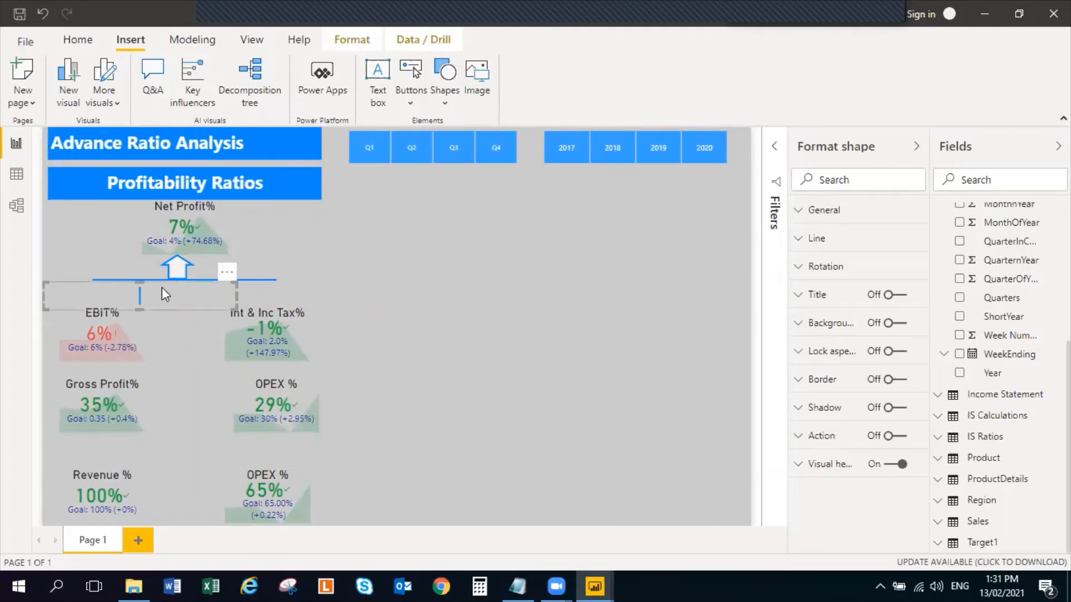
pyautogui.moveTo(162, 287); pyautogui.dragTo(296, 285)
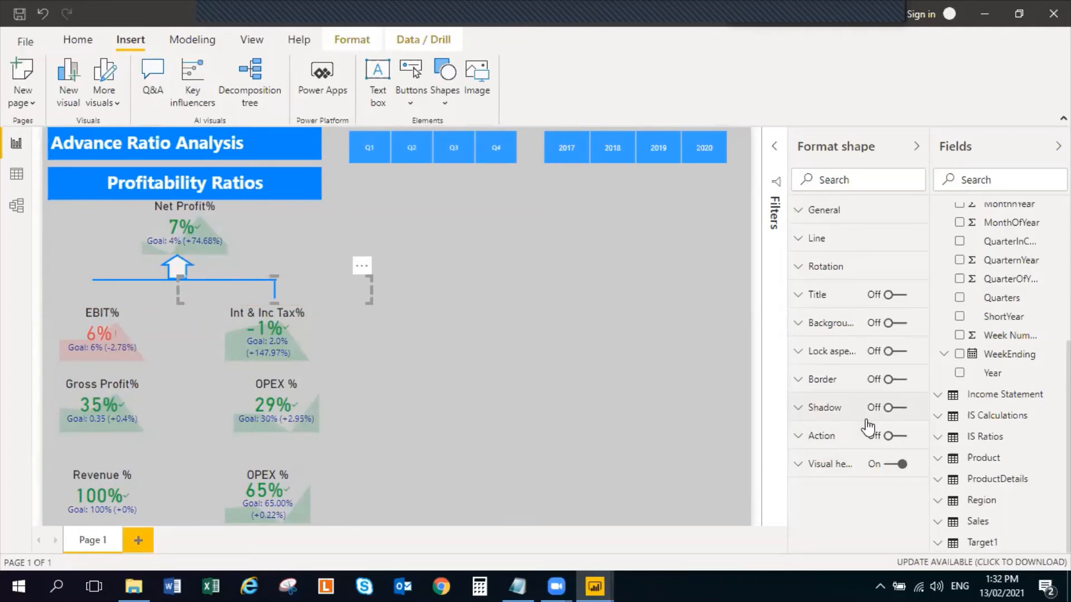
# Nudge the vertical line slightly right so it lines up with the horizontal line's right end
pyautogui.press('Right')
pyautogui.press('Right')
pyautogui.press('Right')
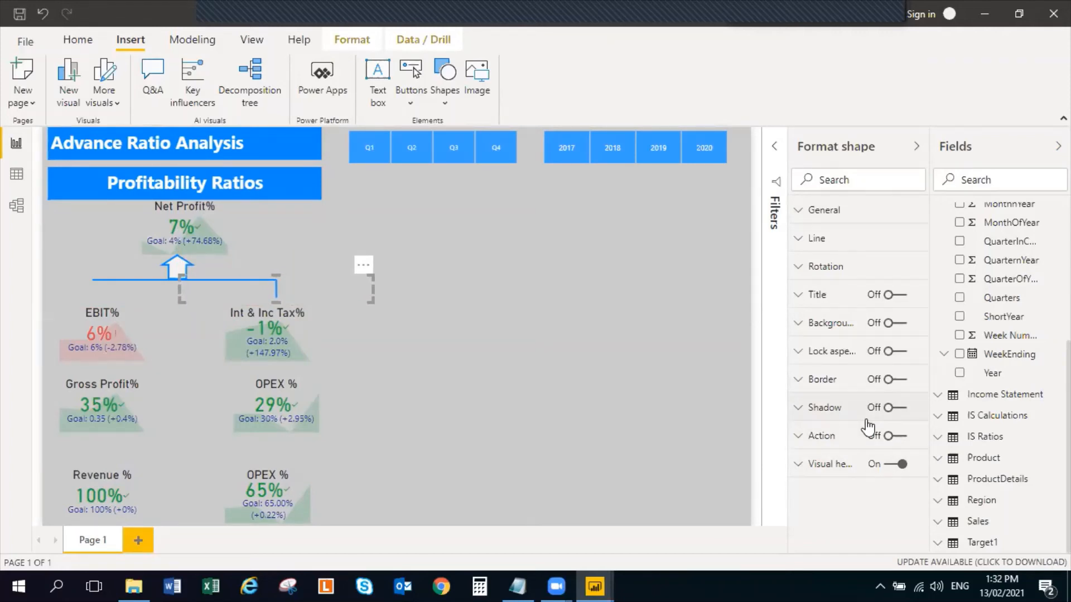
# Duplicate the vertical line, narrow the copy's frame and place it from the horizontal line's left end down to the EBIT% KPI
pyautogui.hotkey('ctrl', 'c')
pyautogui.hotkey('ctrl', 'v')
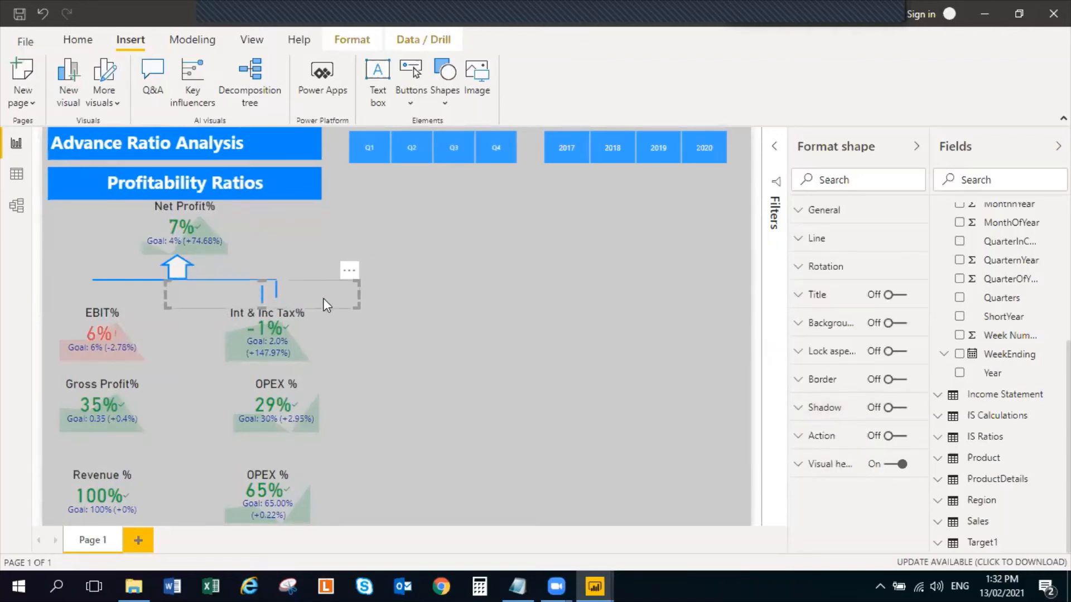
pyautogui.moveTo(323, 298); pyautogui.dragTo(136, 290)
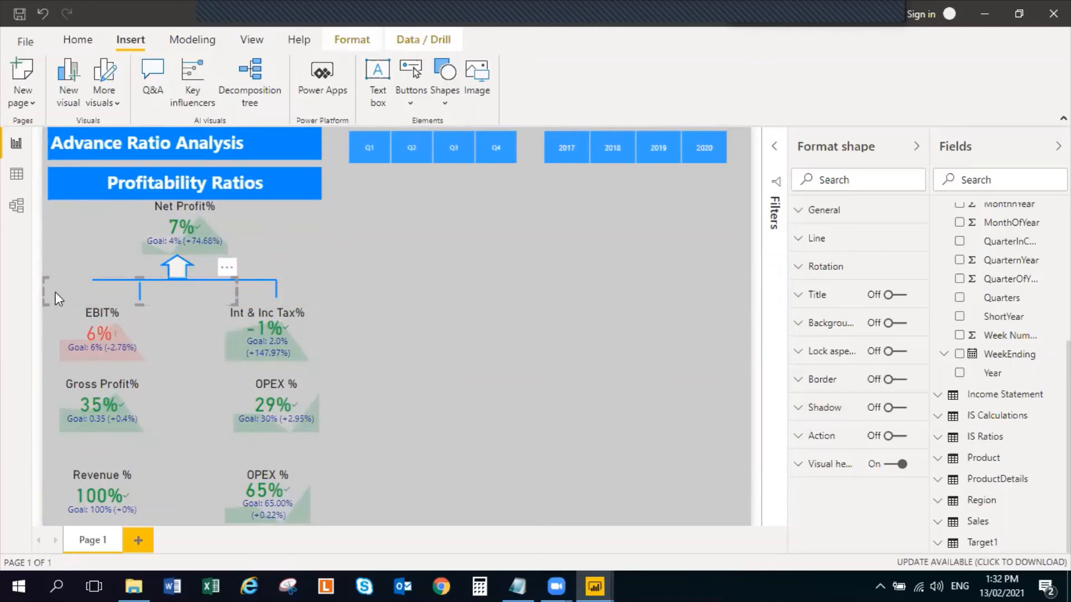
pyautogui.moveTo(46, 291); pyautogui.dragTo(98, 291)
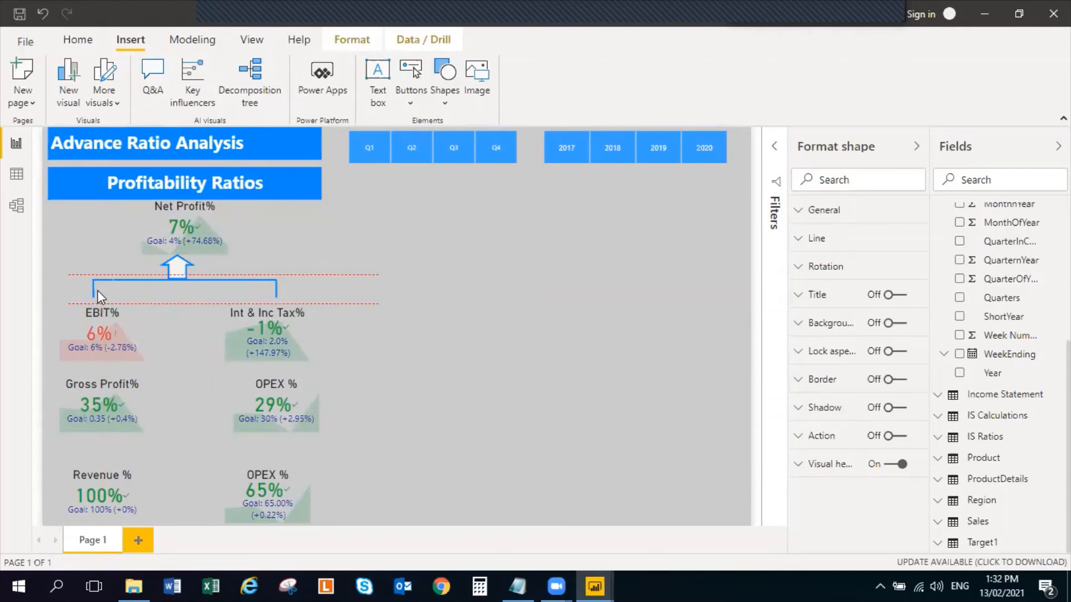
pyautogui.click(577, 364)
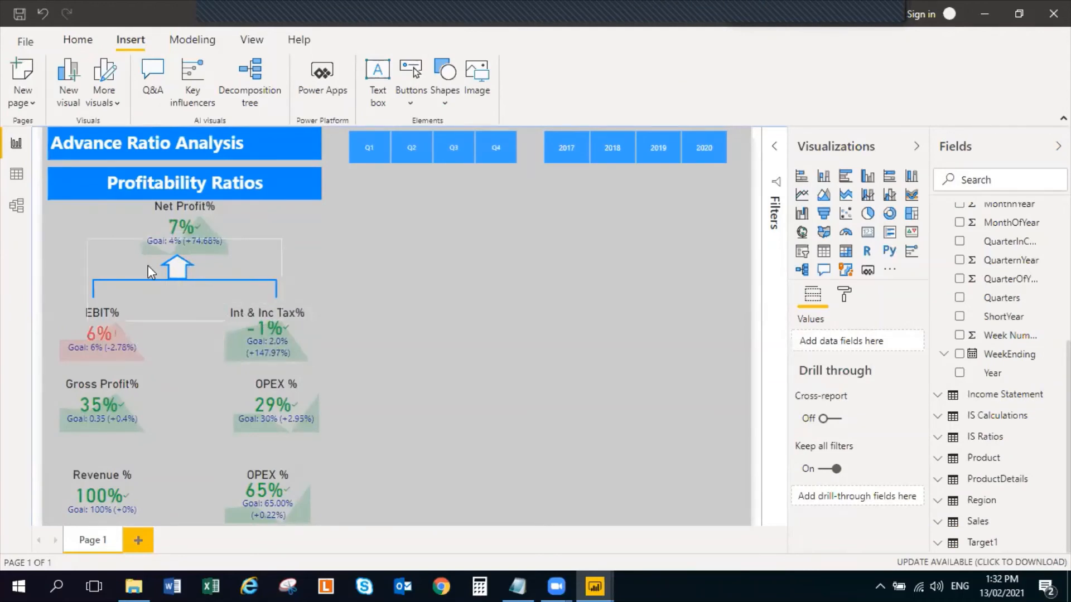
# Duplicate the right vertical line and place the copy between the Int & Inc Tax% KPI and the OPEX % KPI below it
pyautogui.click(177, 269)
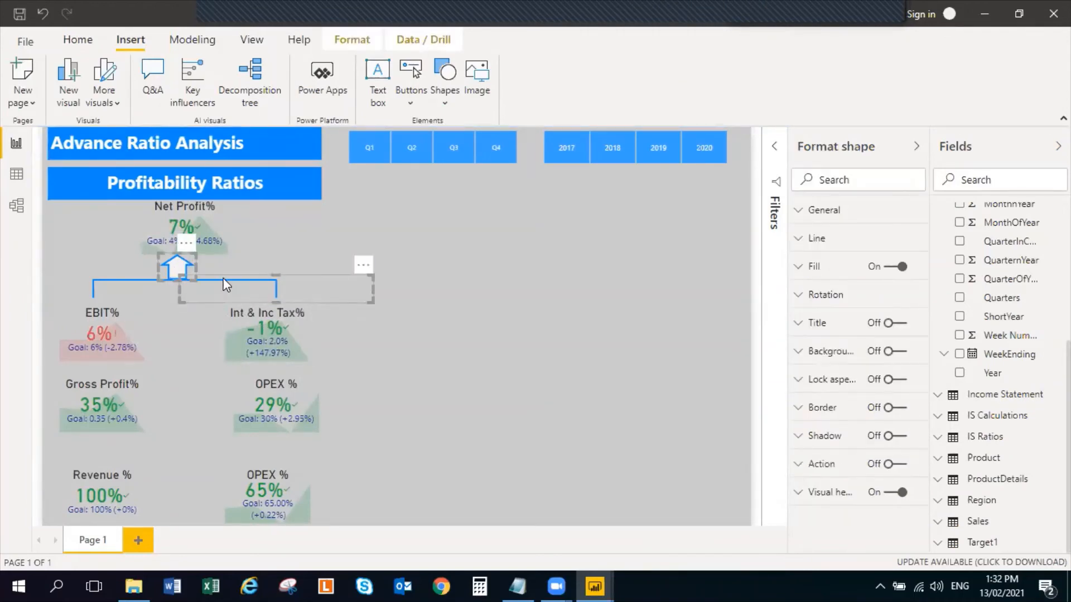
pyautogui.click(250, 293)
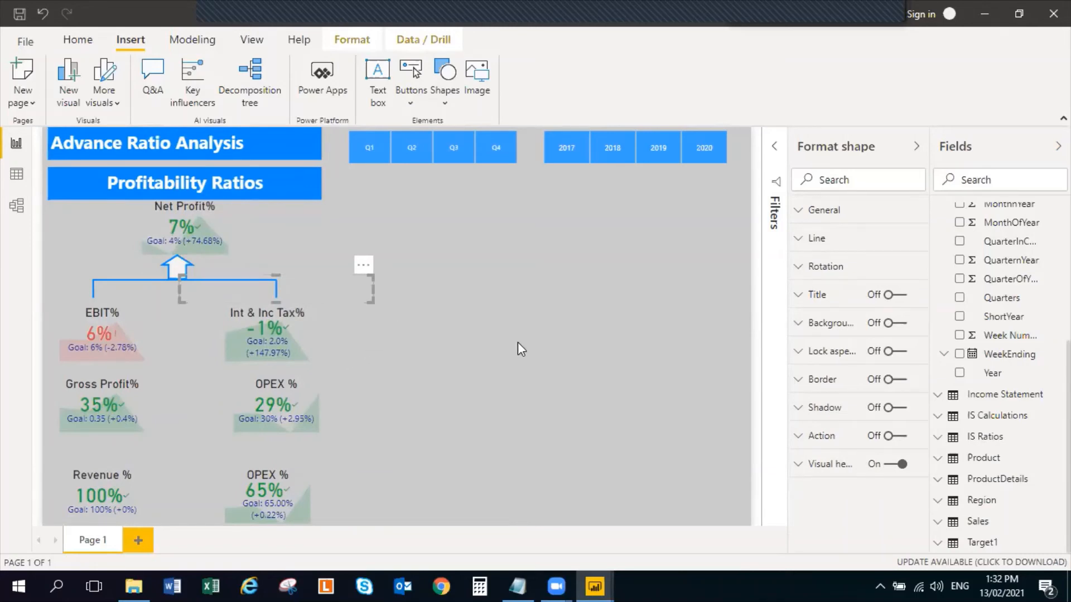
pyautogui.click(735, 514)
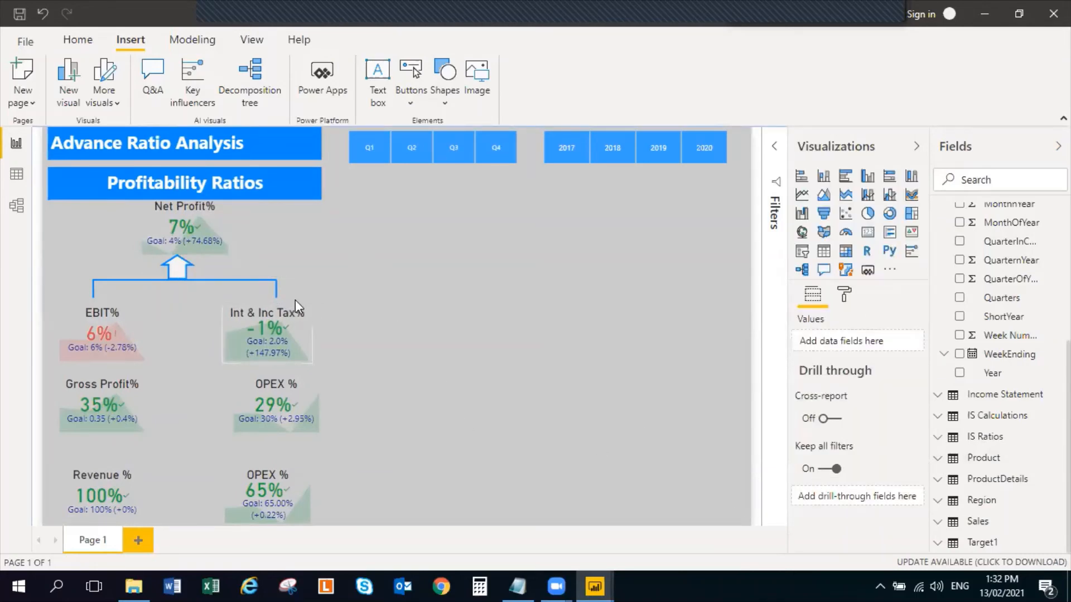
pyautogui.click(233, 278)
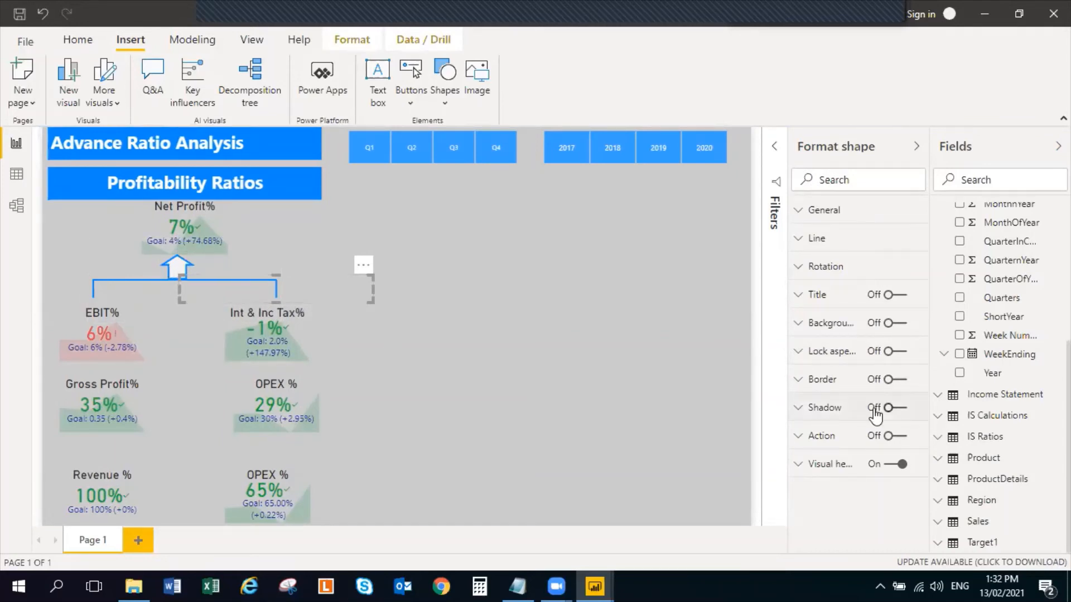
pyautogui.hotkey('ctrl', 'v')
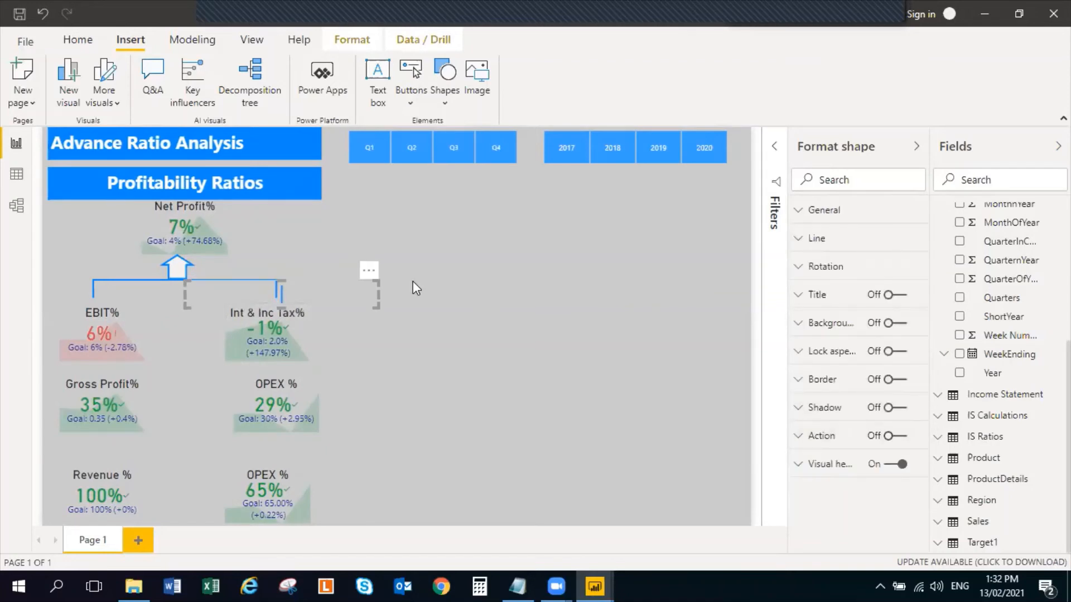
pyautogui.moveTo(350, 292); pyautogui.dragTo(342, 371)
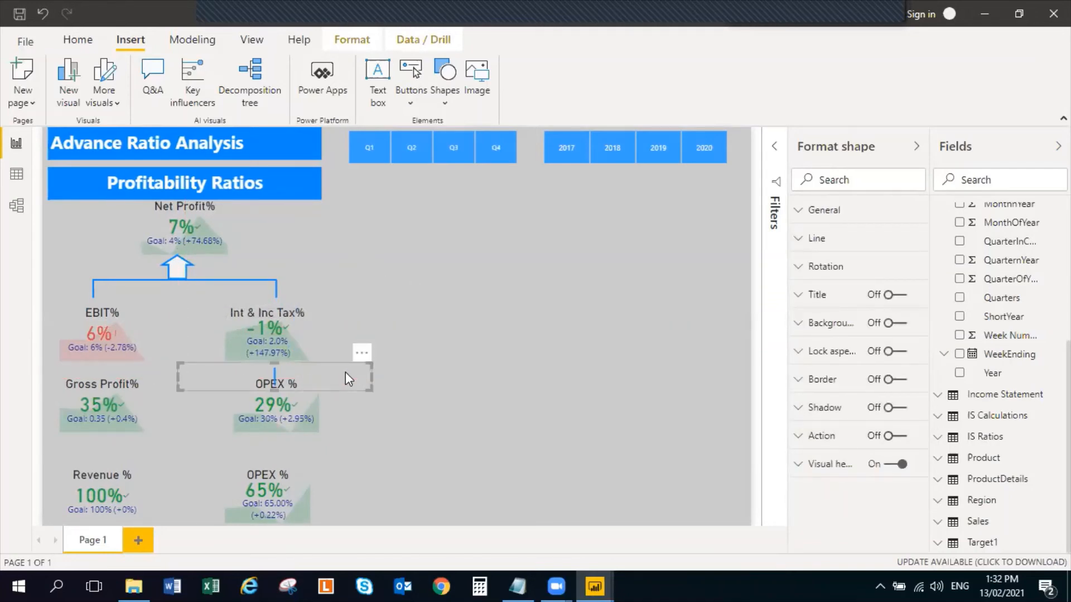
pyautogui.press('Escape')
# Move the Gross Profit% KPI and the OPEX % KPI beside it down slightly to make room for connectors above them
pyautogui.click(112, 402)
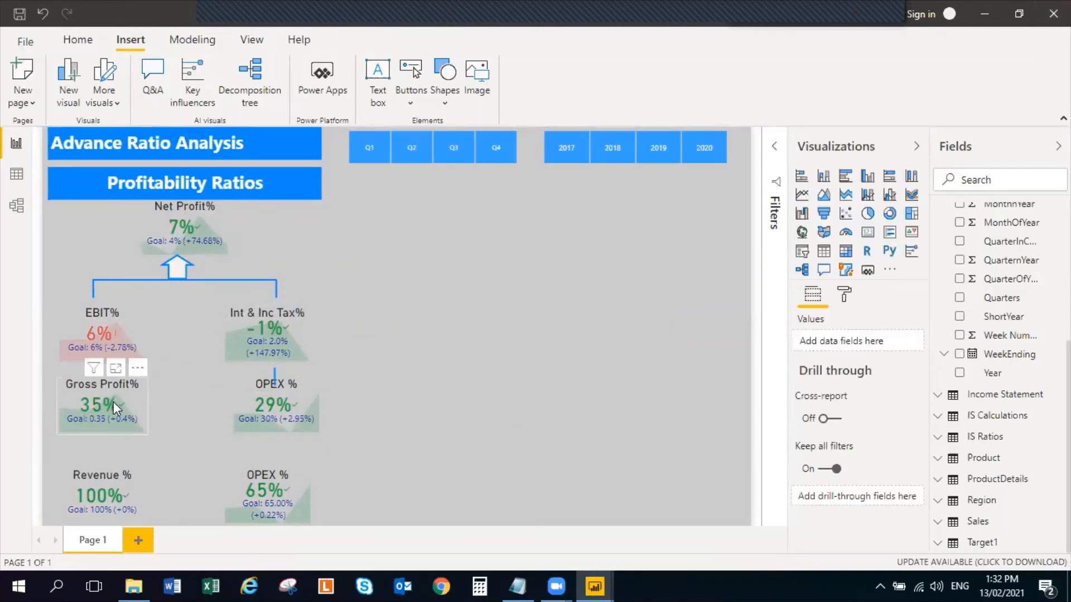
pyautogui.moveTo(112, 402)
pyautogui.mouseDown()
pyautogui.moveTo(109, 417)
pyautogui.moveTo(107, 405)
pyautogui.mouseUp()
pyautogui.moveTo(281, 411); pyautogui.dragTo(281, 425)
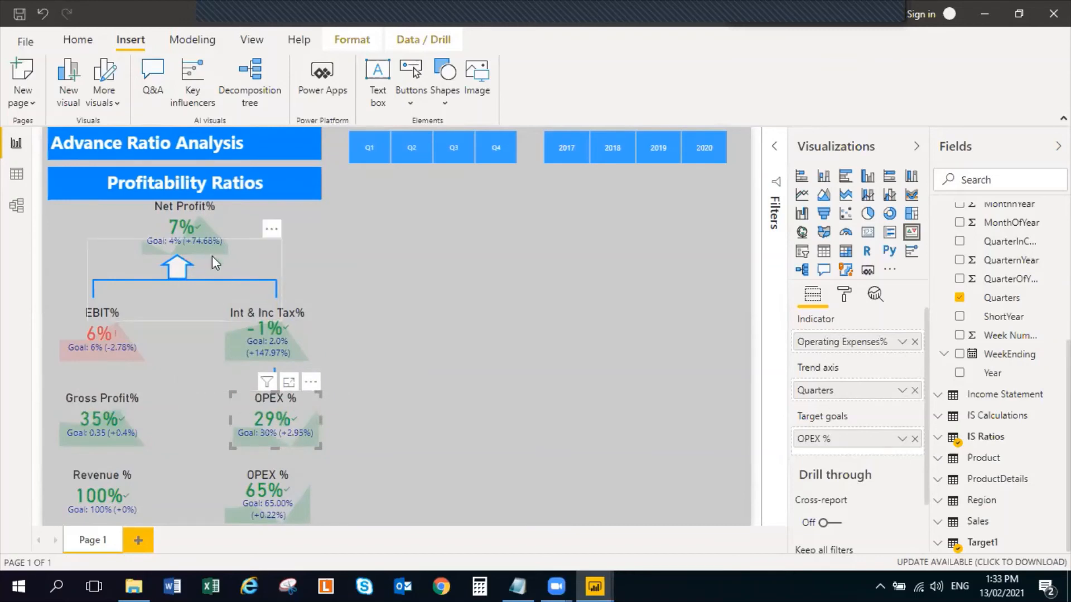
# Duplicate the horizontal line and place the copy between the EBIT% row and the Gross Profit% row
pyautogui.click(220, 278)
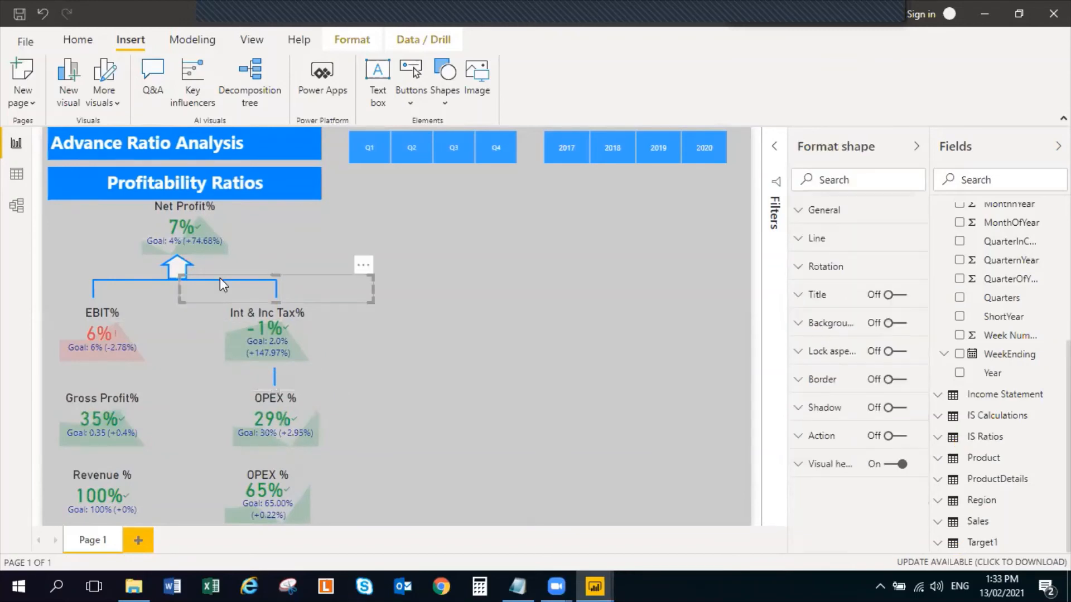
pyautogui.click(159, 282)
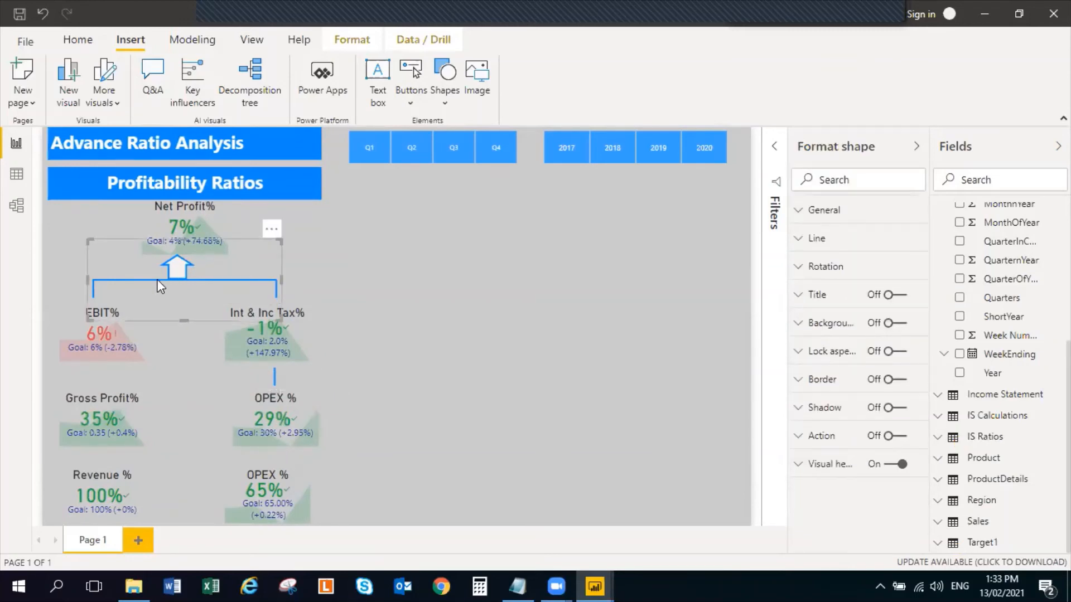
pyautogui.click(440, 271)
pyautogui.click(202, 278)
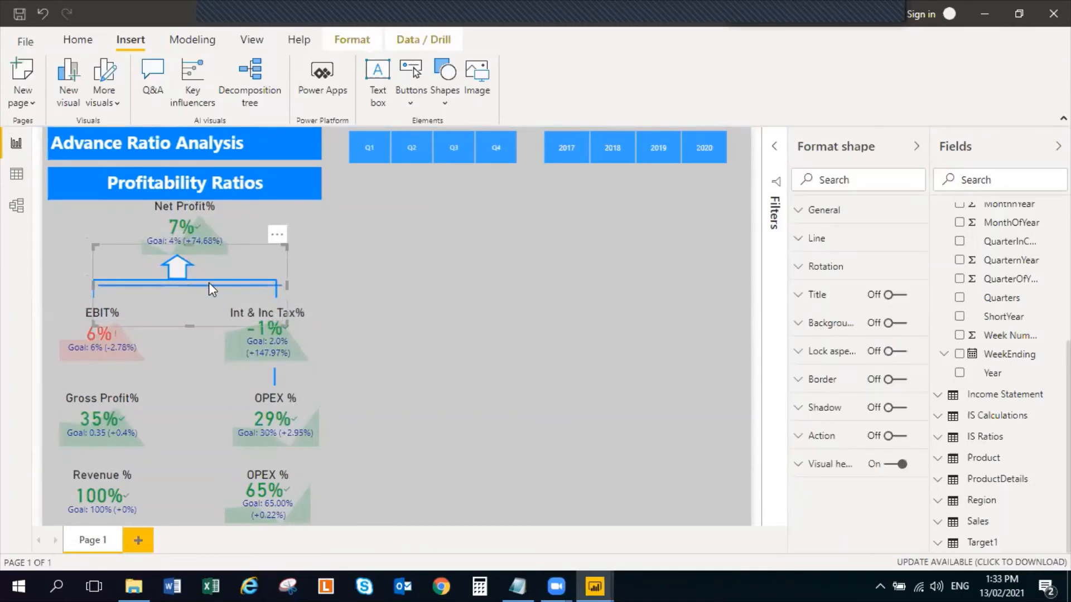
pyautogui.moveTo(208, 282); pyautogui.dragTo(201, 370)
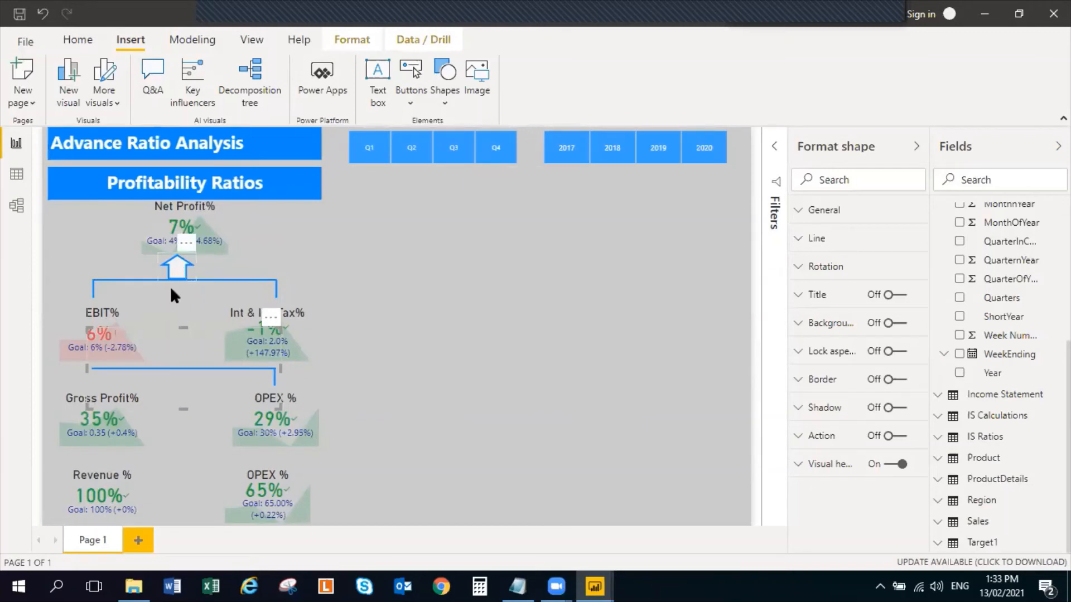
# Duplicate the upward arrow and place the copy under the EBIT% KPI at the lower horizontal line's left end
pyautogui.click(185, 270)
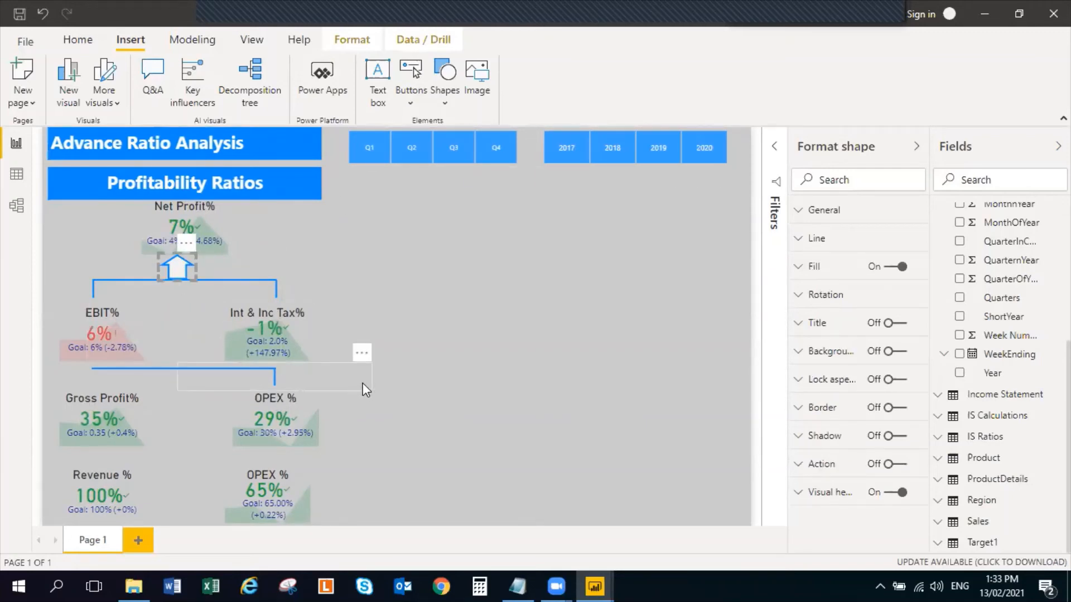
pyautogui.hotkey('ctrl', 'c')
pyautogui.hotkey('ctrl', 'v')
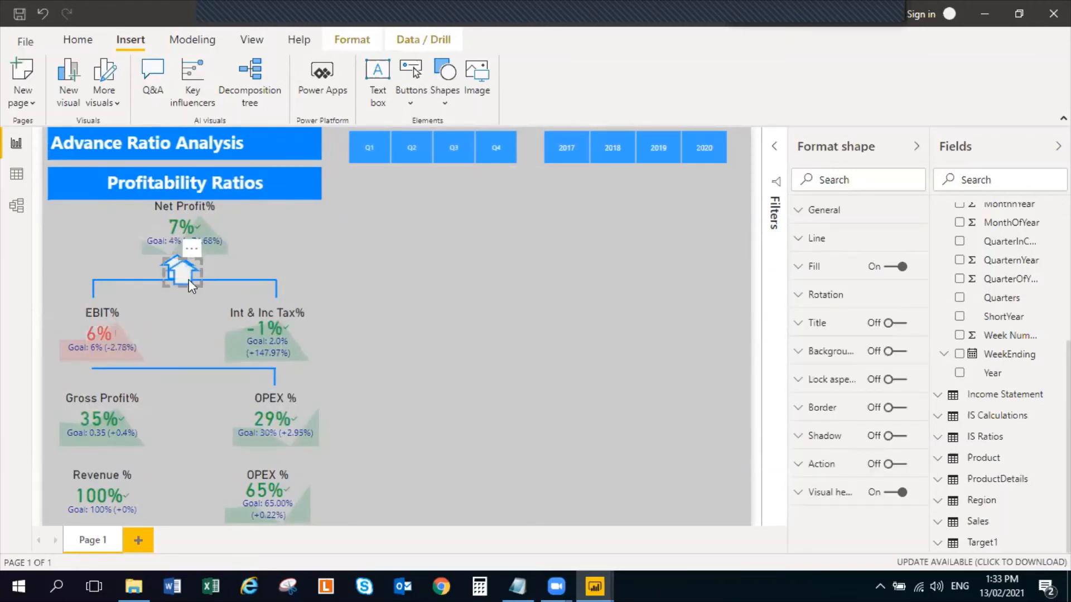
pyautogui.moveTo(189, 280); pyautogui.dragTo(96, 371)
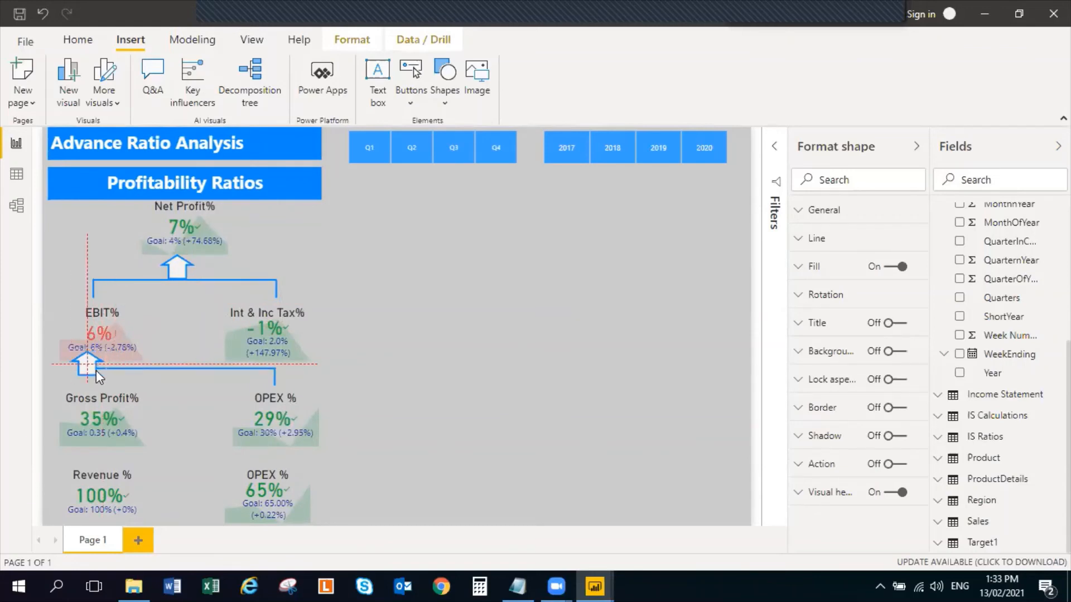
# Move the lower horizontal line slightly down and right so it meets the base of the arrow under EBIT%
pyautogui.click(195, 366)
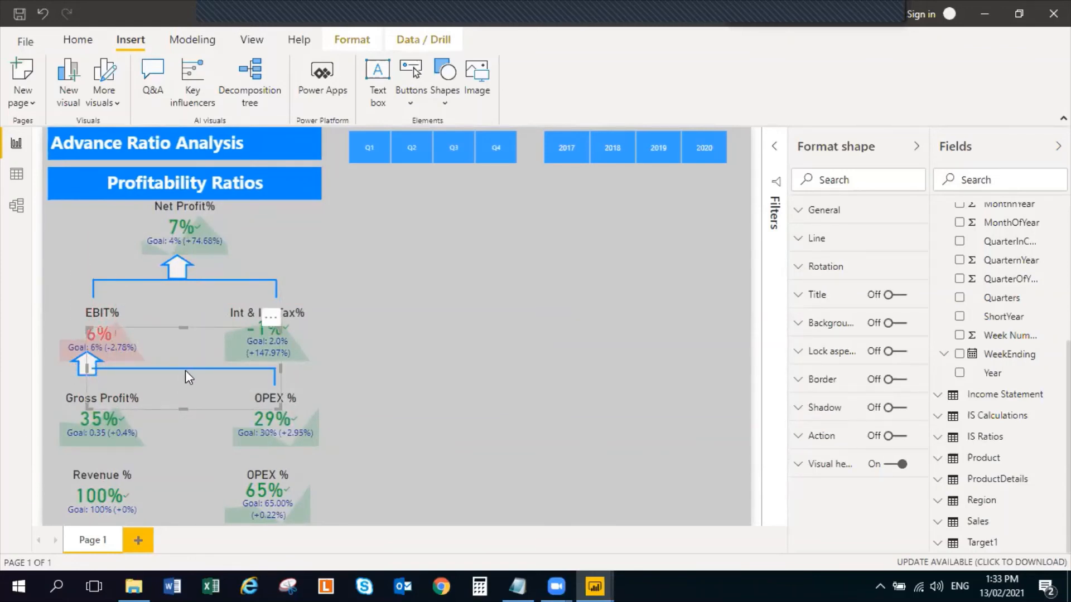
pyautogui.moveTo(185, 368); pyautogui.dragTo(184, 376)
pyautogui.press('Down')
pyautogui.press('Right')
pyautogui.press('Right')
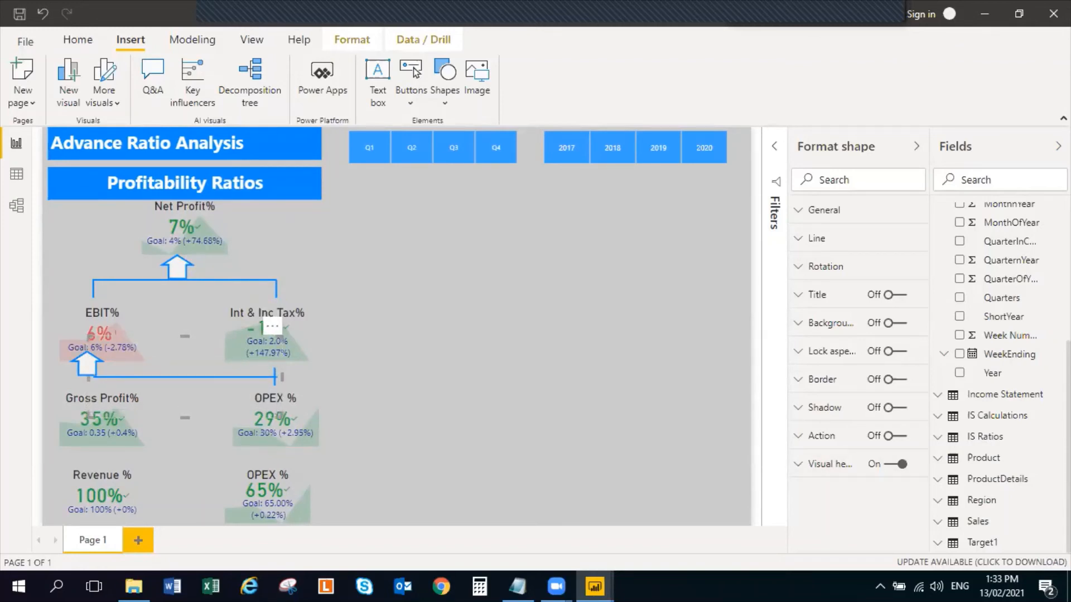
pyautogui.press('Up')
pyautogui.press('Up')
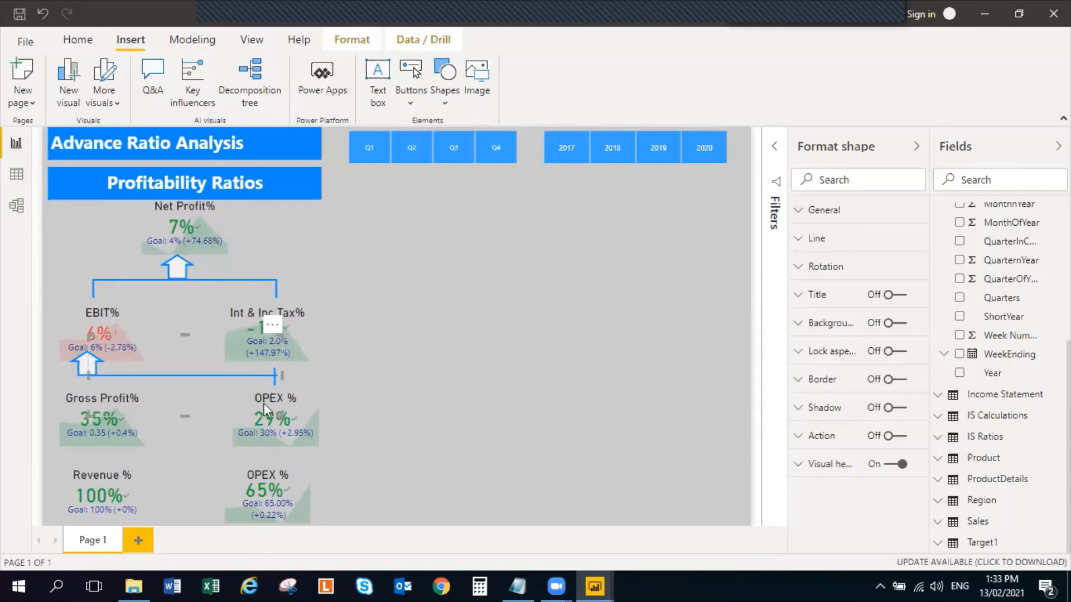
pyautogui.click(423, 301)
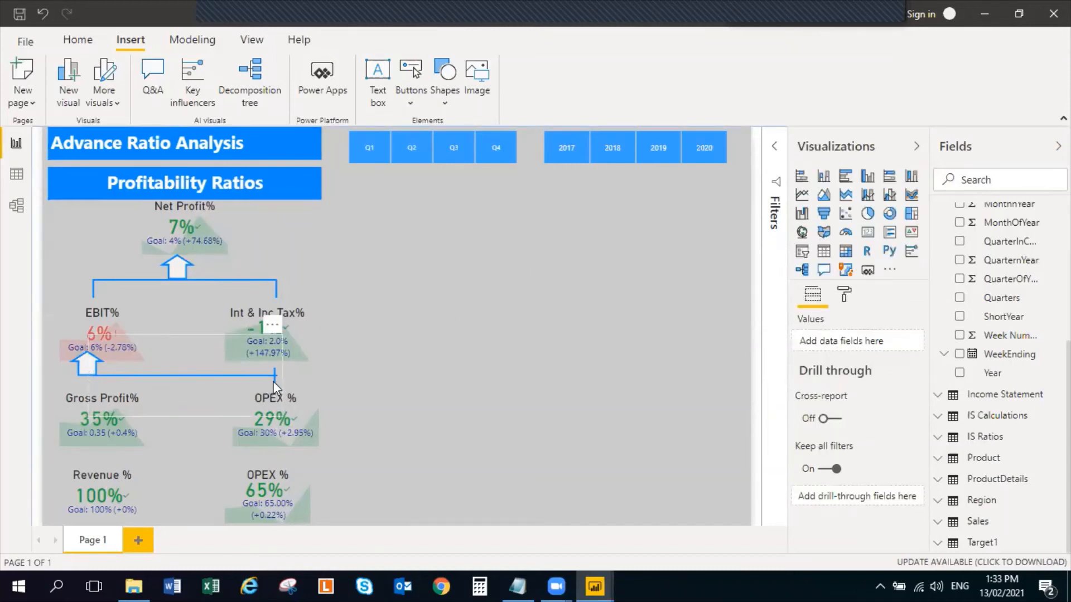
# Nudge the vertical line above OPEX % down and slightly right so it hangs from the lower horizontal line's right end
pyautogui.click(273, 380)
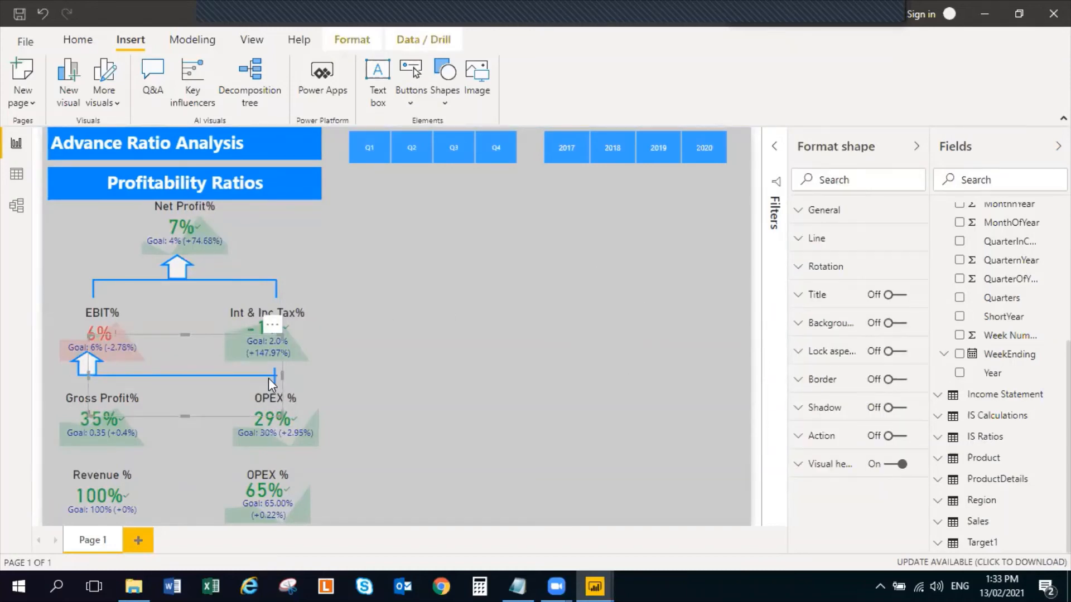
pyautogui.click(500, 341)
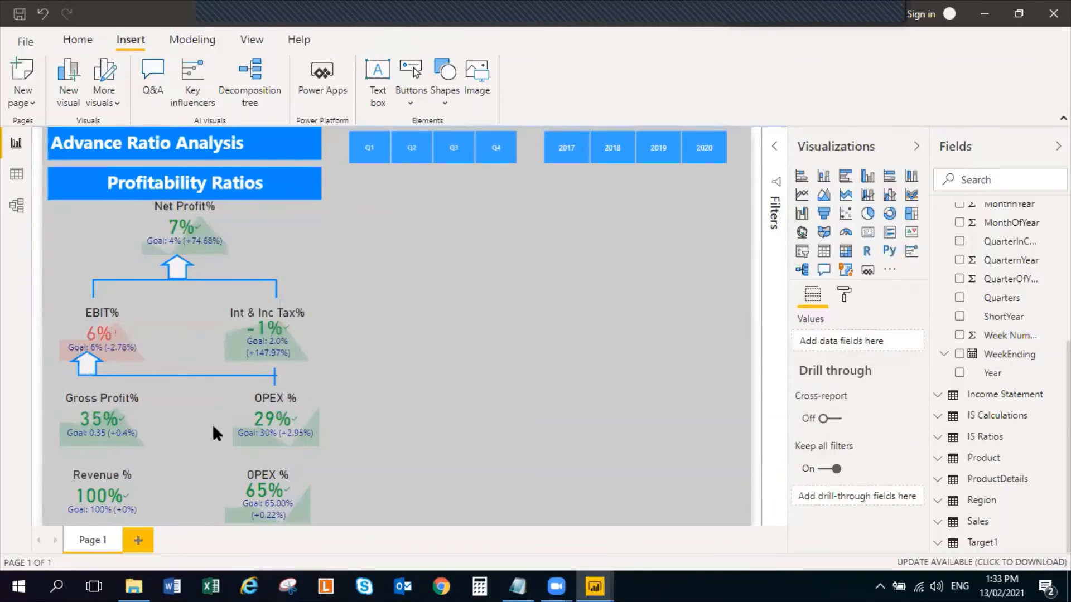
pyautogui.click(274, 376)
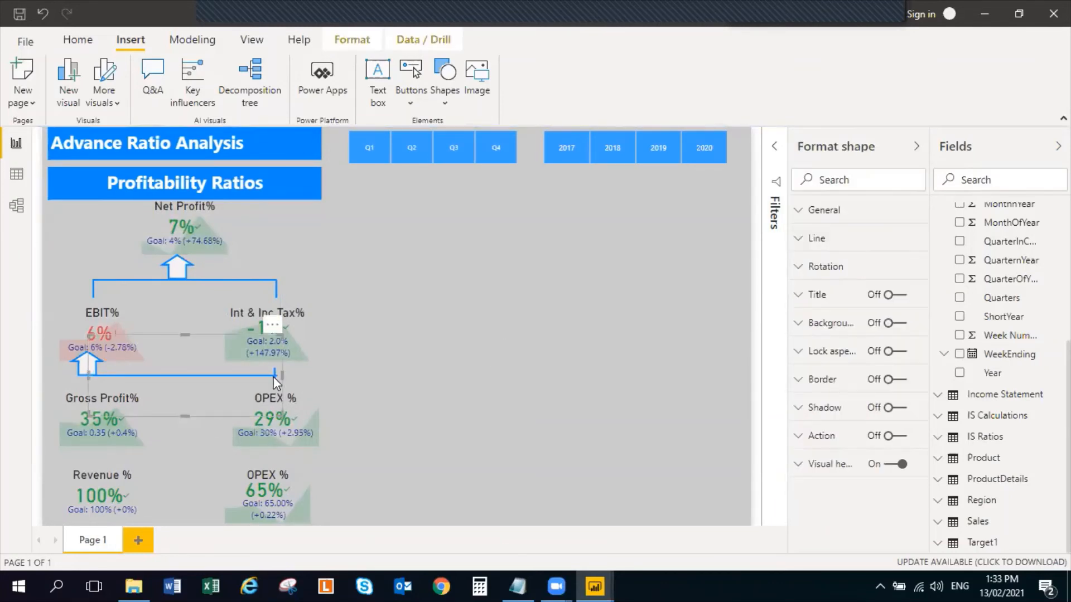
pyautogui.click(357, 334)
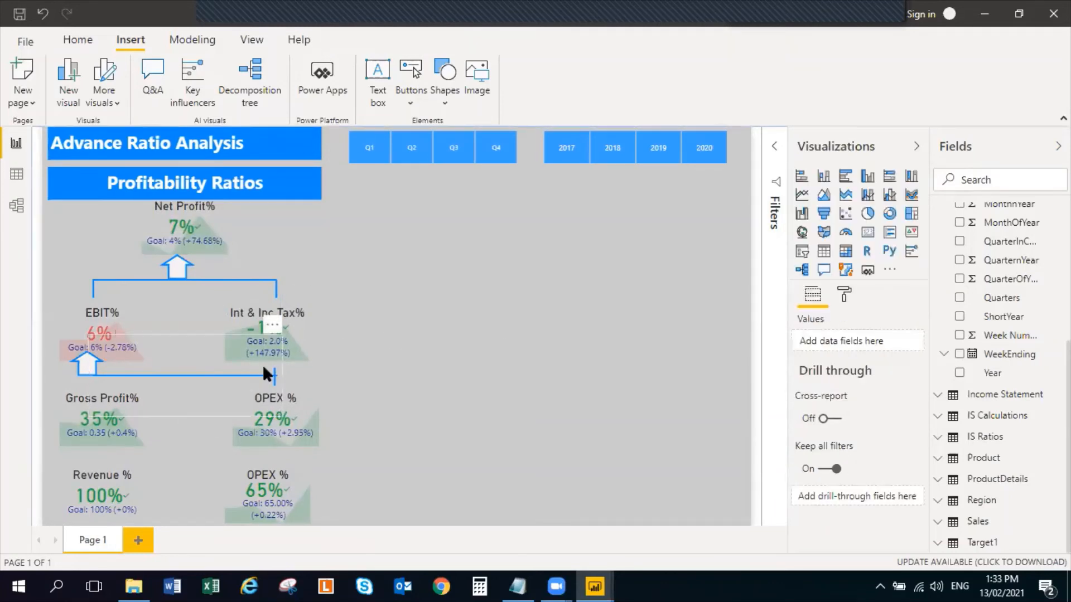
pyautogui.click(273, 370)
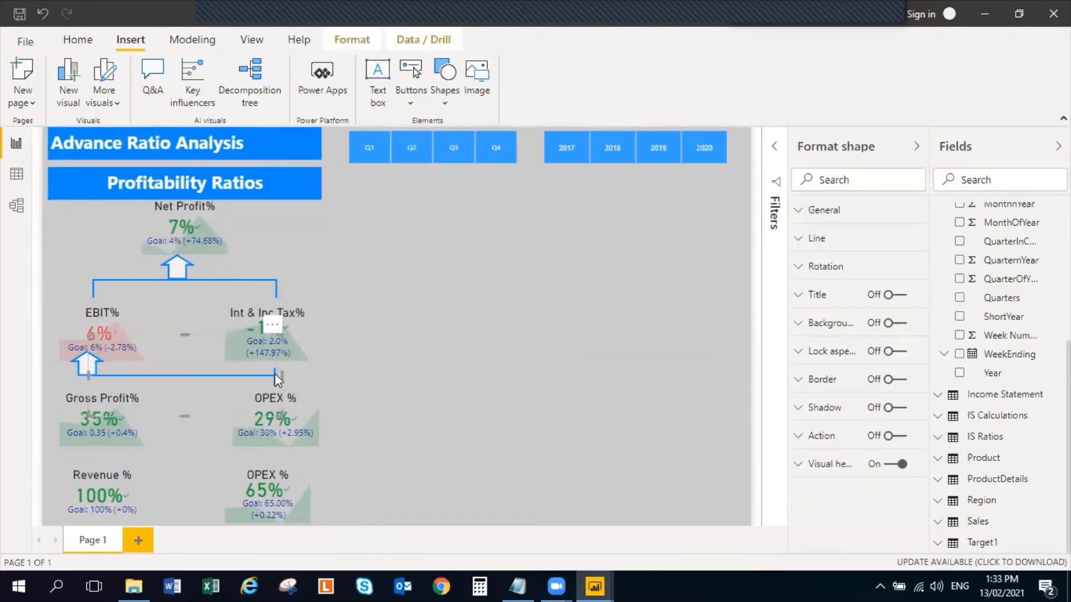
pyautogui.click(405, 373)
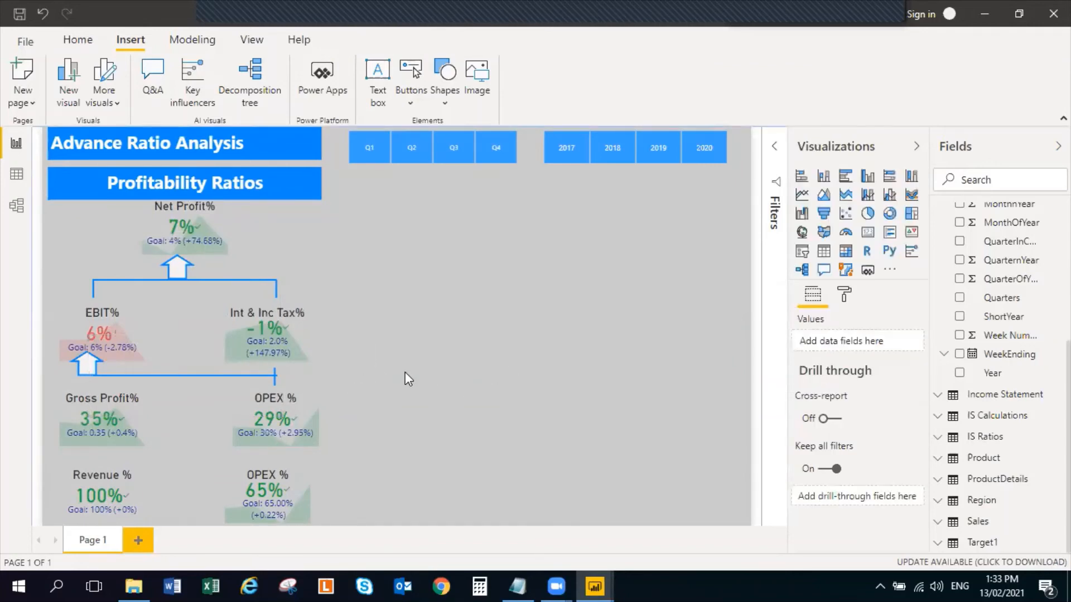
pyautogui.click(284, 374)
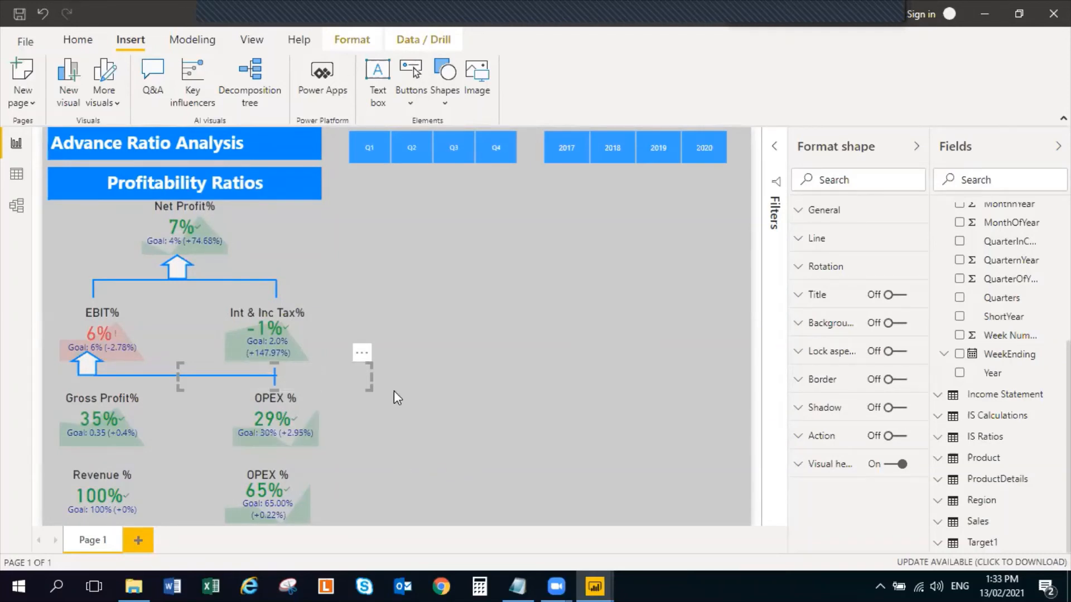
pyautogui.press('Down')
pyautogui.press('Down')
pyautogui.press('Down')
pyautogui.press('Down')
pyautogui.press('Down')
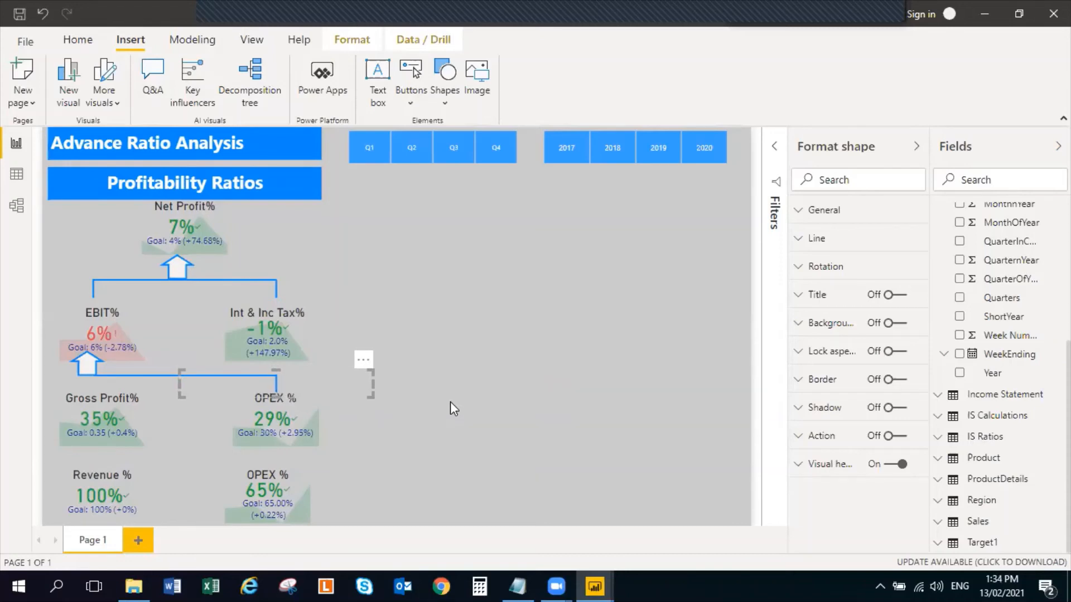
pyautogui.click(604, 284)
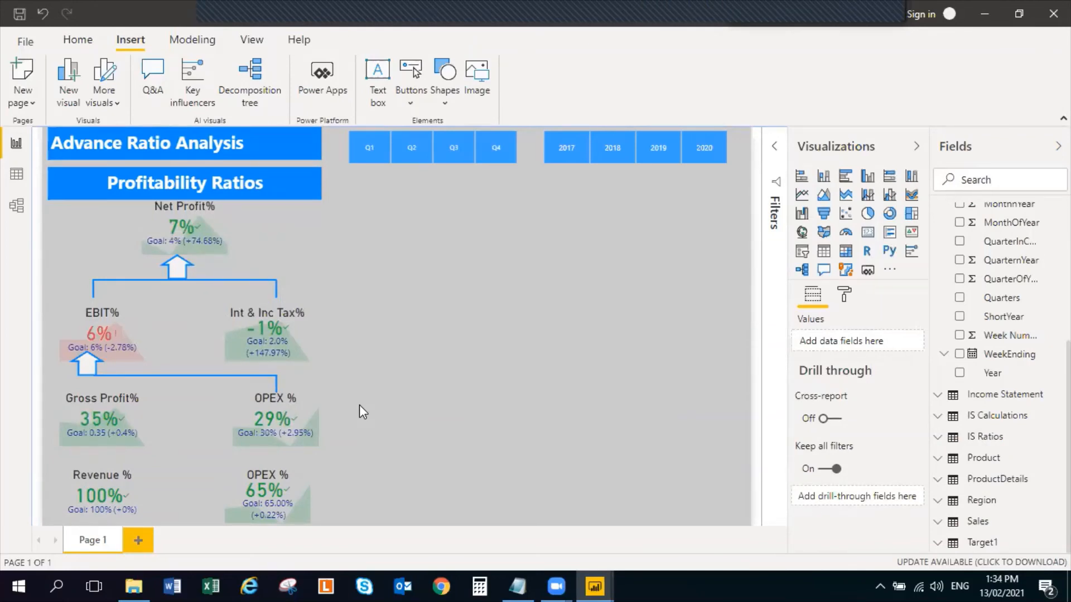
# Duplicate the horizontal line above the EBIT% row and place the copy between the Gross Profit% row and the Revenue % row
pyautogui.click(184, 277)
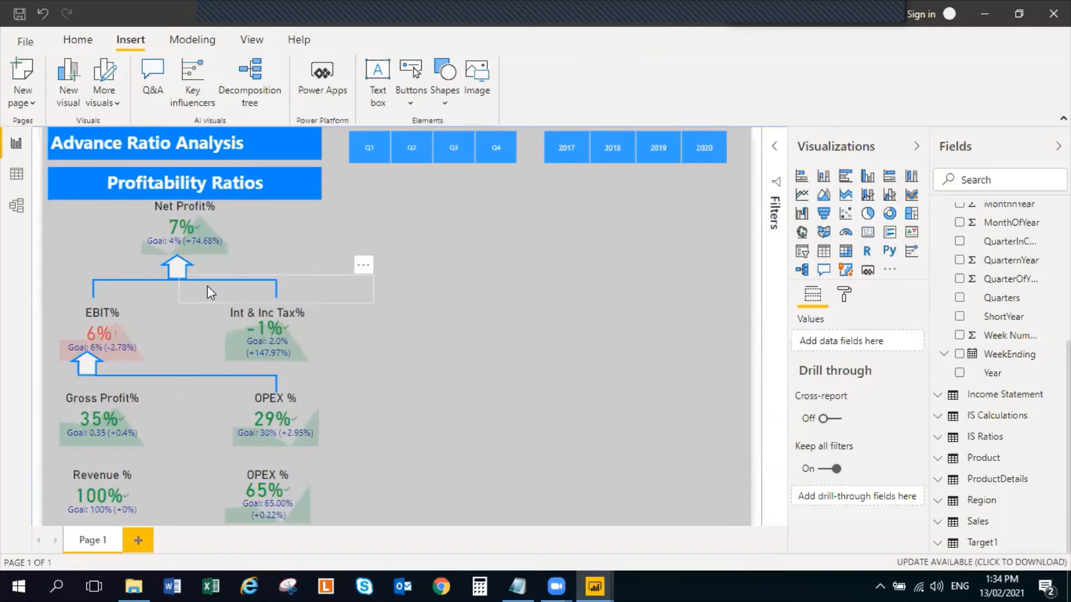
pyautogui.click(143, 277)
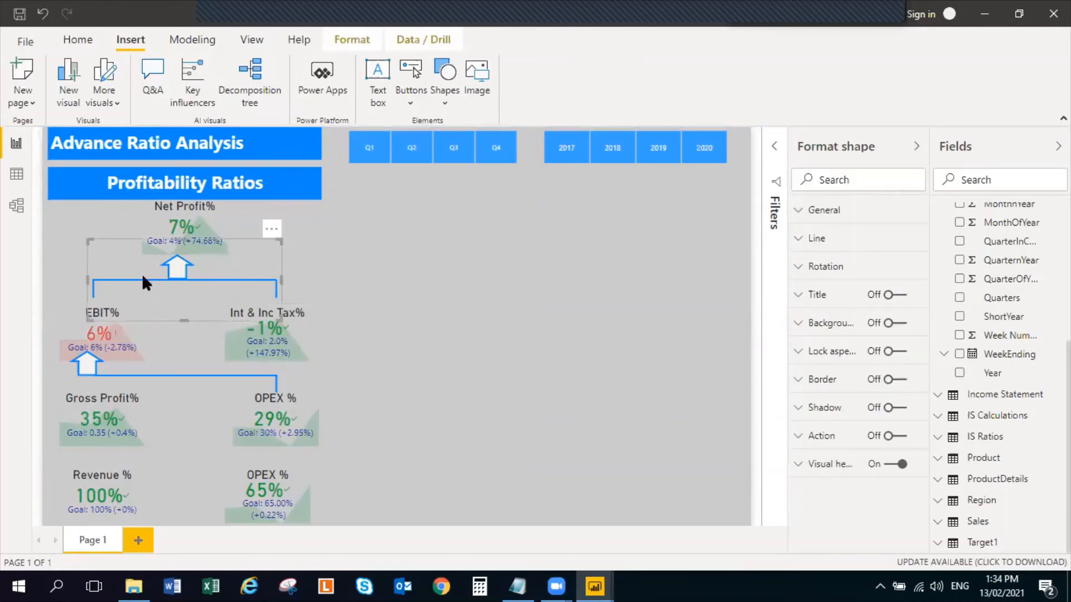
pyautogui.click(488, 387)
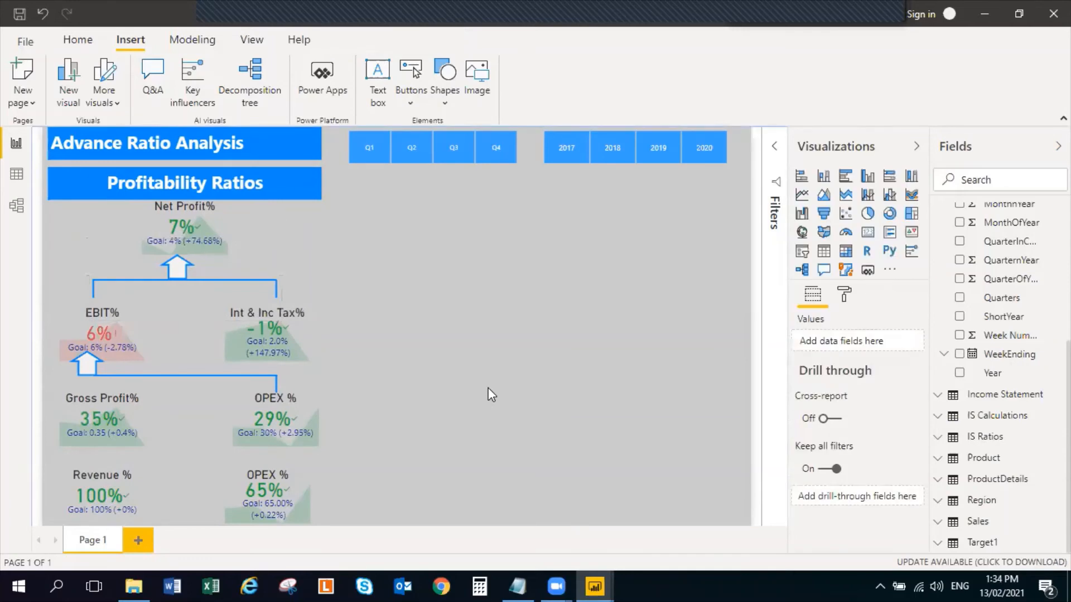
pyautogui.hotkey('ctrl', 'v')
pyautogui.moveTo(227, 293); pyautogui.dragTo(222, 464)
# Duplicate the upward arrow under EBIT% and place the copy under the Gross Profit% KPI at the lowest horizontal line's left end
pyautogui.click(81, 359)
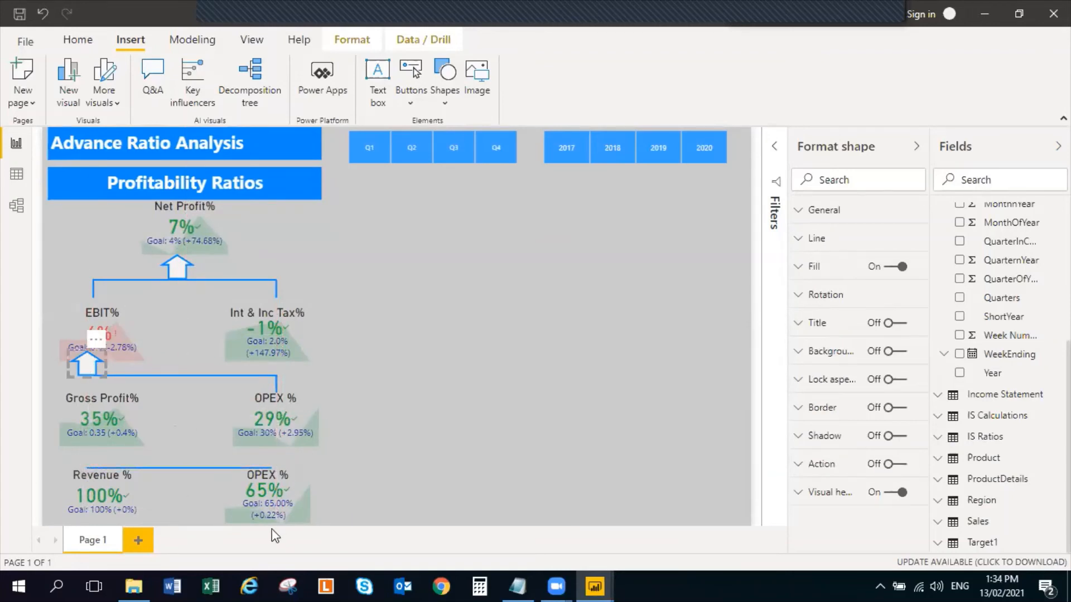
pyautogui.click(50, 444)
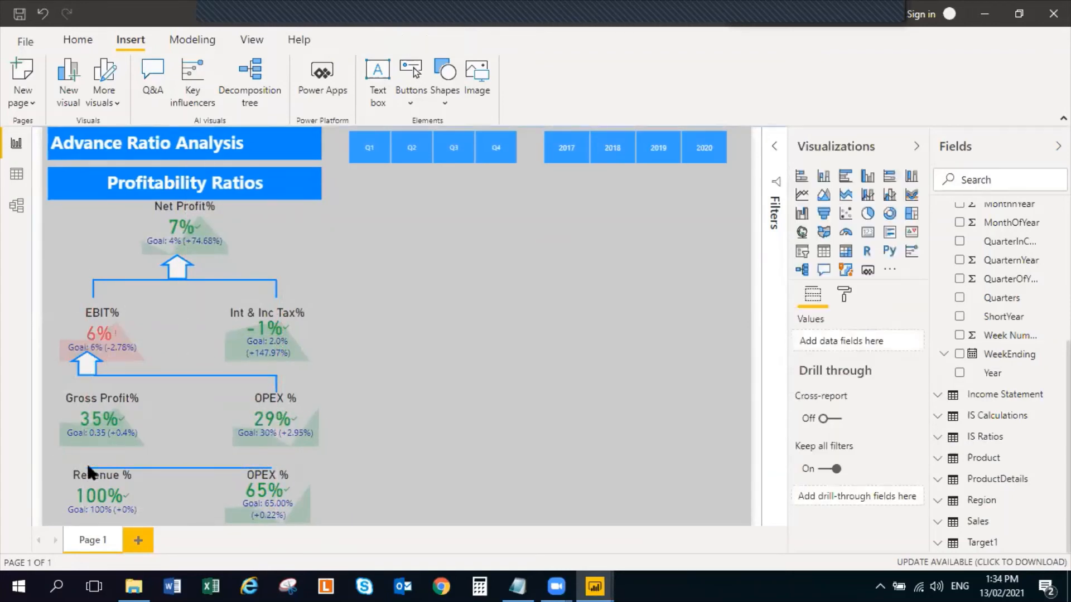
pyautogui.hotkey('ctrl', 'v')
pyautogui.moveTo(87, 361); pyautogui.dragTo(88, 455)
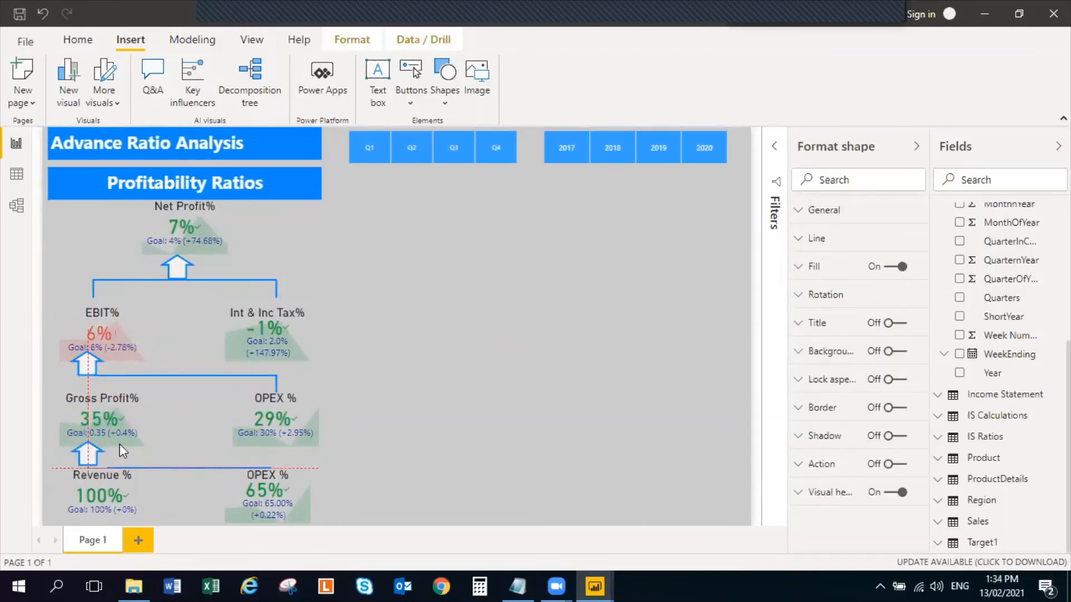
pyautogui.click(594, 455)
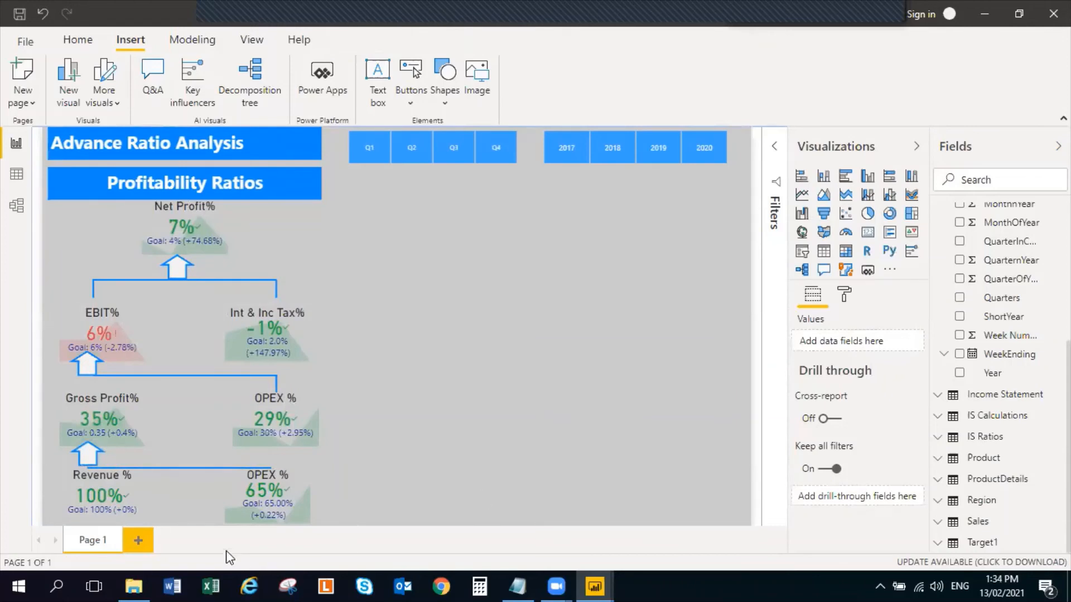
# Nudge the arrow under Gross Profit% slightly down so its base meets the lowest horizontal line
pyautogui.click(88, 455)
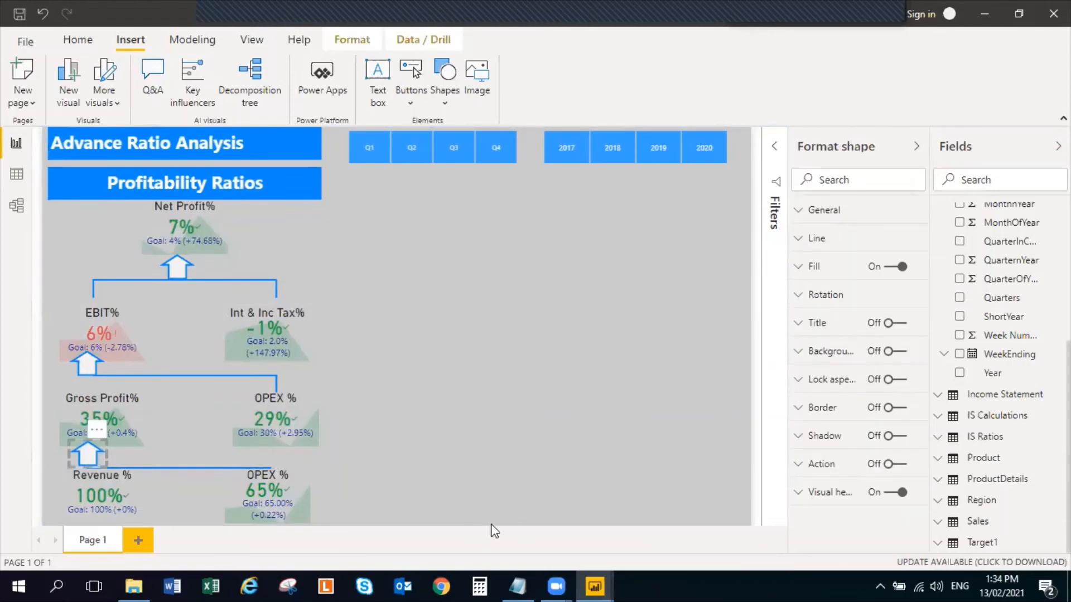
pyautogui.press('Down')
pyautogui.press('Down')
pyautogui.click(485, 316)
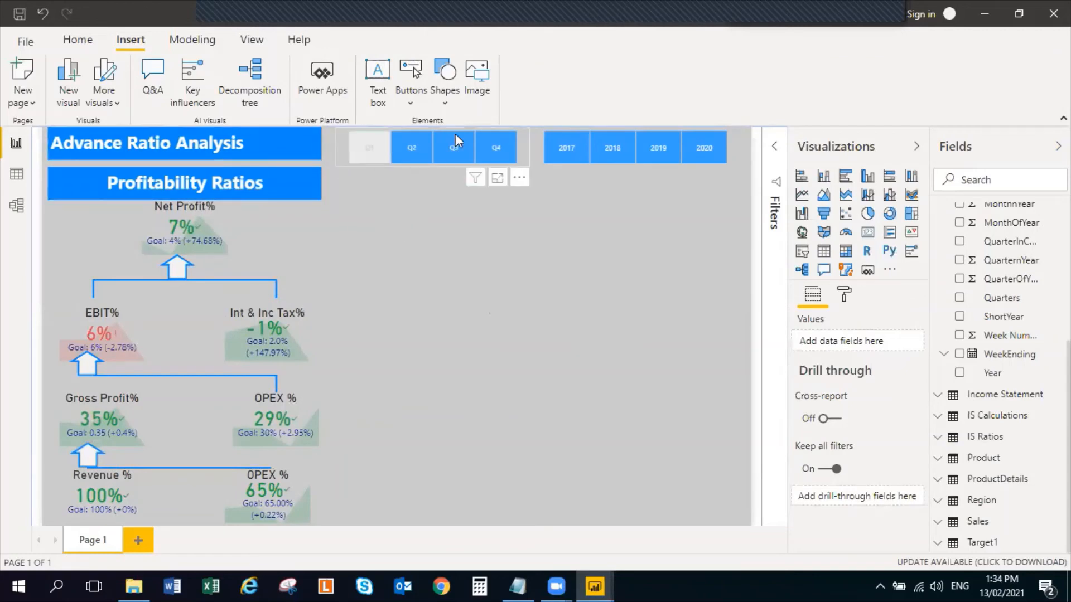
# Filter the report to 2019 and switch the quarter slicer through Q1, Q2 and Q3 to Q4
pyautogui.click(645, 148)
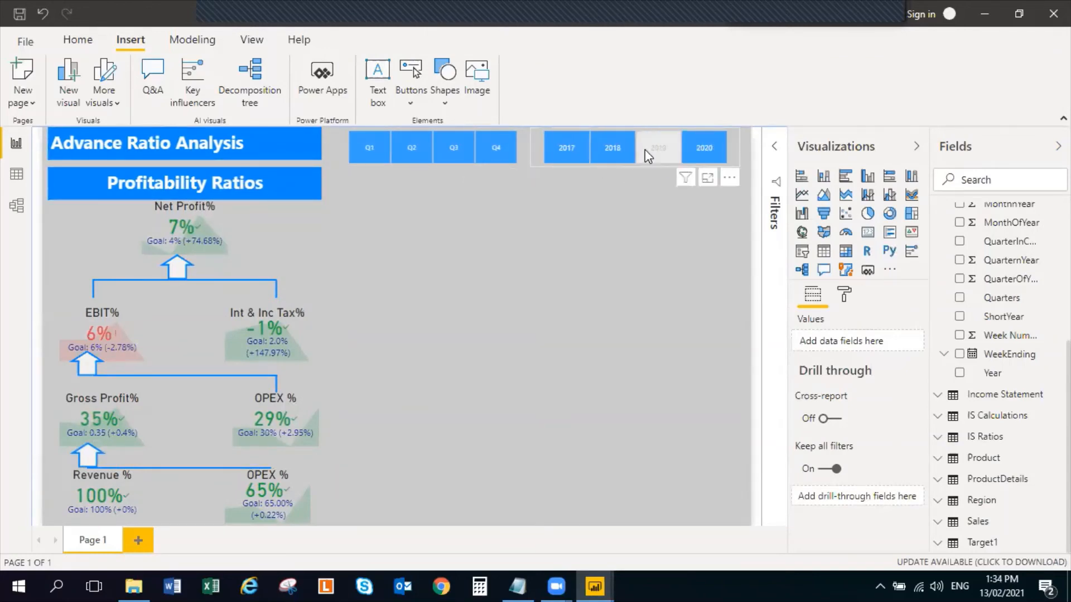
pyautogui.click(369, 148)
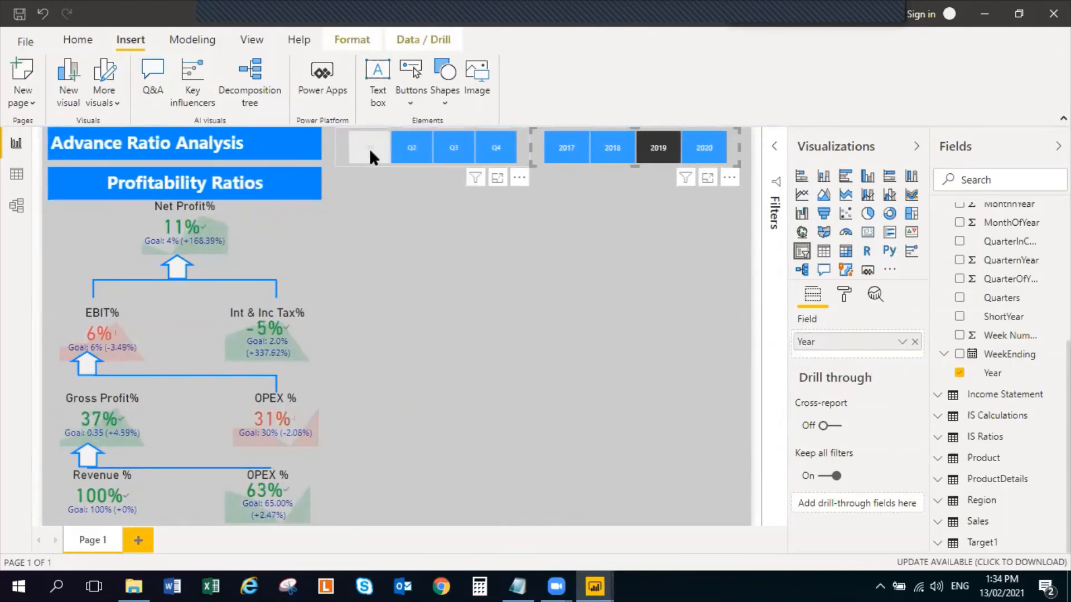
pyautogui.click(369, 148)
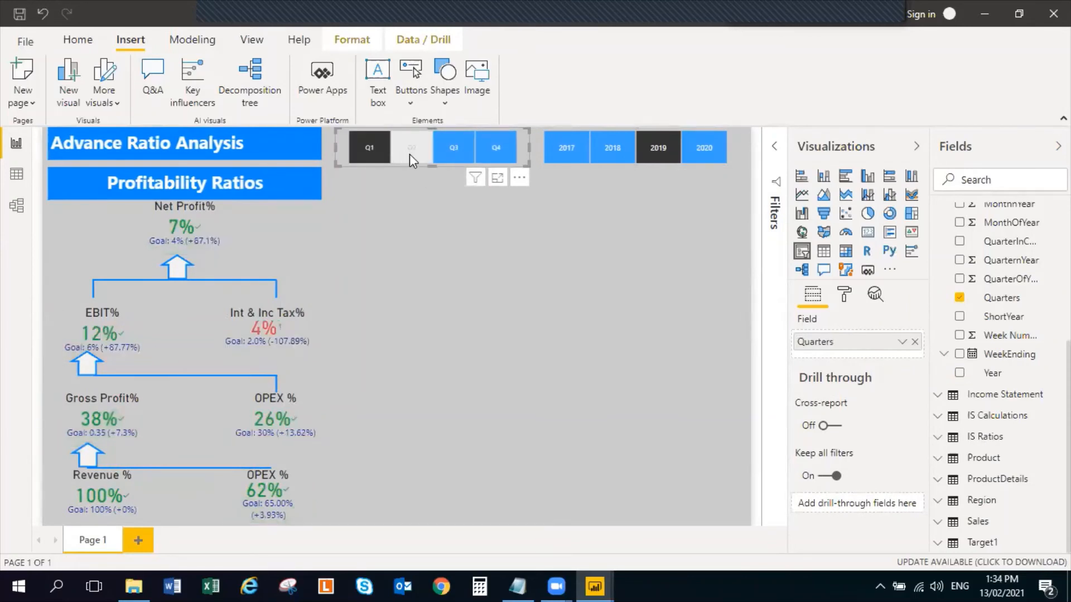
pyautogui.click(411, 151)
pyautogui.click(450, 148)
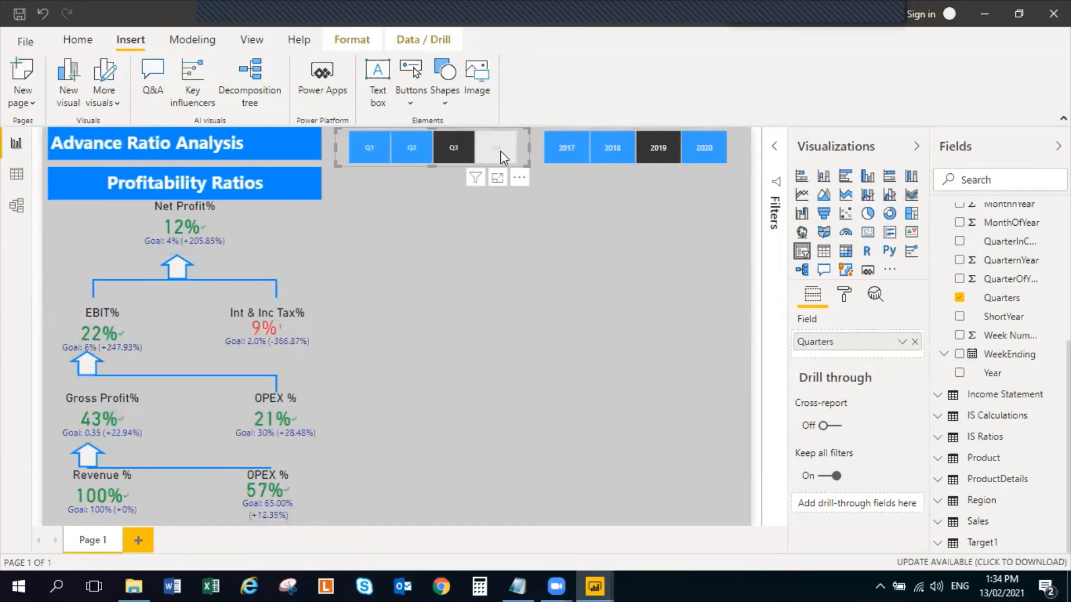
pyautogui.click(500, 150)
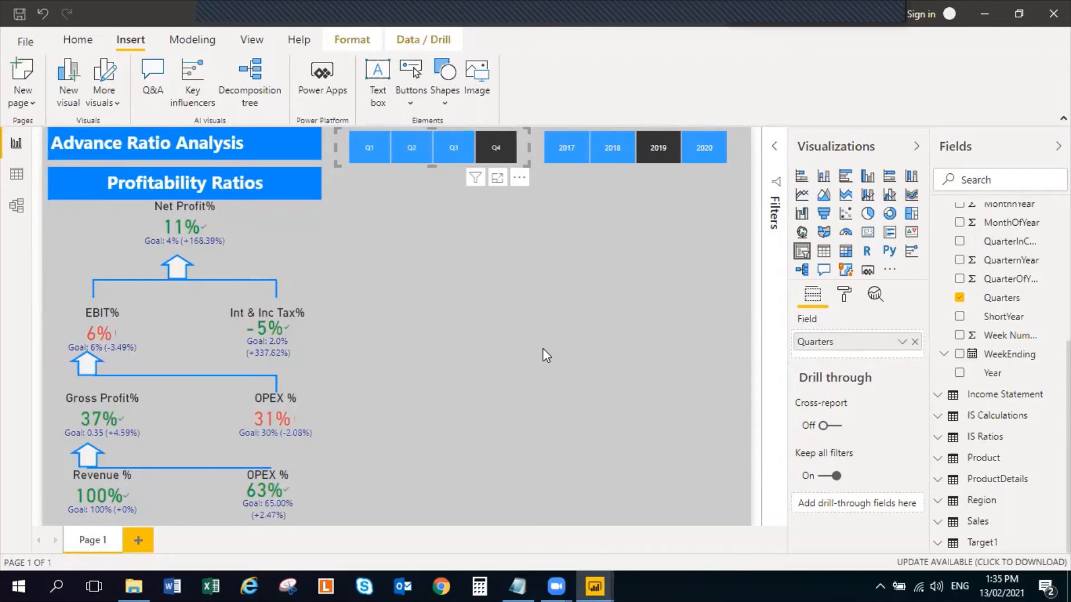
# Look through the fields of the Date, Income Statement, IS Calculations and IS Ratios tables
pyautogui.click(89, 42)
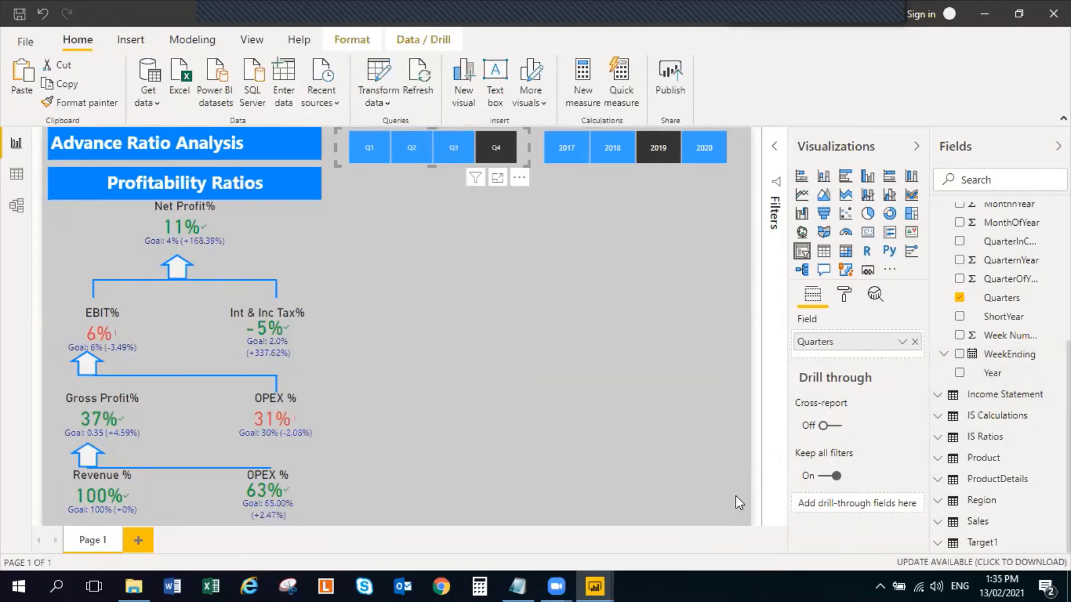
pyautogui.click(460, 295)
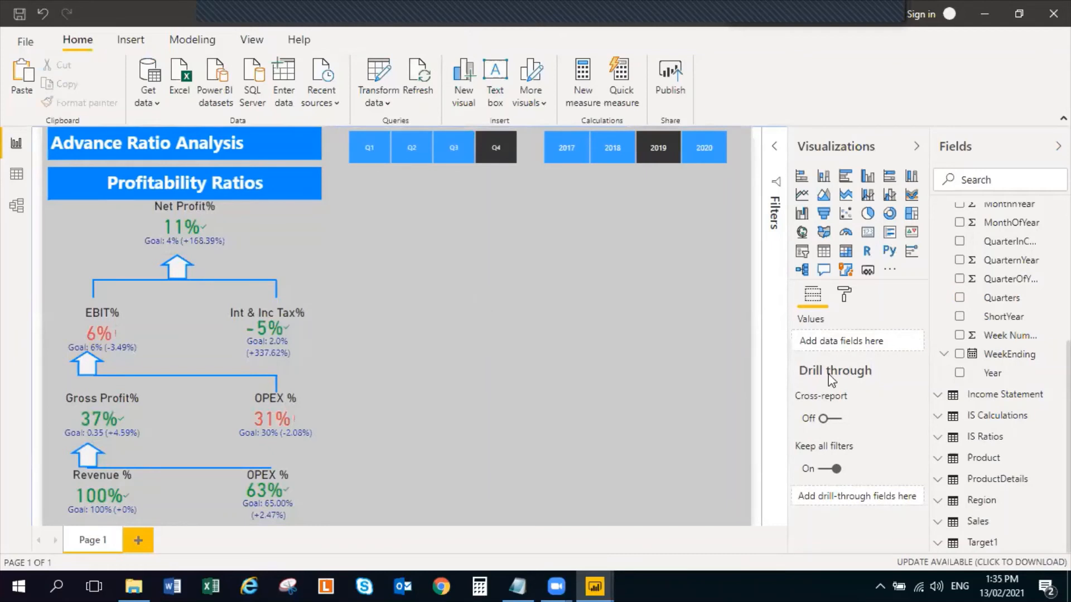
pyautogui.scroll(5, 946, 267)
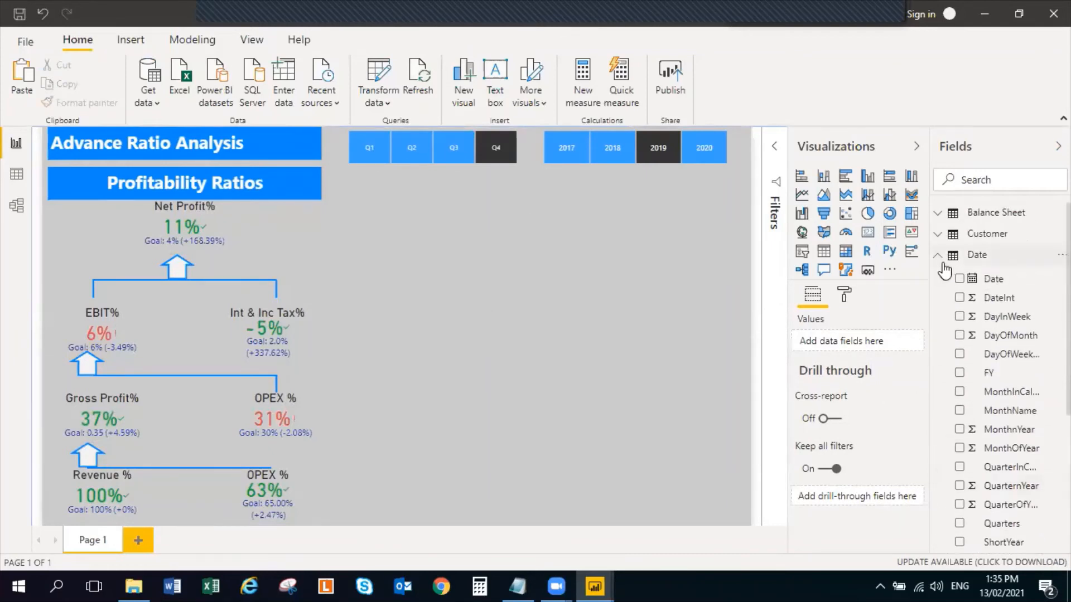
pyautogui.click(937, 255)
pyautogui.click(97, 45)
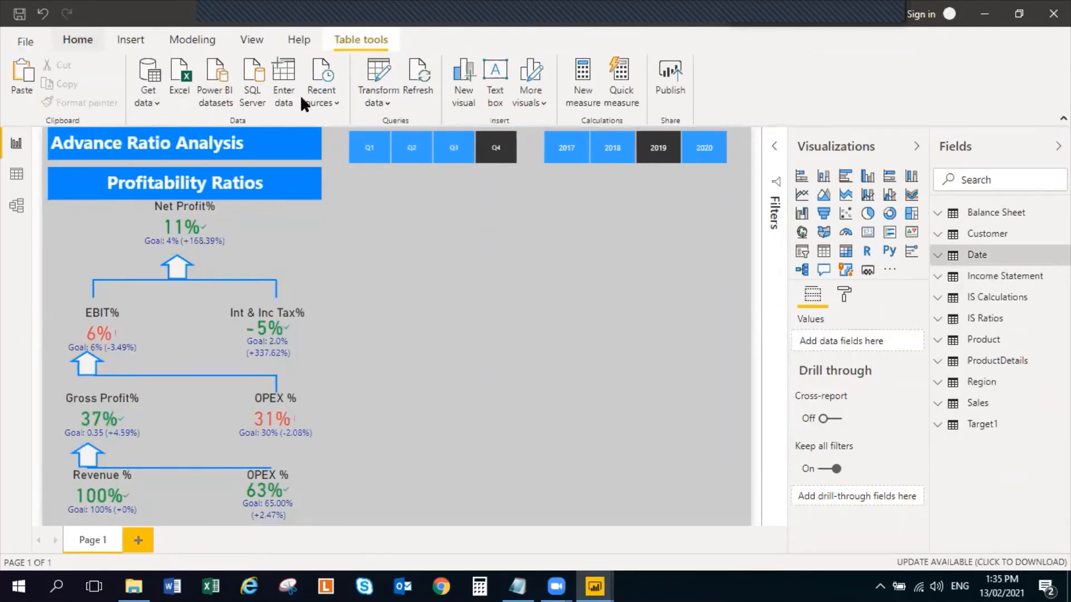
pyautogui.click(936, 256)
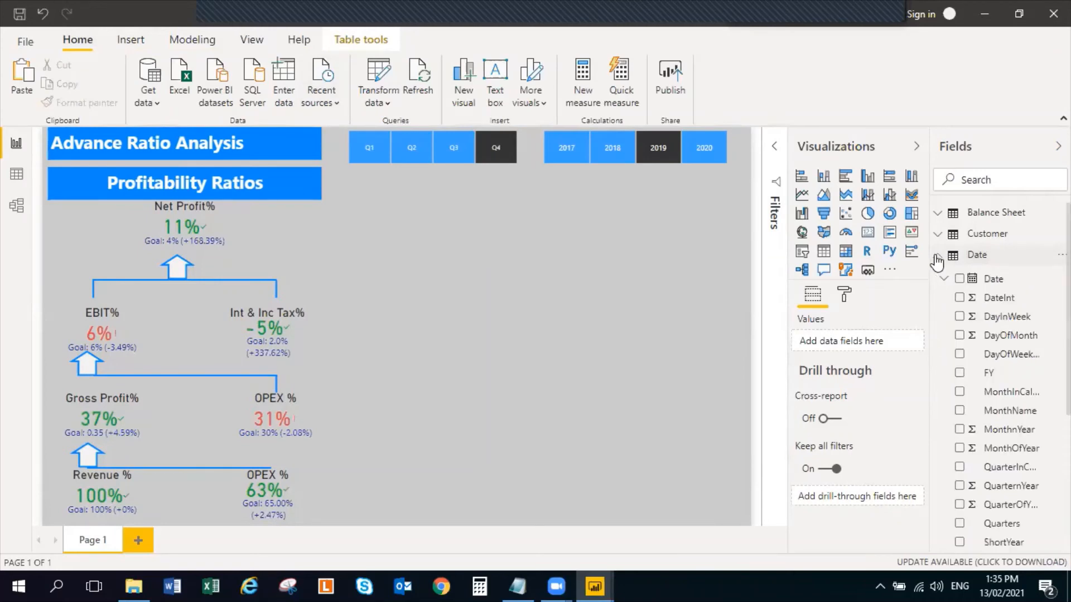
pyautogui.click(937, 257)
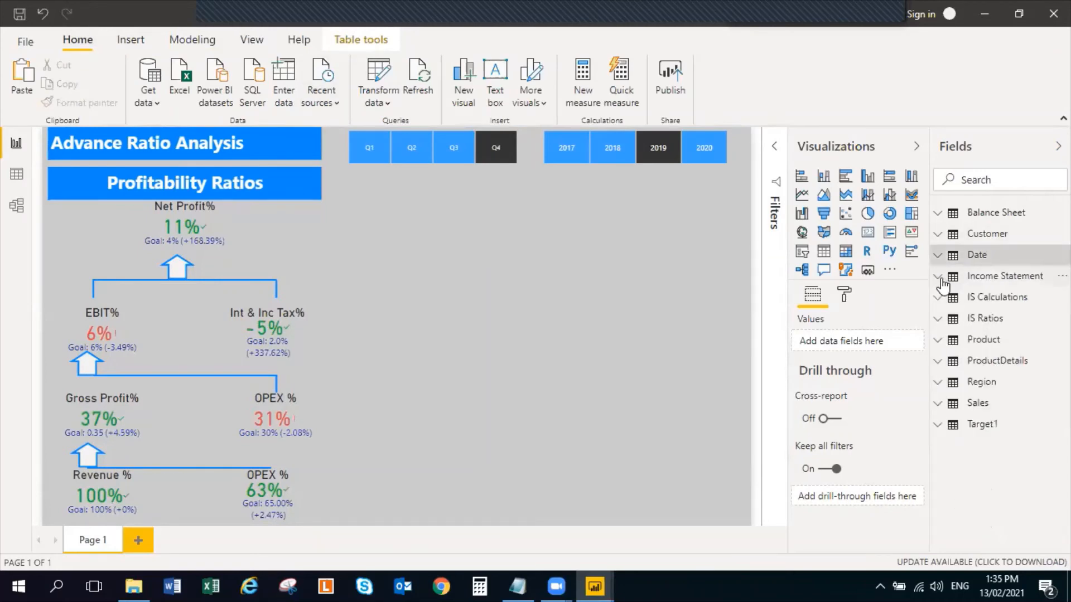
pyautogui.click(941, 277)
pyautogui.click(939, 277)
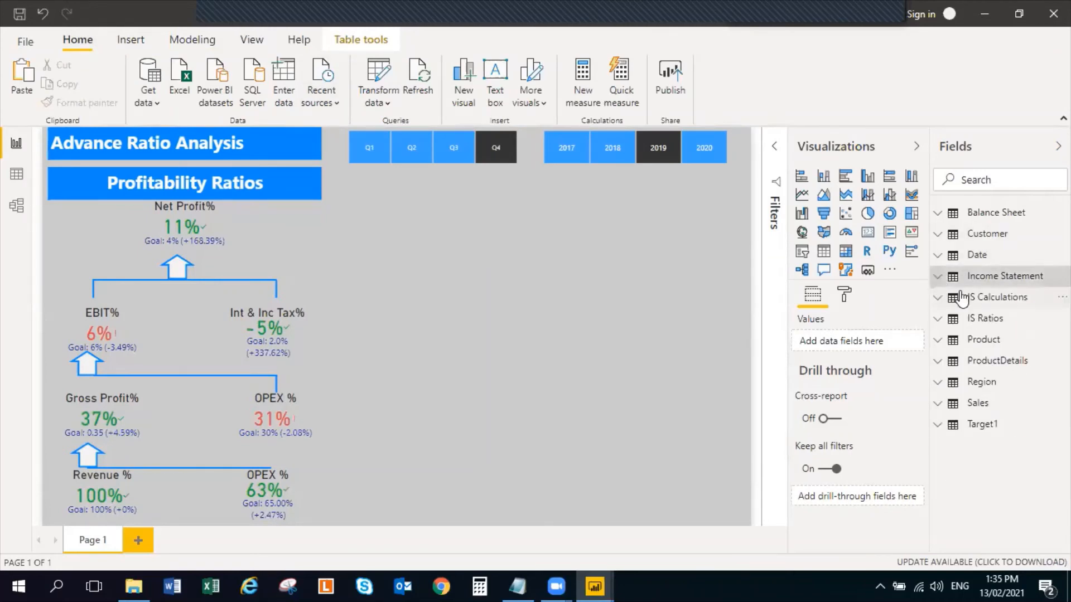
pyautogui.click(938, 299)
pyautogui.click(939, 302)
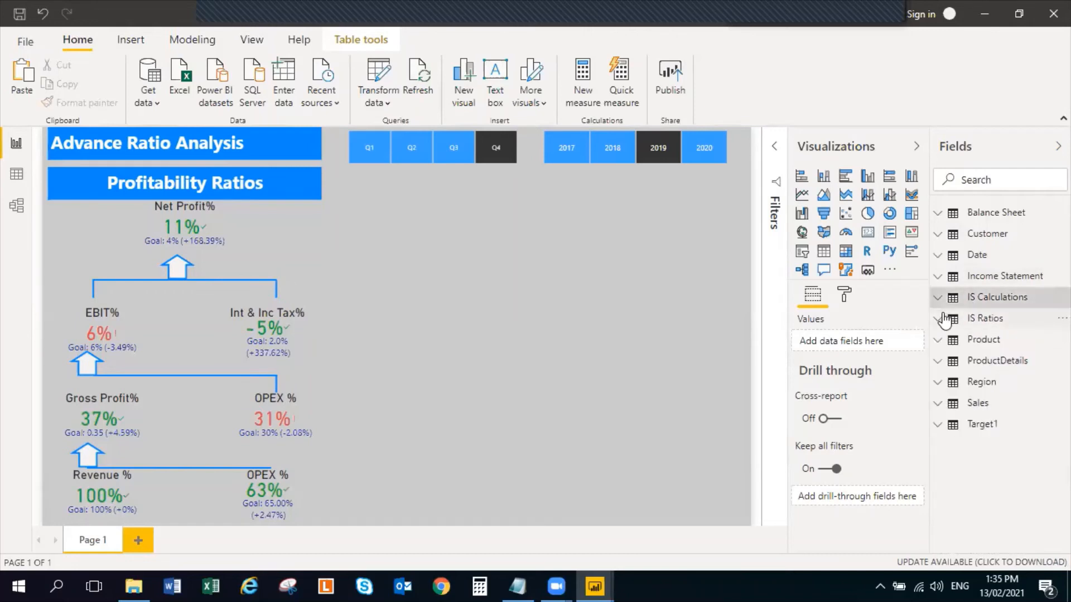
pyautogui.click(939, 321)
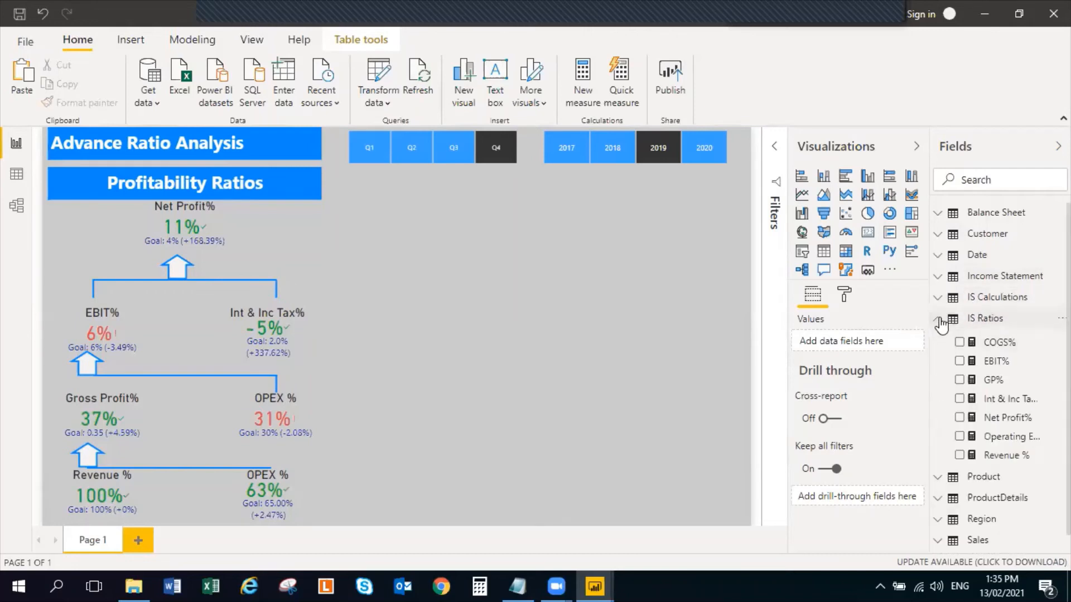
pyautogui.click(939, 321)
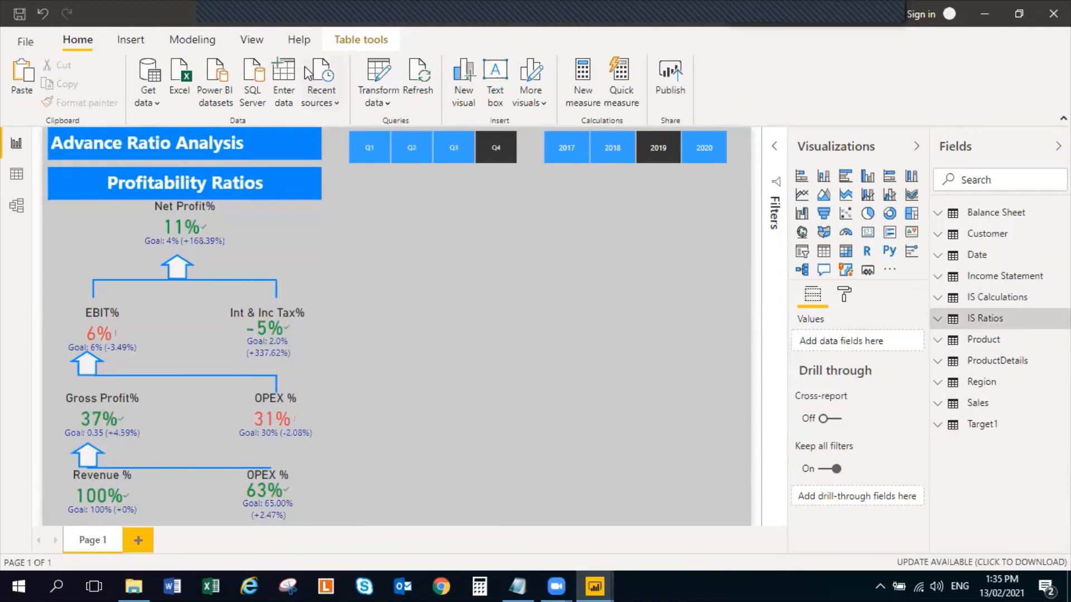
# Open the Power Query Editor and examine the Balance Sheet query's columns, from BS Values back to Main Account
pyautogui.click(380, 70)
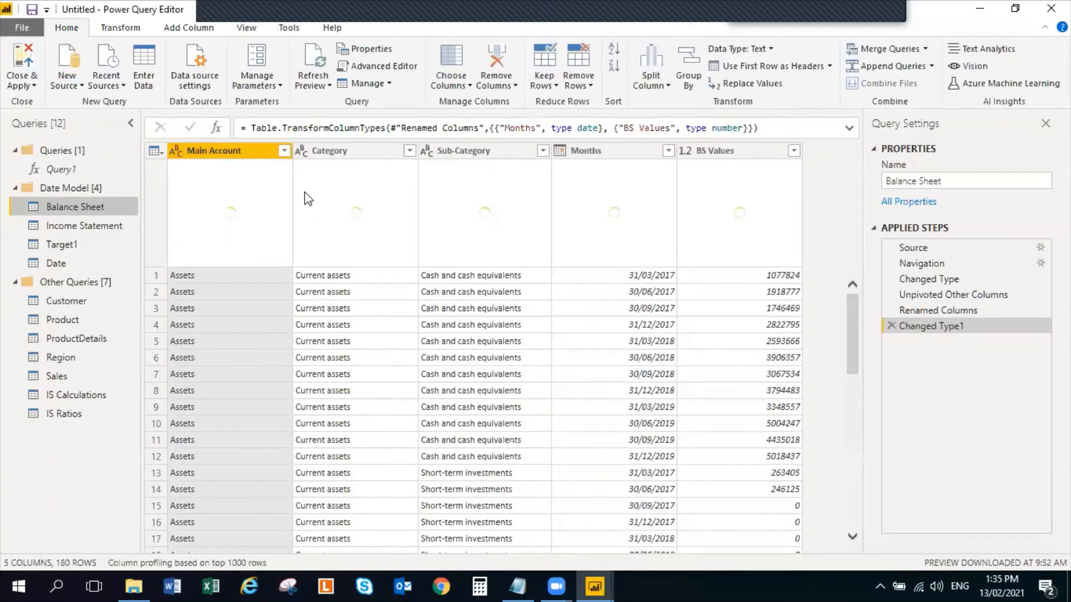
pyautogui.click(741, 146)
pyautogui.click(591, 148)
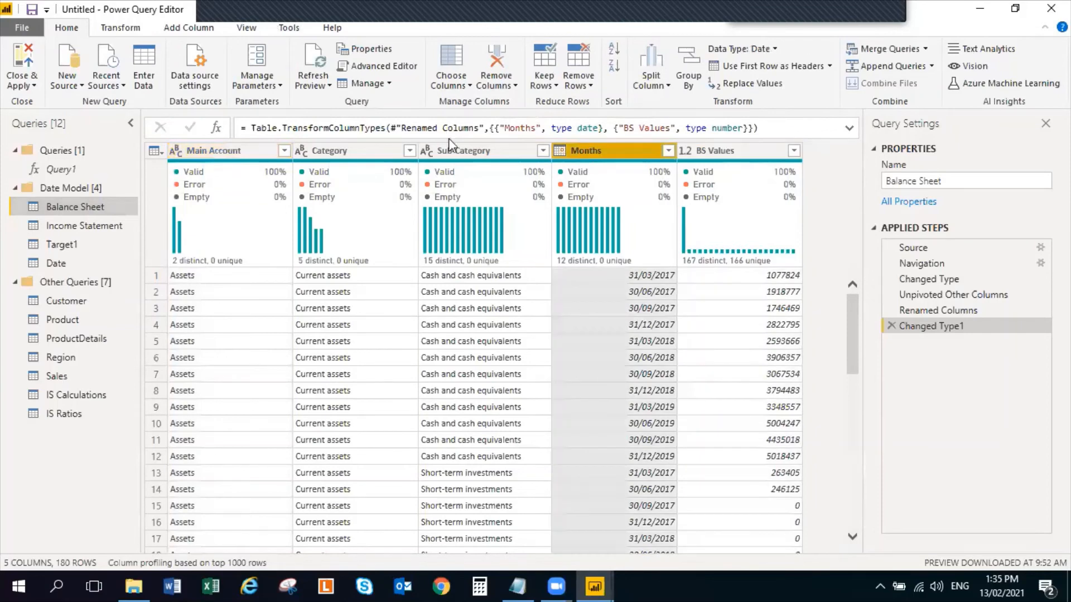
pyautogui.click(449, 146)
pyautogui.click(326, 152)
pyautogui.click(207, 151)
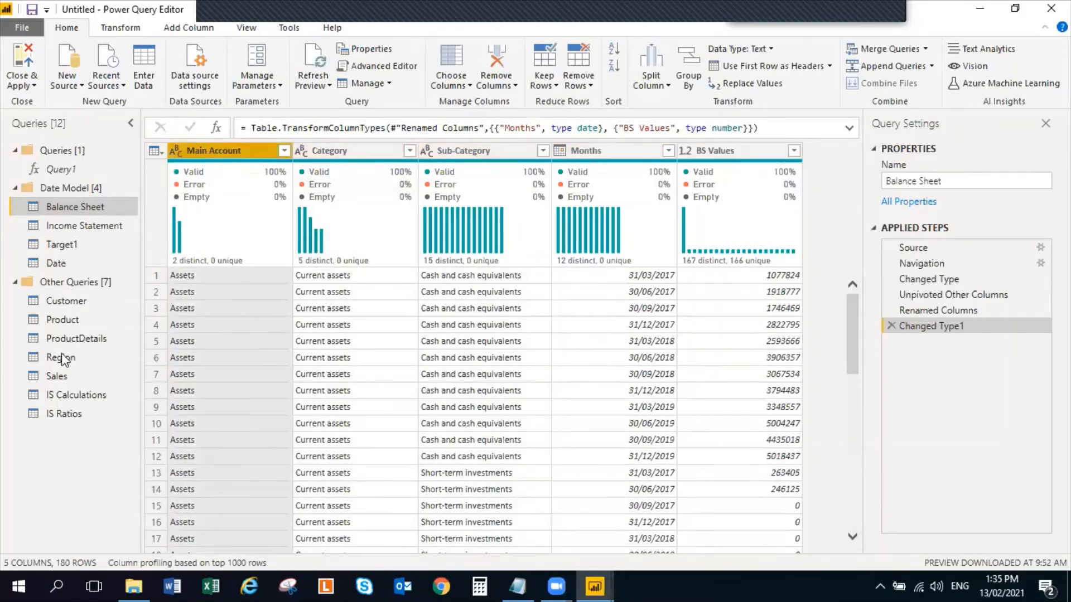
# Examine the Income Statement query in the Date Model group, collapse the group, and close and apply the Power Query Editor
pyautogui.click(11, 187)
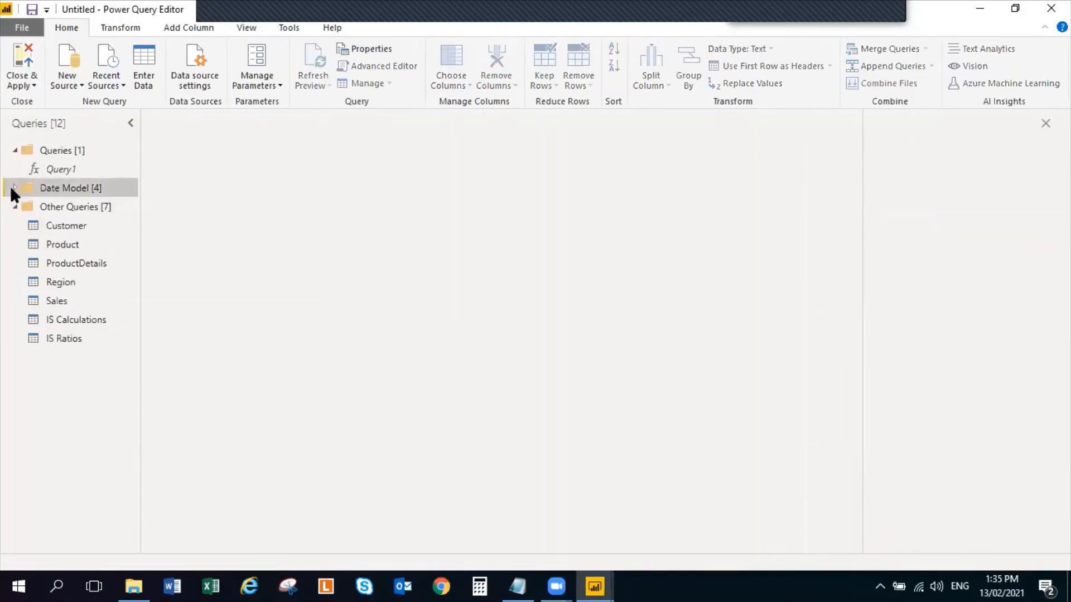
pyautogui.click(13, 187)
pyautogui.click(76, 228)
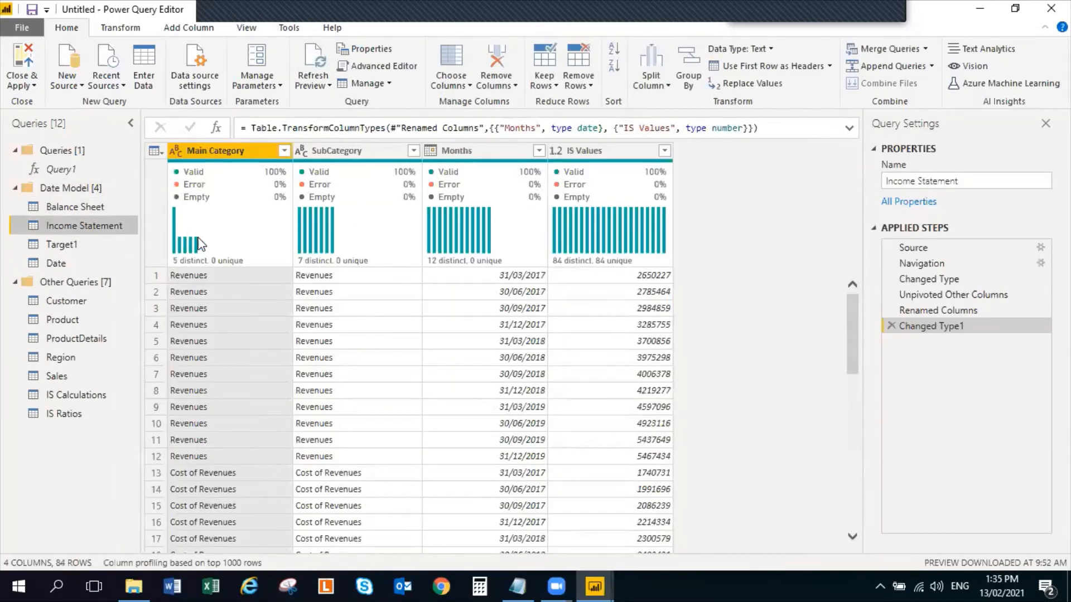
pyautogui.click(10, 186)
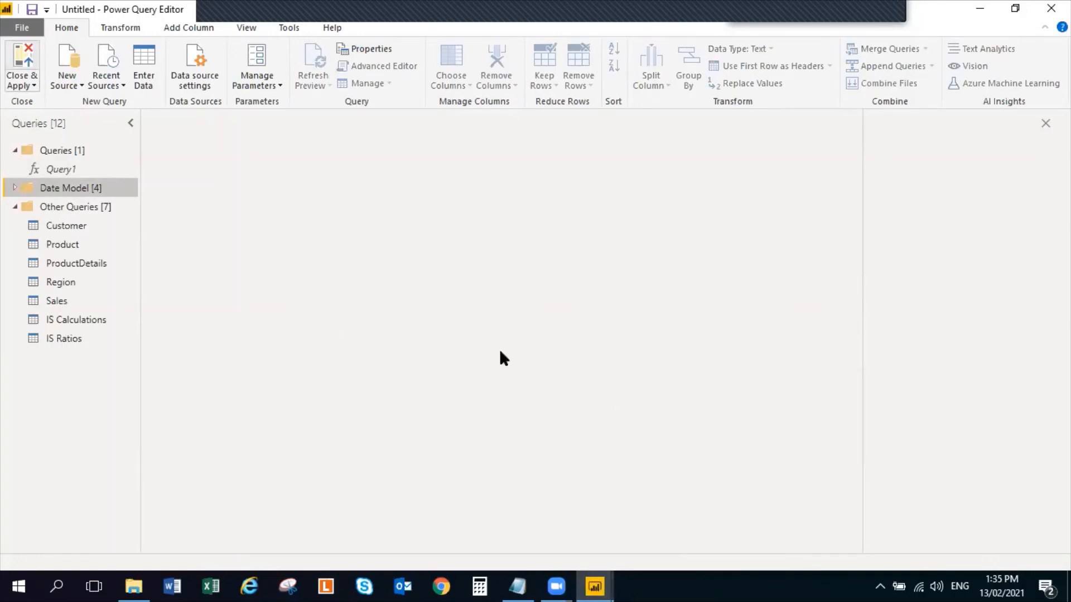
pyautogui.click(30, 64)
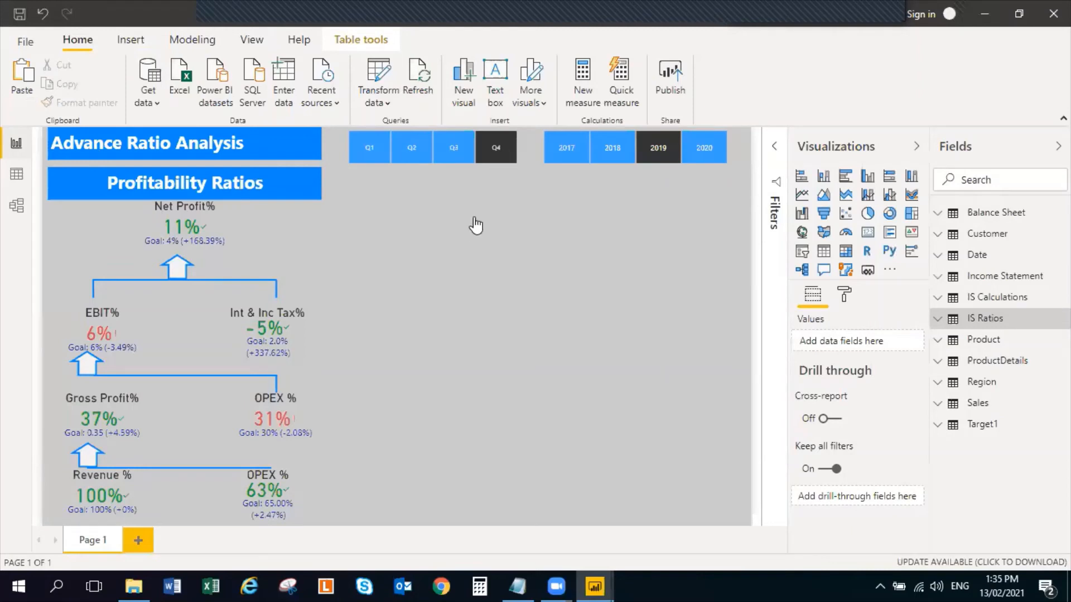
# Insert a text box on the report page, reduce its height by about half and enter the text Du Pont Analysis
pyautogui.click(456, 228)
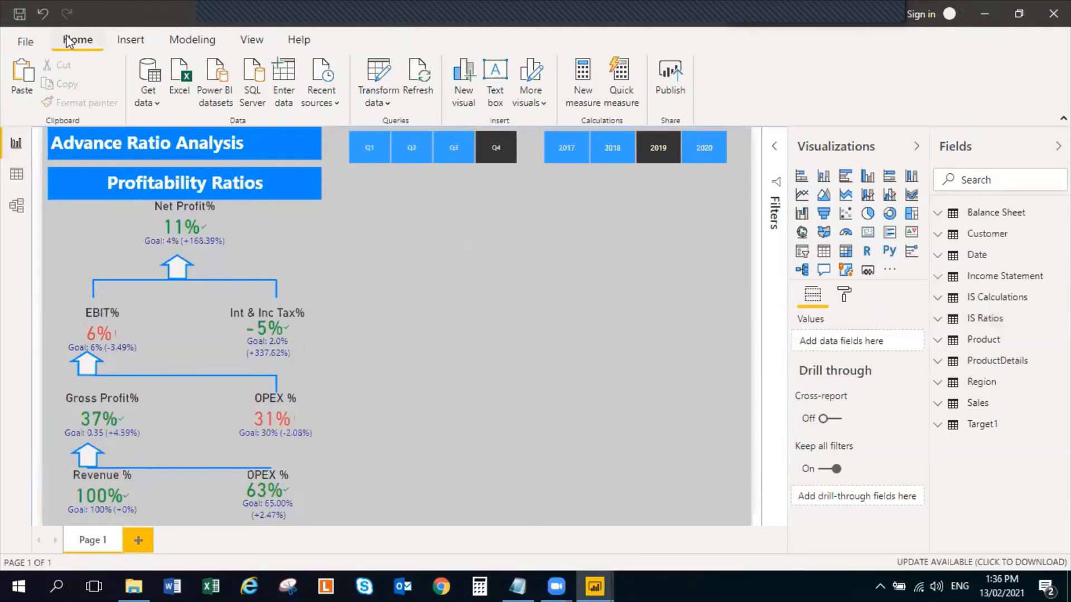
pyautogui.click(201, 40)
pyautogui.click(139, 38)
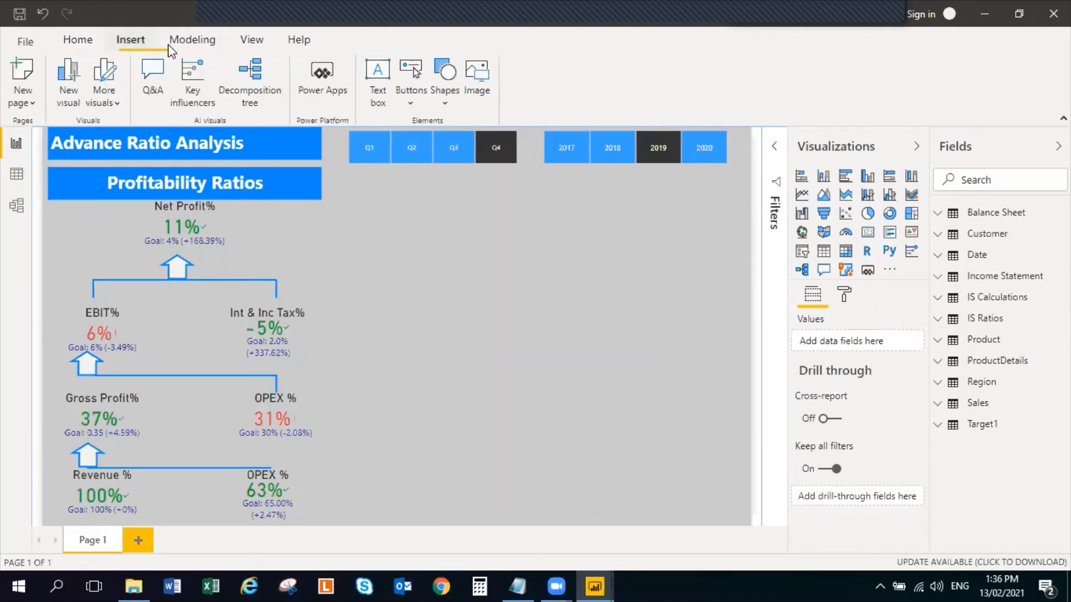
pyautogui.click(379, 89)
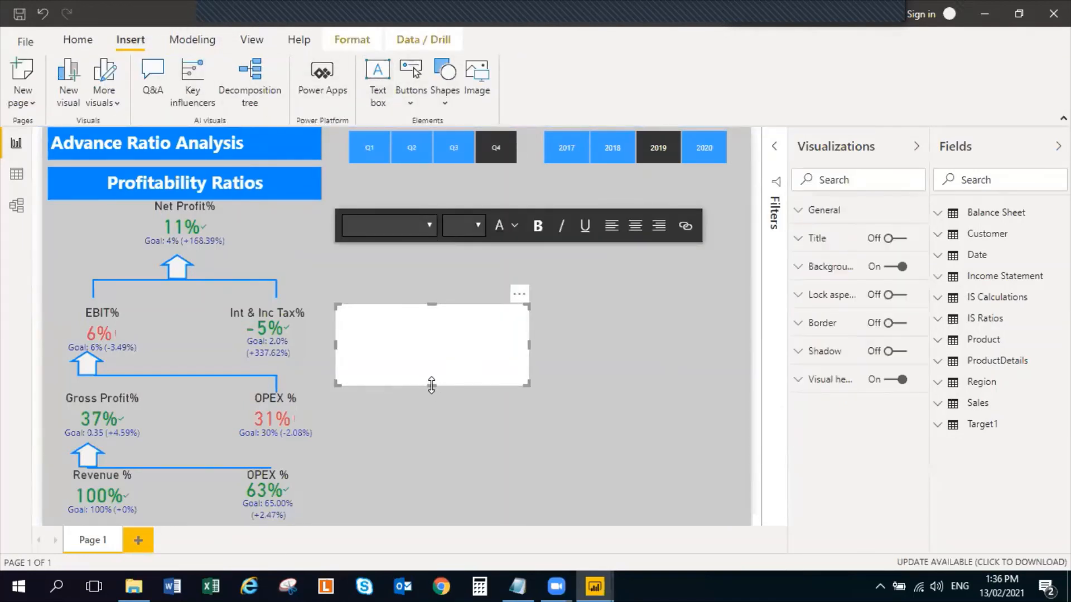
pyautogui.moveTo(434, 383); pyautogui.dragTo(436, 343)
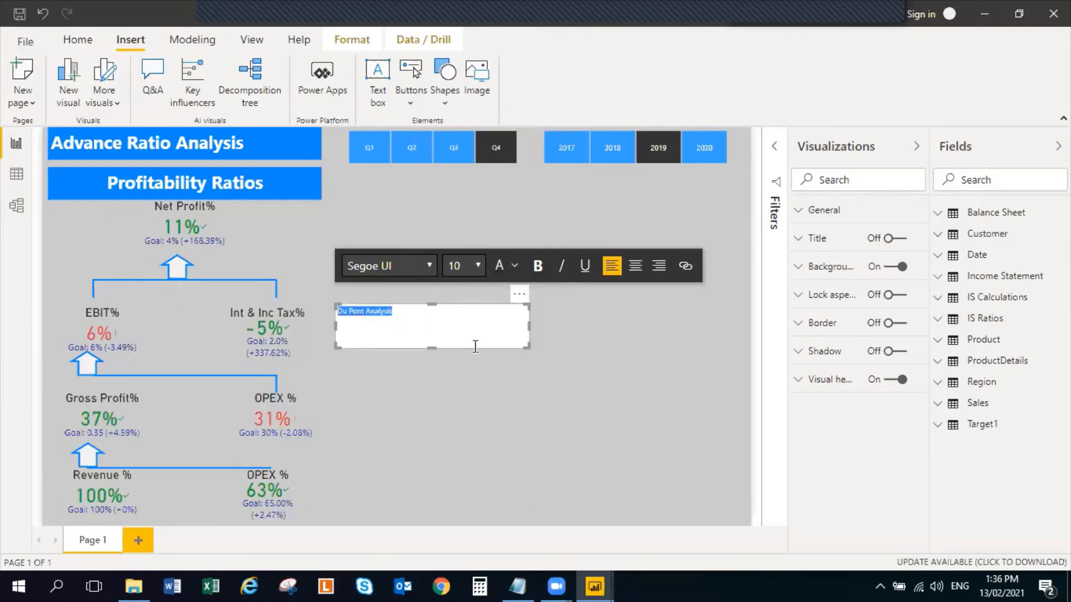
# Set the Du Pont Analysis text to size 24 and shrink the text box's height to fit the line
pyautogui.click(479, 266)
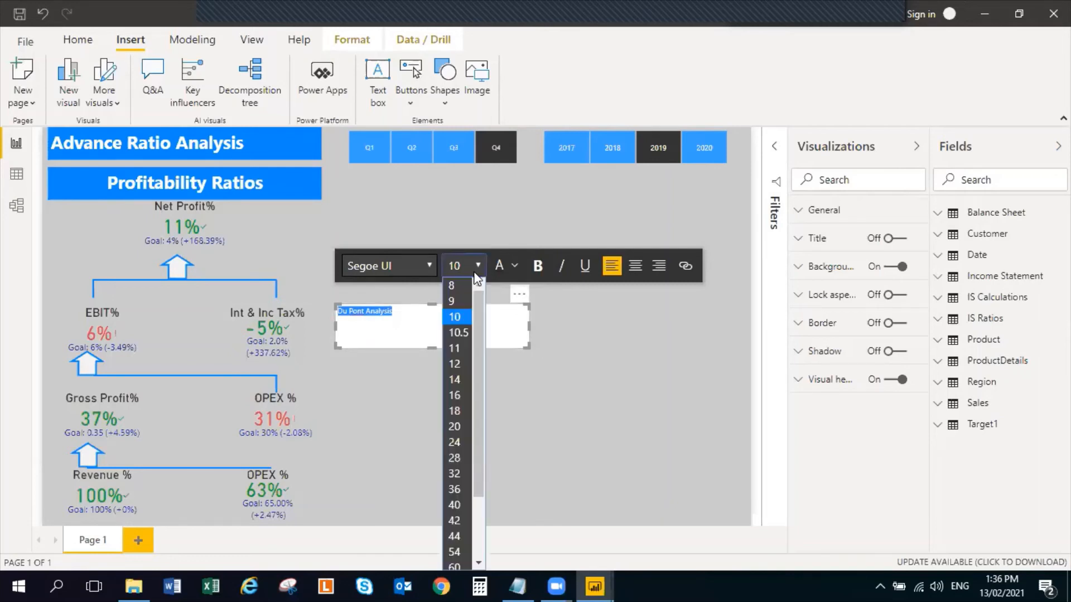
pyautogui.click(455, 442)
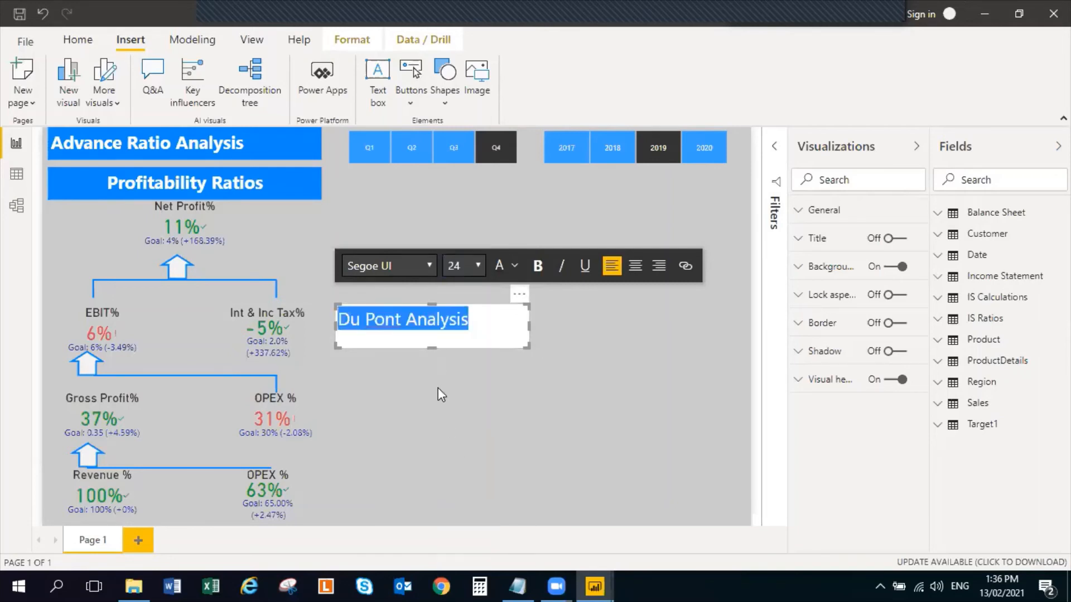
pyautogui.moveTo(427, 349); pyautogui.dragTo(417, 330)
# Move the Du Pont Analysis text box just below the Quarters and Year slicers and center its text
pyautogui.moveTo(493, 321); pyautogui.dragTo(538, 212)
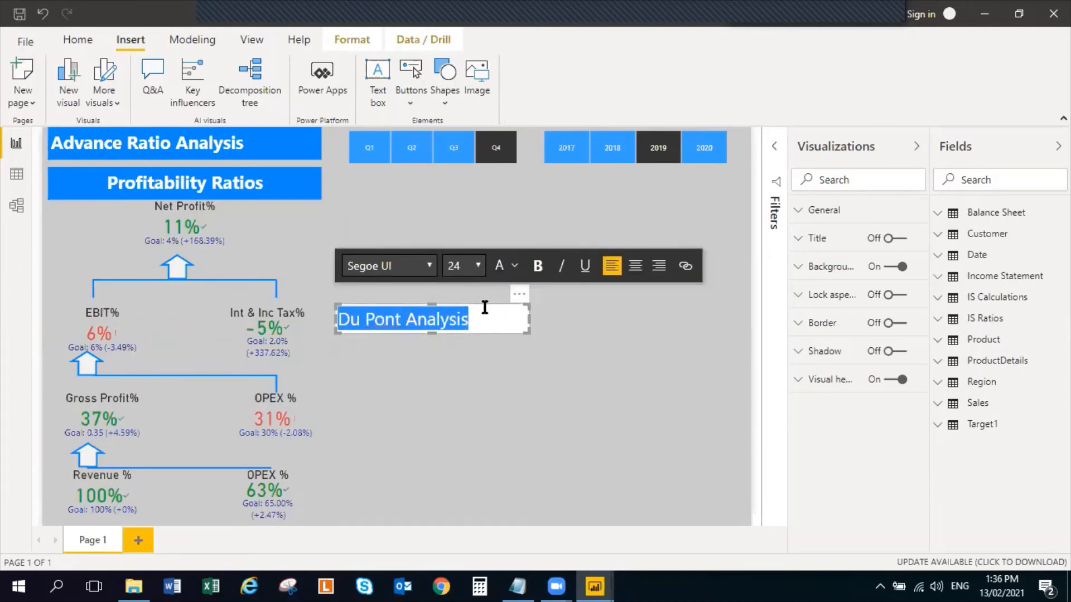
pyautogui.click(513, 334)
pyautogui.moveTo(513, 334); pyautogui.dragTo(634, 190)
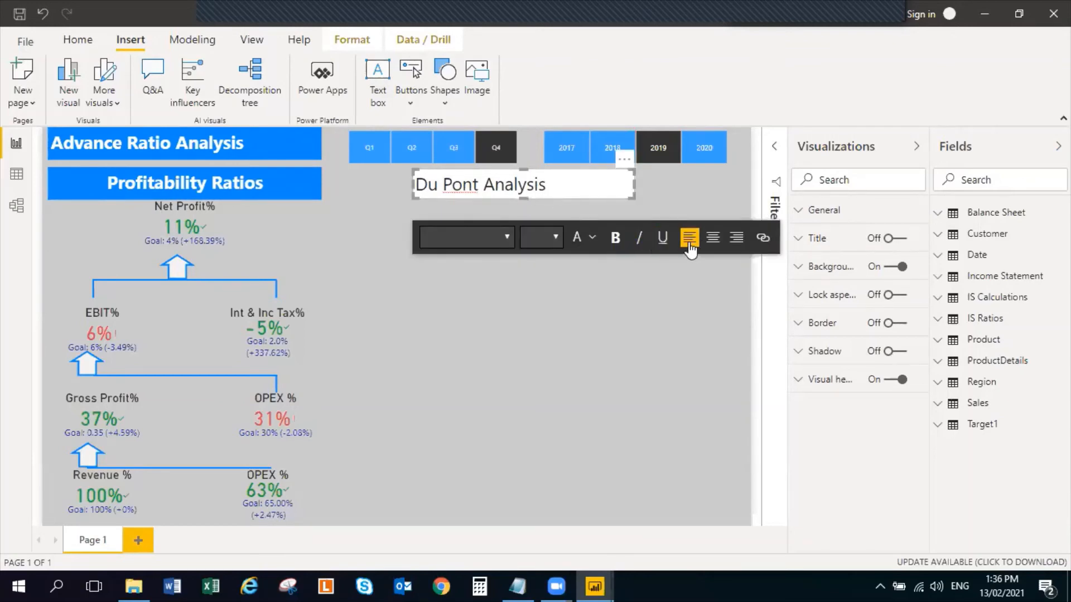
pyautogui.click(713, 237)
pyautogui.click(506, 296)
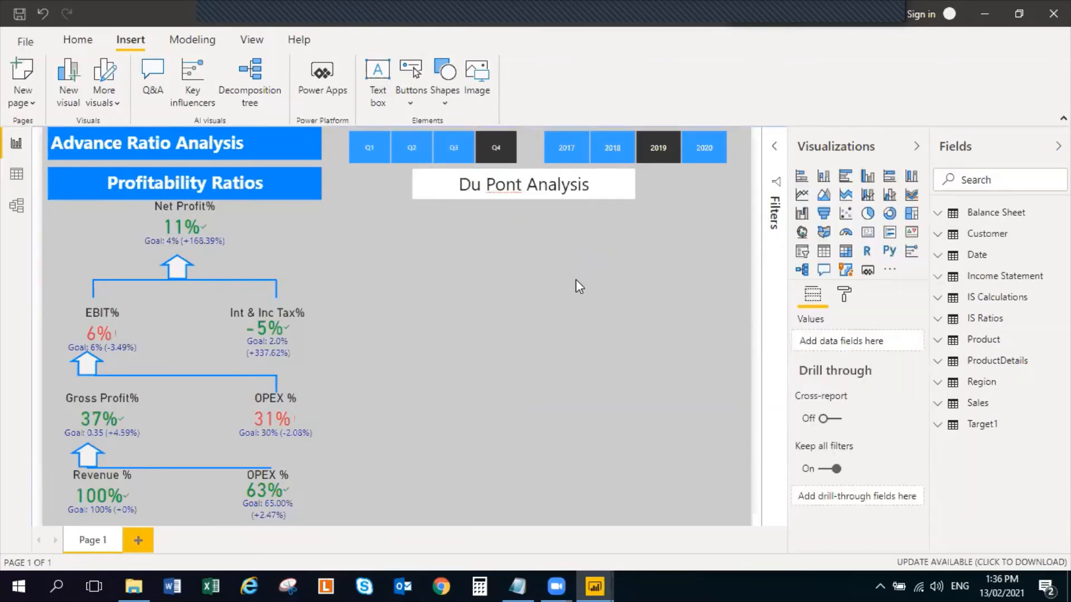
# Give the Du Pont Analysis text box a lighter blue background from the recent colors
pyautogui.click(613, 187)
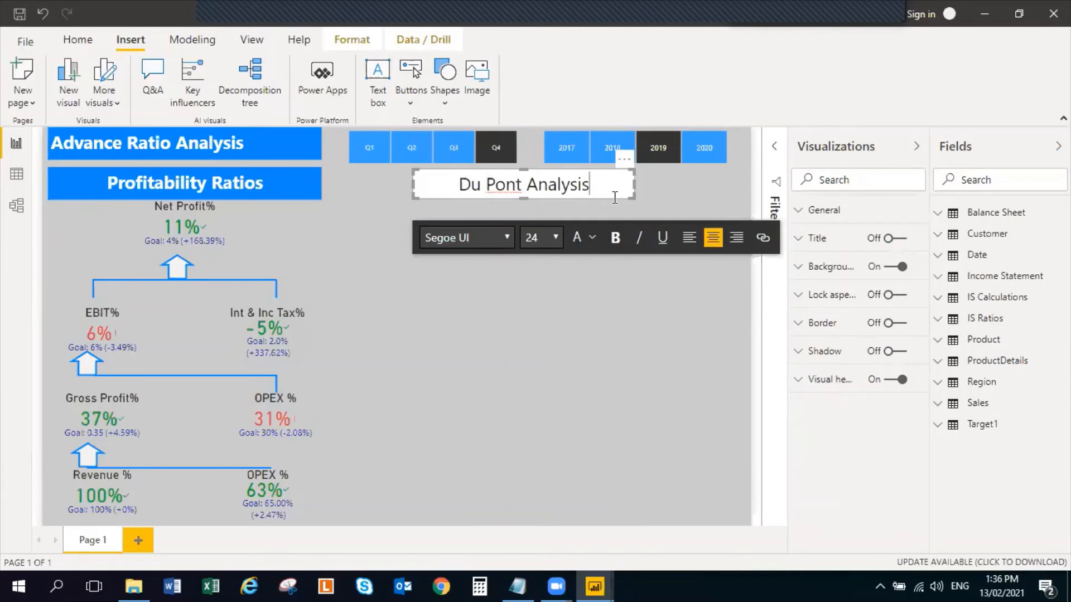
pyautogui.click(432, 326)
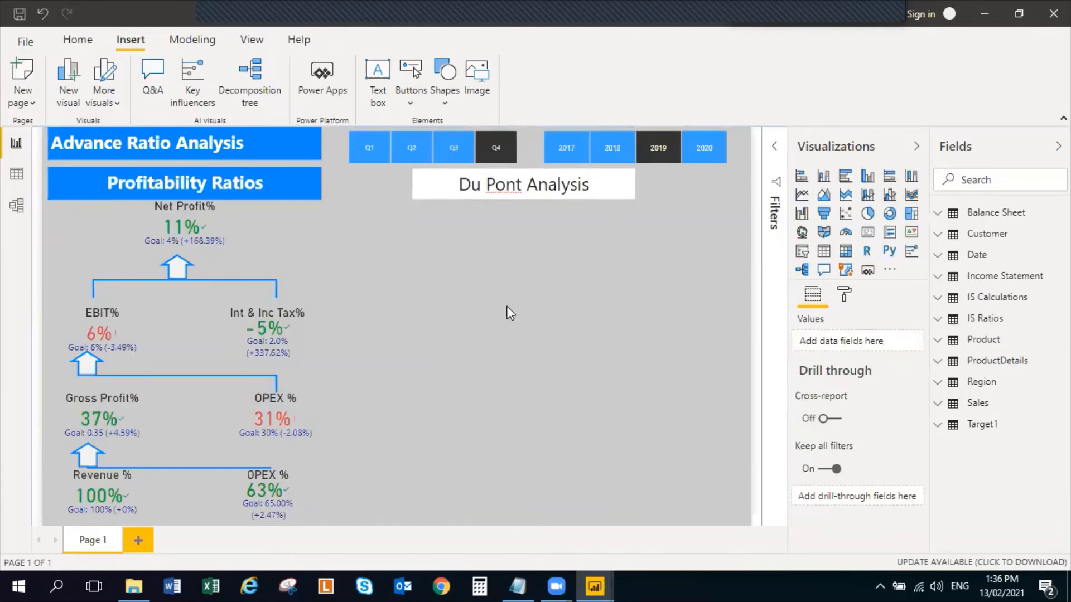
pyautogui.click(416, 186)
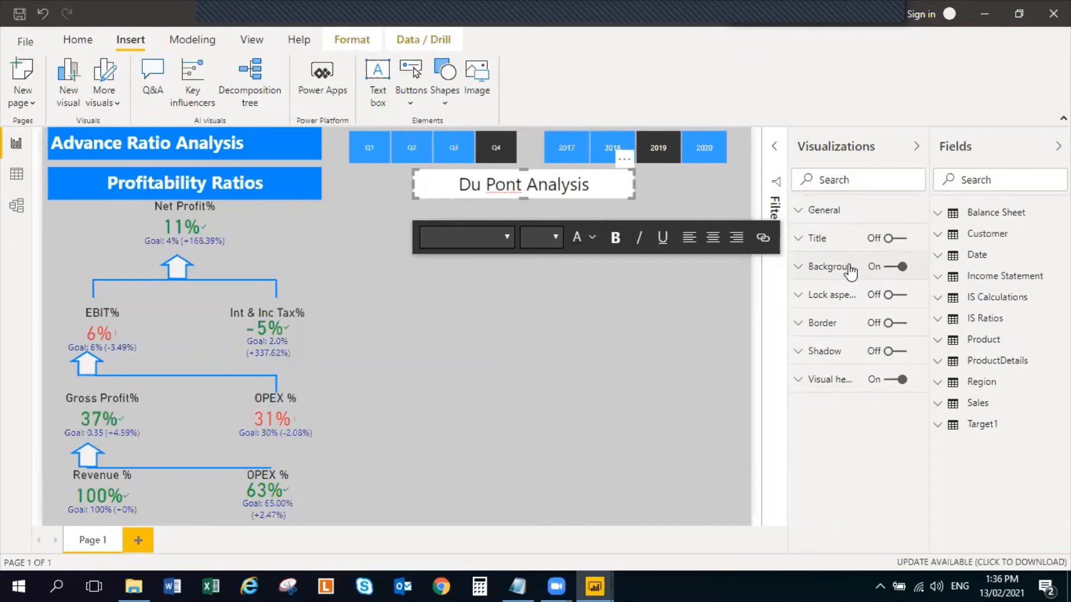
pyautogui.click(799, 267)
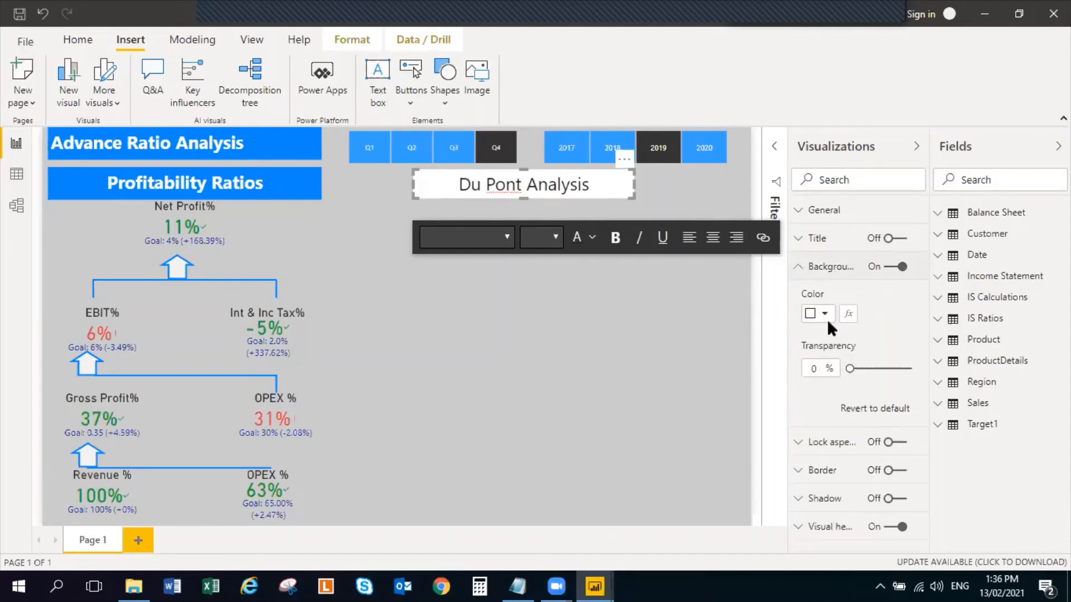
pyautogui.click(825, 315)
pyautogui.click(826, 350)
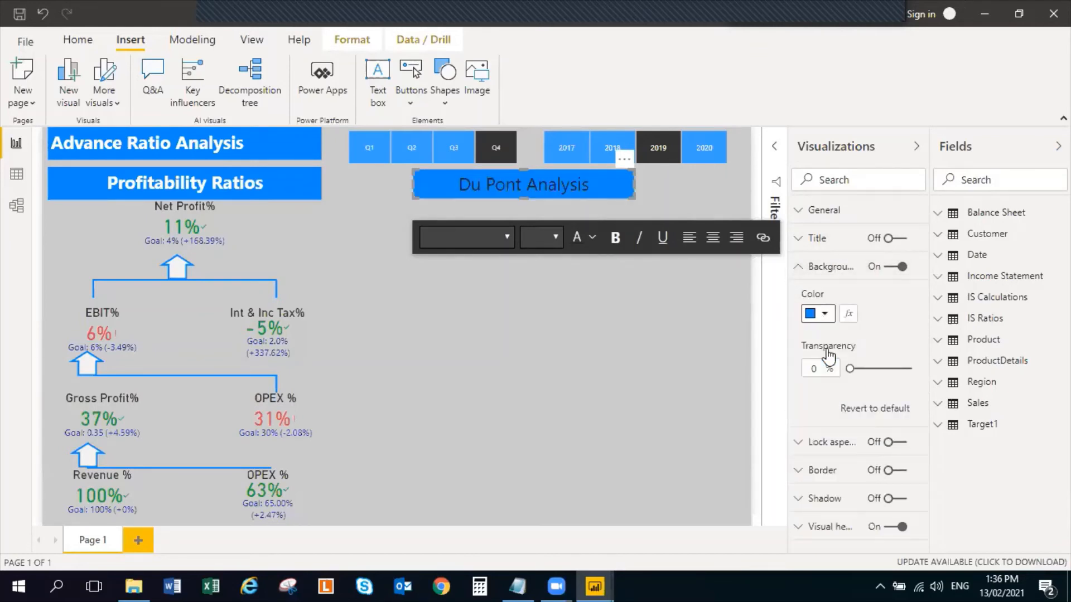
pyautogui.click(823, 315)
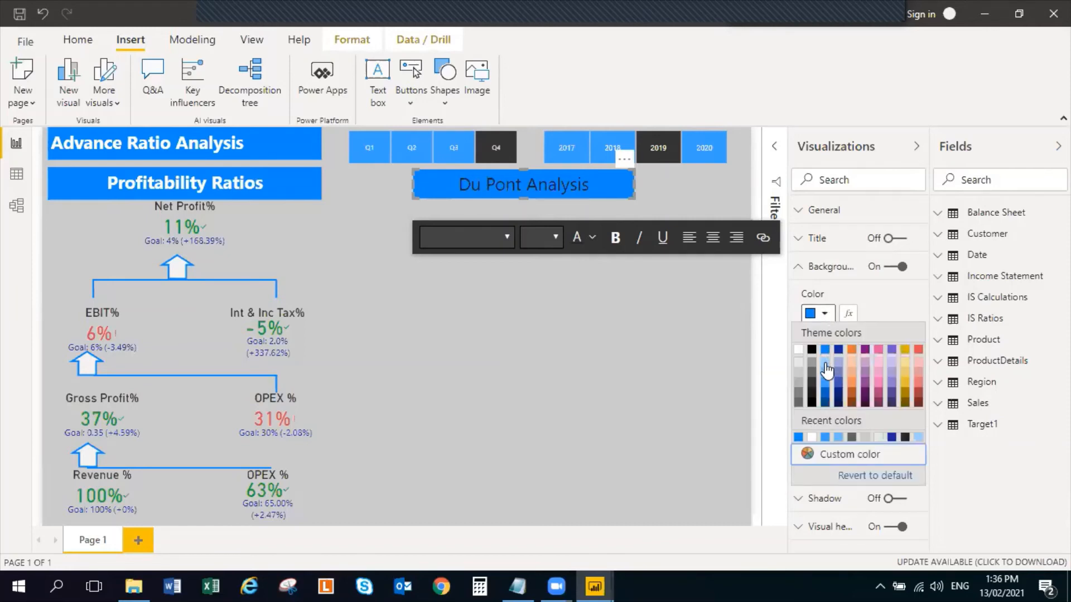
pyautogui.click(825, 437)
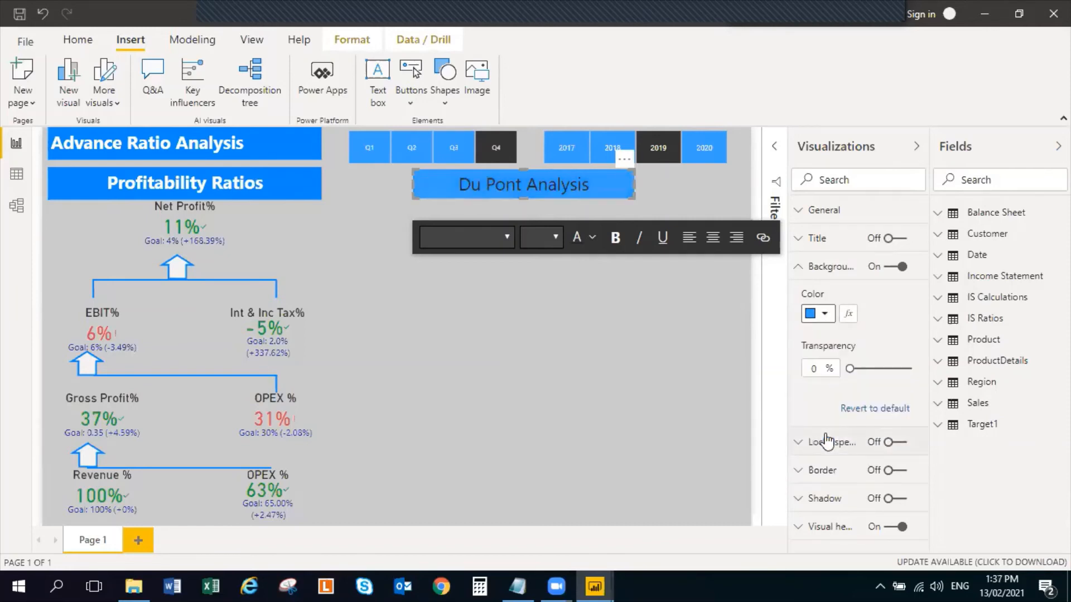
# Make the Du Pont Analysis heading text bold and white
pyautogui.tripleClick(557, 186)
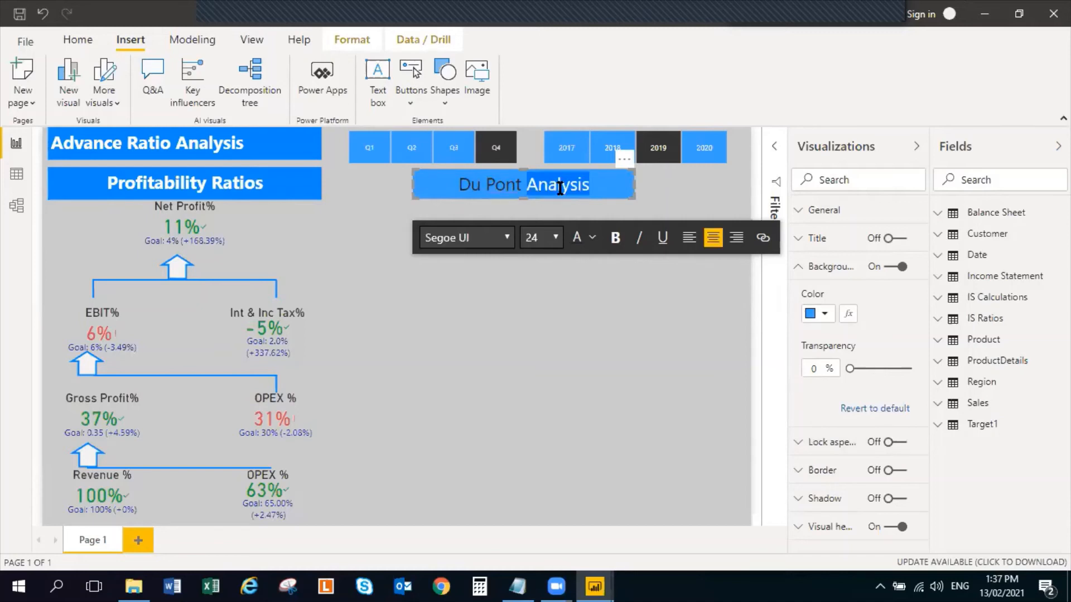
pyautogui.click(614, 237)
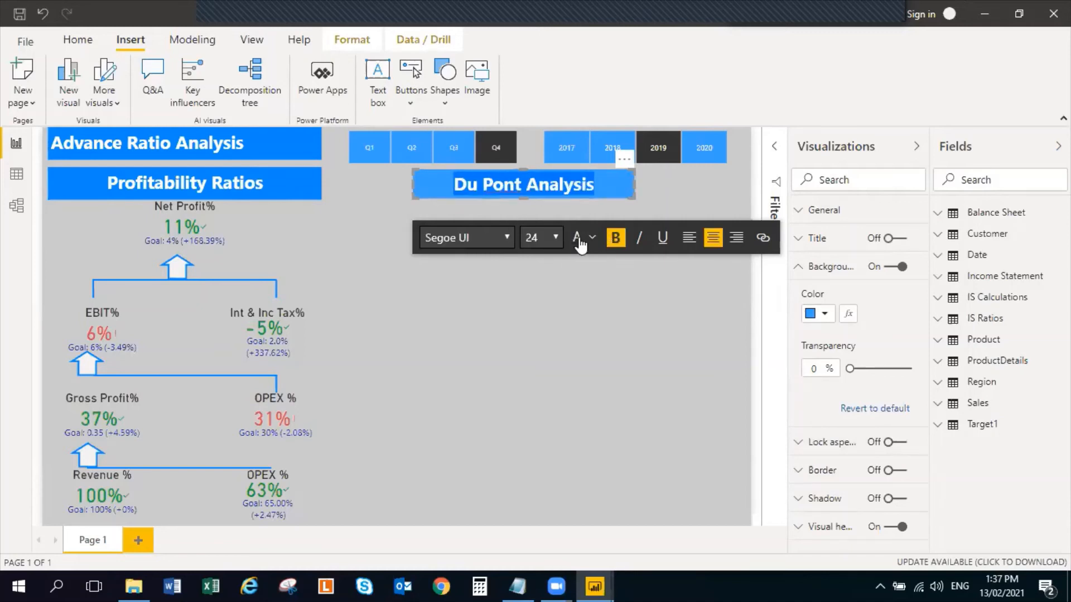
pyautogui.click(592, 238)
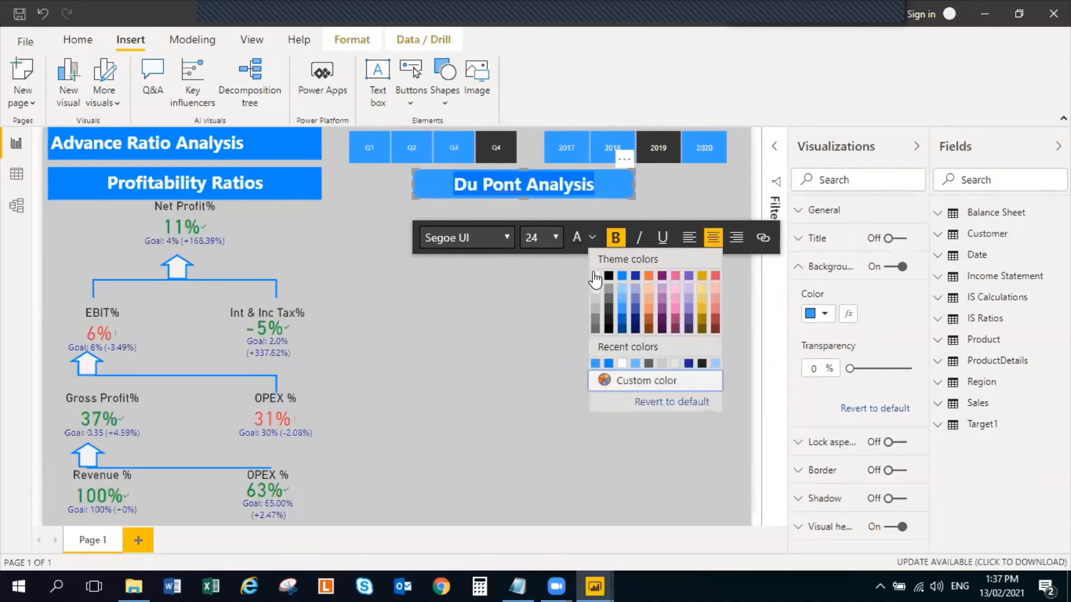
pyautogui.click(508, 292)
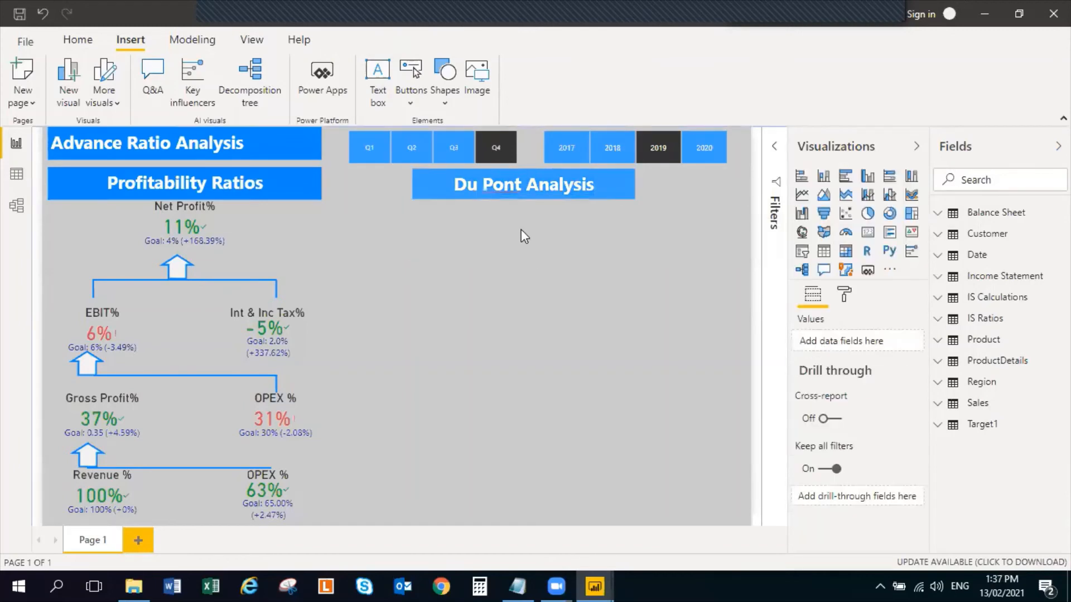
pyautogui.click(521, 193)
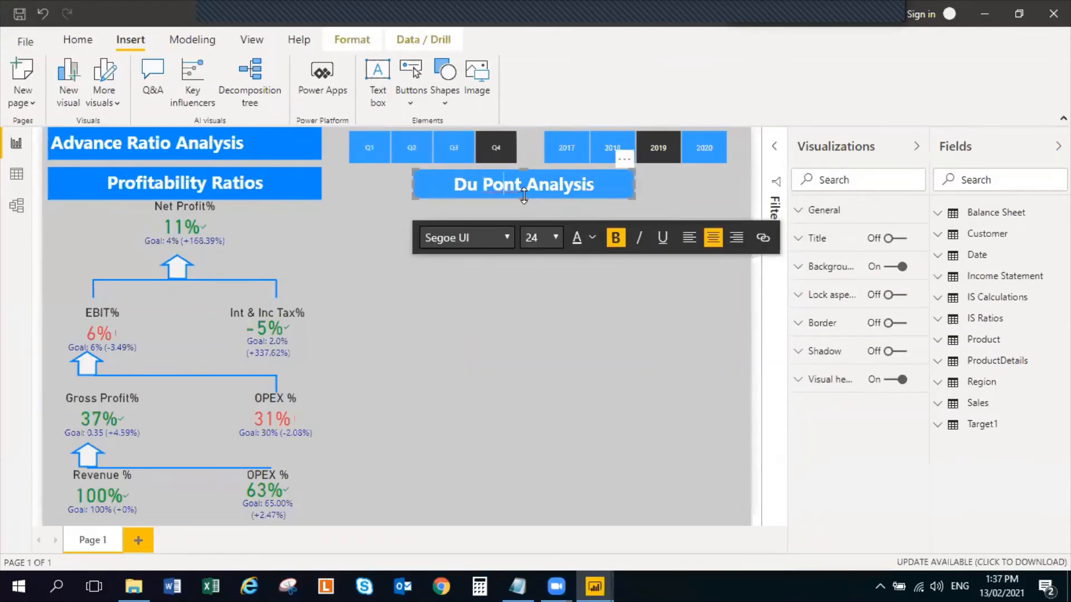
pyautogui.moveTo(523, 196); pyautogui.dragTo(523, 198)
pyautogui.click(527, 280)
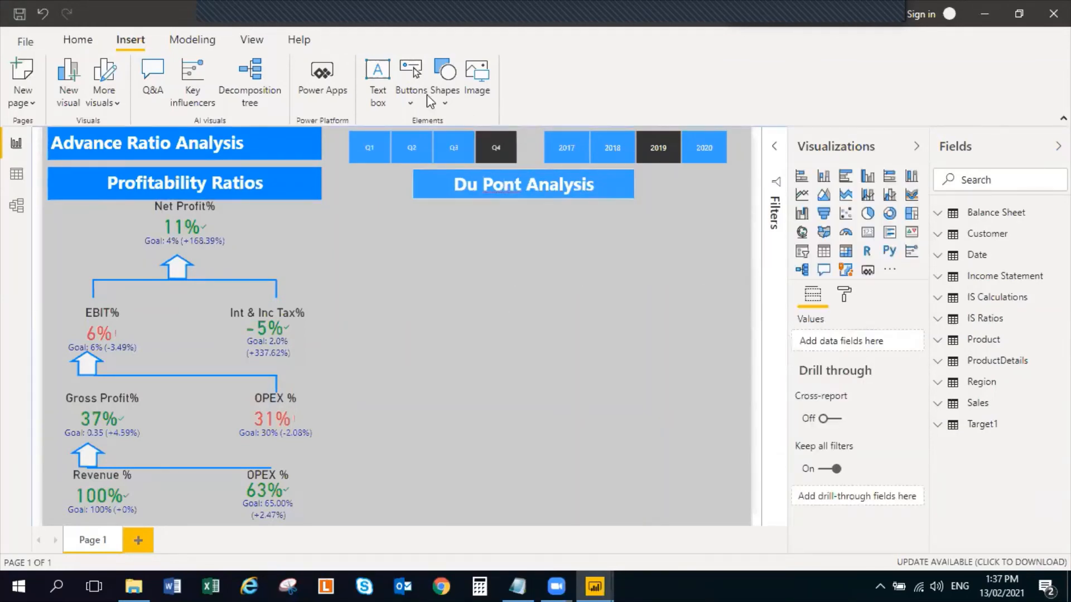
# Create and load a new blank table named BS Caculations
pyautogui.click(64, 42)
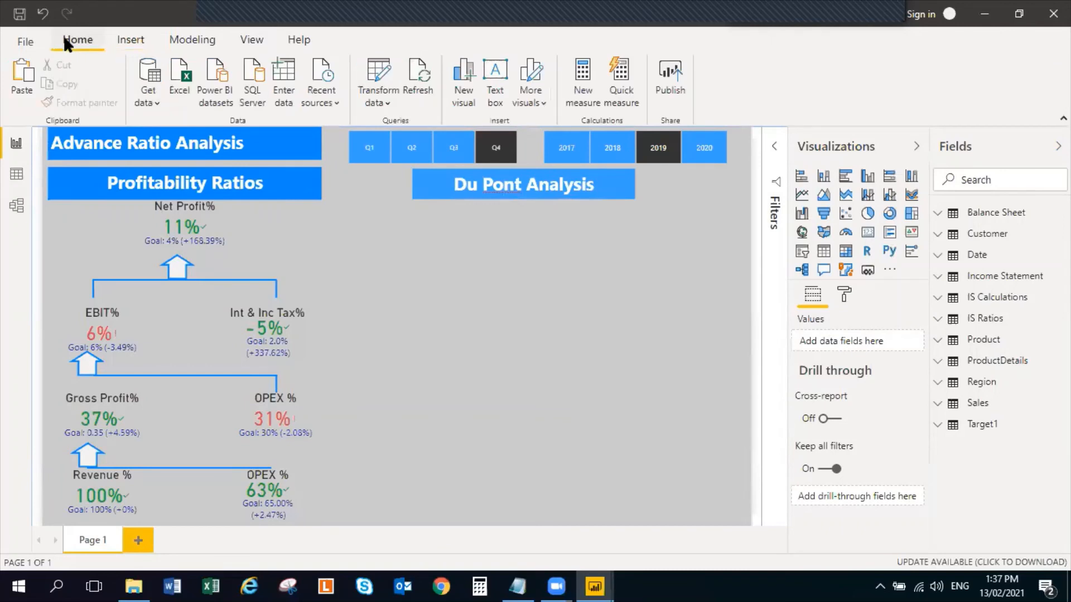
pyautogui.click(283, 80)
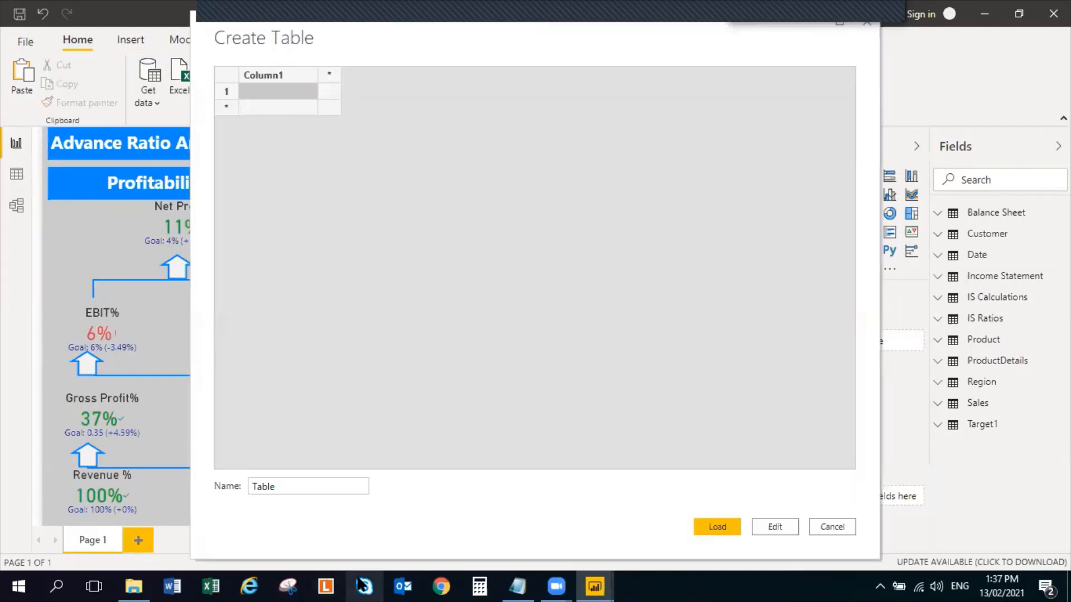
pyautogui.click(285, 487)
pyautogui.doubleClick(285, 487)
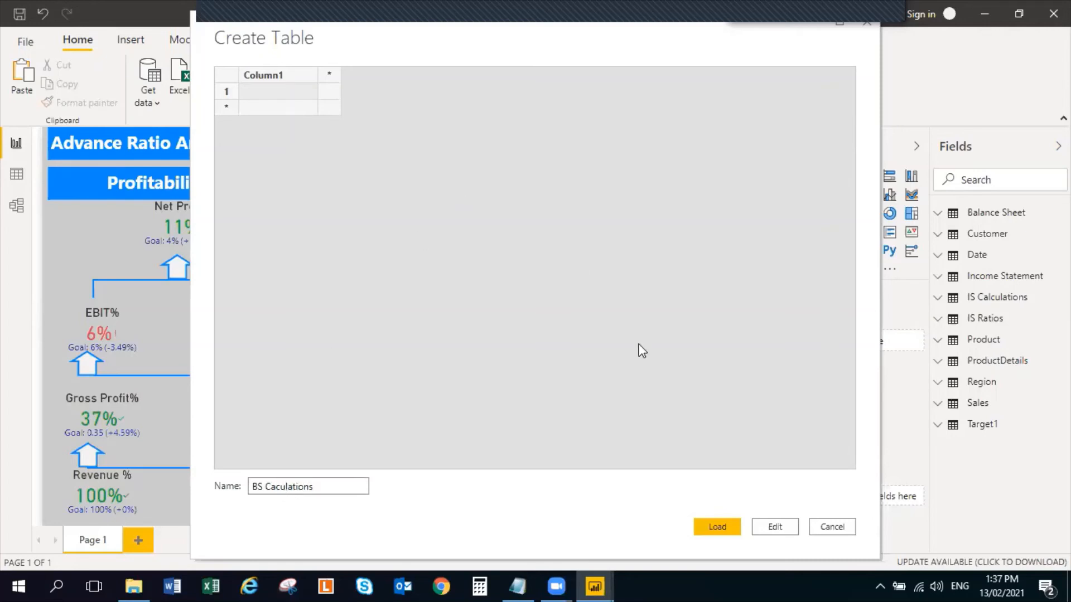
pyautogui.click(702, 530)
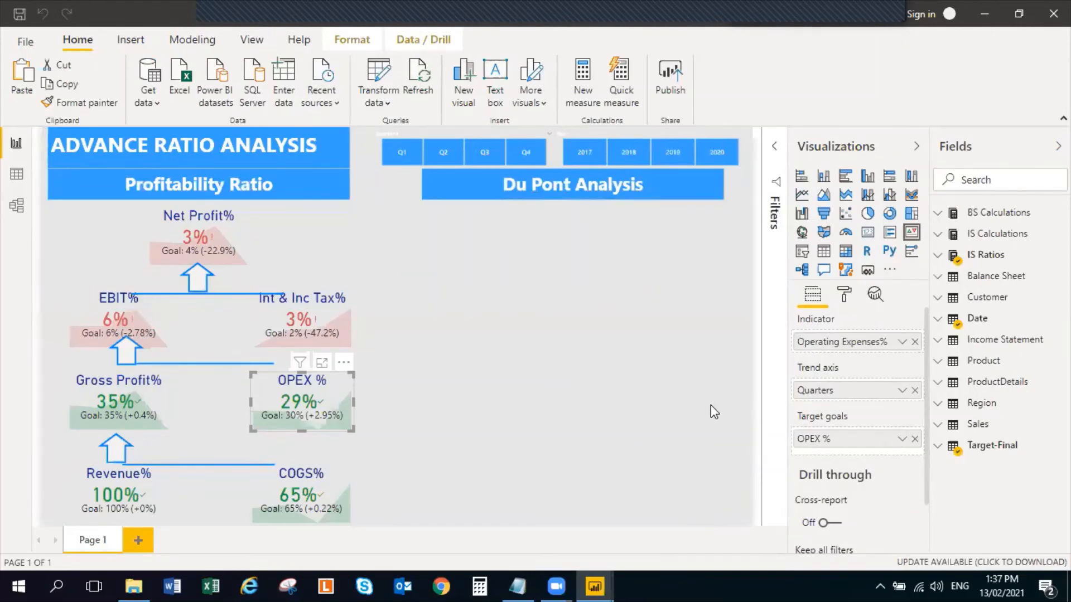
# Switch to the Notepad notes and review the measure formulas under BS CALCULATIONS
pyautogui.hotkey('alt', 'Tab')
pyautogui.hotkey('alt', 'Tab')
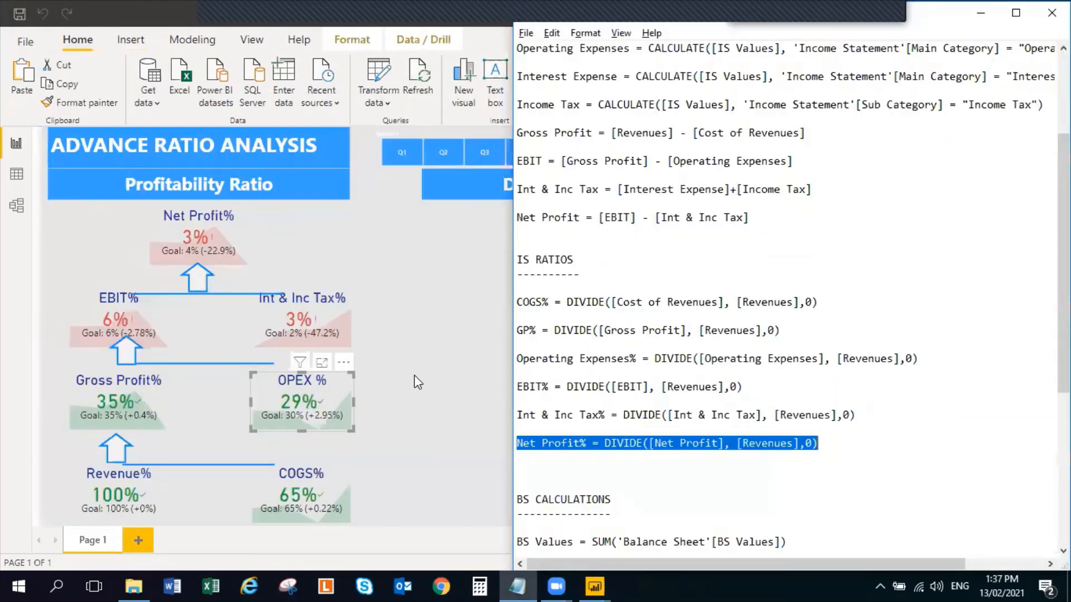
pyautogui.scroll(-3, 669, 412)
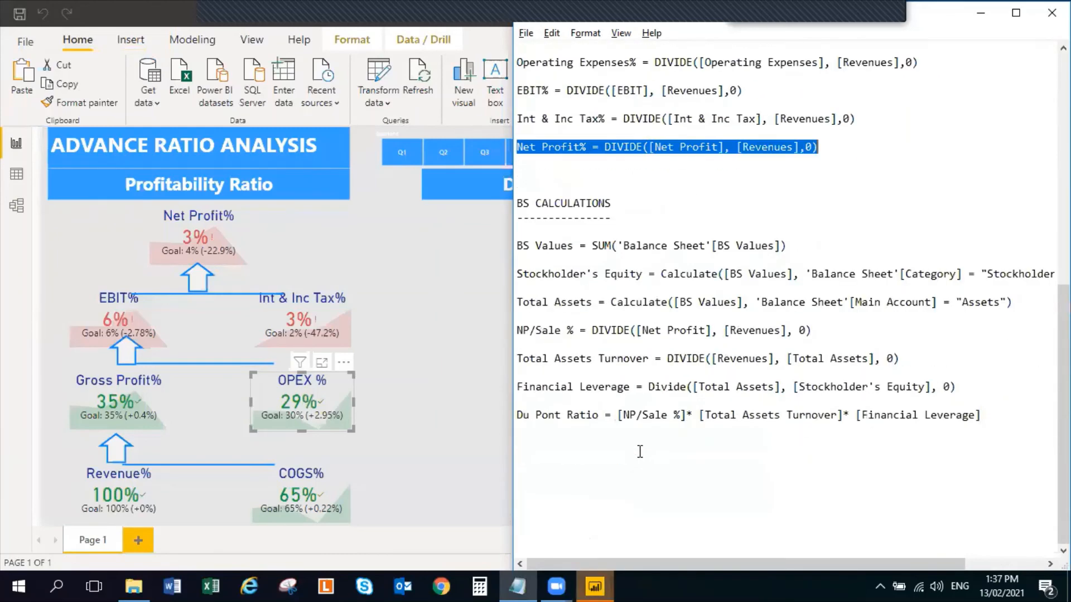
pyautogui.scroll(1, 658, 423)
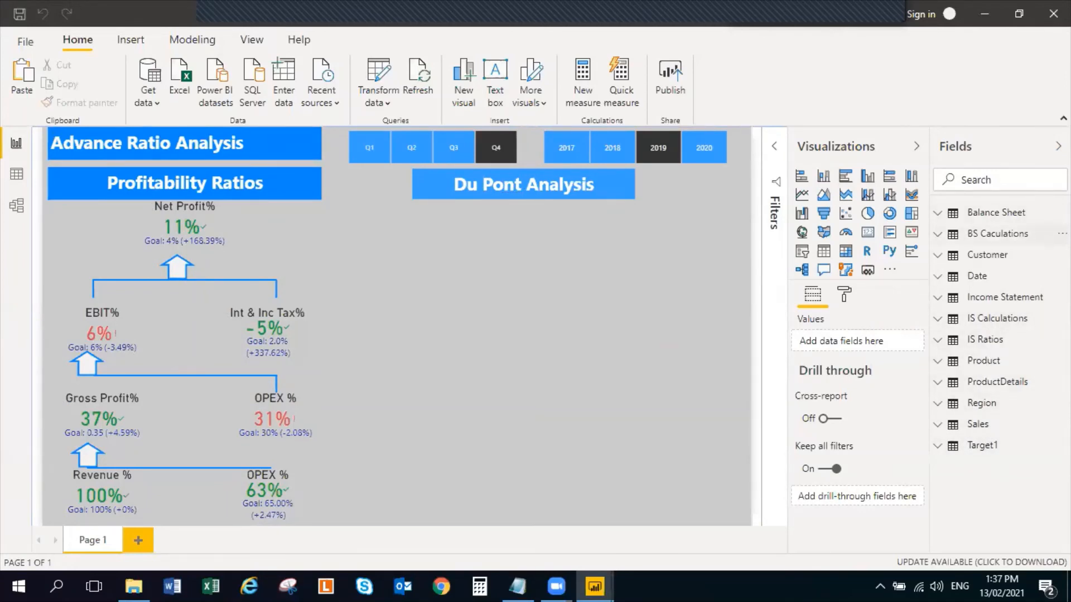
# Add a measure to the BS Caculations table: BS Values = SUM('Balance Sheet'[BS Values])
pyautogui.click(1062, 235)
pyautogui.click(1028, 255)
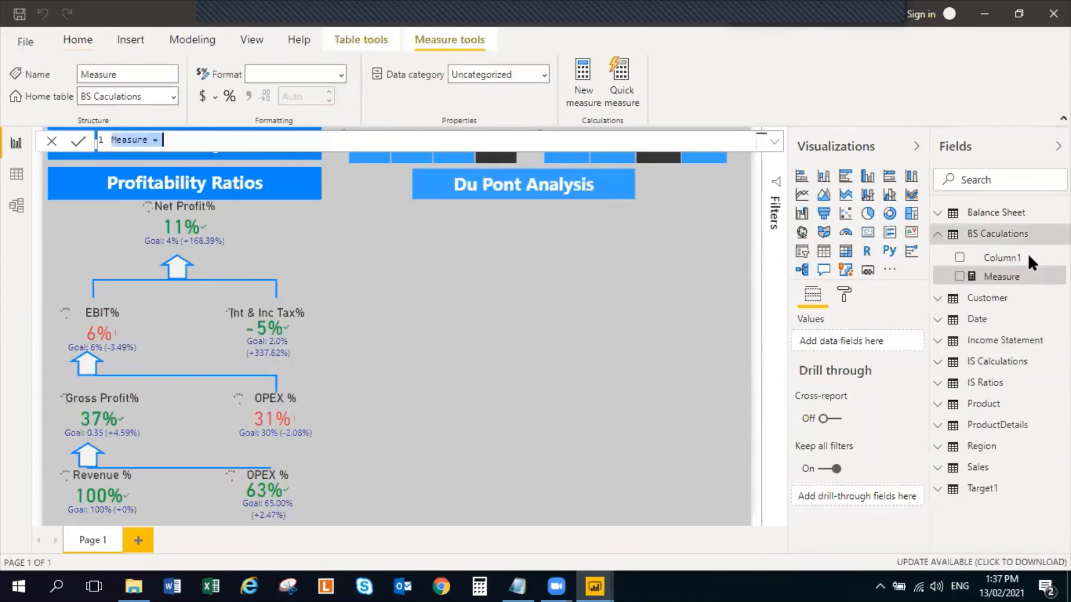
pyautogui.write('BS V')
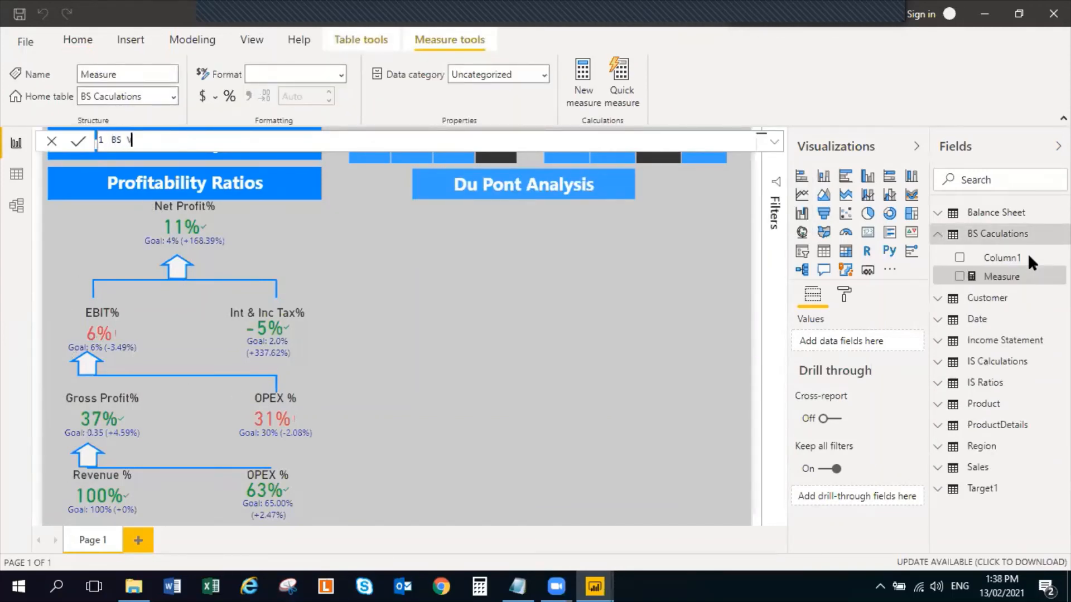
pyautogui.write('alues = SUM(ba')
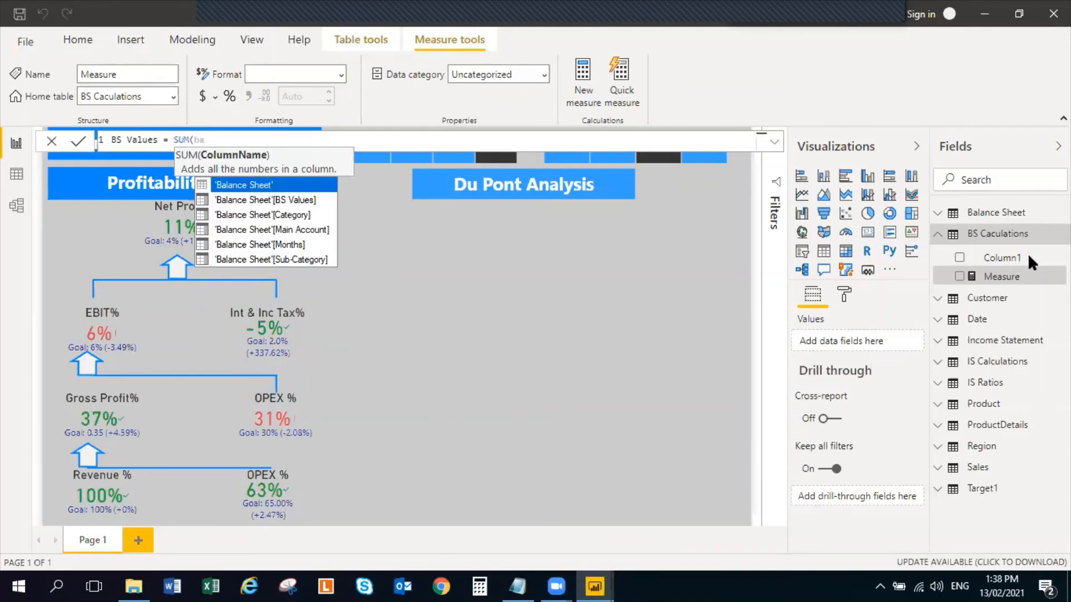
pyautogui.click(298, 202)
pyautogui.write(')')
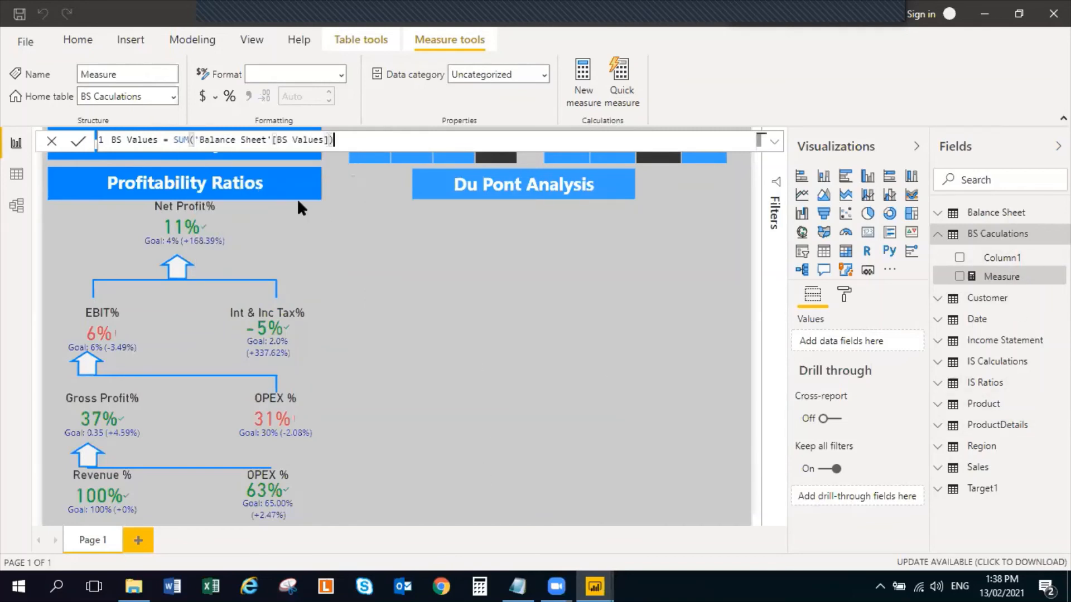
pyautogui.press('Return')
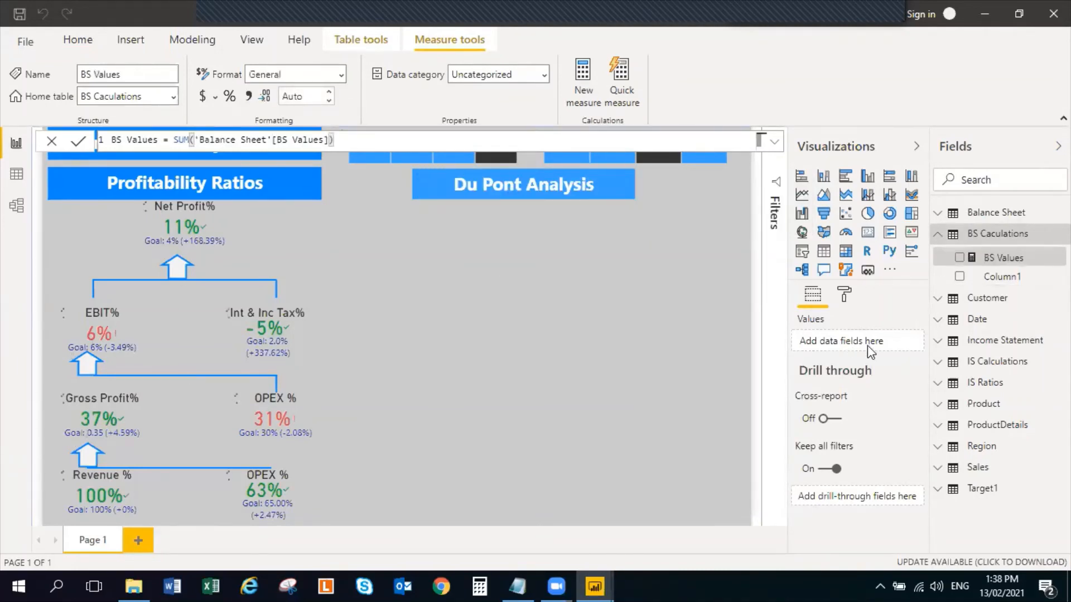
# Delete the placeholder Column1 from the BS Caculations table
pyautogui.rightClick(990, 279)
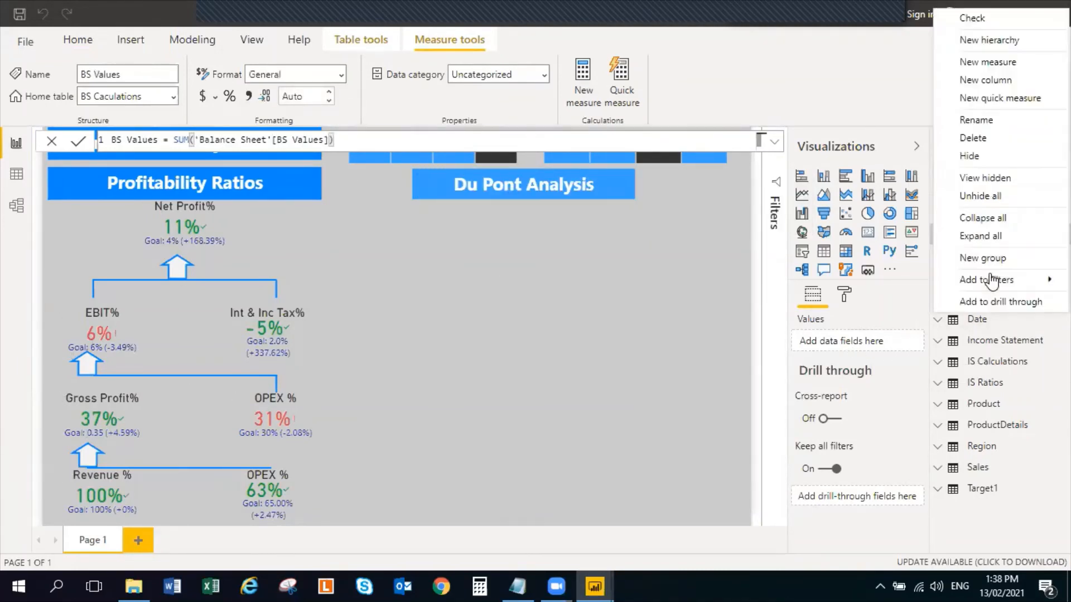
pyautogui.click(990, 140)
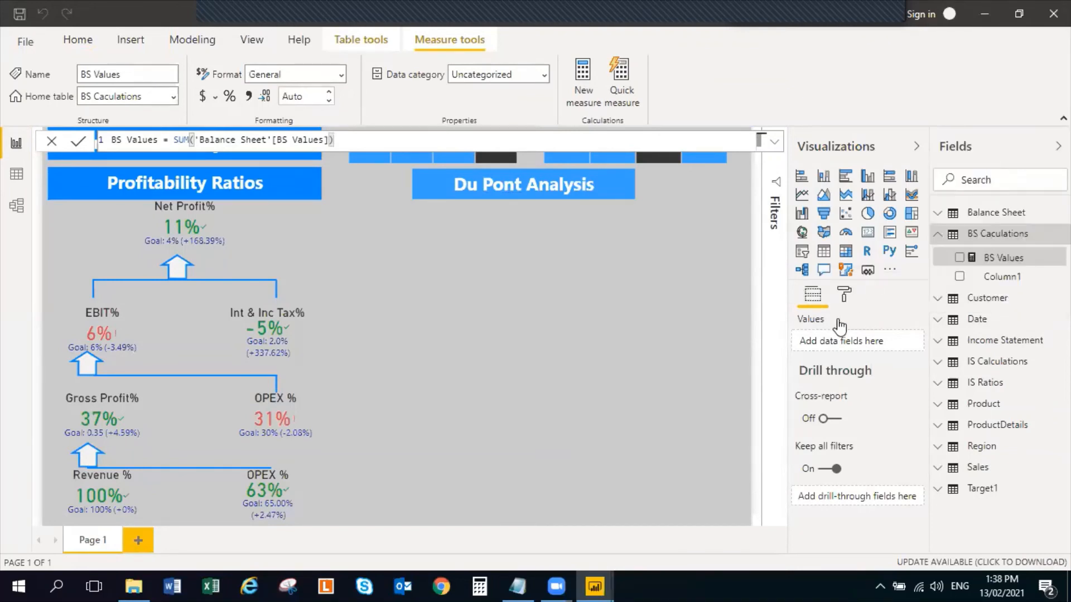
pyautogui.click(609, 312)
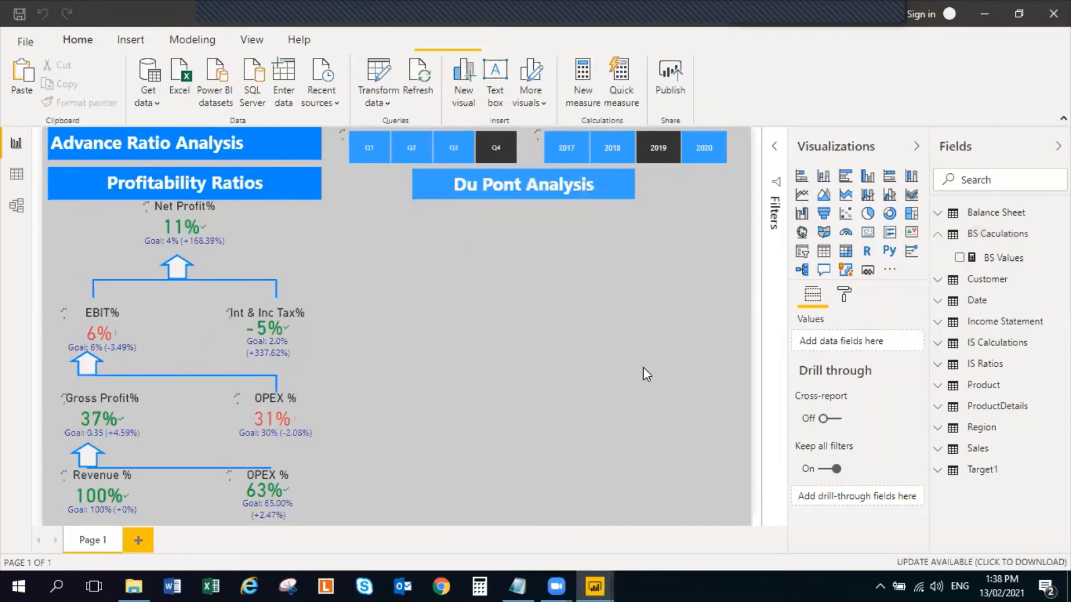
# Check the BS Values measure's formula and open the Power Query Editor to examine the Balance Sheet query
pyautogui.click(995, 256)
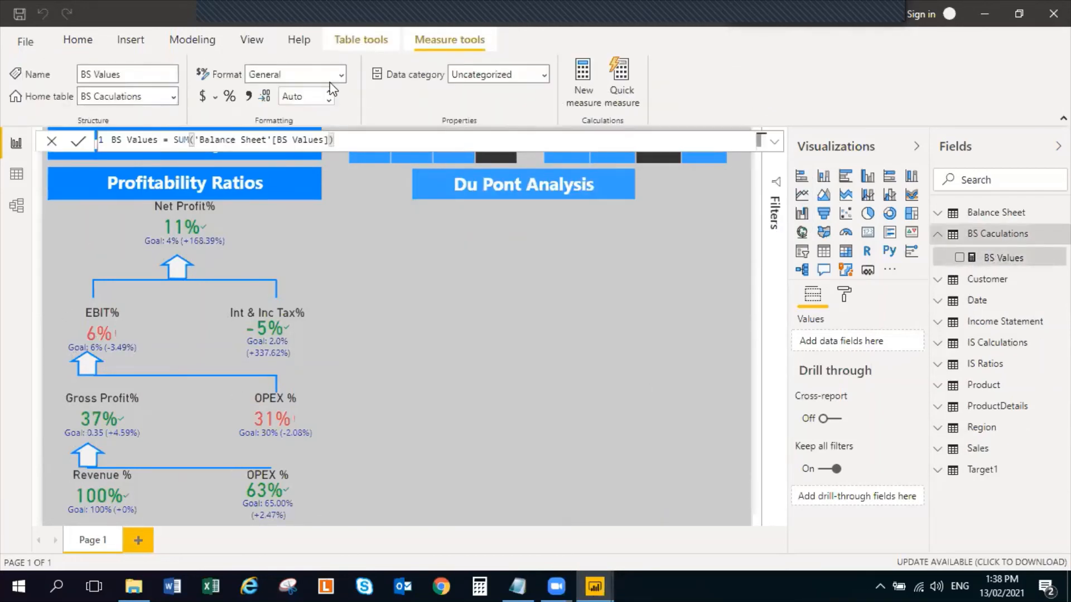
pyautogui.click(96, 33)
pyautogui.click(379, 69)
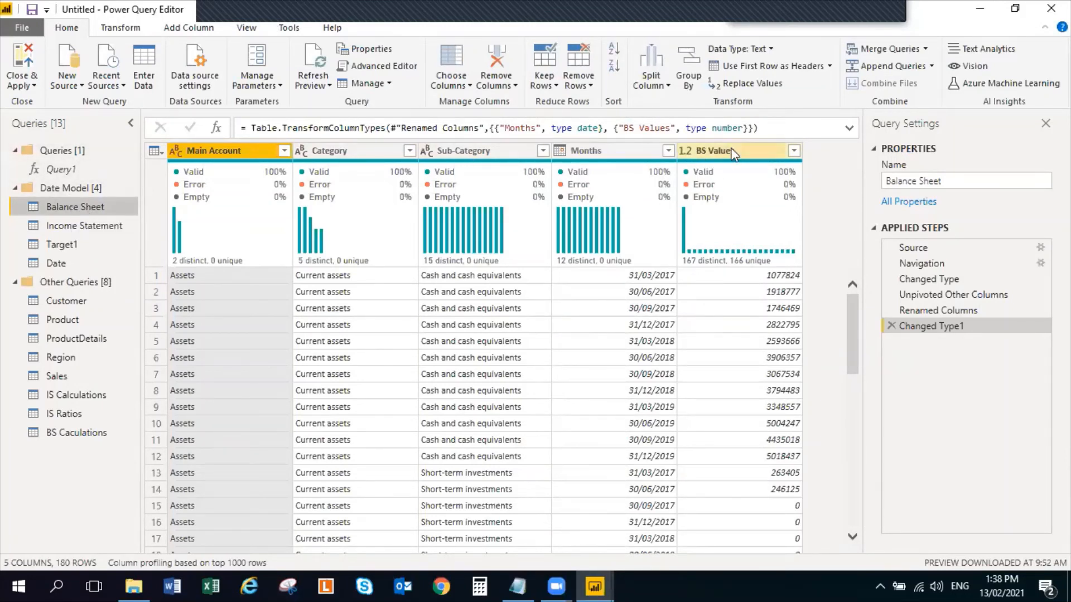
# Close the Power Query Editor with its changes applied and copy the Stockholder's Equity formula from the Notepad notes
pyautogui.click(10, 59)
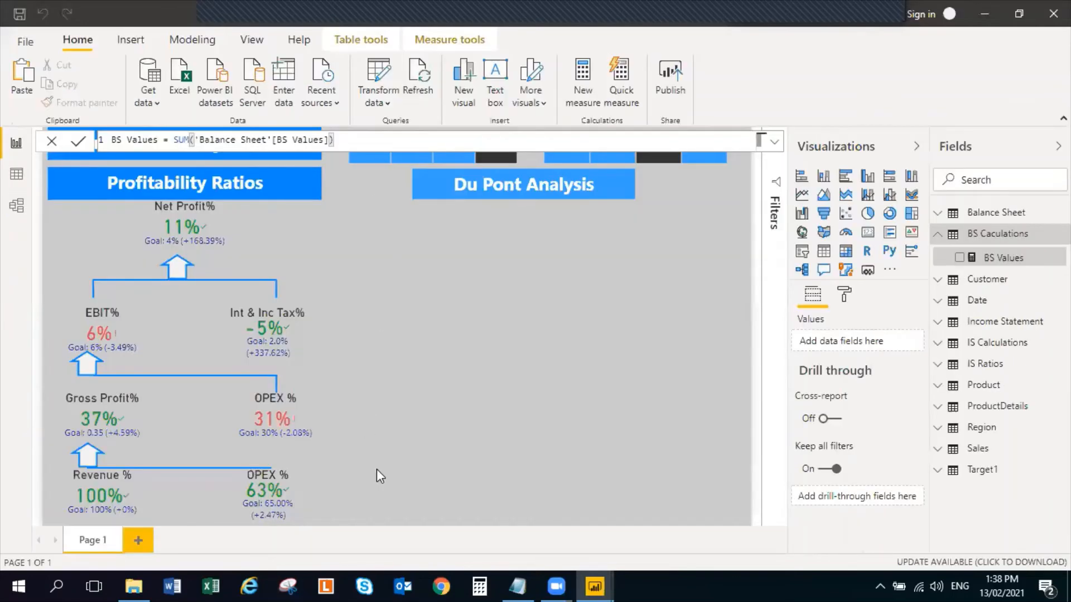
pyautogui.click(517, 586)
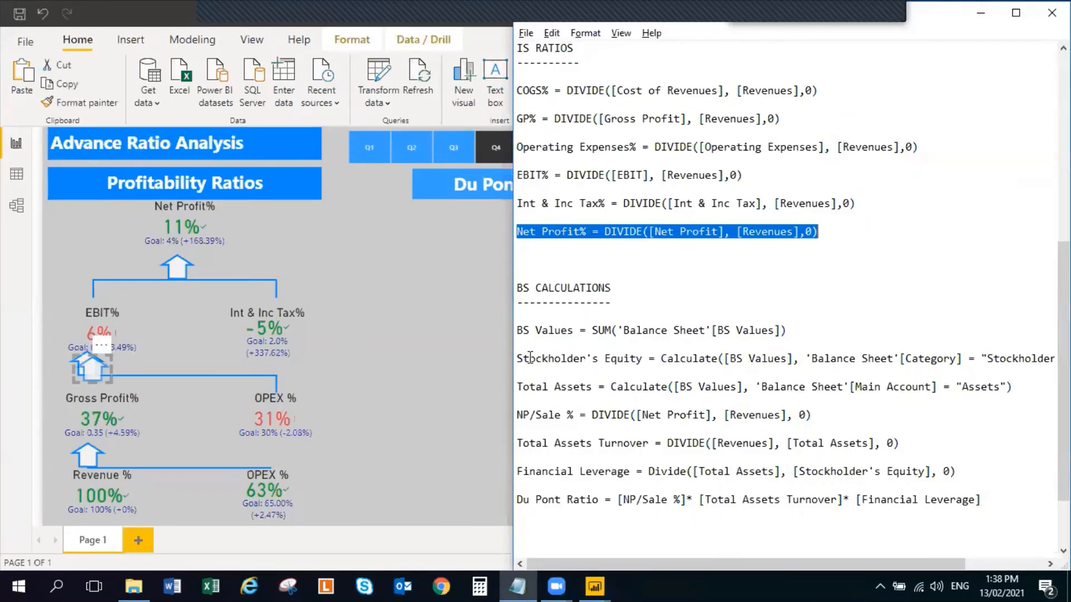
pyautogui.moveTo(529, 358); pyautogui.dragTo(730, 378)
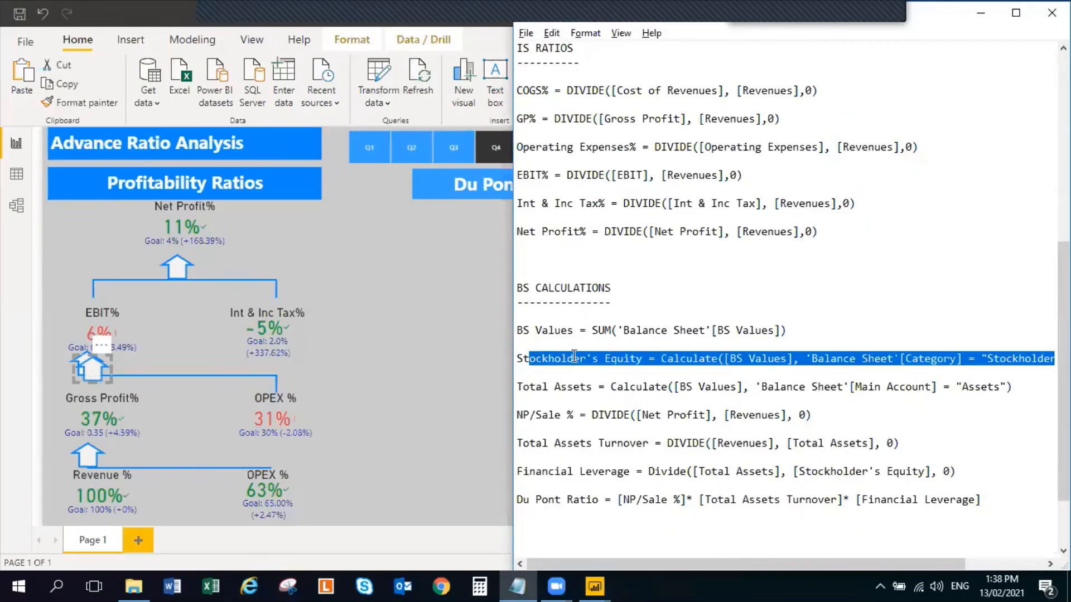
pyautogui.moveTo(519, 360); pyautogui.dragTo(954, 373)
pyautogui.hotkey('alt', 'Tab')
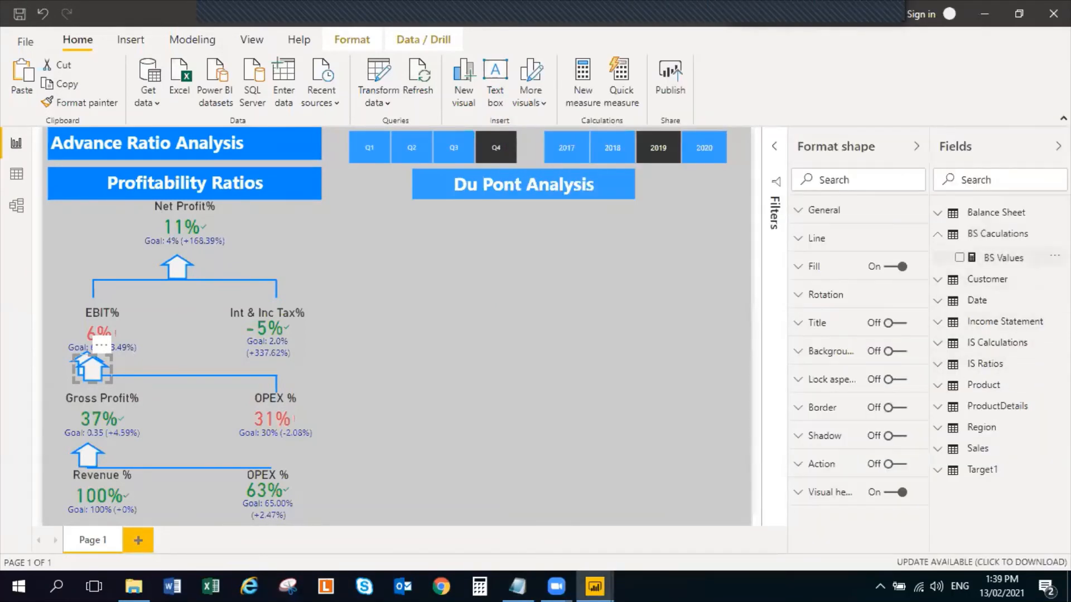
# Add a Stockholder's Equity measure to the BS Caculations table using Calculate on [BS Values], filtered by 'Balance Sheet'[Category] = "Stockholder's Equity"
pyautogui.click(1053, 256)
pyautogui.click(983, 293)
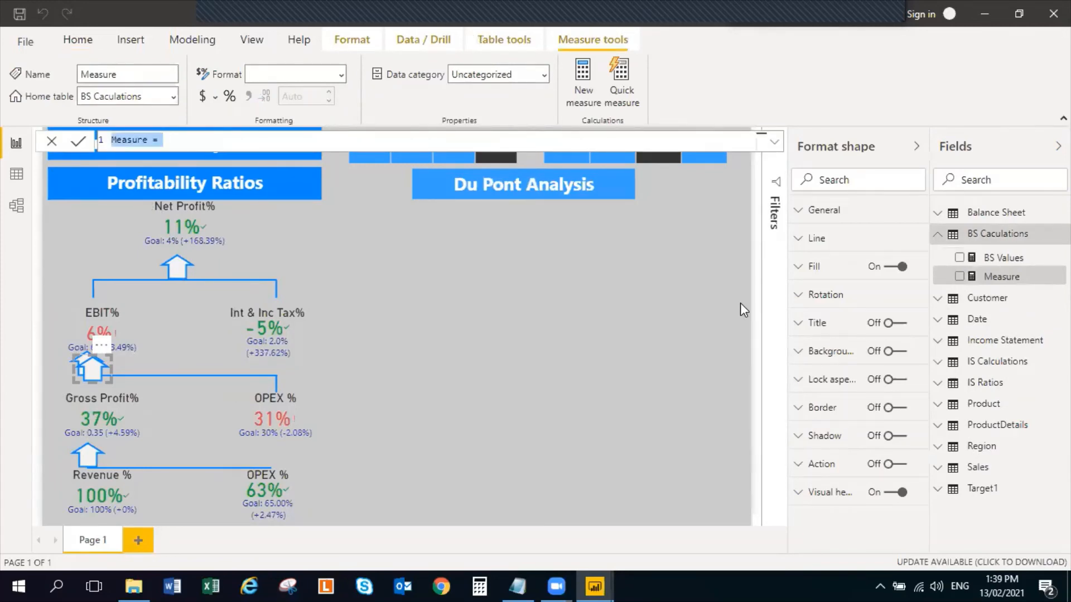
pyautogui.write('Stockholder\'s Equity = Calculate([BS Values], \'Balance Sheet\'[Category] = "Stockholder\'s Equity")')
pyautogui.press('BackSpace')
pyautogui.press('BackSpace')
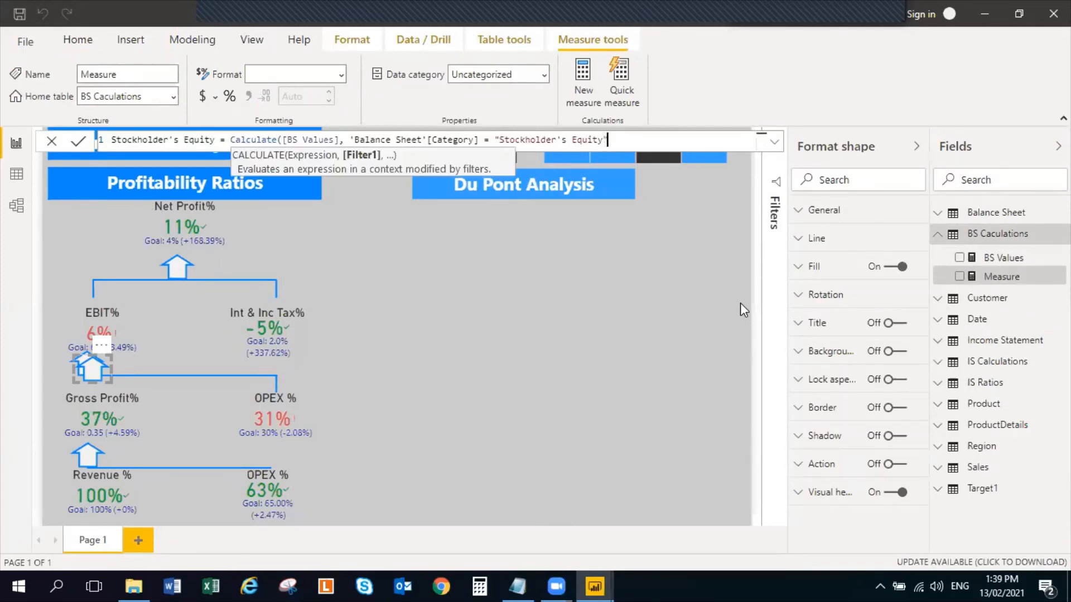
pyautogui.press('Return')
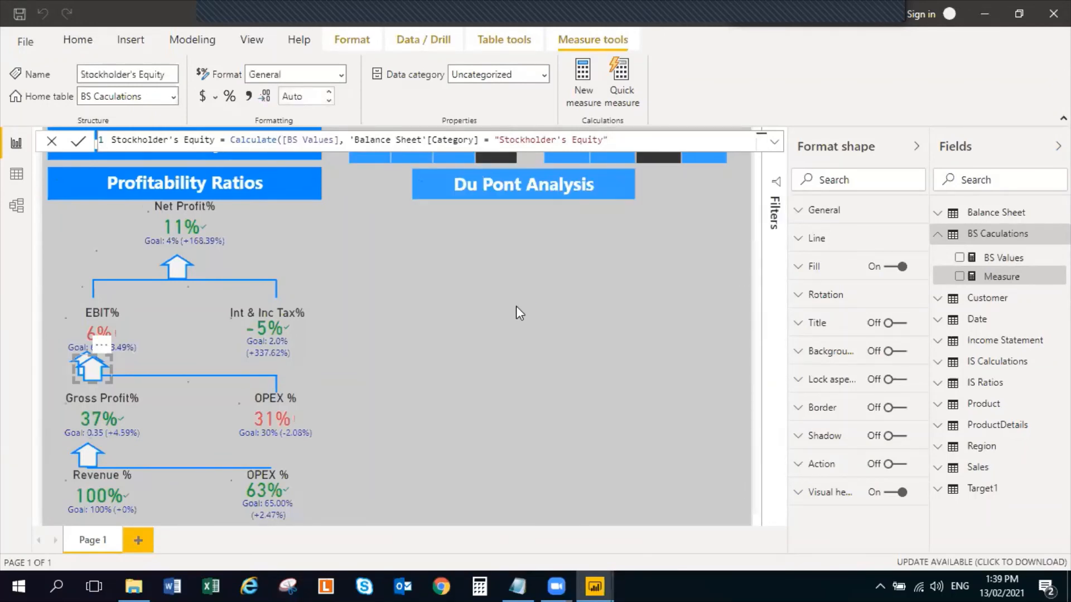
pyautogui.click(516, 305)
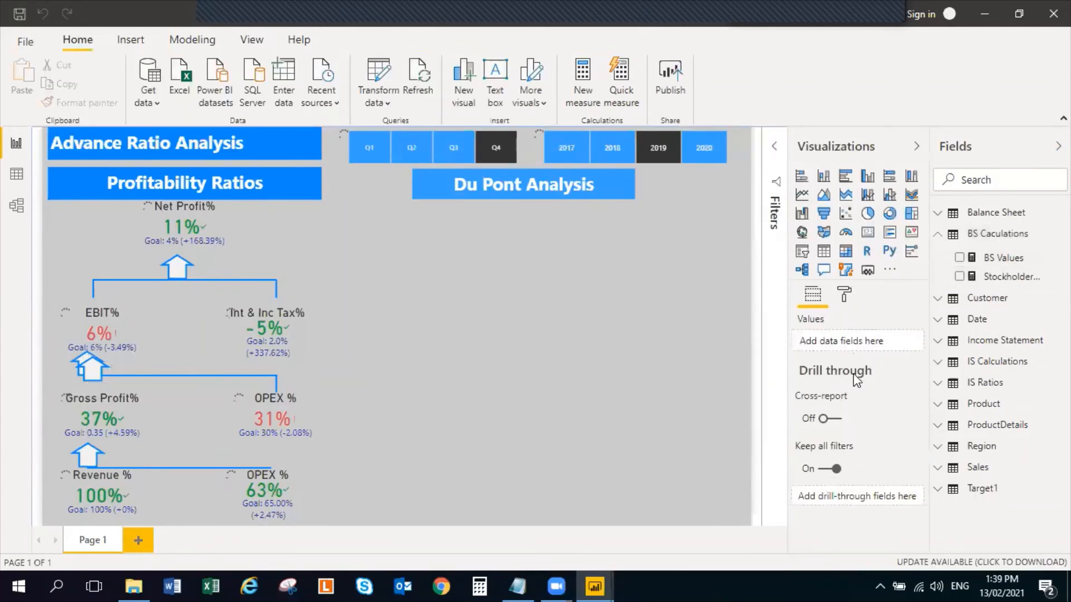
# Delete the duplicate arrow shape between the EBIT% and Gross Profit% KPIs
pyautogui.click(94, 370)
pyautogui.press('Delete')
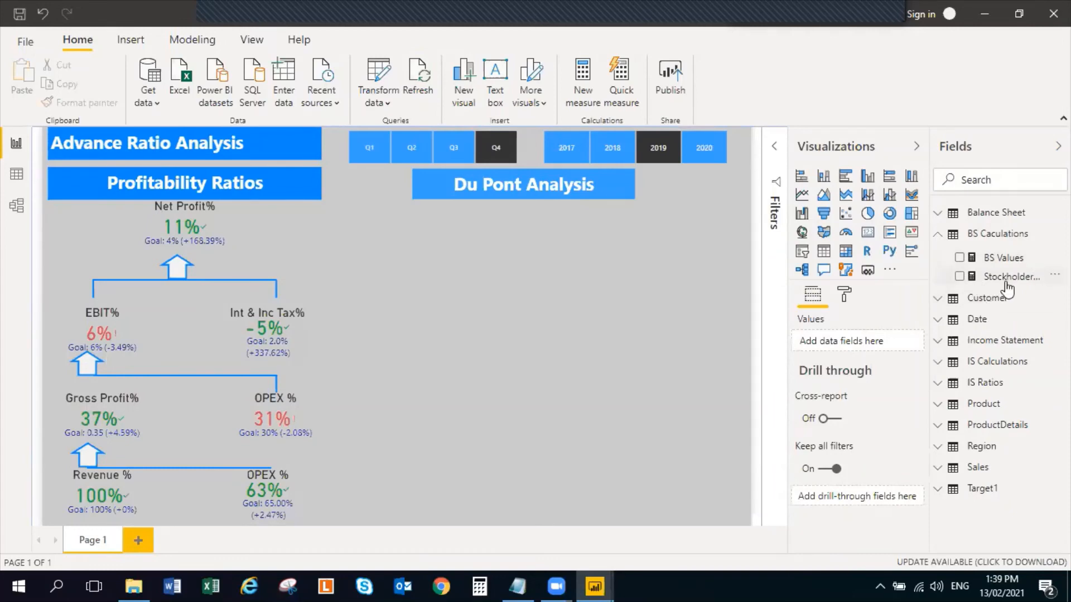
# Switch to the Notepad notes and select the whole Total Assets formula line for copying
pyautogui.hotkey('alt', 'Tab')
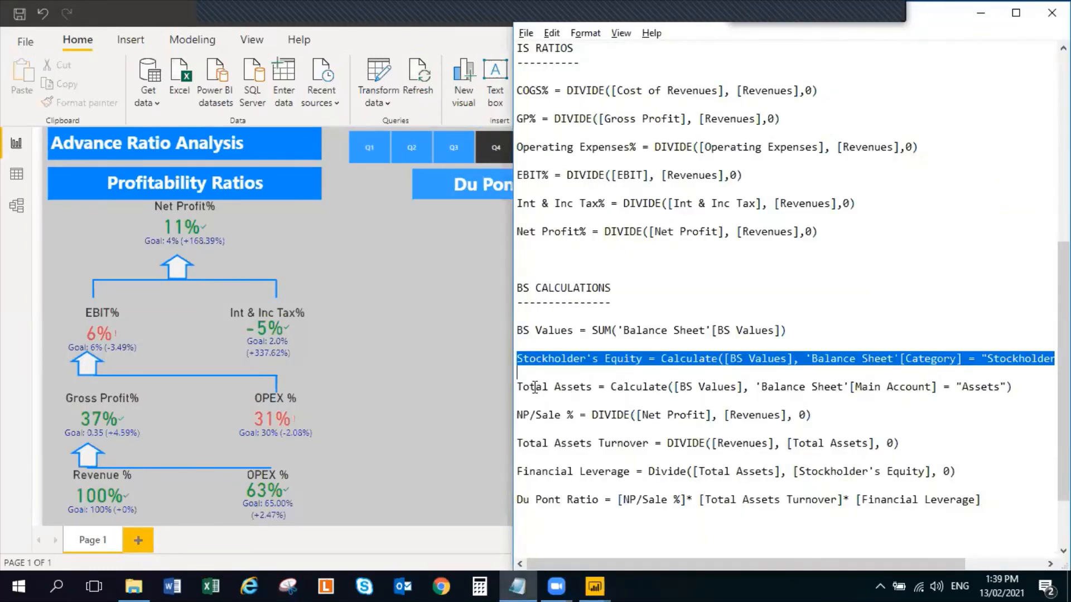
pyautogui.moveTo(535, 387); pyautogui.dragTo(895, 387)
pyautogui.moveTo(1028, 387); pyautogui.dragTo(505, 384)
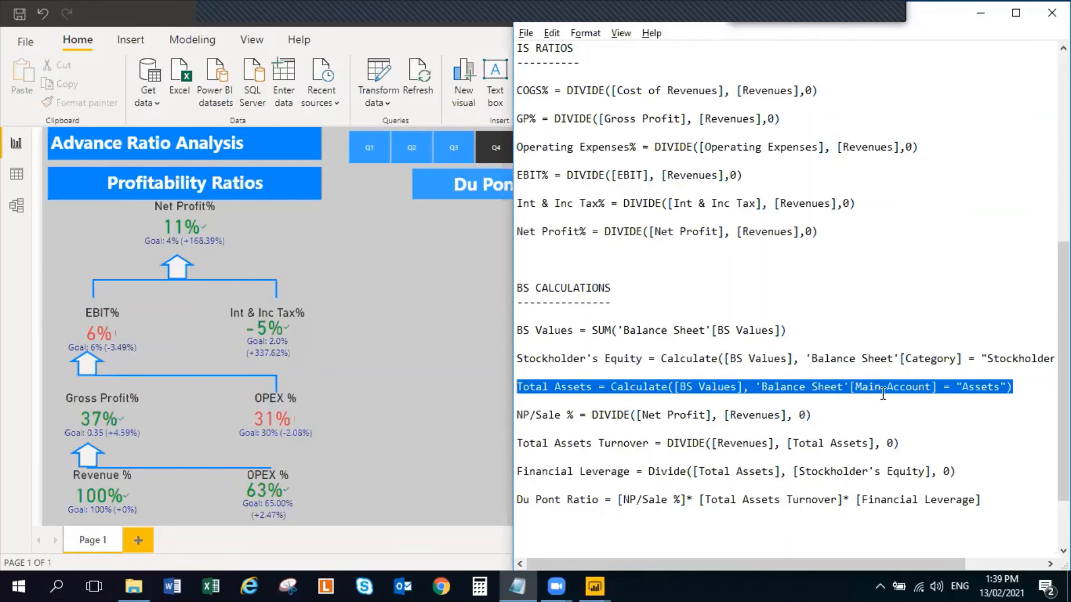
# Add a measure to the BS Caculations table: Total Assets = Calculate([BS Values], 'Balance Sheet'[Main Account] = "Assets")
pyautogui.hotkey('alt', 'Tab')
pyautogui.rightClick(1007, 260)
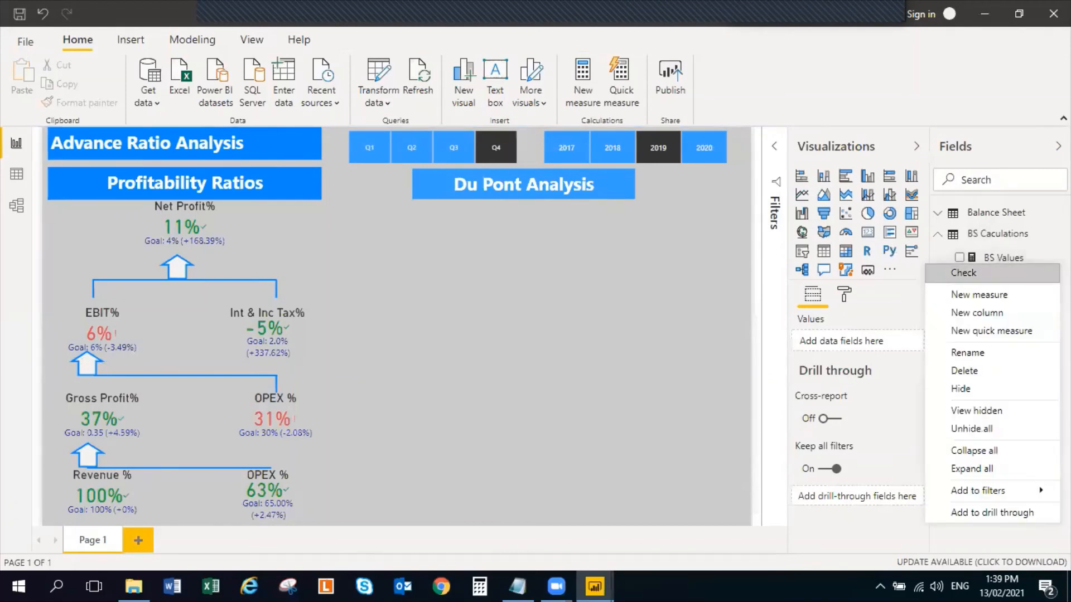
pyautogui.click(1004, 301)
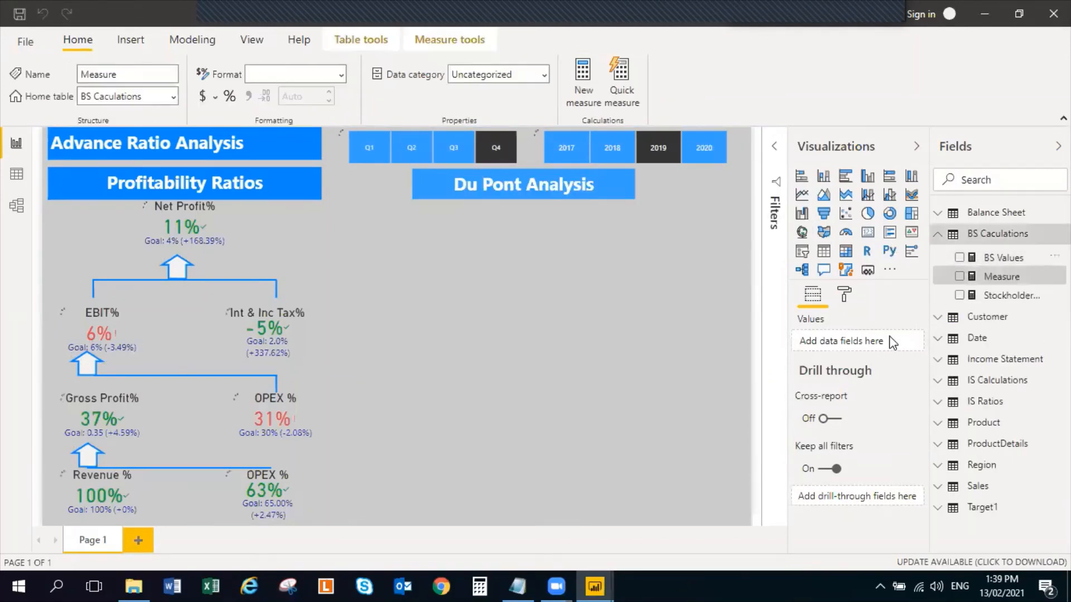
pyautogui.hotkey('ctrl', 'a')
pyautogui.write('Total Assets = Calculate([BS Values], \'Balance Sheet\'[Main Account] = "Assets")')
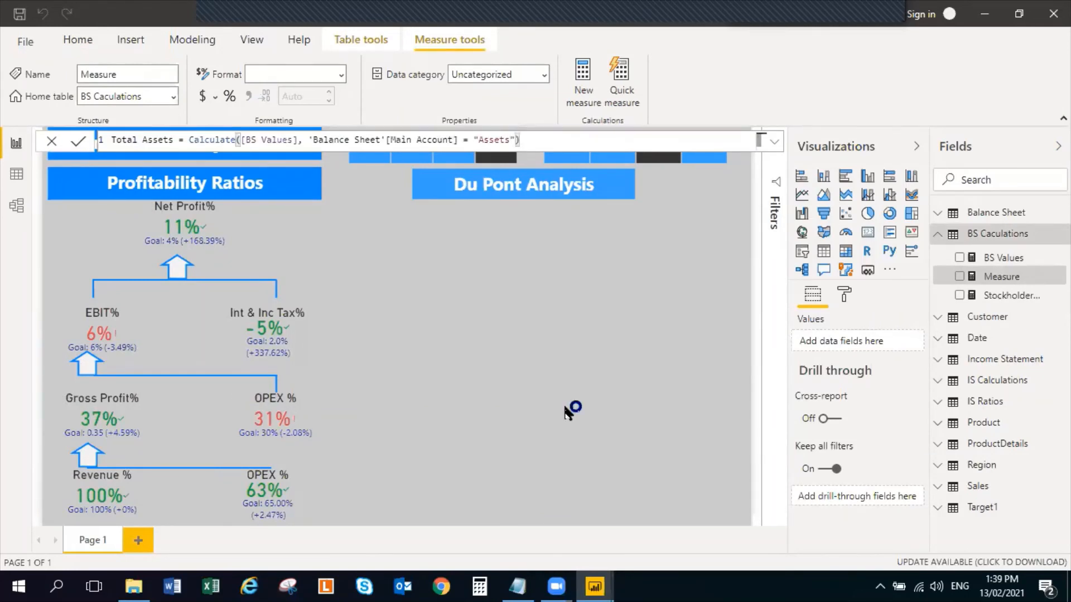
pyautogui.press('Return')
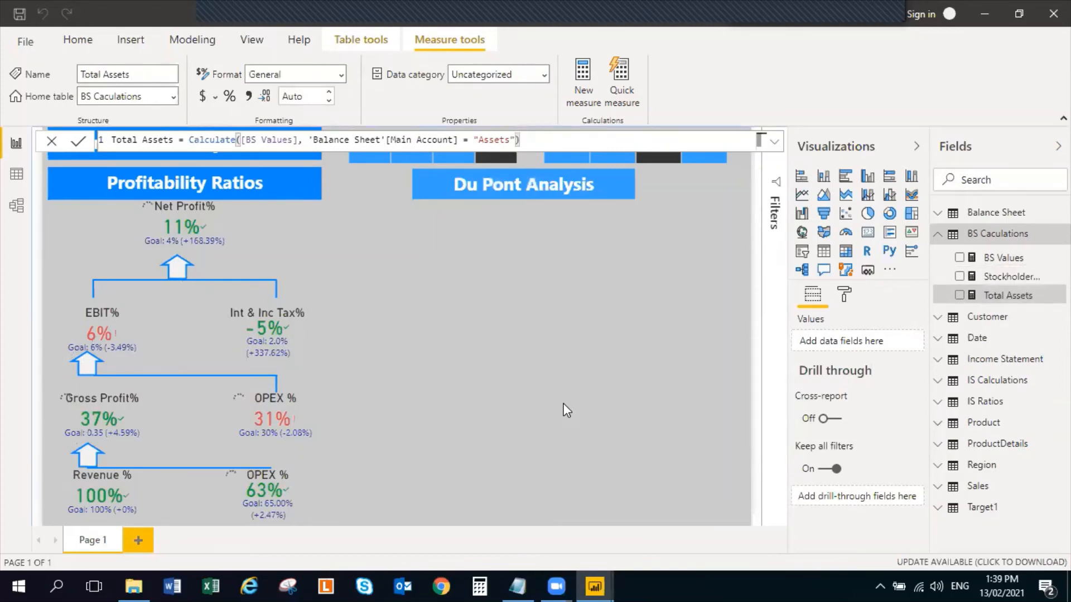
pyautogui.click(527, 362)
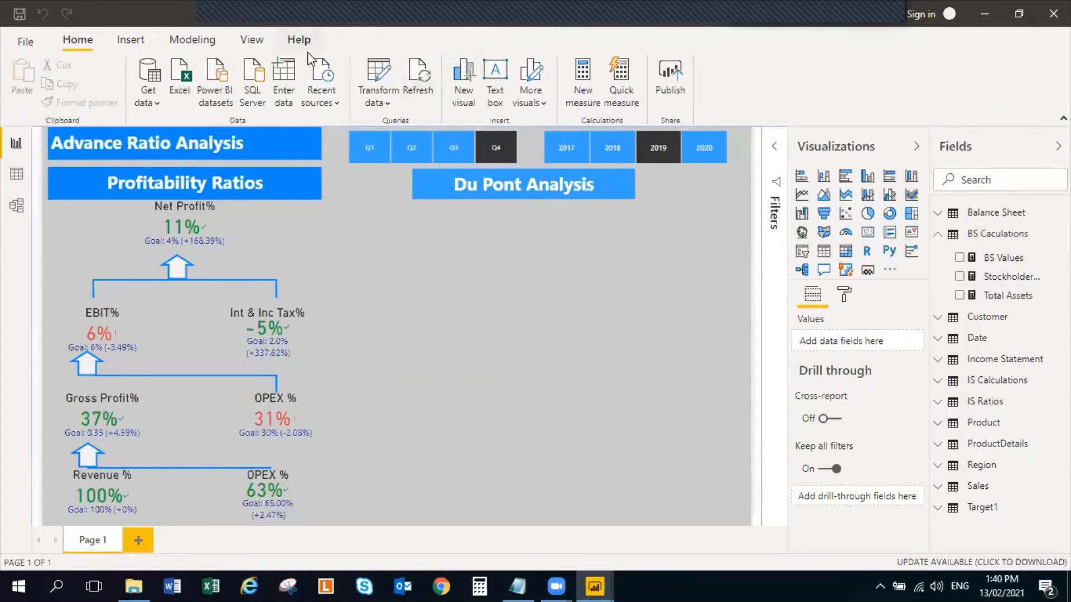
# Open the Power Query Editor and compare the Balance Sheet query with the Total Assets formula in the Notepad file
pyautogui.click(389, 82)
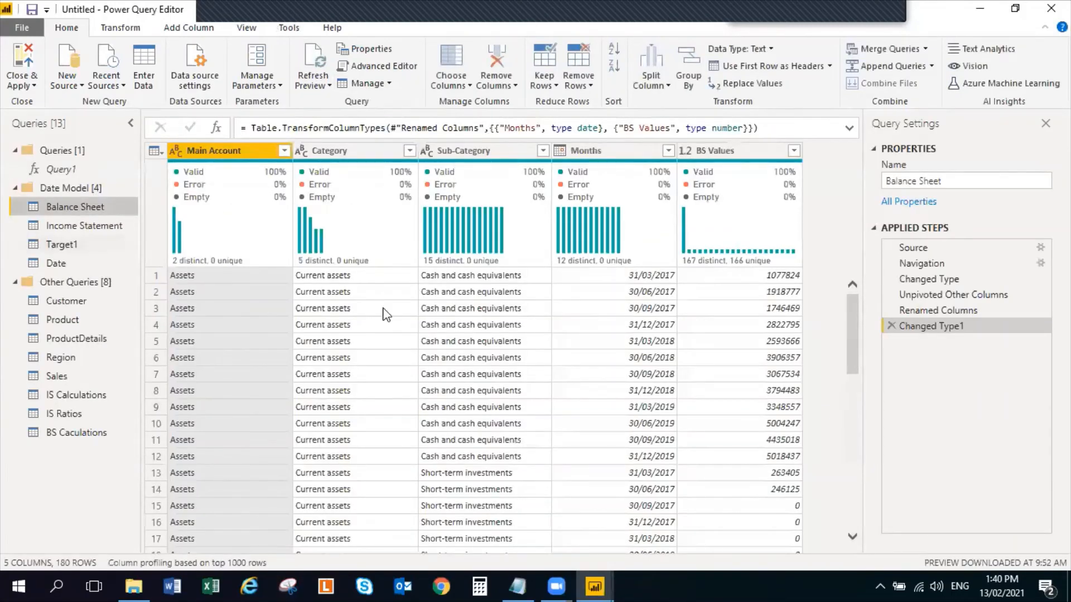
pyautogui.hotkey('alt', 'Tab')
pyautogui.hotkey('alt', 'Tab')
pyautogui.press('Tab')
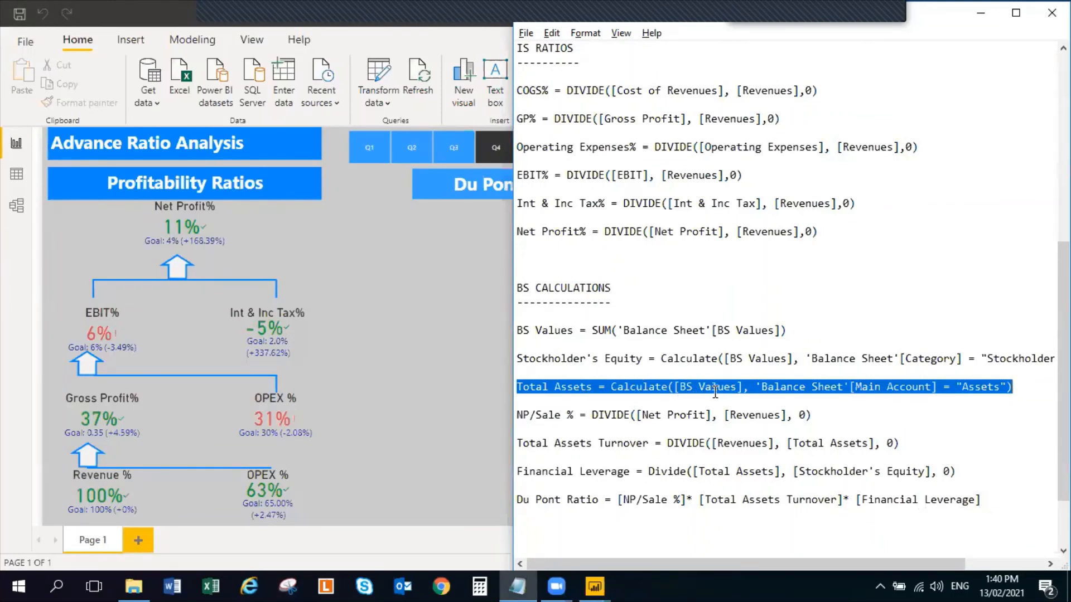
pyautogui.hotkey('alt', 'Tab')
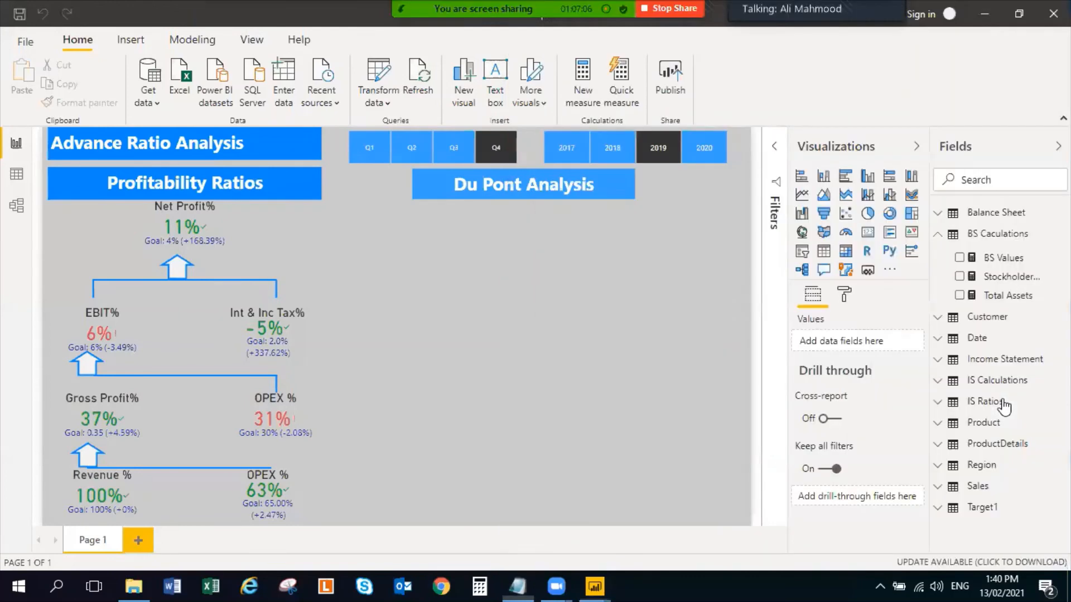
pyautogui.hotkey('alt', 'Tab')
pyautogui.hotkey('alt', 'Tab')
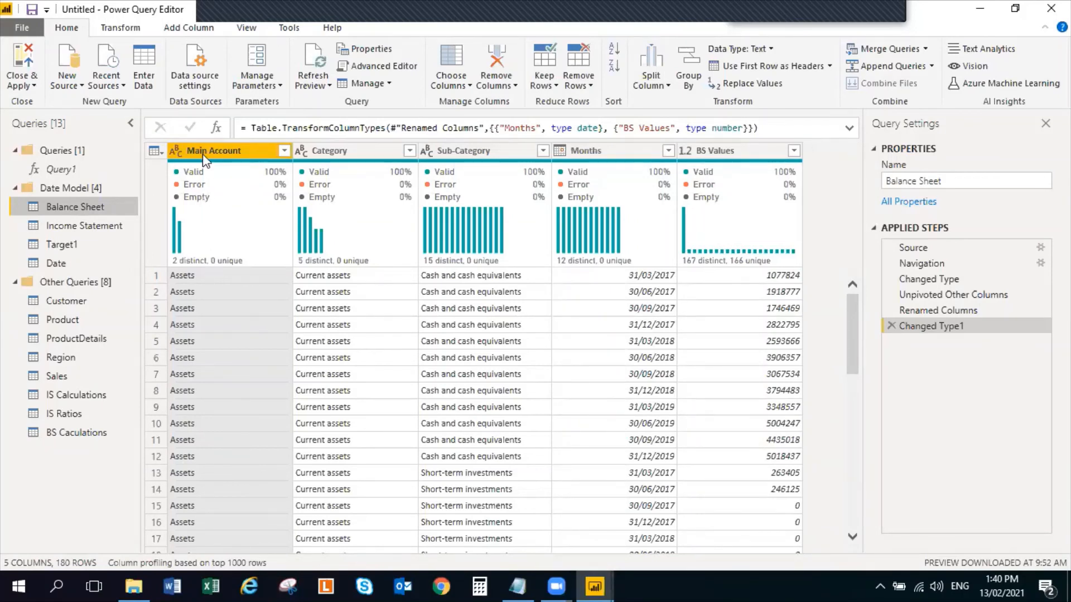
# Examine the Balance Sheet query's rows to see which categories and sub-categories fall under the Assets main account
pyautogui.scroll(-1, 199, 379)
pyautogui.scroll(-13, 197, 379)
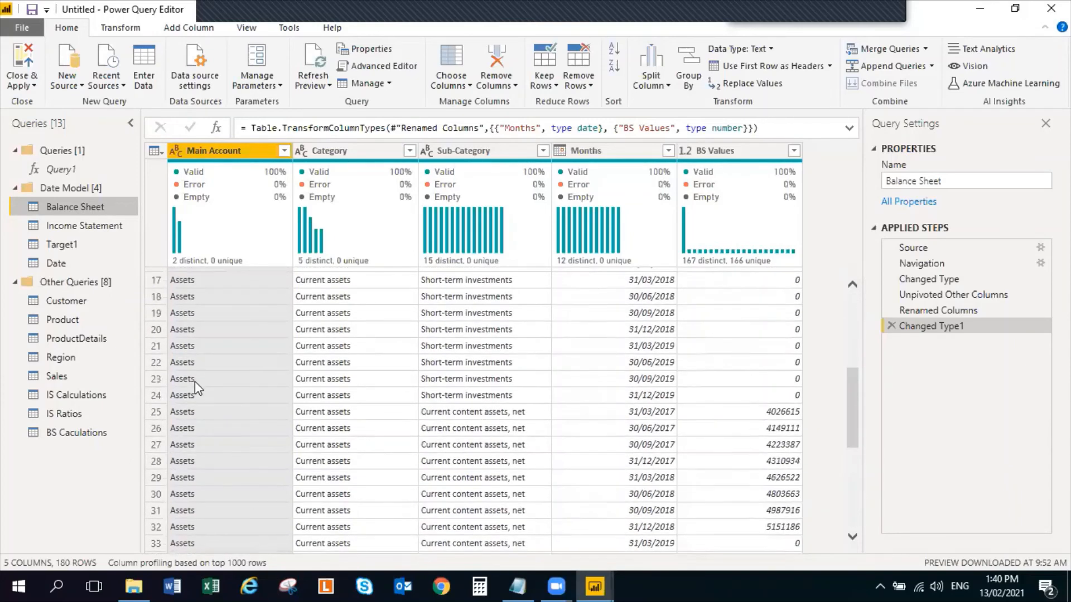
pyautogui.scroll(-5, 195, 384)
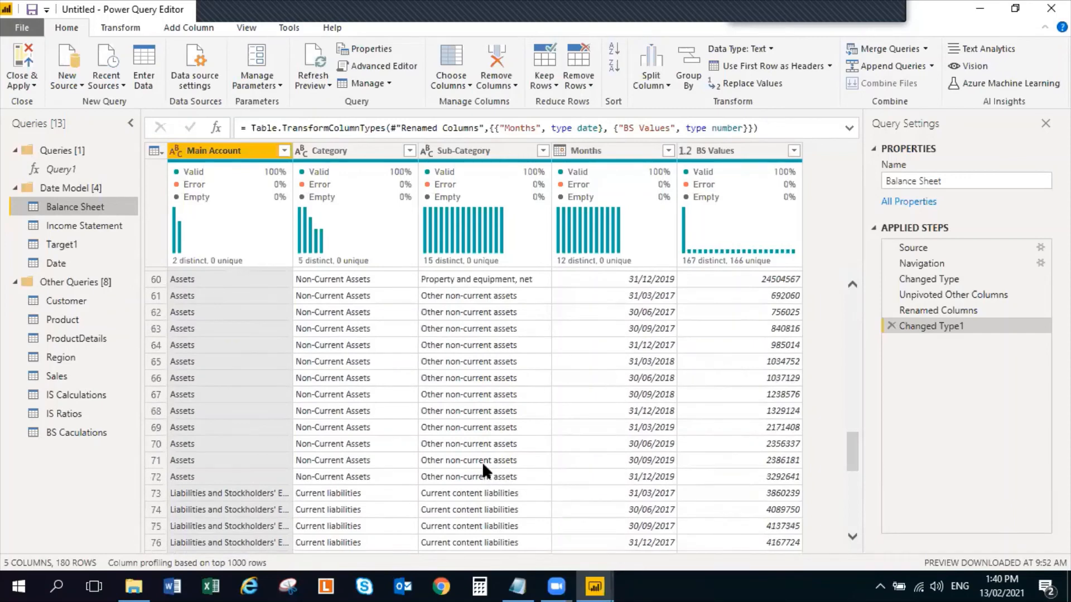
pyautogui.scroll(3, 479, 461)
pyautogui.scroll(17, 476, 459)
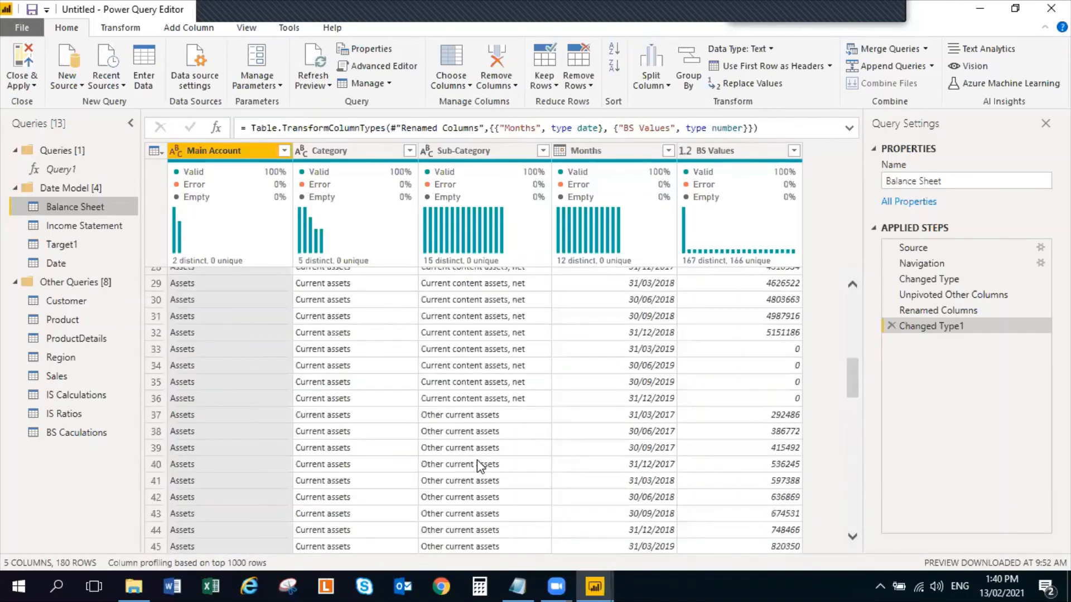
pyautogui.scroll(-14, 328, 414)
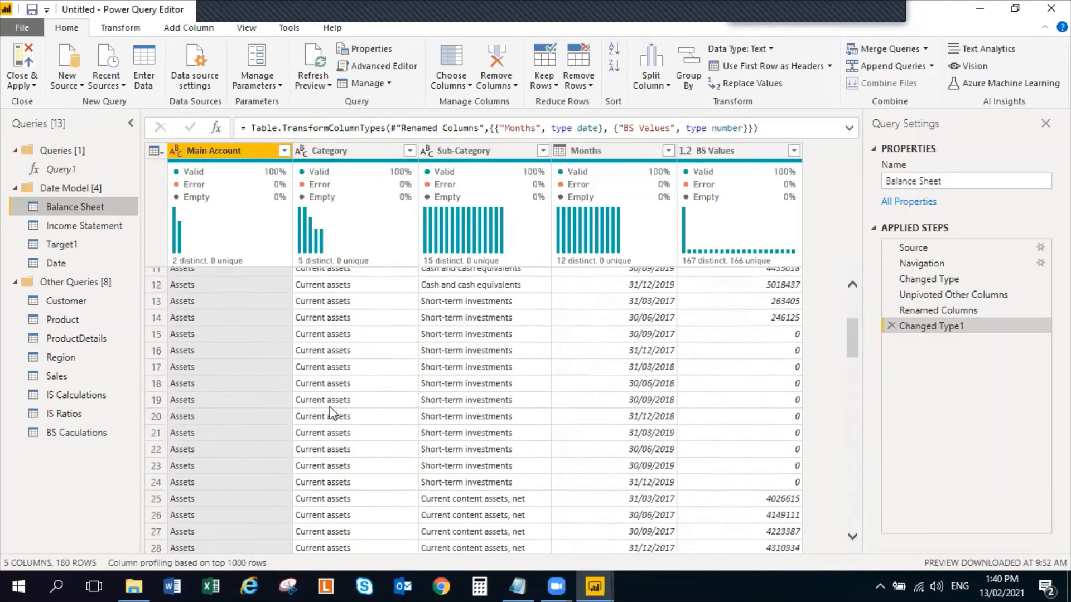
pyautogui.scroll(-9, 326, 407)
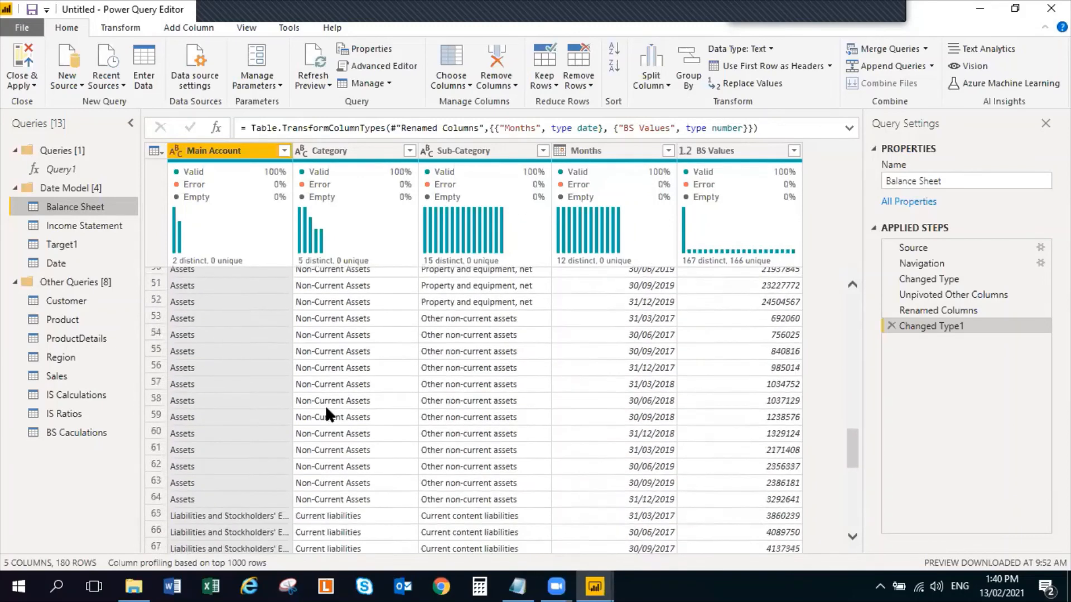
pyautogui.scroll(10, 326, 407)
pyautogui.scroll(14, 326, 406)
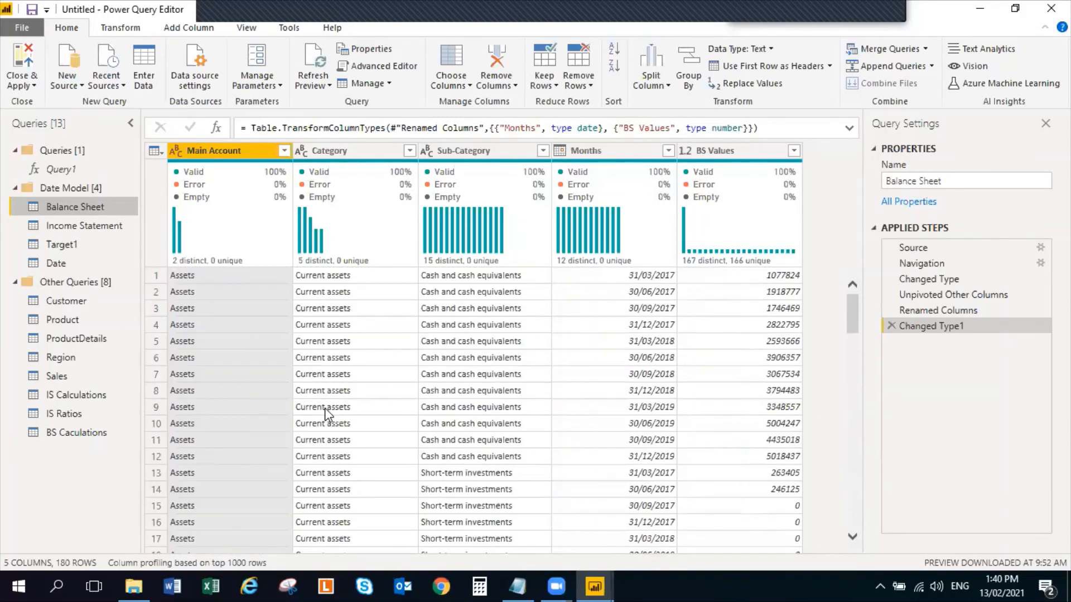
# Check the Total Assets formula in the Notepad file against the Balance Sheet query's BS Values and Main Account columns
pyautogui.hotkey('alt', 'Tab')
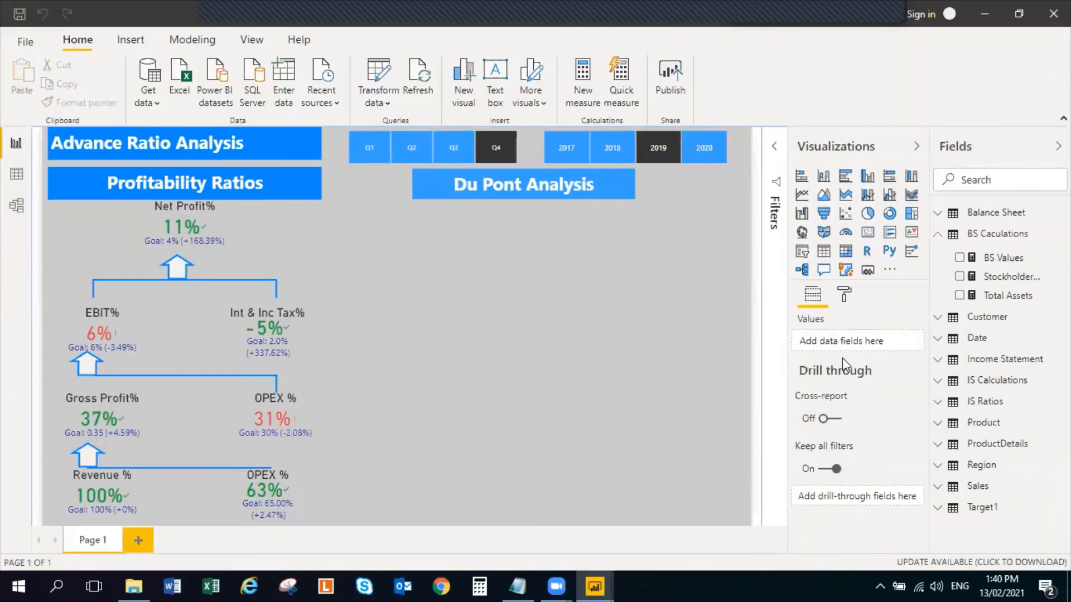
pyautogui.hotkey('alt', 'Tab')
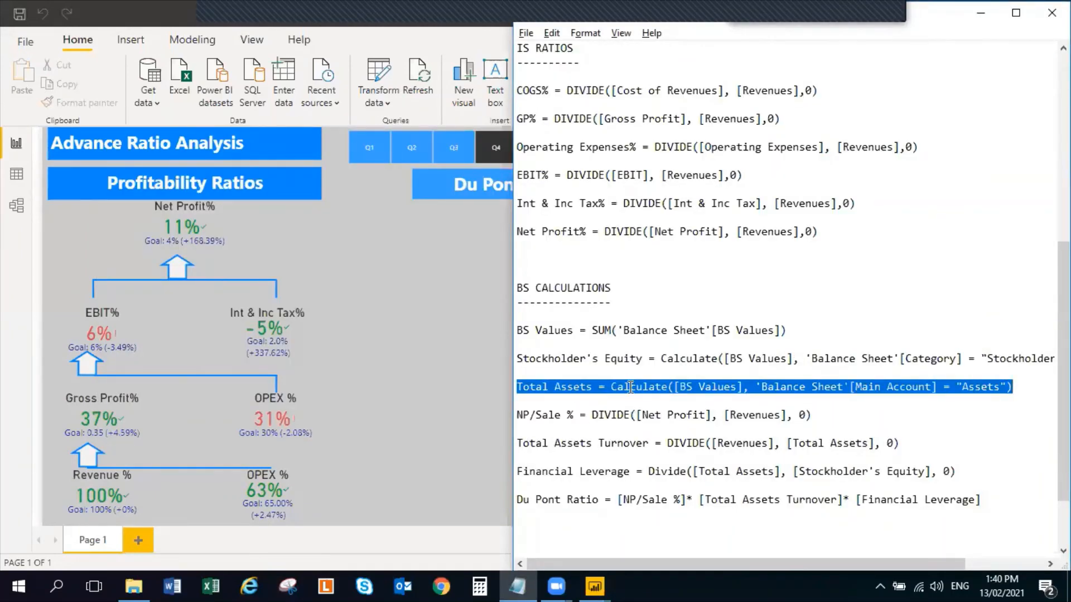
pyautogui.hotkey('alt', 'Tab')
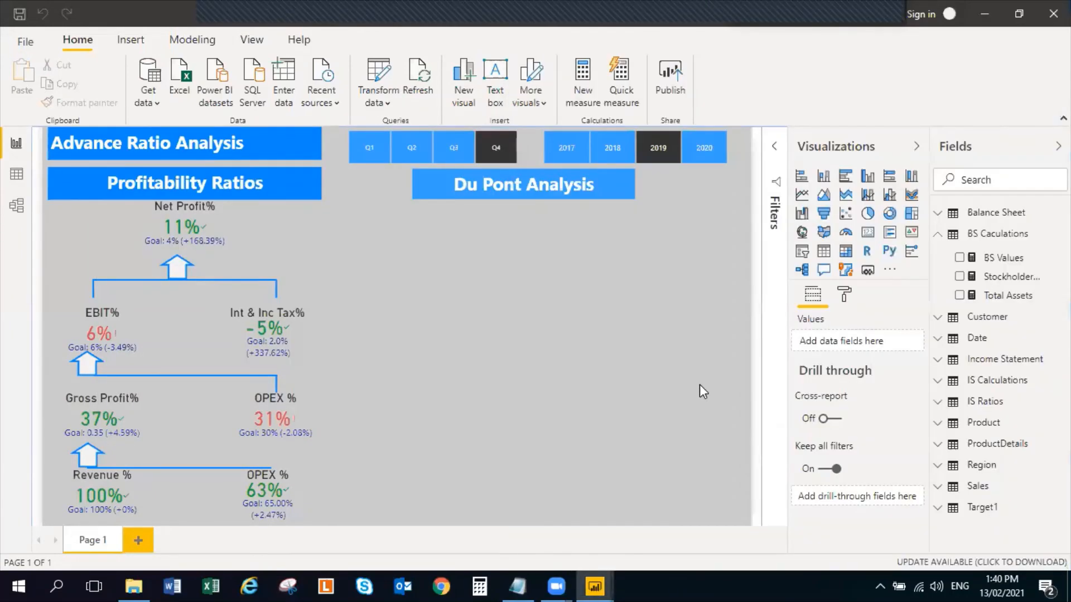
pyautogui.hotkey('alt', 'Tab')
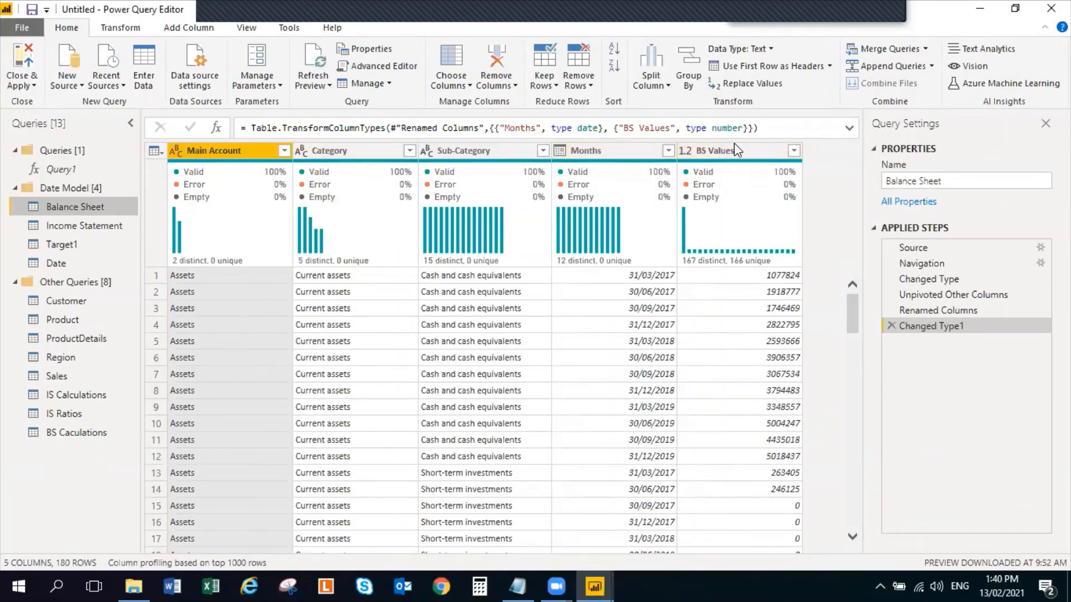
pyautogui.hotkey('alt', 'Tab')
pyautogui.hotkey('alt', 'Tab')
pyautogui.hotkey('alt', 'Tab')
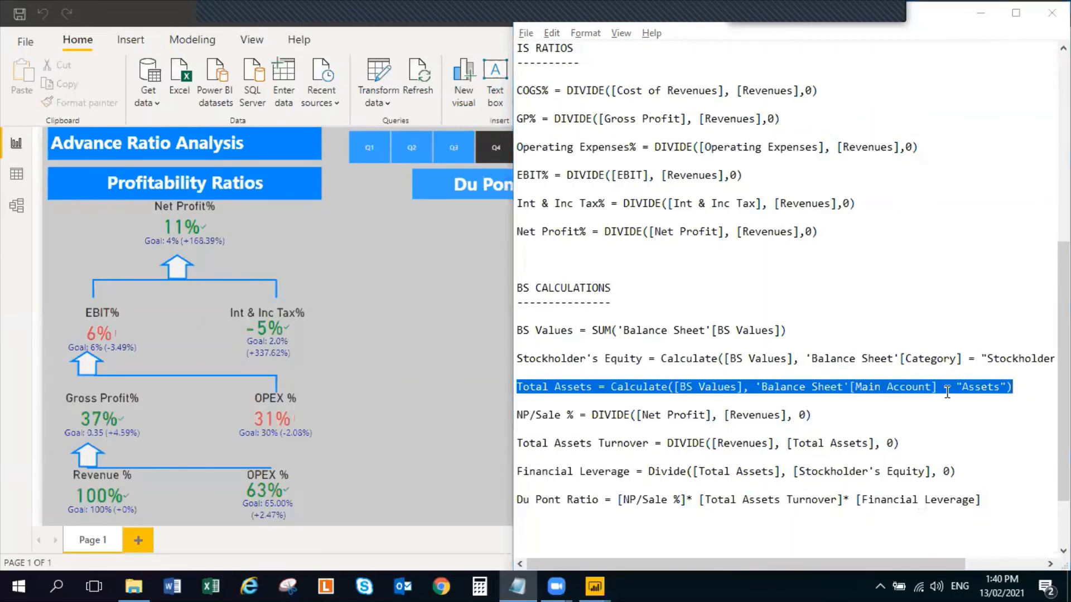
pyautogui.hotkey('alt', 'Tab')
pyautogui.hotkey('alt', 'Tab')
pyautogui.hotkey('alt', 'Tab')
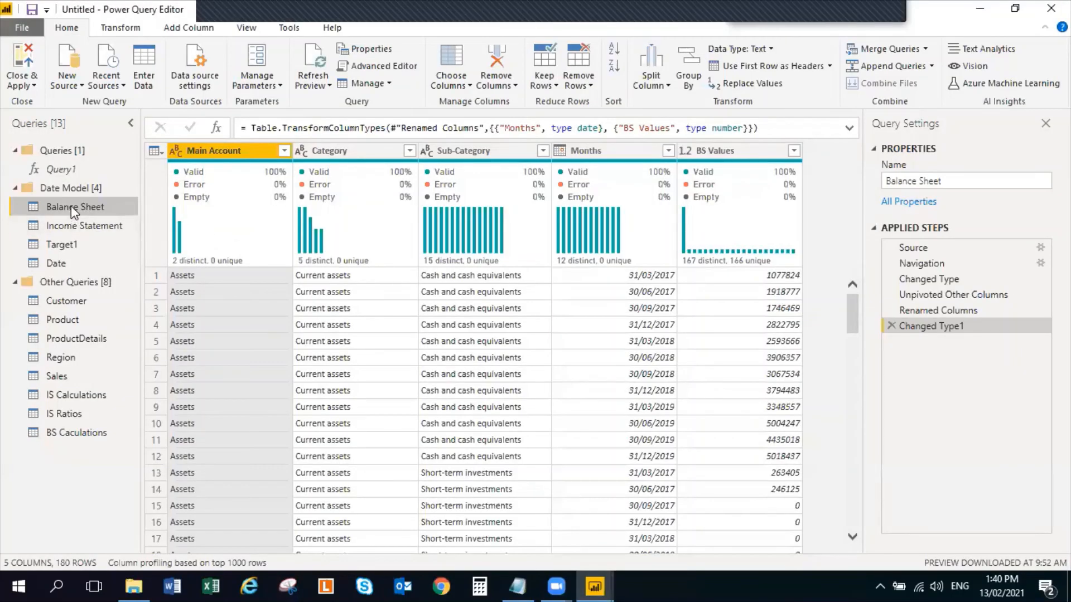
pyautogui.hotkey('alt', 'Tab')
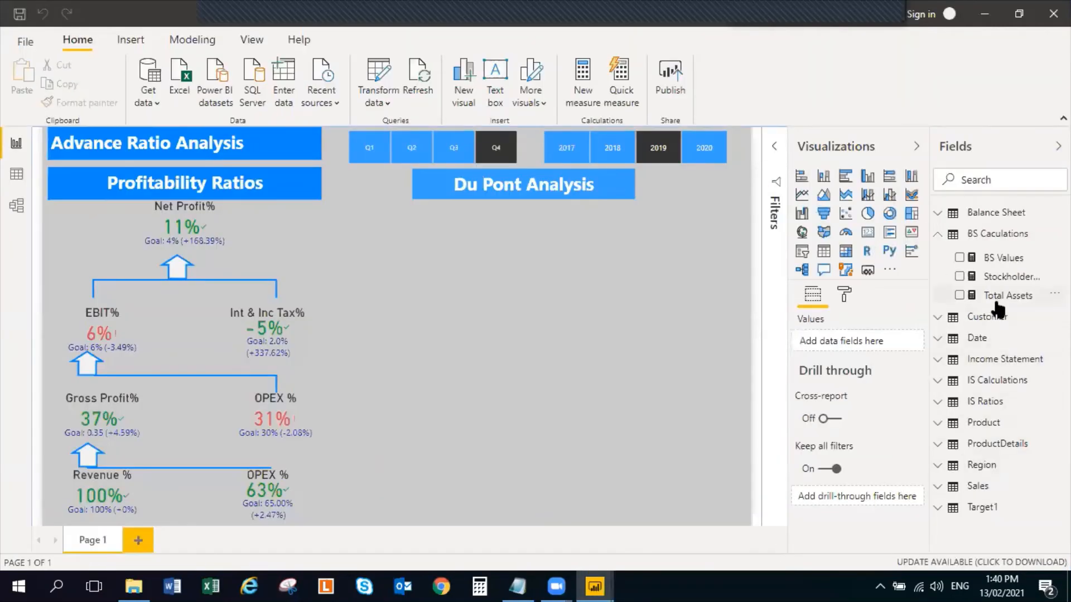
# Switch to the Notepad file and copy the formula NP/Sale % = DIVIDE([Net Profit], [Revenues], 0)
pyautogui.hotkey('alt', 'Tab')
pyautogui.hotkey('alt', 'Tab')
pyautogui.hotkey('alt', 'Tab')
pyautogui.hotkey('alt', 'Tab')
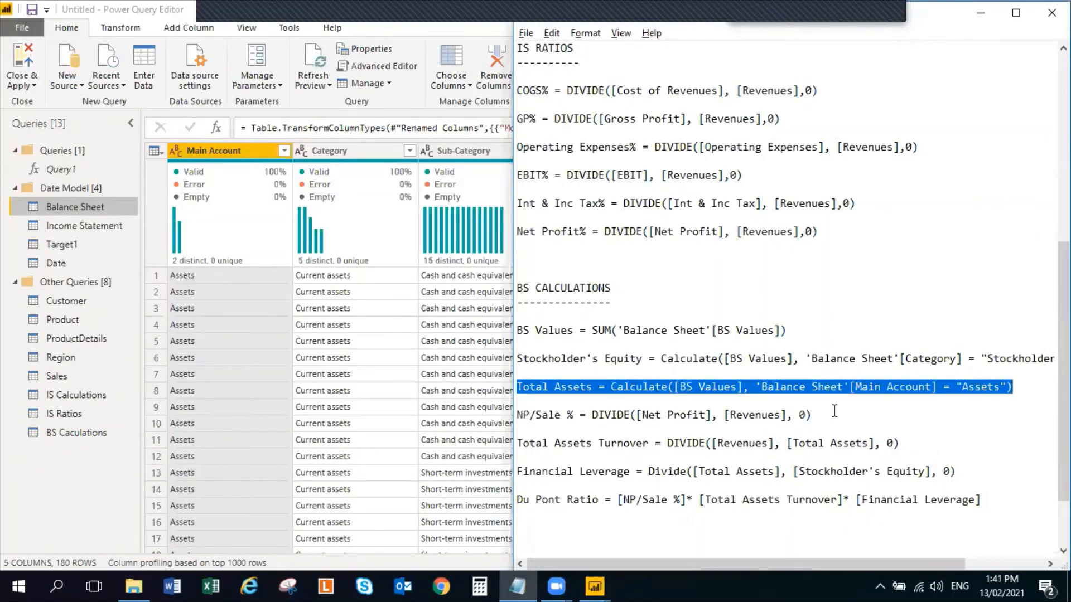
pyautogui.moveTo(812, 415); pyautogui.dragTo(516, 415)
pyautogui.hotkey('ctrl', 'c')
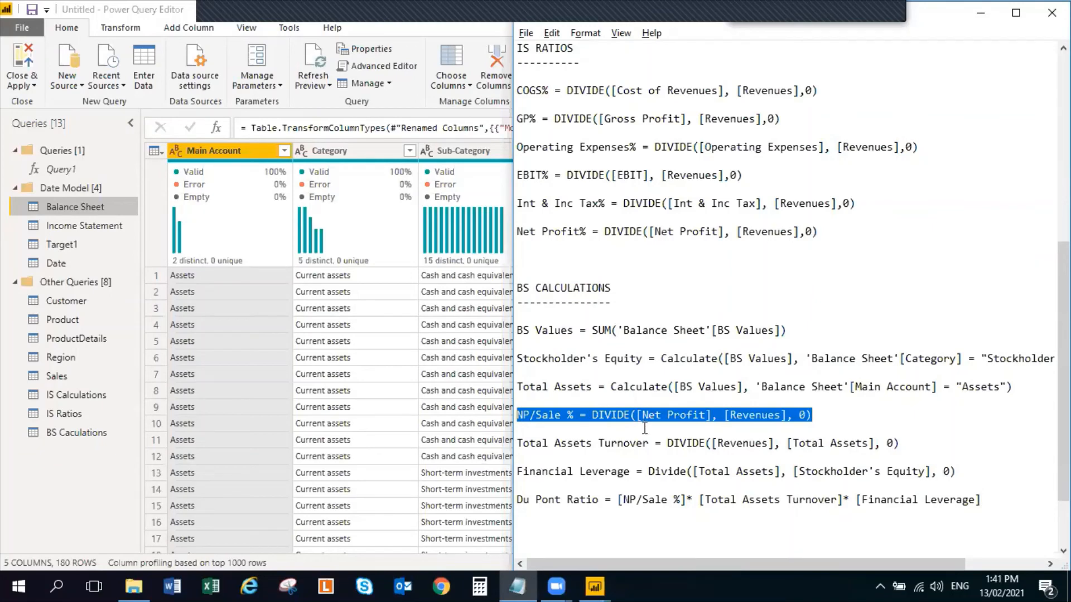
# Return to the Power Query Editor and close it, applying the queries
pyautogui.hotkey('alt', 'Tab')
pyautogui.hotkey('alt', 'Tab')
pyautogui.hotkey('alt', 'Tab')
pyautogui.hotkey('alt', 'Tab')
pyautogui.hotkey('alt', 'Tab')
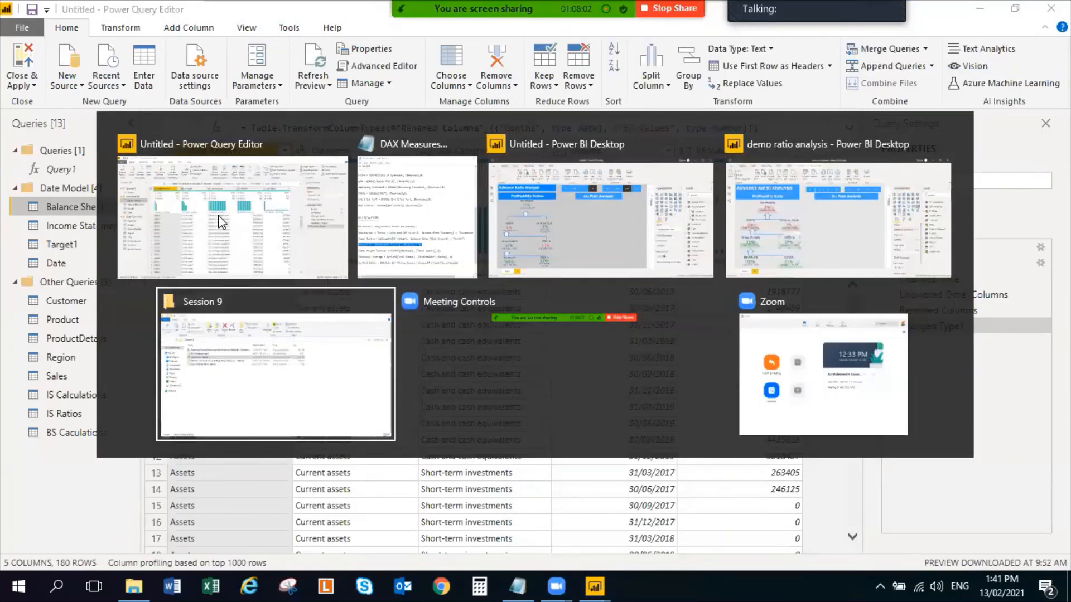
pyautogui.hotkey('alt', 'Tab')
pyautogui.hotkey('alt', 'Tab')
pyautogui.hotkey('alt', 'Tab')
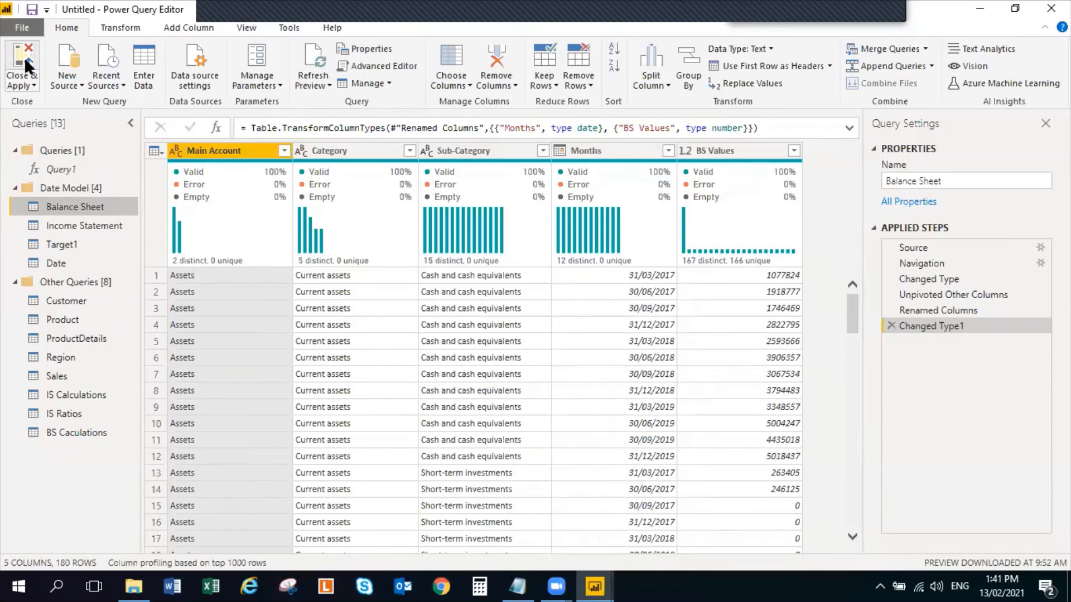
pyautogui.click(25, 57)
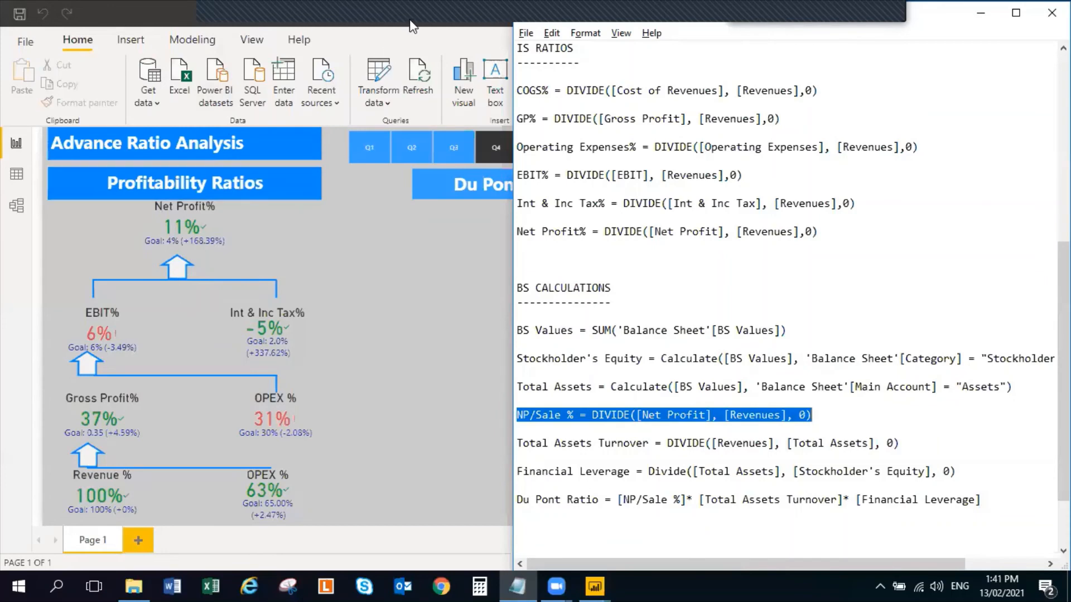
# Add a measure to the BS Caculations table in Power BI Desktop: NP/Sale % = DIVIDE([Net Profit], [Revenues], 0)
pyautogui.click(342, 310)
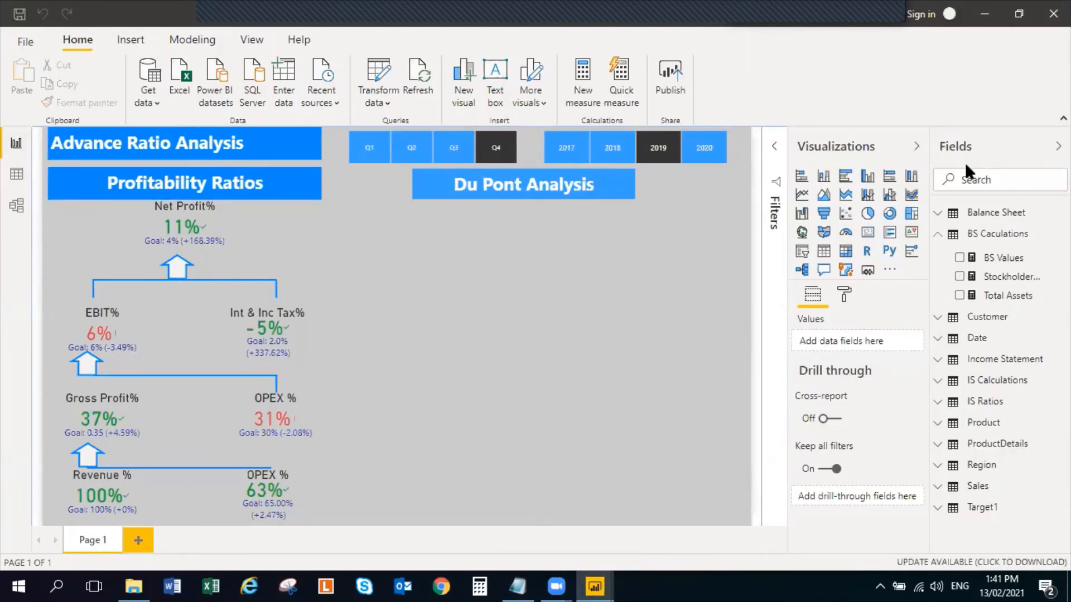
pyautogui.rightClick(1015, 238)
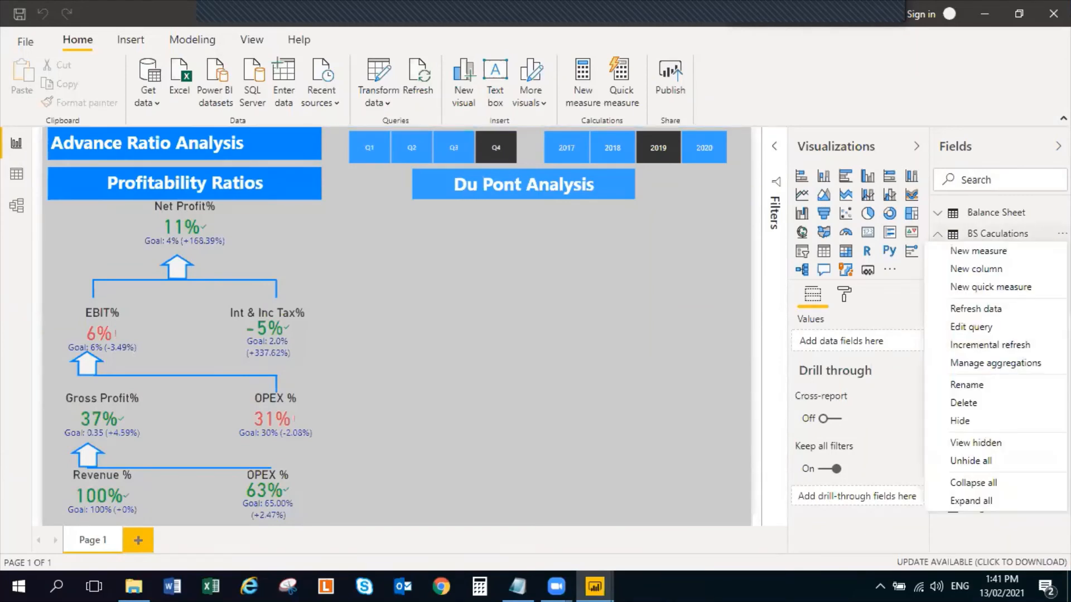
pyautogui.click(1016, 251)
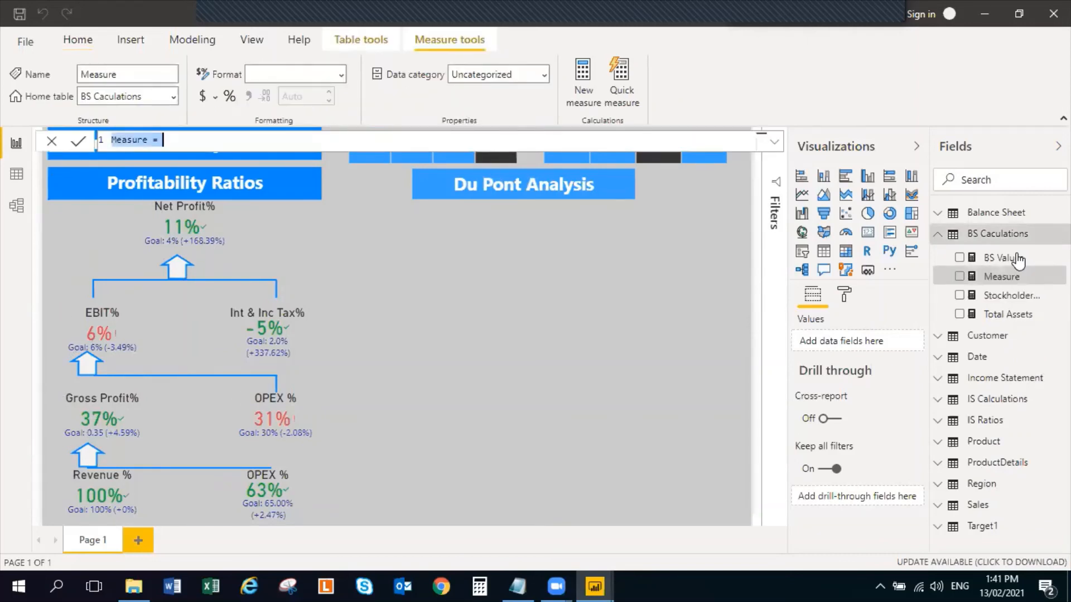
pyautogui.hotkey('ctrl', 'a')
pyautogui.hotkey('ctrl', 'v')
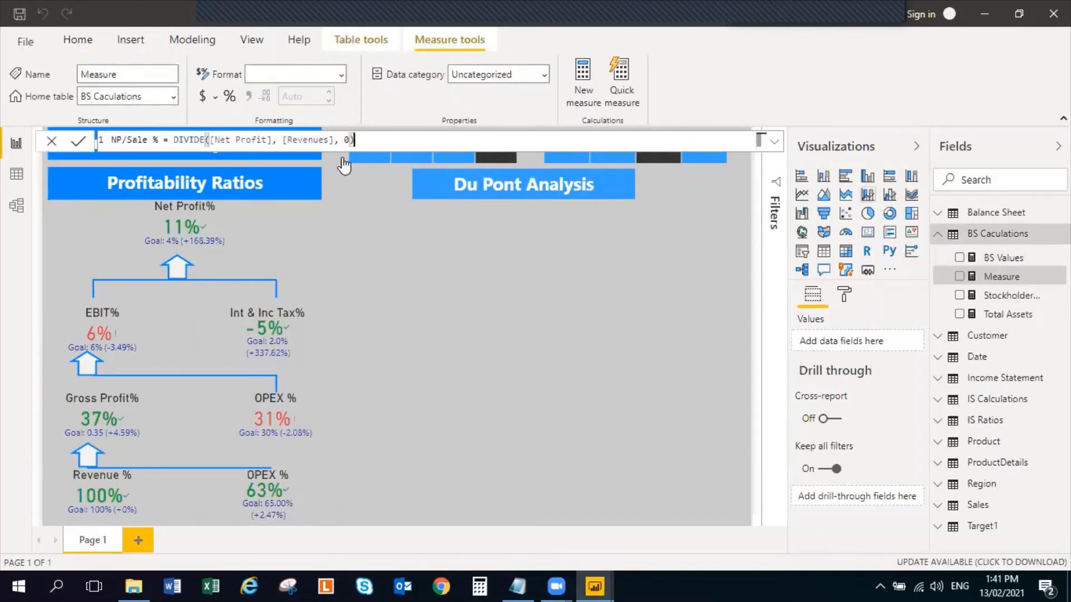
pyautogui.press('Return')
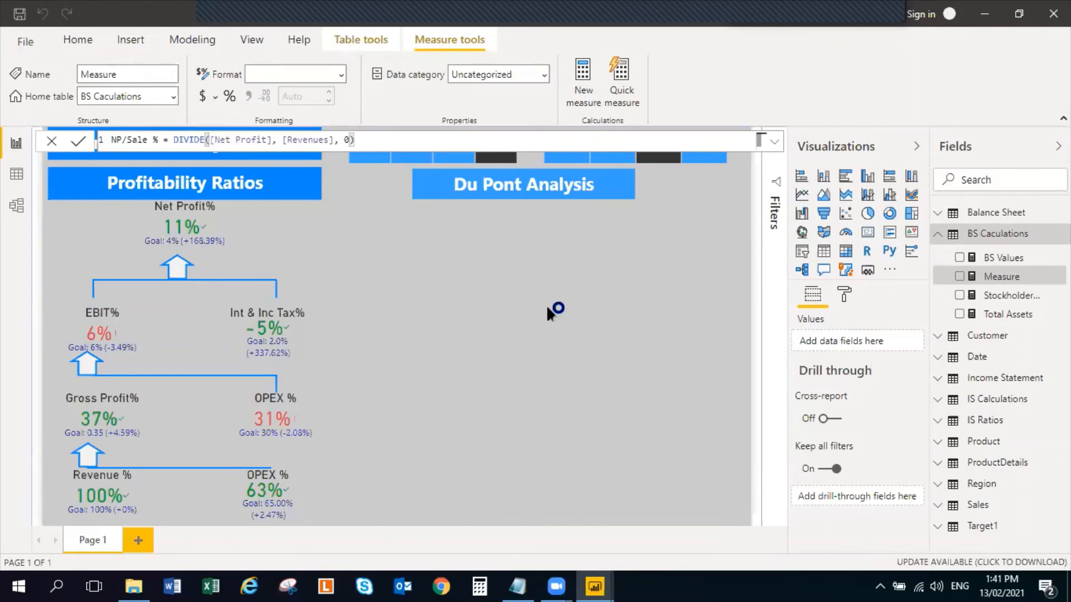
# Copy Total Assets Turnover = DIVIDE([Revenues], [Total Assets], 0) from the Notepad file and add it as a measure to Power BI's BS Caculations table
pyautogui.hotkey('alt', 'Tab')
pyautogui.hotkey('alt', 'Tab')
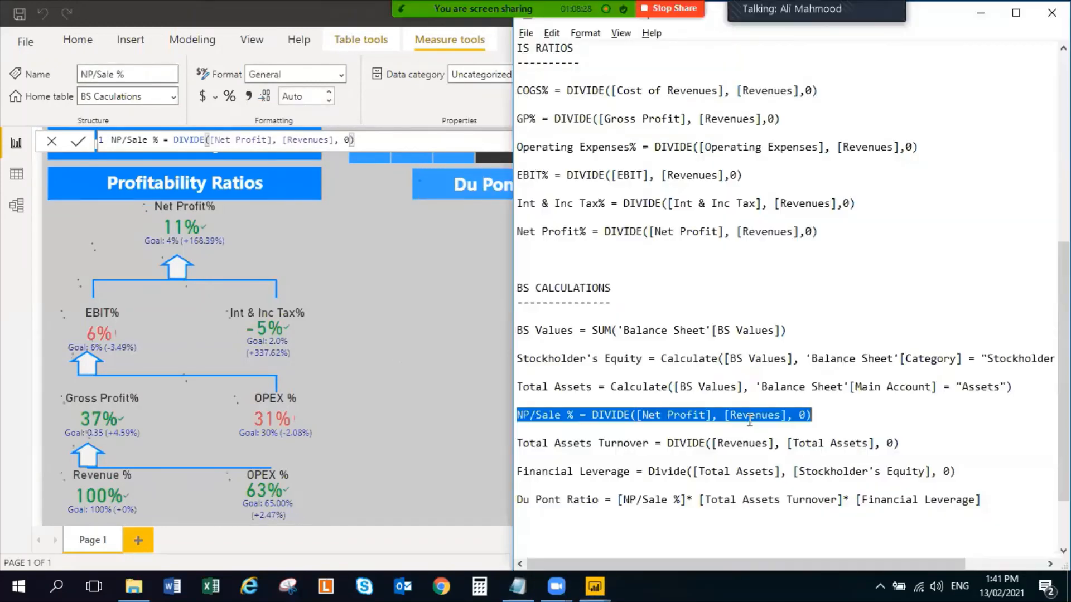
pyautogui.moveTo(899, 442); pyautogui.dragTo(515, 443)
pyautogui.hotkey('ctrl', 'c')
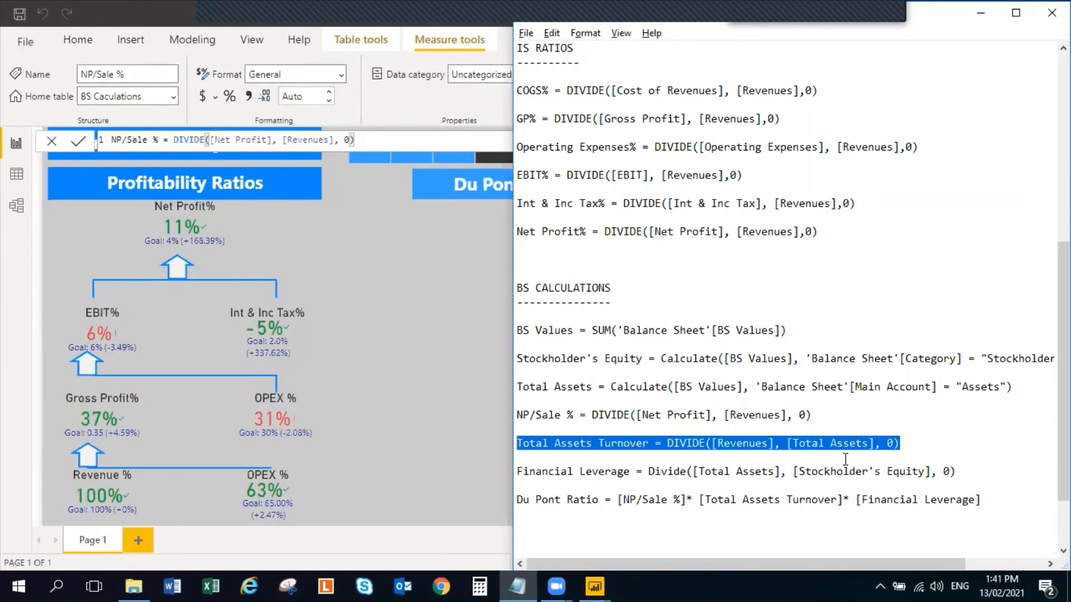
pyautogui.hotkey('alt', 'Tab')
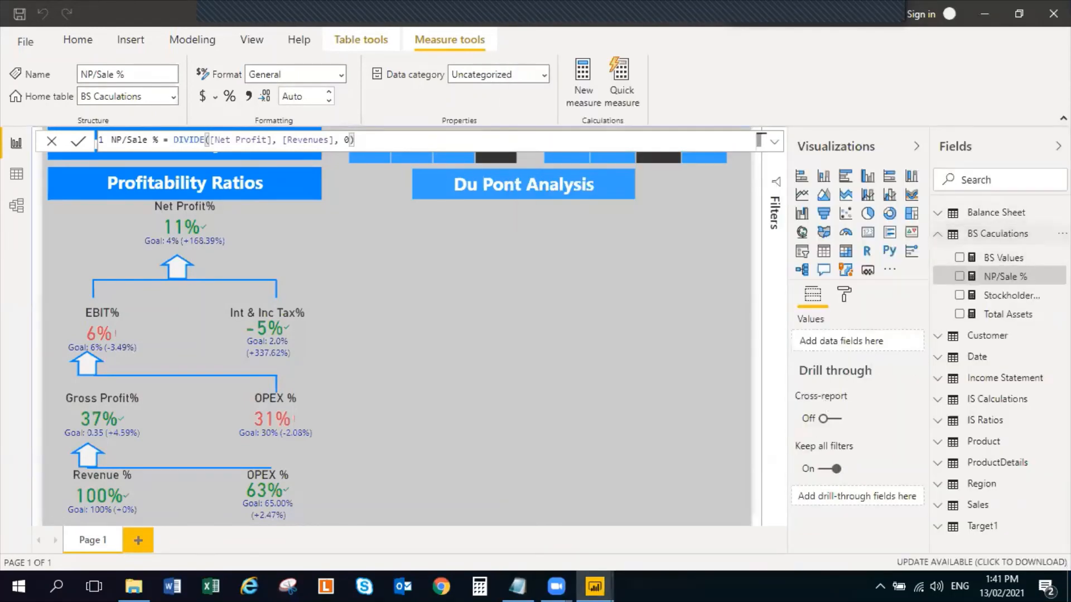
pyautogui.click(1060, 233)
pyautogui.click(1018, 249)
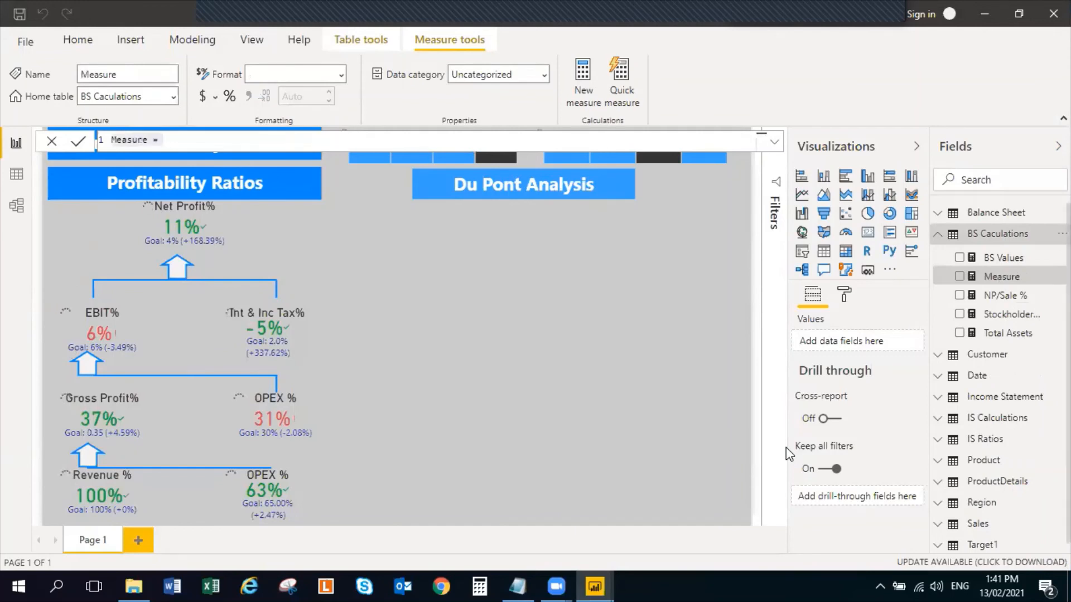
pyautogui.hotkey('ctrl', 'v')
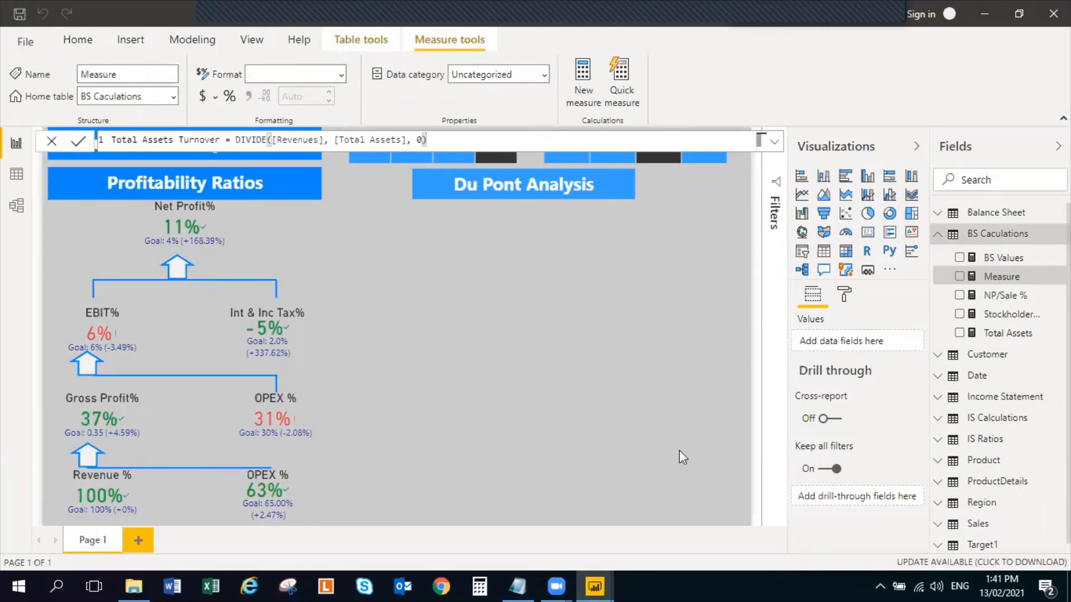
pyautogui.press('Return')
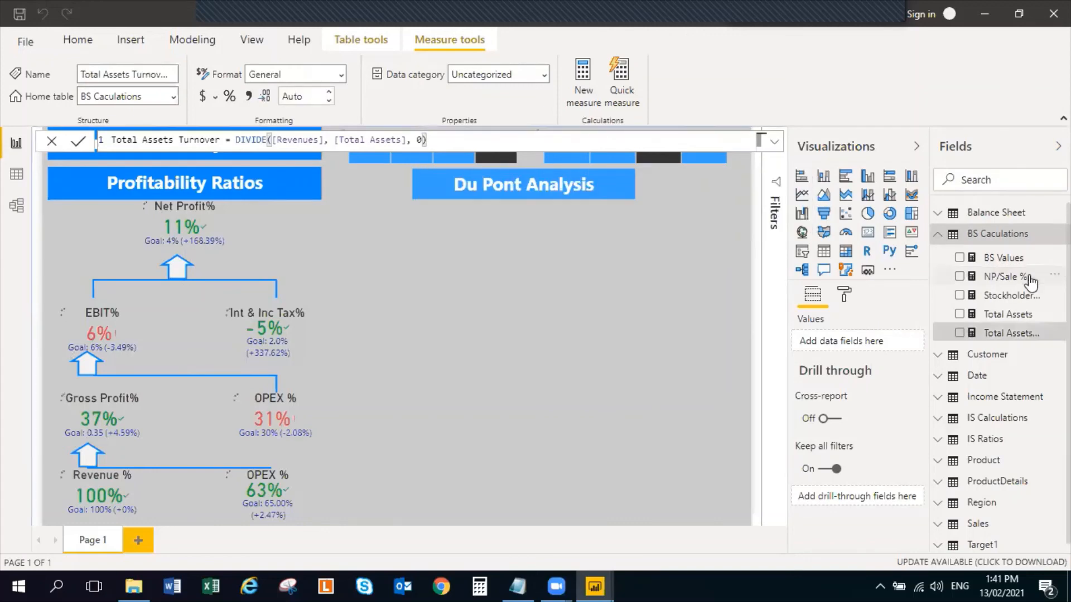
# Copy Financial Leverage = Divide([Total Assets], [Stockholder's Equity], 0) from the Notepad file and add it as a measure to Power BI's BS Caculations table
pyautogui.hotkey('alt', 'Tab')
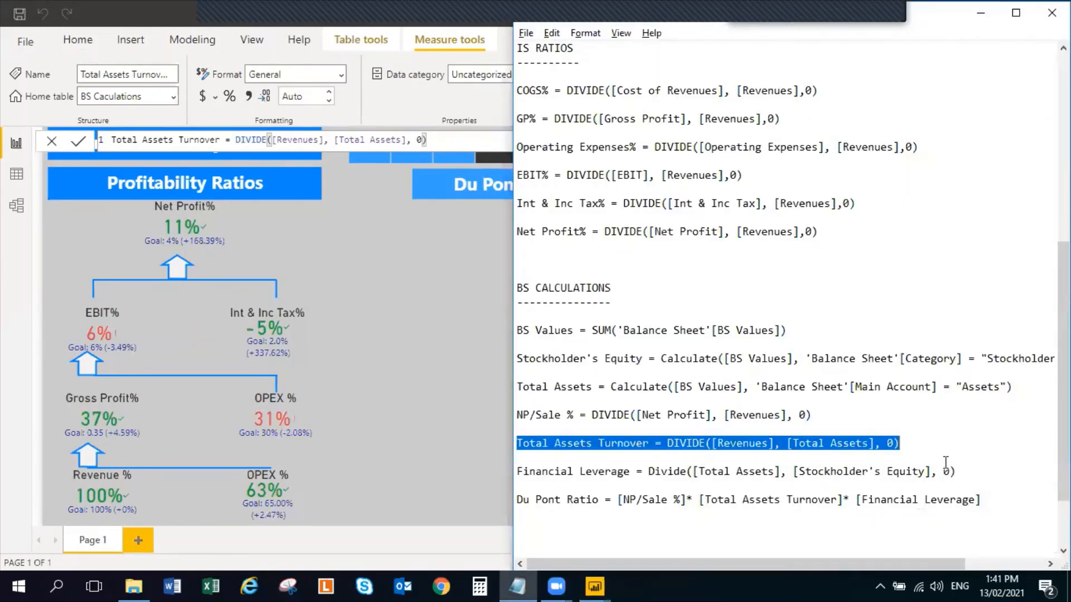
pyautogui.moveTo(959, 472); pyautogui.dragTo(514, 471)
pyautogui.hotkey('ctrl', 'c')
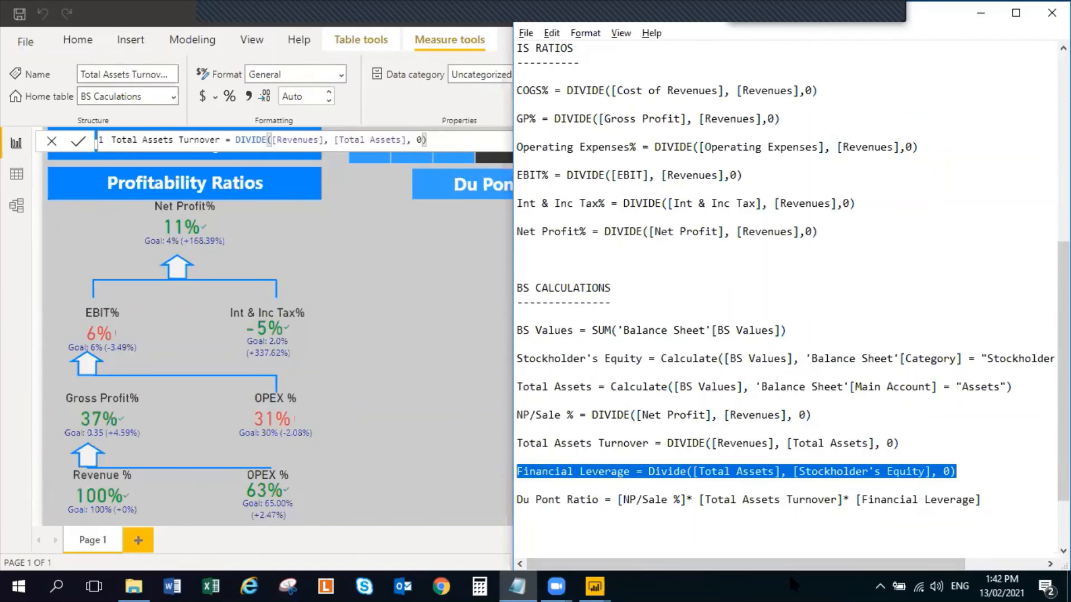
pyautogui.hotkey('alt', 'Tab')
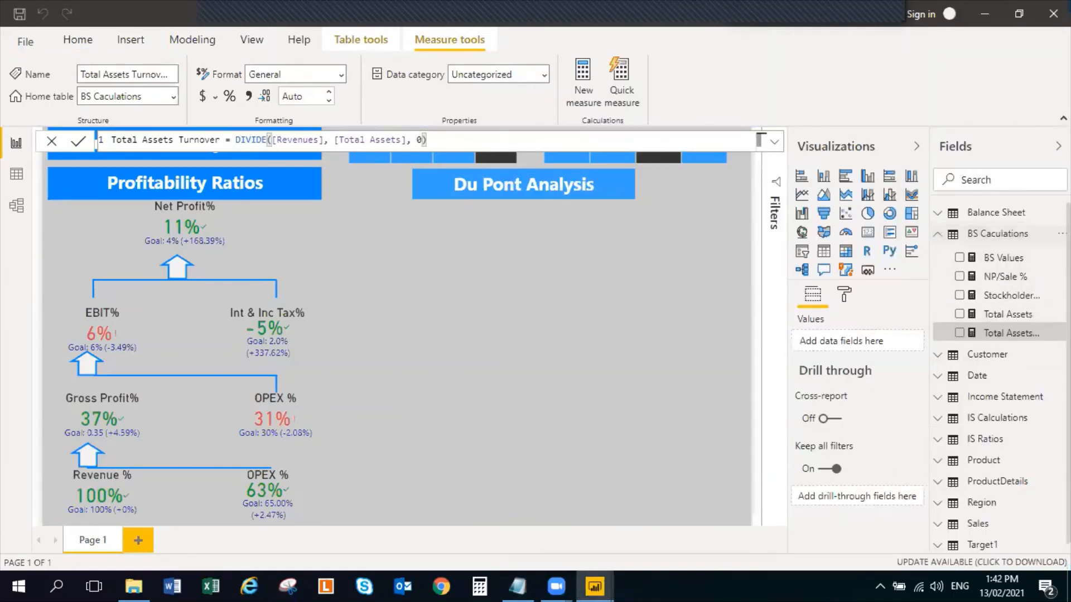
pyautogui.rightClick(1022, 239)
pyautogui.click(1022, 259)
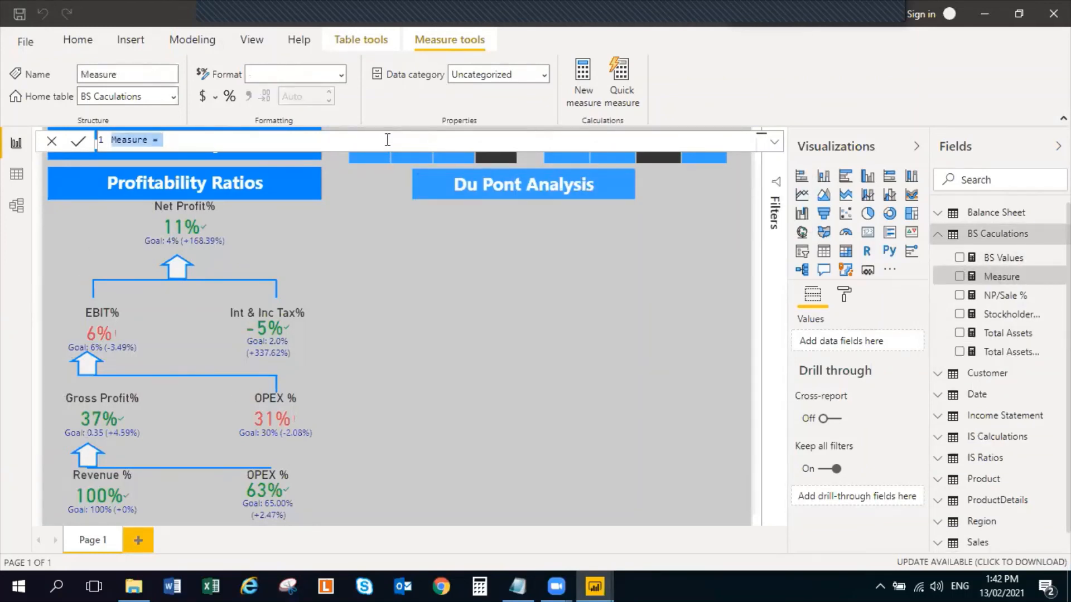
pyautogui.hotkey('ctrl', 'v')
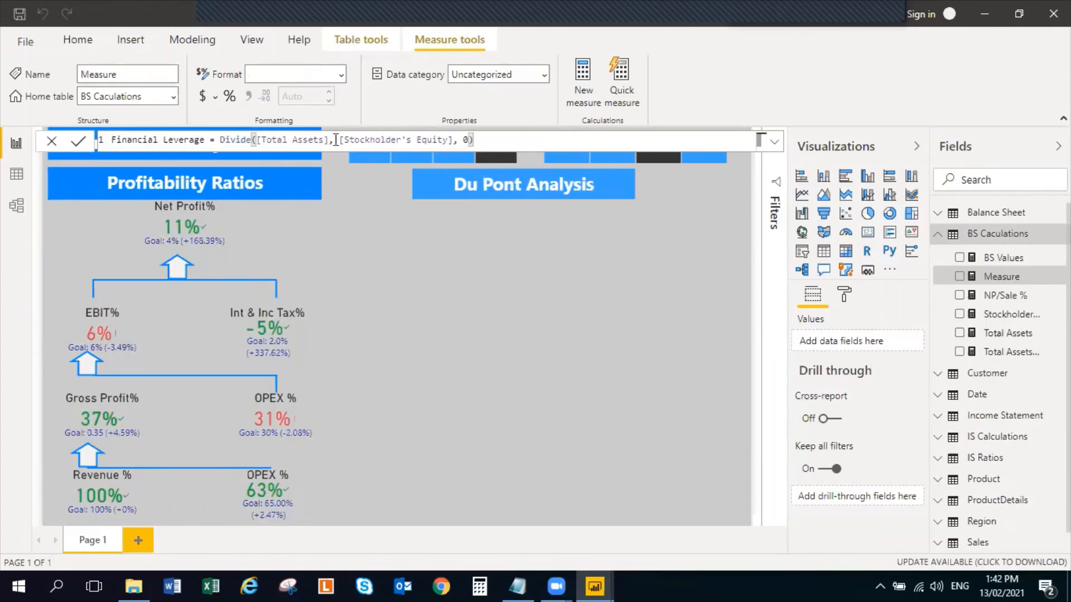
pyautogui.press('Return')
# In the Notepad file, rename the Du Pont Ratio formula to ROE and copy the whole formula line
pyautogui.hotkey('alt', 'Tab')
pyautogui.hotkey('alt', 'Tab')
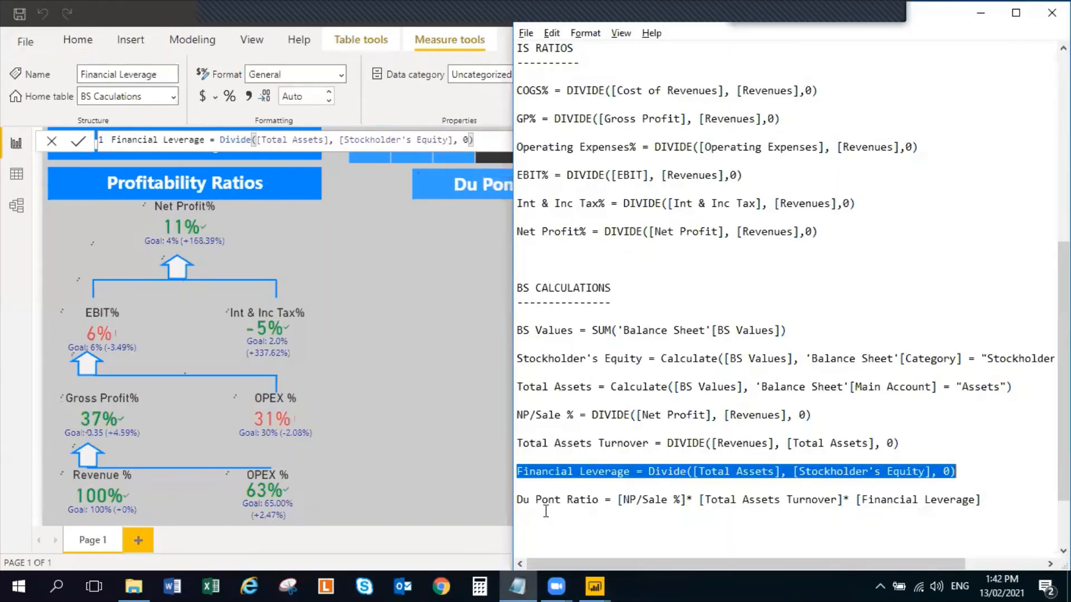
pyautogui.click(523, 499)
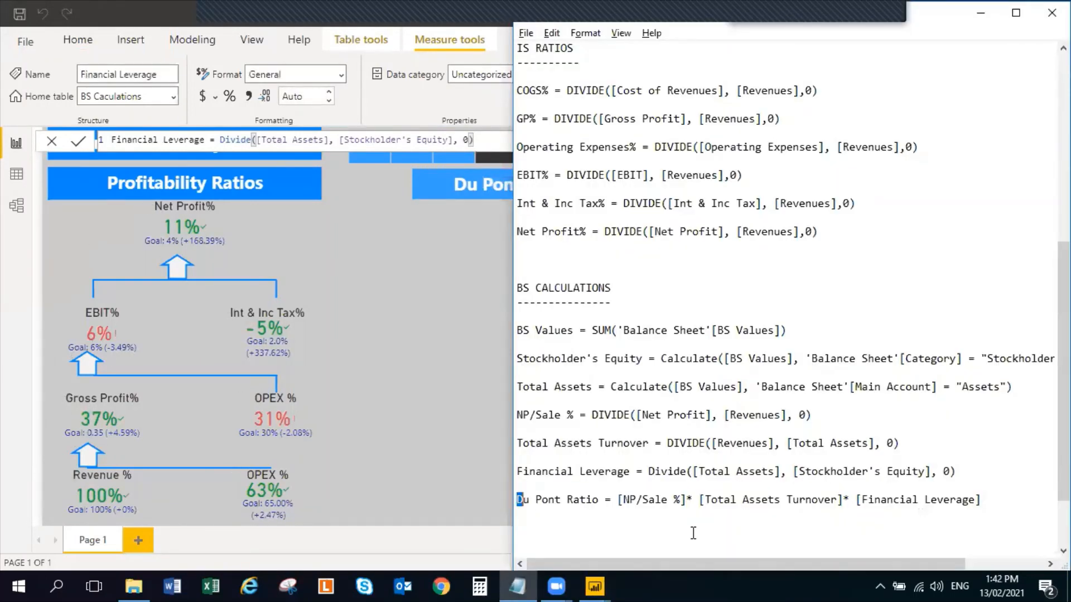
pyautogui.hotkey('shift', 'Right')
pyautogui.hotkey('shift', 'Right')
pyautogui.hotkey('shift', 'Right')
pyautogui.hotkey('shift', 'Right')
pyautogui.hotkey('shift', 'Right')
pyautogui.hotkey('shift', 'Right')
pyautogui.hotkey('shift', 'Right')
pyautogui.hotkey('shift', 'Right')
pyautogui.hotkey('shift', 'Right')
pyautogui.hotkey('shift', 'Right')
pyautogui.hotkey('shift', 'Right')
pyautogui.write('ROE')
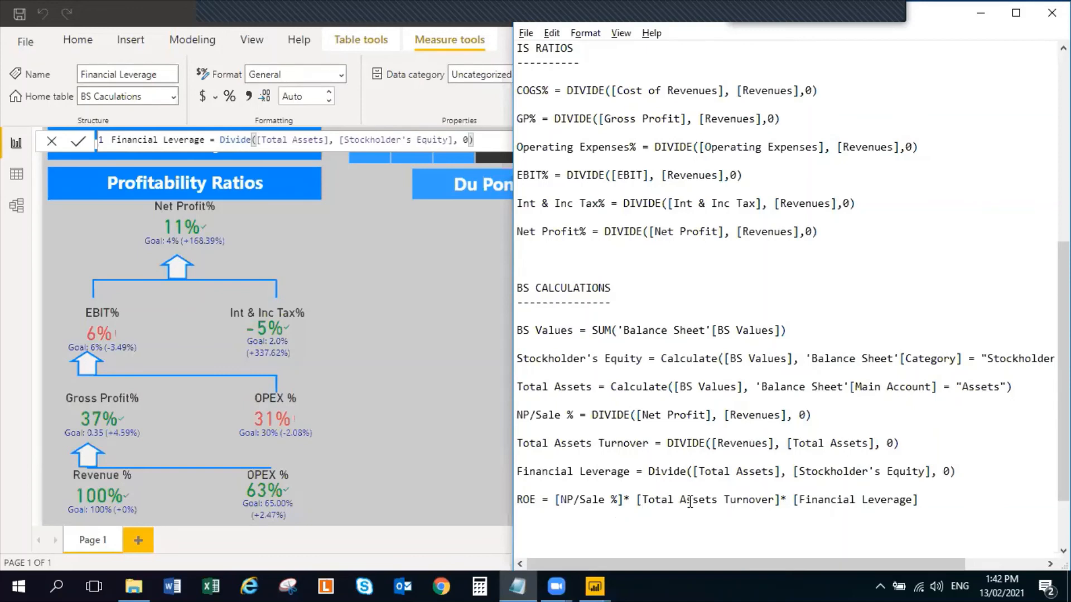
pyautogui.click(921, 501)
pyautogui.moveTo(921, 501); pyautogui.dragTo(526, 486)
pyautogui.hotkey('ctrl', 'c')
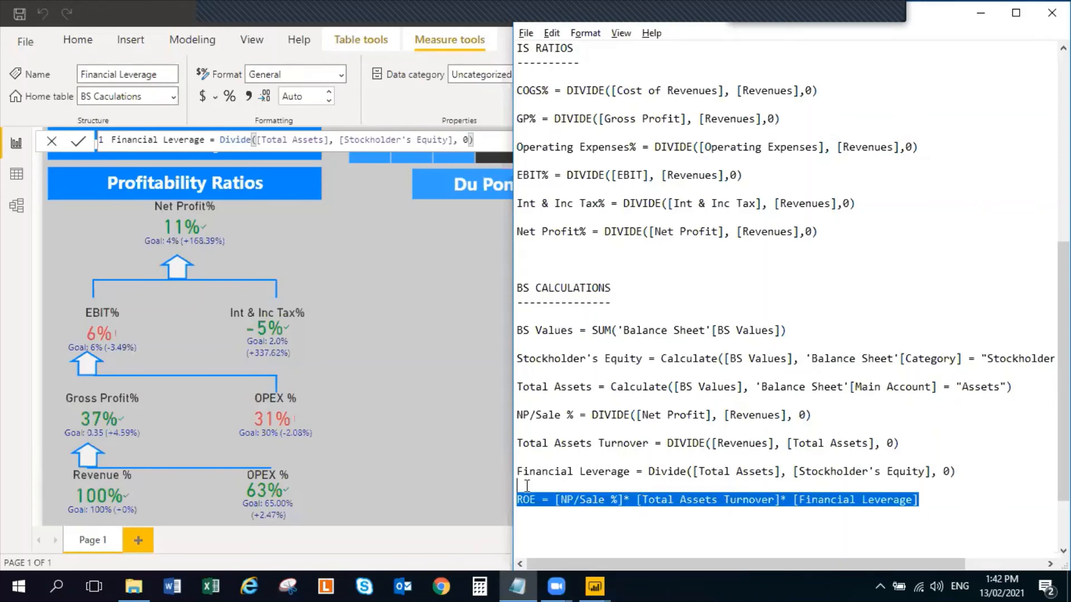
# Add a measure to the BS Caculations table in Power BI Desktop: ROE = [NP/Sale %]* [Total Assets Turnover]* [Financial Leverage], without a leading blank line
pyautogui.click(455, 486)
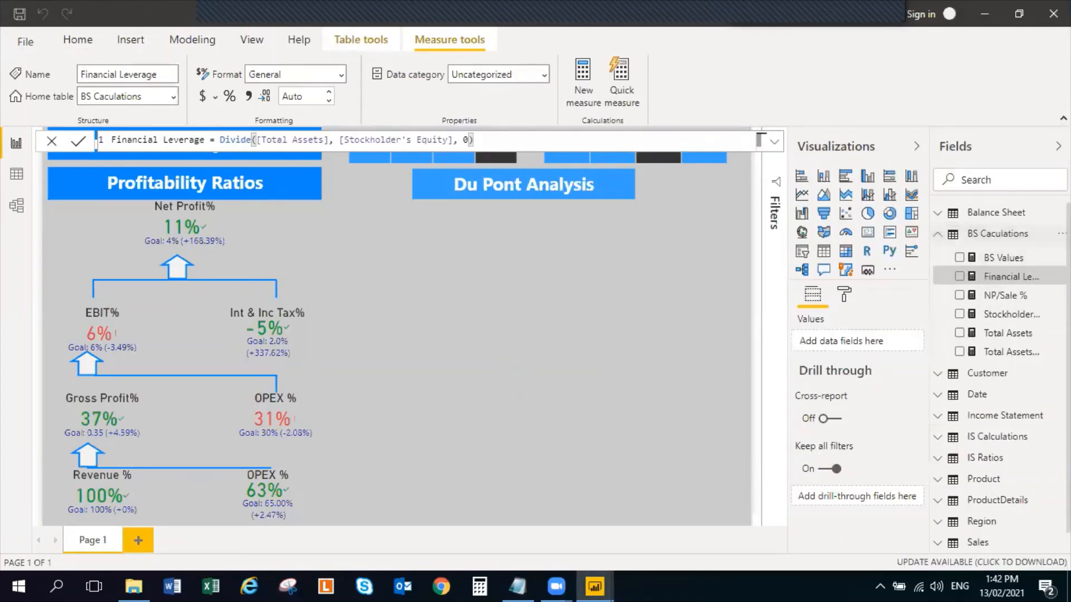
pyautogui.click(1059, 233)
pyautogui.click(1019, 257)
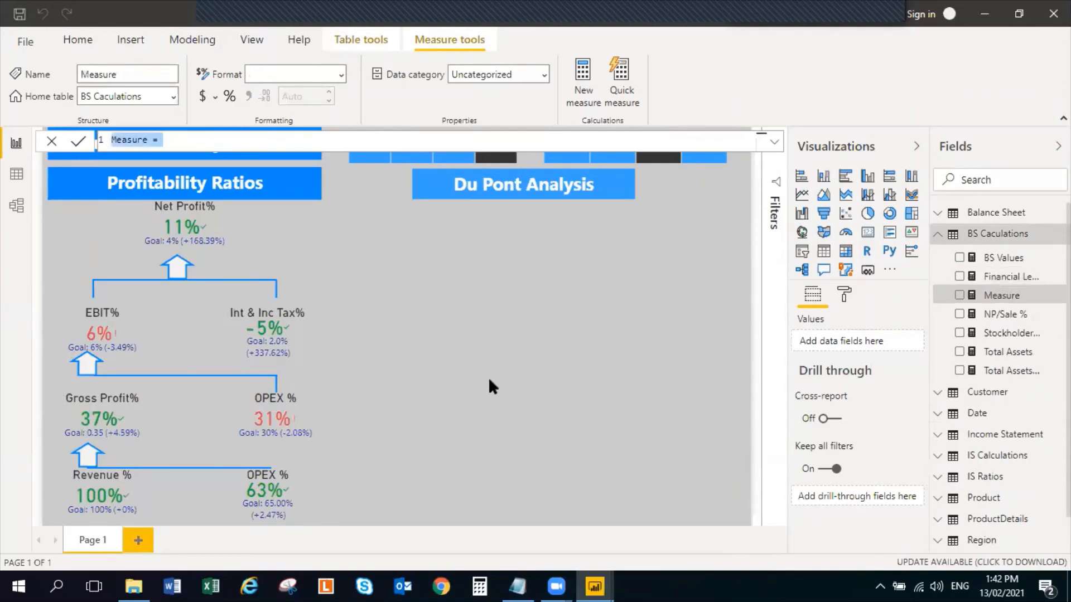
pyautogui.hotkey('ctrl', 'v')
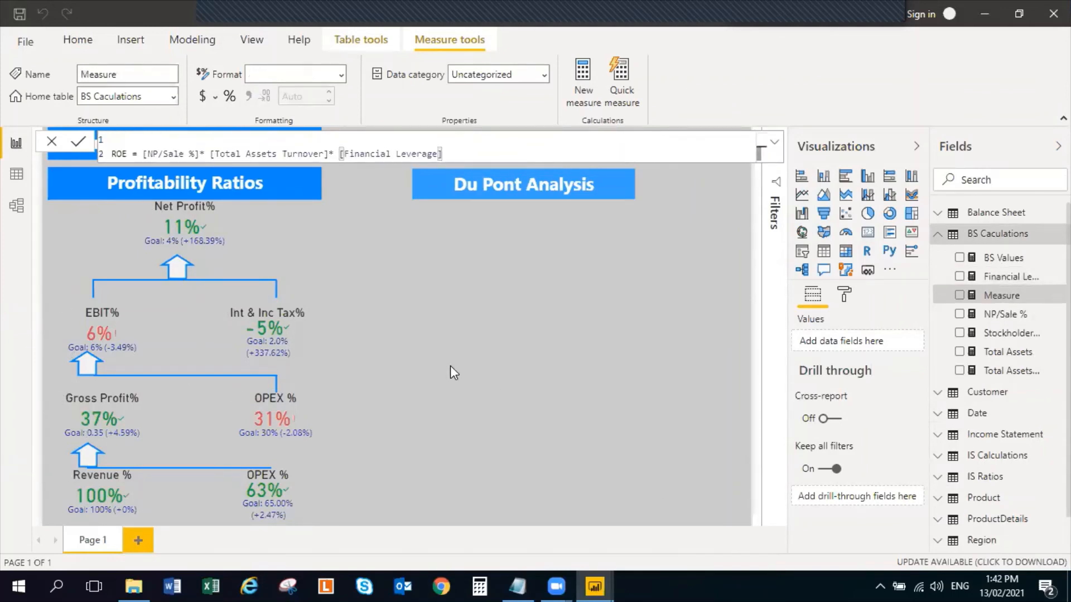
pyautogui.click(170, 139)
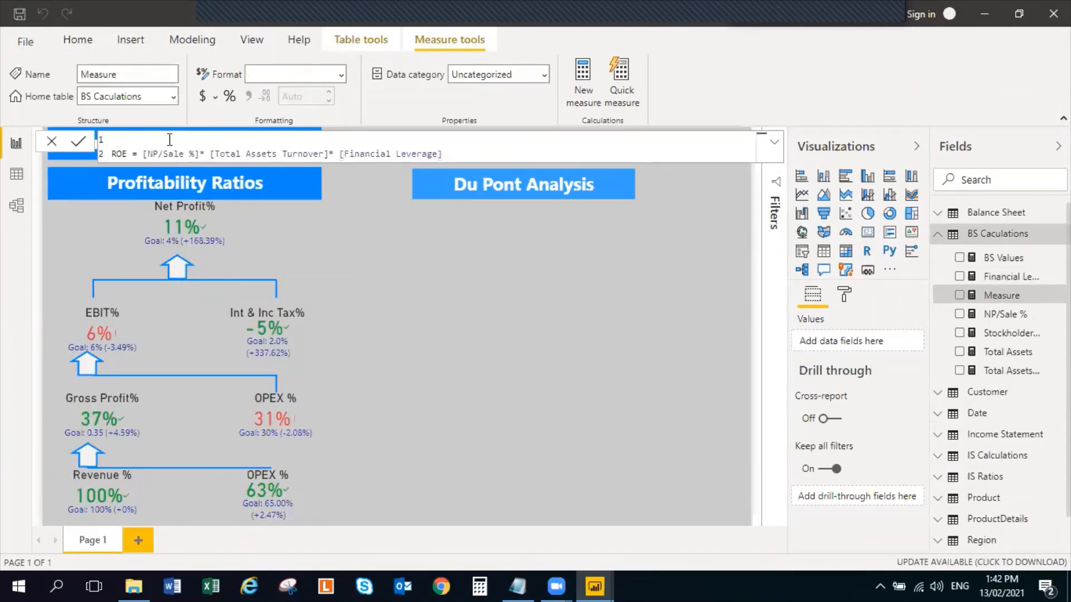
pyautogui.click(529, 360)
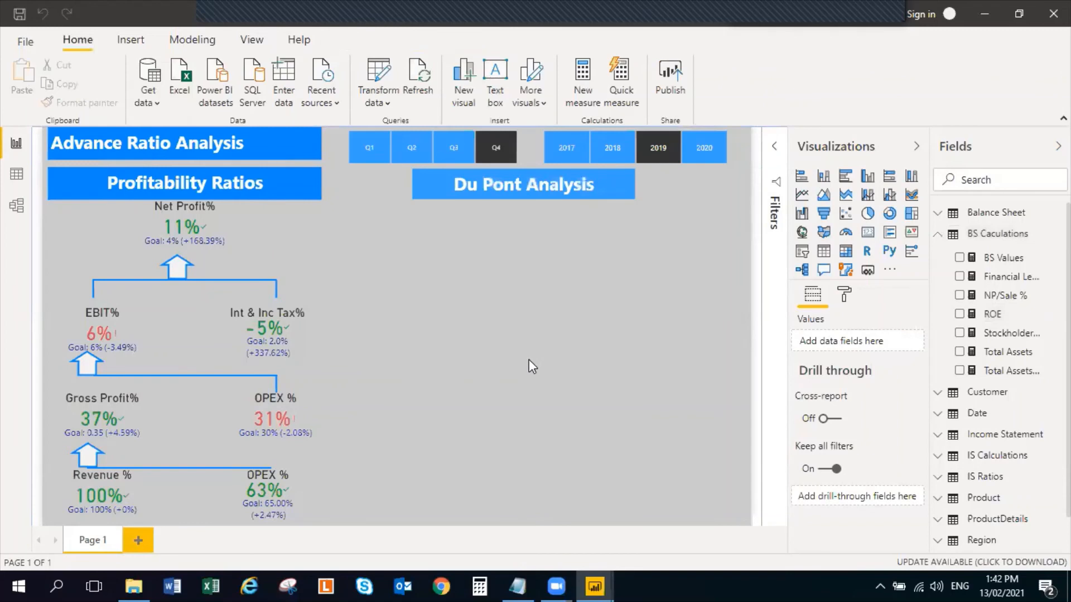
# Insert a small card visual below and slightly left of the Du Pont Analysis heading, showing the NP/Sale % measure
pyautogui.click(868, 234)
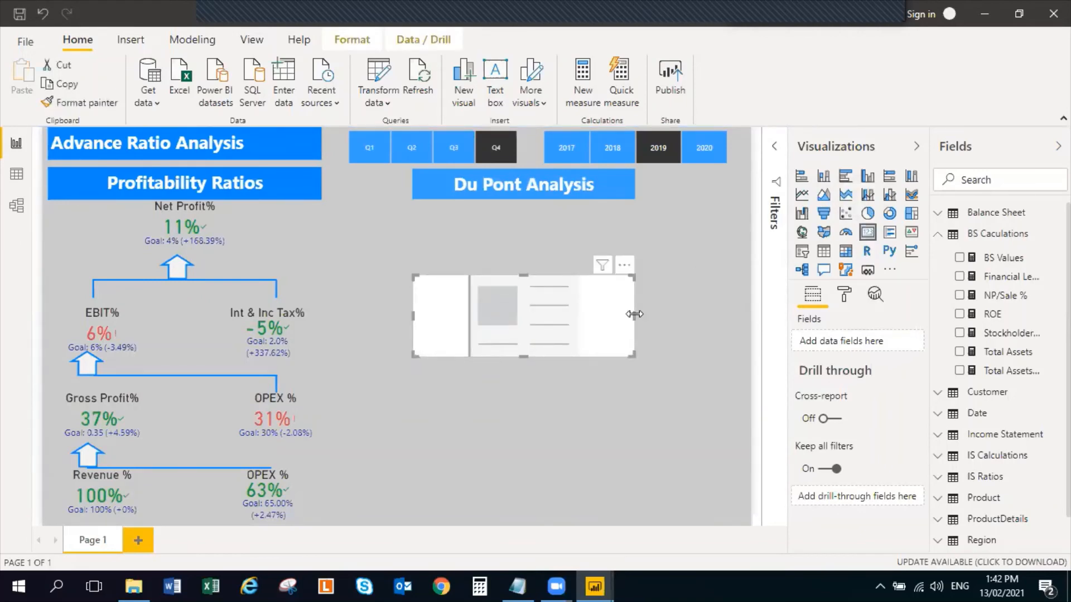
pyautogui.moveTo(634, 314); pyautogui.dragTo(555, 315)
pyautogui.moveTo(484, 275); pyautogui.dragTo(426, 403)
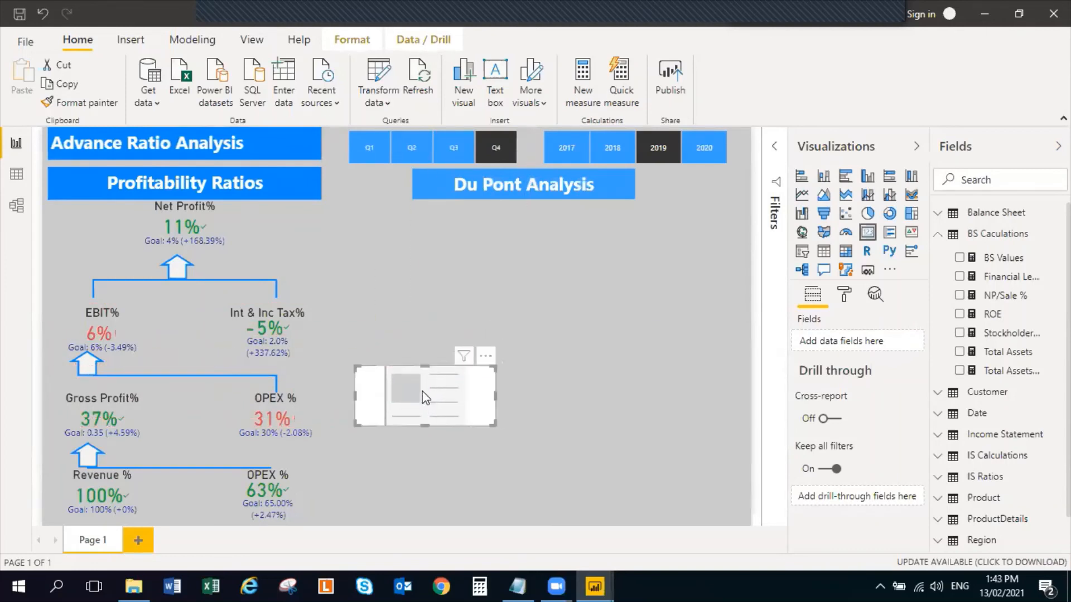
pyautogui.click(959, 296)
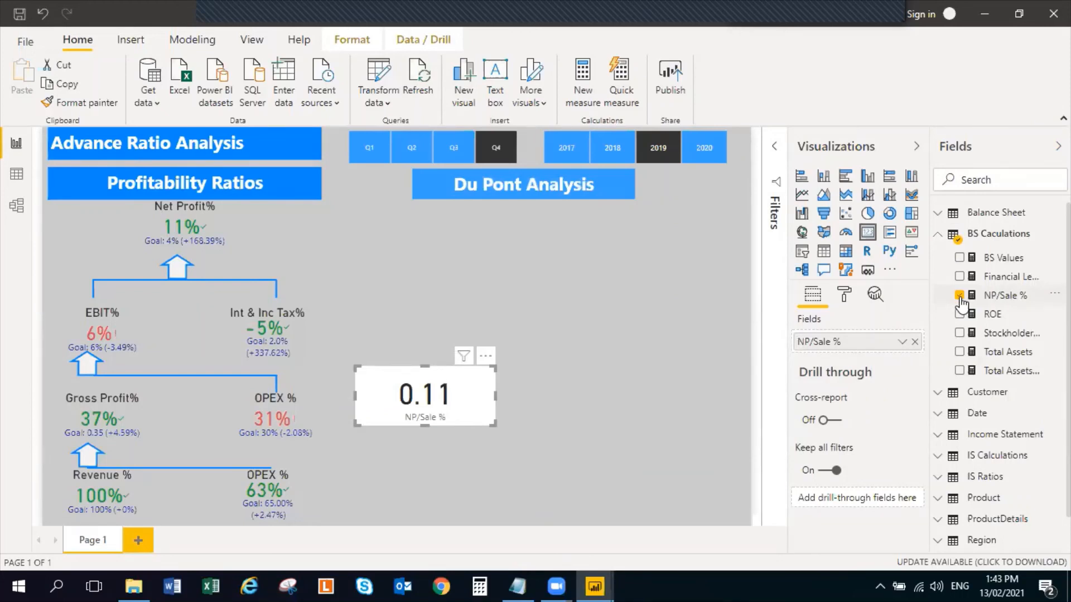
# Format the NP/Sale % measure as a percentage and narrow its card from the left side
pyautogui.click(1037, 301)
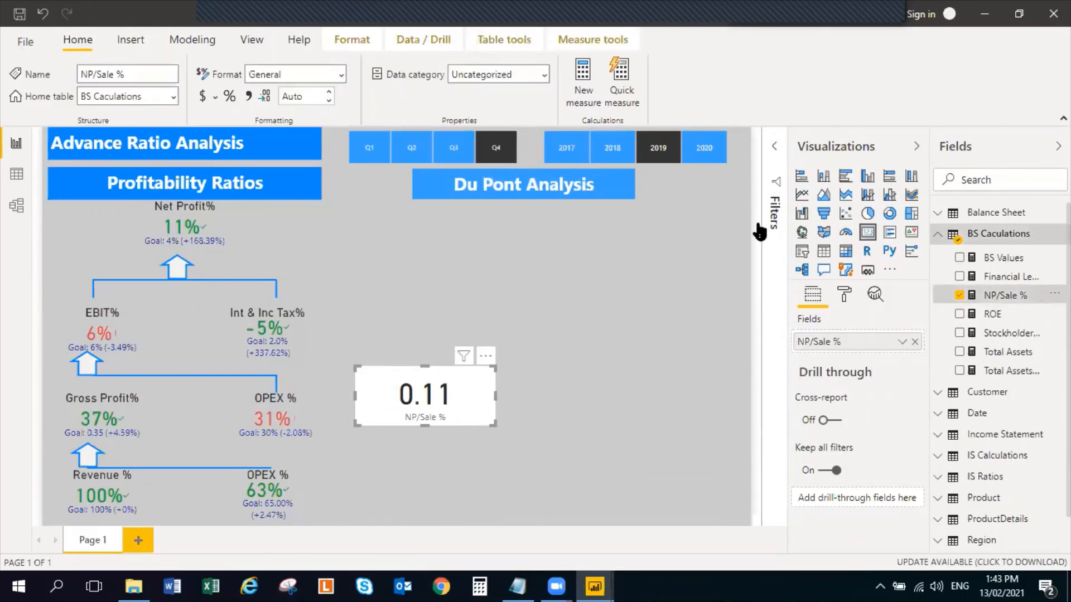
pyautogui.click(230, 96)
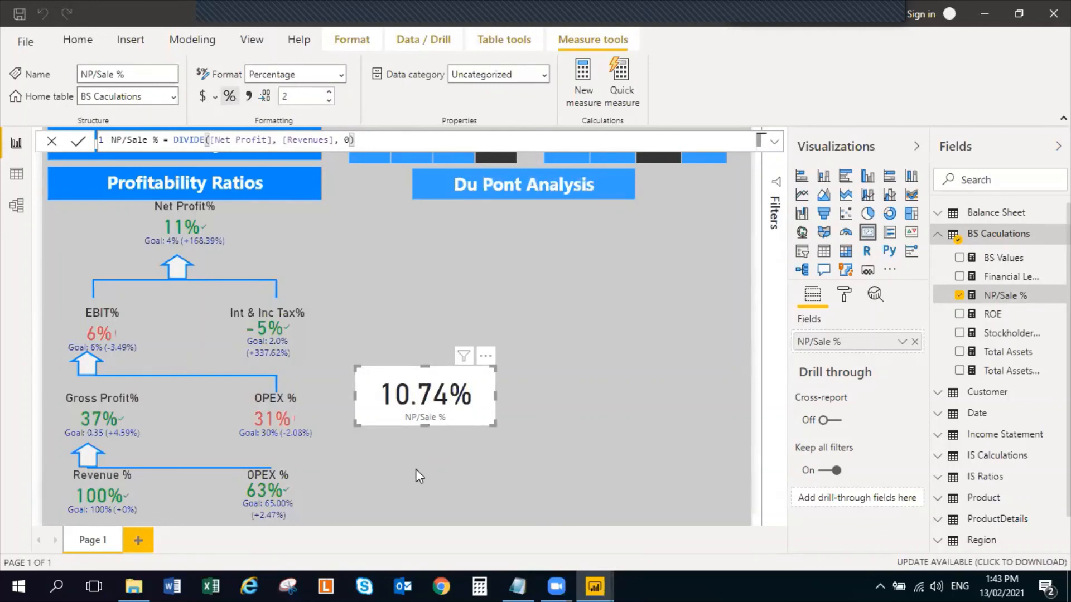
pyautogui.moveTo(357, 397); pyautogui.dragTo(385, 402)
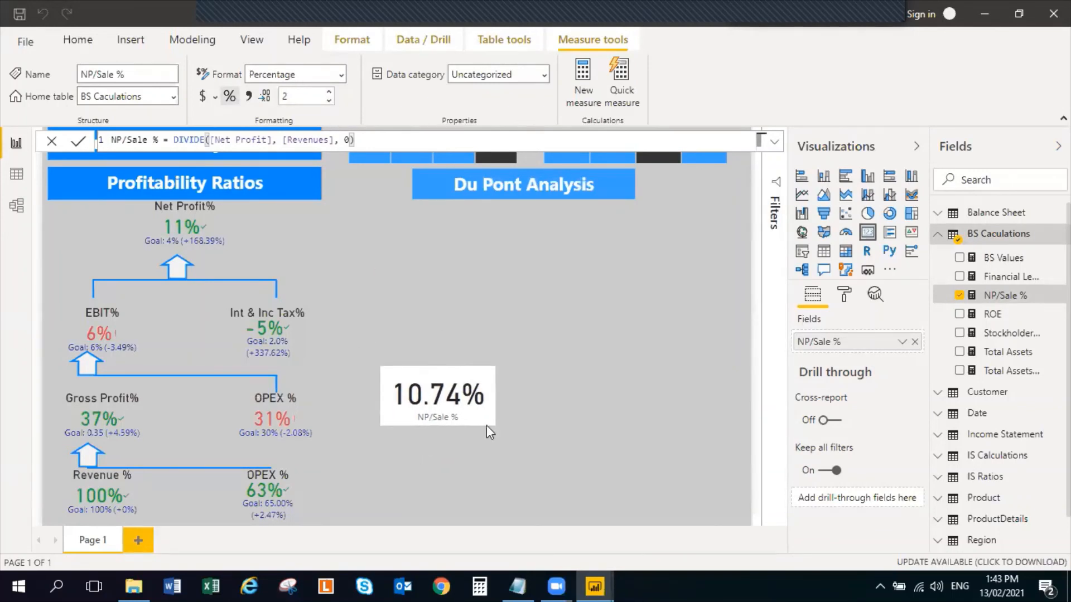
# Set the data label color of the NP/Sale % card to the dark blue theme color
pyautogui.click(842, 294)
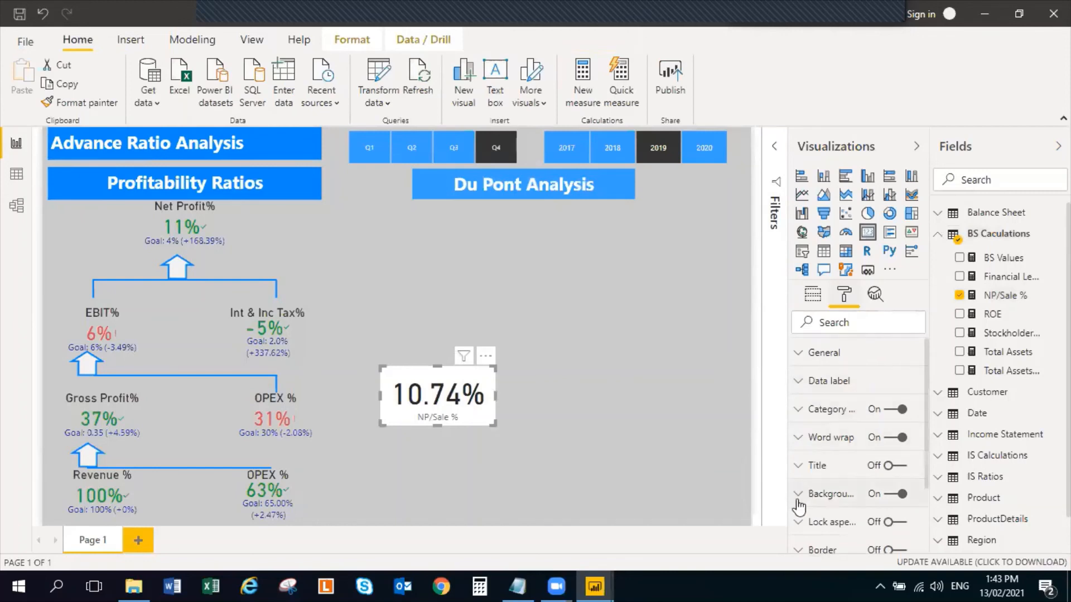
pyautogui.click(800, 384)
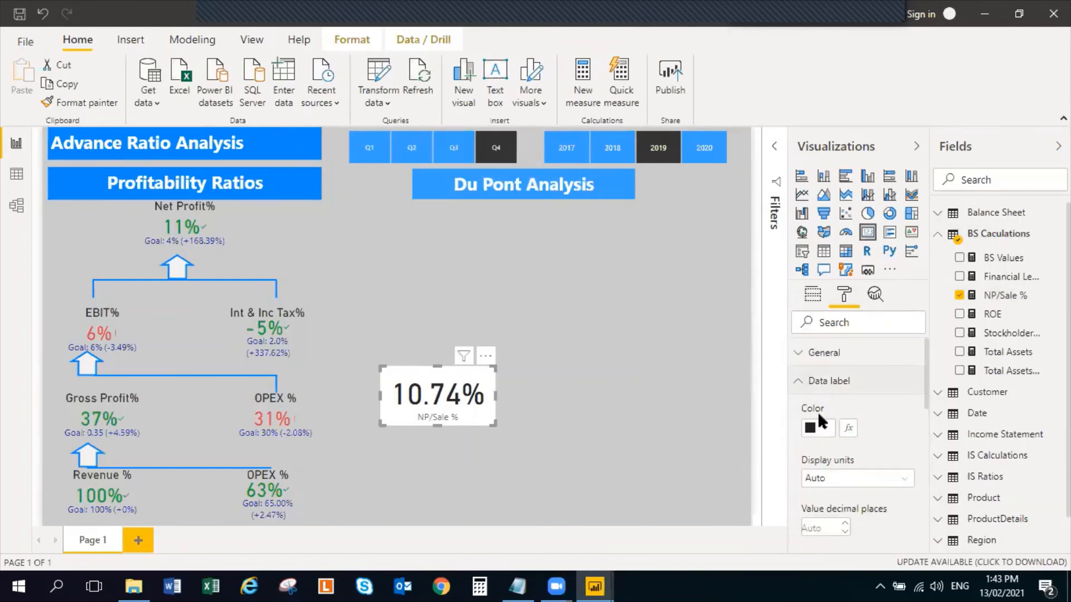
pyautogui.click(825, 428)
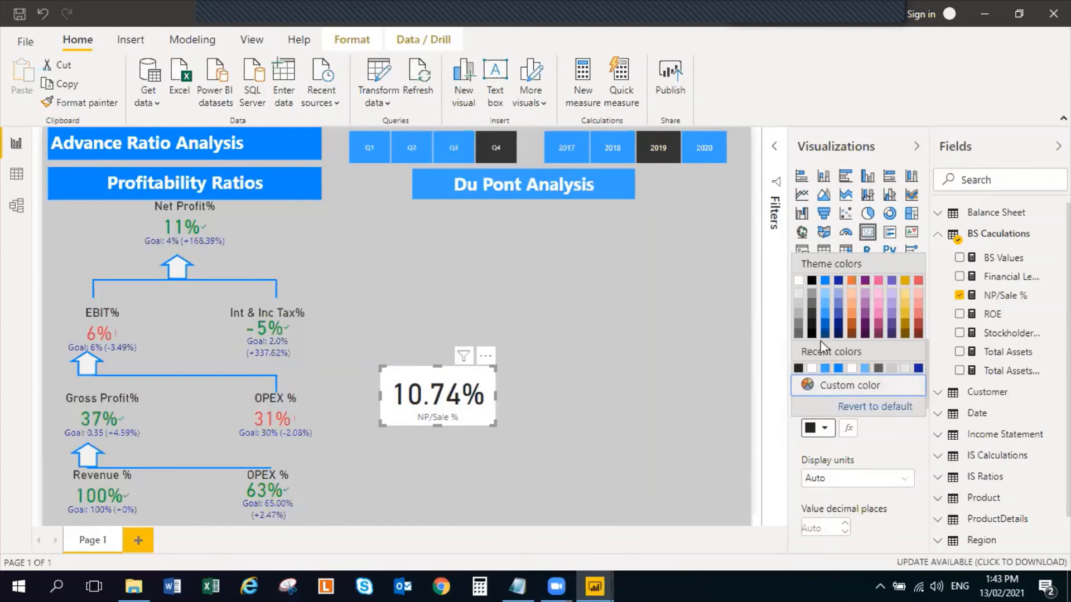
pyautogui.click(839, 281)
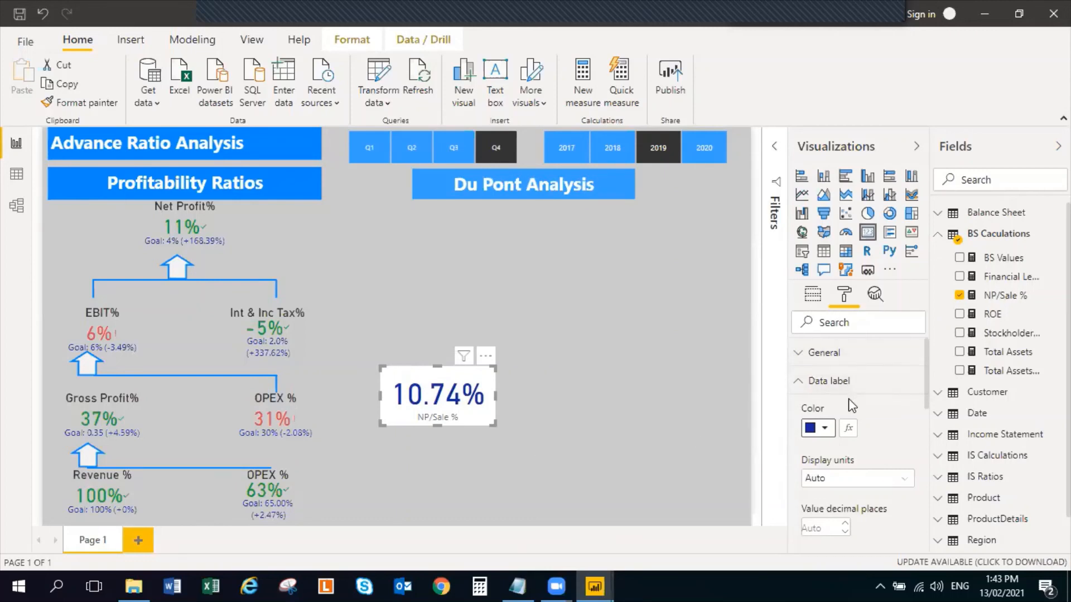
# Set the data label text size of the NP/Sale % card to 40 pt
pyautogui.scroll(-1, 876, 445)
pyautogui.scroll(-6, 875, 445)
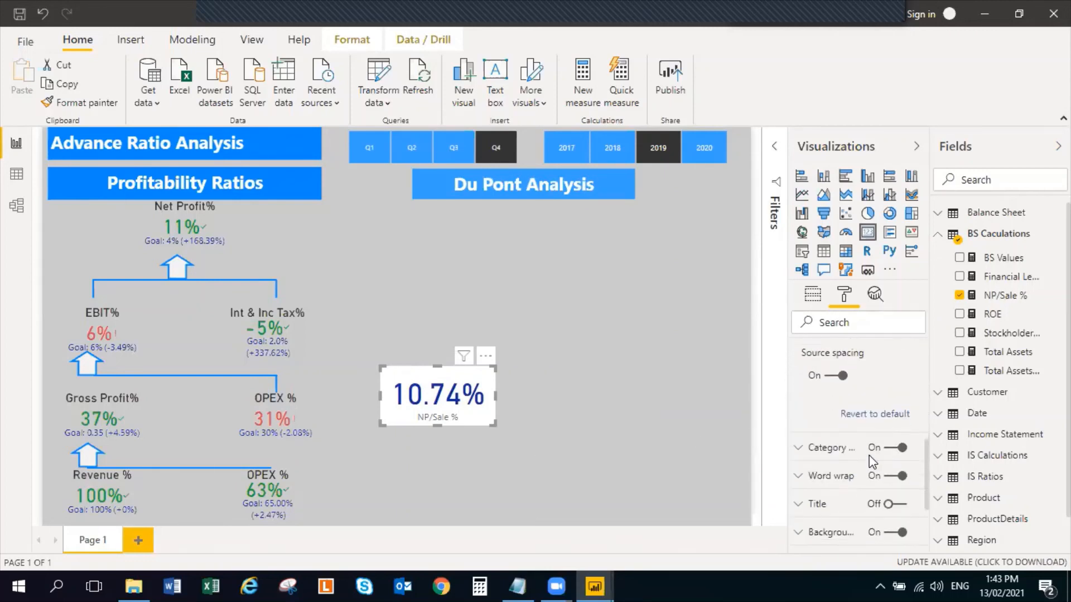
pyautogui.scroll(3, 857, 454)
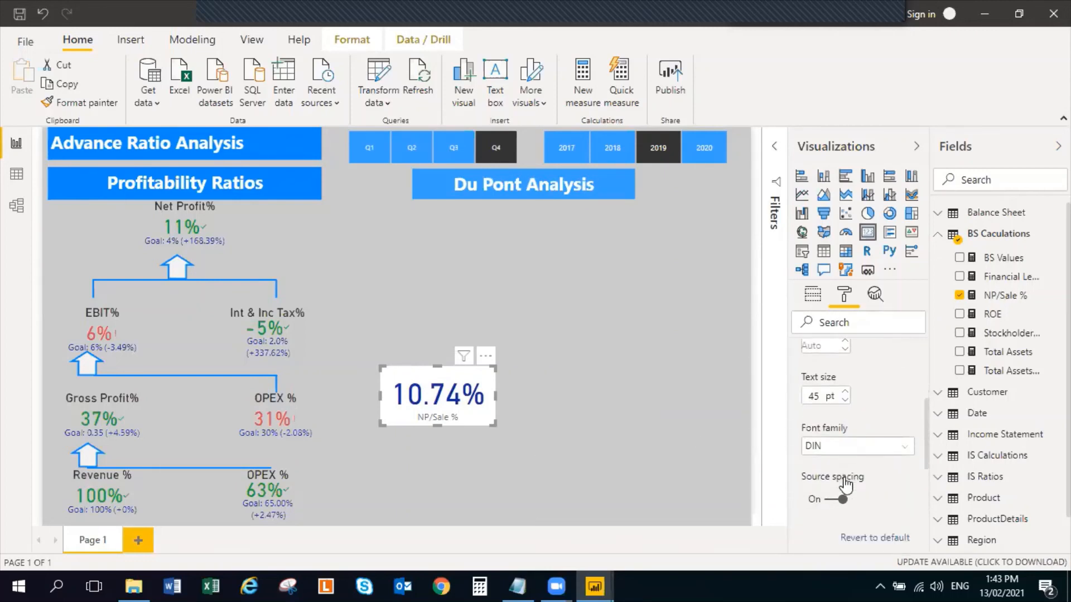
pyautogui.scroll(-2, 857, 454)
pyautogui.scroll(2, 831, 418)
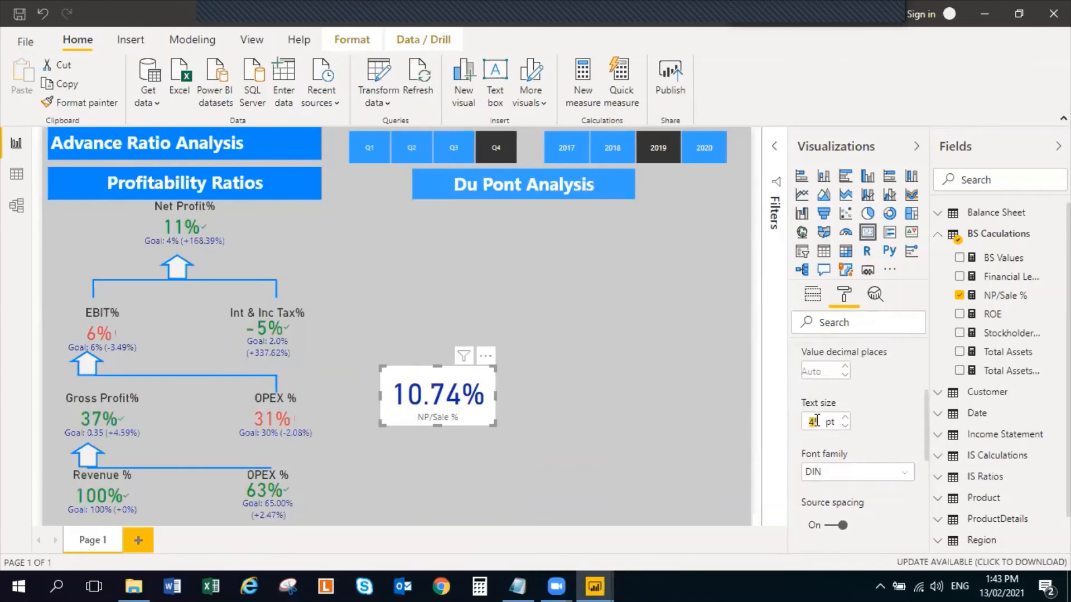
pyautogui.write('40')
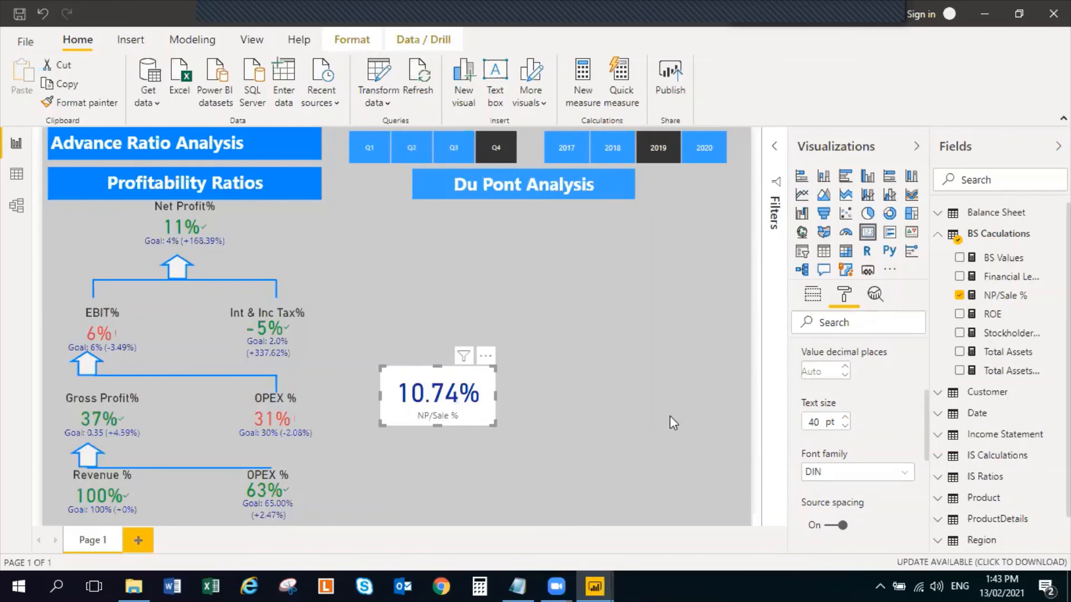
pyautogui.scroll(-5, 813, 447)
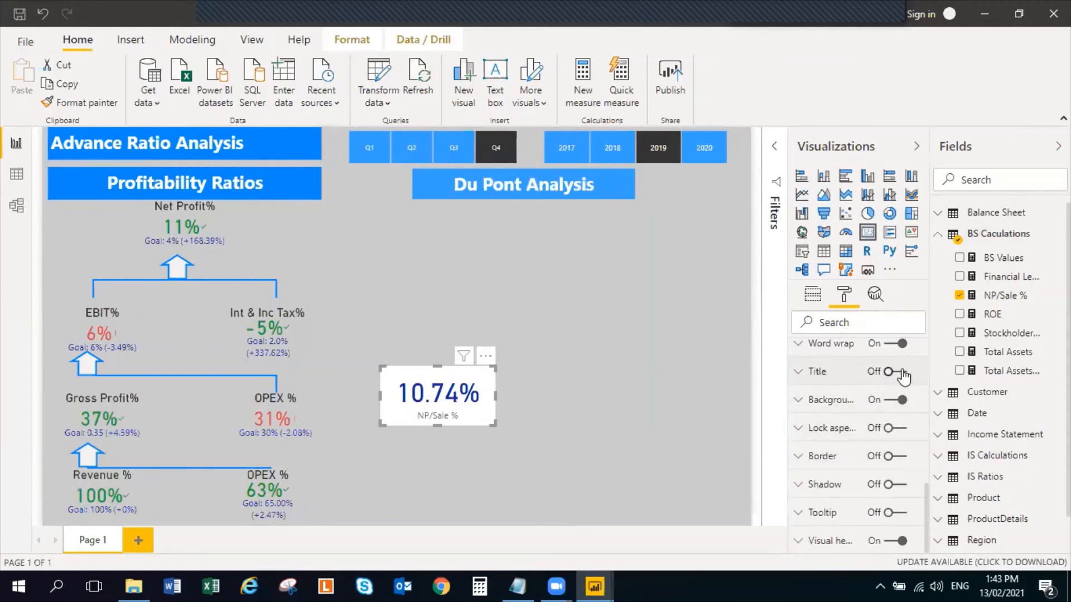
# Turn off the background of the NP/Sale % card
pyautogui.click(887, 402)
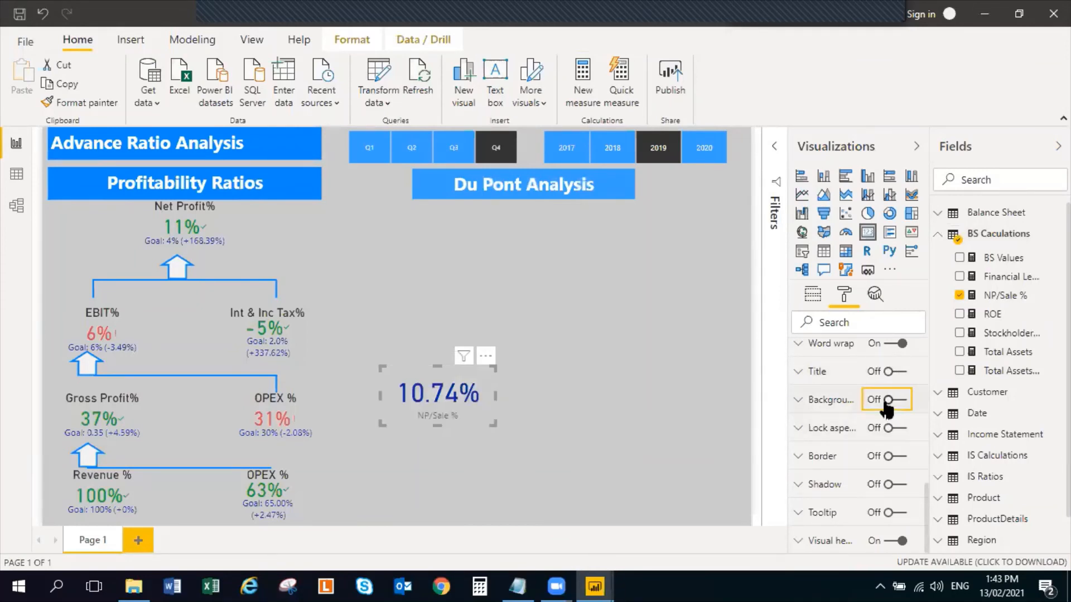
pyautogui.scroll(2, 843, 506)
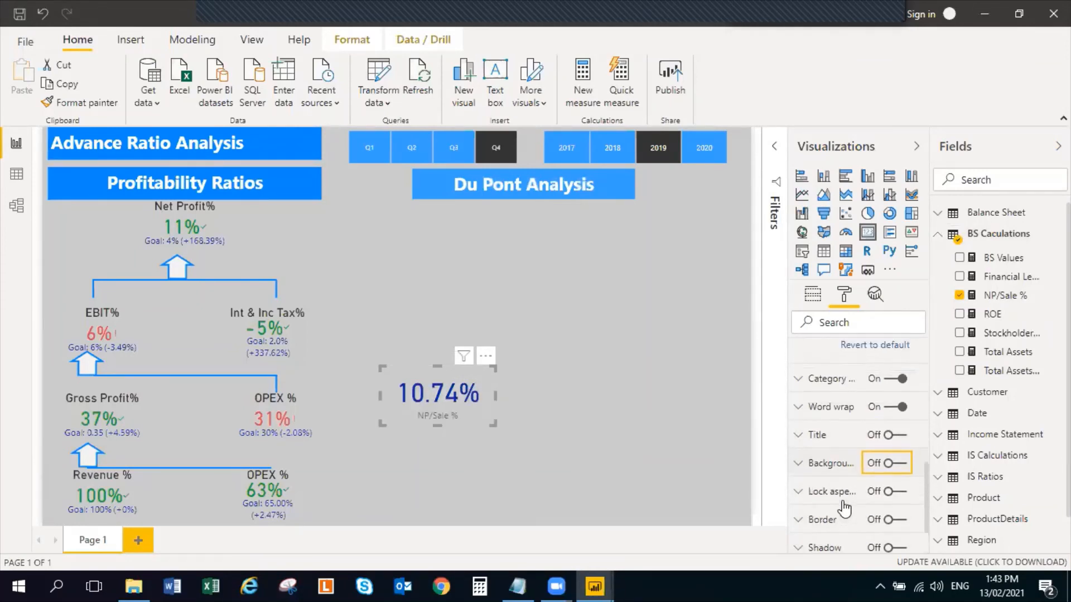
pyautogui.scroll(6, 831, 496)
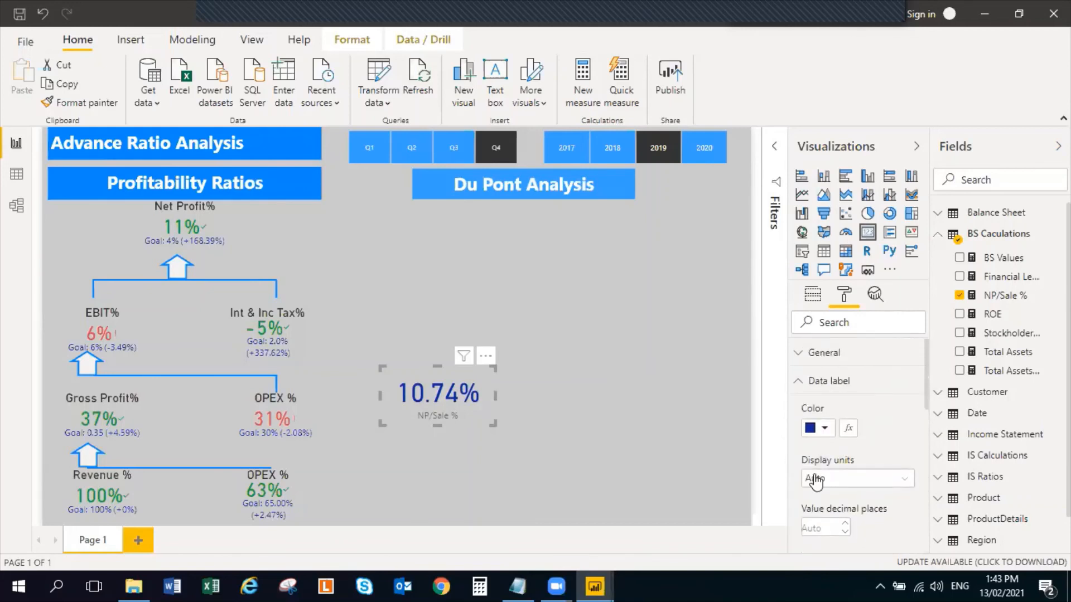
# Turn on the title of the NP/Sale % card and set the title font color to the recently used dark blue
pyautogui.scroll(-5, 864, 459)
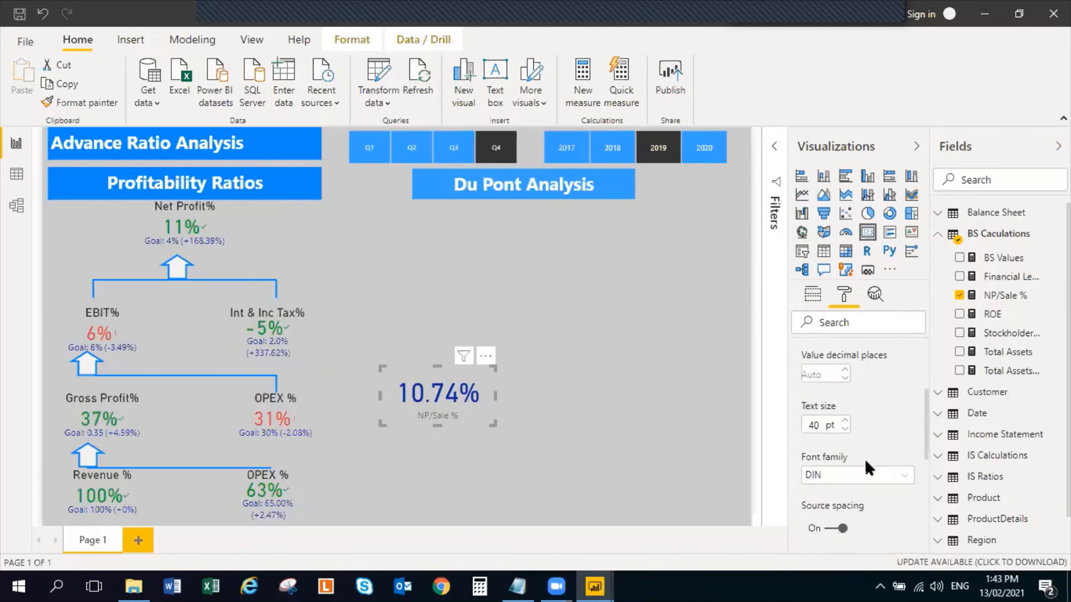
pyautogui.scroll(-5, 867, 467)
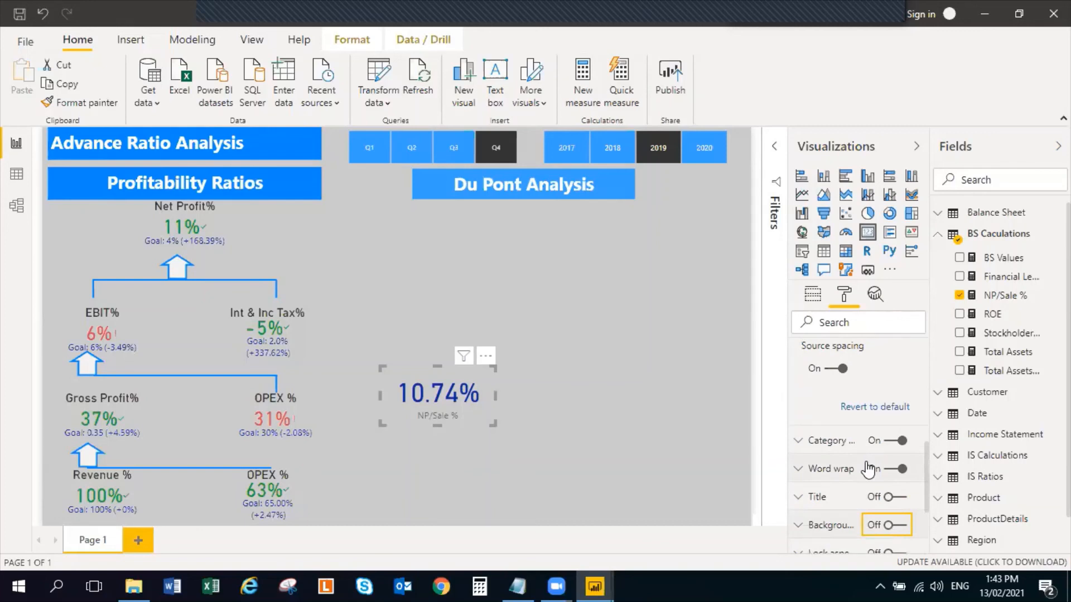
pyautogui.scroll(-4, 868, 470)
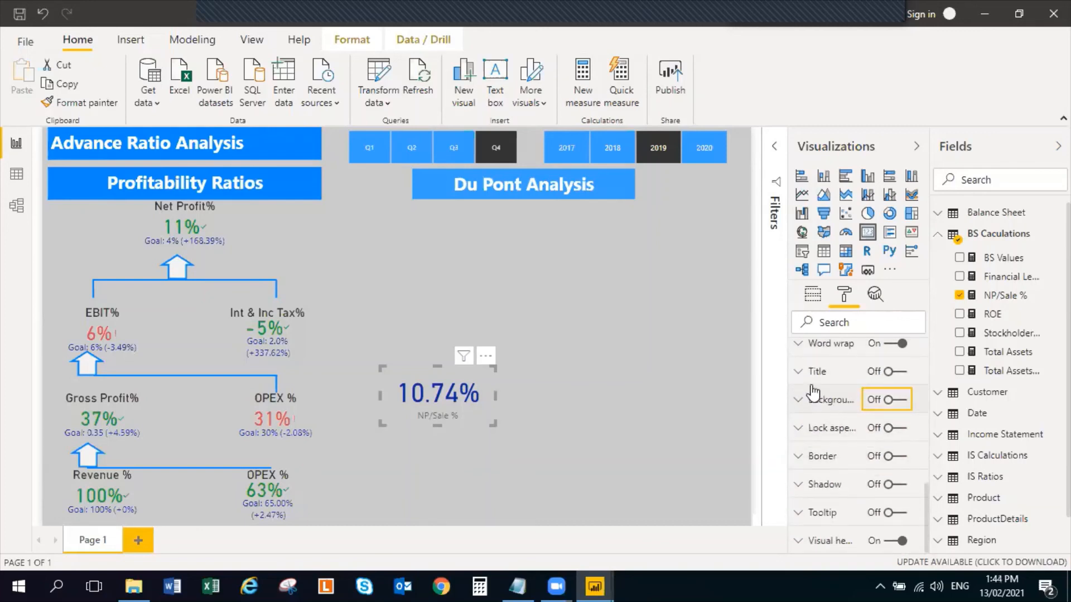
pyautogui.click(904, 374)
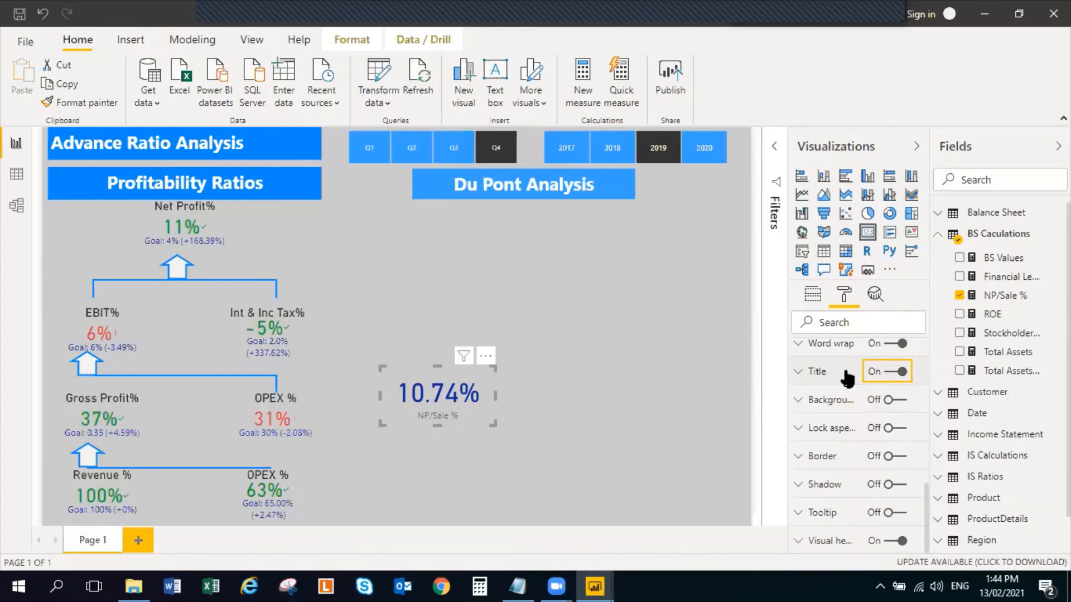
pyautogui.click(799, 372)
pyautogui.scroll(-3, 806, 412)
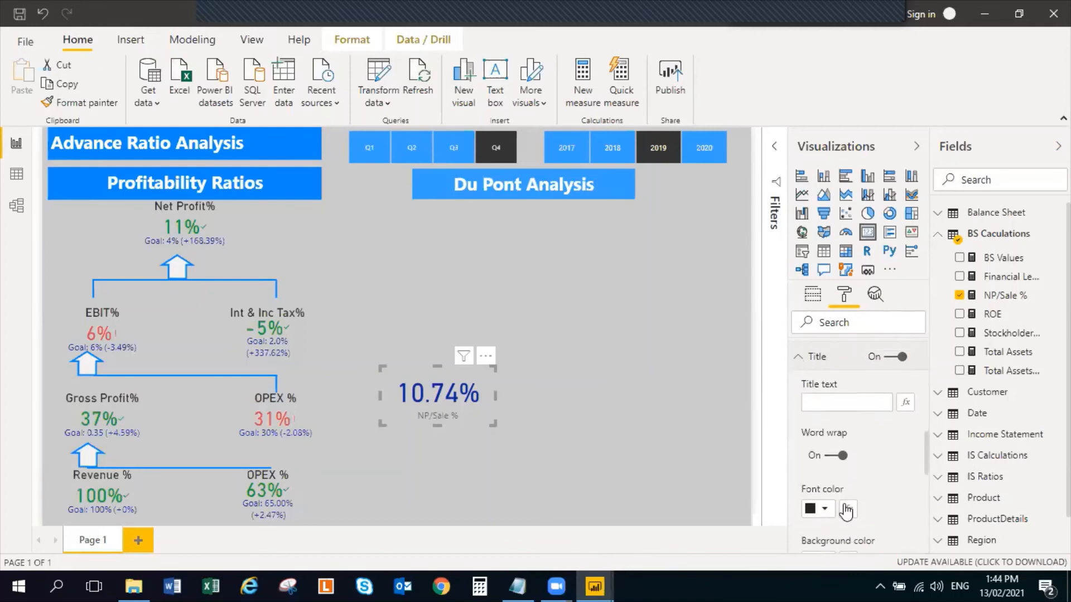
pyautogui.click(823, 445)
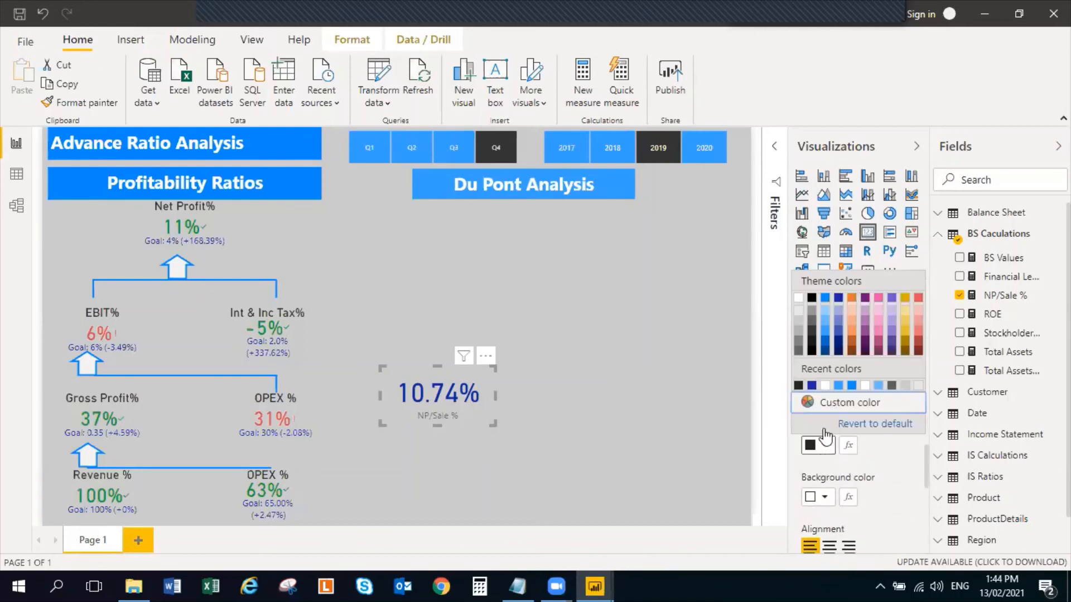
pyautogui.click(812, 385)
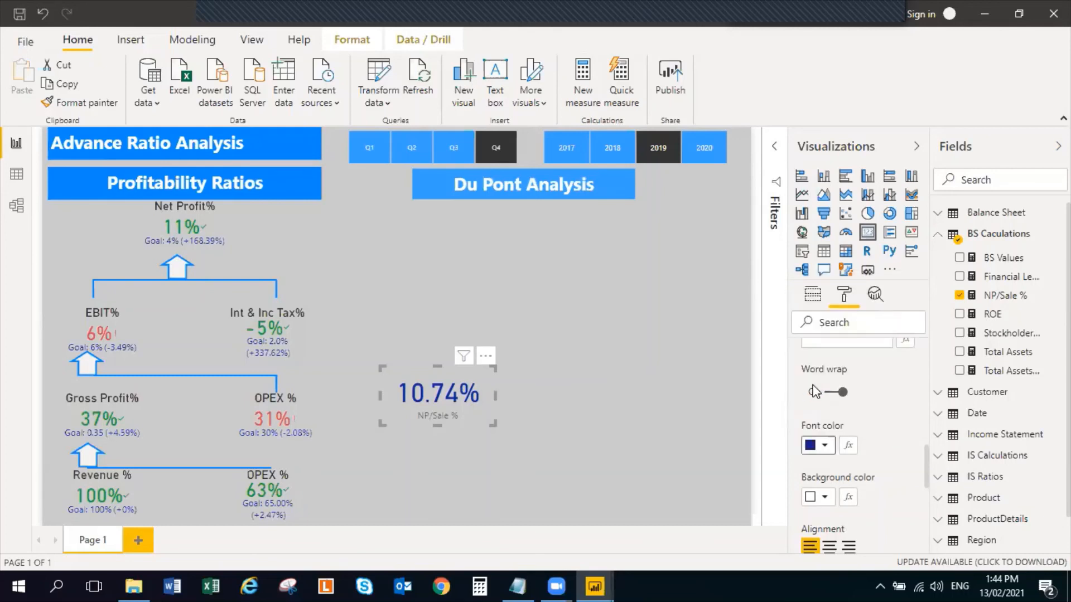
pyautogui.click(634, 385)
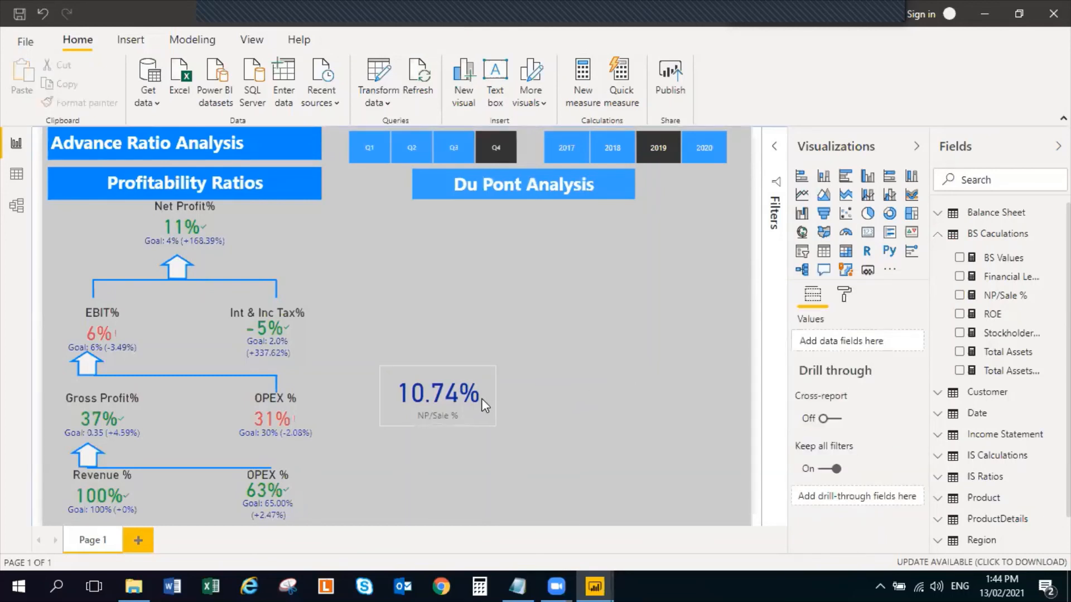
# Move the NP/Sale % card slightly down and place a duplicate directly to its right
pyautogui.moveTo(481, 406); pyautogui.dragTo(484, 435)
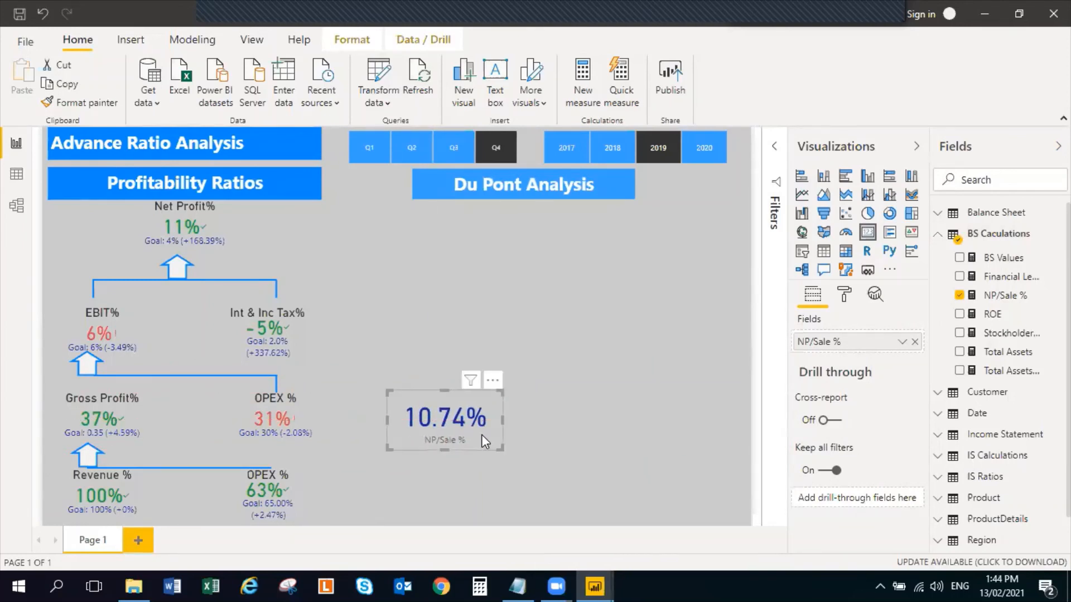
pyautogui.hotkey('ctrl', 'c')
pyautogui.click(581, 416)
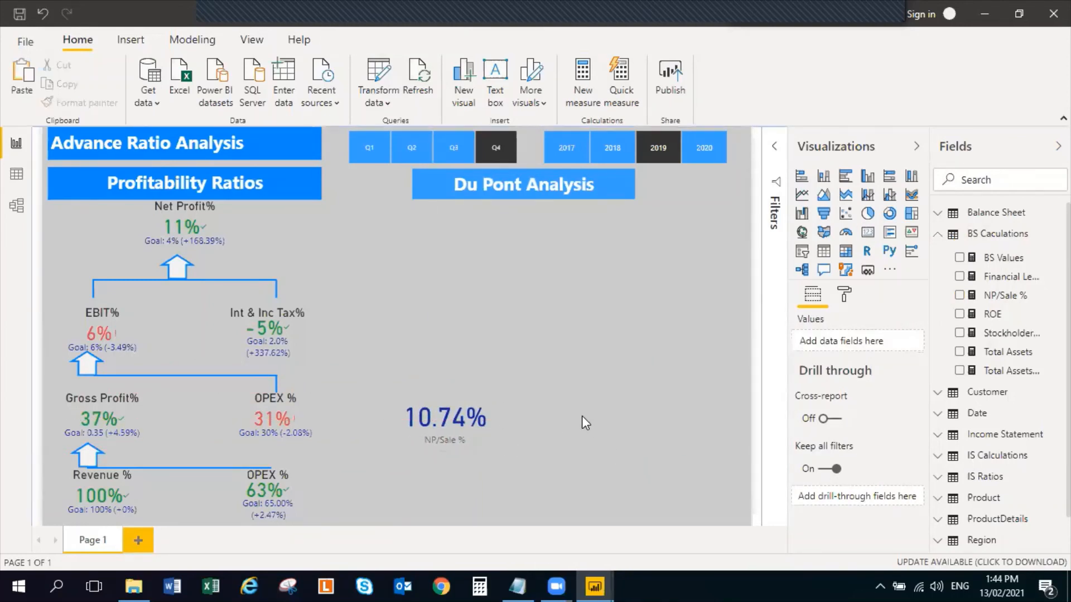
pyautogui.hotkey('ctrl', 'v')
pyautogui.moveTo(487, 420); pyautogui.dragTo(584, 419)
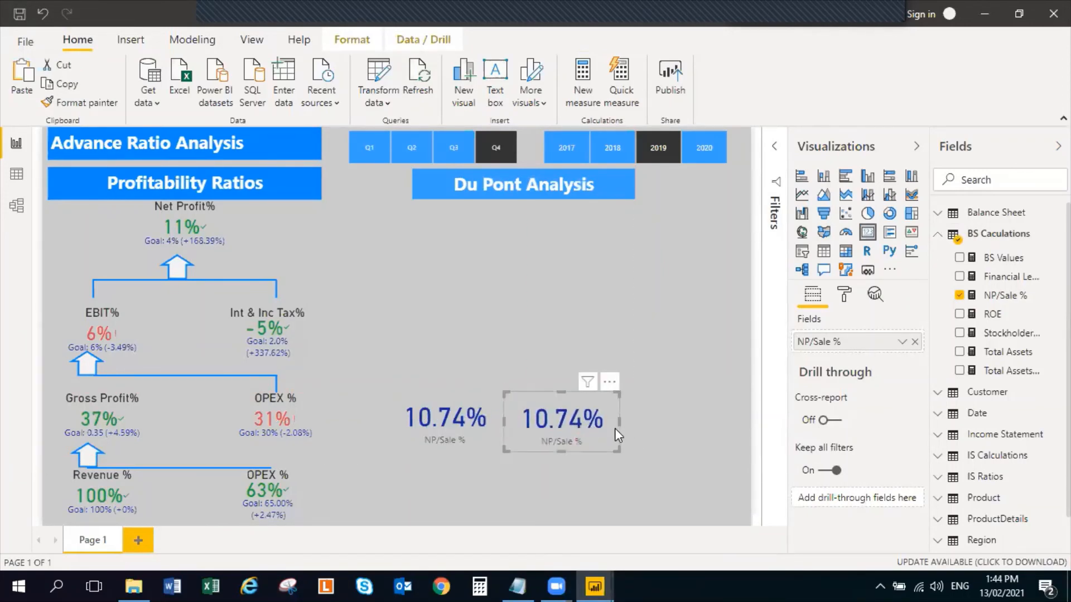
# Replace NP/Sale % with the Total Assets Turnover measure in the duplicated card, widening the field list to read full names
pyautogui.click(959, 295)
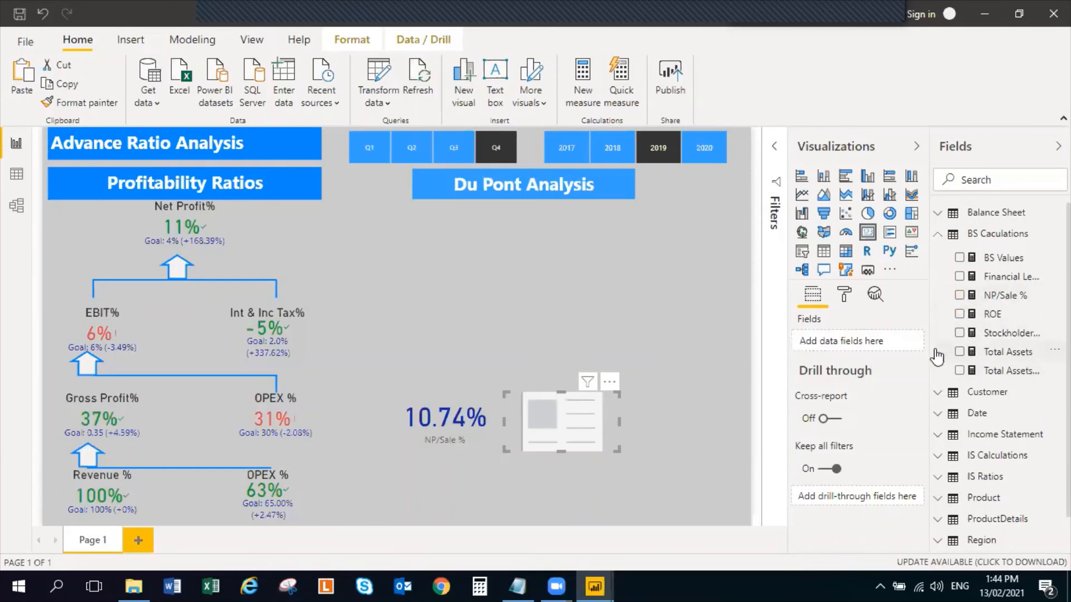
pyautogui.moveTo(928, 342); pyautogui.dragTo(895, 342)
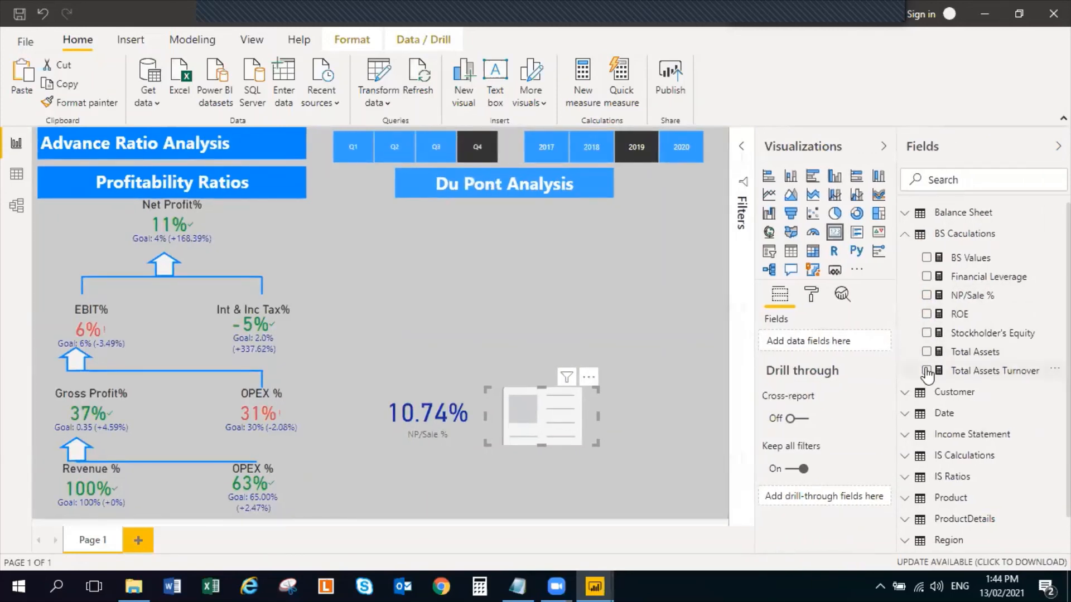
pyautogui.click(926, 371)
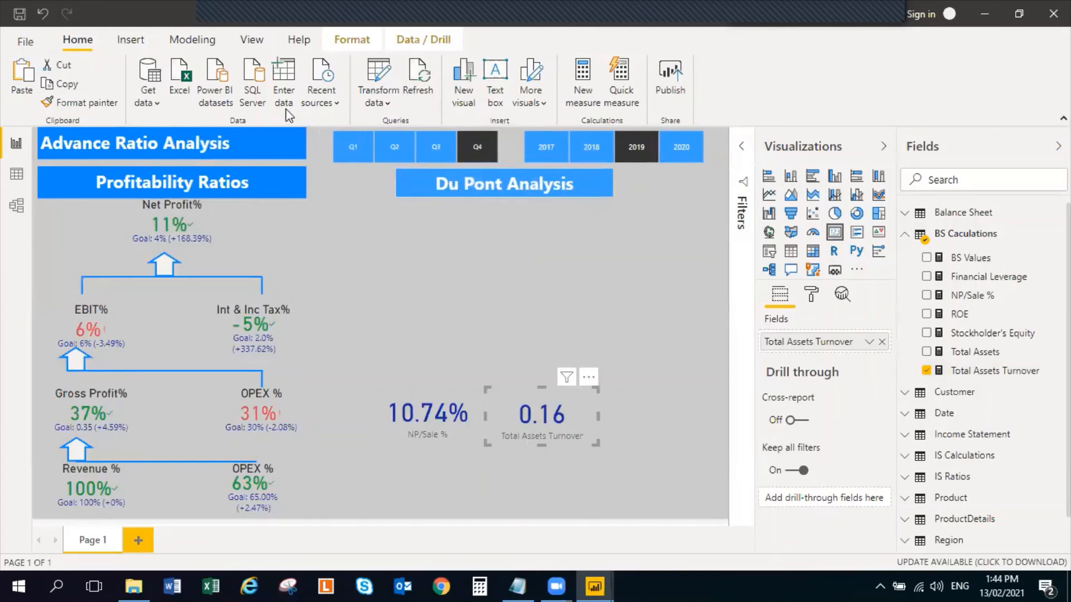
# Format the Total Assets Turnover measure as a percentage with 1 decimal place
pyautogui.click(1018, 376)
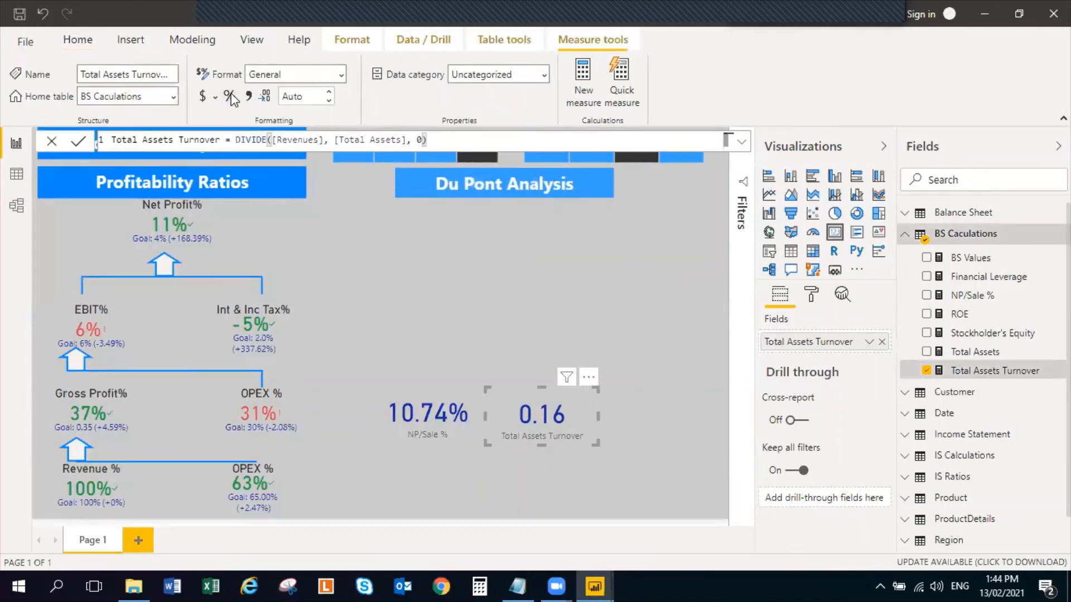
pyautogui.click(264, 98)
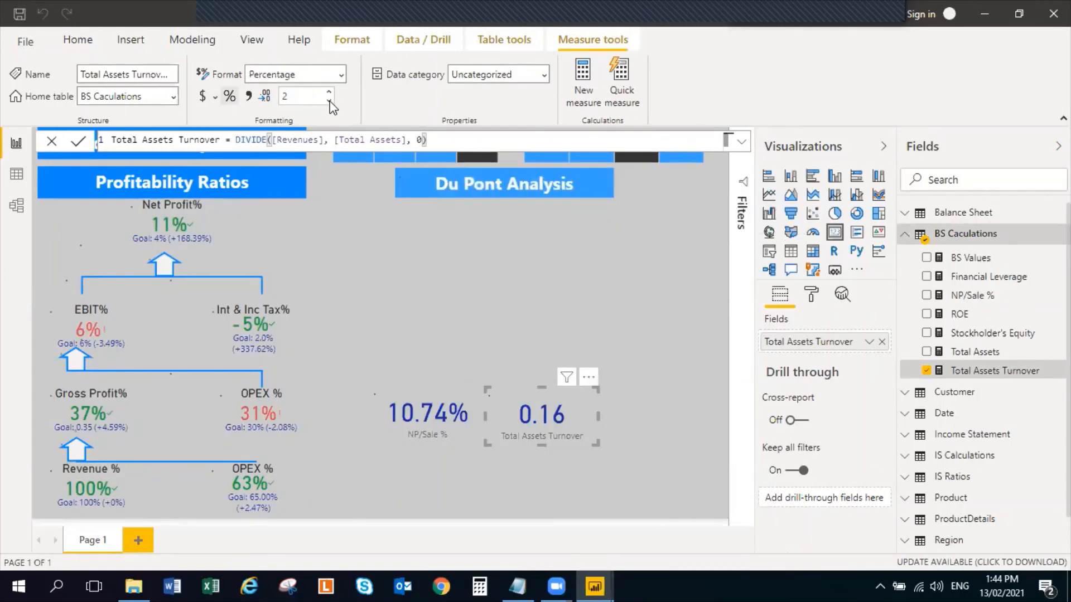
pyautogui.click(329, 102)
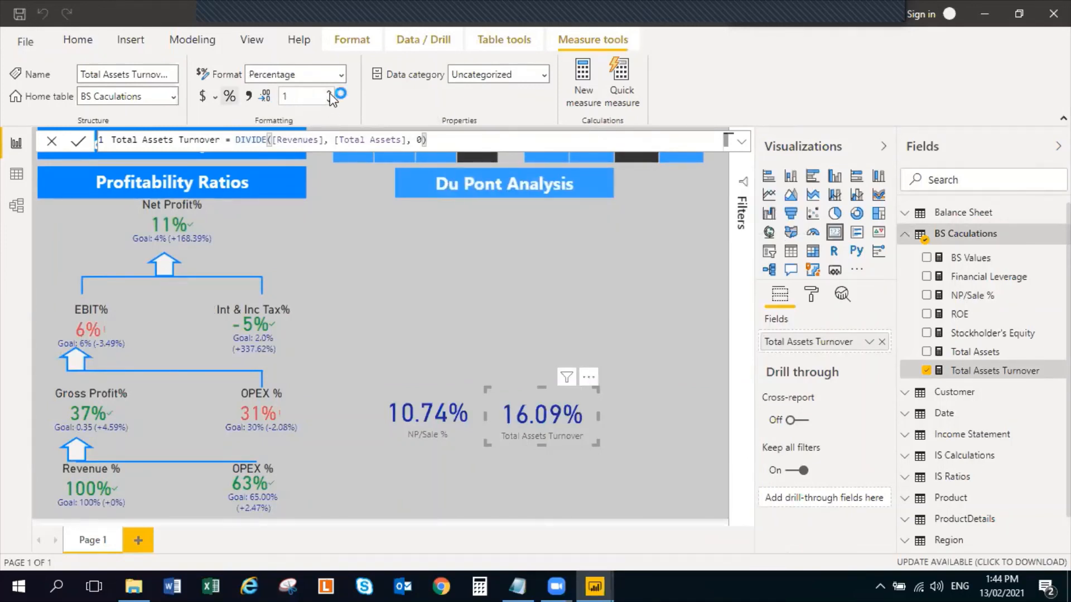
pyautogui.click(622, 425)
# Narrow the Total Assets Turnover card from its right side and align it with the NP/Sale % card
pyautogui.click(597, 429)
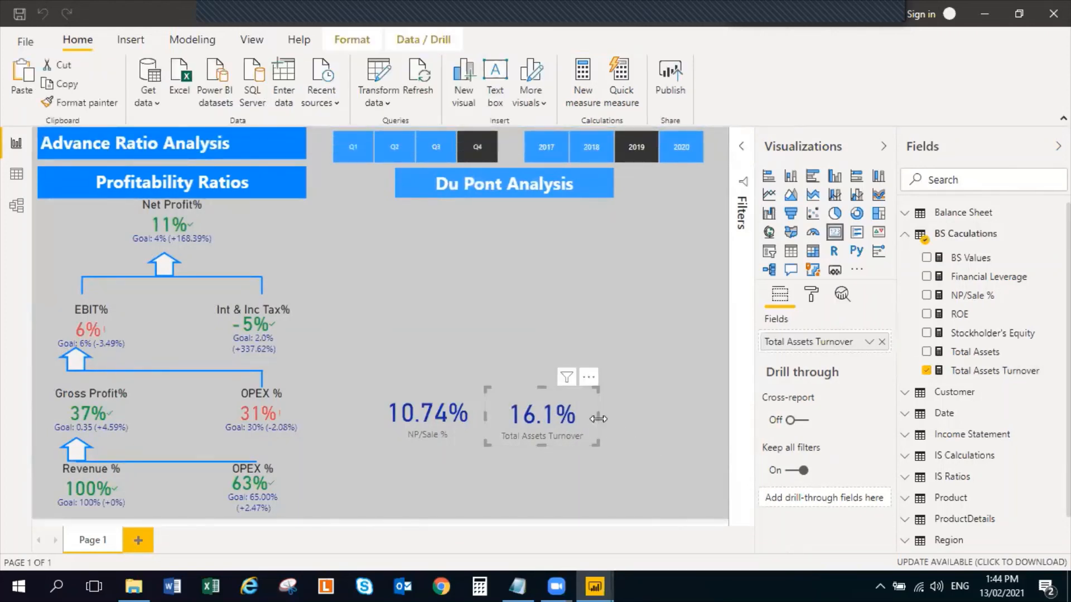
pyautogui.moveTo(599, 419); pyautogui.dragTo(583, 417)
pyautogui.moveTo(534, 442); pyautogui.dragTo(533, 441)
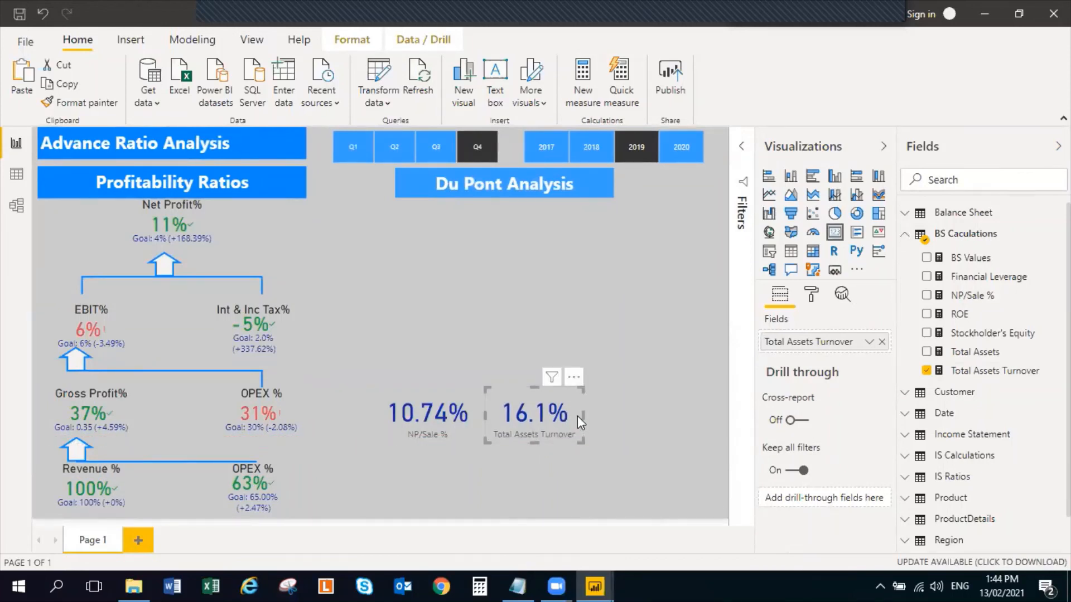
pyautogui.click(643, 425)
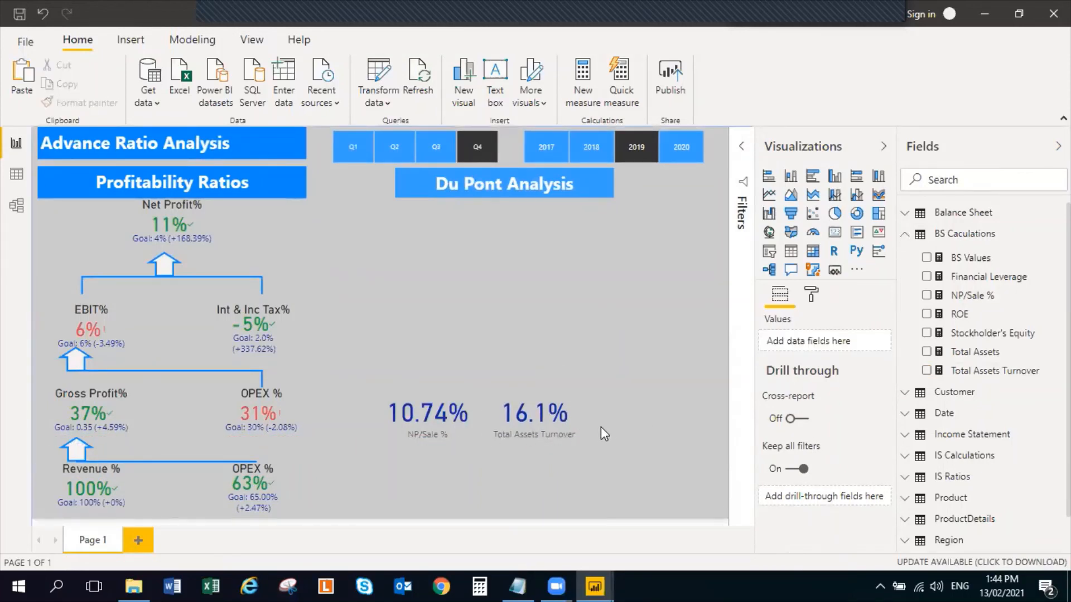
pyautogui.hotkey('ctrl', 'v')
pyautogui.moveTo(557, 417); pyautogui.dragTo(668, 416)
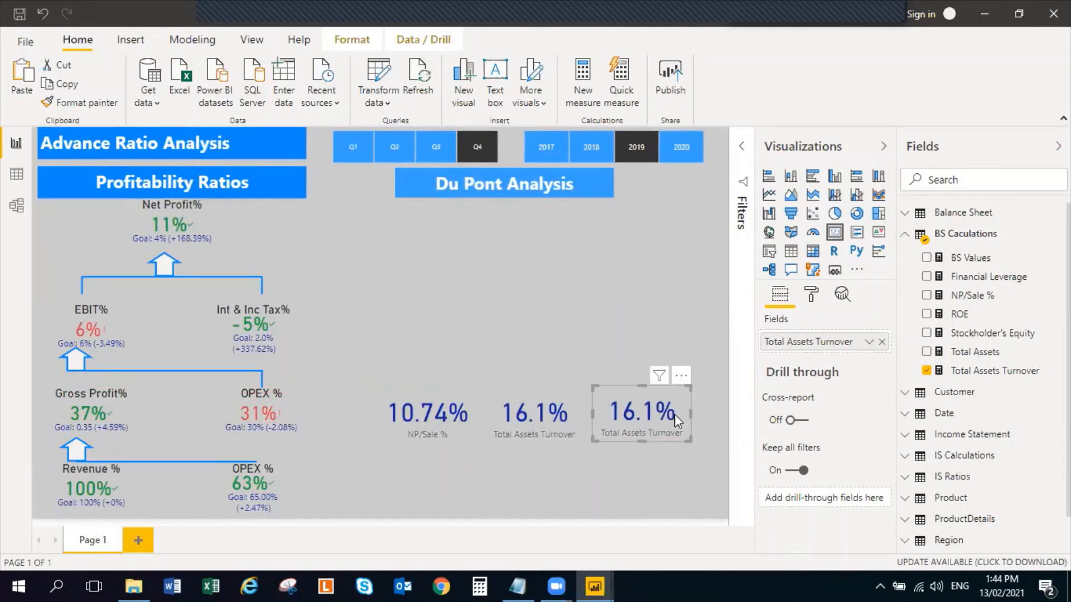
pyautogui.click(926, 371)
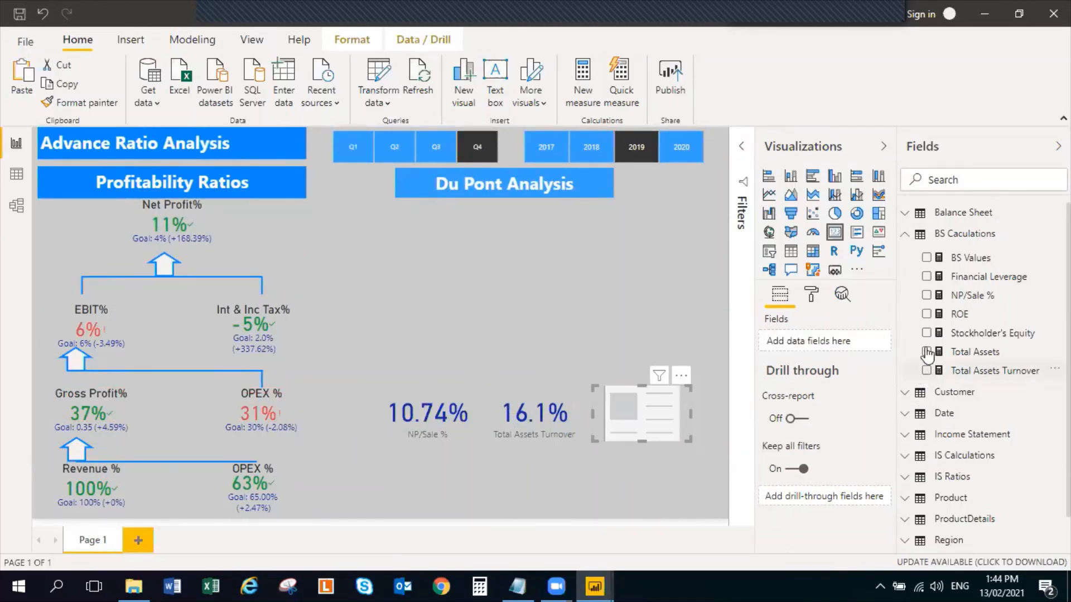
pyautogui.click(926, 277)
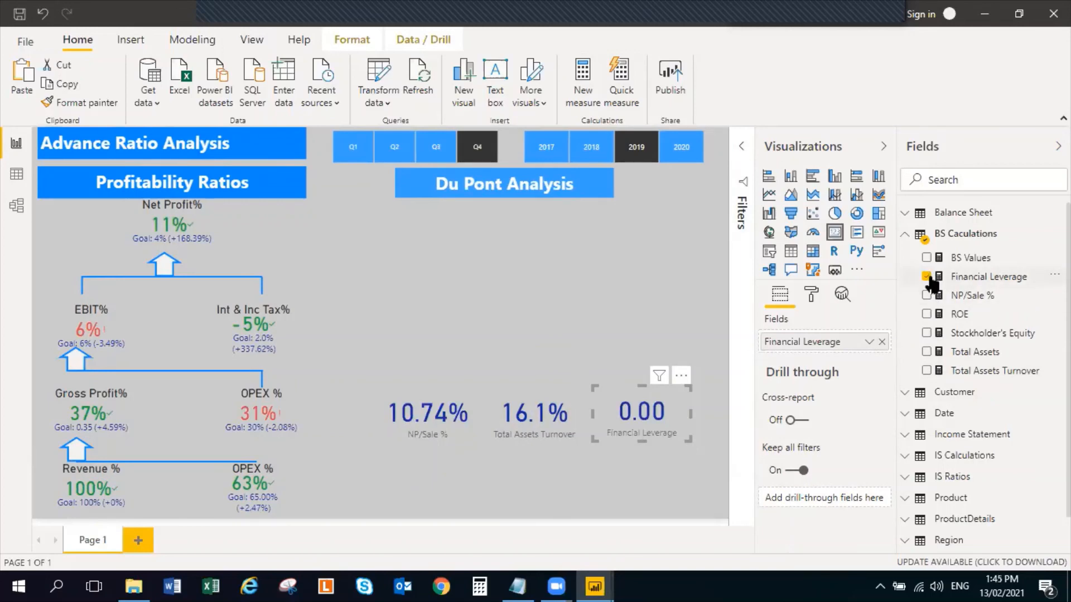
pyautogui.hotkey('alt', 'Tab')
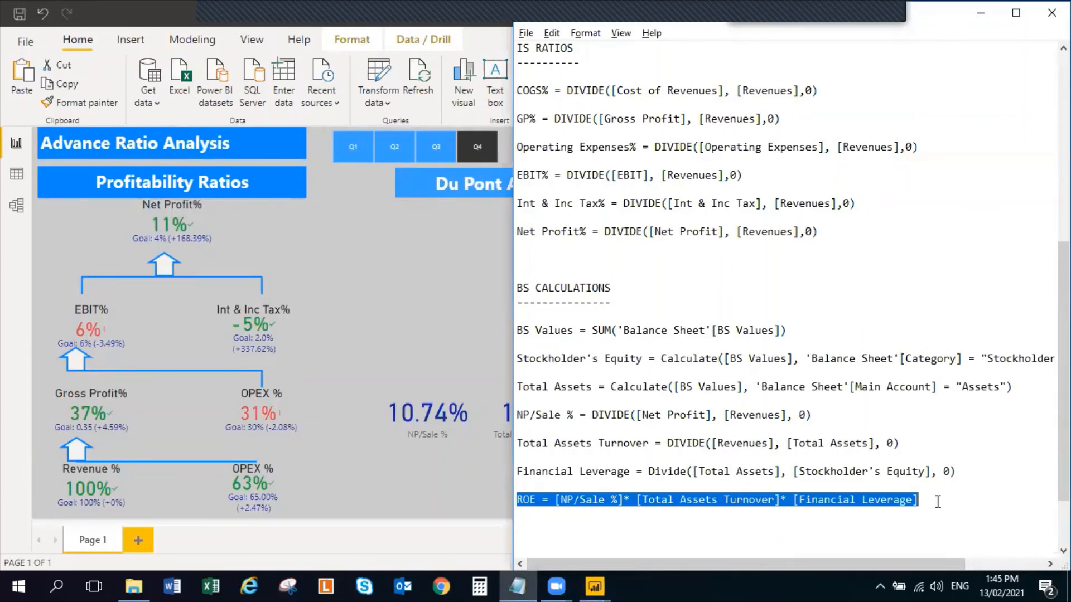
pyautogui.hotkey('alt', 'Tab')
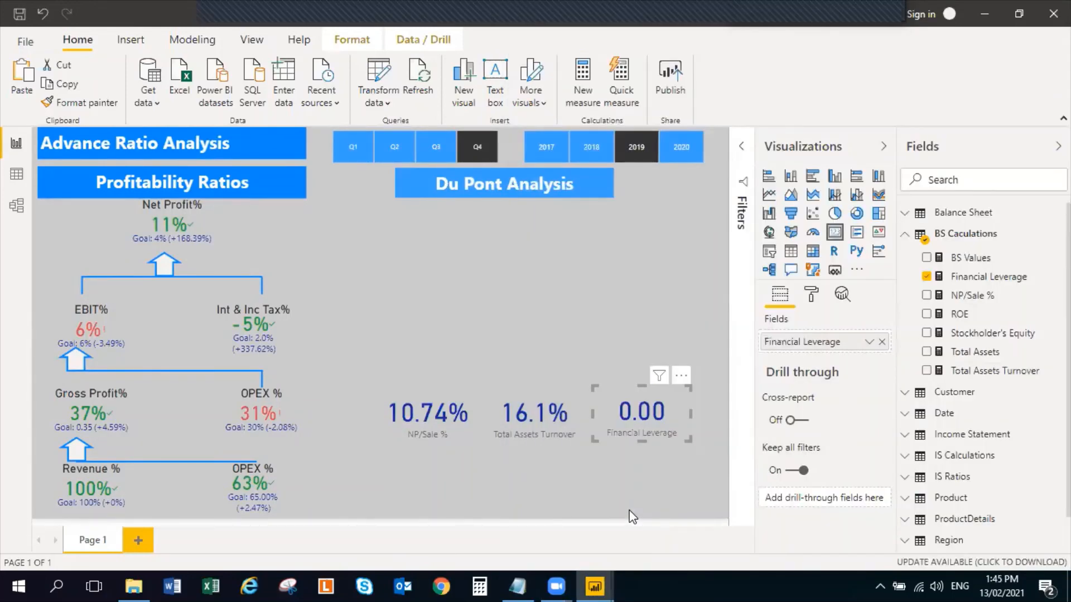
pyautogui.click(925, 277)
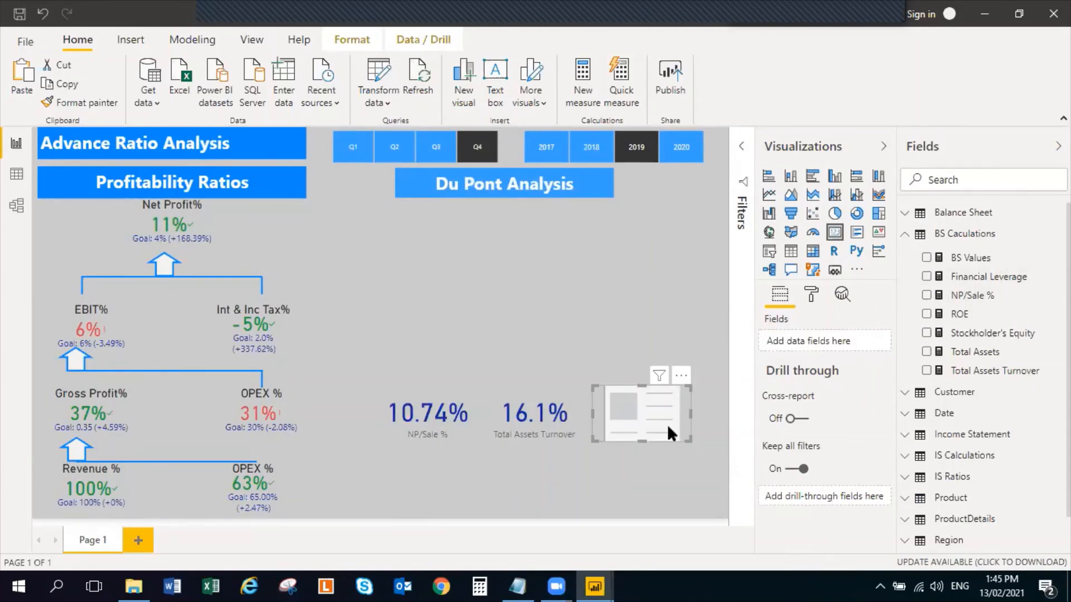
pyautogui.press('Delete')
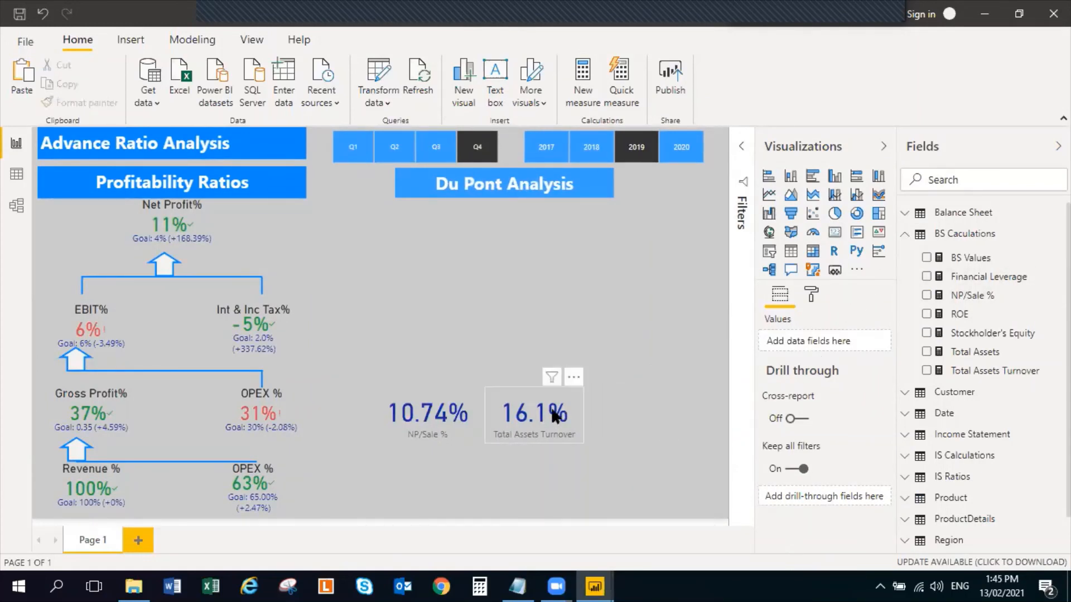
# Duplicate the Total Assets Turnover card and place the copy to its right in the same row
pyautogui.click(580, 414)
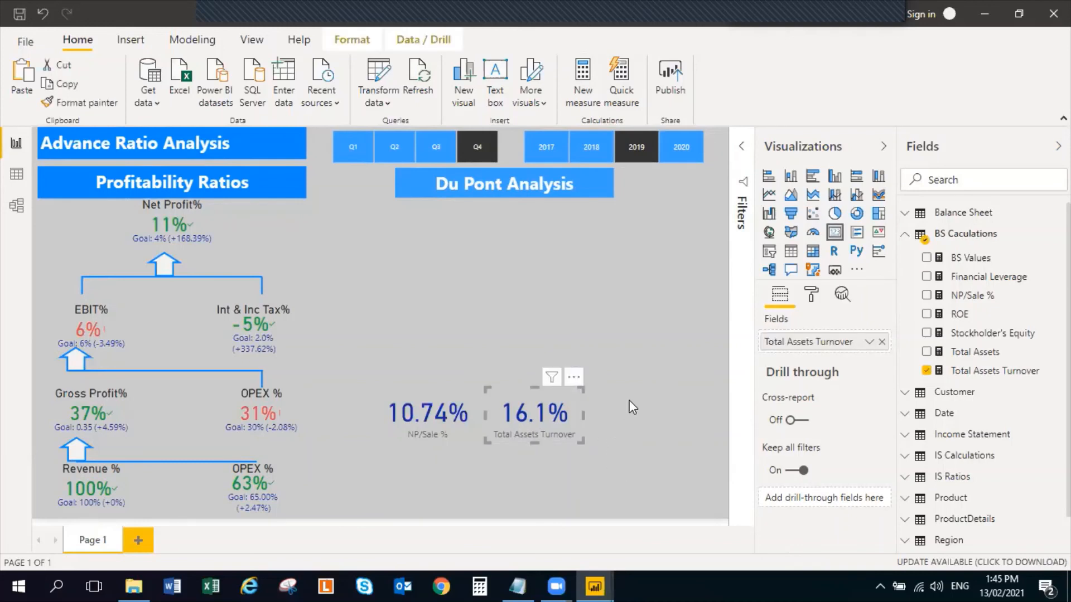
pyautogui.click(676, 445)
pyautogui.hotkey('ctrl', 'v')
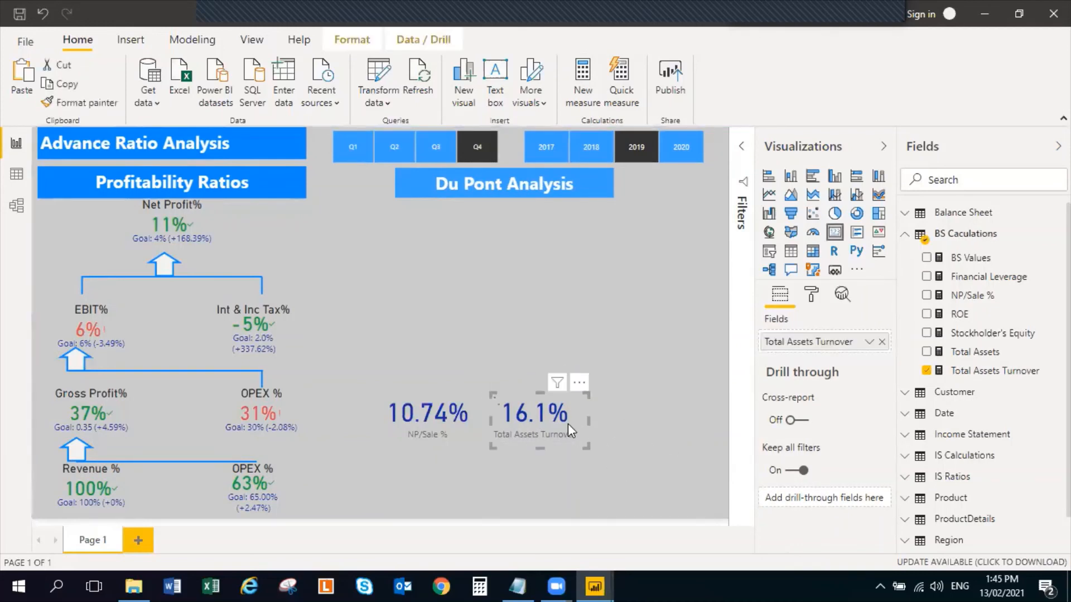
pyautogui.moveTo(567, 423); pyautogui.dragTo(667, 416)
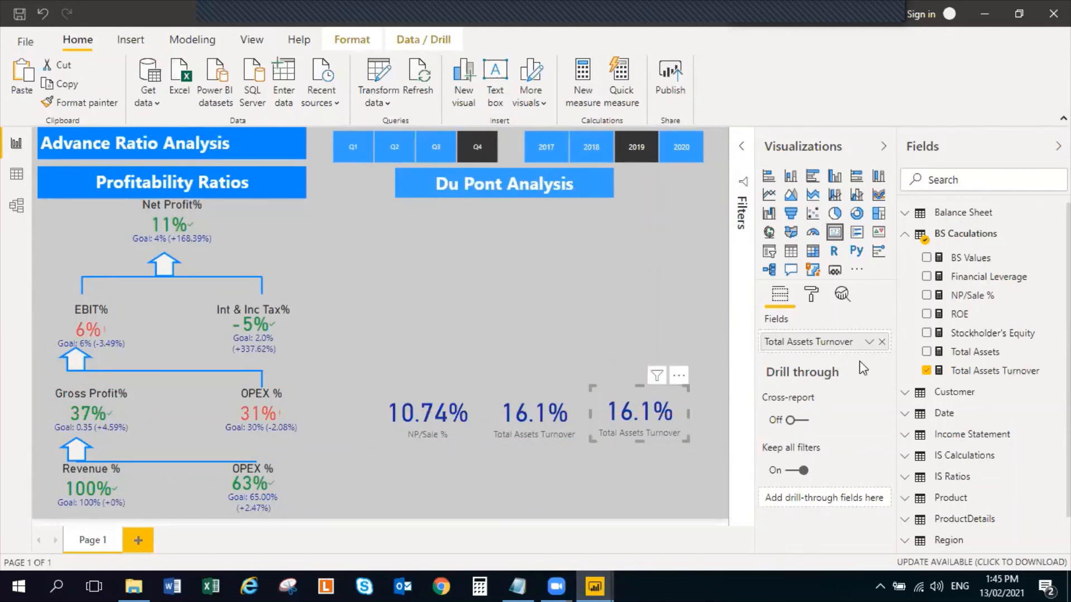
# Replace Total Assets Turnover with Financial Leverage in the rightmost card and open that measure's definition
pyautogui.click(927, 370)
pyautogui.click(926, 277)
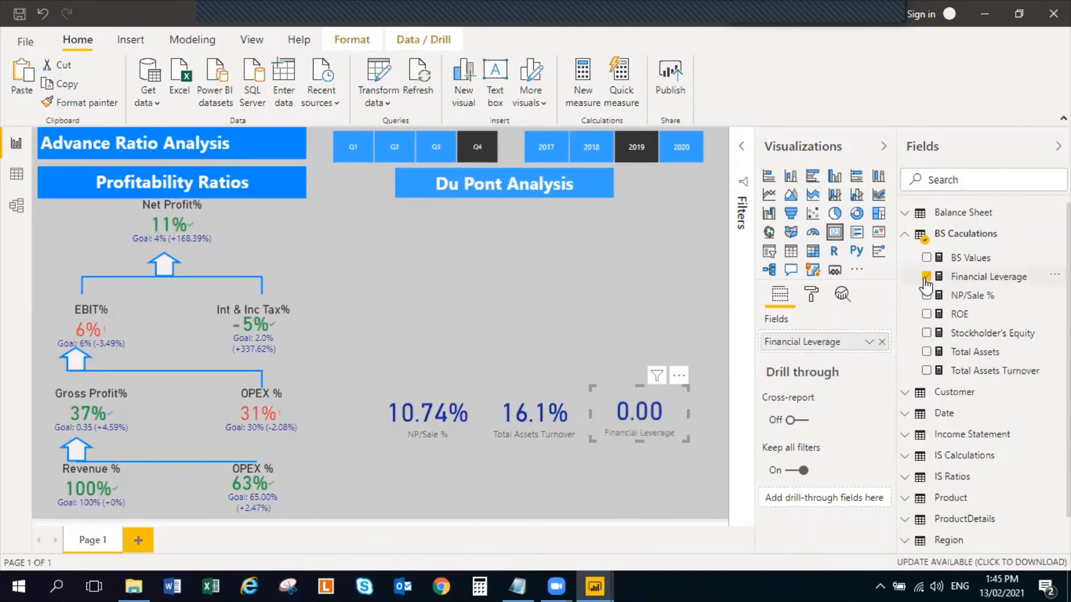
pyautogui.click(996, 285)
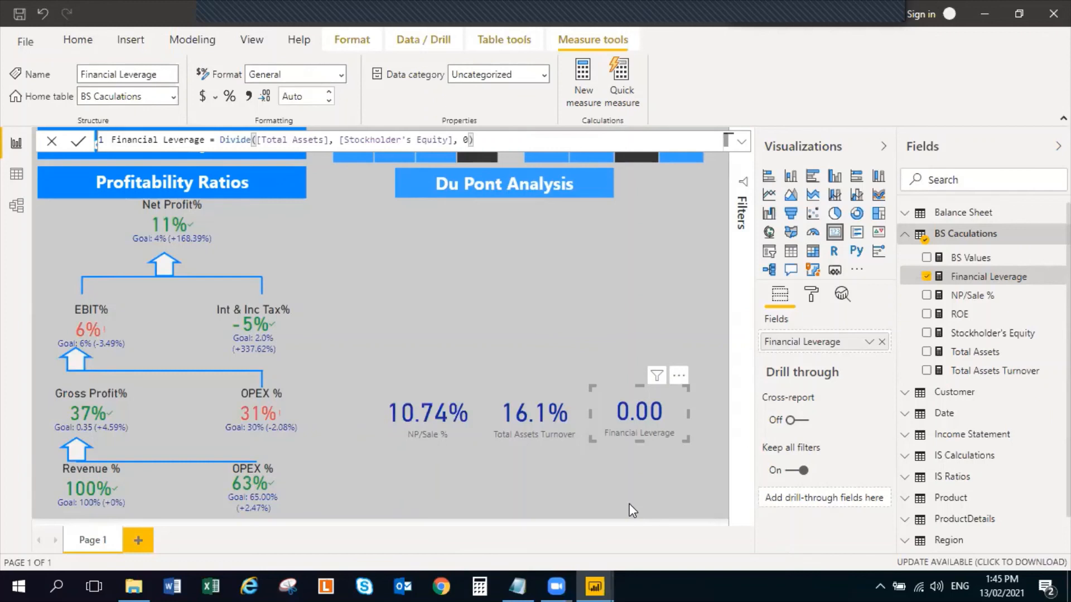
# Try the ROE measure in place of Financial Leverage in the rightmost card and clear the card's field
pyautogui.click(925, 277)
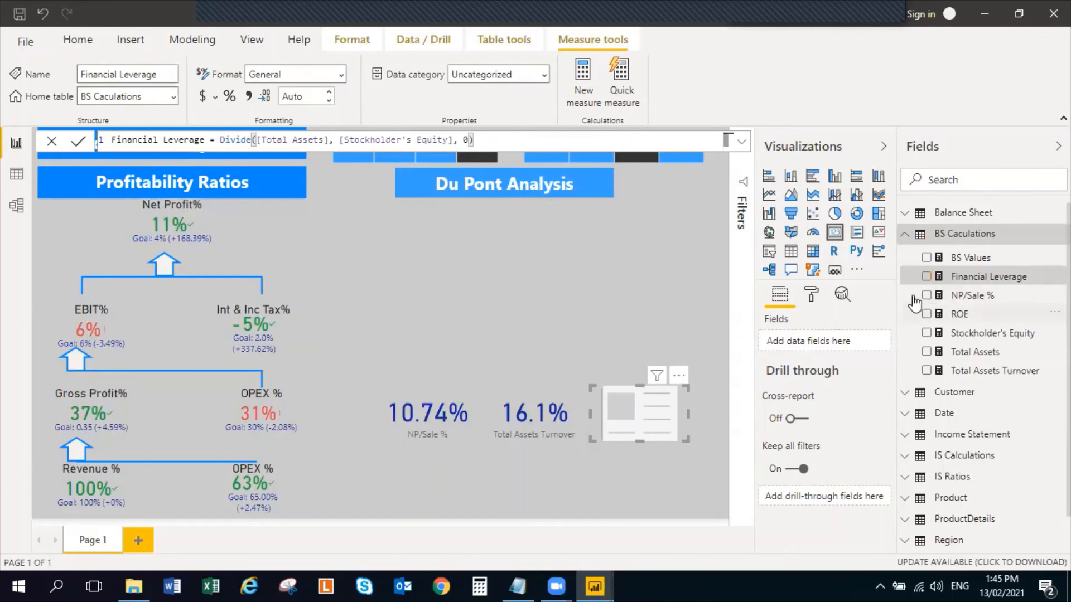
pyautogui.click(927, 296)
pyautogui.click(926, 295)
pyautogui.click(926, 315)
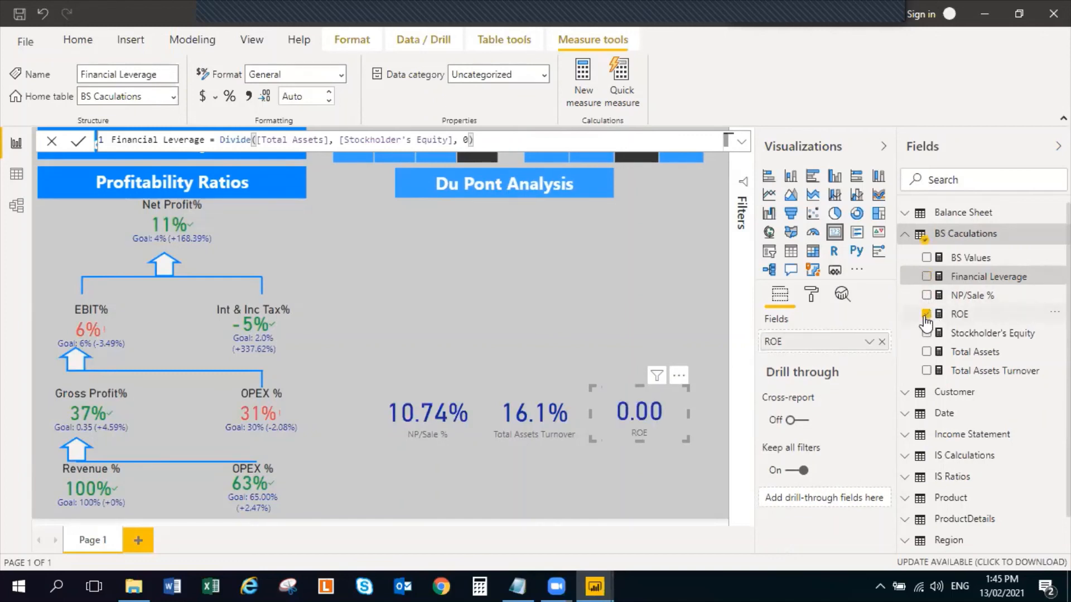
pyautogui.click(925, 315)
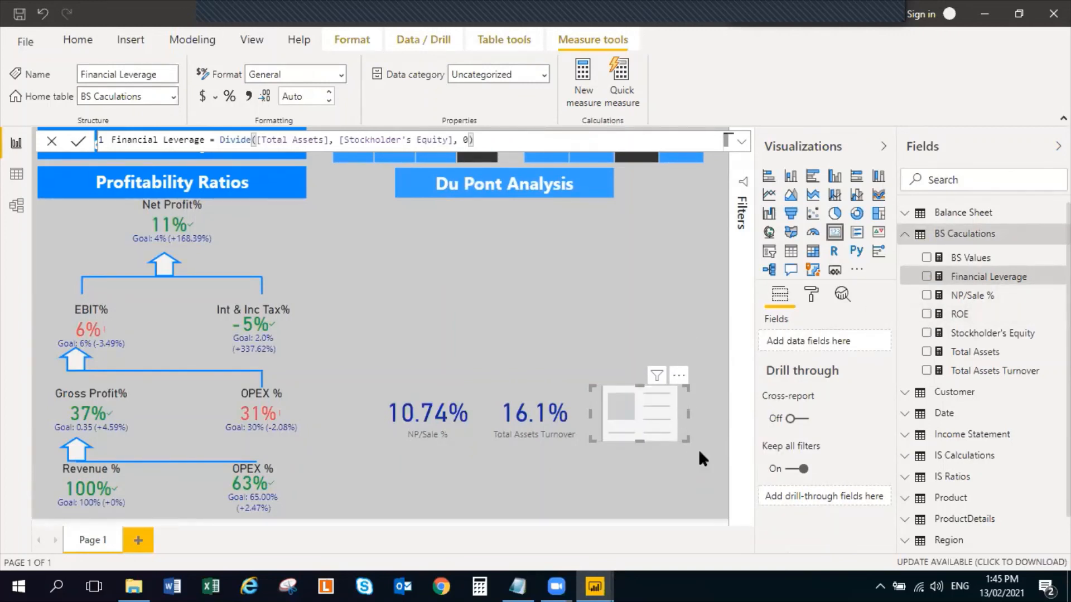
# Delete the empty rightmost card and put a copy of the Total Assets Turnover card in its place
pyautogui.press('Delete')
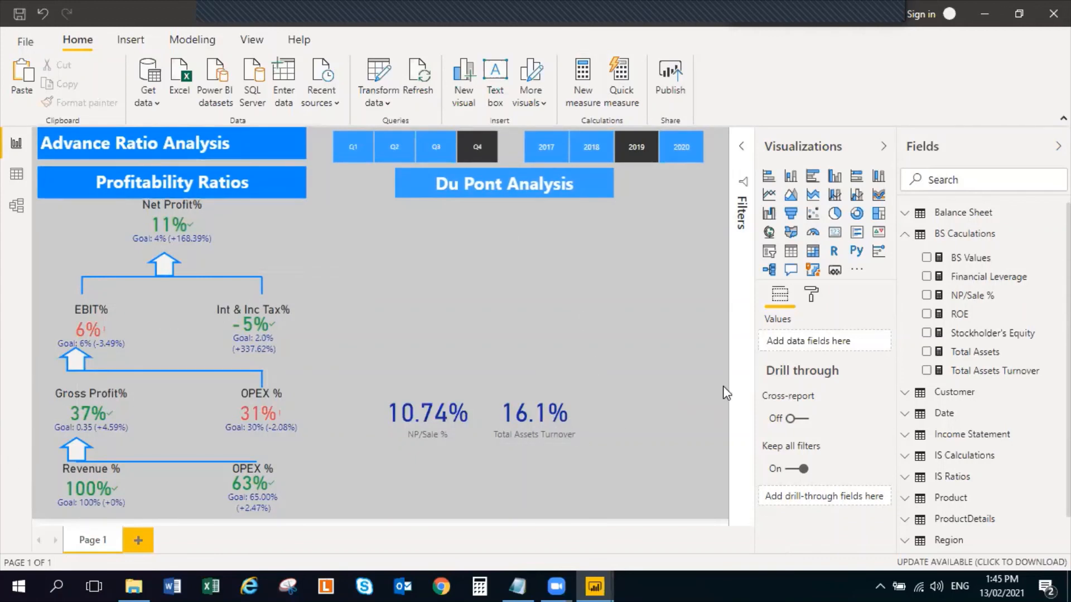
pyautogui.click(565, 425)
pyautogui.click(664, 397)
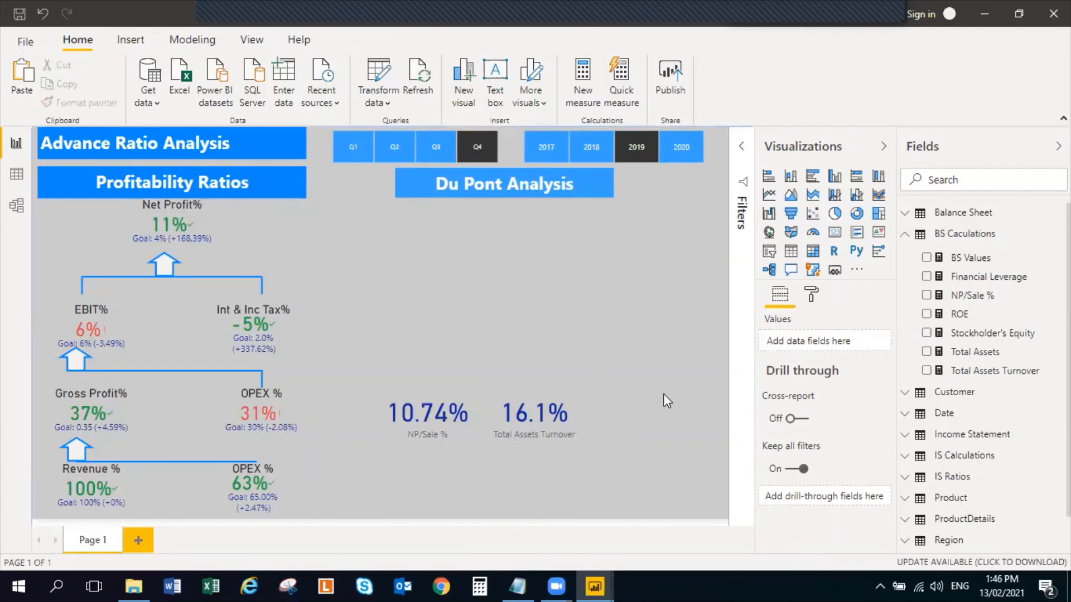
pyautogui.moveTo(556, 419); pyautogui.dragTo(654, 420)
pyautogui.click(475, 259)
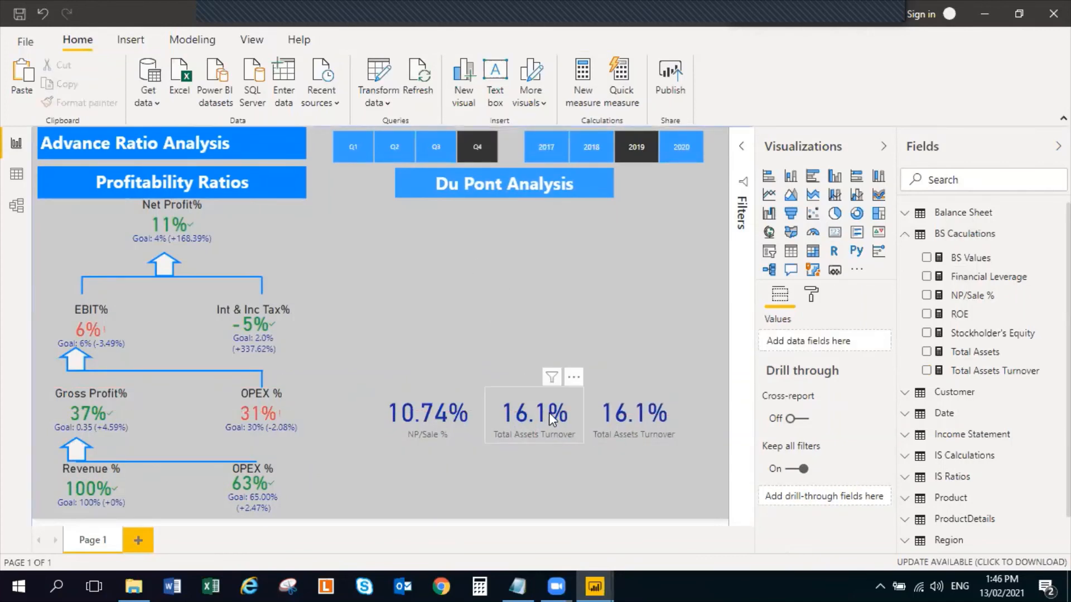
# Duplicate the middle Total Assets Turnover card and place the copy centred above the row of three cards
pyautogui.click(569, 404)
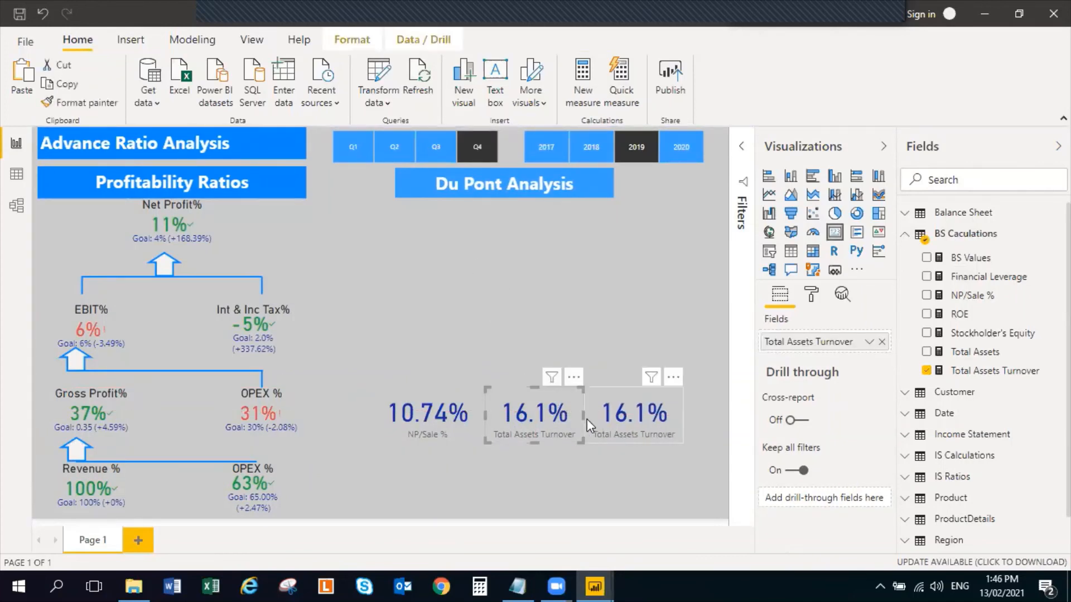
pyautogui.click(517, 286)
pyautogui.hotkey('ctrl', 'v')
pyautogui.moveTo(511, 396); pyautogui.dragTo(494, 273)
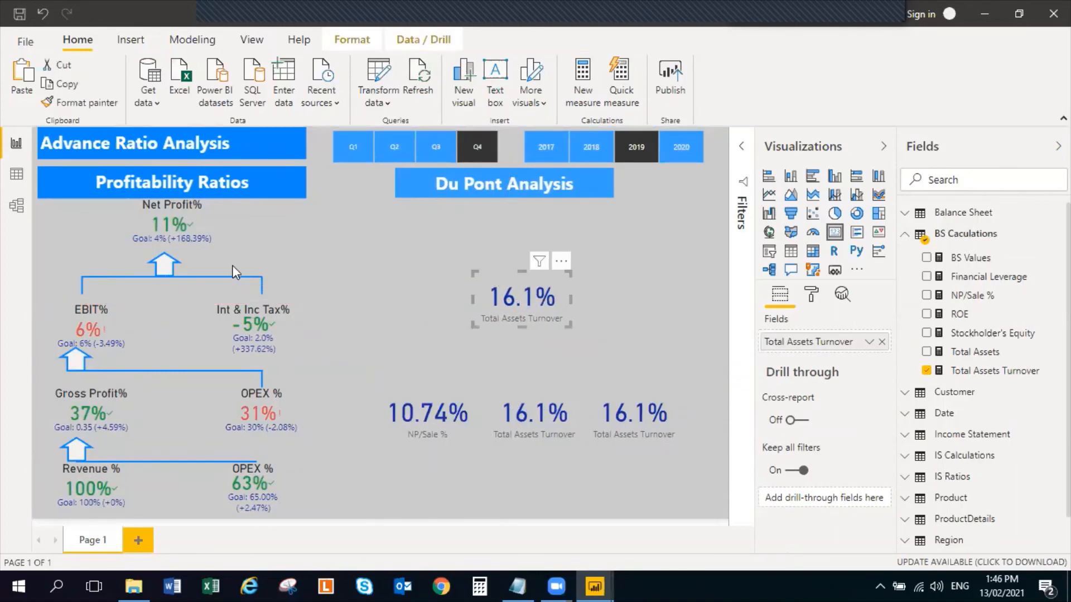
pyautogui.click(638, 220)
# Compare the cards across the quarters of 2018 and in 2019, ending with the report filtered to Q4 of 2017
pyautogui.click(586, 151)
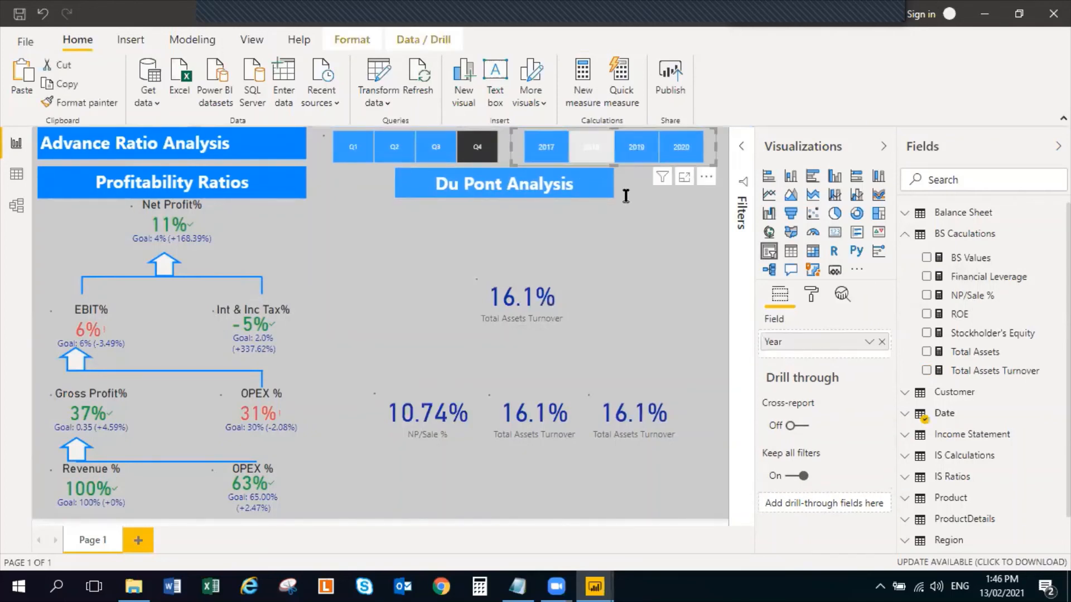
pyautogui.click(455, 157)
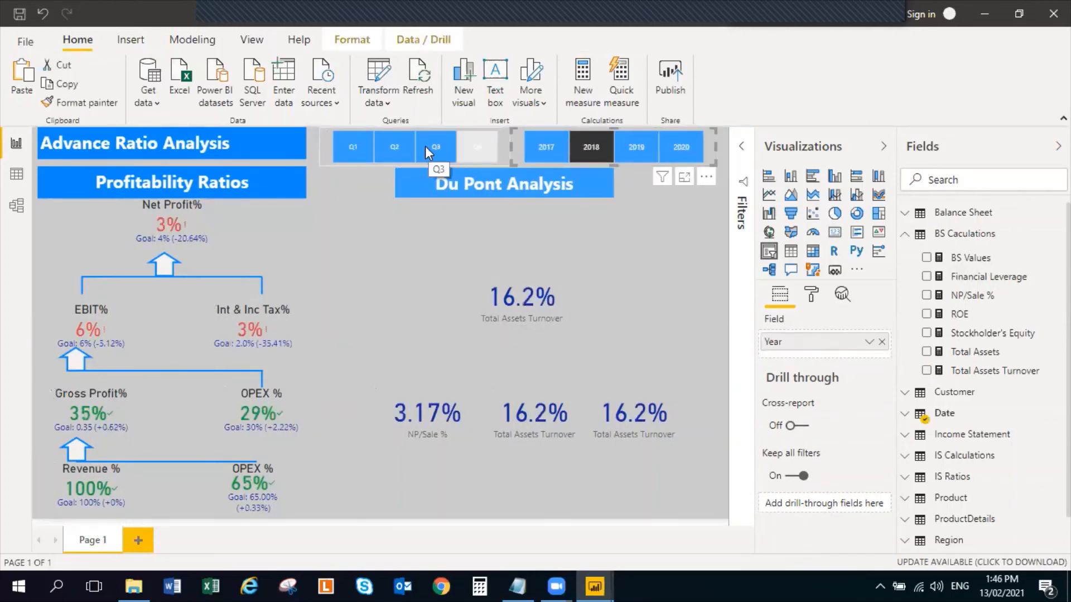
pyautogui.click(393, 146)
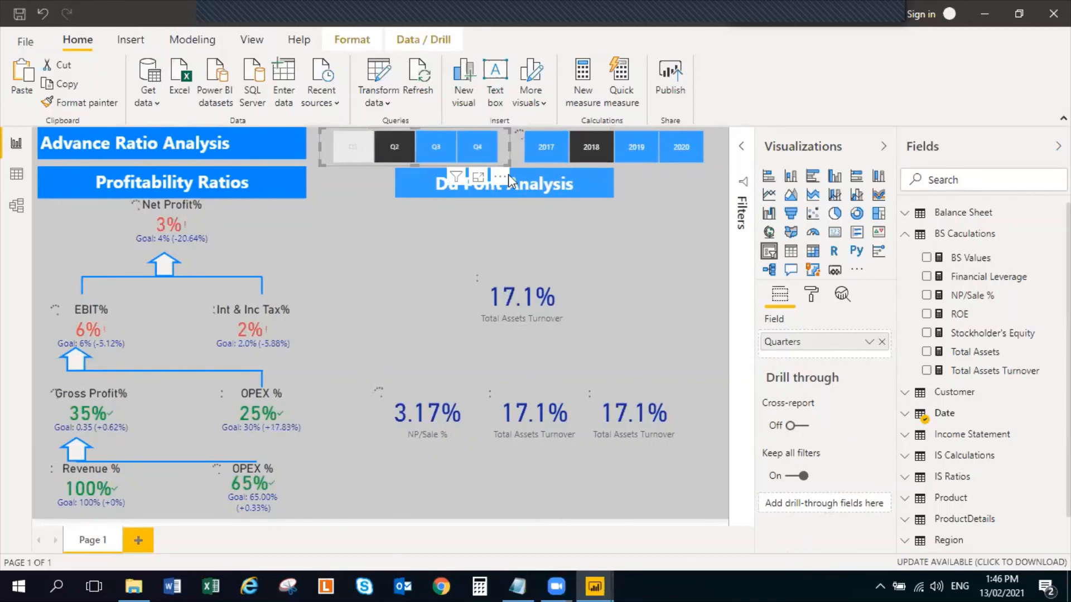
pyautogui.click(357, 152)
pyautogui.click(406, 154)
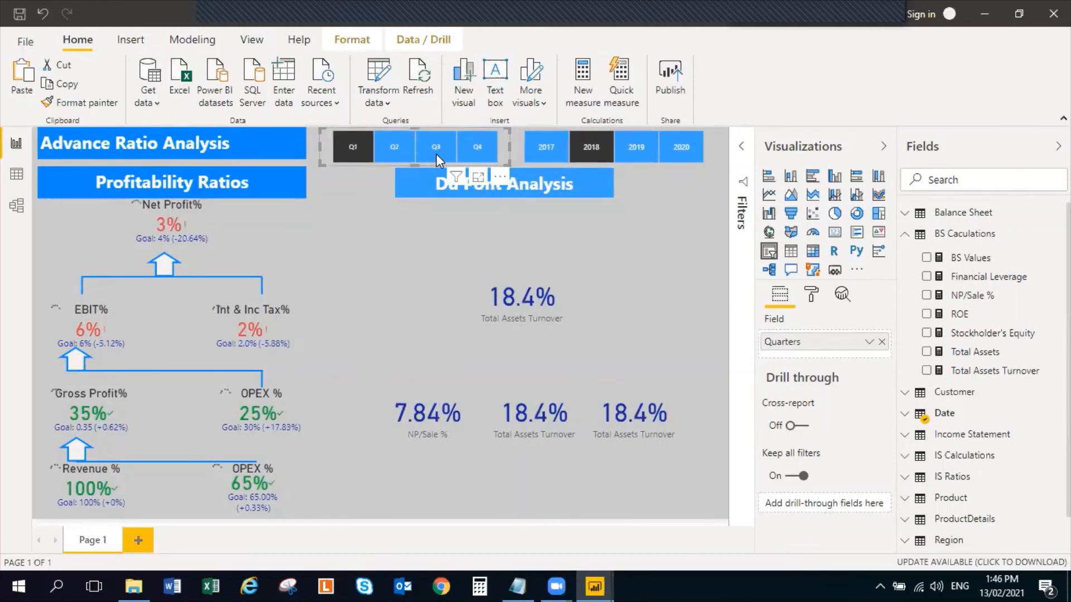
pyautogui.click(475, 147)
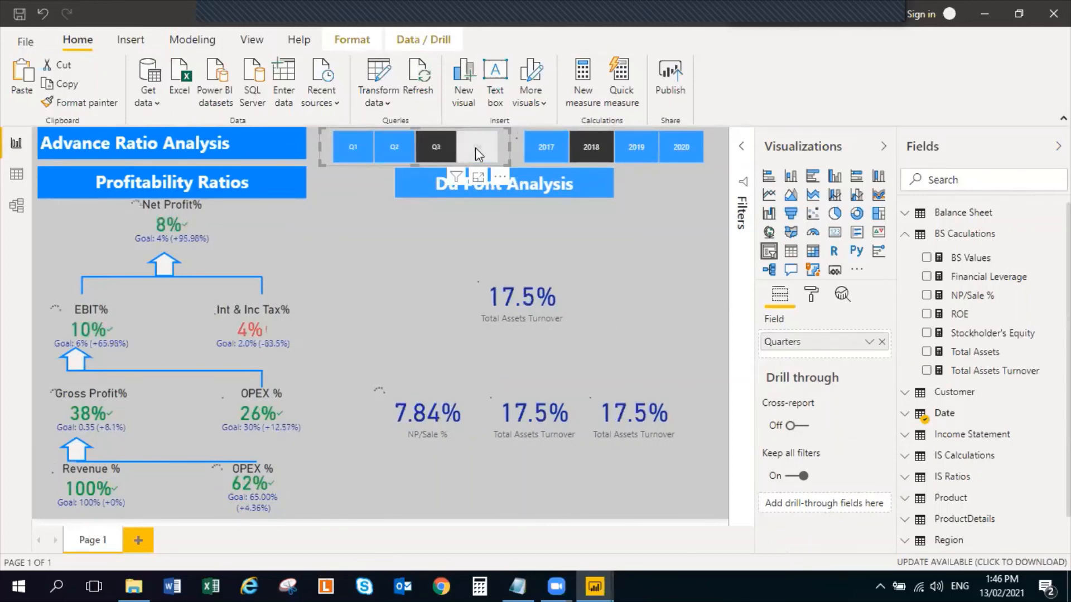
pyautogui.click(632, 151)
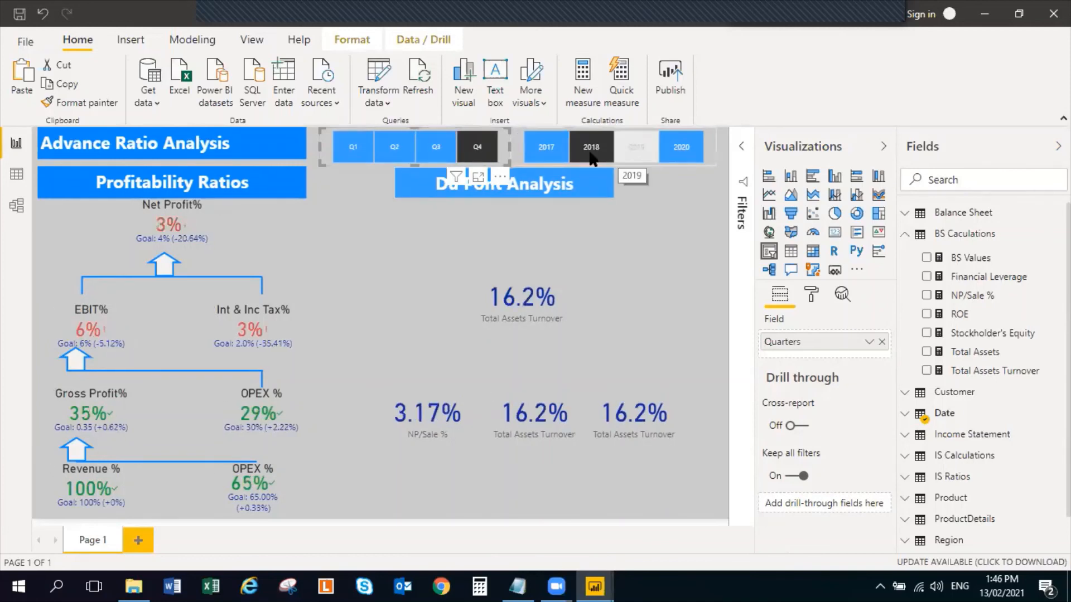
pyautogui.click(630, 276)
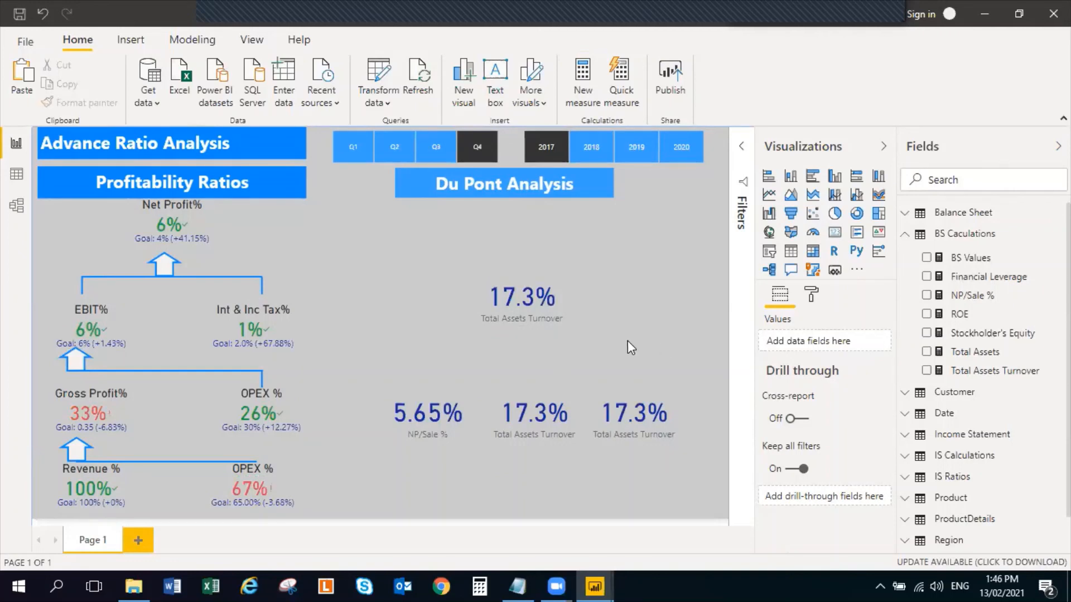
# Copy the horizontal connector line under Net Profit% and place it between the upper Du Pont card and the row of three cards
pyautogui.click(213, 272)
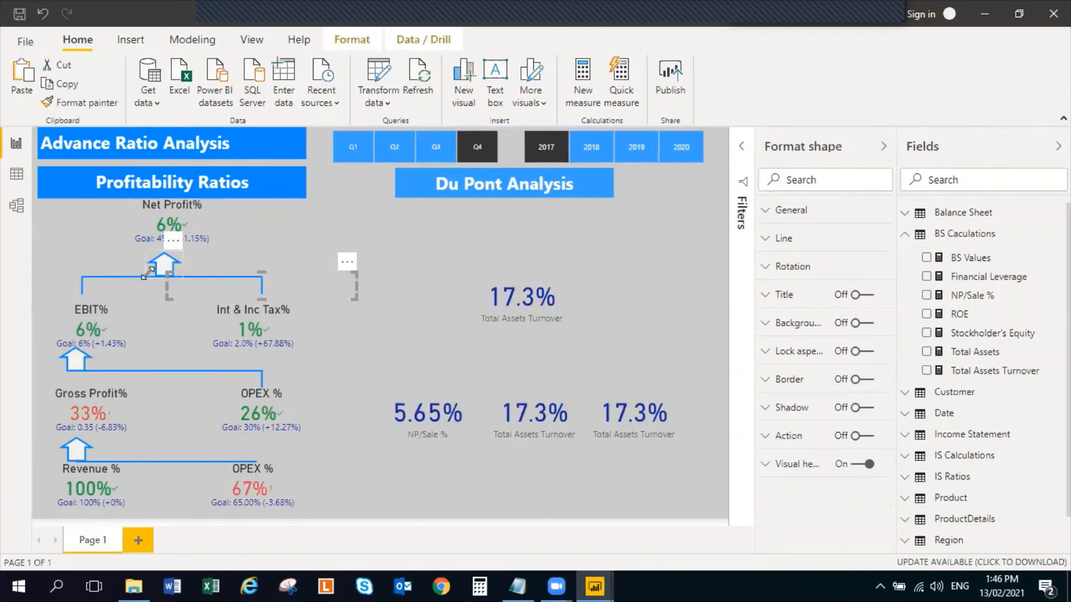
pyautogui.click(149, 272)
pyautogui.click(136, 279)
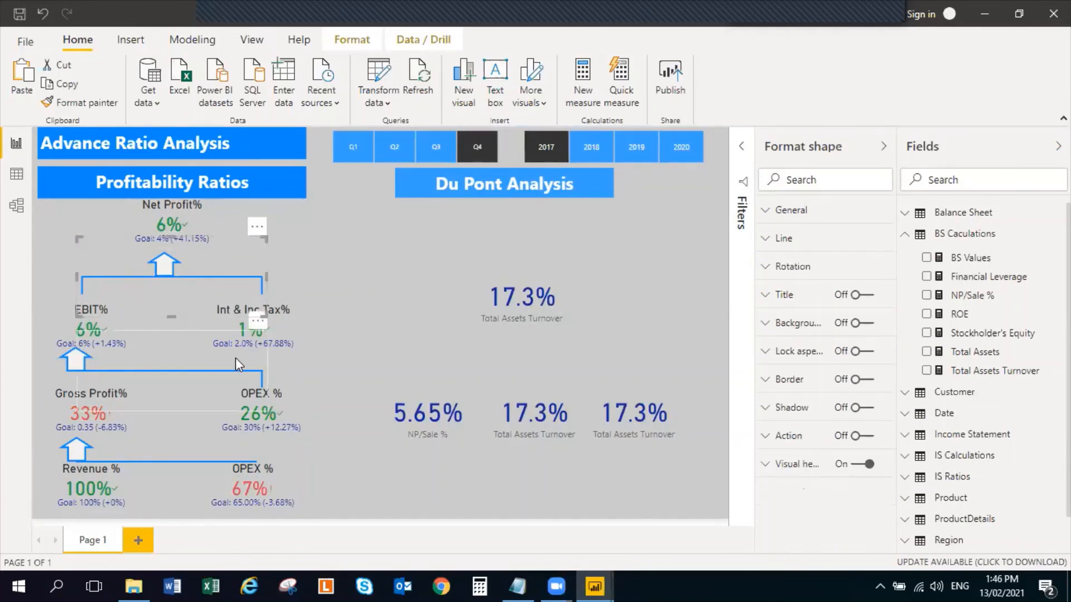
pyautogui.click(397, 312)
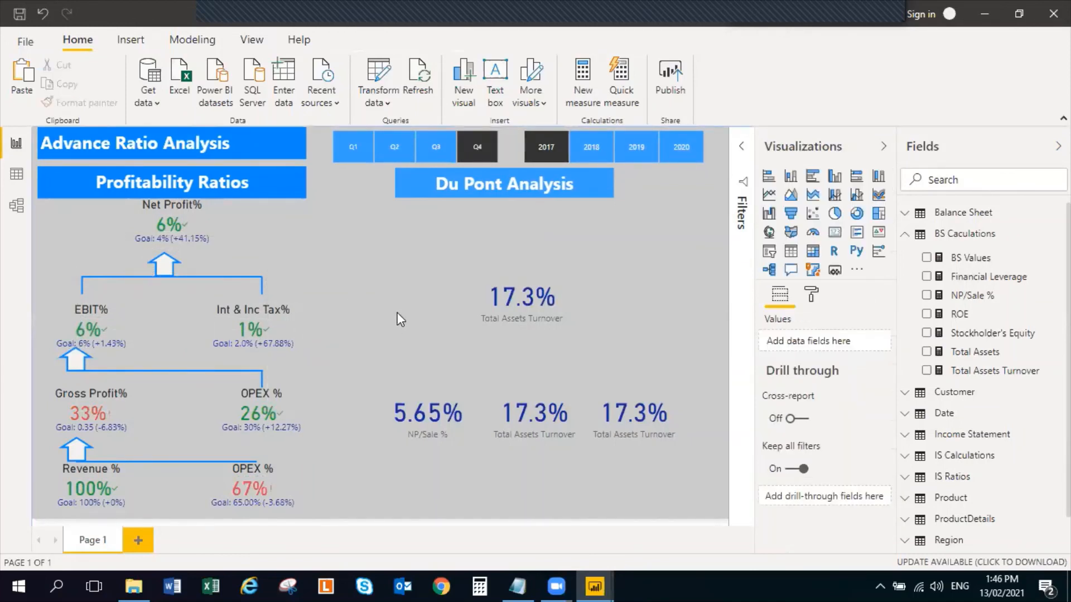
pyautogui.hotkey('ctrl', 'v')
pyautogui.moveTo(234, 283); pyautogui.dragTo(581, 354)
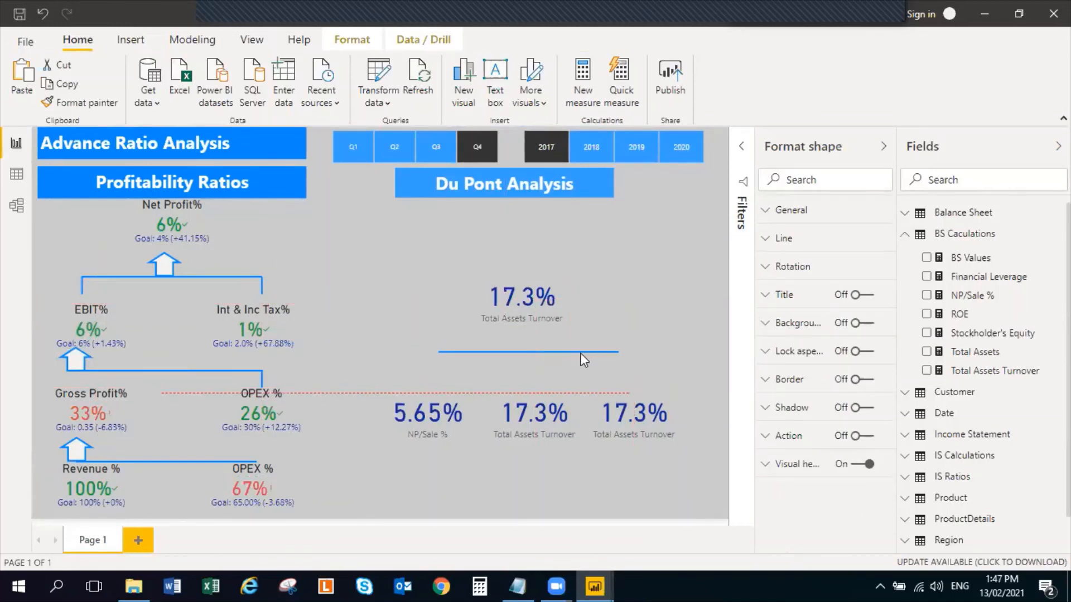
pyautogui.click(614, 303)
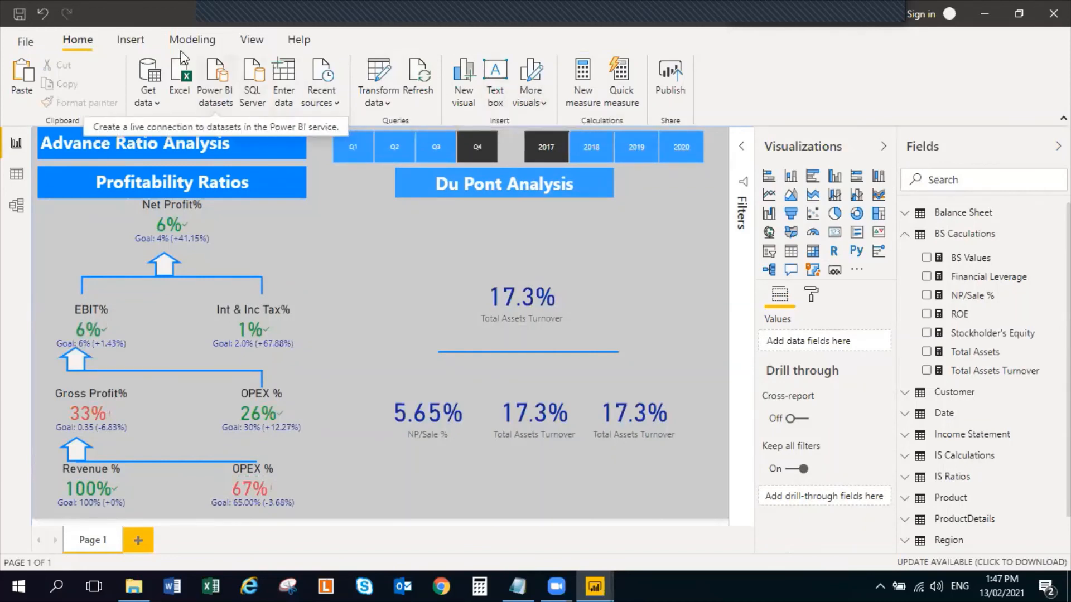
# Insert an arrow shape in the Du Pont Analysis section and narrow it beside the upper card
pyautogui.click(127, 39)
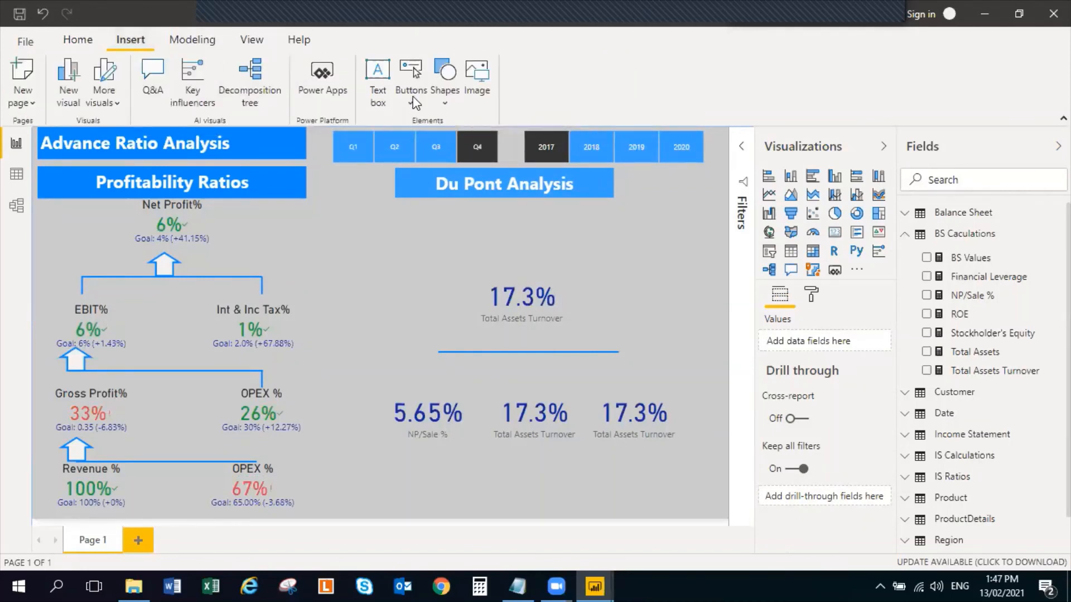
pyautogui.click(444, 99)
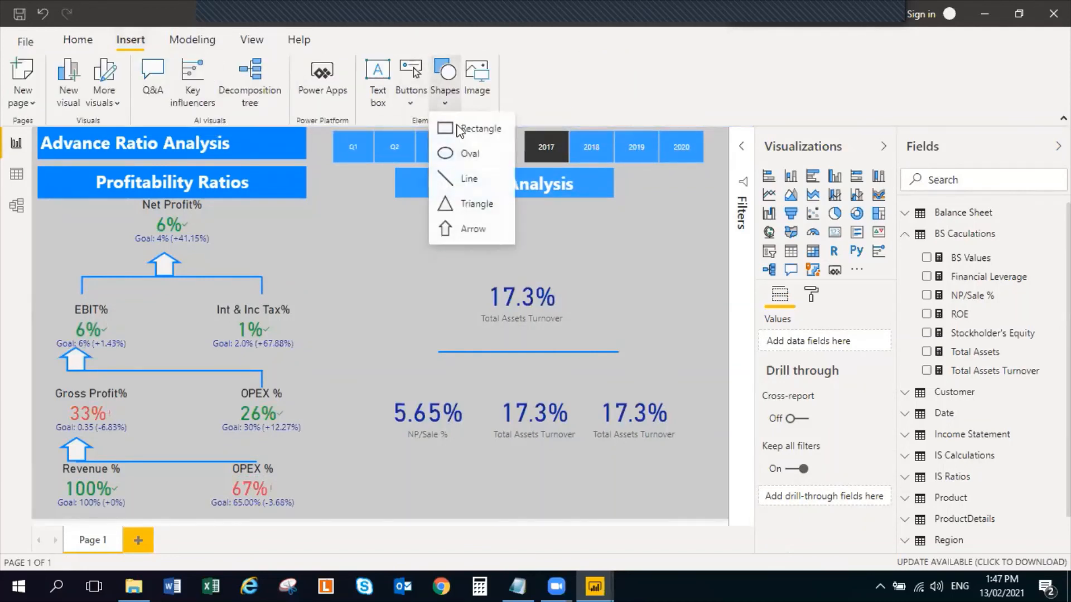
pyautogui.click(460, 230)
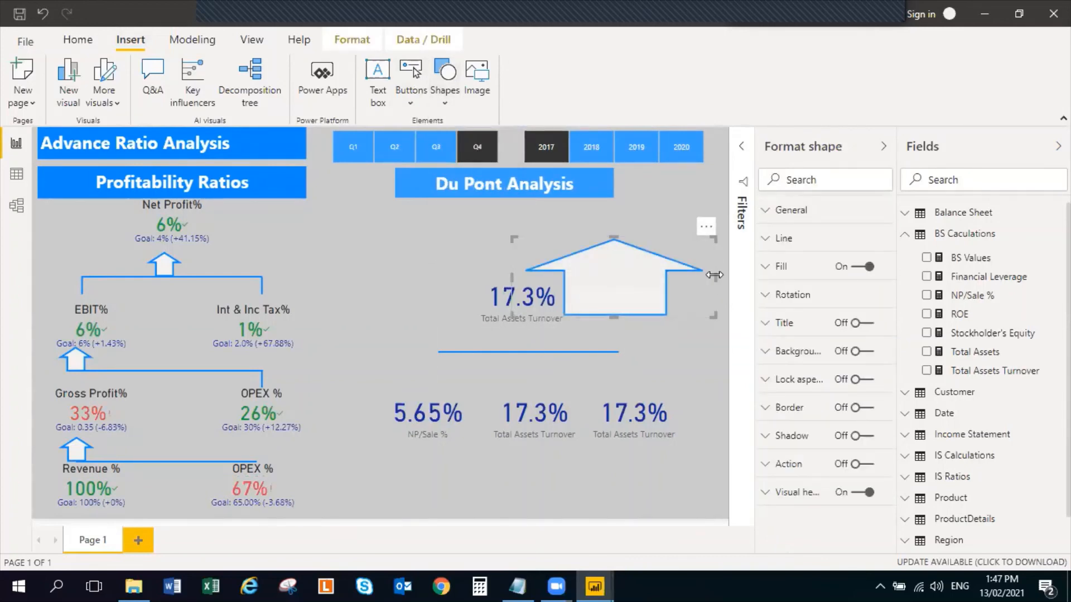
pyautogui.moveTo(714, 275); pyautogui.dragTo(564, 279)
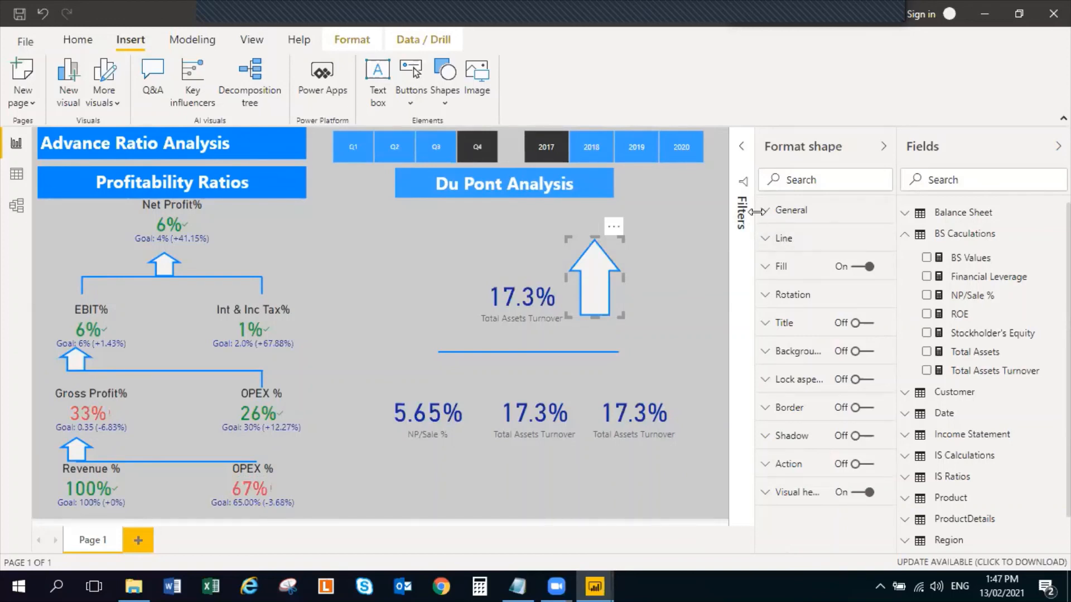
# Rotate the arrow to 180°, shrink it and place it between the connector line and the NP/Sale % card
pyautogui.click(766, 304)
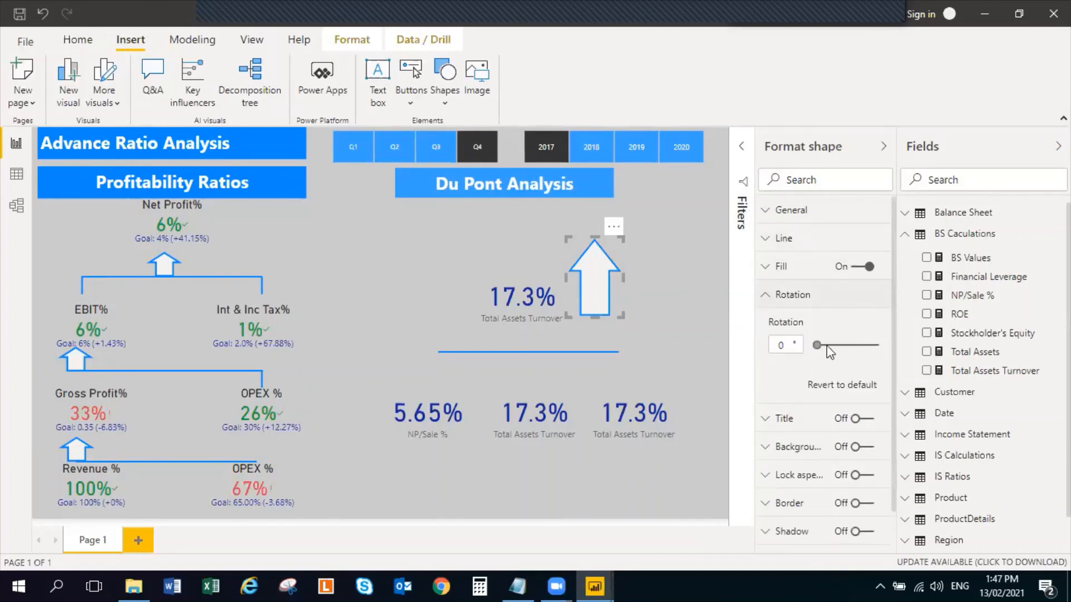
pyautogui.doubleClick(790, 343)
pyautogui.write('90')
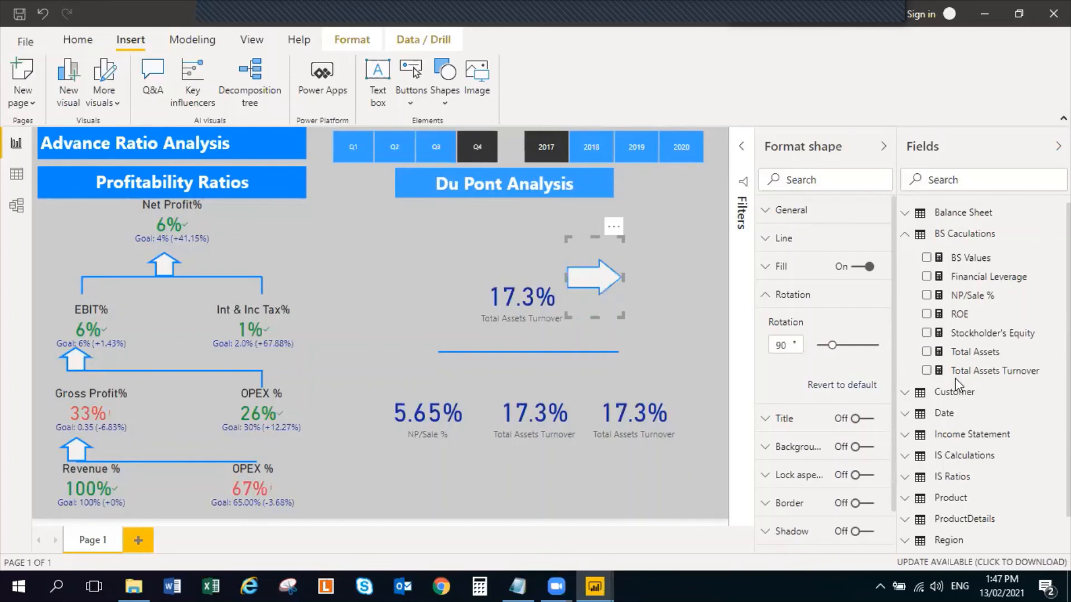
pyautogui.doubleClick(778, 345)
pyautogui.write('180')
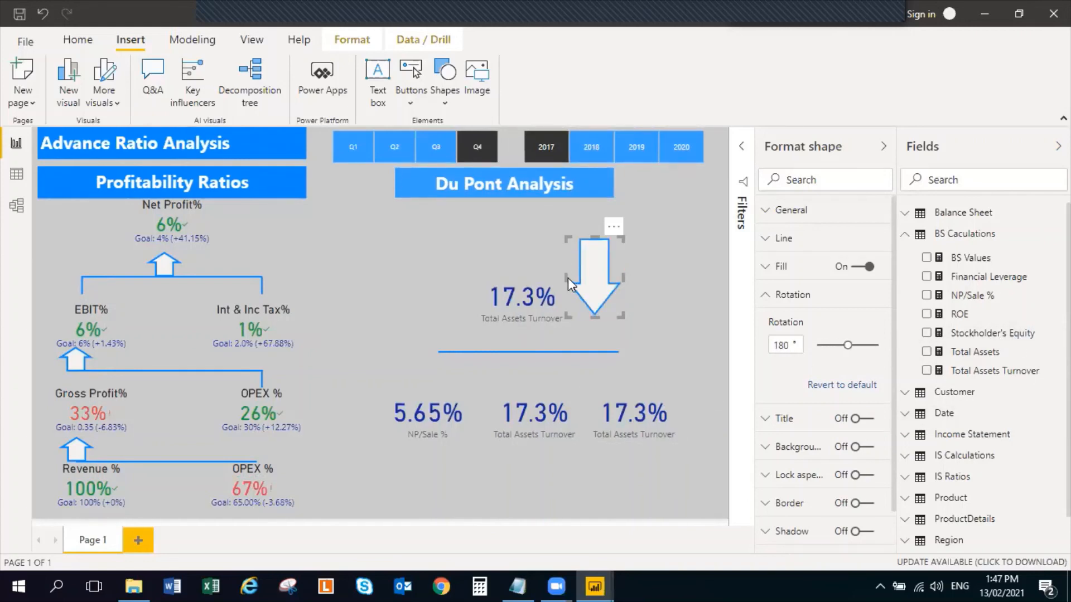
pyautogui.moveTo(570, 278); pyautogui.dragTo(434, 372)
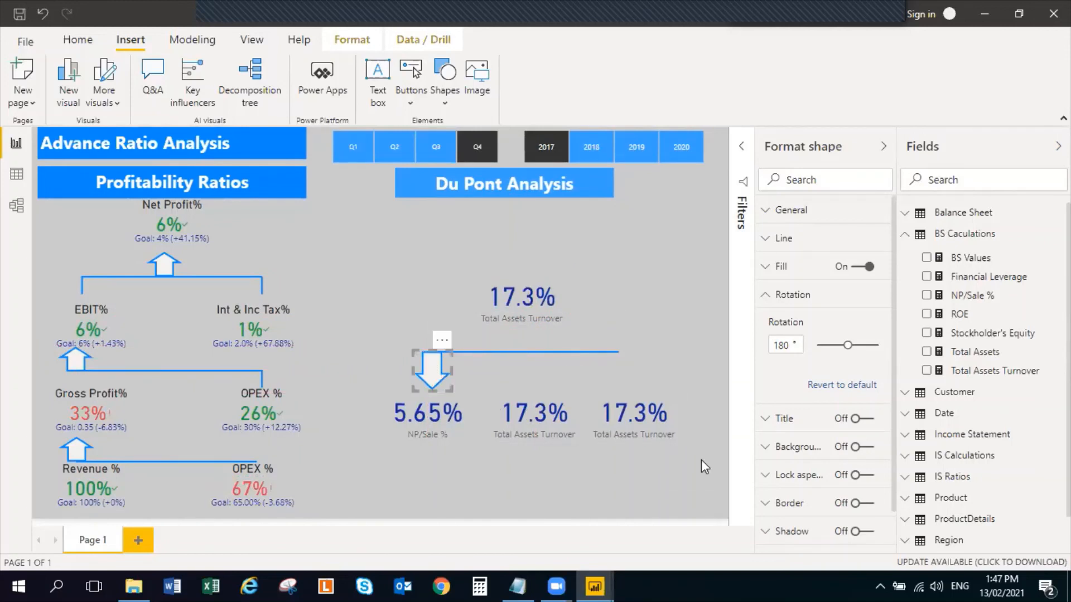
# Duplicate the downward arrow and place the copy between the connector line and the middle Total Assets Turnover card
pyautogui.hotkey('ctrl', 'c')
pyautogui.hotkey('ctrl', 'v')
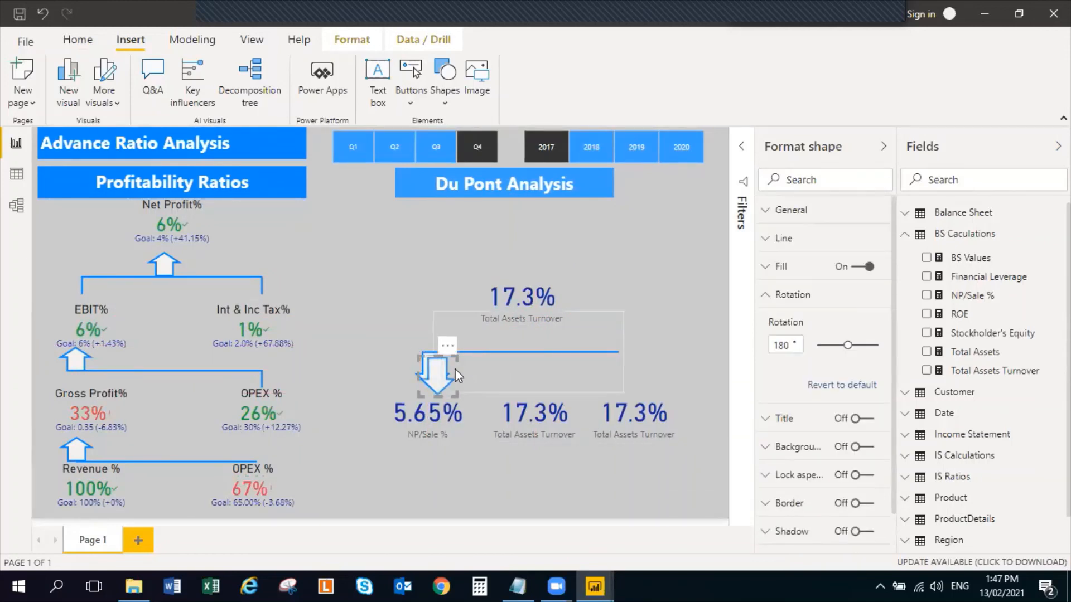
pyautogui.moveTo(455, 369); pyautogui.dragTo(539, 371)
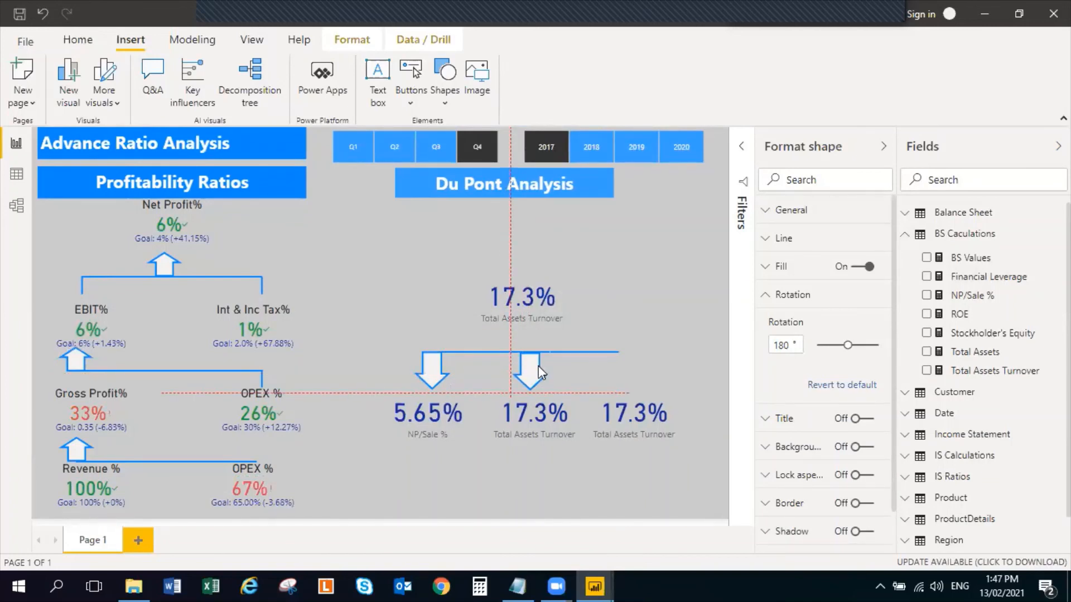
pyautogui.moveTo(539, 368); pyautogui.dragTo(538, 368)
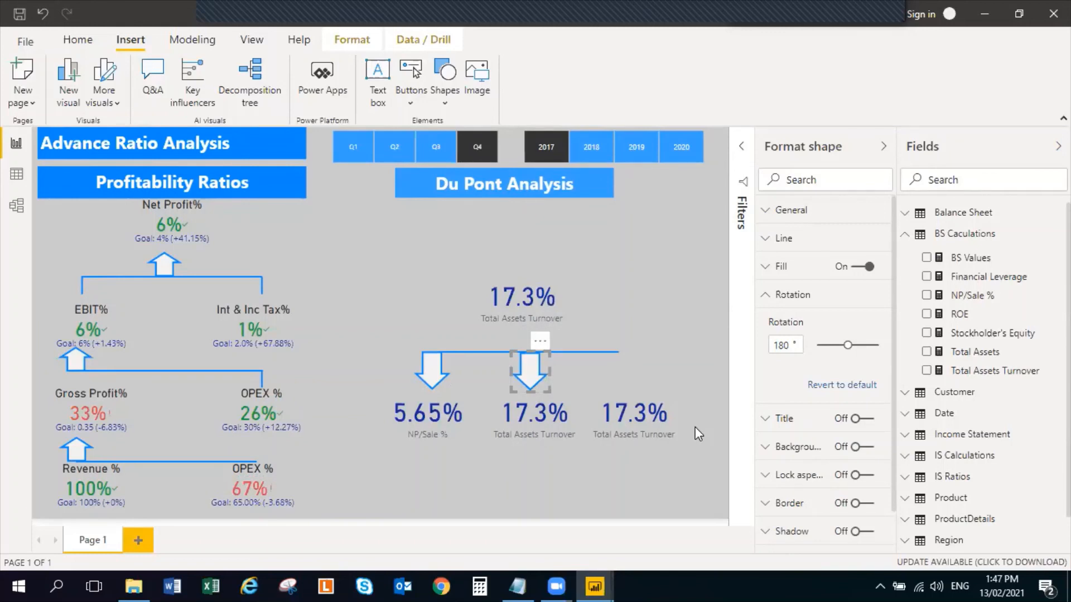
# Place another copy of the downward arrow at the connector line's right end, above the rightmost card
pyautogui.click(614, 360)
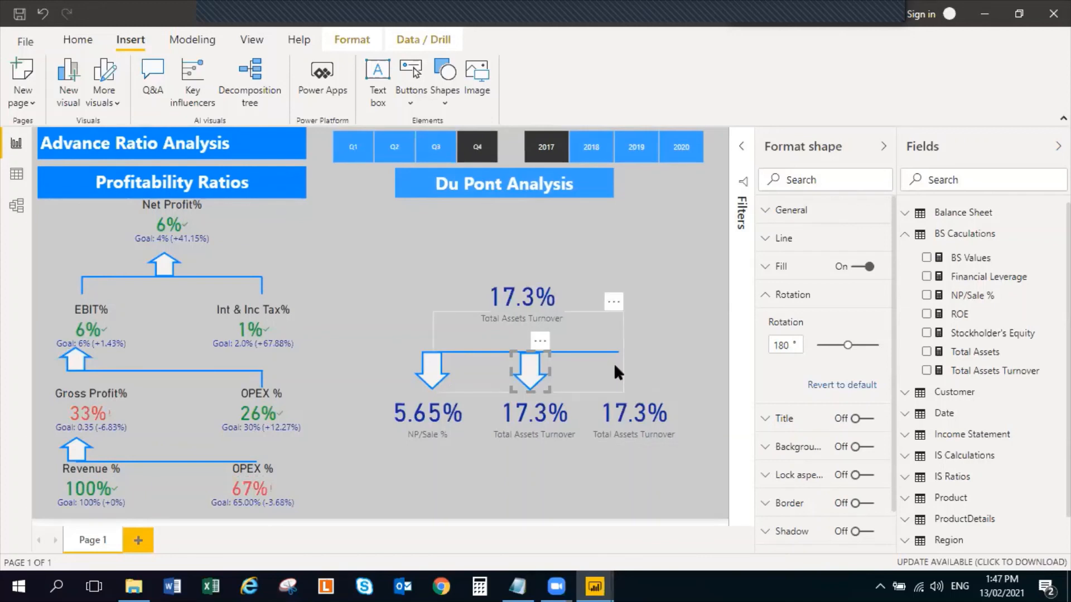
pyautogui.click(683, 375)
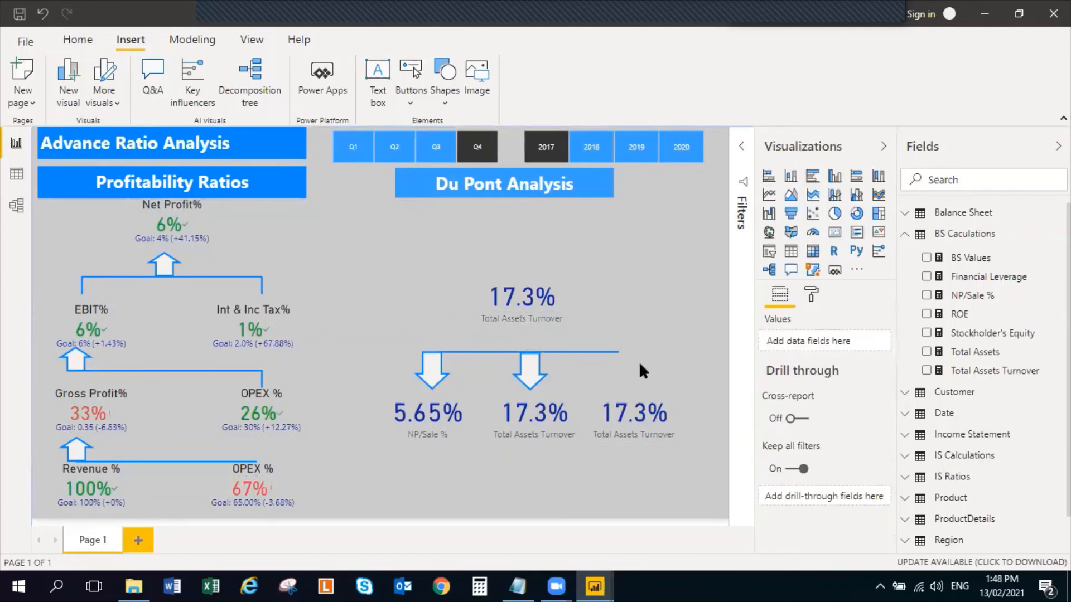
pyautogui.click(544, 371)
pyautogui.moveTo(543, 366); pyautogui.dragTo(623, 365)
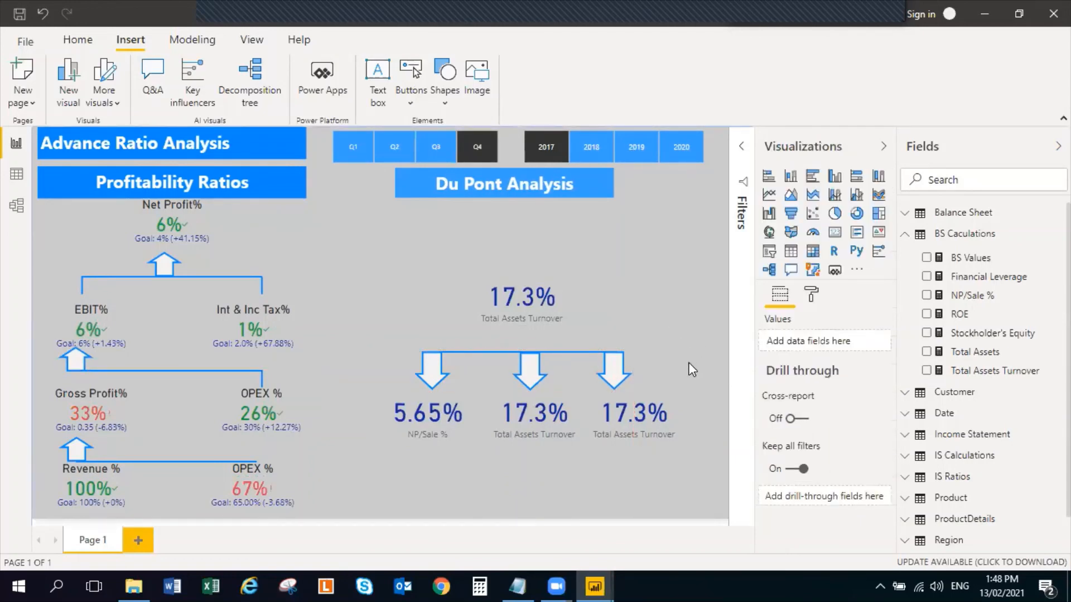
# Insert another arrow shape in the Du Pont Analysis section and shrink it to a small upward arrow beside the upper card
pyautogui.click(445, 101)
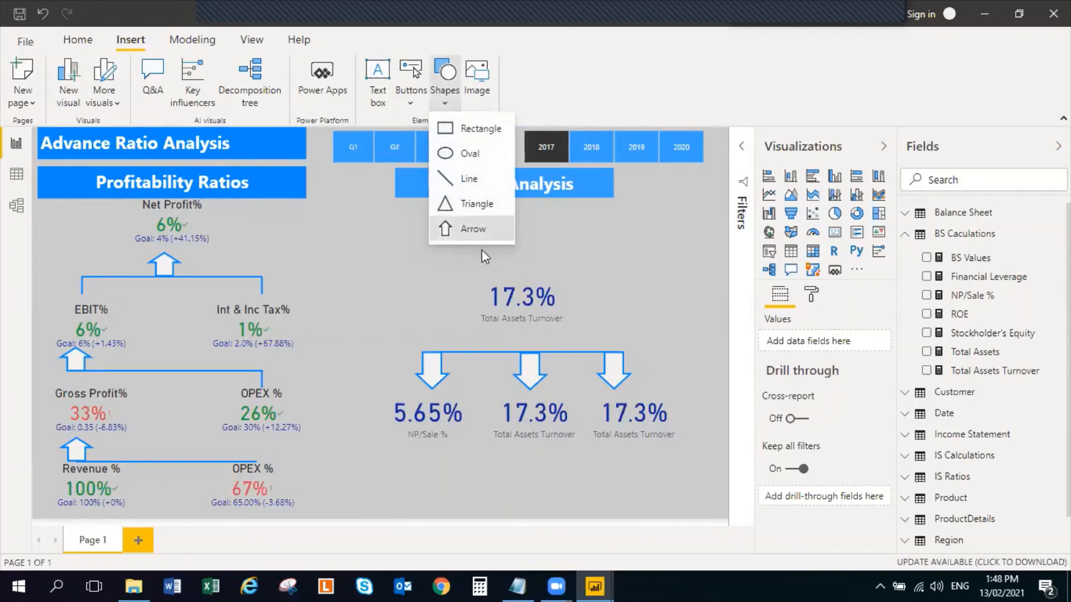
pyautogui.click(469, 228)
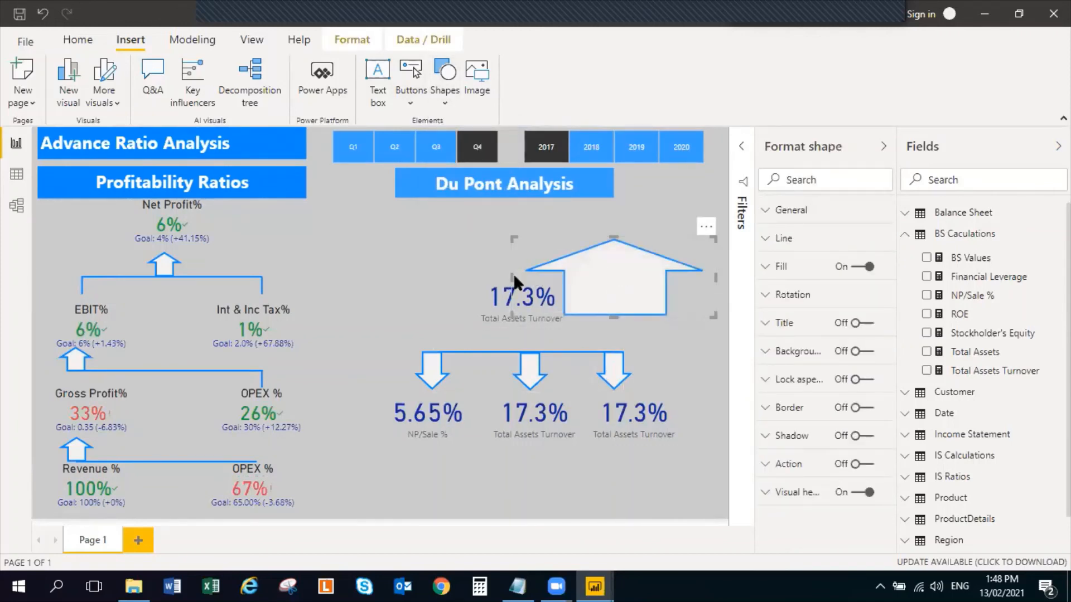
pyautogui.moveTo(513, 273); pyautogui.dragTo(616, 273)
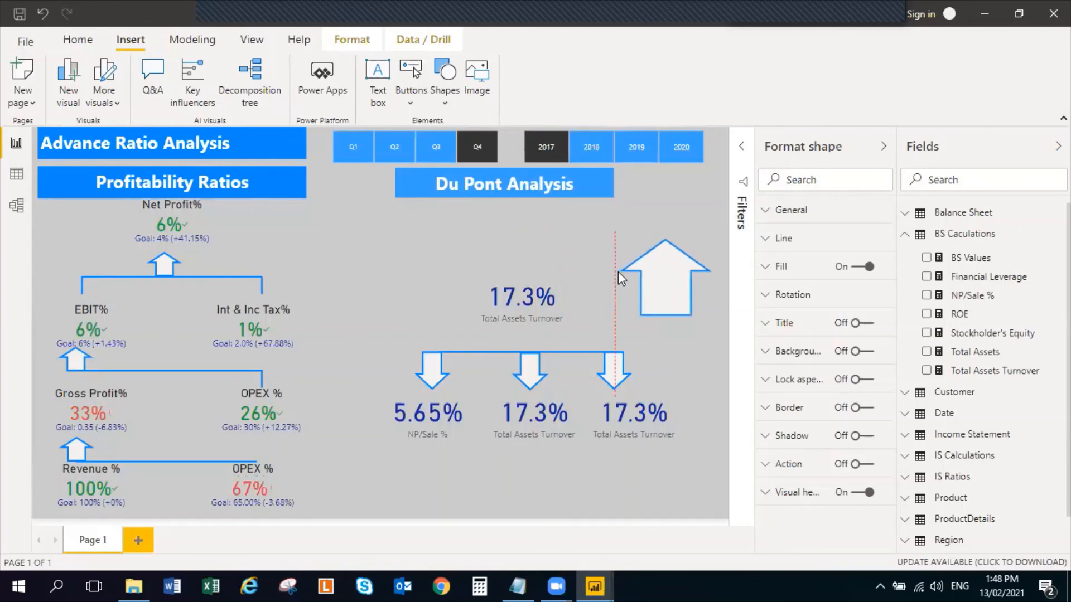
pyautogui.moveTo(664, 316); pyautogui.dragTo(665, 284)
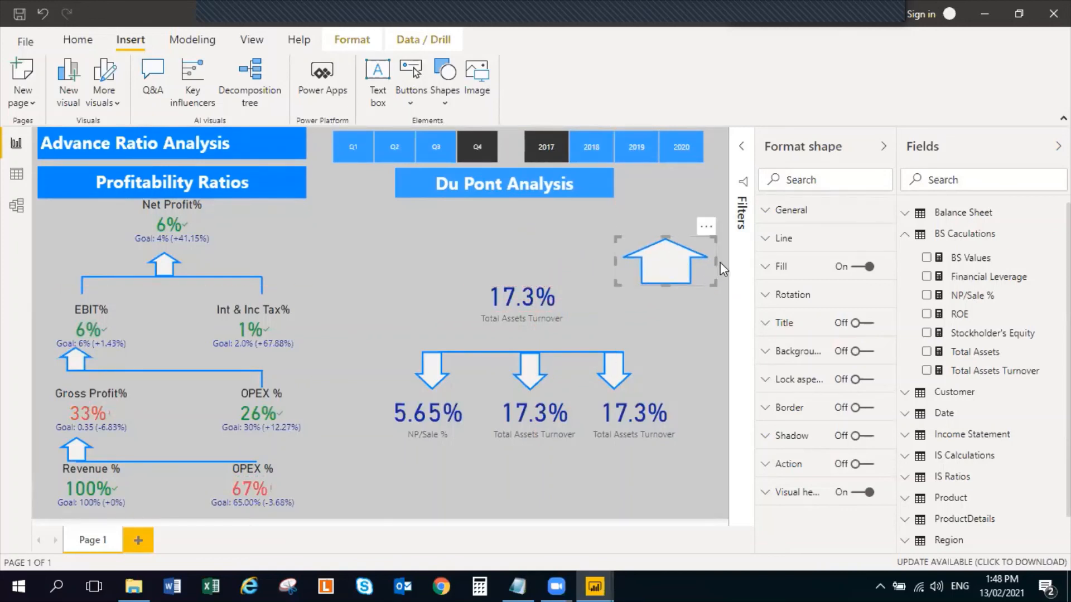
pyautogui.moveTo(716, 260); pyautogui.dragTo(647, 293)
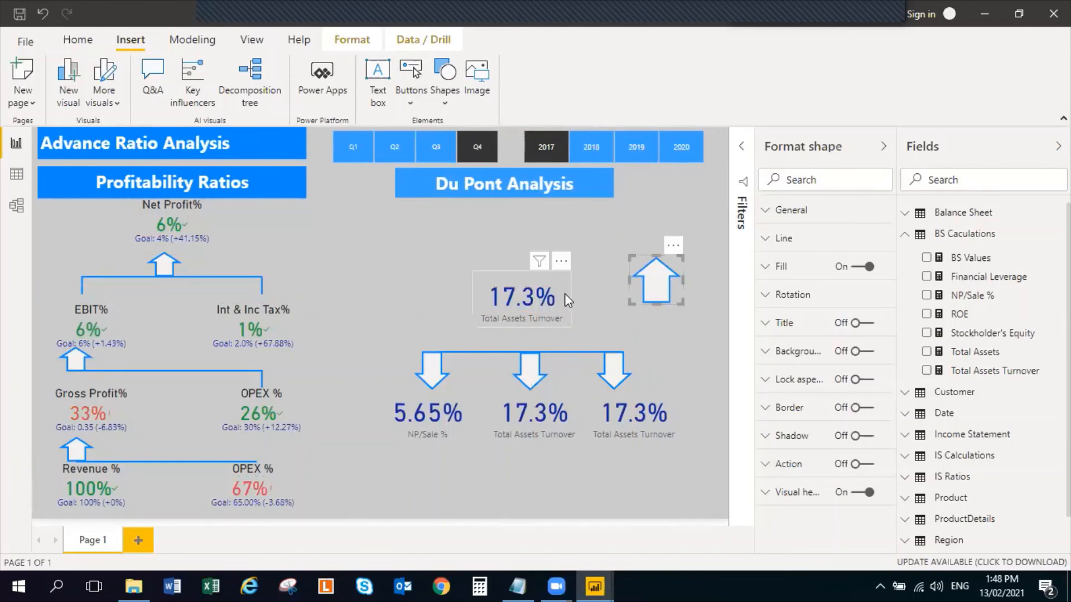
pyautogui.click(564, 293)
pyautogui.click(567, 254)
pyautogui.doubleClick(534, 273)
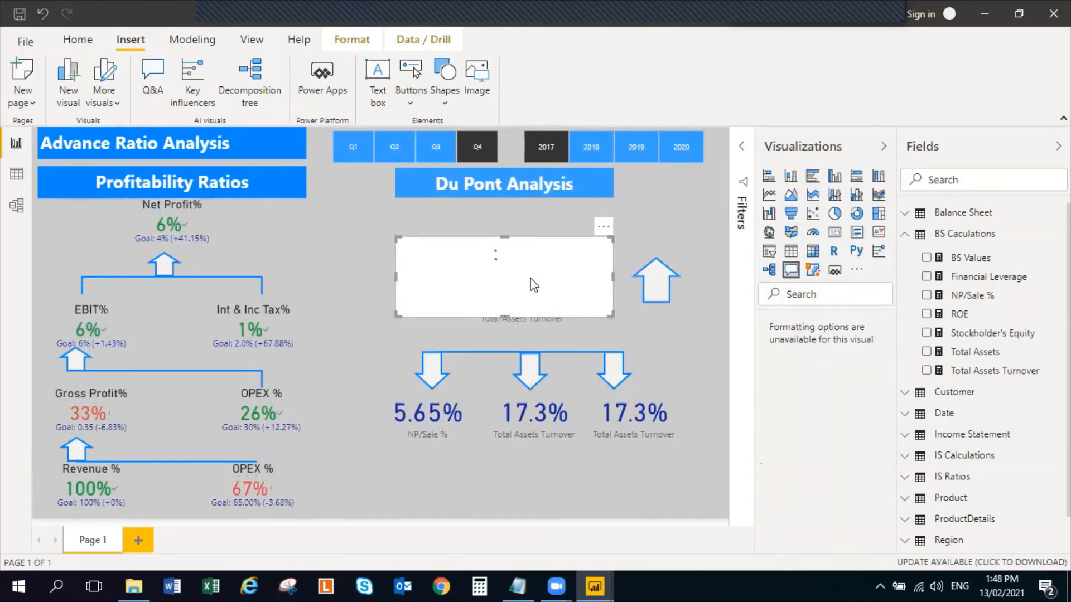
pyautogui.press('Delete')
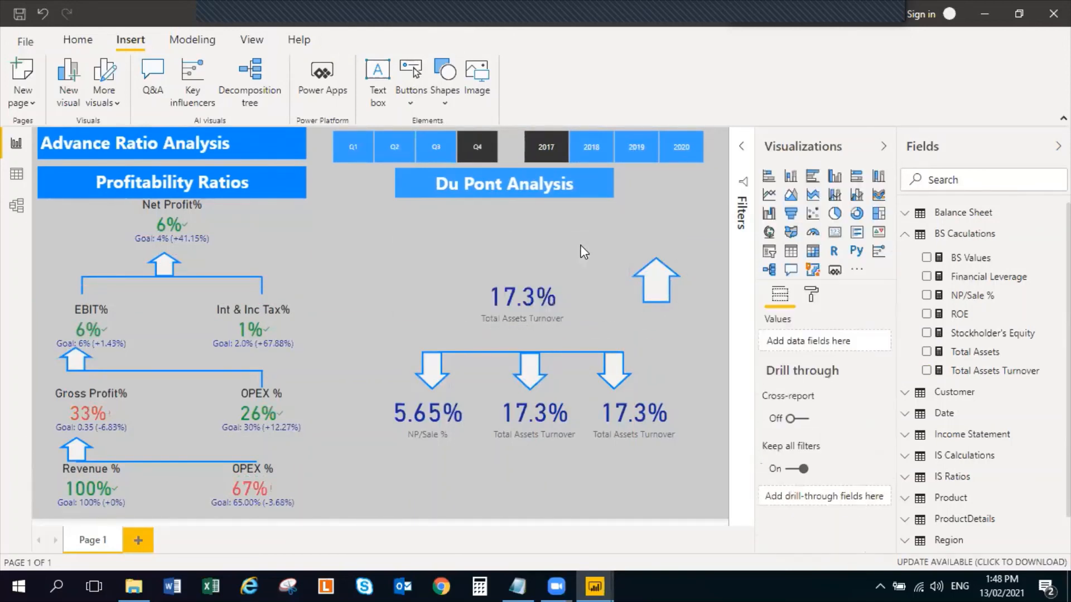
# Raise the upper Total Assets Turnover card, then center the upward arrow between it and the connector line and narrow the arrow slightly
pyautogui.moveTo(530, 274); pyautogui.dragTo(533, 239)
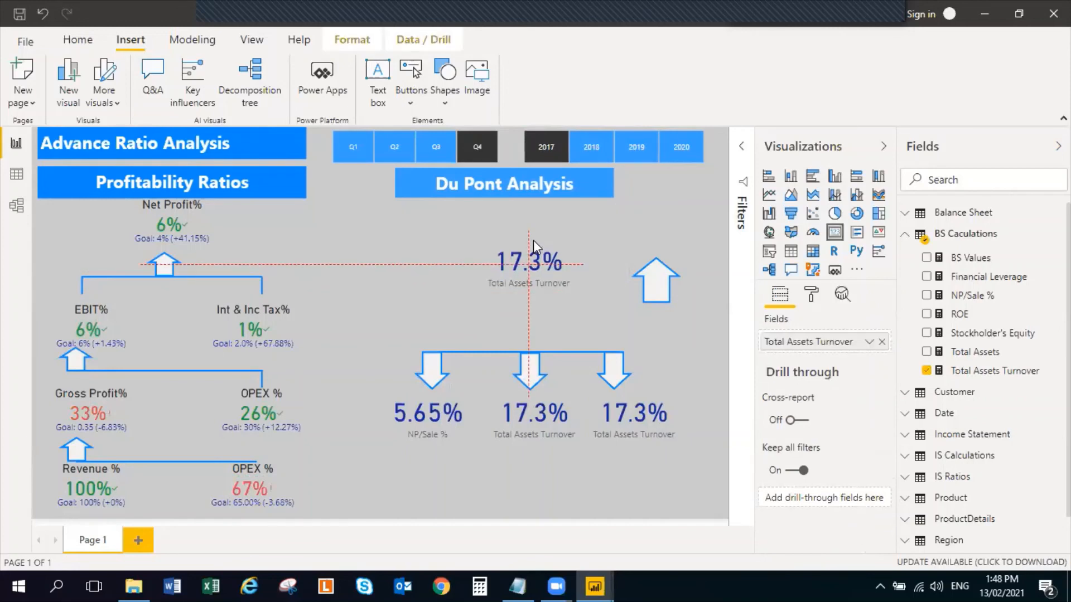
pyautogui.moveTo(658, 290); pyautogui.dragTo(526, 335)
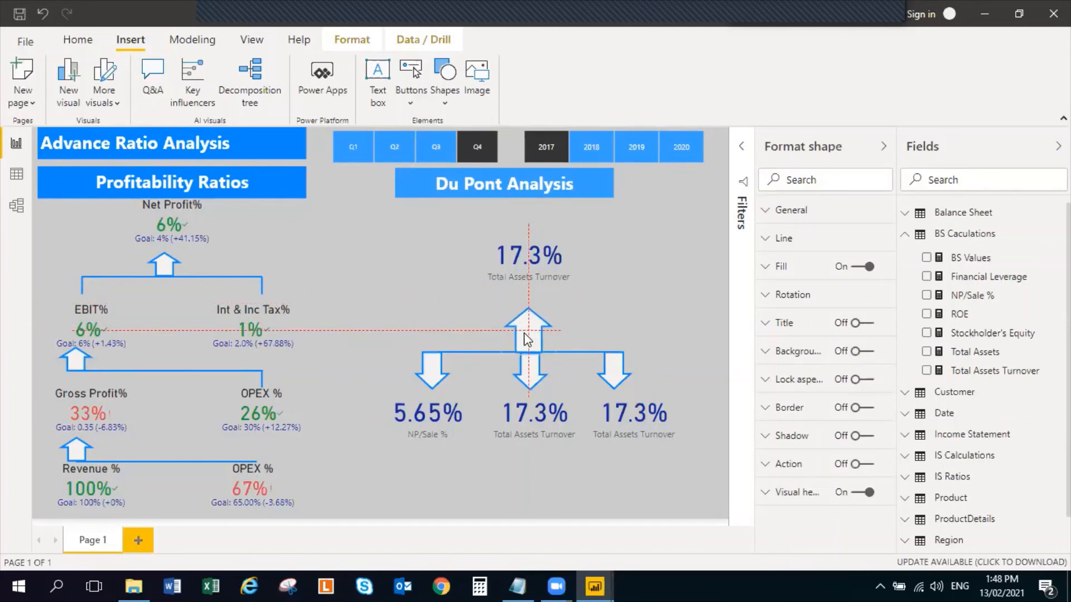
pyautogui.click(670, 287)
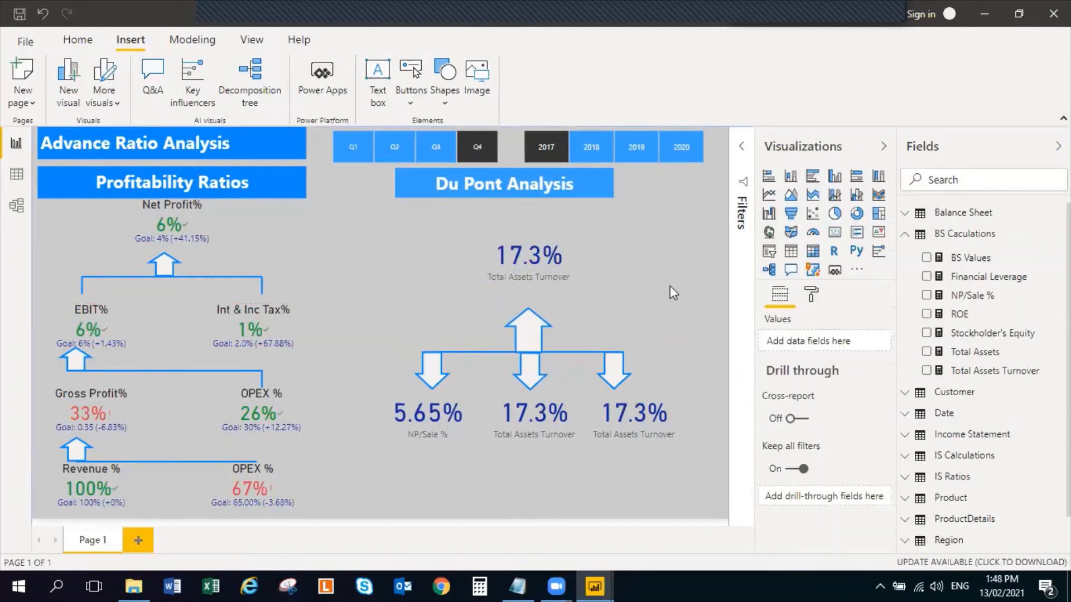
pyautogui.click(503, 330)
pyautogui.moveTo(499, 331); pyautogui.dragTo(527, 339)
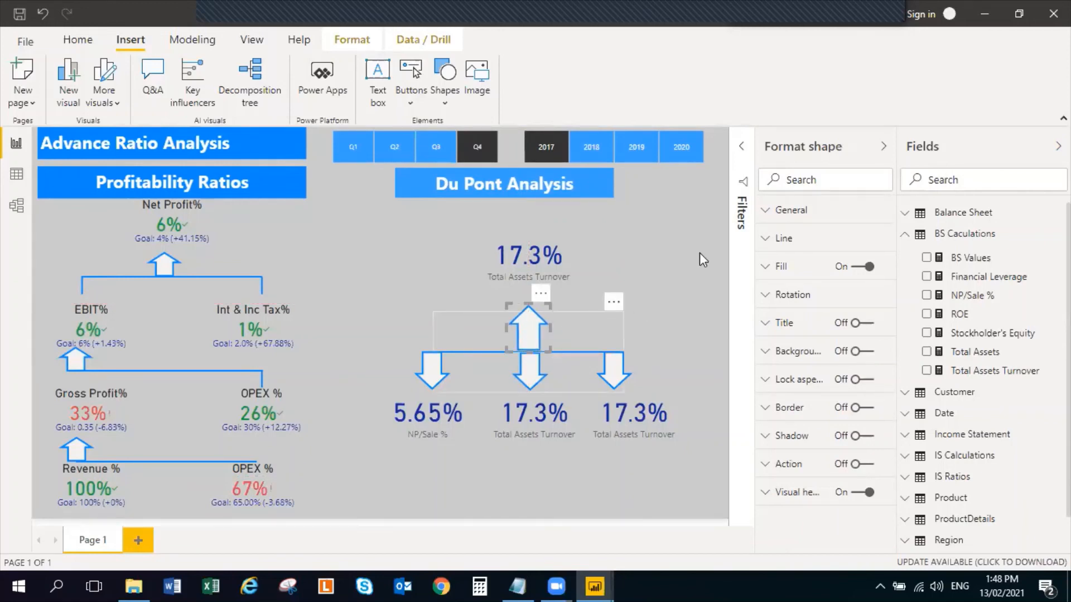
pyautogui.click(708, 249)
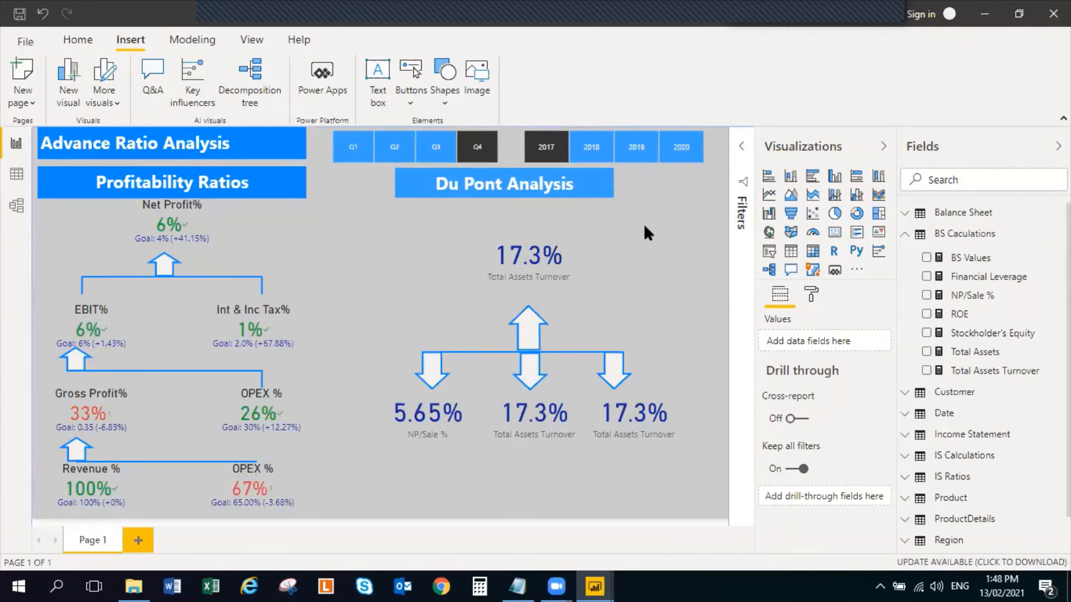
# Filter the report to 2018 and compare the ratio cards for quarters Q4, Q3 and Q2
pyautogui.click(543, 148)
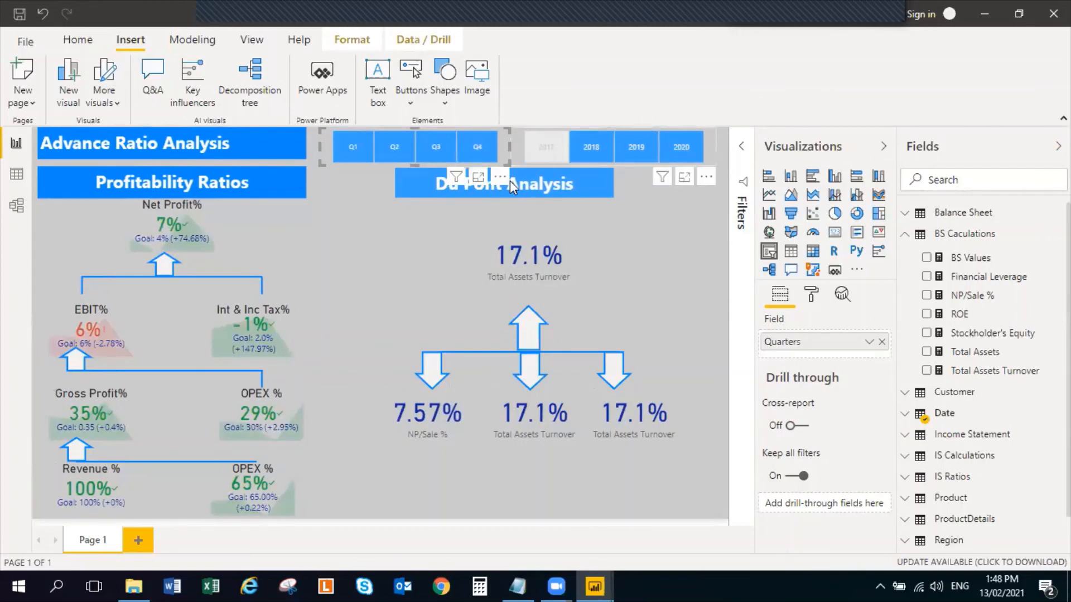
pyautogui.click(591, 158)
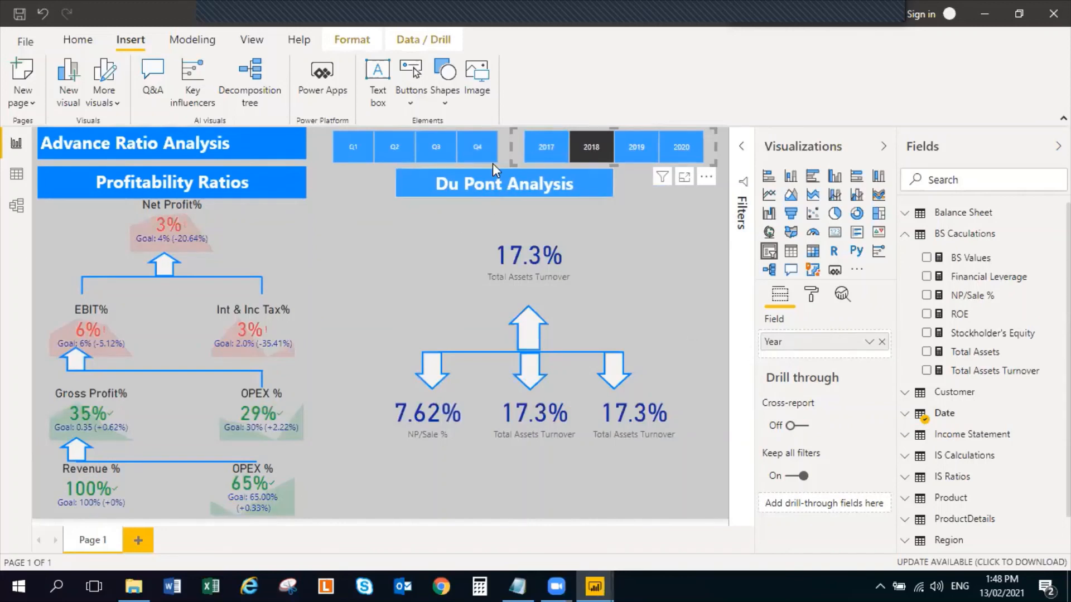
pyautogui.click(482, 148)
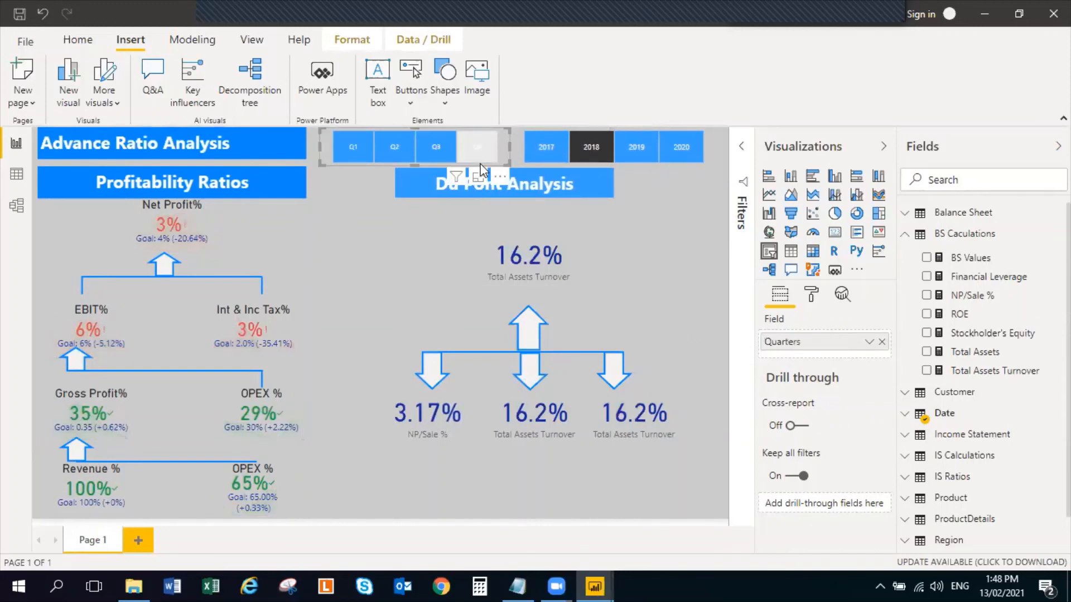
pyautogui.click(426, 147)
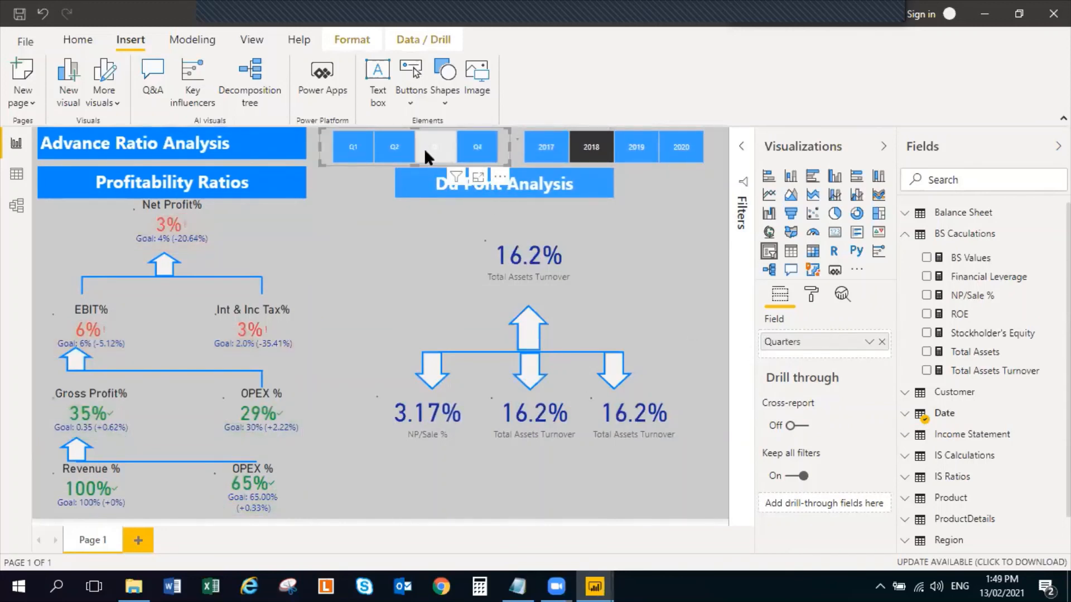
pyautogui.click(392, 149)
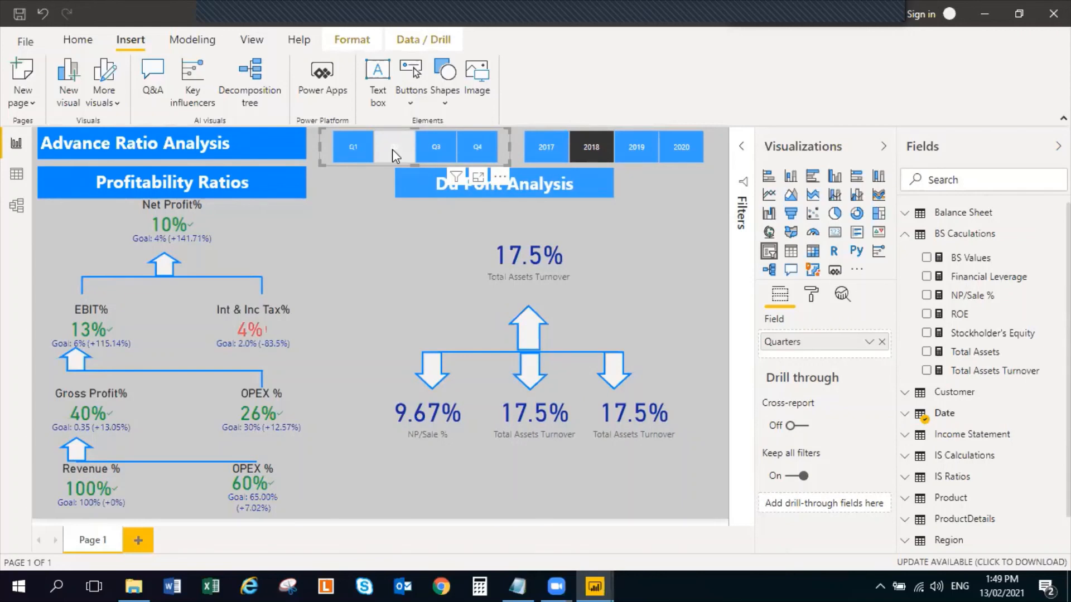
# Check how the Date table relates to the Balance Sheet and Income Statement tables in the data model, and return to the report
pyautogui.click(647, 255)
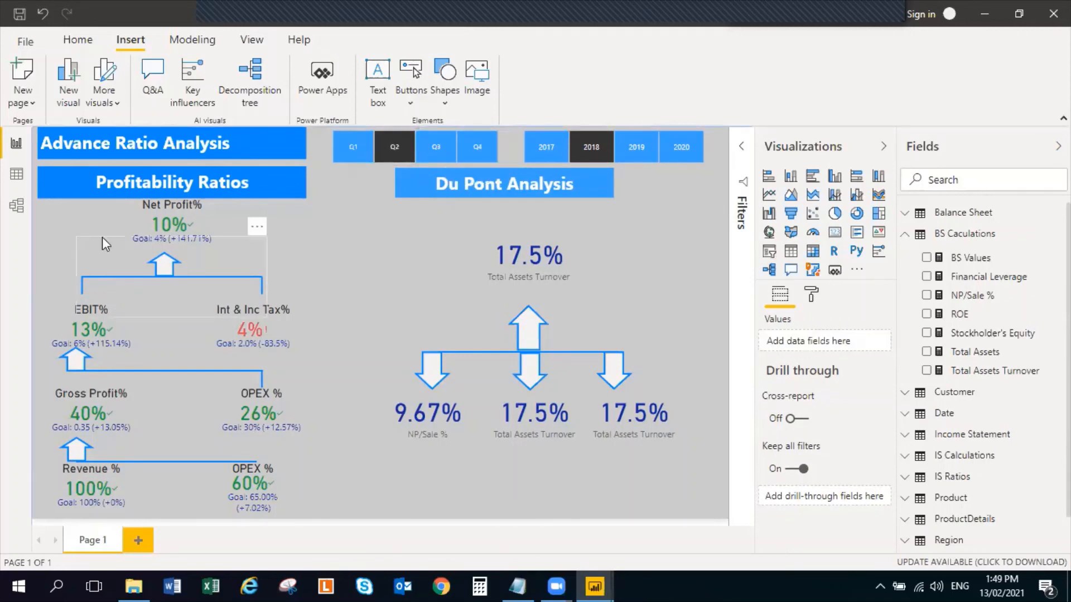
pyautogui.click(17, 206)
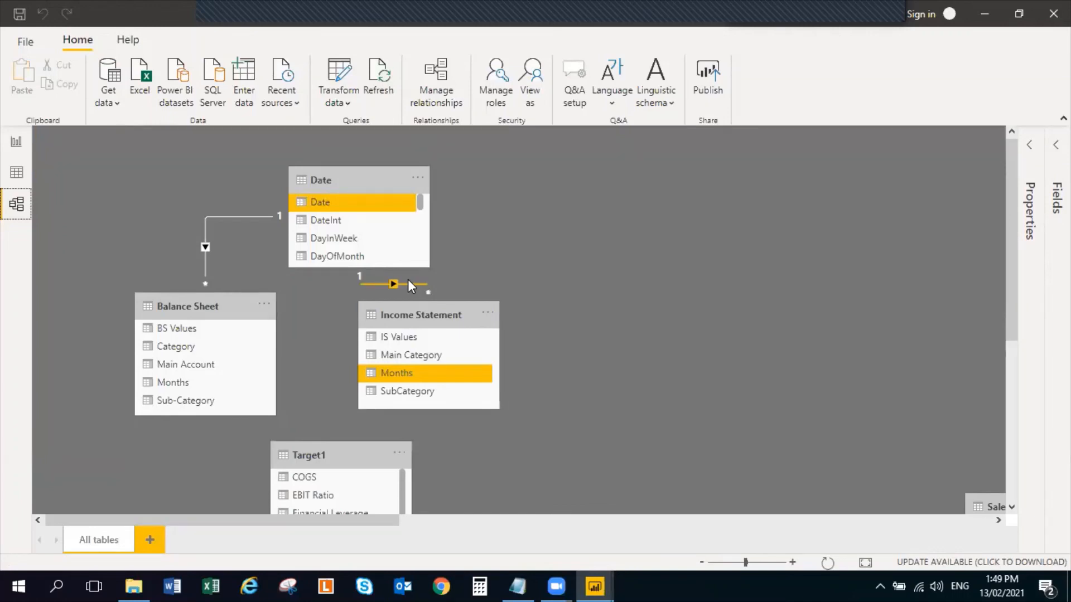
pyautogui.click(16, 142)
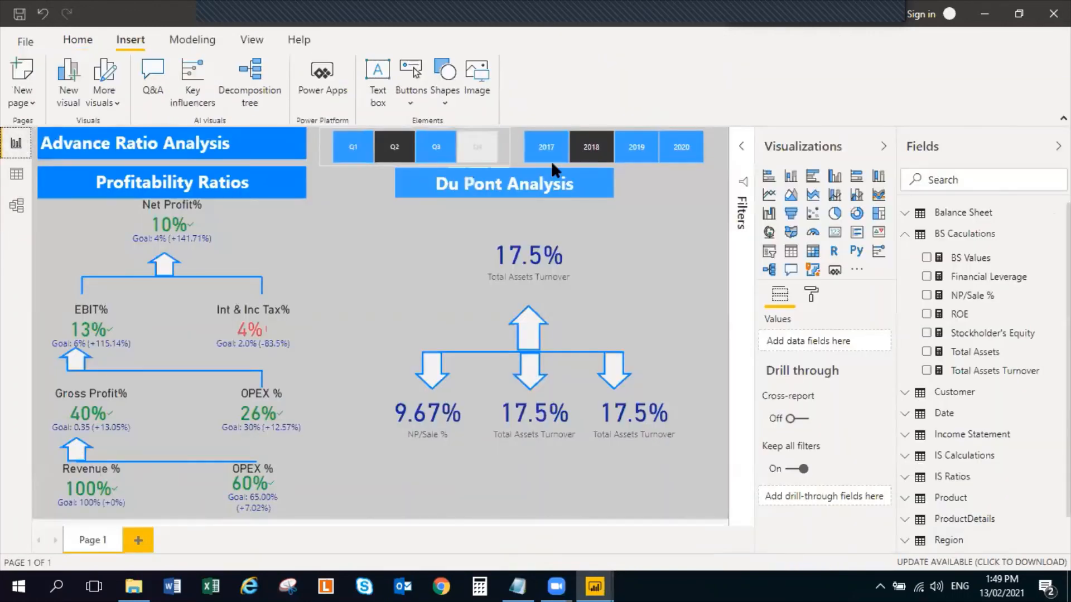
# Check the cards for each 2018 quarter from Q1 to Q4, try 2019 and 2020, and clear the year filter
pyautogui.click(350, 159)
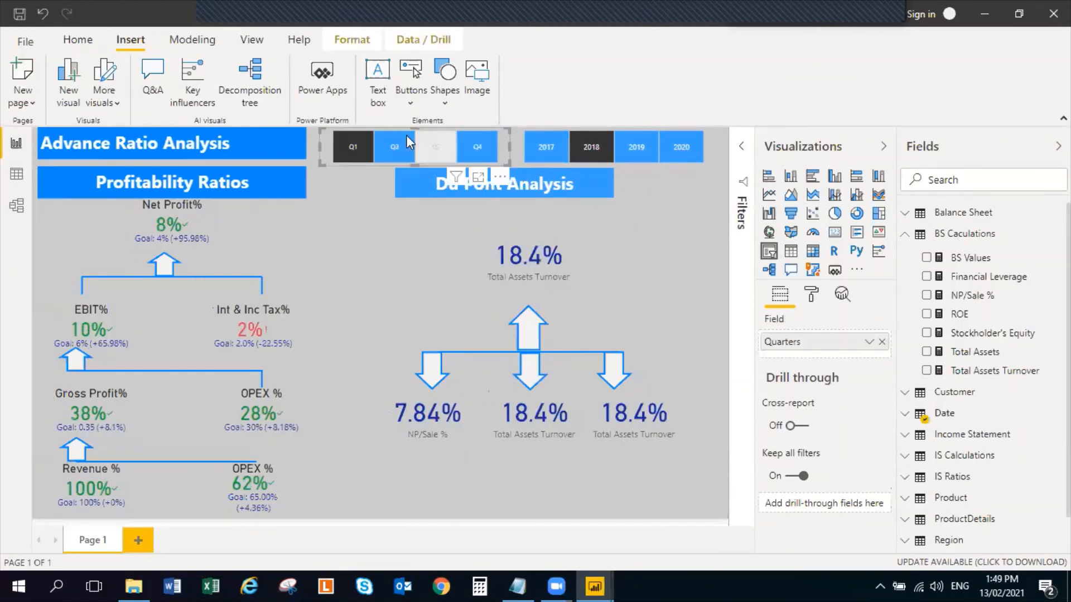
pyautogui.click(440, 148)
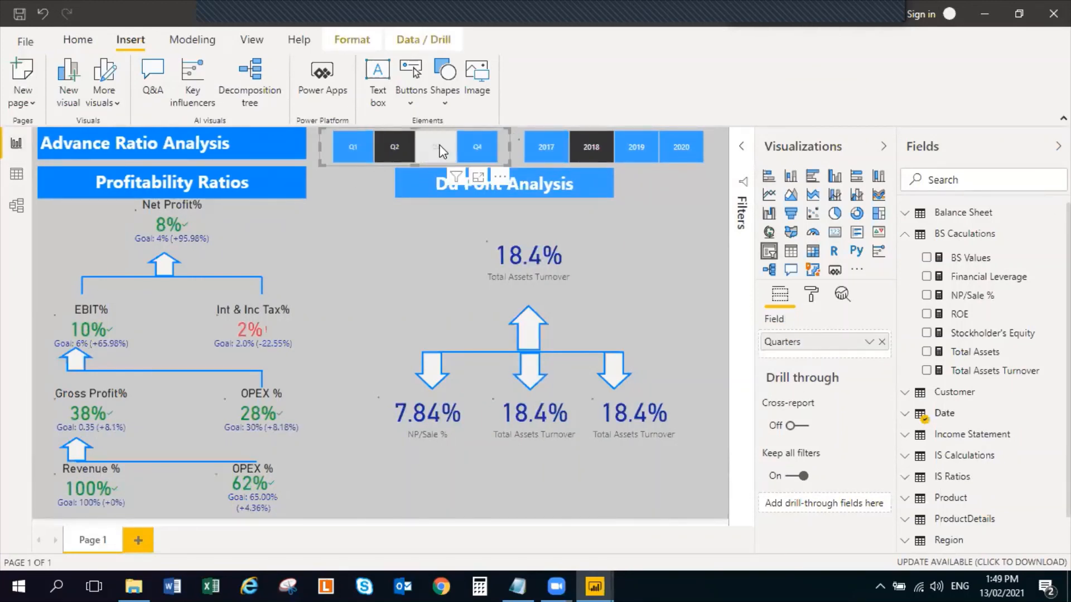
pyautogui.click(471, 146)
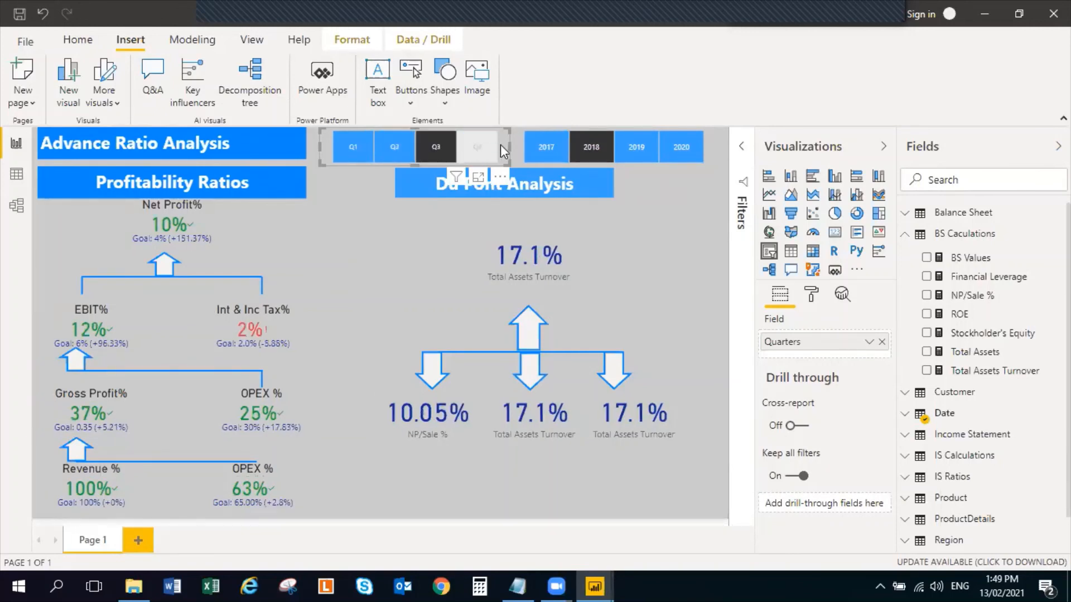
pyautogui.click(634, 152)
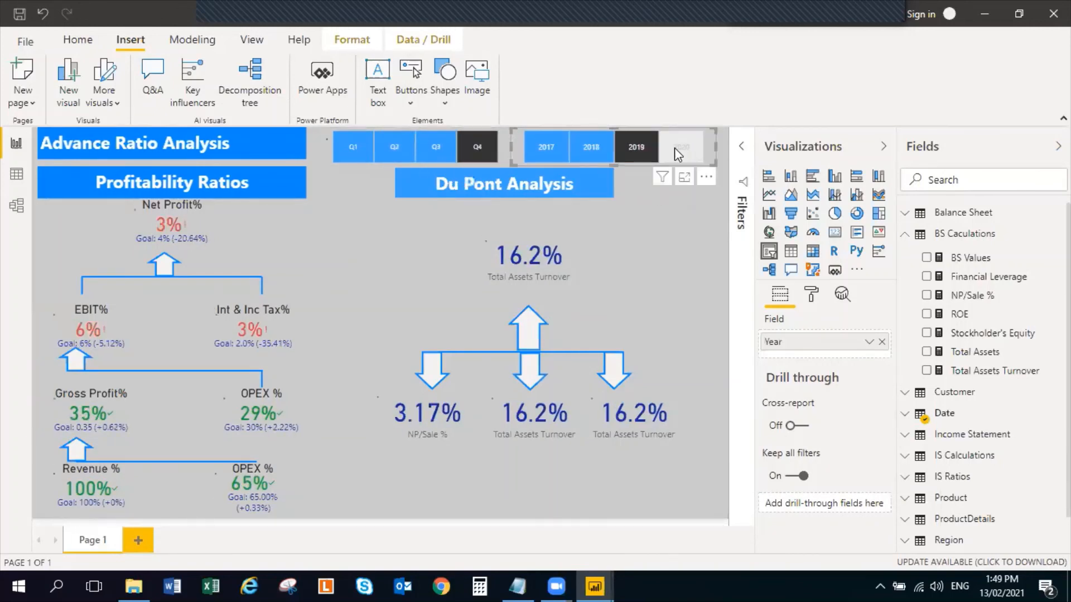
pyautogui.click(675, 150)
pyautogui.click(627, 149)
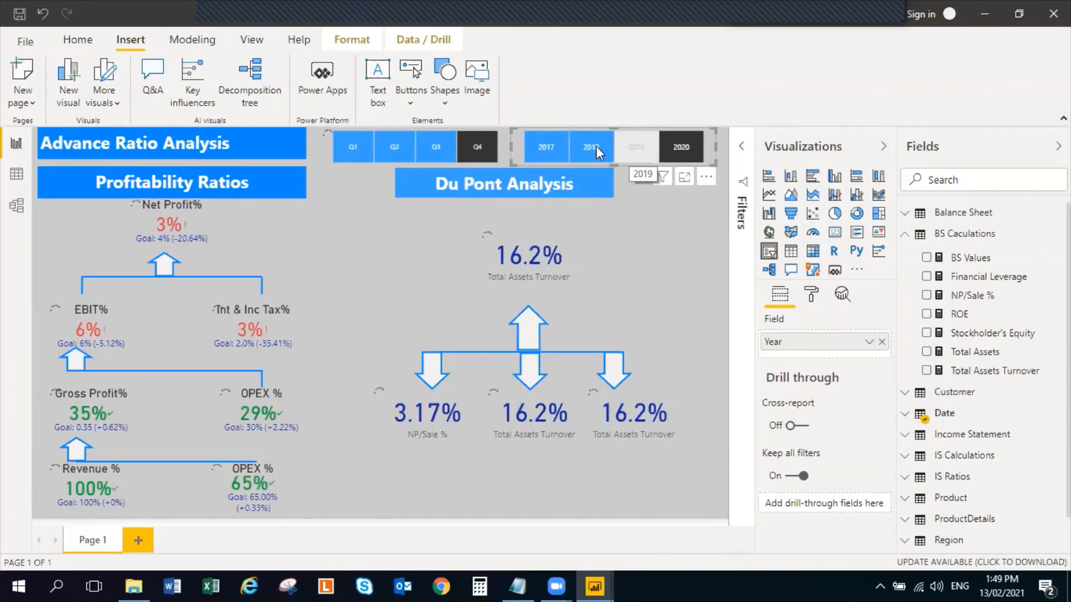
pyautogui.click(649, 155)
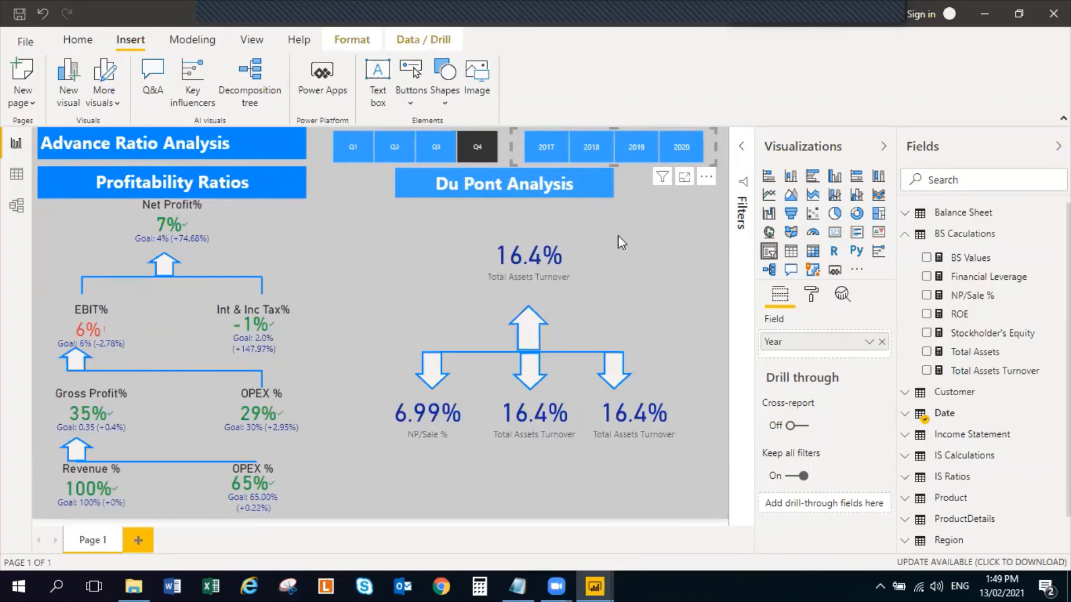
# Compare the Q4 Du Pont cards for 2018, 2019 and 2020, leaving the year filter on 2018
pyautogui.click(574, 245)
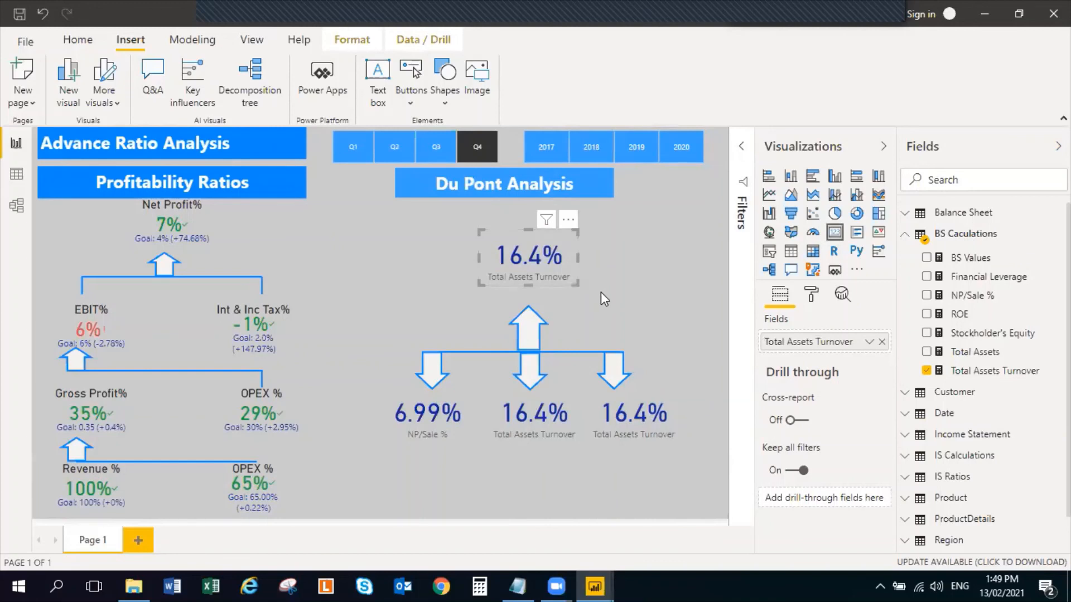
pyautogui.click(644, 262)
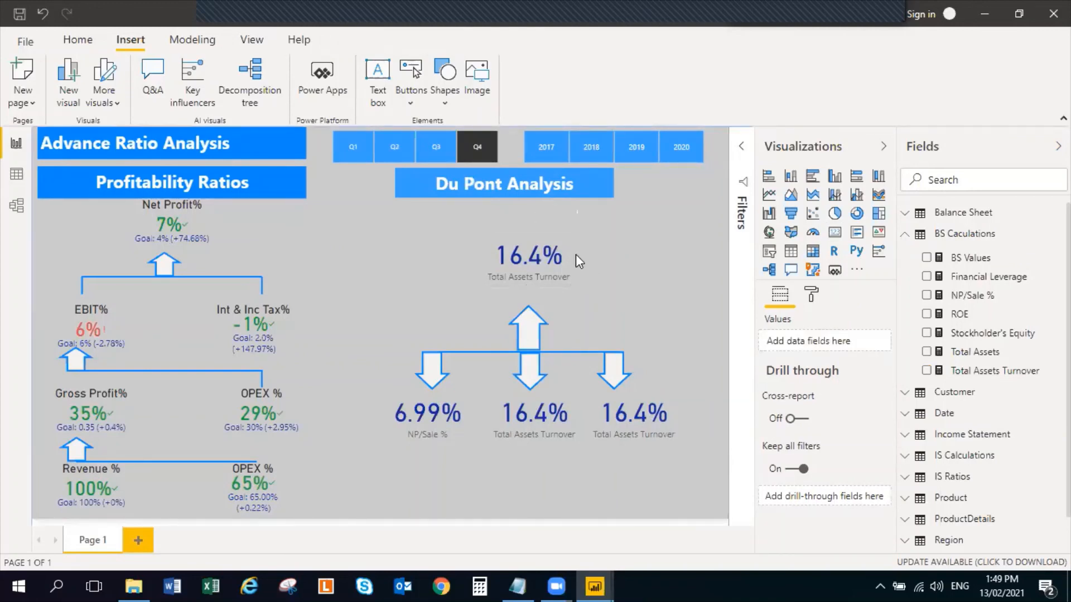
pyautogui.click(574, 252)
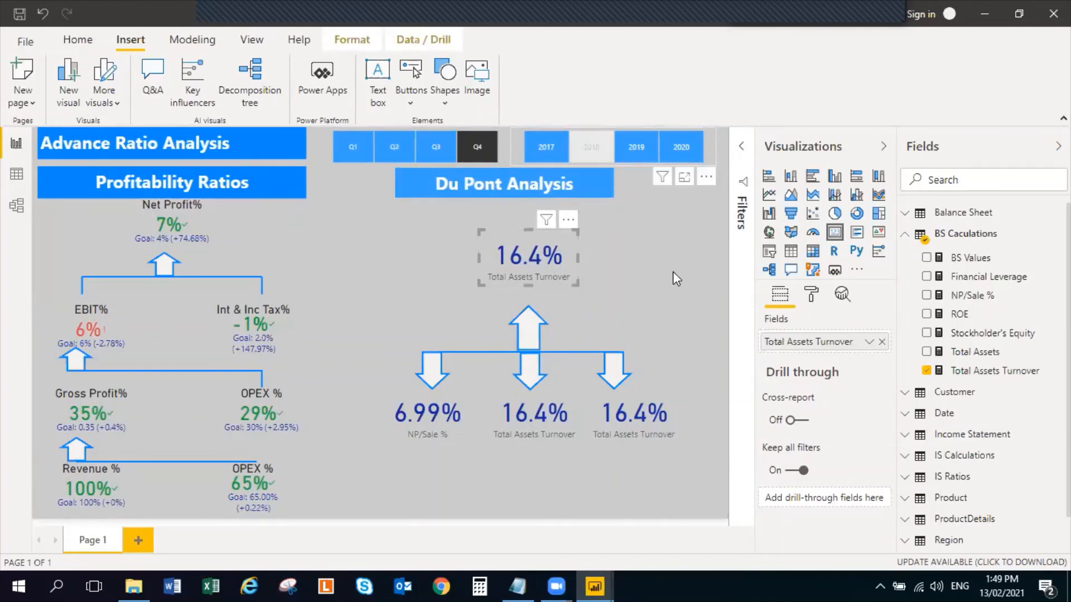
pyautogui.click(592, 149)
pyautogui.click(644, 146)
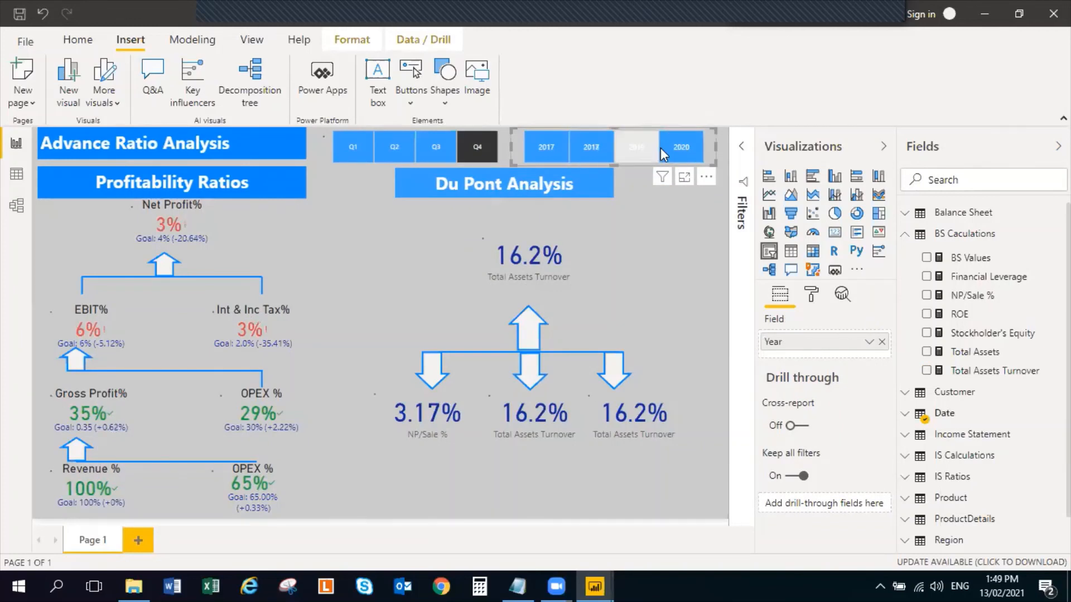
pyautogui.click(684, 150)
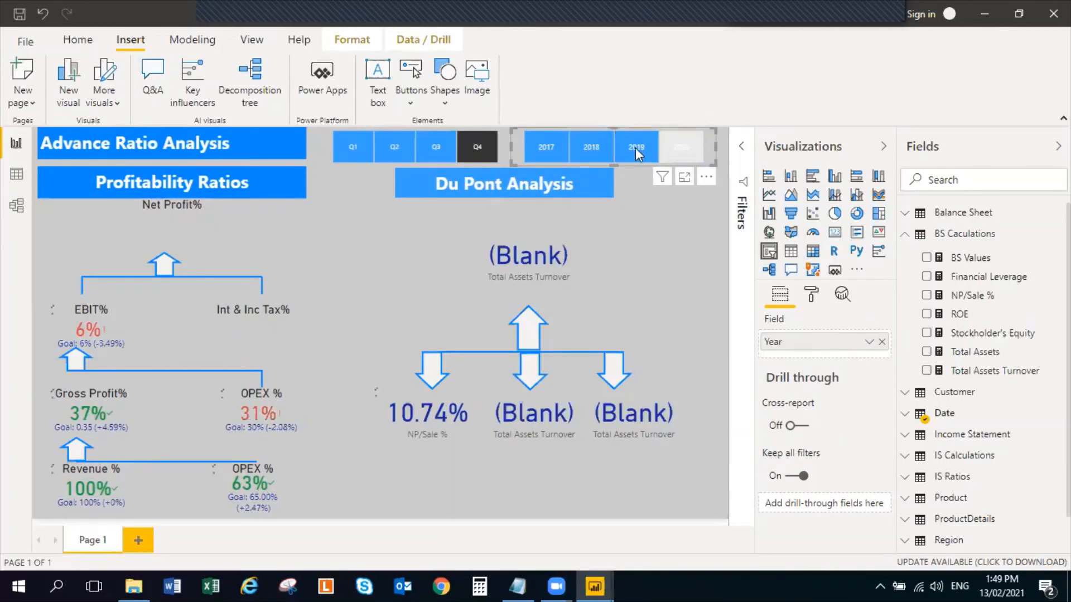
pyautogui.click(599, 155)
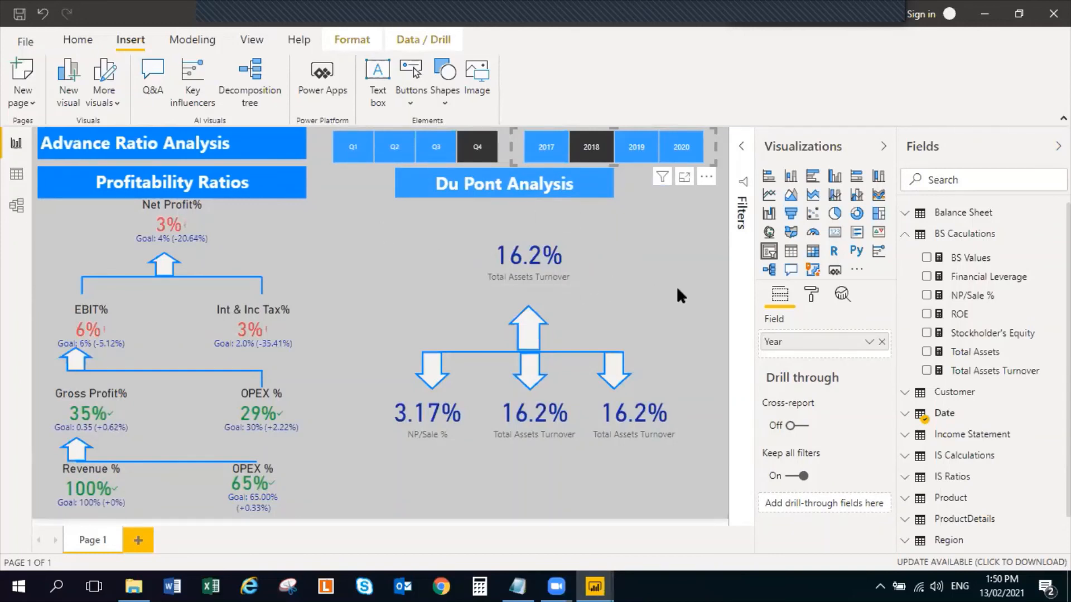
# Move the upward arrow higher so it sits directly beneath the upper Total Assets Turnover card
pyautogui.moveTo(534, 324); pyautogui.dragTo(531, 304)
pyautogui.click(711, 256)
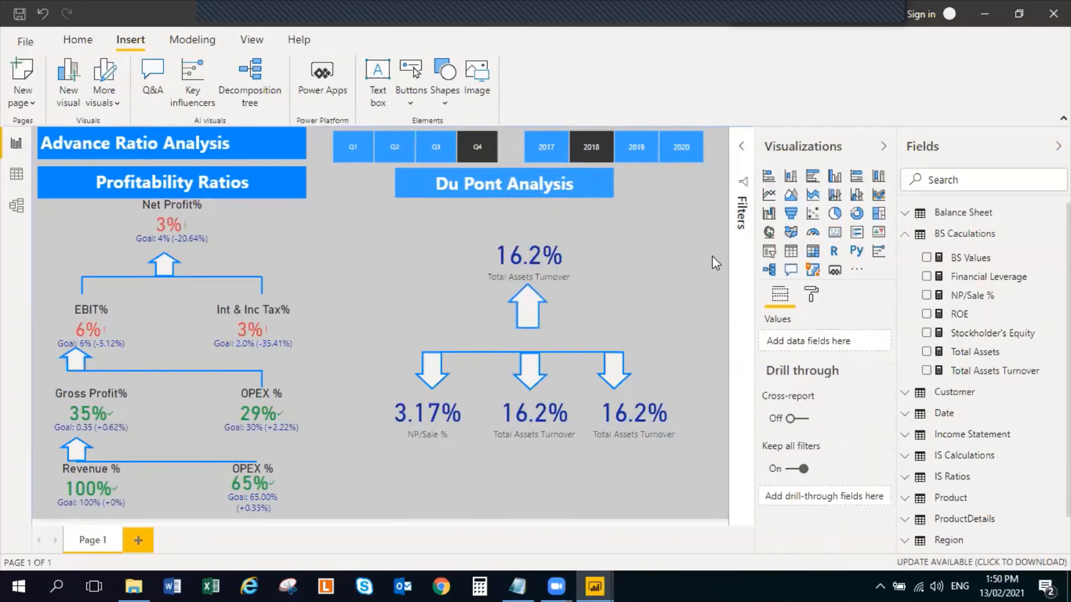